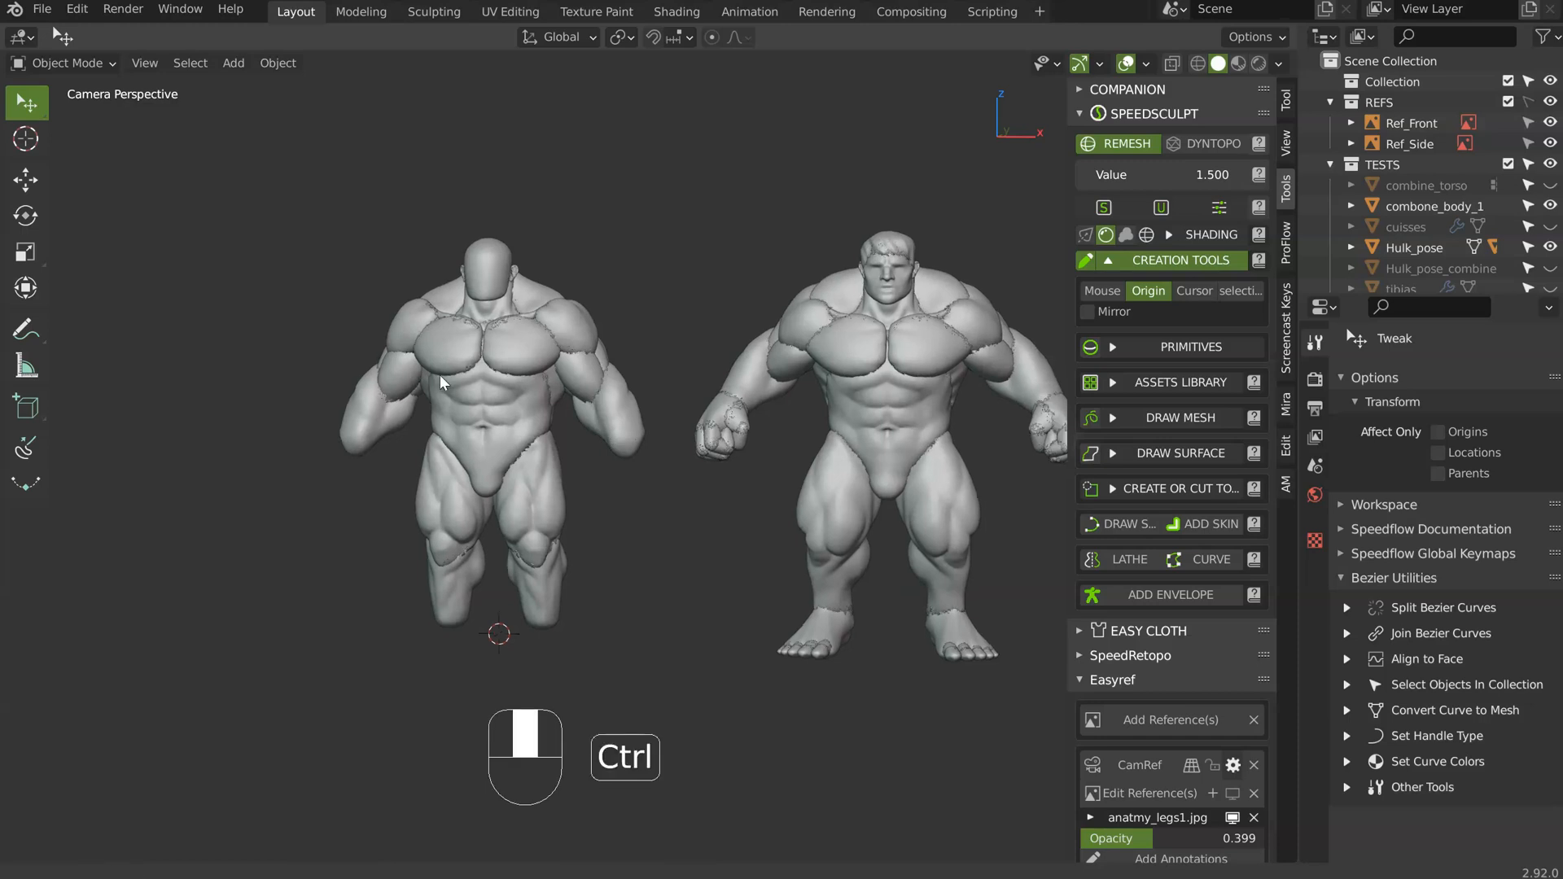
pyautogui.click(444, 200)
pyautogui.moveTo(513, 243); pyautogui.dragTo(1038, 287, button='middle')
pyautogui.keyDown('shift'); pyautogui.moveTo(742, 346); pyautogui.dragTo(306, 275, button='middle'); pyautogui.keyUp('shift')
pyautogui.keyDown('ctrl'); pyautogui.moveTo(634, 439); pyautogui.dragTo(638, 383, button='middle'); pyautogui.keyUp('ctrl')
pyautogui.keyDown('shift'); pyautogui.moveTo(713, 388); pyautogui.dragTo(668, 377, button='middle'); pyautogui.keyUp('shift')
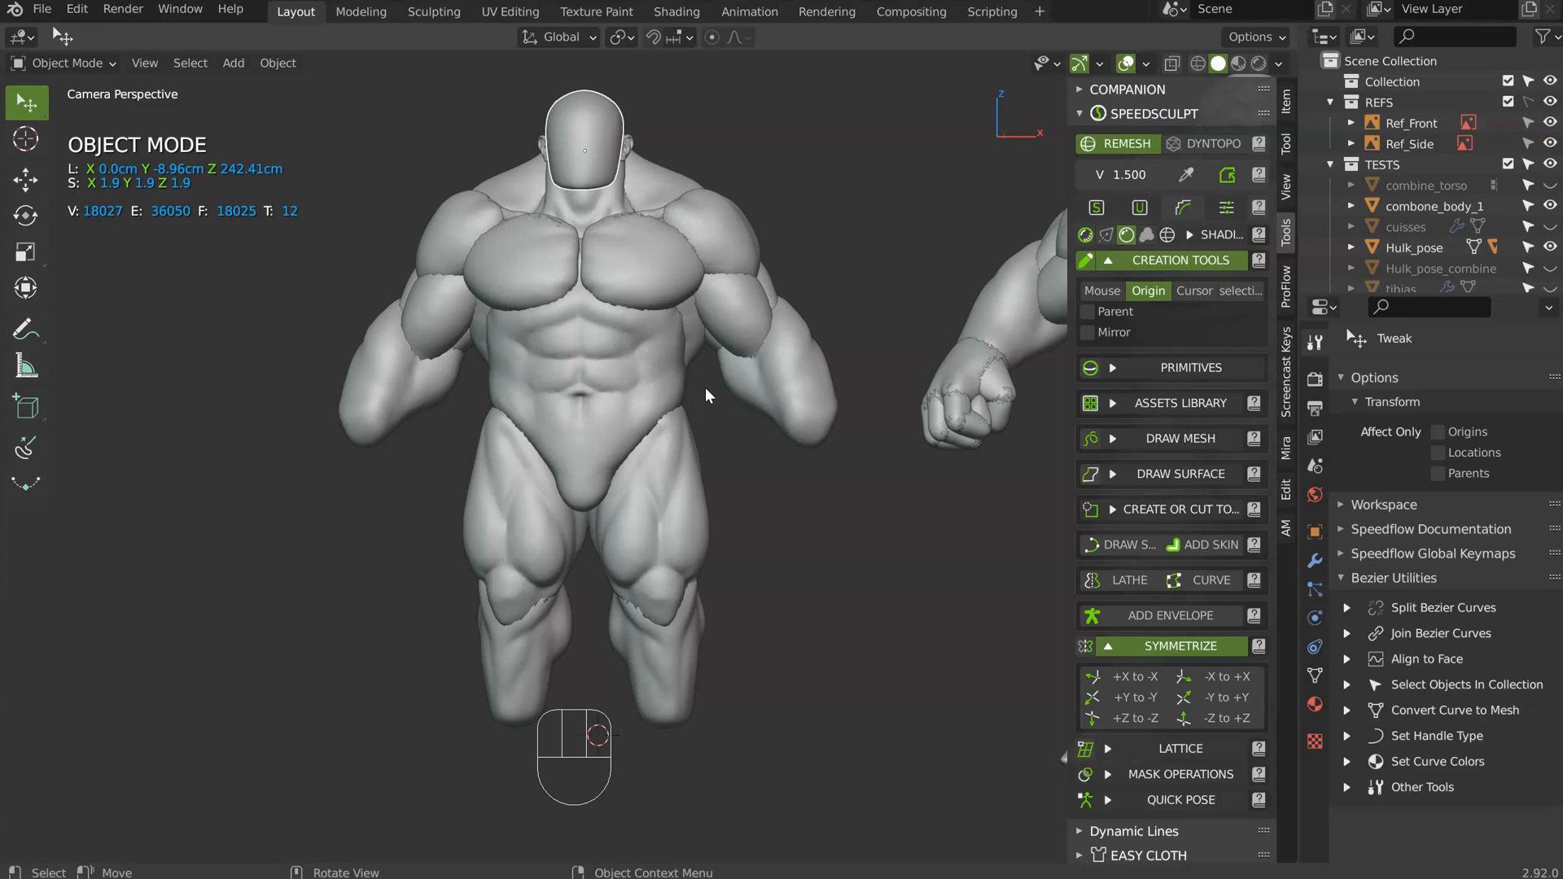
pyautogui.keyDown('shift'); pyautogui.moveTo(660, 376); pyautogui.dragTo(600, 392, button='middle'); pyautogui.keyUp('shift')
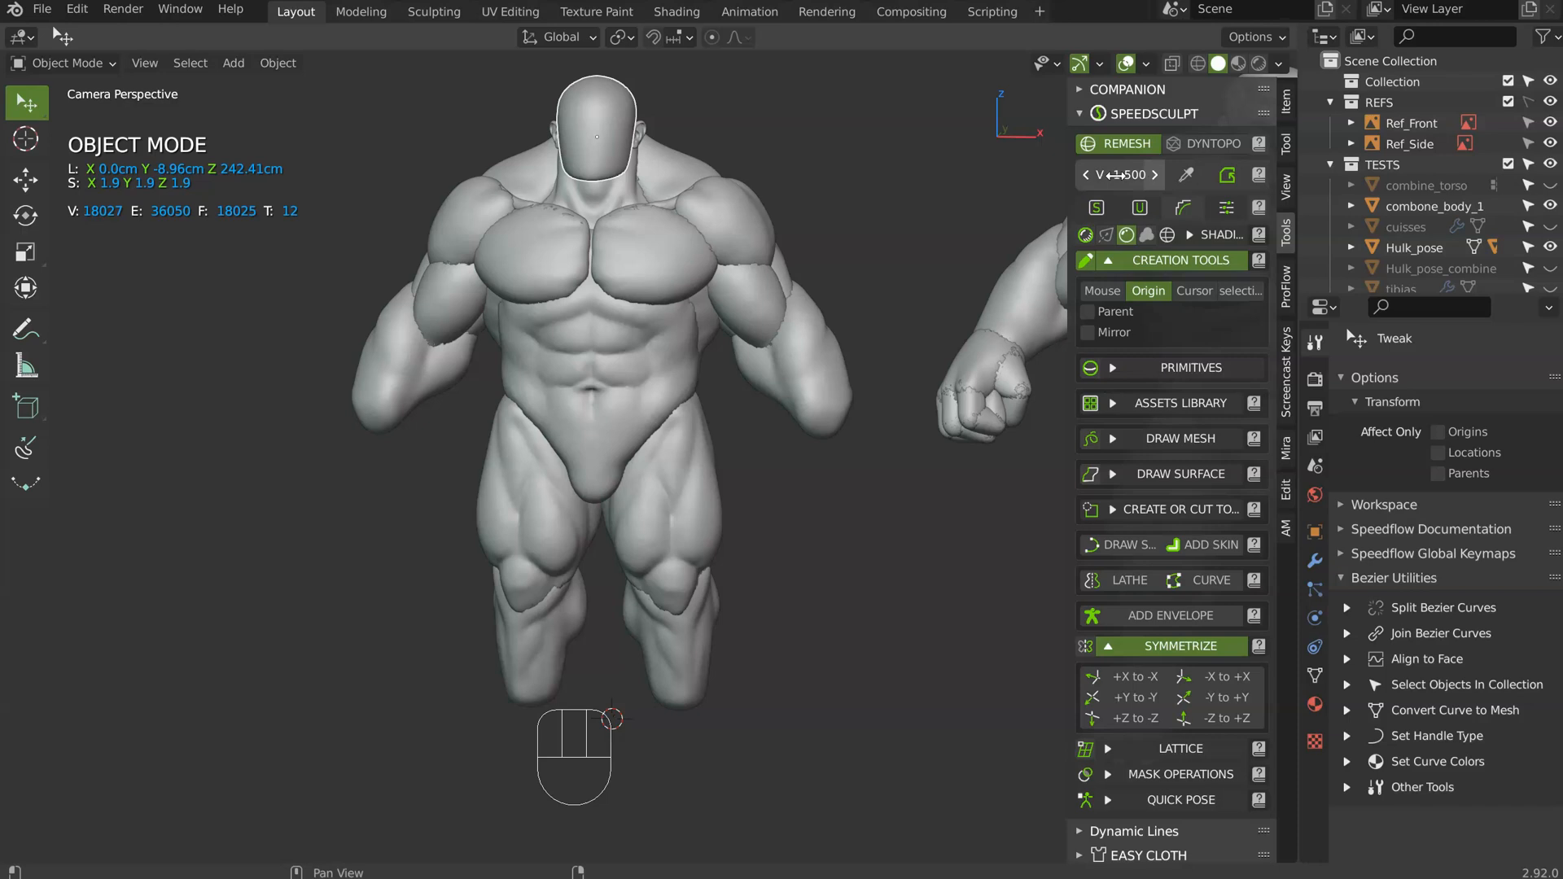
# - Add a sphere primitive at the origin between the body's lower legs and scale it up to about 53 on all axes
pyautogui.click(1092, 370)
pyautogui.keyDown('shift'); pyautogui.scroll(-5, 664, 682); pyautogui.keyUp('shift')
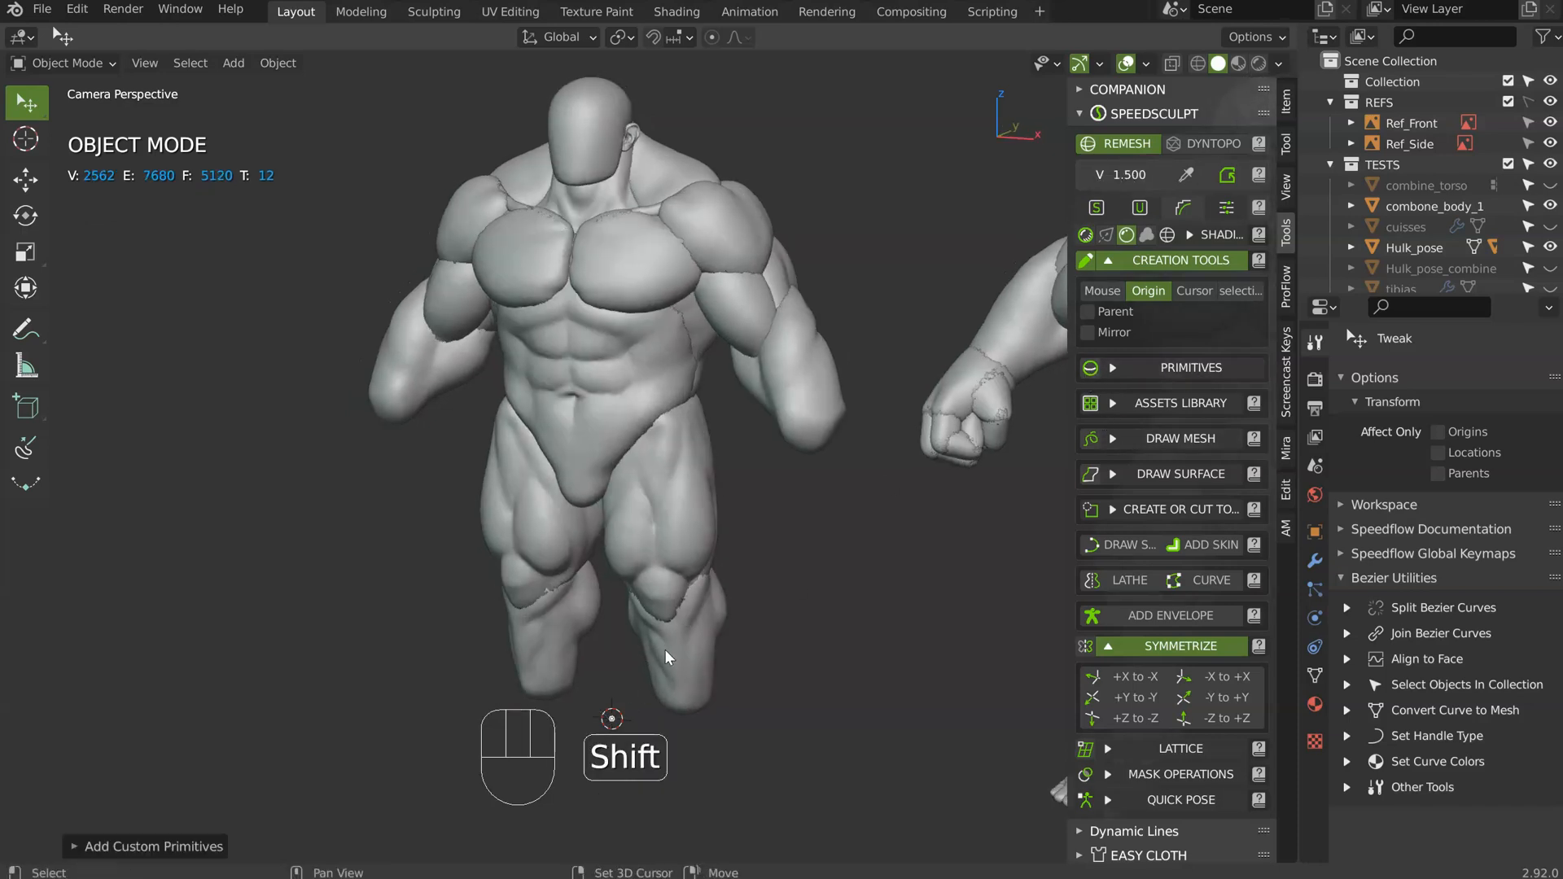
pyautogui.press('s')
pyautogui.click(629, 584)
pyautogui.press('s')
pyautogui.click(716, 723)
# - Turn on the wireframe display and remesh the sphere with a value of 1.500
pyautogui.click(1167, 235)
pyautogui.keyDown('ctrl'); pyautogui.moveTo(755, 493); pyautogui.dragTo(795, 257, button='middle'); pyautogui.keyUp('ctrl')
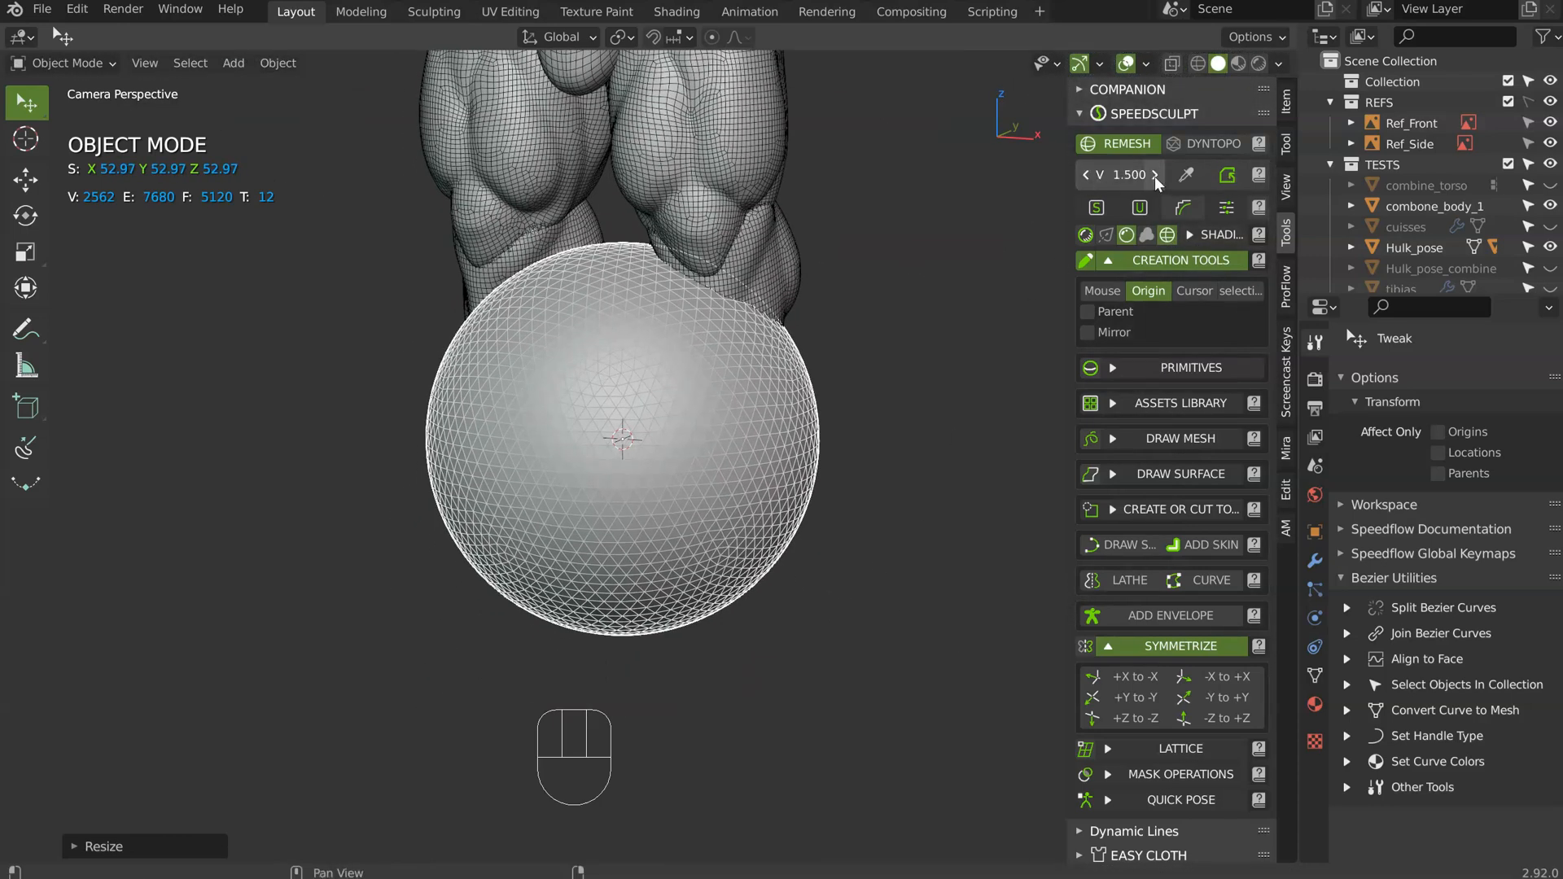
pyautogui.click(1227, 175)
pyautogui.scroll(2, 681, 352)
# - Switch the sphere to Sculpt Mode and turn off the wireframe display
pyautogui.press('Tab')
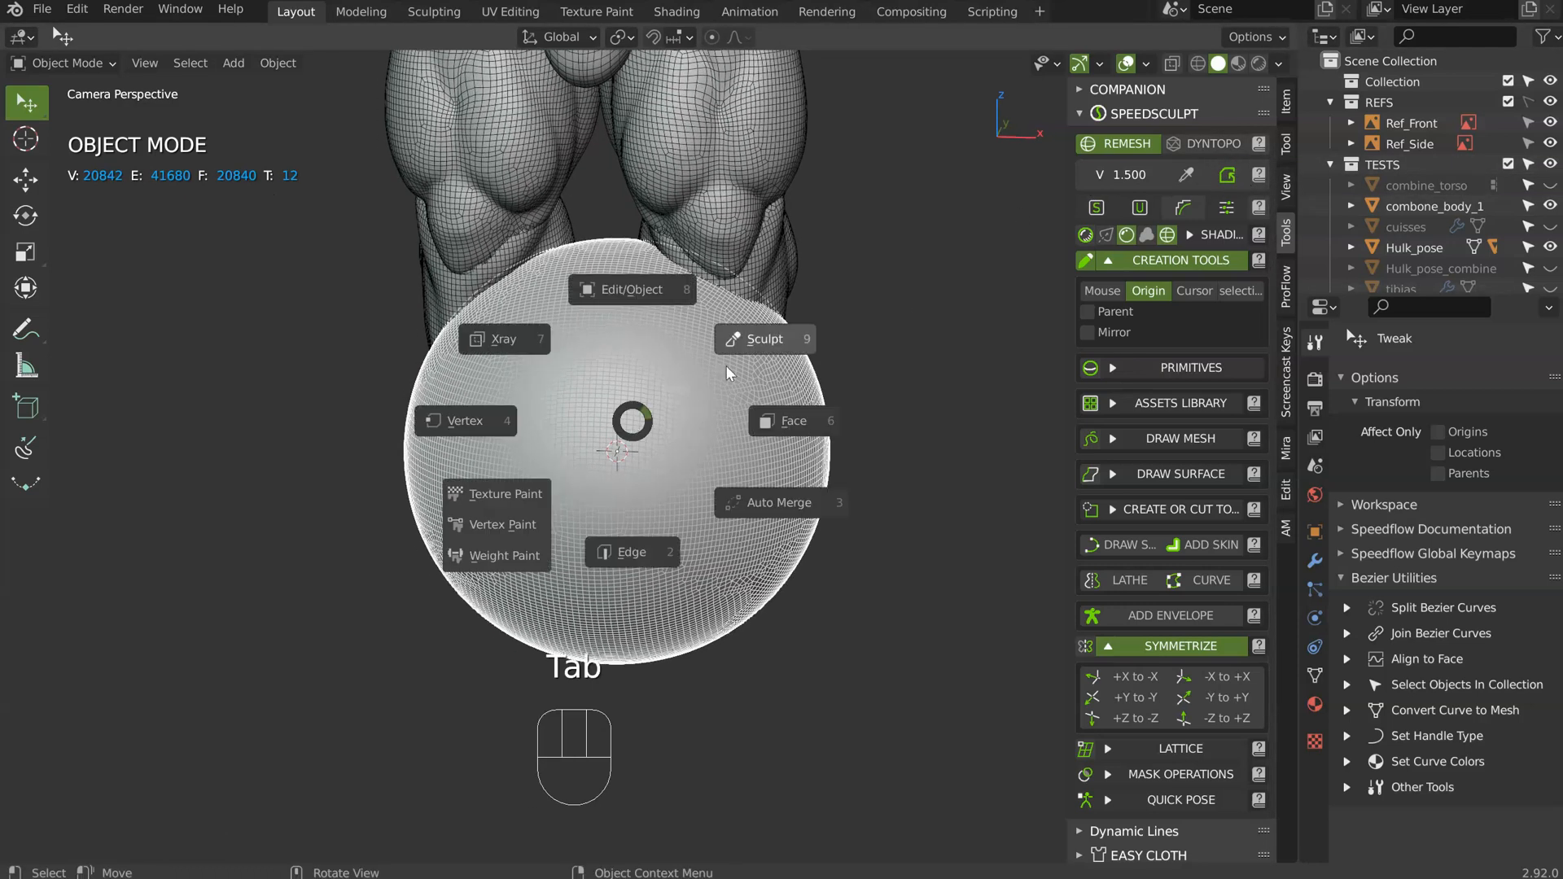
pyautogui.click(755, 340)
pyautogui.moveTo(725, 370); pyautogui.dragTo(693, 366, button='middle')
pyautogui.moveTo(693, 366)
pyautogui.keyDown('ctrl'); pyautogui.mouseDown(button='middle')
pyautogui.moveTo(678, 384)
pyautogui.moveTo(603, 353)
pyautogui.mouseUp(button='middle'); pyautogui.keyUp('ctrl')
pyautogui.click(1168, 236)
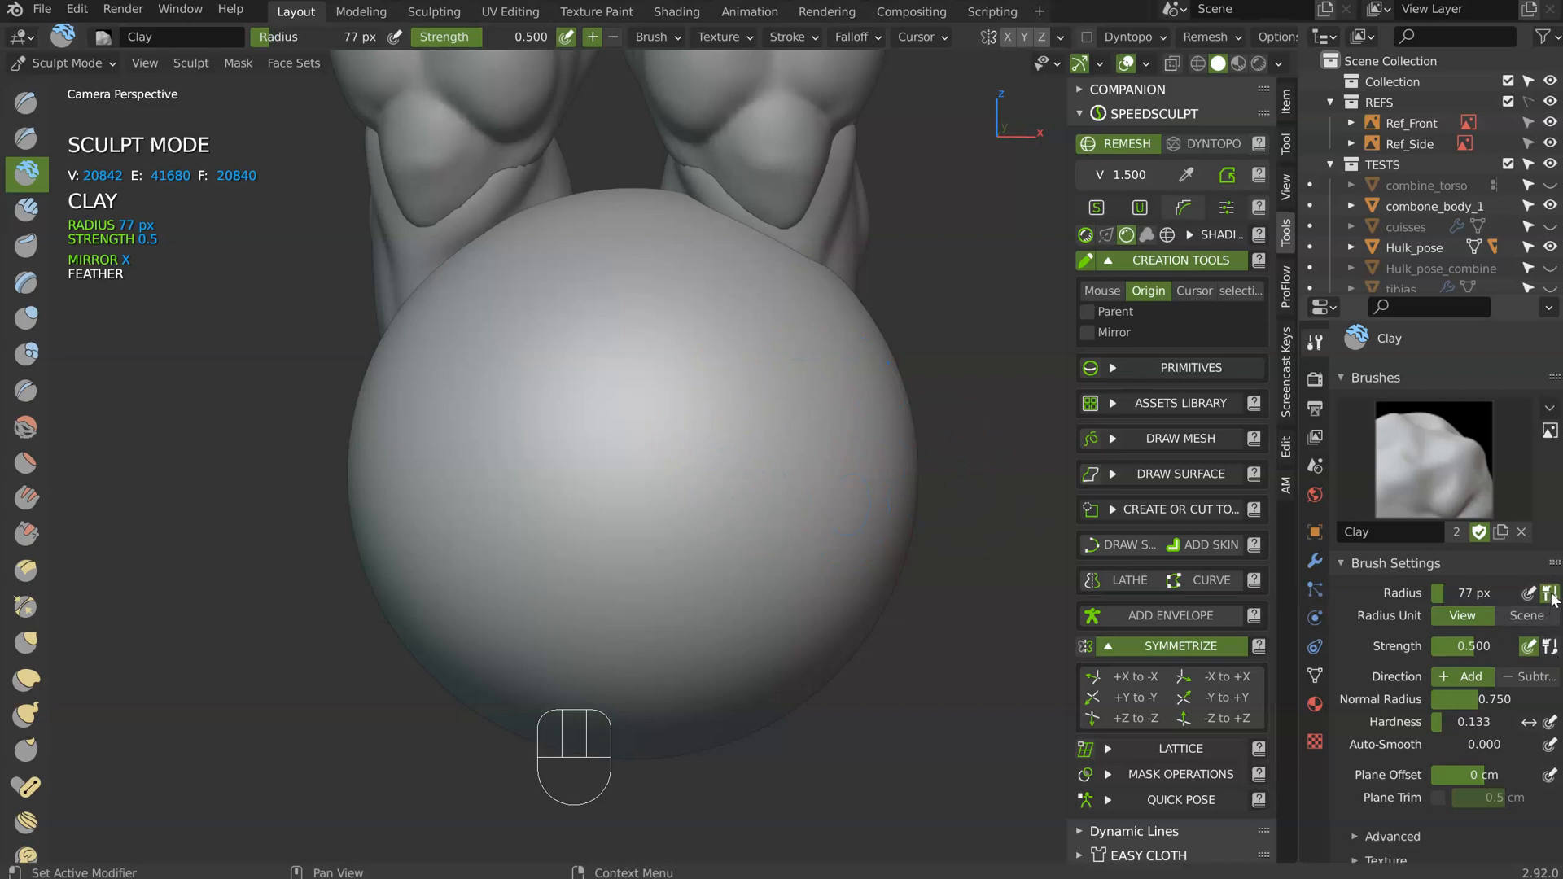
# - Give the Clay brush unified strength, pressure-sensitive radius, a hardness of 0.168 and an auto-smooth of 0.307
pyautogui.click(1551, 648)
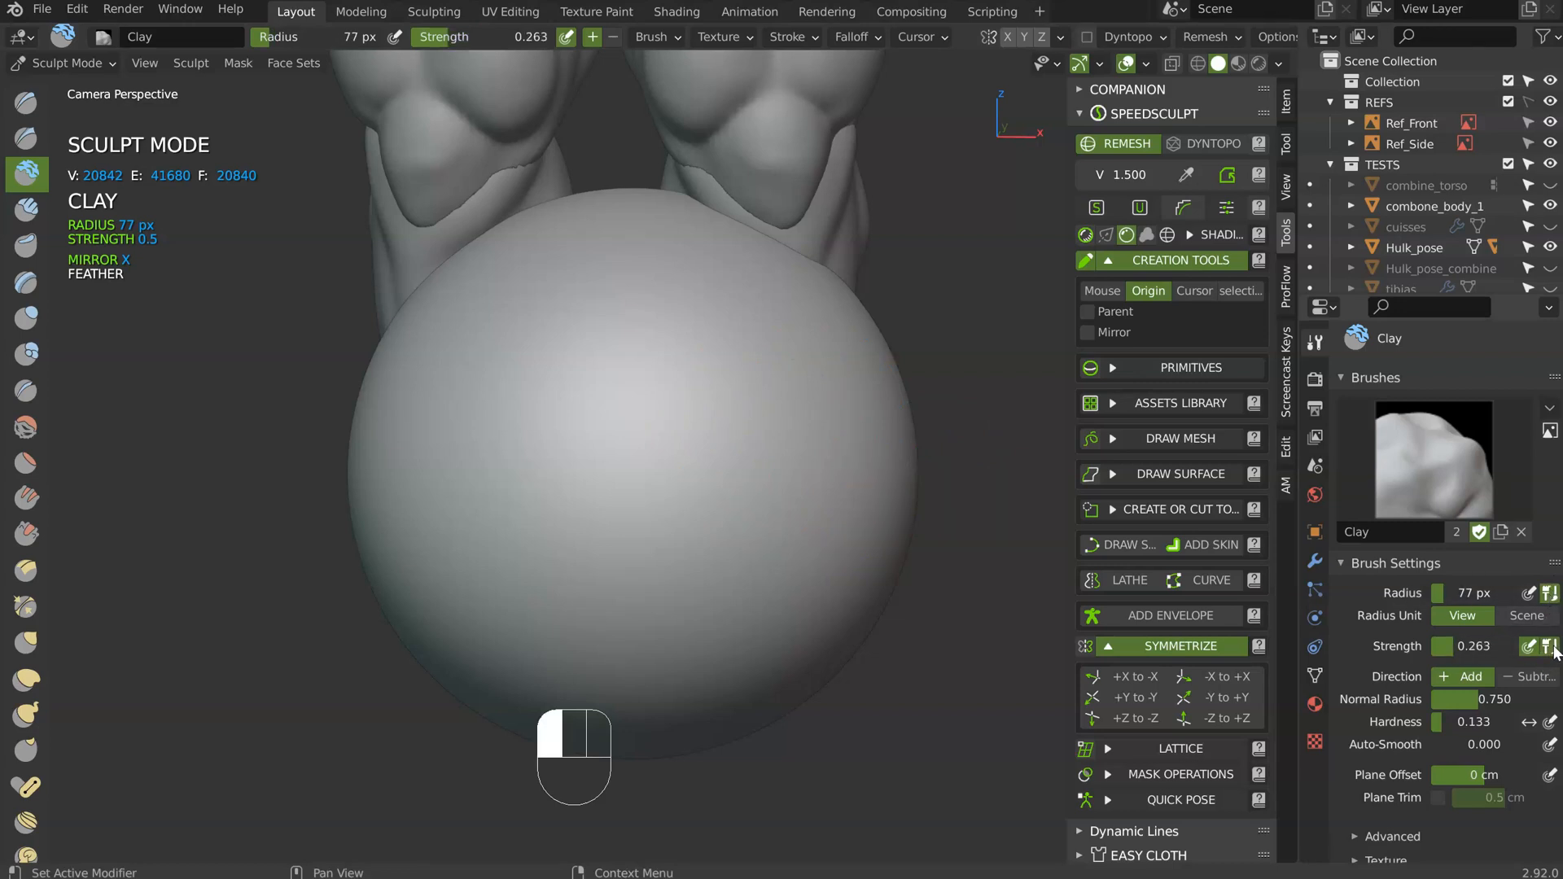
pyautogui.click(1528, 594)
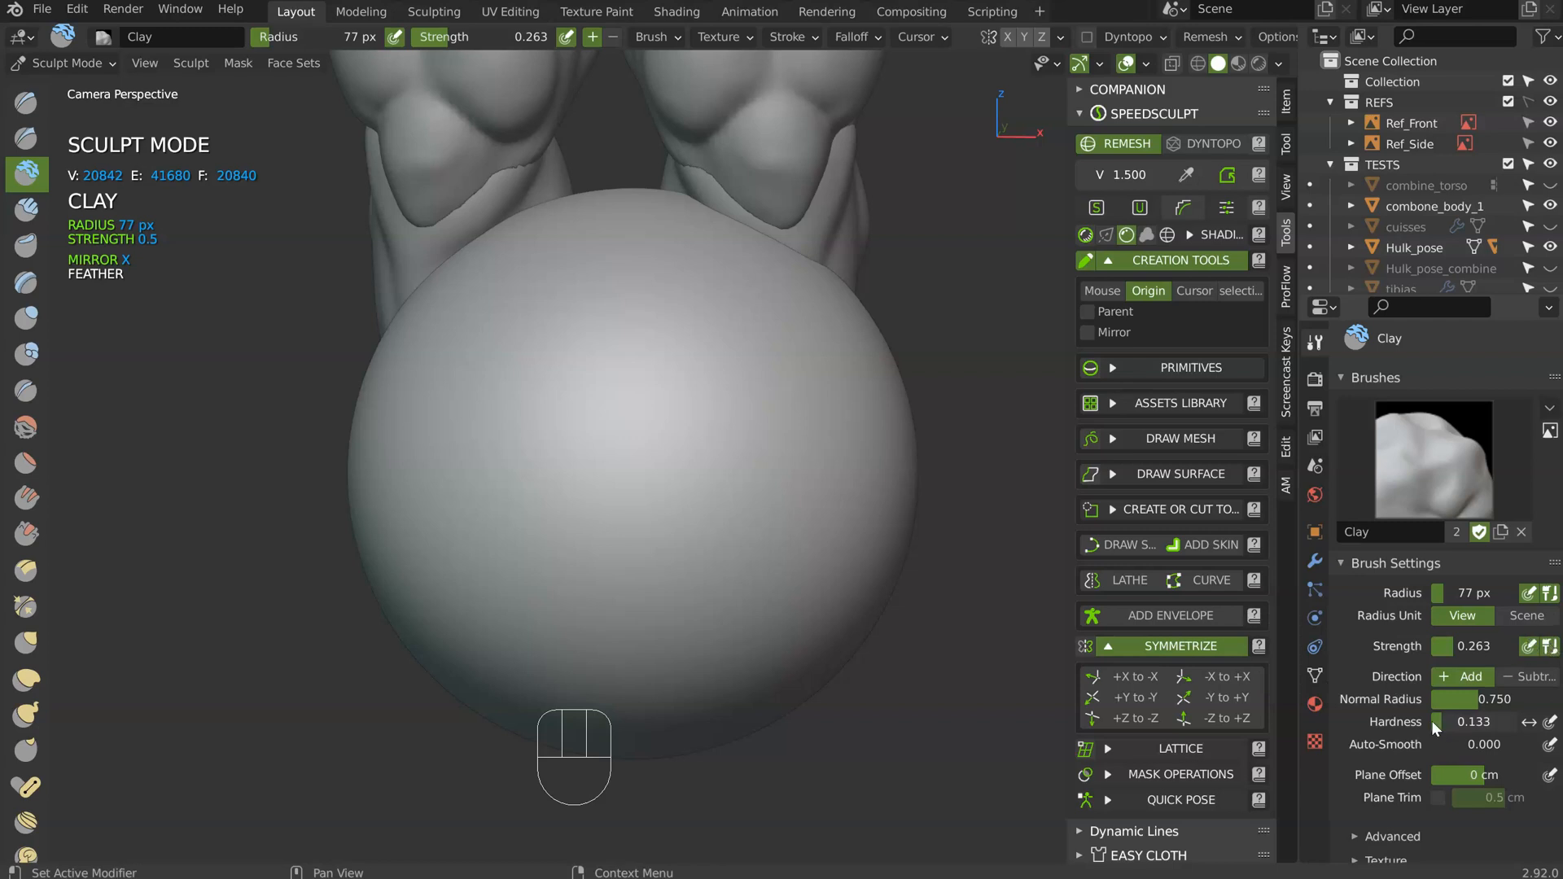
pyautogui.moveTo(1456, 720); pyautogui.dragTo(1498, 744)
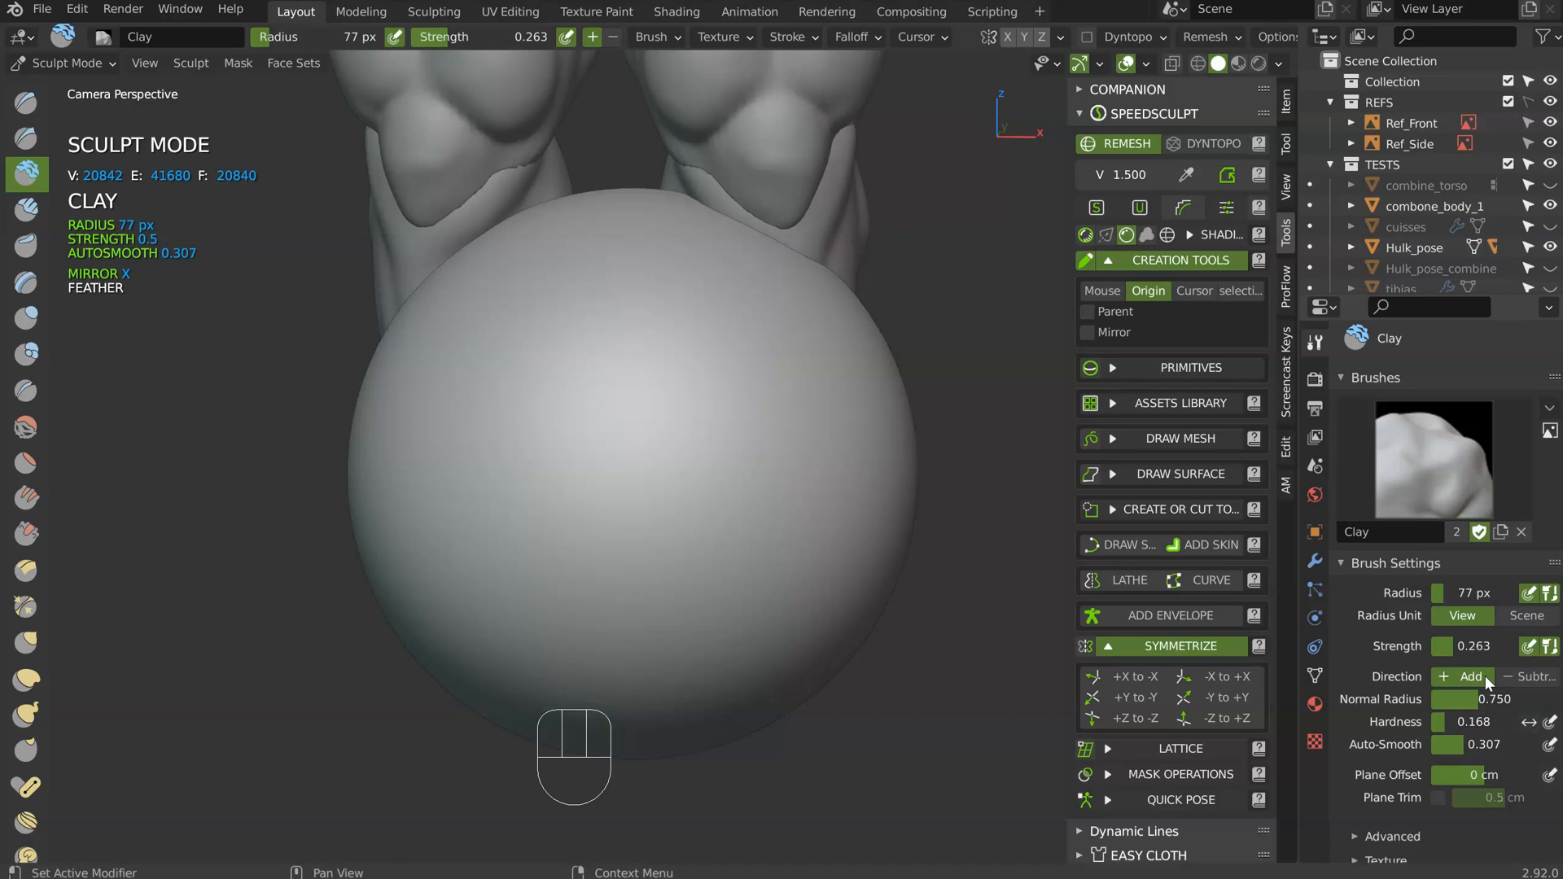
# - Set the Clay brush strength to about 0.397 and paint test strokes on the front of the sphere
pyautogui.moveTo(702, 415); pyautogui.dragTo(681, 349, button='middle')
pyautogui.click(680, 349)
pyautogui.moveTo(626, 429); pyautogui.dragTo(677, 419, button='middle')
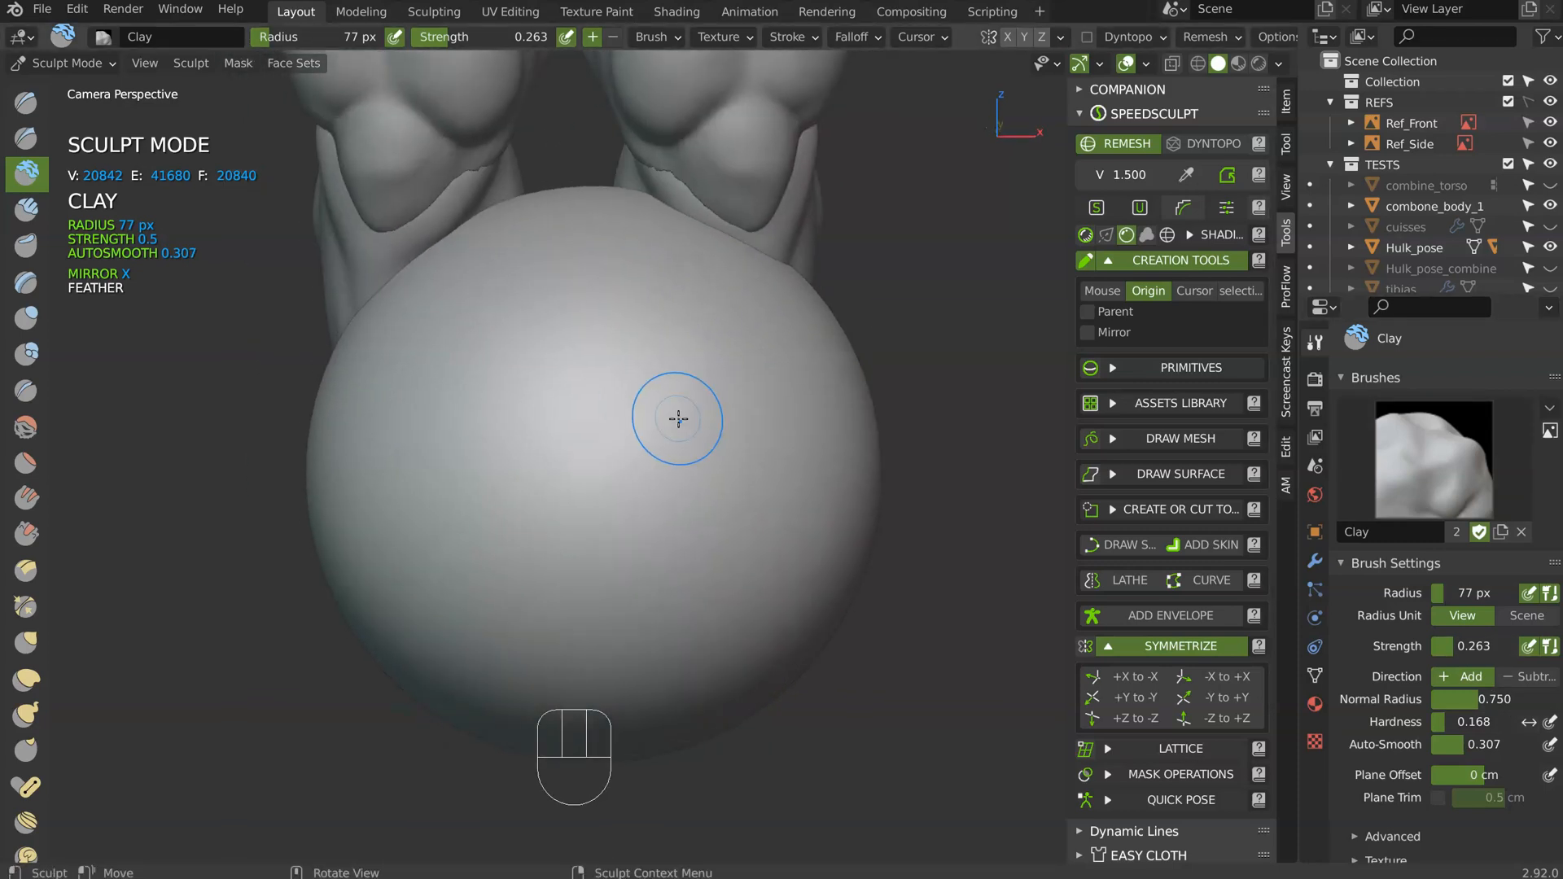
pyautogui.hotkey('shift', 'f')
pyautogui.click(701, 417)
pyautogui.click(617, 443)
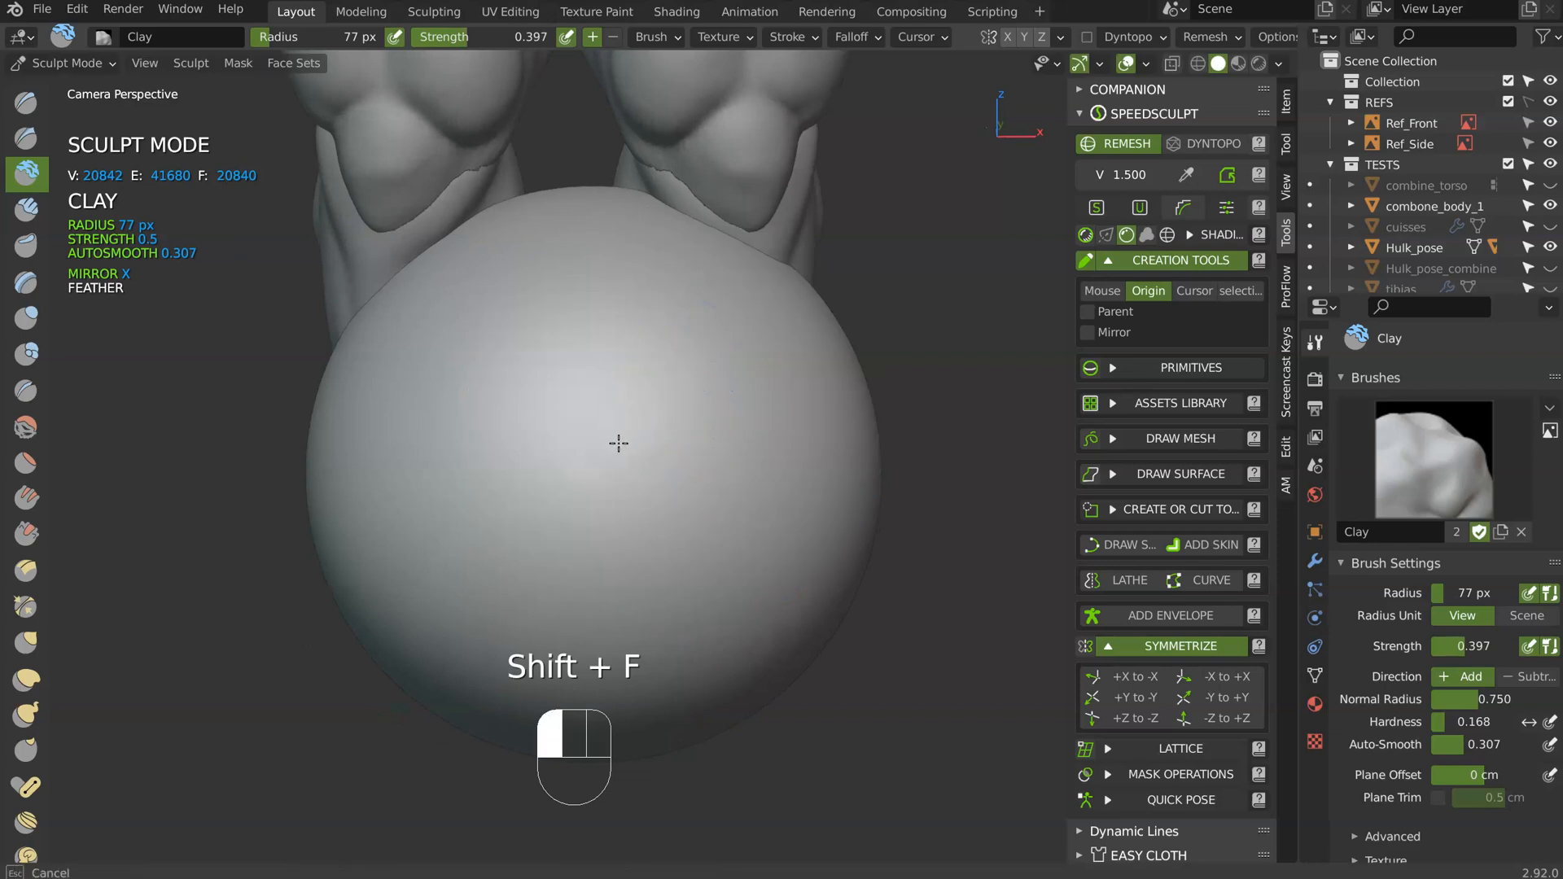
pyautogui.moveTo(691, 443); pyautogui.dragTo(680, 341, button='middle')
pyautogui.moveTo(680, 341); pyautogui.dragTo(631, 485)
pyautogui.moveTo(709, 414)
pyautogui.mouseDown()
pyautogui.moveTo(712, 329)
pyautogui.moveTo(704, 398)
pyautogui.mouseUp()
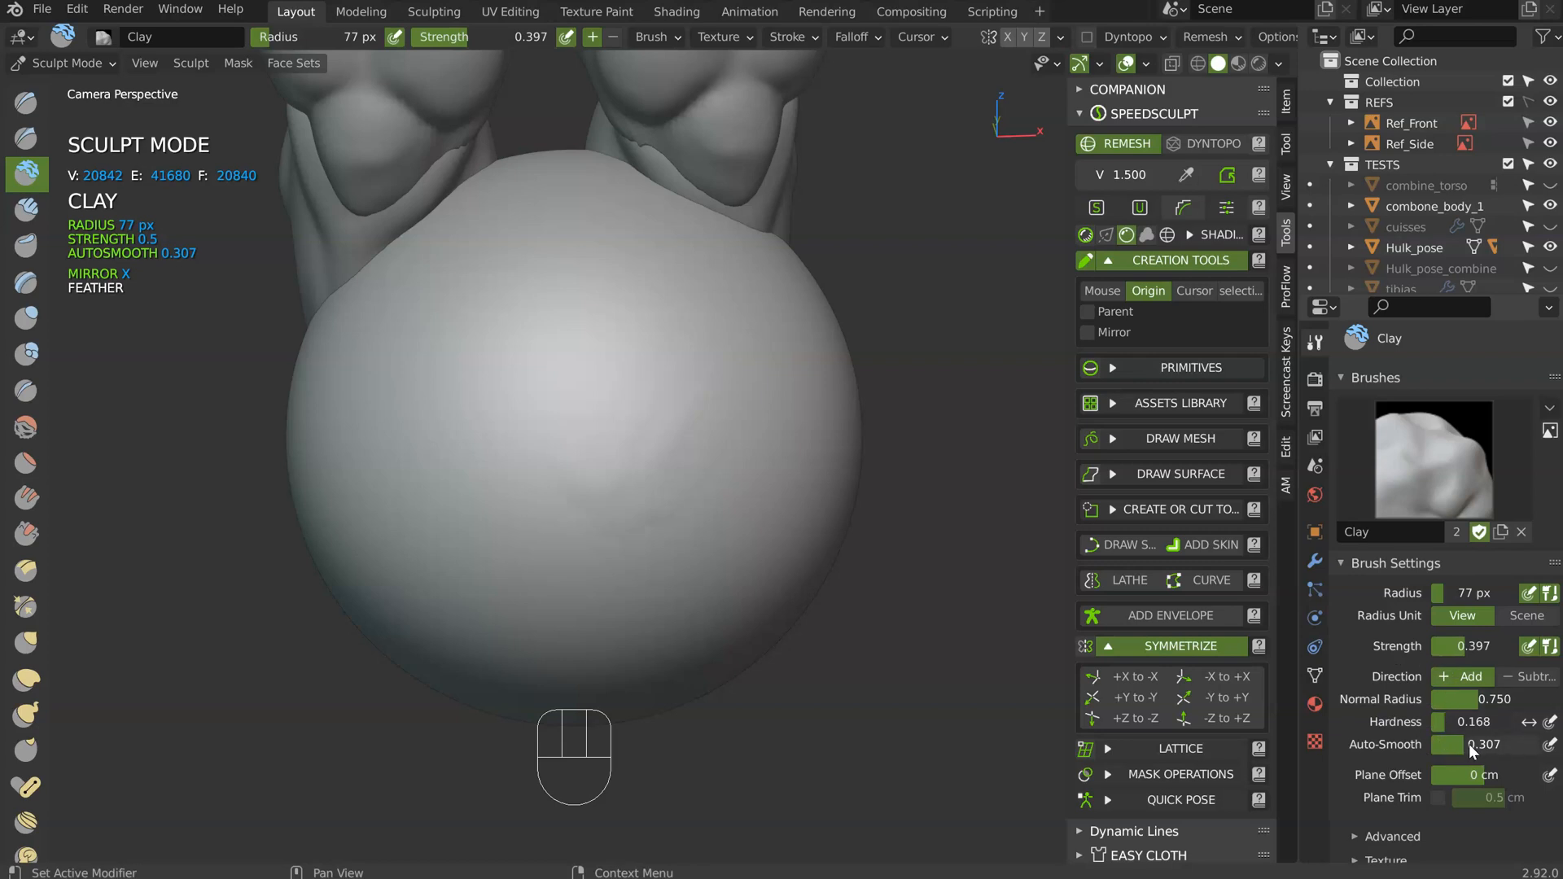
# - Reset the Clay brush's auto-smooth to 0 and build up a diagonal bump on the front of the sphere
pyautogui.press('BackSpace')
pyautogui.moveTo(631, 432); pyautogui.dragTo(708, 306)
pyautogui.moveTo(616, 457)
pyautogui.mouseDown()
pyautogui.moveTo(721, 310)
pyautogui.moveTo(716, 325)
pyautogui.mouseUp()
pyautogui.moveTo(664, 480)
pyautogui.mouseDown()
pyautogui.moveTo(701, 398)
pyautogui.moveTo(643, 446)
pyautogui.mouseUp()
pyautogui.moveTo(702, 316)
pyautogui.mouseDown()
pyautogui.moveTo(684, 321)
pyautogui.moveTo(623, 446)
pyautogui.mouseUp()
pyautogui.moveTo(713, 382)
pyautogui.mouseDown()
pyautogui.moveTo(666, 475)
pyautogui.moveTo(684, 479)
pyautogui.mouseUp()
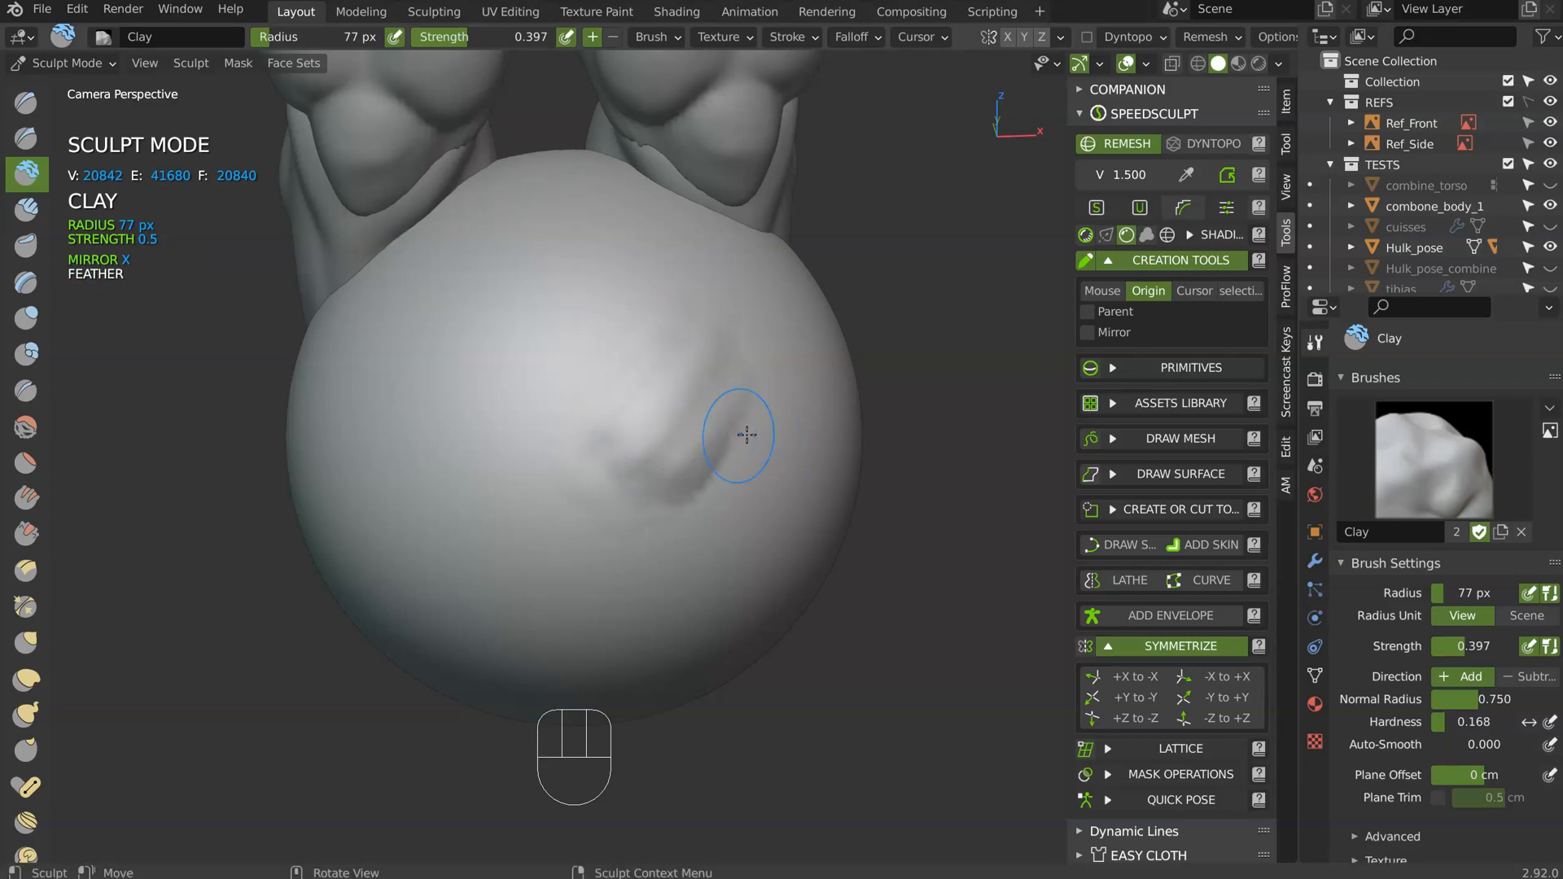
# - Remesh the sphere at a finer value of 1.000
pyautogui.moveTo(747, 434); pyautogui.dragTo(684, 432, button='middle')
pyautogui.scroll(1, 716, 391)
pyautogui.keyDown('shift'); pyautogui.moveTo(729, 366); pyautogui.dragTo(734, 397, button='middle'); pyautogui.keyUp('shift')
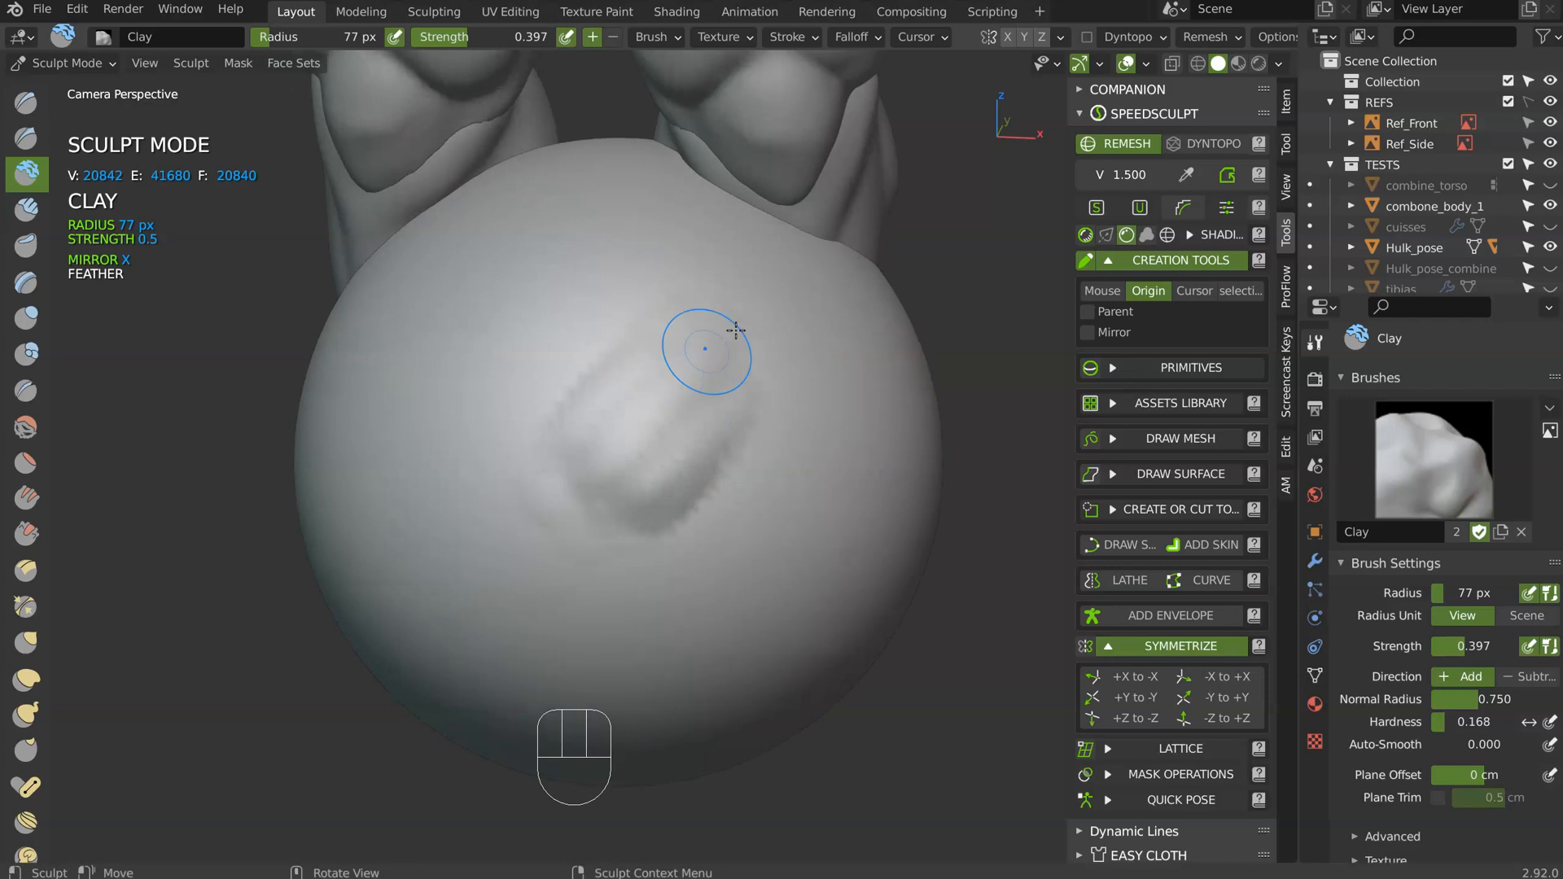
pyautogui.click(1121, 166)
pyautogui.press('Return')
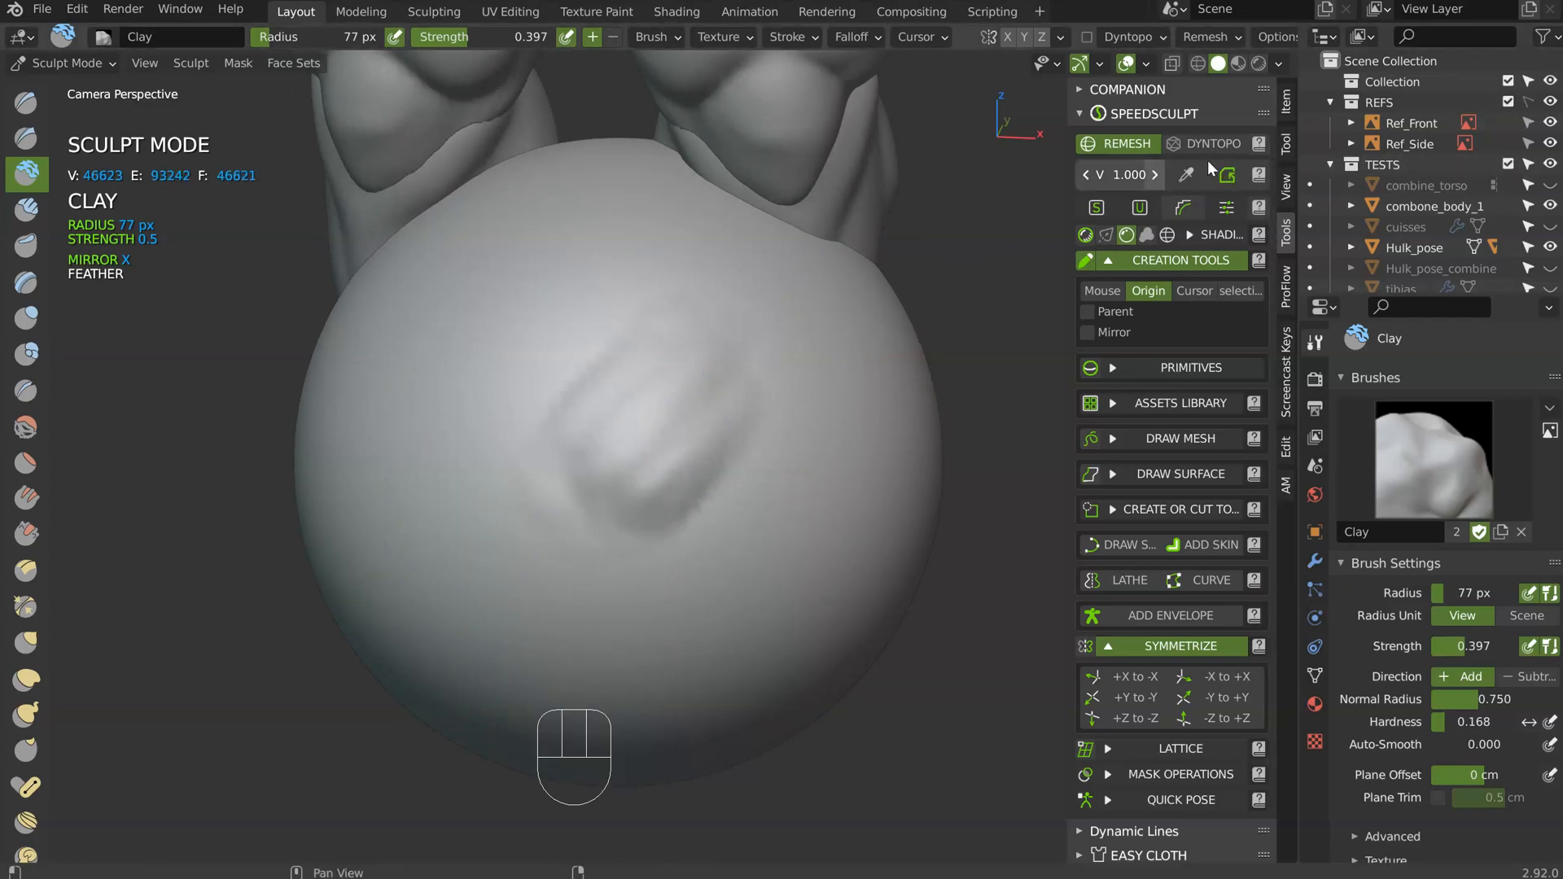
# - Thicken the bump on the front of the sphere with more Clay strokes
pyautogui.moveTo(676, 380); pyautogui.dragTo(697, 387, button='middle')
pyautogui.moveTo(622, 403)
pyautogui.mouseDown()
pyautogui.moveTo(688, 366)
pyautogui.moveTo(619, 481)
pyautogui.moveTo(692, 509)
pyautogui.moveTo(662, 523)
pyautogui.moveTo(724, 464)
pyautogui.moveTo(663, 416)
pyautogui.mouseUp()
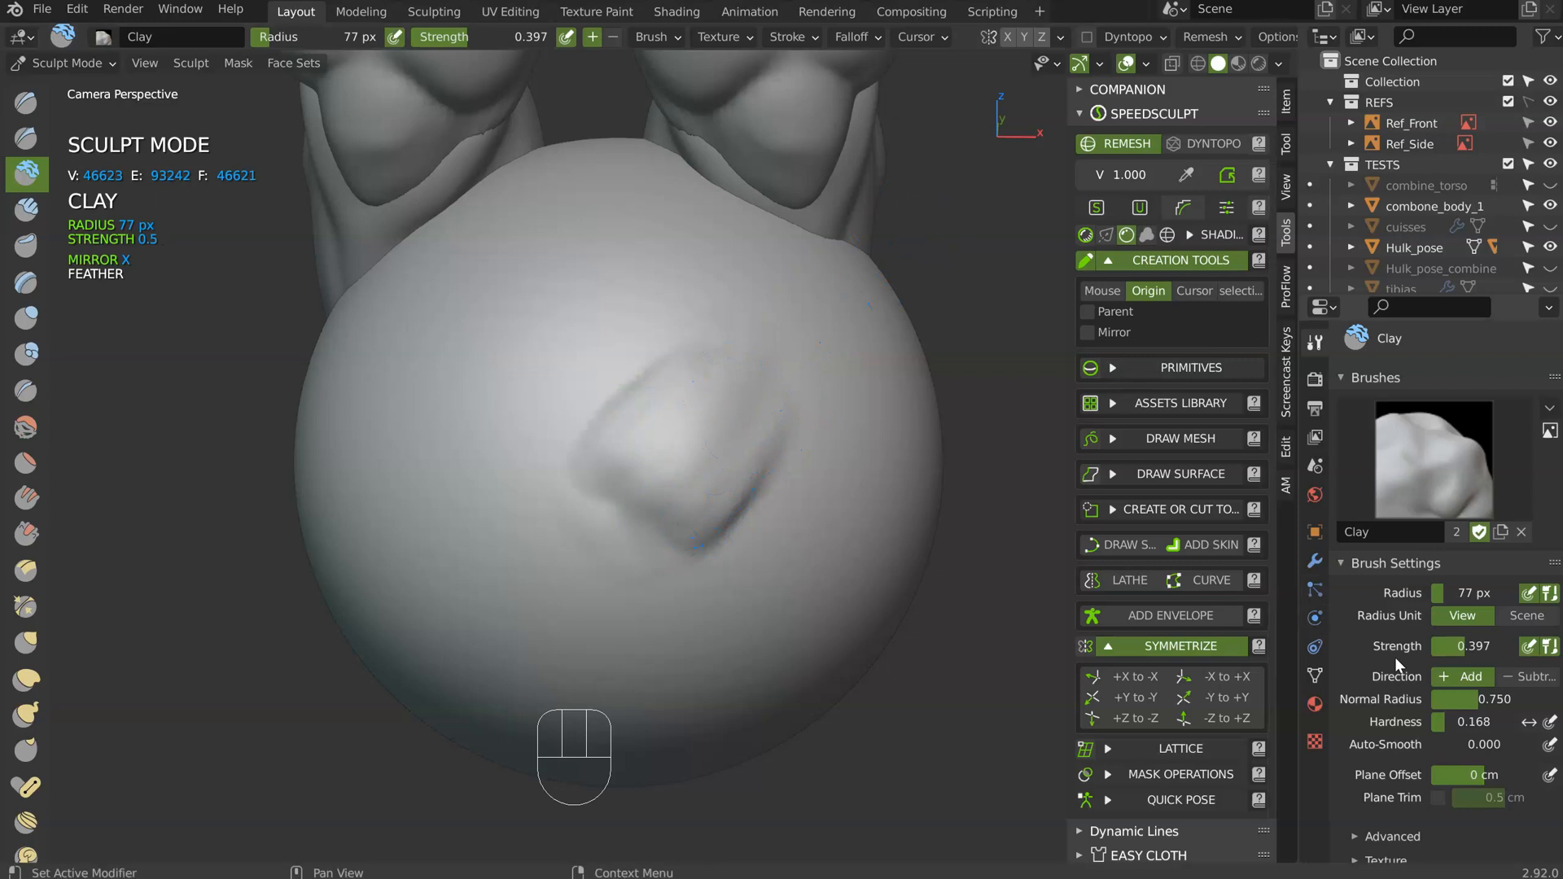
pyautogui.moveTo(628, 453)
pyautogui.mouseDown(button='middle')
pyautogui.moveTo(588, 430)
pyautogui.moveTo(642, 412)
pyautogui.mouseUp(button='middle')
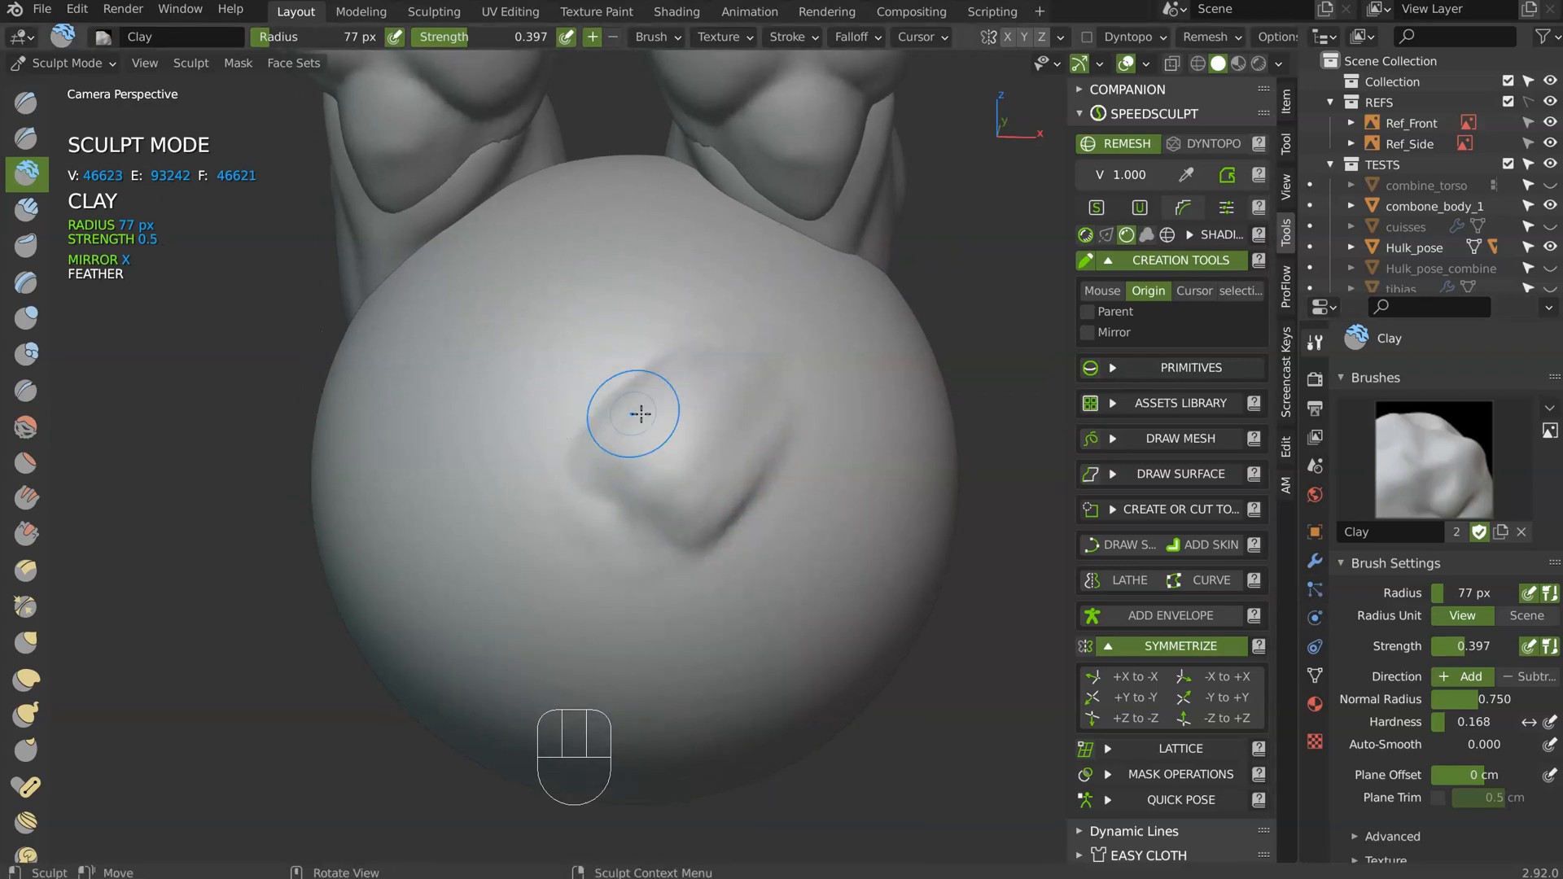
# - Build up and smooth the bump with Clay at a non-unified strength of 0.500 and a hardness of 0.209, radius pressure off
pyautogui.click(1550, 647)
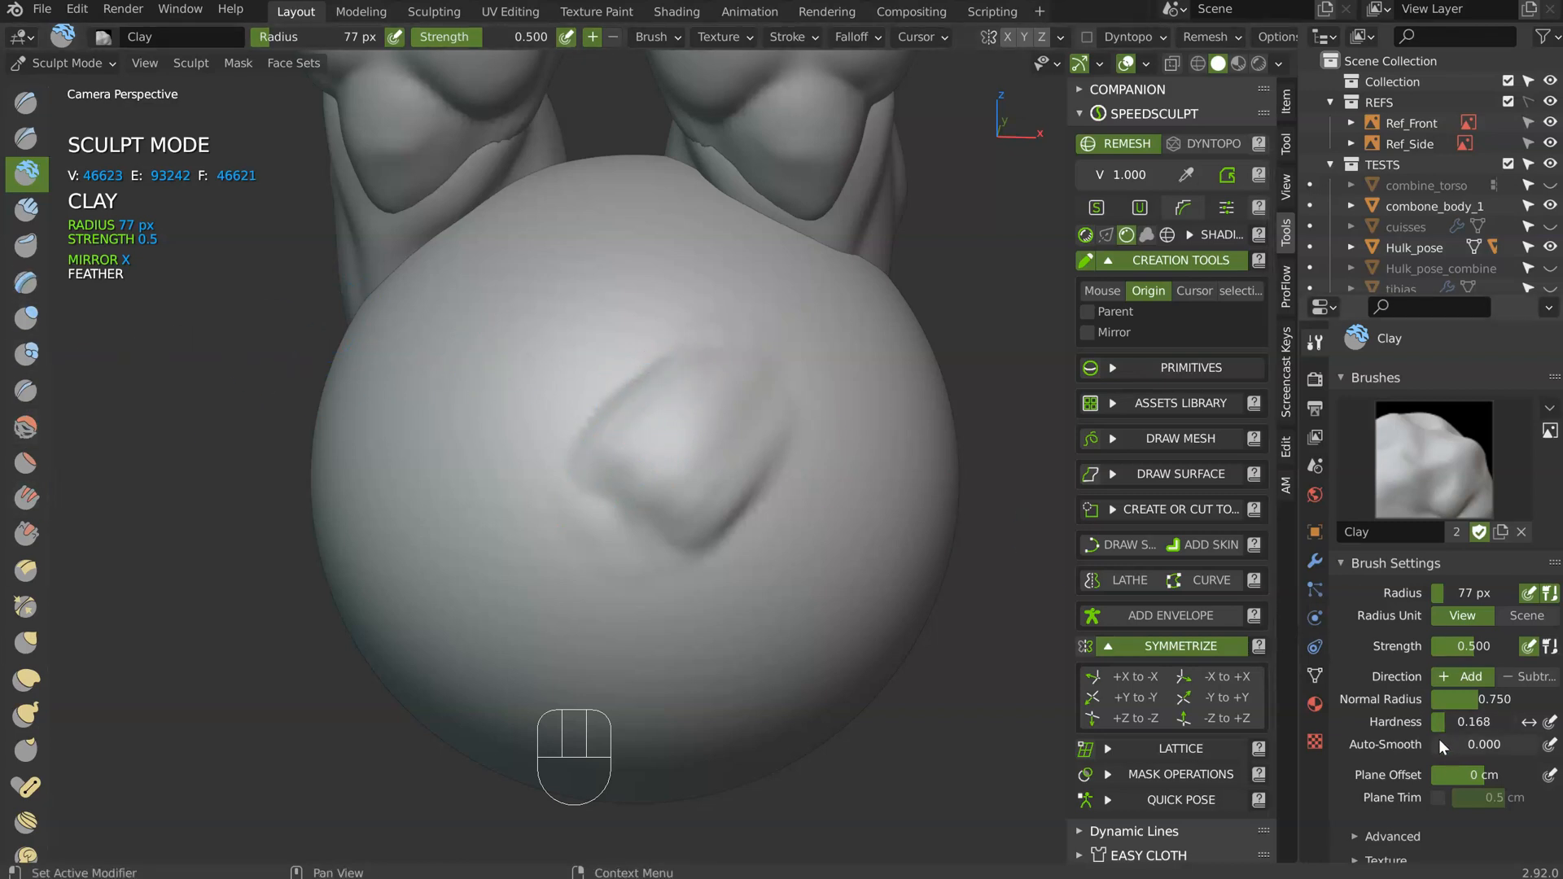
pyautogui.moveTo(1436, 746); pyautogui.dragTo(1454, 725)
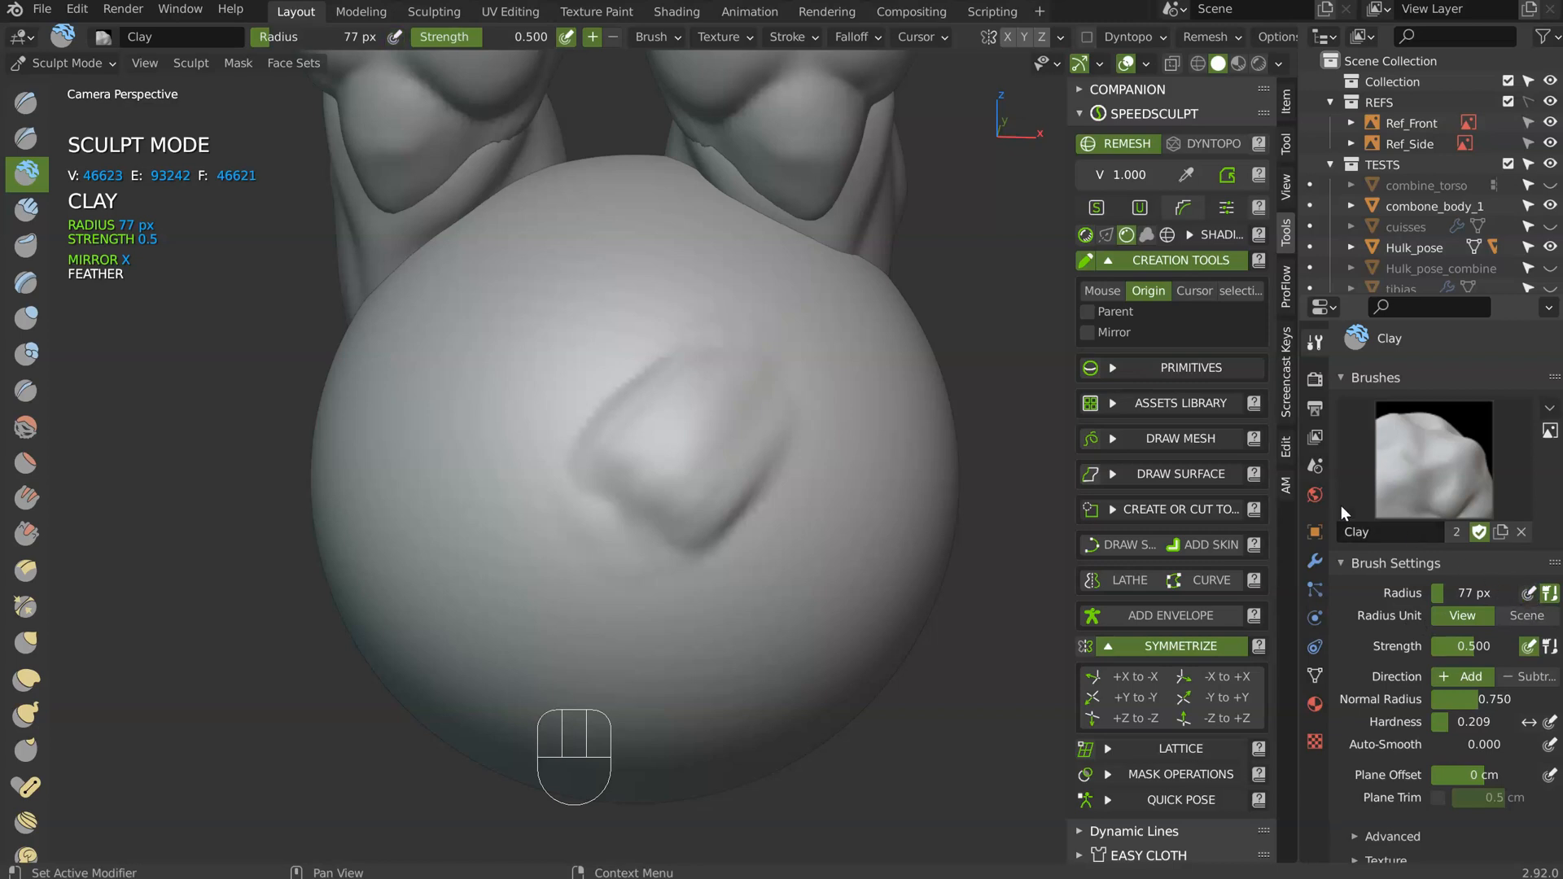
pyautogui.moveTo(680, 355)
pyautogui.mouseDown()
pyautogui.moveTo(645, 472)
pyautogui.moveTo(736, 439)
pyautogui.moveTo(732, 476)
pyautogui.moveTo(605, 468)
pyautogui.moveTo(724, 480)
pyautogui.moveTo(698, 521)
pyautogui.mouseUp()
pyautogui.moveTo(605, 459)
pyautogui.mouseDown()
pyautogui.moveTo(716, 377)
pyautogui.moveTo(712, 534)
pyautogui.mouseUp()
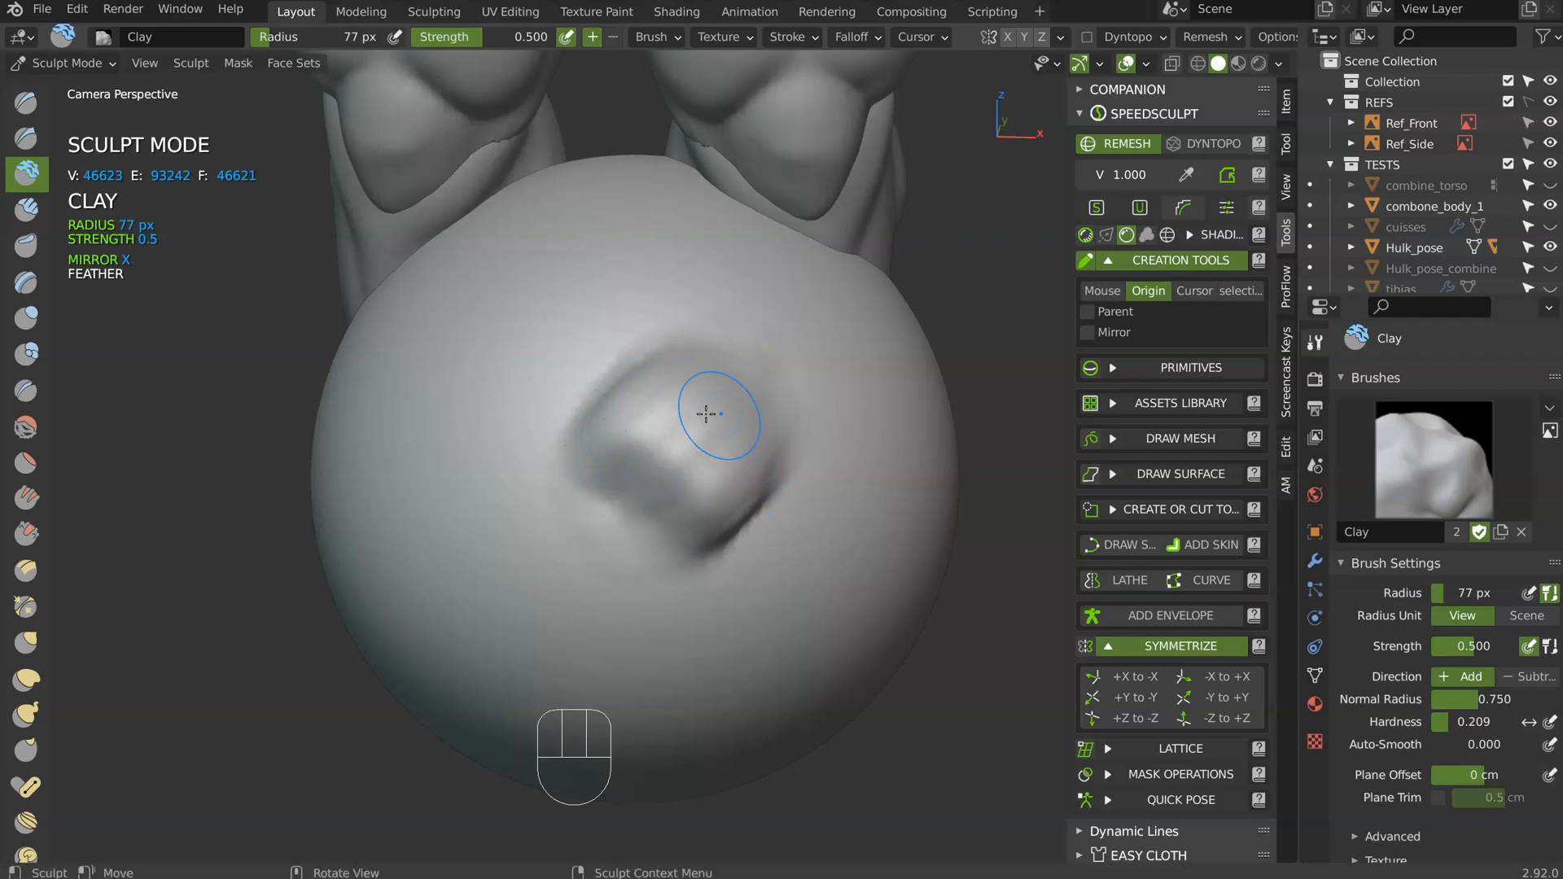
pyautogui.keyDown('shift'); pyautogui.moveTo(651, 390); pyautogui.dragTo(663, 348); pyautogui.keyUp('shift')
pyautogui.moveTo(663, 348); pyautogui.dragTo(822, 424, button='middle')
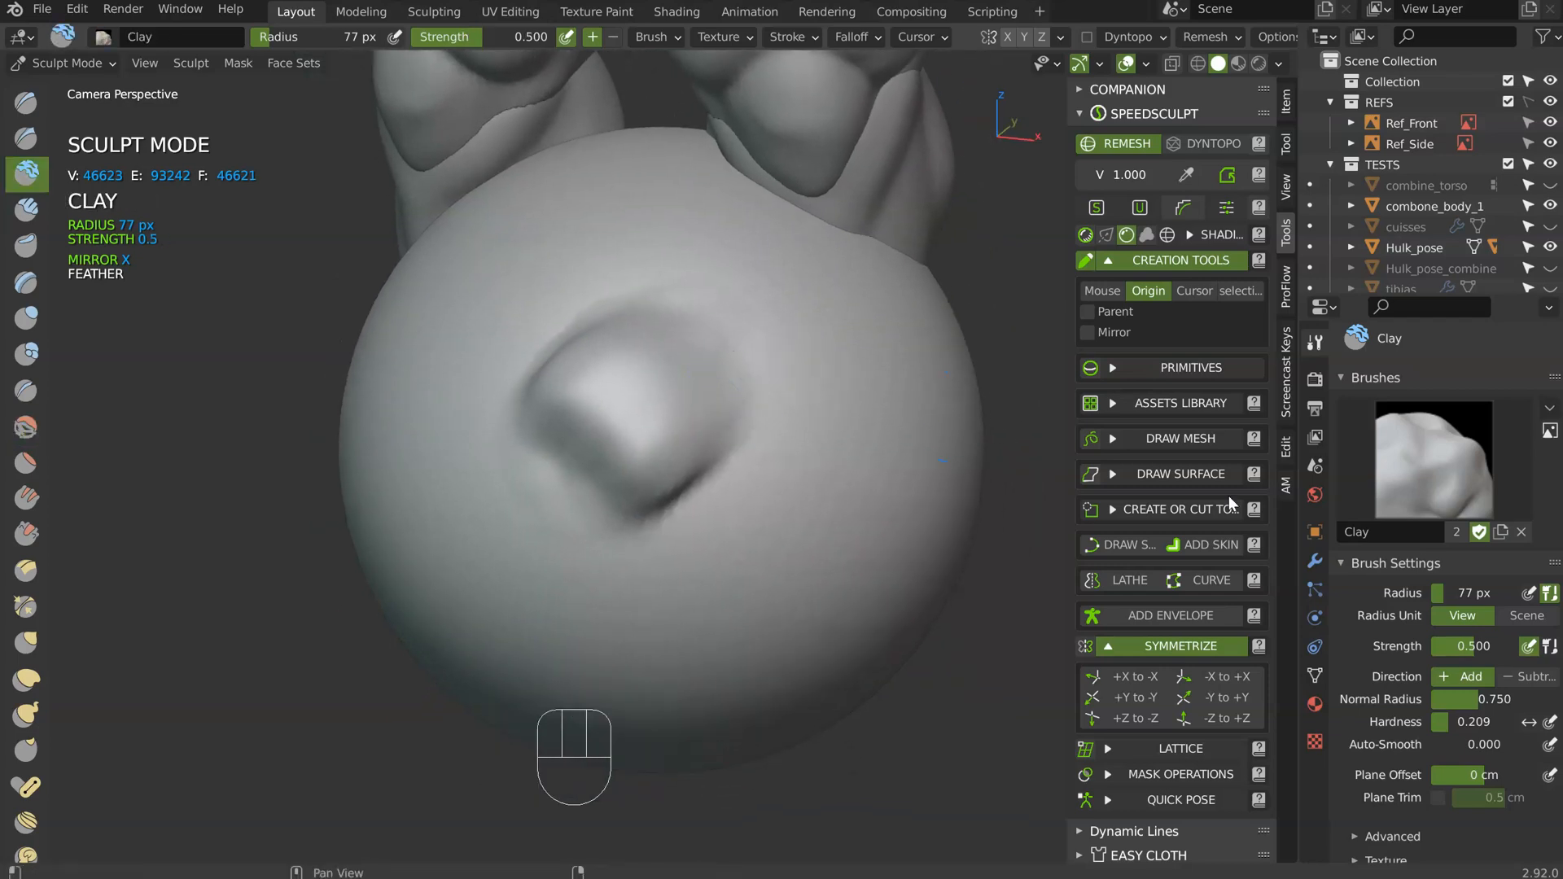
# - Sculpt a second diagonal bump beside the first one with repeated Clay strokes
pyautogui.click(1528, 595)
pyautogui.moveTo(657, 430)
pyautogui.keyDown('shift'); pyautogui.mouseDown(button='middle')
pyautogui.moveTo(581, 447)
pyautogui.moveTo(537, 419)
pyautogui.mouseUp(button='middle'); pyautogui.keyUp('shift')
pyautogui.moveTo(763, 376); pyautogui.dragTo(601, 547)
pyautogui.moveTo(765, 453); pyautogui.dragTo(627, 580)
pyautogui.moveTo(774, 394)
pyautogui.mouseDown()
pyautogui.moveTo(612, 570)
pyautogui.moveTo(619, 547)
pyautogui.mouseUp()
pyautogui.moveTo(732, 381); pyautogui.dragTo(569, 567)
pyautogui.moveTo(736, 364)
pyautogui.mouseDown()
pyautogui.moveTo(621, 523)
pyautogui.moveTo(623, 547)
pyautogui.mouseUp()
pyautogui.moveTo(730, 464)
pyautogui.mouseDown()
pyautogui.moveTo(635, 485)
pyautogui.moveTo(659, 504)
pyautogui.moveTo(663, 539)
pyautogui.moveTo(627, 505)
pyautogui.moveTo(690, 475)
pyautogui.mouseUp()
# - Add more Clay volume to the second bump and smooth its upper edge
pyautogui.moveTo(757, 472)
pyautogui.mouseDown(button='middle')
pyautogui.moveTo(694, 485)
pyautogui.moveTo(703, 467)
pyautogui.mouseUp(button='middle')
pyautogui.moveTo(703, 467)
pyautogui.mouseDown()
pyautogui.moveTo(626, 505)
pyautogui.moveTo(663, 538)
pyautogui.mouseUp()
pyautogui.moveTo(792, 464); pyautogui.dragTo(792, 476)
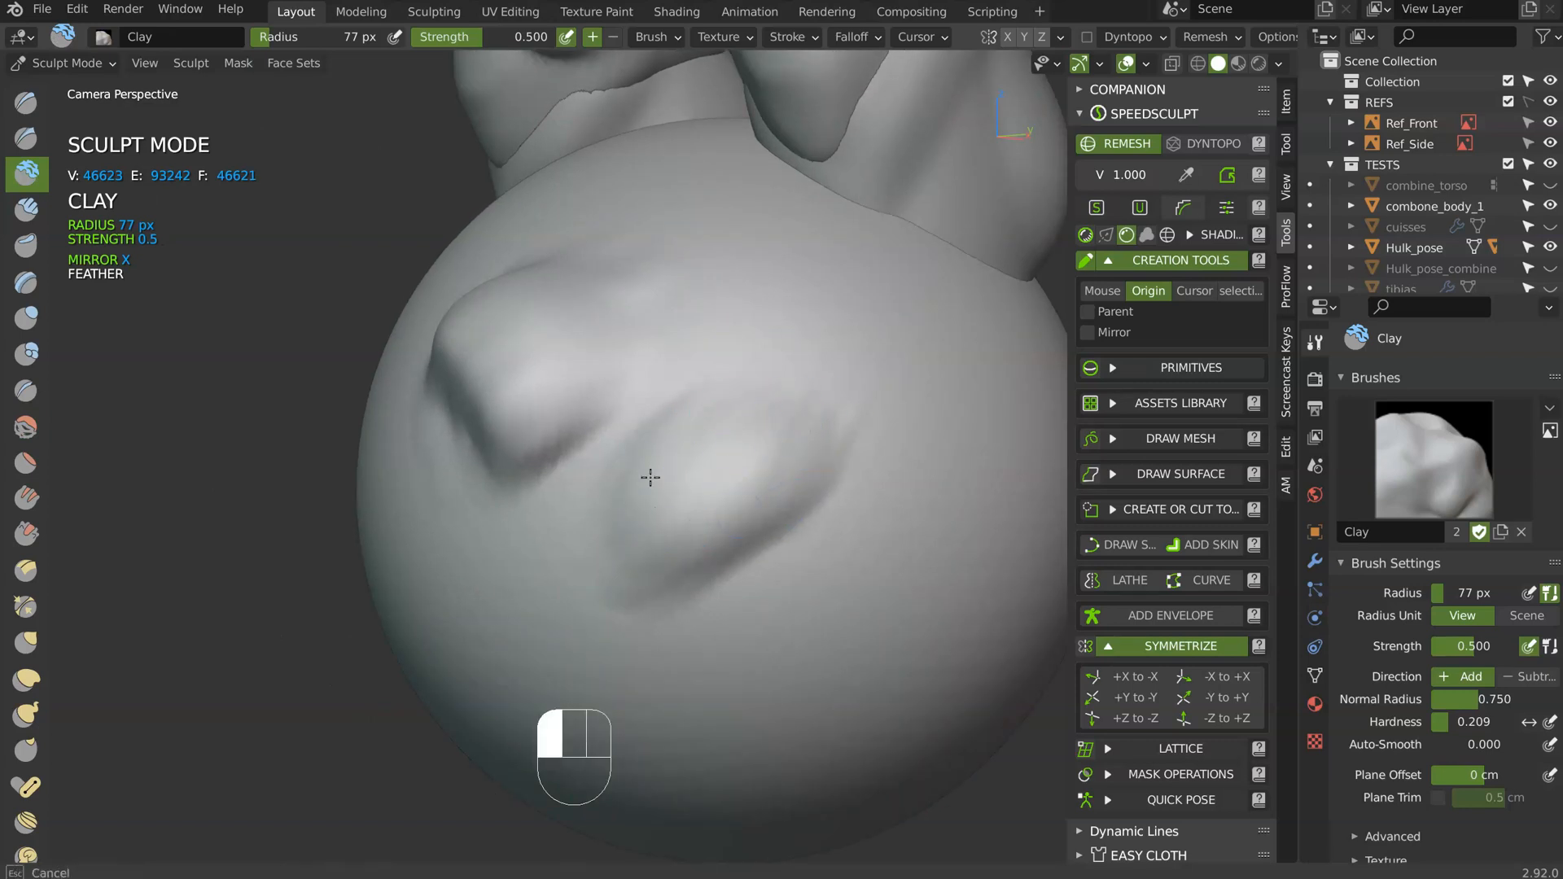
pyautogui.moveTo(752, 497); pyautogui.dragTo(748, 510)
pyautogui.moveTo(761, 489); pyautogui.dragTo(773, 474, button='middle')
pyautogui.moveTo(820, 435)
pyautogui.keyDown('shift'); pyautogui.mouseDown()
pyautogui.moveTo(802, 474)
pyautogui.moveTo(808, 425)
pyautogui.mouseUp(); pyautogui.keyUp('shift')
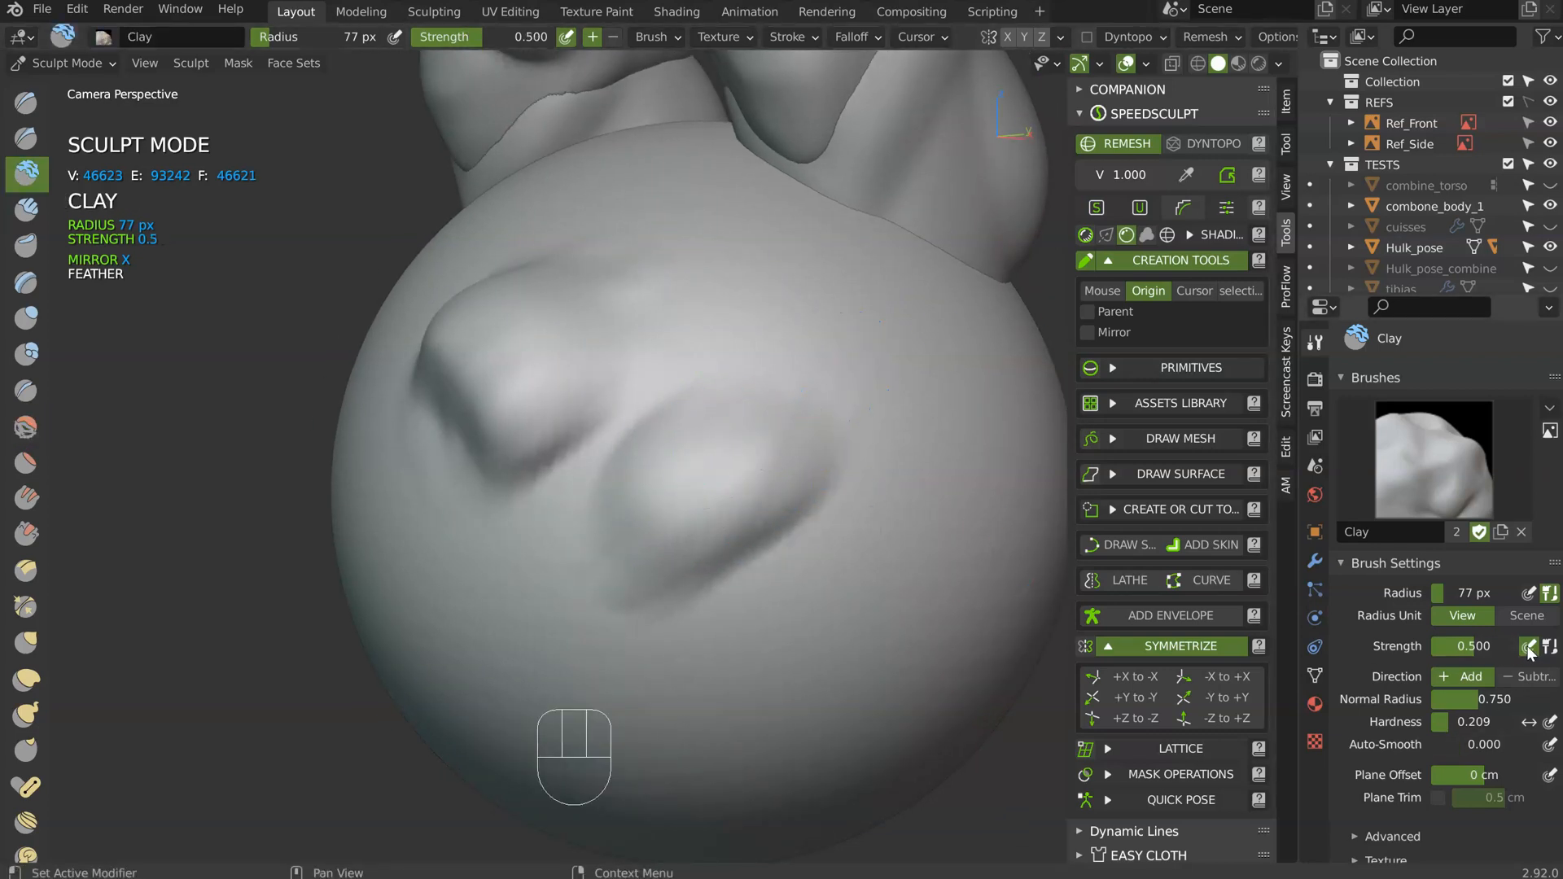
pyautogui.moveTo(661, 472); pyautogui.dragTo(680, 447, button='middle')
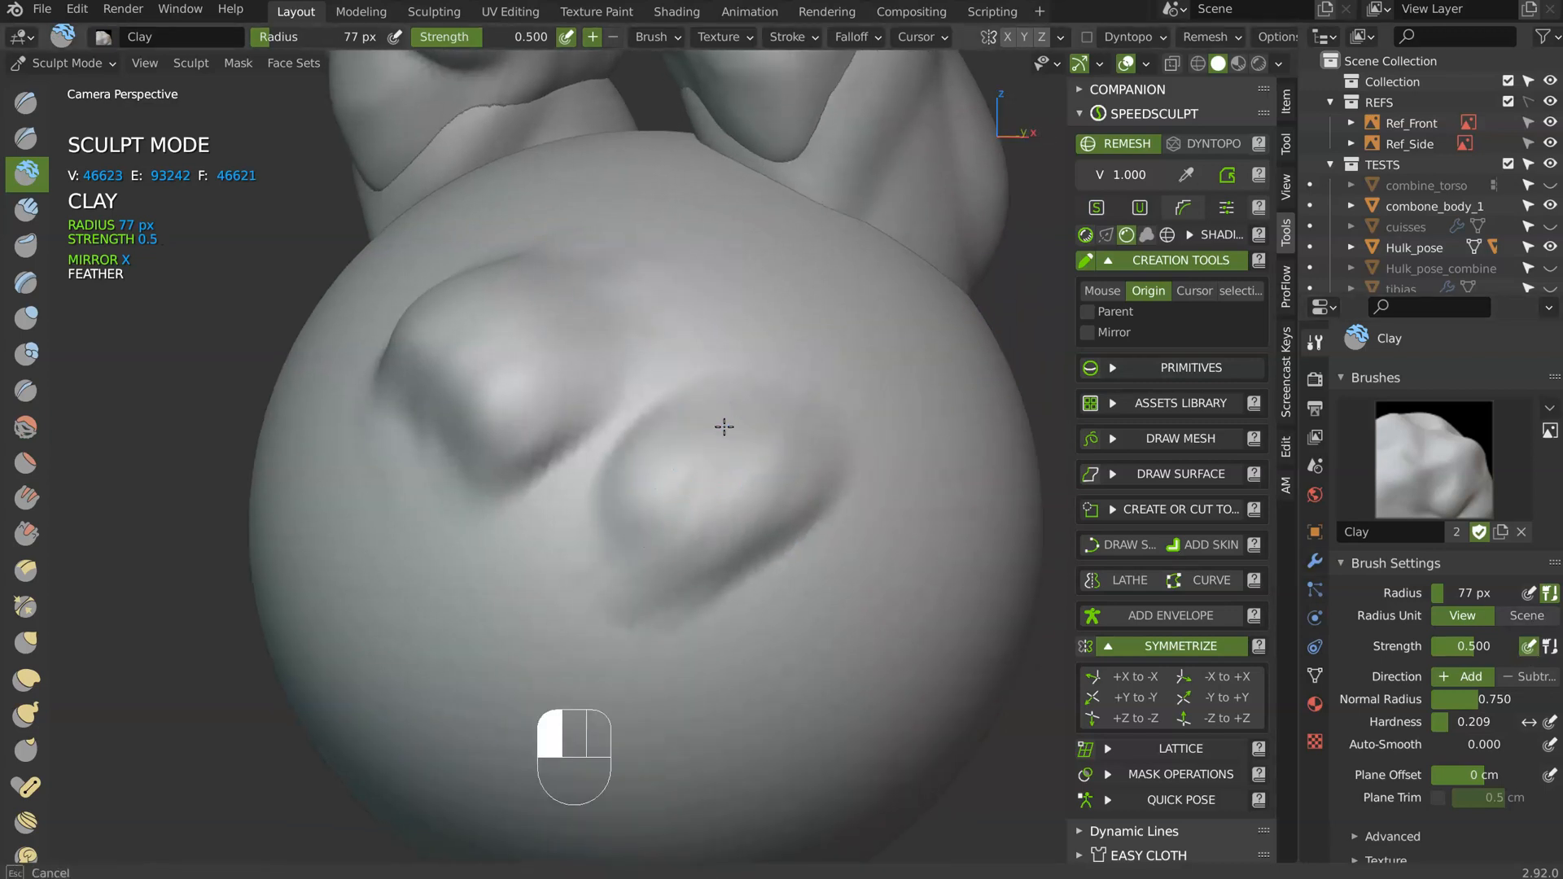
pyautogui.moveTo(726, 489)
pyautogui.mouseDown()
pyautogui.moveTo(737, 535)
pyautogui.moveTo(731, 464)
pyautogui.mouseUp()
pyautogui.moveTo(684, 553)
pyautogui.mouseDown()
pyautogui.moveTo(670, 502)
pyautogui.moveTo(788, 415)
pyautogui.mouseUp()
# - Switch to the Crease brush and carve creases along the side and lower edge of the second bump
pyautogui.hotkey('shift', 'c')
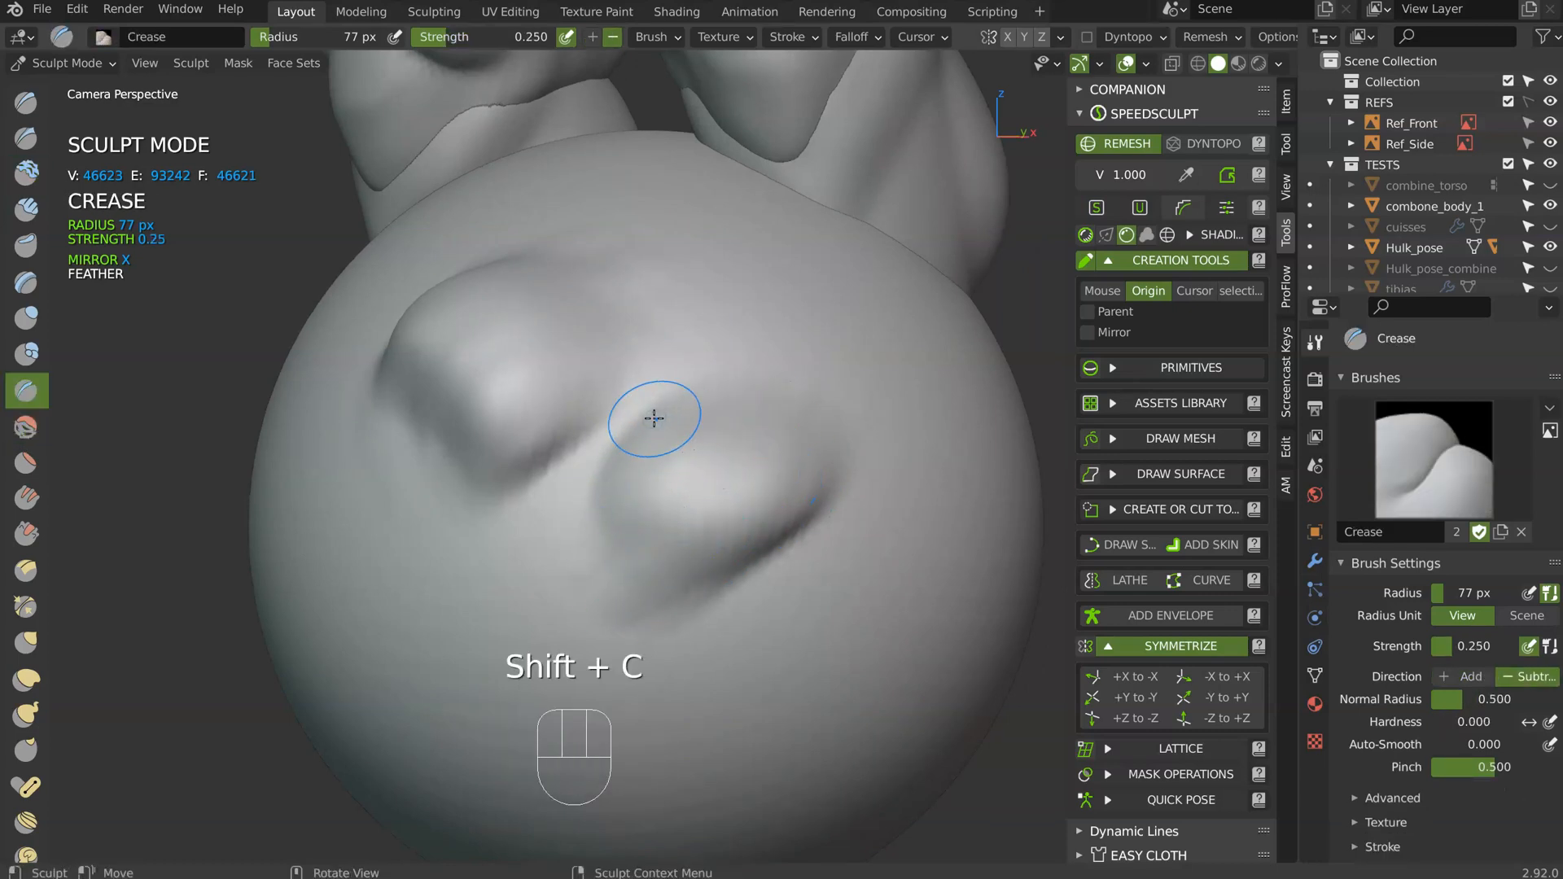
pyautogui.moveTo(611, 513); pyautogui.dragTo(596, 598)
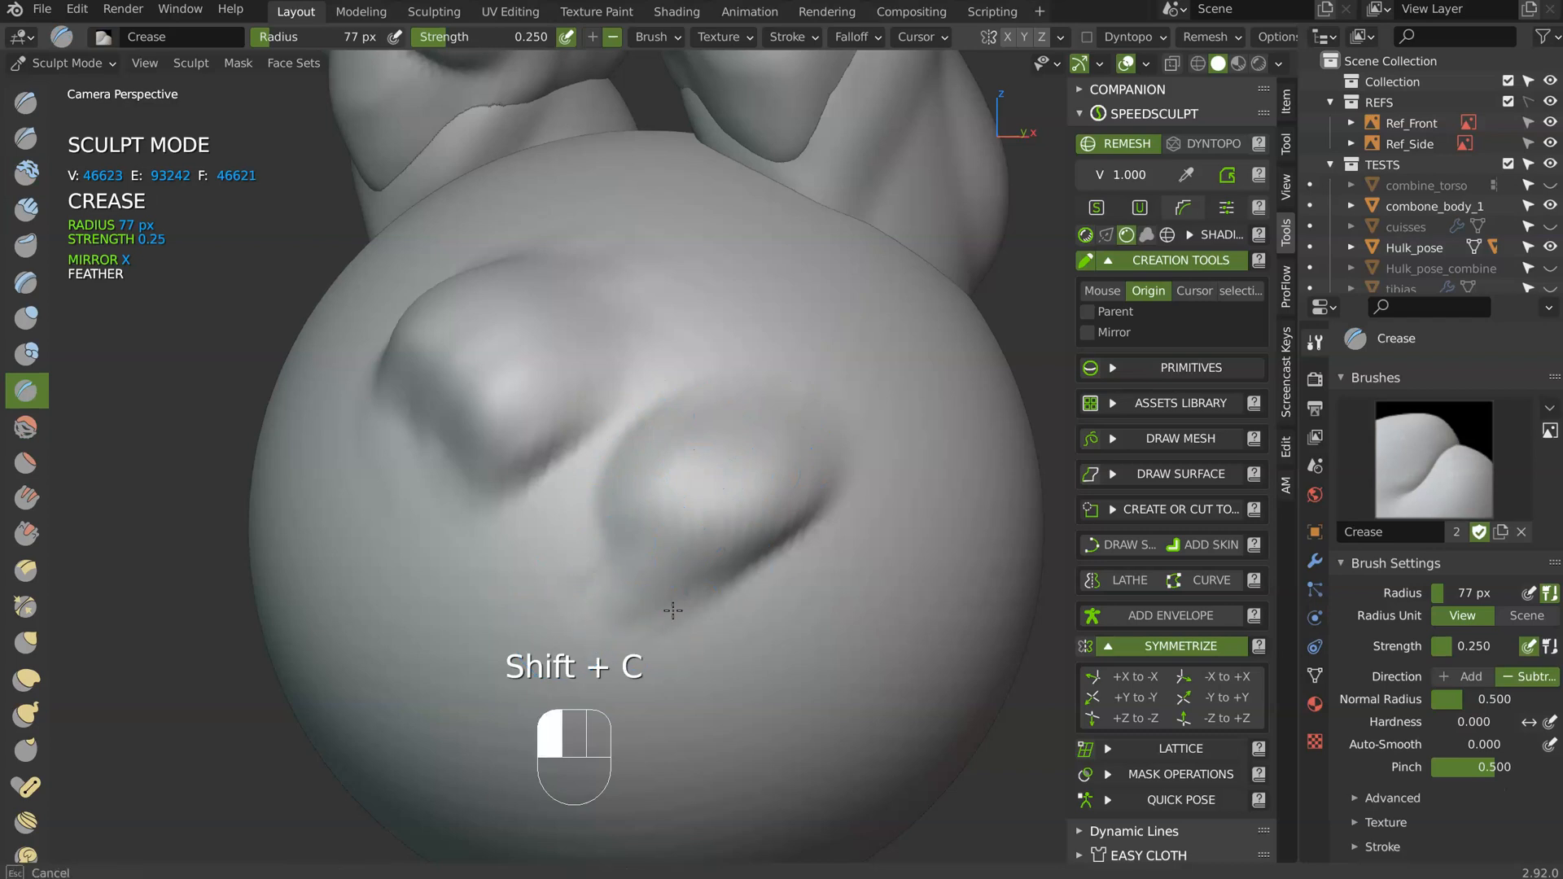
pyautogui.moveTo(855, 464); pyautogui.dragTo(765, 564)
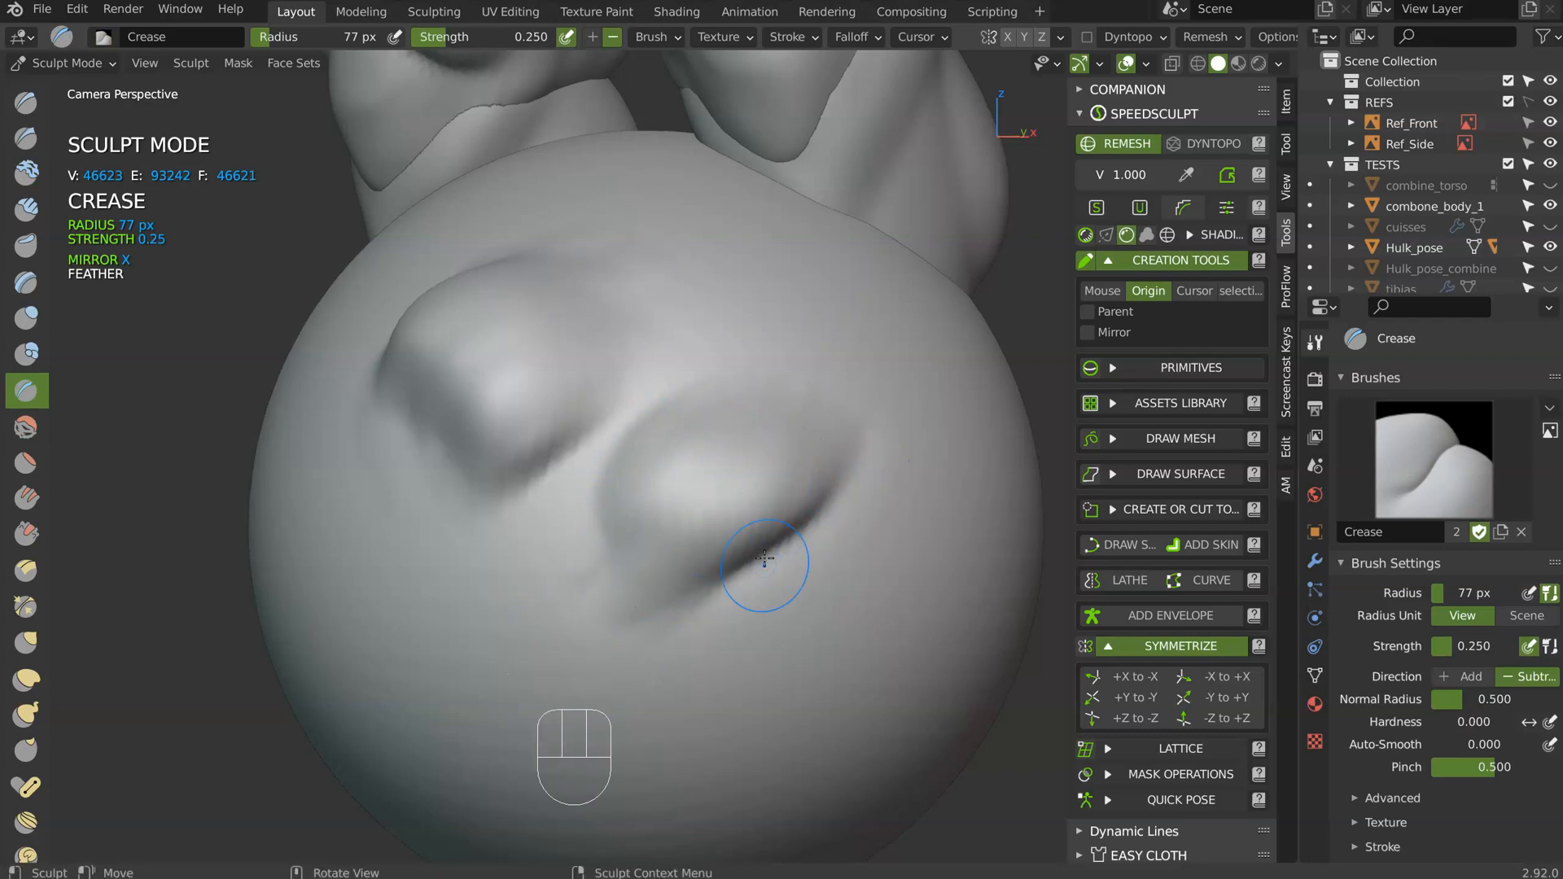
# - Return to the Clay brush, add volume to the second bump and smooth its lower end
pyautogui.press('c')
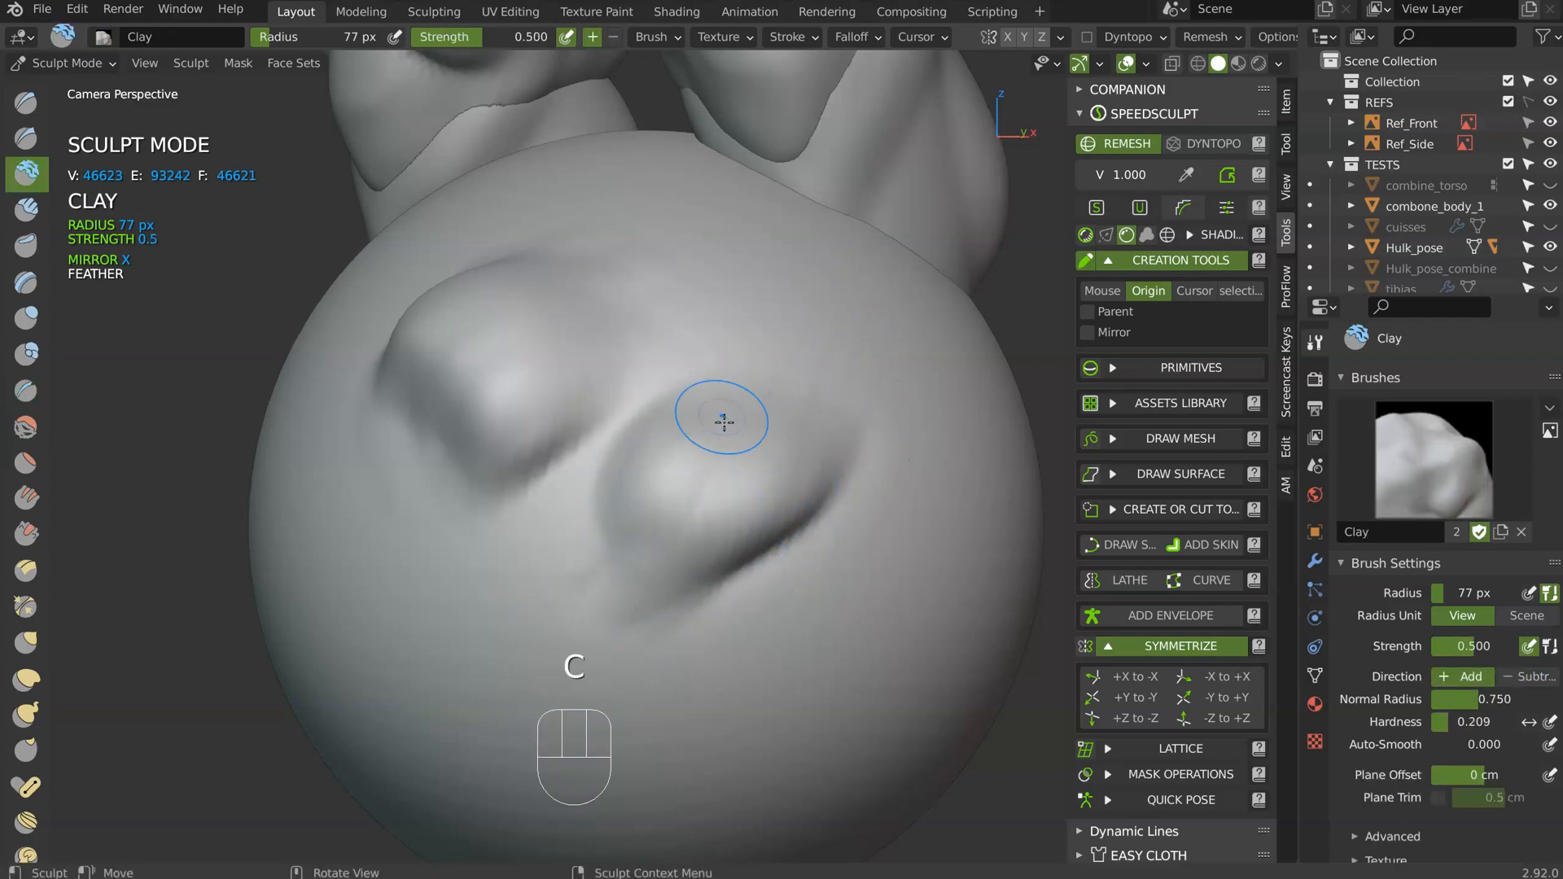
pyautogui.moveTo(777, 422)
pyautogui.mouseDown()
pyautogui.moveTo(818, 432)
pyautogui.moveTo(759, 524)
pyautogui.mouseUp()
pyautogui.moveTo(620, 595)
pyautogui.keyDown('shift'); pyautogui.mouseDown()
pyautogui.moveTo(593, 634)
pyautogui.moveTo(606, 582)
pyautogui.mouseUp(); pyautogui.keyUp('shift')
pyautogui.moveTo(742, 486)
pyautogui.mouseDown()
pyautogui.moveTo(767, 479)
pyautogui.moveTo(822, 535)
pyautogui.mouseUp()
# - Fill out the second bump's outer side with Clay strokes and smooth its surface
pyautogui.moveTo(821, 536); pyautogui.dragTo(729, 538, button='middle')
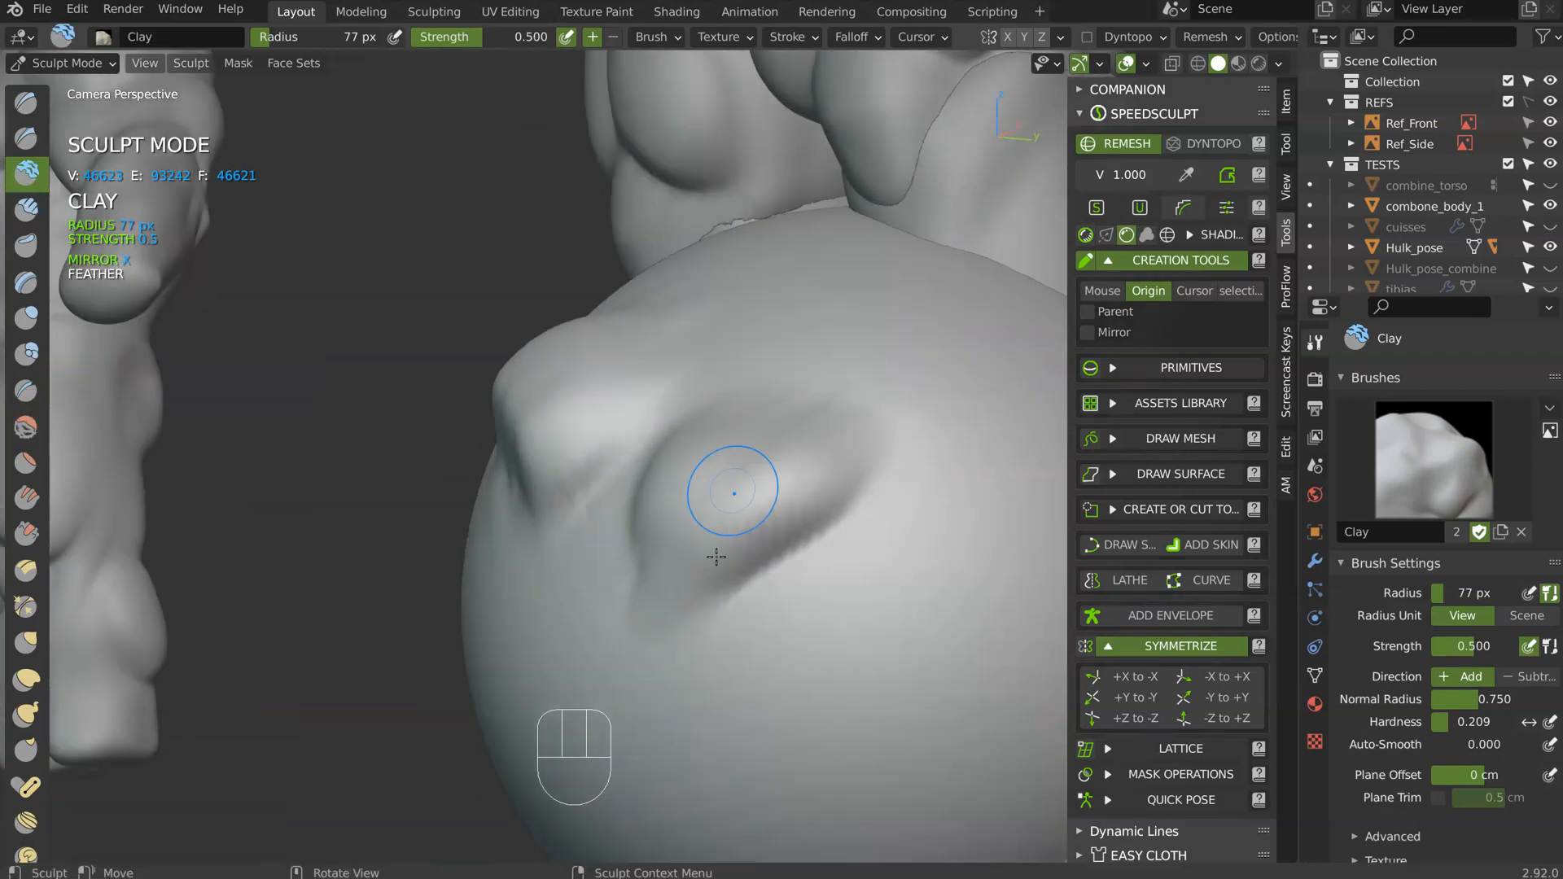
pyautogui.moveTo(680, 545); pyautogui.dragTo(778, 436)
pyautogui.moveTo(765, 418); pyautogui.dragTo(735, 464, button='middle')
pyautogui.moveTo(736, 464)
pyautogui.mouseDown()
pyautogui.moveTo(722, 418)
pyautogui.moveTo(767, 427)
pyautogui.moveTo(788, 513)
pyautogui.mouseUp()
pyautogui.moveTo(700, 439); pyautogui.dragTo(725, 429, button='middle')
pyautogui.keyDown('shift'); pyautogui.moveTo(728, 505); pyautogui.dragTo(753, 480); pyautogui.keyUp('shift')
pyautogui.moveTo(663, 494); pyautogui.dragTo(743, 499, button='middle')
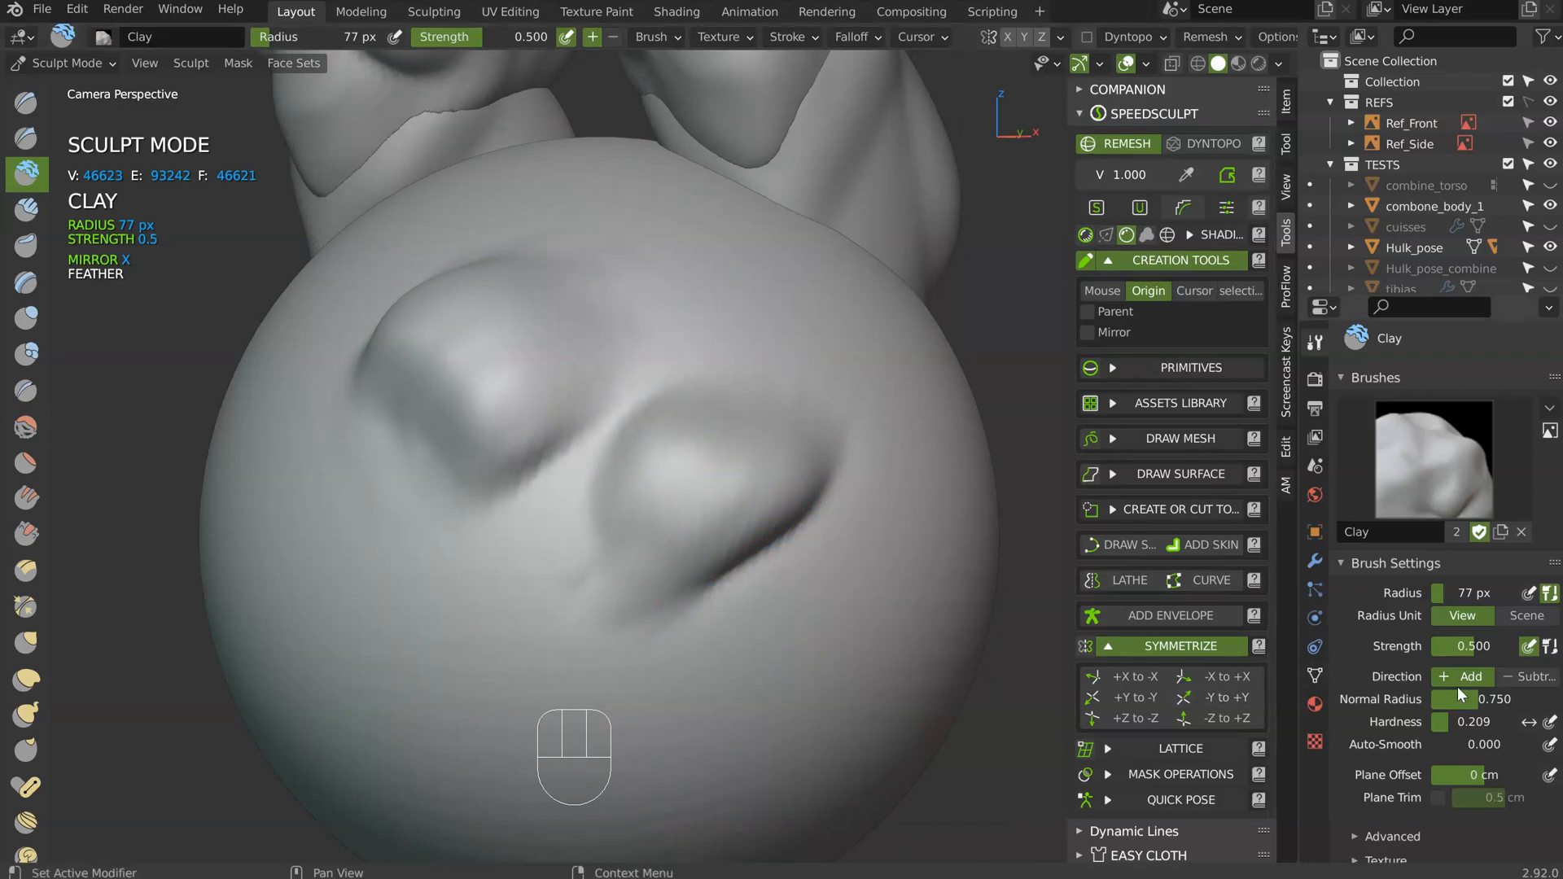
# - Set the Clay brush's auto-smooth to about 0.078 and paint further strokes over the second bump
pyautogui.moveTo(1429, 744); pyautogui.dragTo(1452, 741)
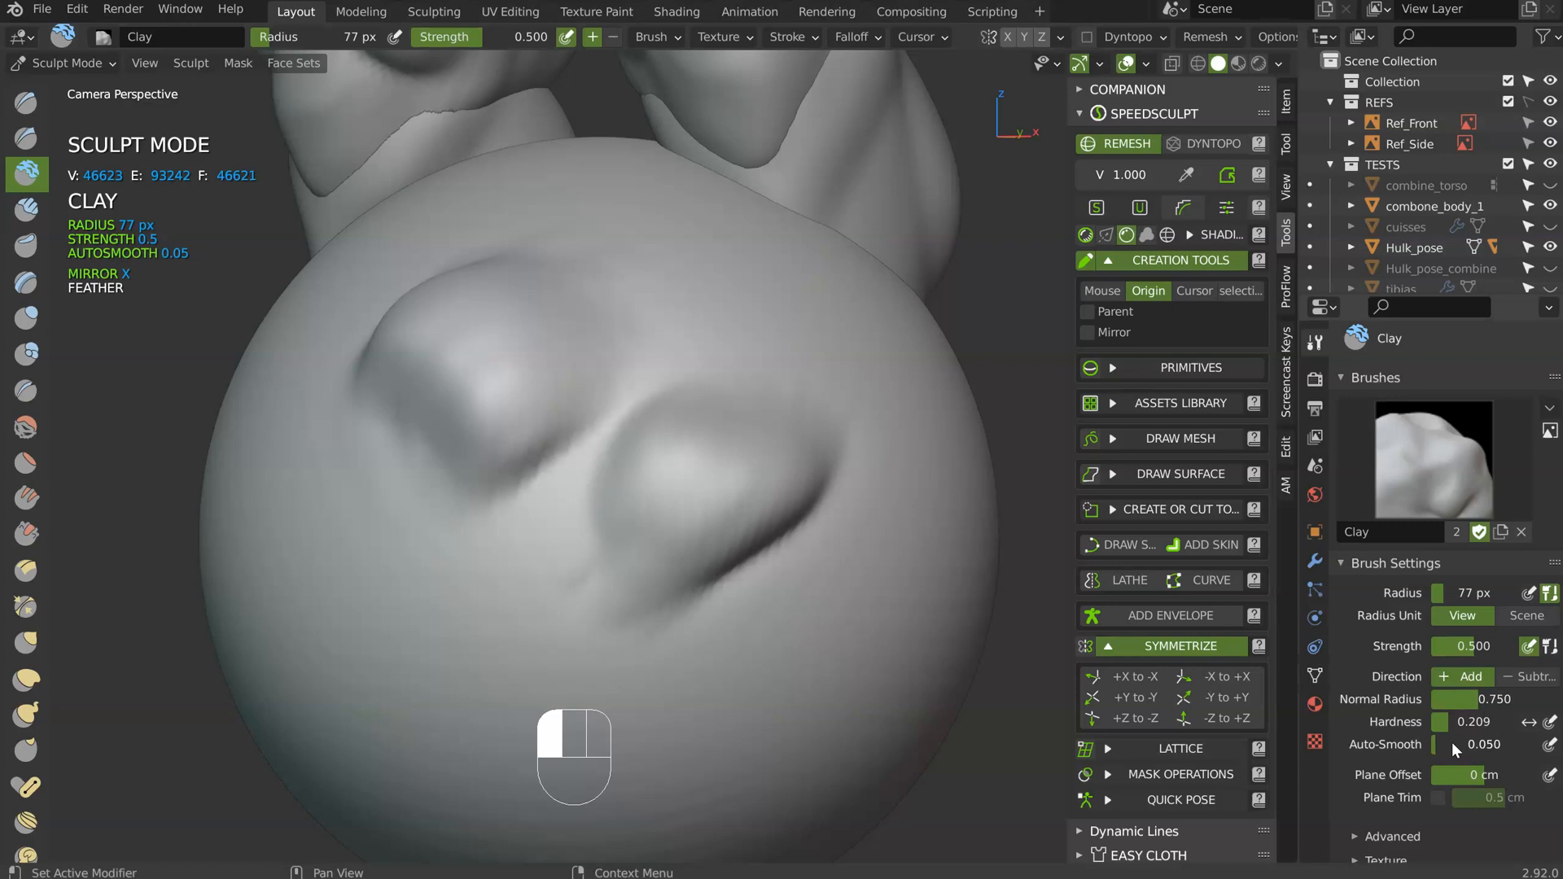
pyautogui.moveTo(701, 453); pyautogui.dragTo(694, 513, button='middle')
pyautogui.moveTo(691, 404); pyautogui.dragTo(710, 415)
pyautogui.moveTo(627, 525); pyautogui.dragTo(658, 502)
pyautogui.moveTo(658, 503); pyautogui.dragTo(660, 550, button='middle')
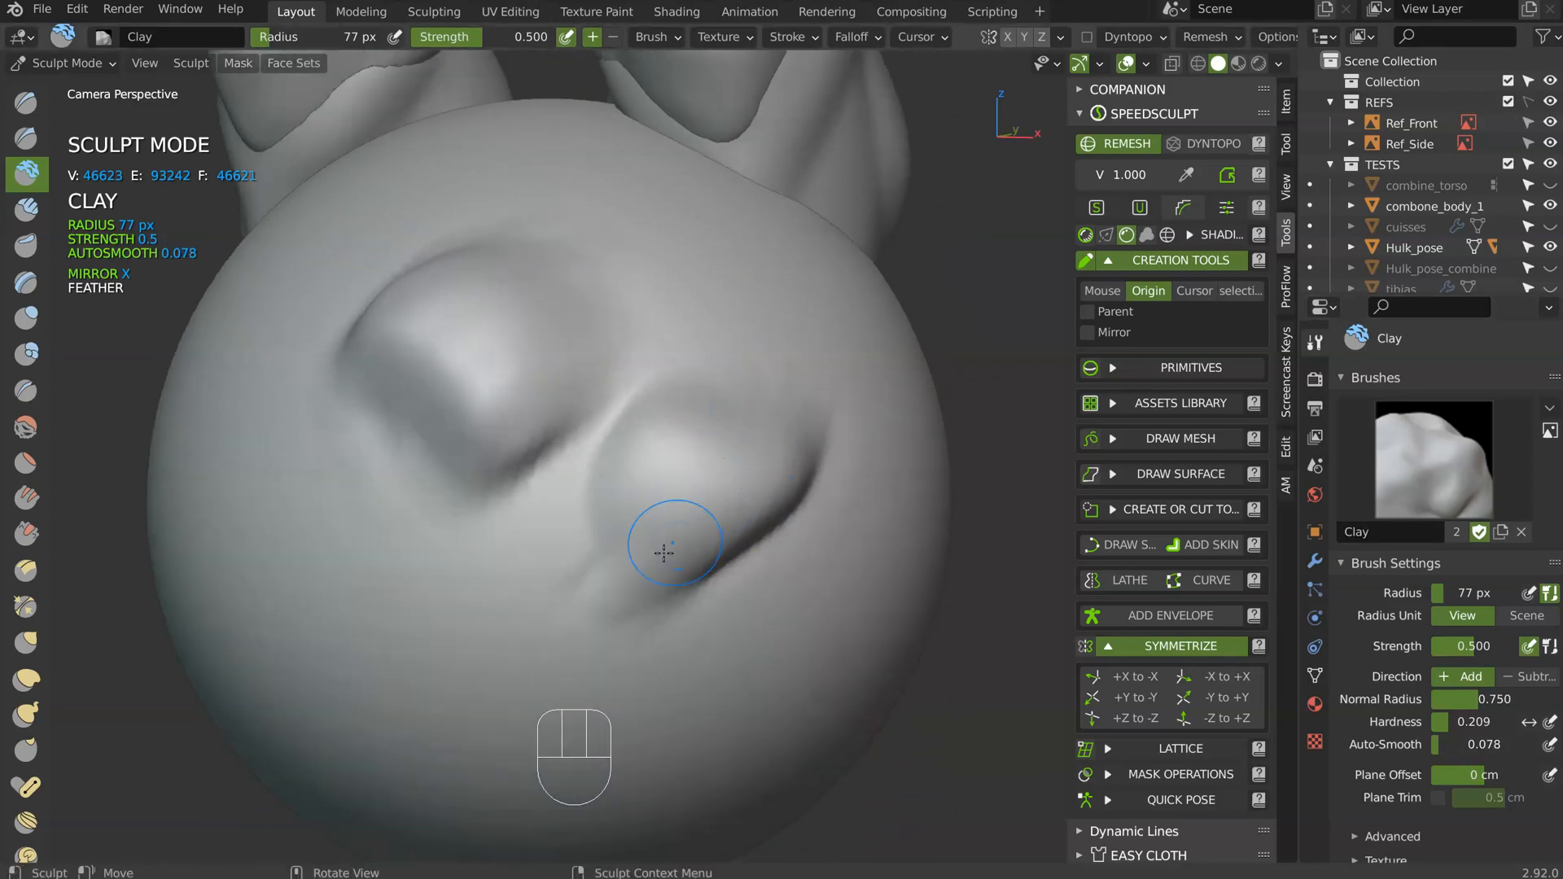
pyautogui.moveTo(699, 480); pyautogui.dragTo(696, 547)
pyautogui.moveTo(745, 558); pyautogui.dragTo(705, 548, button='middle')
pyautogui.moveTo(720, 570); pyautogui.dragTo(792, 502)
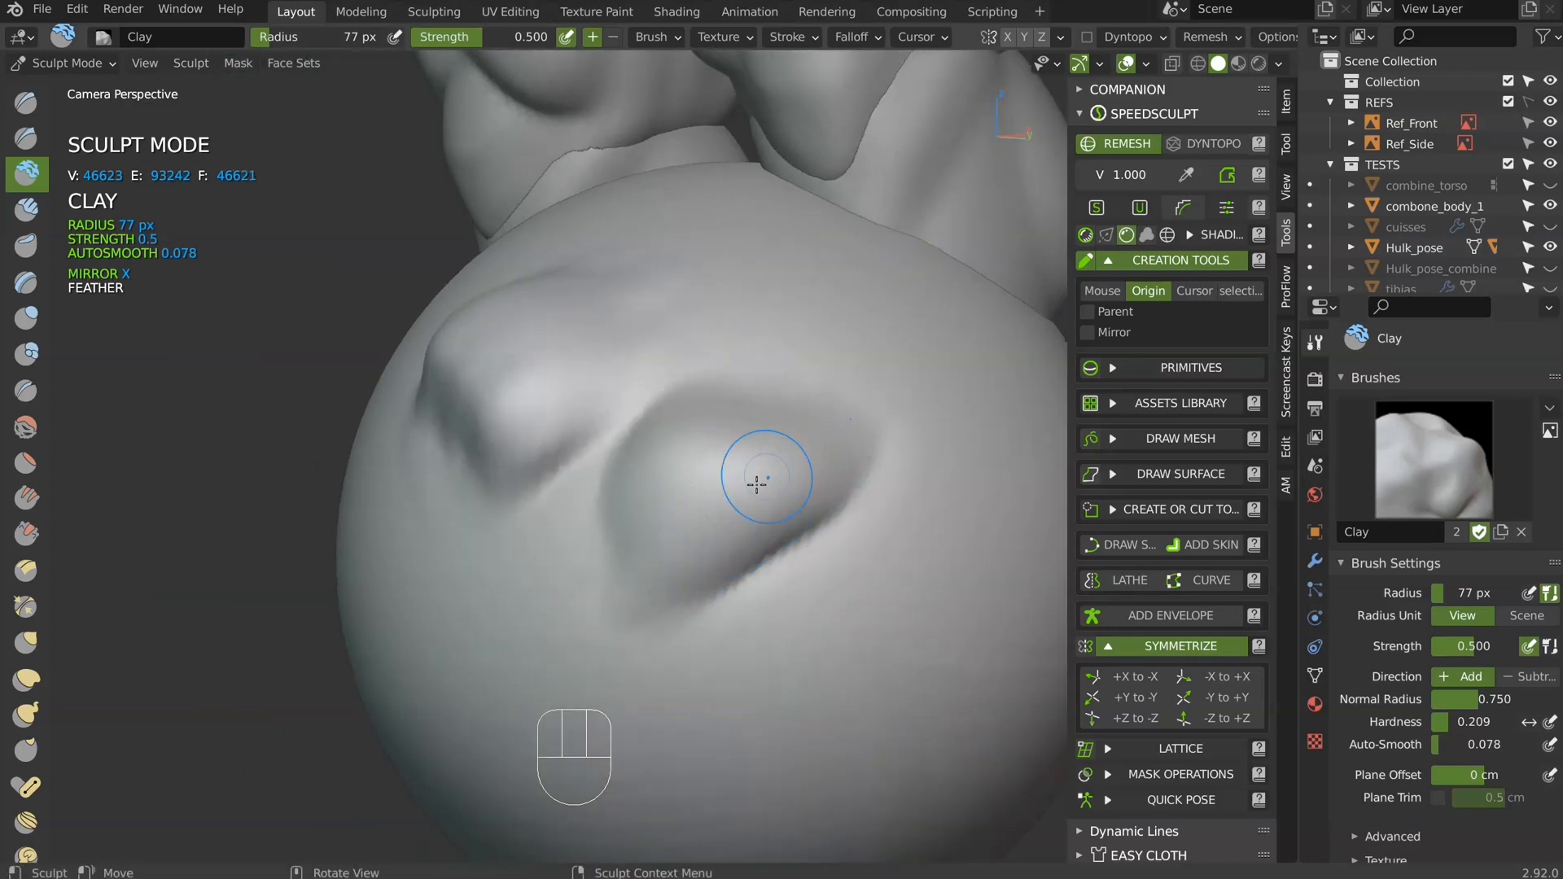
# - Set the Clay brush's auto-smooth to 0.020
pyautogui.click(1465, 744)
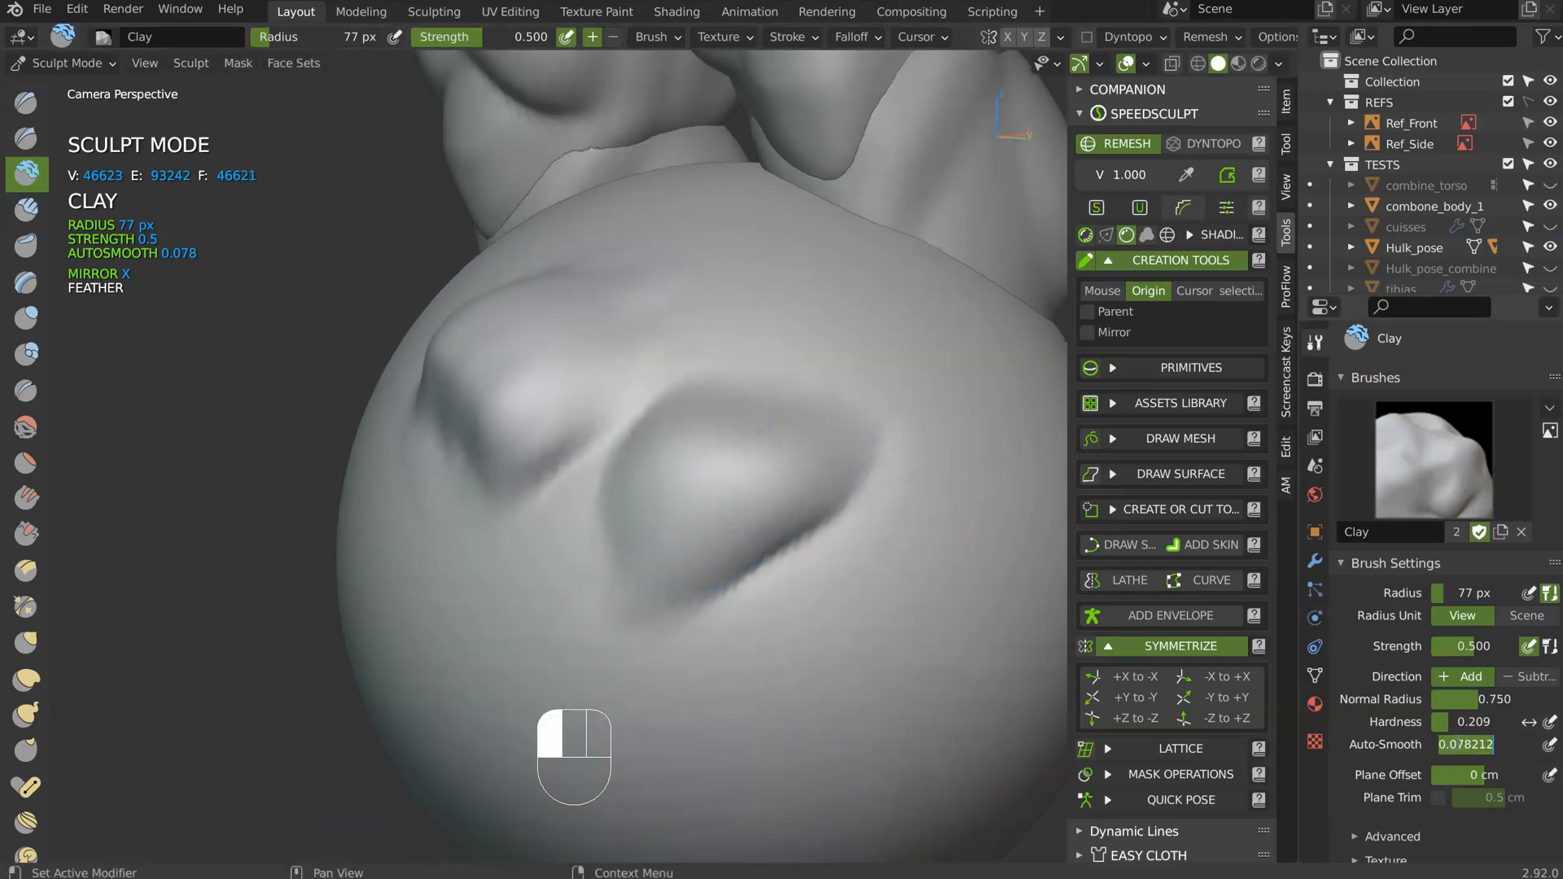
pyautogui.moveTo(1457, 744); pyautogui.dragTo(1494, 744)
pyautogui.write('2')
pyautogui.press('Return')
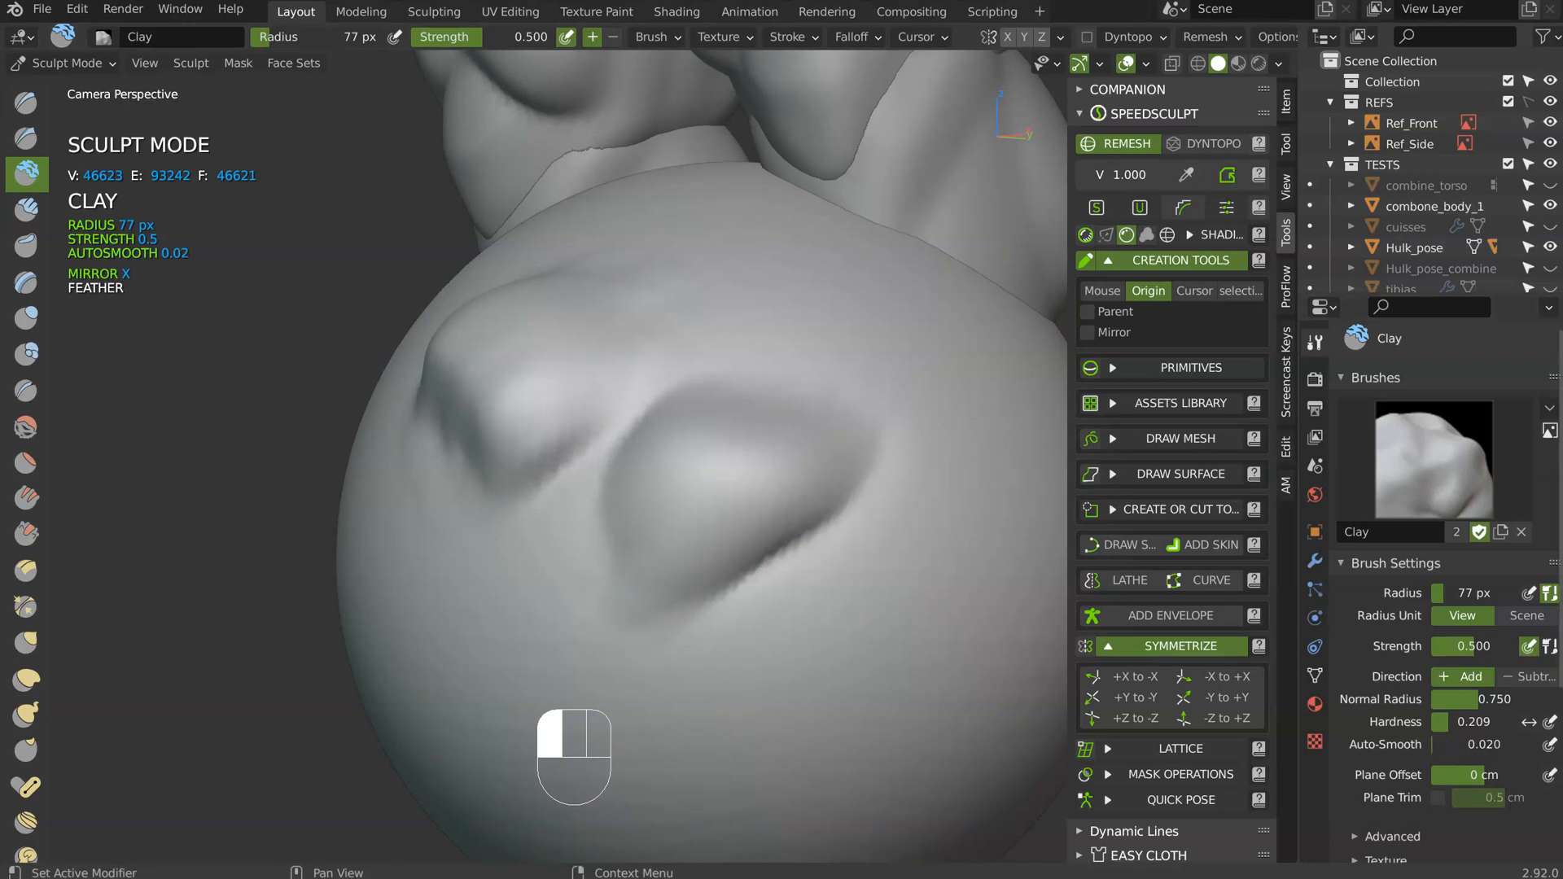
# - Paint Clay strokes across the second bump to build volume on its upper and inner side
pyautogui.moveTo(668, 446); pyautogui.dragTo(722, 420)
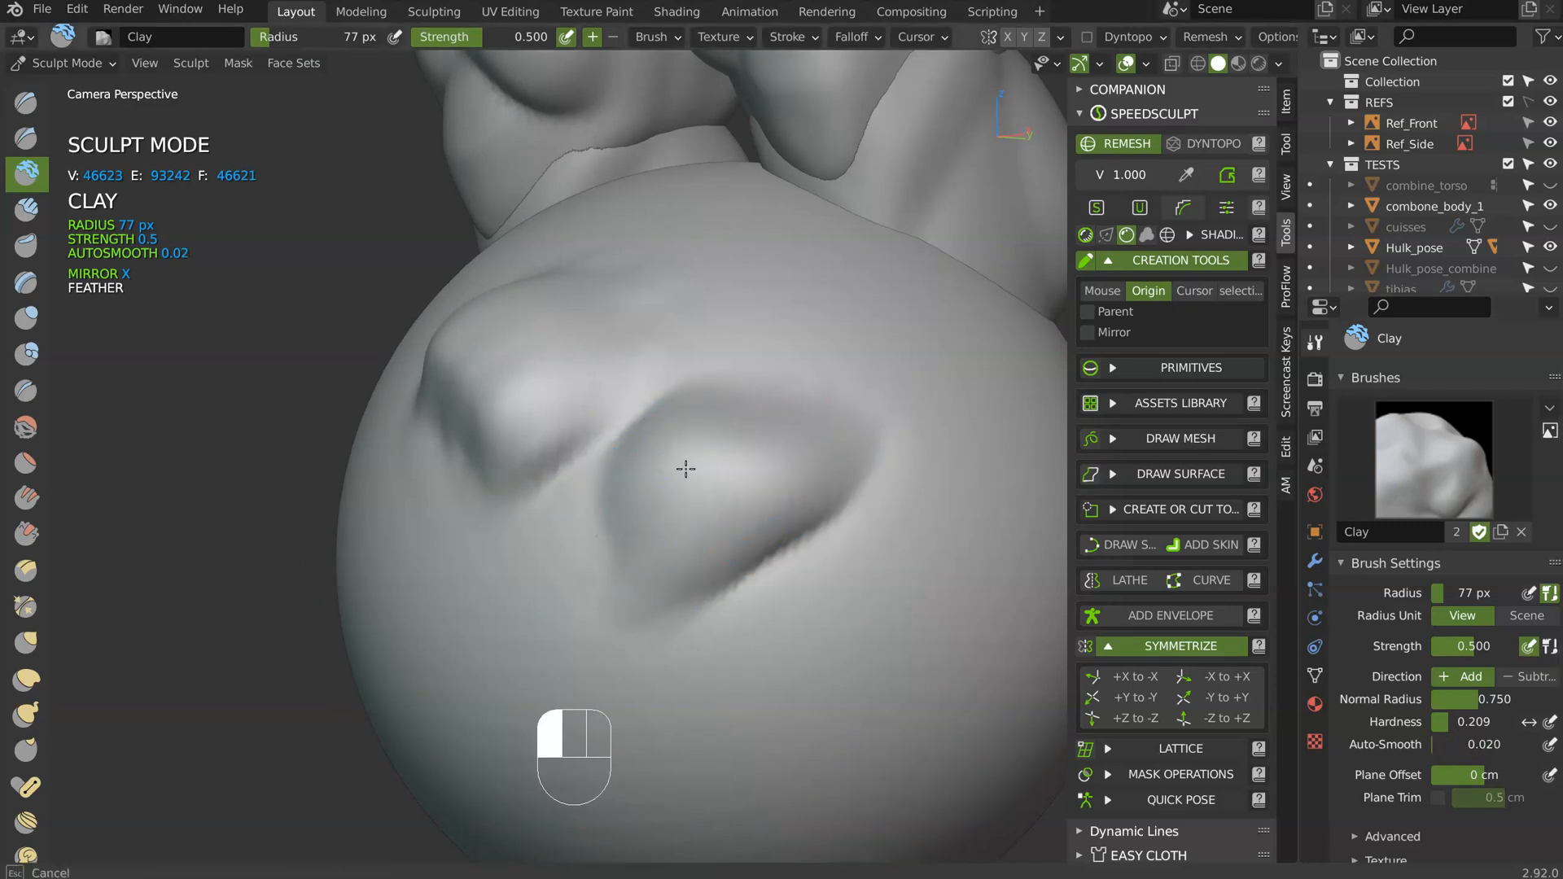
pyautogui.moveTo(680, 488); pyautogui.dragTo(738, 529)
pyautogui.moveTo(841, 453); pyautogui.dragTo(682, 470)
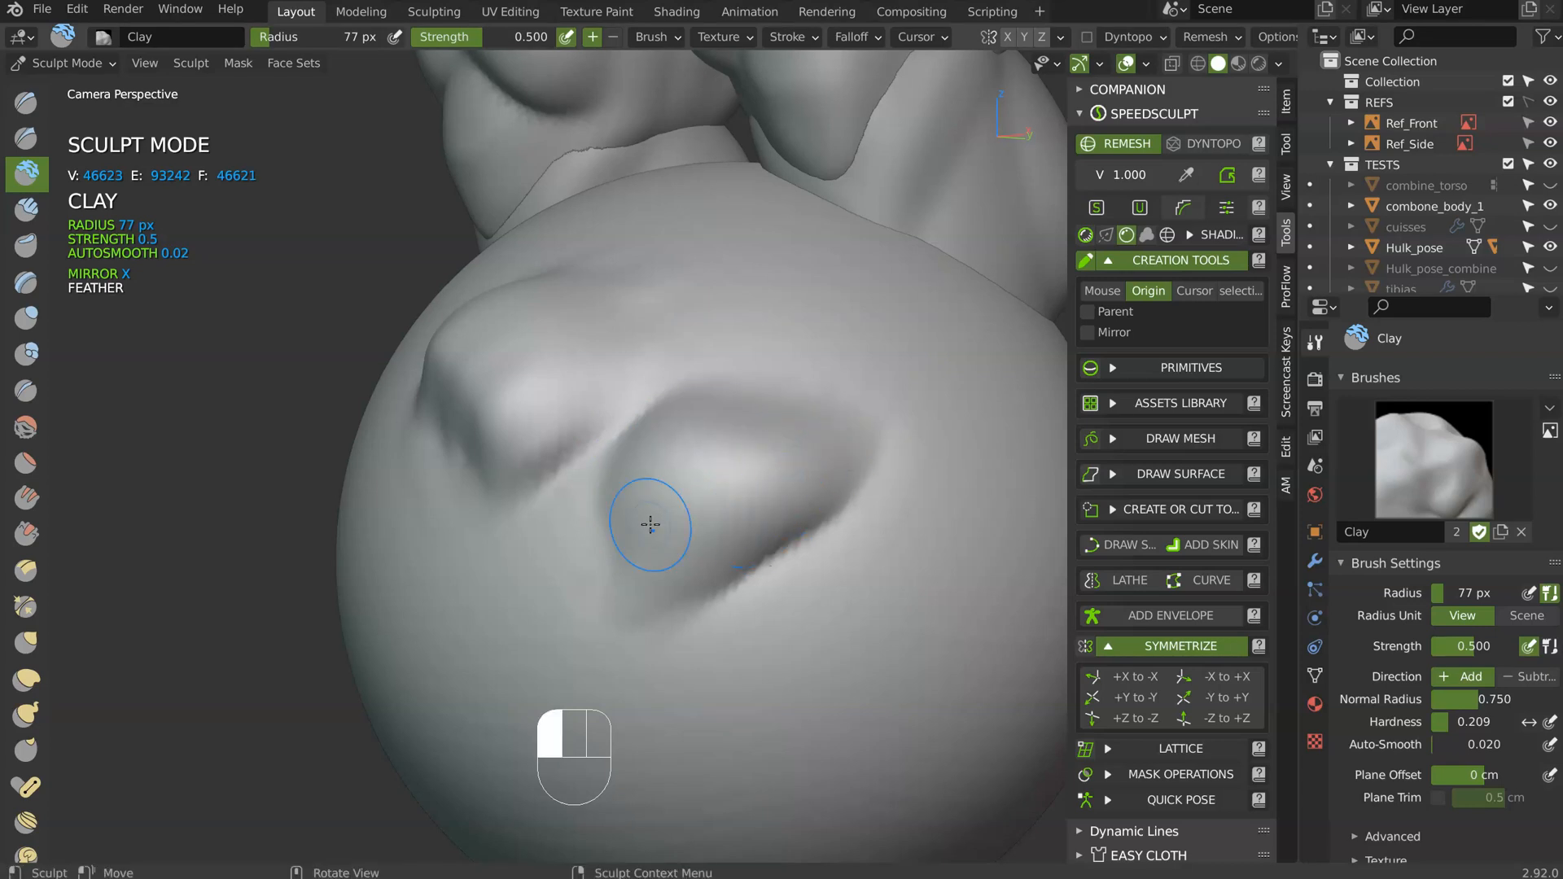
pyautogui.moveTo(656, 449)
pyautogui.mouseDown()
pyautogui.moveTo(640, 488)
pyautogui.moveTo(651, 521)
pyautogui.mouseUp()
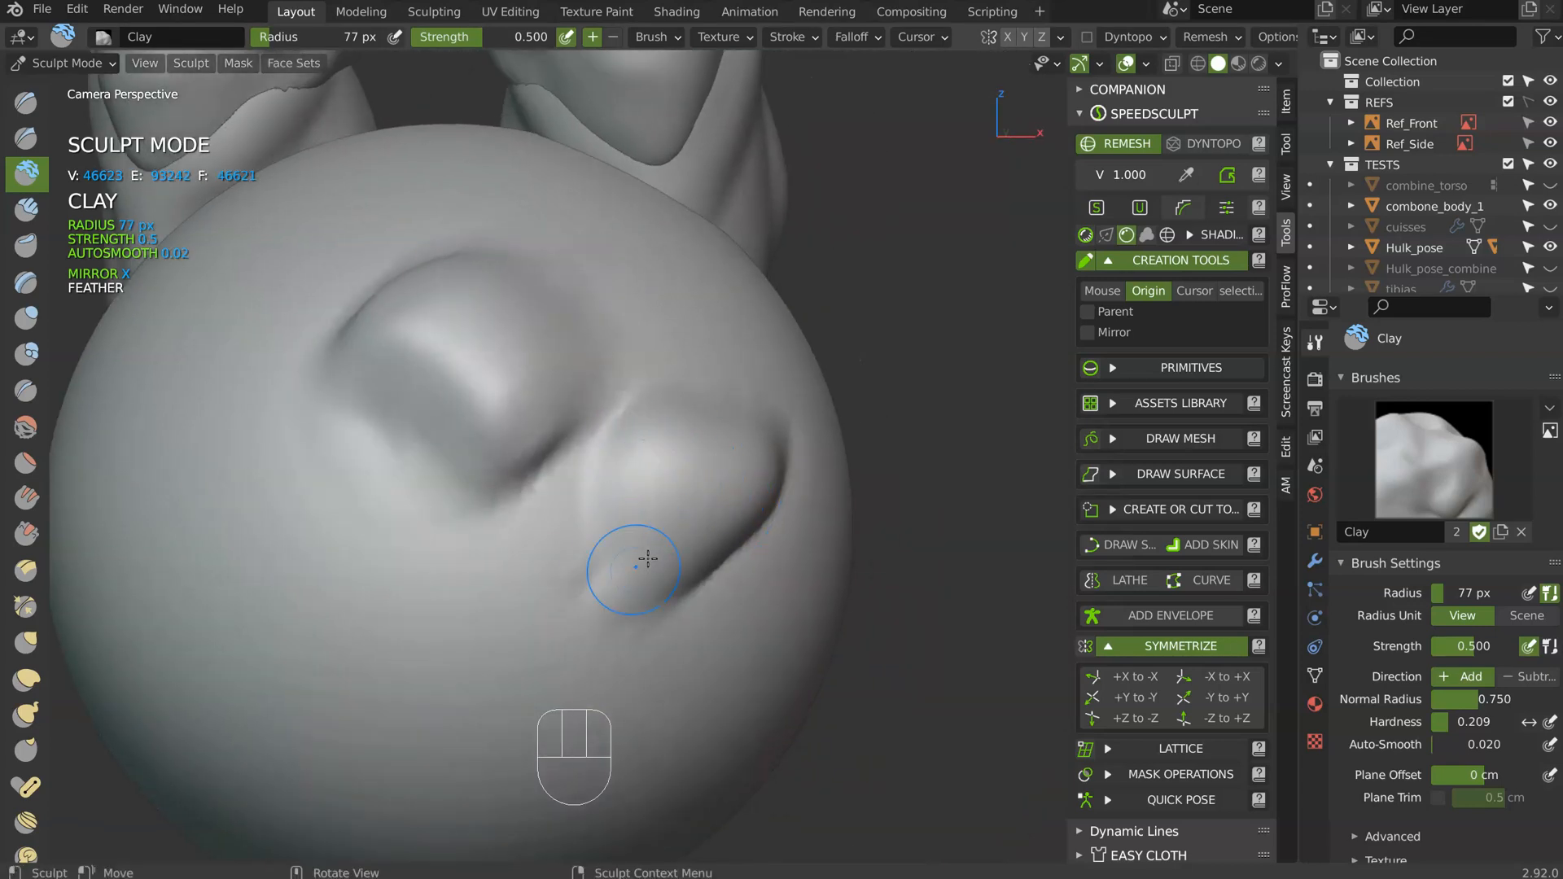
# - Add Clay volume along the second bump's lower edge and round out the first bump's surface
pyautogui.moveTo(635, 595); pyautogui.dragTo(749, 537)
pyautogui.moveTo(749, 537); pyautogui.dragTo(723, 482, button='middle')
pyautogui.moveTo(421, 297)
pyautogui.mouseDown()
pyautogui.moveTo(364, 379)
pyautogui.moveTo(523, 424)
pyautogui.mouseUp()
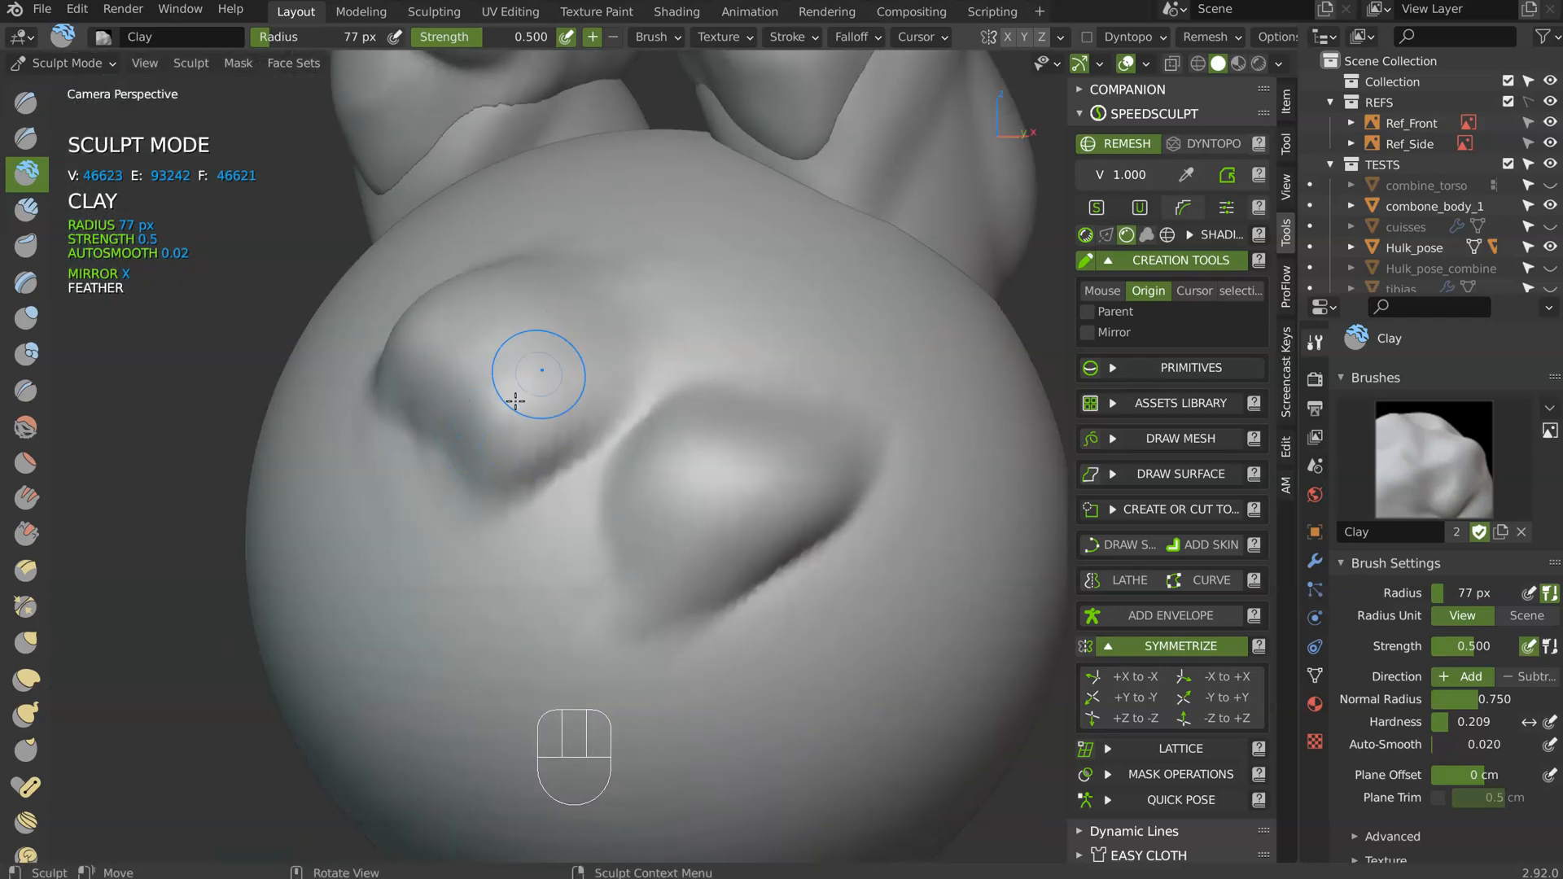
pyautogui.moveTo(586, 334); pyautogui.dragTo(584, 346)
pyautogui.moveTo(469, 375); pyautogui.dragTo(384, 376)
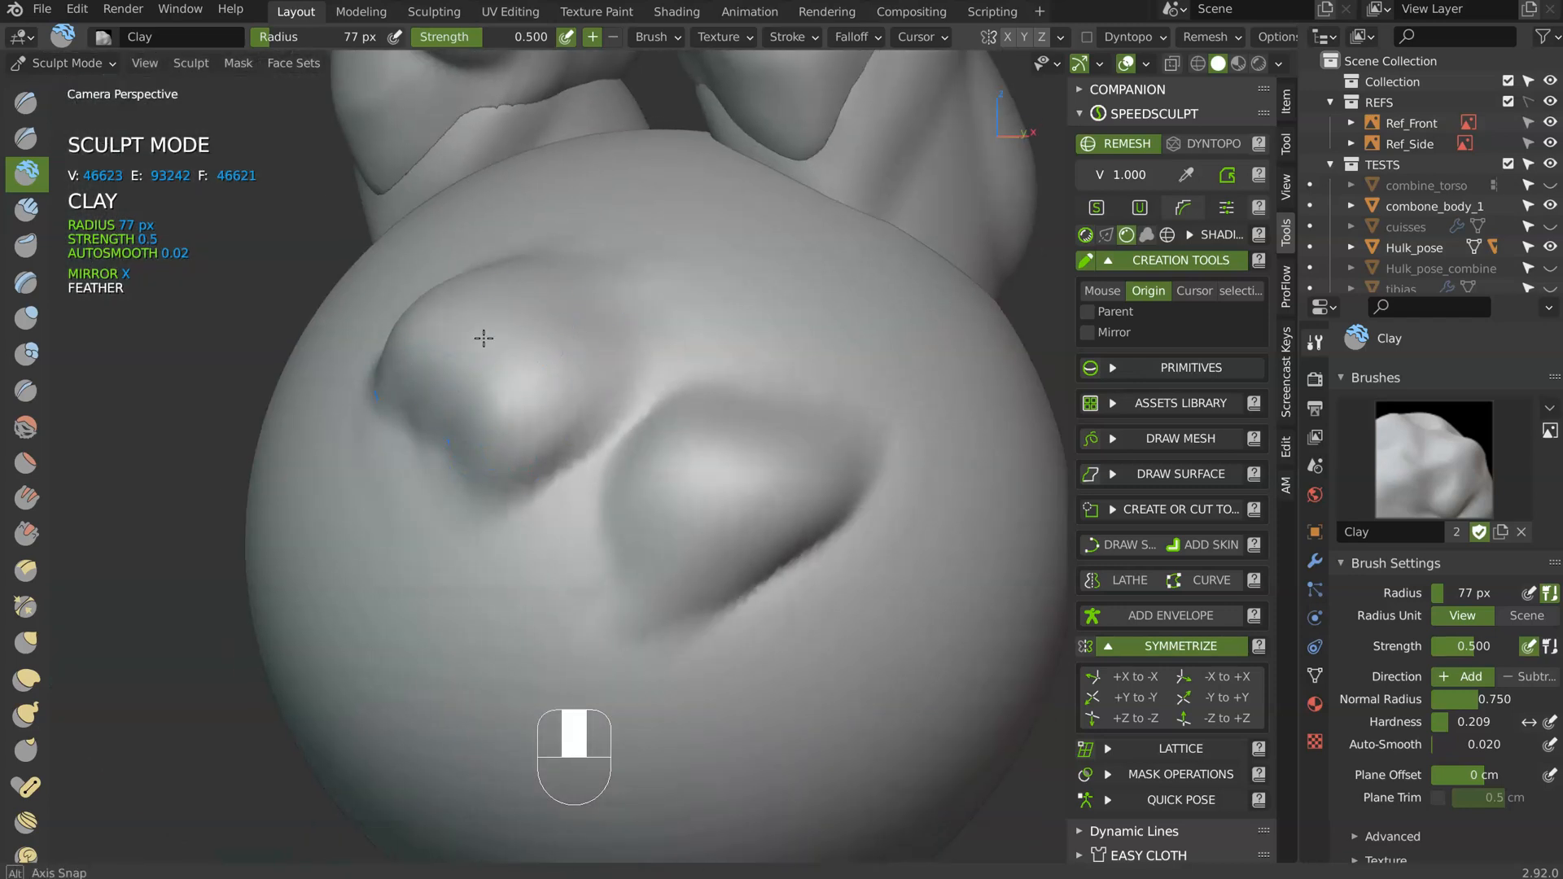
pyautogui.press('shift')
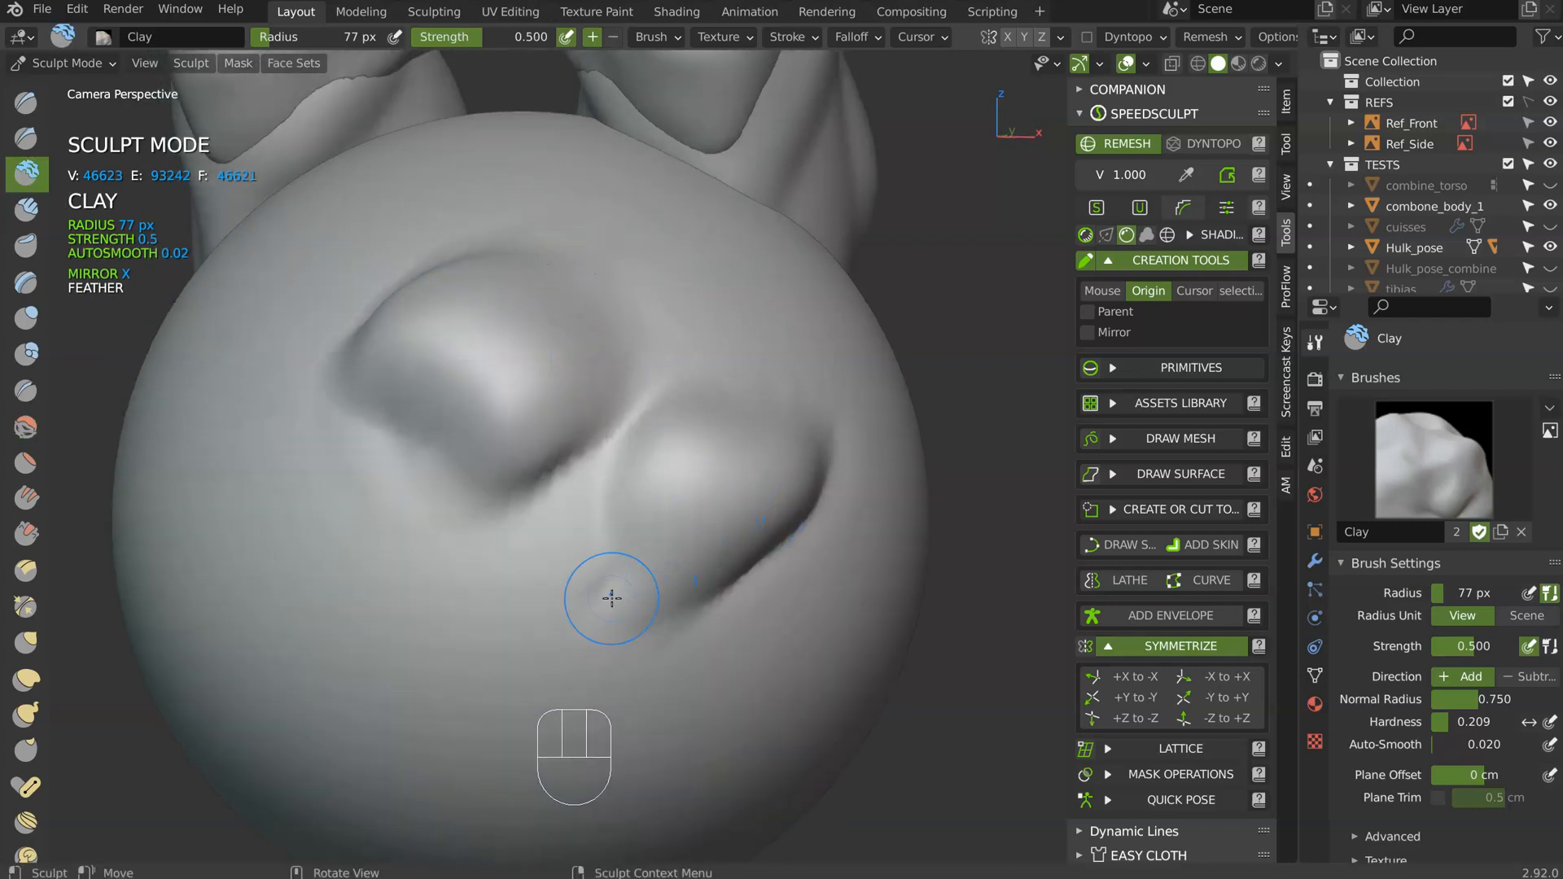
# - Build a third bump with Clay strokes below the first one, beside the second bump's lower end
pyautogui.moveTo(584, 562)
pyautogui.mouseDown()
pyautogui.moveTo(547, 534)
pyautogui.moveTo(505, 634)
pyautogui.mouseUp()
pyautogui.moveTo(568, 534)
pyautogui.mouseDown()
pyautogui.moveTo(524, 578)
pyautogui.moveTo(631, 564)
pyautogui.mouseUp()
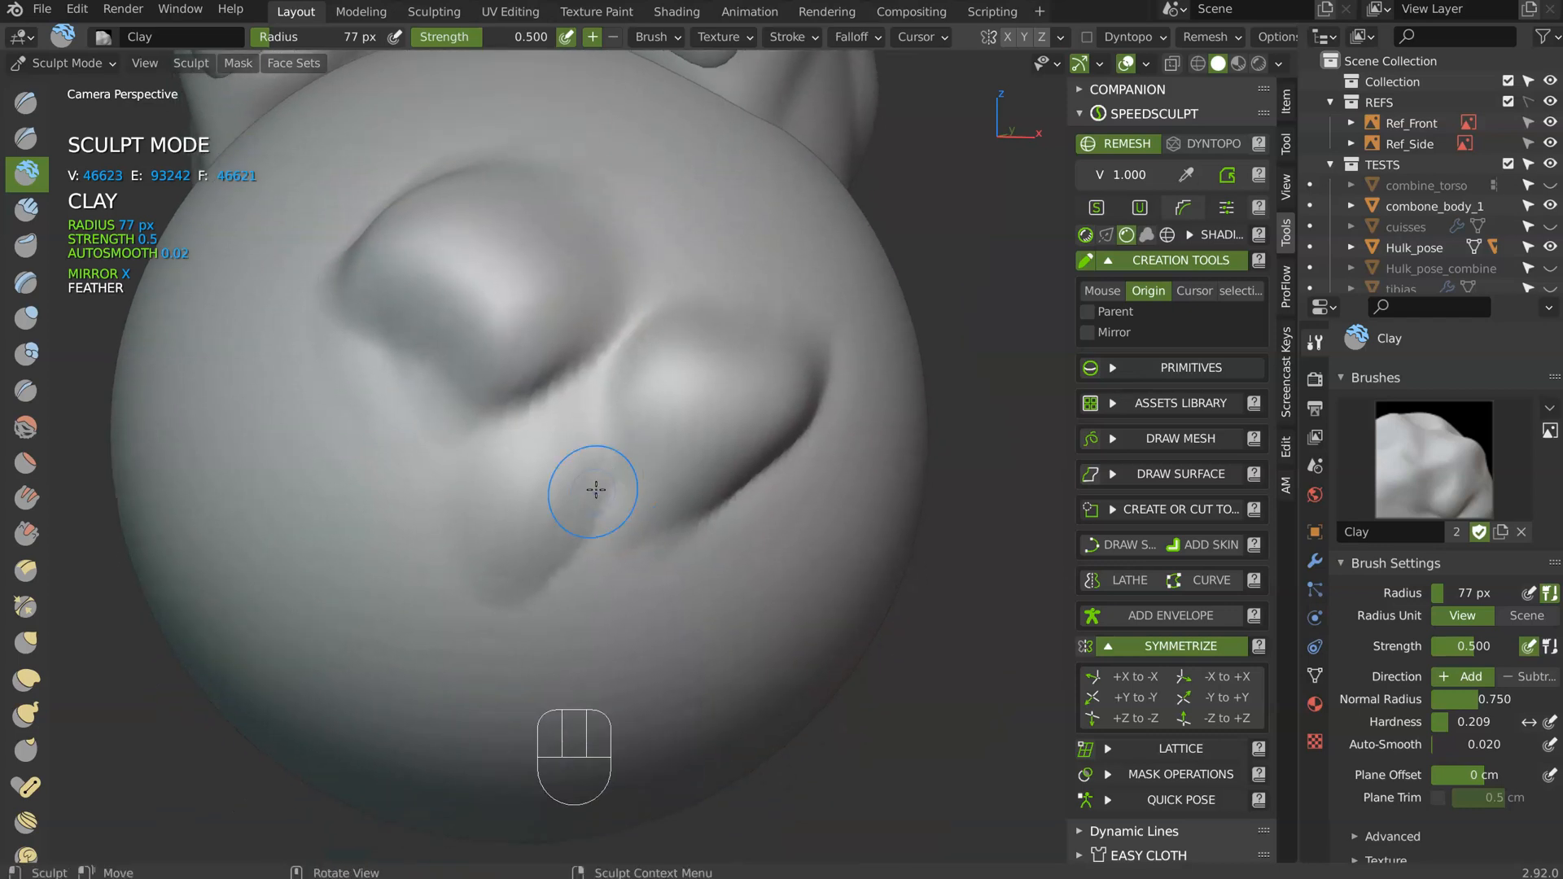
pyautogui.moveTo(458, 523)
pyautogui.mouseDown()
pyautogui.moveTo(512, 562)
pyautogui.moveTo(577, 554)
pyautogui.mouseUp()
# - Sculpt an elongated, curved ridge with Clay strokes beneath the second bump
pyautogui.moveTo(580, 555)
pyautogui.mouseDown(button='middle')
pyautogui.moveTo(649, 593)
pyautogui.moveTo(624, 628)
pyautogui.mouseUp(button='middle')
pyautogui.moveTo(620, 629)
pyautogui.mouseDown()
pyautogui.moveTo(570, 628)
pyautogui.moveTo(675, 585)
pyautogui.moveTo(662, 632)
pyautogui.moveTo(847, 527)
pyautogui.moveTo(819, 547)
pyautogui.mouseUp()
pyautogui.moveTo(683, 594); pyautogui.dragTo(838, 645)
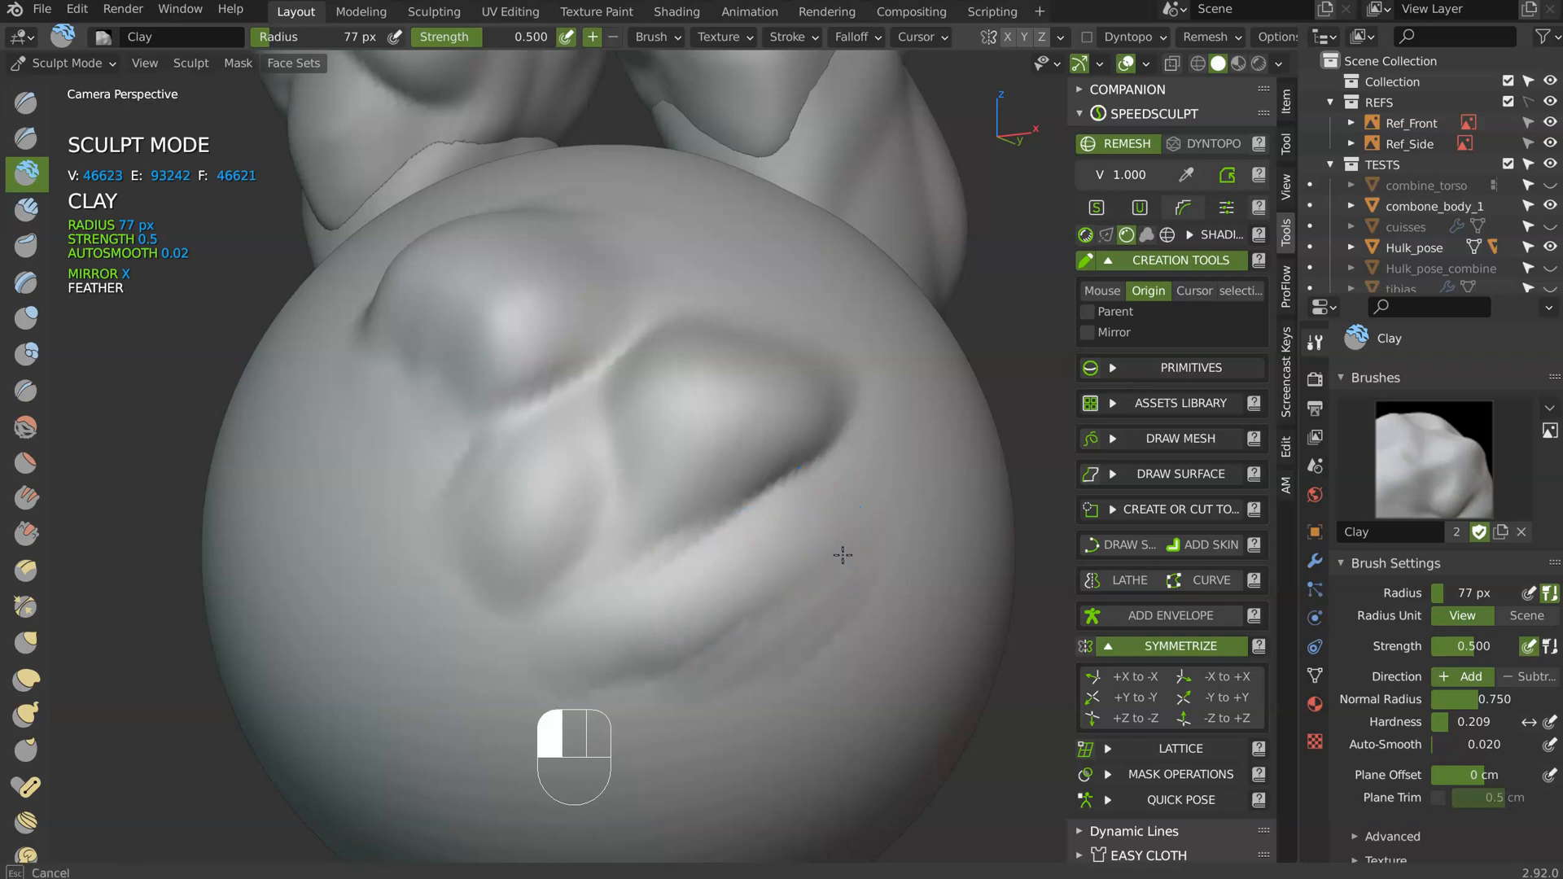
pyautogui.moveTo(743, 594)
pyautogui.mouseDown()
pyautogui.moveTo(735, 648)
pyautogui.moveTo(661, 684)
pyautogui.mouseUp()
pyautogui.moveTo(570, 651)
pyautogui.mouseDown()
pyautogui.moveTo(719, 599)
pyautogui.moveTo(683, 590)
pyautogui.mouseUp()
pyautogui.moveTo(747, 656)
pyautogui.mouseDown()
pyautogui.moveTo(841, 557)
pyautogui.moveTo(769, 676)
pyautogui.mouseUp()
pyautogui.press('shift')
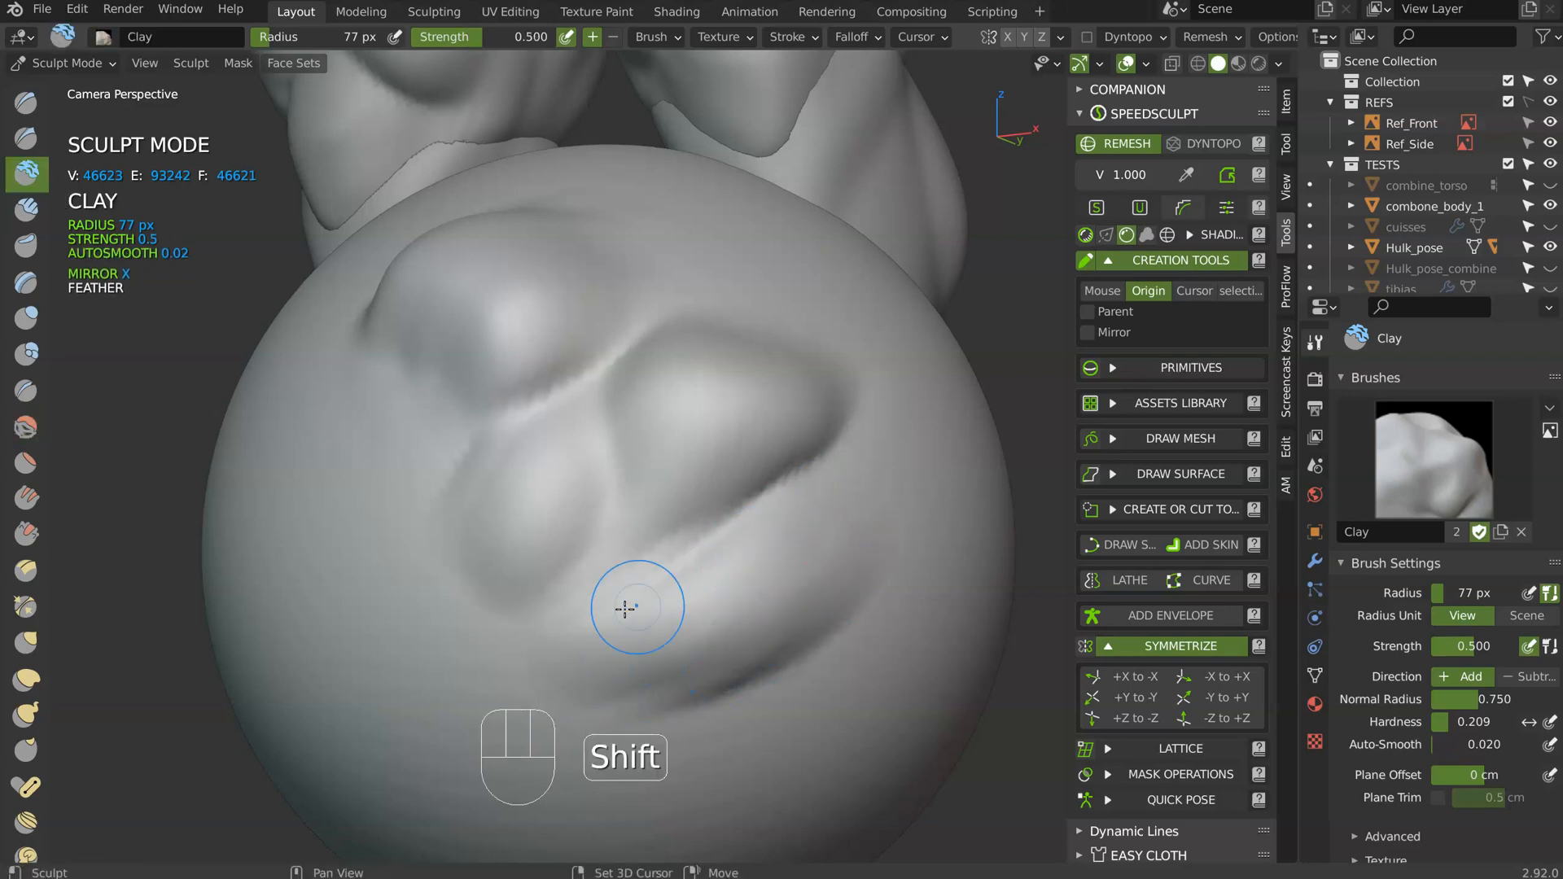
# - Thicken and extend the curved ridge below the second bump with further Clay strokes
pyautogui.moveTo(733, 617)
pyautogui.keyDown('shift'); pyautogui.mouseDown(button='middle')
pyautogui.moveTo(700, 496)
pyautogui.moveTo(676, 468)
pyautogui.mouseUp(button='middle'); pyautogui.keyUp('shift')
pyautogui.moveTo(527, 586); pyautogui.dragTo(806, 451)
pyautogui.moveTo(515, 613)
pyautogui.mouseDown()
pyautogui.moveTo(742, 490)
pyautogui.moveTo(708, 487)
pyautogui.mouseUp()
pyautogui.moveTo(705, 486)
pyautogui.mouseDown()
pyautogui.moveTo(855, 415)
pyautogui.moveTo(753, 491)
pyautogui.mouseUp()
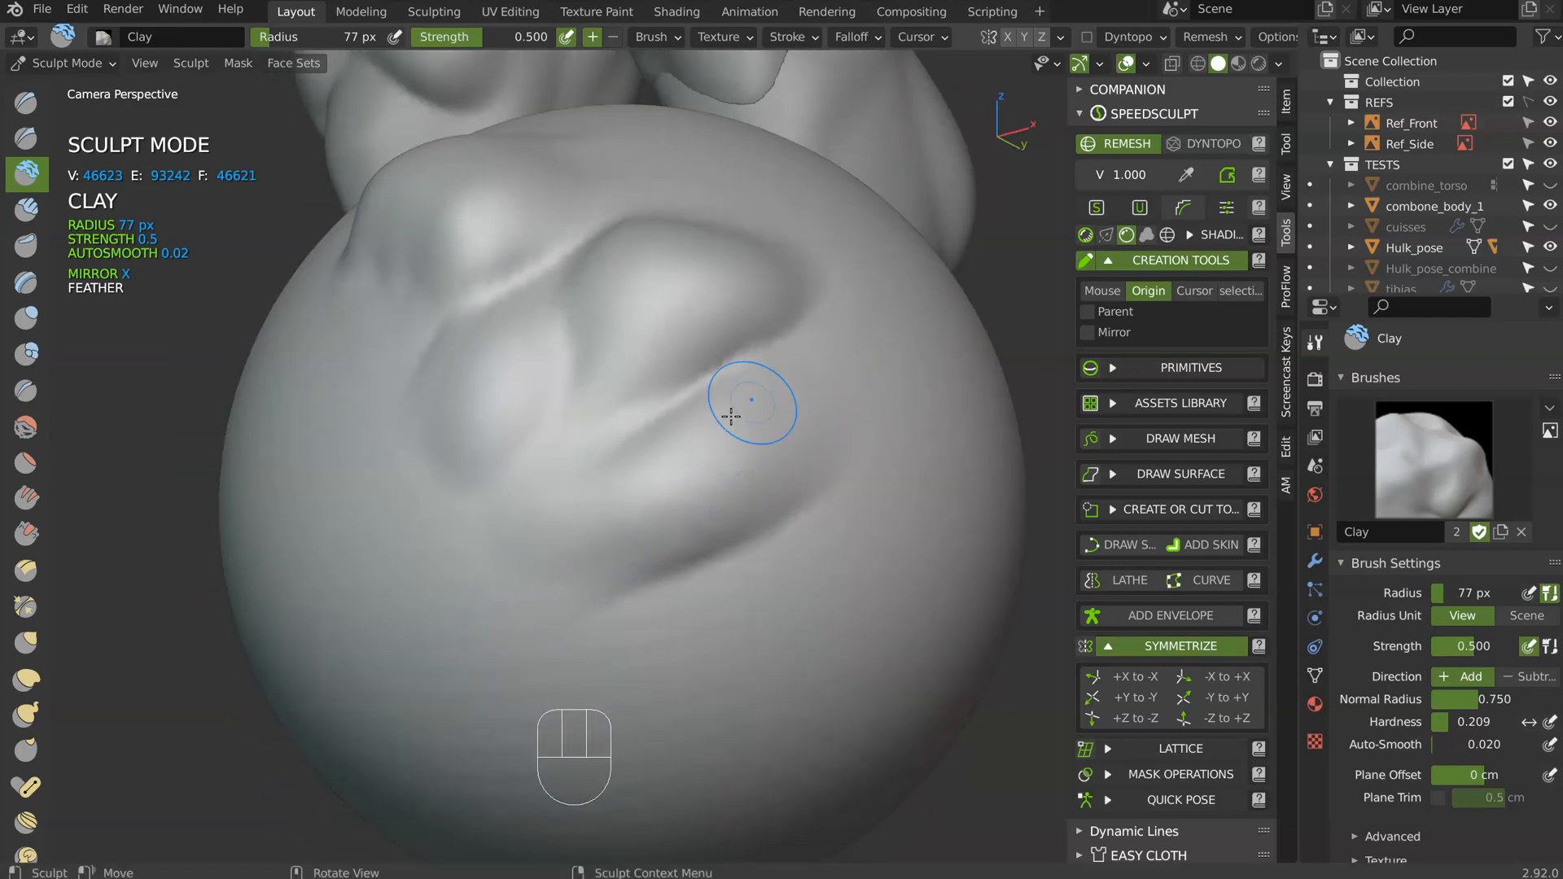
# - Add Clay volume to the upper part of the third bump, where it meets the other two
pyautogui.moveTo(489, 407); pyautogui.dragTo(565, 411, button='middle')
pyautogui.moveTo(516, 291)
pyautogui.mouseDown()
pyautogui.moveTo(457, 361)
pyautogui.moveTo(554, 282)
pyautogui.mouseUp()
pyautogui.moveTo(461, 394)
pyautogui.mouseDown()
pyautogui.moveTo(524, 432)
pyautogui.moveTo(583, 312)
pyautogui.mouseUp()
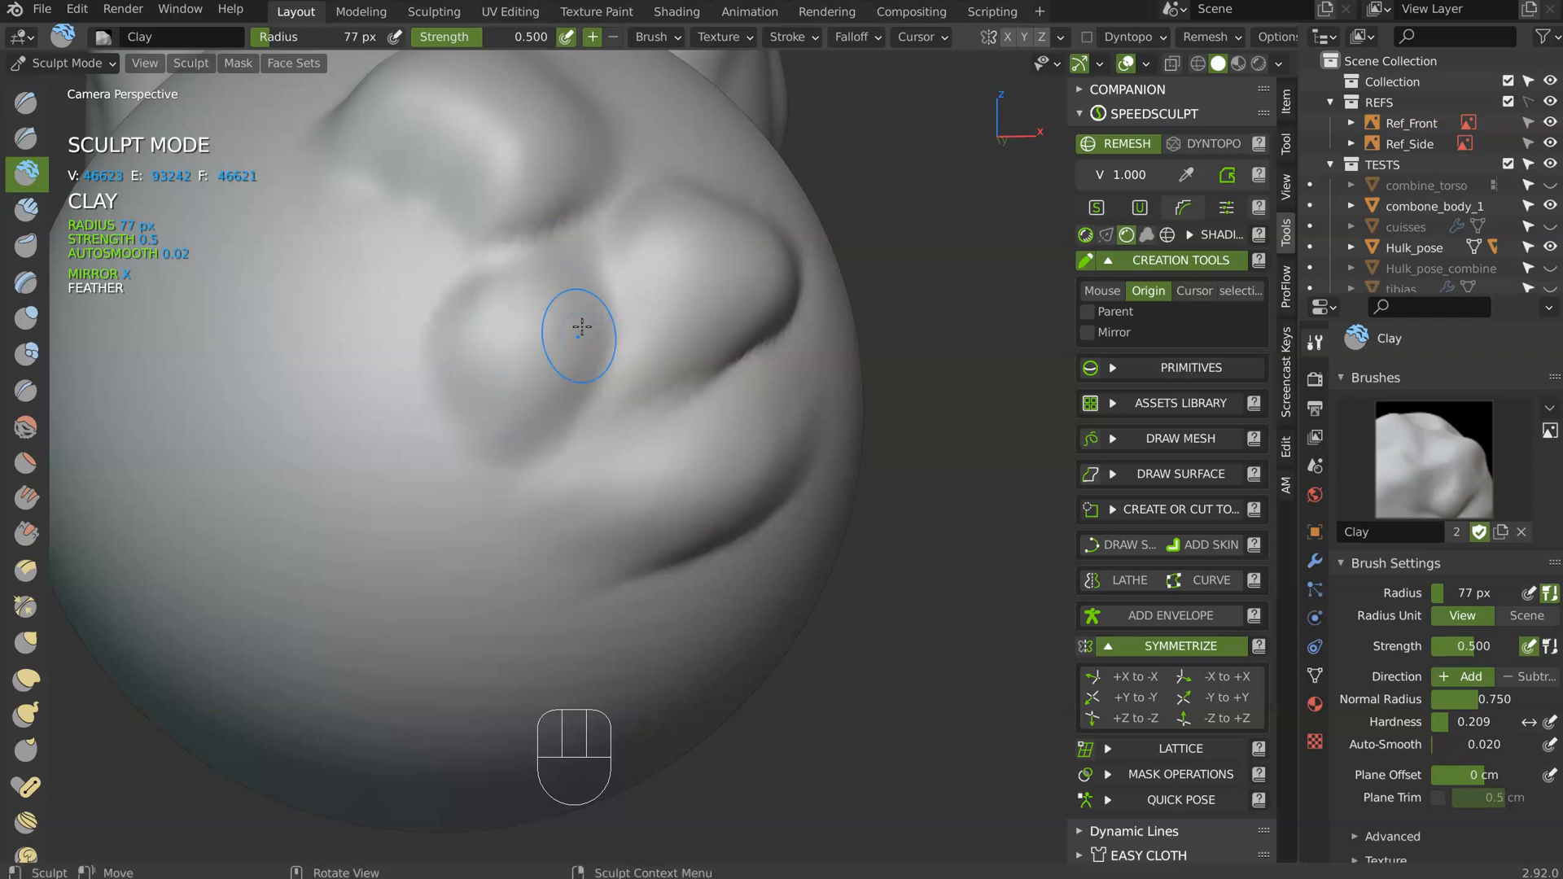
pyautogui.moveTo(702, 373)
pyautogui.mouseDown(button='middle')
pyautogui.moveTo(587, 375)
pyautogui.moveTo(763, 334)
pyautogui.mouseUp(button='middle')
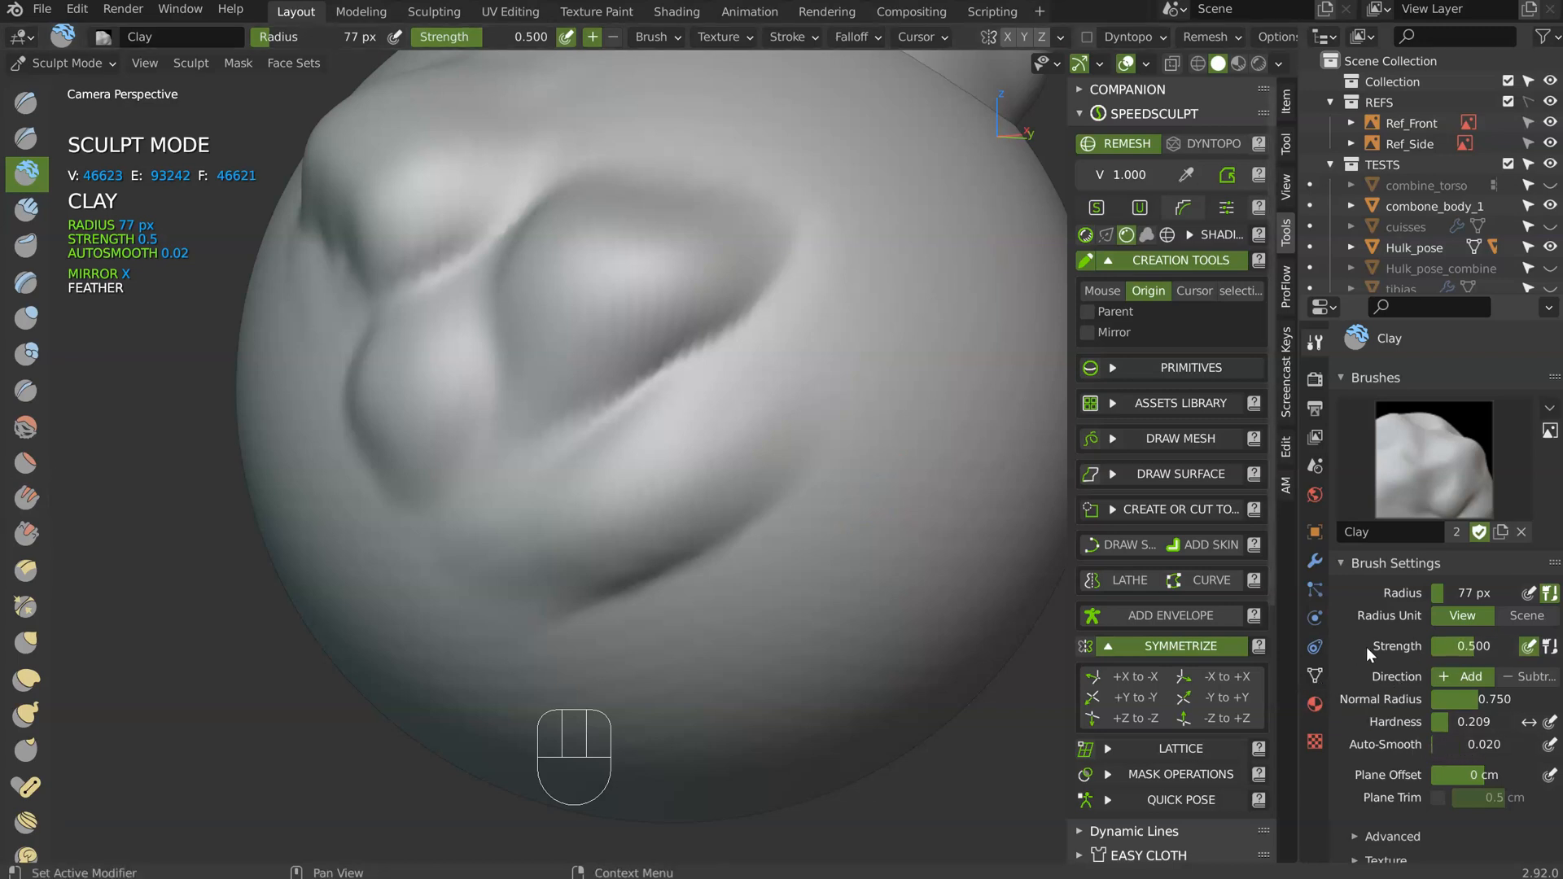
# - Set the Clay brush's strength to 0.197 and auto-smooth to 0.199, and paint overlapping strokes over the second bump
pyautogui.moveTo(1468, 645); pyautogui.dragTo(1429, 653)
pyautogui.moveTo(1434, 745); pyautogui.dragTo(1455, 748)
pyautogui.moveTo(561, 317); pyautogui.dragTo(594, 327, button='middle')
pyautogui.moveTo(586, 249)
pyautogui.mouseDown()
pyautogui.moveTo(563, 306)
pyautogui.moveTo(580, 363)
pyautogui.mouseUp()
pyautogui.moveTo(676, 256); pyautogui.dragTo(624, 391)
pyautogui.moveTo(725, 246)
pyautogui.mouseDown()
pyautogui.moveTo(662, 359)
pyautogui.moveTo(611, 324)
pyautogui.mouseUp()
pyautogui.moveTo(604, 194); pyautogui.dragTo(548, 305)
pyautogui.moveTo(574, 199); pyautogui.dragTo(537, 326)
pyautogui.moveTo(633, 207); pyautogui.dragTo(569, 358)
pyautogui.moveTo(639, 261); pyautogui.dragTo(578, 355)
pyautogui.moveTo(687, 268)
pyautogui.mouseDown()
pyautogui.moveTo(650, 334)
pyautogui.moveTo(700, 236)
pyautogui.mouseUp()
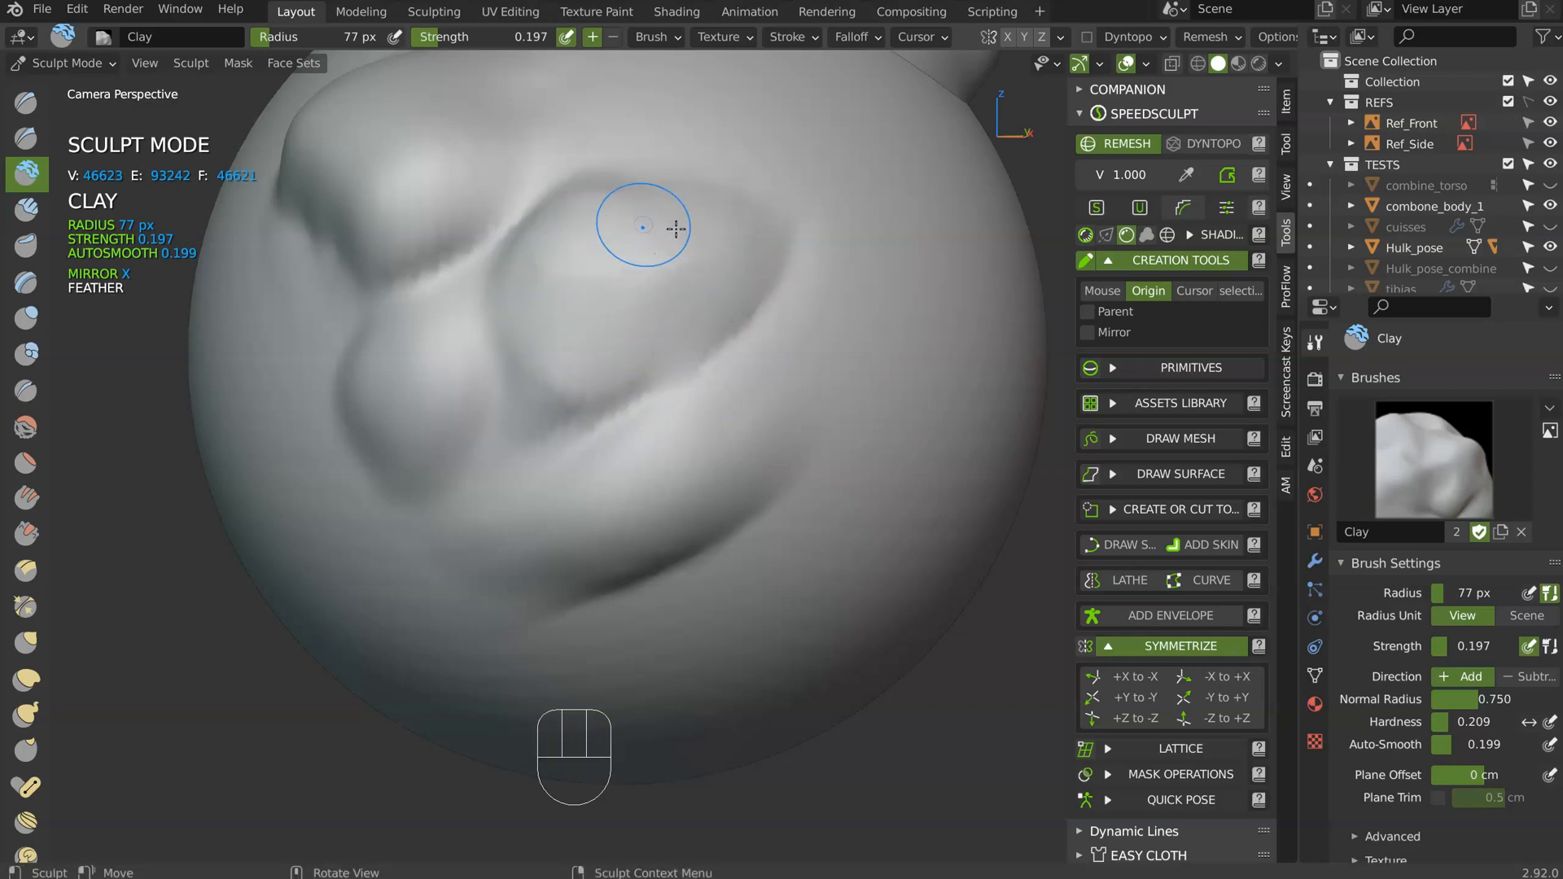
# - Flatten the second bump's lower end and outer side with more low-strength Clay strokes
pyautogui.moveTo(521, 411); pyautogui.dragTo(643, 257)
pyautogui.moveTo(638, 366); pyautogui.dragTo(705, 278)
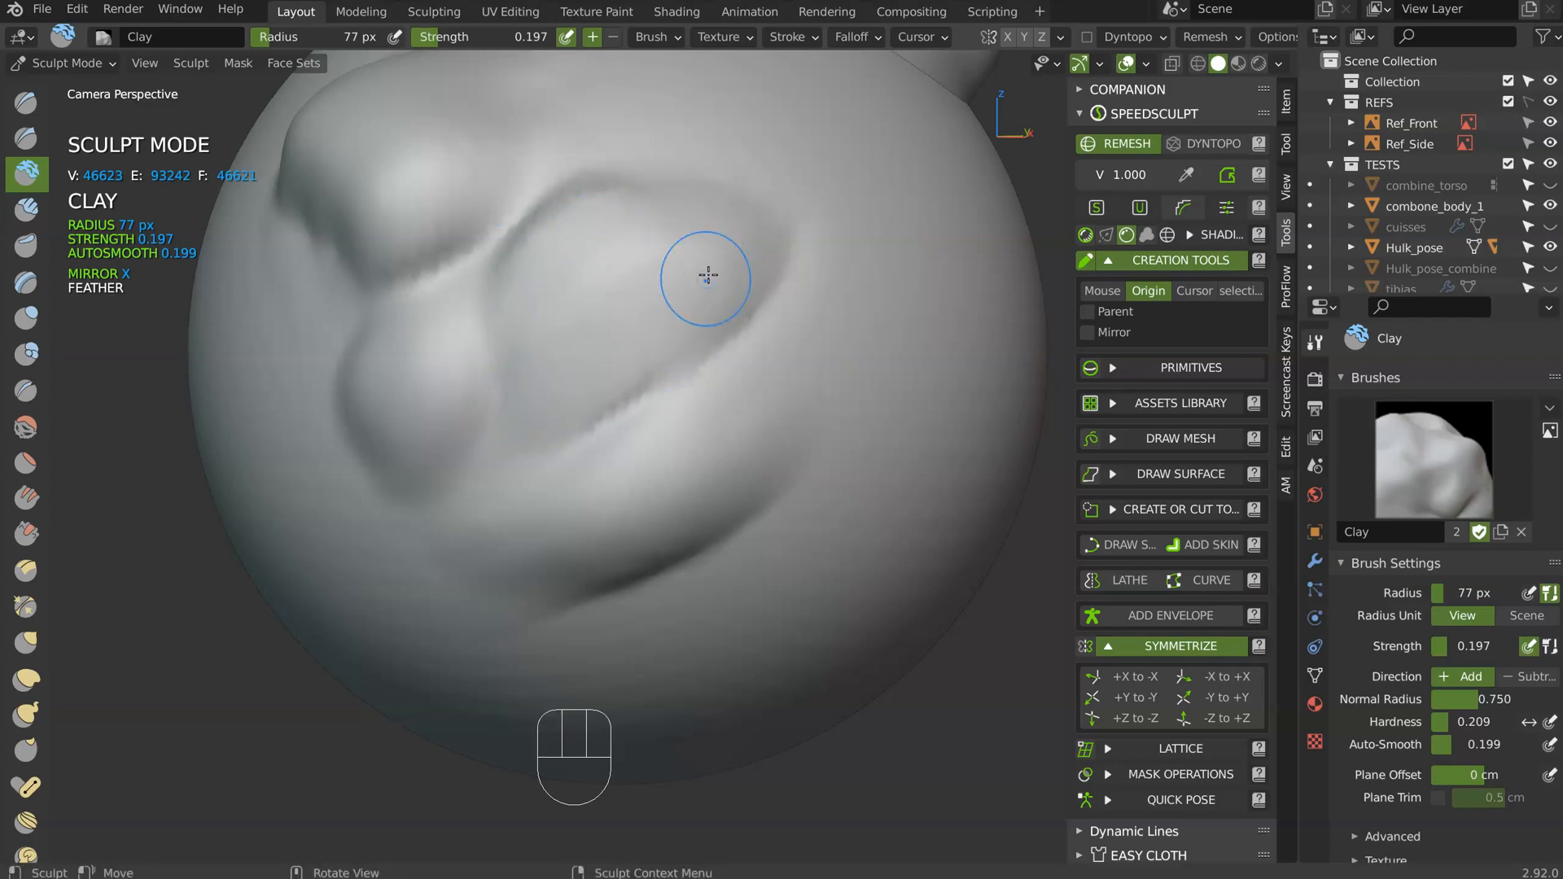
pyautogui.moveTo(618, 346); pyautogui.dragTo(646, 310)
pyautogui.moveTo(646, 310); pyautogui.dragTo(640, 307, button='middle')
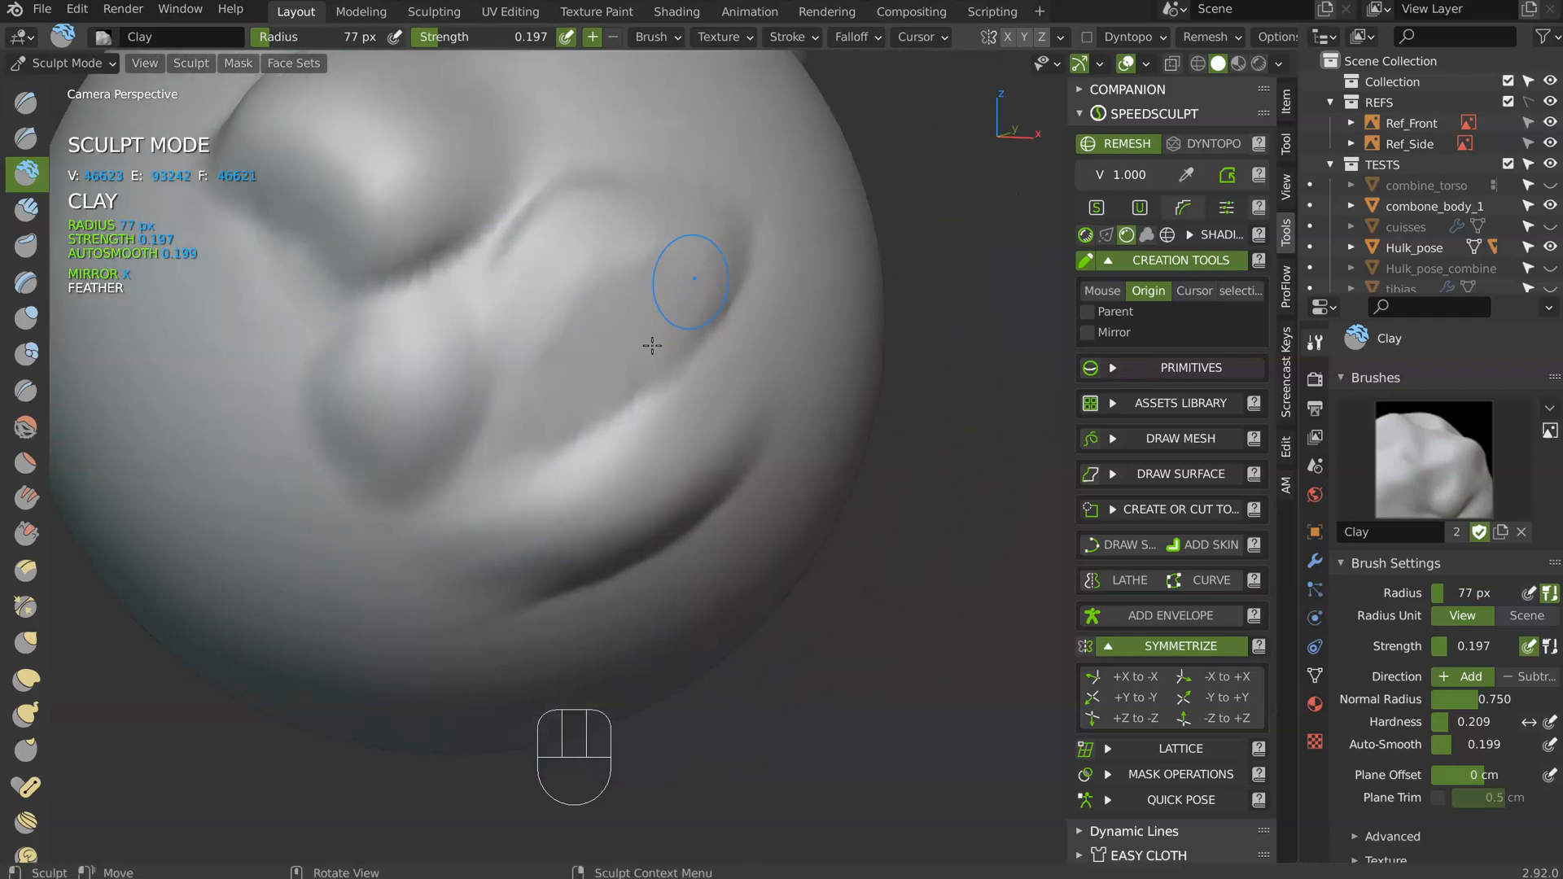
# - Reset the Clay brush's auto-smooth to 0 and paint test strokes over the flattened second bump
pyautogui.press('BackSpace')
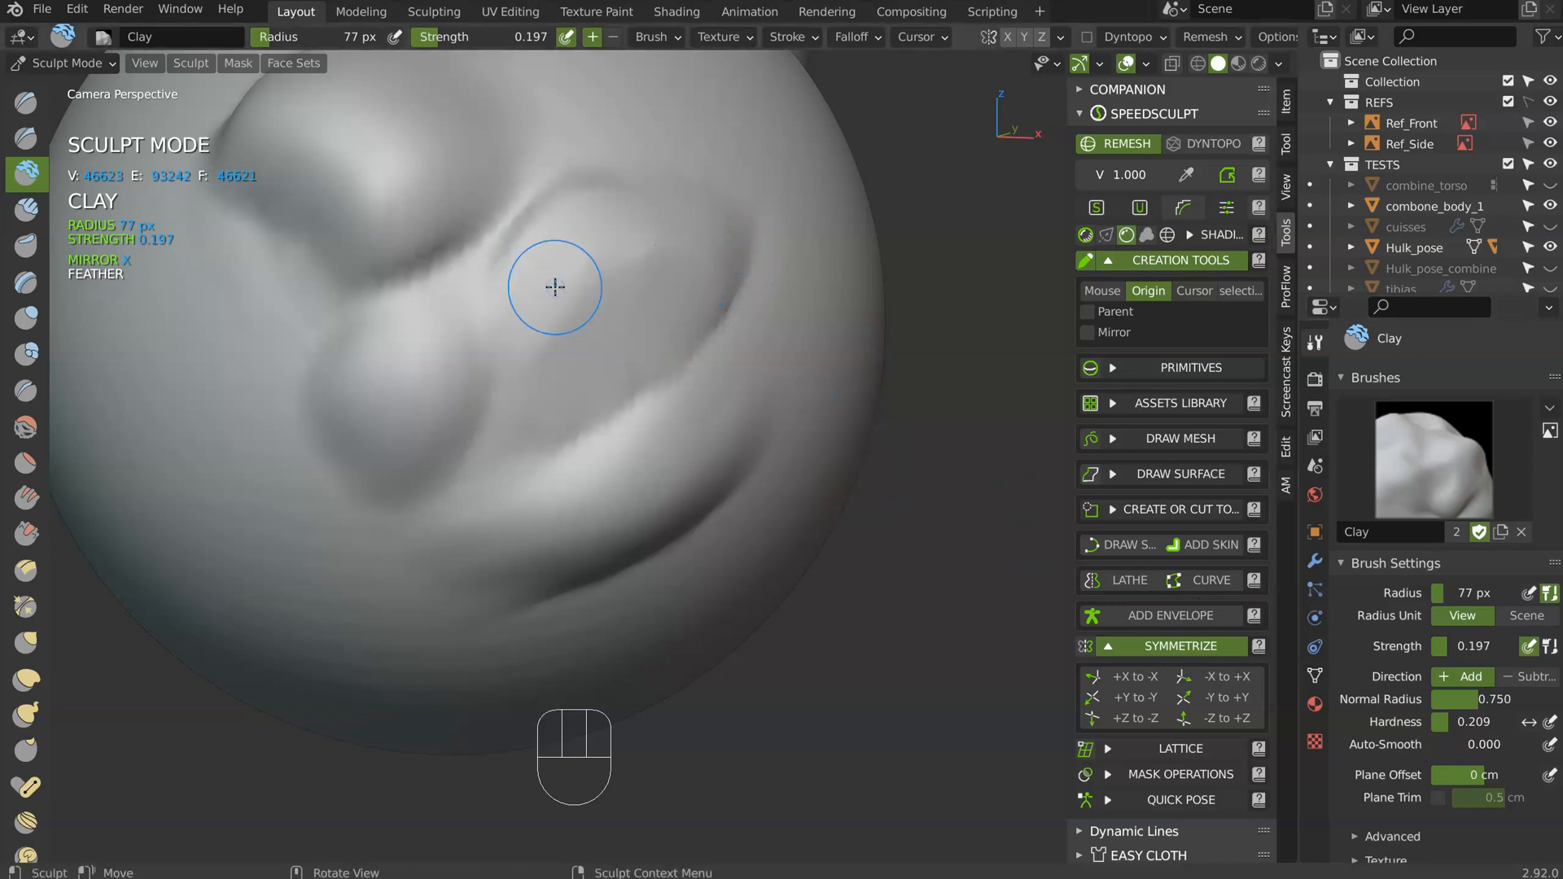
pyautogui.moveTo(551, 272); pyautogui.dragTo(581, 280)
pyautogui.moveTo(652, 242); pyautogui.dragTo(672, 314)
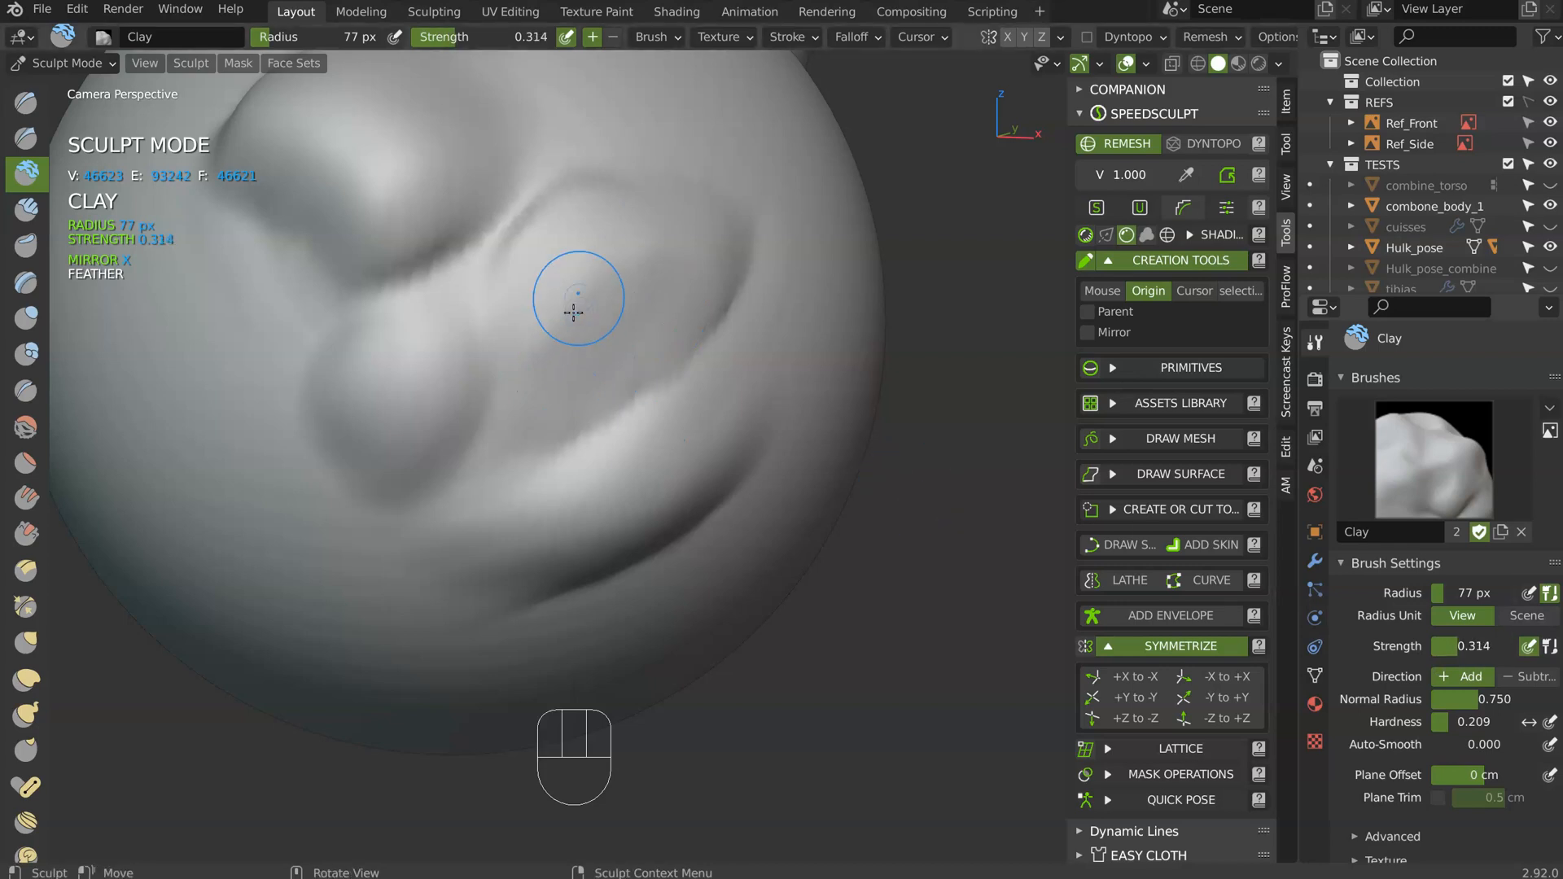
# - Set the Clay brush's strength to 0.314, rebuild volume on the second bump and smooth its lower end
pyautogui.moveTo(558, 271); pyautogui.dragTo(575, 328)
pyautogui.moveTo(643, 291); pyautogui.dragTo(707, 228)
pyautogui.moveTo(564, 303); pyautogui.dragTo(554, 319)
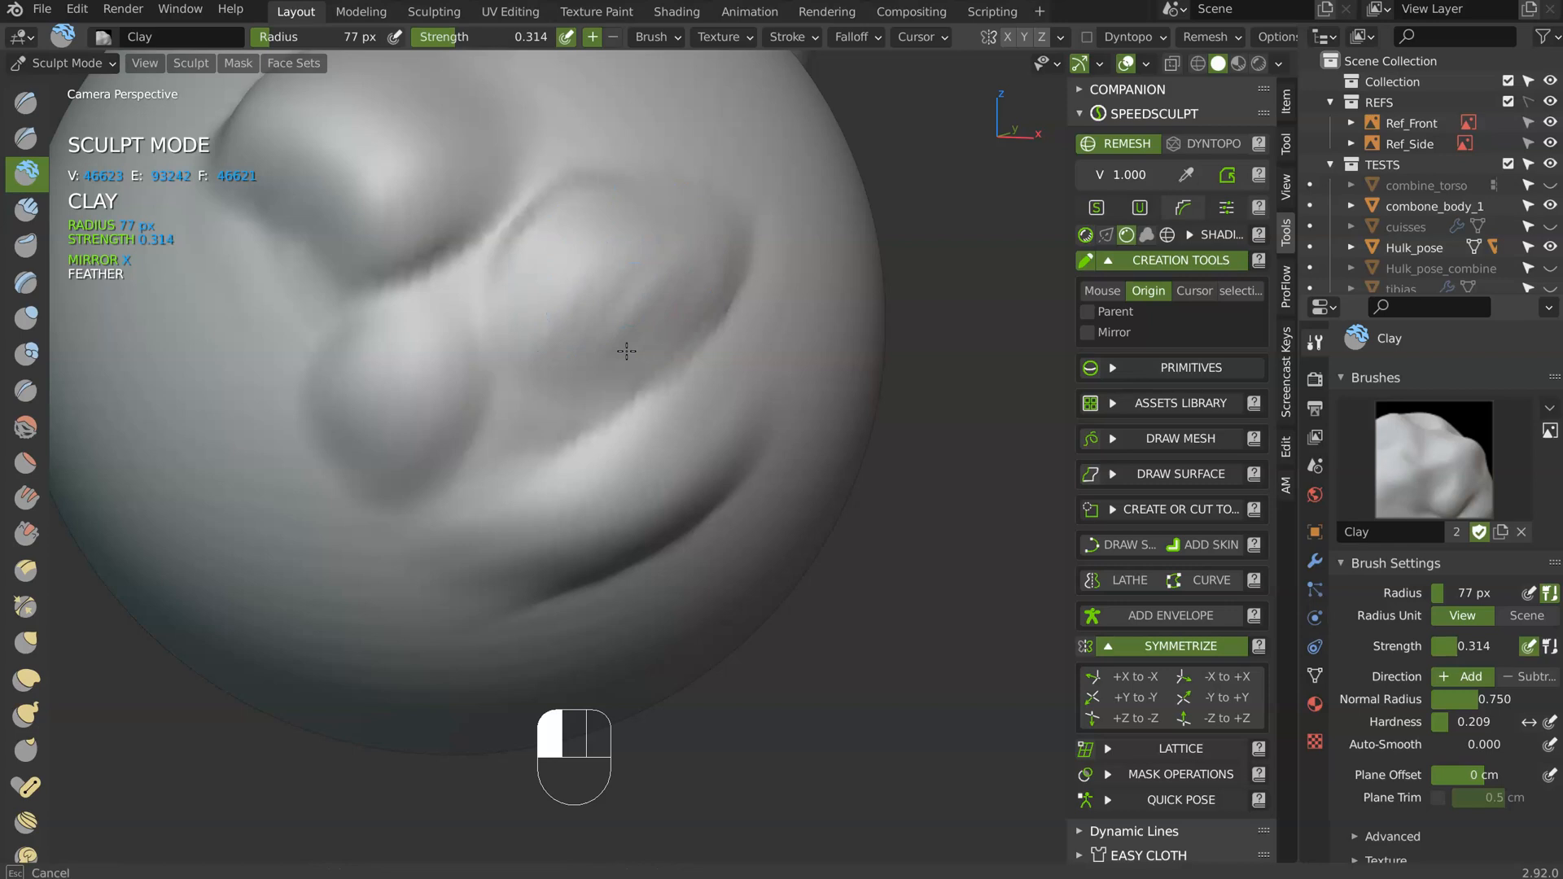
pyautogui.moveTo(597, 364); pyautogui.dragTo(549, 414)
pyautogui.moveTo(561, 331); pyautogui.dragTo(664, 222)
pyautogui.moveTo(547, 366)
pyautogui.keyDown('shift'); pyautogui.mouseDown()
pyautogui.moveTo(524, 403)
pyautogui.moveTo(572, 417)
pyautogui.mouseUp(); pyautogui.keyUp('shift')
pyautogui.scroll(3, 643, 304)
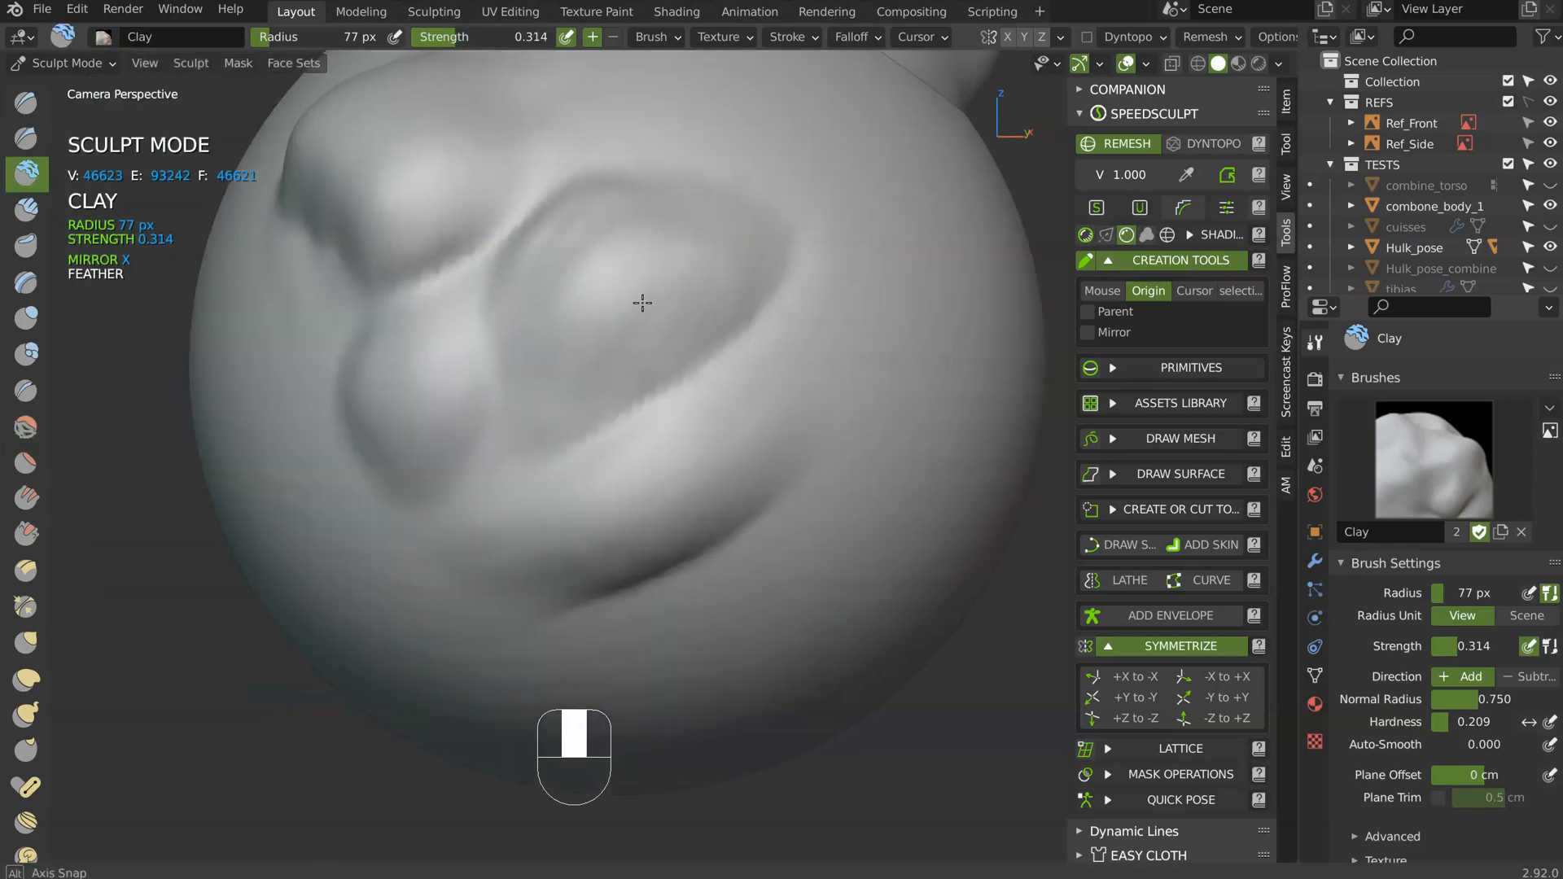
# - Set the Clay brush's strength to about 0.624, build up the second and third bumps and smooth the second one's top
pyautogui.moveTo(1455, 646); pyautogui.dragTo(1491, 648)
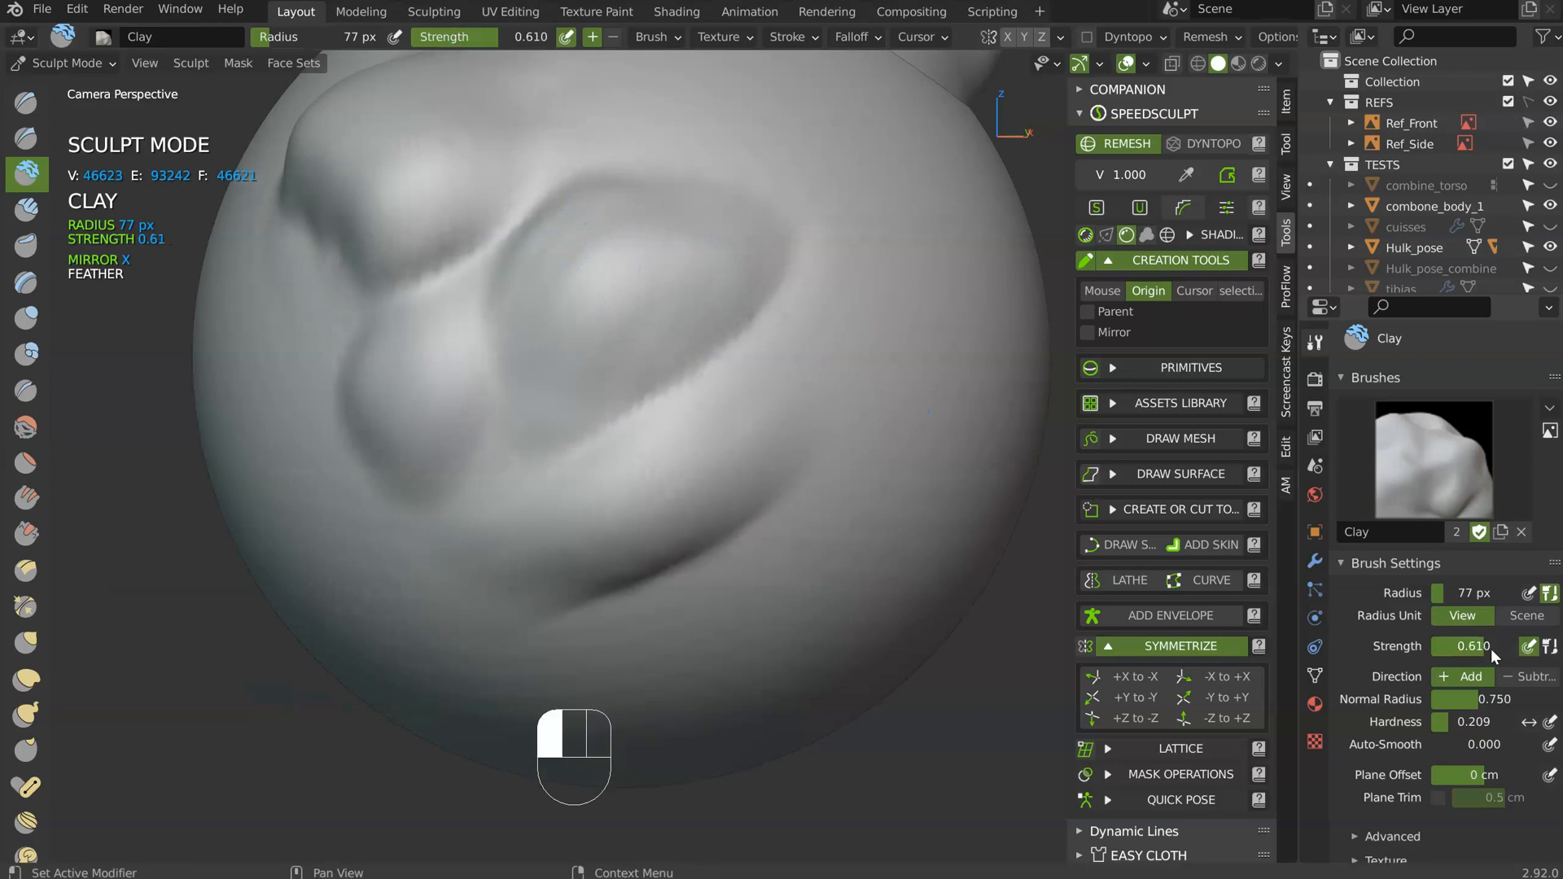
pyautogui.moveTo(541, 316)
pyautogui.mouseDown()
pyautogui.moveTo(655, 285)
pyautogui.moveTo(651, 333)
pyautogui.moveTo(611, 334)
pyautogui.mouseUp()
pyautogui.moveTo(610, 334)
pyautogui.mouseDown()
pyautogui.moveTo(716, 277)
pyautogui.moveTo(558, 260)
pyautogui.moveTo(611, 333)
pyautogui.mouseUp()
pyautogui.moveTo(423, 314)
pyautogui.mouseDown()
pyautogui.moveTo(395, 390)
pyautogui.moveTo(414, 455)
pyautogui.moveTo(432, 456)
pyautogui.mouseUp()
pyautogui.moveTo(589, 251)
pyautogui.keyDown('shift'); pyautogui.mouseDown()
pyautogui.moveTo(649, 272)
pyautogui.moveTo(628, 349)
pyautogui.moveTo(714, 267)
pyautogui.mouseUp(); pyautogui.keyUp('shift')
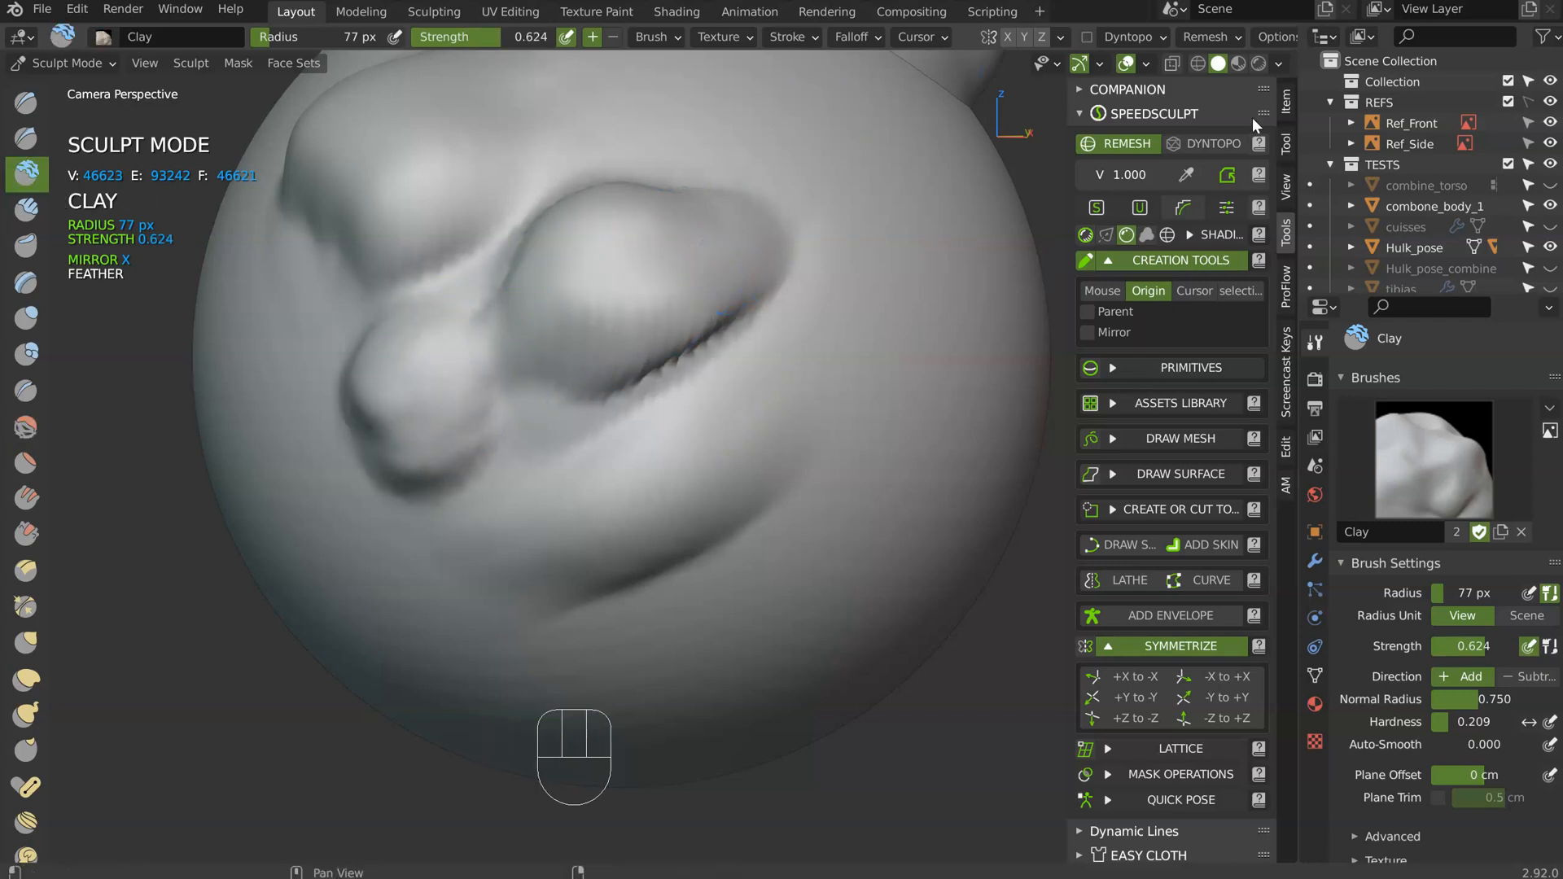
# - Remesh the sphere and smooth the second bump's surface and lower edge
pyautogui.moveTo(589, 295); pyautogui.dragTo(603, 303, button='middle')
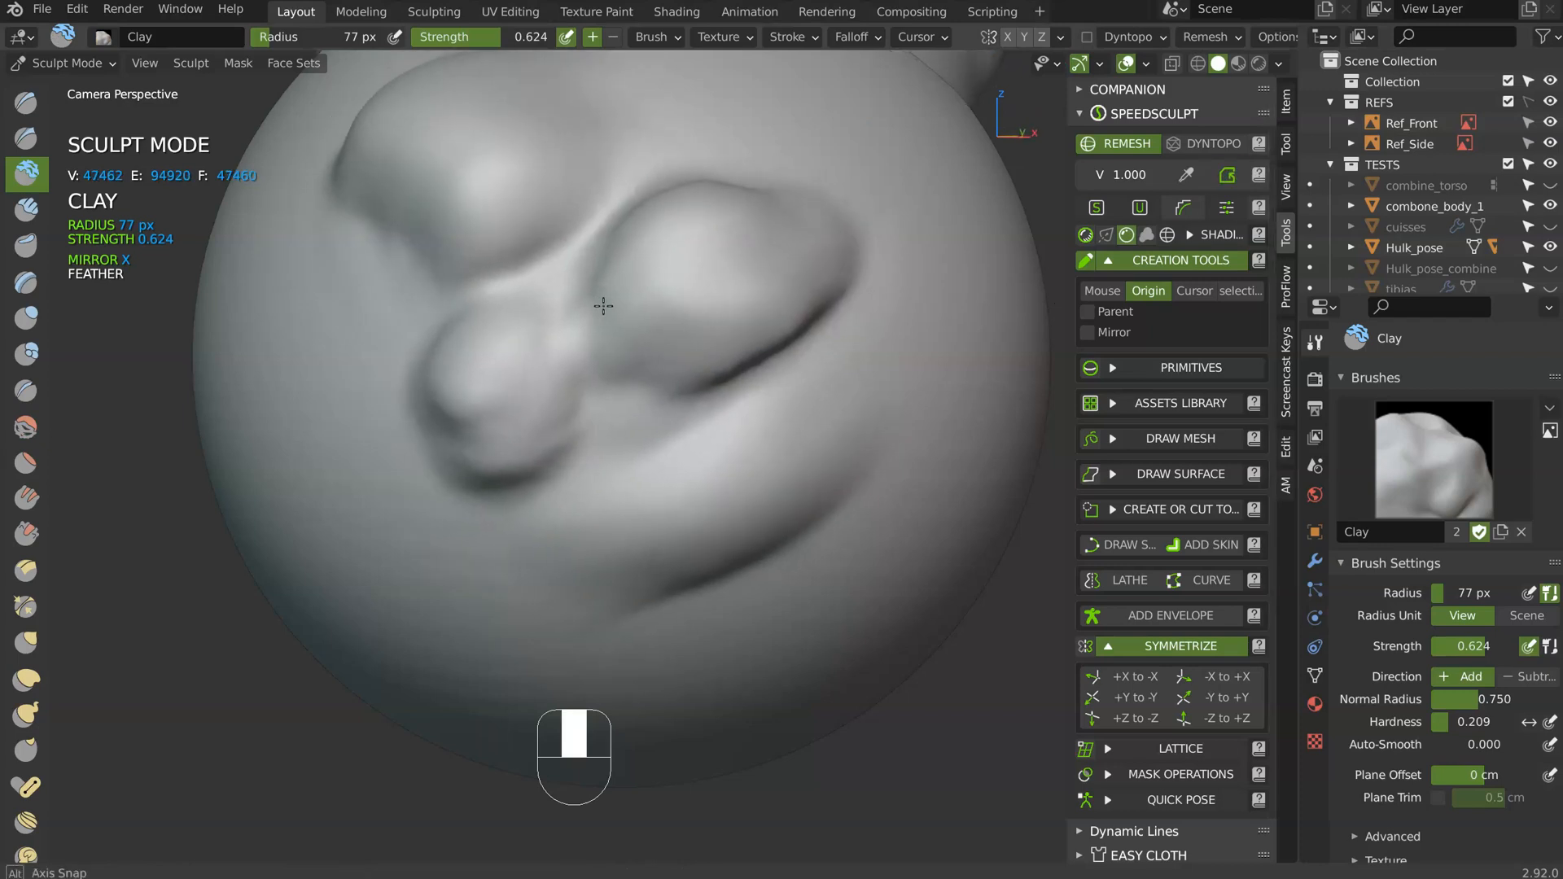
pyautogui.moveTo(680, 244)
pyautogui.mouseDown()
pyautogui.moveTo(691, 221)
pyautogui.moveTo(709, 319)
pyautogui.mouseUp()
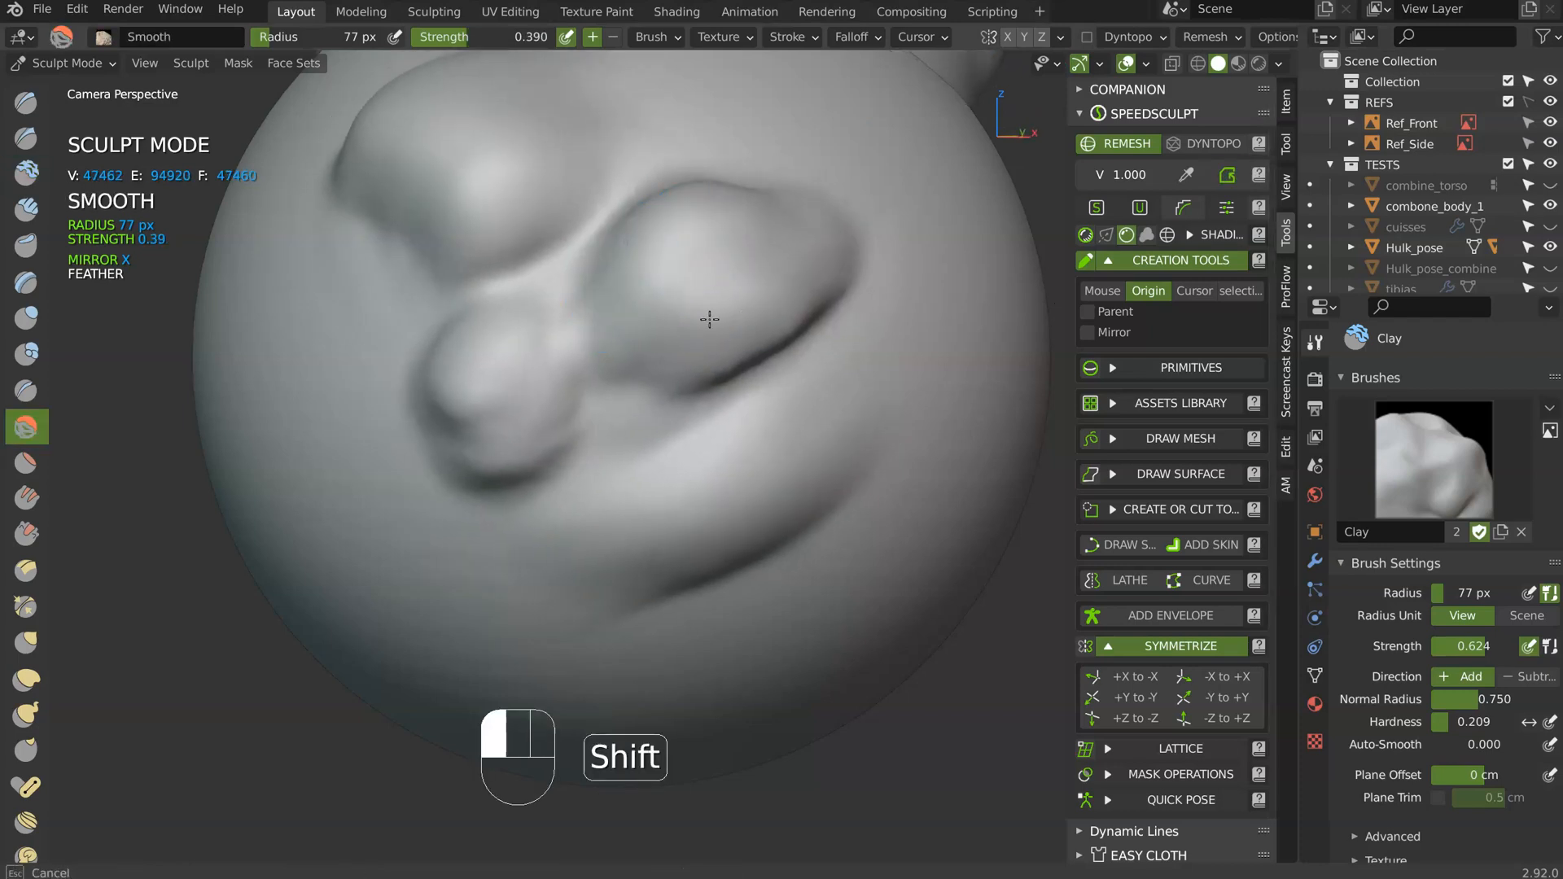
pyautogui.moveTo(802, 297)
pyautogui.keyDown('shift'); pyautogui.mouseDown()
pyautogui.moveTo(728, 376)
pyautogui.moveTo(717, 348)
pyautogui.mouseUp(); pyautogui.keyUp('shift')
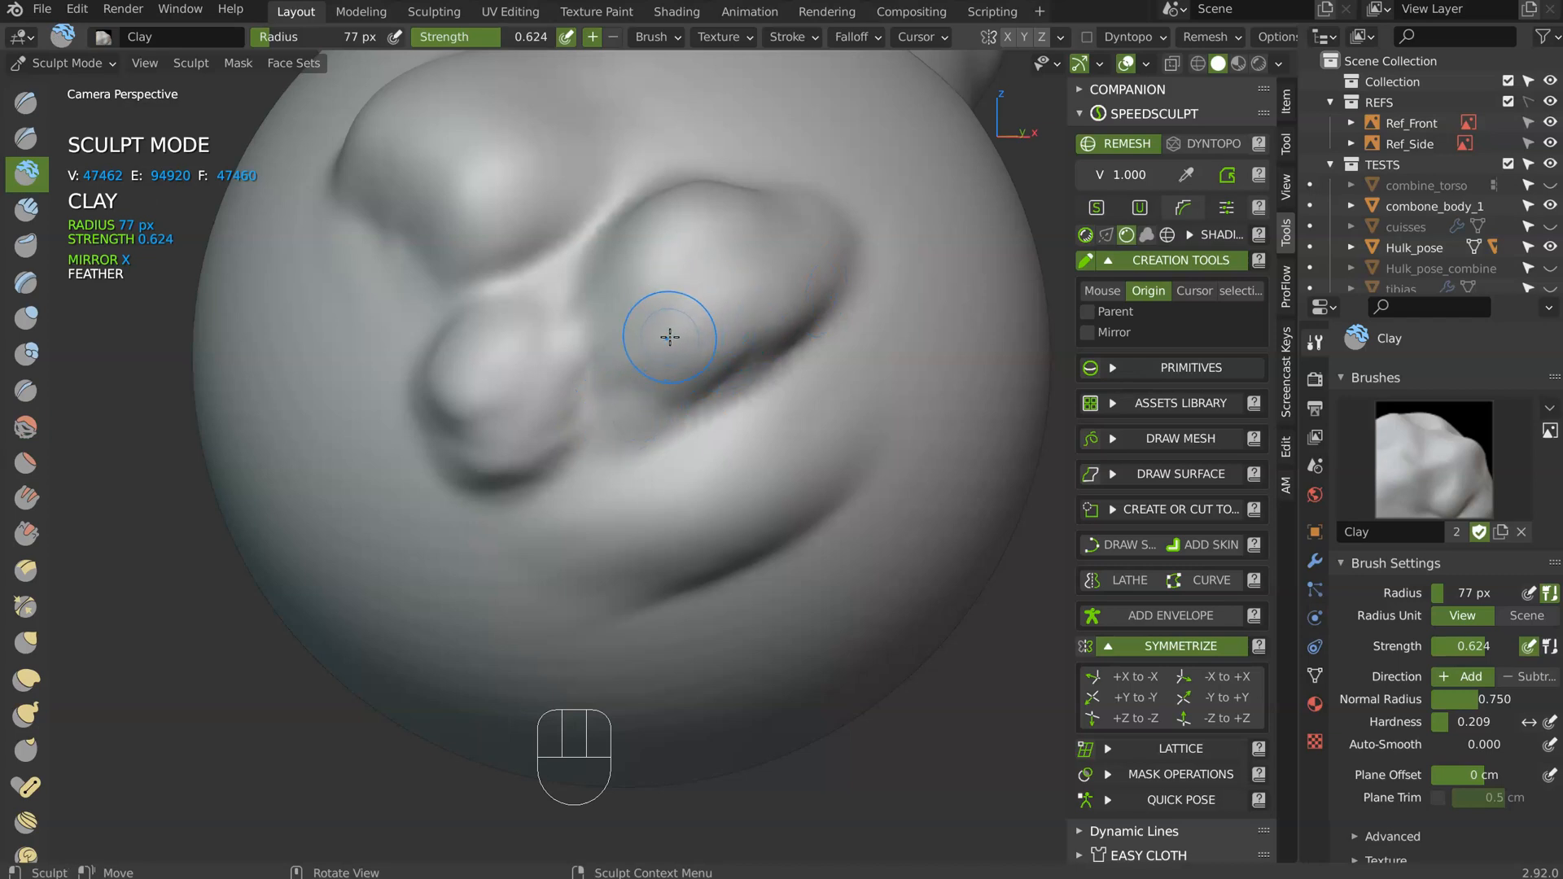
pyautogui.keyDown('shift'); pyautogui.moveTo(674, 350); pyautogui.dragTo(708, 370); pyautogui.keyUp('shift')
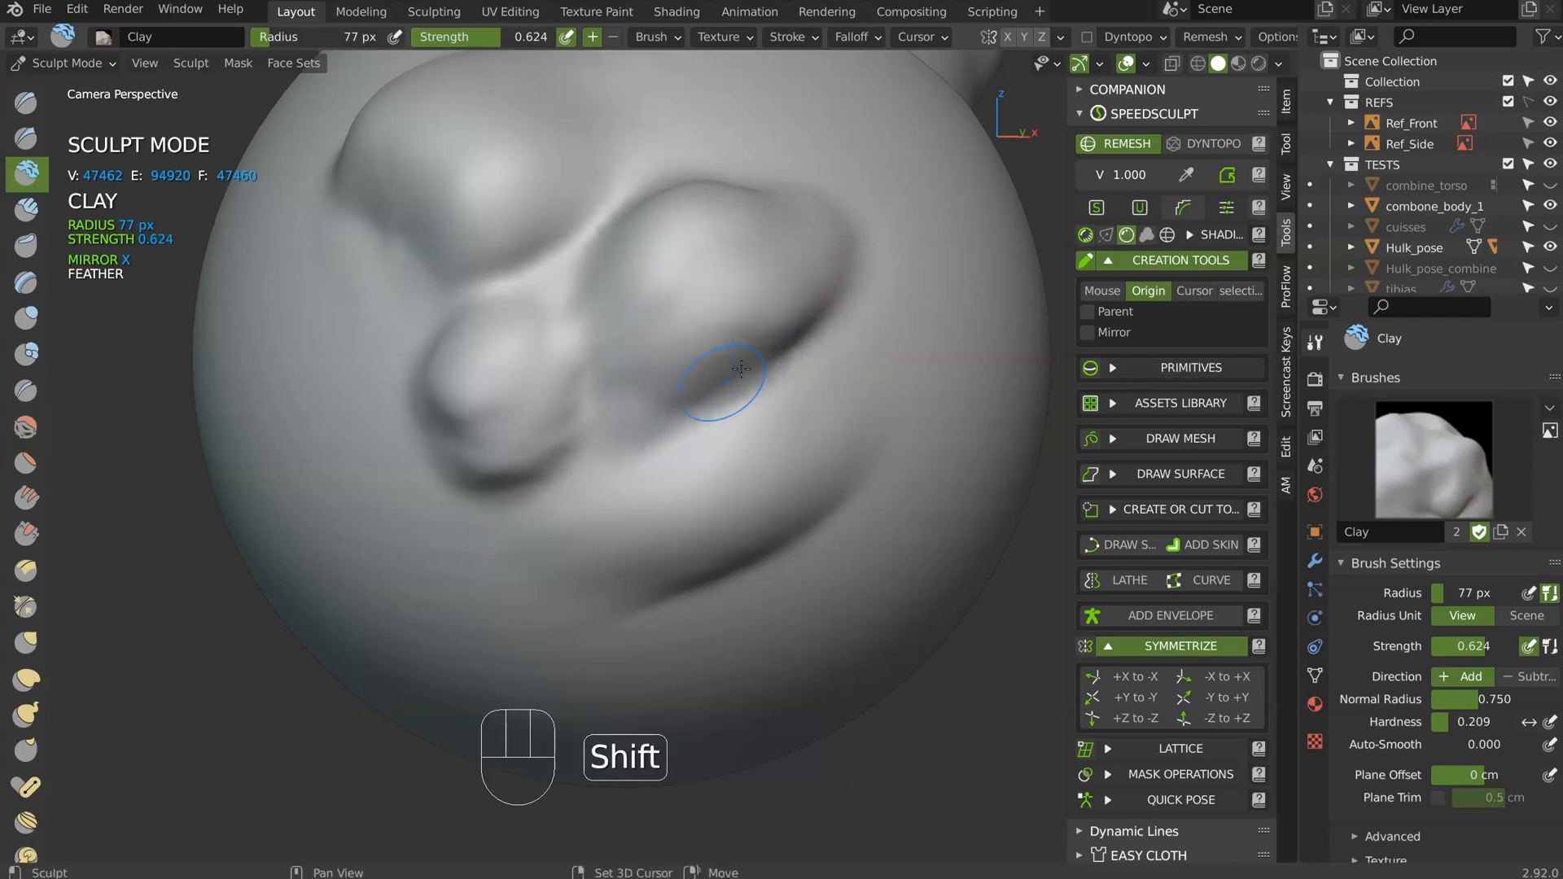
# - Smooth the transitions around the third bump and along the second bump's outer edge
pyautogui.moveTo(708, 370); pyautogui.dragTo(568, 379, button='middle')
pyautogui.moveTo(568, 380)
pyautogui.keyDown('shift'); pyautogui.mouseDown()
pyautogui.moveTo(452, 428)
pyautogui.moveTo(436, 380)
pyautogui.moveTo(505, 393)
pyautogui.mouseUp(); pyautogui.keyUp('shift')
pyautogui.moveTo(504, 393)
pyautogui.mouseDown(button='middle')
pyautogui.moveTo(579, 419)
pyautogui.moveTo(540, 453)
pyautogui.mouseUp(button='middle')
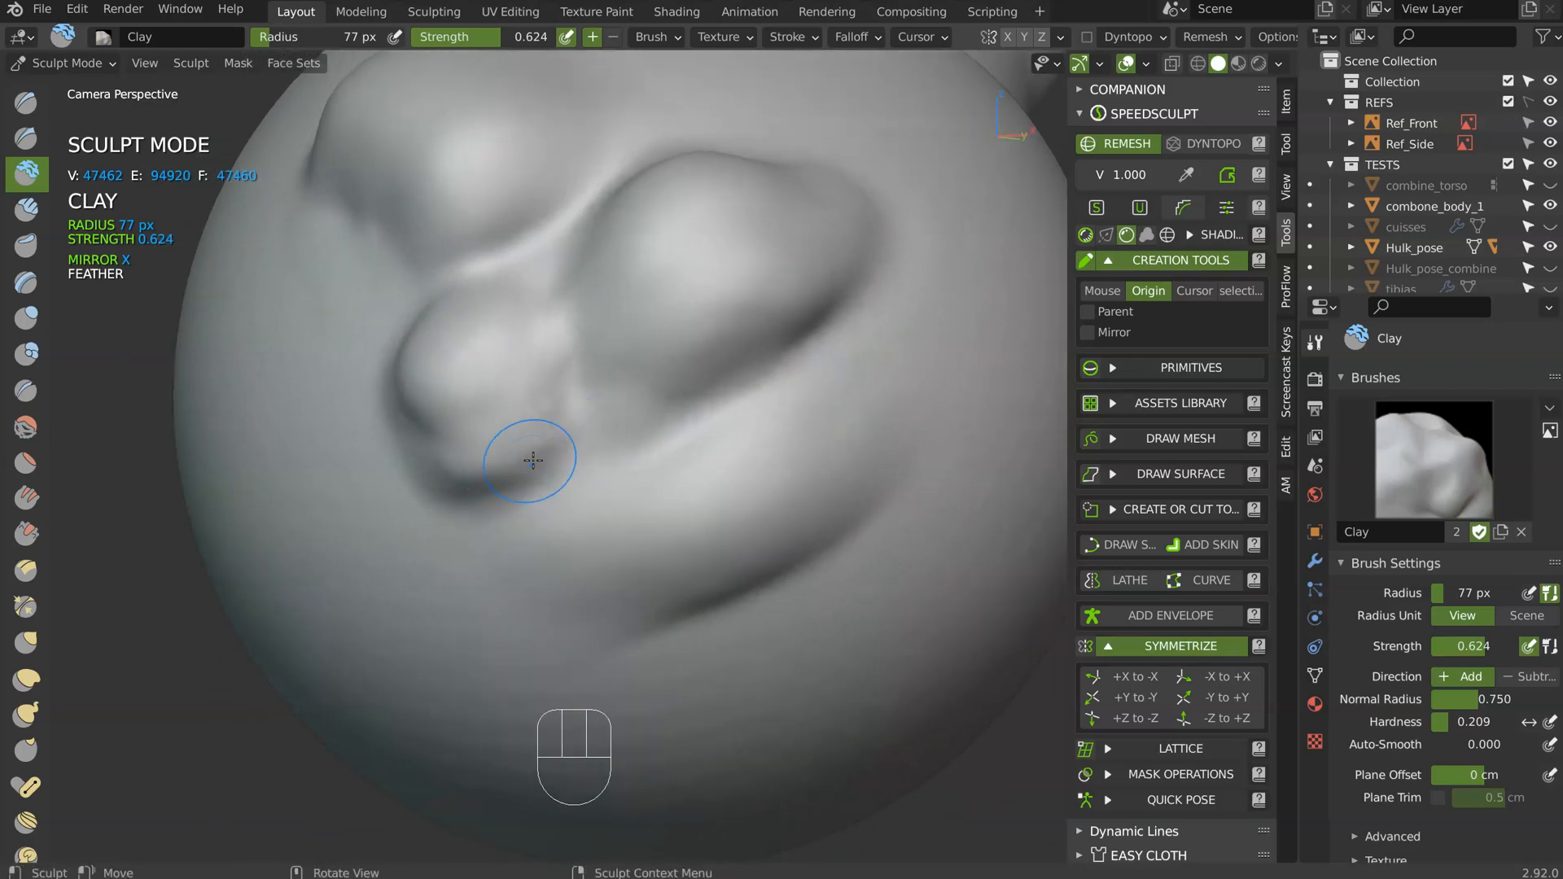
pyautogui.press('shift')
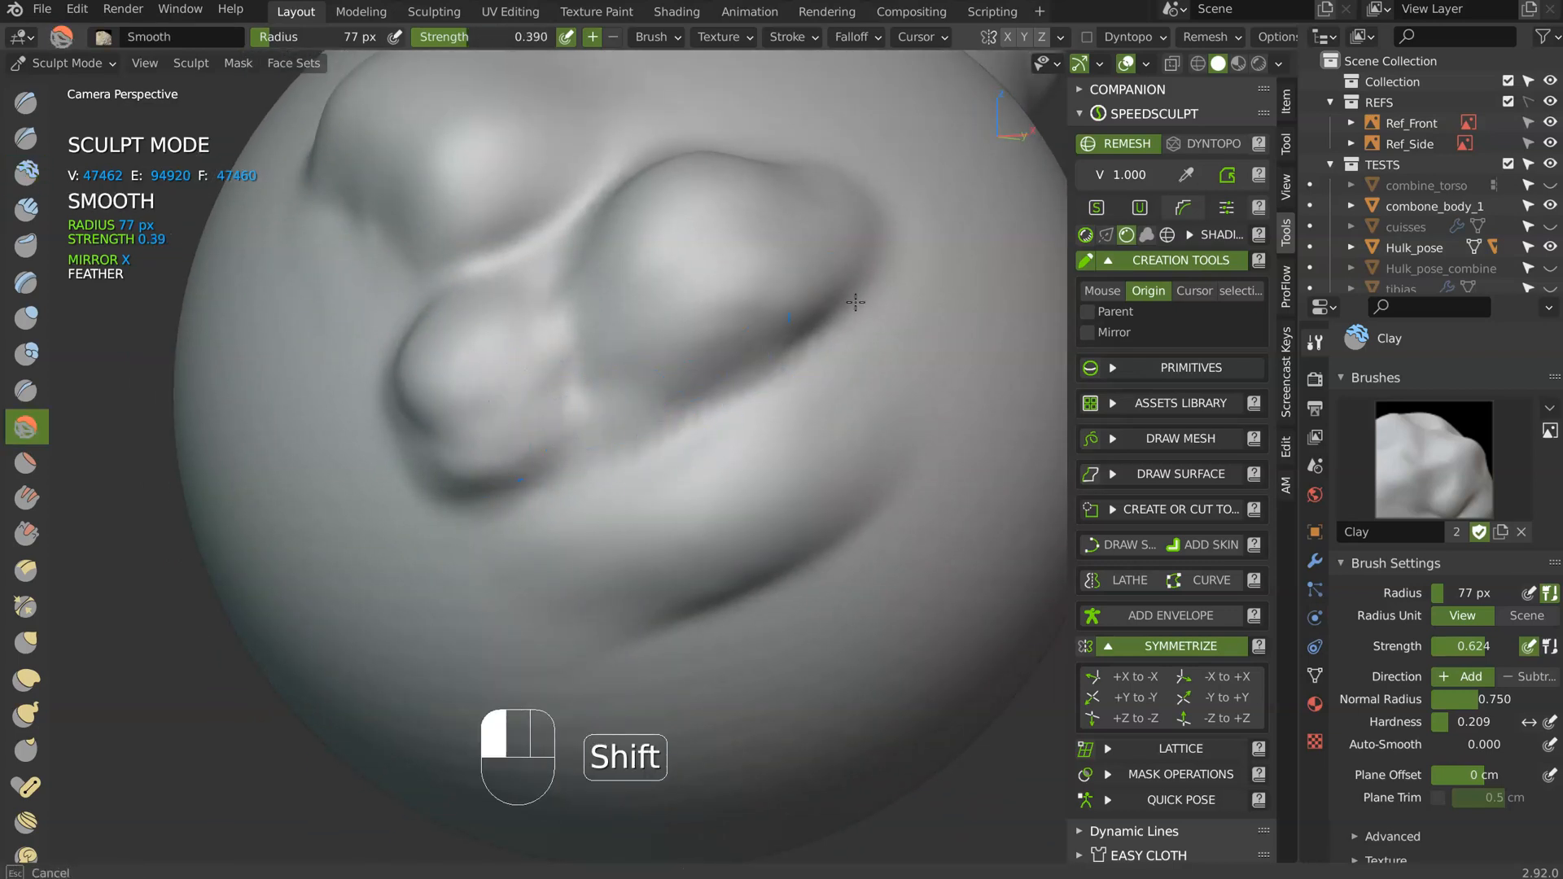
pyautogui.moveTo(527, 324); pyautogui.dragTo(378, 399, button='middle')
pyautogui.press('shift')
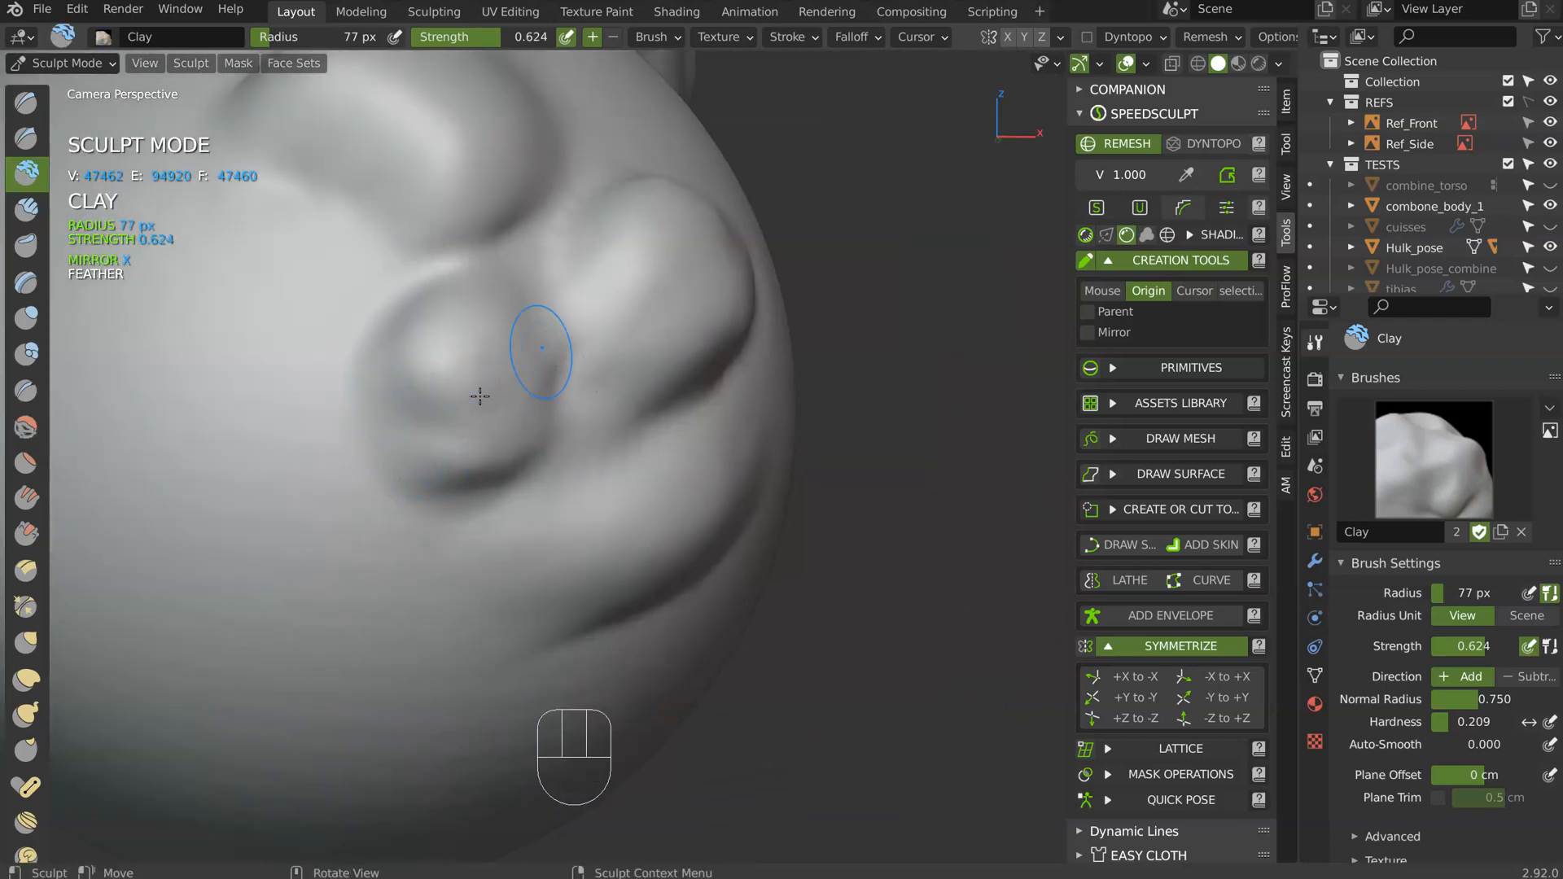
# - Switch to the Crease brush, set its radius to 57 px and carve the outline of the third bump
pyautogui.hotkey('shift', 'c')
pyautogui.press('f')
pyautogui.click(394, 420)
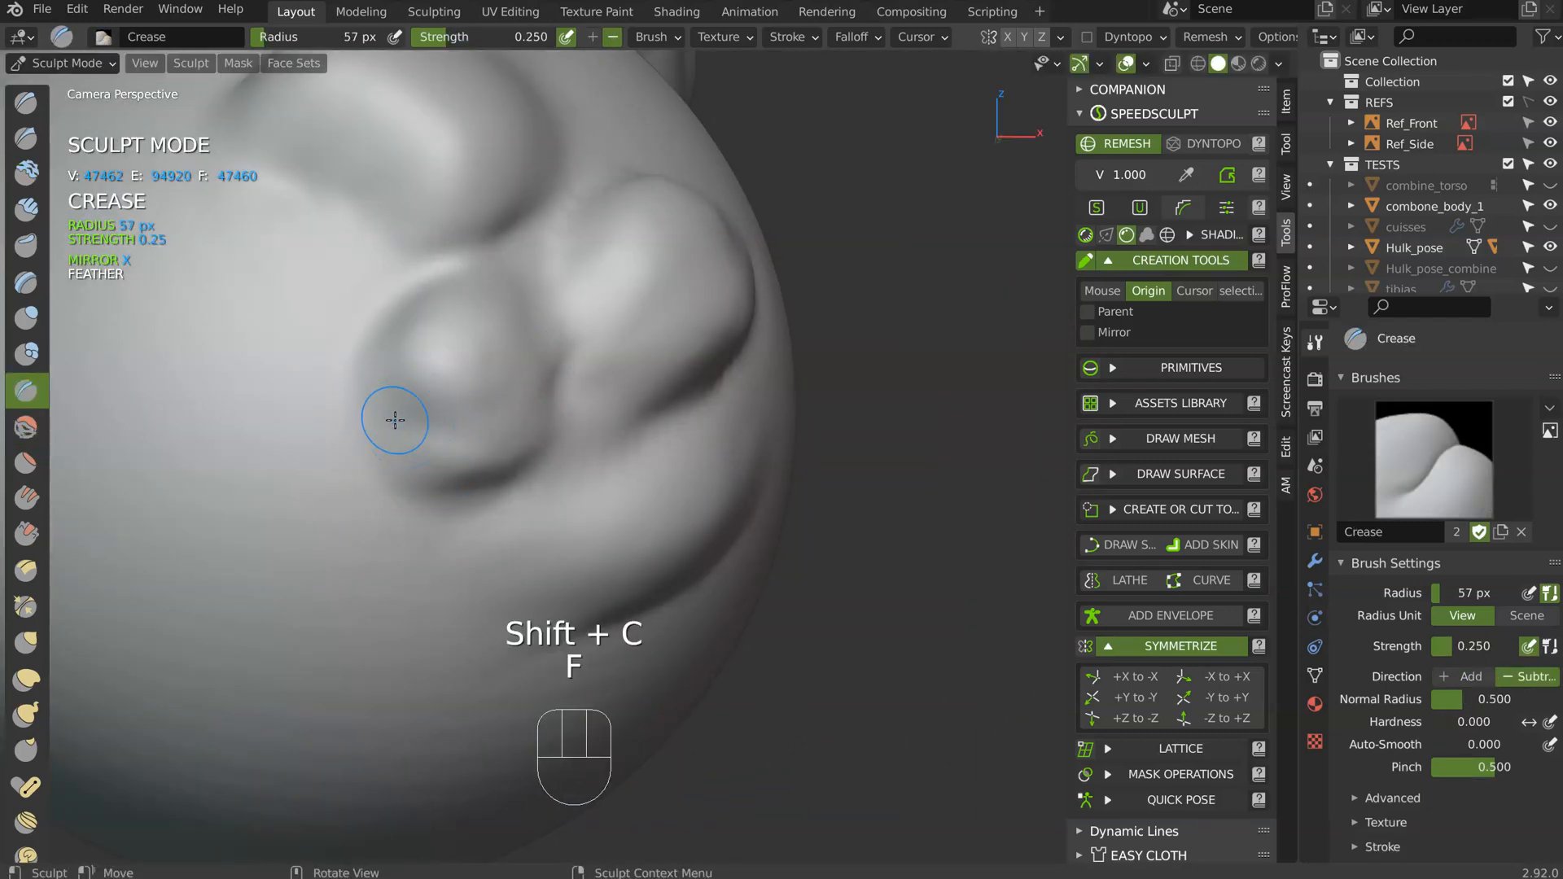
pyautogui.moveTo(433, 434); pyautogui.dragTo(415, 429)
pyautogui.moveTo(415, 429); pyautogui.dragTo(513, 457, button='middle')
pyautogui.moveTo(453, 506); pyautogui.dragTo(525, 473)
pyautogui.moveTo(547, 409); pyautogui.dragTo(480, 411)
# - Carve creases along the lower and outer edges of the second bump
pyautogui.moveTo(629, 379); pyautogui.dragTo(749, 389)
pyautogui.moveTo(748, 389); pyautogui.dragTo(744, 400, button='middle')
pyautogui.moveTo(787, 328); pyautogui.dragTo(851, 332, button='middle')
pyautogui.moveTo(753, 248)
pyautogui.mouseDown()
pyautogui.moveTo(765, 241)
pyautogui.moveTo(739, 275)
pyautogui.mouseUp()
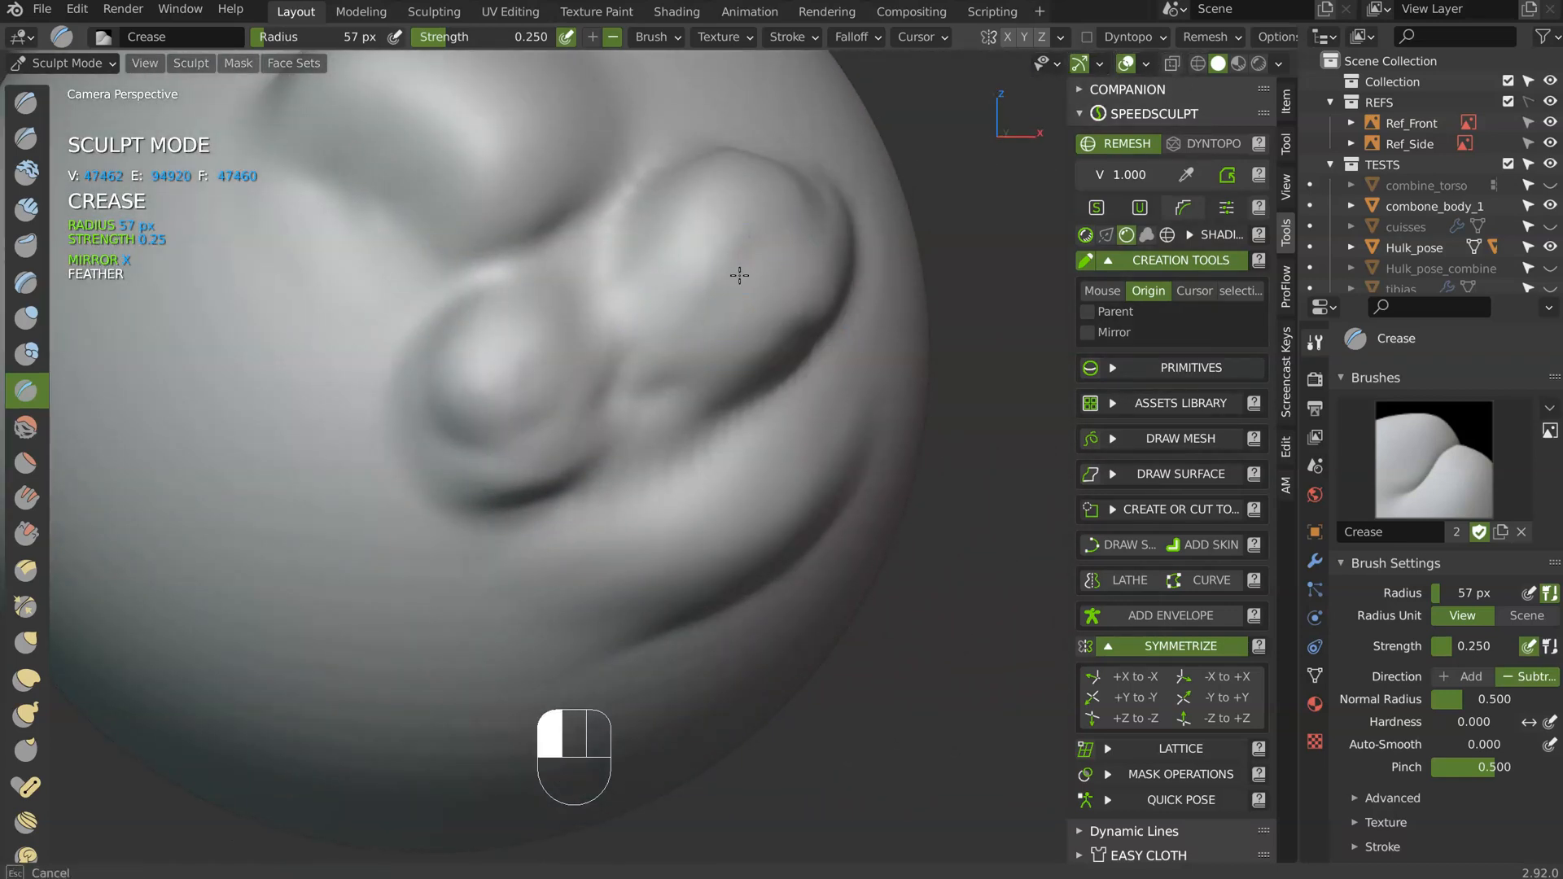
# - Crease the boundary between the first and second bumps and the outer side of the third bump
pyautogui.moveTo(630, 222)
pyautogui.mouseDown()
pyautogui.moveTo(599, 263)
pyautogui.moveTo(398, 267)
pyautogui.moveTo(415, 195)
pyautogui.mouseUp()
pyautogui.moveTo(412, 189)
pyautogui.mouseDown()
pyautogui.moveTo(400, 228)
pyautogui.moveTo(320, 299)
pyautogui.moveTo(414, 296)
pyautogui.mouseUp()
pyautogui.moveTo(380, 406); pyautogui.dragTo(398, 452)
pyautogui.moveTo(399, 451); pyautogui.dragTo(419, 373, button='middle')
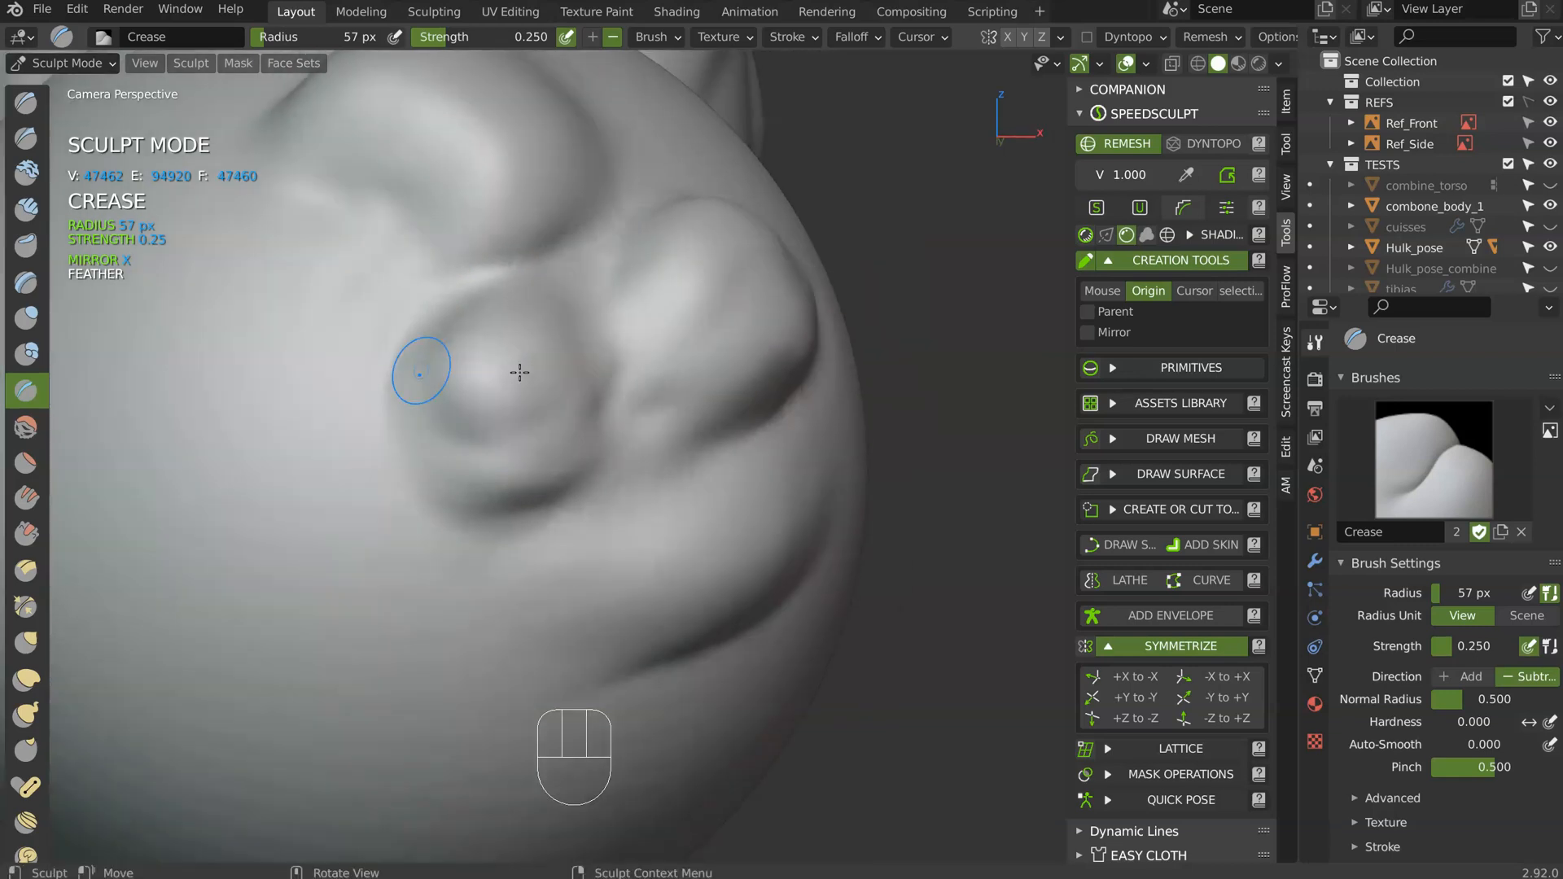
# - Deepen the crease under the third bump, separating it from the curved ridge
pyautogui.moveTo(431, 442); pyautogui.dragTo(537, 466)
pyautogui.moveTo(521, 554); pyautogui.dragTo(454, 495, button='middle')
pyautogui.moveTo(501, 494); pyautogui.dragTo(598, 479)
pyautogui.moveTo(667, 425); pyautogui.dragTo(647, 549, button='middle')
pyautogui.keyDown('ctrl'); pyautogui.moveTo(745, 269); pyautogui.dragTo(732, 391, button='middle'); pyautogui.keyUp('ctrl')
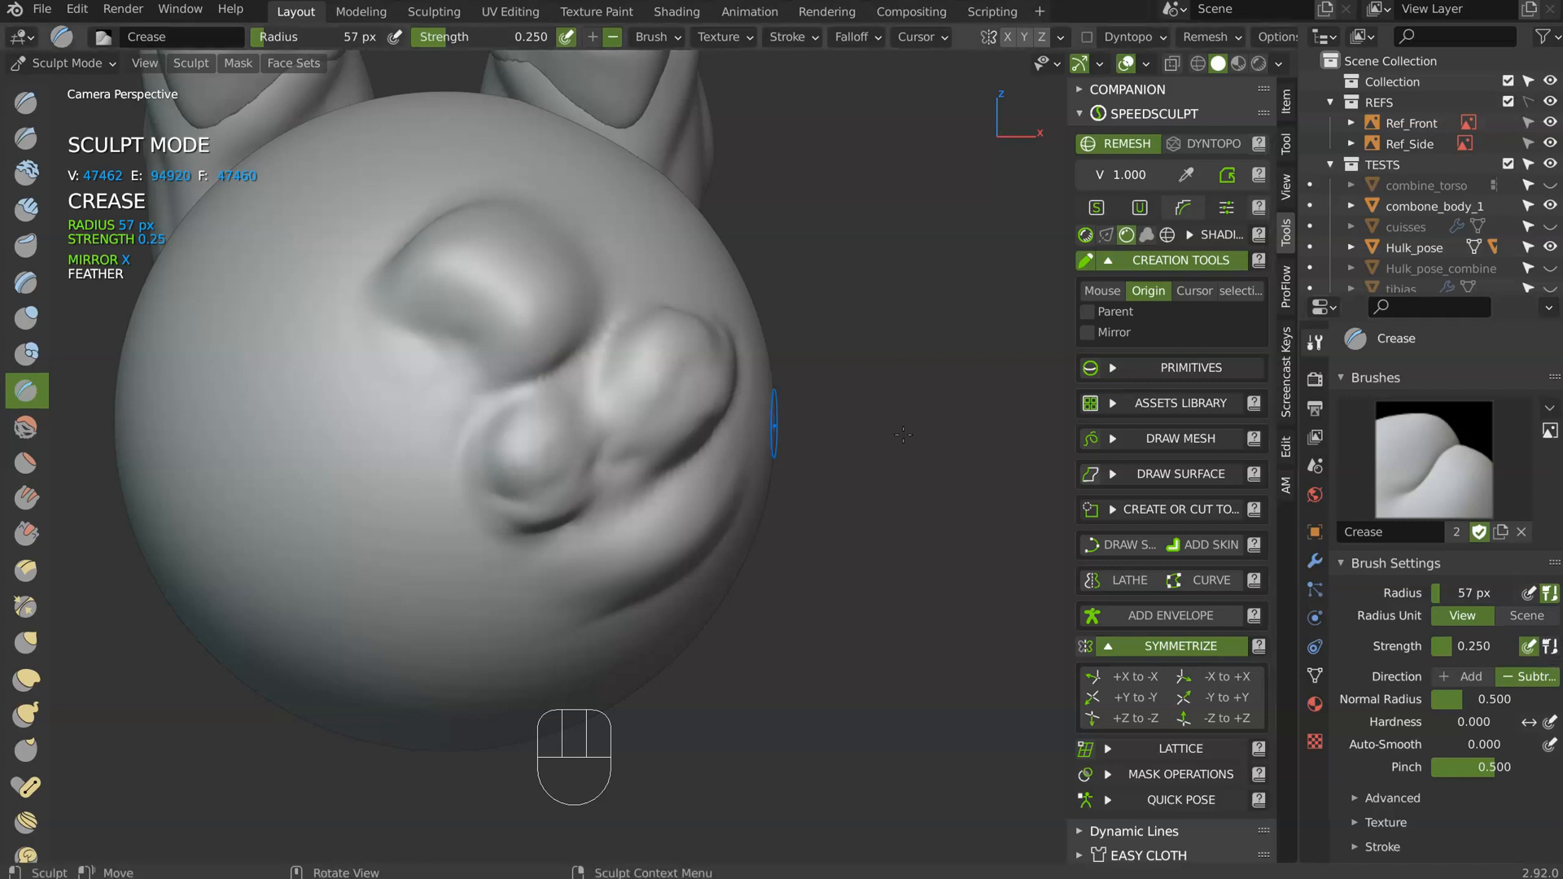
# - Switch to the Smooth brush and check its strength and size pressure settings
pyautogui.click(27, 428)
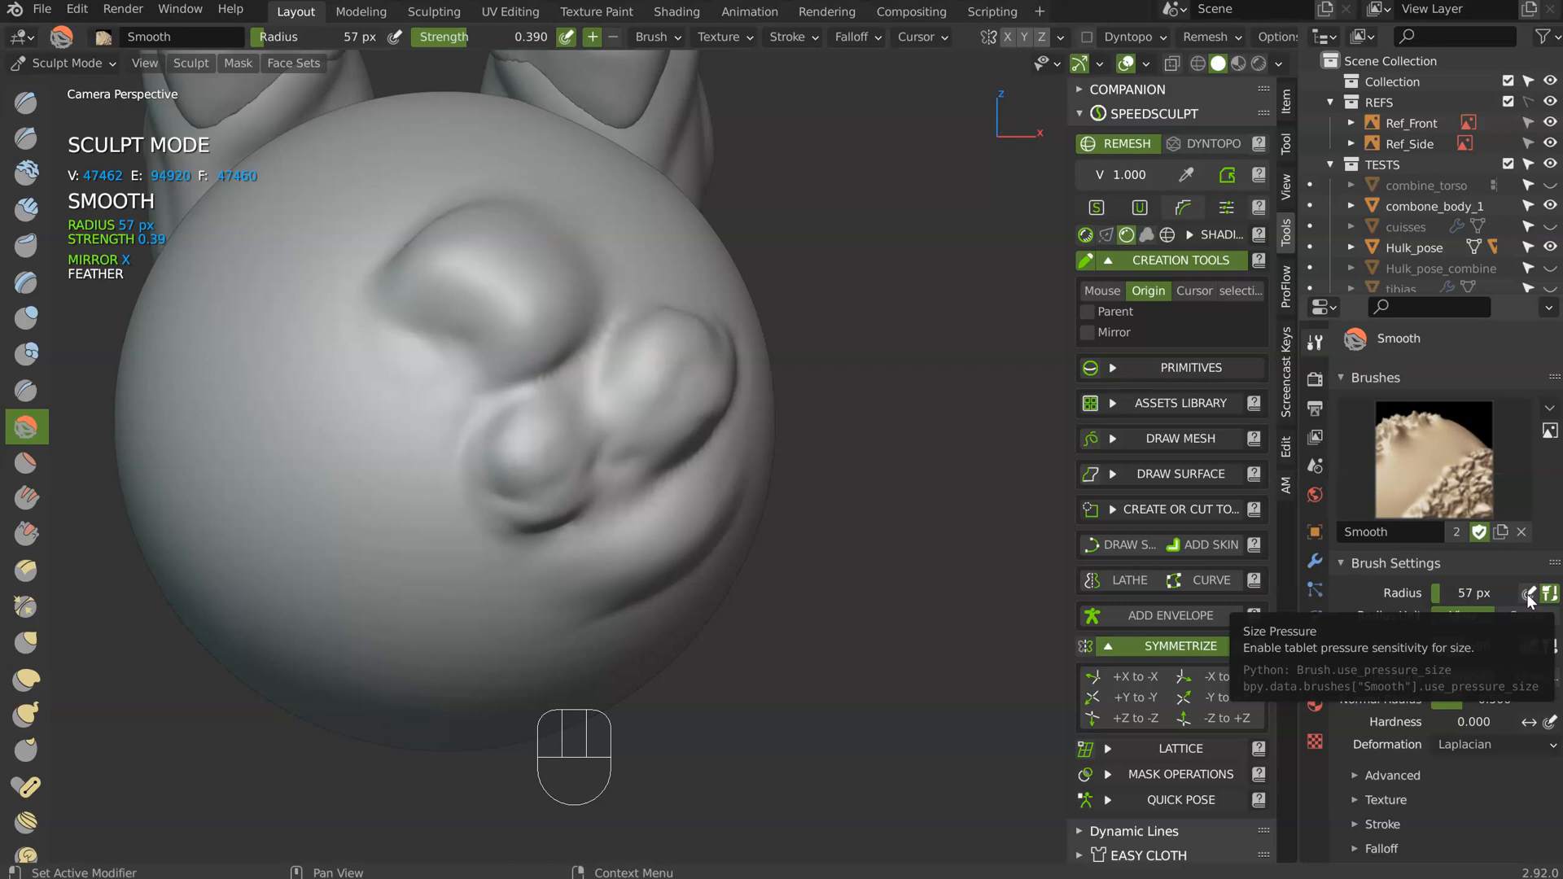
pyautogui.moveTo(708, 342); pyautogui.dragTo(616, 326, button='middle')
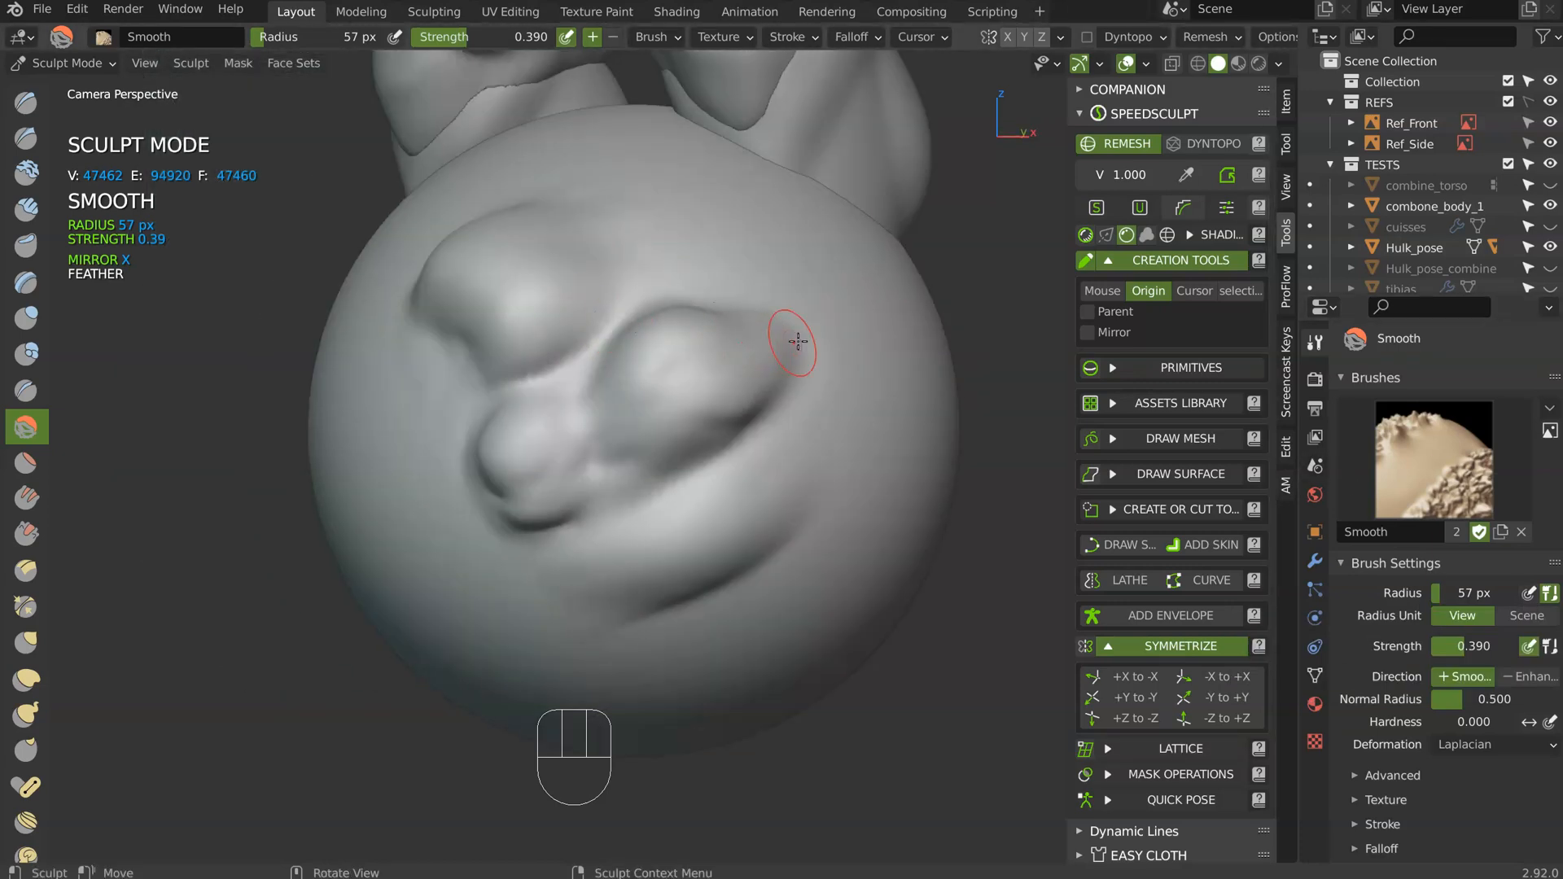
# - Return to Object Mode and delete the practice sphere beside the Hulk body
pyautogui.scroll(-3, 732, 446)
pyautogui.press('Tab')
pyautogui.moveTo(616, 509); pyautogui.dragTo(632, 527, button='middle')
pyautogui.press('x')
pyautogui.click(621, 532)
pyautogui.keyDown('shift'); pyautogui.moveTo(706, 380); pyautogui.dragTo(676, 608, button='middle'); pyautogui.keyUp('shift')
pyautogui.keyDown('ctrl'); pyautogui.moveTo(758, 406); pyautogui.dragTo(753, 465, button='middle'); pyautogui.keyUp('ctrl')
pyautogui.keyDown('shift'); pyautogui.moveTo(700, 436); pyautogui.dragTo(687, 512, button='middle'); pyautogui.keyUp('shift')
pyautogui.keyDown('shift'); pyautogui.moveTo(638, 456); pyautogui.dragTo(660, 513, button='middle'); pyautogui.keyUp('shift')
pyautogui.keyDown('ctrl'); pyautogui.moveTo(661, 513); pyautogui.dragTo(661, 519, button='middle'); pyautogui.keyUp('ctrl')
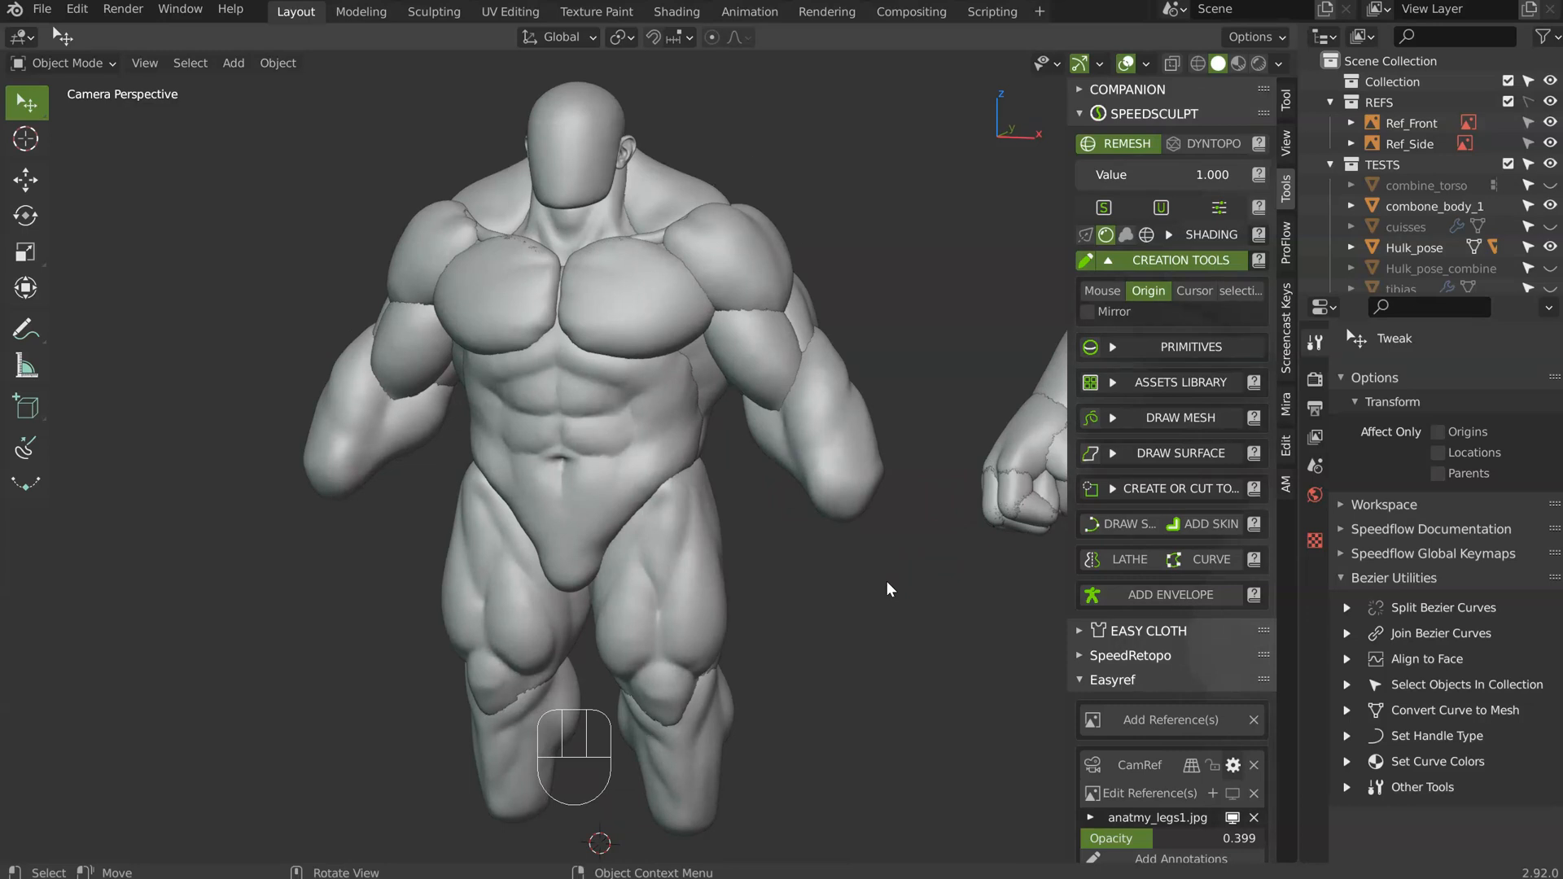
# - Hide the Hulk_pose reference model so that only the working body remains in the scene
pyautogui.moveTo(796, 402); pyautogui.dragTo(778, 401, button='middle')
pyautogui.moveTo(778, 401)
pyautogui.keyDown('shift'); pyautogui.mouseDown(button='middle')
pyautogui.moveTo(797, 412)
pyautogui.moveTo(755, 403)
pyautogui.mouseUp(button='middle'); pyautogui.keyUp('shift')
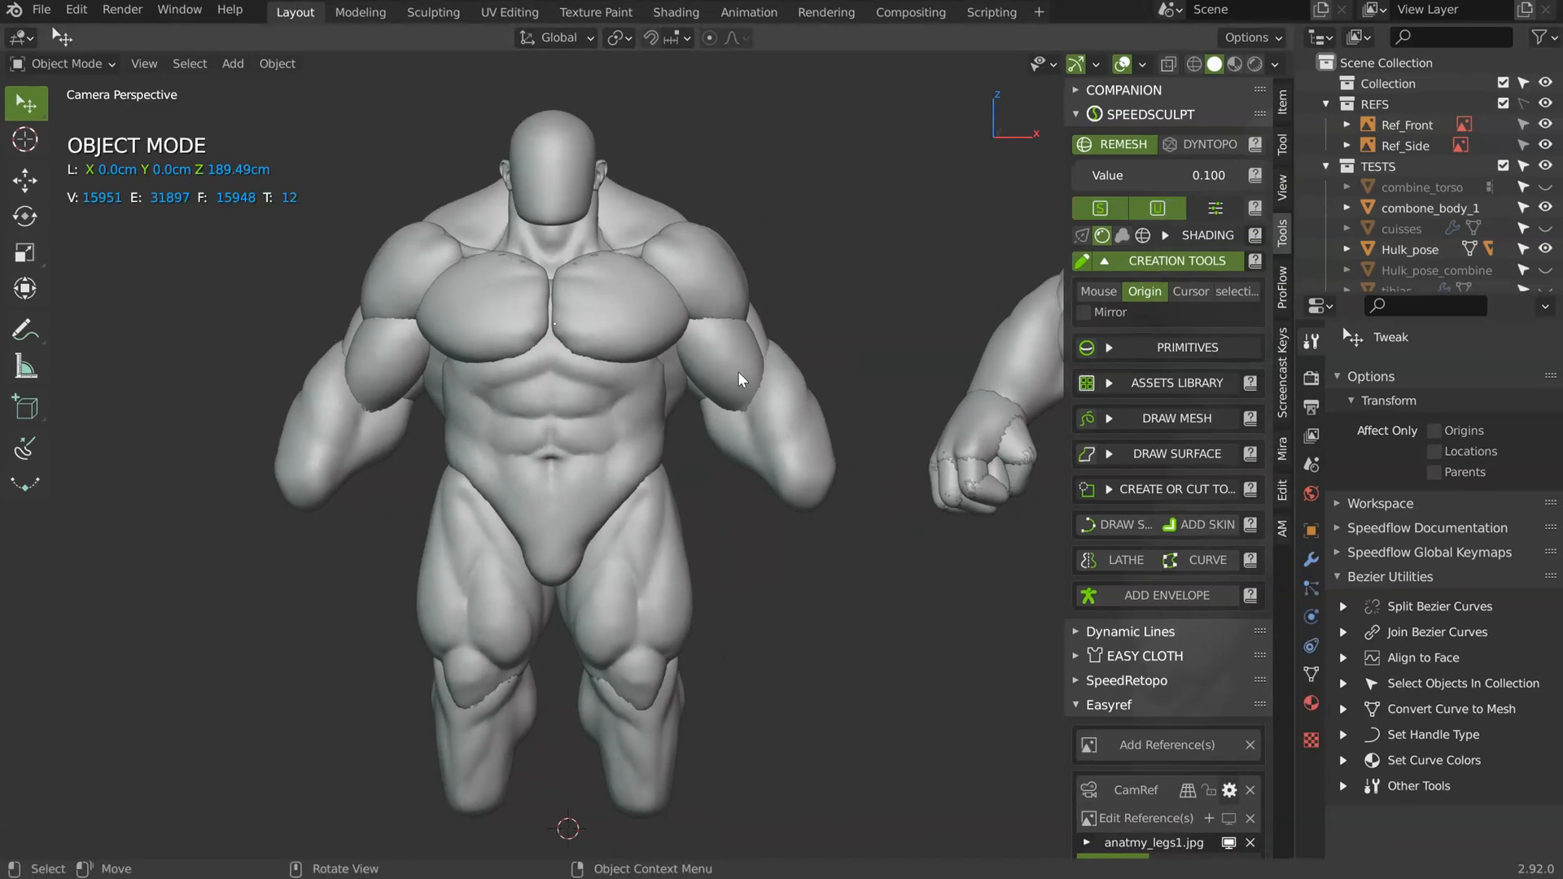
pyautogui.moveTo(743, 376); pyautogui.dragTo(714, 453, button='middle')
pyautogui.keyDown('shift'); pyautogui.moveTo(925, 380); pyautogui.dragTo(846, 371, button='middle'); pyautogui.keyUp('shift')
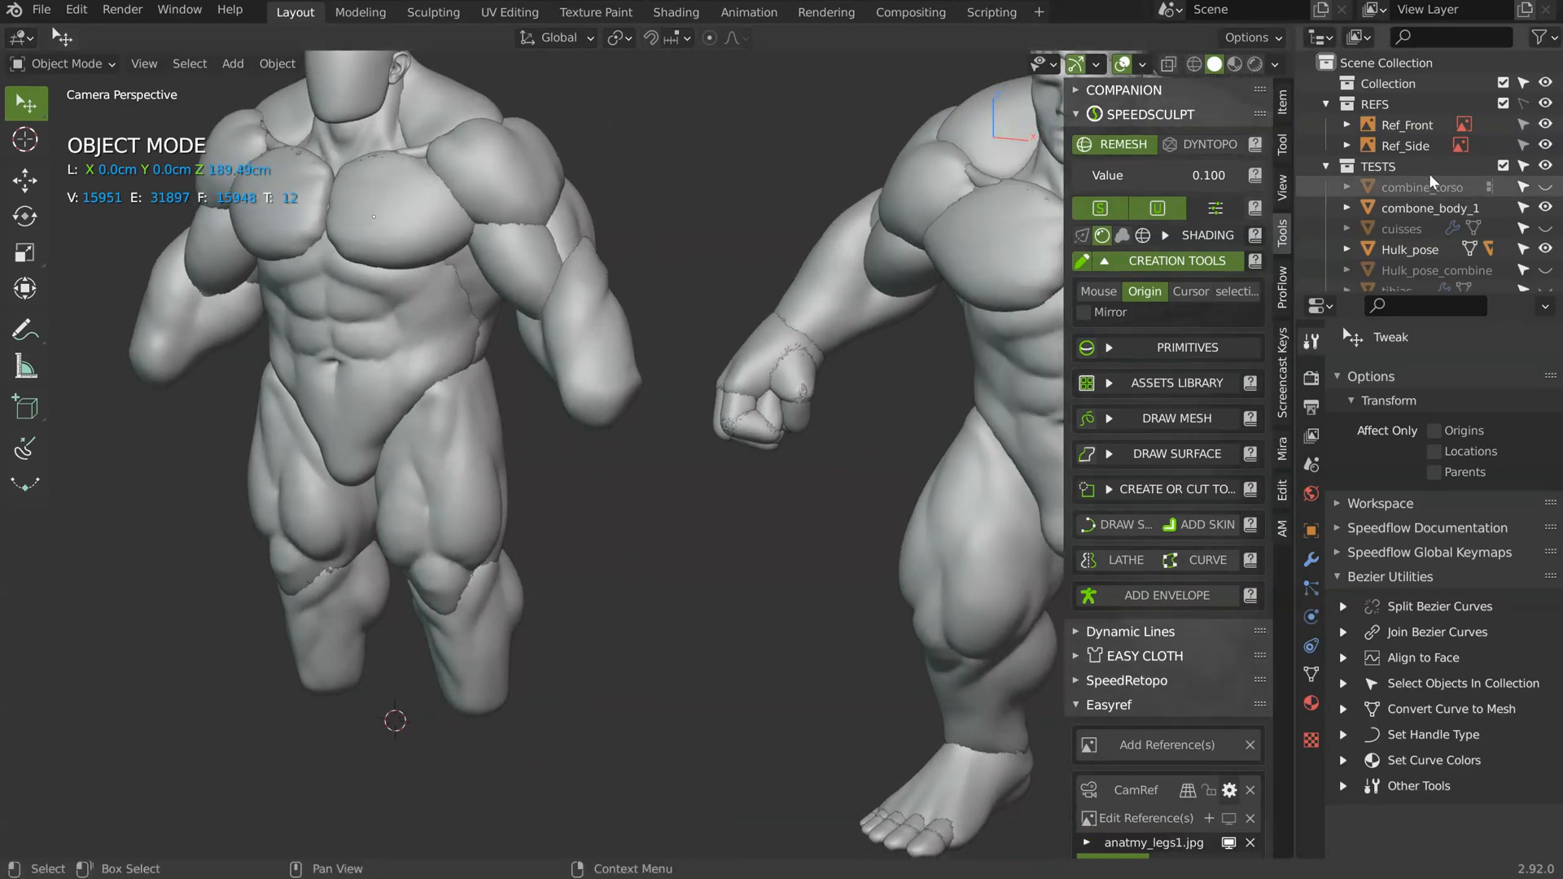
pyautogui.moveTo(1412, 220); pyautogui.dragTo(1409, 177, button='middle')
pyautogui.click(1543, 205)
# - Add a cube at the 3D cursor on the forearm's end, with creation set to Cursor and Cursor Rot enabled
pyautogui.keyDown('shift'); pyautogui.moveTo(496, 367); pyautogui.dragTo(621, 355, button='middle'); pyautogui.keyUp('shift')
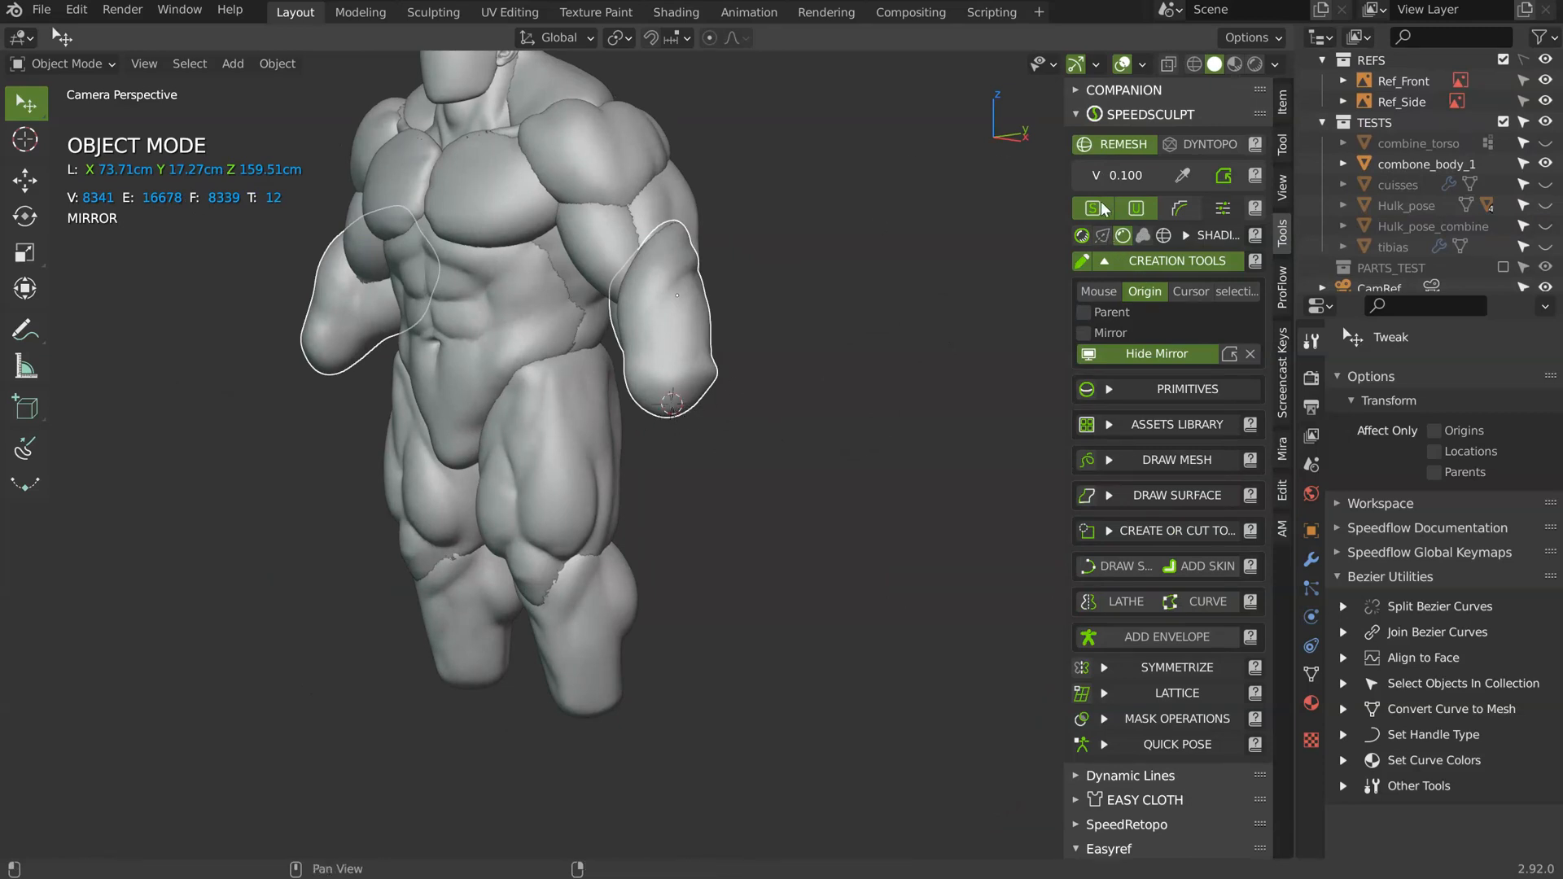
pyautogui.click(1193, 291)
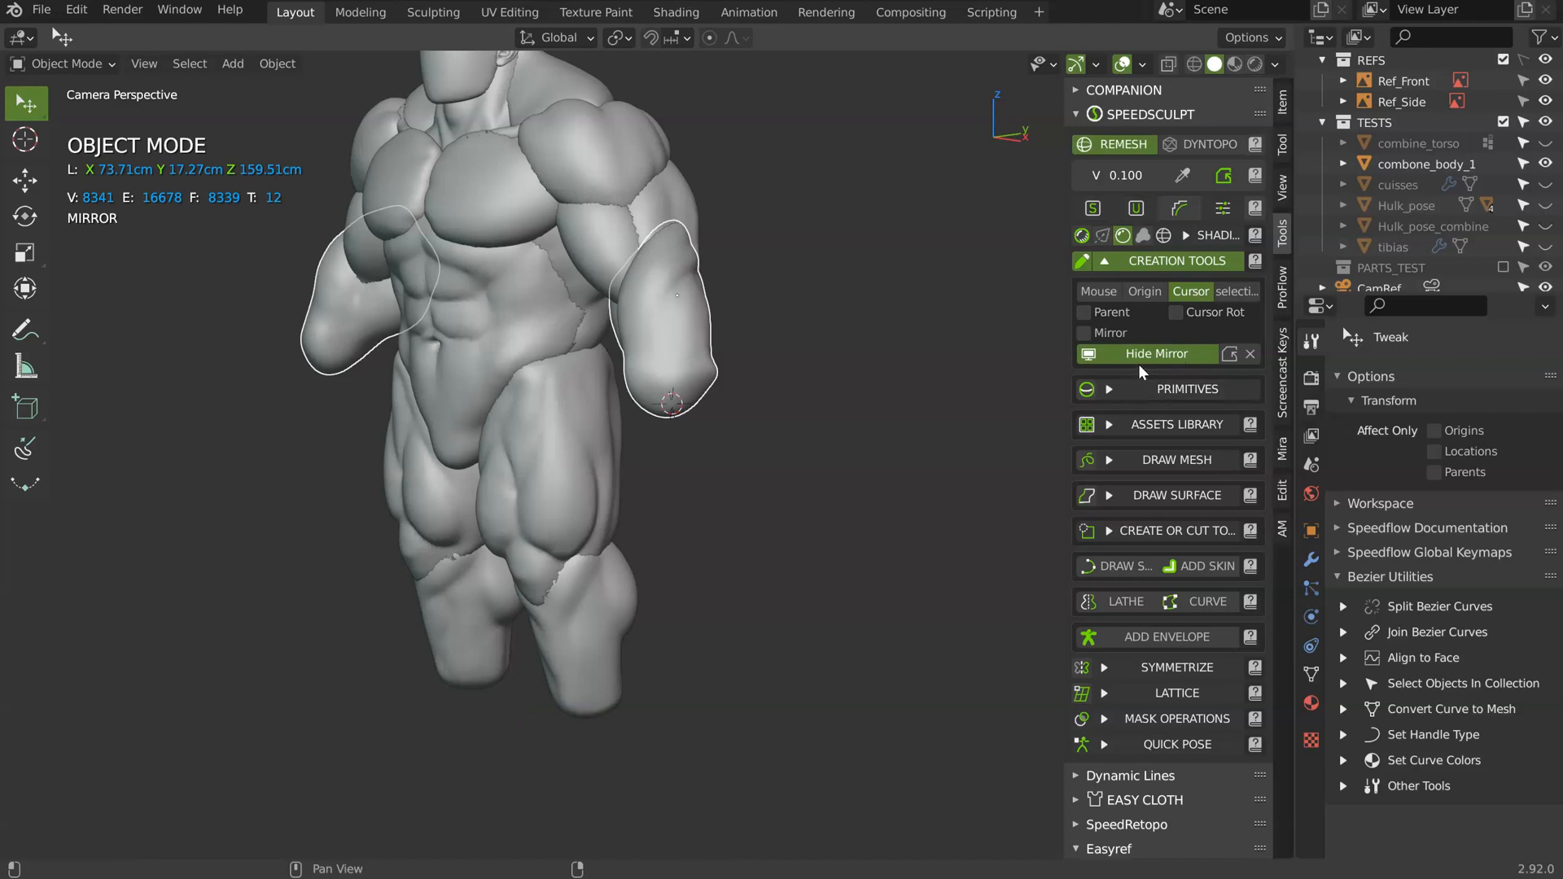
pyautogui.click(1178, 313)
pyautogui.click(1126, 390)
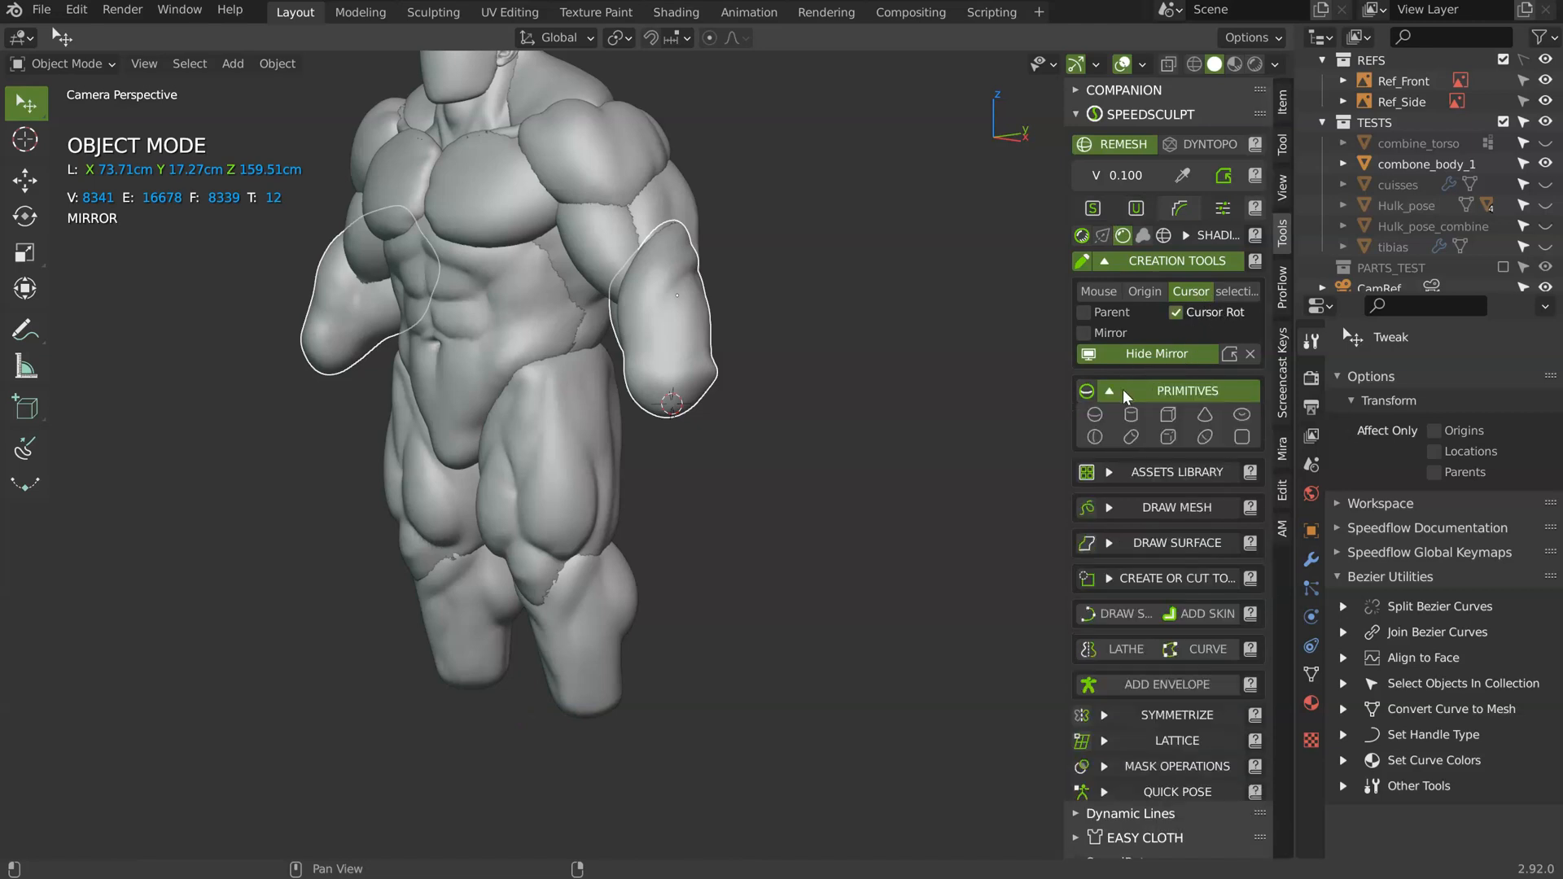
pyautogui.click(1168, 415)
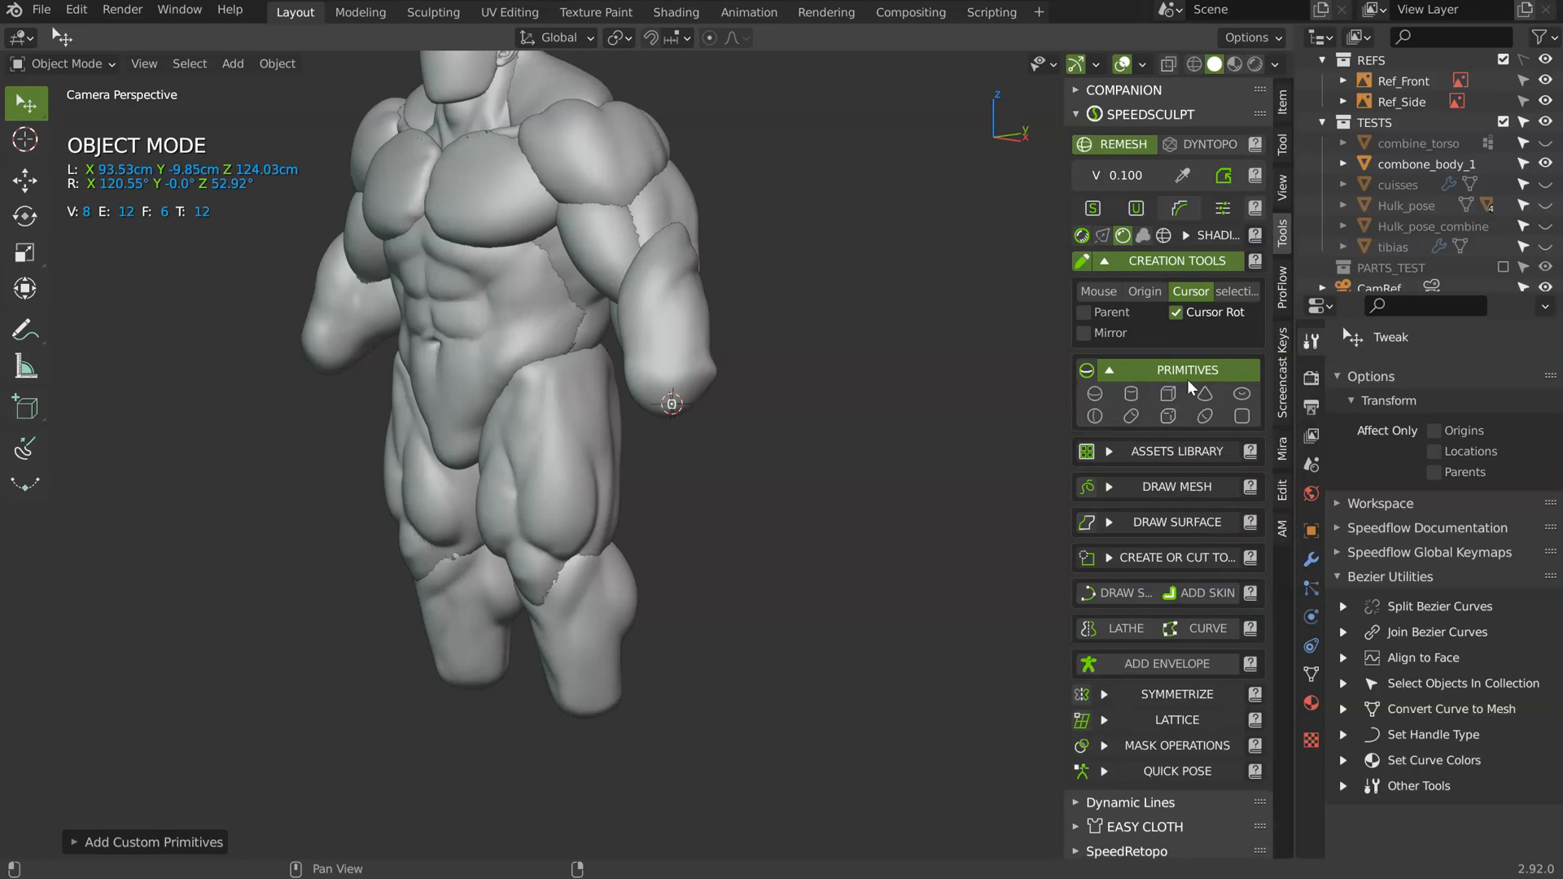
# - Scale the new cube uniformly to about 14.45 so it covers the forearm's end
pyautogui.scroll(2, 702, 376)
pyautogui.press('s')
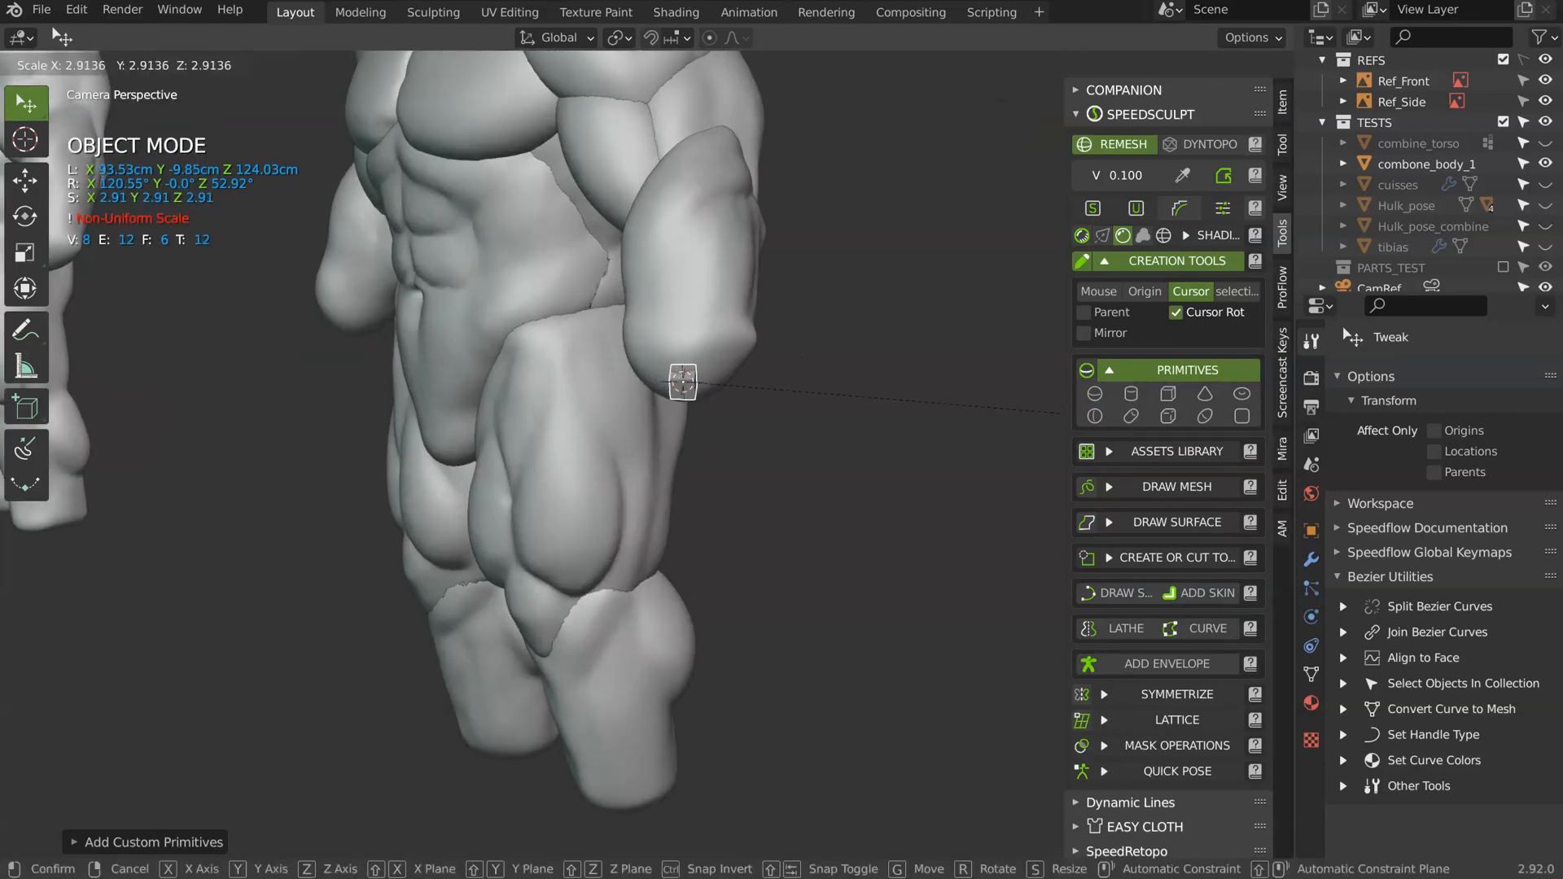
pyautogui.click(827, 401)
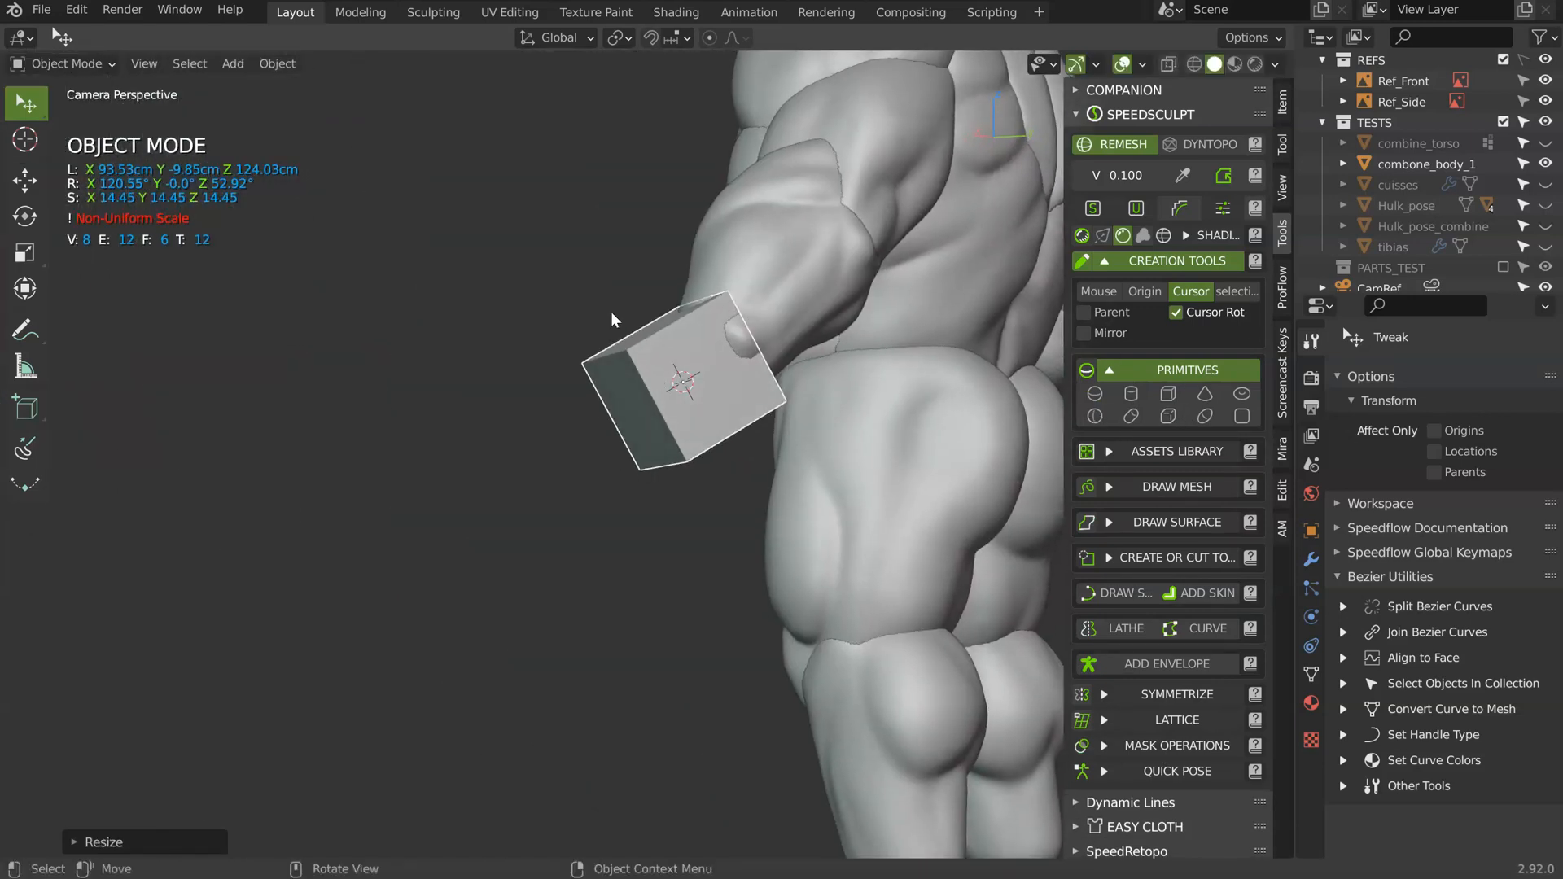
# - Set the transform orientation to Local and undo the cube's scaling along the global Z axis
pyautogui.press('s')
pyautogui.press('z')
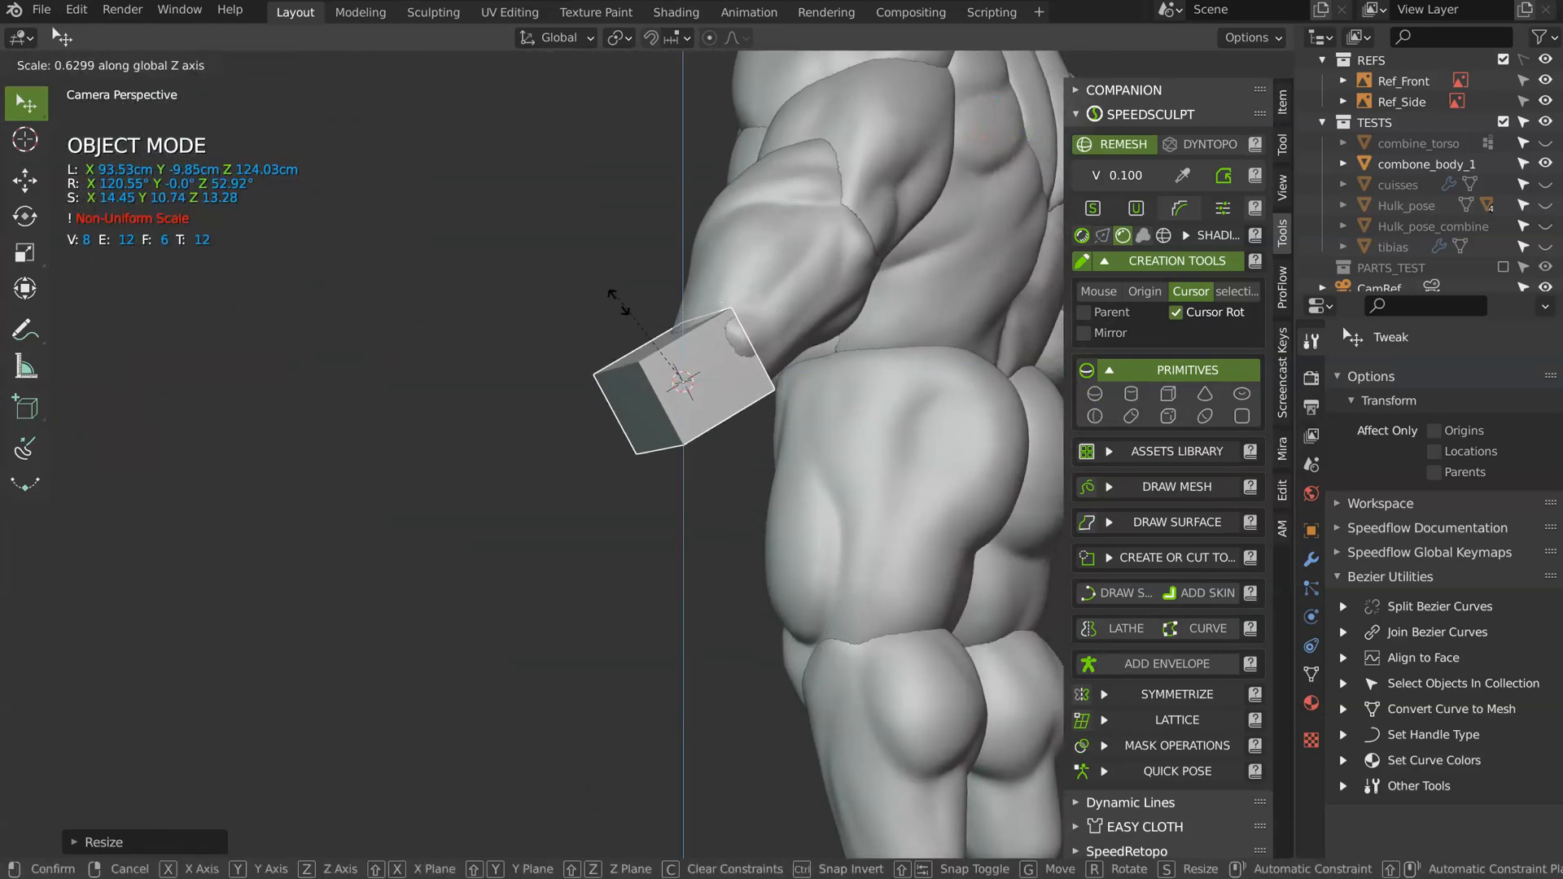
pyautogui.click(560, 36)
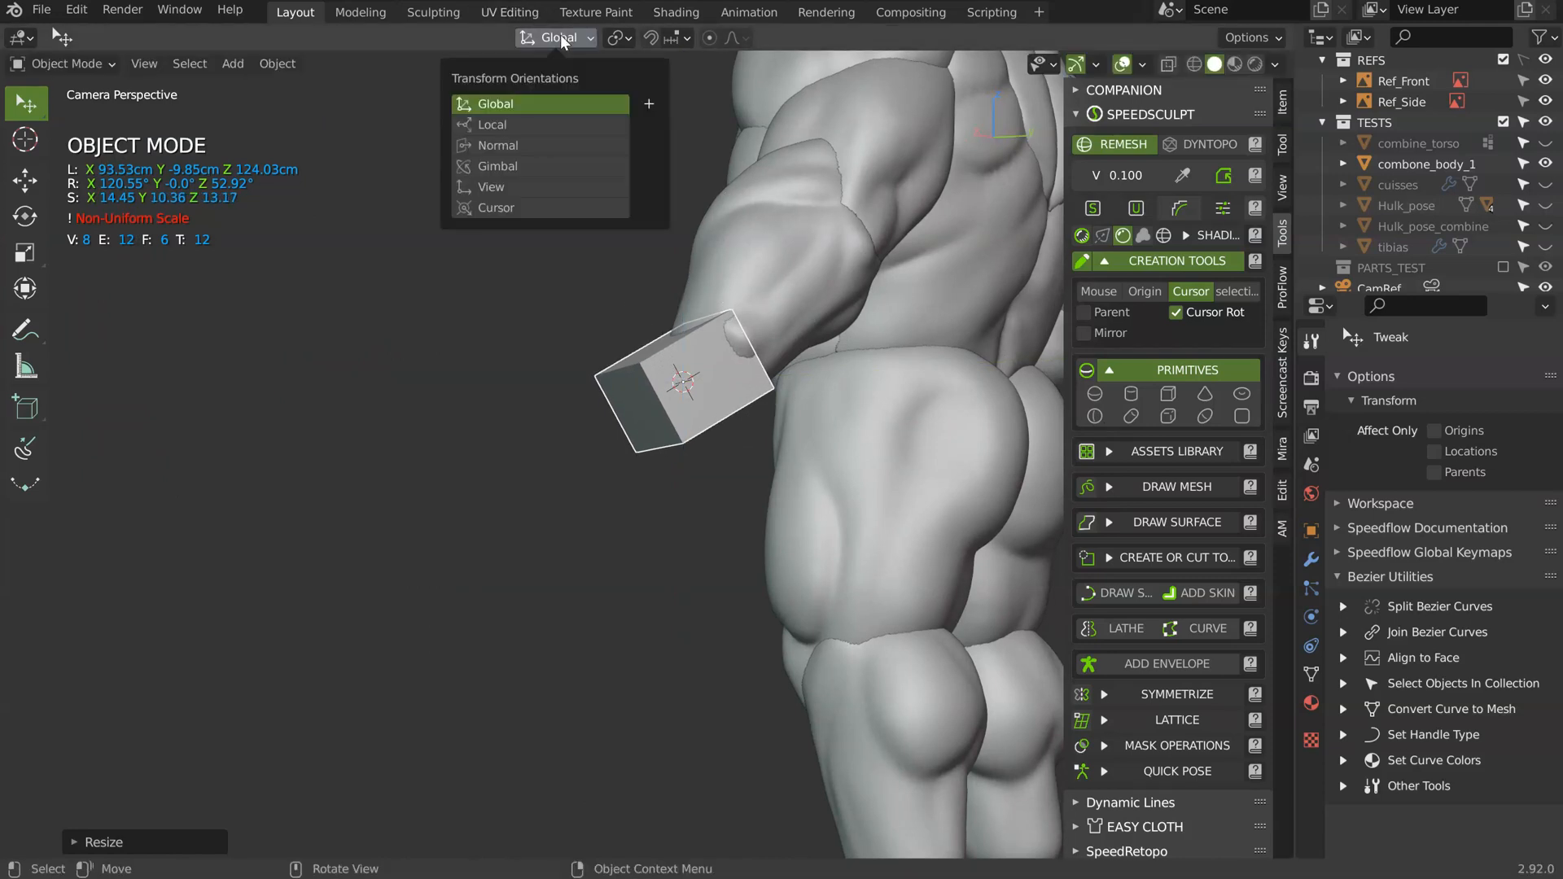
pyautogui.click(496, 126)
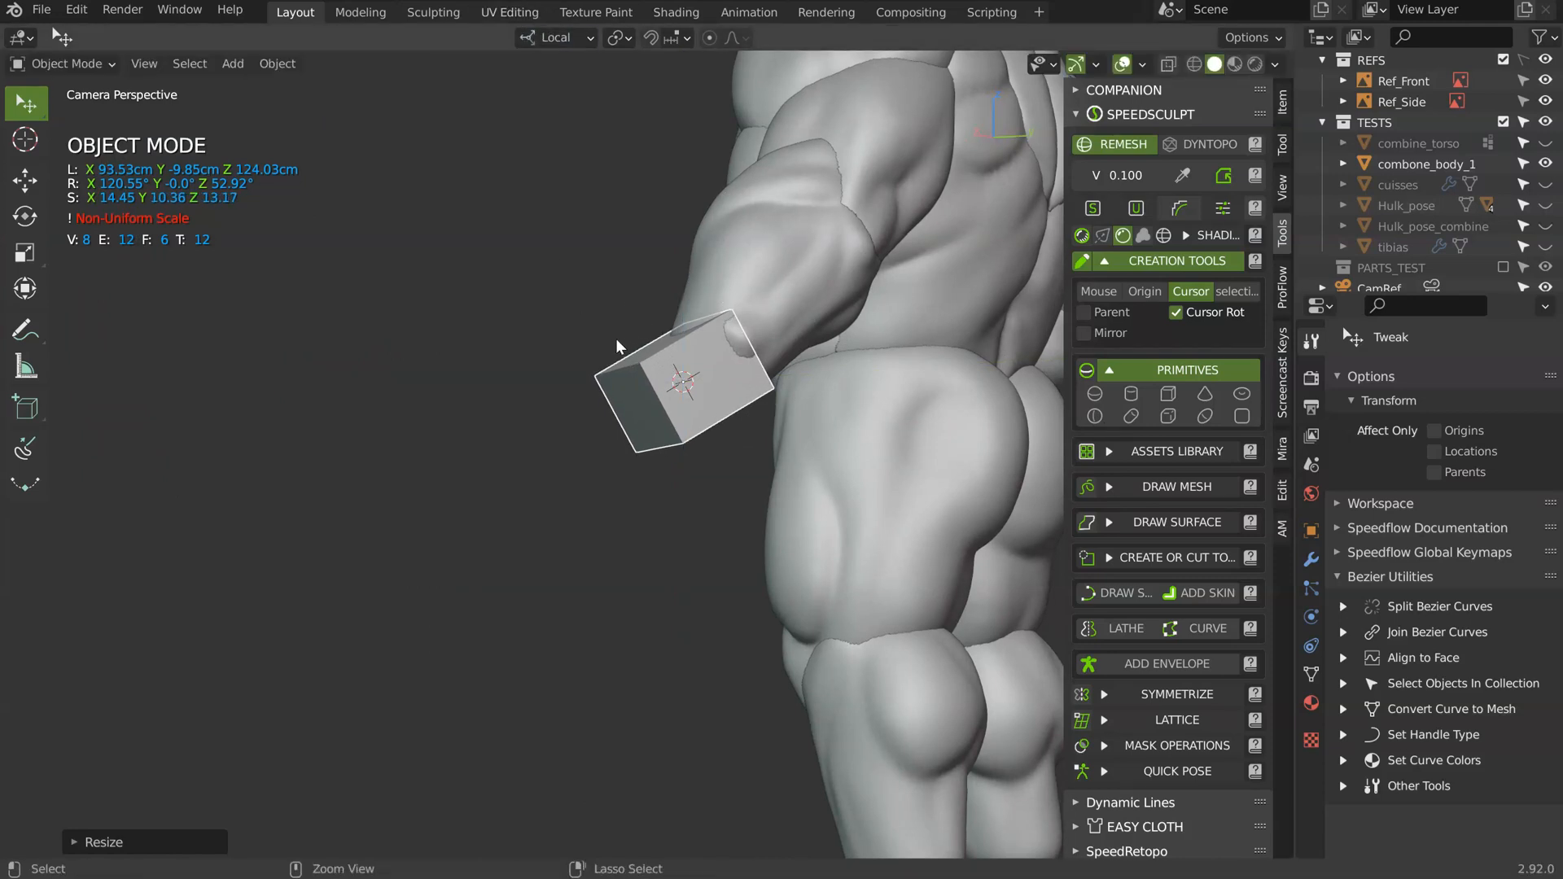
pyautogui.hotkey('ctrl', 'z')
# - Flatten the cube into a block with a scale of about X 14.45, Y 7.69 and Z 12.1
pyautogui.press('s')
pyautogui.press('z')
pyautogui.press('x')
pyautogui.press('z')
pyautogui.click(652, 290)
# - Rotate and move the flattened block so it lines up with the end of the forearm
pyautogui.moveTo(652, 290); pyautogui.dragTo(715, 389, button='middle')
pyautogui.press('r')
pyautogui.click(752, 271)
pyautogui.press('g')
pyautogui.click(721, 316)
# - Add a loop cut around the block's thickness in Edit Mode, push it outward along its normals, and return to Object Mode
pyautogui.press('Tab')
pyautogui.hotkey('ctrl', 'r')
pyautogui.click(726, 412)
pyautogui.rightClick(727, 413)
pyautogui.hotkey('alt', 's')
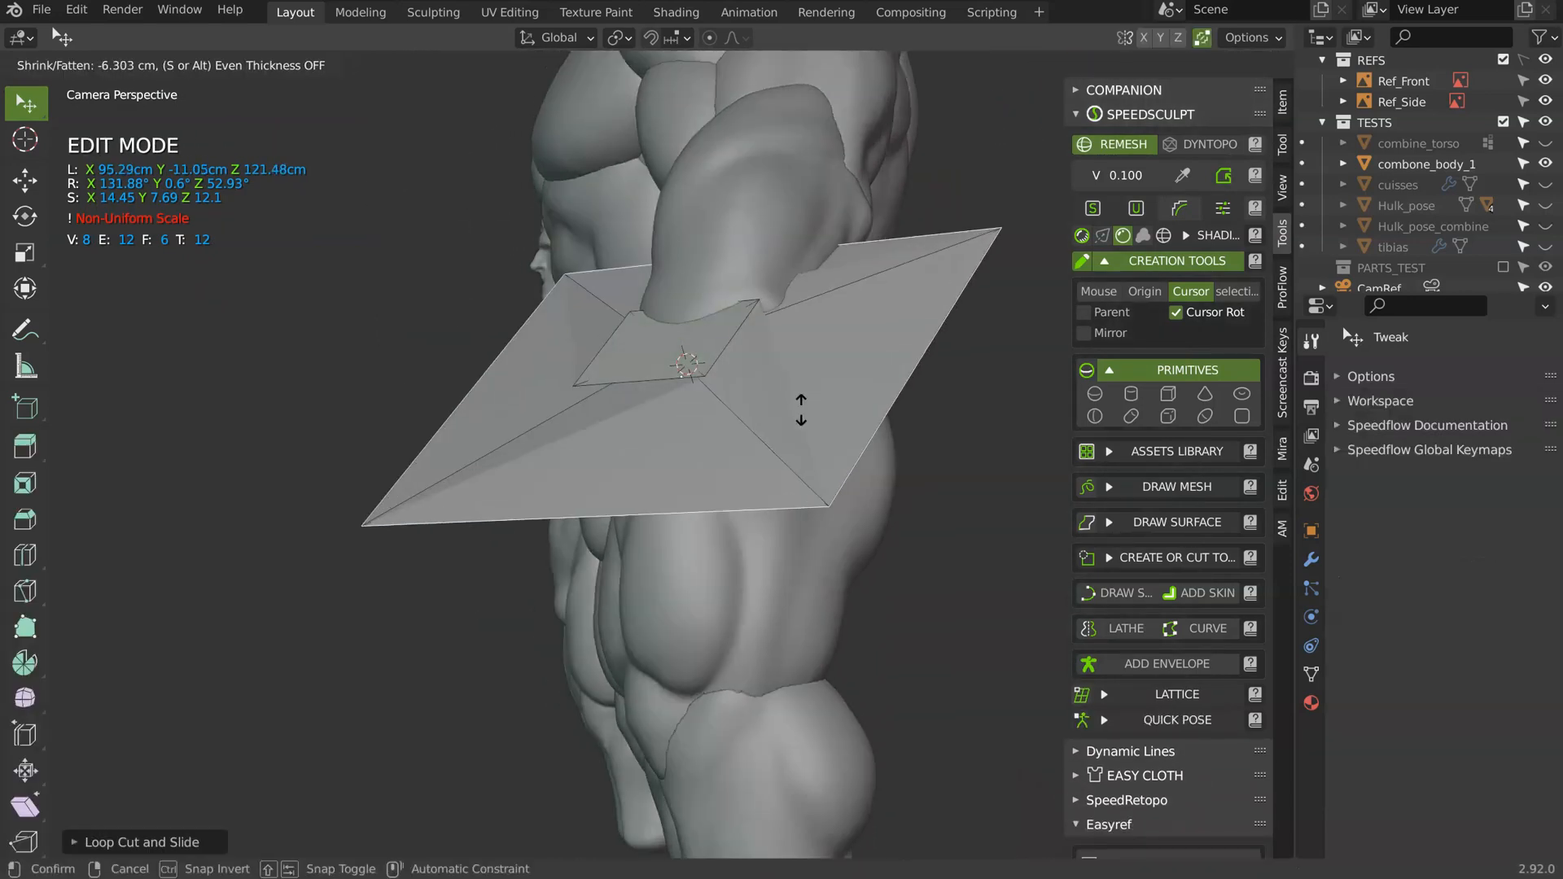
pyautogui.click(829, 360)
pyautogui.hotkey('alt', 'z')
pyautogui.moveTo(620, 363); pyautogui.dragTo(907, 140, button='middle')
pyautogui.hotkey('alt', 'z')
pyautogui.press('Tab')
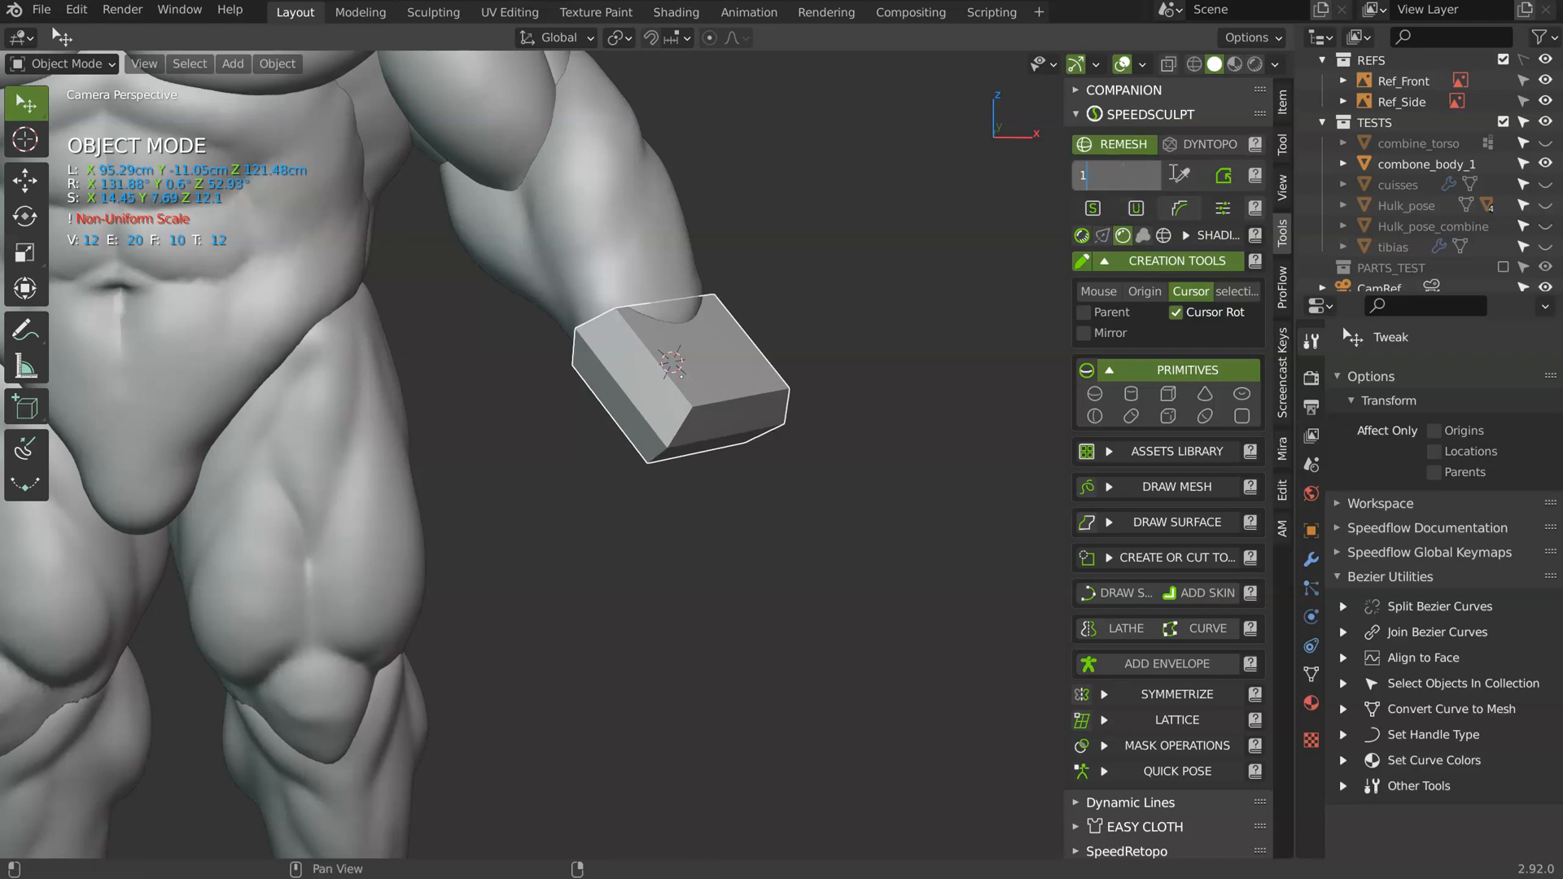
# - Remesh the block with a value of 1.000 and switch it to Sculpt Mode
pyautogui.click(1224, 177)
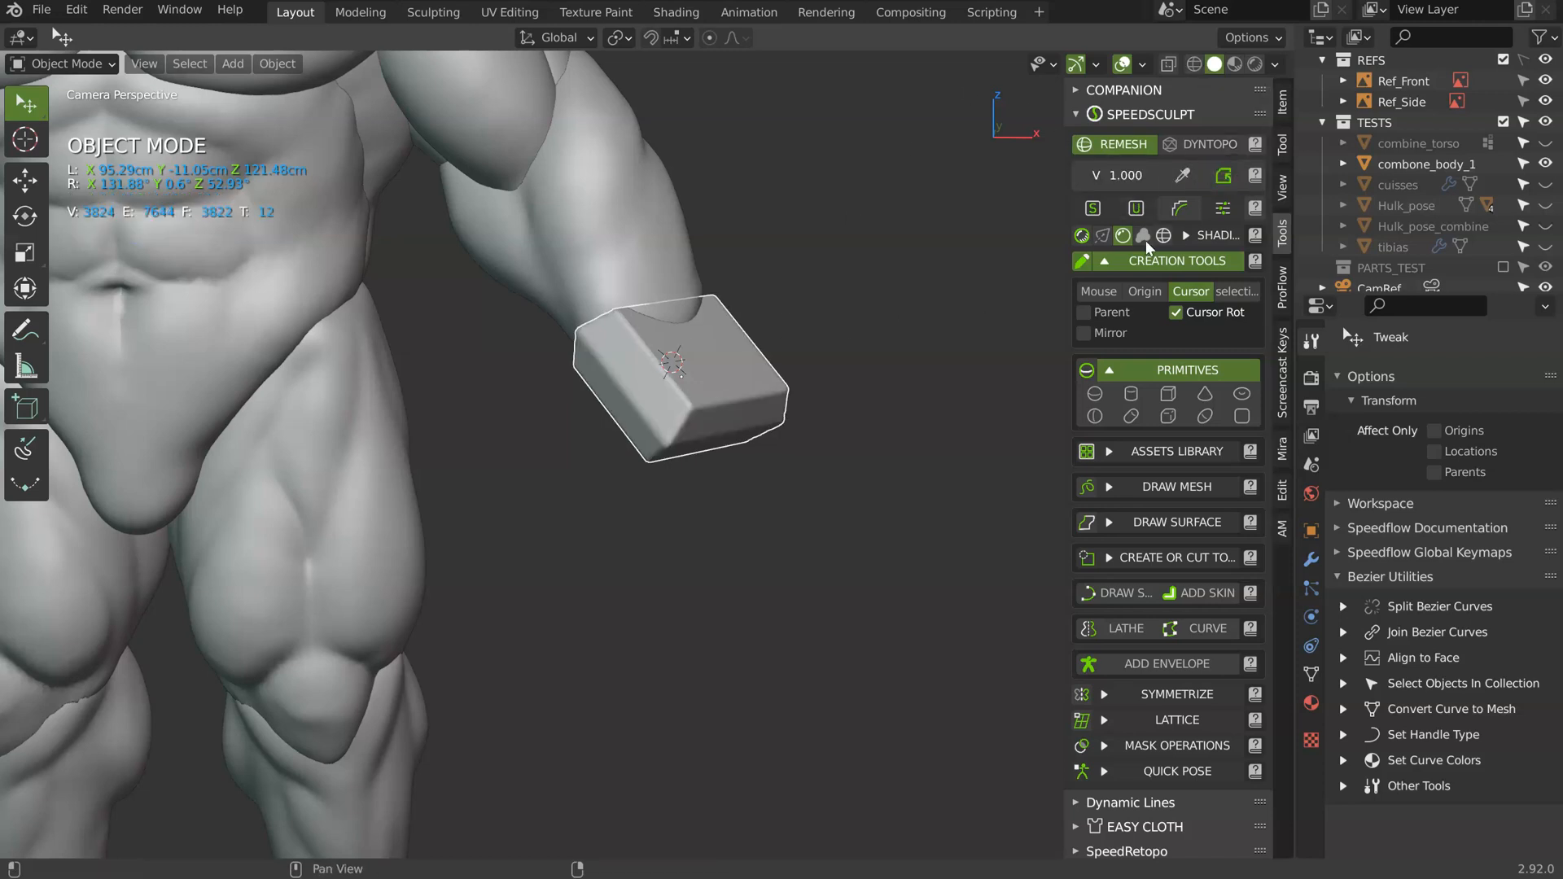
pyautogui.click(1178, 212)
pyautogui.moveTo(959, 269); pyautogui.dragTo(640, 415, button='middle')
pyautogui.hotkey('ctrl', 'Tab')
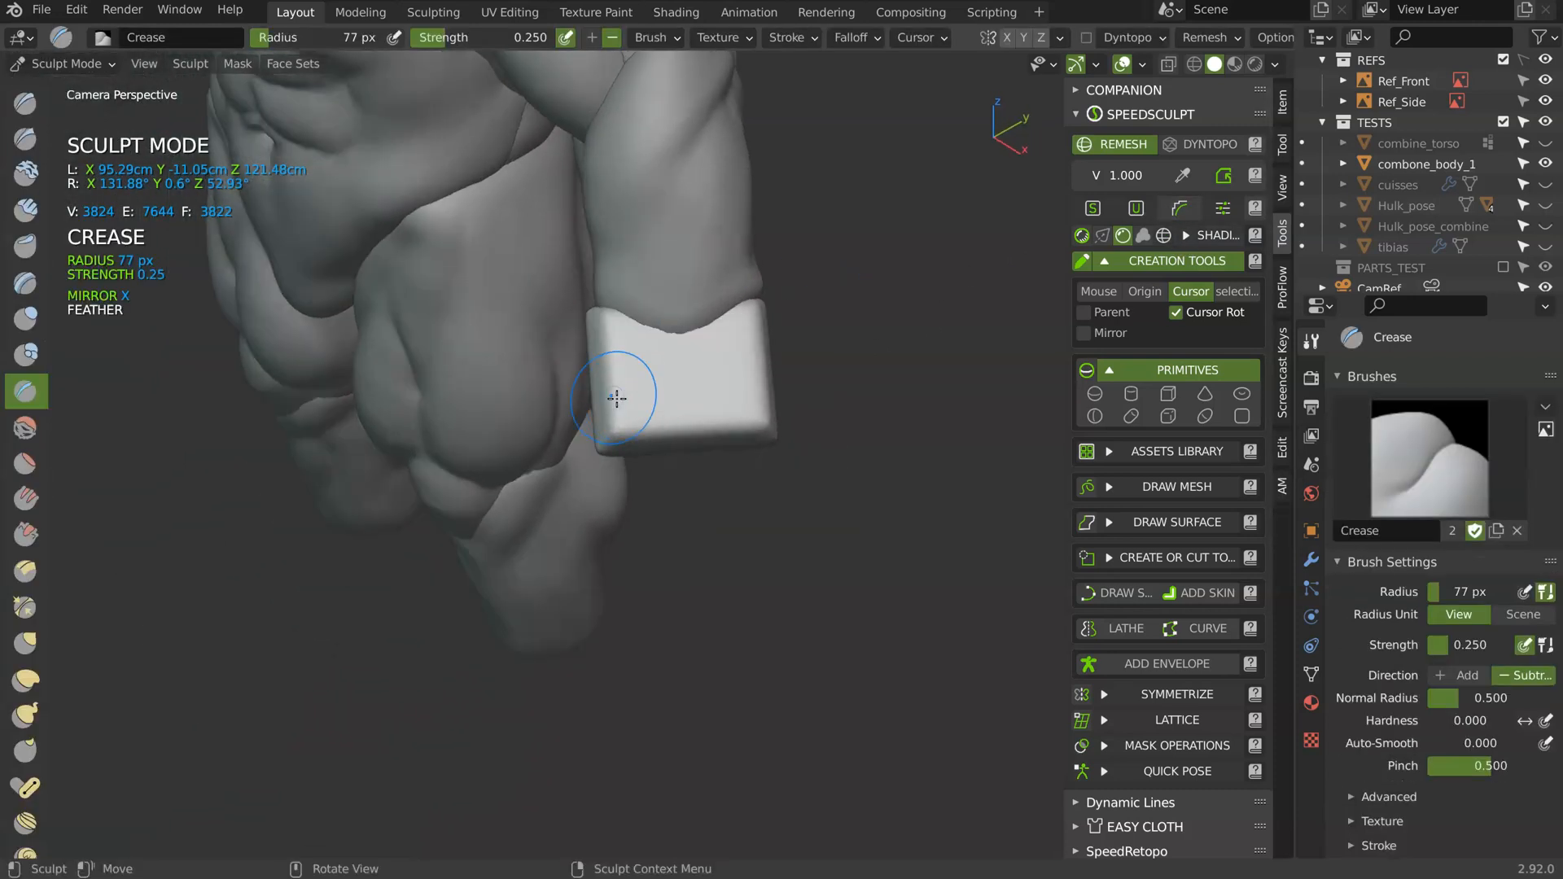
# - Set the Grab brush radius to 153 px and start reshaping the block into the base of a hand
pyautogui.press('g')
pyautogui.press('f')
pyautogui.click(707, 357)
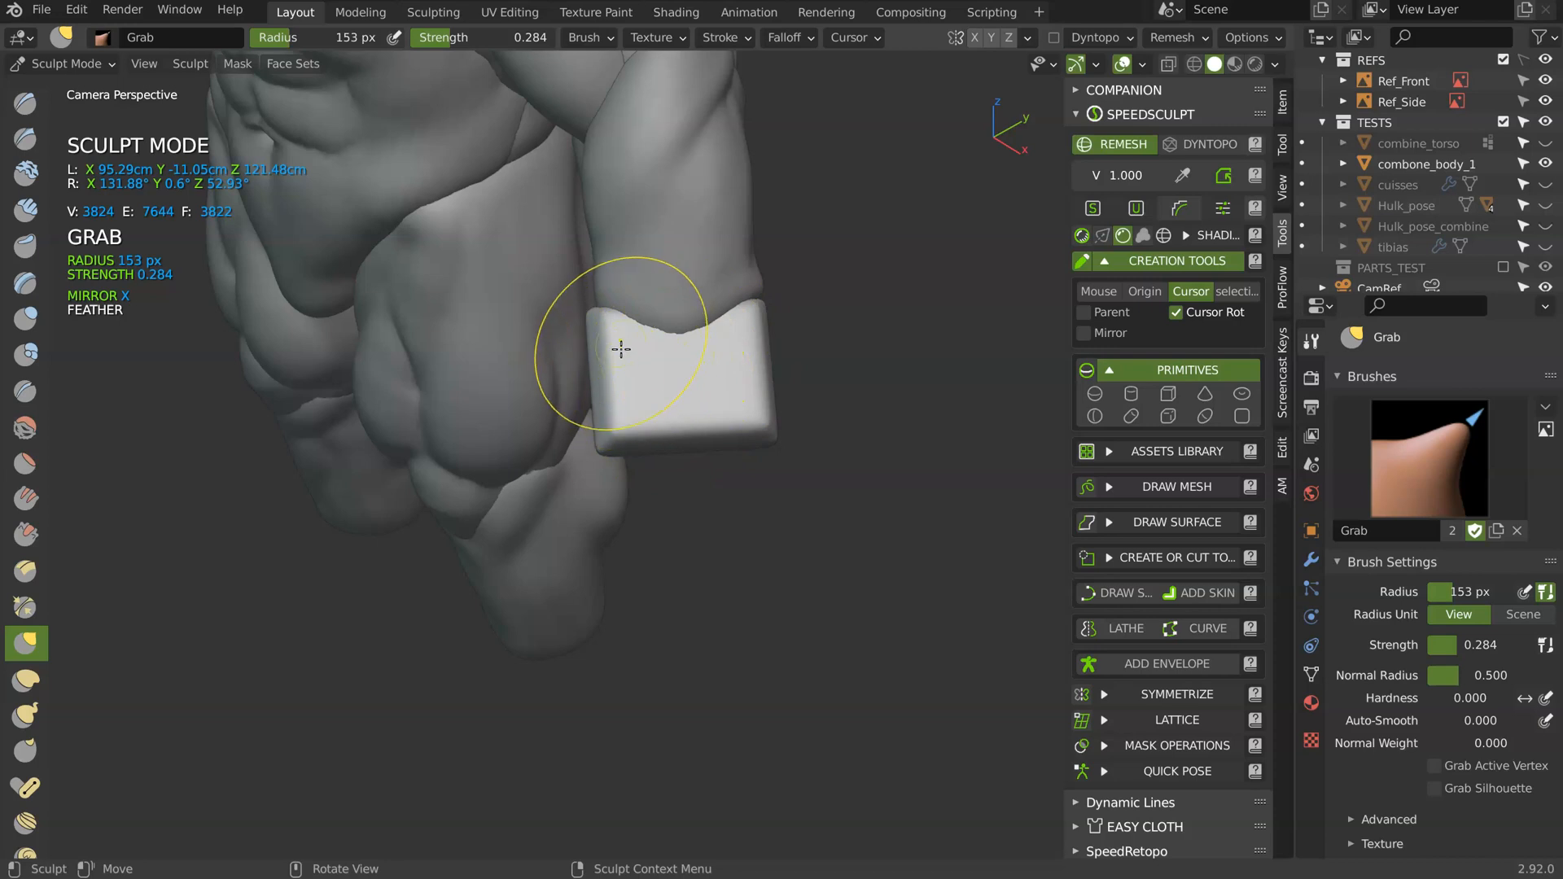
pyautogui.moveTo(621, 348); pyautogui.dragTo(599, 332, button='middle')
pyautogui.moveTo(610, 349); pyautogui.dragTo(677, 449)
pyautogui.moveTo(766, 440); pyautogui.dragTo(639, 303, button='middle')
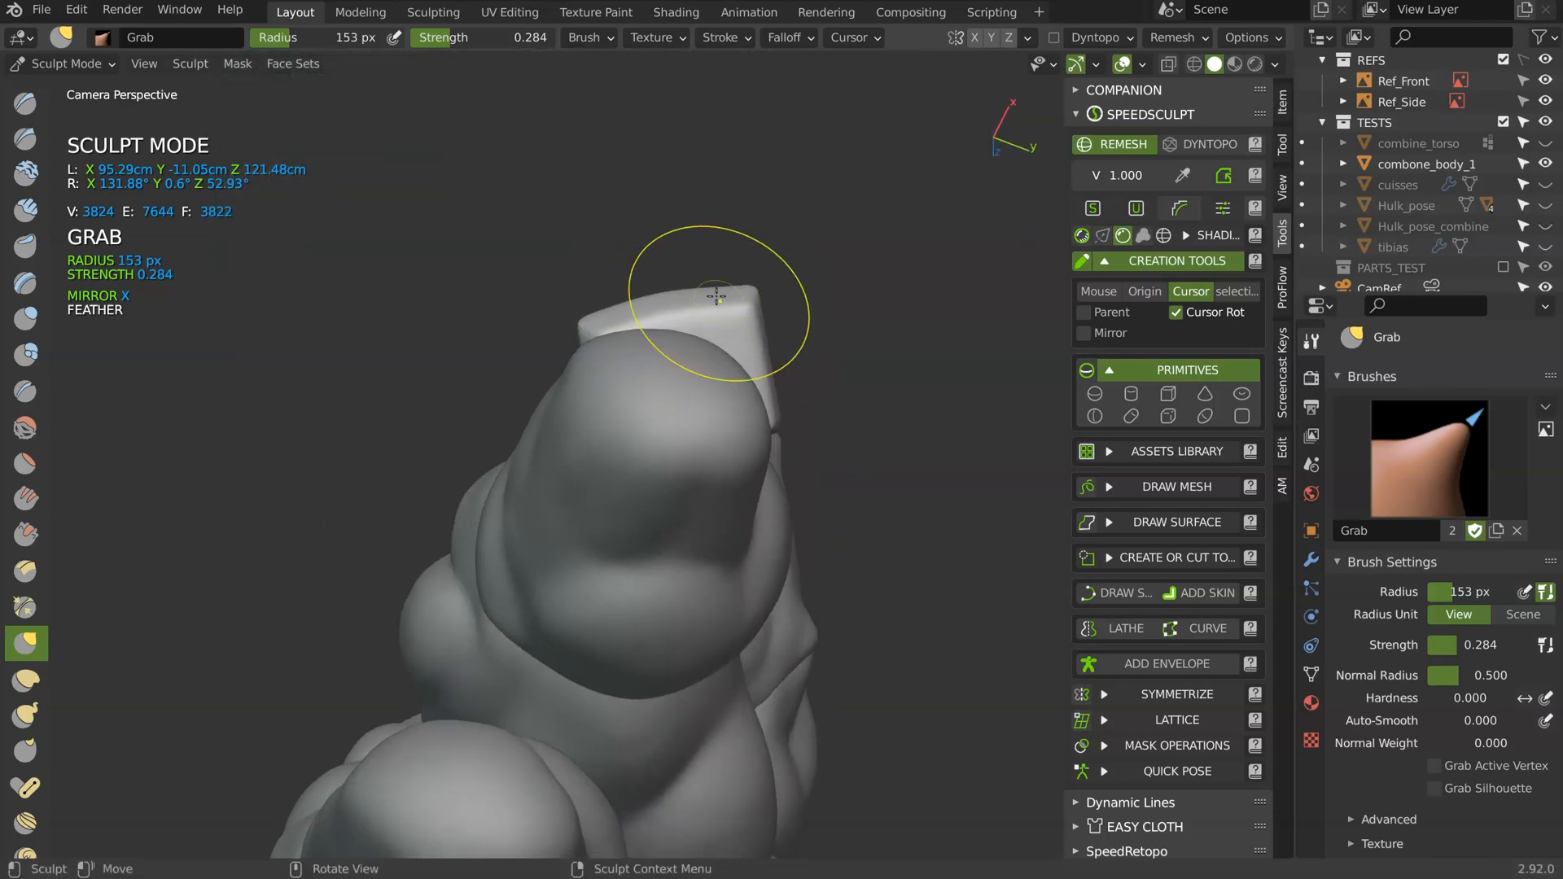
# - Smooth the block's corners and edges from several sides to round off the hand shape
pyautogui.keyDown('shift'); pyautogui.moveTo(606, 327); pyautogui.dragTo(601, 338); pyautogui.keyUp('shift')
pyautogui.moveTo(601, 338)
pyautogui.mouseDown(button='middle')
pyautogui.moveTo(750, 359)
pyautogui.moveTo(722, 230)
pyautogui.mouseUp(button='middle')
pyautogui.moveTo(722, 230)
pyautogui.keyDown('shift'); pyautogui.mouseDown()
pyautogui.moveTo(804, 189)
pyautogui.moveTo(741, 236)
pyautogui.mouseUp(); pyautogui.keyUp('shift')
pyautogui.moveTo(741, 236); pyautogui.dragTo(795, 157, button='middle')
pyautogui.moveTo(702, 204)
pyautogui.mouseDown(button='middle')
pyautogui.moveTo(760, 209)
pyautogui.moveTo(732, 140)
pyautogui.moveTo(733, 195)
pyautogui.moveTo(805, 274)
pyautogui.moveTo(744, 375)
pyautogui.moveTo(698, 307)
pyautogui.moveTo(620, 278)
pyautogui.moveTo(618, 331)
pyautogui.mouseUp(button='middle')
pyautogui.scroll(1, 620, 272)
pyautogui.moveTo(618, 332)
pyautogui.keyDown('shift'); pyautogui.mouseDown()
pyautogui.moveTo(623, 224)
pyautogui.moveTo(611, 251)
pyautogui.mouseUp(); pyautogui.keyUp('shift')
# - Narrow the wrist end and widen the far end of the hand with Grab, smoothing the edges between strokes
pyautogui.press('g')
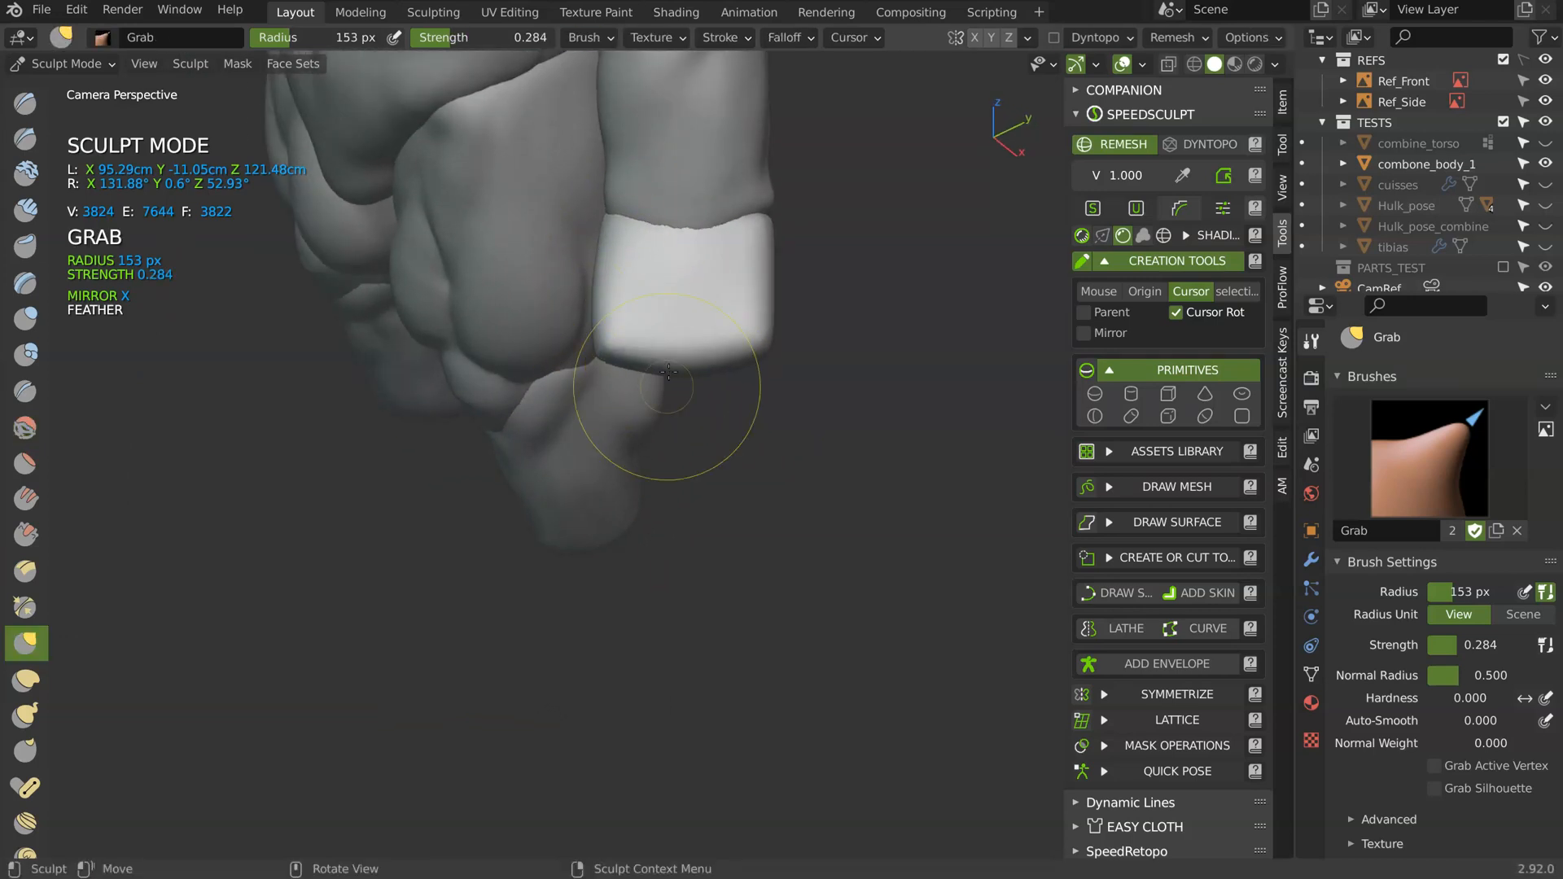
pyautogui.moveTo(634, 363)
pyautogui.mouseDown(button='middle')
pyautogui.moveTo(732, 307)
pyautogui.moveTo(704, 315)
pyautogui.moveTo(673, 265)
pyautogui.moveTo(629, 287)
pyautogui.moveTo(637, 420)
pyautogui.moveTo(597, 392)
pyautogui.moveTo(615, 363)
pyautogui.moveTo(675, 374)
pyautogui.moveTo(643, 361)
pyautogui.moveTo(630, 383)
pyautogui.moveTo(640, 327)
pyautogui.mouseUp(button='middle')
pyautogui.moveTo(607, 407)
pyautogui.mouseDown(button='middle')
pyautogui.moveTo(632, 338)
pyautogui.moveTo(665, 334)
pyautogui.moveTo(730, 265)
pyautogui.mouseUp(button='middle')
pyautogui.hotkey('shift', 's')
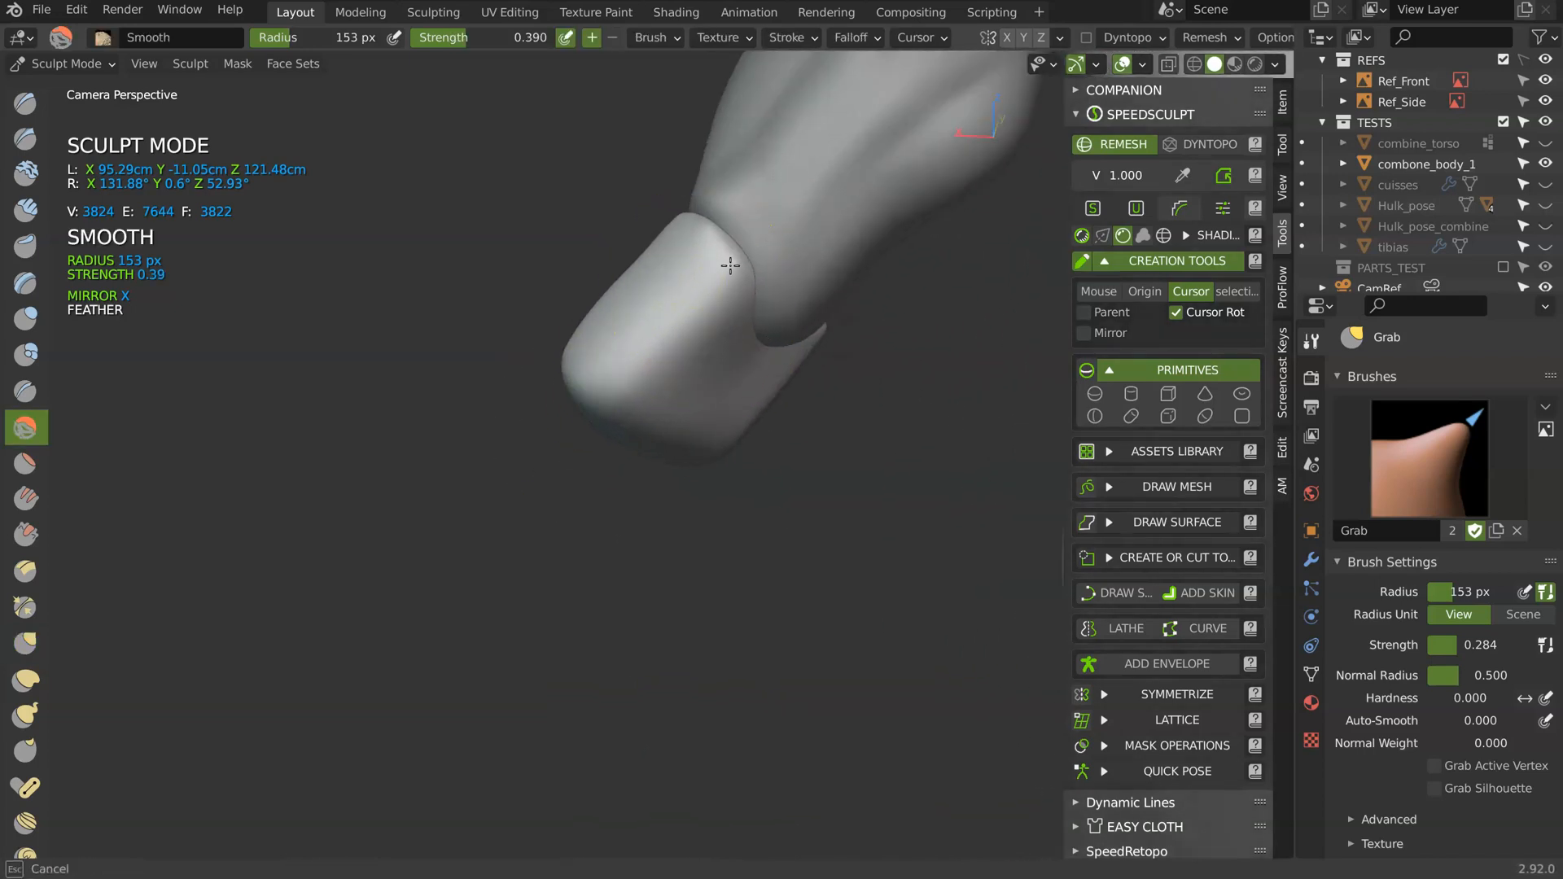
pyautogui.press('g')
pyautogui.moveTo(750, 209)
pyautogui.mouseDown(button='middle')
pyautogui.moveTo(600, 283)
pyautogui.moveTo(727, 301)
pyautogui.moveTo(809, 397)
pyautogui.mouseUp(button='middle')
pyautogui.moveTo(730, 271); pyautogui.dragTo(680, 307, button='middle')
pyautogui.press('s')
pyautogui.press('g')
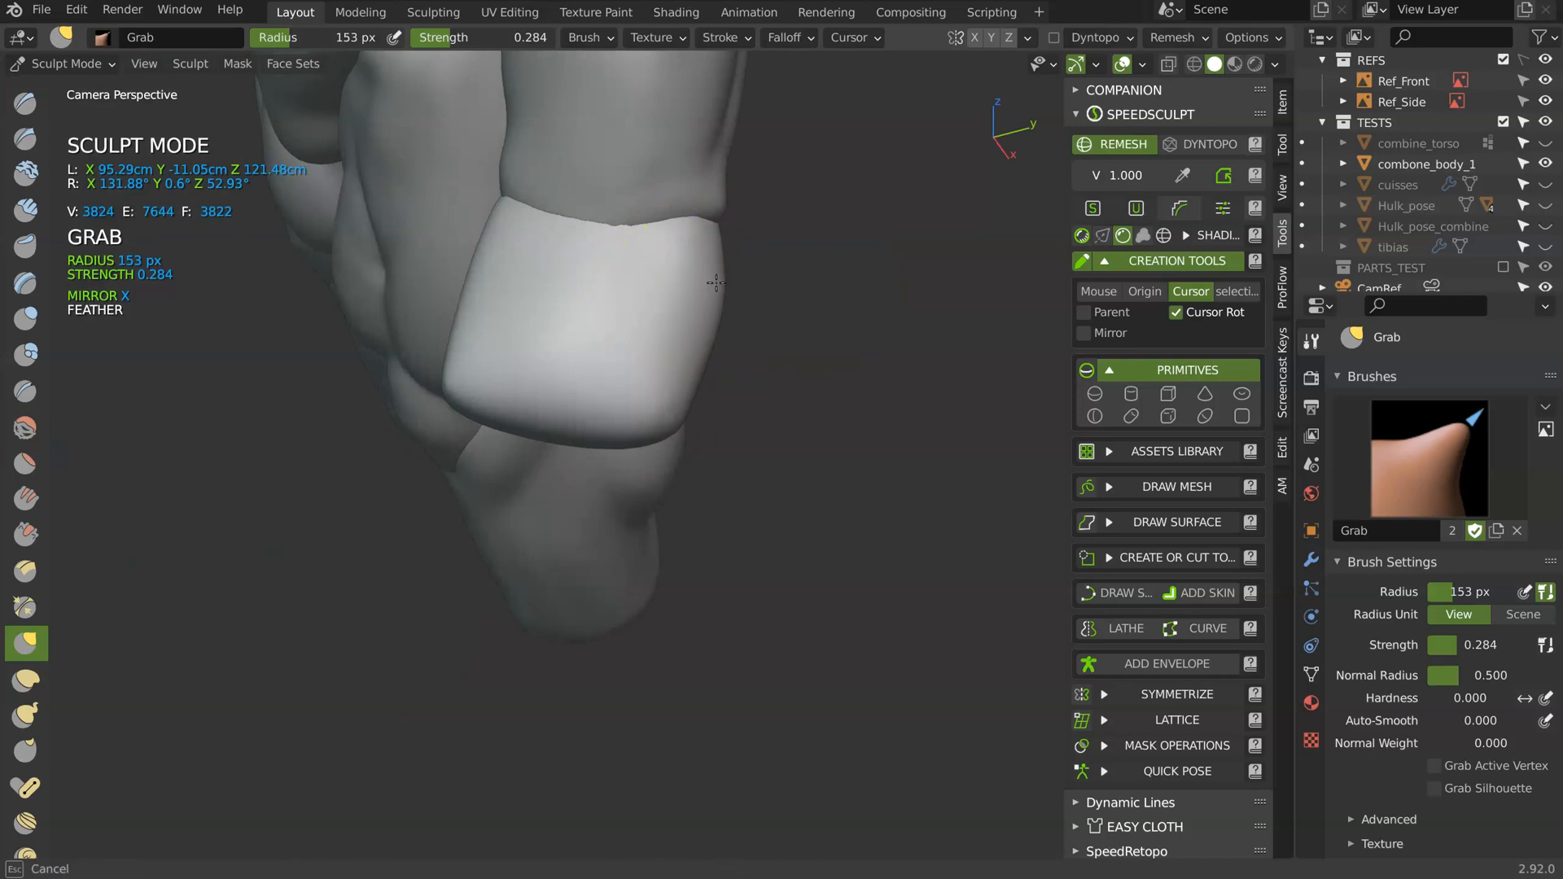
# - Remesh the hand at 1.000 and refine its rounded, tapered outline with the Smooth and Grab brushes
pyautogui.click(1224, 177)
pyautogui.moveTo(663, 332)
pyautogui.mouseDown(button='middle')
pyautogui.moveTo(617, 290)
pyautogui.moveTo(540, 332)
pyautogui.moveTo(546, 386)
pyautogui.mouseUp(button='middle')
pyautogui.press('s')
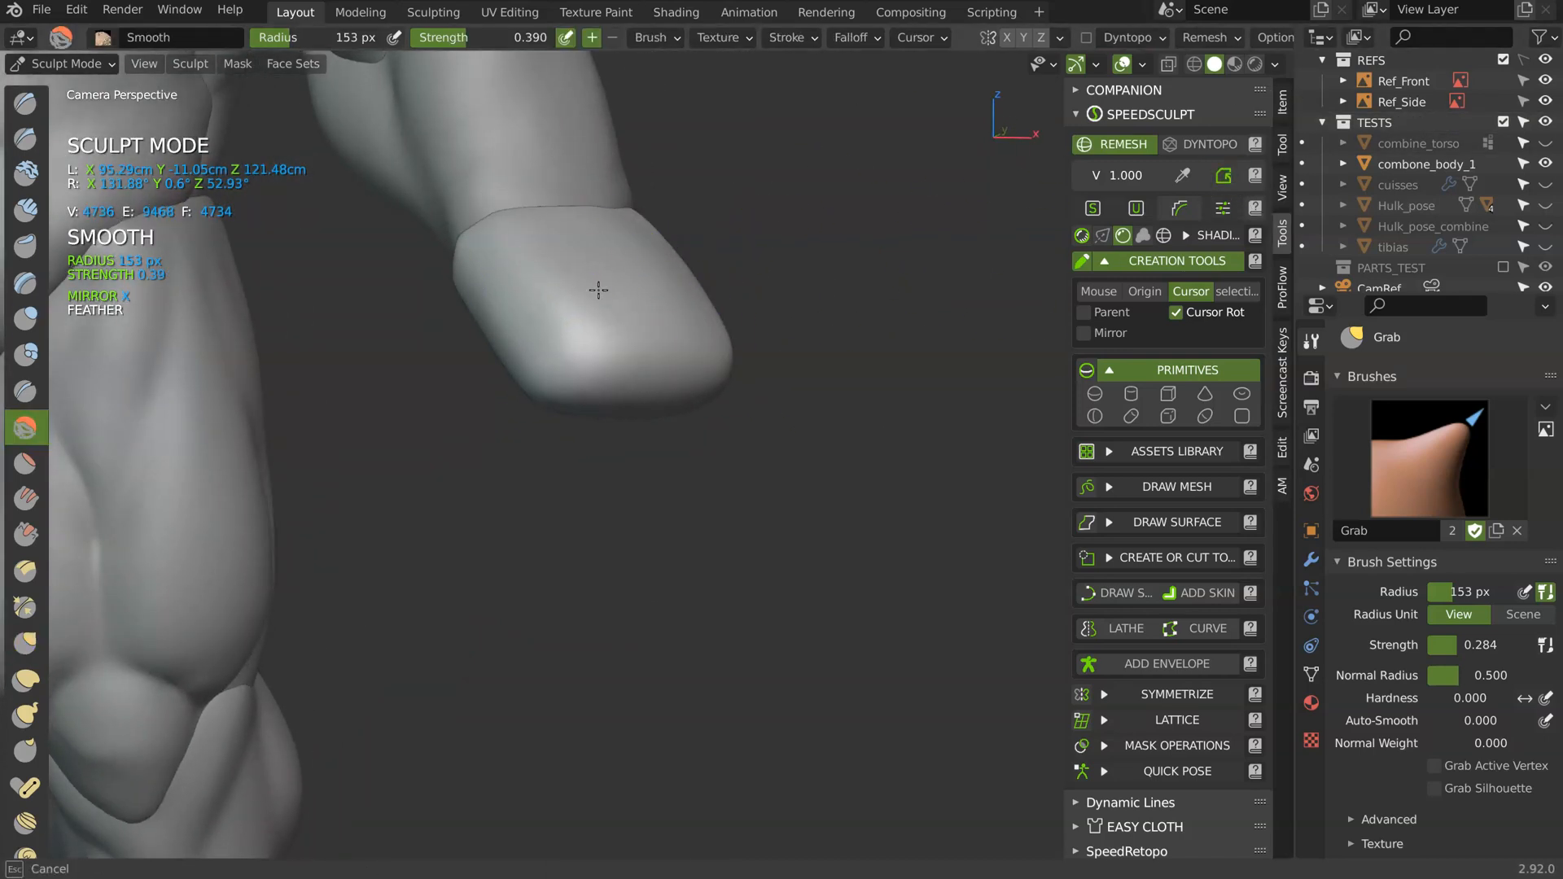
pyautogui.press('g')
pyautogui.moveTo(638, 272)
pyautogui.mouseDown(button='middle')
pyautogui.moveTo(579, 269)
pyautogui.moveTo(461, 331)
pyautogui.moveTo(485, 307)
pyautogui.moveTo(466, 237)
pyautogui.moveTo(498, 354)
pyautogui.moveTo(488, 307)
pyautogui.moveTo(611, 294)
pyautogui.mouseUp(button='middle')
pyautogui.moveTo(573, 370); pyautogui.dragTo(516, 509, button='middle')
pyautogui.moveTo(407, 358)
pyautogui.keyDown('shift'); pyautogui.mouseDown(button='middle')
pyautogui.moveTo(634, 440)
pyautogui.moveTo(674, 433)
pyautogui.moveTo(594, 400)
pyautogui.mouseUp(button='middle'); pyautogui.keyUp('shift')
pyautogui.moveTo(593, 400)
pyautogui.keyDown('ctrl'); pyautogui.mouseDown(button='middle')
pyautogui.moveTo(652, 403)
pyautogui.moveTo(684, 435)
pyautogui.moveTo(670, 430)
pyautogui.mouseUp(button='middle'); pyautogui.keyUp('ctrl')
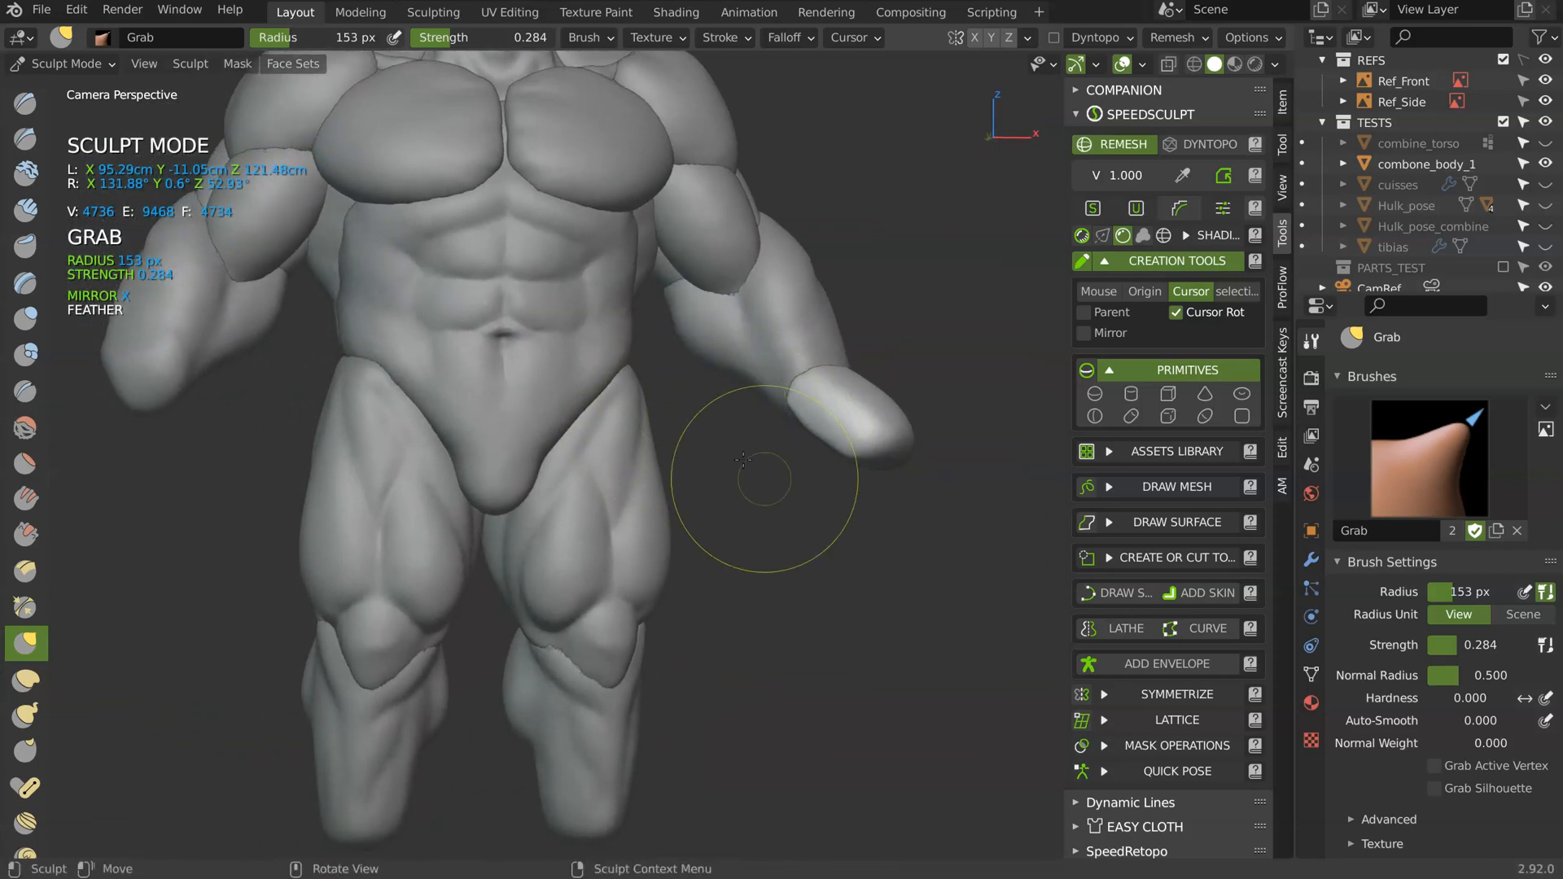
# - In Object Mode, mirror the hand to the other arm across X, using the Hulk torso as mirror object
pyautogui.press('Tab')
pyautogui.press('KP_Decimal')
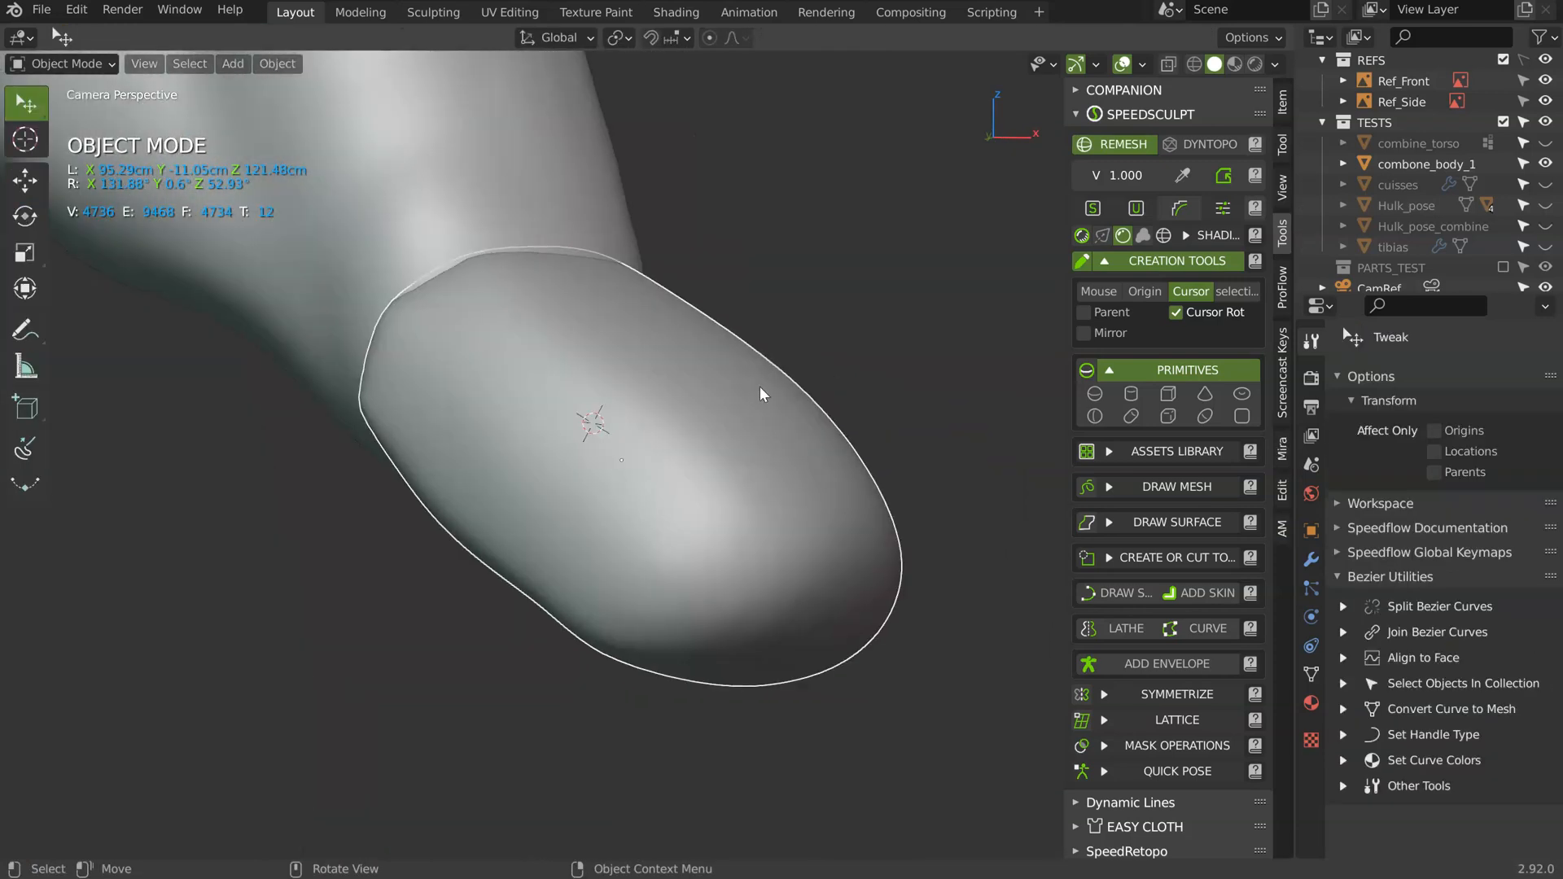
pyautogui.scroll(-6, 798, 412)
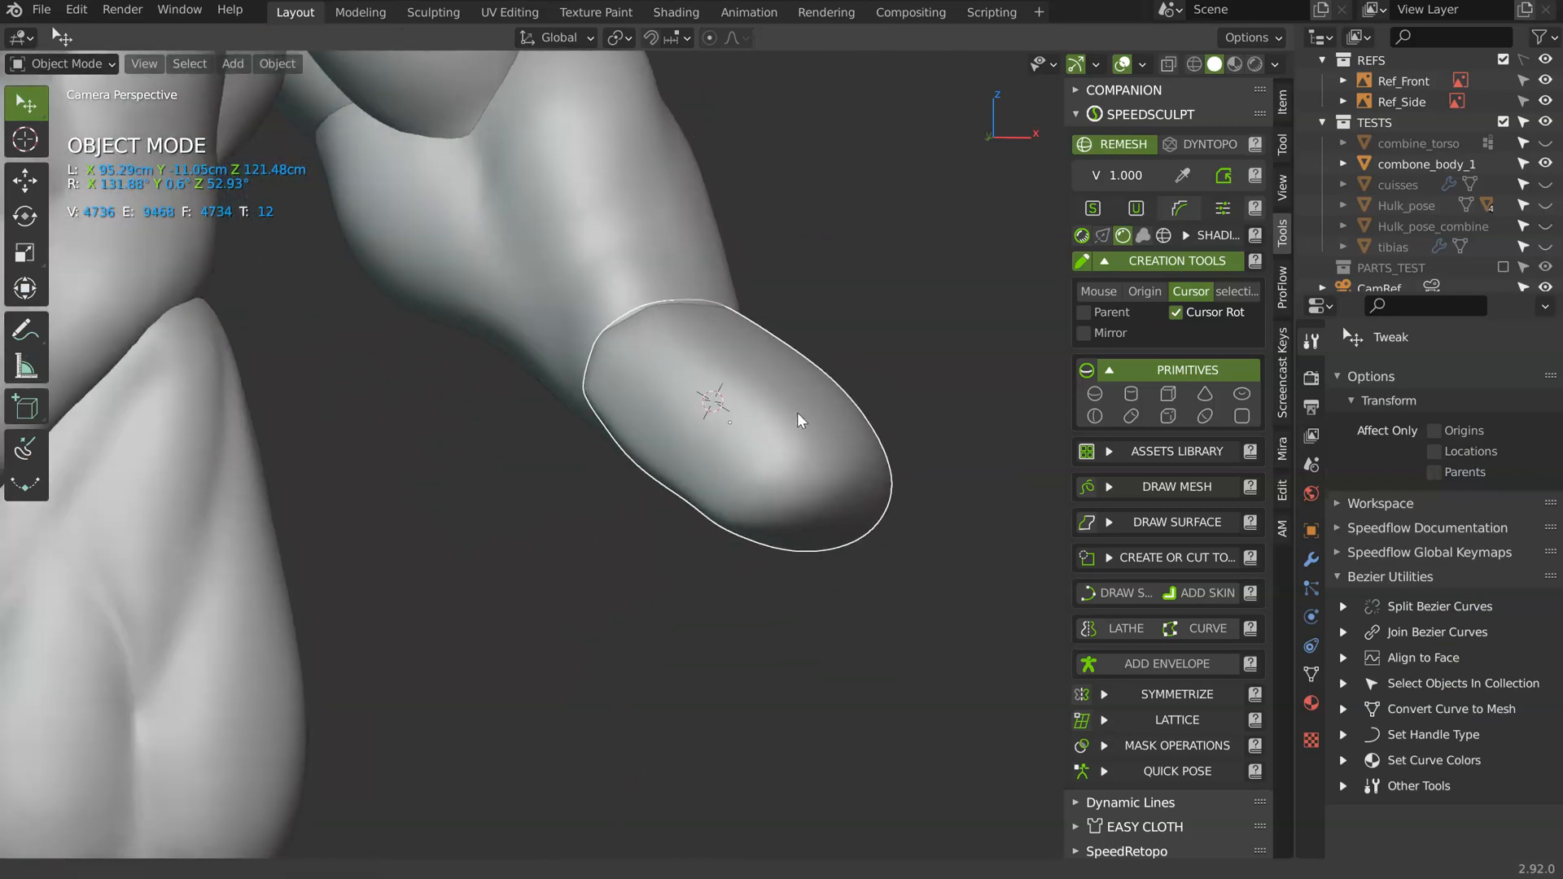
pyautogui.click(359, 384)
pyautogui.click(1084, 333)
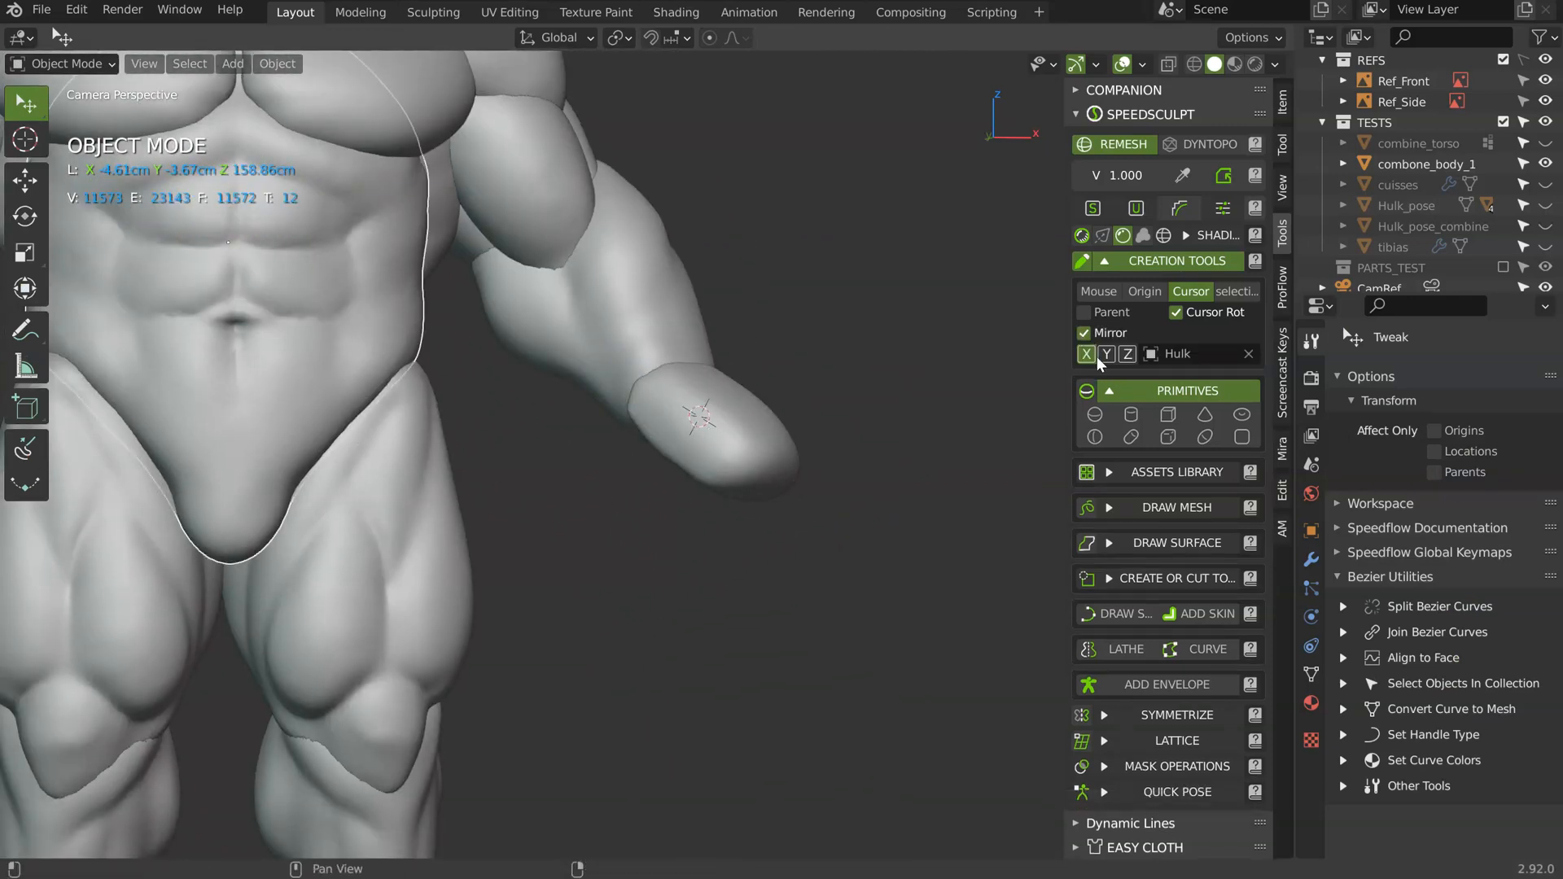
pyautogui.click(689, 446)
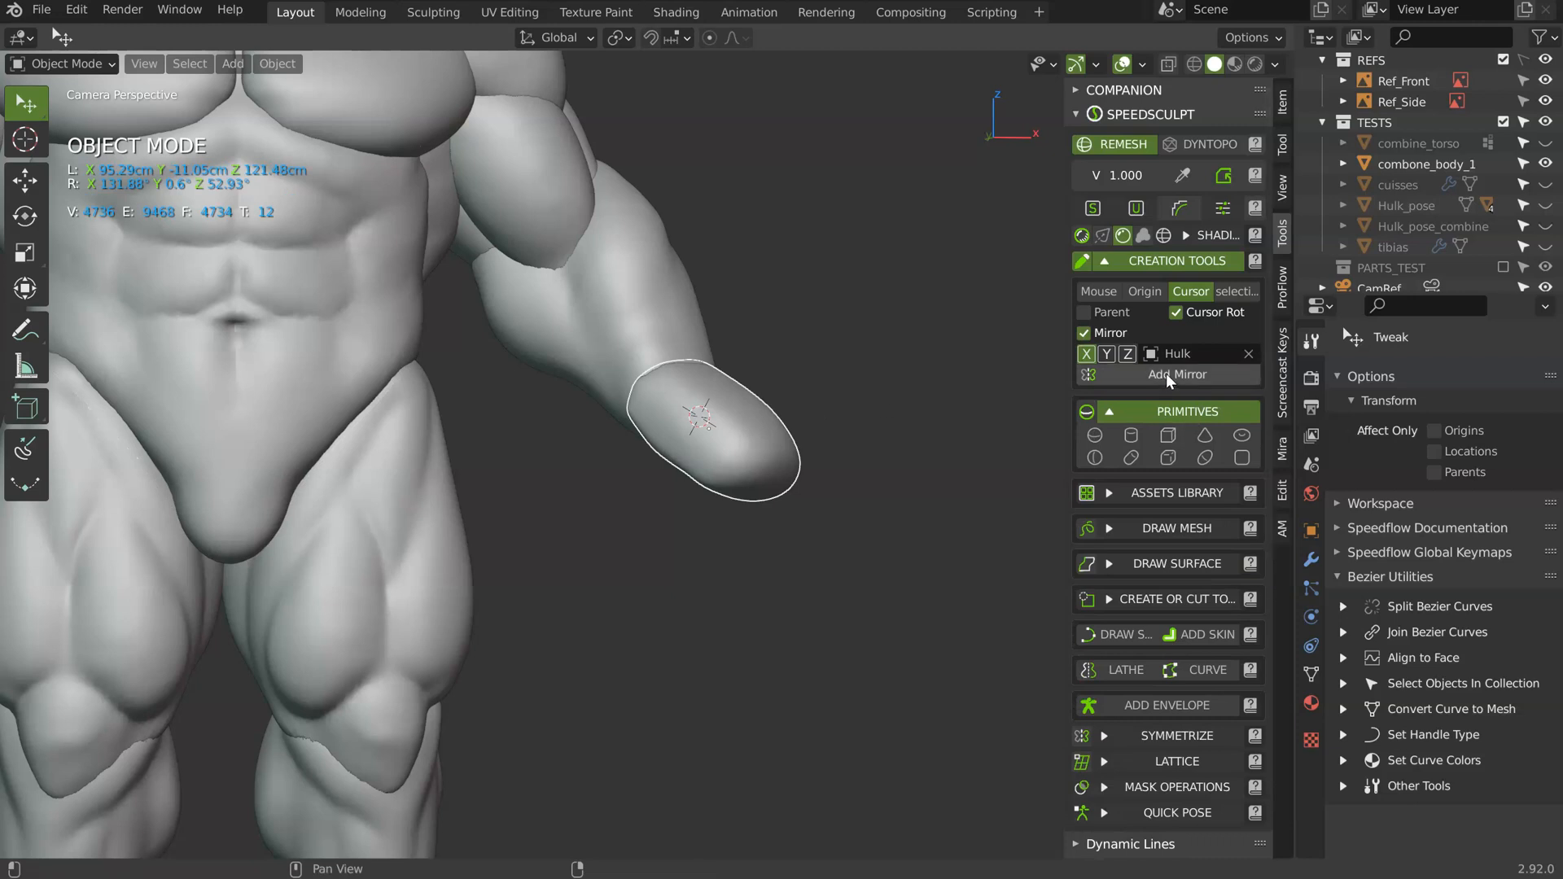
pyautogui.scroll(-5, 855, 398)
pyautogui.scroll(5, 622, 399)
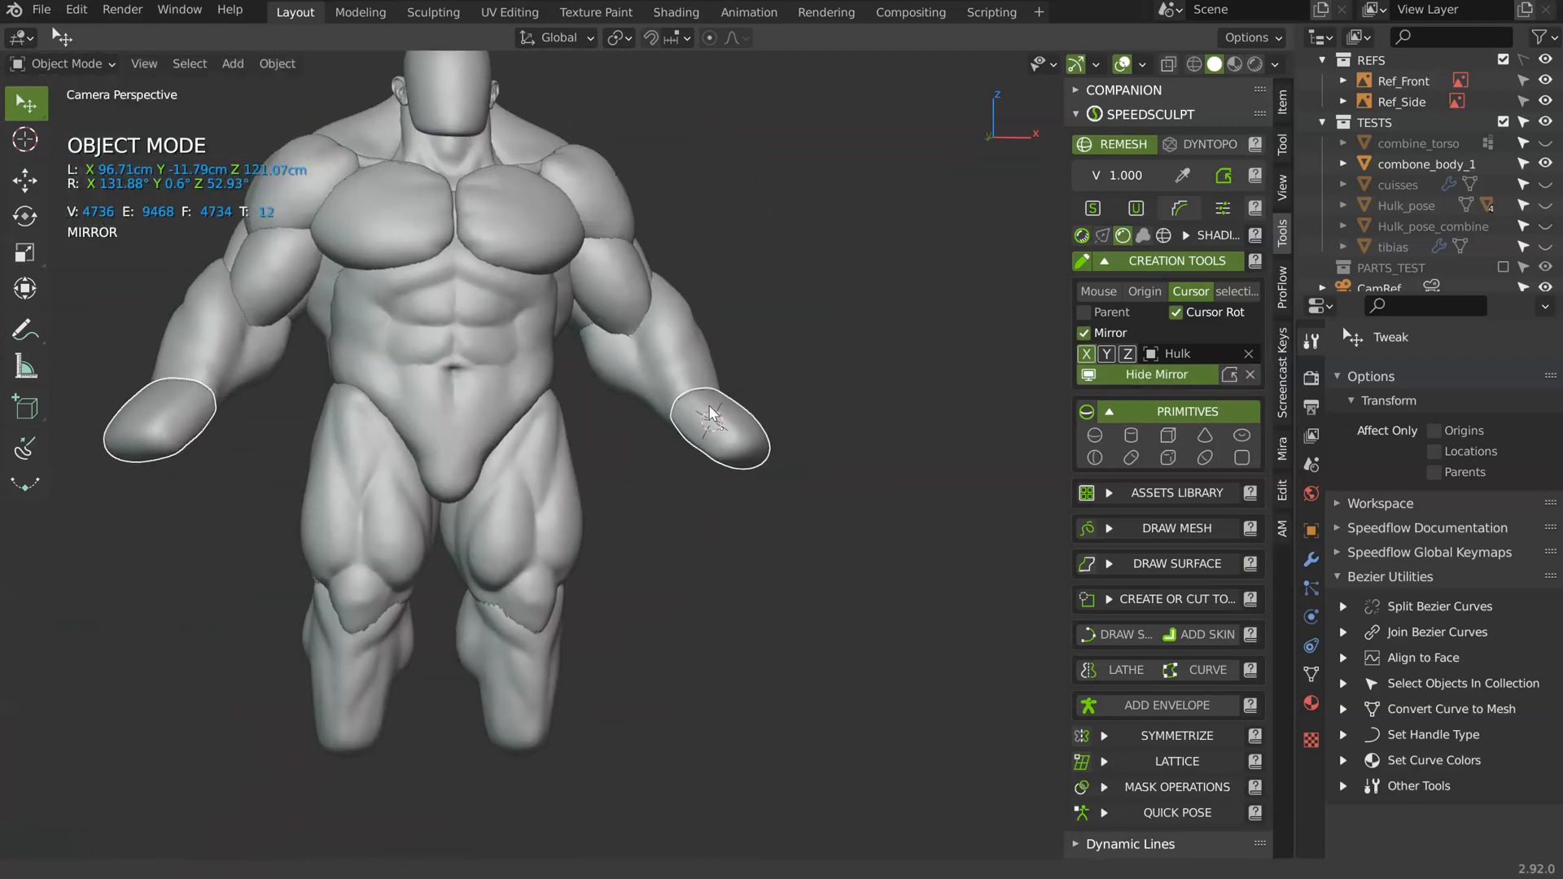
# - Review the mirrored hands against the whole body, and hide the hand's mirrored copy
pyautogui.keyDown('shift'); pyautogui.moveTo(722, 415); pyautogui.dragTo(774, 400, button='middle'); pyautogui.keyUp('shift')
pyautogui.scroll(-1, 599, 365)
pyautogui.keyDown('shift'); pyautogui.moveTo(599, 366); pyautogui.dragTo(789, 399, button='middle'); pyautogui.keyUp('shift')
pyautogui.scroll(-1, 789, 399)
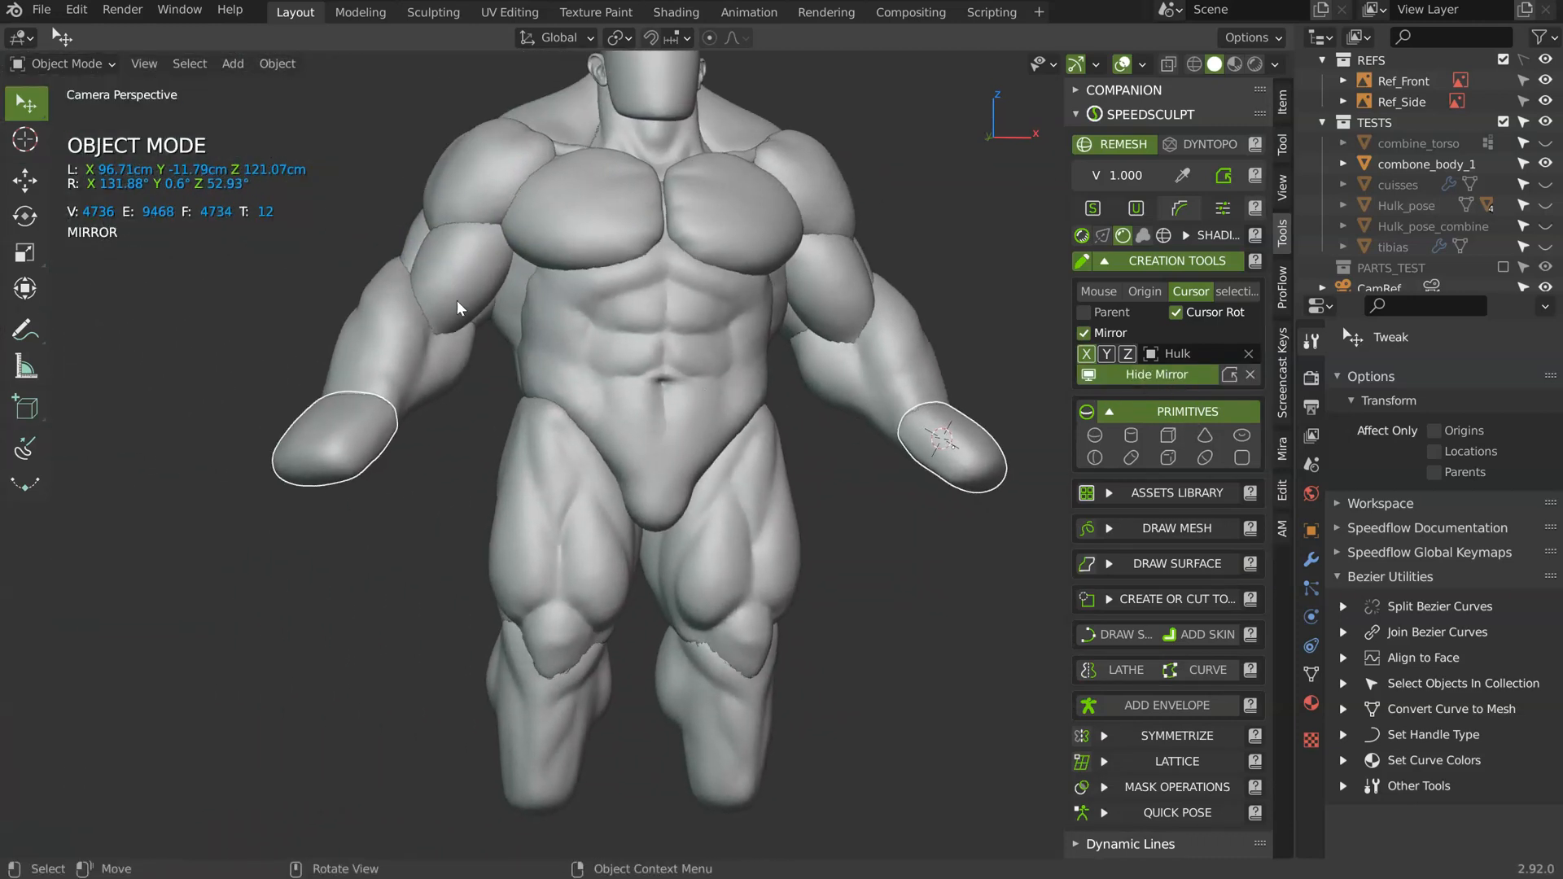
pyautogui.click(1141, 374)
pyautogui.scroll(6, 842, 412)
pyautogui.moveTo(842, 412); pyautogui.dragTo(788, 389, button='middle')
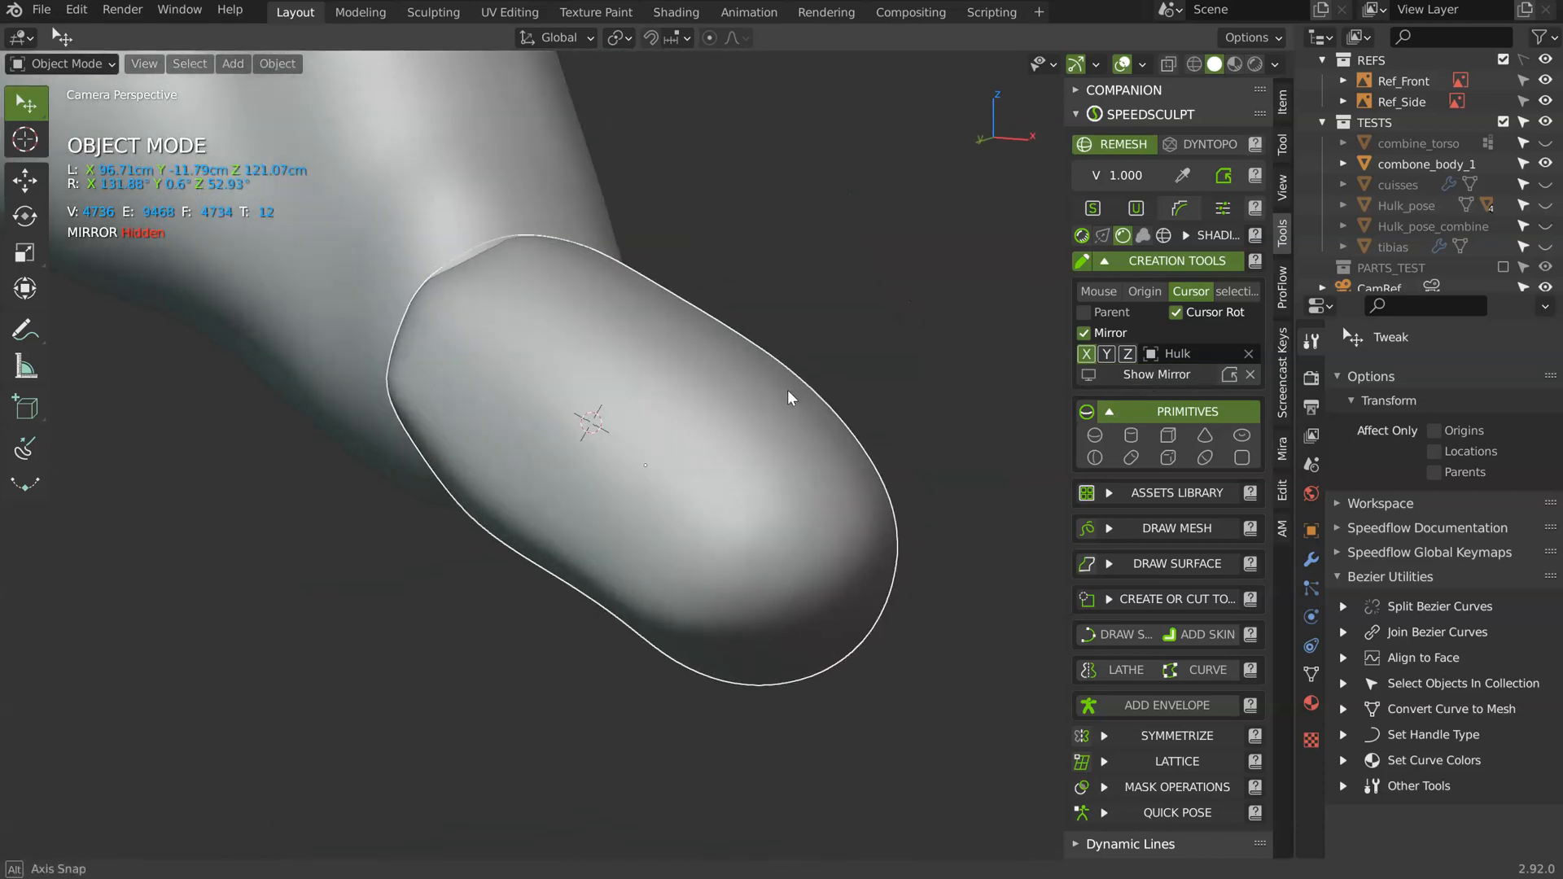
# - Rotate the hand further downward and move it to about X 94.56, Y -9.69, Z 117.9 cm to follow the forearm
pyautogui.scroll(-5, 788, 397)
pyautogui.moveTo(715, 453); pyautogui.dragTo(743, 463, button='middle')
pyautogui.press('r')
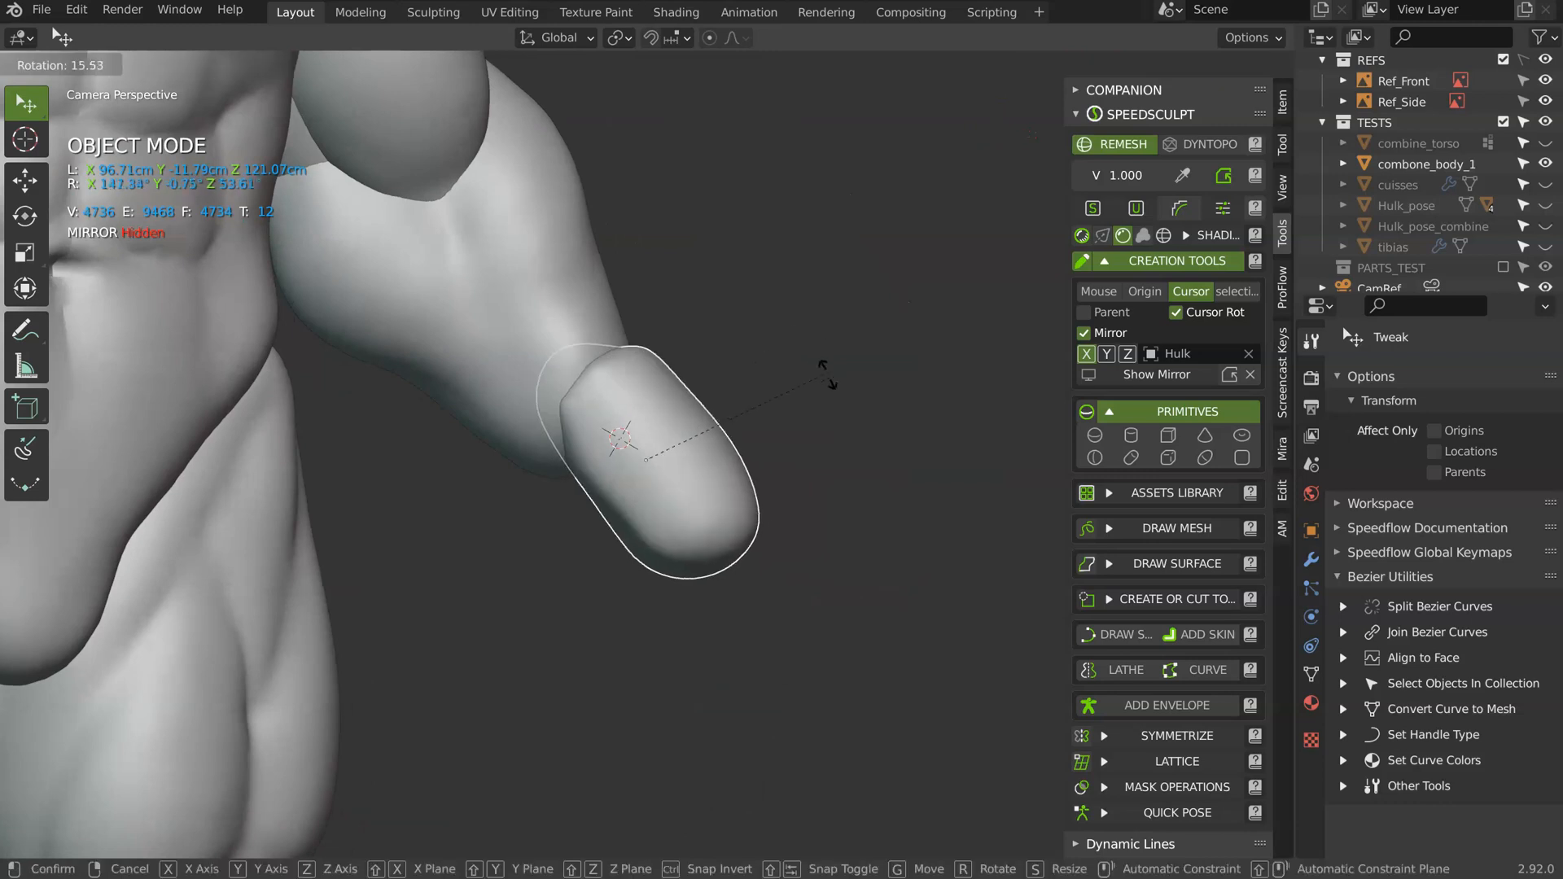
pyautogui.click(809, 373)
pyautogui.press('g')
pyautogui.click(777, 399)
pyautogui.moveTo(777, 399); pyautogui.dragTo(586, 419, button='middle')
pyautogui.scroll(-2, 658, 438)
pyautogui.moveTo(716, 452); pyautogui.dragTo(586, 412, button='middle')
pyautogui.press('r')
pyautogui.click(755, 328)
pyautogui.moveTo(755, 327)
pyautogui.mouseDown(button='middle')
pyautogui.moveTo(859, 383)
pyautogui.moveTo(734, 393)
pyautogui.moveTo(682, 419)
pyautogui.moveTo(652, 384)
pyautogui.moveTo(661, 313)
pyautogui.mouseUp(button='middle')
# - In Sculpt Mode, adjust the hand's wrist edge with Grab and smooth the hand's sides
pyautogui.press('Tab')
pyautogui.click(704, 410)
pyautogui.moveTo(681, 422); pyautogui.dragTo(671, 416)
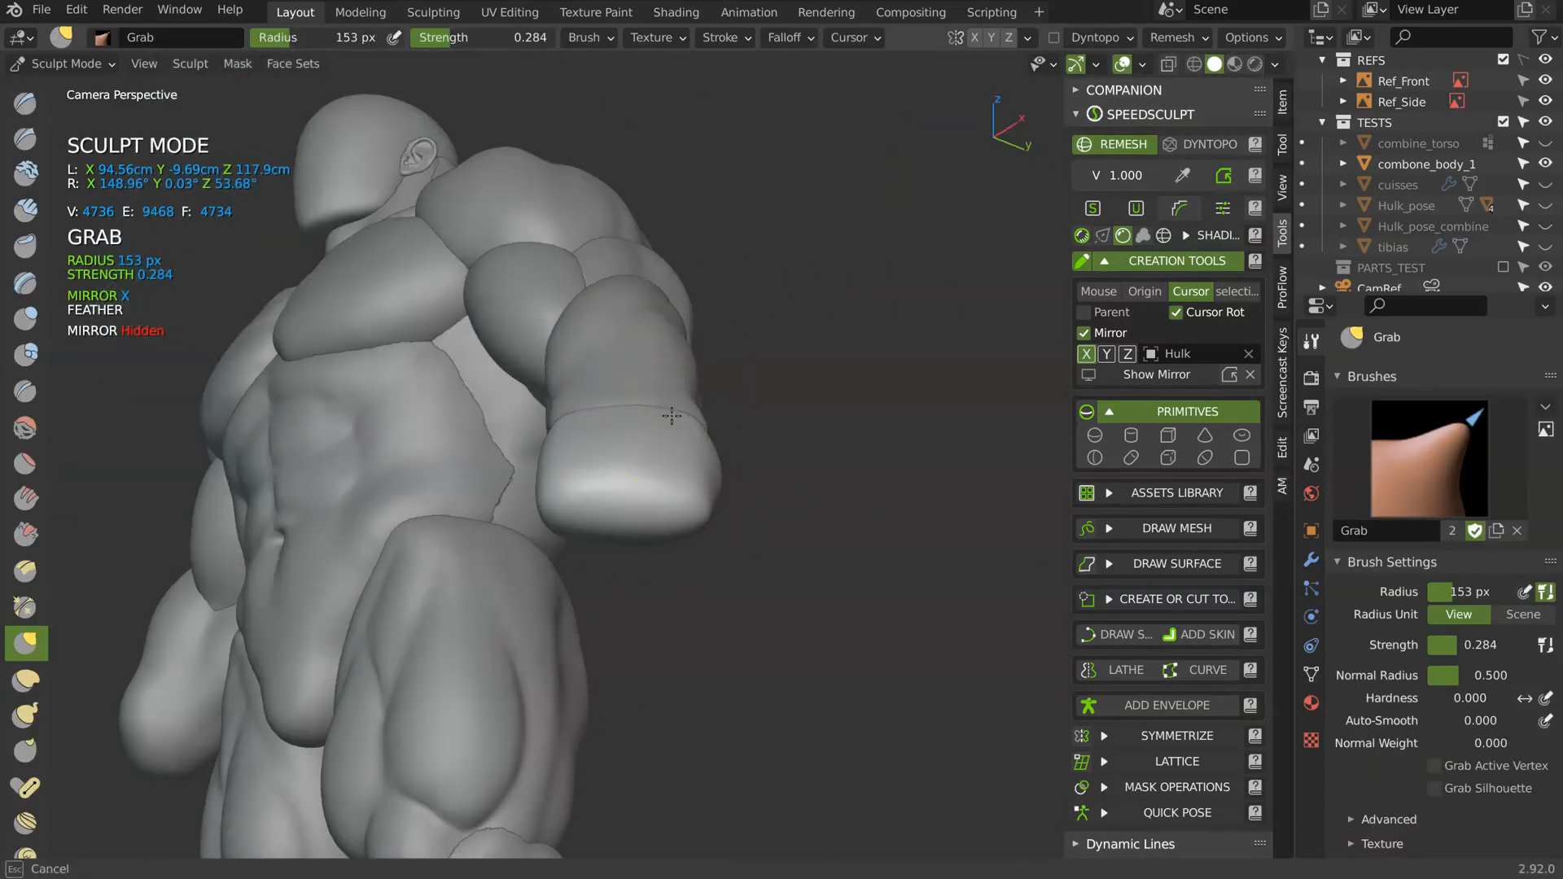
pyautogui.moveTo(680, 448)
pyautogui.mouseDown(button='middle')
pyautogui.moveTo(729, 485)
pyautogui.moveTo(802, 401)
pyautogui.mouseUp(button='middle')
pyautogui.keyDown('shift'); pyautogui.moveTo(594, 414); pyautogui.dragTo(574, 406); pyautogui.keyUp('shift')
pyautogui.moveTo(590, 364); pyautogui.dragTo(663, 506, button='middle')
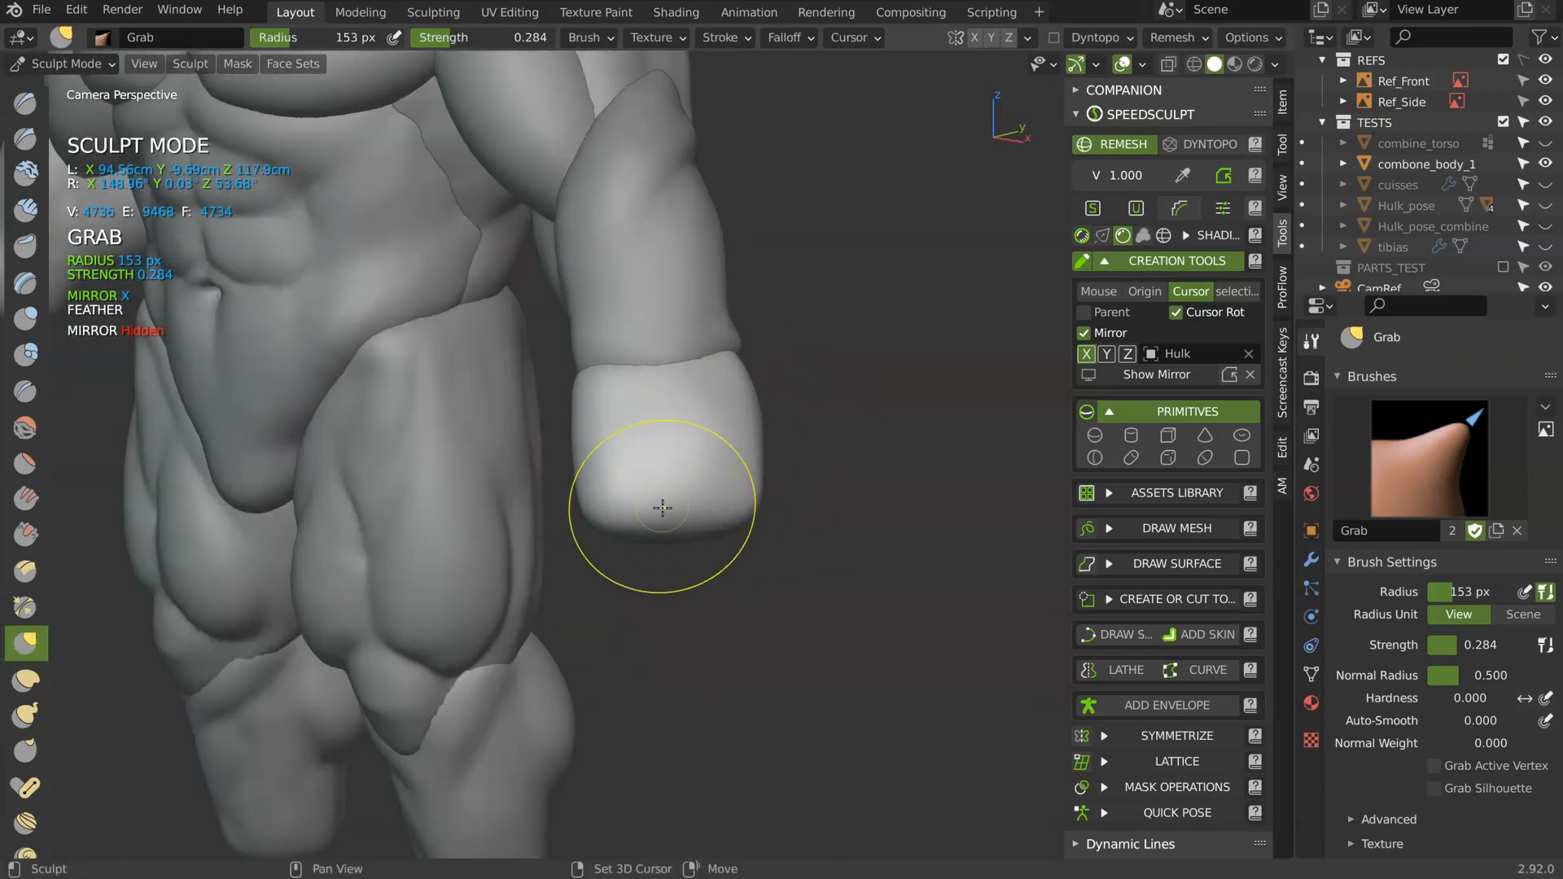
pyautogui.moveTo(868, 457)
pyautogui.mouseDown(button='middle')
pyautogui.moveTo(779, 392)
pyautogui.moveTo(841, 412)
pyautogui.mouseUp(button='middle')
pyautogui.keyDown('shift'); pyautogui.moveTo(841, 412); pyautogui.dragTo(862, 429); pyautogui.keyUp('shift')
pyautogui.moveTo(862, 429)
pyautogui.mouseDown(button='middle')
pyautogui.moveTo(861, 410)
pyautogui.moveTo(889, 412)
pyautogui.moveTo(743, 408)
pyautogui.moveTo(834, 363)
pyautogui.moveTo(735, 426)
pyautogui.moveTo(827, 569)
pyautogui.moveTo(733, 505)
pyautogui.moveTo(627, 481)
pyautogui.mouseUp(button='middle')
pyautogui.moveTo(724, 434); pyautogui.dragTo(700, 405, button='middle')
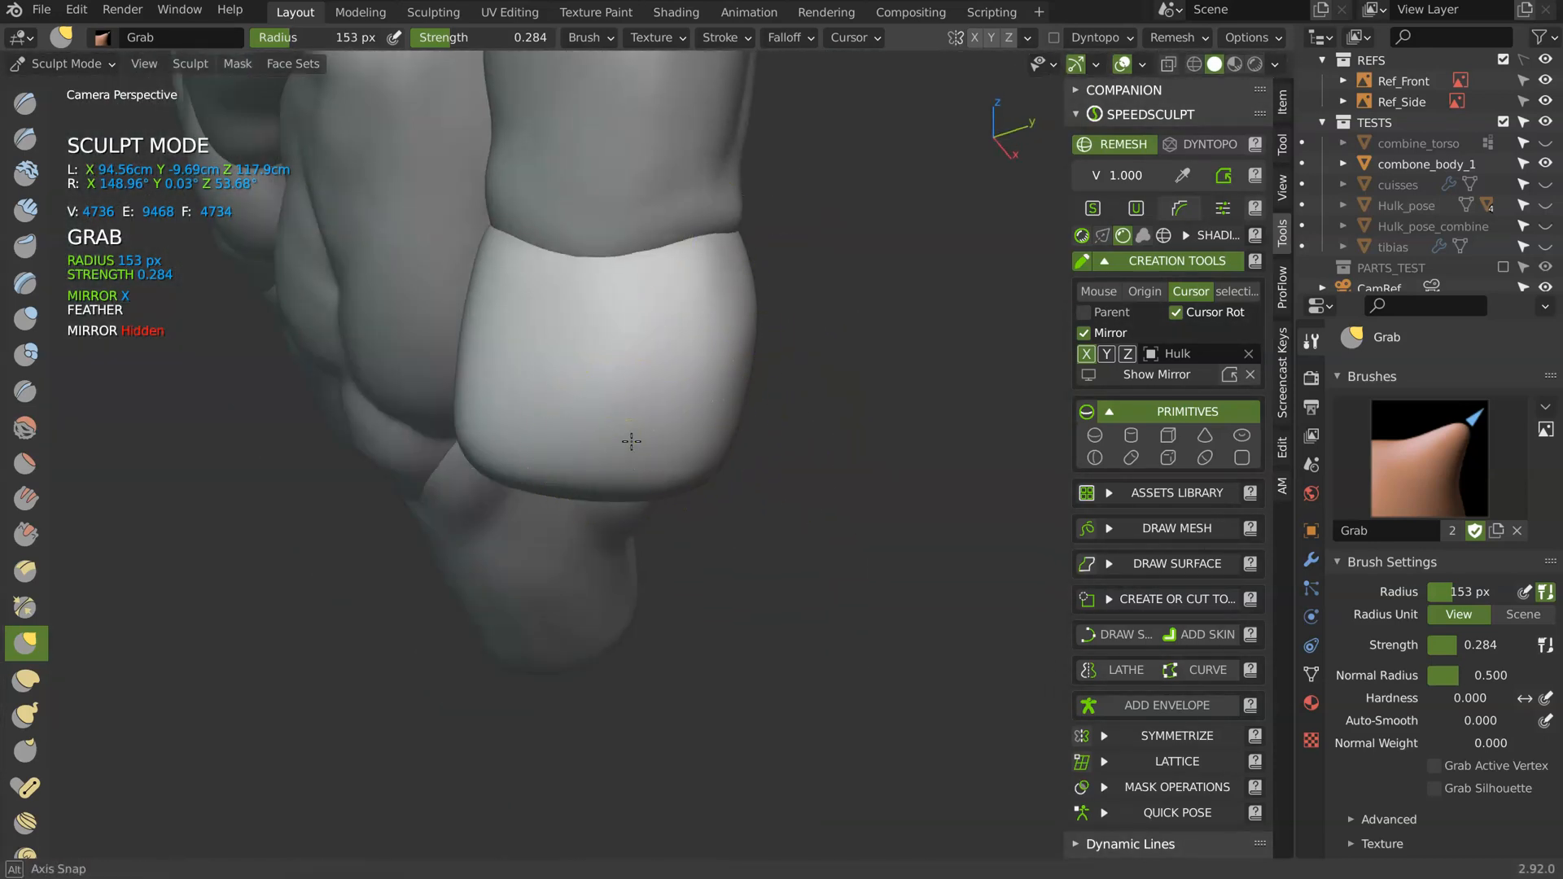
# - Enlarge the Grab brush radius to 365 px and adjust the hand's overall shape
pyautogui.moveTo(630, 441); pyautogui.dragTo(743, 431, button='middle')
pyautogui.press('f')
pyautogui.click(871, 431)
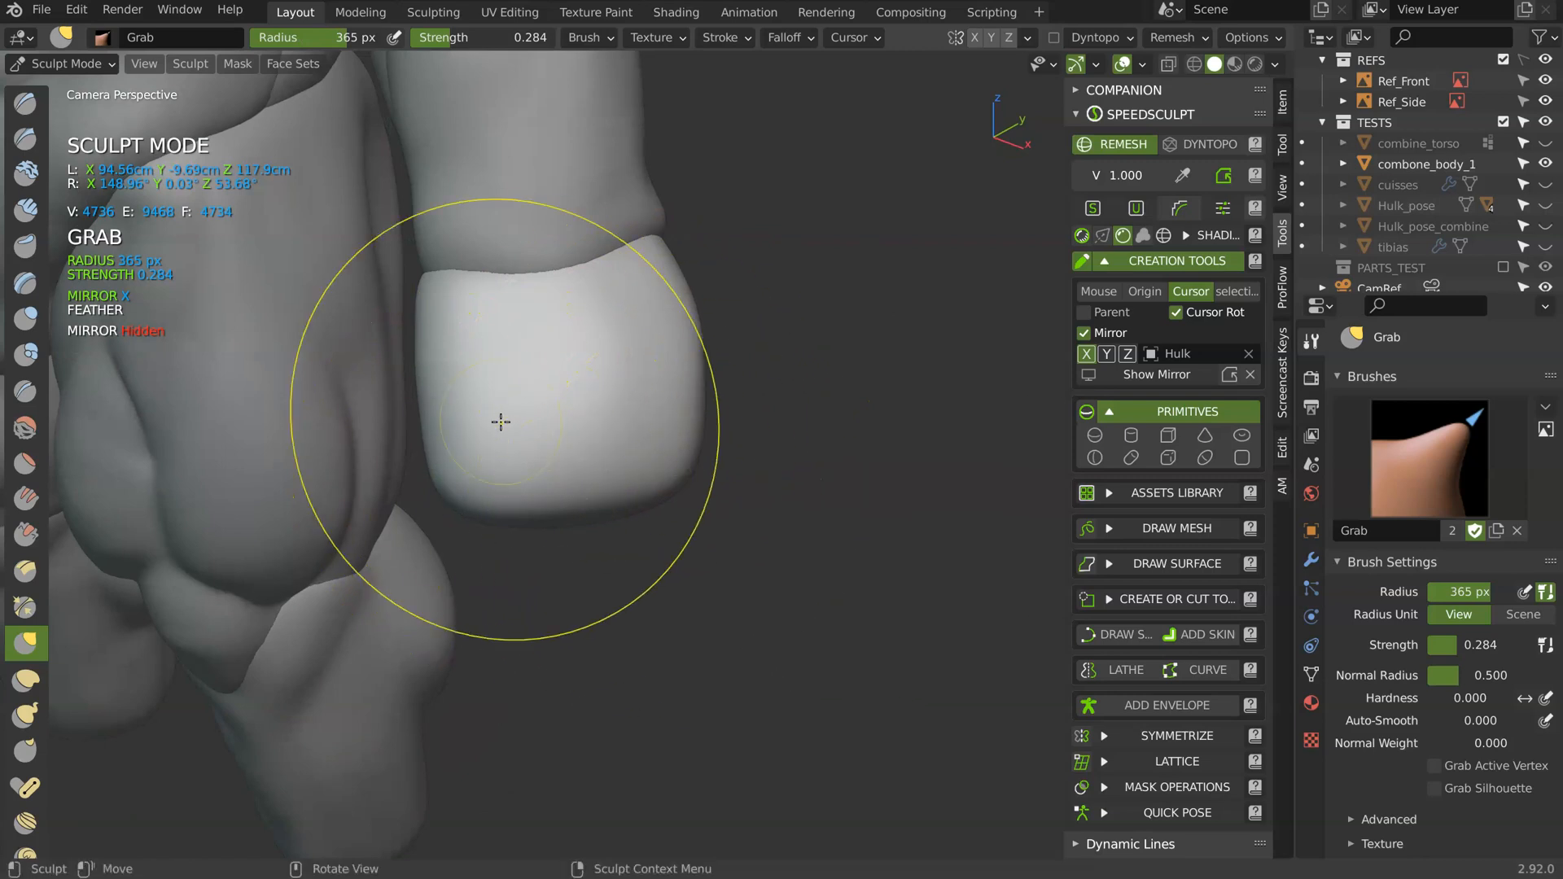
pyautogui.moveTo(645, 463)
pyautogui.mouseDown(button='middle')
pyautogui.moveTo(671, 516)
pyautogui.moveTo(540, 366)
pyautogui.moveTo(538, 548)
pyautogui.moveTo(549, 512)
pyautogui.moveTo(611, 485)
pyautogui.moveTo(575, 429)
pyautogui.moveTo(547, 472)
pyautogui.mouseUp(button='middle')
# - Examine the joint between the forearm and the hand from several angles, and return to Object Mode
pyautogui.press('Tab')
pyautogui.click(549, 498)
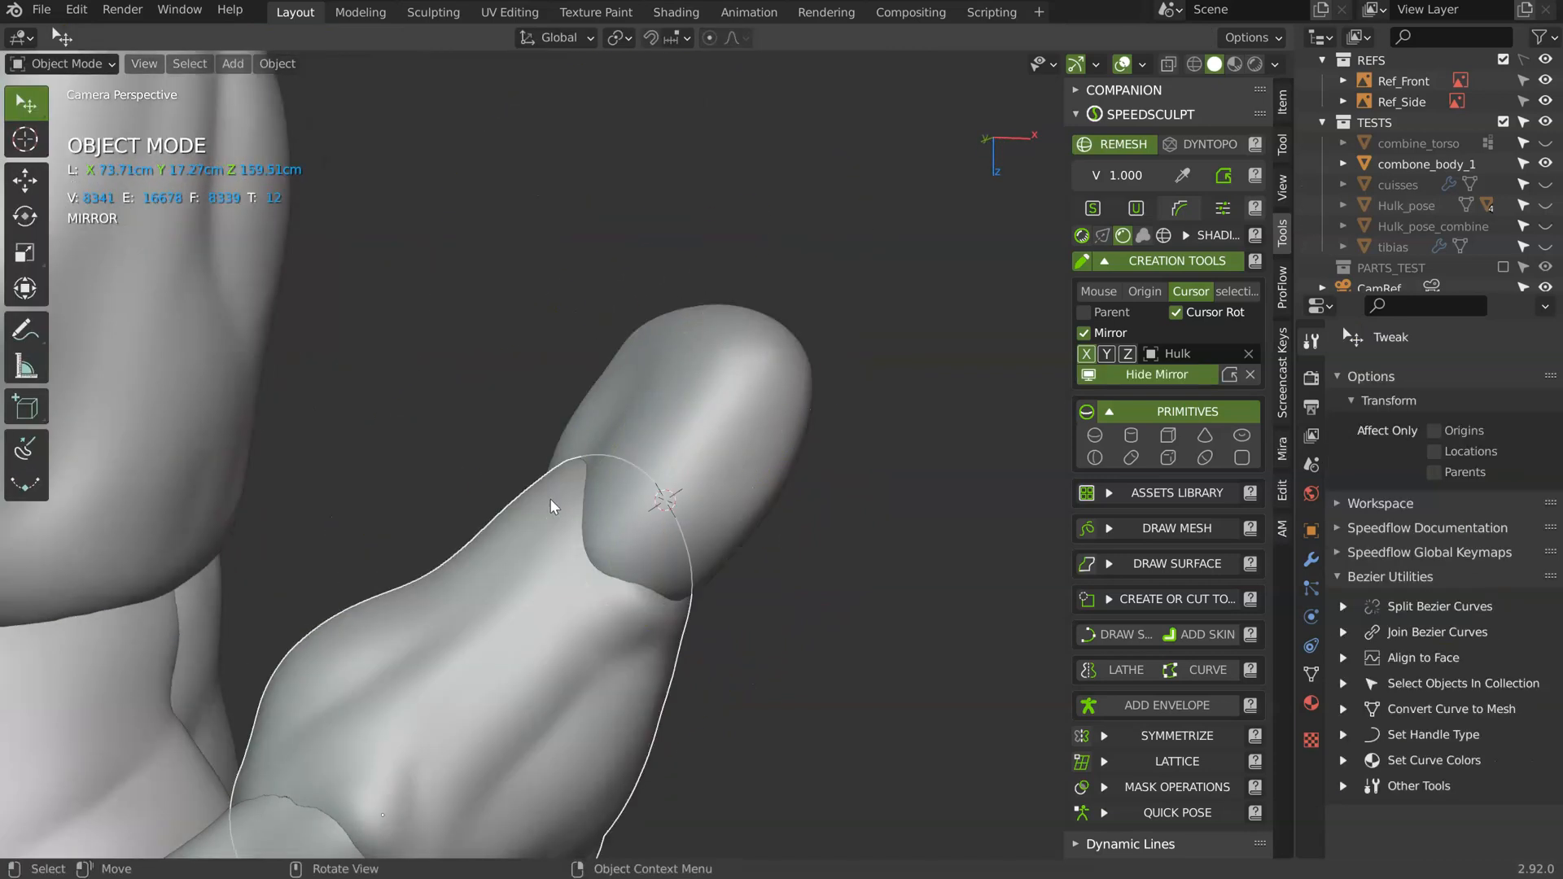
pyautogui.press('Tab')
pyautogui.press('Tab')
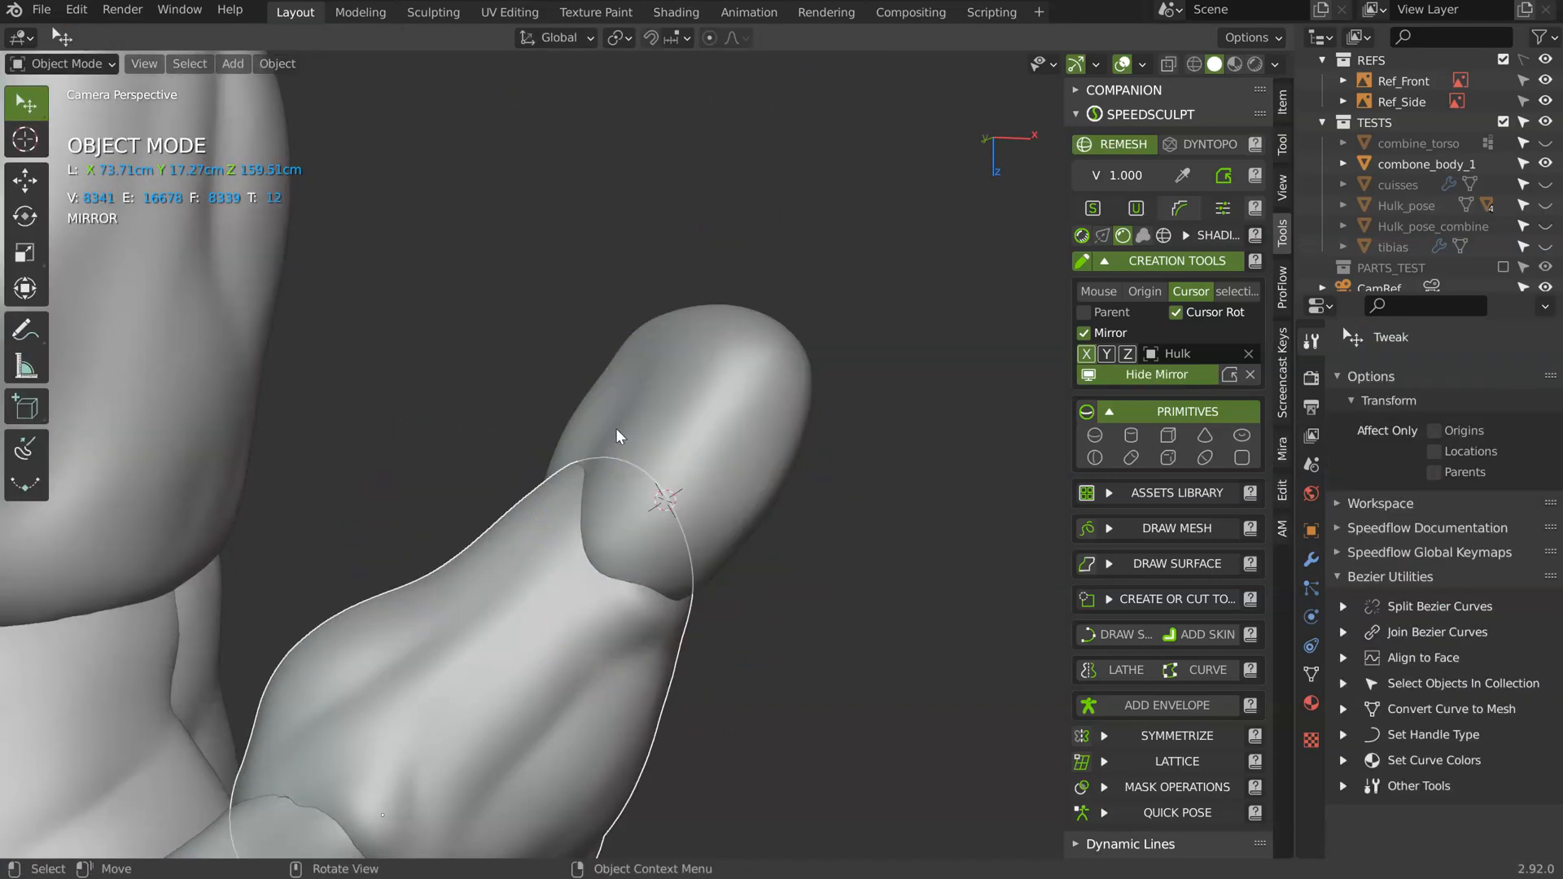
pyautogui.click(617, 430)
pyautogui.press('Tab')
pyautogui.moveTo(544, 485)
pyautogui.mouseDown(button='middle')
pyautogui.moveTo(659, 457)
pyautogui.moveTo(586, 425)
pyautogui.moveTo(663, 377)
pyautogui.moveTo(540, 339)
pyautogui.moveTo(559, 341)
pyautogui.moveTo(603, 570)
pyautogui.mouseUp(button='middle')
pyautogui.scroll(-3, 635, 419)
pyautogui.moveTo(634, 418)
pyautogui.mouseDown(button='middle')
pyautogui.moveTo(680, 355)
pyautogui.moveTo(599, 370)
pyautogui.moveTo(692, 301)
pyautogui.mouseUp(button='middle')
pyautogui.press('Tab')
pyautogui.moveTo(586, 366)
pyautogui.mouseDown(button='middle')
pyautogui.moveTo(544, 398)
pyautogui.moveTo(567, 378)
pyautogui.moveTo(610, 436)
pyautogui.moveTo(666, 374)
pyautogui.moveTo(657, 324)
pyautogui.mouseUp(button='middle')
# - Add a mirrored sphere at the front corner of the hand's lower edge and scale it to about 6.23
pyautogui.keyDown('shift'); pyautogui.rightClick(608, 410); pyautogui.keyUp('shift')
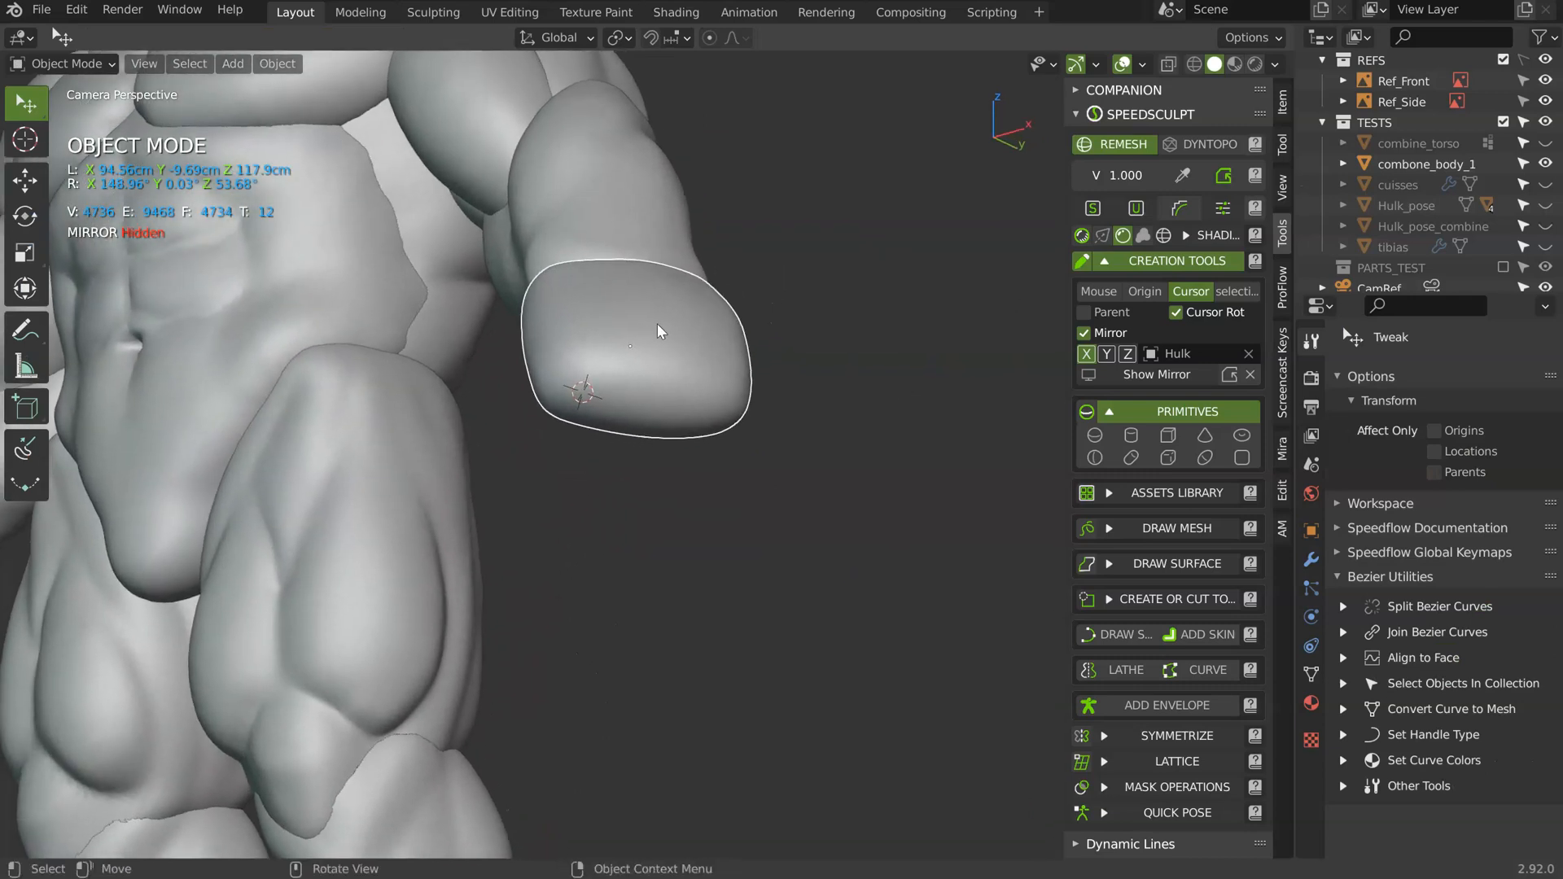
pyautogui.click(1095, 436)
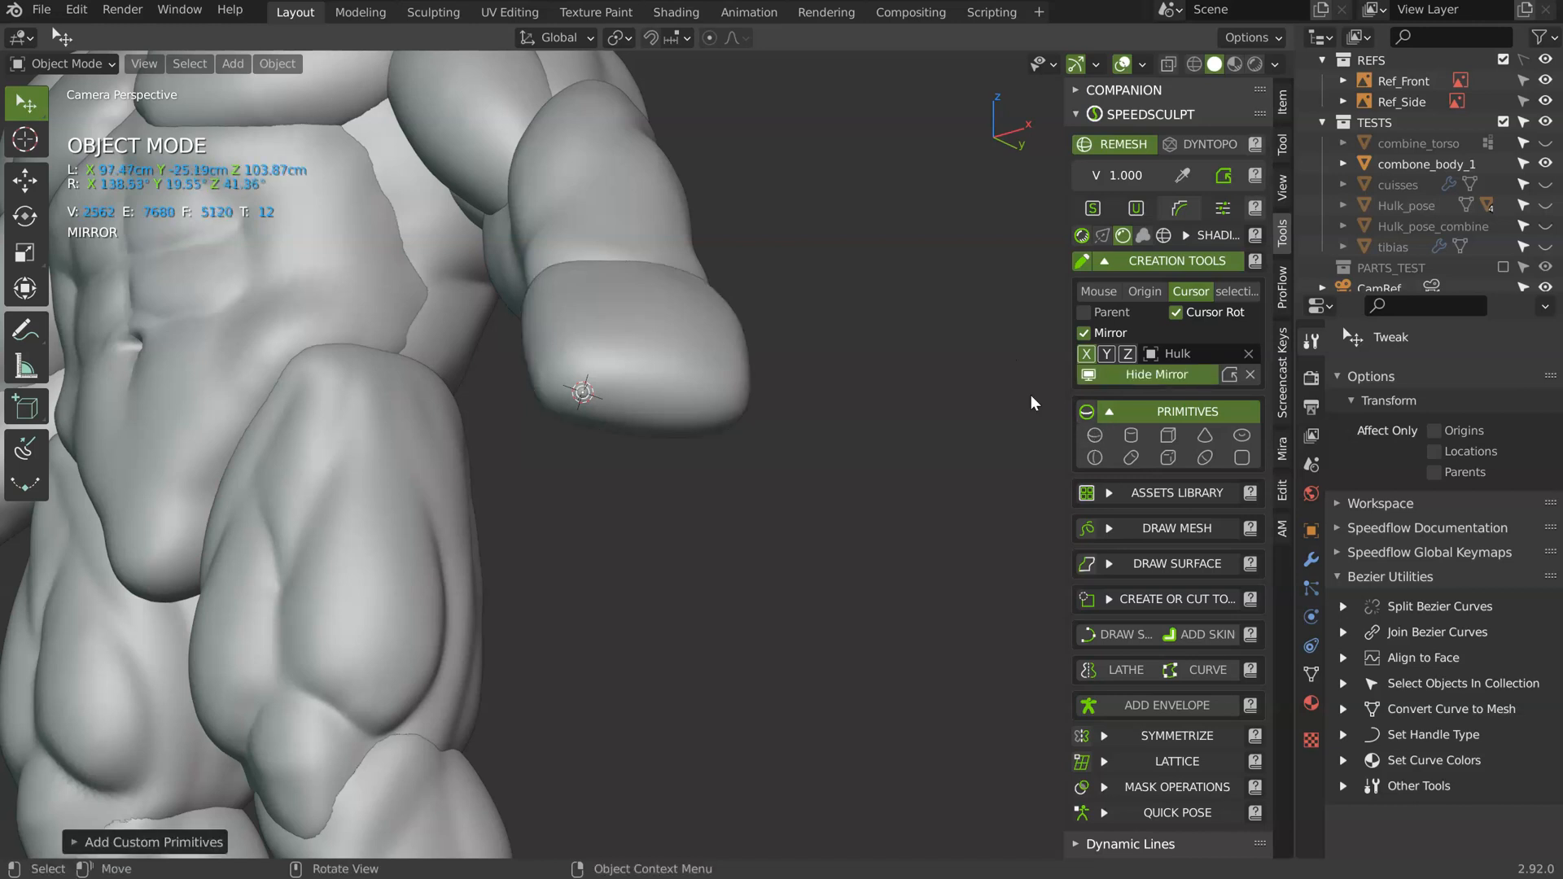
pyautogui.click(897, 461)
pyautogui.moveTo(897, 461); pyautogui.dragTo(788, 436, button='middle')
pyautogui.press('s')
pyautogui.moveTo(651, 474); pyautogui.dragTo(676, 376, button='middle')
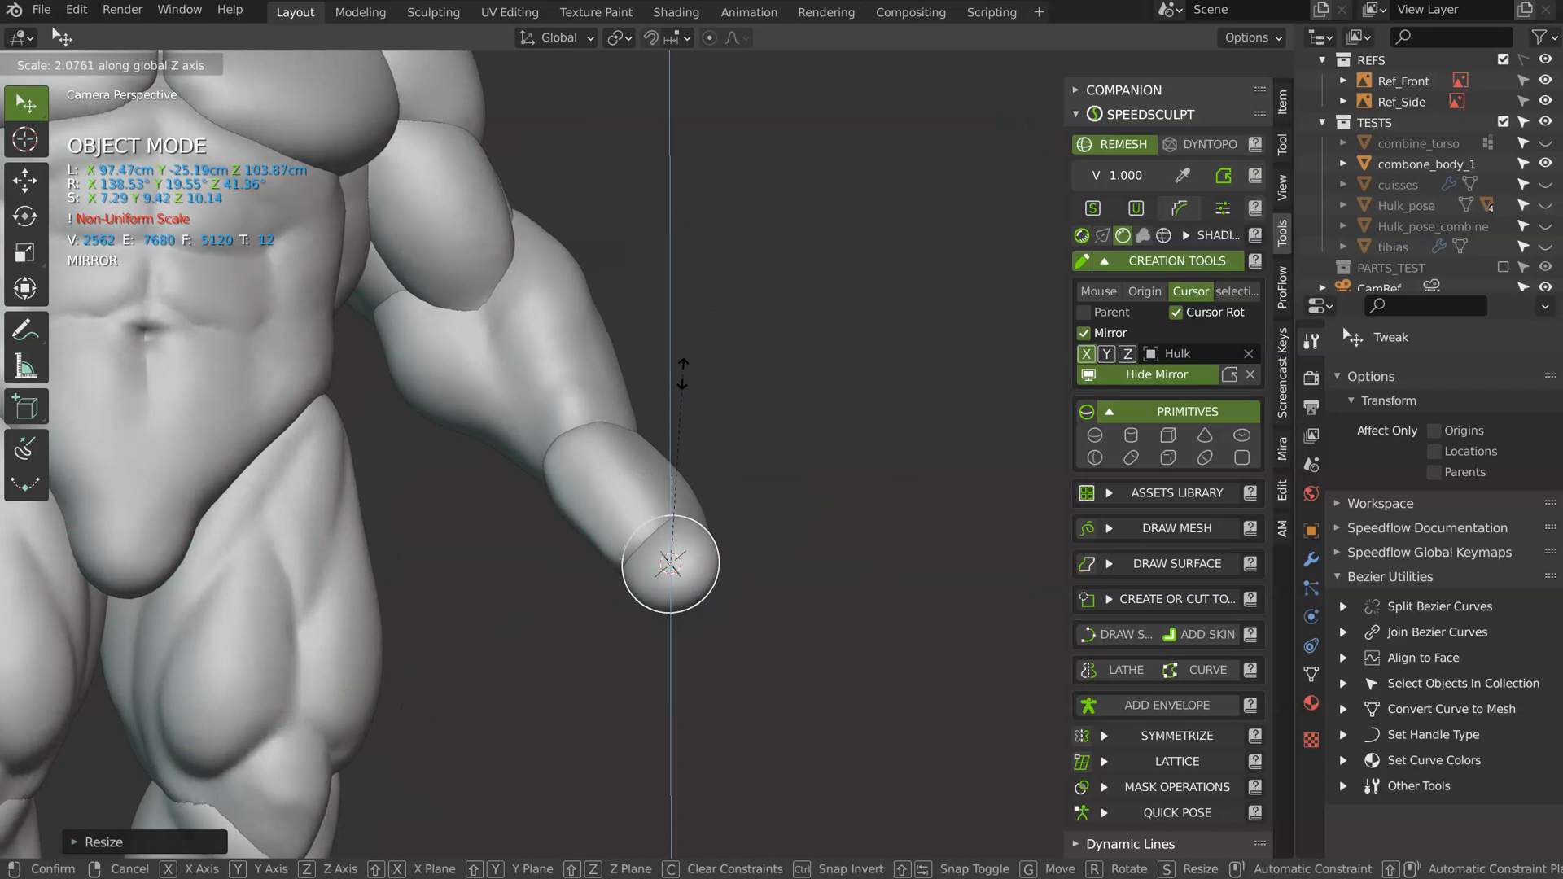
pyautogui.rightClick(651, 410)
pyautogui.moveTo(651, 410); pyautogui.dragTo(550, 459, button='middle')
pyautogui.press('s')
pyautogui.moveTo(570, 472); pyautogui.dragTo(680, 481, button='middle')
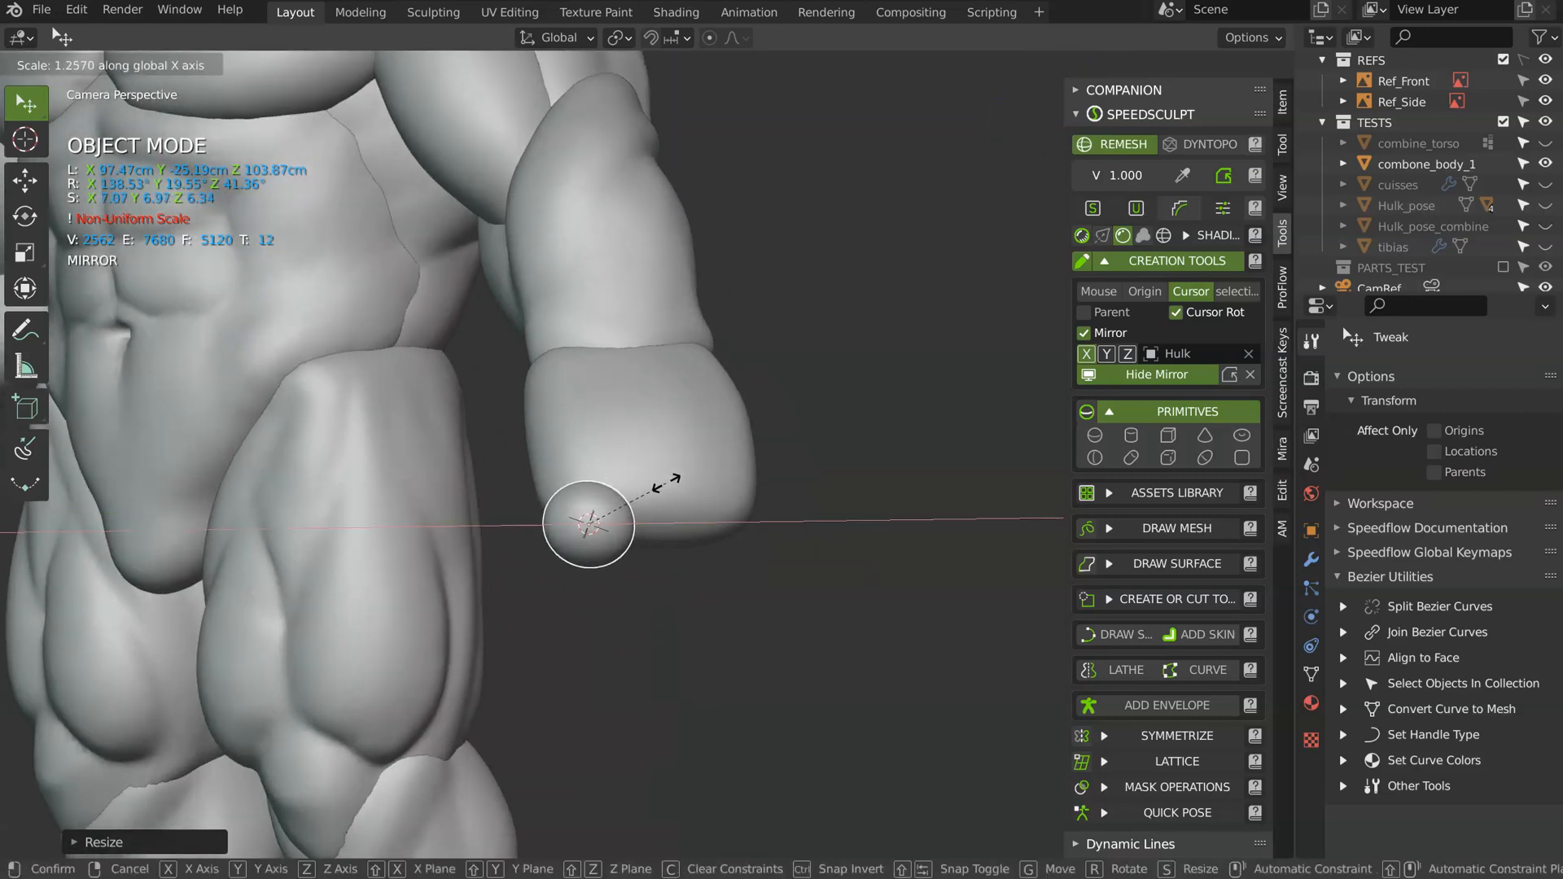
pyautogui.rightClick(664, 482)
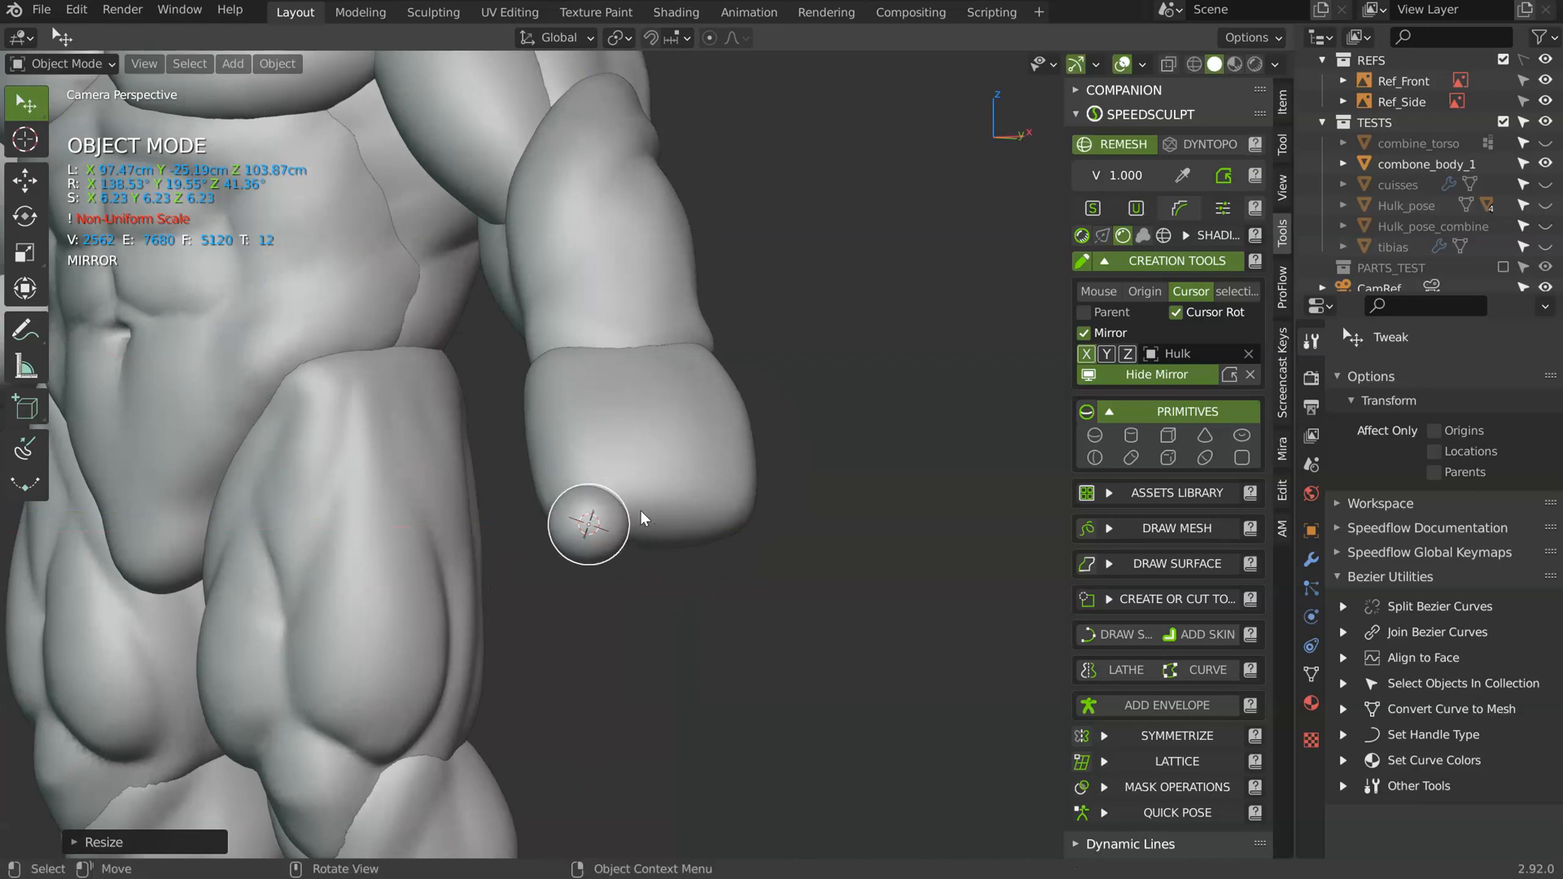
# - Stretch the sphere along its local X axis to a scale of about 13.32 to form a finger
pyautogui.press('s')
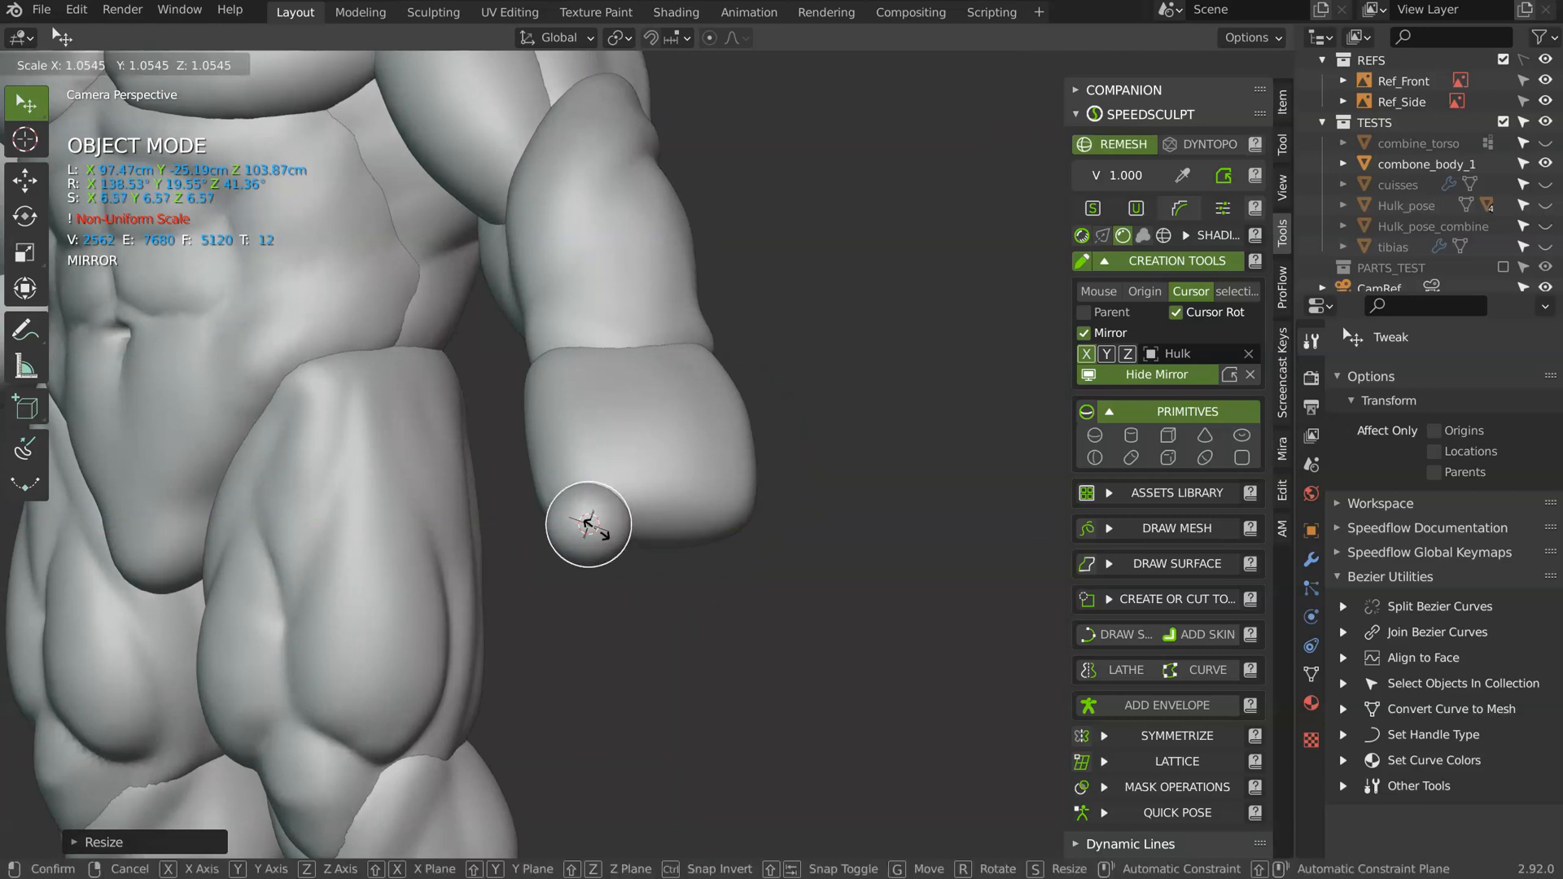
pyautogui.press('x')
pyautogui.press('x')
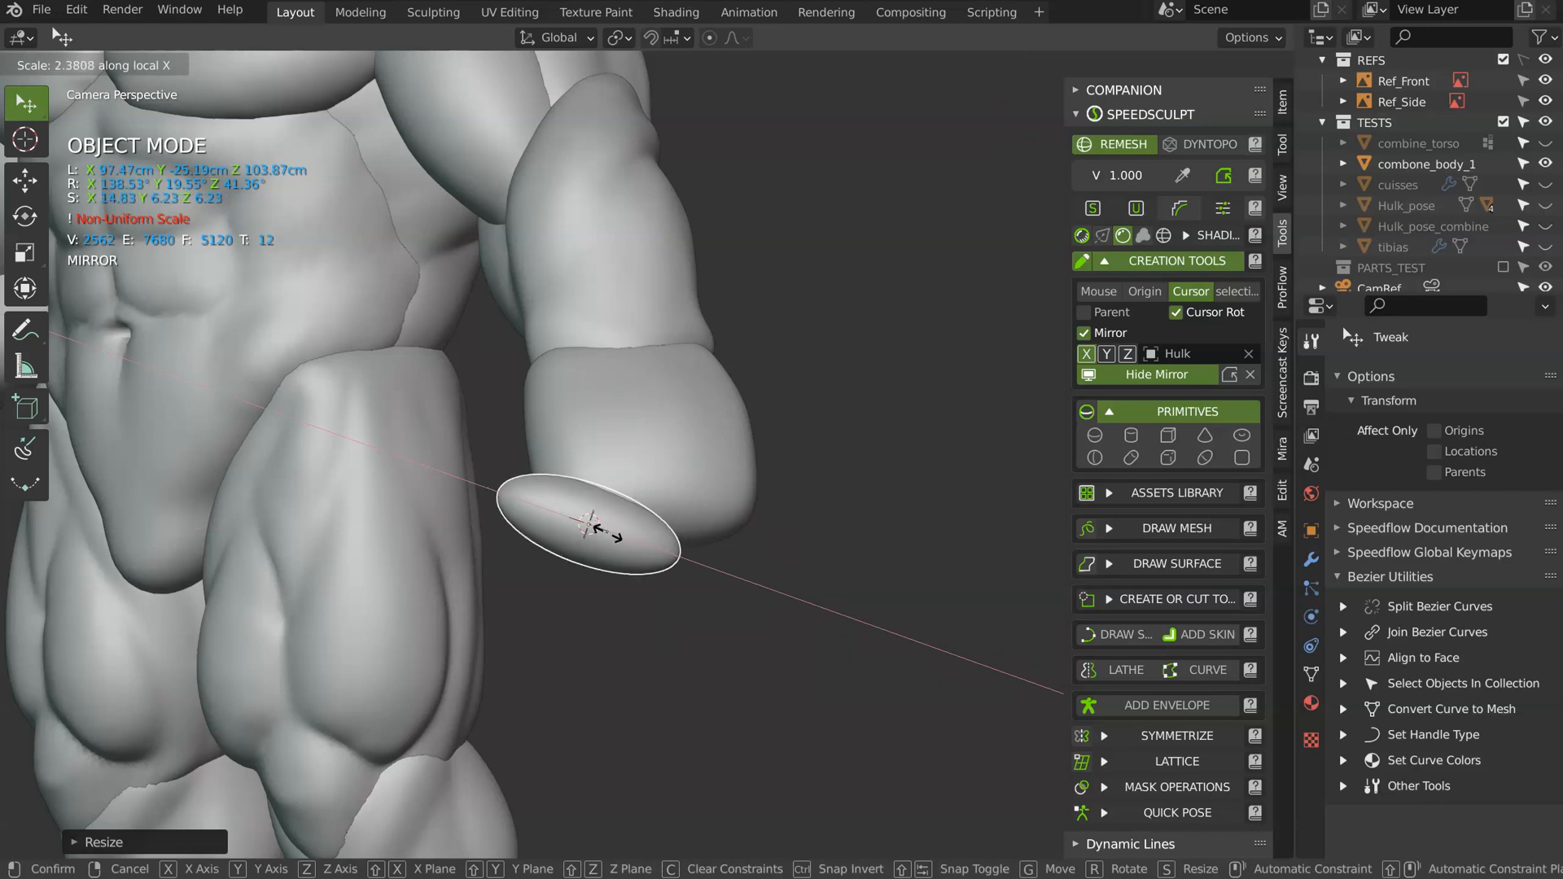
pyautogui.click(674, 496)
# - Rotate the finger to point downward and move it to about X 95.41, Y -25.3, Z 98.58 cm at the hand's lower edge
pyautogui.moveTo(674, 495); pyautogui.dragTo(679, 464, button='middle')
pyautogui.press('r')
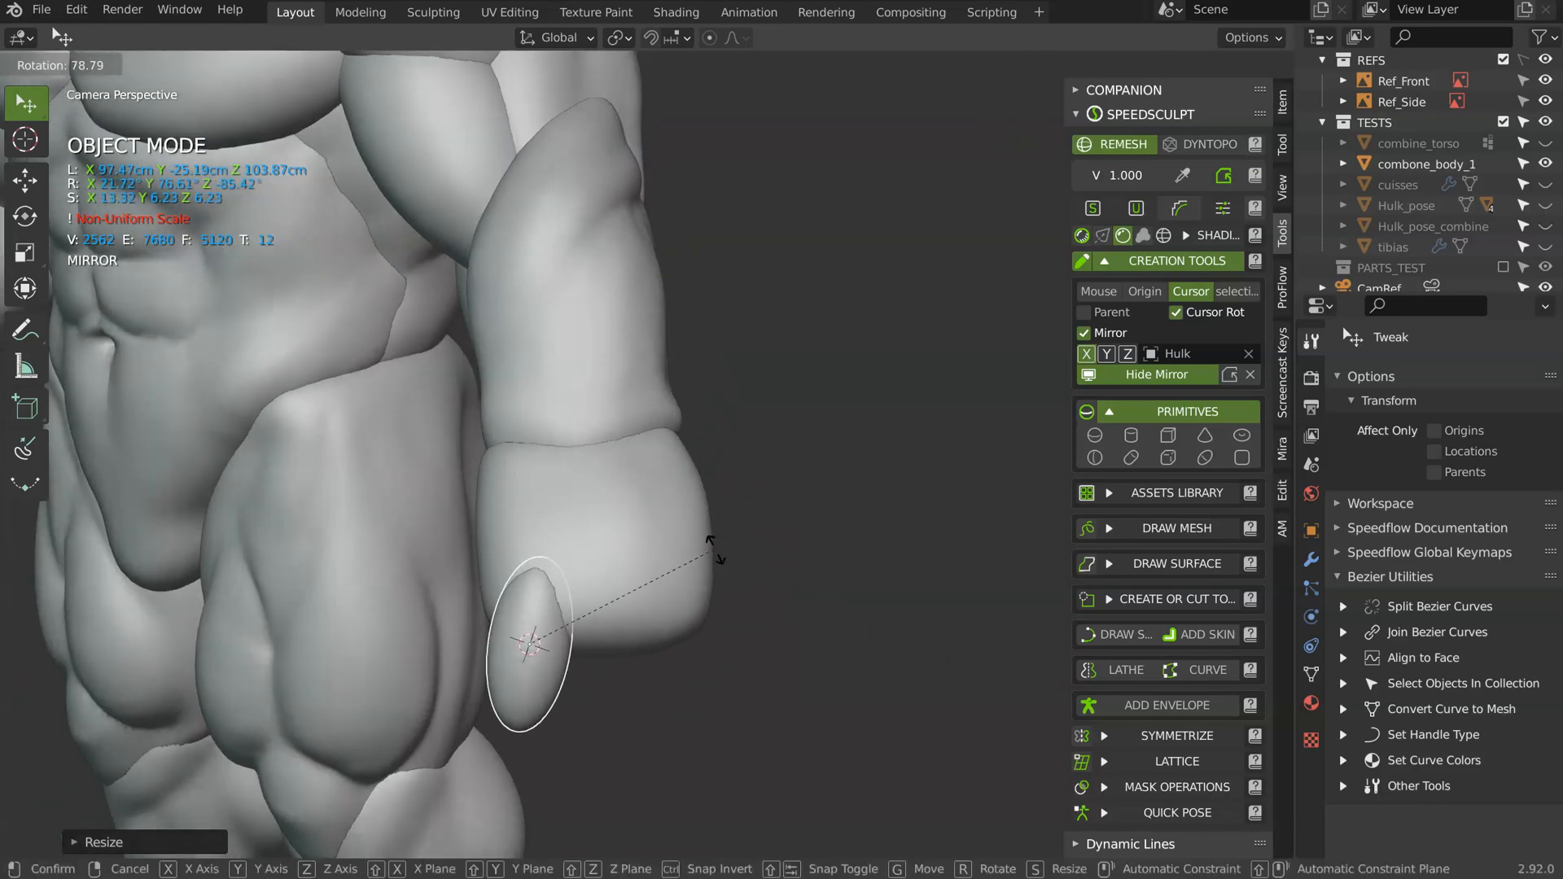
pyautogui.click(672, 519)
pyautogui.press('g')
pyautogui.click(556, 589)
pyautogui.moveTo(556, 589); pyautogui.dragTo(744, 540, button='middle')
pyautogui.press('g')
pyautogui.click(622, 586)
pyautogui.moveTo(622, 586); pyautogui.dragTo(504, 588, button='middle')
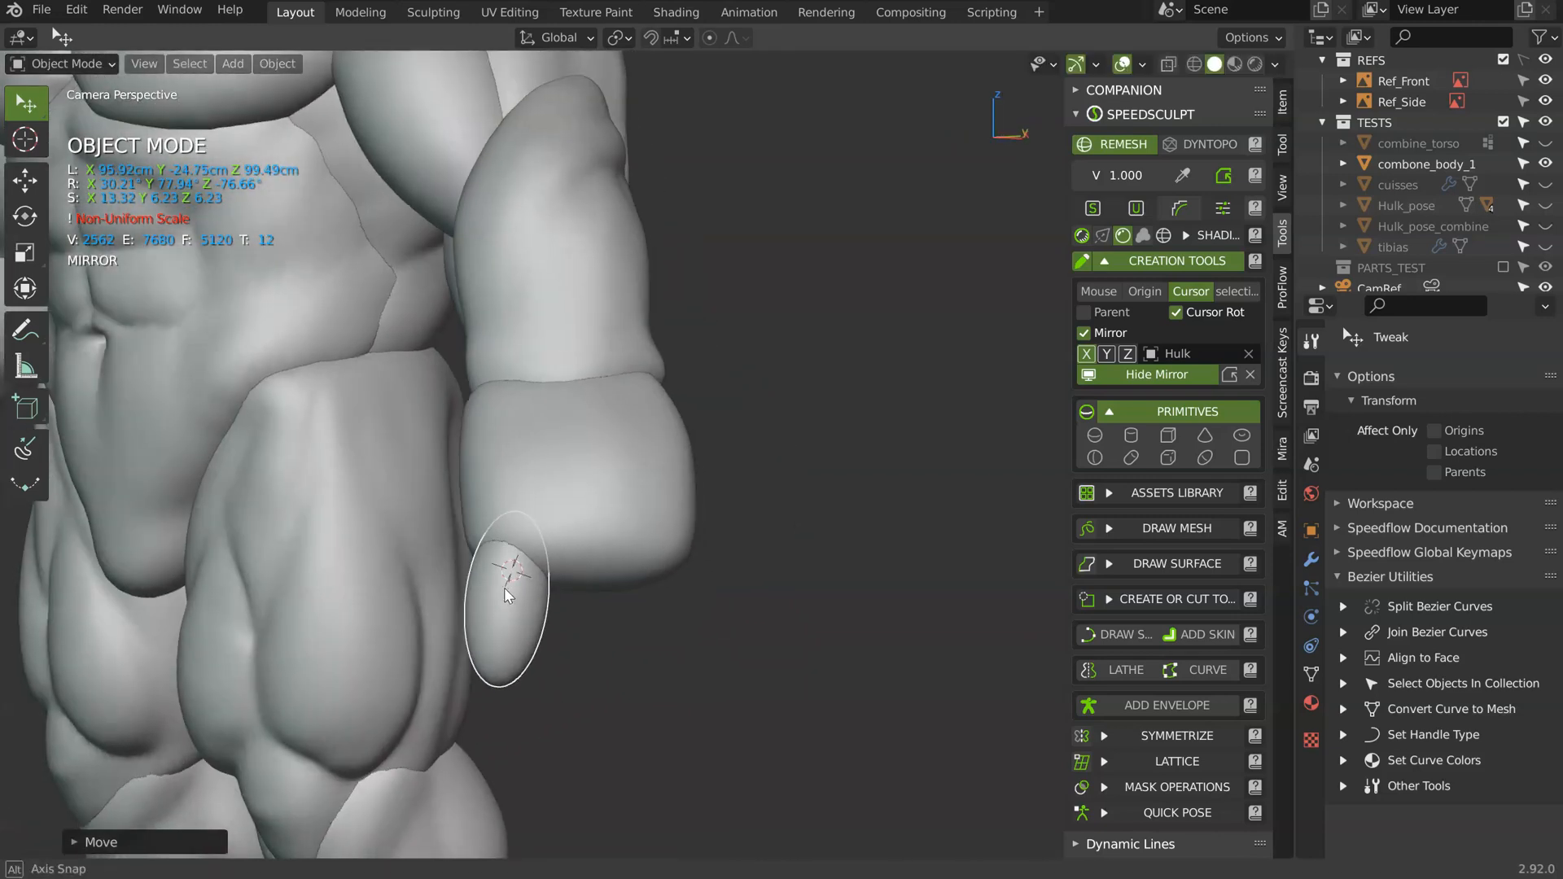
pyautogui.press('g')
pyautogui.press('r')
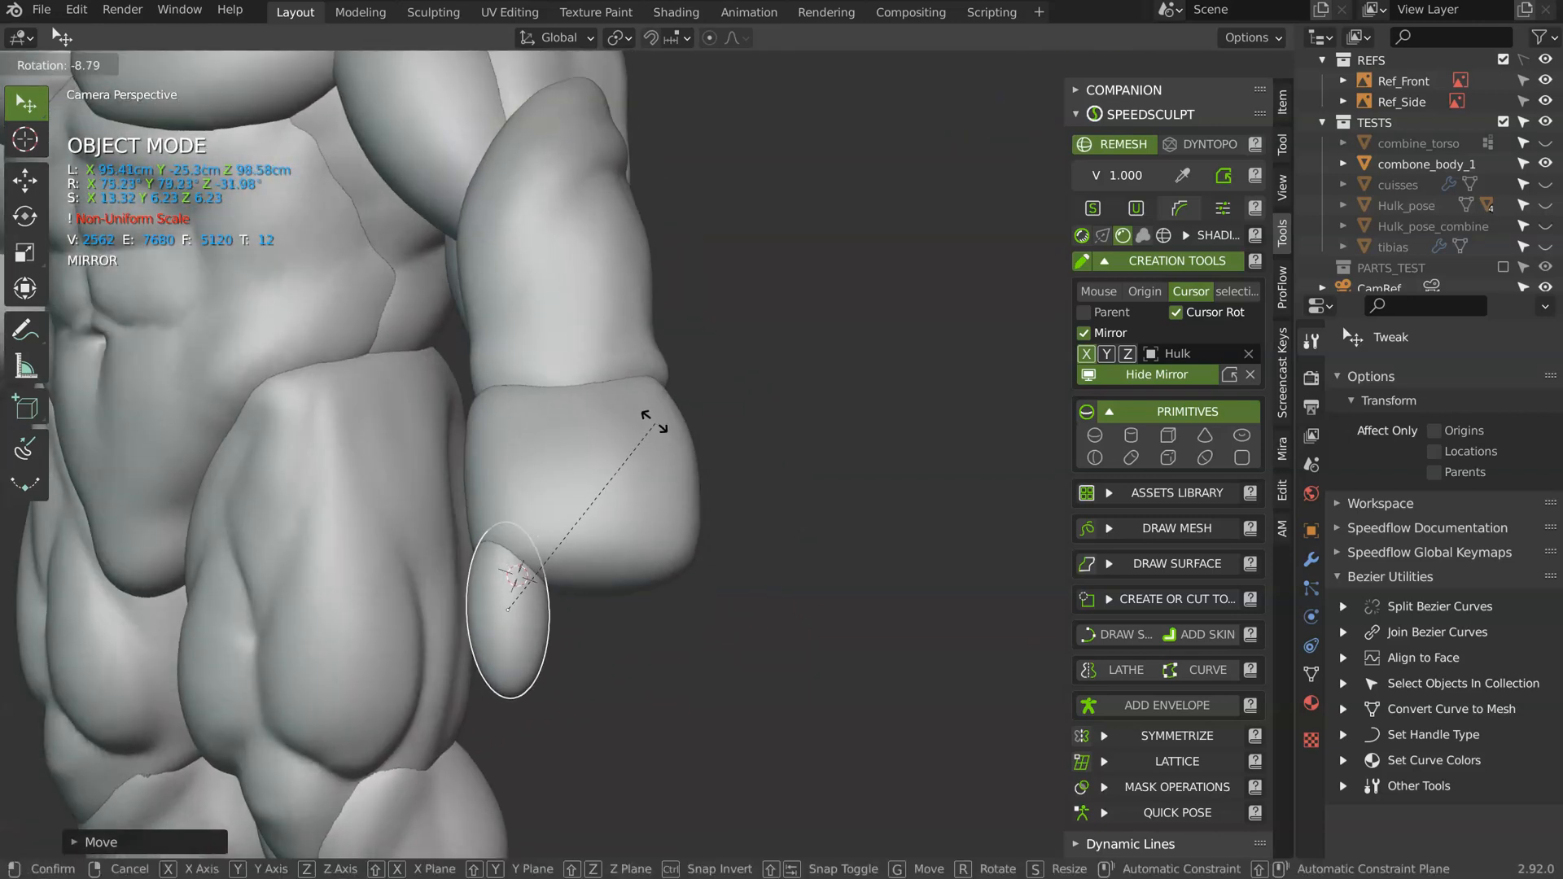
pyautogui.click(669, 443)
# - Hide the finger's mirrored copy and turn off mirroring for new primitives
pyautogui.scroll(-5, 627, 516)
pyautogui.moveTo(626, 516); pyautogui.dragTo(713, 292, button='middle')
pyautogui.keyDown('ctrl'); pyautogui.moveTo(561, 579); pyautogui.dragTo(614, 517, button='middle'); pyautogui.keyUp('ctrl')
pyautogui.click(1146, 372)
pyautogui.click(1083, 332)
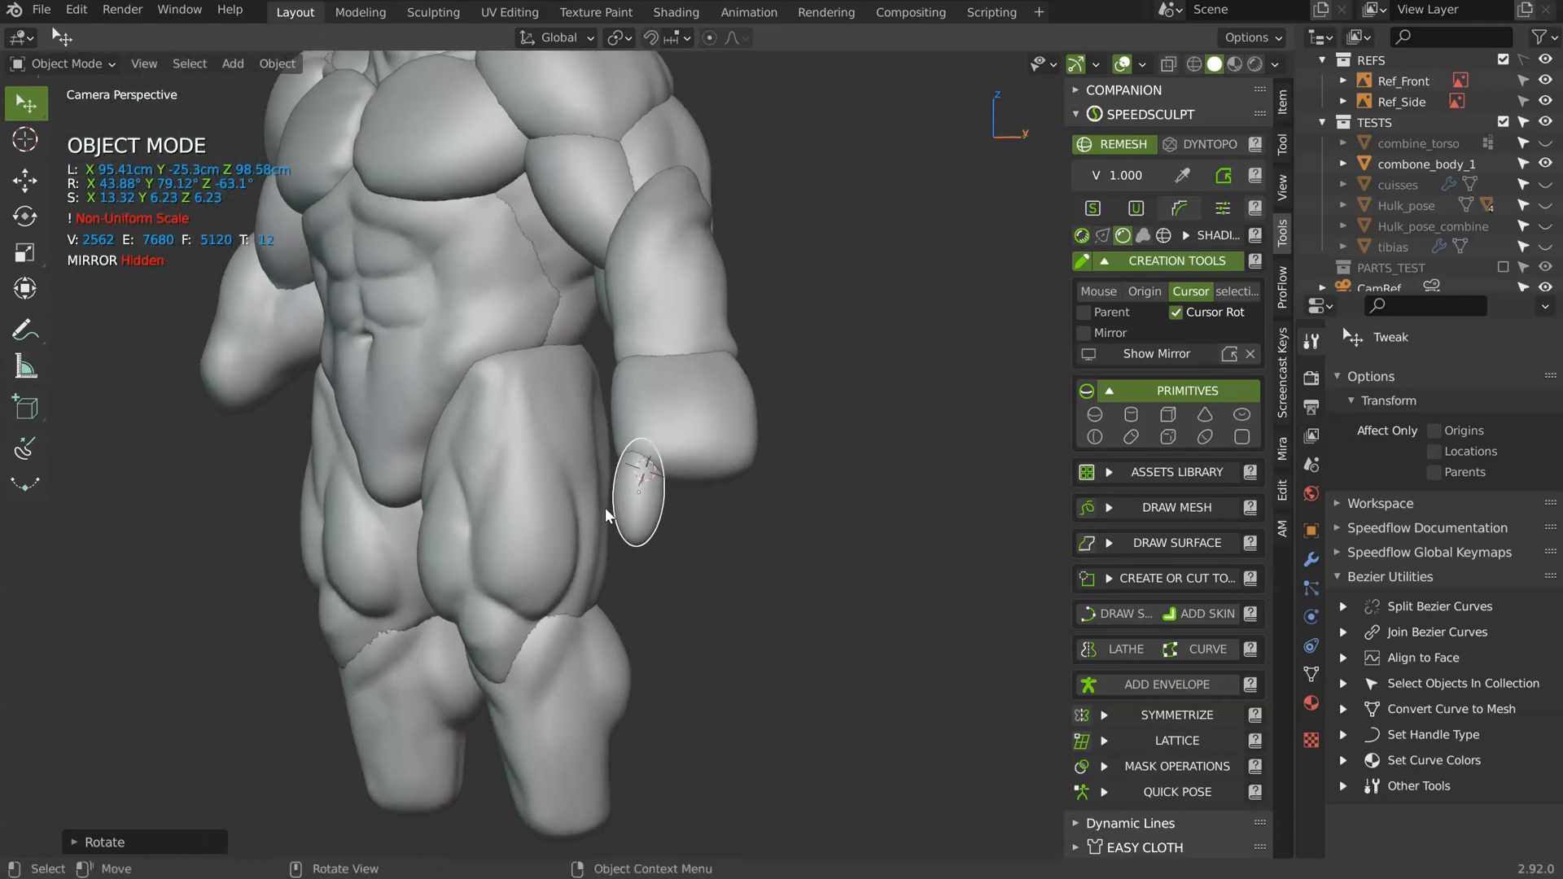
# - Duplicate the finger twice along the hand's lower edge, rotating each copy slightly to follow the hand
pyautogui.scroll(3, 633, 495)
pyautogui.scroll(2, 686, 442)
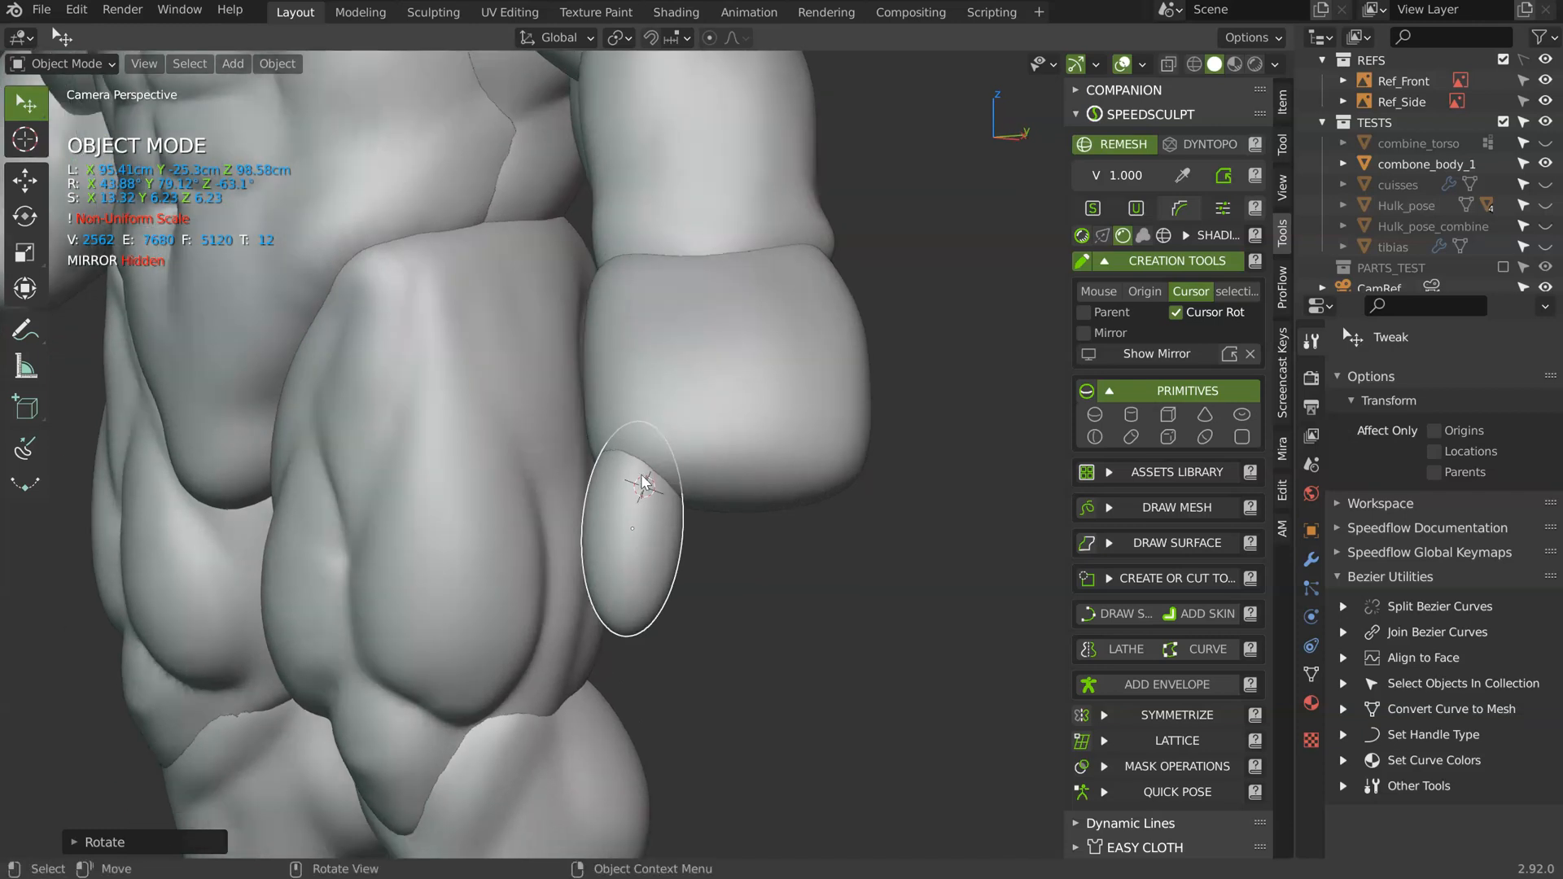
pyautogui.hotkey('shift', 'd')
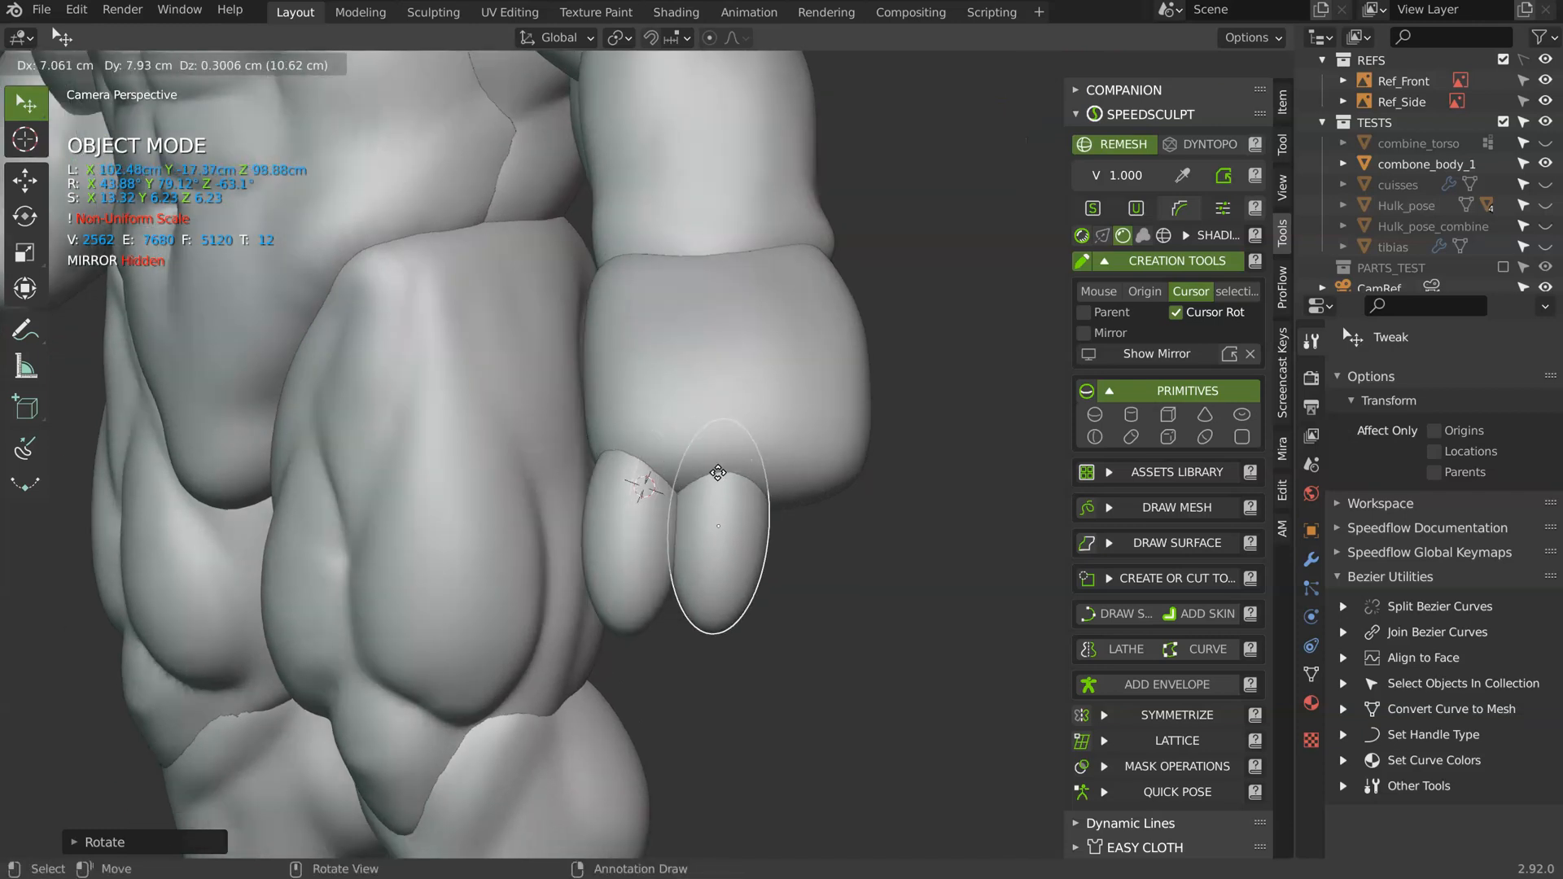
pyautogui.press('r')
pyautogui.click(817, 426)
pyautogui.moveTo(806, 435)
pyautogui.mouseDown(button='middle')
pyautogui.moveTo(747, 478)
pyautogui.moveTo(687, 485)
pyautogui.moveTo(795, 464)
pyautogui.mouseUp(button='middle')
pyautogui.hotkey('shift', 'd')
pyautogui.click(757, 466)
pyautogui.press('r')
pyautogui.click(821, 449)
# - Duplicate a smaller fourth finger at the hand's outer edge, and resize the third finger
pyautogui.hotkey('shift', 'd')
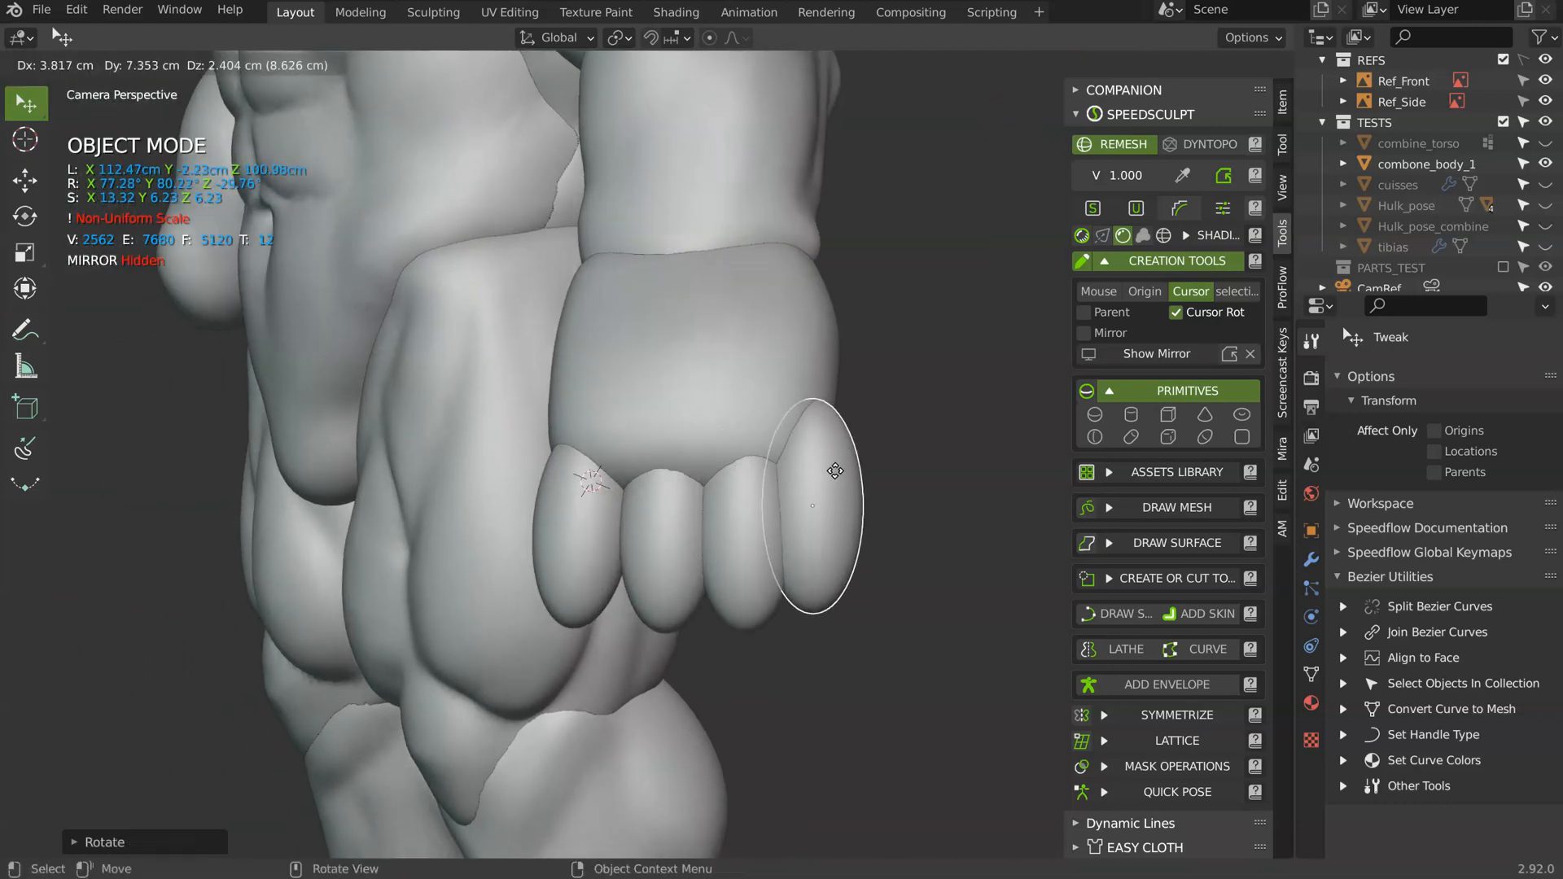
pyautogui.press('s')
pyautogui.click(763, 522)
pyautogui.click(762, 516)
pyautogui.moveTo(762, 516); pyautogui.dragTo(846, 490, button='middle')
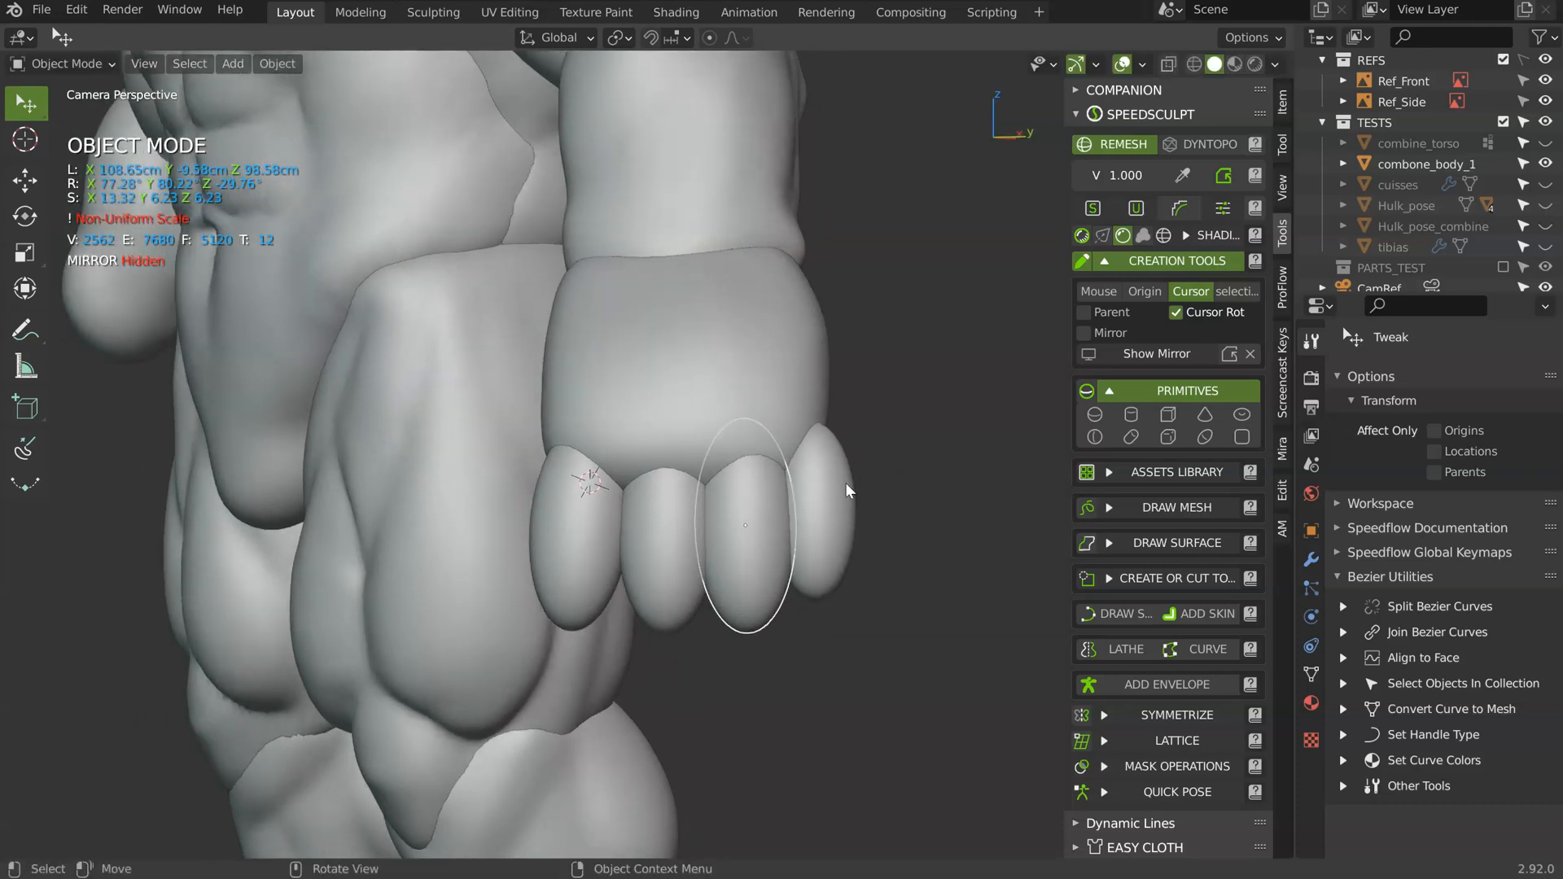
pyautogui.press('s')
pyautogui.click(890, 484)
# - Scale the first finger down to about 12.16 by 5.69 by 5.69, and resize the second finger
pyautogui.click(588, 525)
pyautogui.moveTo(588, 525); pyautogui.dragTo(611, 530, button='middle')
pyautogui.press('s')
pyautogui.click(666, 529)
pyautogui.click(670, 544)
pyautogui.press('s')
pyautogui.click(764, 521)
pyautogui.moveTo(763, 522); pyautogui.dragTo(754, 386, button='middle')
pyautogui.click(754, 386)
pyautogui.scroll(-3, 754, 386)
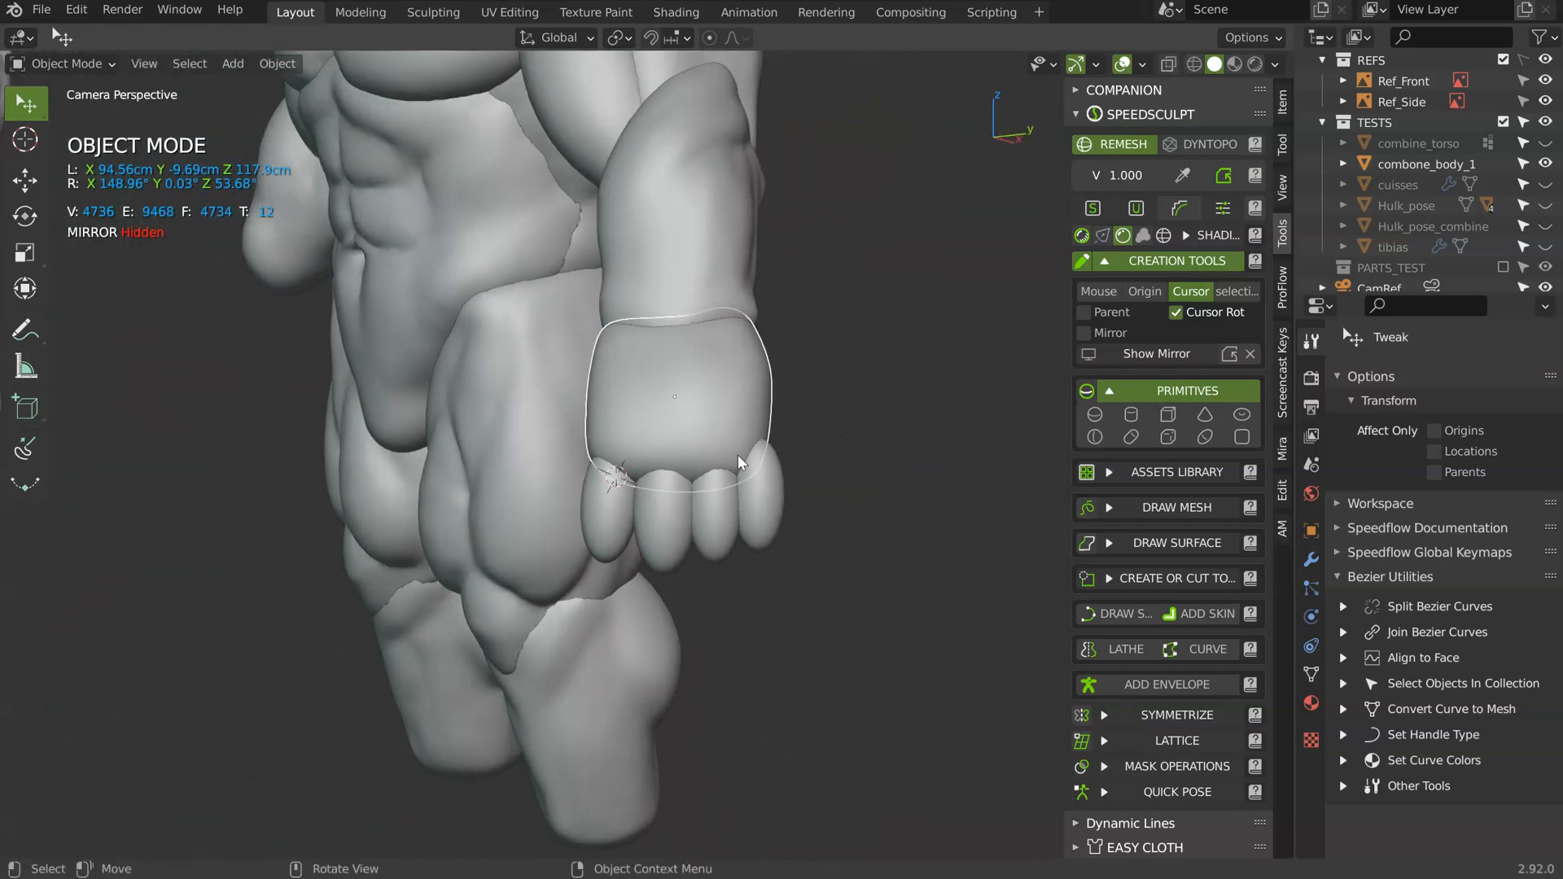
pyautogui.scroll(2, 666, 453)
# - In Sculpt Mode, smooth the first finger's inner side and adjust its base using Grab with a 249 px radius
pyautogui.click(609, 524)
pyautogui.scroll(3, 608, 524)
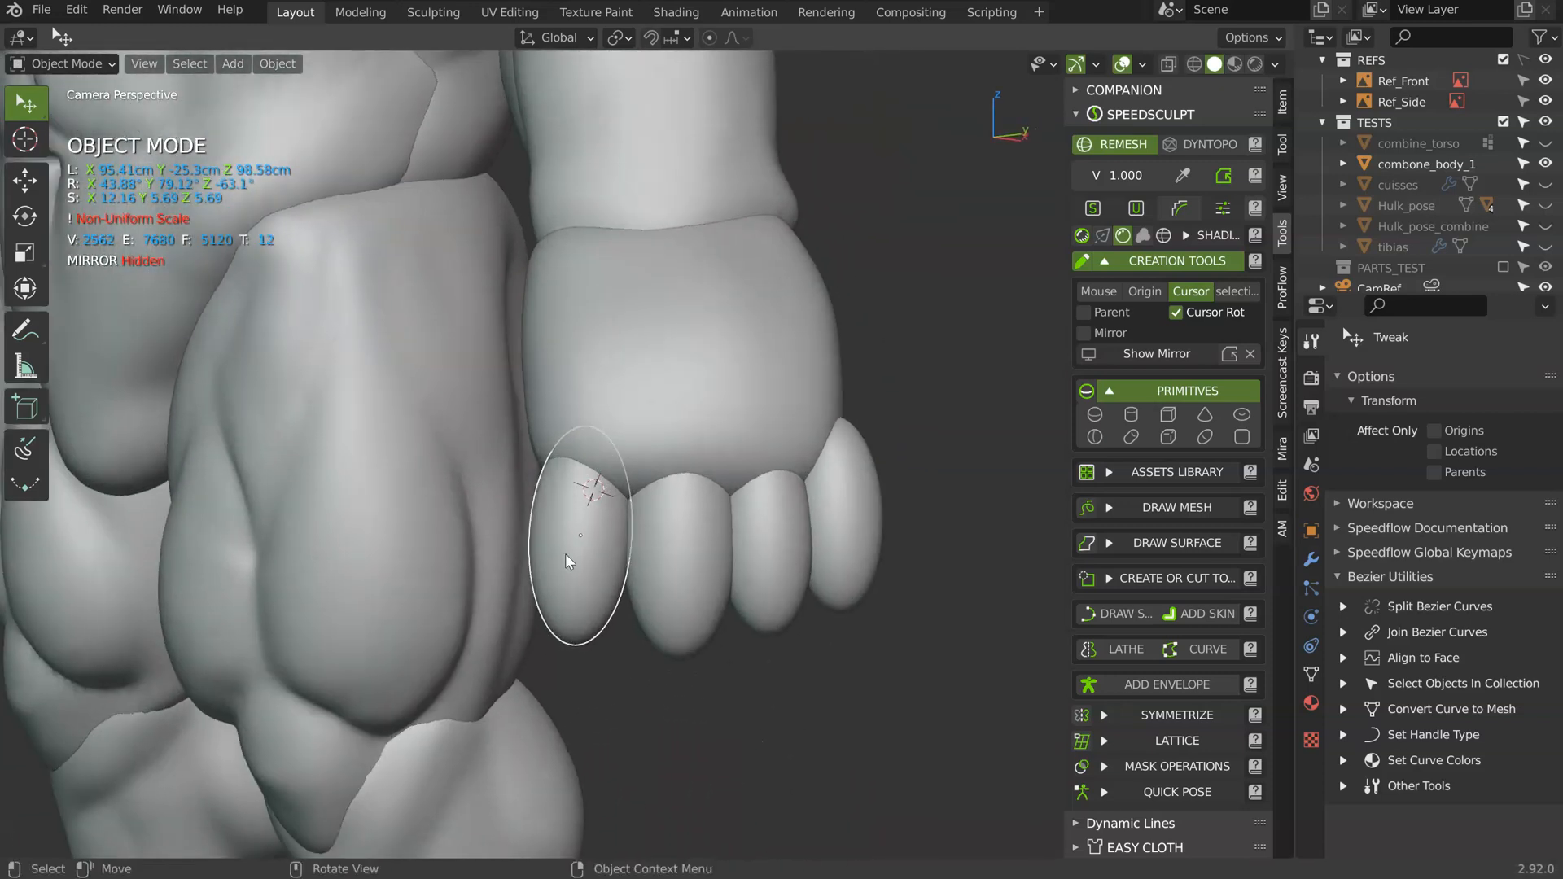
pyautogui.hotkey('ctrl', 'Tab')
pyautogui.scroll(1, 610, 488)
pyautogui.keyDown('shift'); pyautogui.moveTo(568, 481); pyautogui.dragTo(635, 415, button='middle'); pyautogui.keyUp('shift')
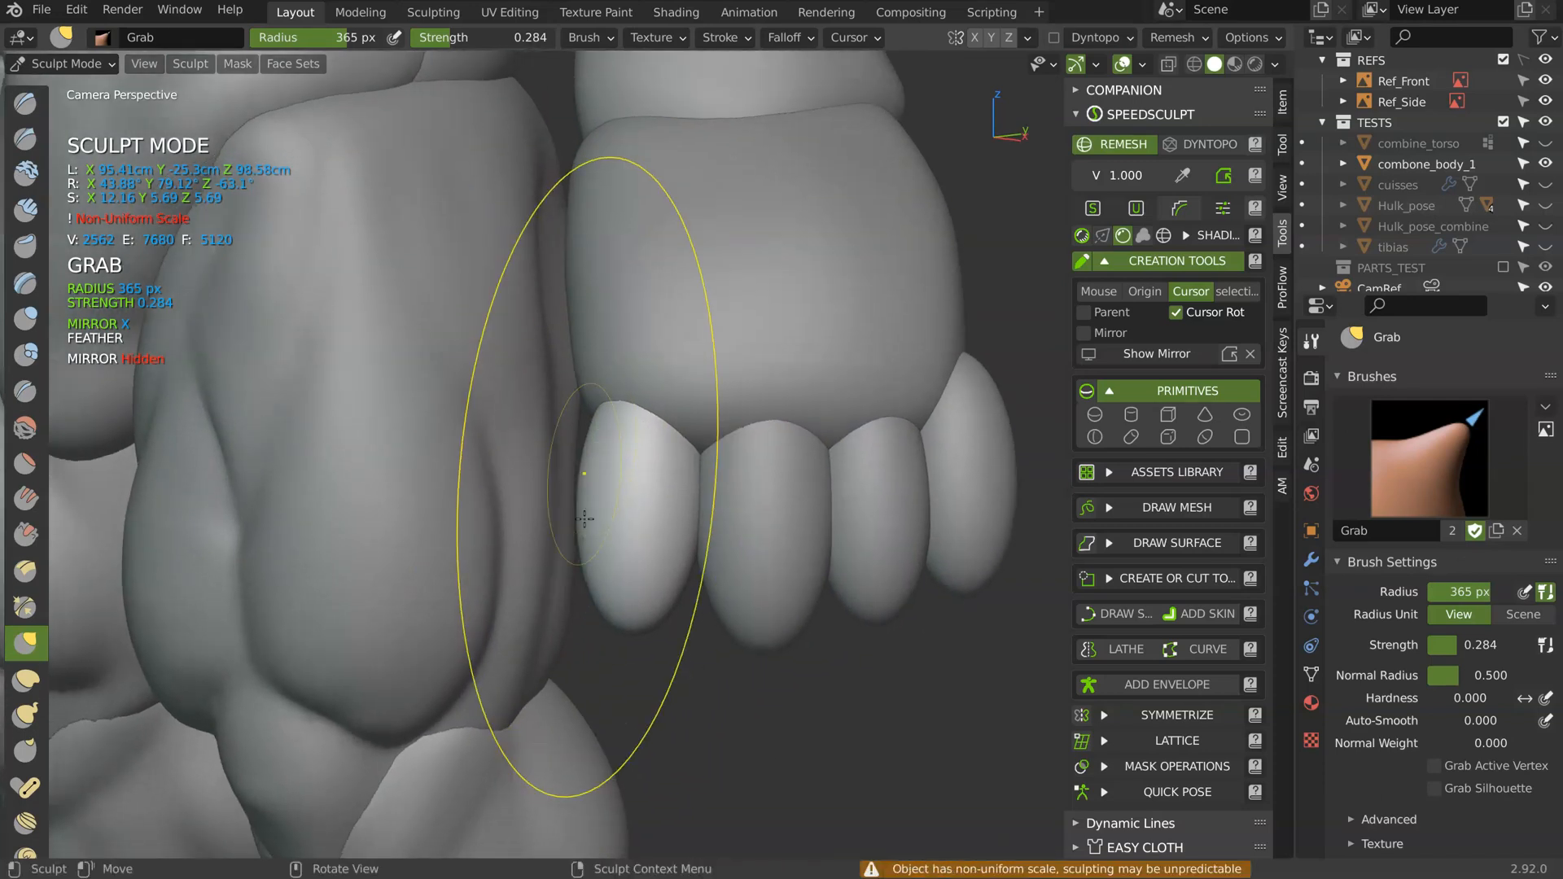
pyautogui.press('f')
pyautogui.click(612, 511)
pyautogui.keyDown('shift'); pyautogui.moveTo(592, 528); pyautogui.dragTo(604, 455); pyautogui.keyUp('shift')
pyautogui.moveTo(621, 435); pyautogui.dragTo(616, 407)
pyautogui.moveTo(592, 480); pyautogui.dragTo(606, 502)
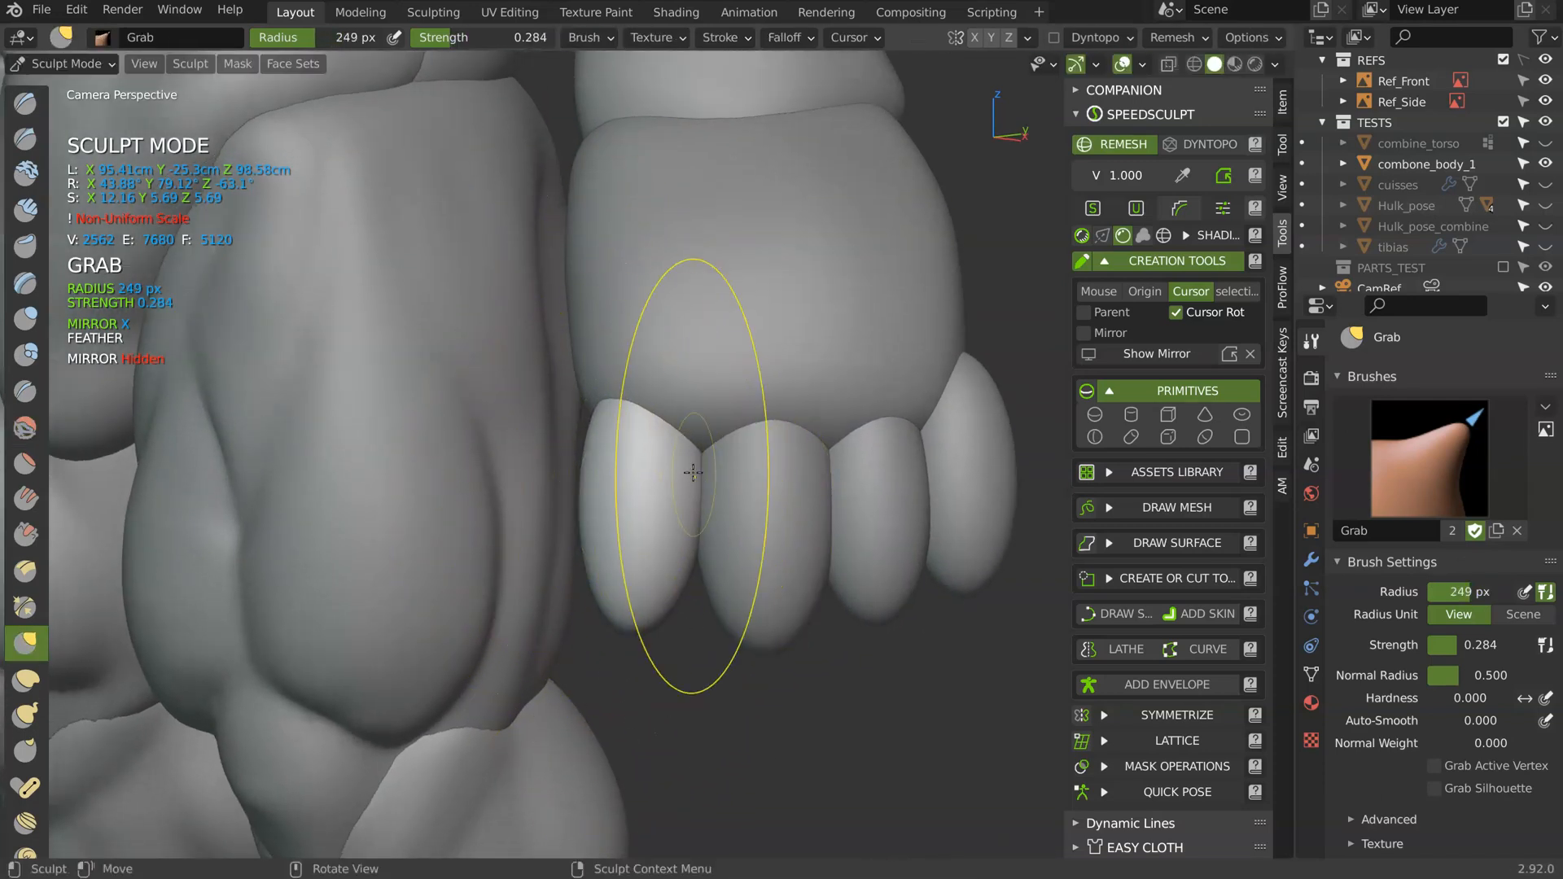
# - Widen and blunt the first finger's tip with the Grab brush, working from the front and side
pyautogui.moveTo(529, 521); pyautogui.dragTo(704, 488, button='middle')
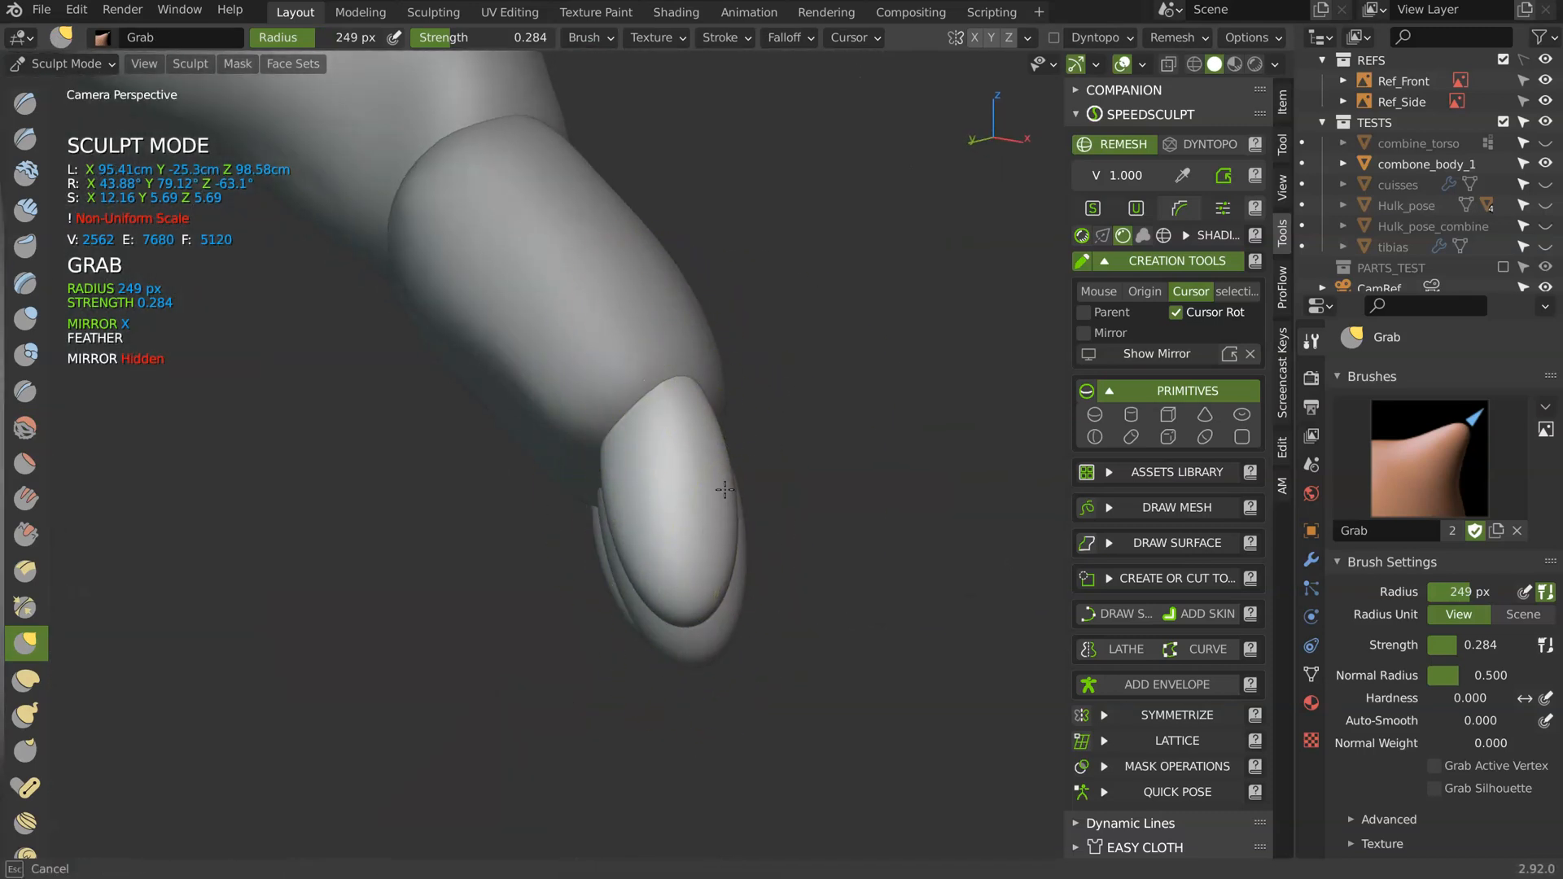
pyautogui.moveTo(682, 606); pyautogui.dragTo(722, 481, button='middle')
pyautogui.moveTo(623, 615)
pyautogui.mouseDown(button='middle')
pyautogui.moveTo(656, 496)
pyautogui.moveTo(736, 406)
pyautogui.moveTo(803, 477)
pyautogui.moveTo(783, 544)
pyautogui.mouseUp(button='middle')
pyautogui.moveTo(701, 671); pyautogui.dragTo(713, 655, button='middle')
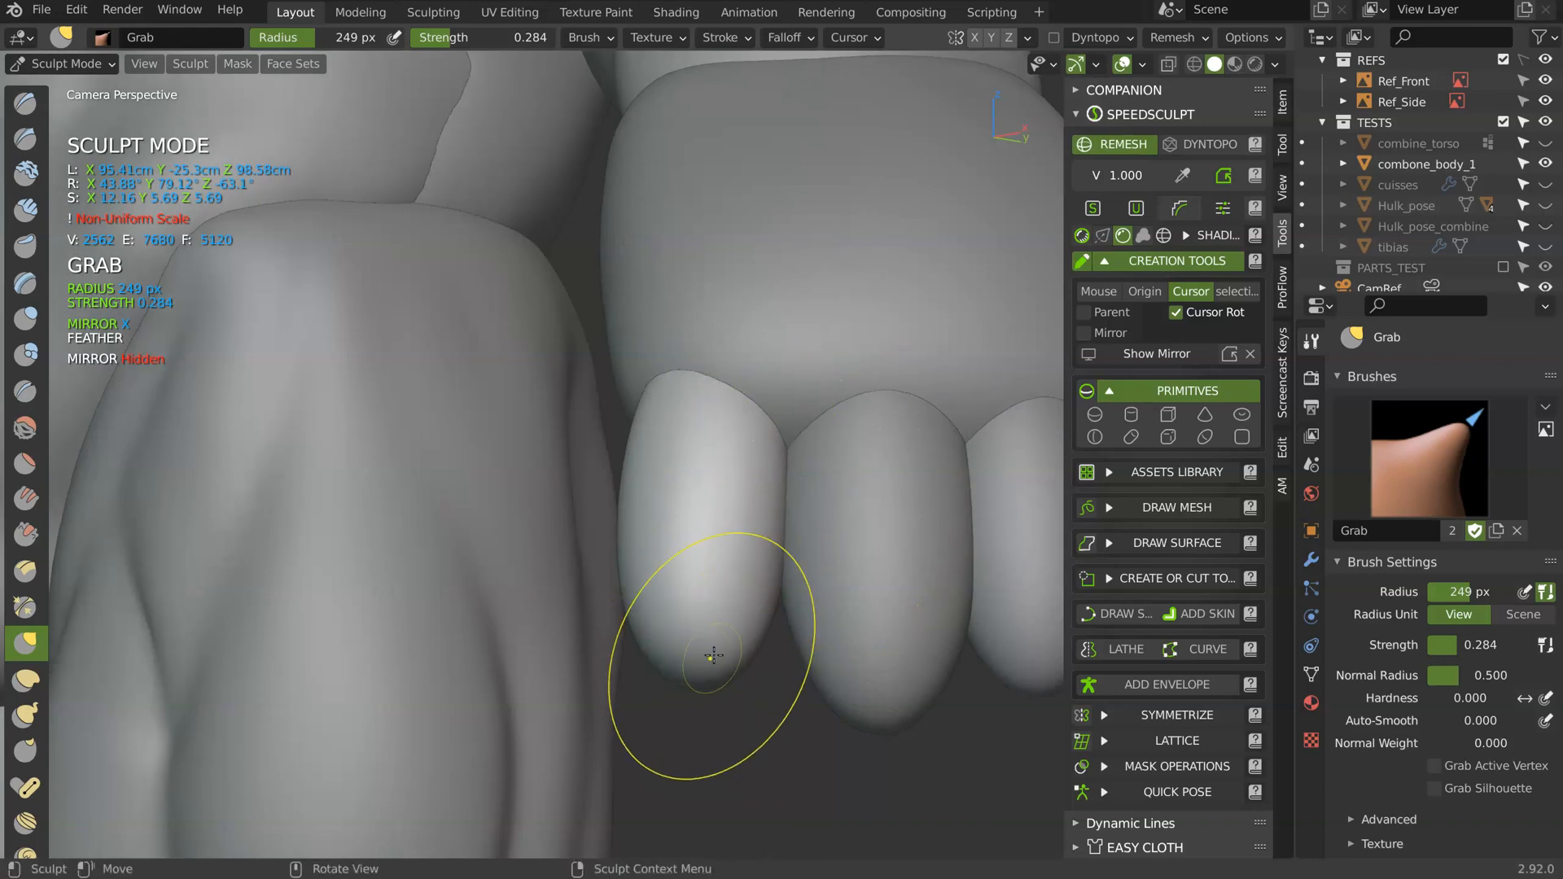
pyautogui.moveTo(681, 356)
pyautogui.mouseDown(button='middle')
pyautogui.moveTo(719, 320)
pyautogui.moveTo(767, 454)
pyautogui.moveTo(656, 447)
pyautogui.moveTo(700, 521)
pyautogui.moveTo(736, 341)
pyautogui.moveTo(716, 276)
pyautogui.moveTo(753, 290)
pyautogui.moveTo(731, 411)
pyautogui.moveTo(572, 230)
pyautogui.mouseUp(button='middle')
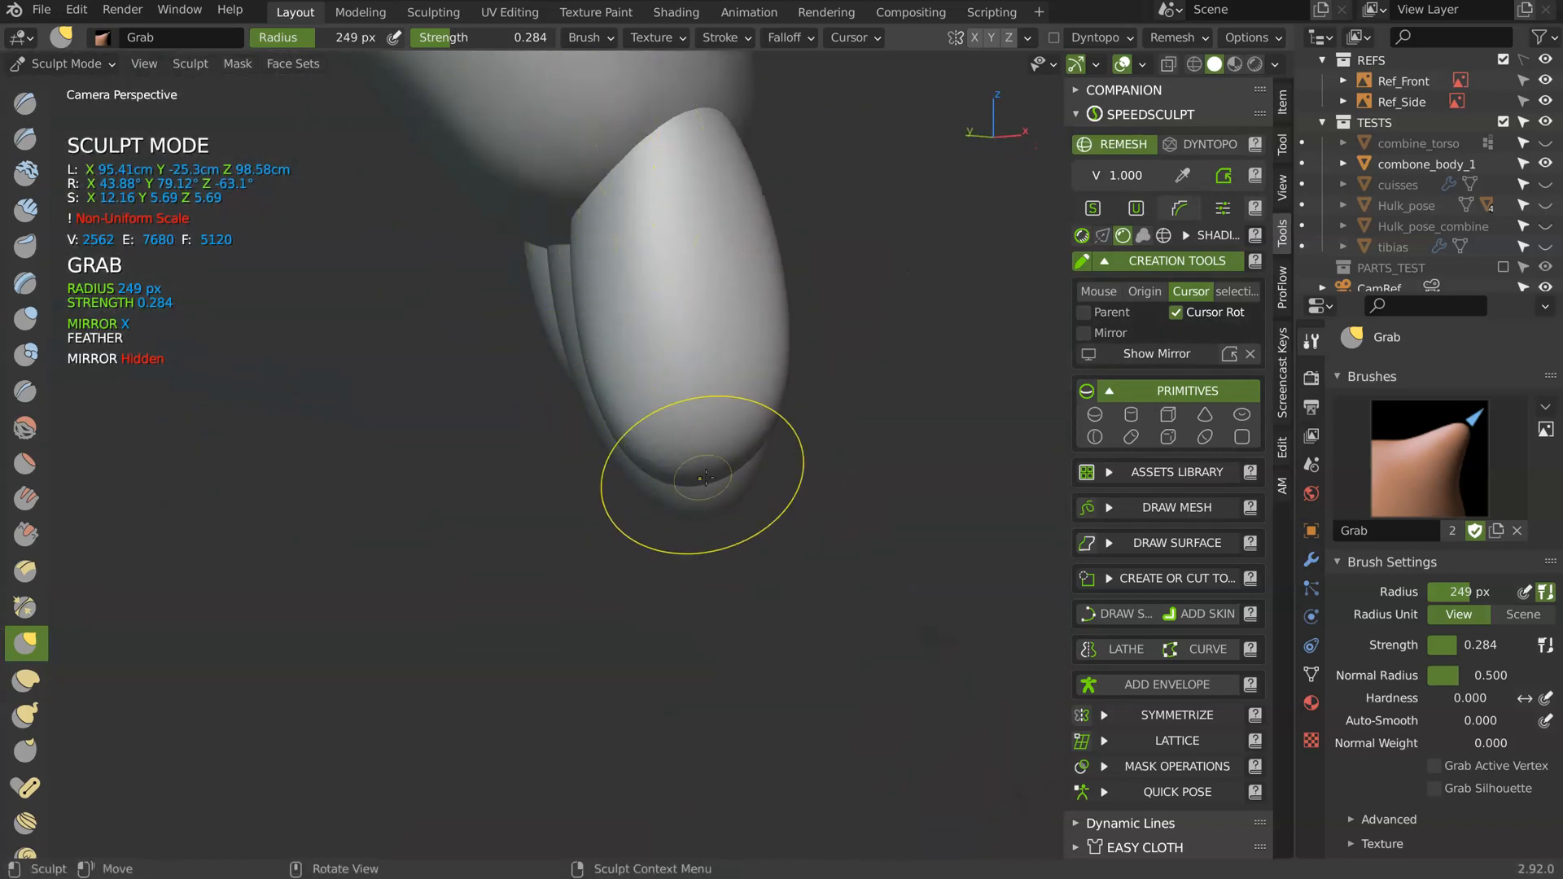
pyautogui.moveTo(694, 438); pyautogui.dragTo(684, 427, button='middle')
# - Smooth the first finger's upper palm side and refine its profile with Grab
pyautogui.moveTo(579, 292)
pyautogui.mouseDown(button='middle')
pyautogui.moveTo(607, 325)
pyautogui.moveTo(537, 325)
pyautogui.moveTo(701, 342)
pyautogui.moveTo(563, 354)
pyautogui.moveTo(578, 314)
pyautogui.mouseUp(button='middle')
pyautogui.scroll(1, 578, 315)
pyautogui.keyDown('shift'); pyautogui.moveTo(597, 244); pyautogui.dragTo(569, 183); pyautogui.keyUp('shift')
pyautogui.moveTo(643, 244)
pyautogui.mouseDown(button='middle')
pyautogui.moveTo(581, 255)
pyautogui.moveTo(549, 287)
pyautogui.mouseUp(button='middle')
pyautogui.moveTo(729, 311)
pyautogui.mouseDown(button='middle')
pyautogui.moveTo(647, 268)
pyautogui.moveTo(647, 316)
pyautogui.mouseUp(button='middle')
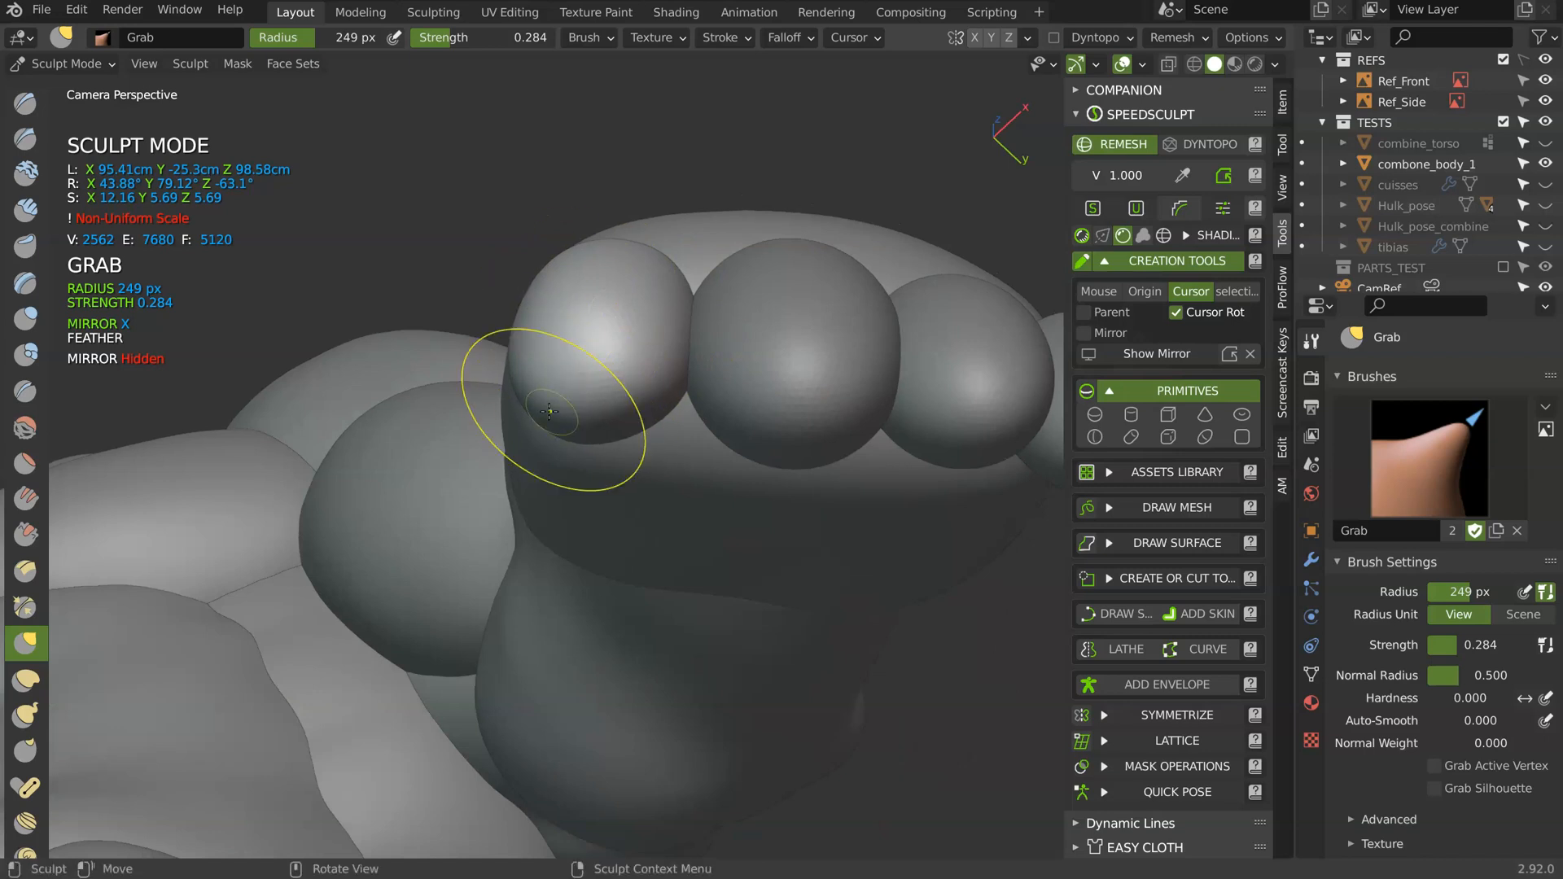
pyautogui.moveTo(599, 407)
pyautogui.mouseDown(button='middle')
pyautogui.moveTo(622, 433)
pyautogui.moveTo(634, 340)
pyautogui.moveTo(572, 282)
pyautogui.moveTo(770, 370)
pyautogui.moveTo(639, 321)
pyautogui.moveTo(647, 267)
pyautogui.mouseUp(button='middle')
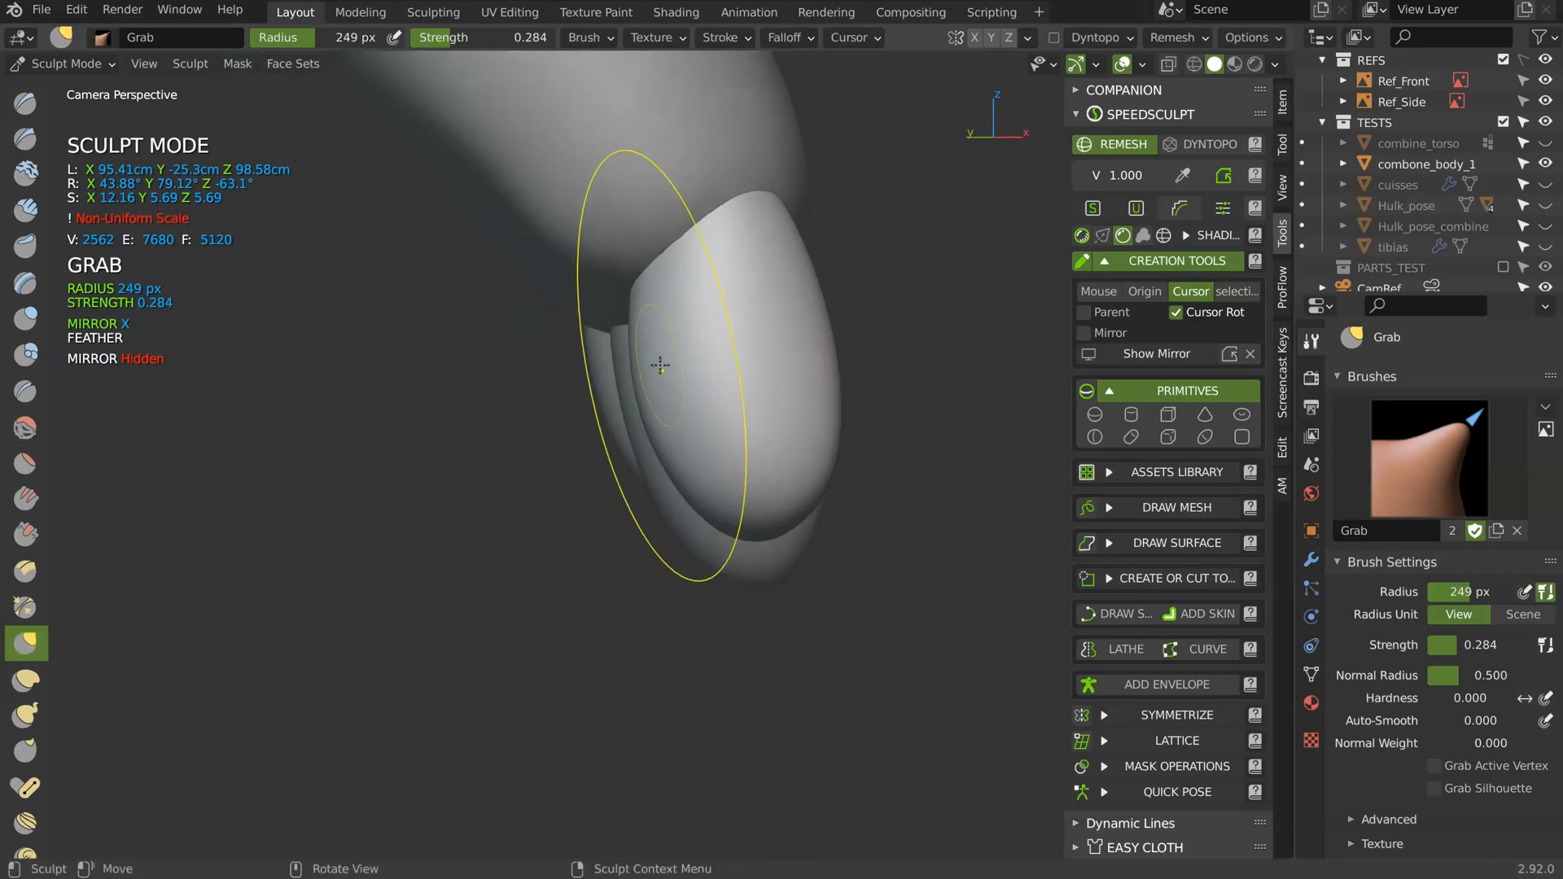
pyautogui.moveTo(650, 398); pyautogui.dragTo(630, 308, button='middle')
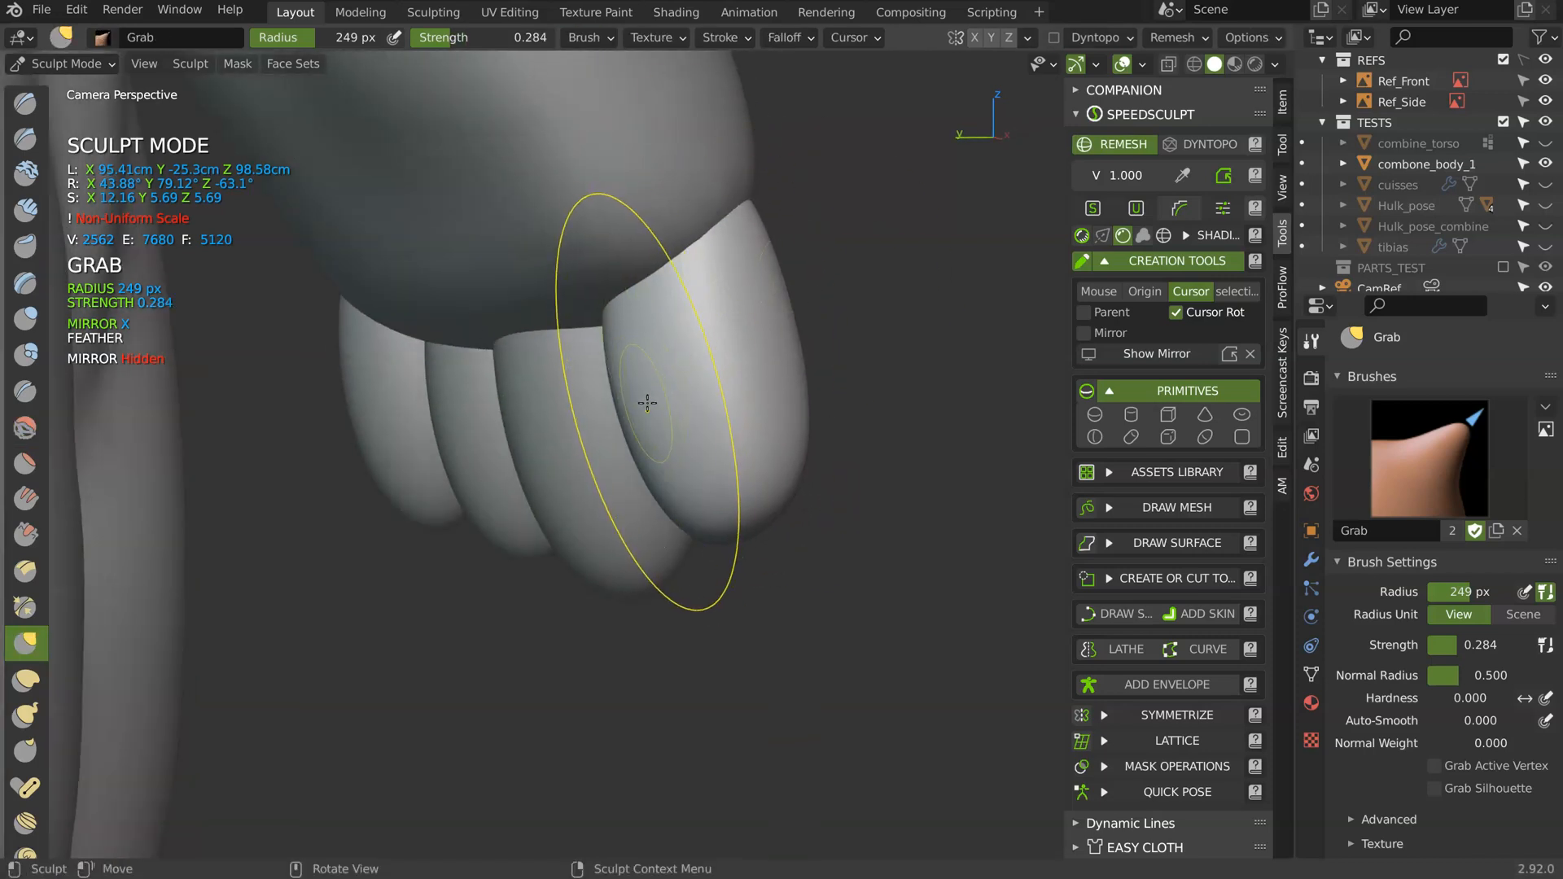
# - Build up the first finger's palm side with the Clay brush at 83 px radius and 0.5 strength, smoothing the strokes
pyautogui.press('c')
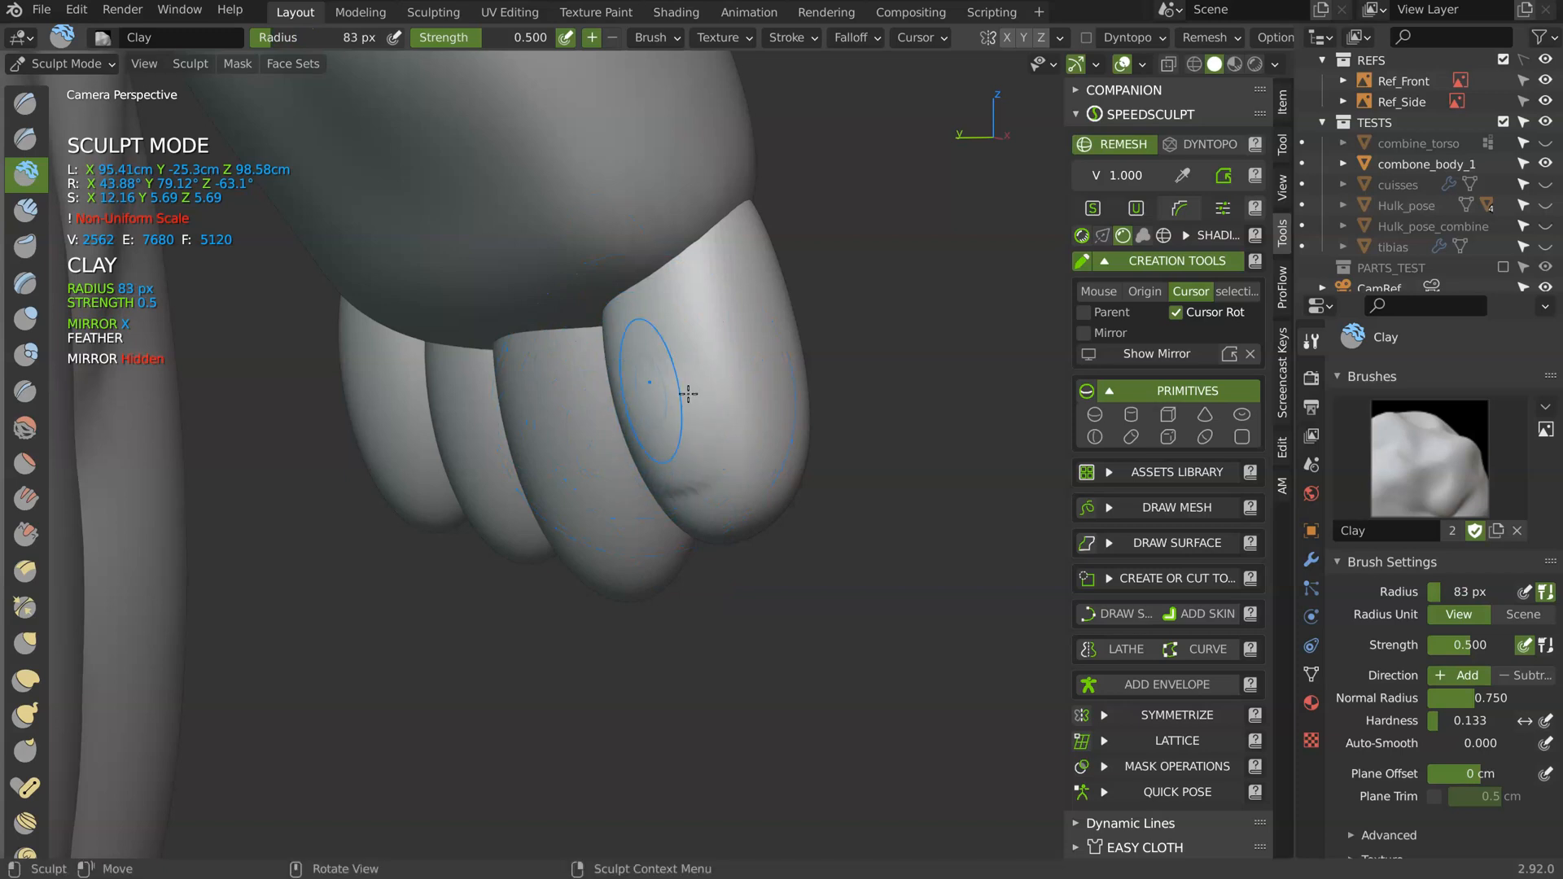
pyautogui.moveTo(654, 352); pyautogui.dragTo(607, 501, button='middle')
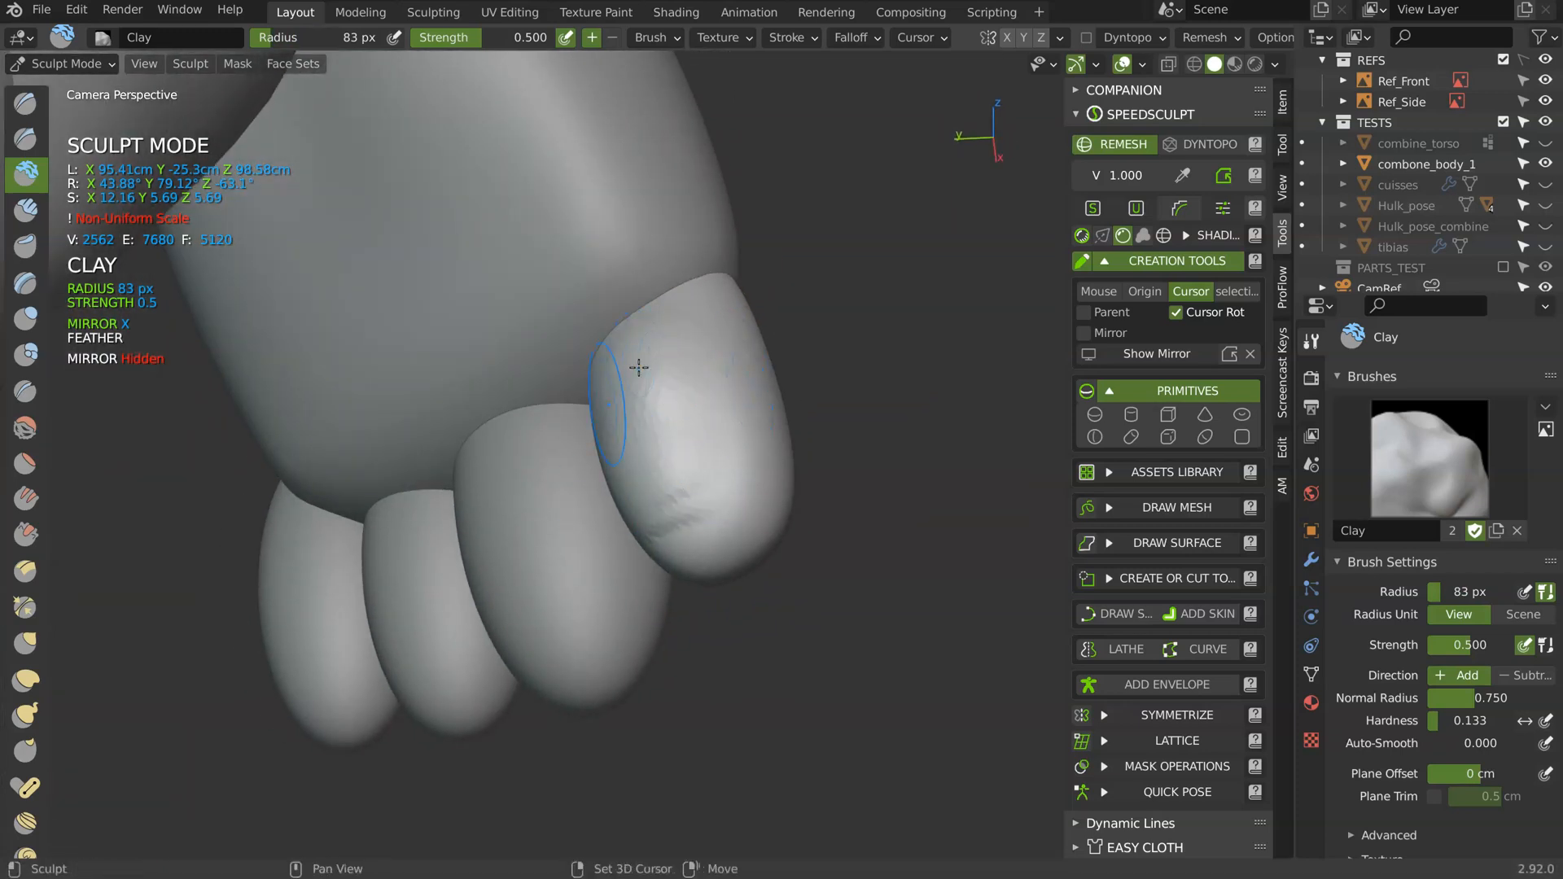
pyautogui.keyDown('shift'); pyautogui.moveTo(639, 367); pyautogui.dragTo(627, 528); pyautogui.keyUp('shift')
pyautogui.keyDown('shift'); pyautogui.moveTo(699, 381); pyautogui.dragTo(668, 415); pyautogui.keyUp('shift')
pyautogui.moveTo(599, 456)
pyautogui.mouseDown(button='middle')
pyautogui.moveTo(735, 414)
pyautogui.moveTo(729, 291)
pyautogui.mouseUp(button='middle')
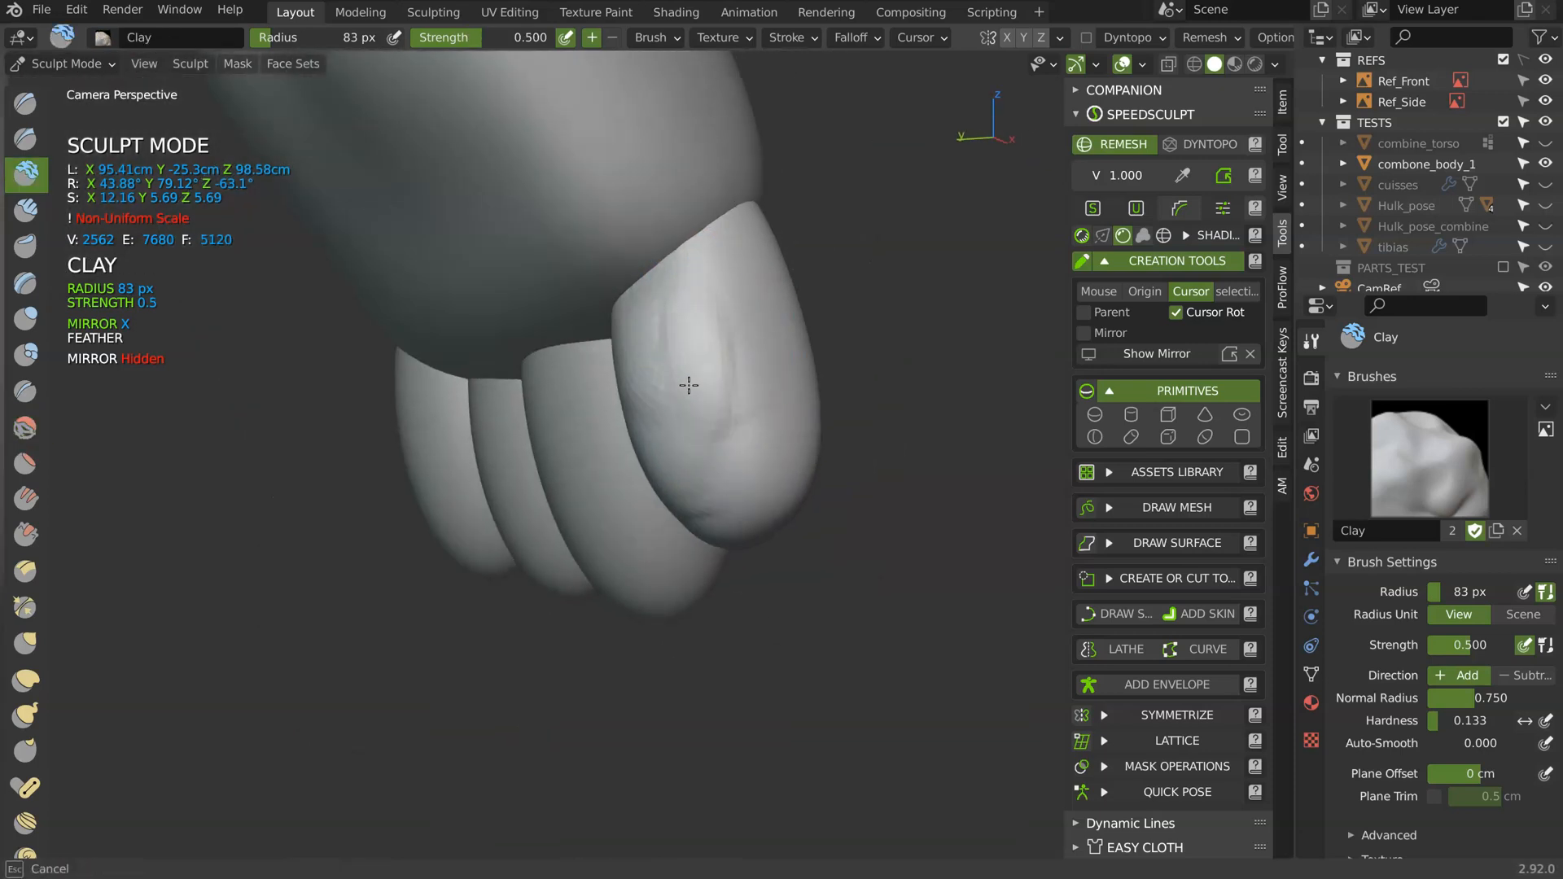
pyautogui.moveTo(678, 363)
pyautogui.keyDown('shift'); pyautogui.mouseDown()
pyautogui.moveTo(764, 369)
pyautogui.moveTo(757, 391)
pyautogui.mouseUp(); pyautogui.keyUp('shift')
pyautogui.moveTo(704, 366)
pyautogui.keyDown('shift'); pyautogui.mouseDown()
pyautogui.moveTo(725, 331)
pyautogui.moveTo(737, 342)
pyautogui.mouseUp(); pyautogui.keyUp('shift')
# - Smooth the added clay along the first finger's side and toward its tip
pyautogui.moveTo(504, 362)
pyautogui.mouseDown(button='middle')
pyautogui.moveTo(658, 371)
pyautogui.moveTo(577, 295)
pyautogui.mouseUp(button='middle')
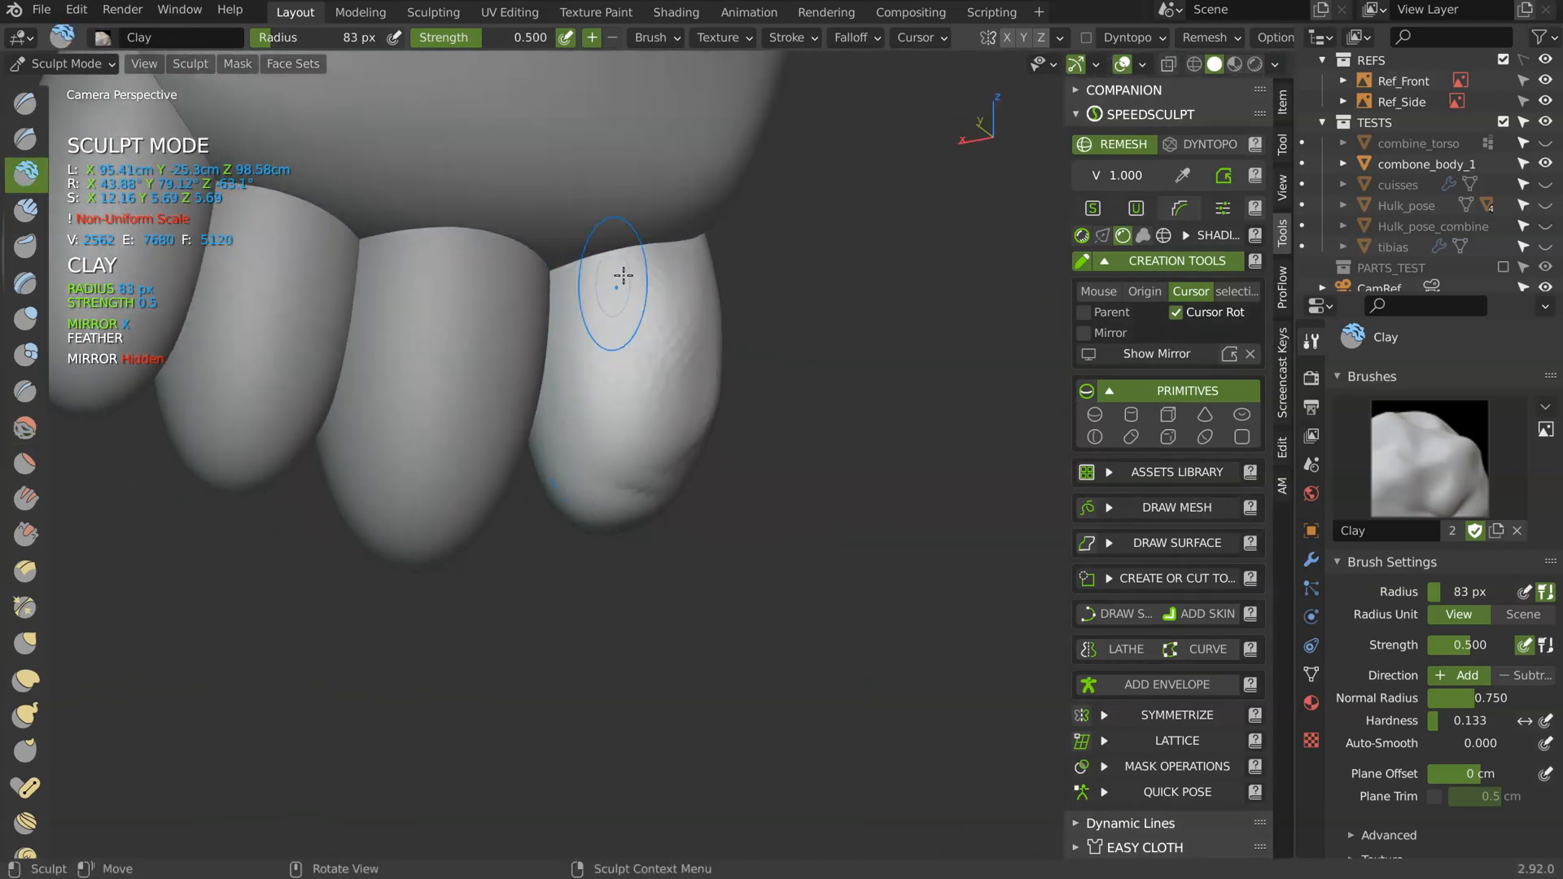
pyautogui.moveTo(690, 425)
pyautogui.keyDown('shift'); pyautogui.mouseDown()
pyautogui.moveTo(705, 367)
pyautogui.moveTo(698, 390)
pyautogui.mouseUp(); pyautogui.keyUp('shift')
pyautogui.keyDown('shift'); pyautogui.moveTo(692, 415); pyautogui.dragTo(708, 366); pyautogui.keyUp('shift')
pyautogui.moveTo(814, 382)
pyautogui.mouseDown(button='middle')
pyautogui.moveTo(715, 380)
pyautogui.moveTo(719, 342)
pyautogui.mouseUp(button='middle')
pyautogui.moveTo(719, 342)
pyautogui.keyDown('shift'); pyautogui.mouseDown()
pyautogui.moveTo(702, 331)
pyautogui.moveTo(799, 281)
pyautogui.mouseUp(); pyautogui.keyUp('shift')
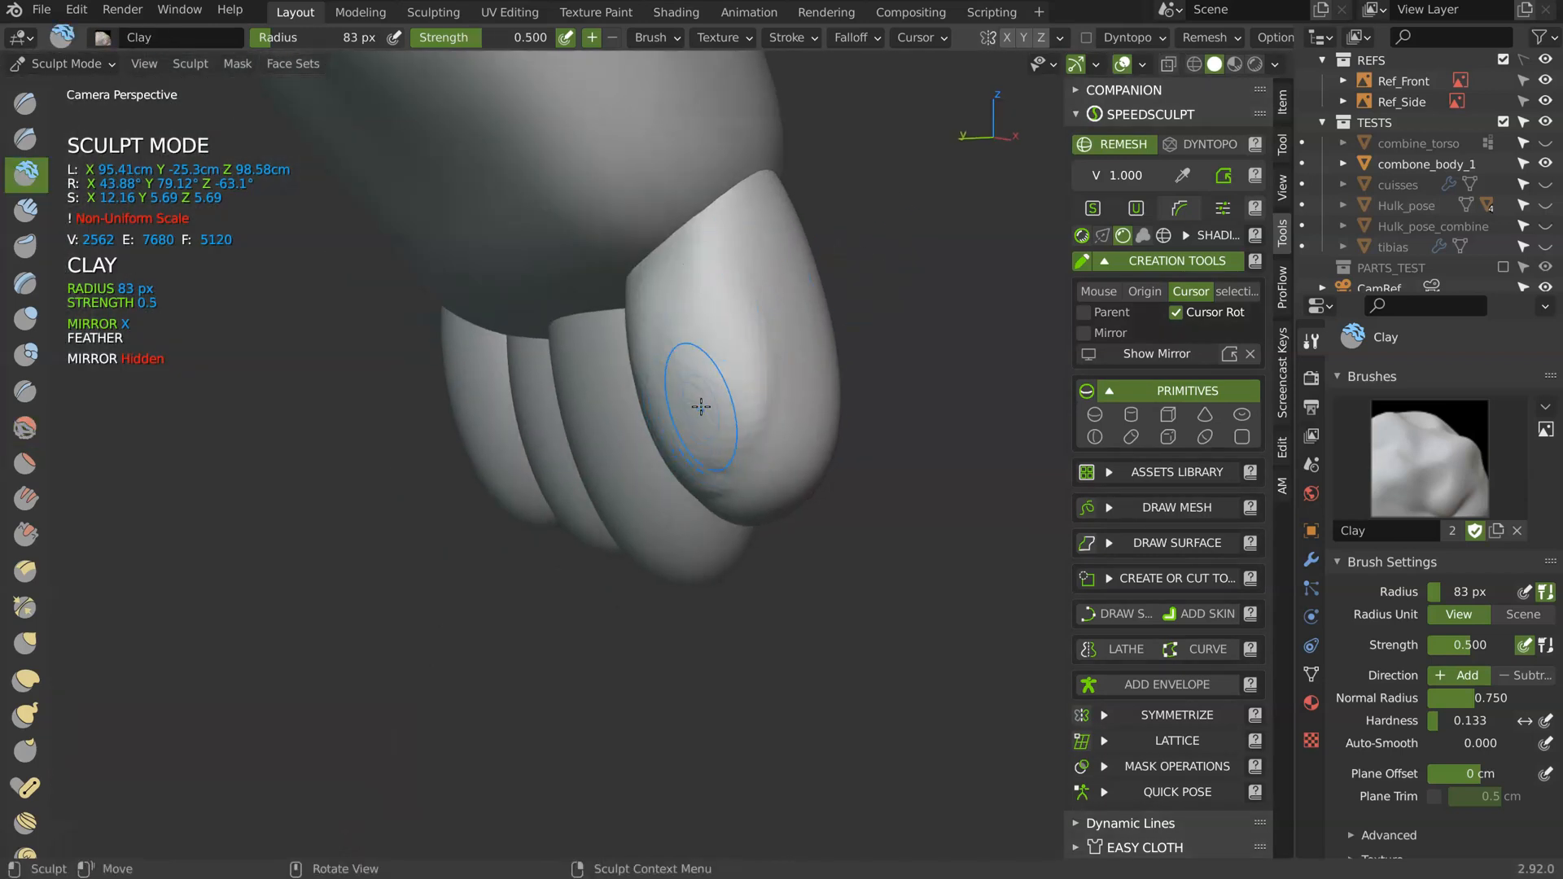
# - In Object Mode, duplicate the first finger segment and place the copy below it at about X 94.04, Y -26.58, Z 85.01 cm
pyautogui.moveTo(701, 406); pyautogui.dragTo(646, 416, button='middle')
pyautogui.moveTo(690, 367)
pyautogui.mouseDown(button='middle')
pyautogui.moveTo(733, 416)
pyautogui.moveTo(778, 387)
pyautogui.moveTo(684, 395)
pyautogui.mouseUp(button='middle')
pyautogui.hotkey('ctrl', 'Tab')
pyautogui.moveTo(688, 399)
pyautogui.keyDown('ctrl'); pyautogui.mouseDown(button='middle')
pyautogui.moveTo(752, 257)
pyautogui.moveTo(722, 374)
pyautogui.mouseUp(button='middle'); pyautogui.keyUp('ctrl')
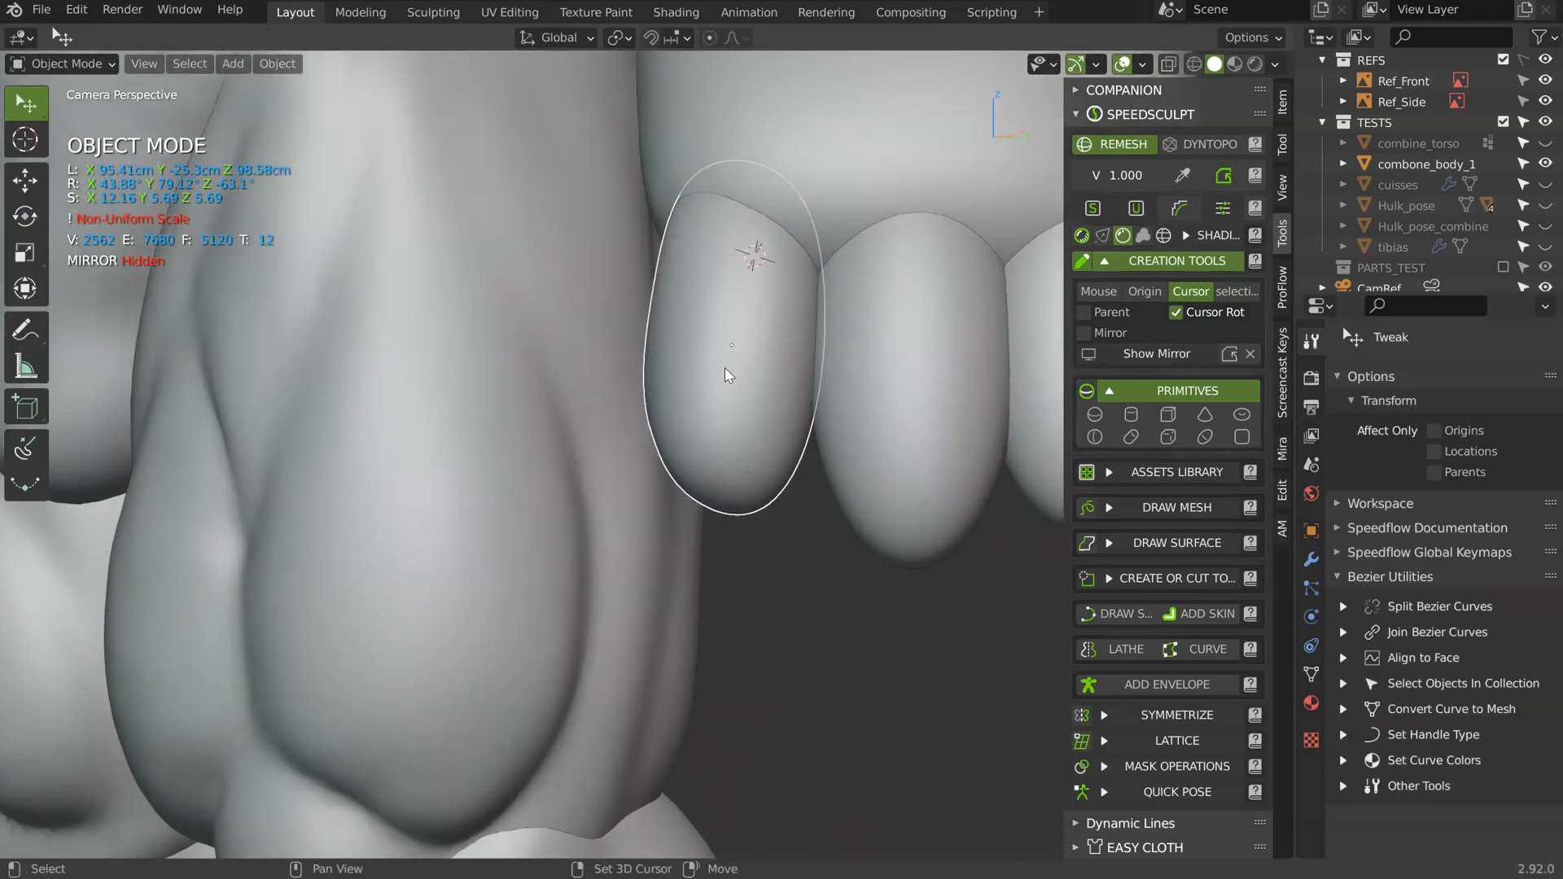
pyautogui.hotkey('shift', 'd')
pyautogui.click(725, 525)
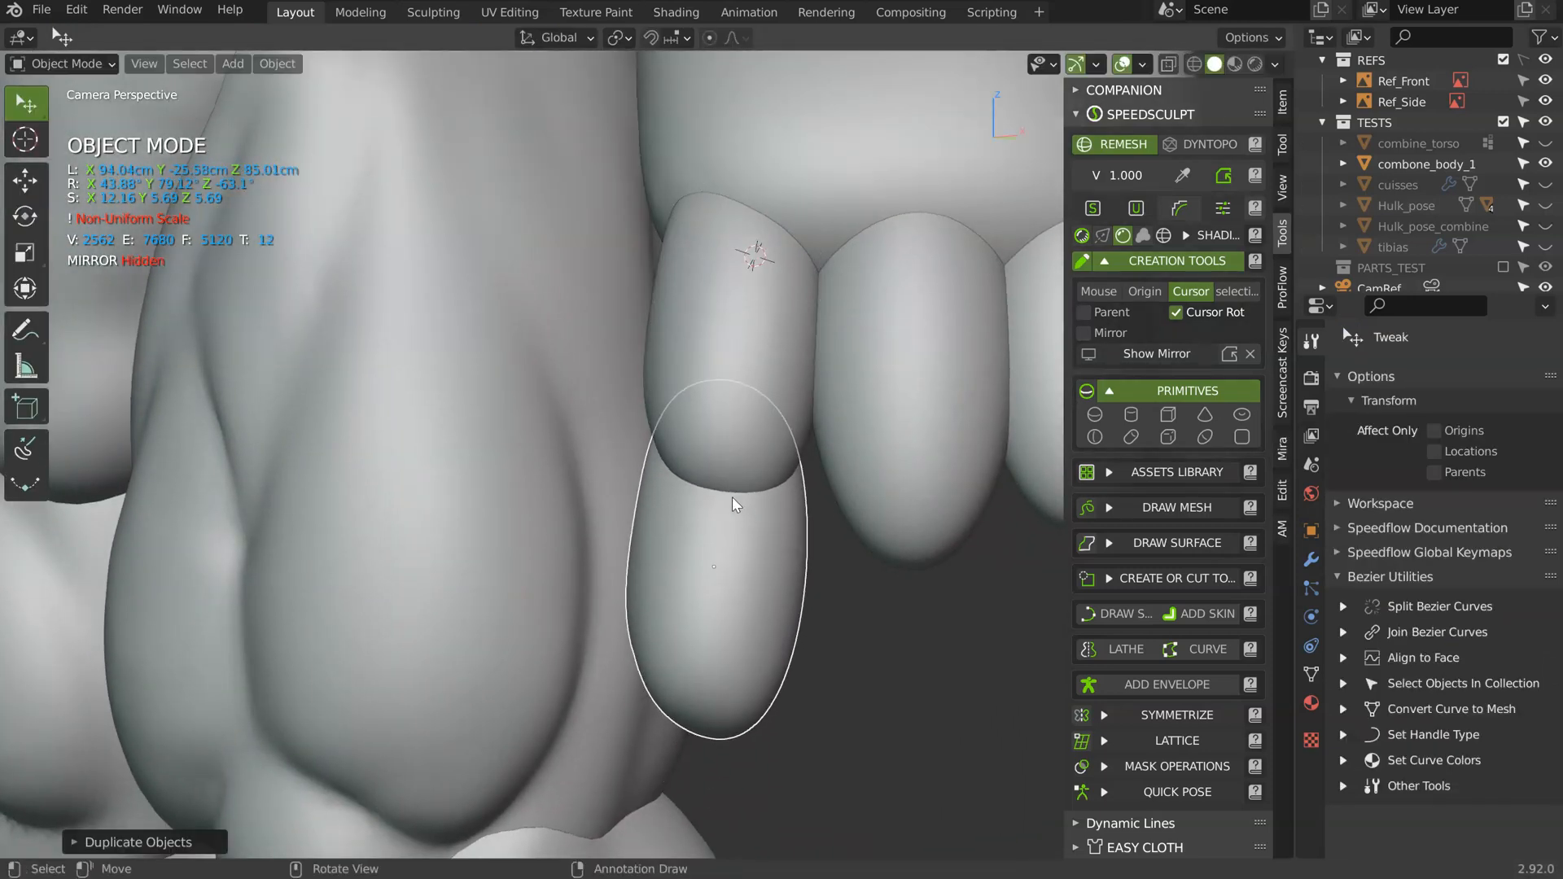
# - Rotate the copied finger segment, move it to about X 94.37, Y -25.55, Z 87.55 cm to overlap the first, and switch to Sculpt Mode
pyautogui.press('r')
pyautogui.press('r')
pyautogui.click(716, 516)
pyautogui.moveTo(717, 516)
pyautogui.mouseDown(button='middle')
pyautogui.moveTo(876, 494)
pyautogui.moveTo(757, 509)
pyautogui.mouseUp(button='middle')
pyautogui.press('g')
pyautogui.click(743, 501)
pyautogui.hotkey('ctrl', 'Tab')
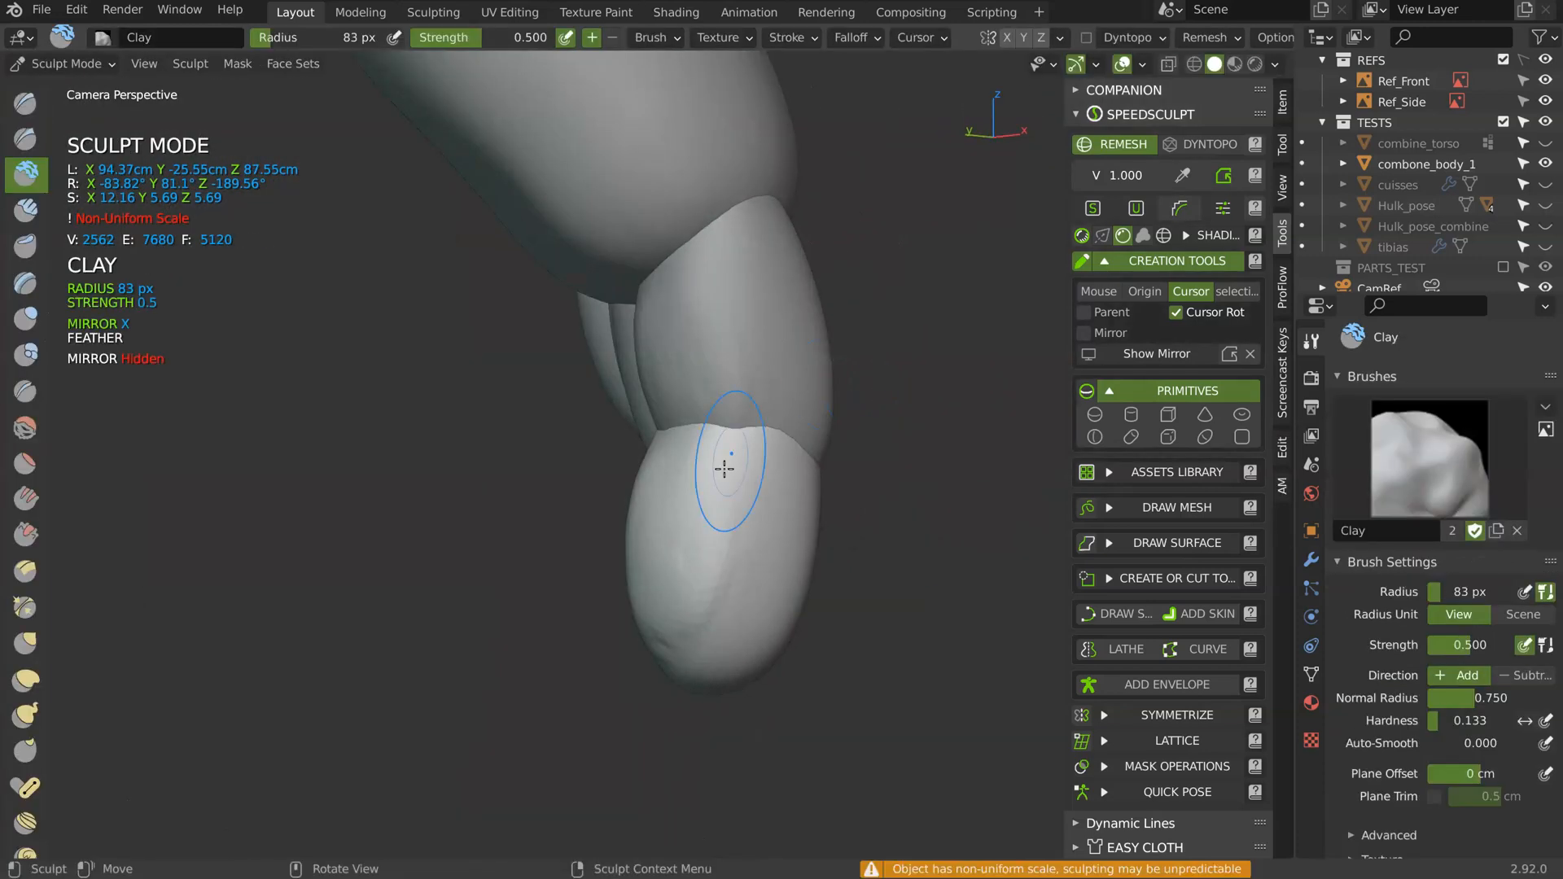
# - Reshape the lower finger segment's sides, tip and joint edge with the Grab brush at 268 px radius and 0.284 strength
pyautogui.press('g')
pyautogui.moveTo(678, 568); pyautogui.dragTo(651, 565)
pyautogui.moveTo(651, 565); pyautogui.dragTo(633, 563, button='middle')
pyautogui.moveTo(665, 681); pyautogui.dragTo(707, 651)
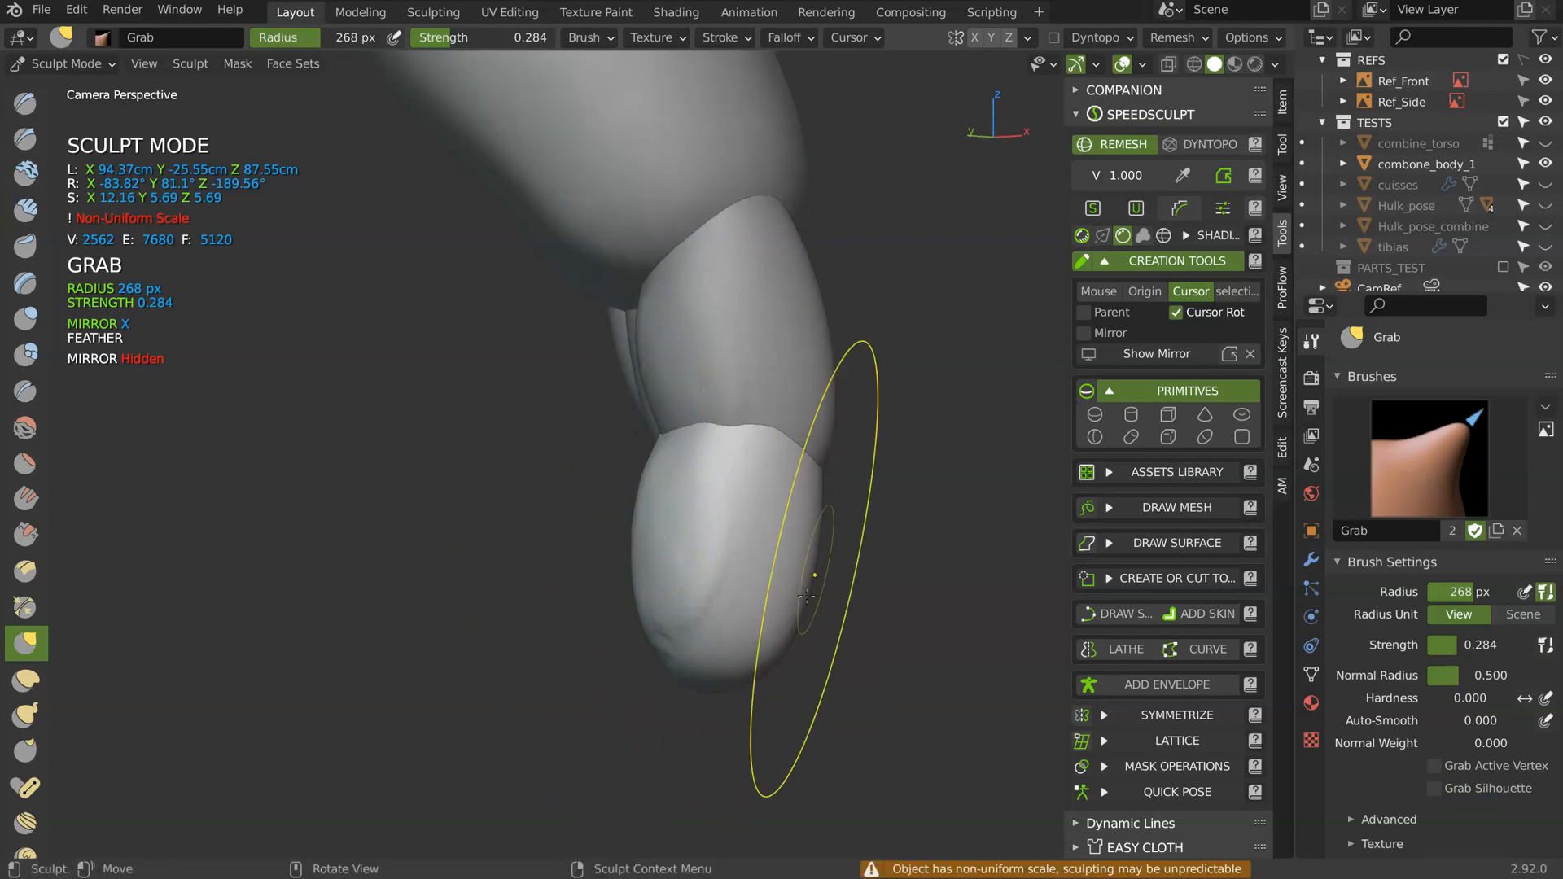
pyautogui.moveTo(688, 431); pyautogui.dragTo(824, 453)
pyautogui.moveTo(856, 420)
pyautogui.mouseDown(button='middle')
pyautogui.moveTo(940, 456)
pyautogui.moveTo(899, 489)
pyautogui.moveTo(942, 443)
pyautogui.moveTo(864, 544)
pyautogui.moveTo(715, 516)
pyautogui.moveTo(757, 451)
pyautogui.mouseUp(button='middle')
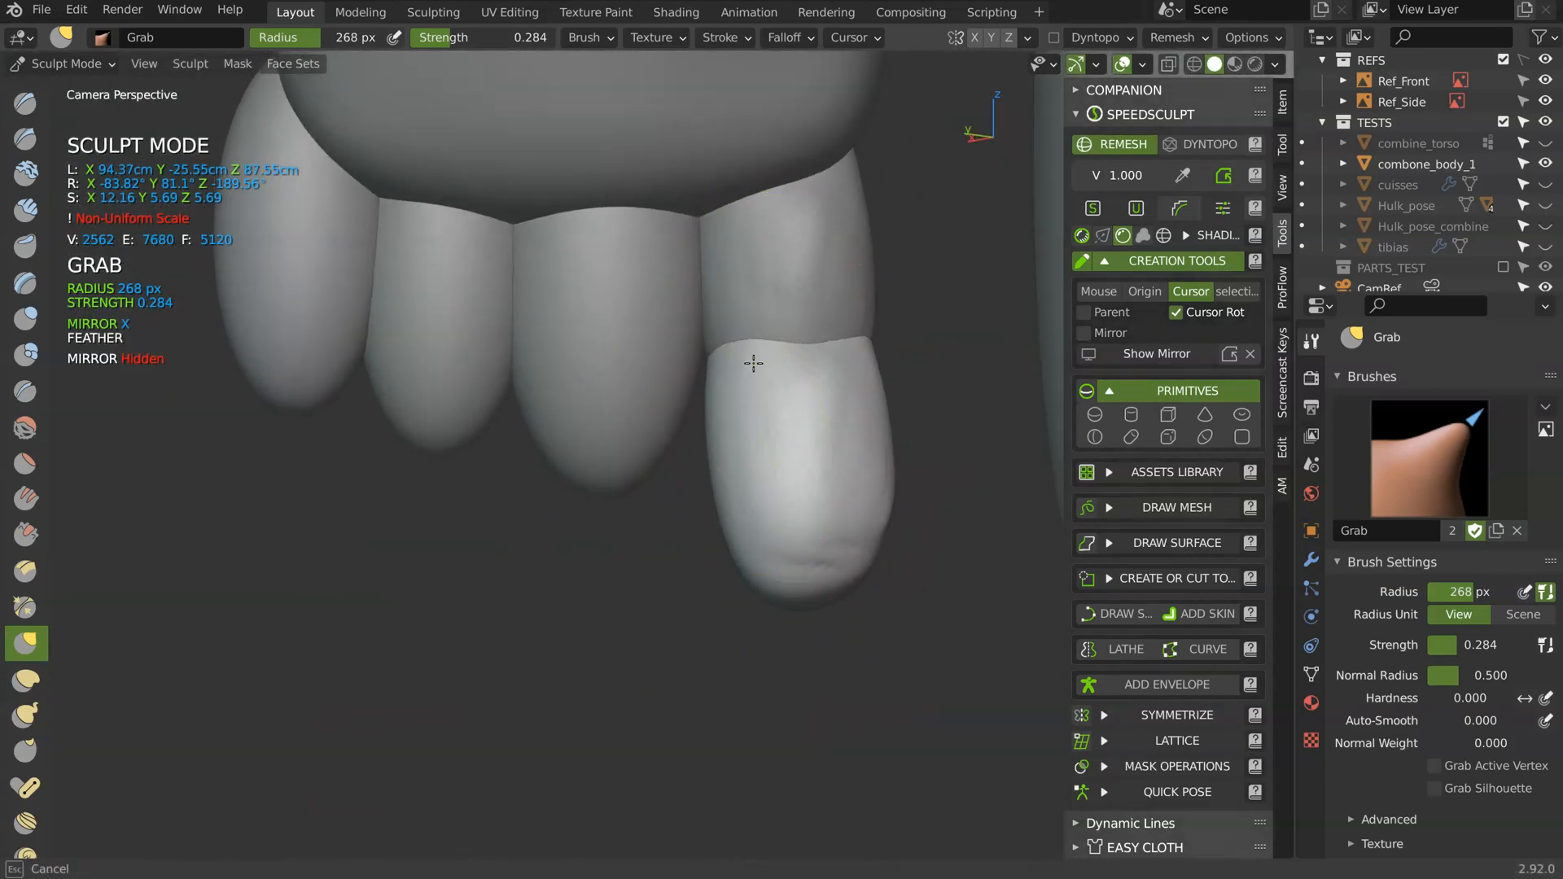
pyautogui.keyDown('ctrl'); pyautogui.moveTo(826, 365); pyautogui.dragTo(751, 297, button='middle'); pyautogui.keyUp('ctrl')
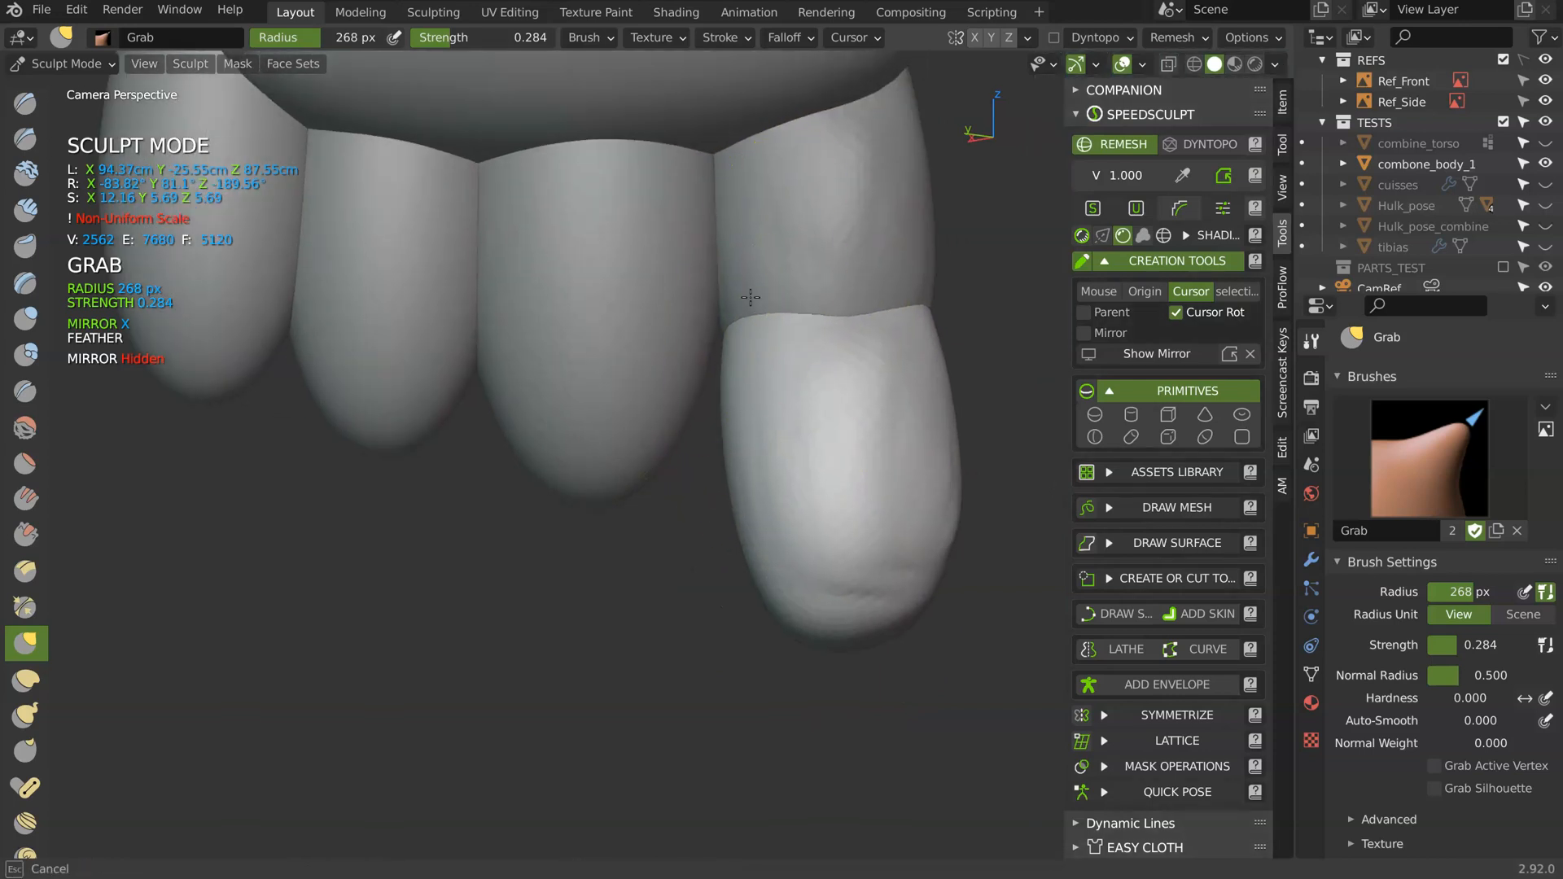
pyautogui.moveTo(964, 317); pyautogui.dragTo(802, 390, button='middle')
pyautogui.press('f')
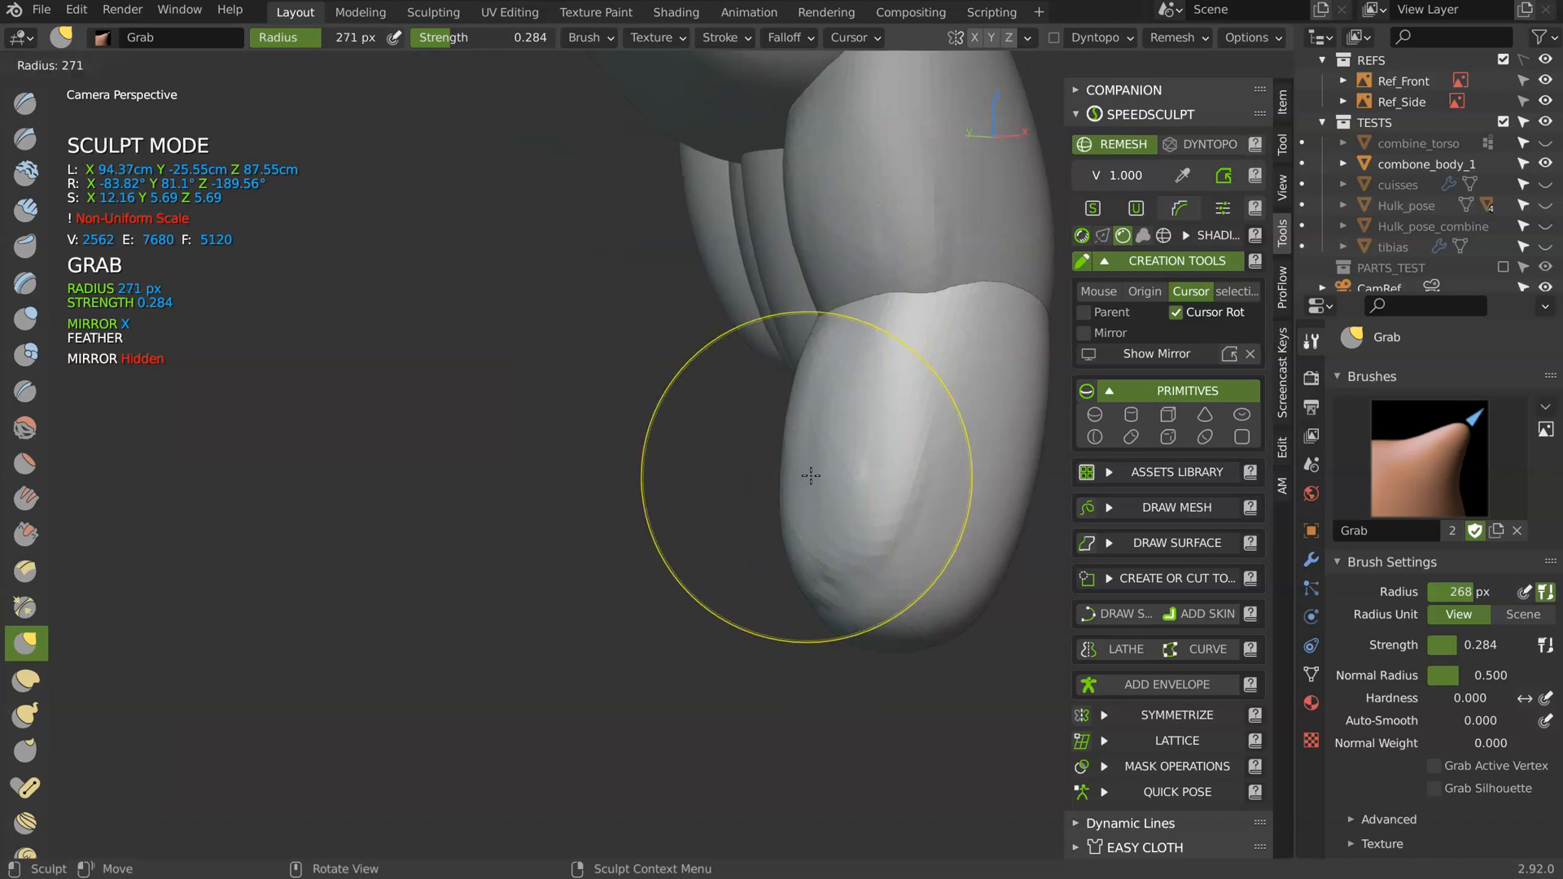
pyautogui.click(823, 504)
pyautogui.moveTo(797, 516)
pyautogui.mouseDown(button='middle')
pyautogui.moveTo(799, 491)
pyautogui.moveTo(762, 533)
pyautogui.moveTo(804, 453)
pyautogui.moveTo(718, 477)
pyautogui.mouseUp(button='middle')
# - In Object Mode, move the lower finger segment to about X 94.23, Y -25.46, Z 86.56 cm, and return to Sculpt Mode
pyautogui.hotkey('ctrl', 'Tab')
pyautogui.moveTo(822, 301); pyautogui.dragTo(640, 345, button='middle')
pyautogui.moveTo(822, 345)
pyautogui.mouseDown(button='middle')
pyautogui.moveTo(710, 345)
pyautogui.moveTo(778, 383)
pyautogui.moveTo(848, 497)
pyautogui.moveTo(822, 505)
pyautogui.mouseUp(button='middle')
pyautogui.press('g')
pyautogui.click(798, 391)
pyautogui.hotkey('ctrl', 'Tab')
pyautogui.click(969, 350)
# - Set the Grab brush radius to 214 px and adjust the side of the lower finger segment
pyautogui.press('f')
pyautogui.click(795, 503)
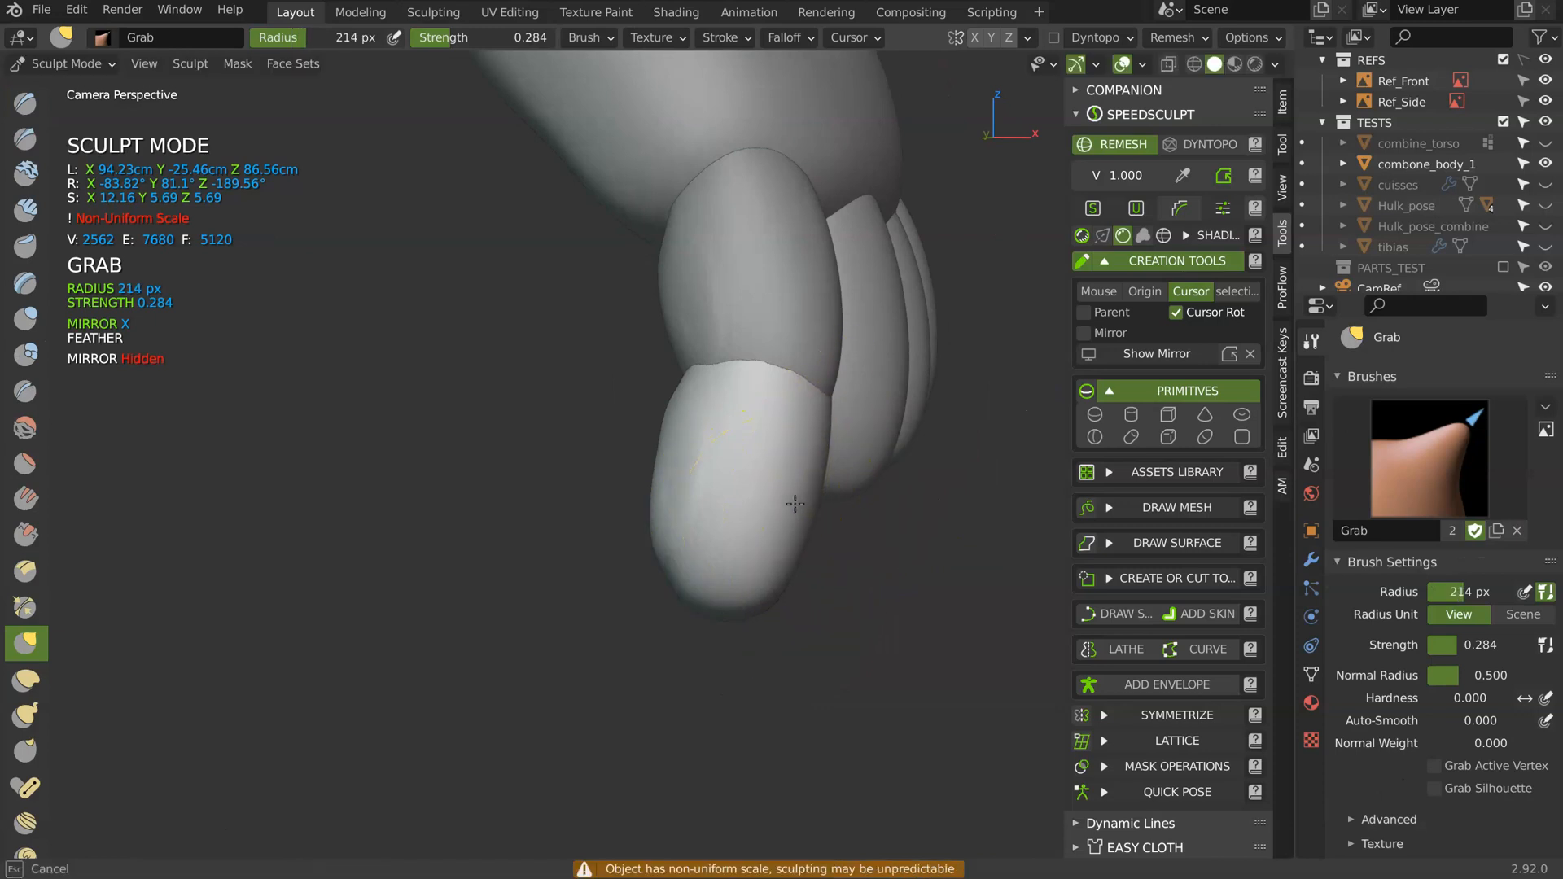
pyautogui.moveTo(779, 491)
pyautogui.mouseDown(button='middle')
pyautogui.moveTo(688, 449)
pyautogui.moveTo(676, 495)
pyautogui.moveTo(653, 493)
pyautogui.moveTo(670, 466)
pyautogui.mouseUp(button='middle')
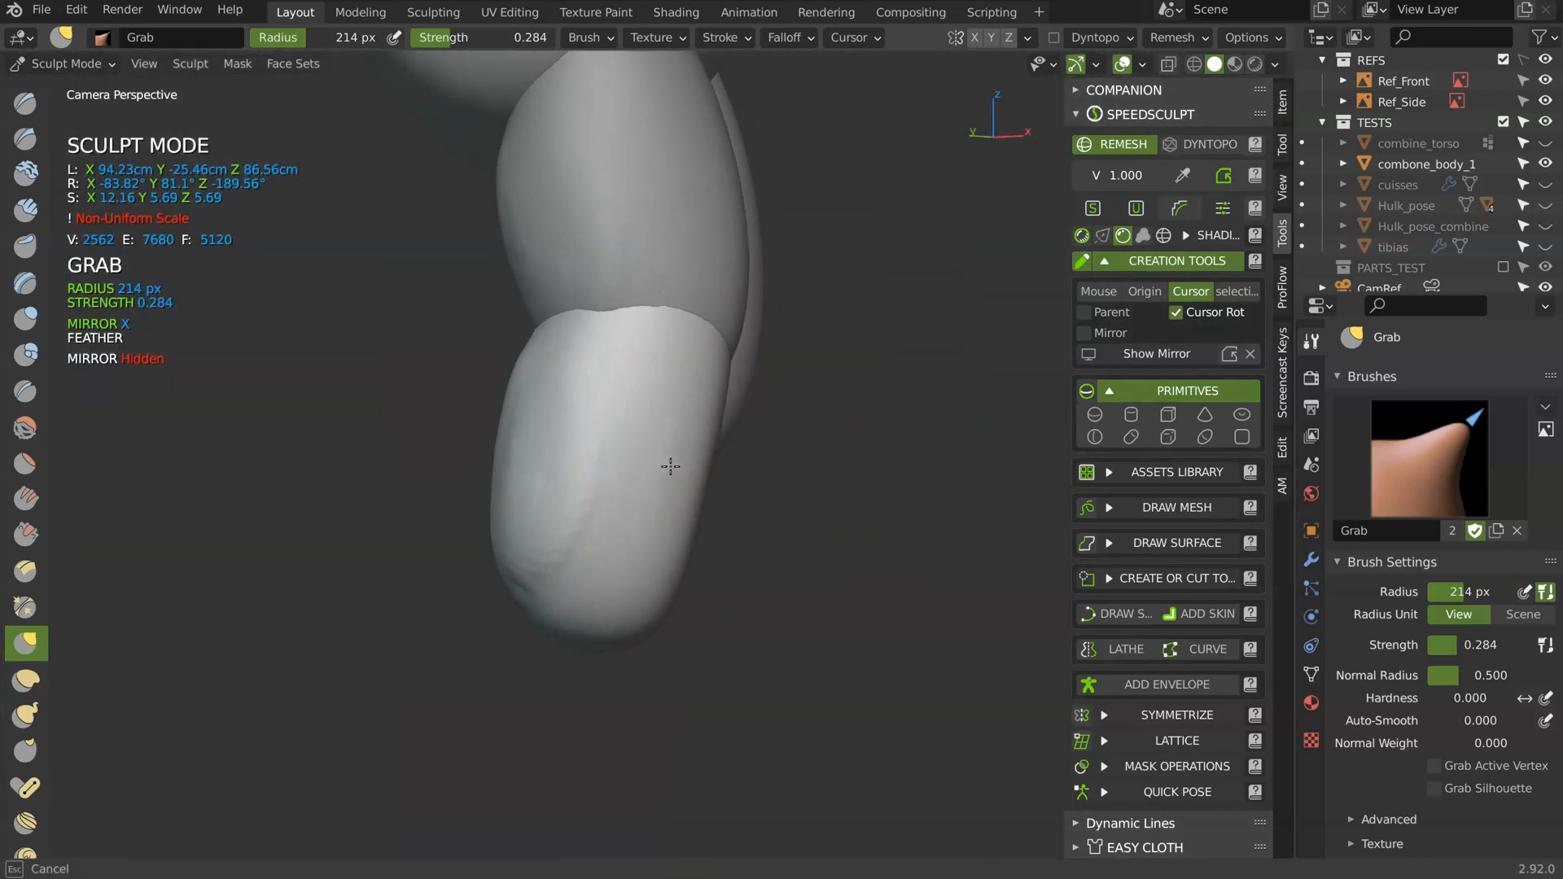
pyautogui.moveTo(676, 465); pyautogui.dragTo(683, 466)
pyautogui.moveTo(669, 464)
pyautogui.mouseDown(button='middle')
pyautogui.moveTo(621, 460)
pyautogui.moveTo(698, 523)
pyautogui.mouseUp(button='middle')
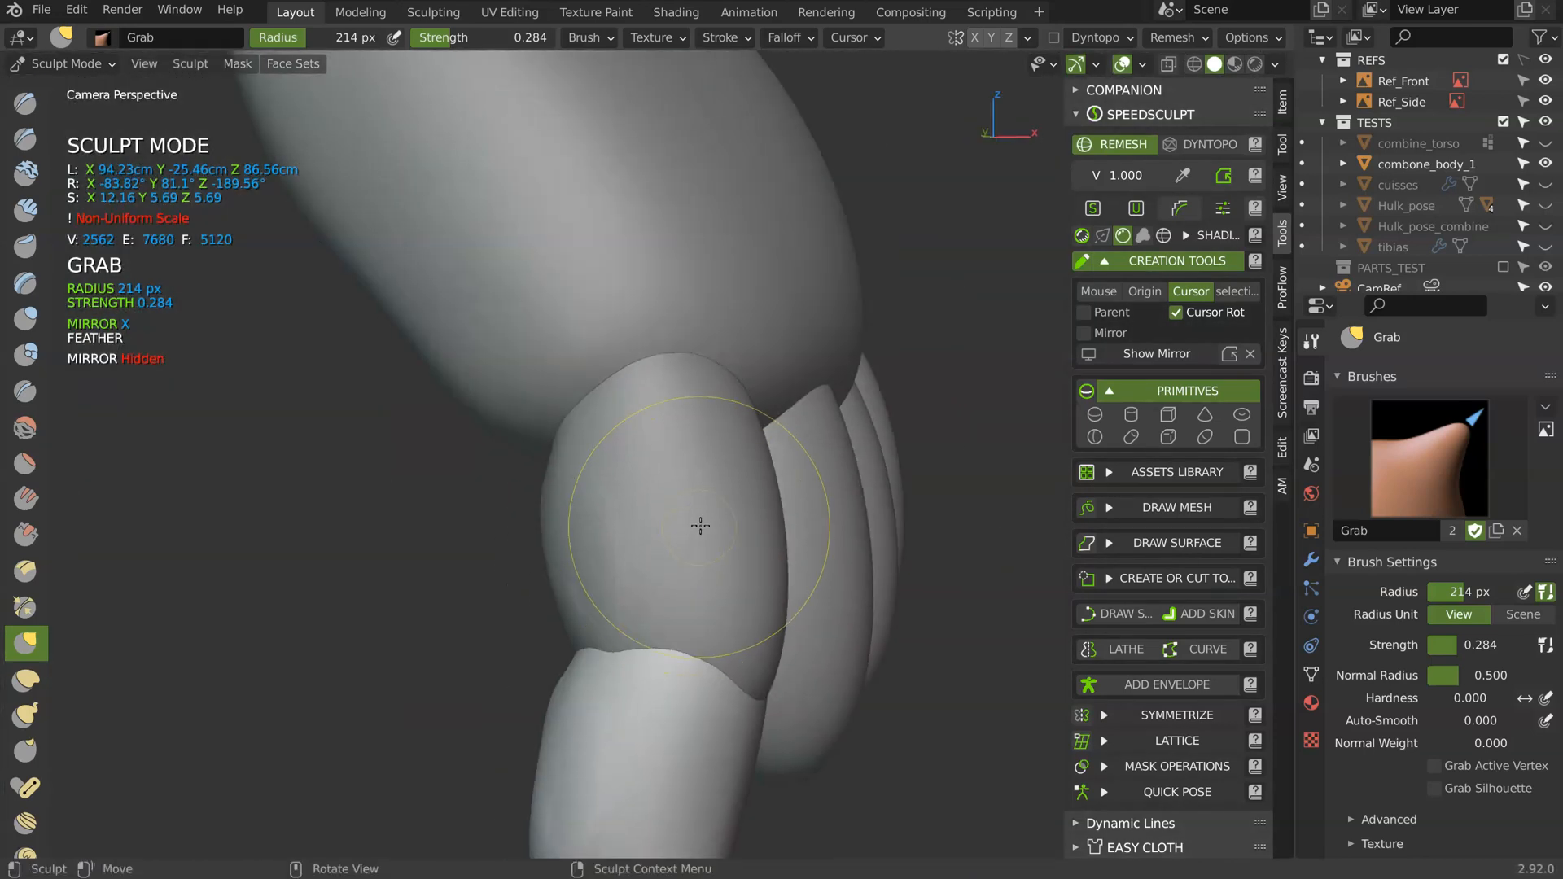
# - Switch sculpting to the upper finger segment and reshape its sides and knuckle with the Grab brush at 214 px radius
pyautogui.press('Tab')
pyautogui.click(686, 486)
pyautogui.press('Tab')
pyautogui.click(832, 448)
pyautogui.moveTo(823, 476)
pyautogui.mouseDown(button='middle')
pyautogui.moveTo(777, 474)
pyautogui.moveTo(821, 494)
pyautogui.mouseUp(button='middle')
pyautogui.moveTo(651, 503); pyautogui.dragTo(777, 503, button='middle')
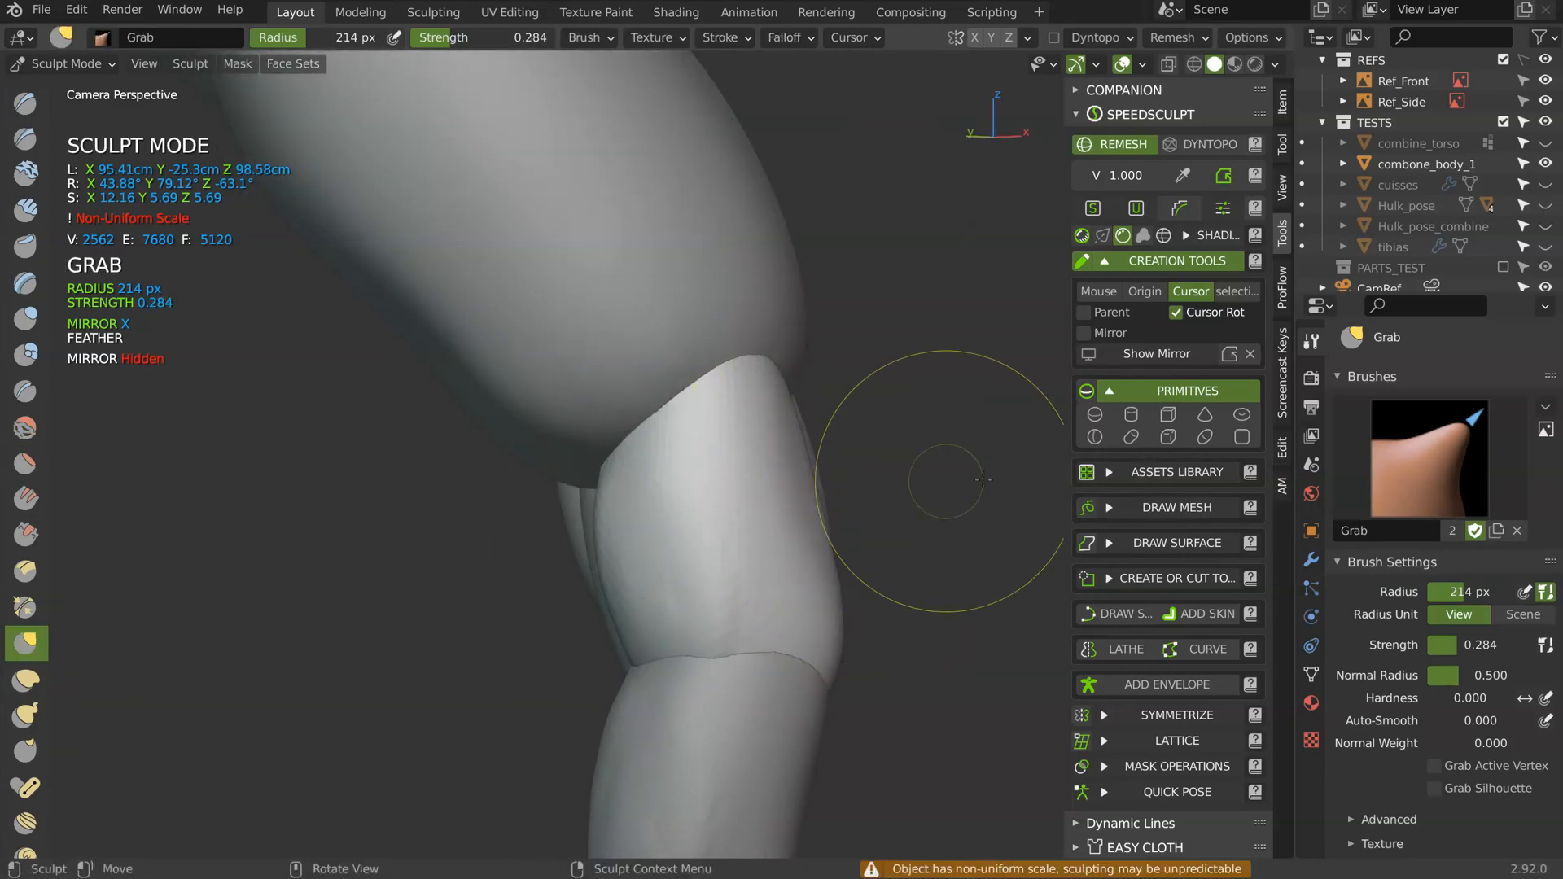
pyautogui.moveTo(942, 453); pyautogui.dragTo(893, 499, button='middle')
pyautogui.press('s')
pyautogui.moveTo(793, 473); pyautogui.dragTo(844, 432, button='middle')
pyautogui.press('g')
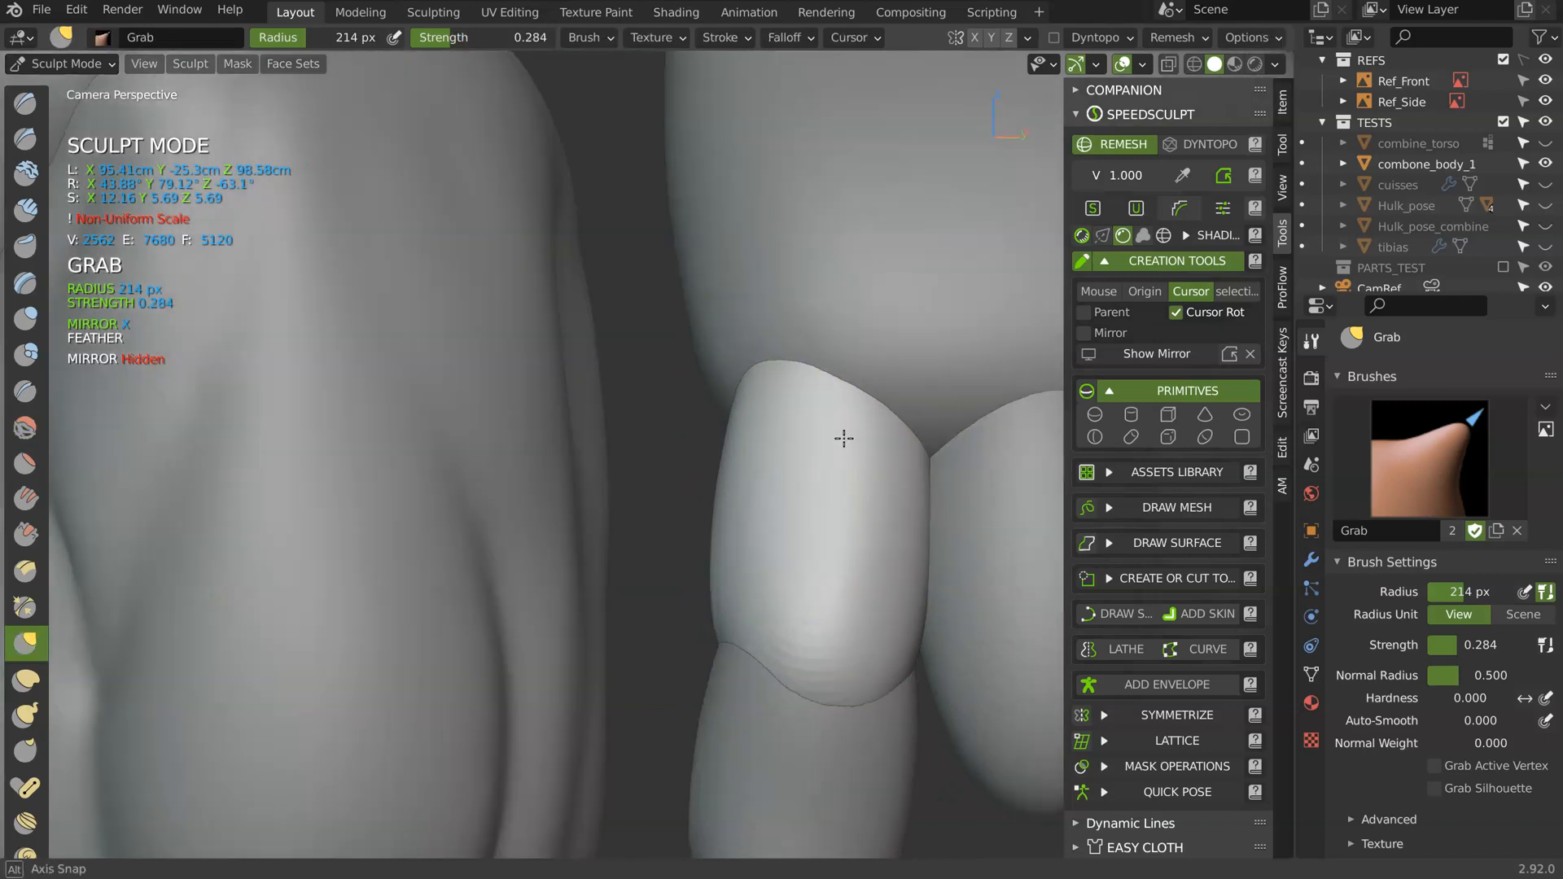
pyautogui.moveTo(933, 390); pyautogui.dragTo(848, 404, button='middle')
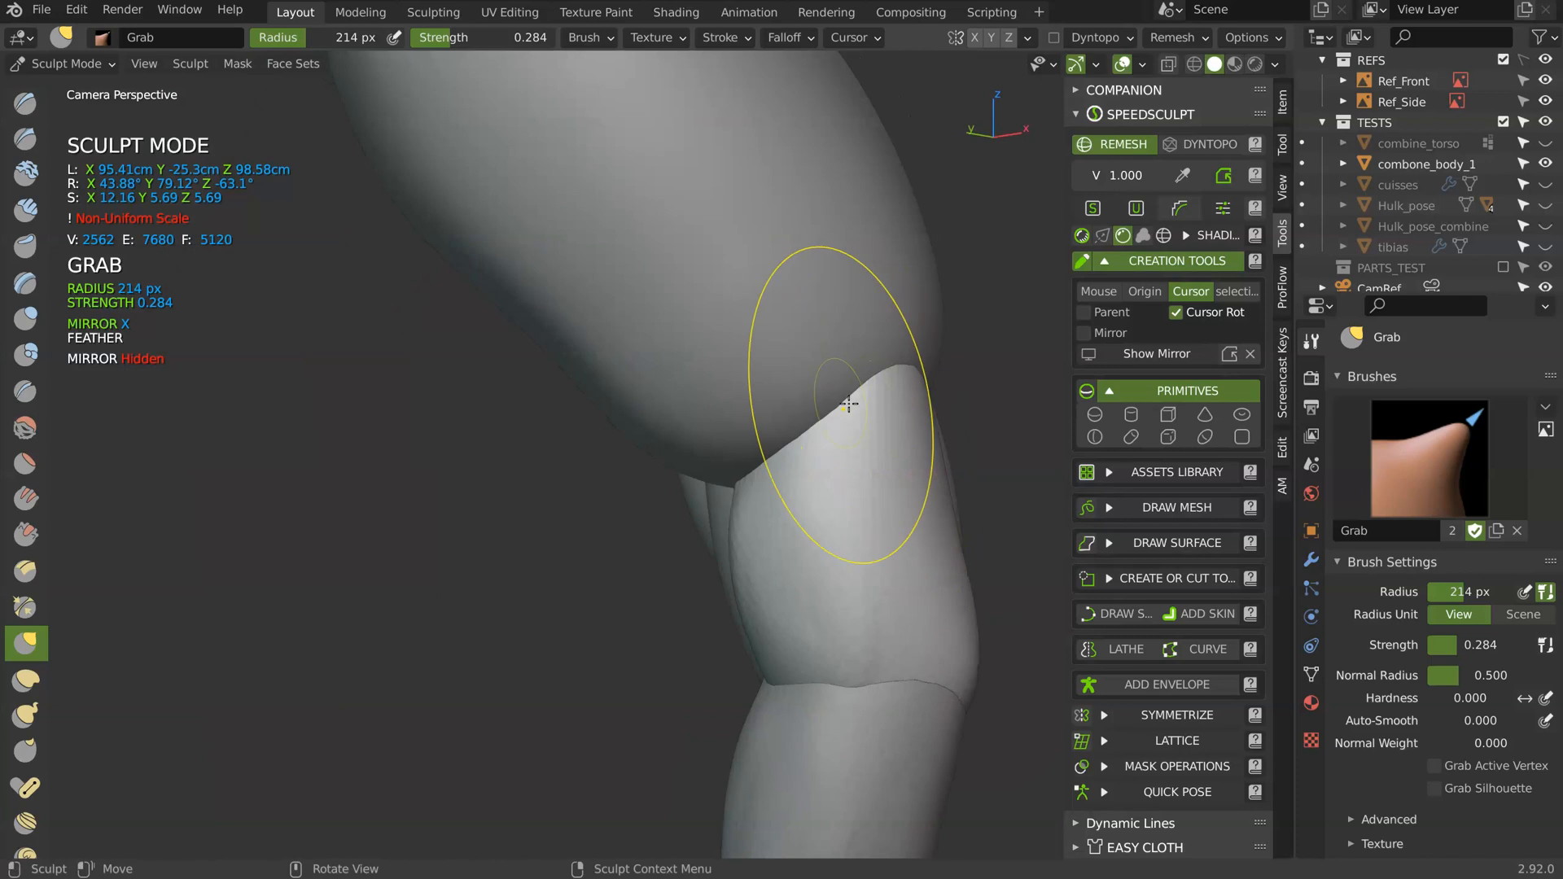
pyautogui.moveTo(749, 486)
pyautogui.mouseDown(button='middle')
pyautogui.moveTo(750, 512)
pyautogui.moveTo(661, 550)
pyautogui.moveTo(575, 543)
pyautogui.mouseUp(button='middle')
# - In Object Mode, select the hand block and all finger segments and isolate them in local view
pyautogui.scroll(-5, 659, 565)
pyautogui.press('Tab')
pyautogui.keyDown('shift'); pyautogui.click(666, 430); pyautogui.keyUp('shift')
pyautogui.keyDown('shift'); pyautogui.click(652, 506); pyautogui.keyUp('shift')
pyautogui.keyDown('shift'); pyautogui.click(611, 518); pyautogui.keyUp('shift')
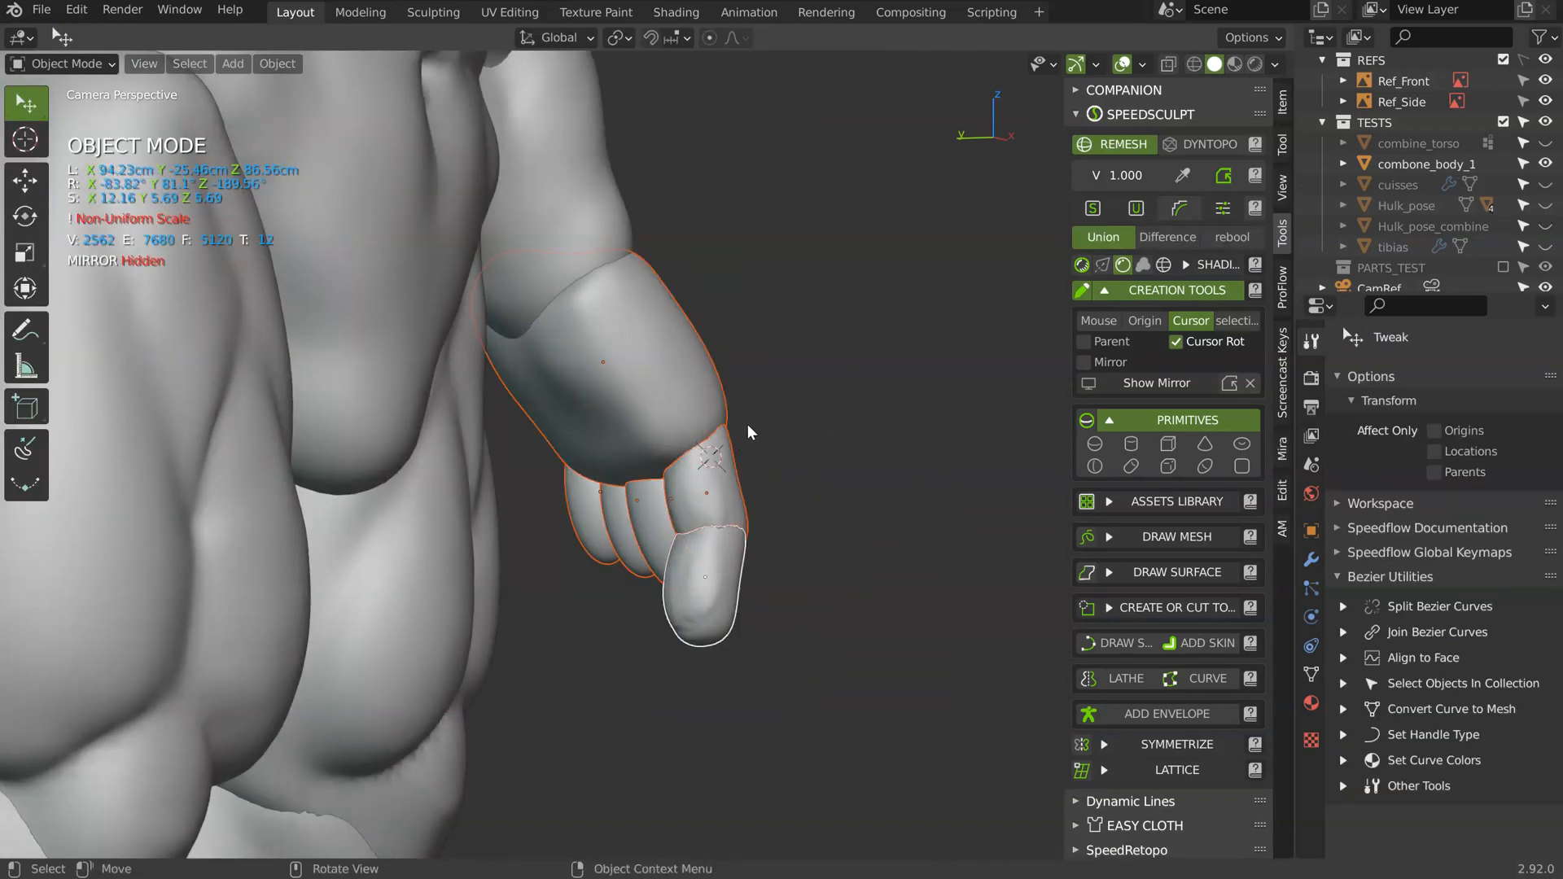
pyautogui.press('/')
pyautogui.moveTo(708, 331); pyautogui.dragTo(806, 350, button='middle')
# - Select the lower finger segment and refine its sides and joint with the Grab brush in Sculpt Mode
pyautogui.click(813, 541)
pyautogui.moveTo(813, 545); pyautogui.dragTo(763, 651, button='middle')
pyautogui.moveTo(763, 652)
pyautogui.keyDown('shift'); pyautogui.mouseDown(button='middle')
pyautogui.moveTo(685, 541)
pyautogui.moveTo(760, 575)
pyautogui.mouseUp(button='middle'); pyautogui.keyUp('shift')
pyautogui.scroll(1, 692, 541)
pyautogui.click(739, 544)
pyautogui.scroll(1, 760, 575)
pyautogui.press('Tab')
pyautogui.moveTo(722, 558); pyautogui.dragTo(731, 560)
pyautogui.moveTo(848, 544); pyautogui.dragTo(837, 547)
pyautogui.moveTo(823, 593); pyautogui.dragTo(725, 569, button='middle')
pyautogui.moveTo(726, 569); pyautogui.dragTo(756, 505)
pyautogui.moveTo(793, 478); pyautogui.dragTo(698, 482, button='middle')
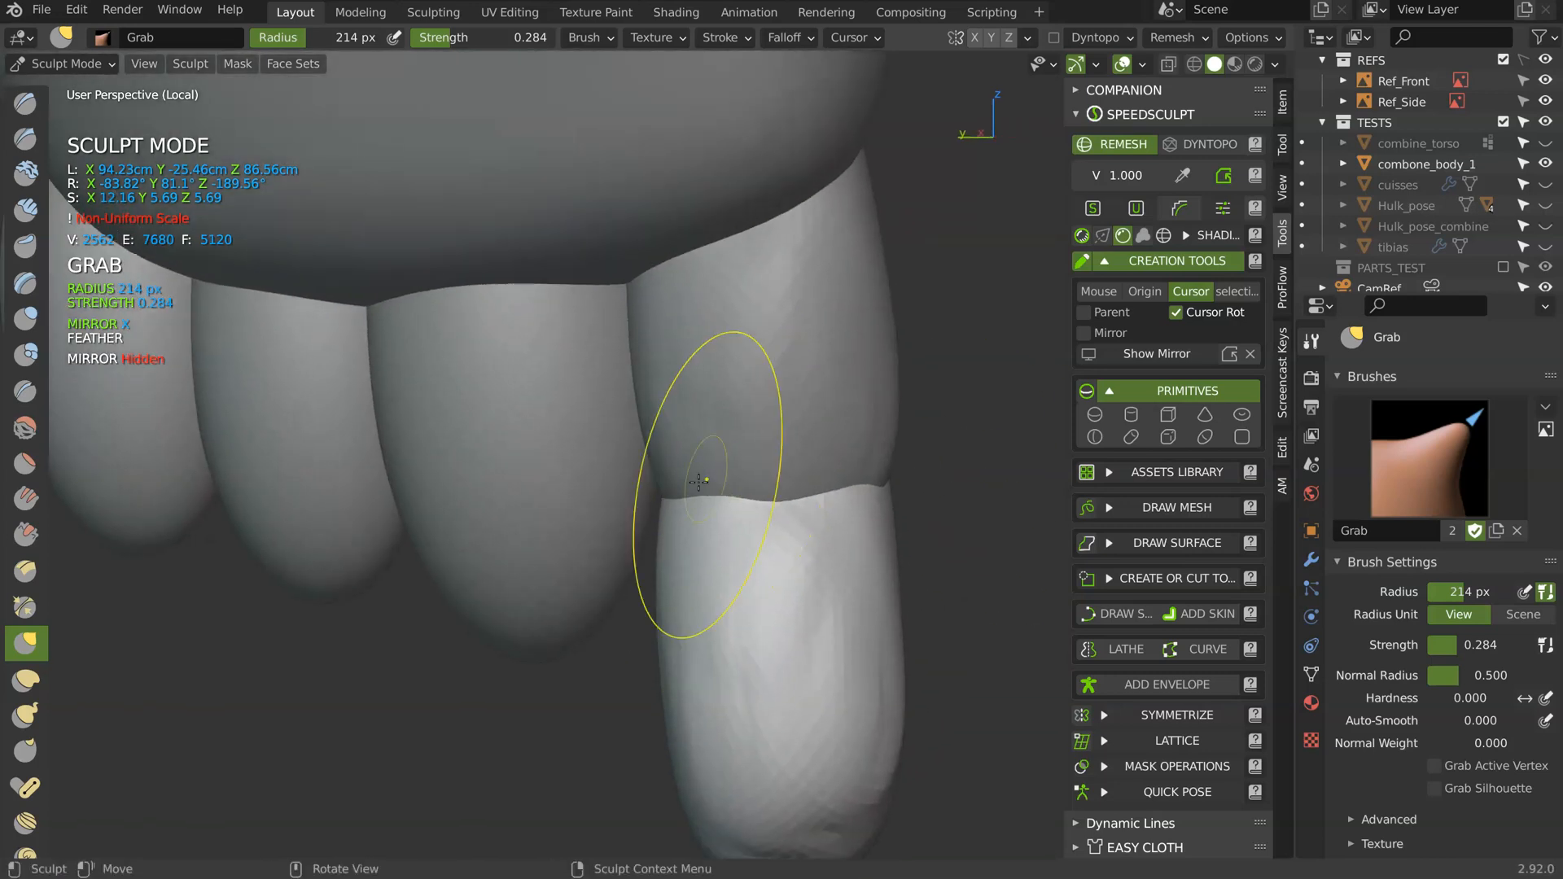
pyautogui.moveTo(961, 481); pyautogui.dragTo(841, 516, button='middle')
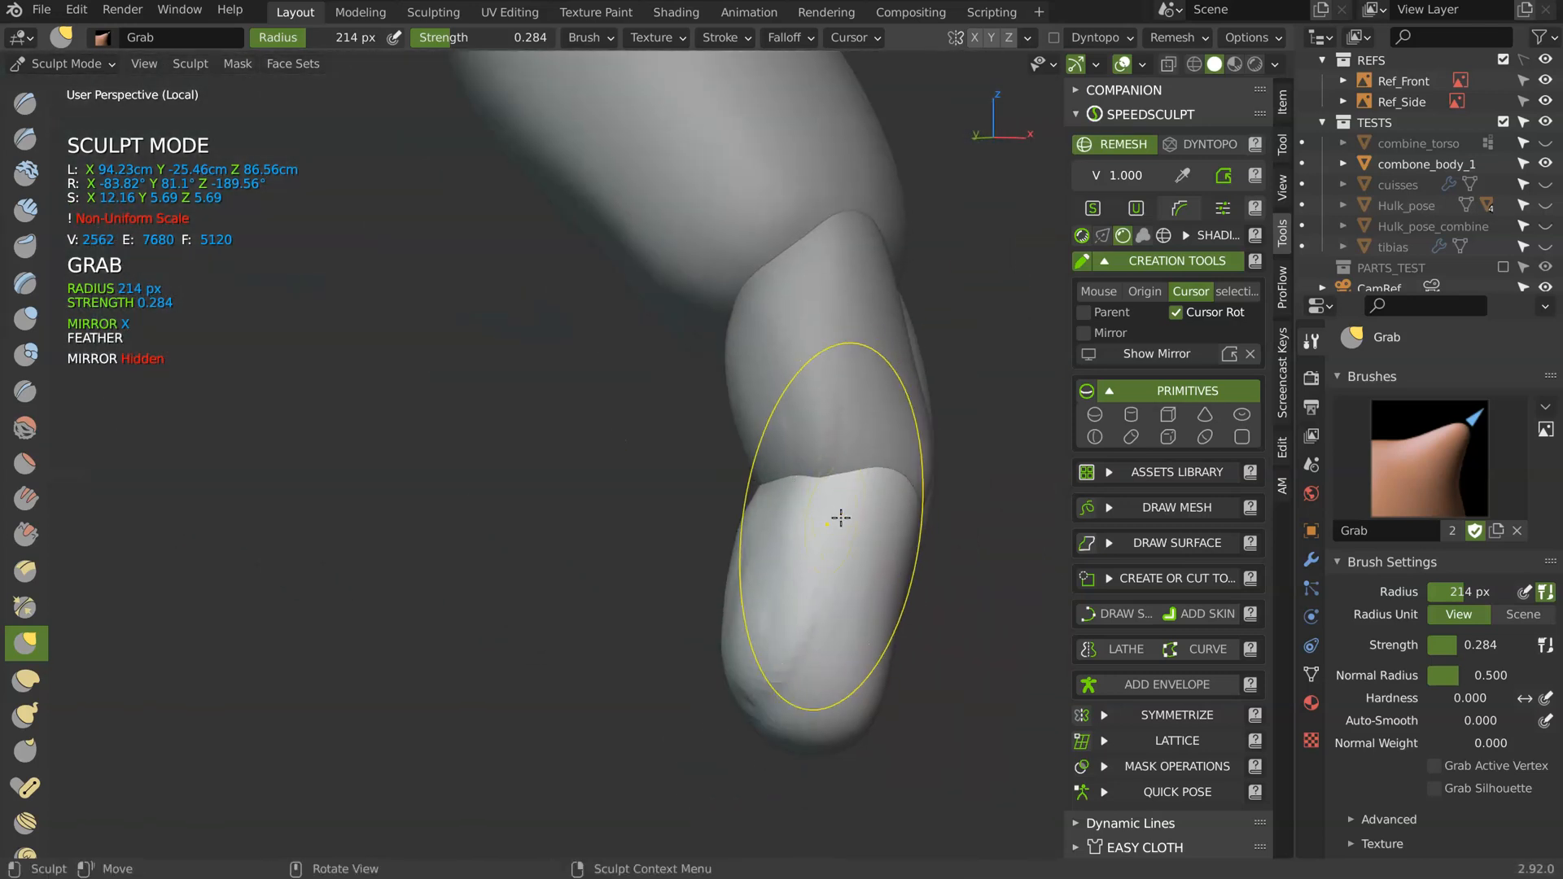
# - Switch sculpting to the upper finger segment and pull its outer edge into line with the lower one using Grab
pyautogui.hotkey('ctrl', 'Tab')
pyautogui.click(790, 383)
pyautogui.hotkey('ctrl', 'Tab')
pyautogui.moveTo(765, 443); pyautogui.dragTo(865, 381, button='middle')
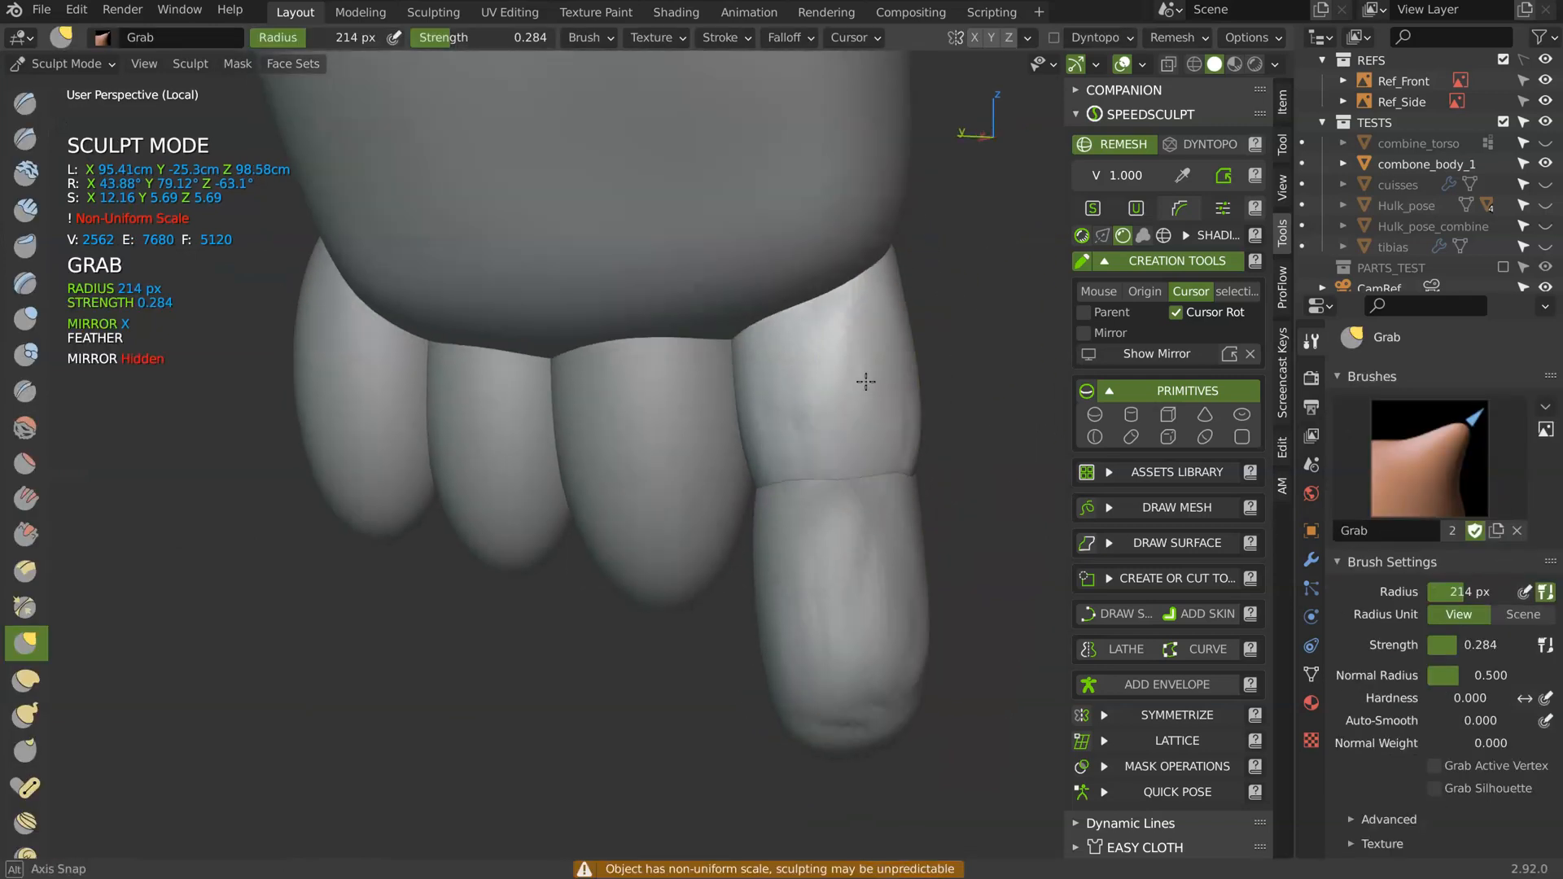
pyautogui.moveTo(909, 355); pyautogui.dragTo(902, 369)
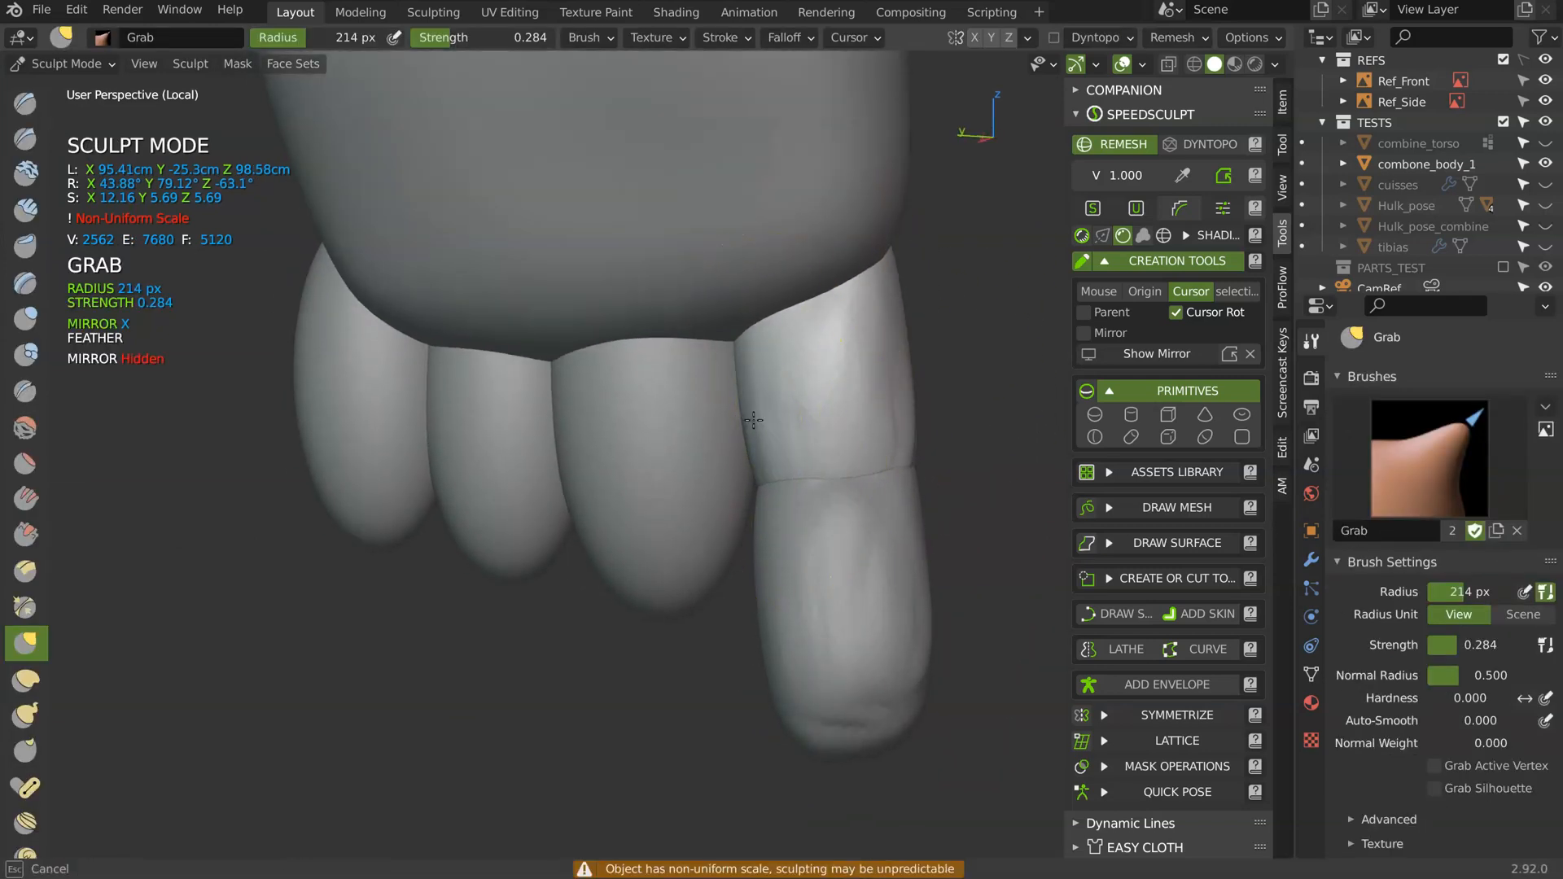
pyautogui.moveTo(768, 394)
pyautogui.mouseDown(button='middle')
pyautogui.moveTo(732, 453)
pyautogui.moveTo(900, 461)
pyautogui.moveTo(778, 463)
pyautogui.mouseUp(button='middle')
pyautogui.moveTo(784, 318)
pyautogui.mouseDown(button='middle')
pyautogui.moveTo(809, 265)
pyautogui.moveTo(902, 335)
pyautogui.moveTo(855, 376)
pyautogui.moveTo(817, 384)
pyautogui.moveTo(914, 401)
pyautogui.moveTo(815, 397)
pyautogui.moveTo(882, 377)
pyautogui.moveTo(898, 223)
pyautogui.moveTo(822, 344)
pyautogui.mouseUp(button='middle')
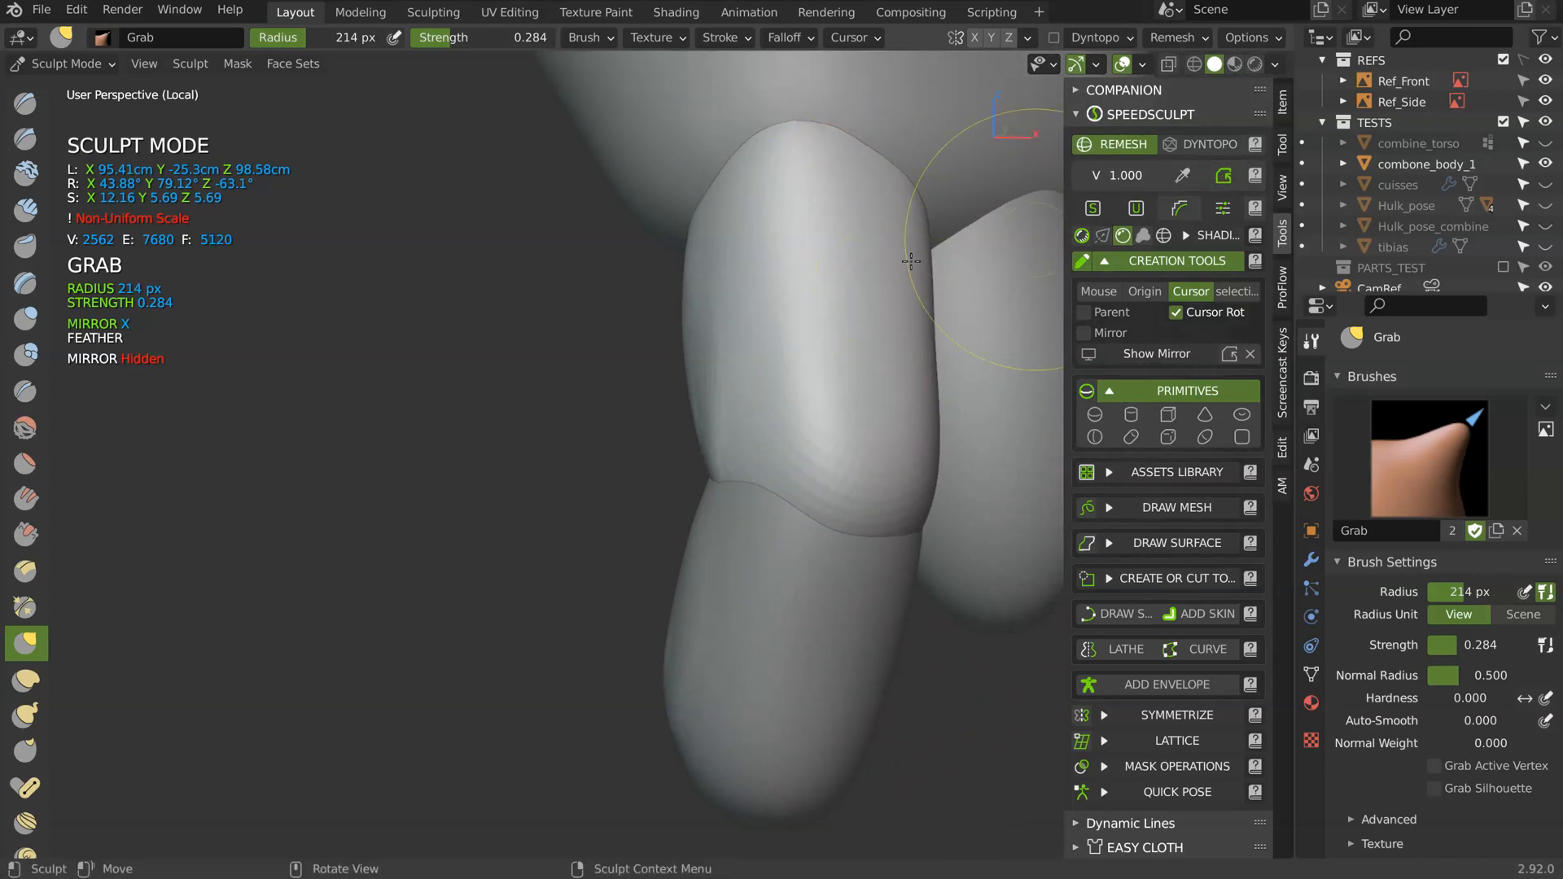
# - Check the wireframe and remesh the lower finger segment at a voxel size of 1.0, then hide the wireframe and resume sculpting
pyautogui.click(1164, 234)
pyautogui.moveTo(912, 293)
pyautogui.mouseDown(button='middle')
pyautogui.moveTo(846, 325)
pyautogui.moveTo(826, 394)
pyautogui.moveTo(716, 518)
pyautogui.moveTo(680, 513)
pyautogui.mouseUp(button='middle')
pyautogui.hotkey('ctrl', 'Tab')
pyautogui.click(785, 626)
pyautogui.click(1223, 176)
pyautogui.click(1162, 237)
pyautogui.moveTo(732, 407); pyautogui.dragTo(399, 467, button='middle')
pyautogui.moveTo(685, 394); pyautogui.dragTo(673, 317, button='middle')
pyautogui.hotkey('ctrl', 'Tab')
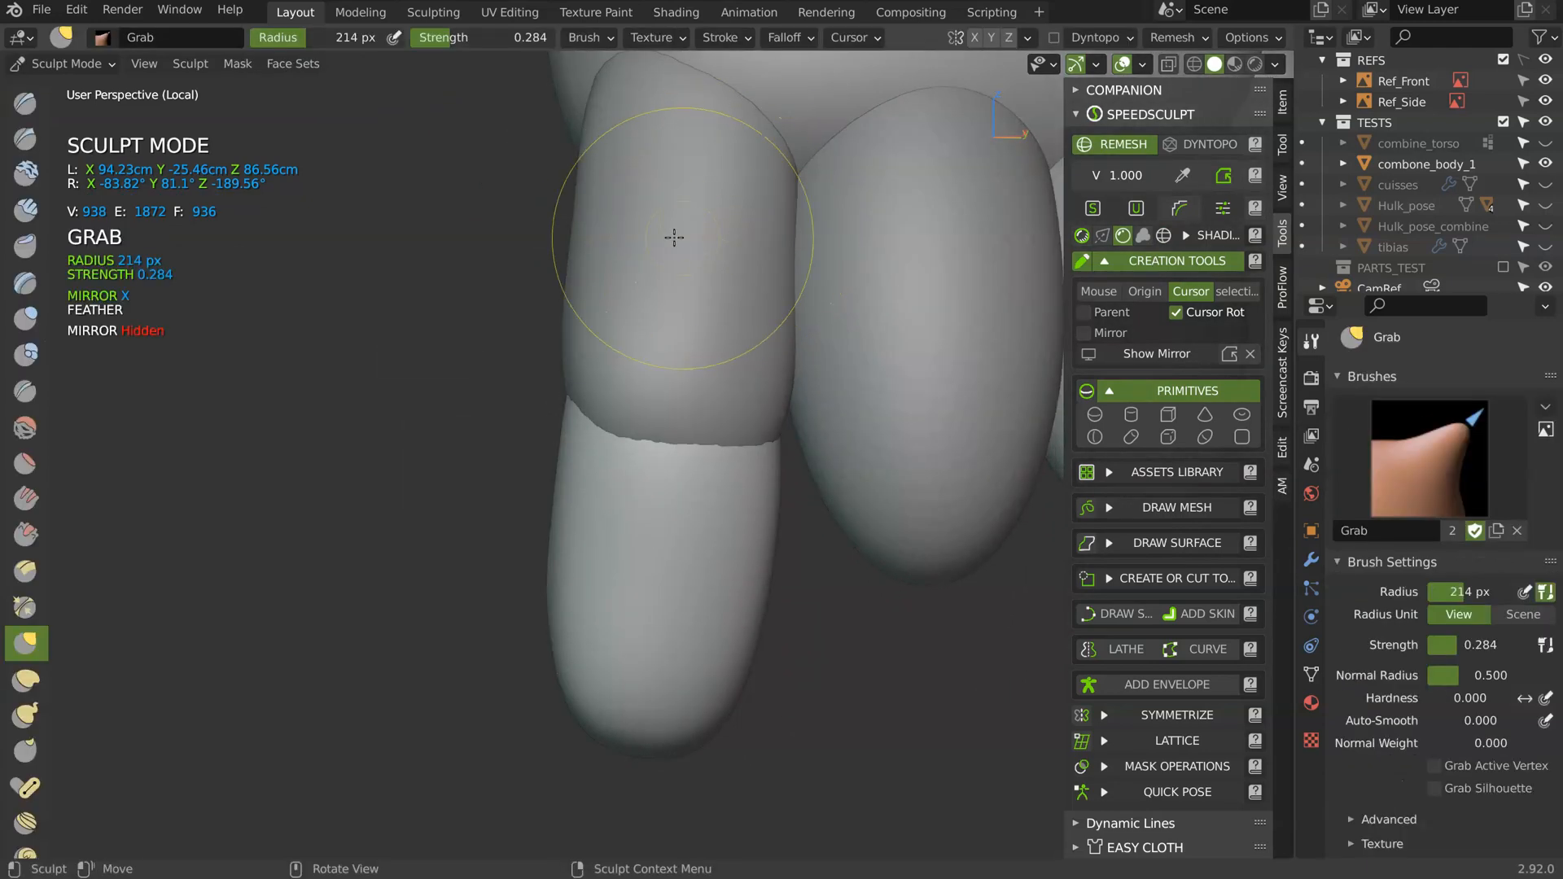
# - Smooth the remeshed lower finger segment and even out its sides and joint with the Grab brush
pyautogui.moveTo(701, 404)
pyautogui.mouseDown(button='middle')
pyautogui.moveTo(687, 390)
pyautogui.moveTo(542, 473)
pyautogui.mouseUp(button='middle')
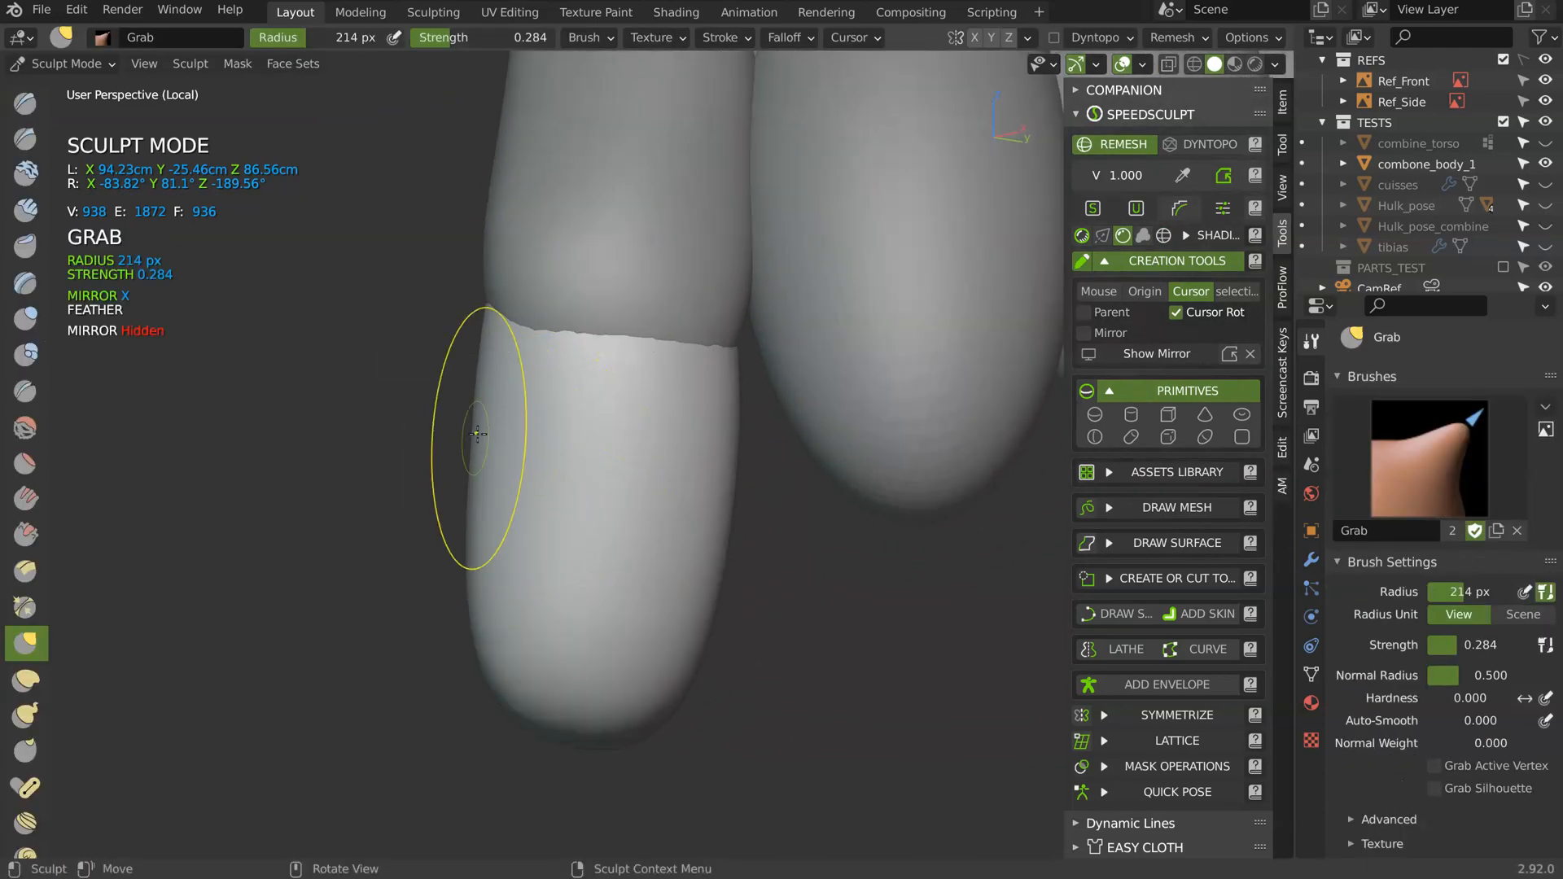
pyautogui.moveTo(485, 565); pyautogui.dragTo(744, 485, button='middle')
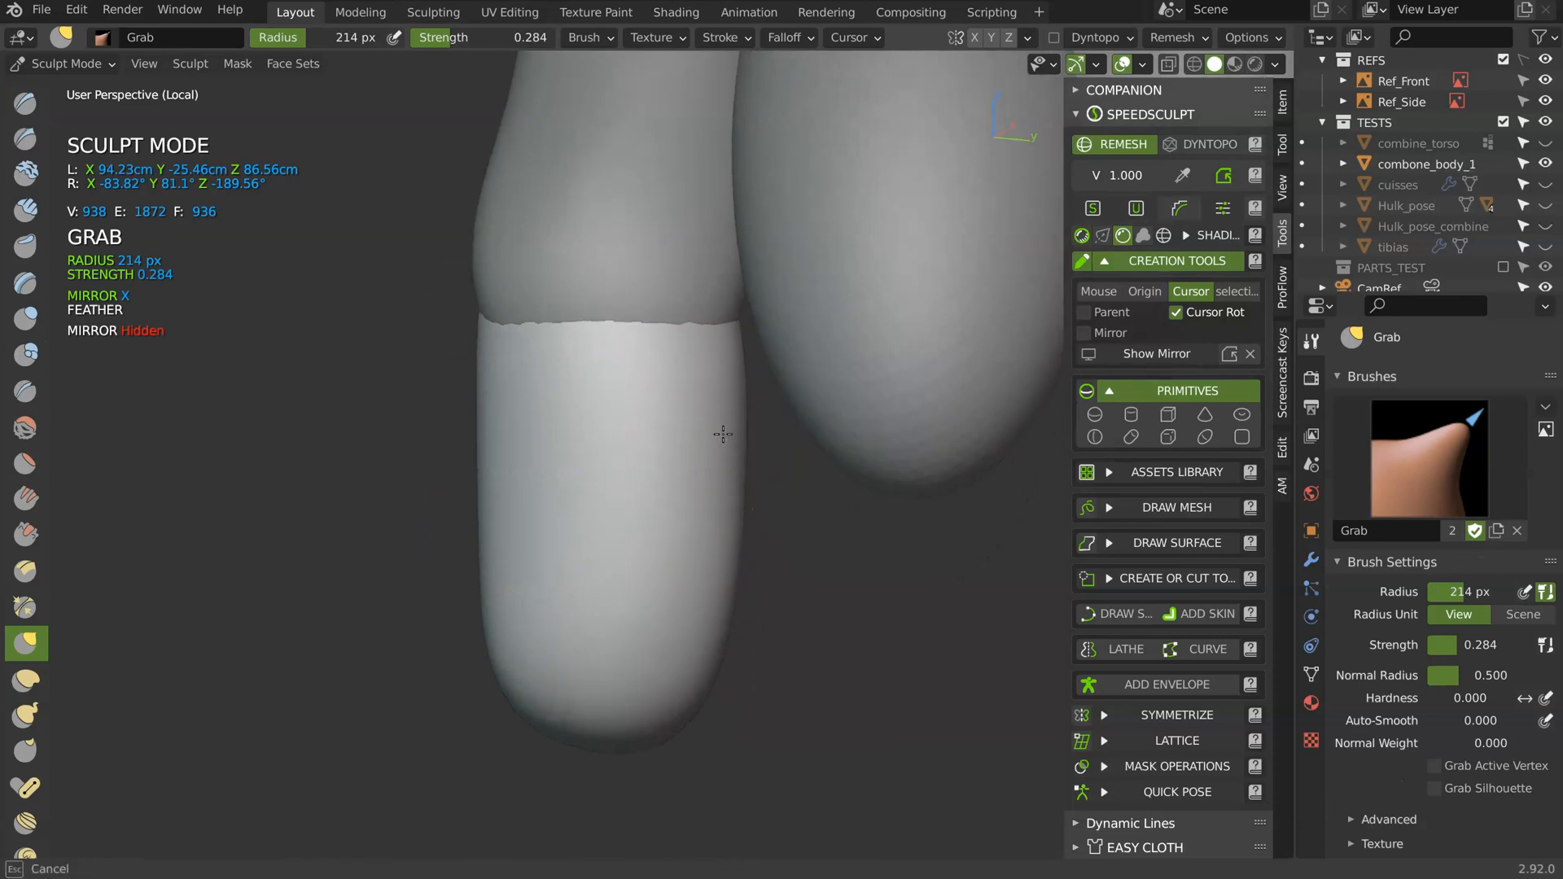
pyautogui.moveTo(702, 557)
pyautogui.mouseDown(button='middle')
pyautogui.moveTo(554, 570)
pyautogui.moveTo(841, 535)
pyautogui.moveTo(628, 513)
pyautogui.moveTo(611, 391)
pyautogui.mouseUp(button='middle')
pyautogui.hotkey('shift', 's')
pyautogui.press('g')
pyautogui.moveTo(638, 488)
pyautogui.mouseDown(button='middle')
pyautogui.moveTo(680, 498)
pyautogui.moveTo(630, 464)
pyautogui.mouseUp(button='middle')
pyautogui.moveTo(724, 391); pyautogui.dragTo(465, 439, button='middle')
pyautogui.moveTo(561, 452); pyautogui.dragTo(633, 411, button='middle')
# - In Object Mode, duplicate the lower finger segment and place the copy below it at about X 87.93, Y -22.04, Z 75.04 cm
pyautogui.press('Tab')
pyautogui.click(619, 285)
pyautogui.moveTo(627, 285); pyautogui.dragTo(683, 276, button='middle')
pyautogui.moveTo(595, 429); pyautogui.dragTo(620, 326, button='middle')
pyautogui.hotkey('shift', 'd')
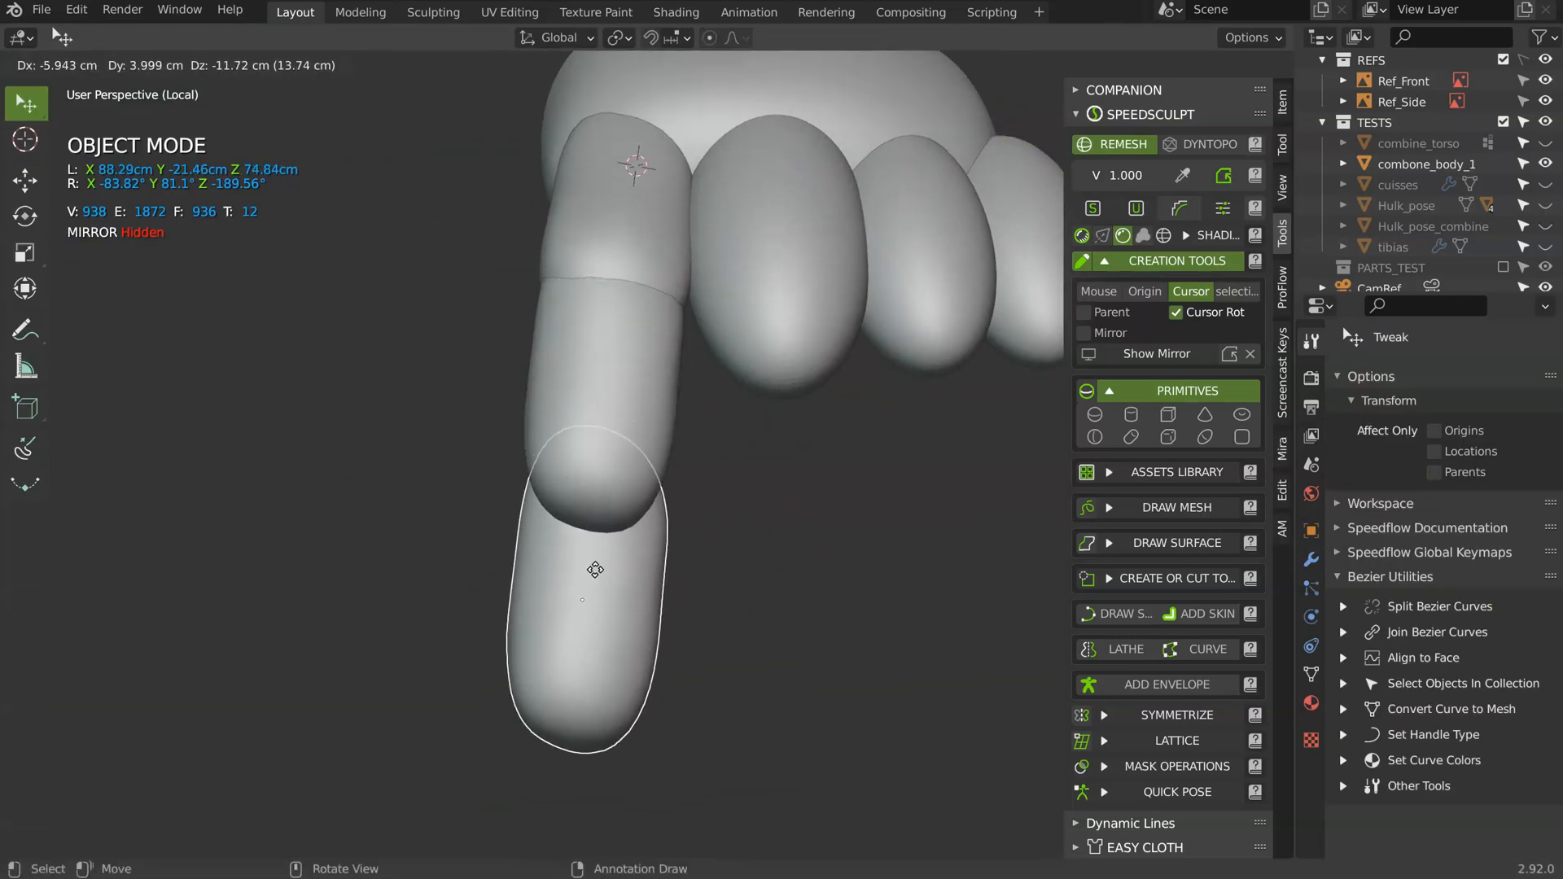
pyautogui.click(597, 502)
# - Rotate the new fingertip segment and move it to about X 88.86, Y -22.89, Z 76.69 cm so it bends from the finger
pyautogui.press('r')
pyautogui.press('r')
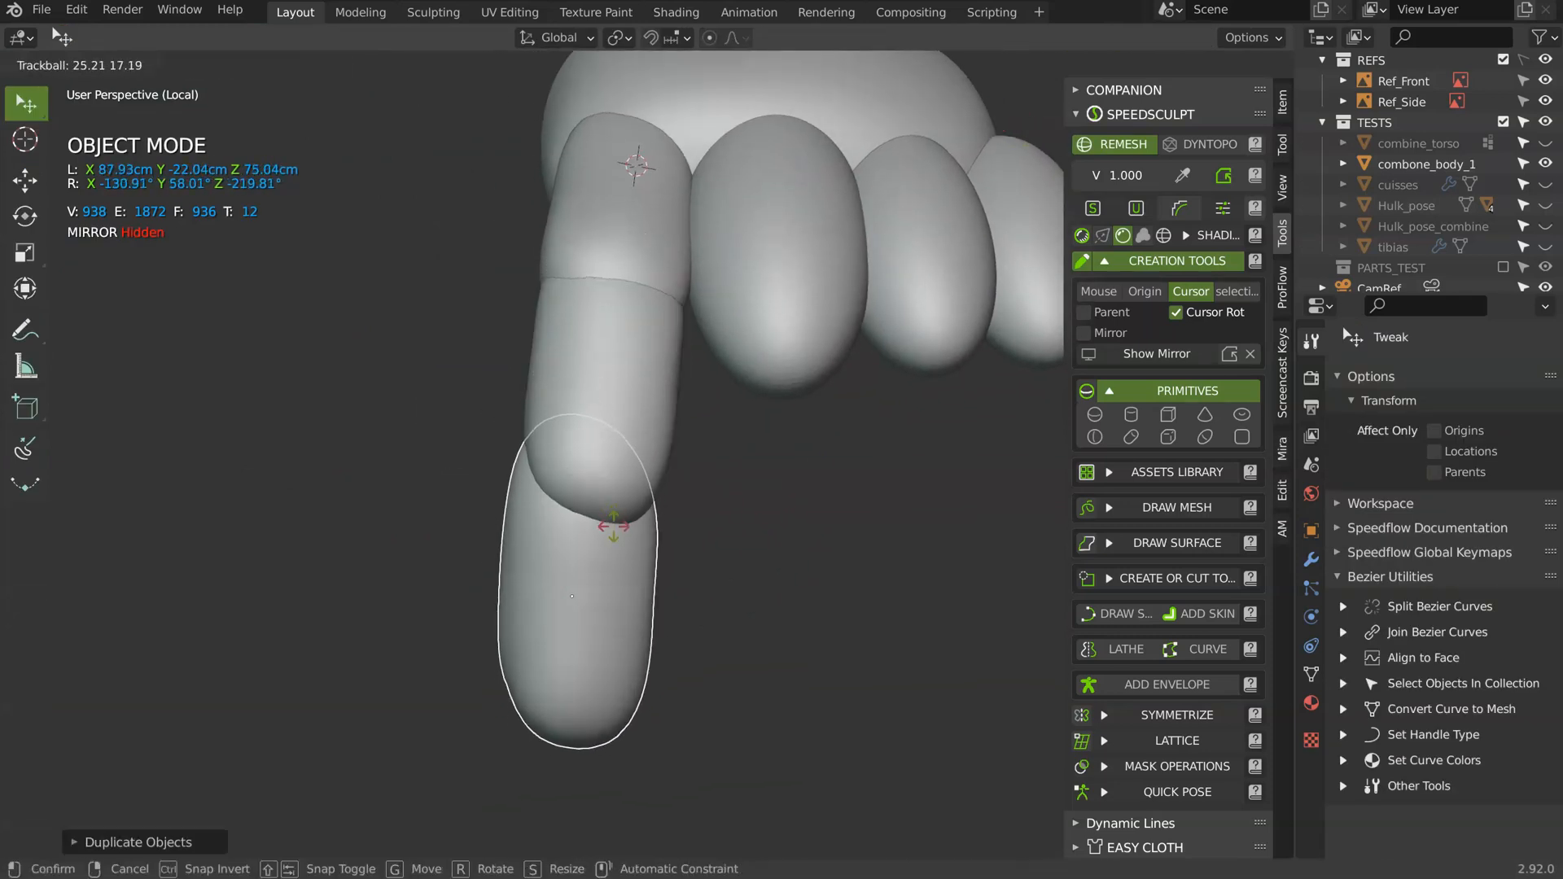
pyautogui.click(687, 464)
pyautogui.moveTo(687, 464); pyautogui.dragTo(765, 525, button='middle')
pyautogui.press('g')
pyautogui.click(616, 549)
pyautogui.press('r')
pyautogui.press('r')
pyautogui.click(602, 523)
pyautogui.press('r')
pyautogui.click(691, 442)
pyautogui.press('r')
pyautogui.press('r')
pyautogui.click(593, 560)
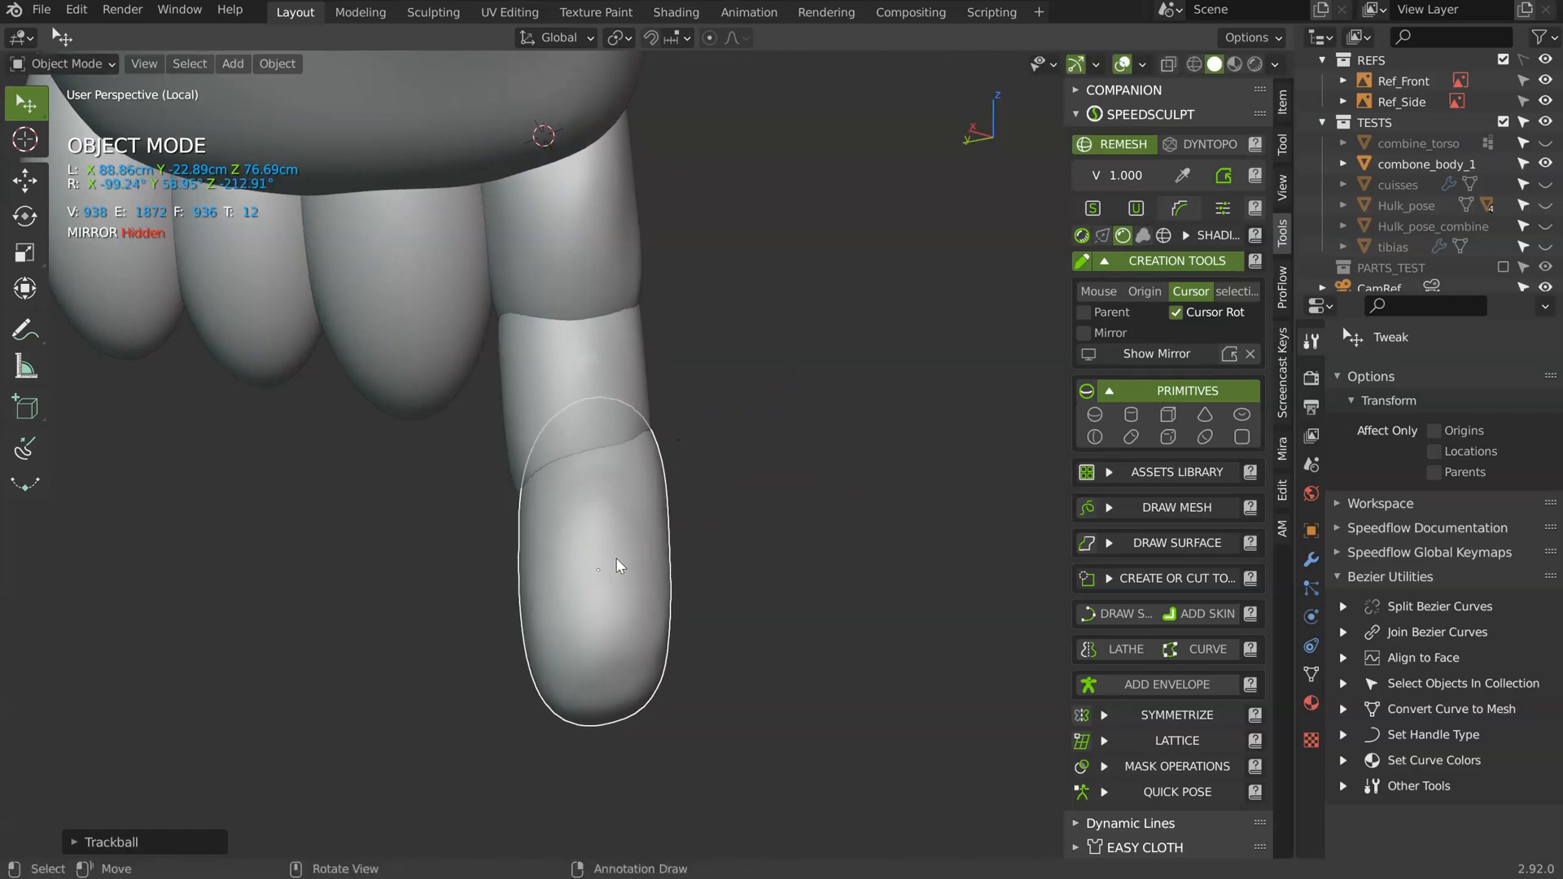
# - Fine-tune the fingertip segment's rotation and move it to about X 89.97, Y -22.89, Z 76.41 cm to overlap the middle segment
pyautogui.press('g')
pyautogui.click(612, 538)
pyautogui.moveTo(773, 502); pyautogui.dragTo(593, 459, button='middle')
pyautogui.press('g')
pyautogui.click(603, 519)
pyautogui.moveTo(603, 519); pyautogui.dragTo(406, 474, button='middle')
pyautogui.press('r')
pyautogui.click(656, 453)
pyautogui.press('r')
pyautogui.press('r')
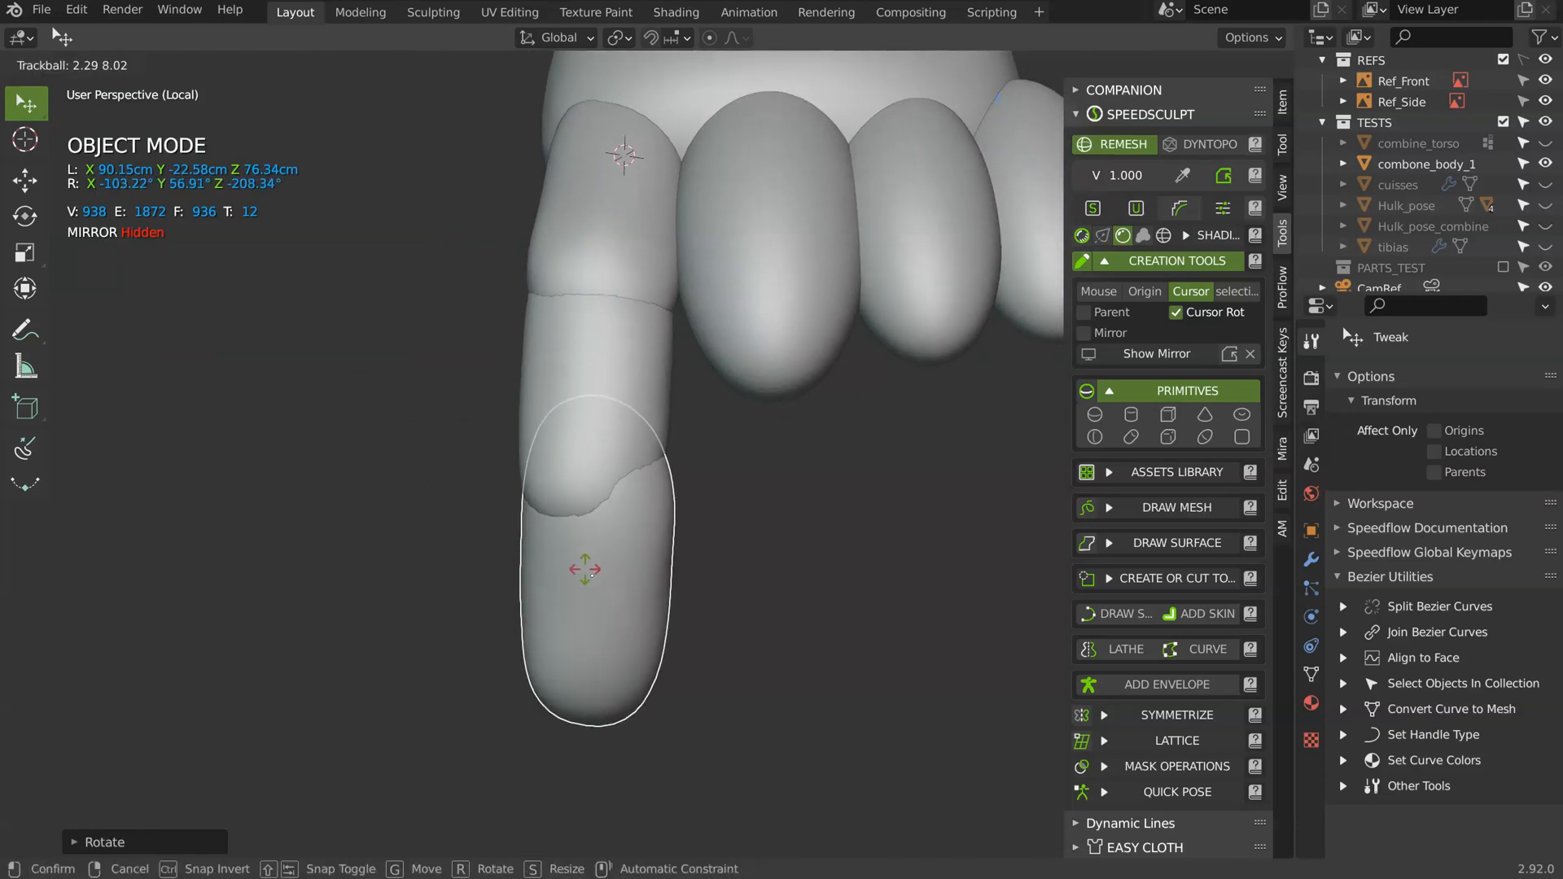
pyautogui.click(649, 576)
pyautogui.press('g')
pyautogui.click(621, 540)
pyautogui.moveTo(621, 540)
pyautogui.mouseDown(button='middle')
pyautogui.moveTo(771, 553)
pyautogui.moveTo(729, 537)
pyautogui.moveTo(527, 561)
pyautogui.mouseUp(button='middle')
# - Enter Sculpt Mode on the fingertip segment and pull in its side with the Grab brush at 214 px radius
pyautogui.press('Tab')
pyautogui.click(656, 481)
pyautogui.moveTo(656, 481); pyautogui.dragTo(609, 439, button='middle')
pyautogui.moveTo(667, 487); pyautogui.dragTo(652, 488)
pyautogui.moveTo(652, 487)
pyautogui.mouseDown(button='middle')
pyautogui.moveTo(711, 425)
pyautogui.moveTo(631, 504)
pyautogui.mouseUp(button='middle')
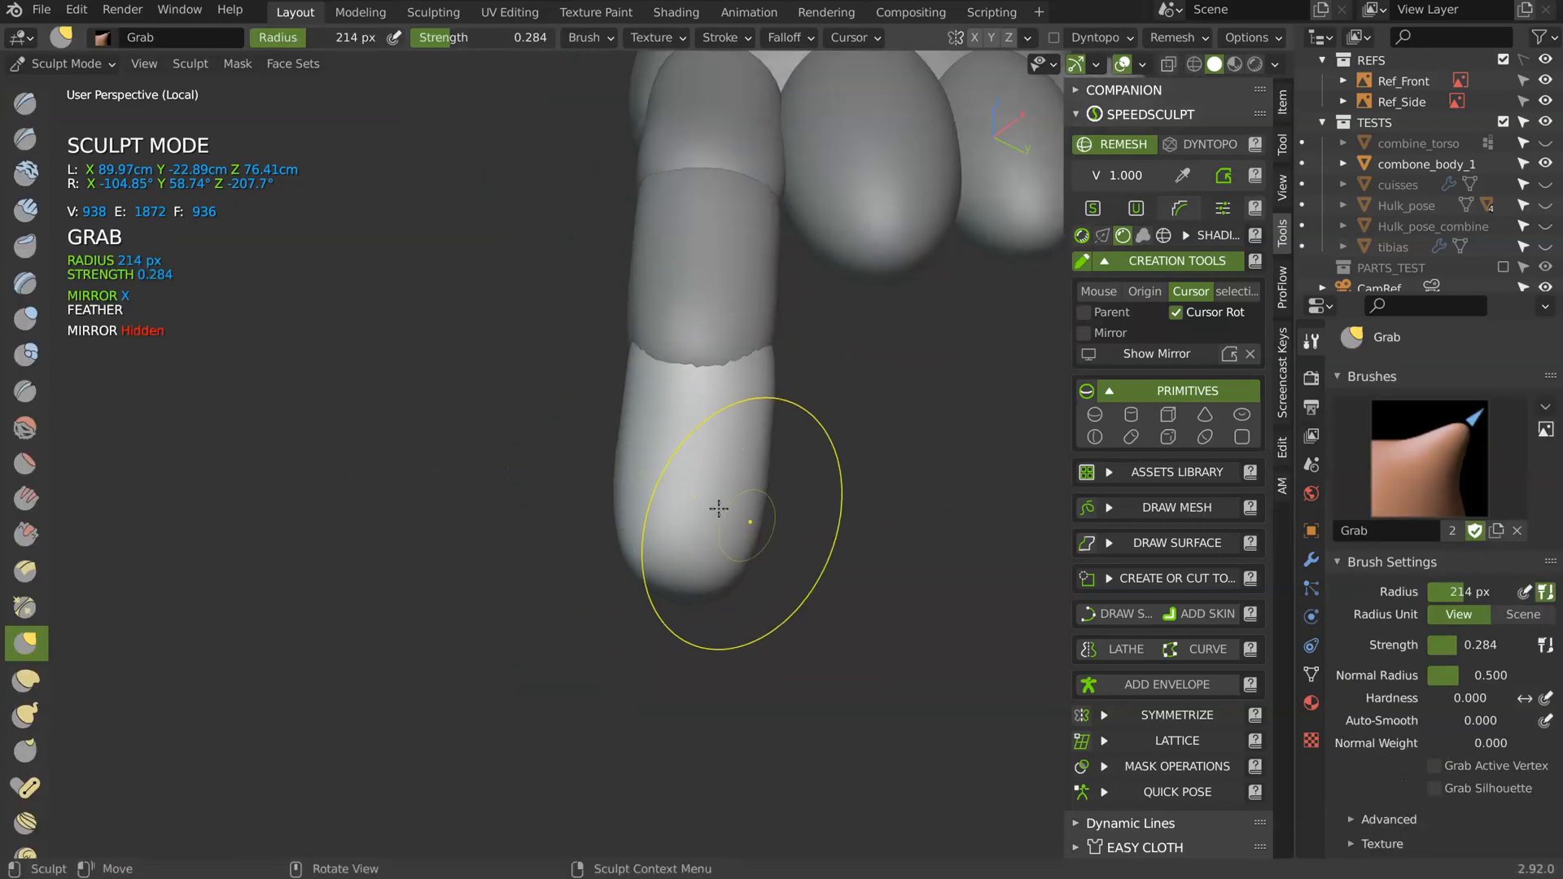
pyautogui.moveTo(732, 500); pyautogui.dragTo(645, 488, button='middle')
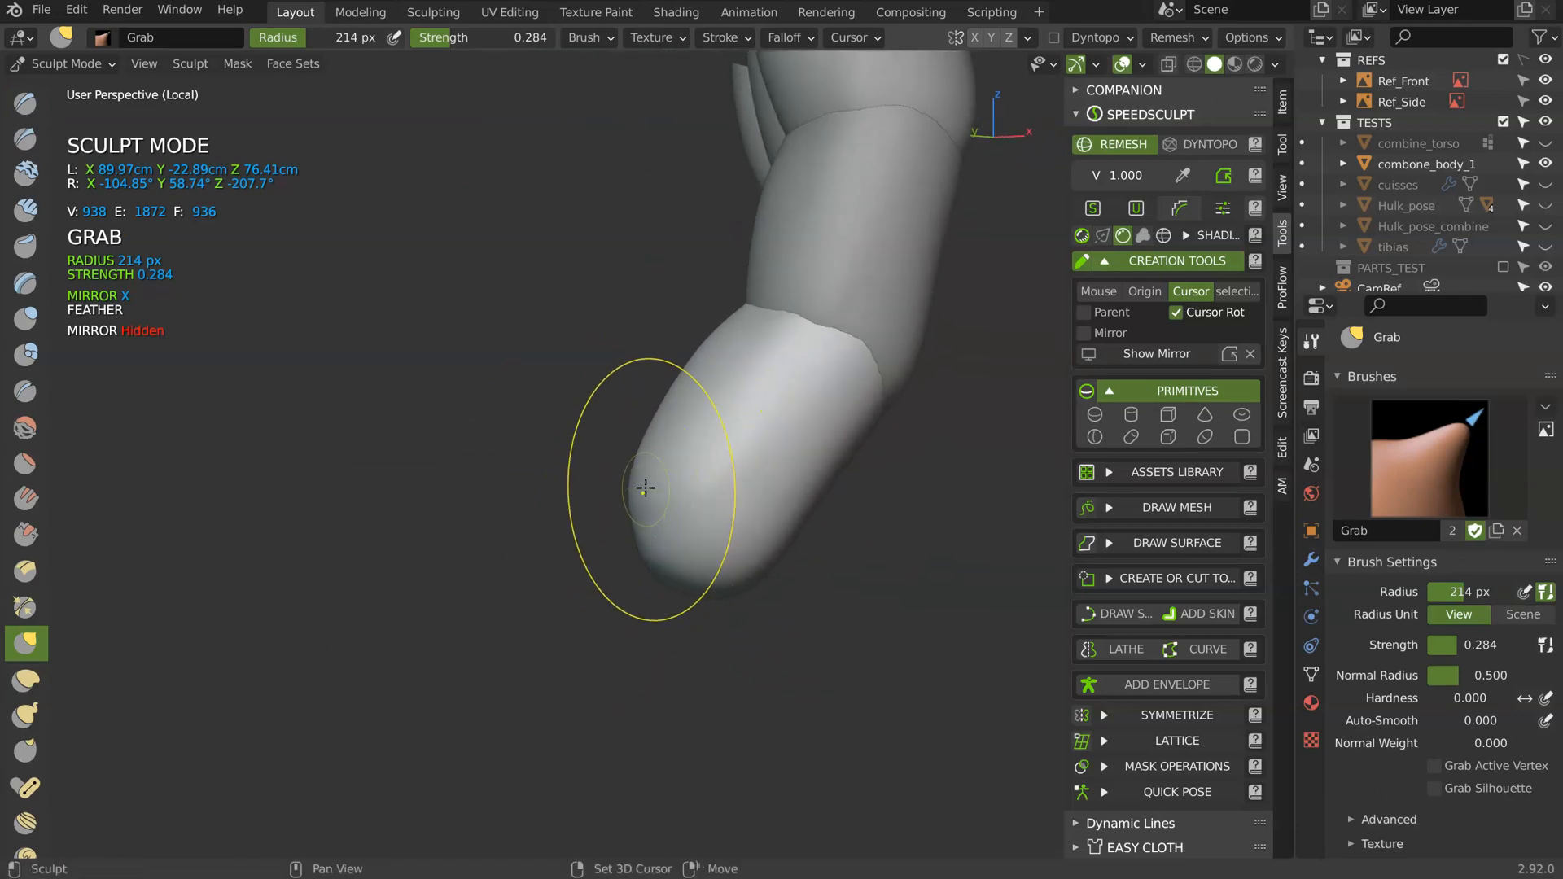
# - Smooth the fingertip segment's end and widen its lower sides with the Grab brush
pyautogui.hotkey('shift', 's')
pyautogui.keyDown('shift'); pyautogui.moveTo(648, 453); pyautogui.dragTo(635, 464); pyautogui.keyUp('shift')
pyautogui.moveTo(520, 476)
pyautogui.mouseDown(button='middle')
pyautogui.moveTo(631, 496)
pyautogui.moveTo(651, 431)
pyautogui.mouseUp(button='middle')
pyautogui.moveTo(721, 367); pyautogui.dragTo(741, 371)
pyautogui.moveTo(553, 408); pyautogui.dragTo(544, 410)
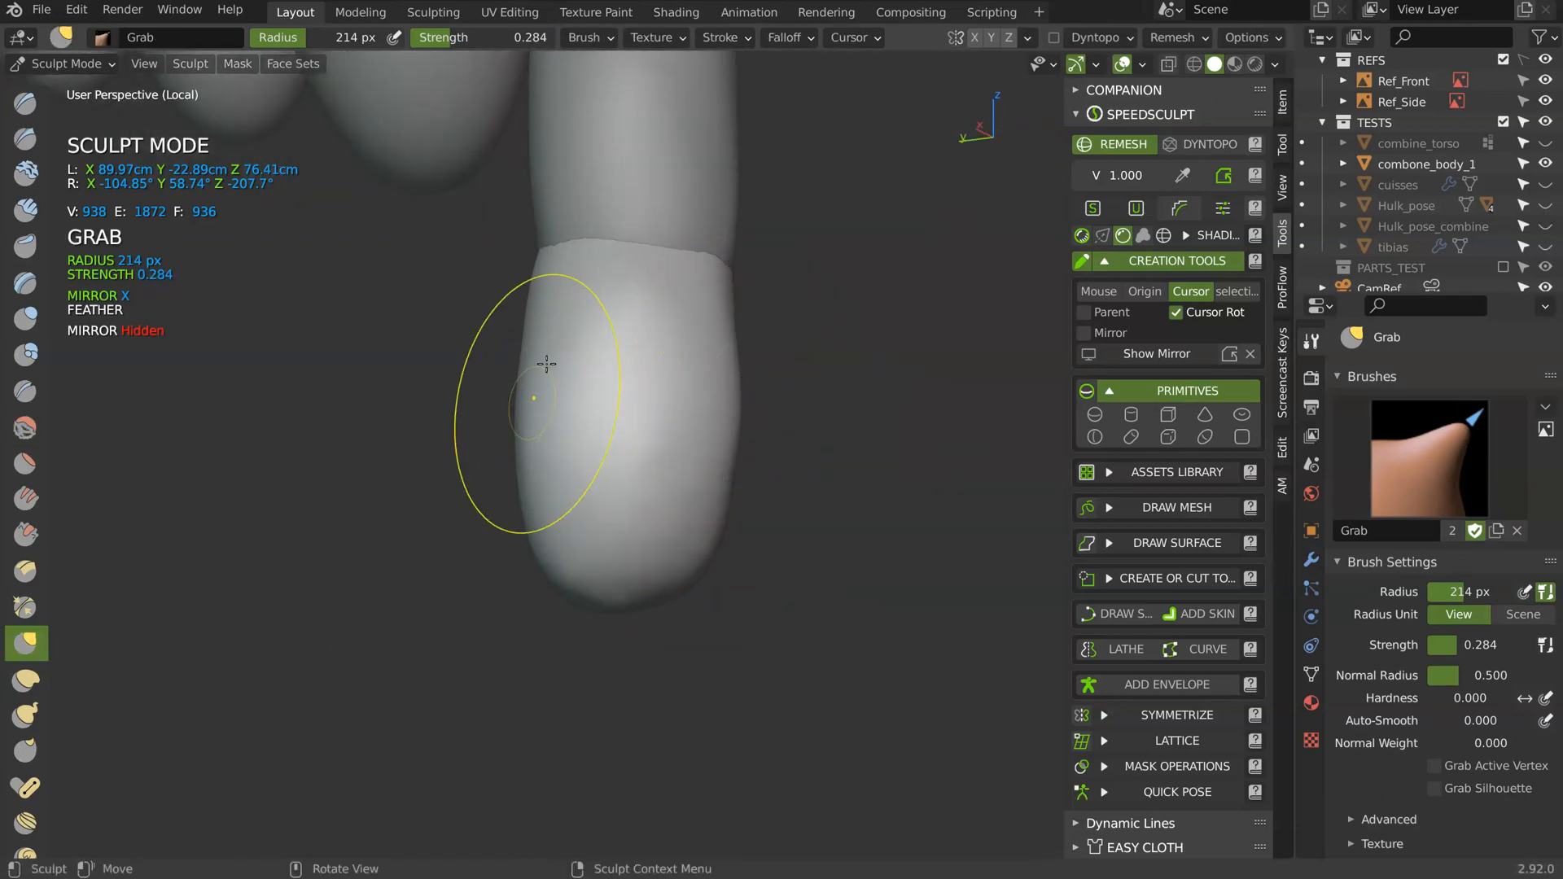
pyautogui.moveTo(662, 570)
pyautogui.mouseDown(button='middle')
pyautogui.moveTo(789, 353)
pyautogui.moveTo(693, 470)
pyautogui.moveTo(696, 444)
pyautogui.mouseUp(button='middle')
pyautogui.moveTo(696, 443)
pyautogui.mouseDown(button='middle')
pyautogui.moveTo(712, 589)
pyautogui.moveTo(784, 607)
pyautogui.moveTo(703, 466)
pyautogui.moveTo(760, 530)
pyautogui.moveTo(729, 359)
pyautogui.mouseUp(button='middle')
# - Switch to the Crease brush and set its radius to 59 px
pyautogui.hotkey('shift', 'c')
pyautogui.press('f')
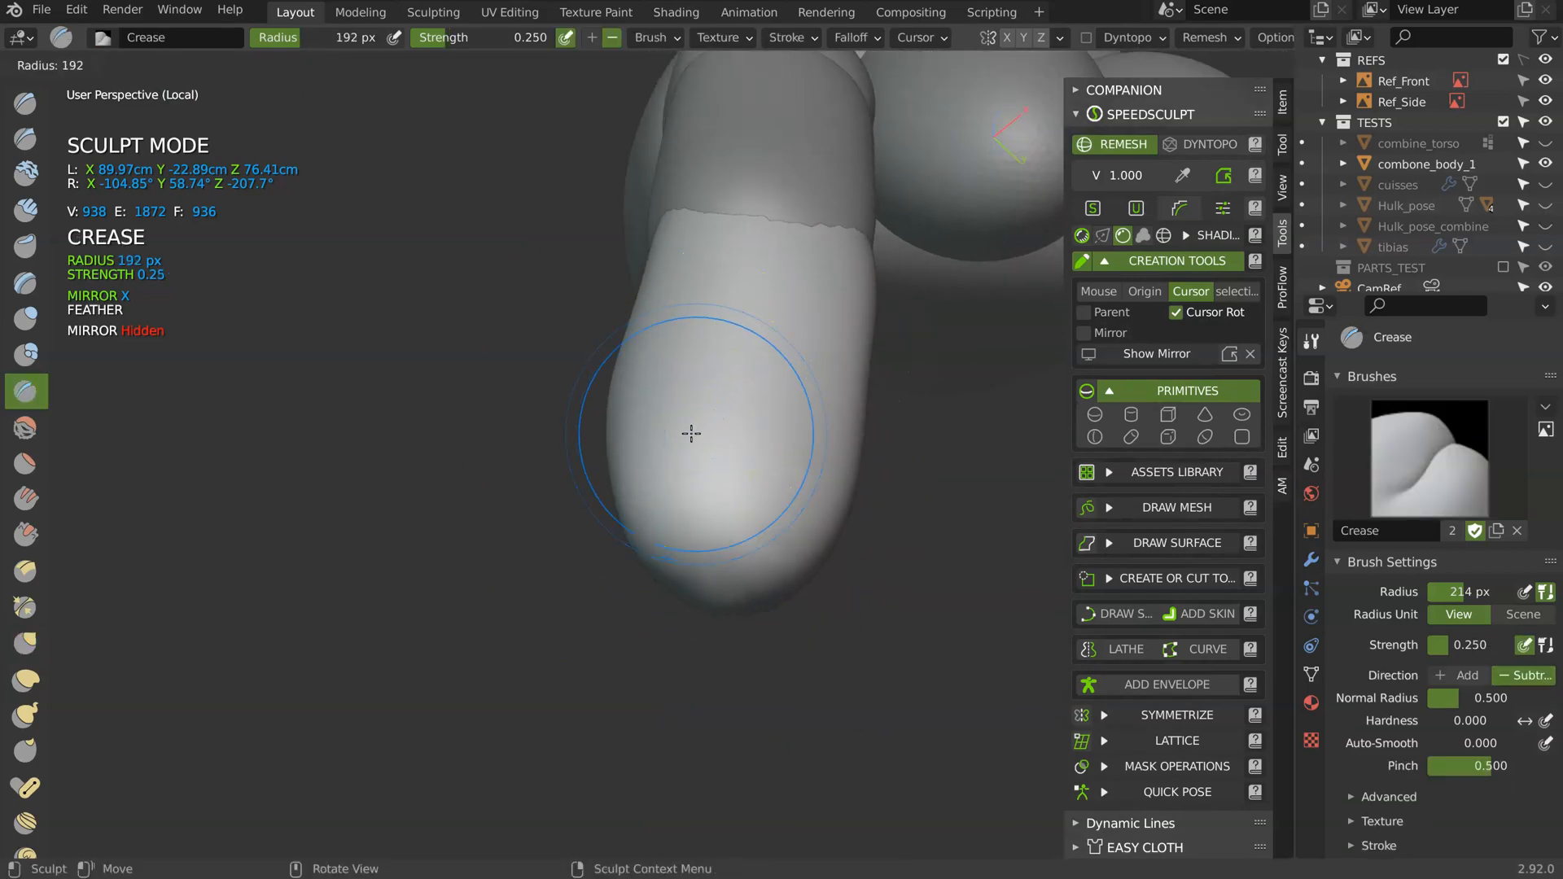
pyautogui.click(628, 448)
pyautogui.moveTo(627, 447); pyautogui.dragTo(653, 379, button='middle')
pyautogui.press('f')
pyautogui.click(663, 399)
# - Set the Crease strength to 0.442 and carve a crease across the fingertip segment, smoothing the strokes
pyautogui.moveTo(865, 399)
pyautogui.mouseDown(button='middle')
pyautogui.moveTo(844, 431)
pyautogui.moveTo(854, 472)
pyautogui.mouseUp(button='middle')
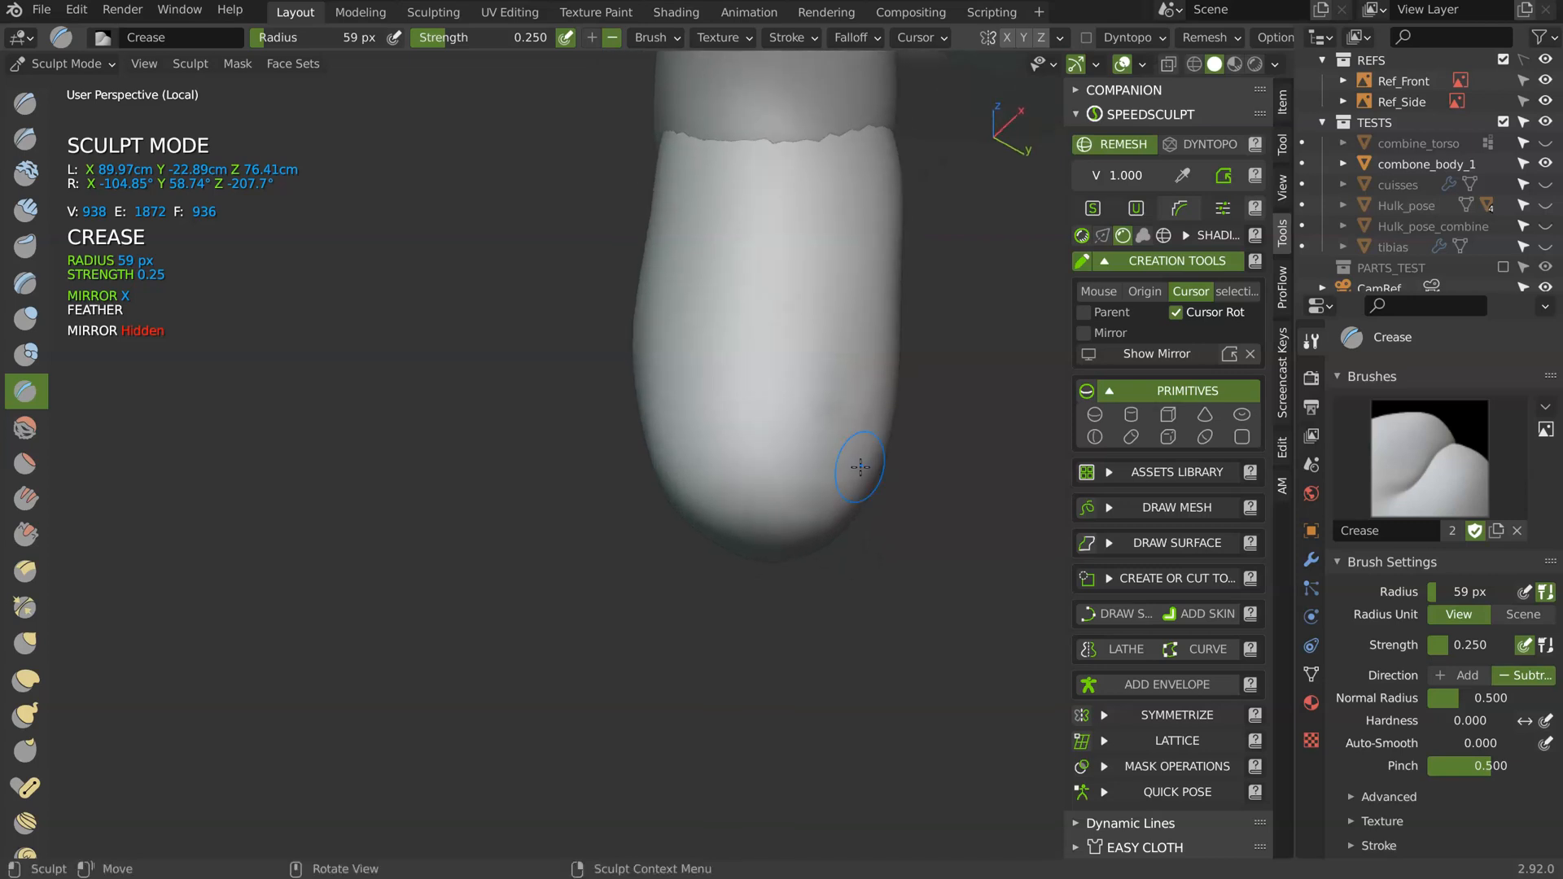
pyautogui.hotkey('shift', 'f')
pyautogui.click(864, 460)
pyautogui.moveTo(705, 415)
pyautogui.mouseDown(button='middle')
pyautogui.moveTo(723, 305)
pyautogui.moveTo(886, 319)
pyautogui.mouseUp(button='middle')
pyautogui.moveTo(877, 398)
pyautogui.mouseDown(button='middle')
pyautogui.moveTo(871, 325)
pyautogui.moveTo(893, 369)
pyautogui.moveTo(816, 453)
pyautogui.moveTo(914, 460)
pyautogui.moveTo(900, 338)
pyautogui.moveTo(796, 465)
pyautogui.moveTo(722, 453)
pyautogui.moveTo(701, 491)
pyautogui.mouseUp(button='middle')
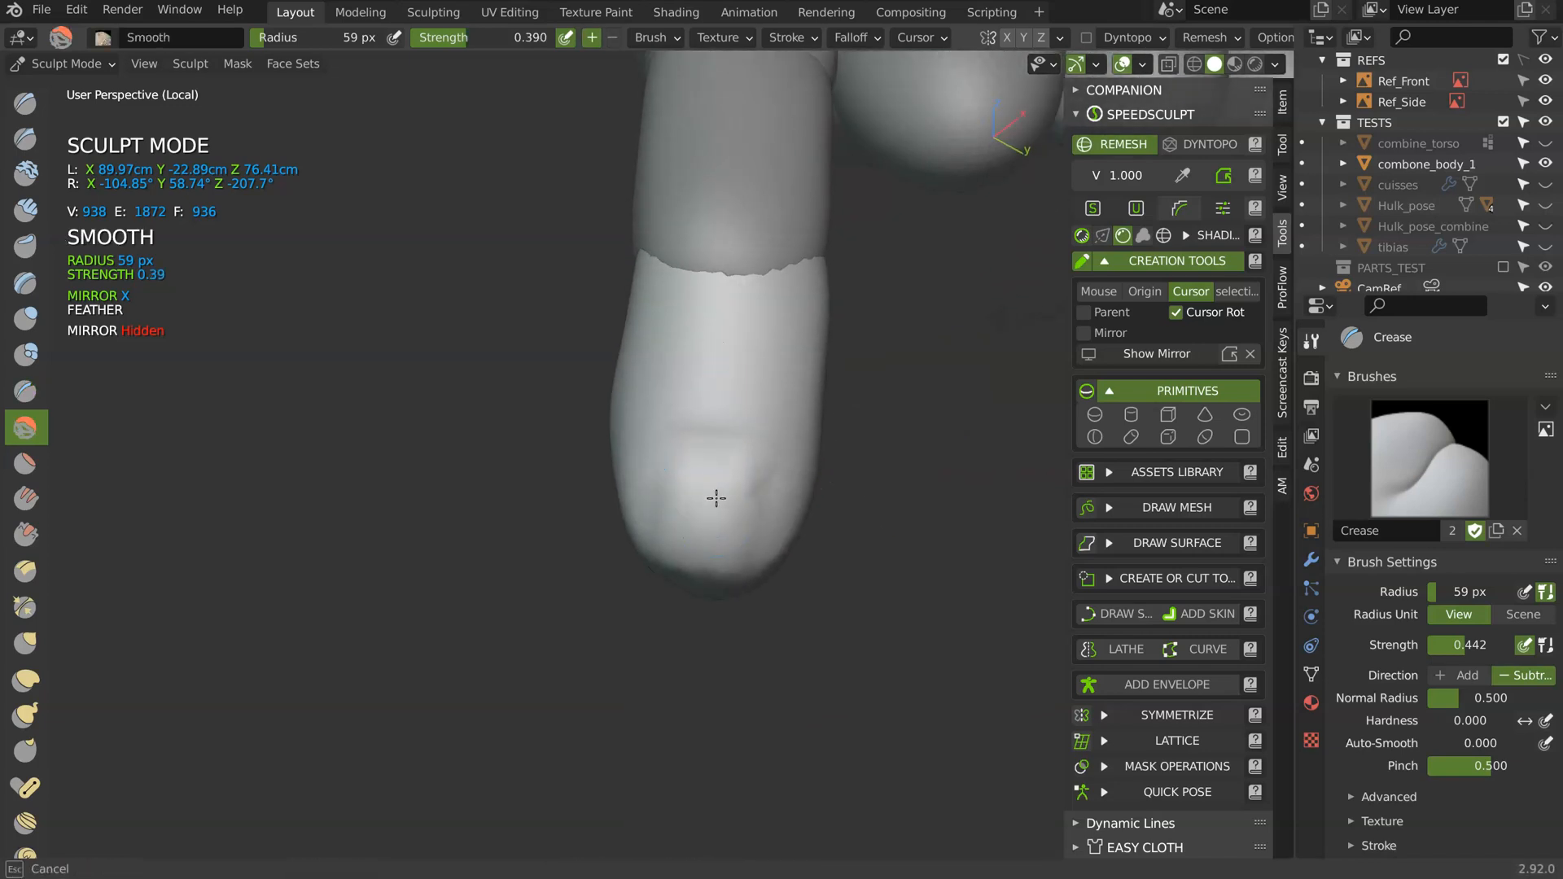
pyautogui.keyDown('ctrl'); pyautogui.moveTo(732, 640); pyautogui.dragTo(815, 474, button='middle'); pyautogui.keyUp('ctrl')
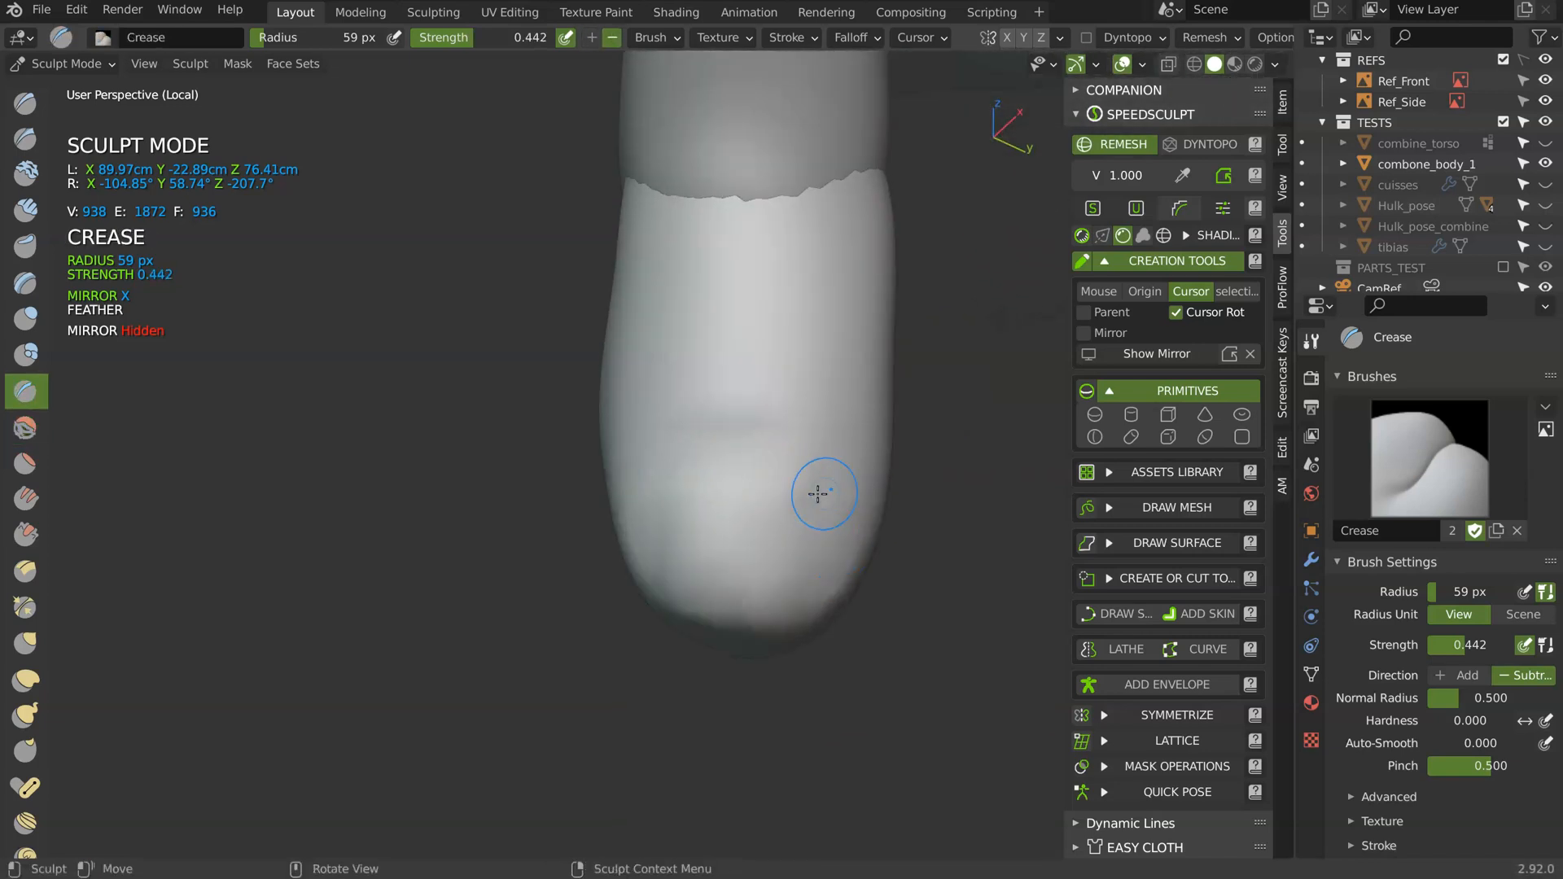
pyautogui.moveTo(827, 477); pyautogui.dragTo(700, 457)
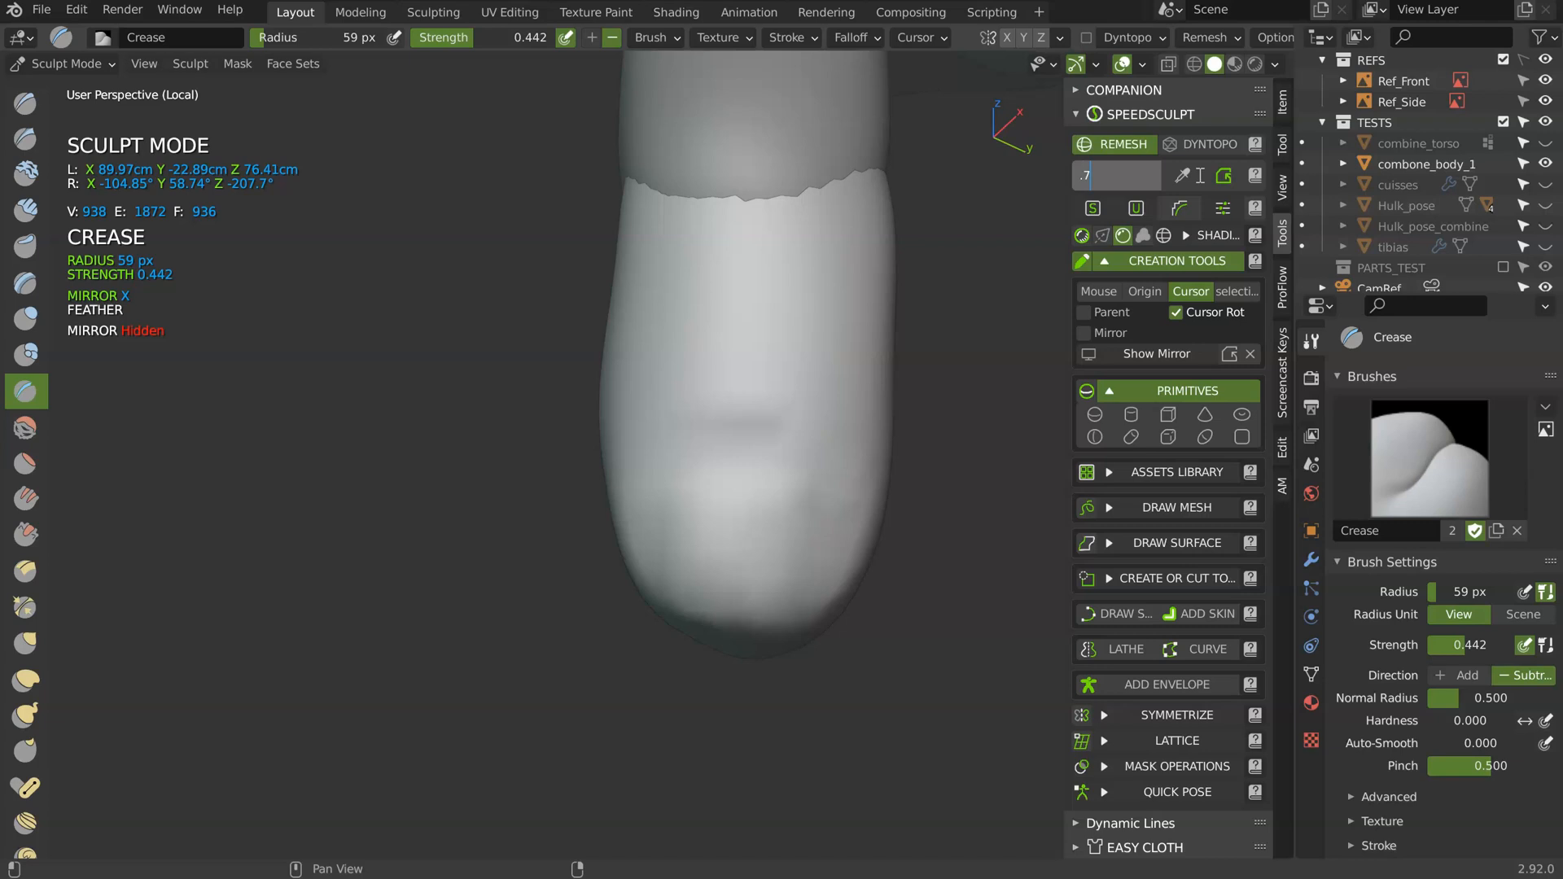
# - Remesh the fingertip segment at a voxel size of 0.7 and deepen the crease across it
pyautogui.press('Return')
pyautogui.hotkey('ctrl', 'r')
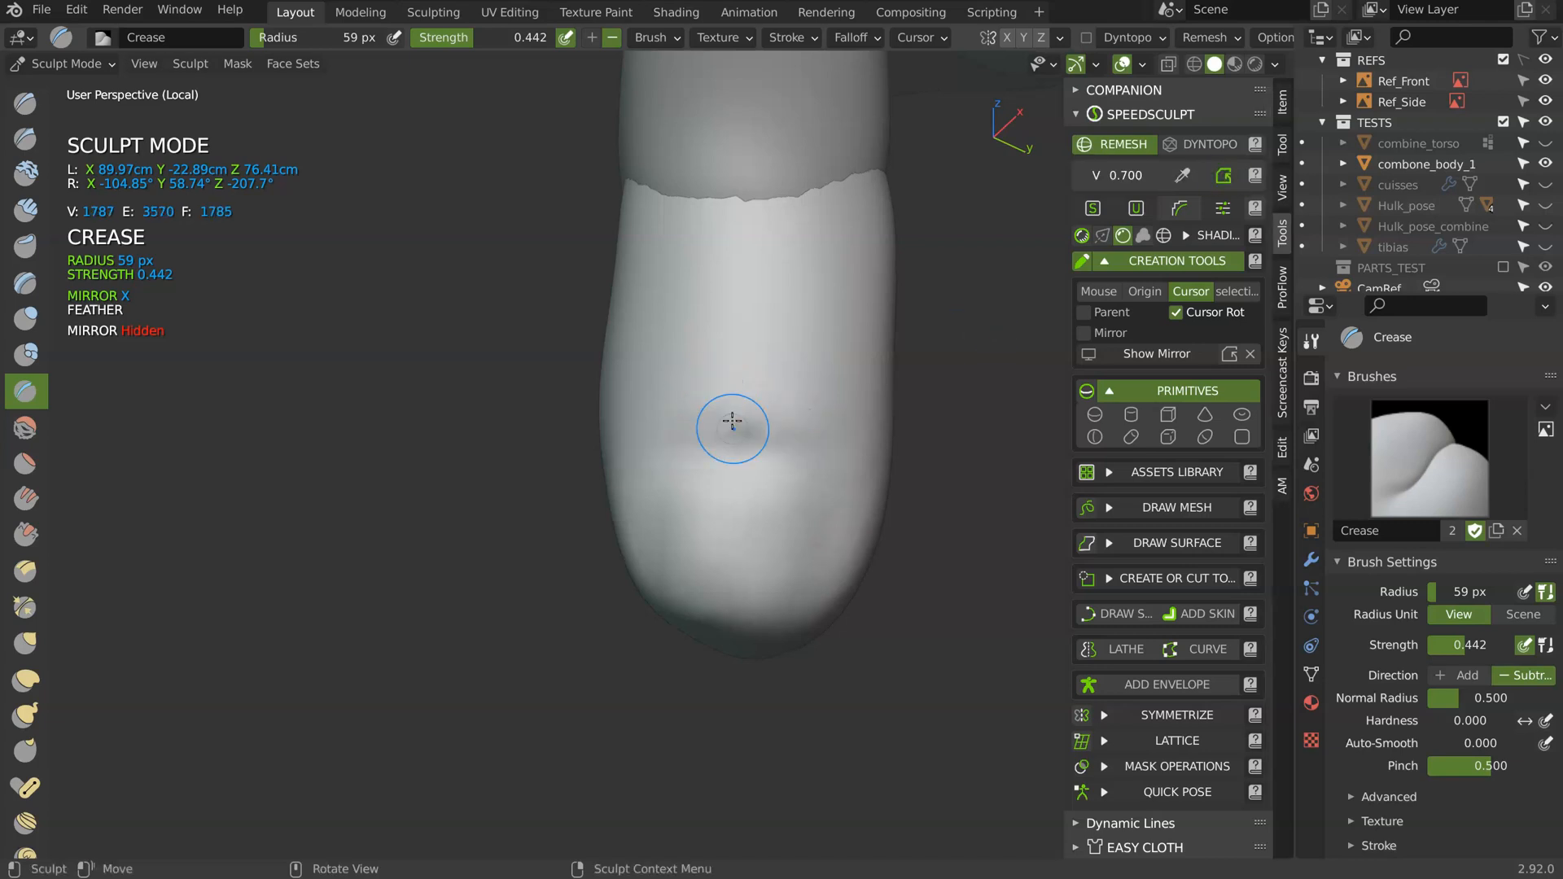
pyautogui.moveTo(680, 453); pyautogui.dragTo(831, 502, button='middle')
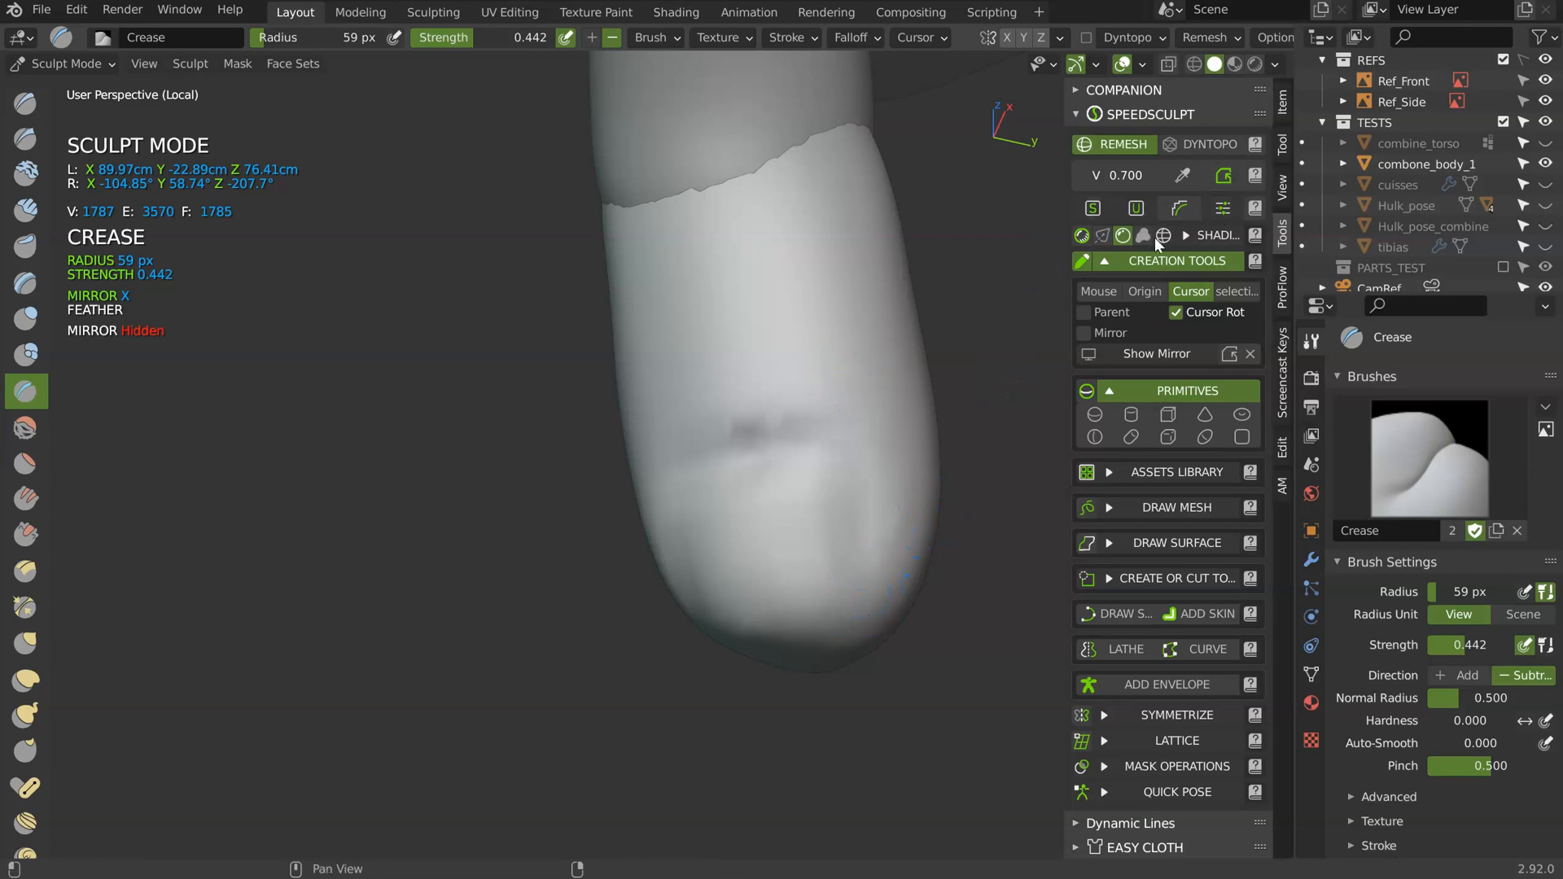
# - Show the wireframe and remesh the fingertip segment at a voxel size of 0.5
pyautogui.click(1164, 235)
pyautogui.click(1223, 176)
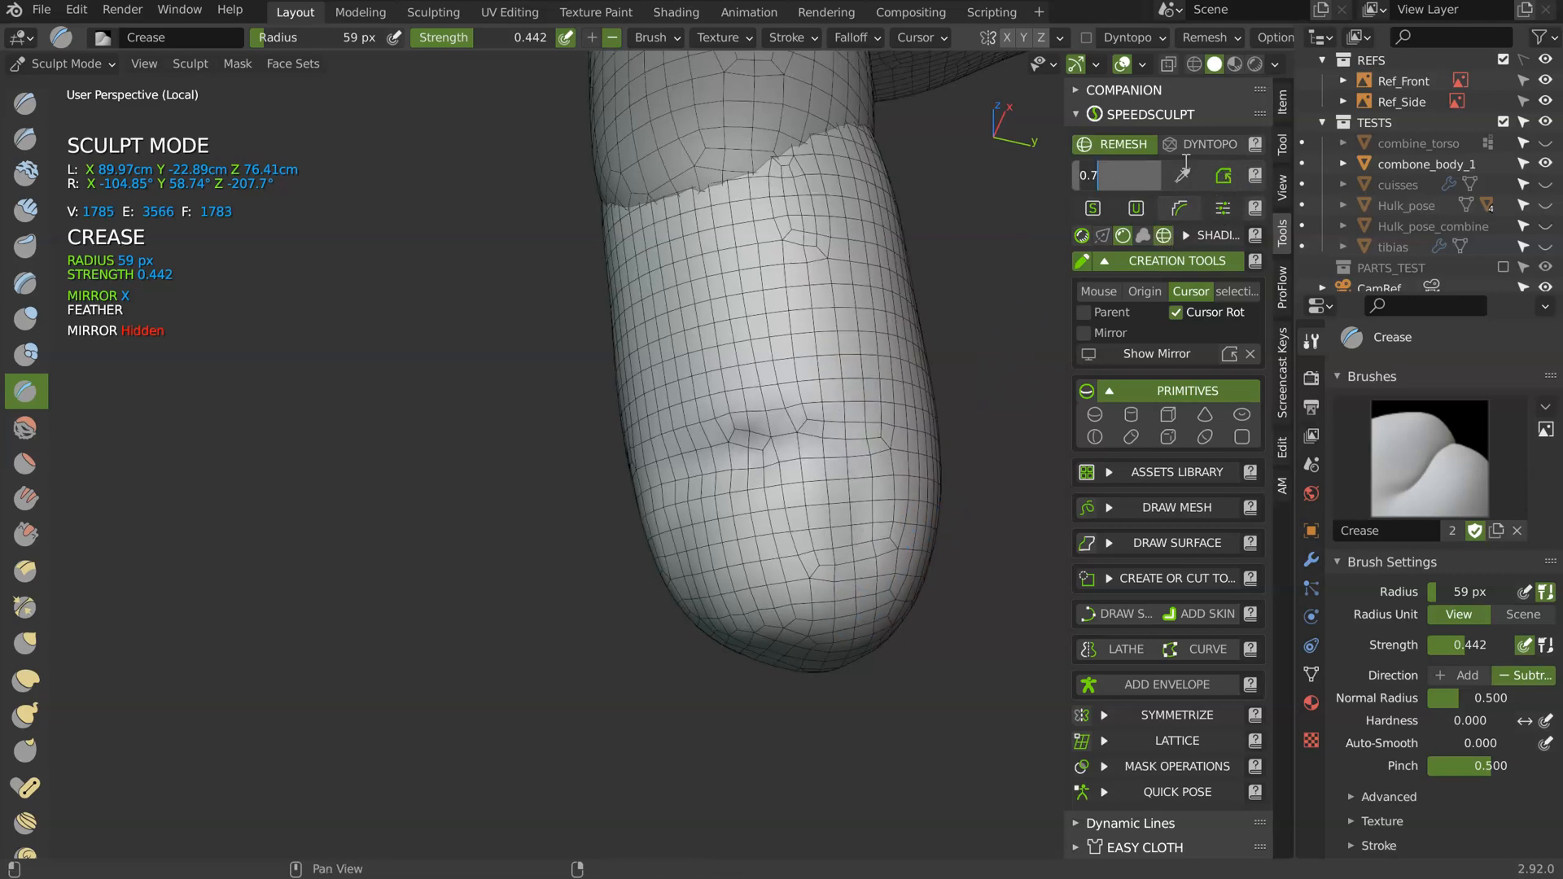
pyautogui.press('Return')
pyautogui.click(1223, 176)
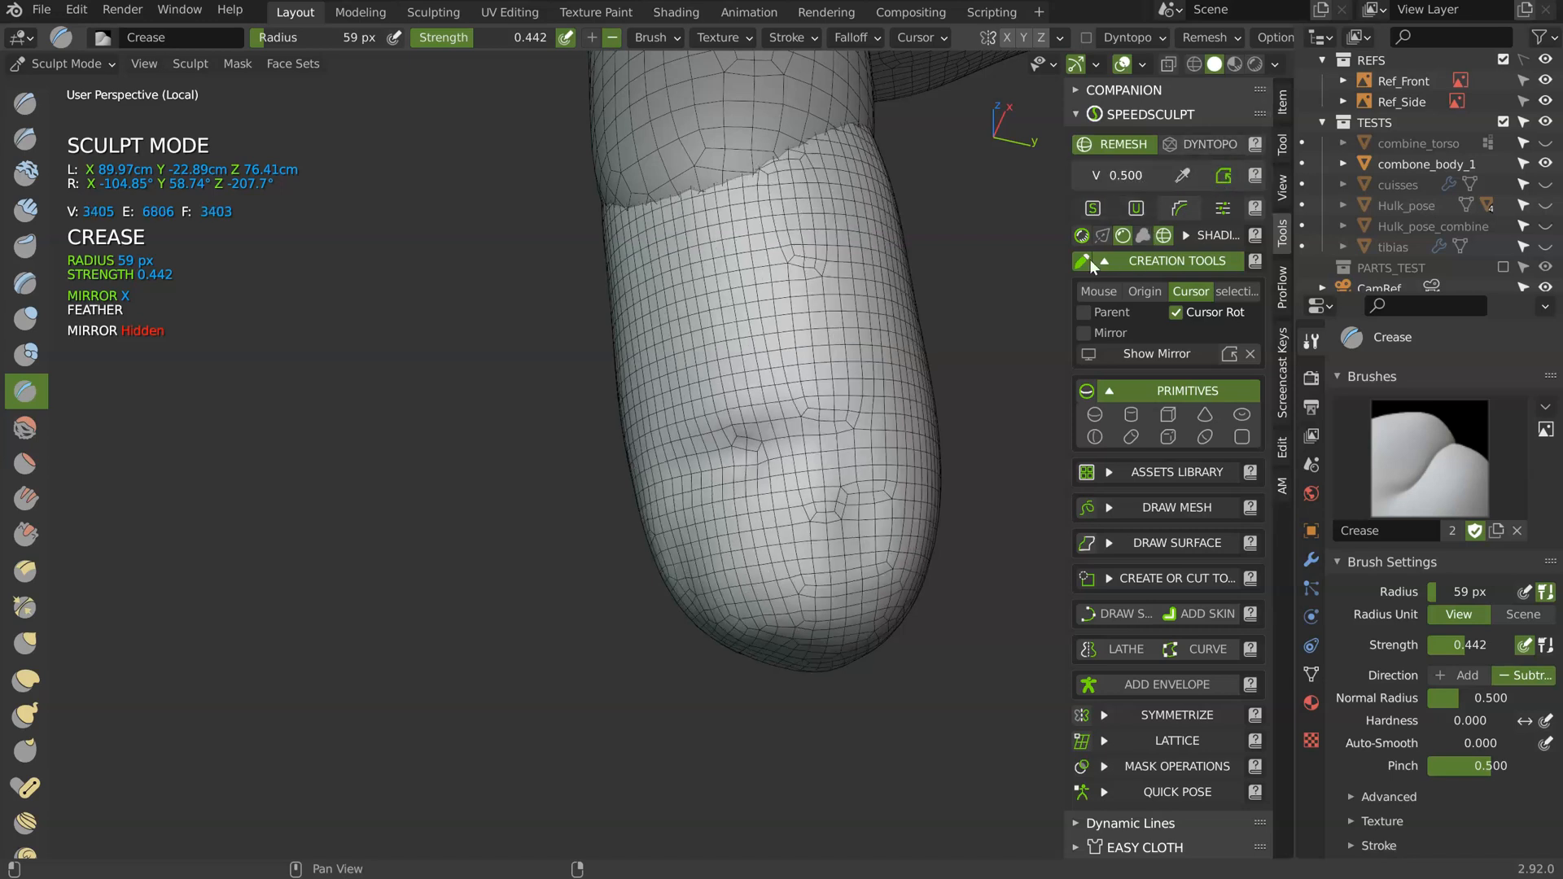
# - Hide the wireframe, carve a crease along the nail's side edge and smooth the fingertip
pyautogui.click(1165, 235)
pyautogui.moveTo(936, 383); pyautogui.dragTo(781, 470, button='middle')
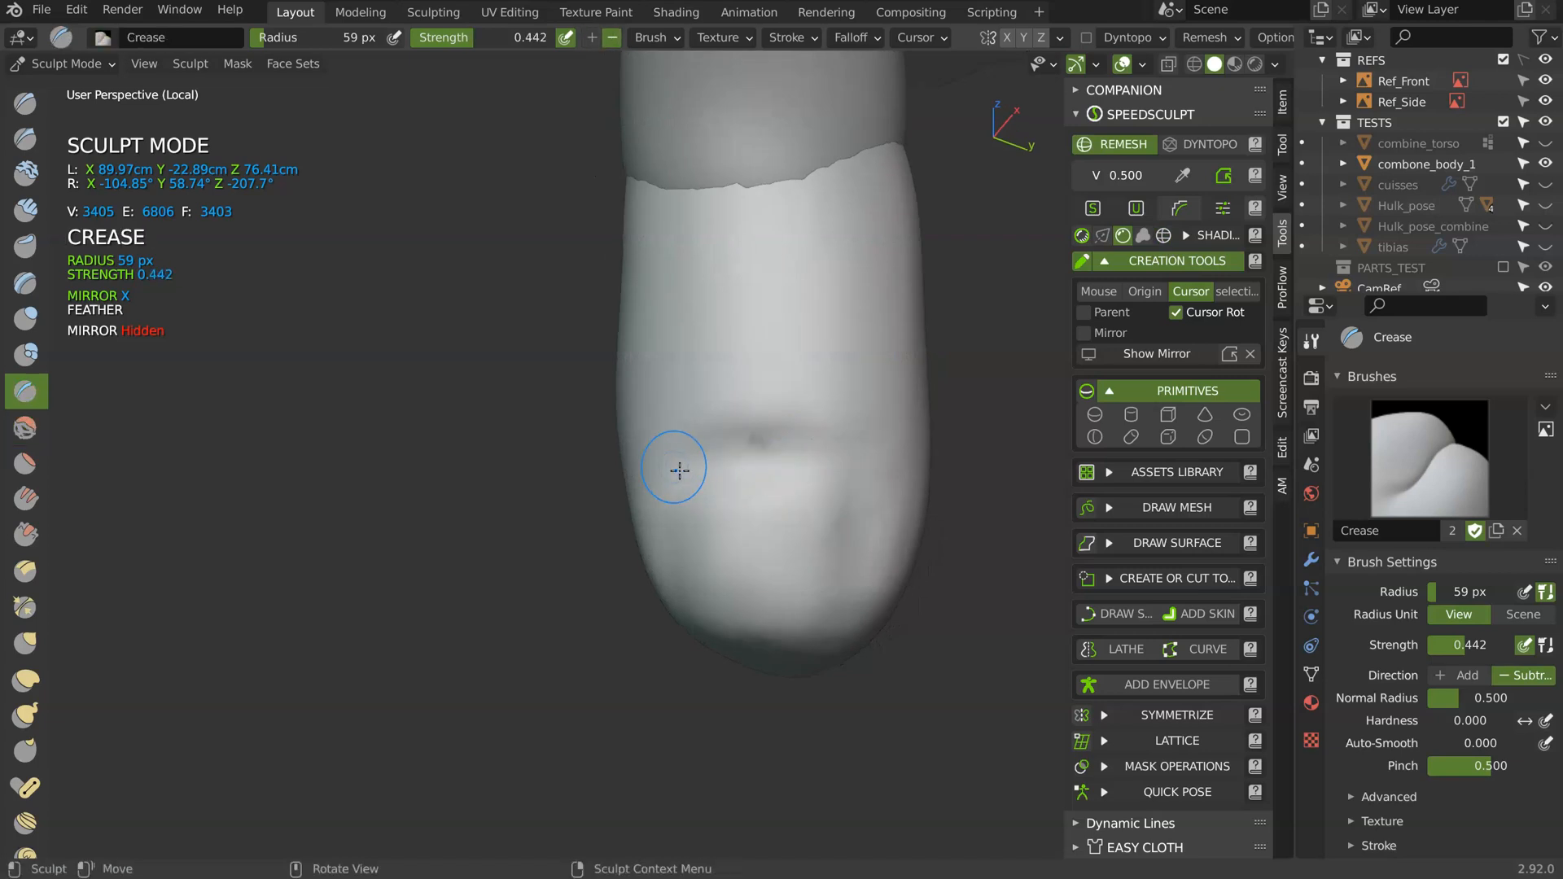
pyautogui.moveTo(866, 572); pyautogui.dragTo(806, 590)
pyautogui.moveTo(772, 560); pyautogui.dragTo(758, 590, button='middle')
pyautogui.moveTo(830, 529)
pyautogui.keyDown('shift'); pyautogui.mouseDown()
pyautogui.moveTo(755, 491)
pyautogui.moveTo(716, 535)
pyautogui.mouseUp(); pyautogui.keyUp('shift')
# - Carve a crease across the end of the fingertip to form the nail's free edge
pyautogui.moveTo(716, 535)
pyautogui.mouseDown(button='middle')
pyautogui.moveTo(722, 384)
pyautogui.moveTo(772, 580)
pyautogui.mouseUp(button='middle')
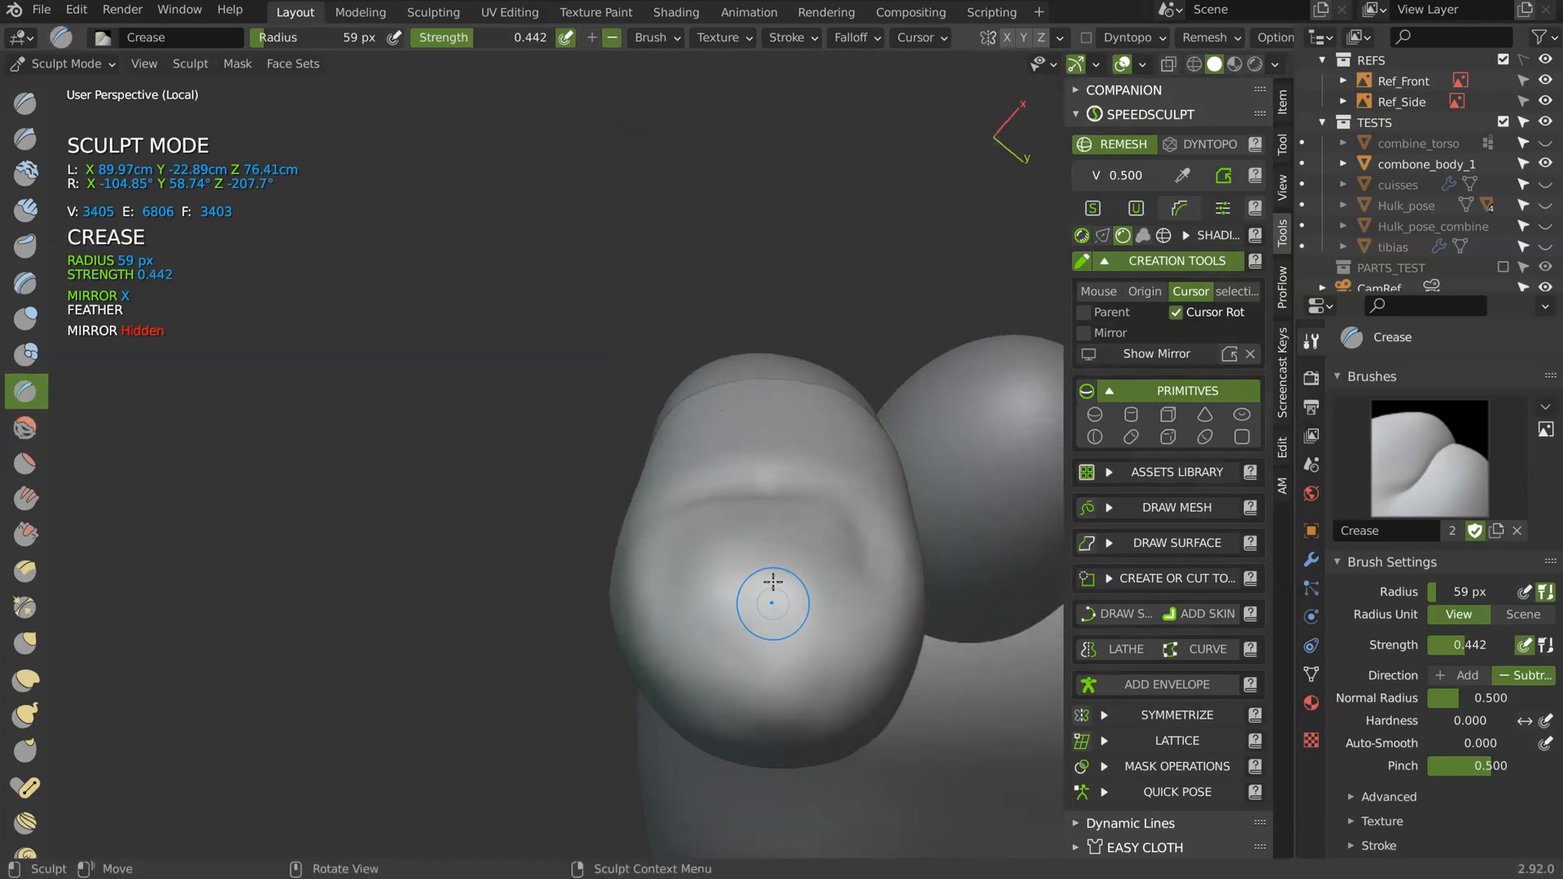
pyautogui.moveTo(804, 607); pyautogui.dragTo(670, 611)
pyautogui.moveTo(870, 613); pyautogui.dragTo(674, 612)
pyautogui.moveTo(674, 612)
pyautogui.mouseDown(button='middle')
pyautogui.moveTo(702, 488)
pyautogui.moveTo(798, 527)
pyautogui.mouseUp(button='middle')
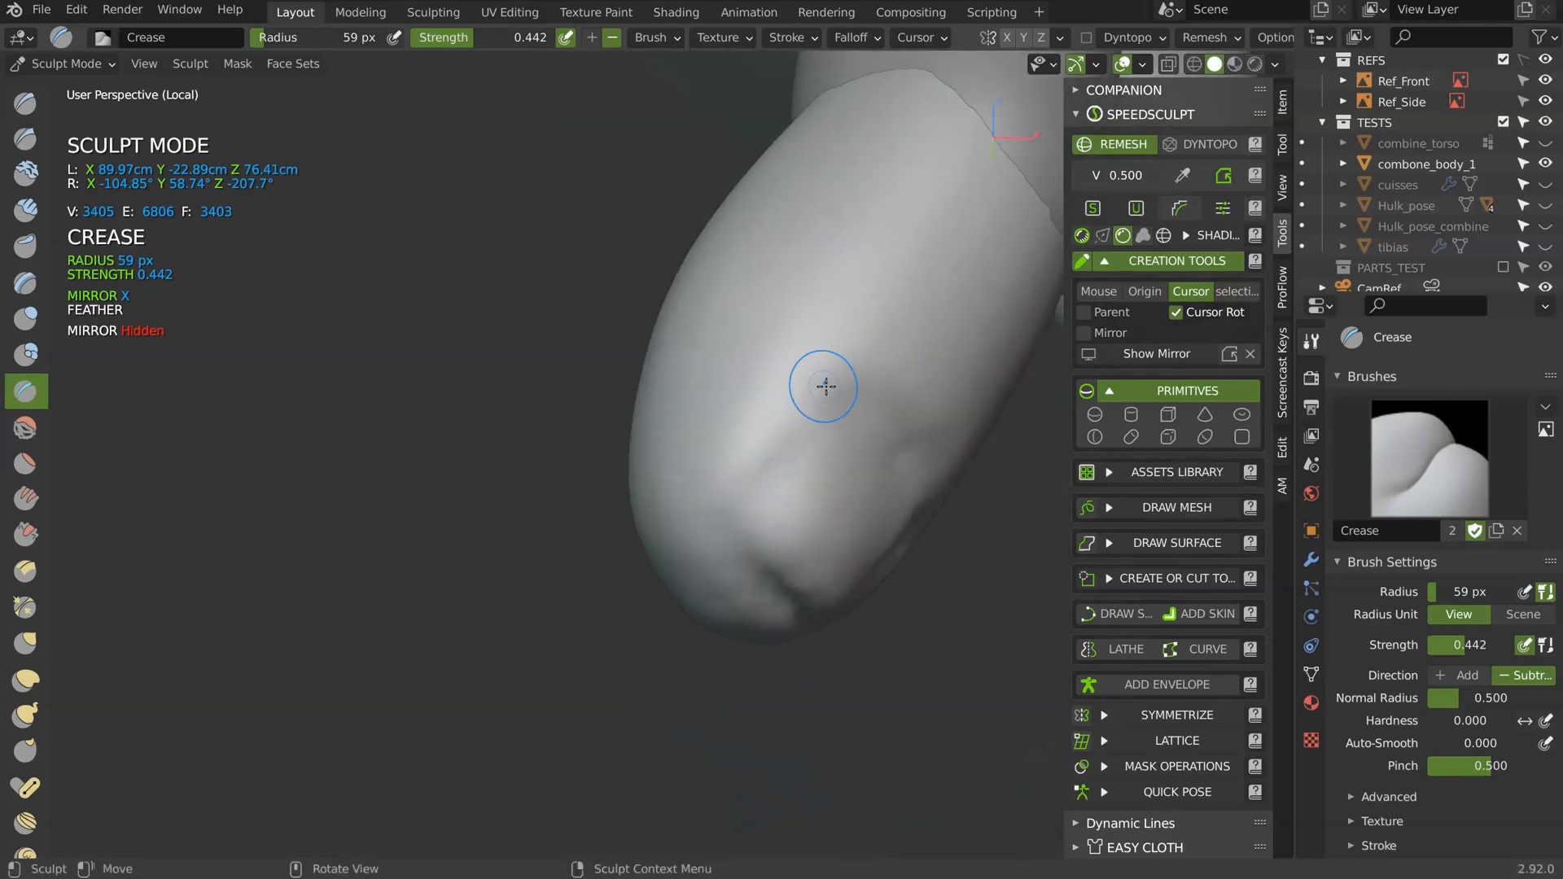
# - Switch to the Clay brush at a radius of 109 px and smooth the pad side of the fingertip
pyautogui.moveTo(788, 412)
pyautogui.mouseDown(button='middle')
pyautogui.moveTo(822, 432)
pyautogui.moveTo(842, 394)
pyautogui.mouseUp(button='middle')
pyautogui.moveTo(869, 590)
pyautogui.mouseDown(button='middle')
pyautogui.moveTo(853, 567)
pyautogui.moveTo(1006, 469)
pyautogui.moveTo(788, 324)
pyautogui.moveTo(825, 241)
pyautogui.mouseUp(button='middle')
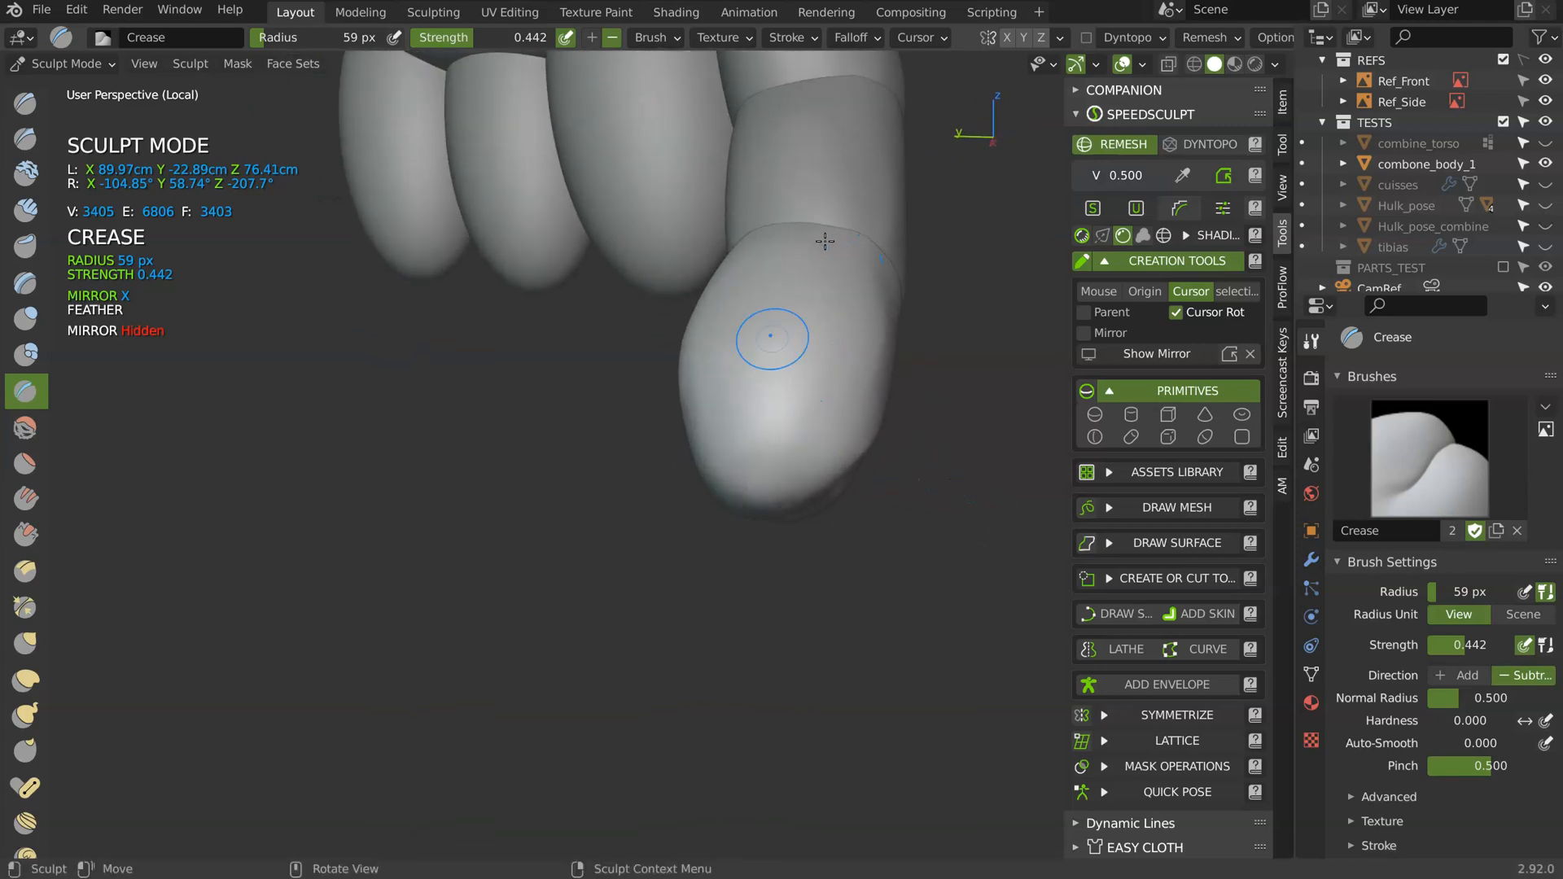
pyautogui.press('c')
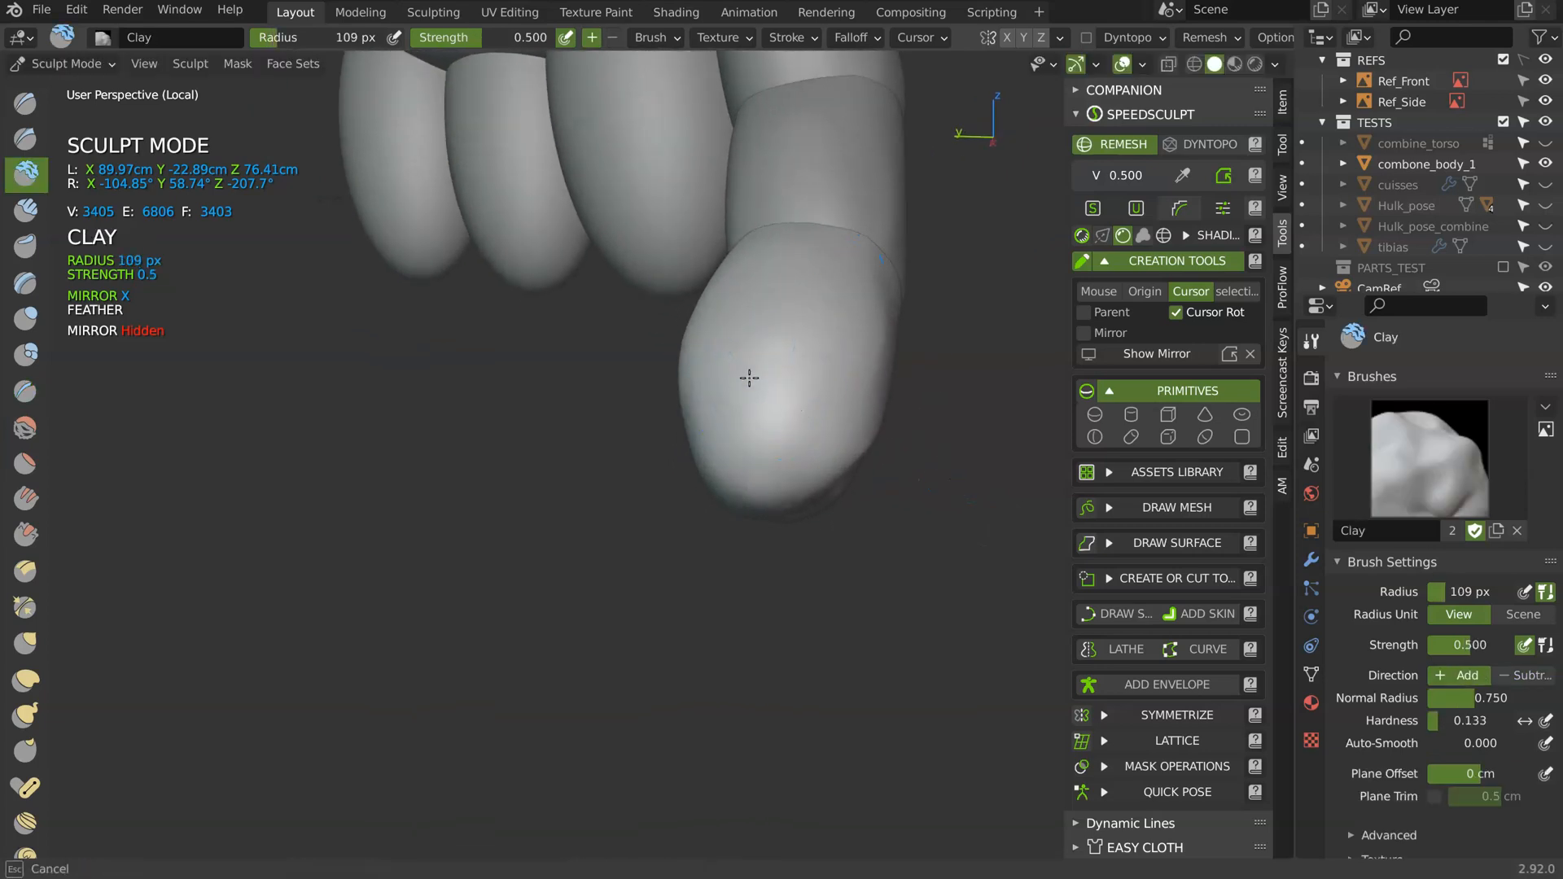
pyautogui.keyDown('shift'); pyautogui.moveTo(831, 418); pyautogui.dragTo(822, 391); pyautogui.keyUp('shift')
pyautogui.moveTo(822, 390); pyautogui.dragTo(724, 407, button='middle')
pyautogui.keyDown('shift'); pyautogui.moveTo(724, 407); pyautogui.dragTo(704, 415); pyautogui.keyUp('shift')
pyautogui.moveTo(704, 415); pyautogui.dragTo(739, 348, button='middle')
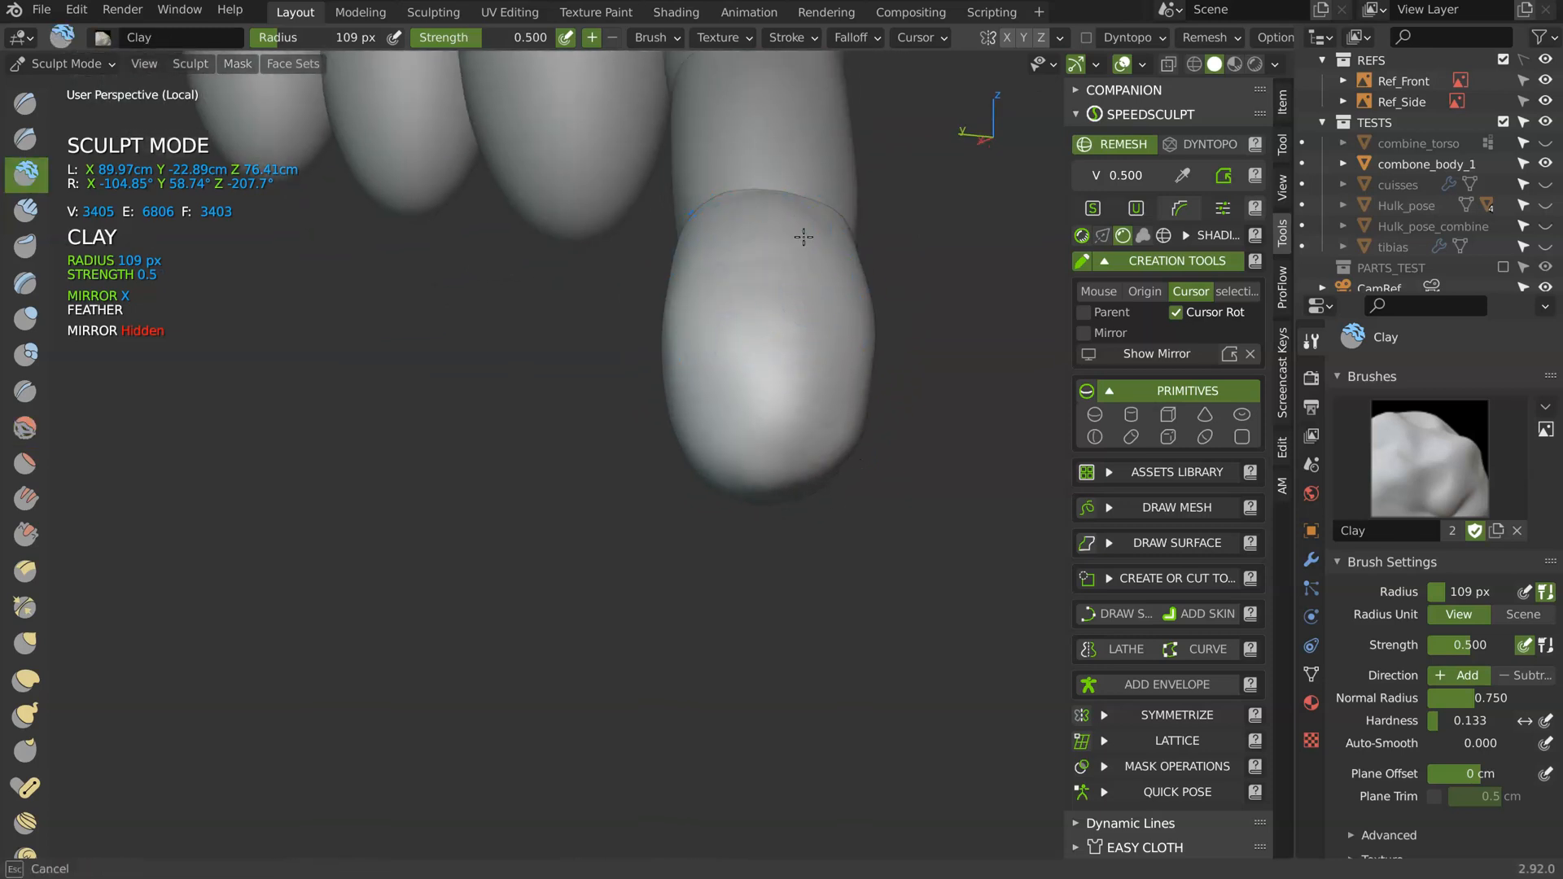
pyautogui.moveTo(702, 261); pyautogui.dragTo(581, 303, button='middle')
pyautogui.moveTo(816, 293)
pyautogui.mouseDown(button='middle')
pyautogui.moveTo(782, 346)
pyautogui.moveTo(896, 286)
pyautogui.mouseUp(button='middle')
pyautogui.keyDown('shift'); pyautogui.moveTo(831, 351); pyautogui.dragTo(890, 328); pyautogui.keyUp('shift')
pyautogui.moveTo(956, 284)
pyautogui.mouseDown(button='middle')
pyautogui.moveTo(907, 314)
pyautogui.moveTo(698, 296)
pyautogui.mouseUp(button='middle')
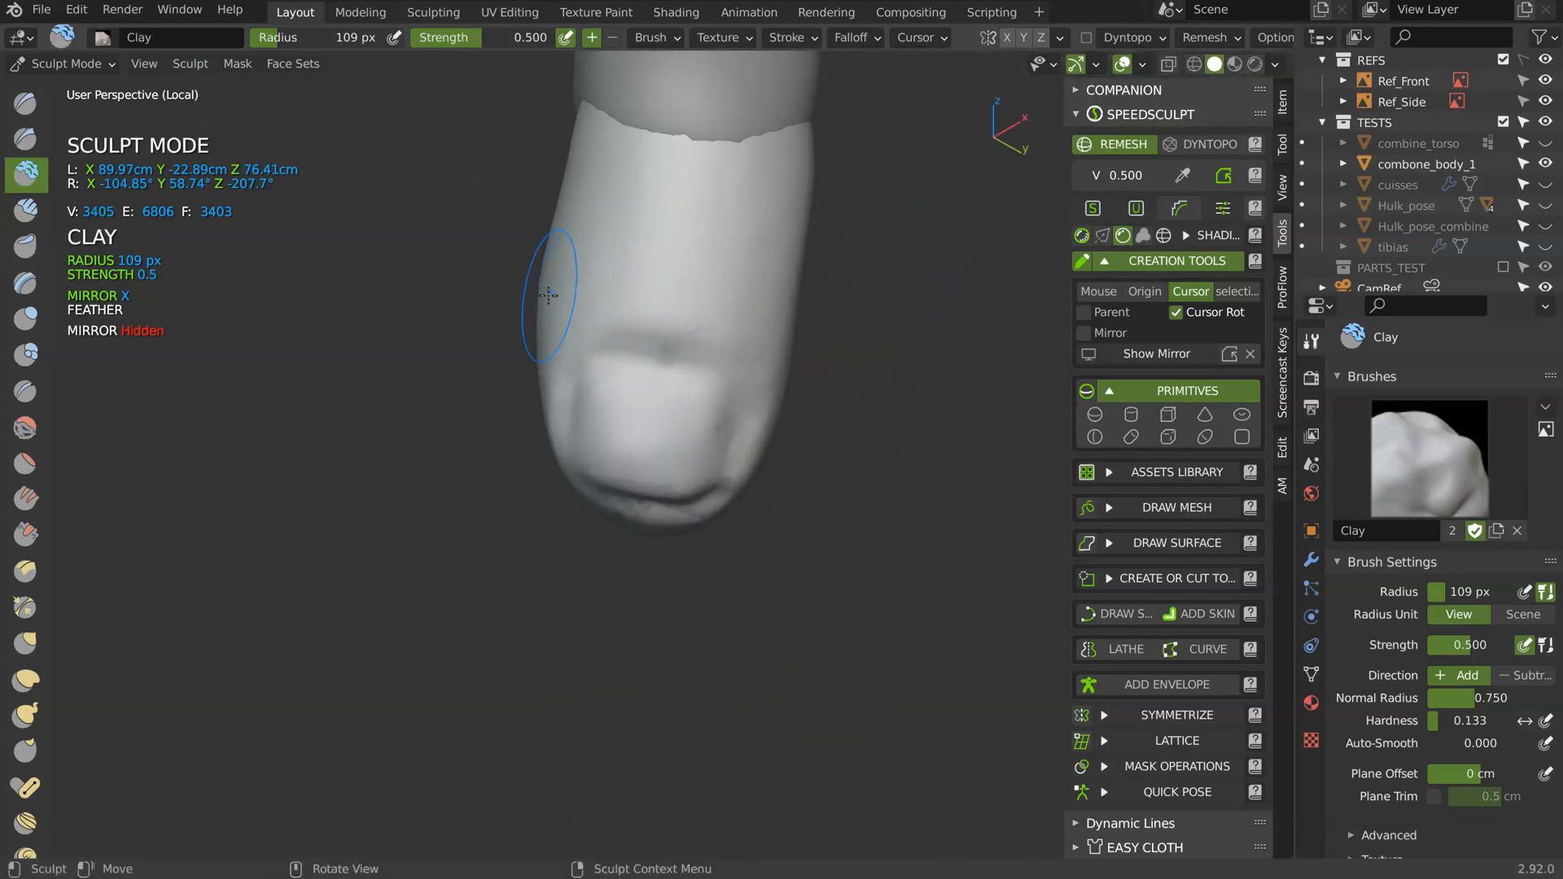
# - Switch to the Grab brush and set its radius to 180 px
pyautogui.moveTo(546, 283)
pyautogui.mouseDown(button='middle')
pyautogui.moveTo(646, 300)
pyautogui.moveTo(712, 289)
pyautogui.moveTo(691, 234)
pyautogui.mouseUp(button='middle')
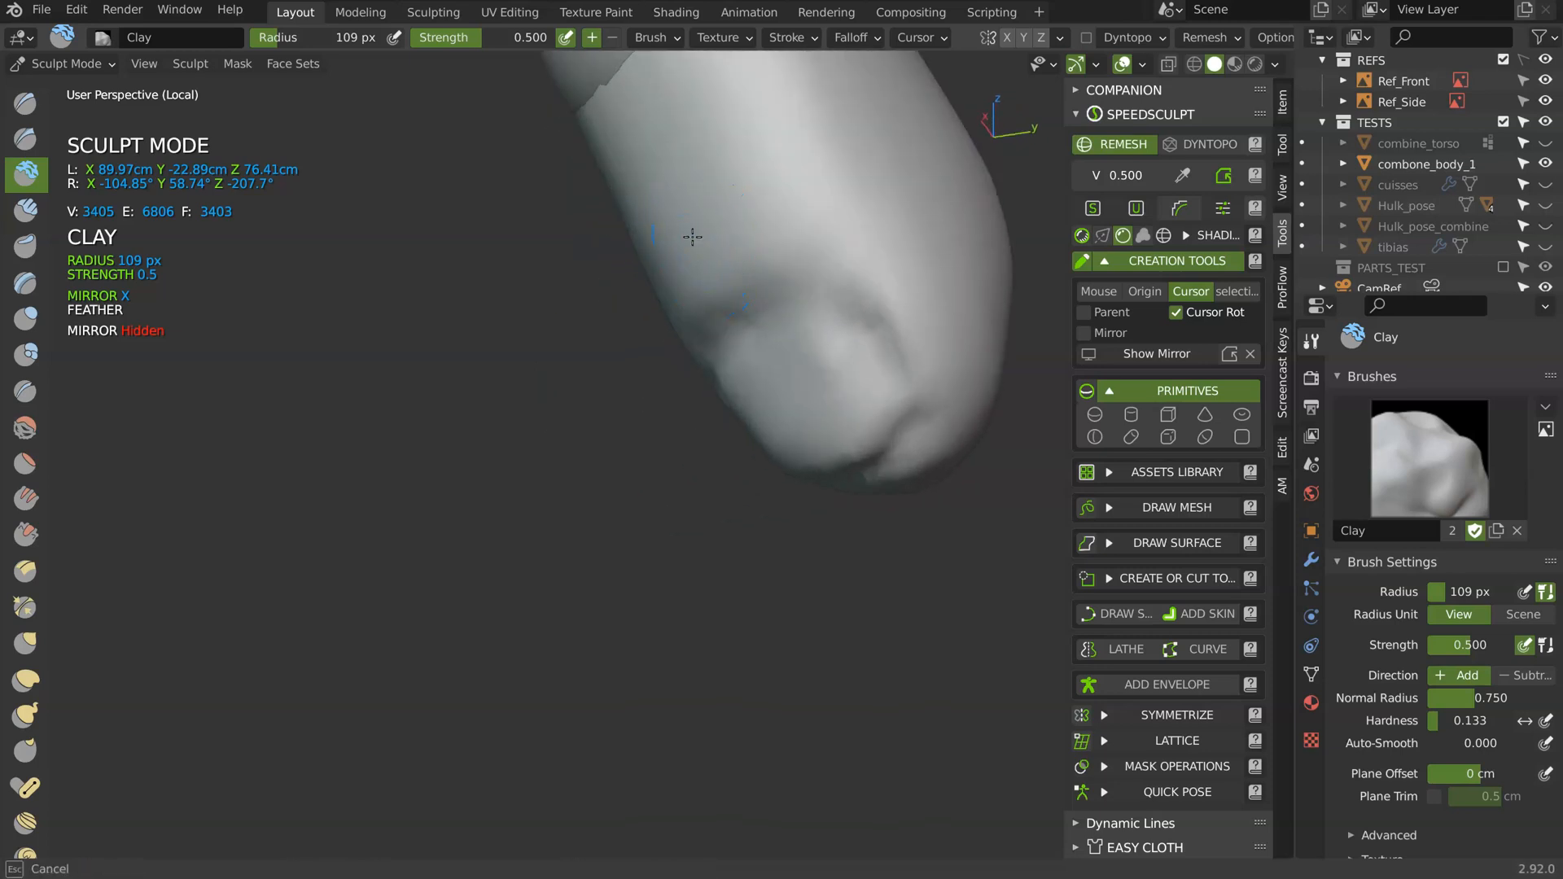
pyautogui.moveTo(867, 202); pyautogui.dragTo(682, 350, button='middle')
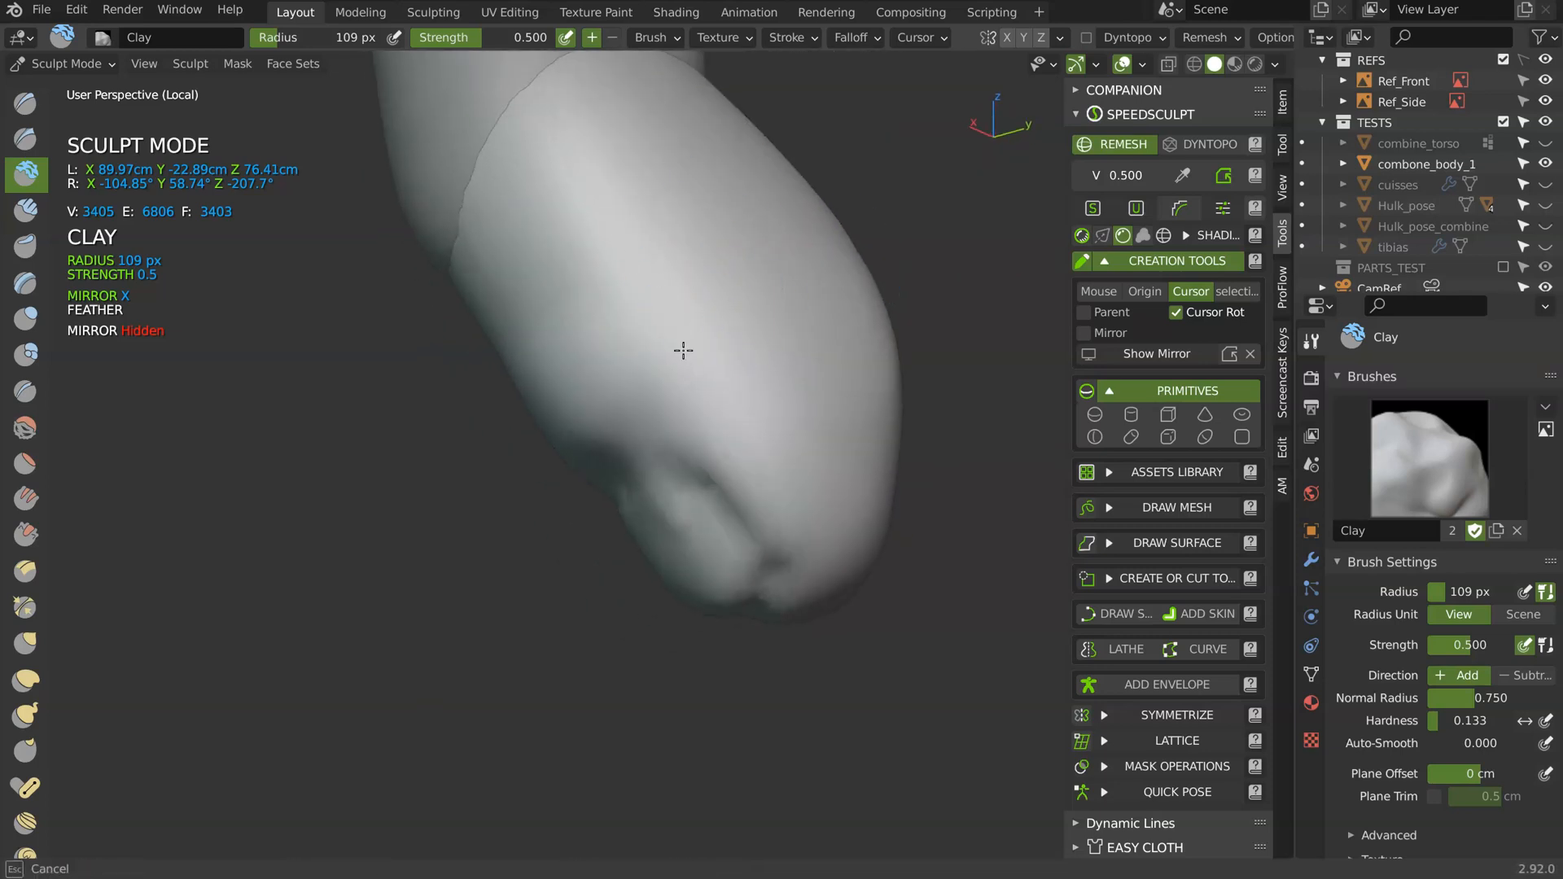
pyautogui.moveTo(797, 382); pyautogui.dragTo(605, 451, button='middle')
pyautogui.moveTo(544, 518)
pyautogui.mouseDown(button='middle')
pyautogui.moveTo(610, 349)
pyautogui.moveTo(767, 458)
pyautogui.mouseUp(button='middle')
pyautogui.moveTo(890, 317)
pyautogui.mouseDown(button='middle')
pyautogui.moveTo(961, 326)
pyautogui.moveTo(629, 279)
pyautogui.mouseUp(button='middle')
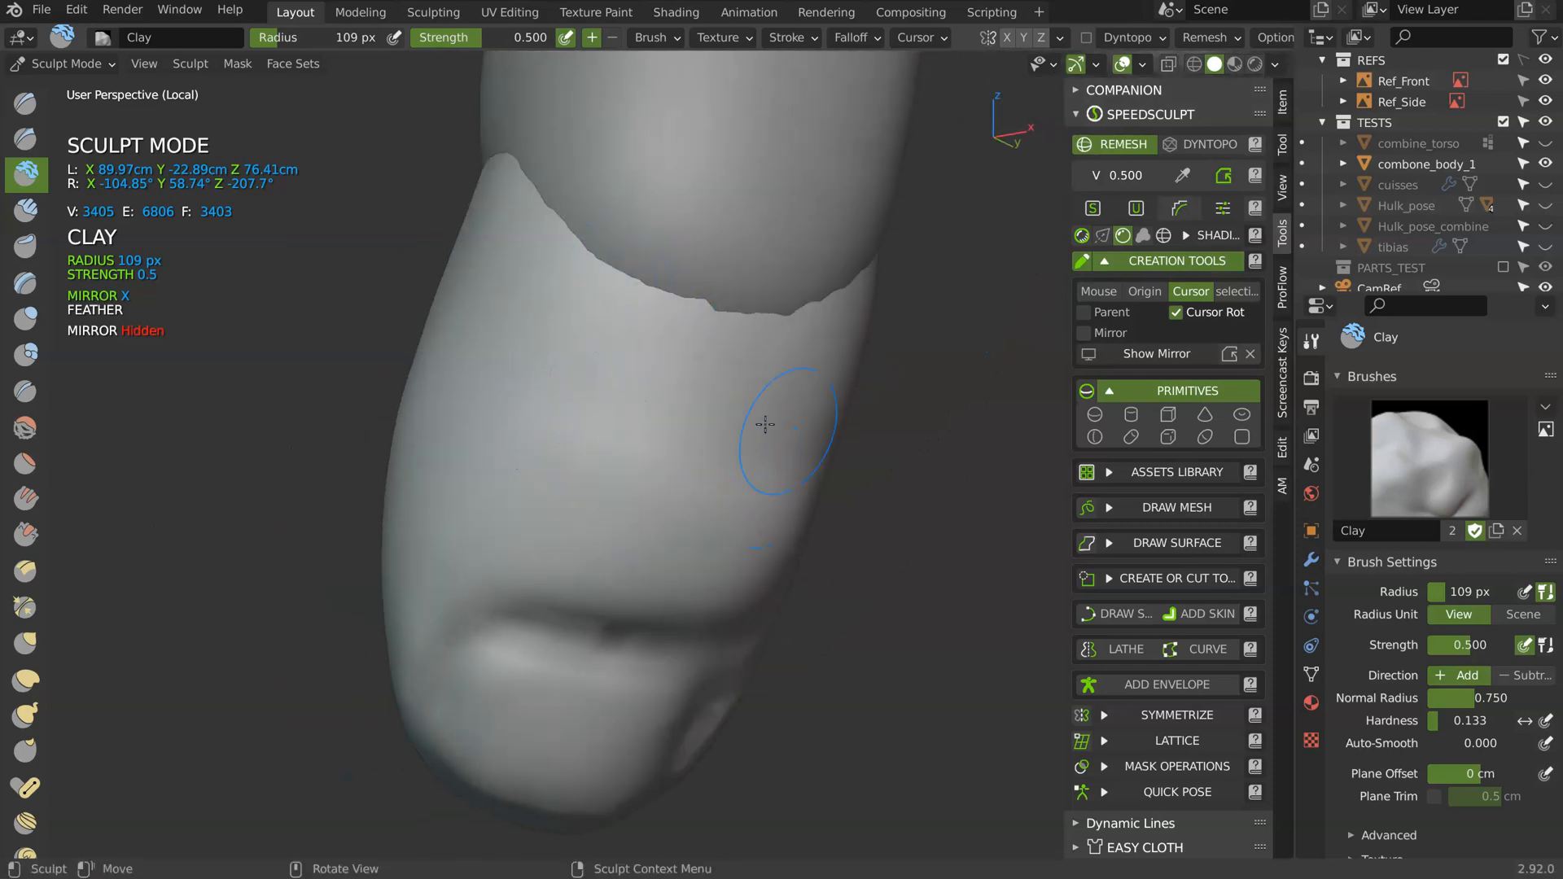
pyautogui.moveTo(514, 526); pyautogui.dragTo(646, 443, button='middle')
pyautogui.moveTo(801, 447)
pyautogui.mouseDown(button='middle')
pyautogui.moveTo(778, 398)
pyautogui.moveTo(565, 377)
pyautogui.mouseUp(button='middle')
pyautogui.press('g')
pyautogui.press('f')
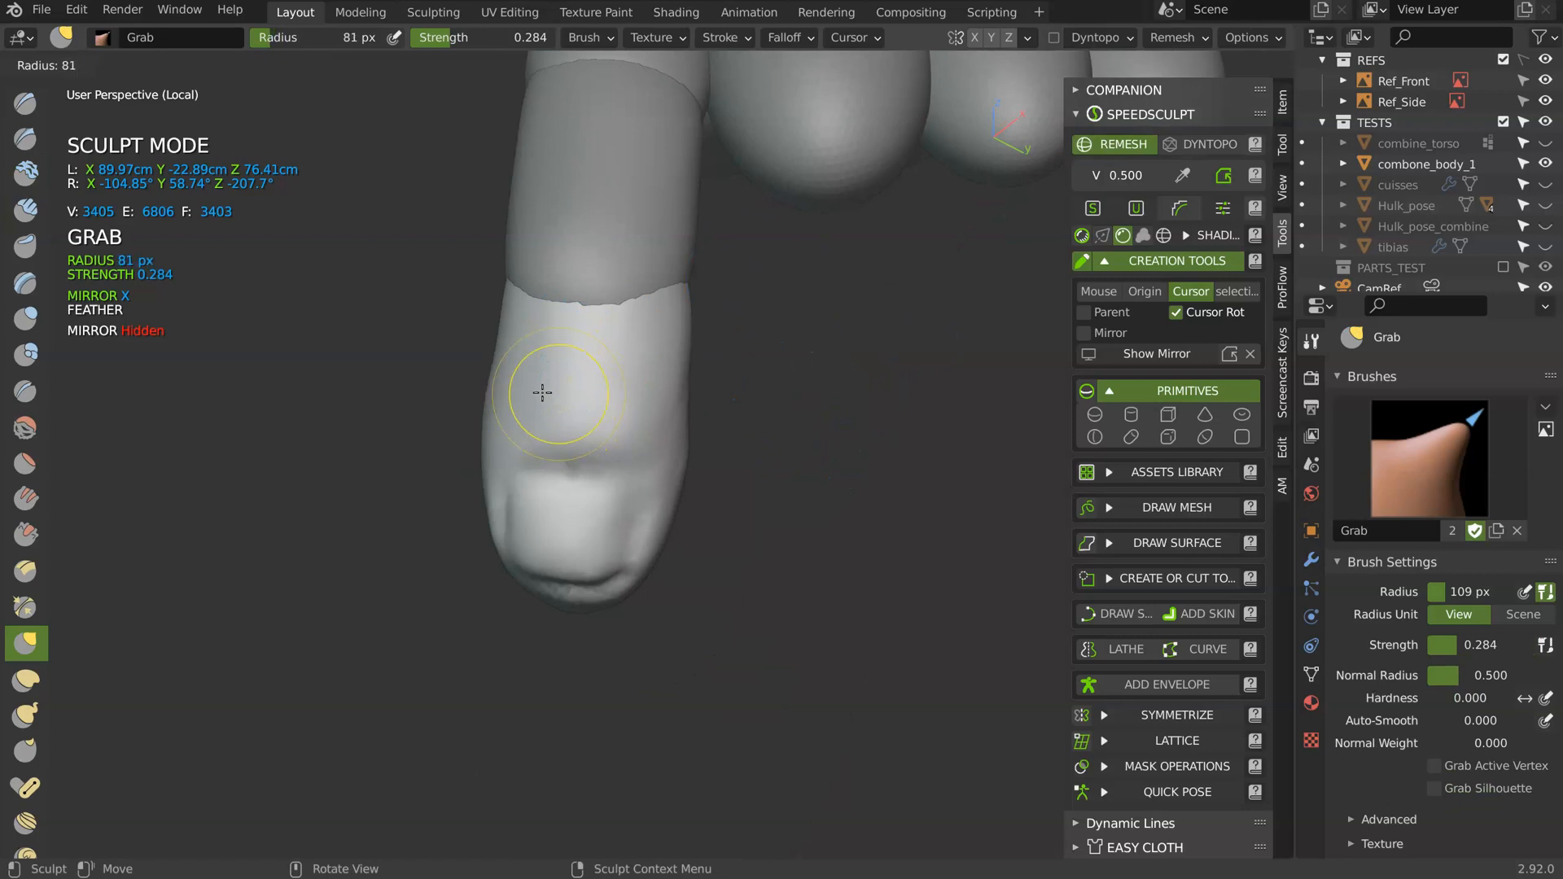
pyautogui.click(600, 398)
# - Adjust the fingertip's shape around the nail with Grab and smooth the surface
pyautogui.keyDown('ctrl'); pyautogui.moveTo(651, 461); pyautogui.dragTo(623, 380, button='middle'); pyautogui.keyUp('ctrl')
pyautogui.moveTo(605, 485); pyautogui.dragTo(527, 464, button='middle')
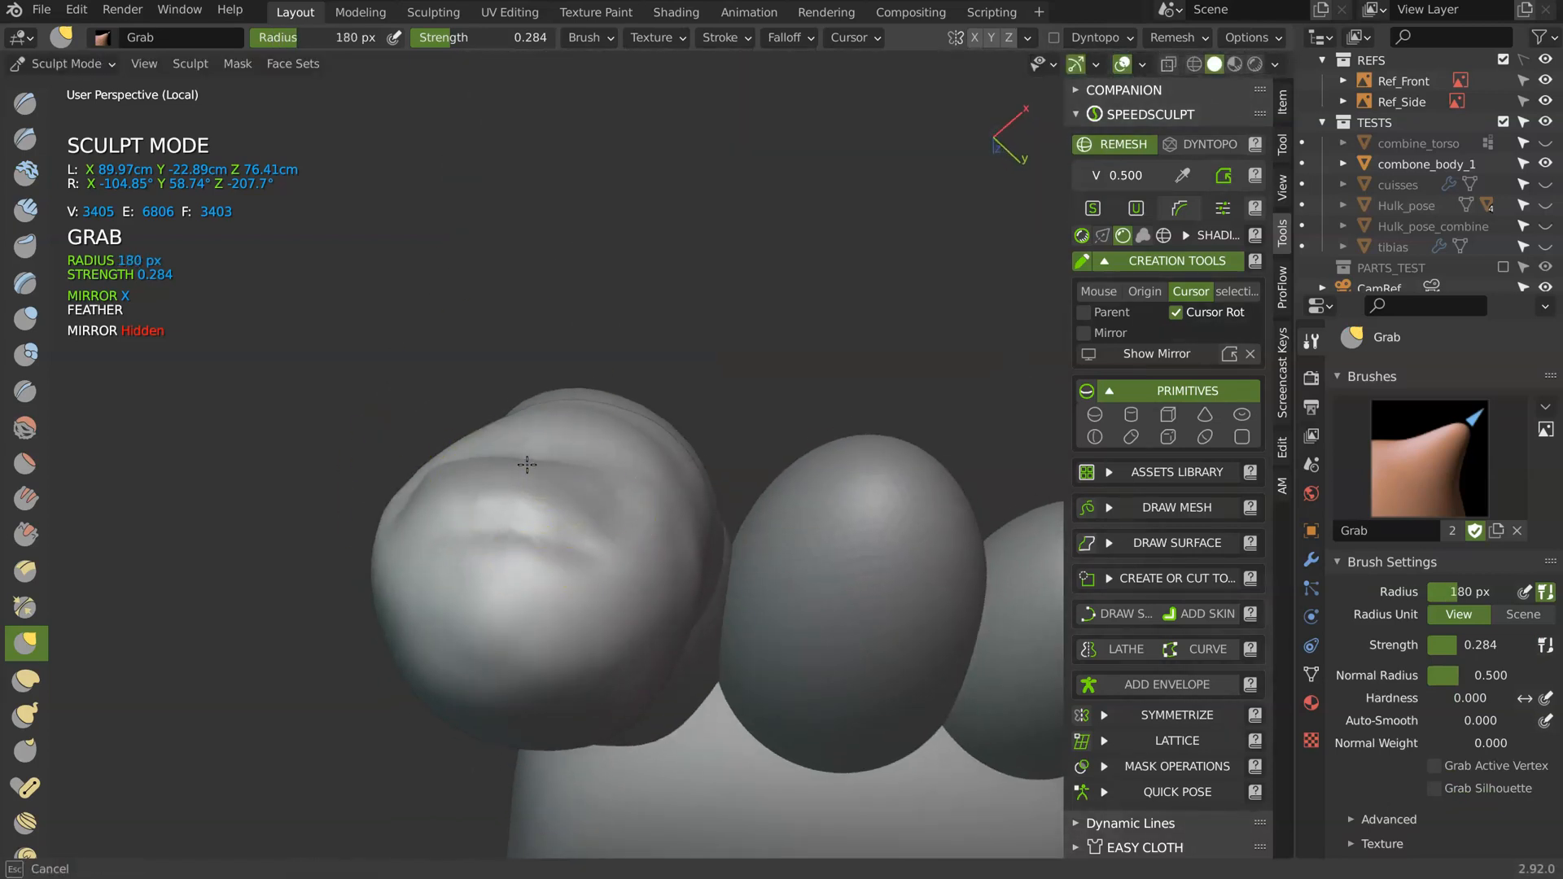
pyautogui.moveTo(464, 520)
pyautogui.mouseDown(button='middle')
pyautogui.moveTo(558, 442)
pyautogui.moveTo(519, 427)
pyautogui.mouseUp(button='middle')
pyautogui.moveTo(533, 424); pyautogui.dragTo(539, 428)
pyautogui.moveTo(539, 427)
pyautogui.mouseDown(button='middle')
pyautogui.moveTo(502, 478)
pyautogui.moveTo(717, 446)
pyautogui.moveTo(656, 357)
pyautogui.mouseUp(button='middle')
pyautogui.moveTo(663, 415)
pyautogui.keyDown('shift'); pyautogui.mouseDown()
pyautogui.moveTo(658, 388)
pyautogui.moveTo(594, 394)
pyautogui.mouseUp(); pyautogui.keyUp('shift')
pyautogui.moveTo(594, 394)
pyautogui.mouseDown(button='middle')
pyautogui.moveTo(645, 390)
pyautogui.moveTo(583, 447)
pyautogui.moveTo(486, 427)
pyautogui.moveTo(410, 374)
pyautogui.moveTo(586, 296)
pyautogui.moveTo(519, 278)
pyautogui.moveTo(492, 488)
pyautogui.mouseUp(button='middle')
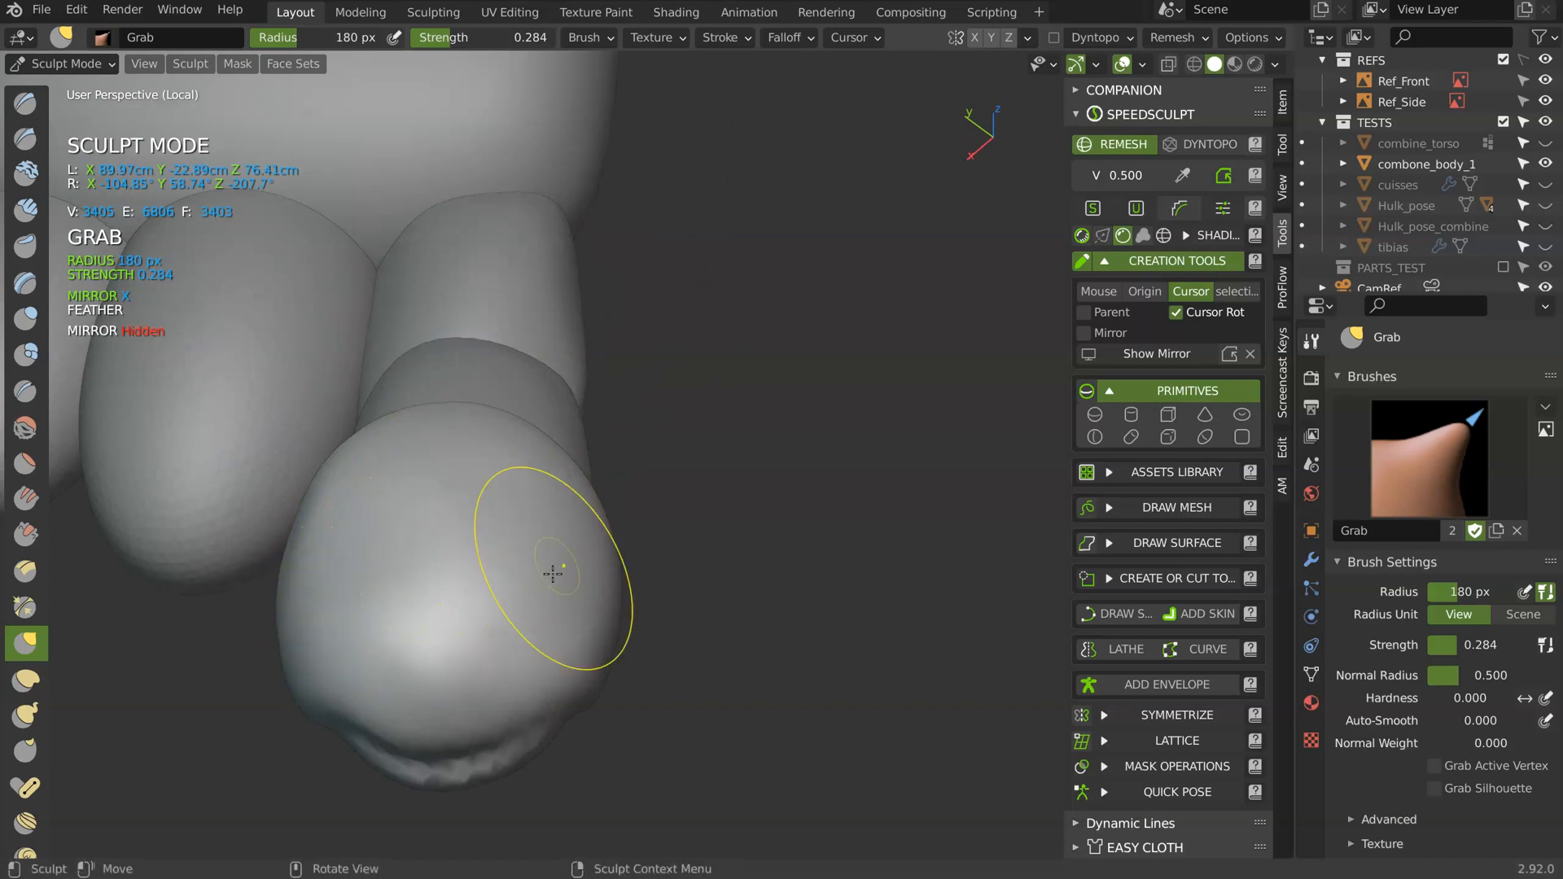
# - Remesh the fingertip segment at a voxel size of 0.35 and smooth it near the finger joint
pyautogui.moveTo(548, 540)
pyautogui.mouseDown(button='middle')
pyautogui.moveTo(488, 575)
pyautogui.moveTo(388, 520)
pyautogui.moveTo(384, 603)
pyautogui.mouseUp(button='middle')
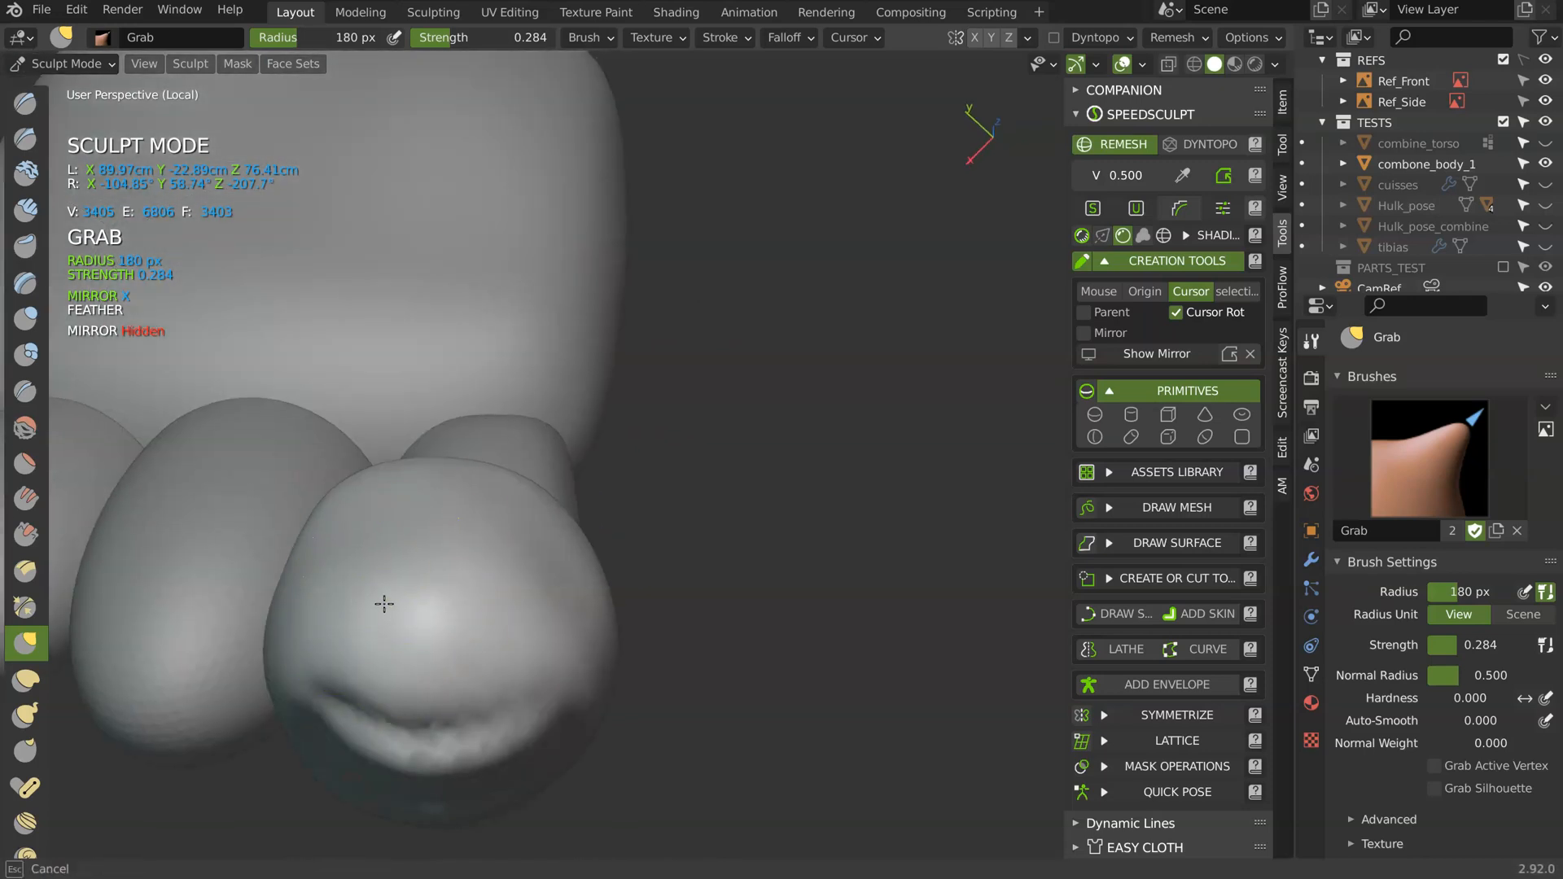
pyautogui.moveTo(581, 505)
pyautogui.mouseDown(button='middle')
pyautogui.moveTo(548, 527)
pyautogui.moveTo(577, 630)
pyautogui.mouseUp(button='middle')
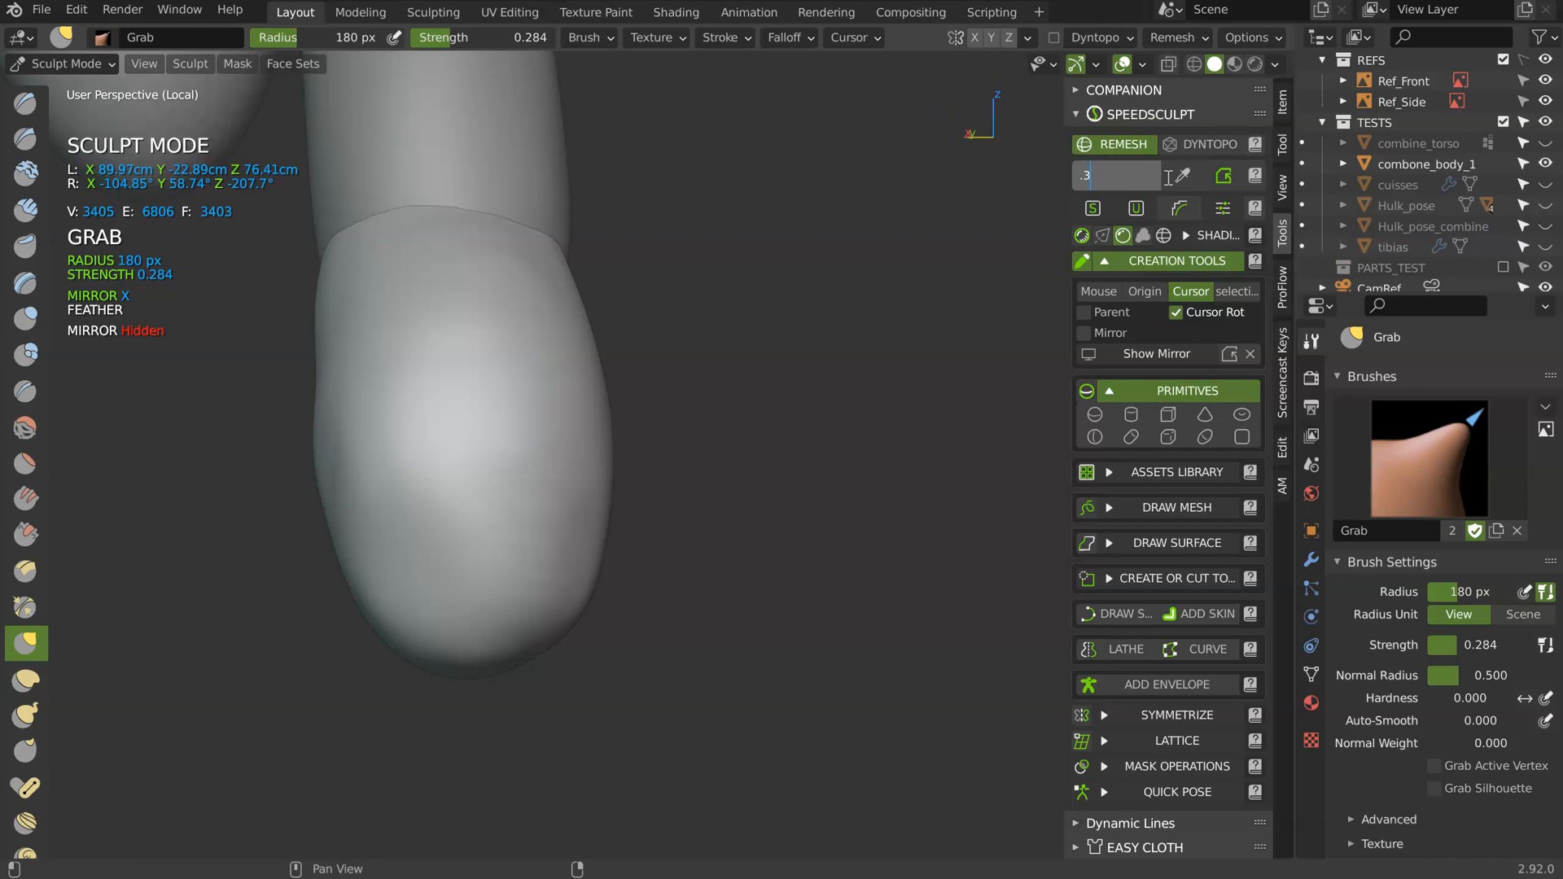
pyautogui.click(1223, 175)
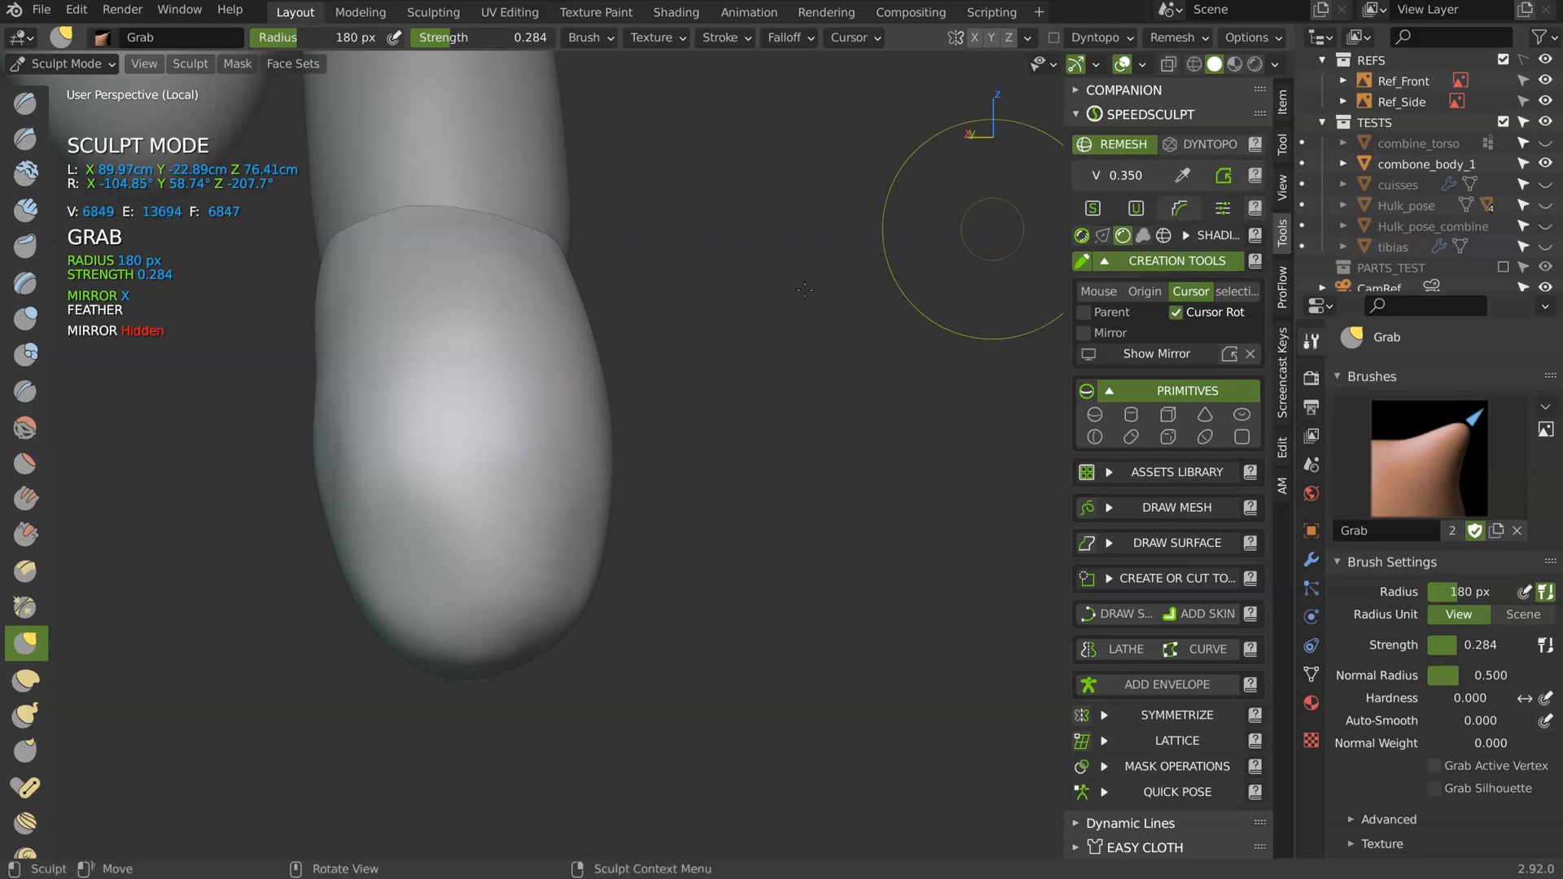
pyautogui.moveTo(532, 318); pyautogui.dragTo(481, 323, button='middle')
pyautogui.keyDown('shift'); pyautogui.moveTo(522, 248); pyautogui.dragTo(404, 222); pyautogui.keyUp('shift')
pyautogui.moveTo(404, 222)
pyautogui.mouseDown(button='middle')
pyautogui.moveTo(407, 266)
pyautogui.moveTo(436, 201)
pyautogui.moveTo(433, 261)
pyautogui.mouseUp(button='middle')
# - Switch to the Crease brush, adjust its radius and smooth the fingertip surface around the nail
pyautogui.hotkey('shift', 'c')
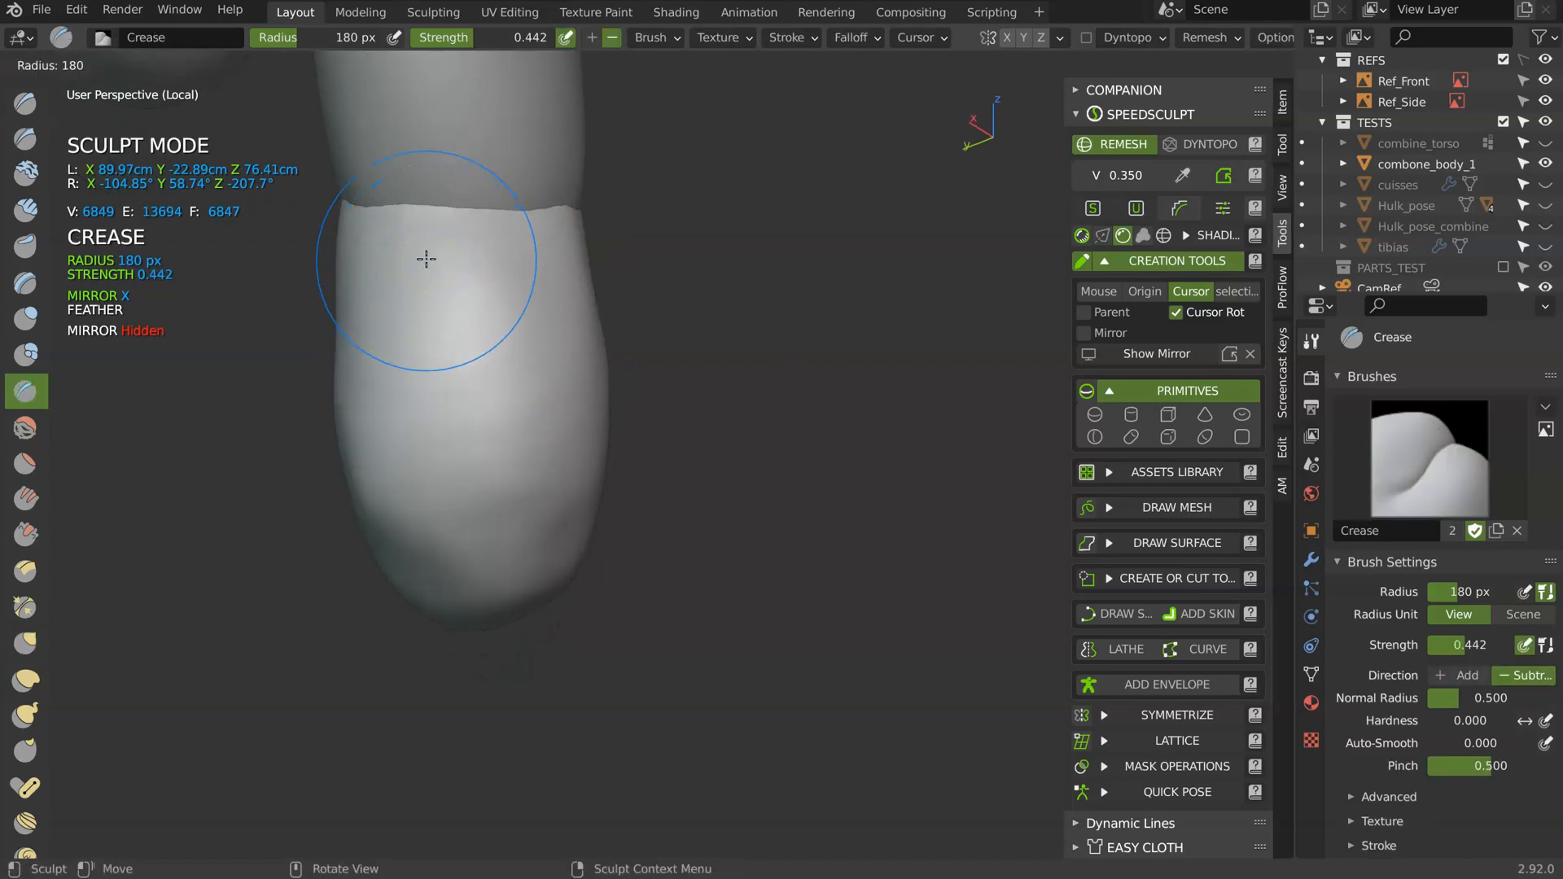
pyautogui.click(367, 271)
pyautogui.moveTo(577, 208)
pyautogui.mouseDown(button='middle')
pyautogui.moveTo(493, 230)
pyautogui.moveTo(520, 247)
pyautogui.moveTo(510, 458)
pyautogui.mouseUp(button='middle')
pyautogui.press('f')
pyautogui.click(530, 422)
pyautogui.keyDown('shift'); pyautogui.moveTo(342, 525); pyautogui.dragTo(332, 537); pyautogui.keyUp('shift')
pyautogui.moveTo(332, 537)
pyautogui.mouseDown(button='middle')
pyautogui.moveTo(524, 448)
pyautogui.moveTo(541, 423)
pyautogui.mouseUp(button='middle')
pyautogui.keyDown('shift'); pyautogui.moveTo(244, 423); pyautogui.dragTo(208, 432); pyautogui.keyUp('shift')
pyautogui.keyDown('shift'); pyautogui.moveTo(208, 431); pyautogui.dragTo(533, 383, button='middle'); pyautogui.keyUp('shift')
pyautogui.moveTo(443, 407); pyautogui.dragTo(500, 410, button='middle')
pyautogui.moveTo(456, 411)
pyautogui.keyDown('shift'); pyautogui.mouseDown()
pyautogui.moveTo(404, 439)
pyautogui.moveTo(388, 412)
pyautogui.mouseUp(); pyautogui.keyUp('shift')
pyautogui.moveTo(388, 412); pyautogui.dragTo(568, 314, button='middle')
# - Set the Crease radius to 98 px and sharpen the nail's outline
pyautogui.press('f')
pyautogui.click(400, 350)
pyautogui.moveTo(419, 336)
pyautogui.mouseDown(button='middle')
pyautogui.moveTo(505, 383)
pyautogui.moveTo(410, 331)
pyautogui.moveTo(415, 293)
pyautogui.moveTo(393, 330)
pyautogui.mouseUp(button='middle')
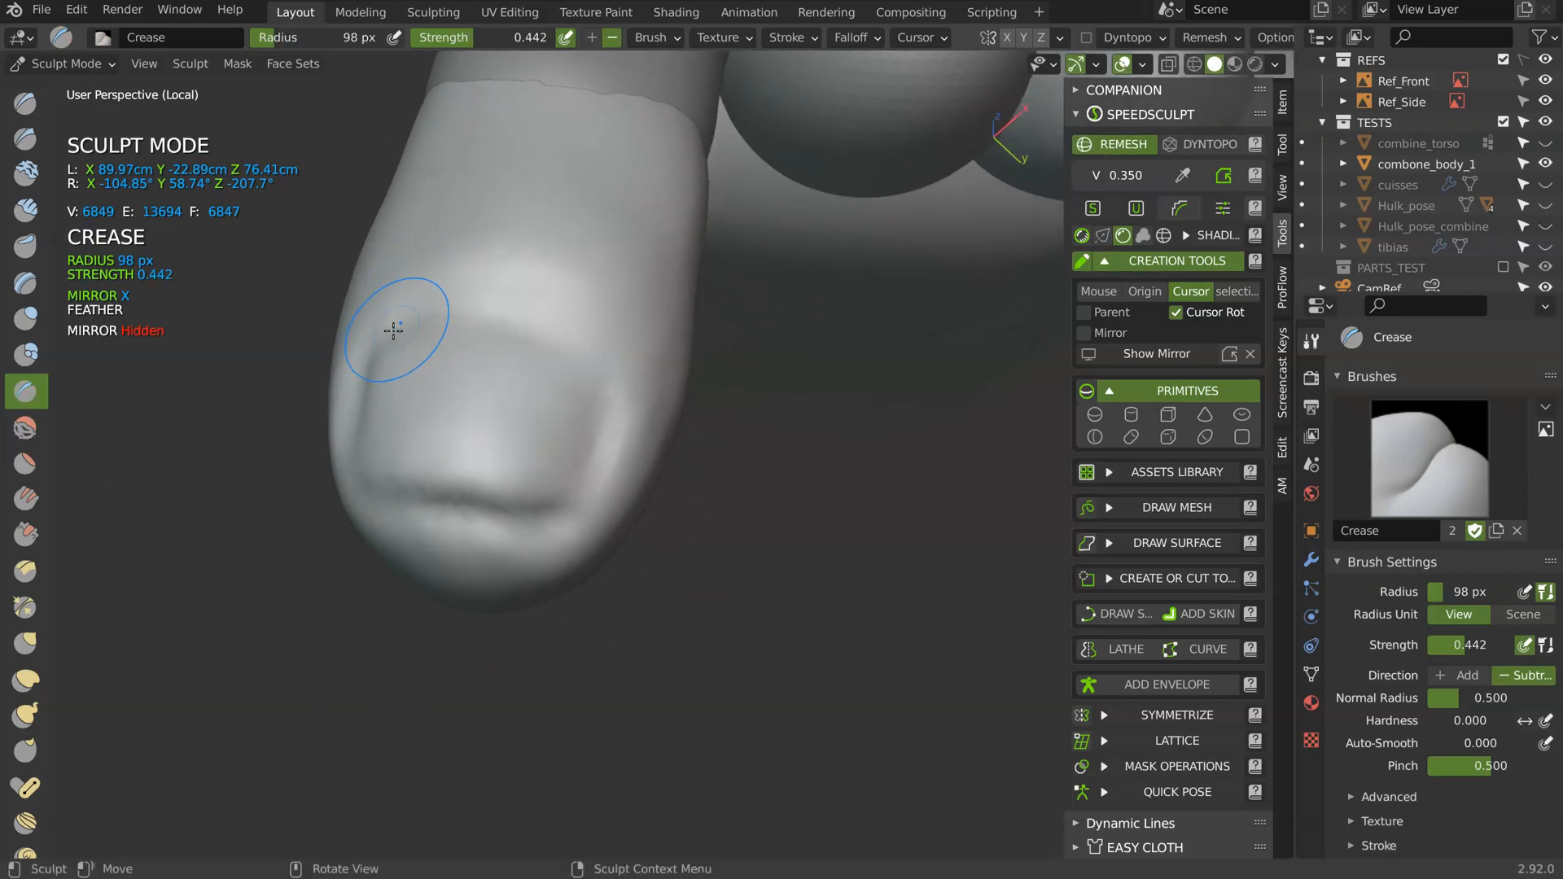
pyautogui.moveTo(490, 405)
pyautogui.mouseDown(button='middle')
pyautogui.moveTo(497, 357)
pyautogui.moveTo(540, 290)
pyautogui.moveTo(565, 350)
pyautogui.moveTo(386, 296)
pyautogui.mouseUp(button='middle')
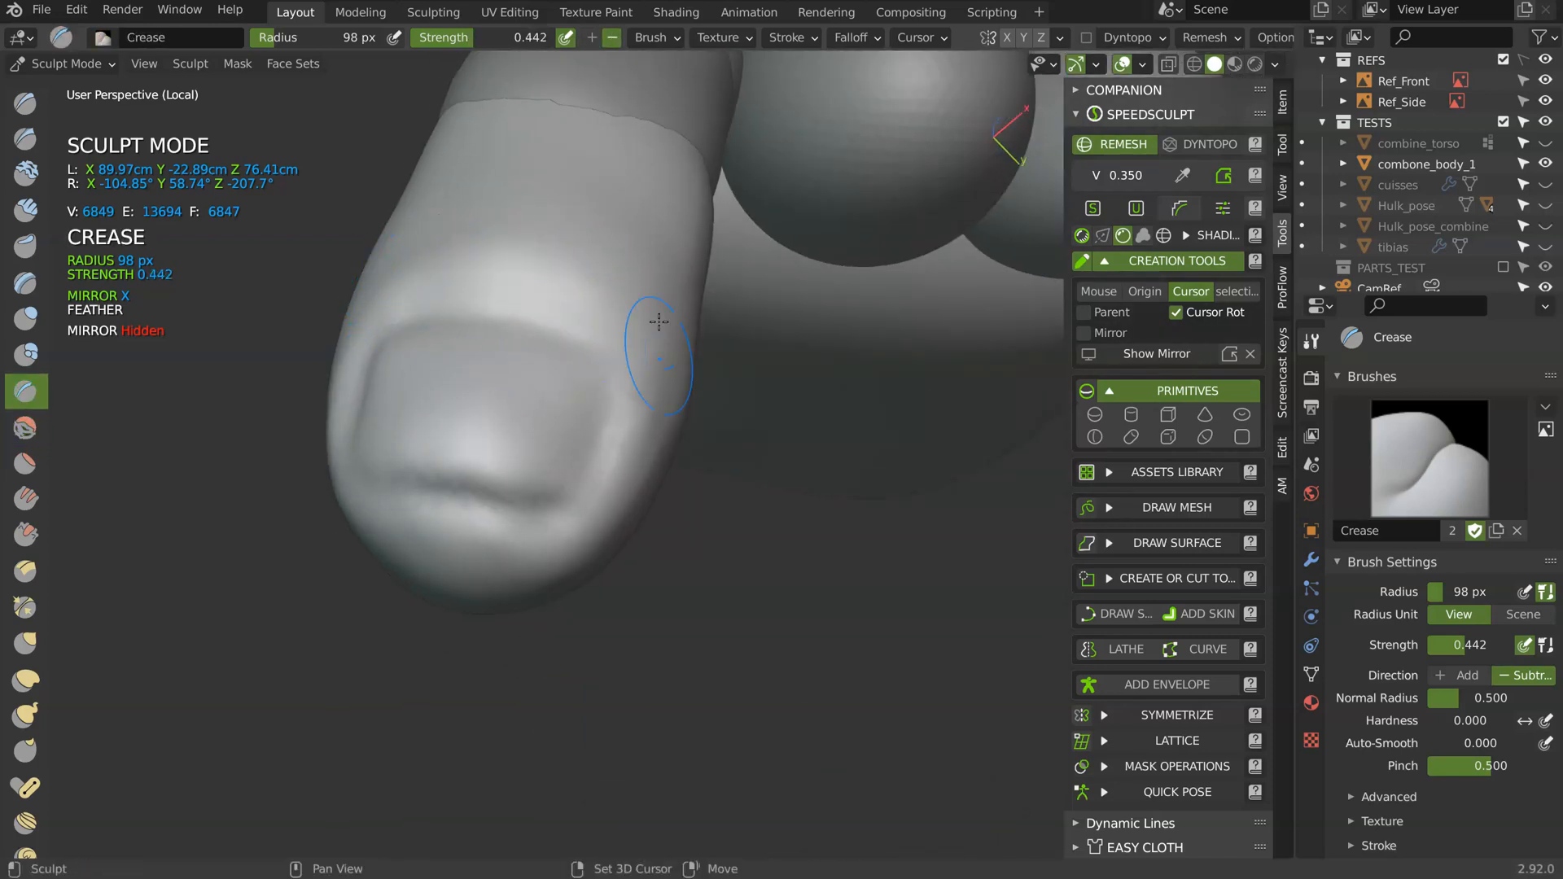
pyautogui.moveTo(649, 325); pyautogui.dragTo(664, 413, button='middle')
pyautogui.moveTo(634, 466); pyautogui.dragTo(604, 546, button='middle')
# - Switch to the Grab brush and set its radius to 229 px
pyautogui.scroll(-6, 701, 508)
pyautogui.moveTo(618, 489)
pyautogui.mouseDown(button='middle')
pyautogui.moveTo(628, 443)
pyautogui.moveTo(575, 429)
pyautogui.moveTo(625, 496)
pyautogui.moveTo(732, 428)
pyautogui.moveTo(656, 377)
pyautogui.moveTo(671, 338)
pyautogui.mouseUp(button='middle')
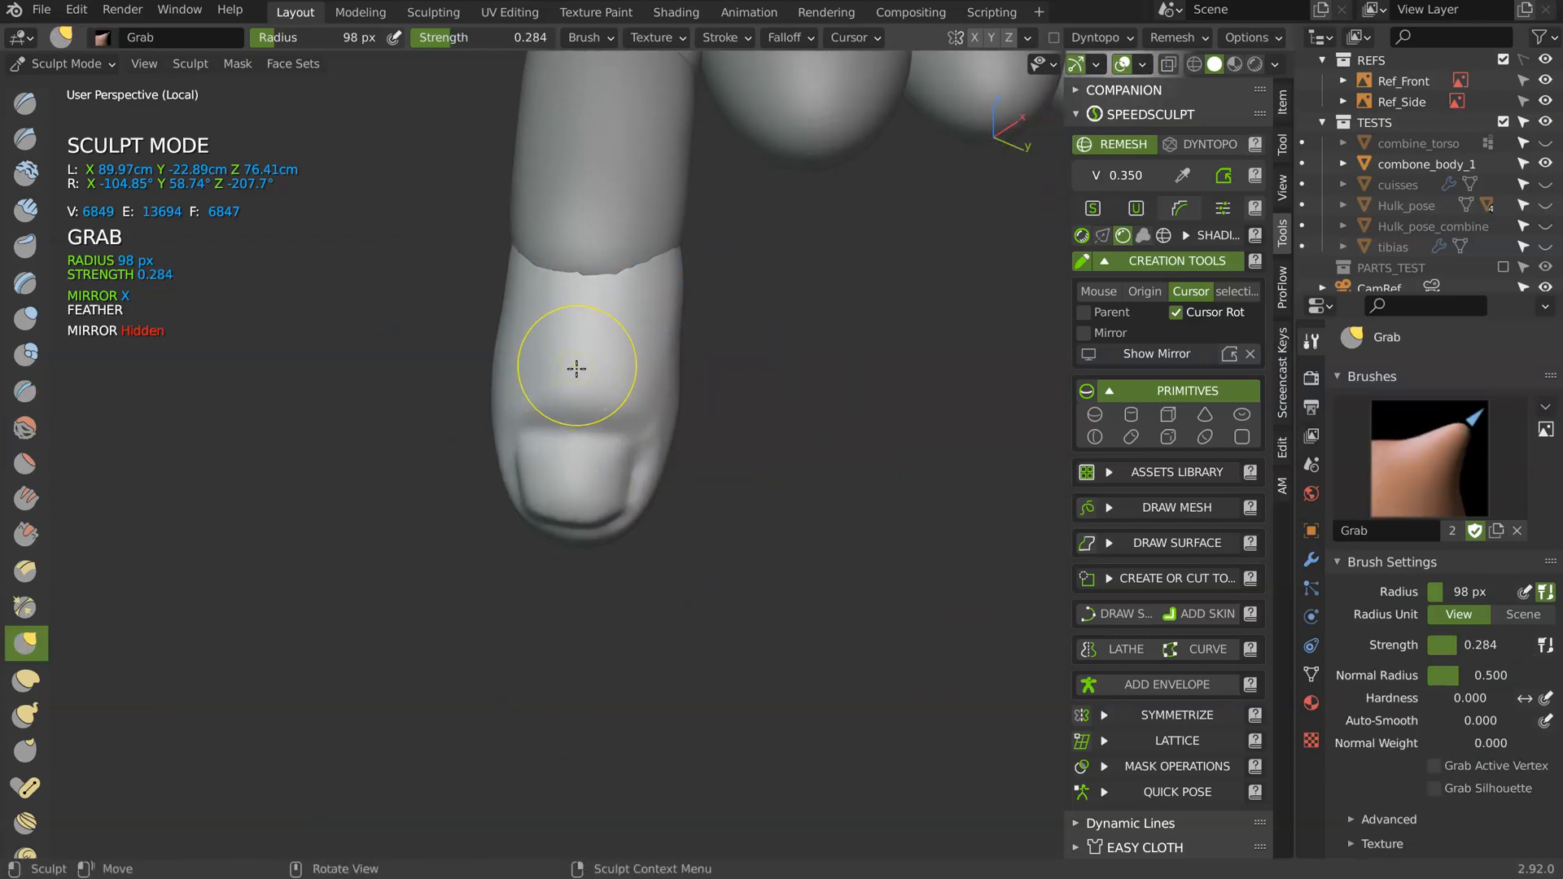
pyautogui.press('f')
pyautogui.click(681, 364)
pyautogui.moveTo(677, 364)
pyautogui.mouseDown(button='middle')
pyautogui.moveTo(642, 363)
pyautogui.moveTo(679, 354)
pyautogui.mouseUp(button='middle')
pyautogui.scroll(1, 679, 354)
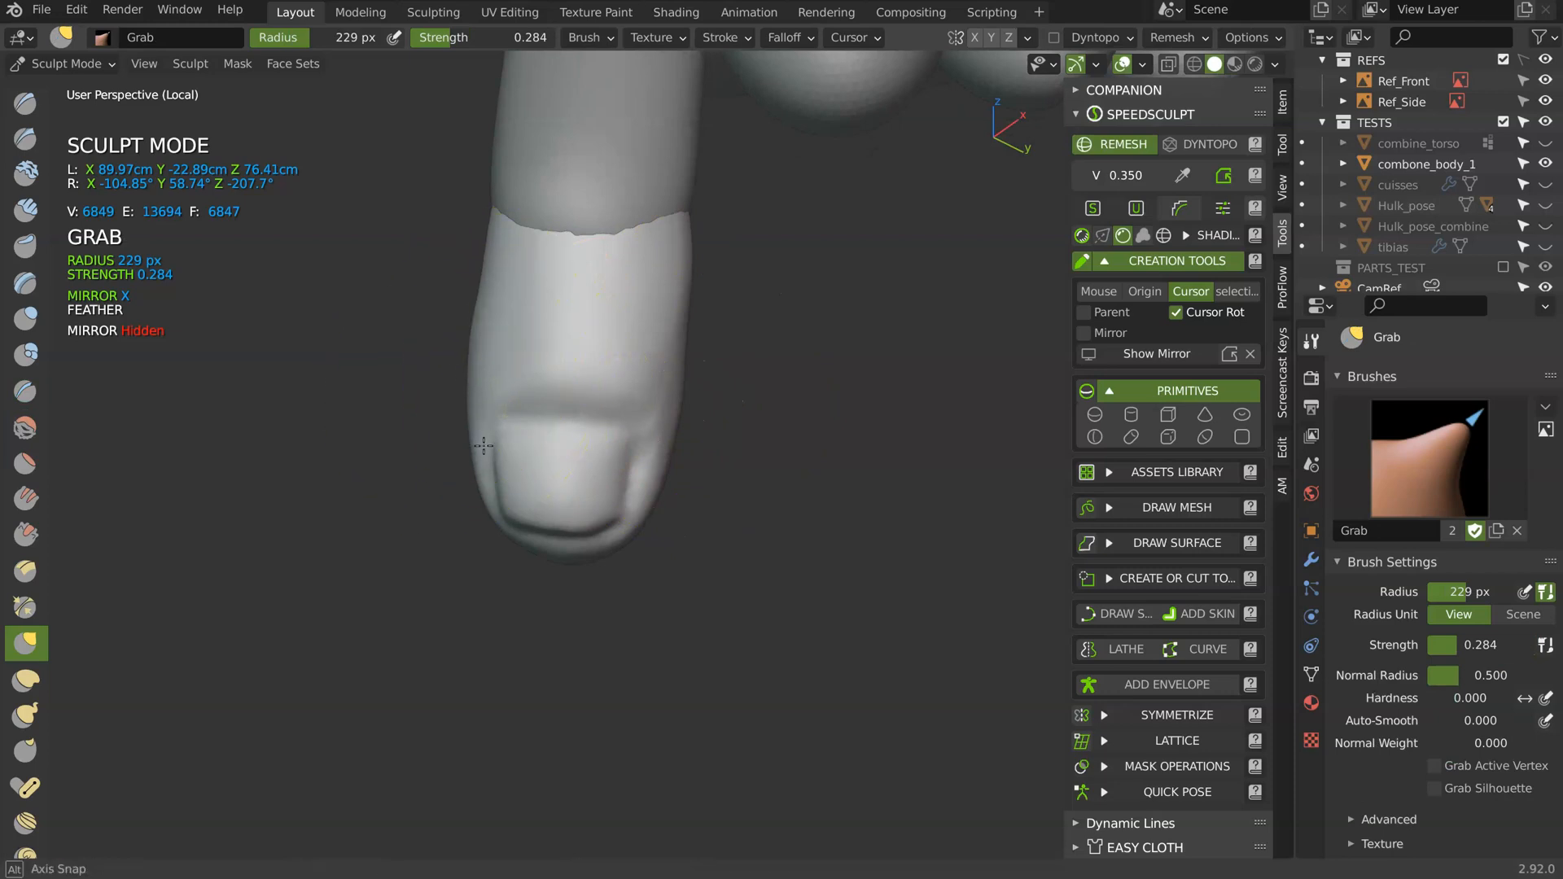
# - Refine the fingertip's silhouette around the nail and at the tip with Grab, checking it from several angles
pyautogui.moveTo(484, 445); pyautogui.dragTo(472, 540, button='middle')
pyautogui.moveTo(653, 525)
pyautogui.mouseDown(button='middle')
pyautogui.moveTo(569, 412)
pyautogui.moveTo(512, 396)
pyautogui.moveTo(460, 461)
pyautogui.mouseUp(button='middle')
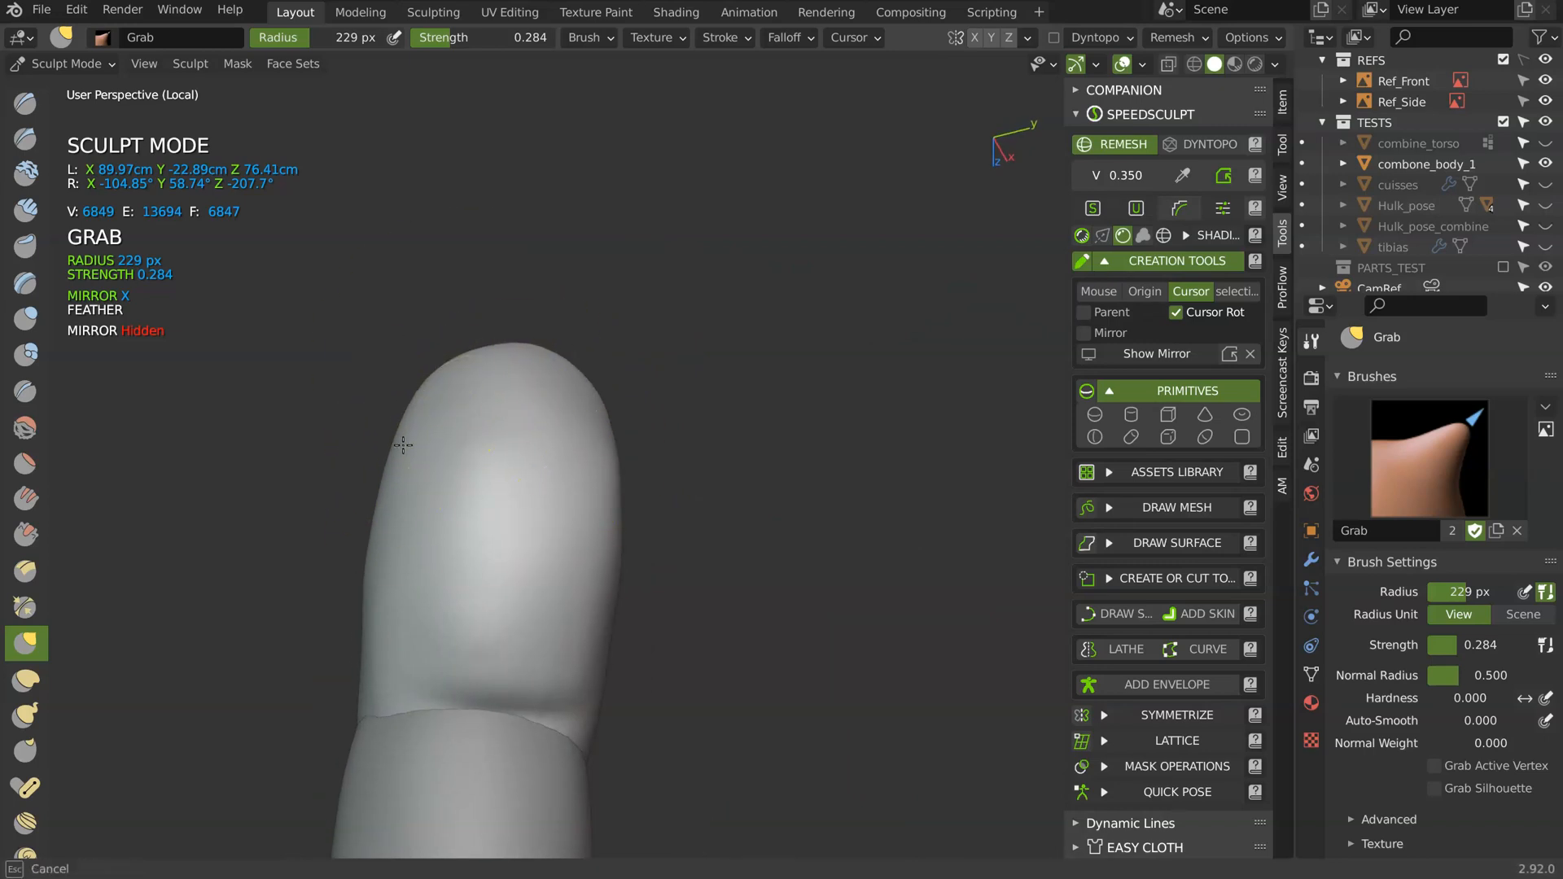
pyautogui.moveTo(429, 519); pyautogui.dragTo(415, 688, button='middle')
pyautogui.moveTo(588, 684)
pyautogui.mouseDown(button='middle')
pyautogui.moveTo(530, 527)
pyautogui.moveTo(453, 436)
pyautogui.moveTo(481, 471)
pyautogui.moveTo(551, 481)
pyautogui.mouseUp(button='middle')
pyautogui.scroll(4, 530, 423)
pyautogui.scroll(-3, 456, 365)
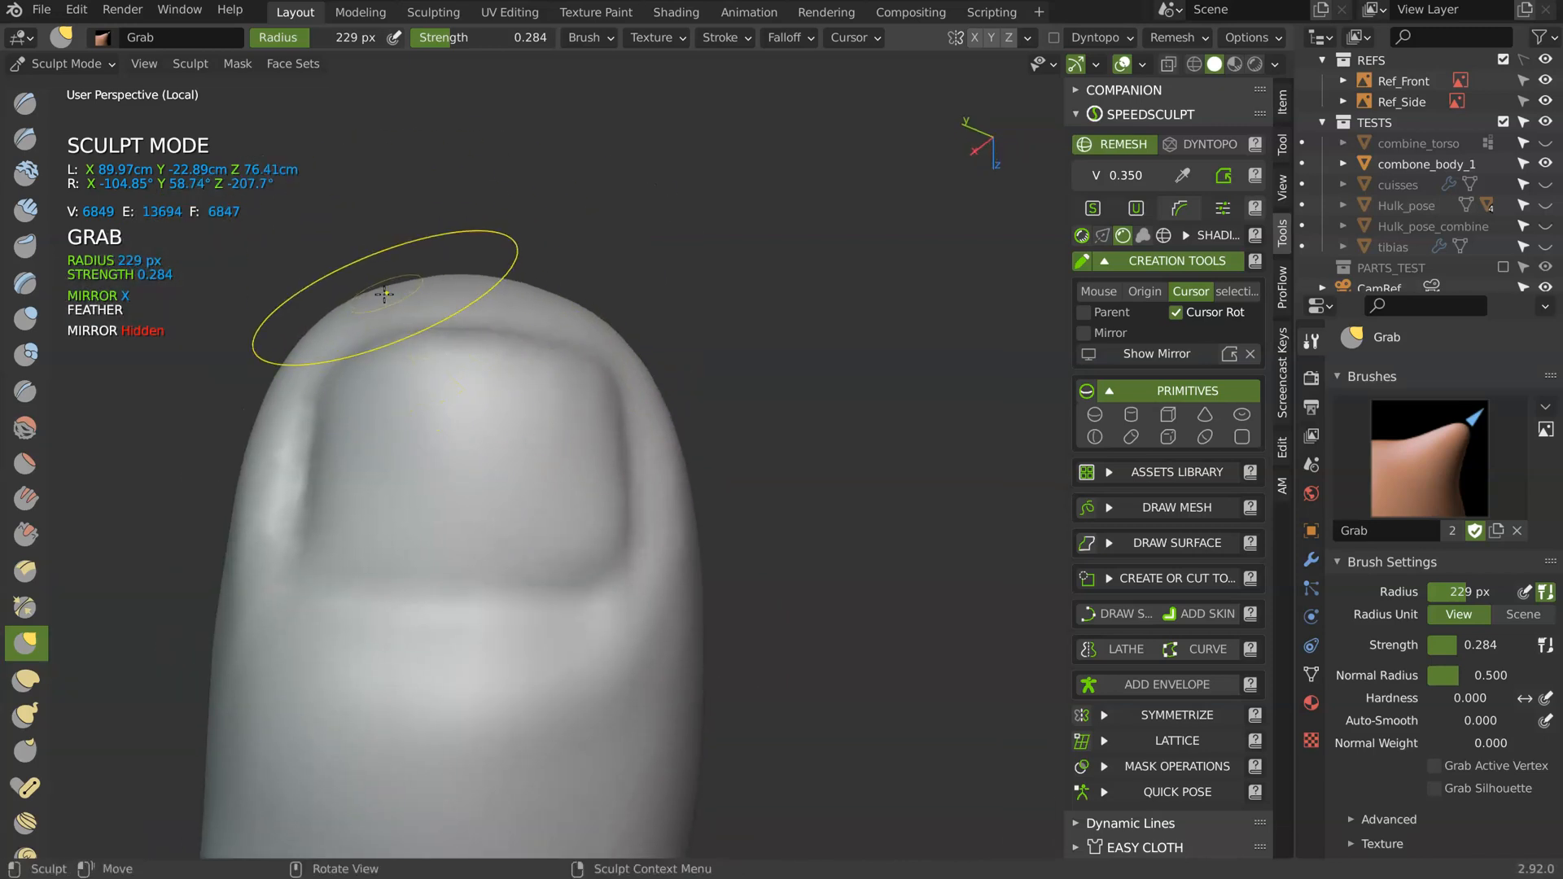
pyautogui.moveTo(620, 254); pyautogui.dragTo(585, 393, button='middle')
pyautogui.scroll(1, 577, 519)
pyautogui.moveTo(588, 480); pyautogui.dragTo(610, 451, button='middle')
pyautogui.scroll(1, 612, 447)
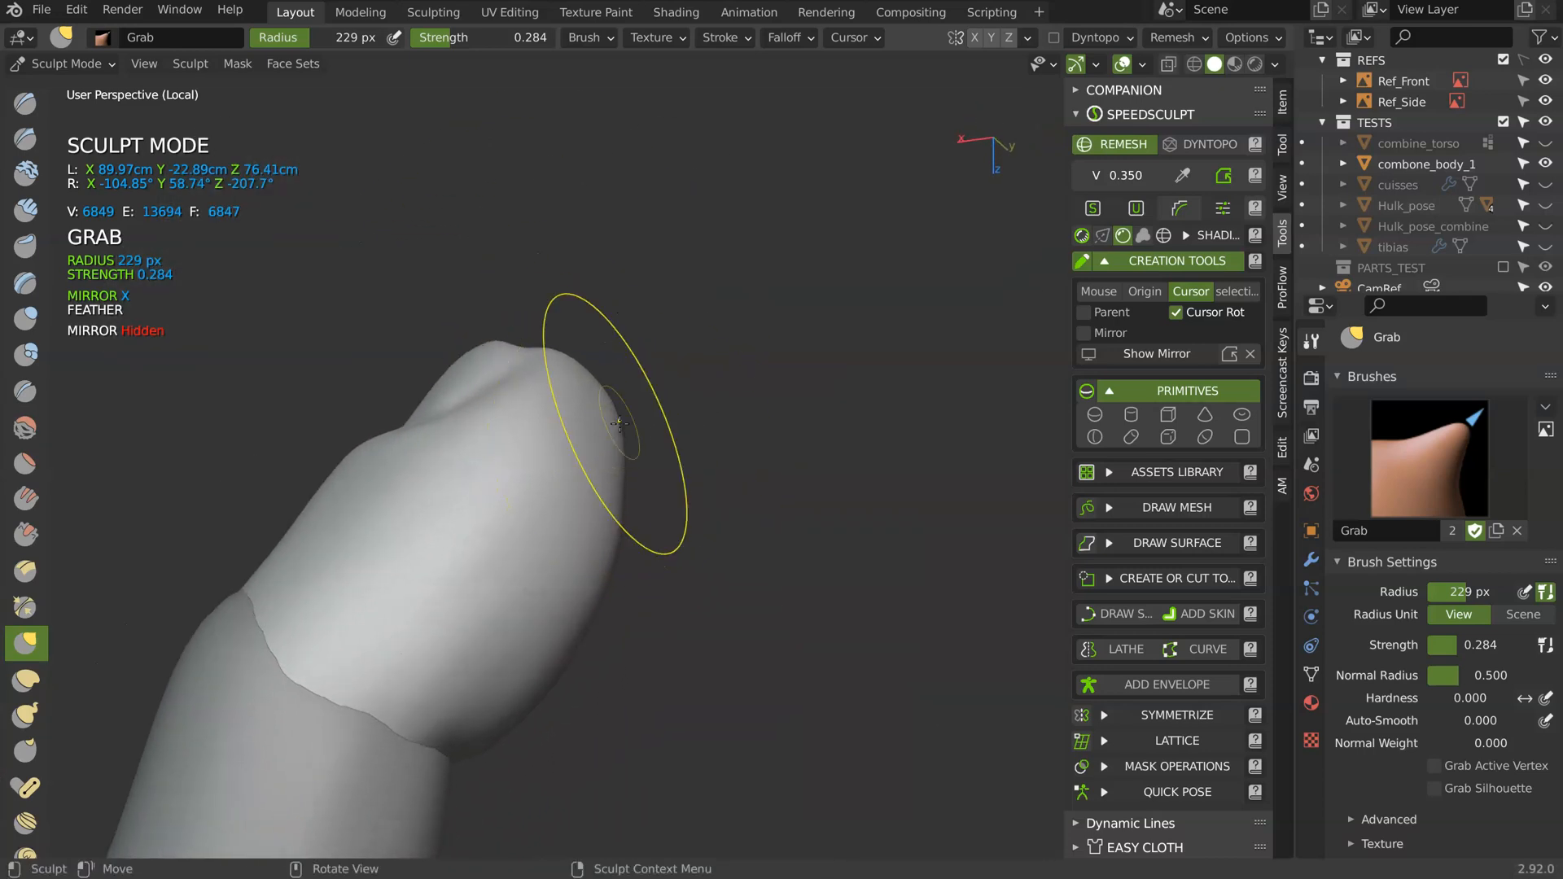
pyautogui.moveTo(608, 571)
pyautogui.mouseDown(button='middle')
pyautogui.moveTo(569, 502)
pyautogui.moveTo(614, 461)
pyautogui.moveTo(662, 530)
pyautogui.mouseUp(button='middle')
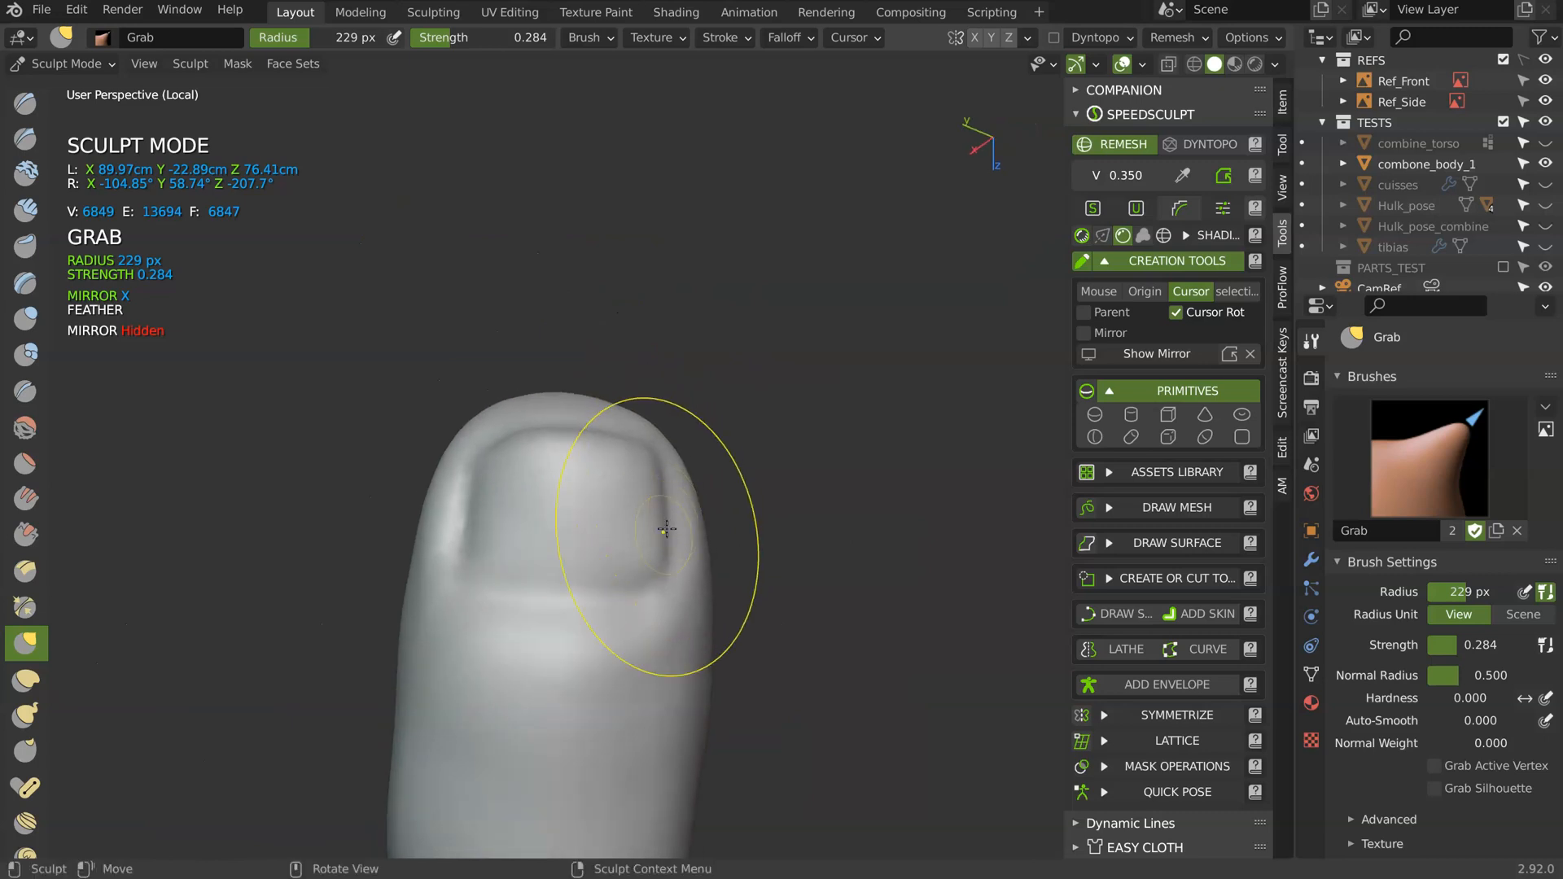
pyautogui.moveTo(805, 467)
pyautogui.keyDown('ctrl'); pyautogui.mouseDown(button='middle')
pyautogui.moveTo(683, 568)
pyautogui.moveTo(572, 564)
pyautogui.mouseUp(button='middle'); pyautogui.keyUp('ctrl')
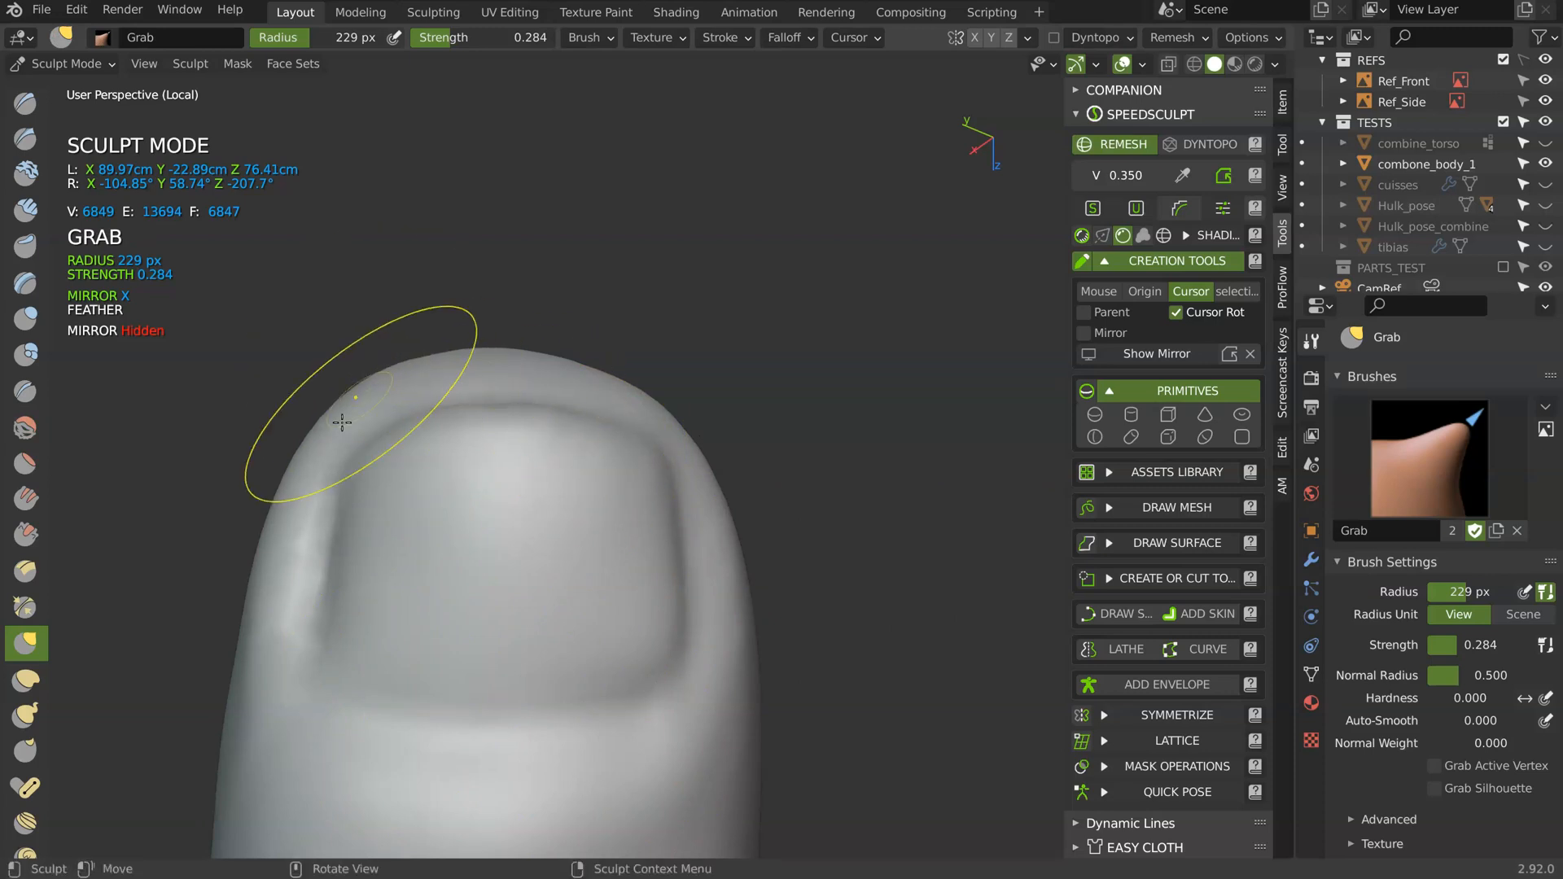
pyautogui.keyDown('ctrl'); pyautogui.moveTo(721, 422); pyautogui.dragTo(746, 457, button='middle'); pyautogui.keyUp('ctrl')
pyautogui.moveTo(648, 374); pyautogui.dragTo(650, 369)
pyautogui.moveTo(649, 370)
pyautogui.mouseDown(button='middle')
pyautogui.moveTo(647, 395)
pyautogui.moveTo(635, 244)
pyautogui.moveTo(652, 263)
pyautogui.mouseUp(button='middle')
pyautogui.moveTo(652, 263); pyautogui.dragTo(568, 271)
# - Return to Object Mode and delete the three single-piece fingers beside the segmented finger
pyautogui.scroll(-7, 691, 300)
pyautogui.moveTo(673, 289)
pyautogui.mouseDown(button='middle')
pyautogui.moveTo(698, 480)
pyautogui.moveTo(941, 502)
pyautogui.moveTo(912, 499)
pyautogui.mouseUp(button='middle')
pyautogui.hotkey('ctrl', 'Tab')
pyautogui.moveTo(529, 326)
pyautogui.mouseDown(button='middle')
pyautogui.moveTo(638, 358)
pyautogui.moveTo(655, 326)
pyautogui.mouseUp(button='middle')
pyautogui.click(684, 269)
pyautogui.keyDown('shift'); pyautogui.click(810, 244); pyautogui.keyUp('shift')
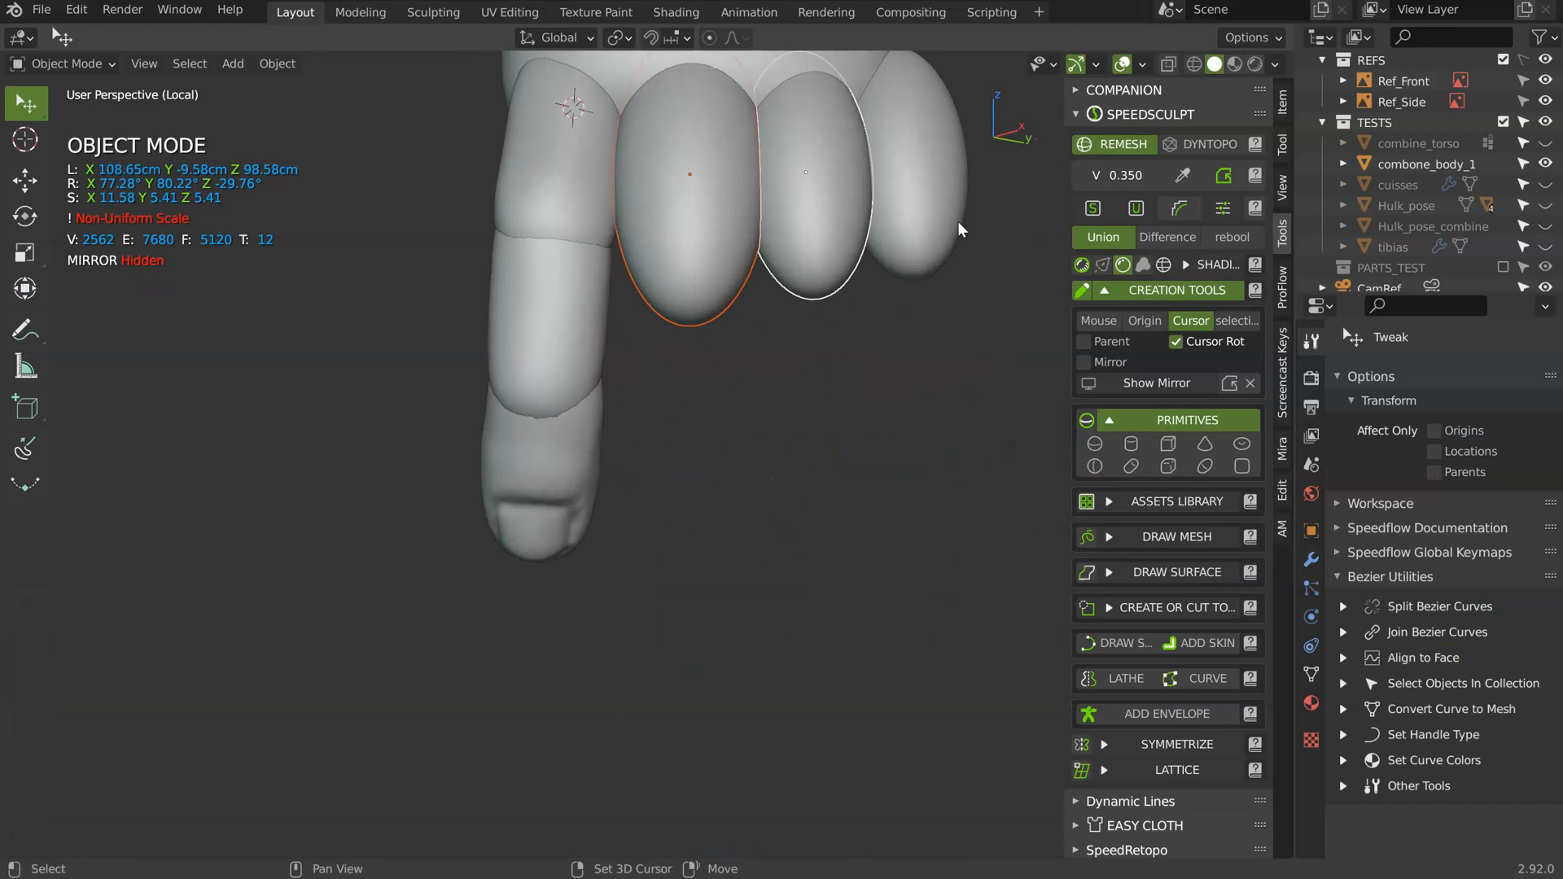
pyautogui.click(776, 281)
# - Duplicate the three segments of the finished finger and place the copy beside it on the hand block
pyautogui.click(576, 508)
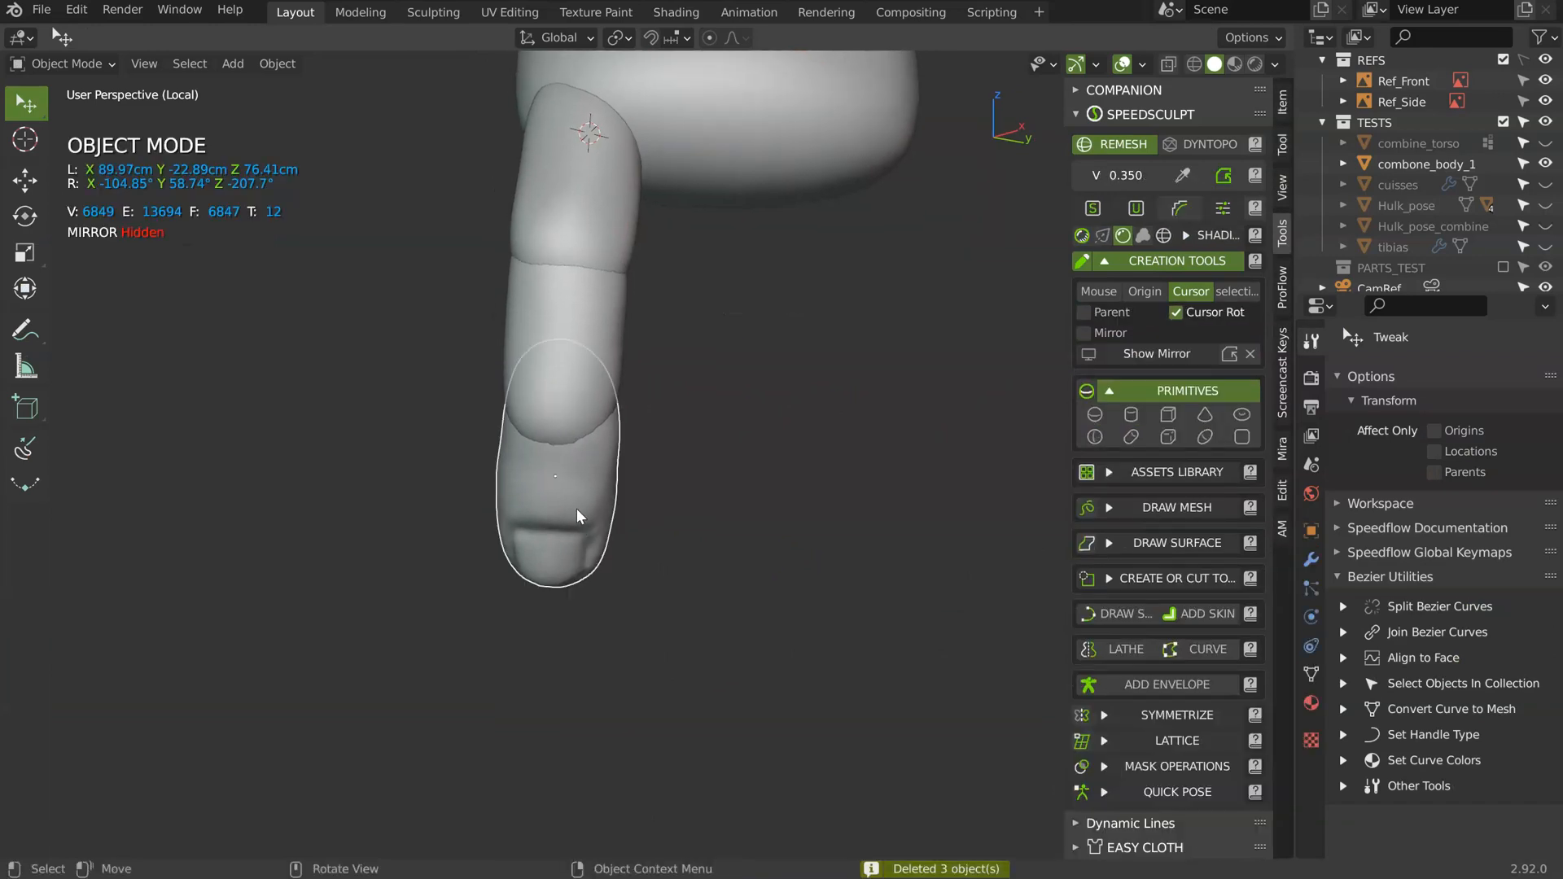
pyautogui.keyDown('shift'); pyautogui.click(593, 236); pyautogui.keyUp('shift')
pyautogui.moveTo(645, 309); pyautogui.dragTo(621, 261, button='middle')
pyautogui.hotkey('shift', 'd')
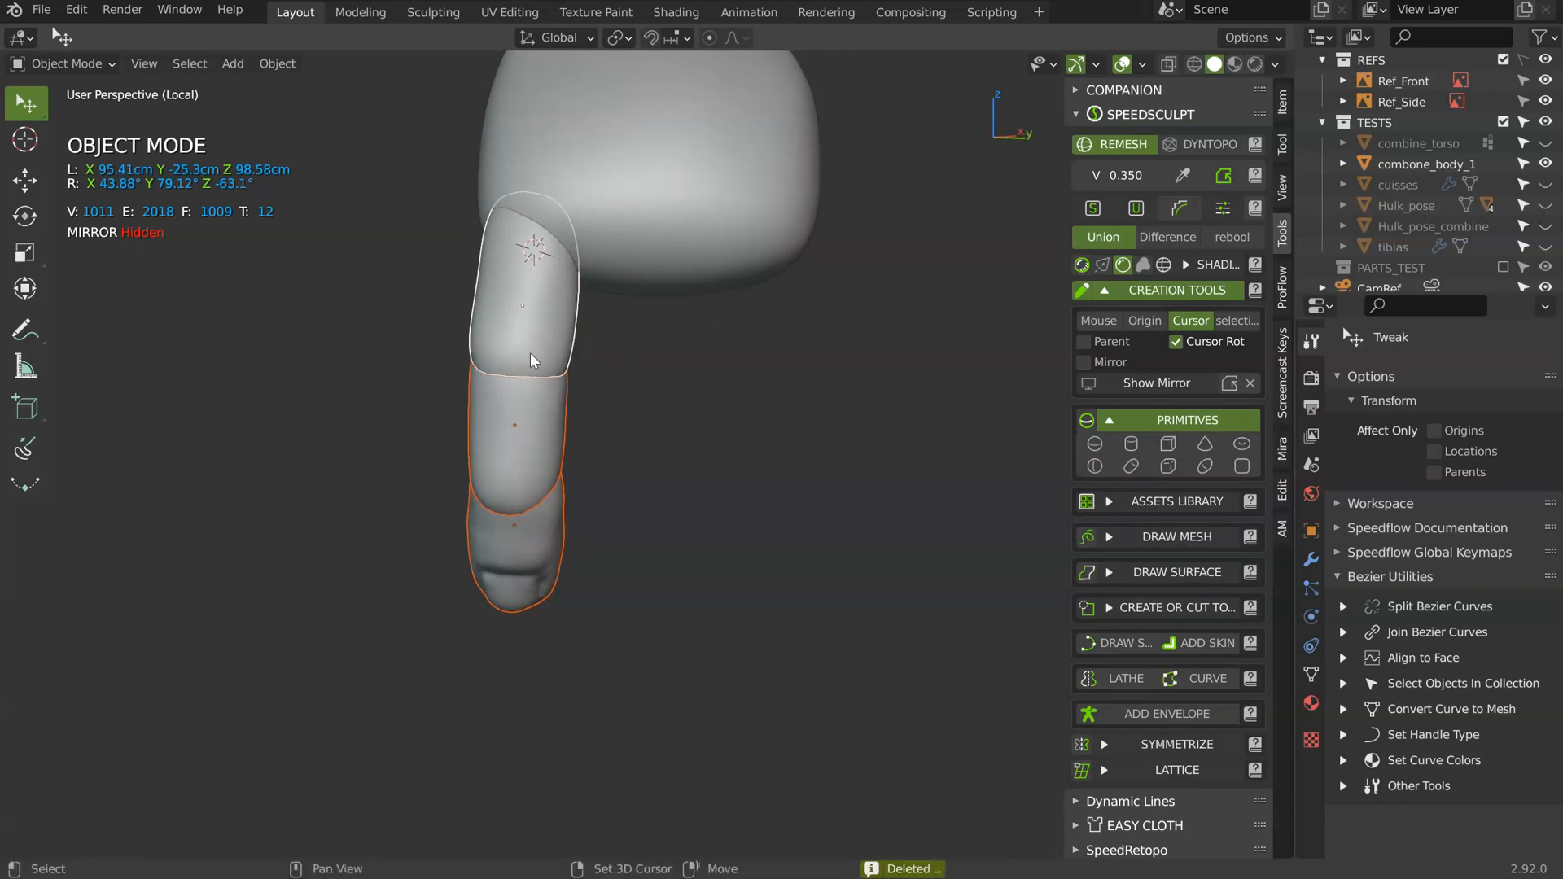
pyautogui.click(626, 383)
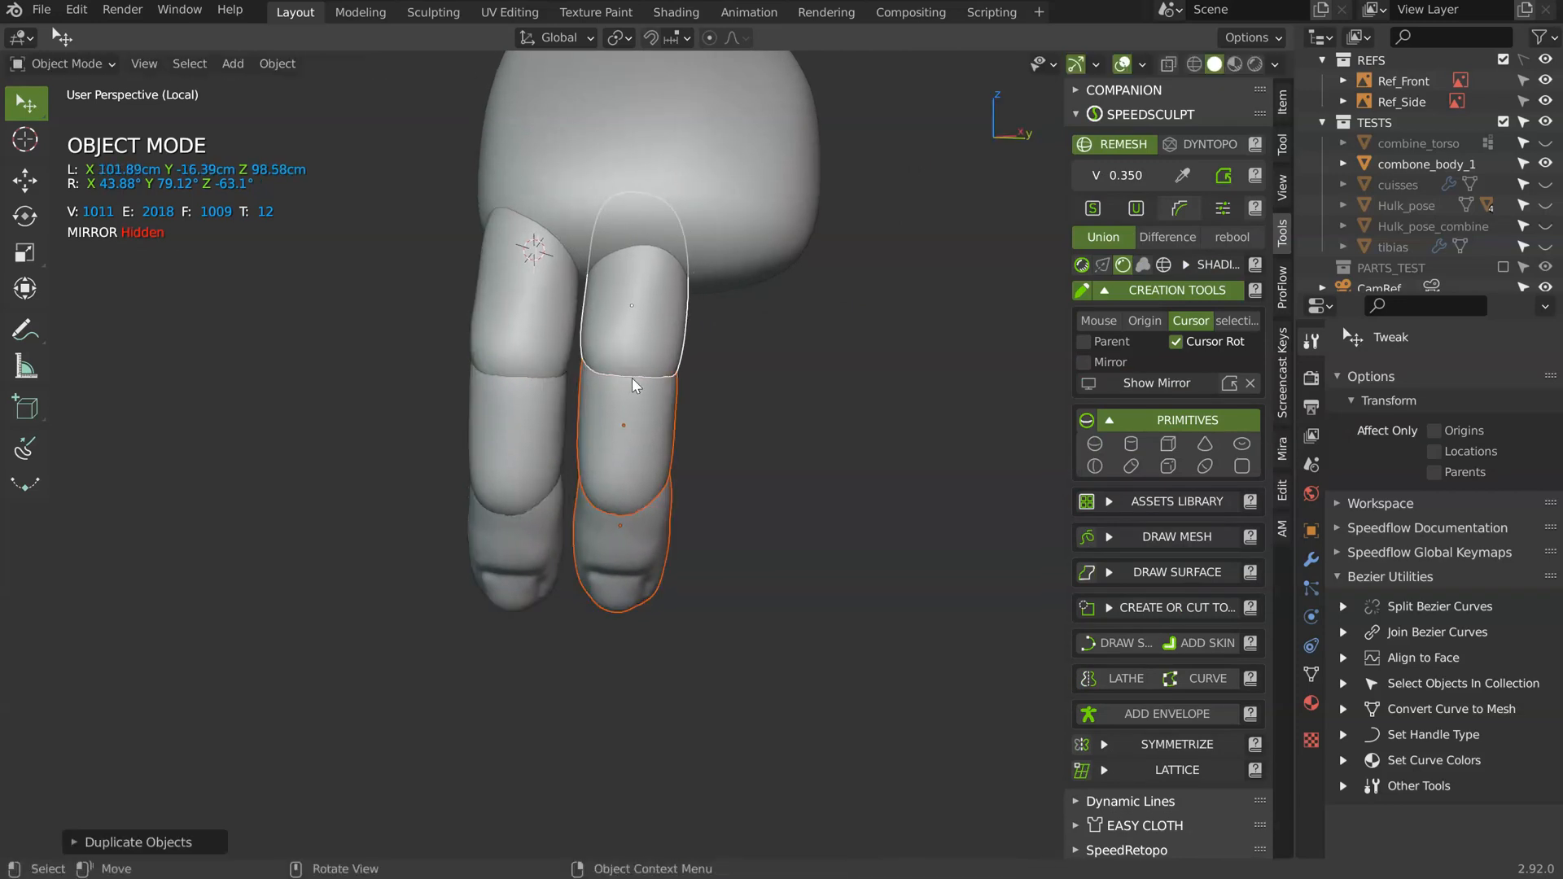
# - Rotate the duplicated finger freely to align it with the hand block
pyautogui.press('r')
pyautogui.press('r')
pyautogui.click(651, 352)
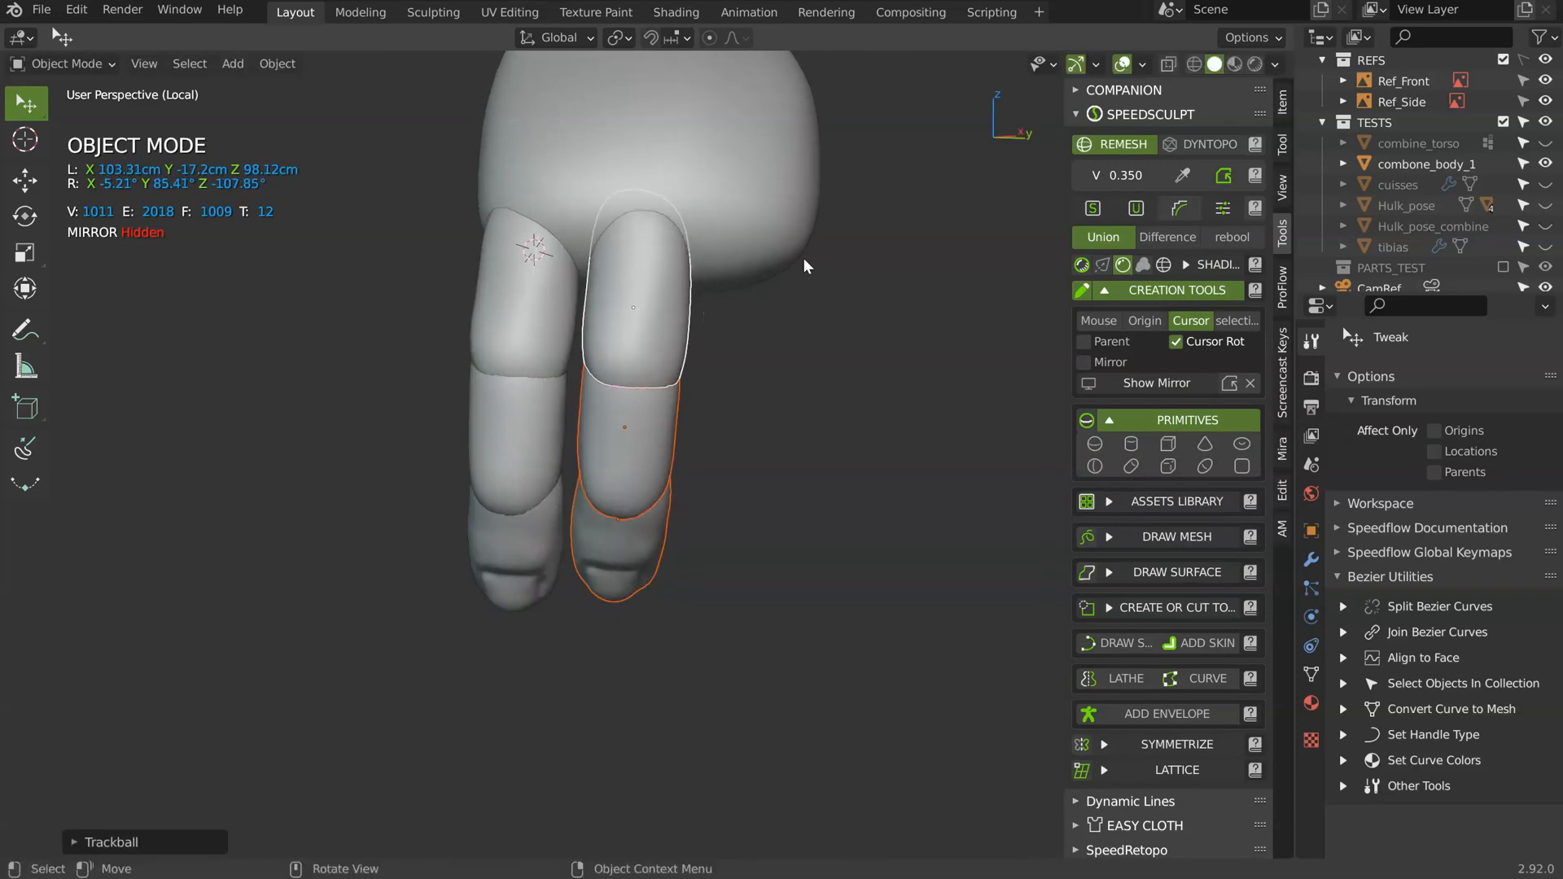
pyautogui.press('r')
pyautogui.click(761, 238)
pyautogui.moveTo(761, 238); pyautogui.dragTo(701, 268, button='middle')
# - Select all three segments of the original finger, then resize and reposition them on the hand block
pyautogui.click(511, 515)
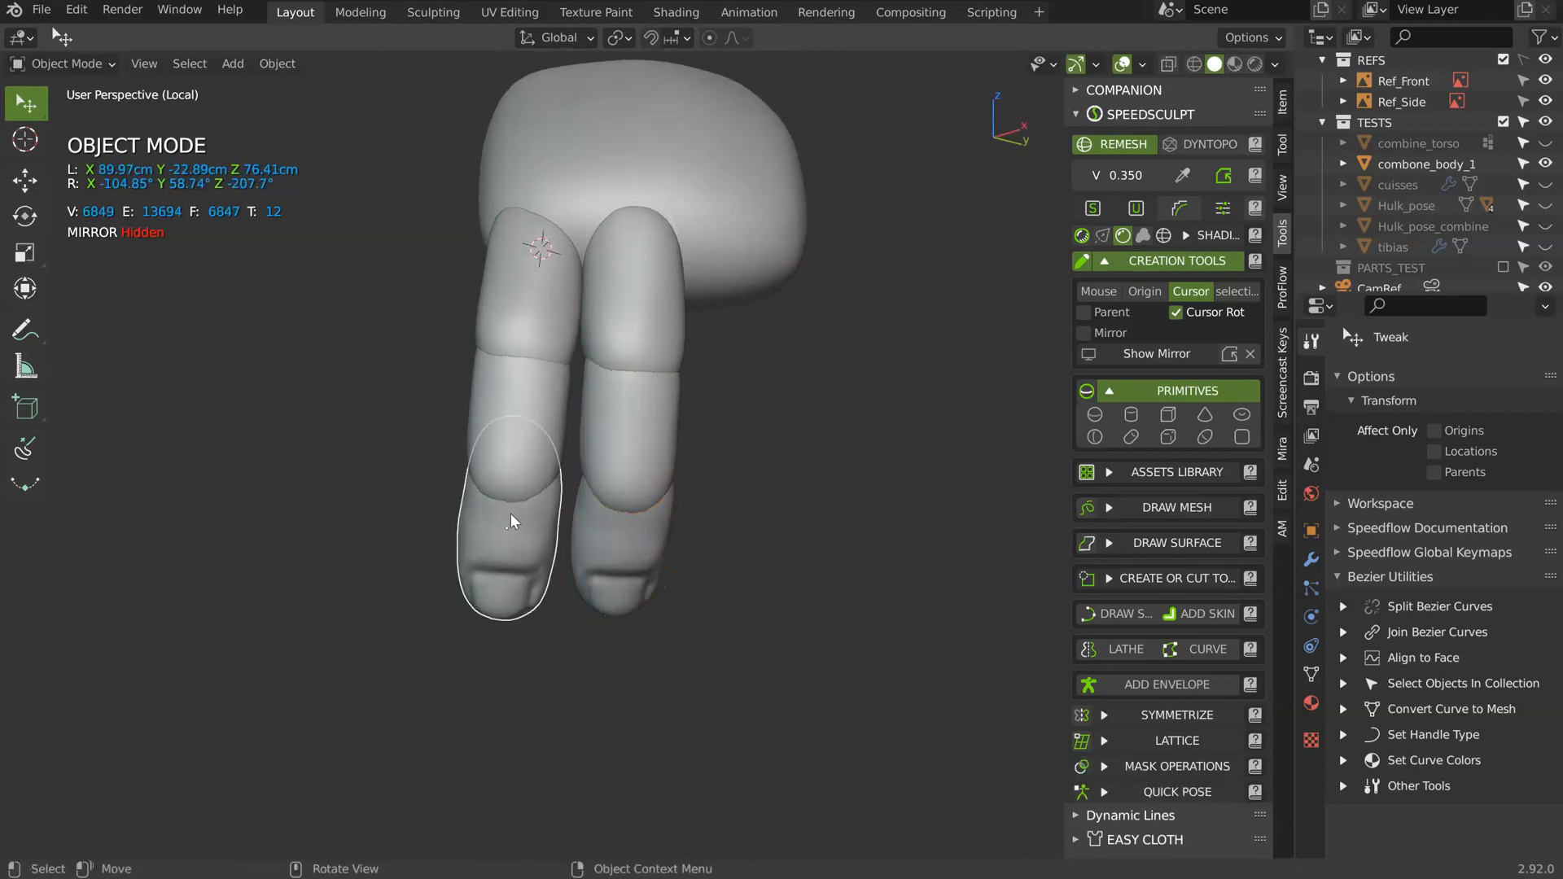
pyautogui.keyDown('shift'); pyautogui.click(512, 395); pyautogui.keyUp('shift')
pyautogui.keyDown('shift'); pyautogui.click(529, 318); pyautogui.keyUp('shift')
pyautogui.moveTo(537, 322); pyautogui.dragTo(651, 352, button='middle')
pyautogui.press('s')
pyautogui.click(731, 347)
pyautogui.press('g')
pyautogui.click(600, 359)
# - Duplicate the second finger's three segments and place the copy beside it as a third finger
pyautogui.click(647, 349)
pyautogui.keyDown('shift'); pyautogui.click(636, 430); pyautogui.keyUp('shift')
pyautogui.keyDown('shift'); pyautogui.click(635, 542); pyautogui.keyUp('shift')
pyautogui.moveTo(635, 542); pyautogui.dragTo(605, 442, button='middle')
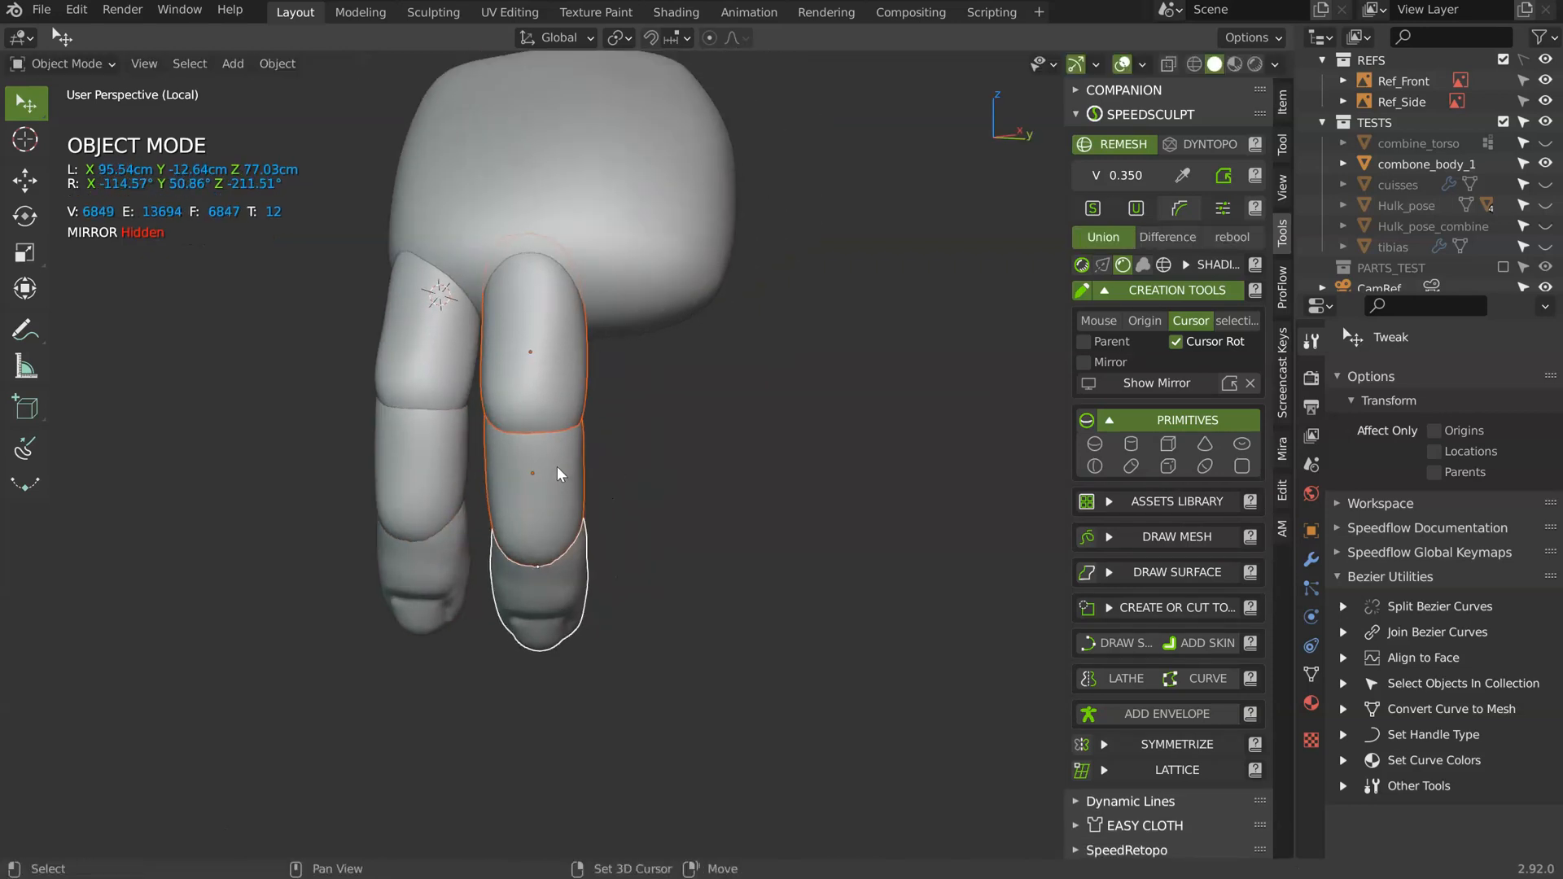
pyautogui.hotkey('shift', 'd')
pyautogui.click(682, 444)
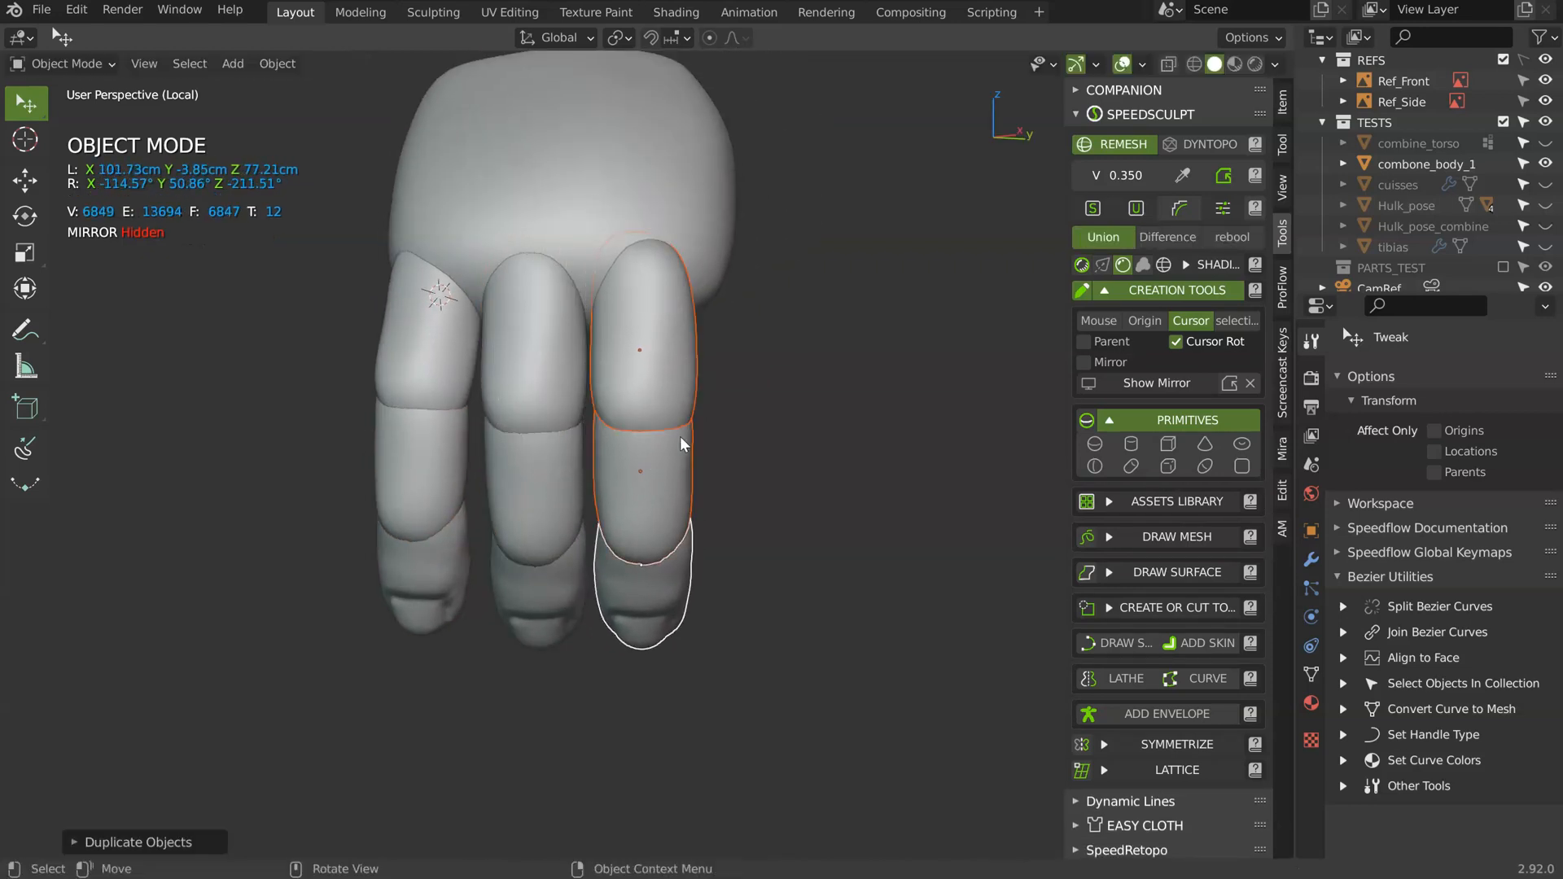
# - Rotate the third finger's three segments to follow the hand block and scale them down to about 0.94
pyautogui.press('r')
pyautogui.click(836, 300)
pyautogui.press('s')
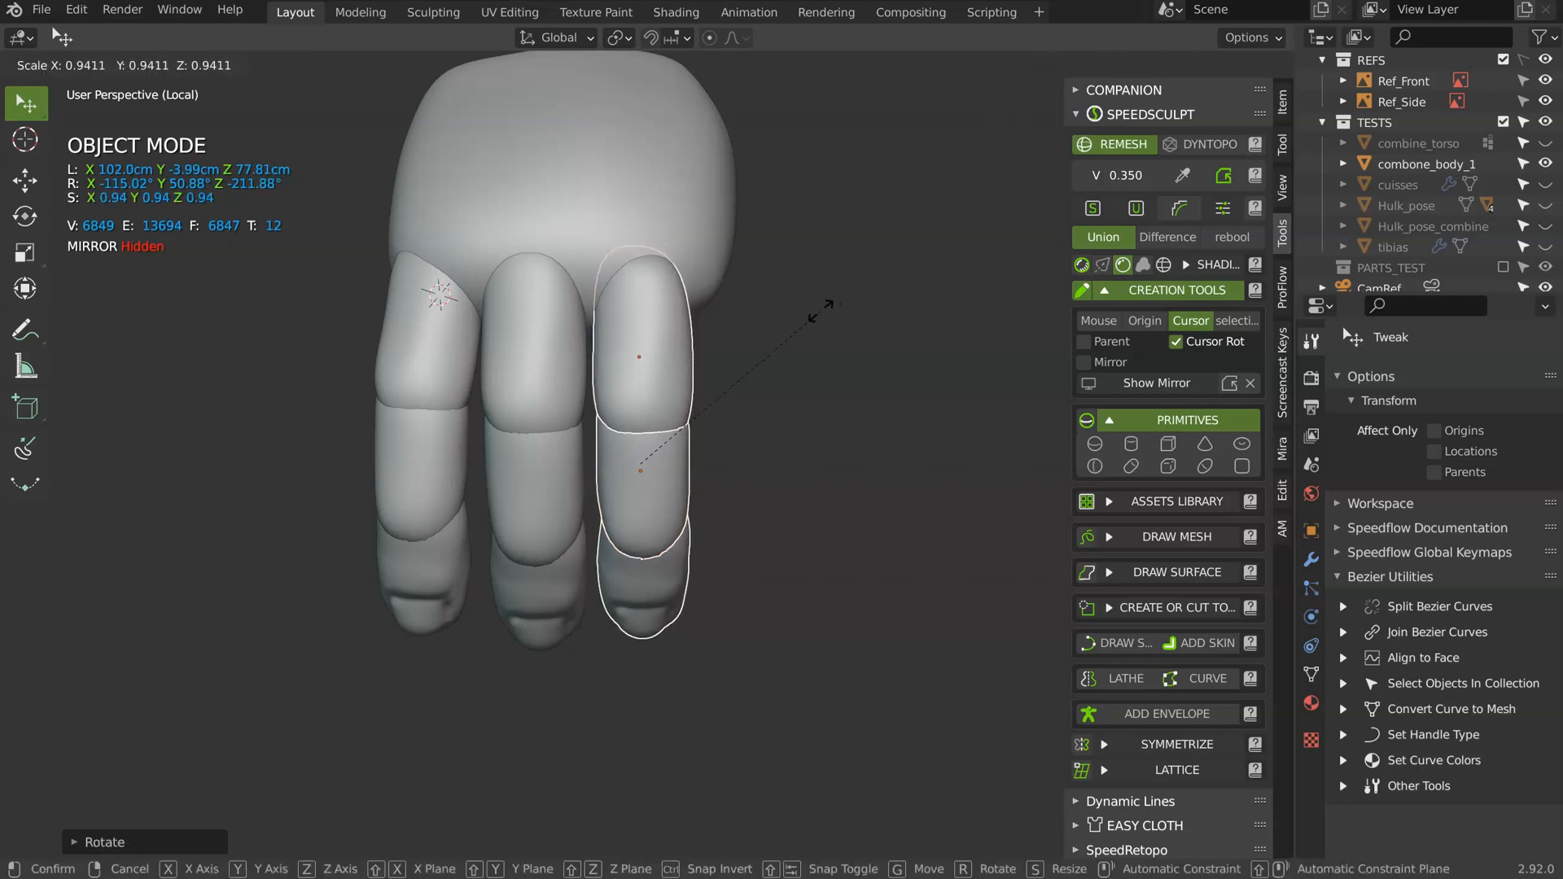
pyautogui.click(822, 308)
# - Place a copy of the third finger beside it as a fourth finger, scaled down to about 0.81
pyautogui.moveTo(704, 407); pyautogui.dragTo(621, 436, button='middle')
pyautogui.press('g')
pyautogui.click(686, 389)
pyautogui.press('g')
pyautogui.click(693, 406)
pyautogui.press('s')
pyautogui.click(729, 382)
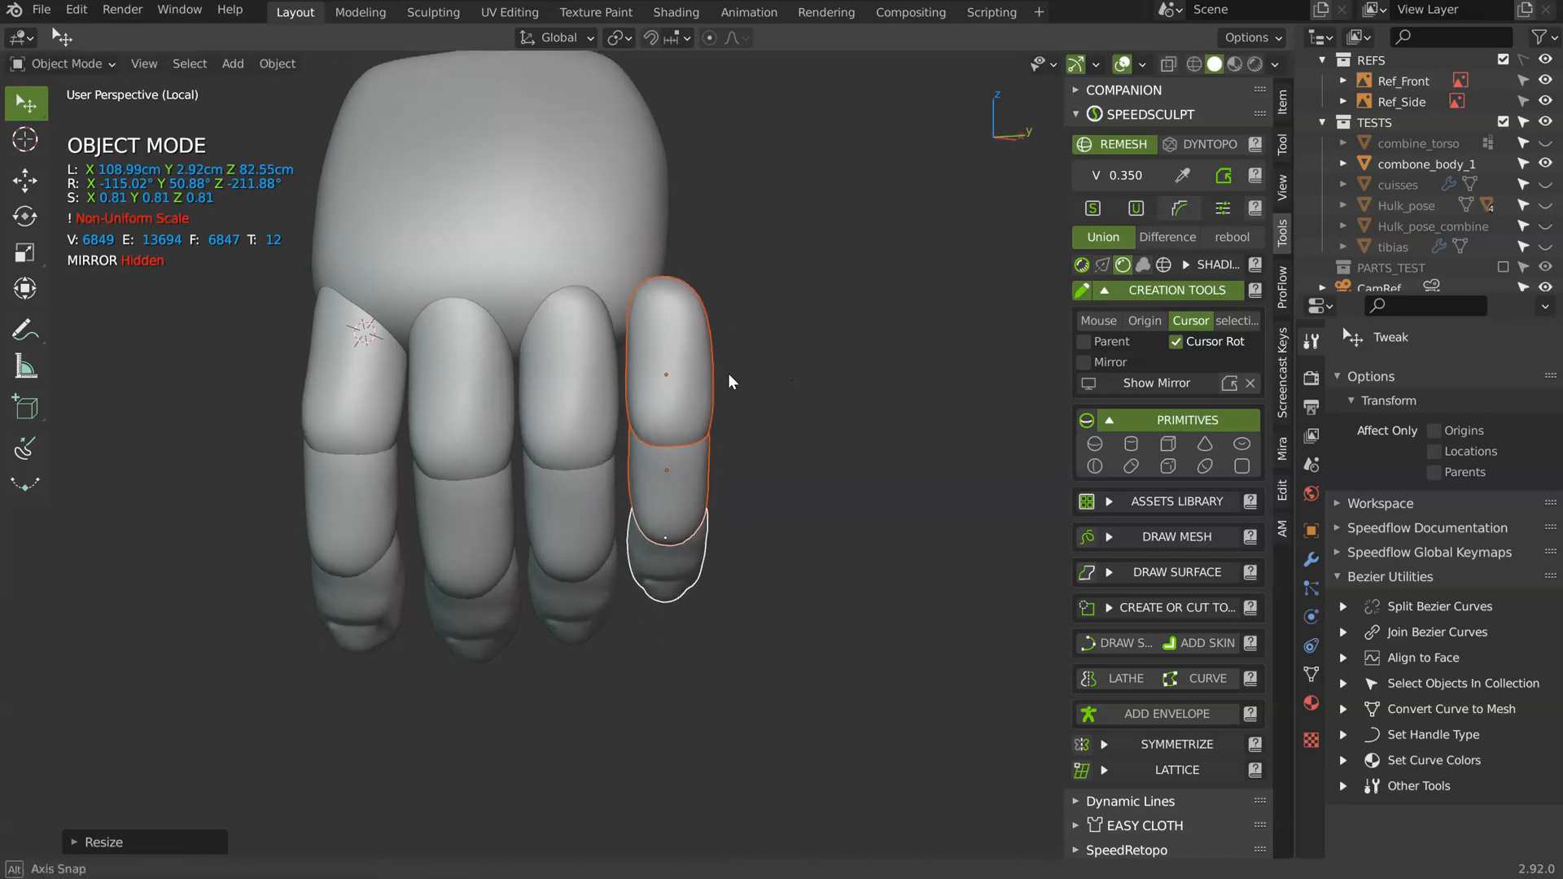
pyautogui.press('g')
pyautogui.click(707, 376)
# - Rotate the fourth finger and reposition it against the outer edge of the hand block
pyautogui.scroll(-4, 586, 377)
pyautogui.moveTo(584, 377); pyautogui.dragTo(774, 328, button='middle')
pyautogui.scroll(5, 652, 358)
pyautogui.press('g')
pyautogui.click(616, 381)
pyautogui.press('r')
pyautogui.click(833, 399)
pyautogui.press('g')
pyautogui.click(692, 379)
pyautogui.moveTo(692, 378); pyautogui.dragTo(588, 462, button='middle')
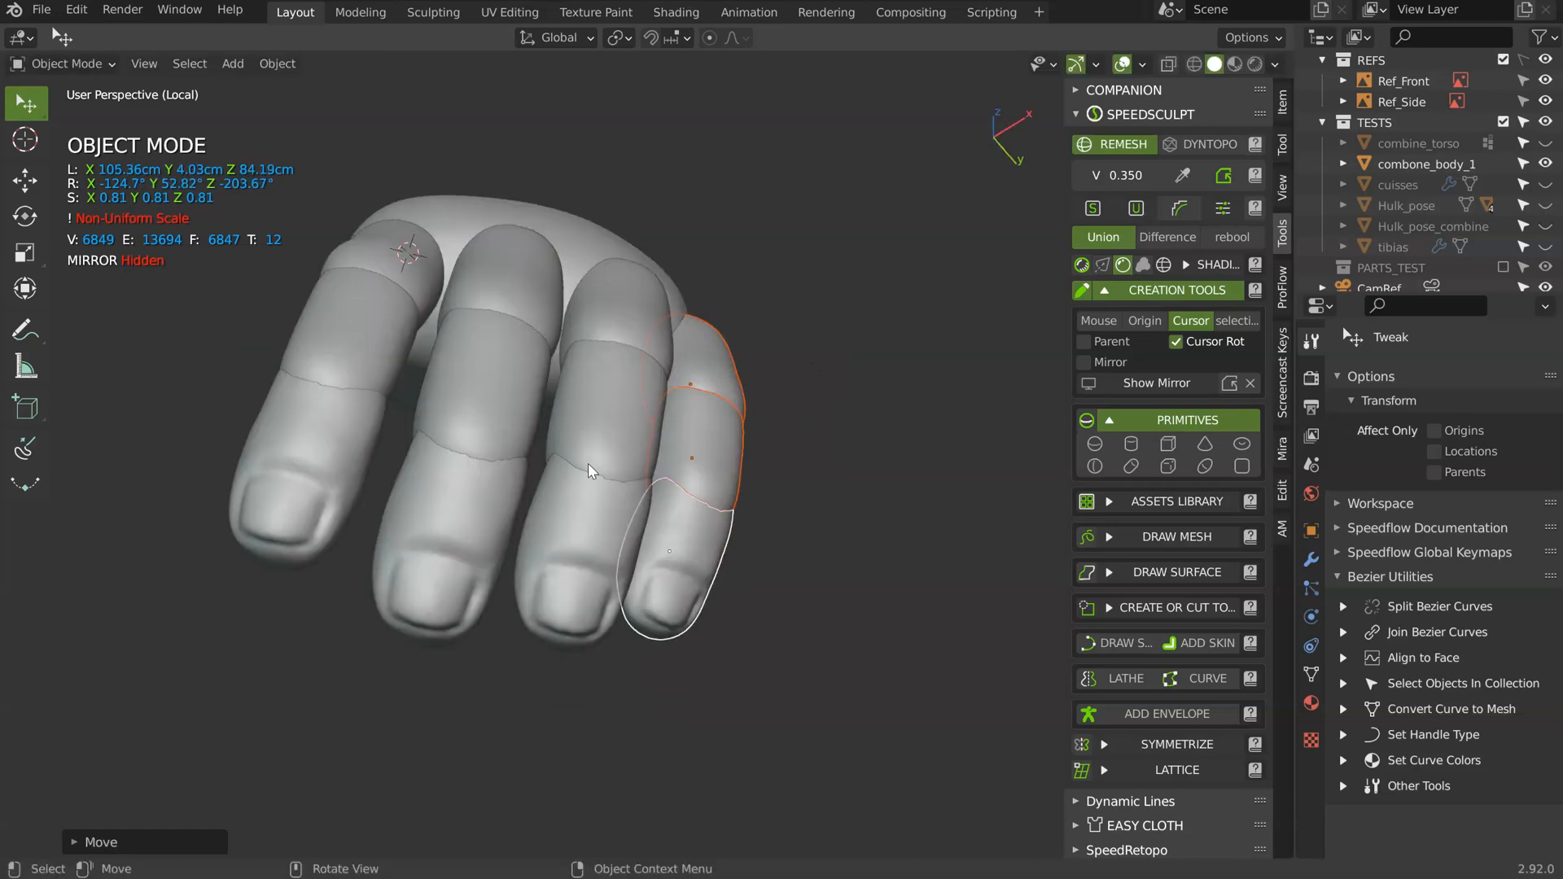
# - Rotate the third finger's segments and shift them into line with the neighbouring fingers
pyautogui.click(617, 405)
pyautogui.moveTo(617, 405); pyautogui.dragTo(767, 313, button='middle')
pyautogui.press('r')
pyautogui.click(772, 313)
pyautogui.press('g')
pyautogui.click(706, 365)
pyautogui.moveTo(706, 366); pyautogui.dragTo(649, 488, button='middle')
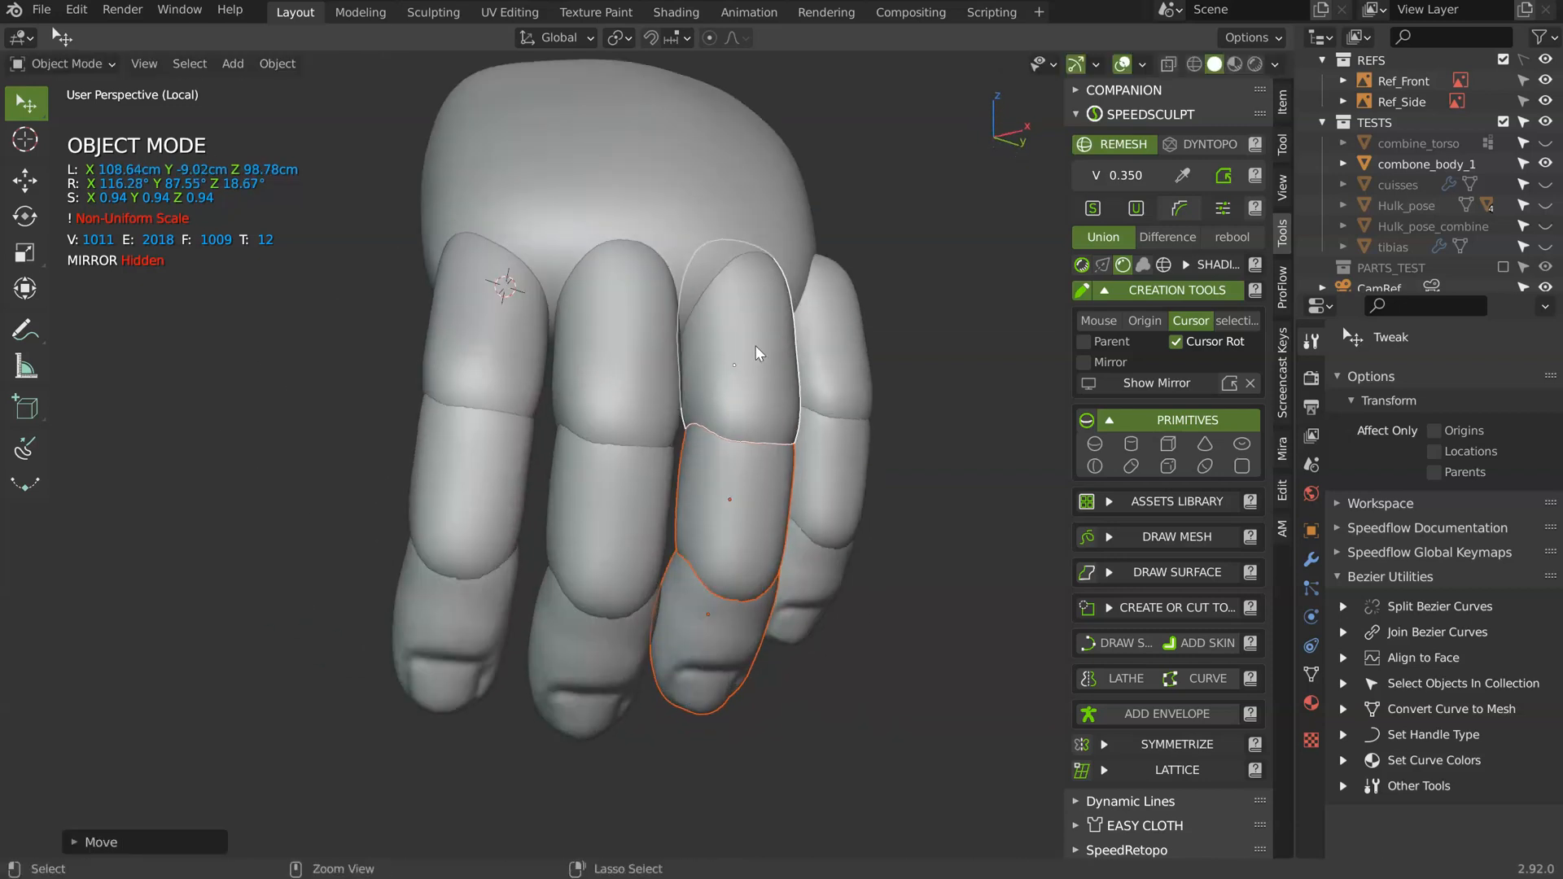
# - Delete all segments of the second, third and fourth fingers, keeping only the original finger
pyautogui.scroll(-3, 757, 351)
pyautogui.keyDown('shift'); pyautogui.click(610, 463); pyautogui.keyUp('shift')
pyautogui.keyDown('shift'); pyautogui.click(591, 576); pyautogui.keyUp('shift')
pyautogui.keyDown('shift'); pyautogui.click(667, 558); pyautogui.keyUp('shift')
pyautogui.keyDown('shift'); pyautogui.click(684, 494); pyautogui.keyUp('shift')
pyautogui.keyDown('shift'); pyautogui.click(740, 452); pyautogui.keyUp('shift')
pyautogui.keyDown('shift'); pyautogui.click(747, 513); pyautogui.keyUp('shift')
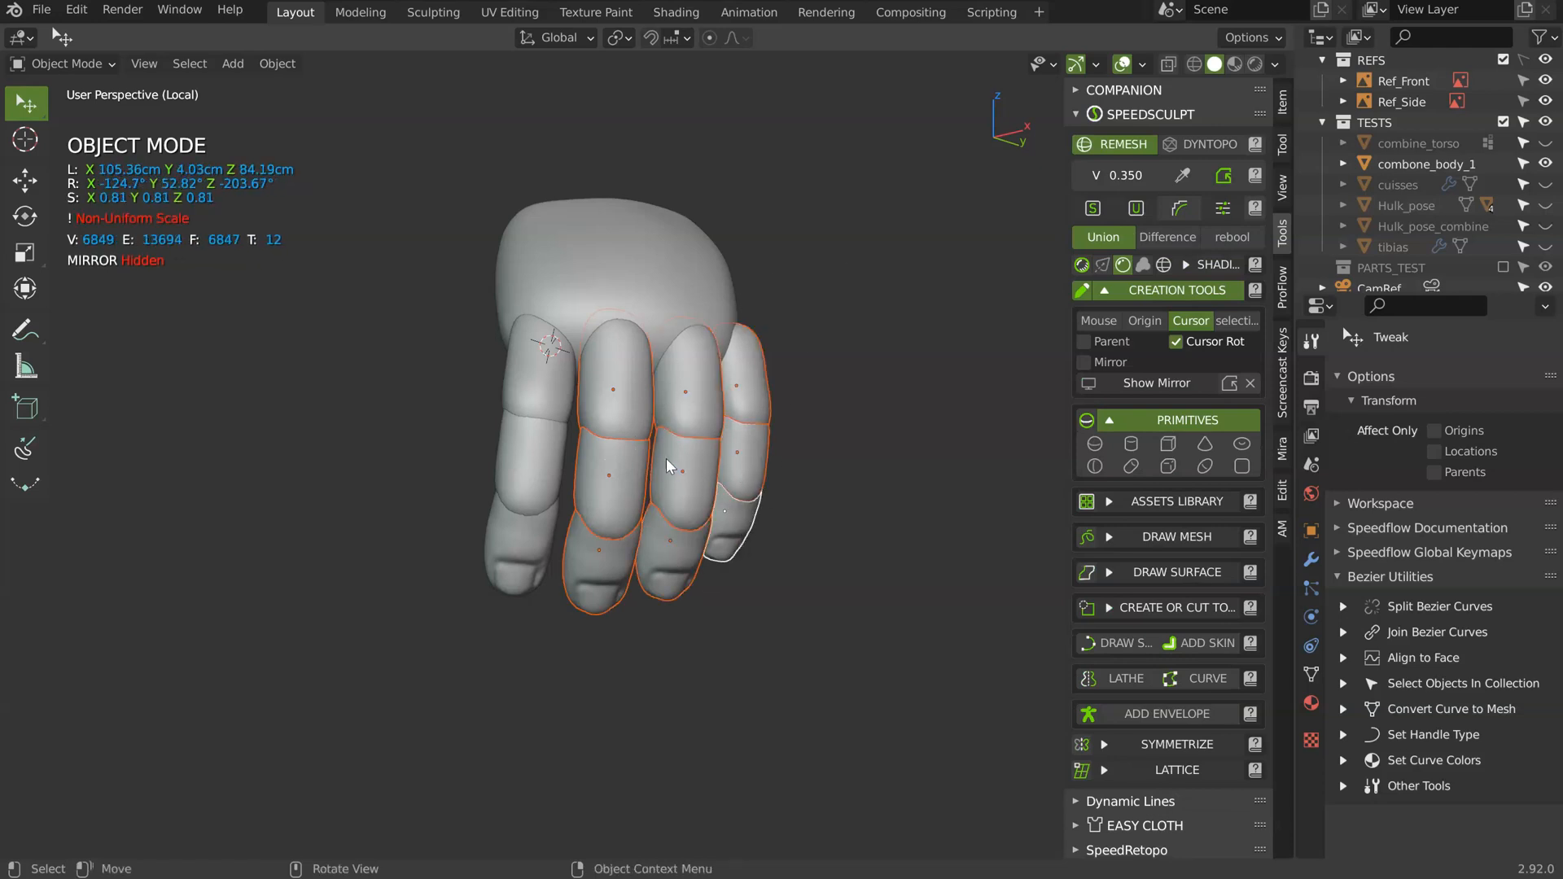
pyautogui.press('Delete')
pyautogui.click(550, 415)
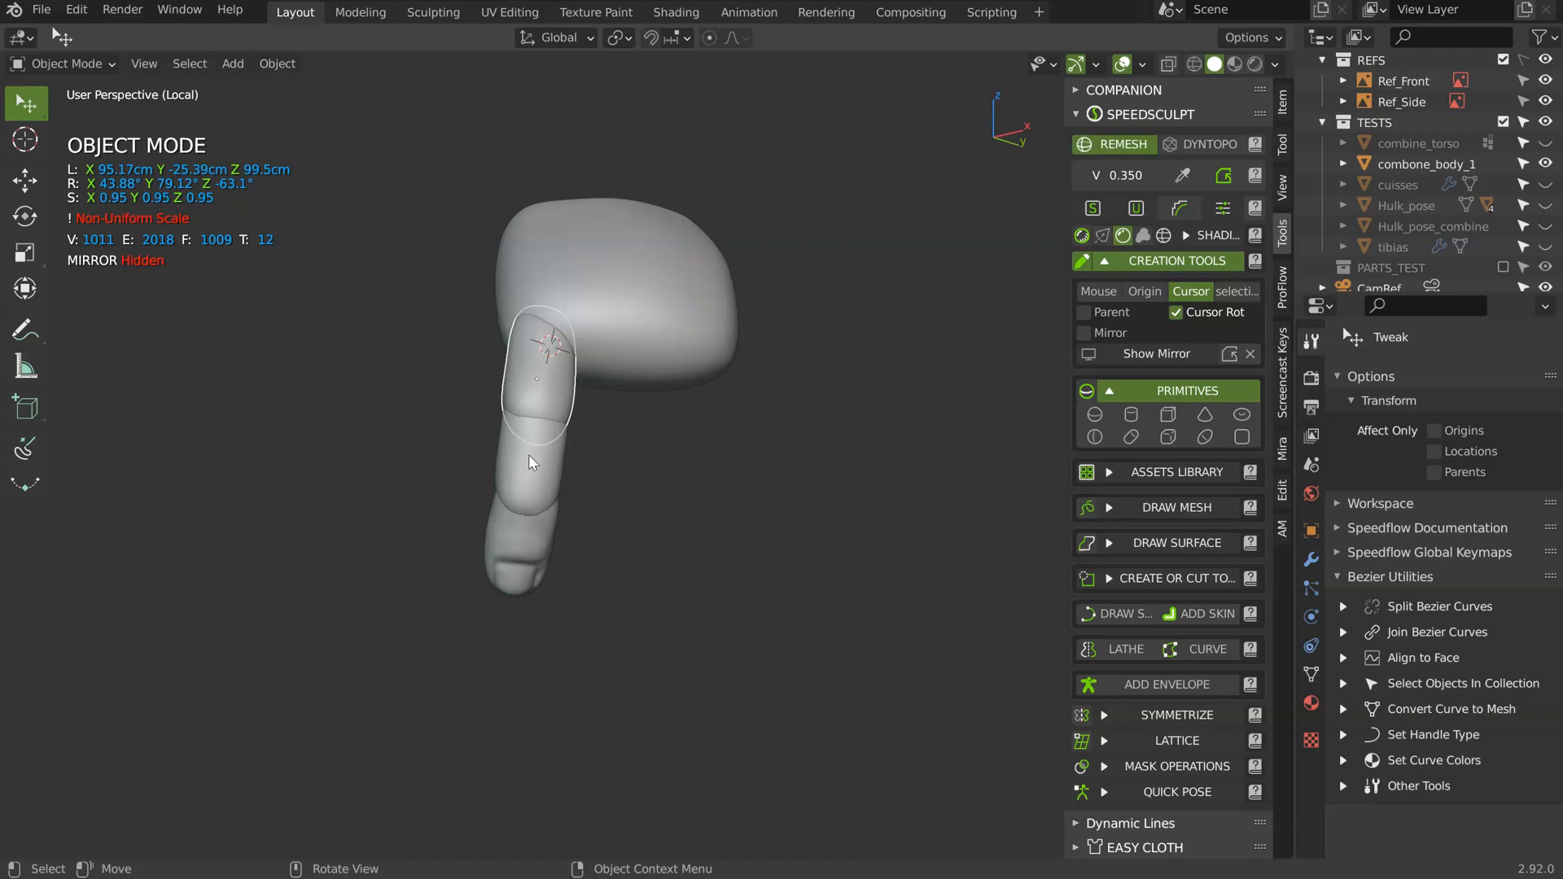
pyautogui.keyDown('shift'); pyautogui.click(529, 463); pyautogui.keyUp('shift')
pyautogui.keyDown('shift'); pyautogui.click(527, 541); pyautogui.keyUp('shift')
pyautogui.scroll(3, 607, 425)
pyautogui.hotkey('shift', 'd')
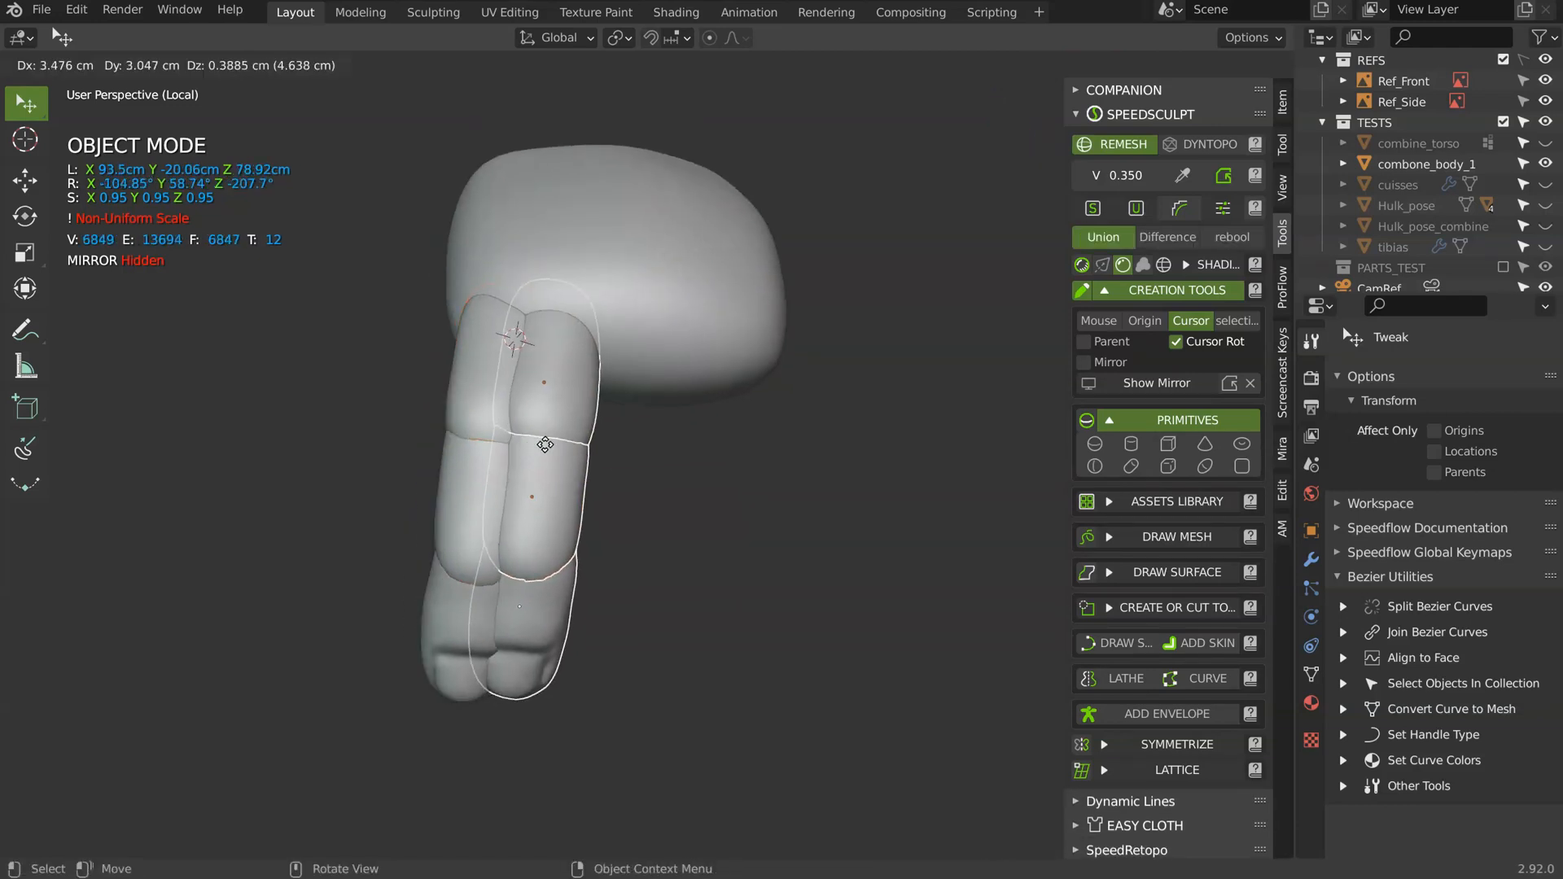
pyautogui.press('Escape')
pyautogui.press('x')
pyautogui.click(532, 465)
# - Make a linked duplicate of the original finger's three segments and place it beside the original as the second finger
pyautogui.click(506, 430)
pyautogui.keyDown('shift'); pyautogui.click(495, 481); pyautogui.keyUp('shift')
pyautogui.keyDown('shift'); pyautogui.click(462, 601); pyautogui.keyUp('shift')
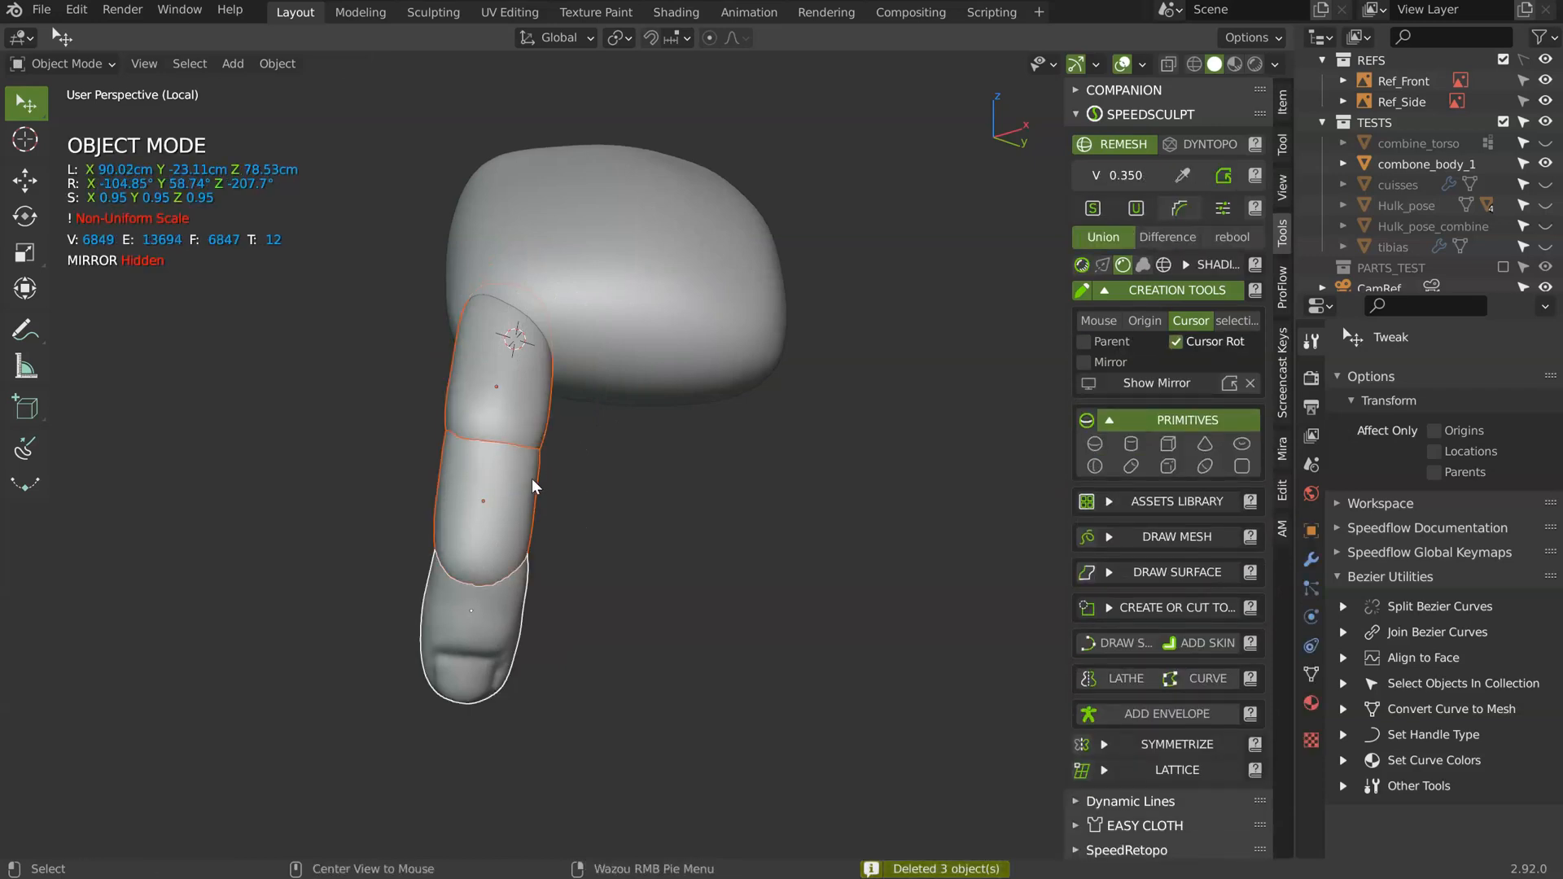
pyautogui.hotkey('alt', 'd')
pyautogui.click(621, 446)
pyautogui.moveTo(621, 447); pyautogui.dragTo(612, 434, button='middle')
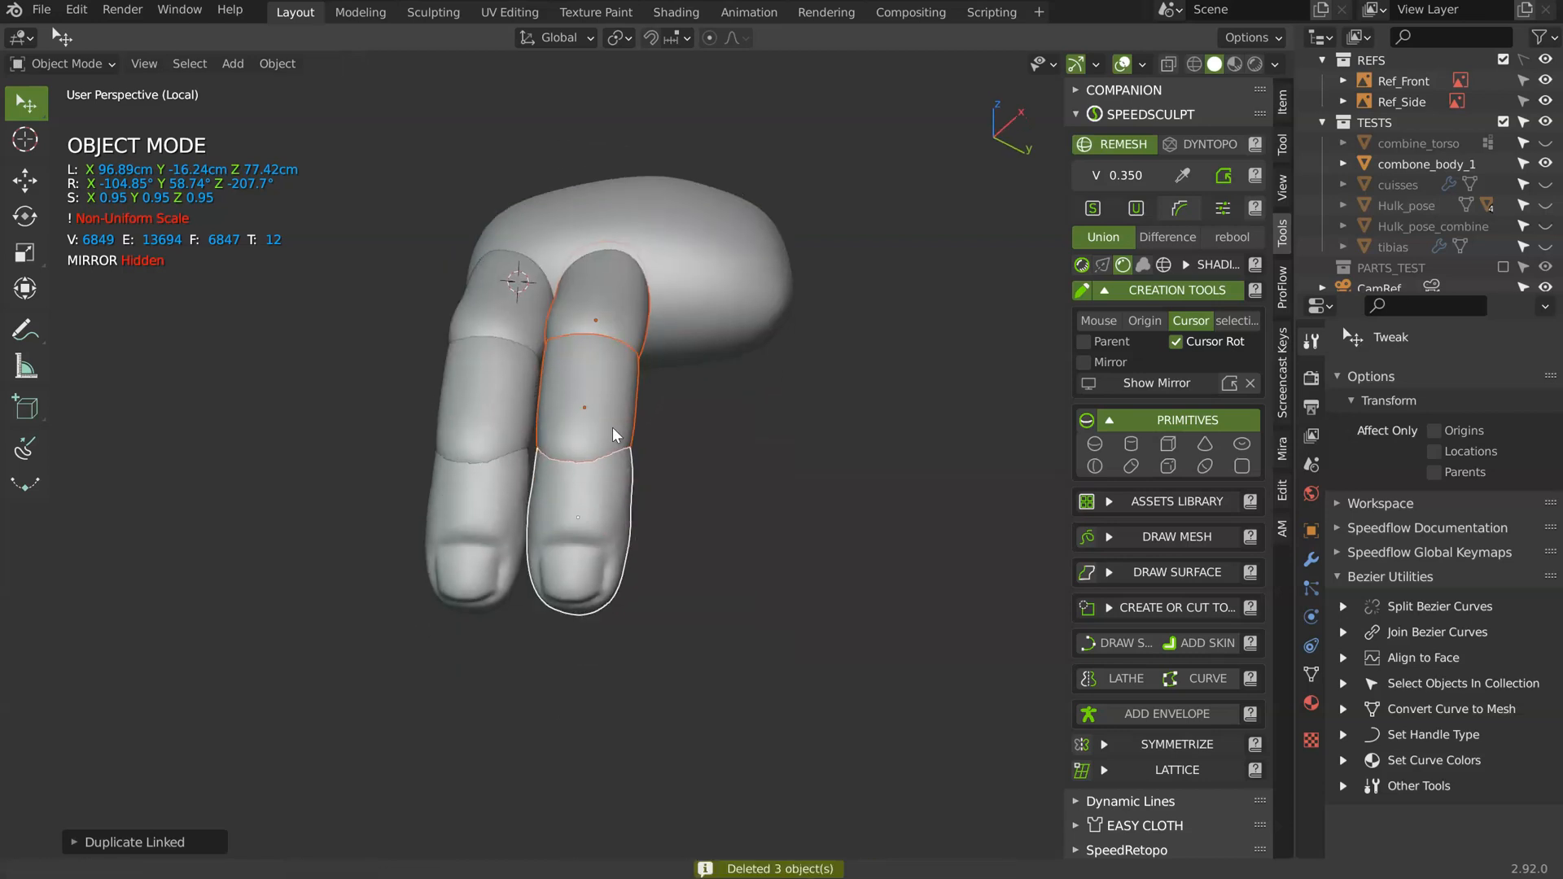
# - Try a sculpt stroke on the nail segment shared by the two linked fingers, and return to Object Mode
pyautogui.click(568, 556)
pyautogui.hotkey('ctrl', 'Tab')
pyautogui.moveTo(476, 571); pyautogui.dragTo(497, 652)
pyautogui.moveTo(486, 606)
pyautogui.mouseDown(button='middle')
pyautogui.moveTo(524, 523)
pyautogui.moveTo(551, 506)
pyautogui.moveTo(637, 289)
pyautogui.mouseUp(button='middle')
pyautogui.hotkey('ctrl', 'Tab')
# - Select the second finger's three segments and rotate them slightly to align with the hand block
pyautogui.keyDown('shift'); pyautogui.click(597, 401); pyautogui.keyUp('shift')
pyautogui.keyDown('shift'); pyautogui.click(588, 520); pyautogui.keyUp('shift')
pyautogui.moveTo(593, 489); pyautogui.dragTo(644, 371, button='middle')
pyautogui.keyDown('shift'); pyautogui.moveTo(645, 371); pyautogui.dragTo(646, 410, button='middle'); pyautogui.keyUp('shift')
pyautogui.press('s')
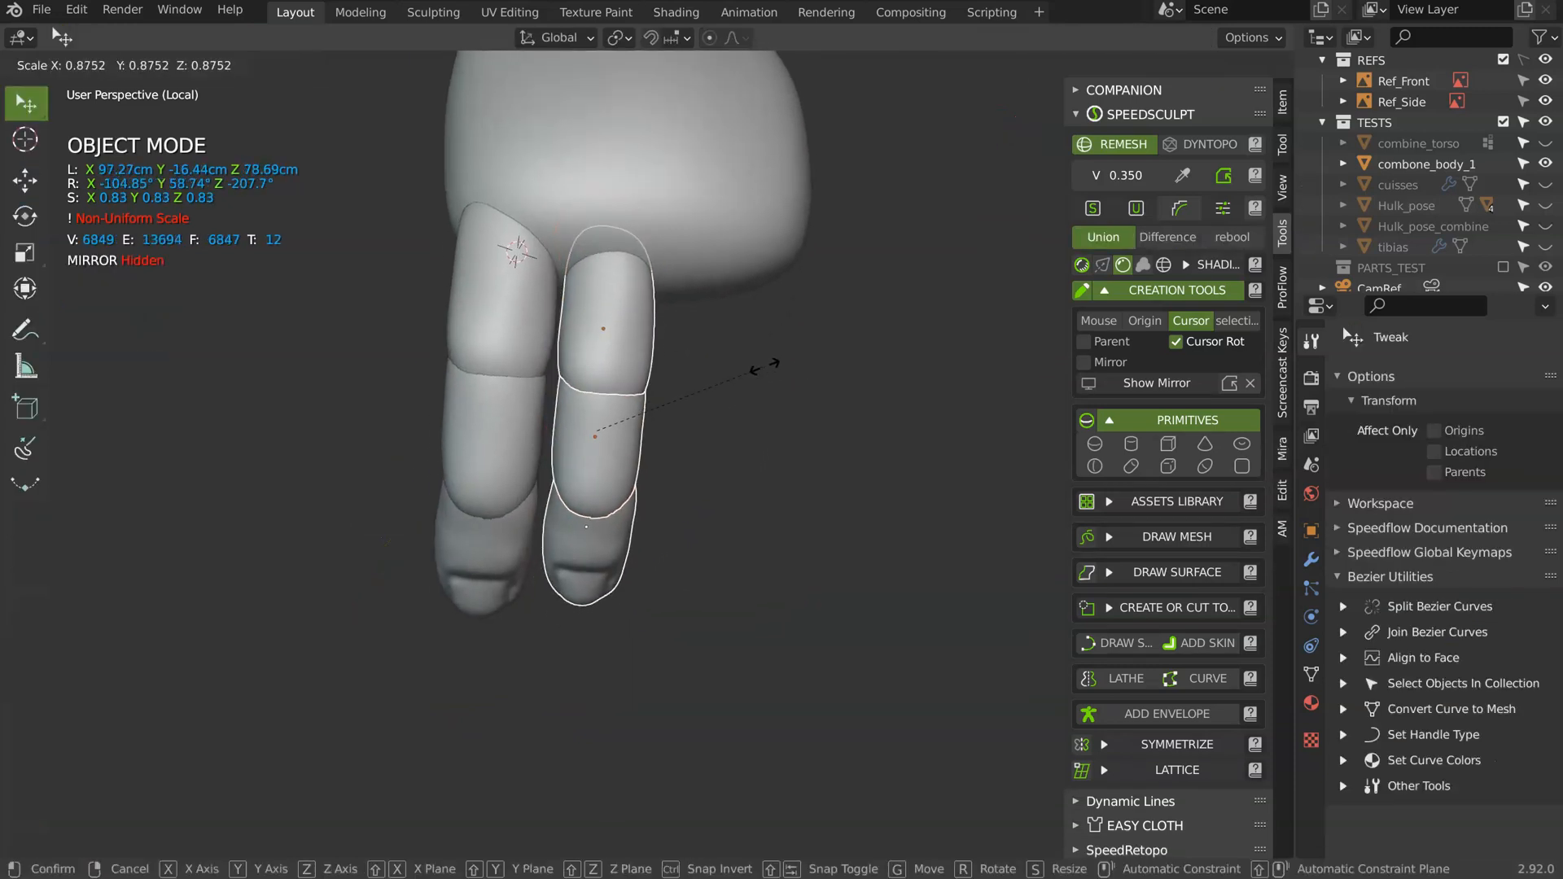
pyautogui.rightClick(797, 365)
pyautogui.moveTo(741, 355); pyautogui.dragTo(736, 348, button='middle')
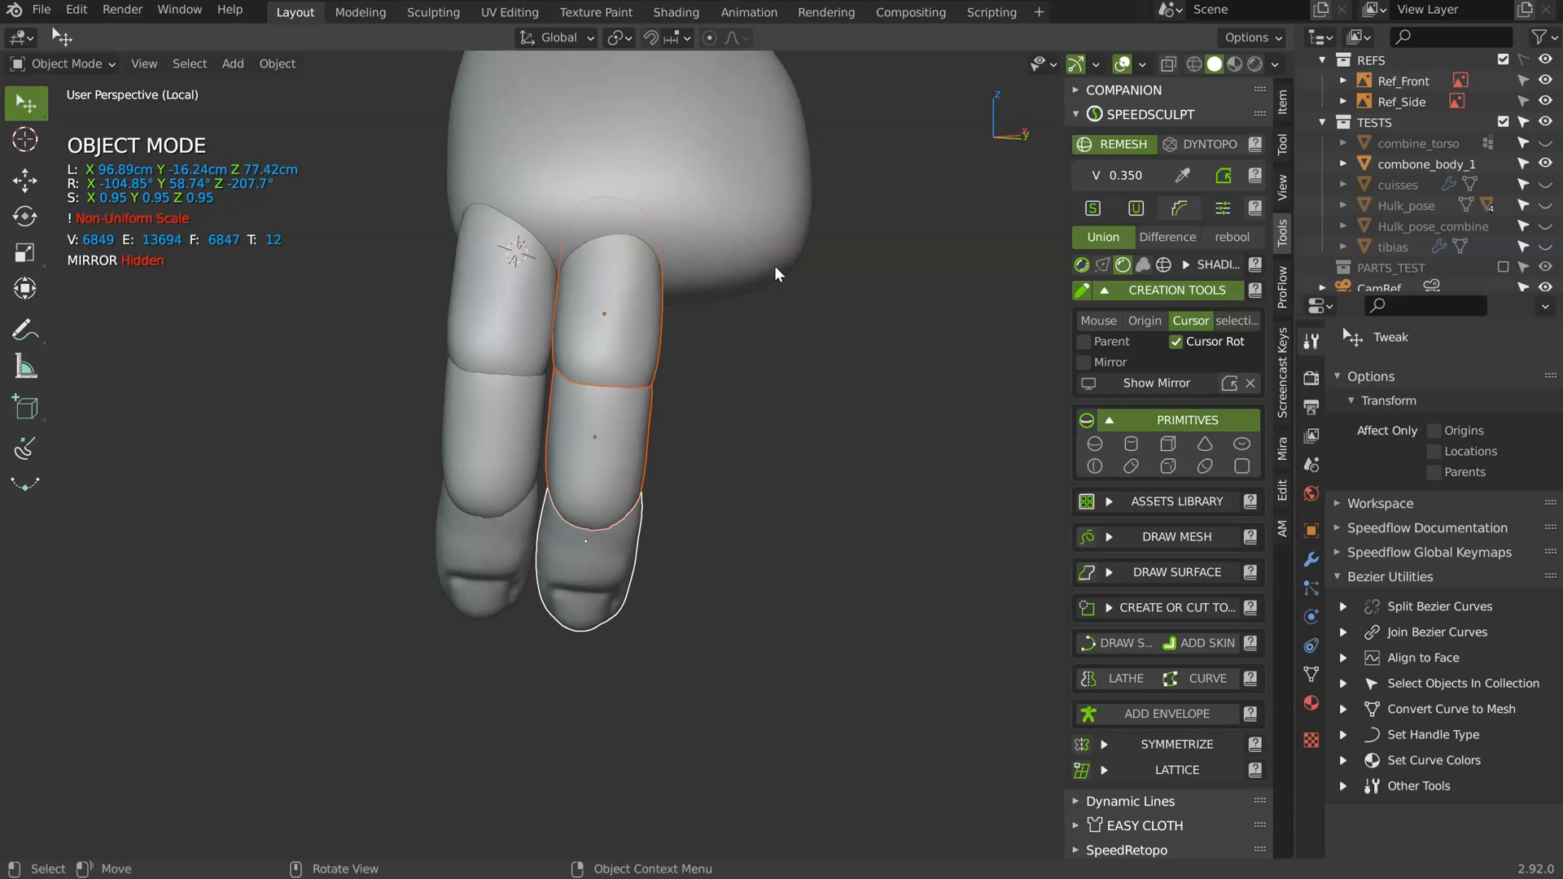
pyautogui.press('r')
pyautogui.click(759, 236)
# - Make a linked duplicate of the first finger's three segments and place it as the third finger
pyautogui.click(517, 317)
pyautogui.keyDown('shift'); pyautogui.click(498, 425); pyautogui.keyUp('shift')
pyautogui.keyDown('shift'); pyautogui.click(494, 529); pyautogui.keyUp('shift')
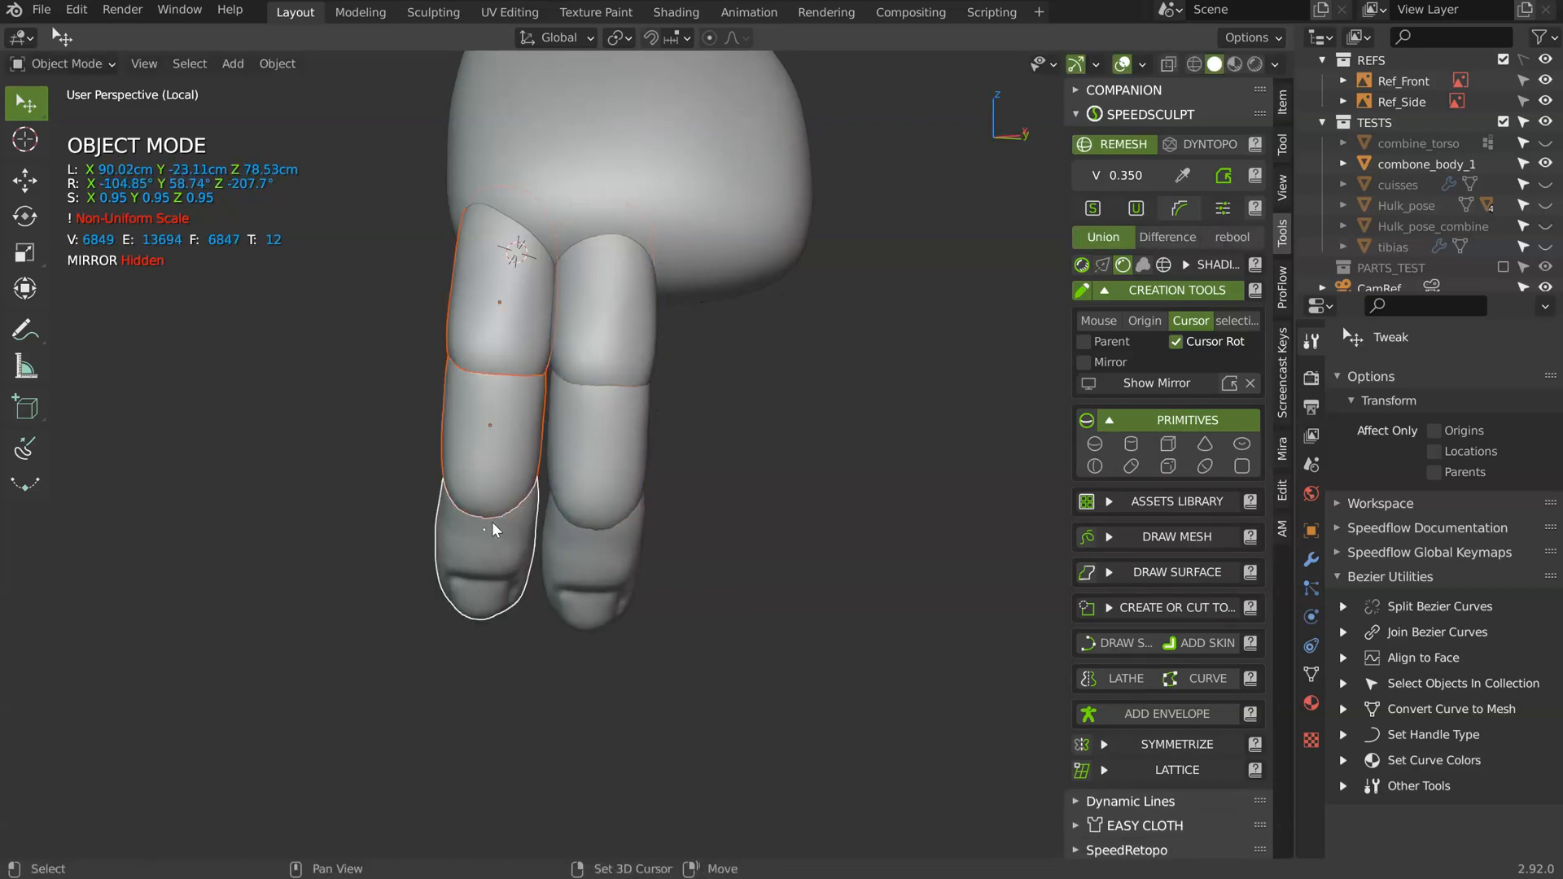
pyautogui.hotkey('alt', 'd')
pyautogui.click(814, 325)
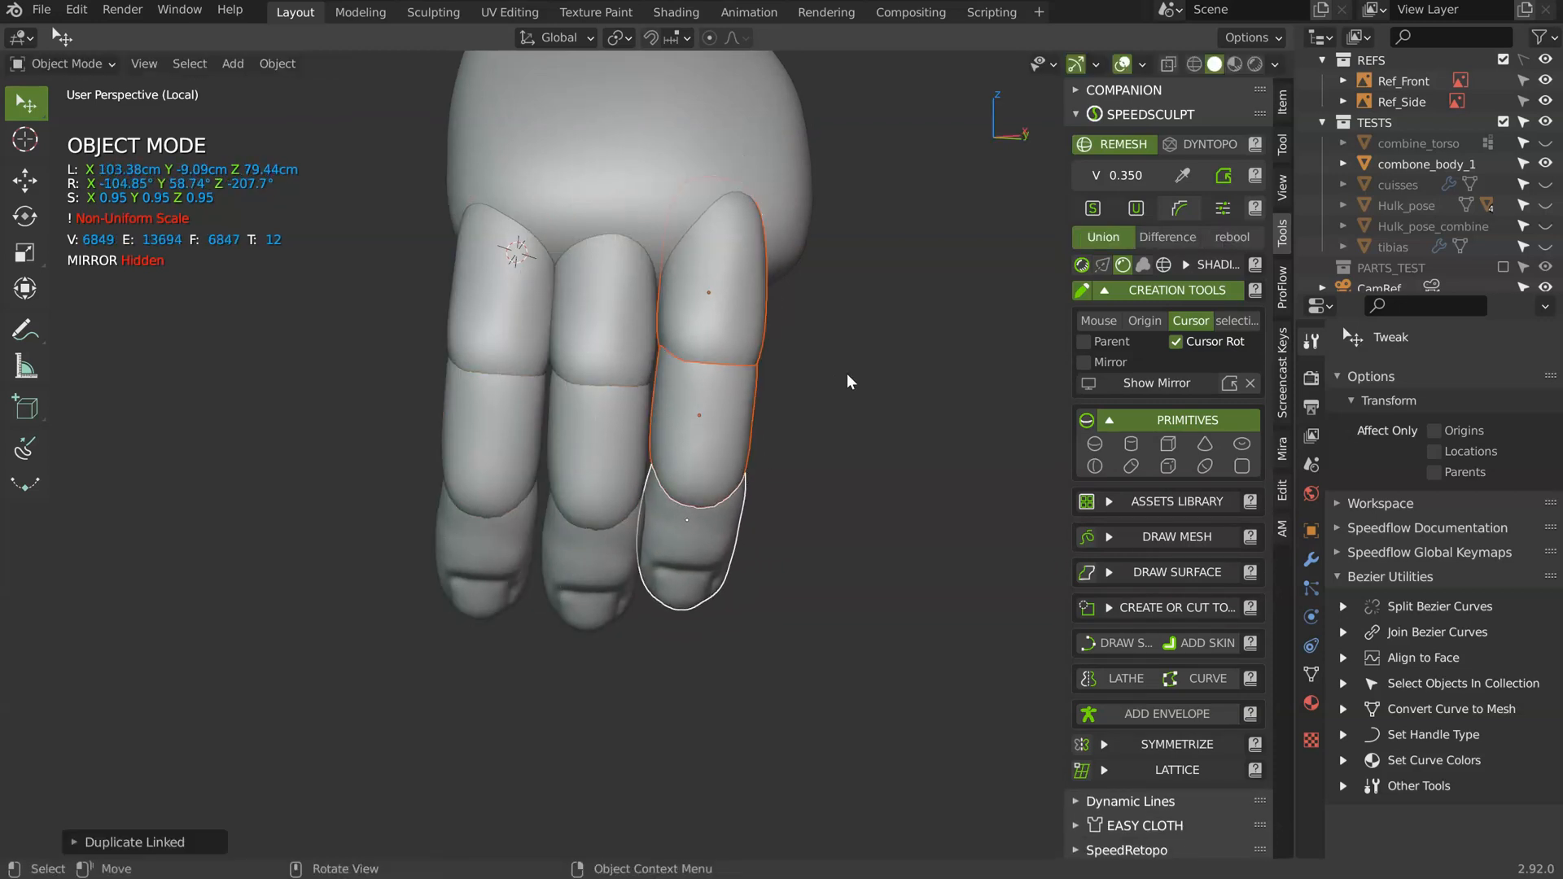
# - Scale the third finger to about 0.88, and rotate and move it to fit the curve of the hand block
pyautogui.press('r')
pyautogui.click(830, 316)
pyautogui.press('s')
pyautogui.click(814, 335)
pyautogui.moveTo(814, 336); pyautogui.dragTo(679, 411, button='middle')
pyautogui.press('g')
pyautogui.click(737, 333)
pyautogui.press('r')
pyautogui.click(800, 265)
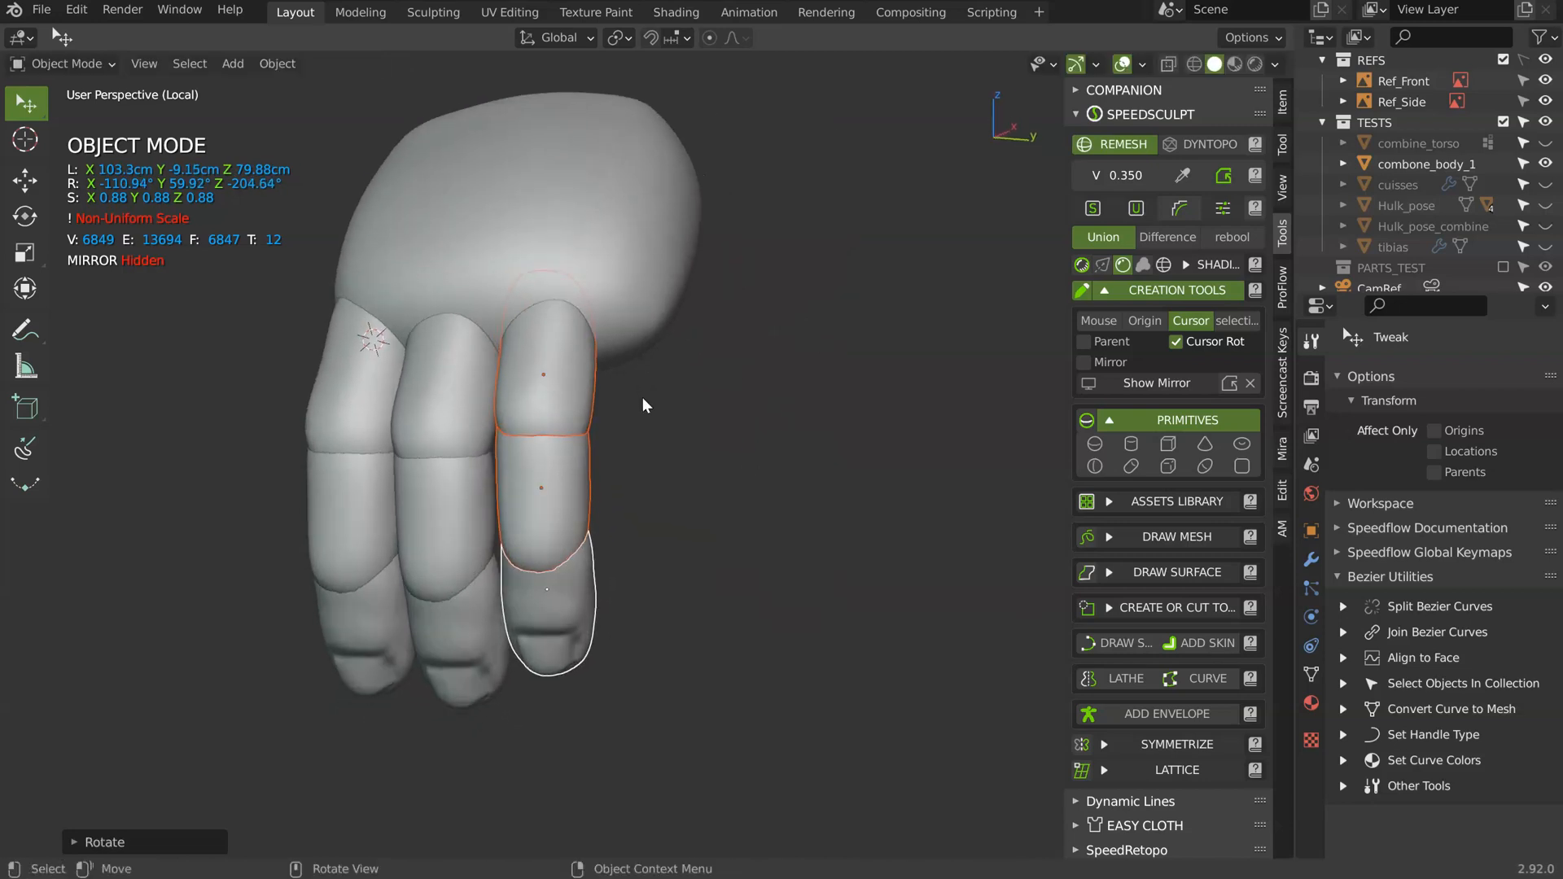
# - Place a copy of the third finger beside it as the fourth finger and rotate it freely around the knuckle line
pyautogui.press('g')
pyautogui.click(676, 407)
pyautogui.press('r')
pyautogui.press('r')
pyautogui.click(757, 342)
pyautogui.press('r')
pyautogui.click(765, 340)
# - Scale the fourth finger down to about 0.75 and move it against the hand block
pyautogui.press('s')
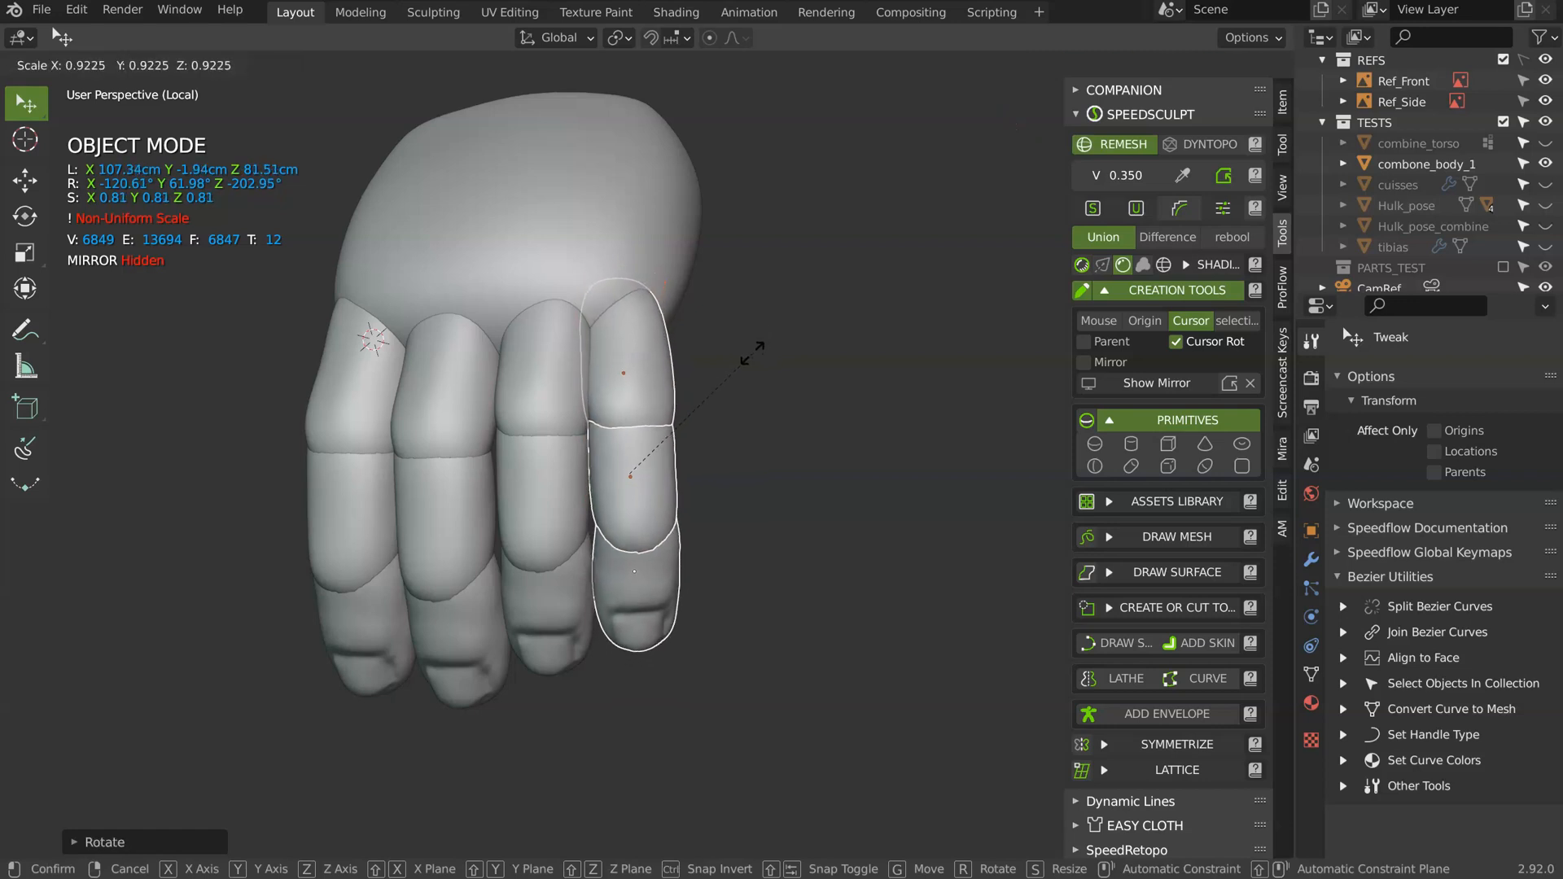
pyautogui.click(736, 359)
pyautogui.moveTo(687, 359); pyautogui.dragTo(681, 373, button='middle')
pyautogui.press('g')
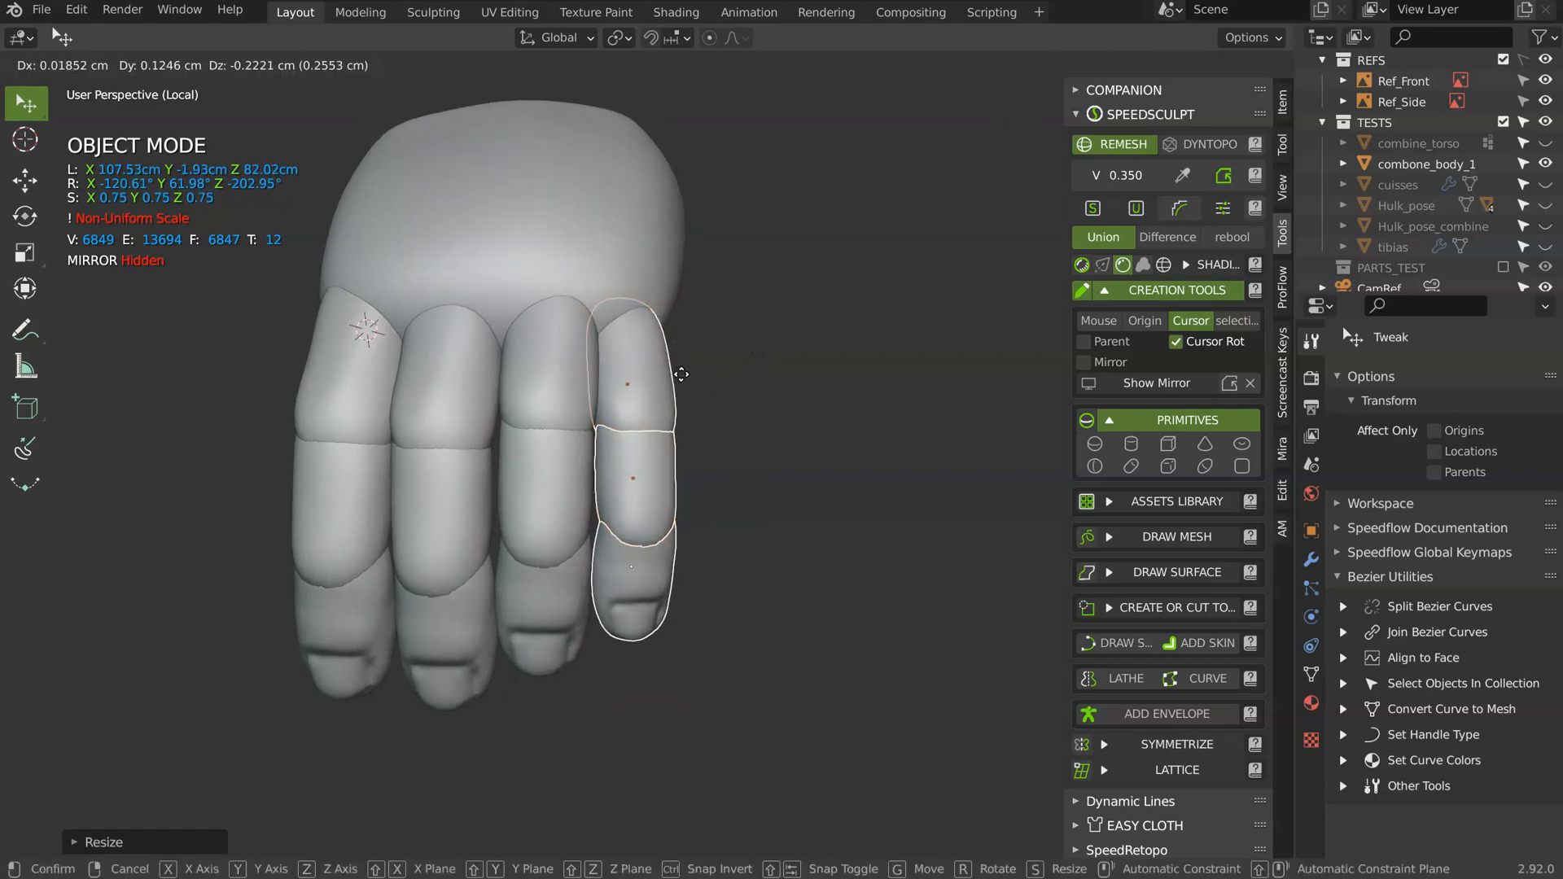
pyautogui.click(679, 366)
# - Select the first finger's three segments and scale them down to about 0.92
pyautogui.moveTo(397, 412); pyautogui.dragTo(404, 422, button='middle')
pyautogui.click(362, 376)
pyautogui.keyDown('shift'); pyautogui.click(334, 503); pyautogui.keyUp('shift')
pyautogui.keyDown('shift'); pyautogui.click(324, 602); pyautogui.keyUp('shift')
pyautogui.press('s')
pyautogui.click(562, 420)
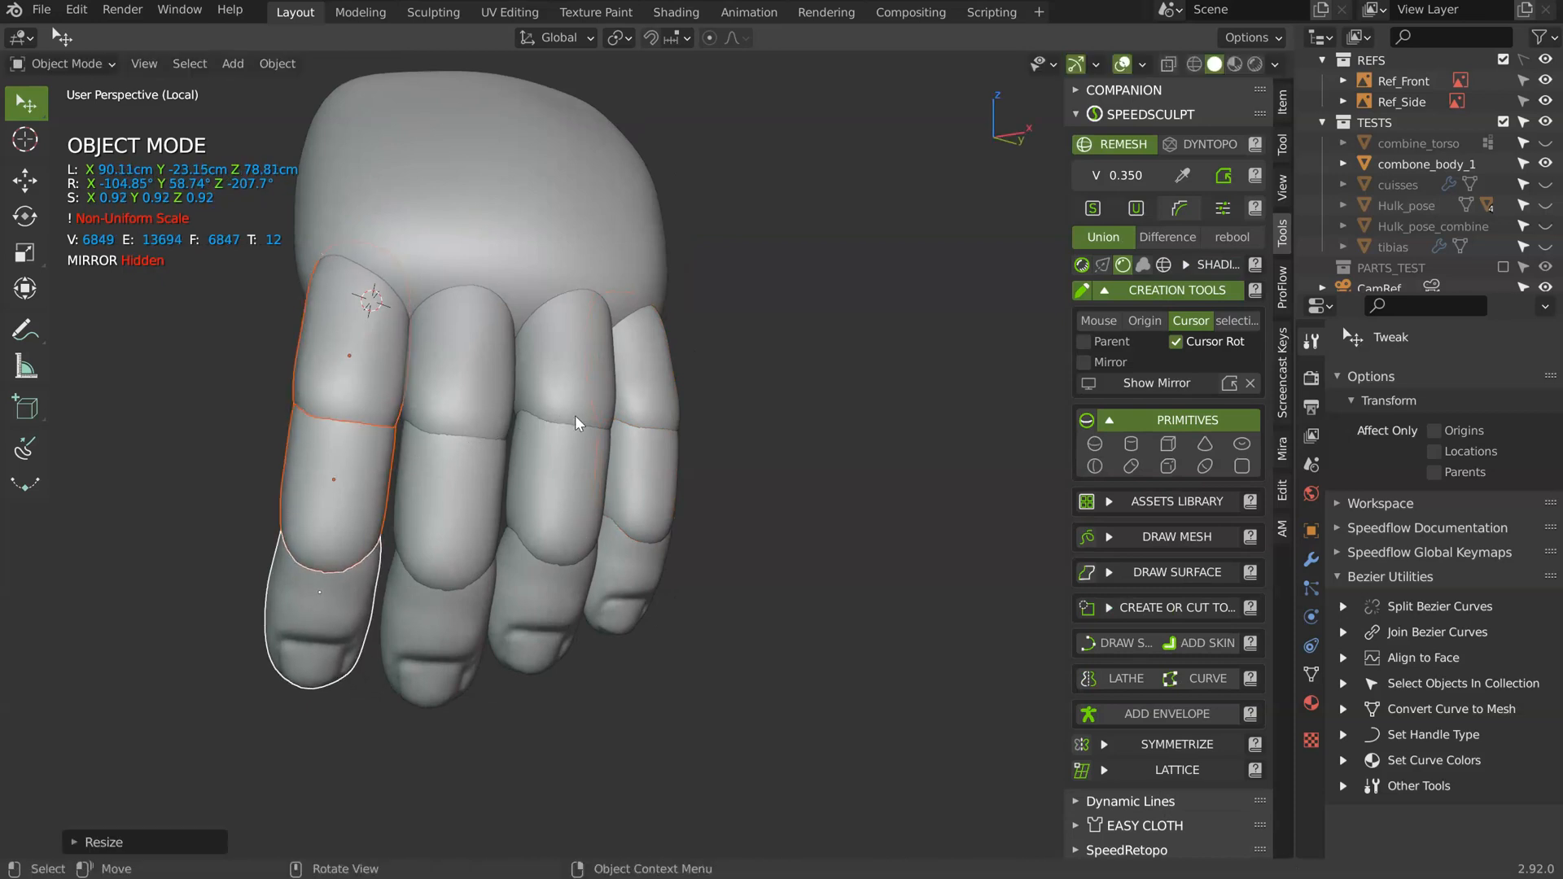
# - Rotate the first finger slightly as seen from the palm side
pyautogui.moveTo(579, 423); pyautogui.dragTo(529, 335, button='middle')
pyautogui.moveTo(440, 420); pyautogui.dragTo(700, 283, button='middle')
pyautogui.press('r')
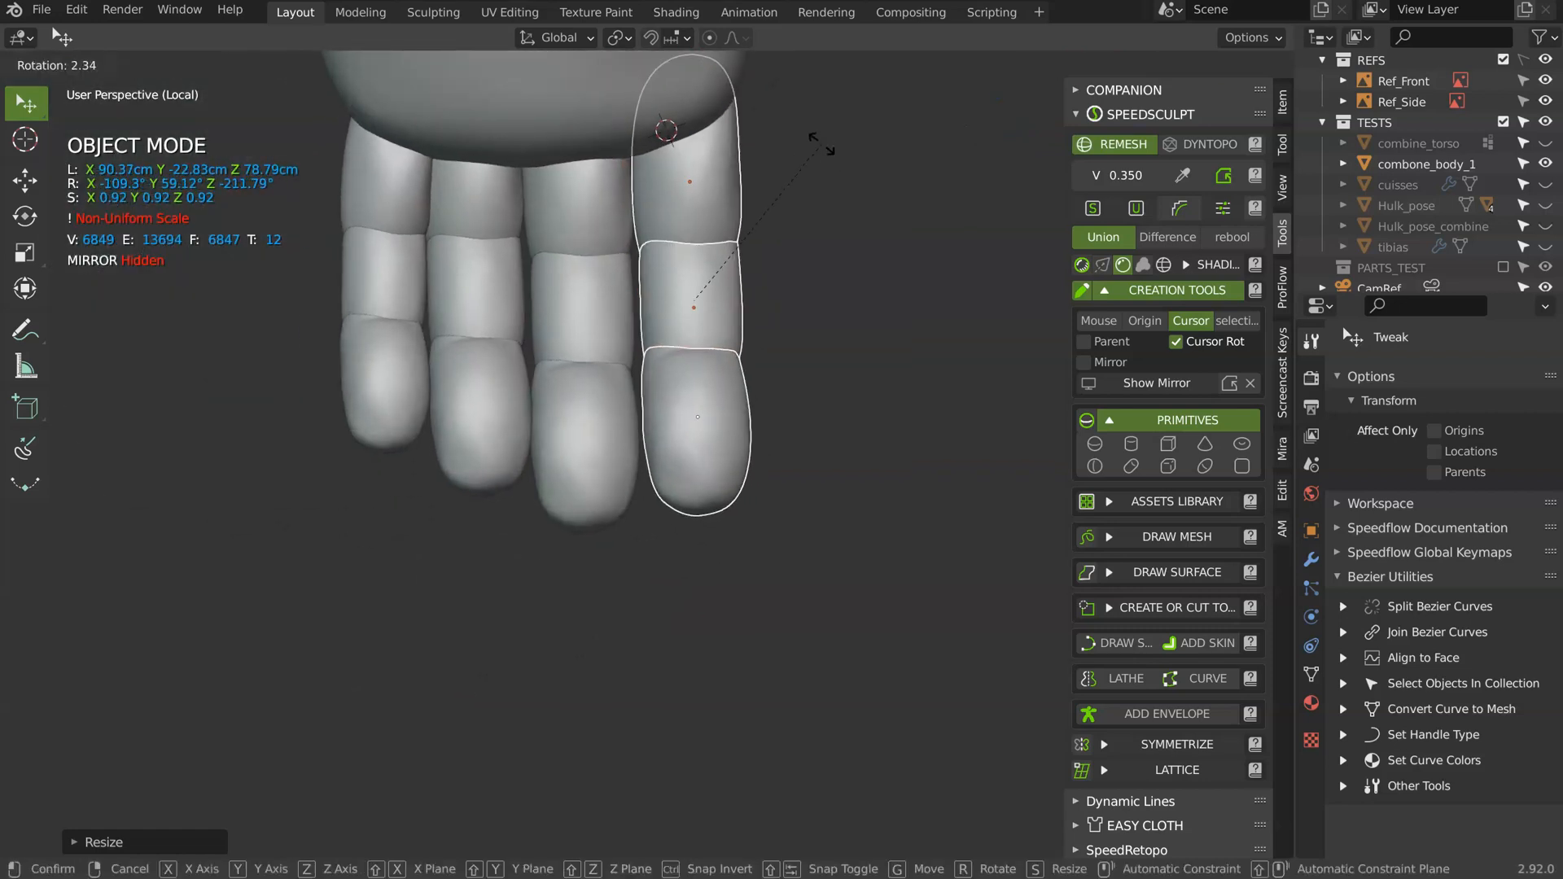
pyautogui.click(819, 143)
# - Select the fourth finger's three segments and move them closer to the edge of the palm
pyautogui.click(383, 175)
pyautogui.keyDown('shift'); pyautogui.click(380, 277); pyautogui.keyUp('shift')
pyautogui.keyDown('shift'); pyautogui.click(378, 351); pyautogui.keyUp('shift')
pyautogui.moveTo(413, 258); pyautogui.dragTo(464, 303, button='middle')
pyautogui.press('g')
pyautogui.click(503, 254)
# - Rotate the fourth finger from the palm side and again from the back of the hand to line it up
pyautogui.moveTo(503, 250); pyautogui.dragTo(512, 212, button='middle')
pyautogui.press('r')
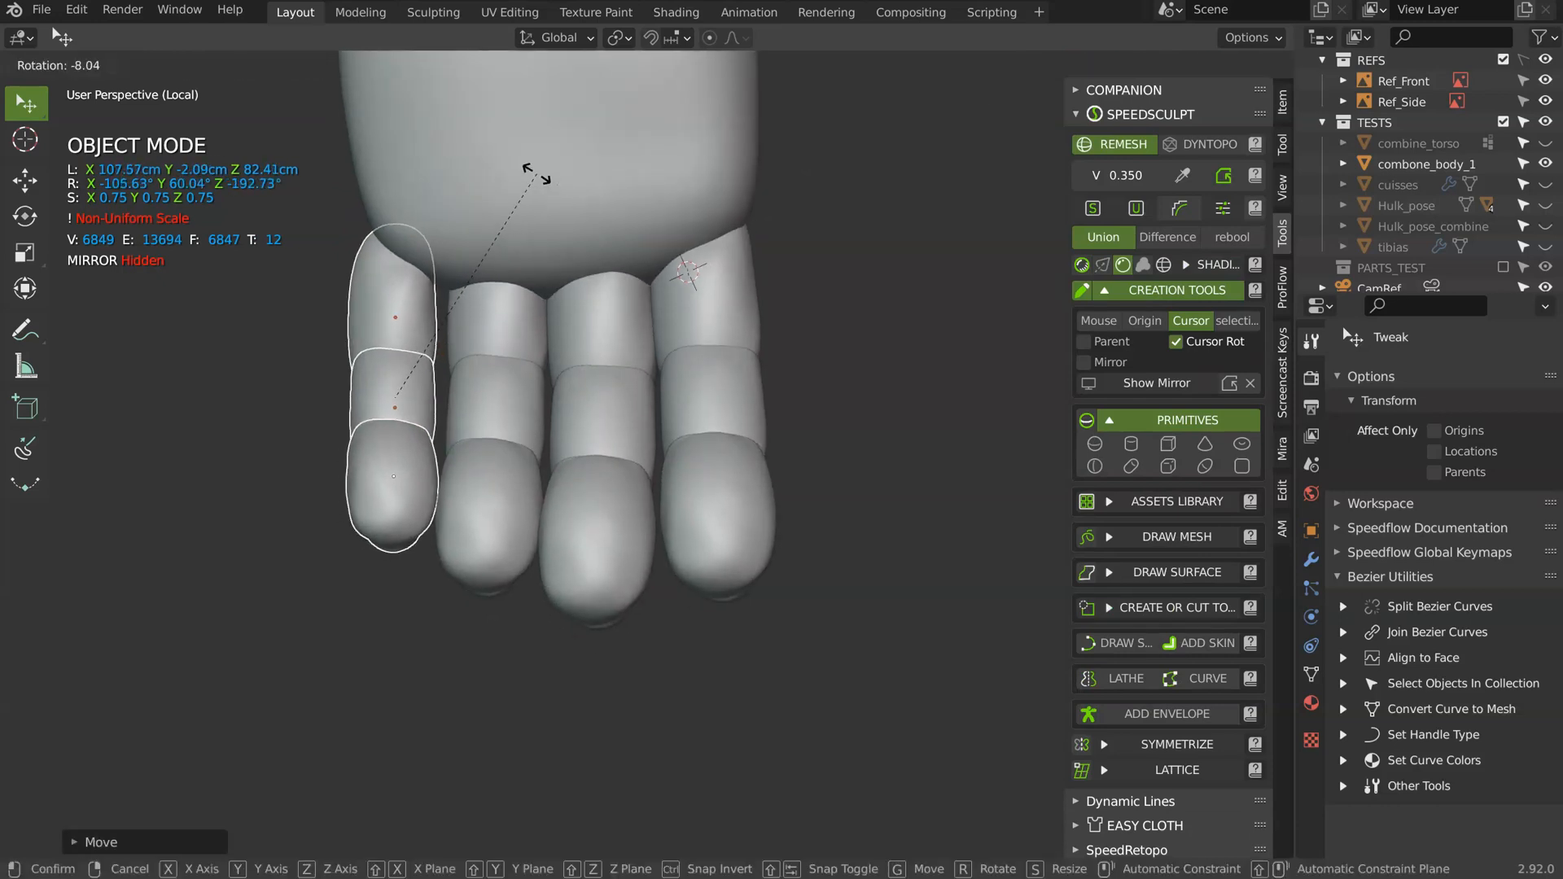
pyautogui.click(541, 178)
pyautogui.moveTo(511, 495); pyautogui.dragTo(515, 506, button='middle')
pyautogui.moveTo(473, 381); pyautogui.dragTo(695, 334, button='middle')
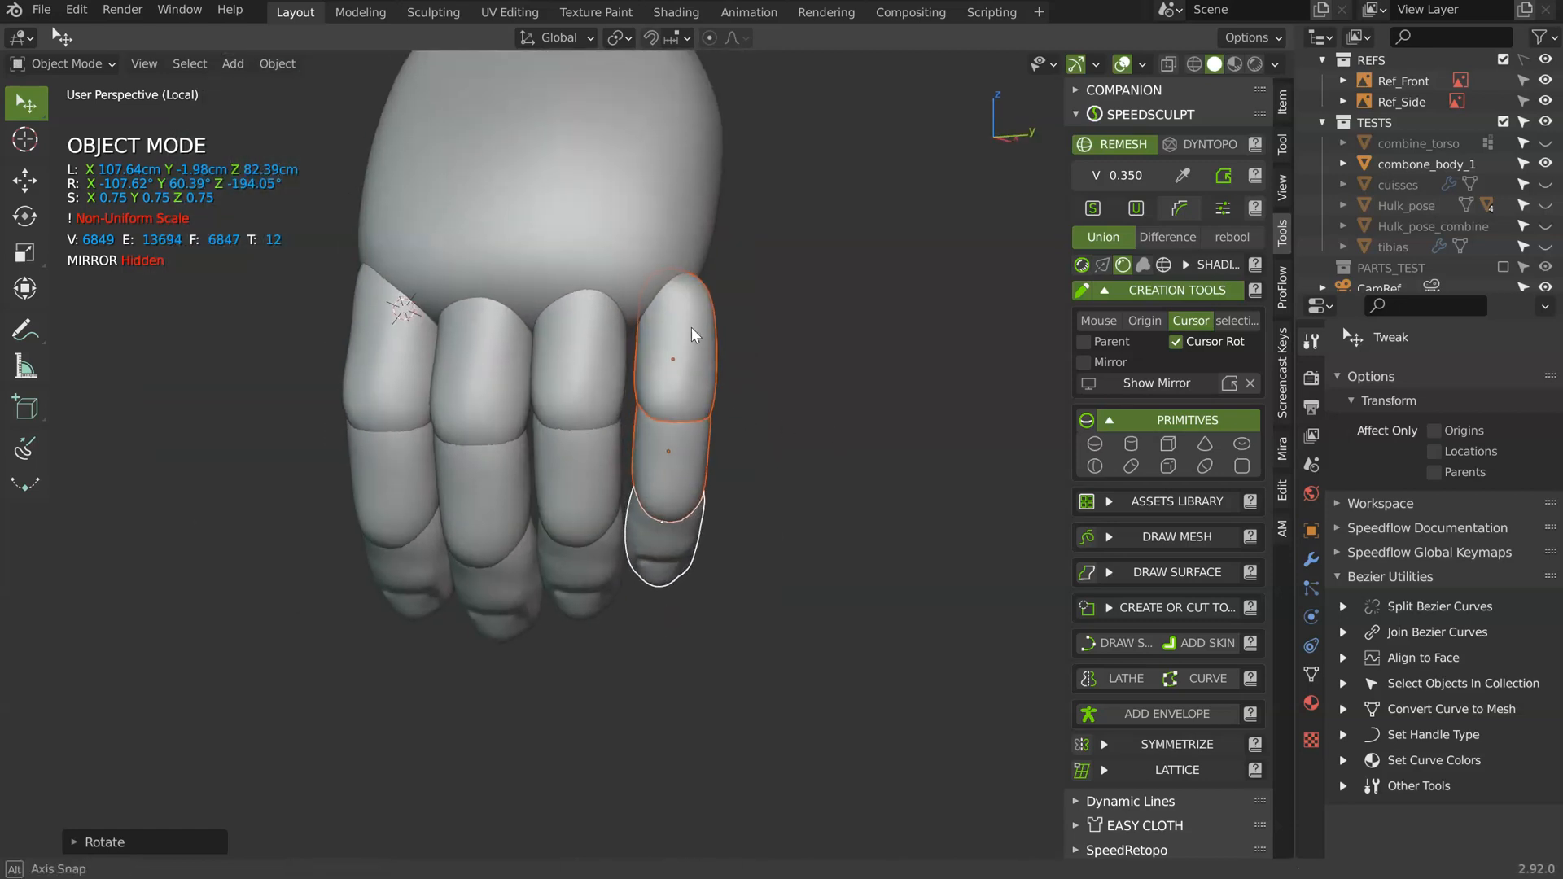
pyautogui.press('r')
pyautogui.click(766, 248)
# - Select the hand block and start reshaping its form in Sculpt Mode with the Grab brush
pyautogui.moveTo(766, 248); pyautogui.dragTo(659, 249, button='middle')
pyautogui.click(659, 247)
pyautogui.scroll(-5, 660, 247)
pyautogui.scroll(1, 656, 394)
pyautogui.hotkey('ctrl', 'Tab')
pyautogui.moveTo(656, 394); pyautogui.dragTo(647, 398)
pyautogui.moveTo(647, 398)
pyautogui.keyDown('ctrl'); pyautogui.mouseDown(button='middle')
pyautogui.moveTo(643, 362)
pyautogui.moveTo(624, 377)
pyautogui.mouseUp(button='middle'); pyautogui.keyUp('ctrl')
pyautogui.moveTo(623, 377); pyautogui.dragTo(647, 385)
# - Reshape the palm, sides and back of the hand block around the finger bases with the 229 px Grab brush
pyautogui.moveTo(458, 364); pyautogui.dragTo(516, 370, button='middle')
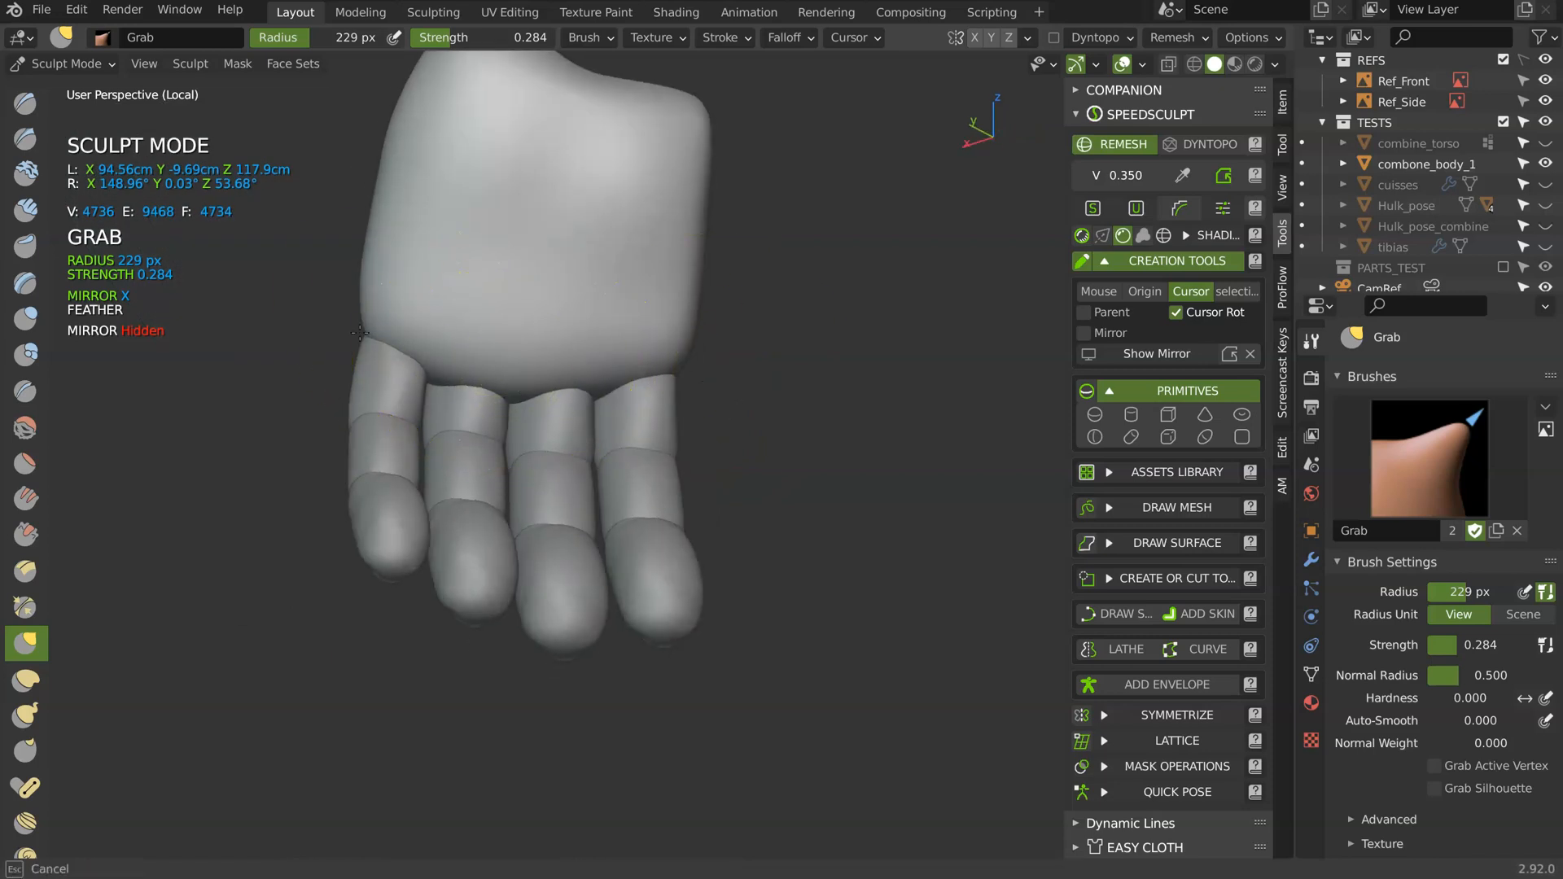
pyautogui.moveTo(380, 311); pyautogui.dragTo(408, 255, button='middle')
pyautogui.keyDown('shift'); pyautogui.moveTo(425, 124); pyautogui.dragTo(499, 238, button='middle'); pyautogui.keyUp('shift')
pyautogui.moveTo(449, 286); pyautogui.dragTo(432, 228, button='middle')
pyautogui.moveTo(480, 274); pyautogui.dragTo(569, 279, button='middle')
pyautogui.moveTo(575, 221); pyautogui.dragTo(634, 237, button='middle')
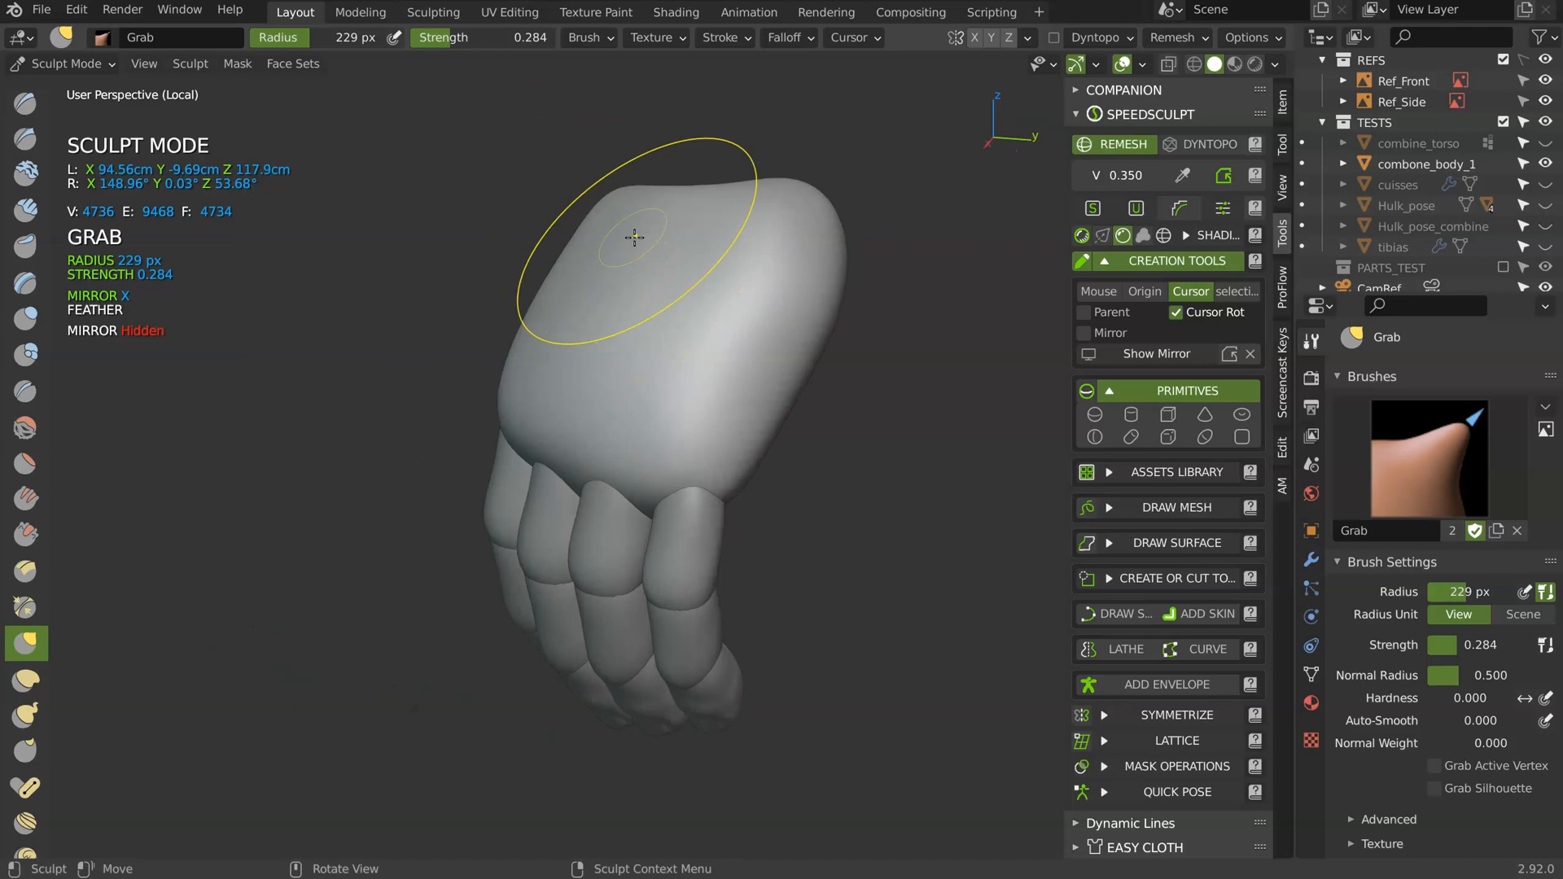
pyautogui.moveTo(695, 240); pyautogui.dragTo(700, 237)
pyautogui.moveTo(700, 237)
pyautogui.mouseDown(button='middle')
pyautogui.moveTo(656, 285)
pyautogui.moveTo(739, 307)
pyautogui.moveTo(627, 342)
pyautogui.moveTo(619, 199)
pyautogui.moveTo(663, 272)
pyautogui.moveTo(513, 293)
pyautogui.moveTo(534, 349)
pyautogui.mouseUp(button='middle')
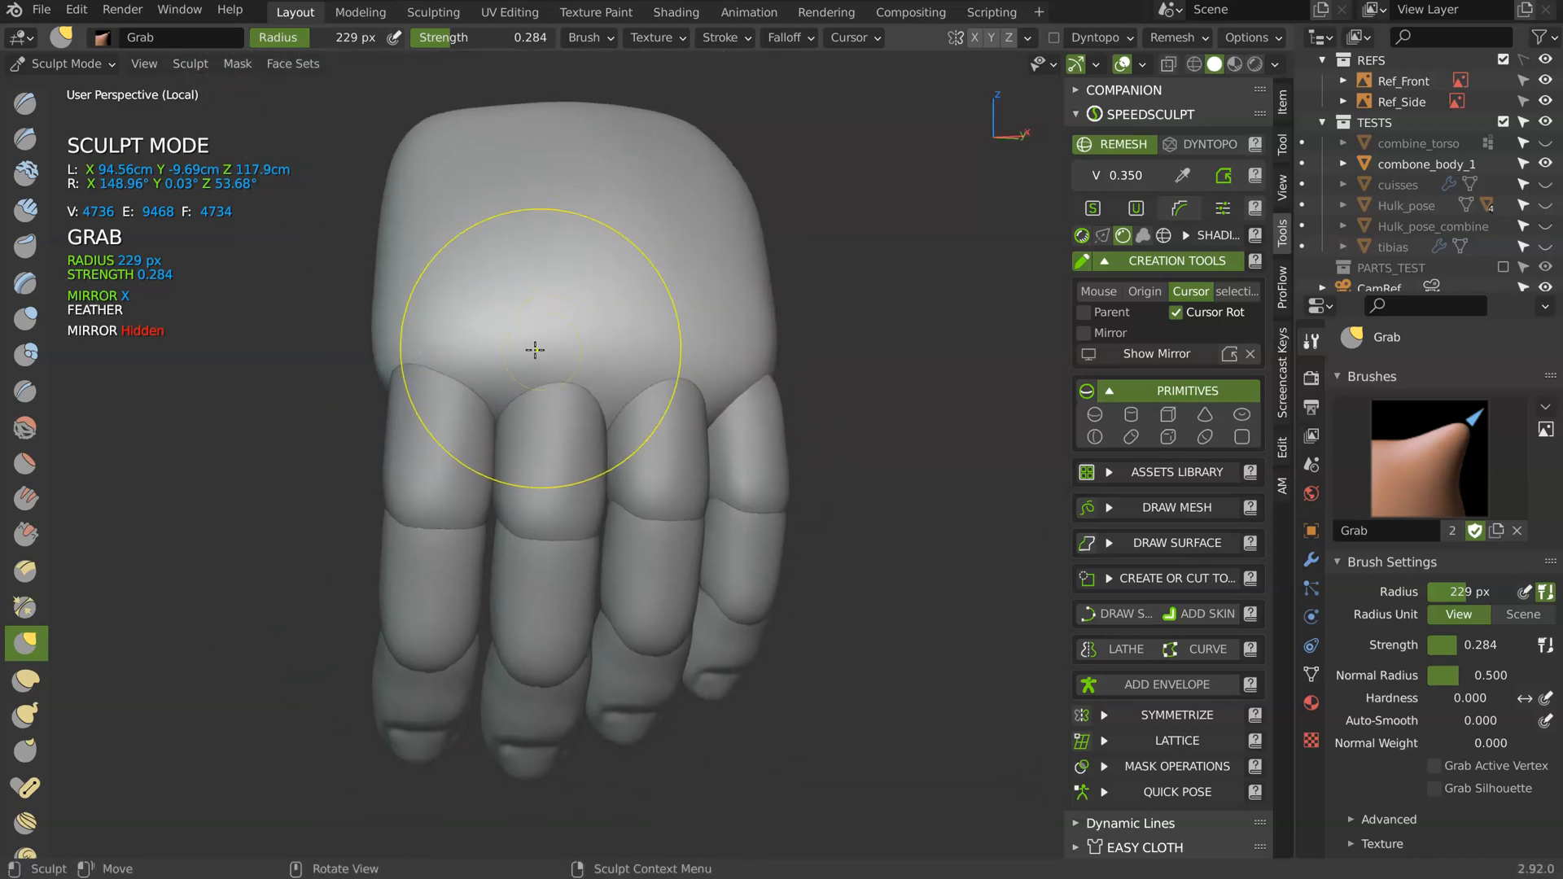
# - Carve grooves between the knuckles with the Crease brush at 88 px, and build up the knuckles with the Clay brush
pyautogui.hotkey('shift', 'c')
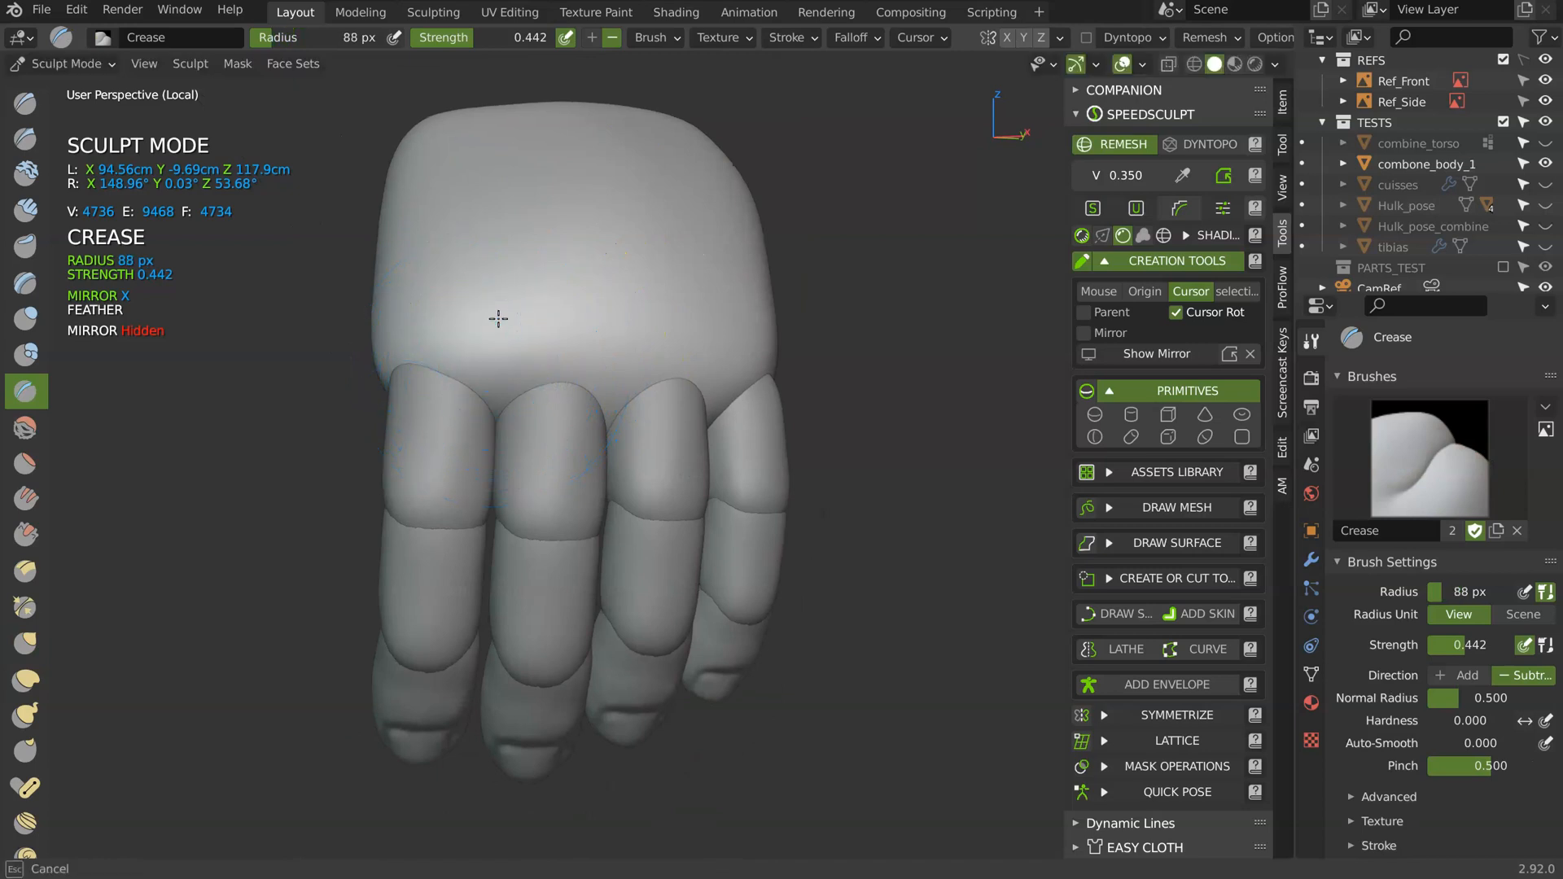
pyautogui.moveTo(505, 325); pyautogui.dragTo(602, 399, button='middle')
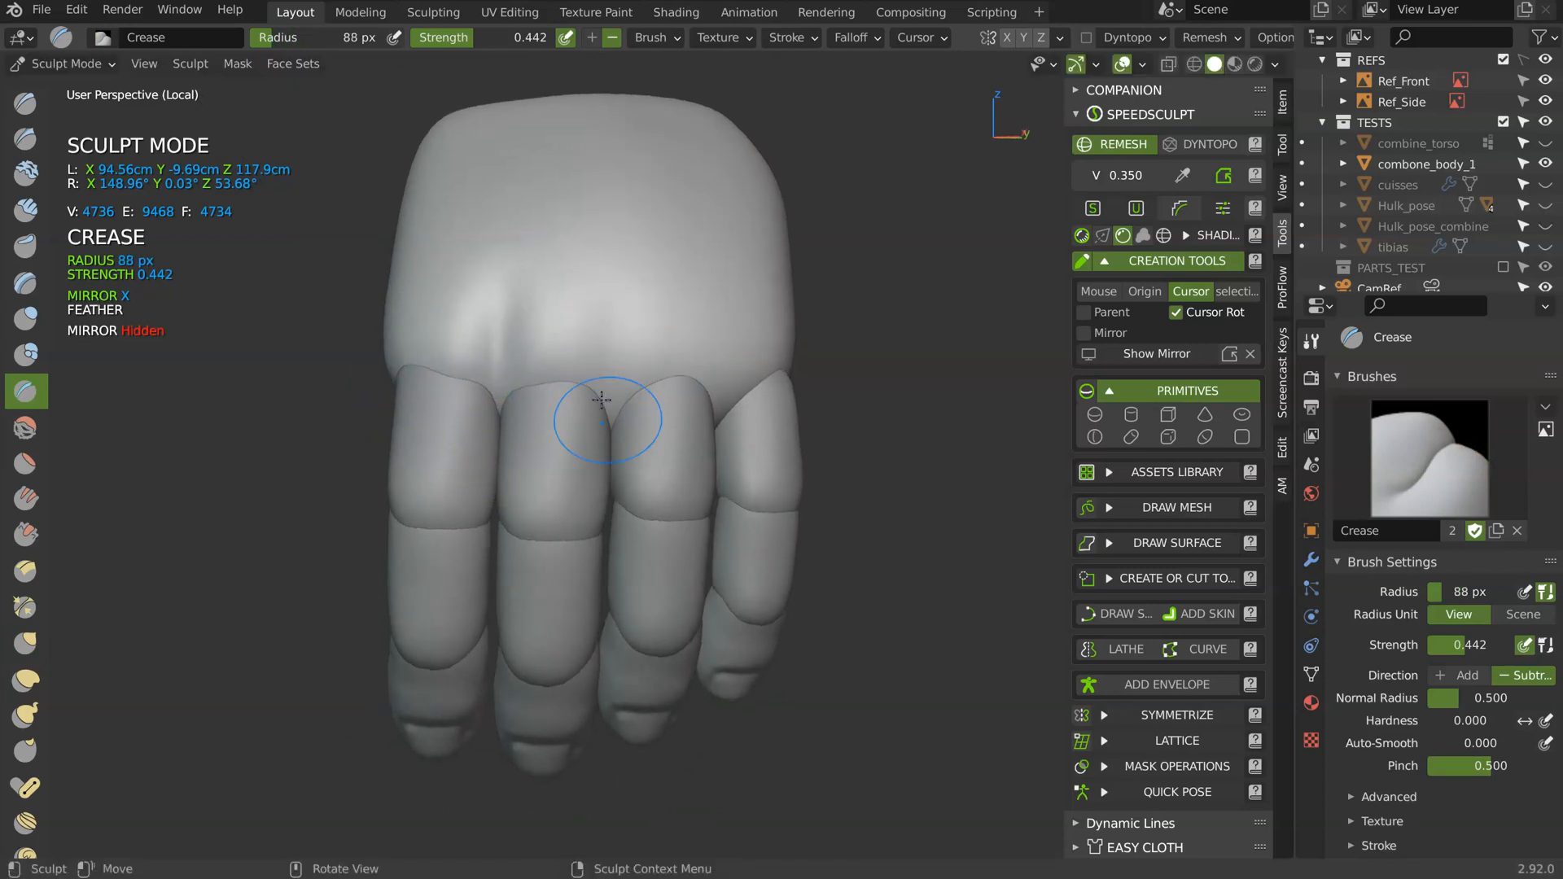
pyautogui.moveTo(630, 325); pyautogui.dragTo(623, 367, button='middle')
pyautogui.moveTo(727, 301)
pyautogui.mouseDown(button='middle')
pyautogui.moveTo(733, 373)
pyautogui.moveTo(698, 272)
pyautogui.moveTo(600, 377)
pyautogui.moveTo(628, 355)
pyautogui.moveTo(484, 437)
pyautogui.mouseUp(button='middle')
pyautogui.press('c')
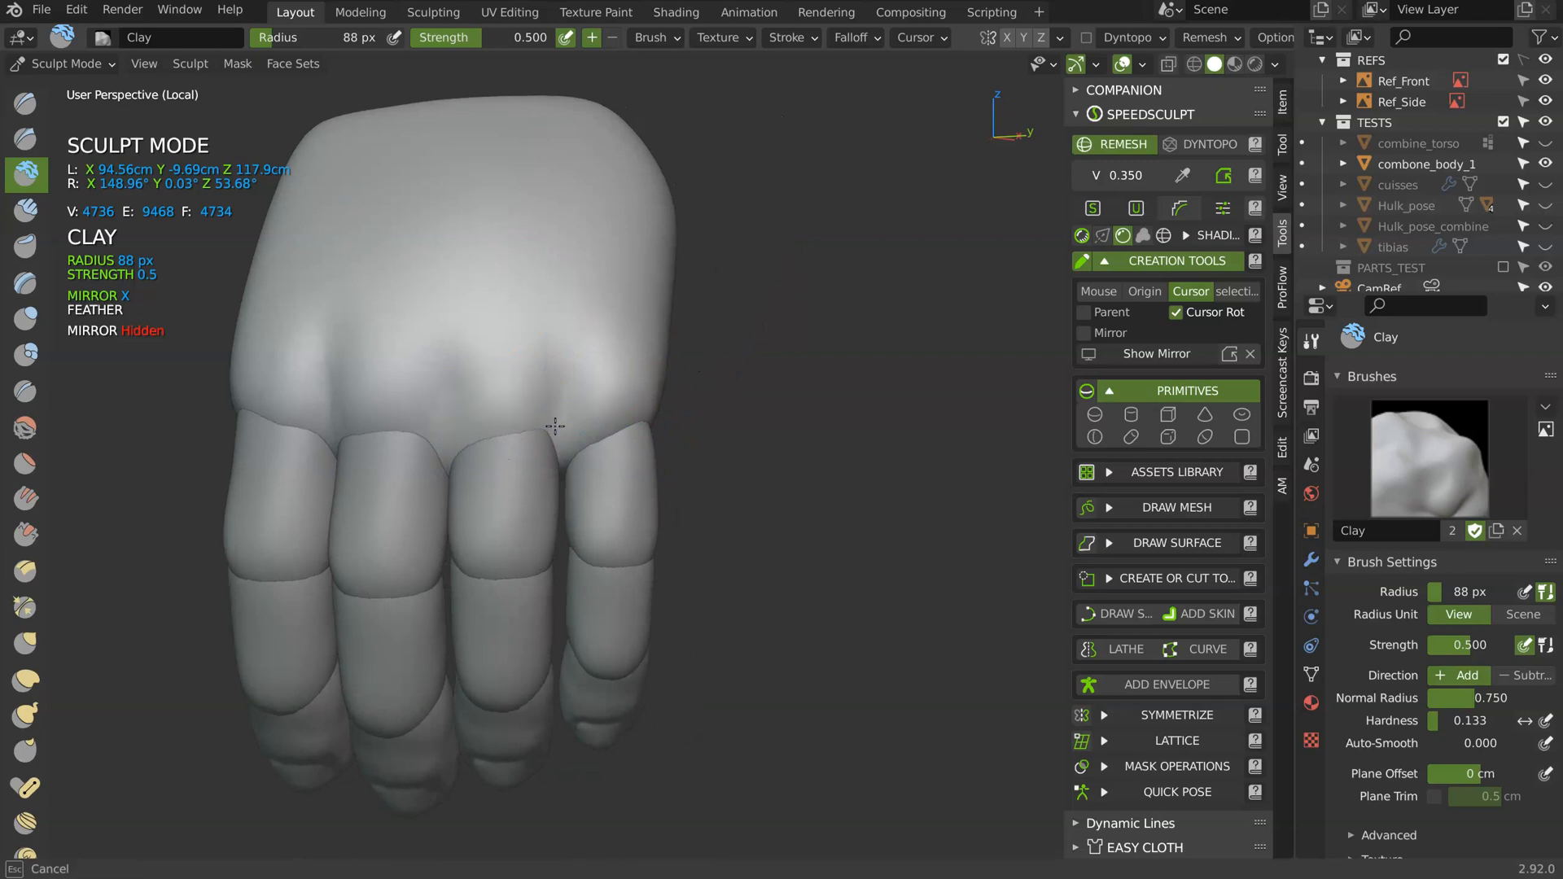
pyautogui.moveTo(524, 367); pyautogui.dragTo(473, 333, button='middle')
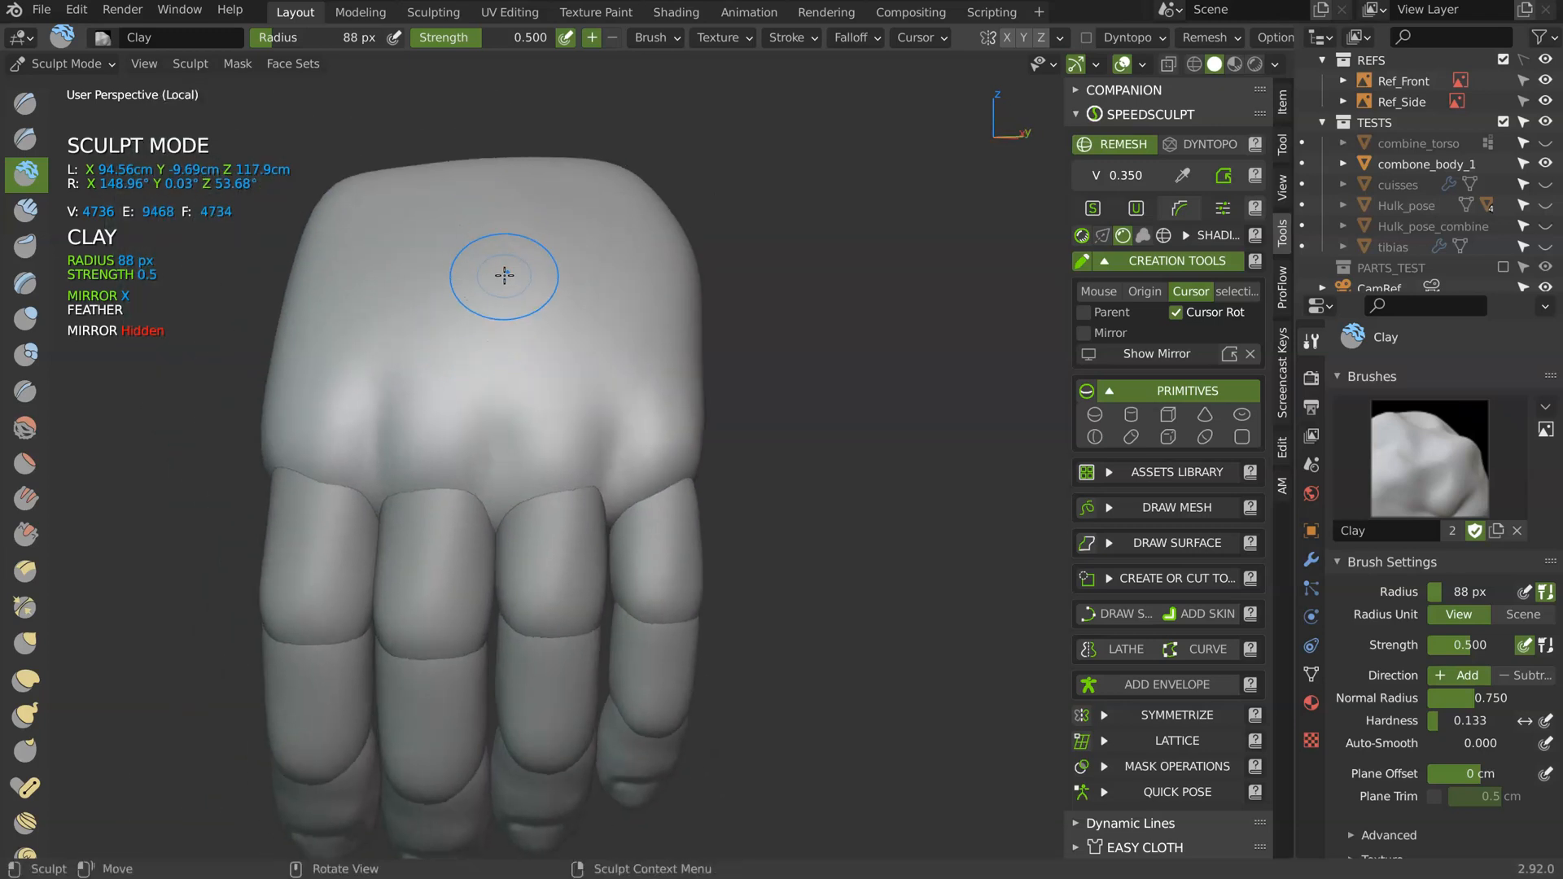
# - Extend the grooves between the knuckles up the back of the hand with the Crease brush and smooth them
pyautogui.hotkey('shift', 'c')
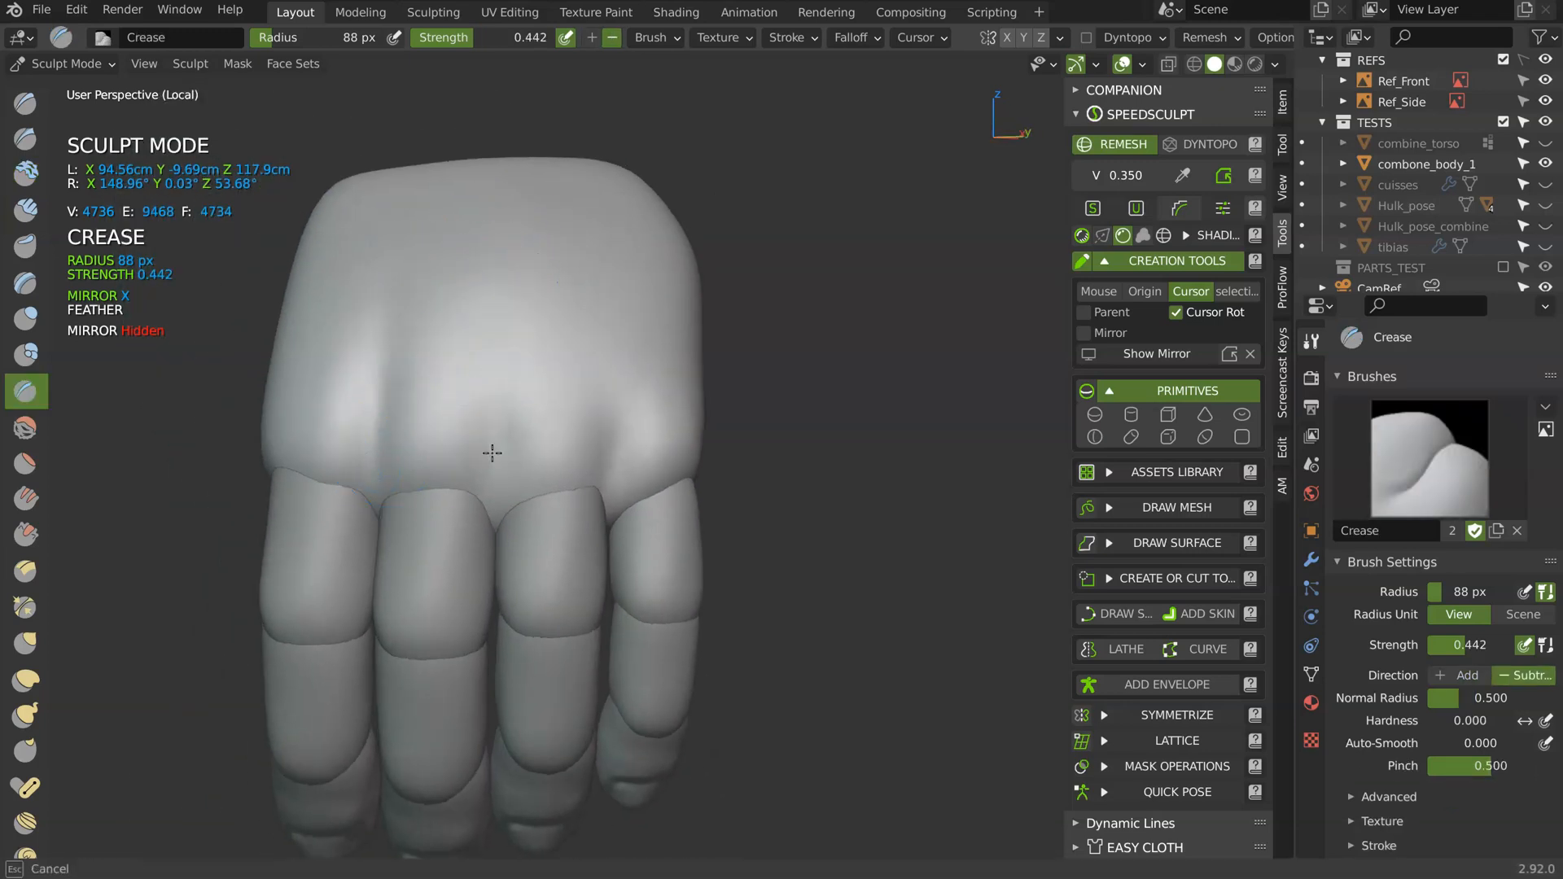
pyautogui.moveTo(497, 474)
pyautogui.mouseDown(button='middle')
pyautogui.moveTo(591, 372)
pyautogui.moveTo(505, 352)
pyautogui.mouseUp(button='middle')
pyautogui.keyDown('shift'); pyautogui.moveTo(493, 395); pyautogui.dragTo(504, 317); pyautogui.keyUp('shift')
pyautogui.moveTo(596, 322)
pyautogui.keyDown('shift'); pyautogui.mouseDown()
pyautogui.moveTo(602, 276)
pyautogui.moveTo(533, 325)
pyautogui.mouseUp(); pyautogui.keyUp('shift')
pyautogui.moveTo(464, 245)
pyautogui.mouseDown(button='middle')
pyautogui.moveTo(474, 334)
pyautogui.moveTo(443, 293)
pyautogui.mouseUp(button='middle')
# - Add volume to the knuckles above the finger bases with the Clay brush at 88 px and strength 0.5
pyautogui.press('c')
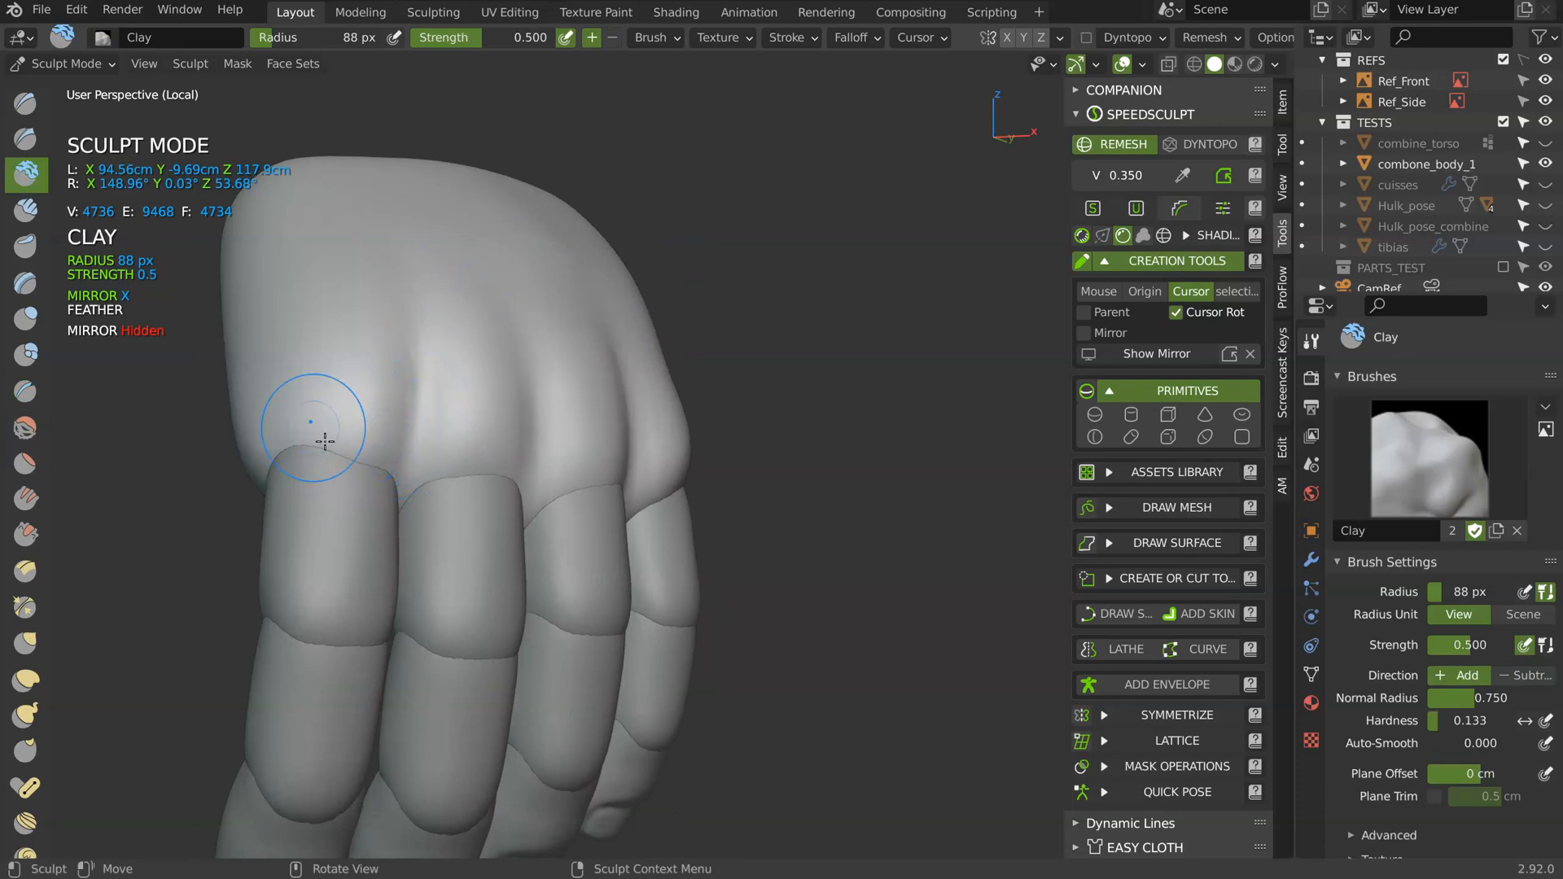
pyautogui.moveTo(528, 386); pyautogui.dragTo(456, 394, button='middle')
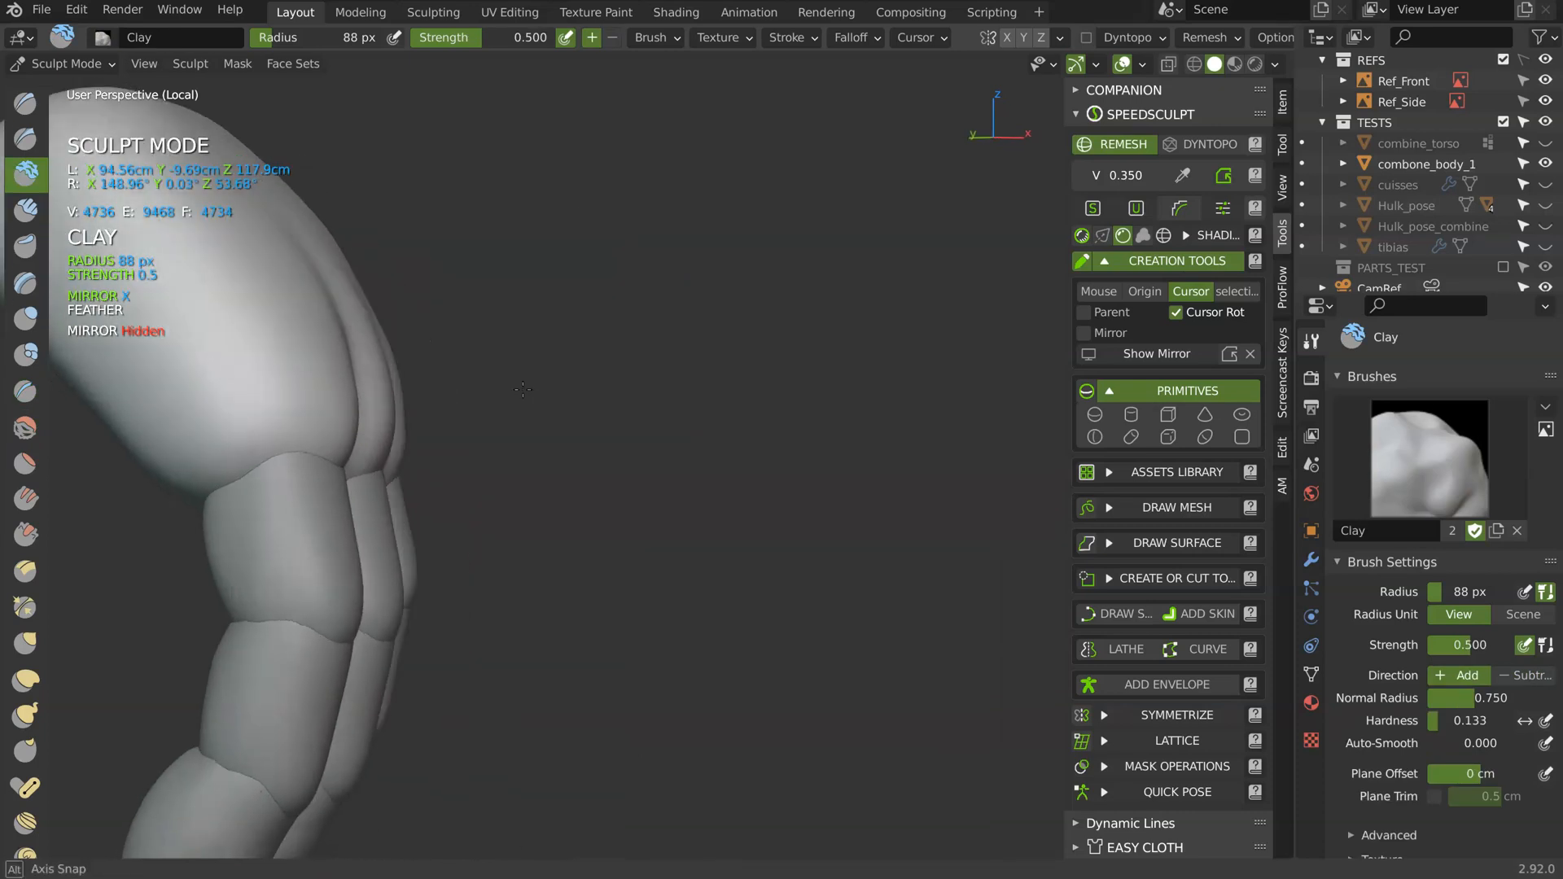
pyautogui.keyDown('shift'); pyautogui.moveTo(313, 440); pyautogui.dragTo(443, 401, button='middle'); pyautogui.keyUp('shift')
# - Switch sculpting to the first finger's base segment and pull its knuckle end with the Grab brush at 194 px
pyautogui.press('Tab')
pyautogui.click(437, 415)
pyautogui.press('Tab')
pyautogui.press('9')
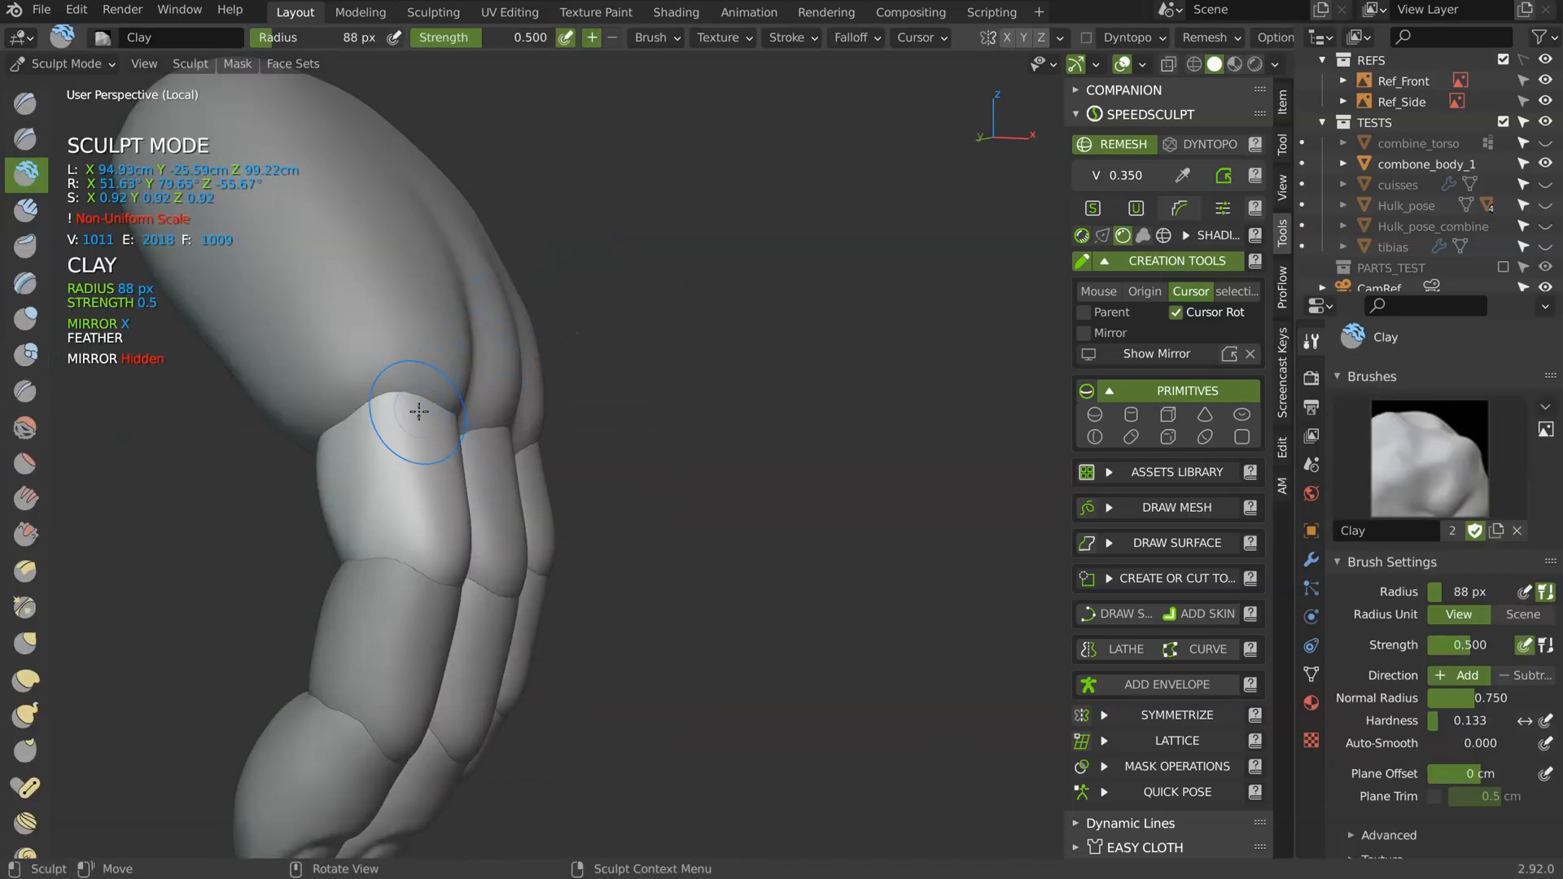
pyautogui.press('g')
pyautogui.press('f')
pyautogui.click(411, 380)
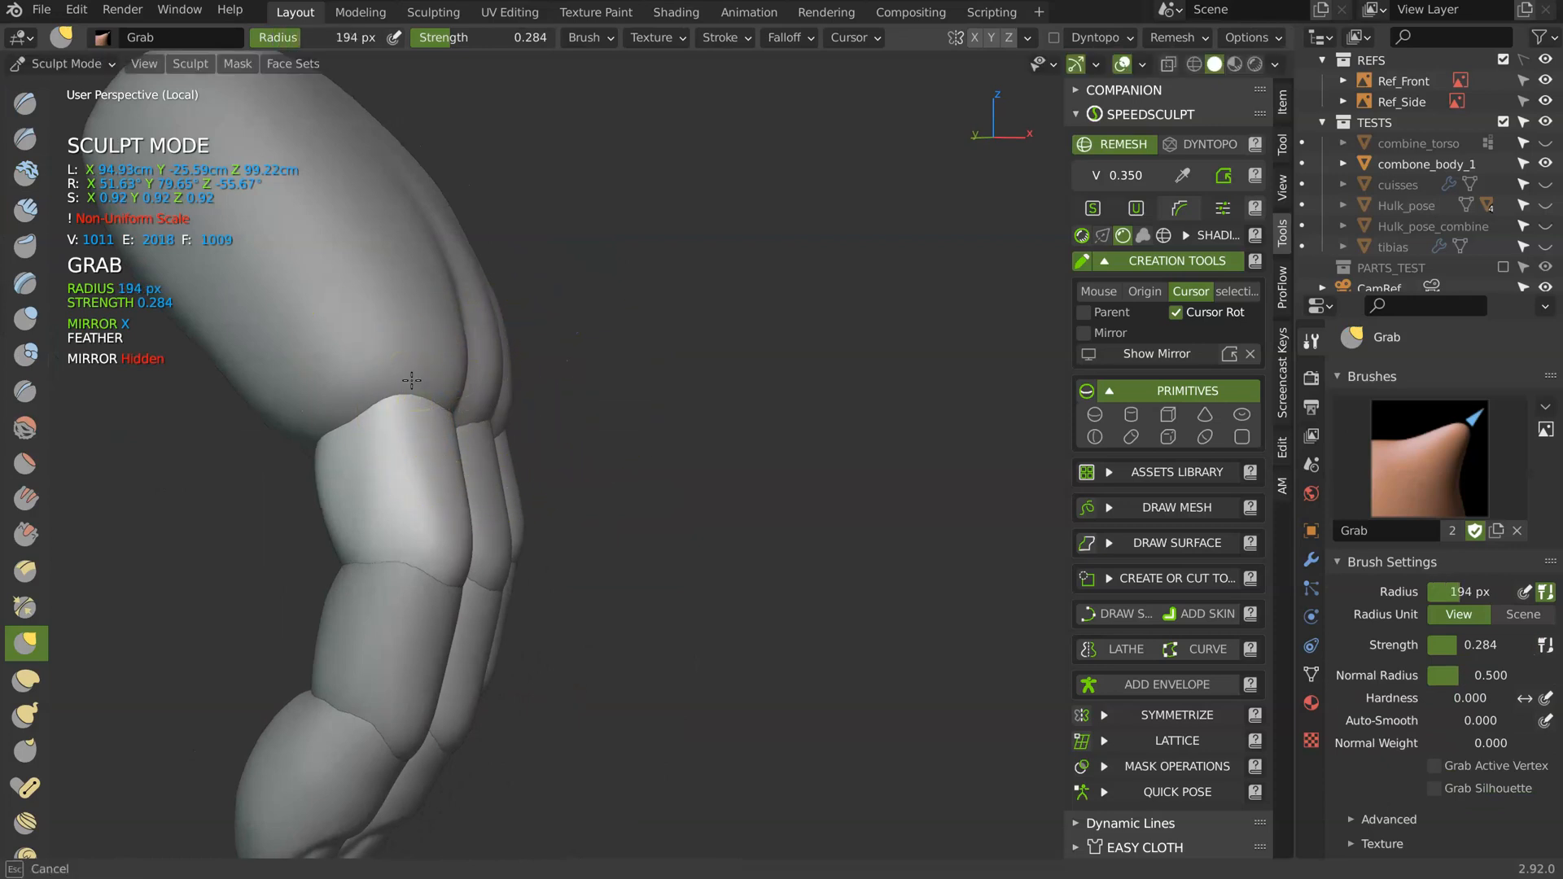
# - Check how the finger base segments fit against the knuckles from the side, the back of the hand and the palm side
pyautogui.moveTo(432, 358)
pyautogui.mouseDown(button='middle')
pyautogui.moveTo(332, 373)
pyautogui.moveTo(394, 407)
pyautogui.moveTo(413, 411)
pyautogui.moveTo(320, 293)
pyautogui.moveTo(311, 332)
pyautogui.mouseUp(button='middle')
pyautogui.scroll(2, 381, 373)
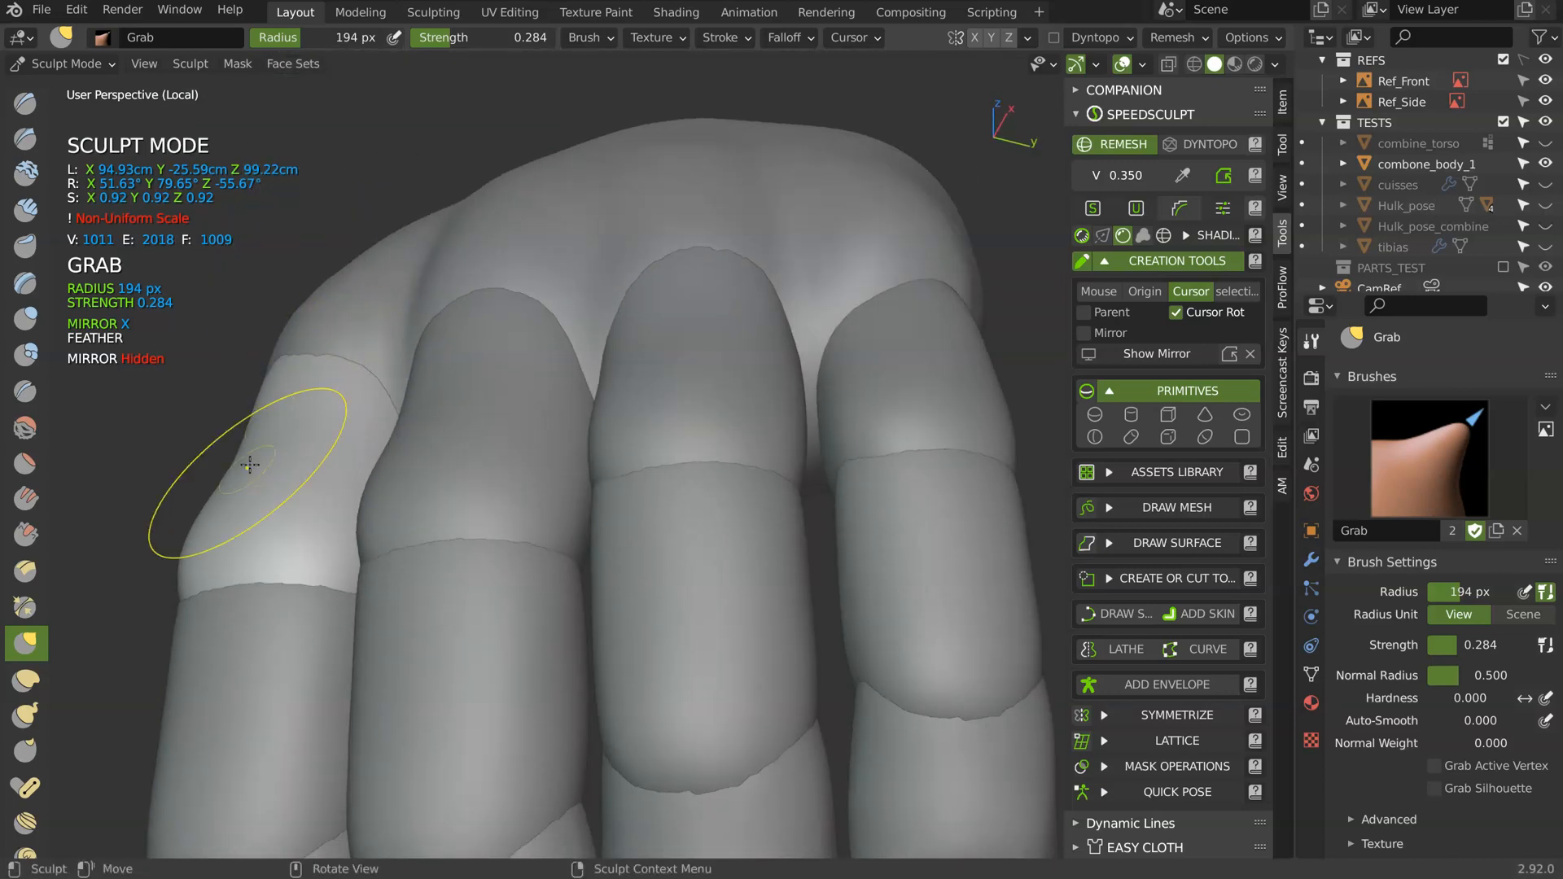
pyautogui.moveTo(250, 431)
pyautogui.mouseDown(button='middle')
pyautogui.moveTo(373, 408)
pyautogui.moveTo(464, 349)
pyautogui.moveTo(482, 286)
pyautogui.mouseUp(button='middle')
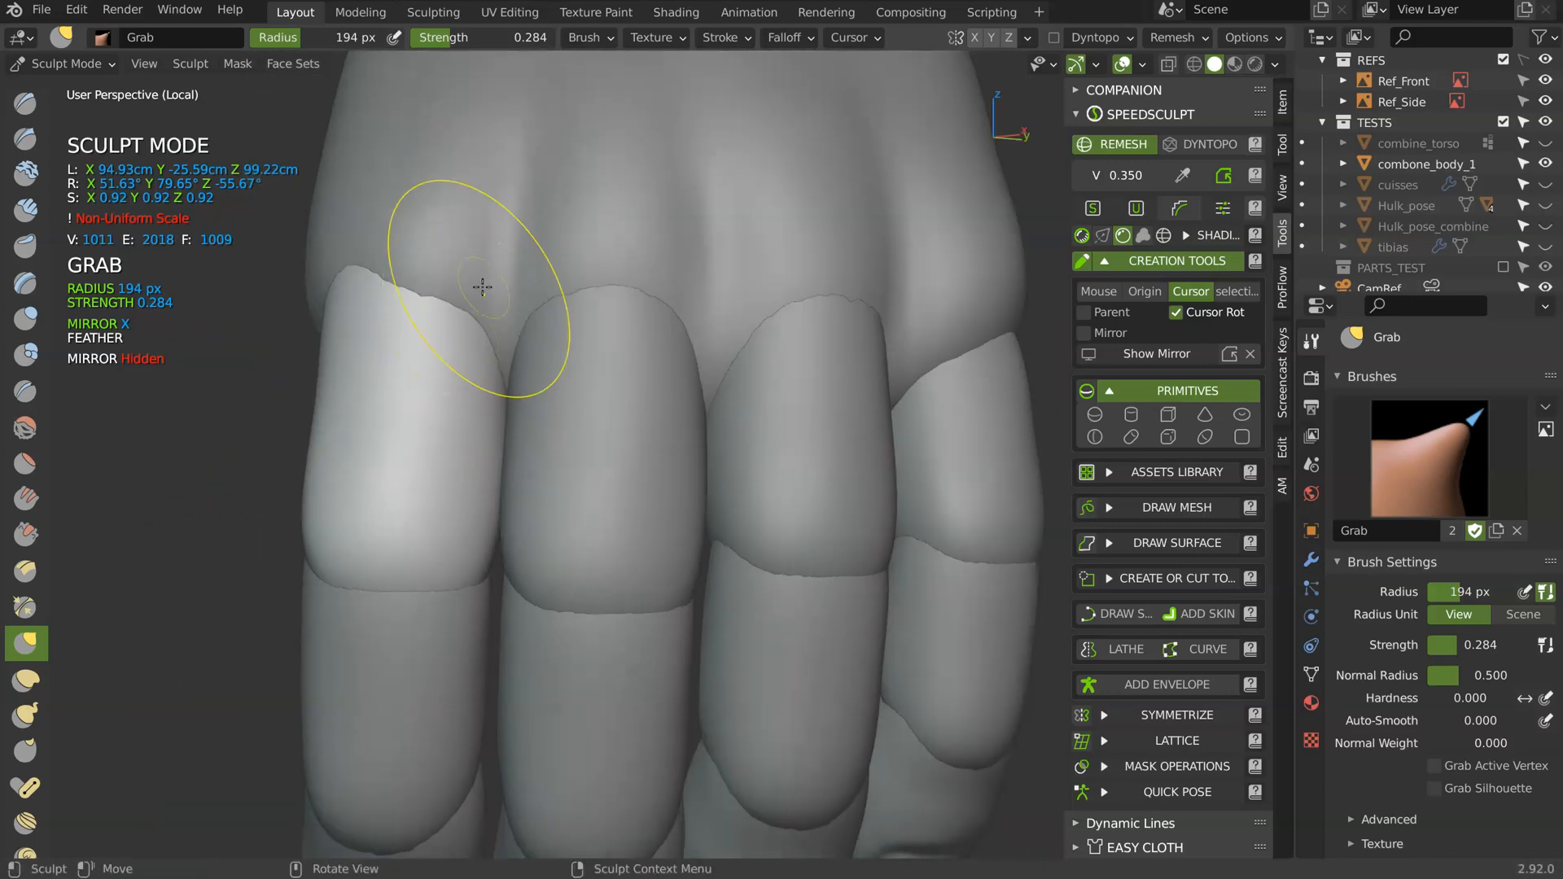
pyautogui.moveTo(349, 360); pyautogui.dragTo(502, 349, button='middle')
pyautogui.keyDown('shift'); pyautogui.moveTo(416, 389); pyautogui.dragTo(555, 329, button='middle'); pyautogui.keyUp('shift')
pyautogui.moveTo(670, 344)
pyautogui.mouseDown(button='middle')
pyautogui.moveTo(805, 346)
pyautogui.moveTo(784, 344)
pyautogui.moveTo(794, 330)
pyautogui.mouseUp(button='middle')
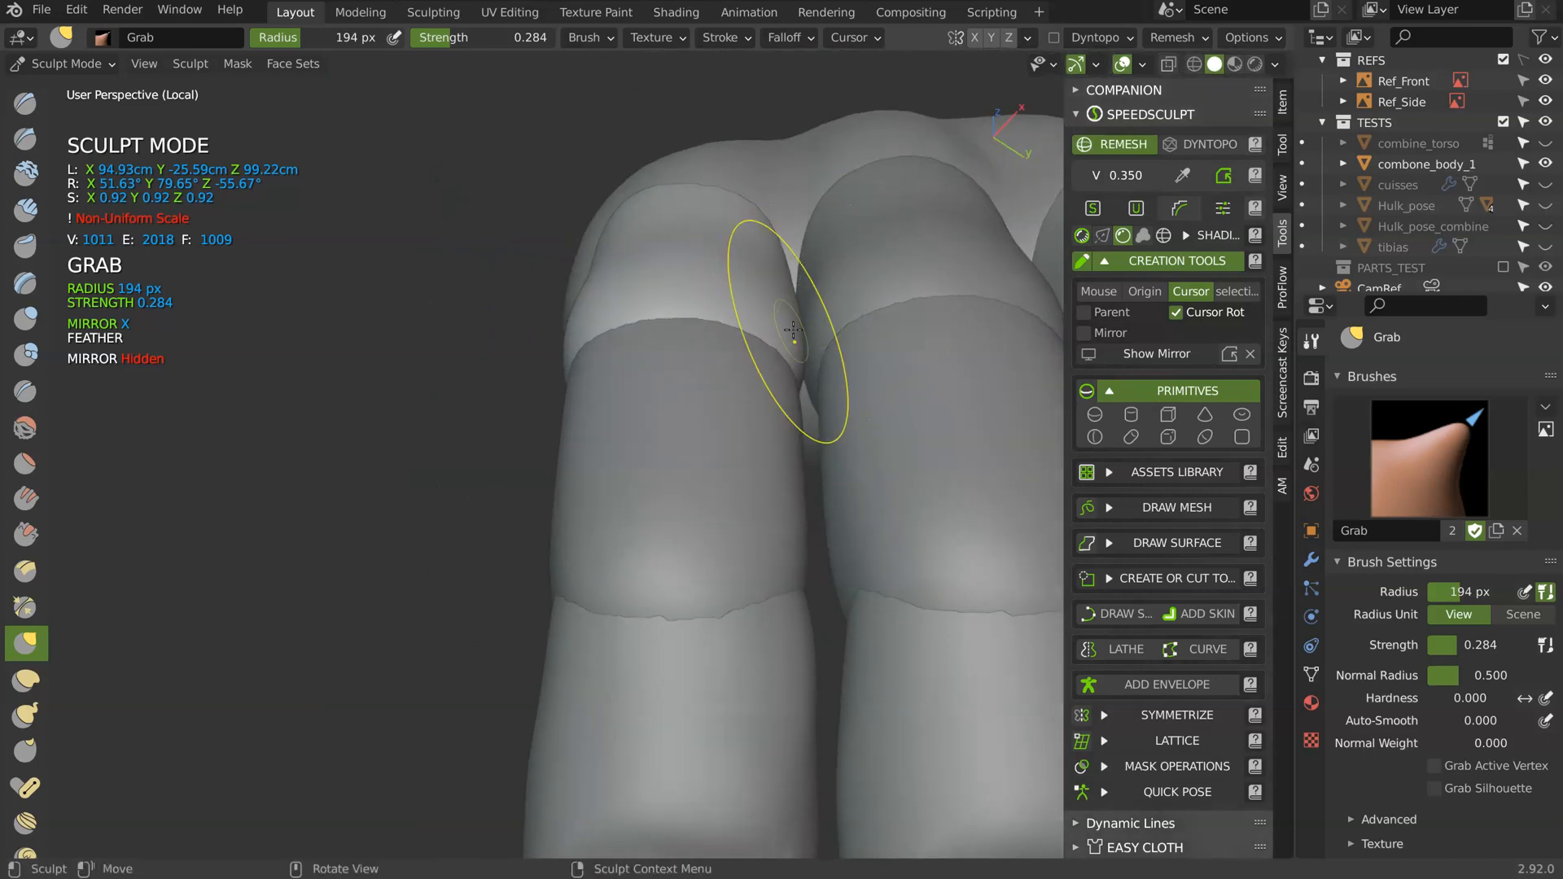
pyautogui.moveTo(690, 283)
pyautogui.mouseDown(button='middle')
pyautogui.moveTo(652, 390)
pyautogui.moveTo(669, 401)
pyautogui.moveTo(627, 391)
pyautogui.moveTo(676, 366)
pyautogui.mouseUp(button='middle')
pyautogui.scroll(-5, 596, 376)
# - Switch to Object Mode and rotate and move the little finger's three segments together to refine its pose
pyautogui.hotkey('ctrl', 'Tab')
pyautogui.moveTo(774, 374); pyautogui.dragTo(626, 381, button='middle')
pyautogui.scroll(-3, 558, 388)
pyautogui.scroll(2, 626, 381)
pyautogui.keyDown('shift'); pyautogui.click(627, 622); pyautogui.keyUp('shift')
pyautogui.keyDown('shift'); pyautogui.click(633, 671); pyautogui.keyUp('shift')
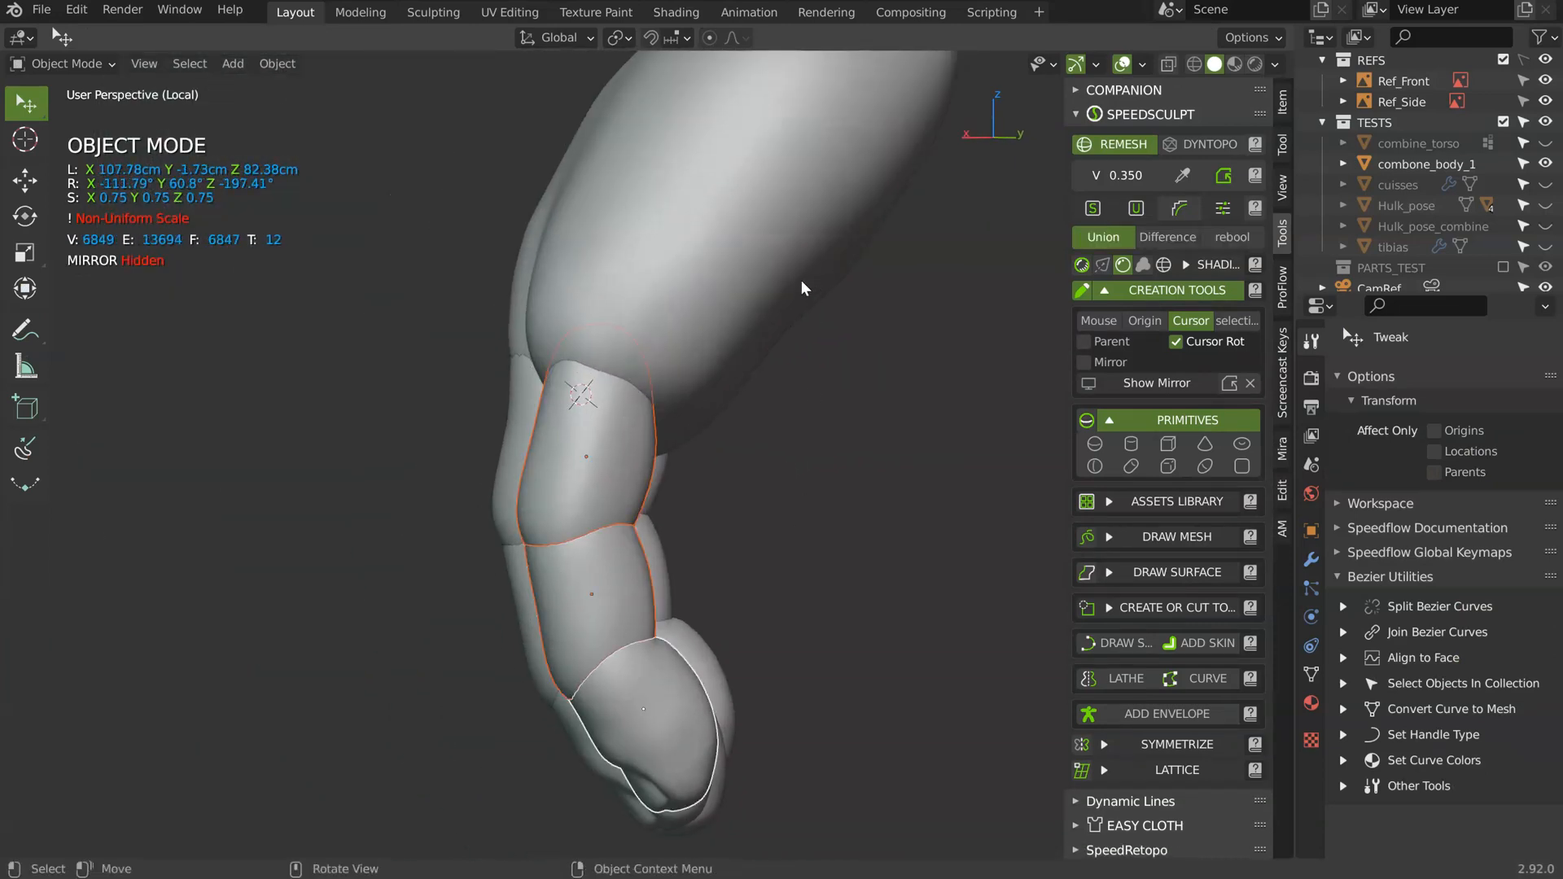
pyautogui.press('r')
pyautogui.click(774, 266)
pyautogui.press('g')
pyautogui.click(726, 349)
# - Rotate the ring finger's three segments together and reposition them against the hand block
pyautogui.moveTo(725, 349); pyautogui.dragTo(603, 366, button='middle')
pyautogui.click(486, 466)
pyautogui.keyDown('shift'); pyautogui.click(542, 674); pyautogui.keyUp('shift')
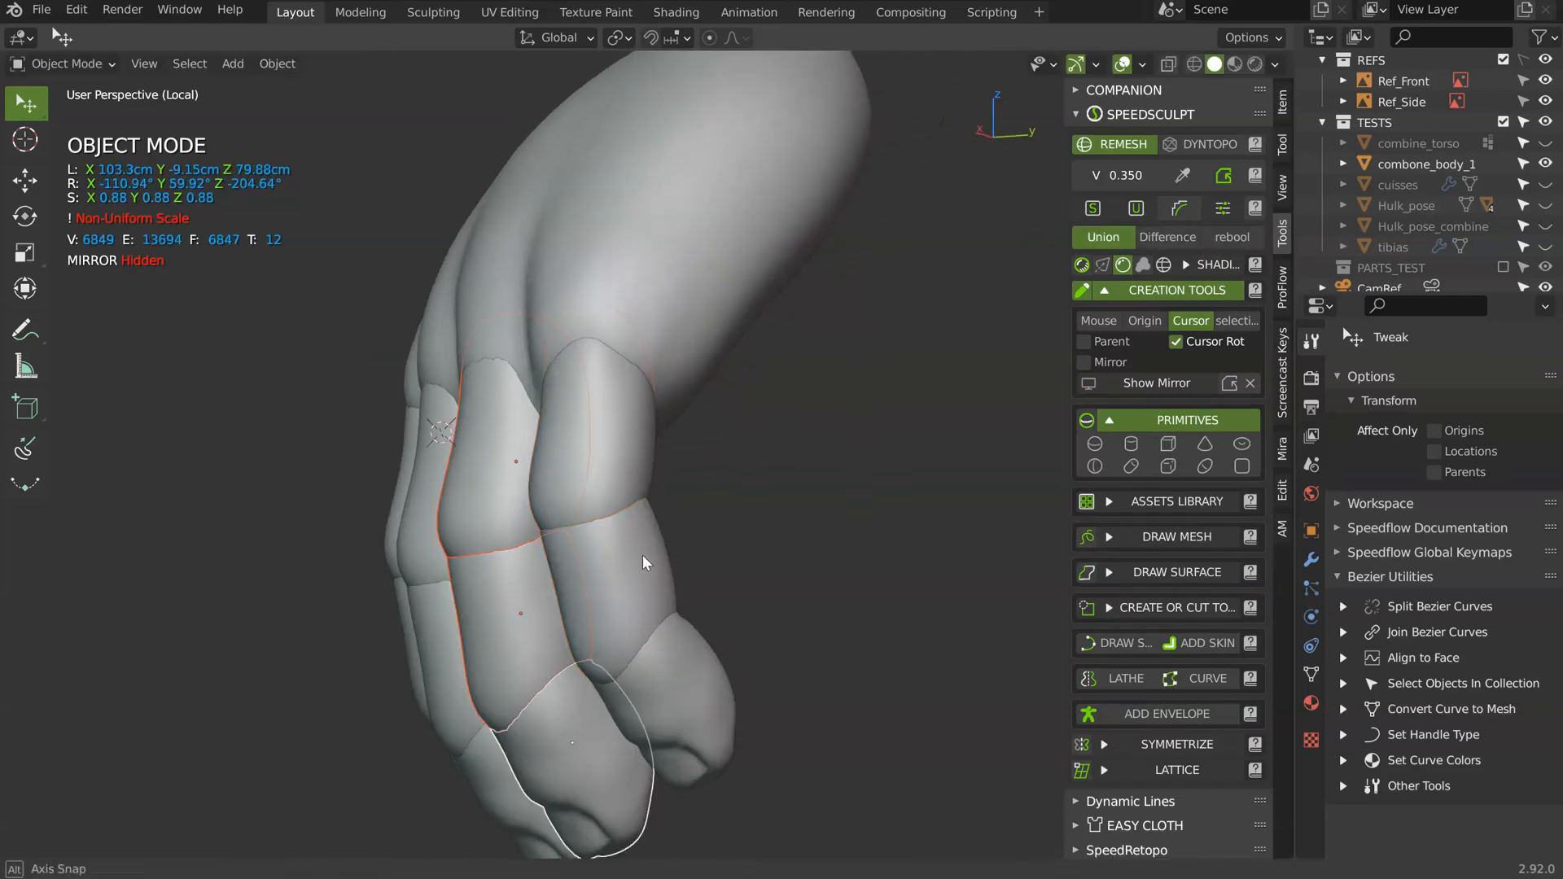
pyautogui.moveTo(642, 554); pyautogui.dragTo(755, 302, button='middle')
pyautogui.press('r')
pyautogui.click(653, 392)
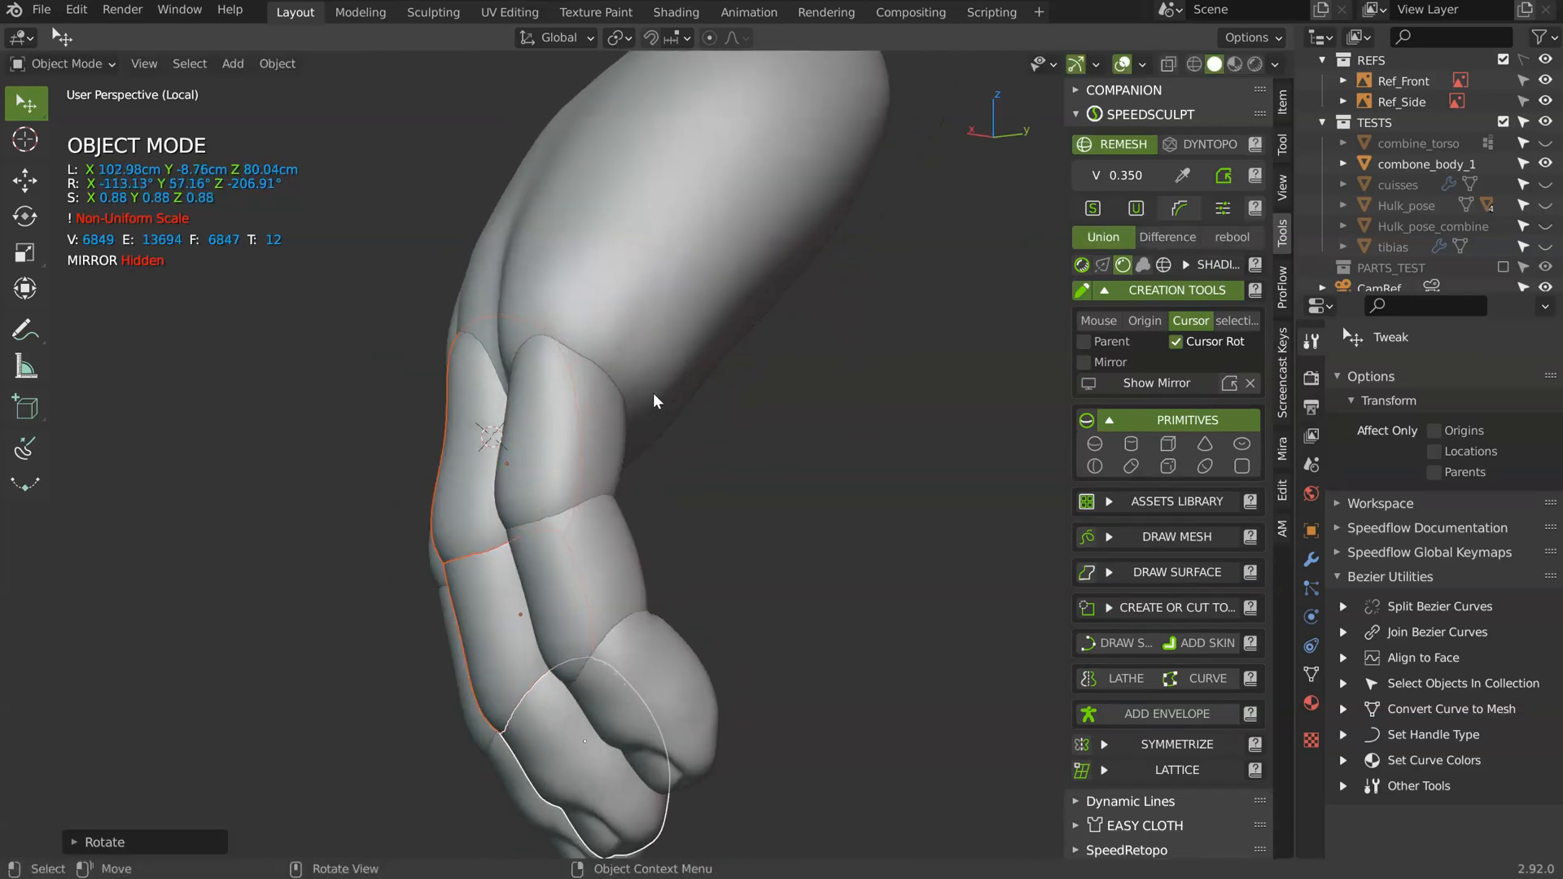
pyautogui.press('g')
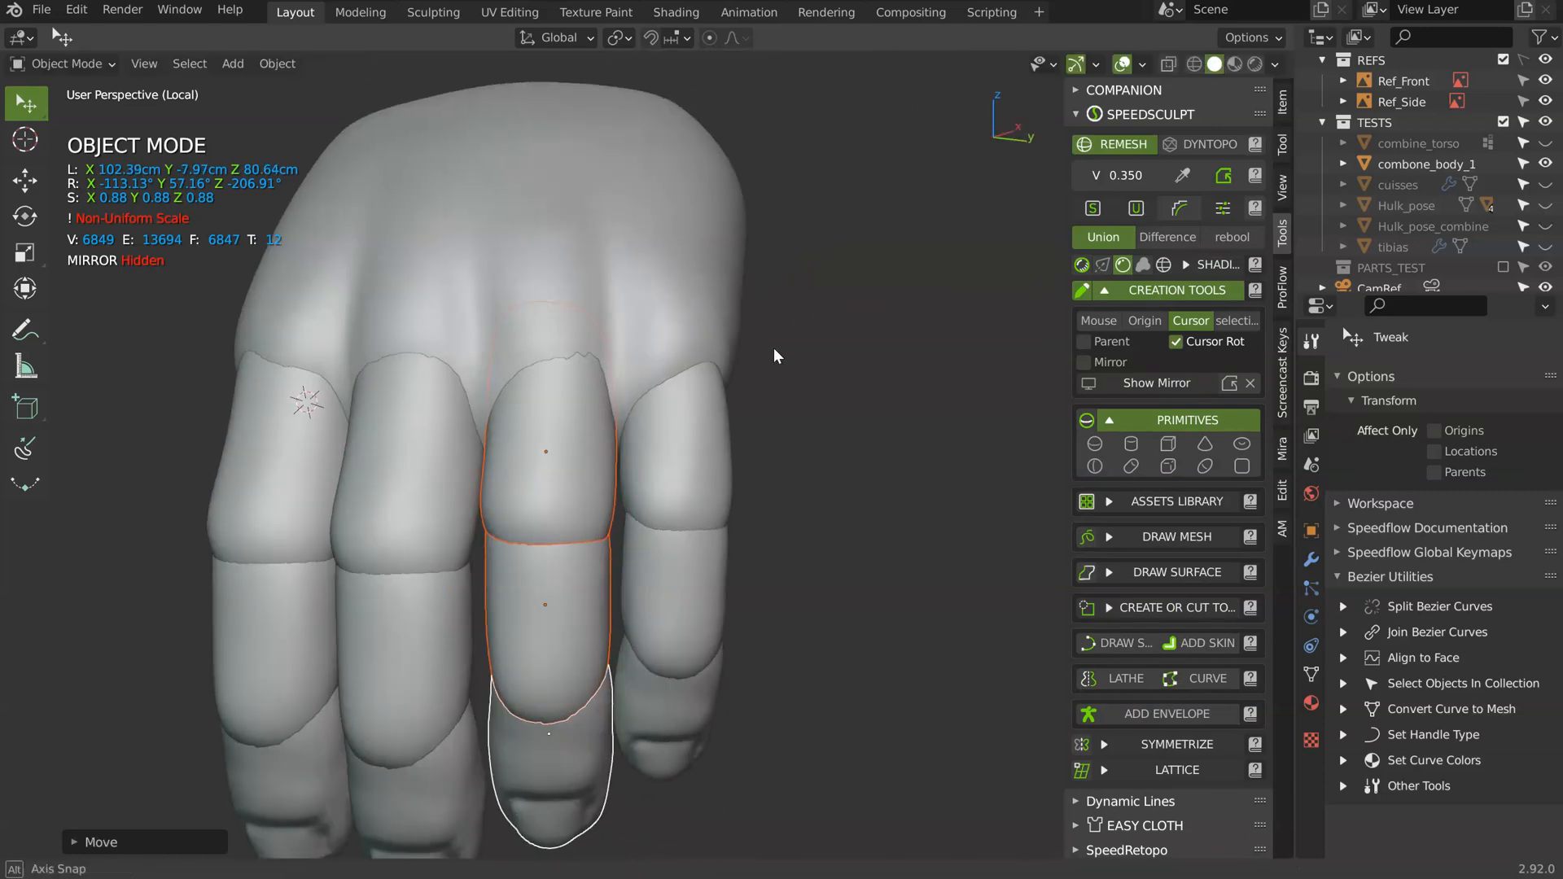
# - Scale the little finger's segments down slightly, to 0.71
pyautogui.moveTo(773, 349); pyautogui.dragTo(659, 387, button='middle')
pyautogui.click(663, 423)
pyautogui.keyDown('shift'); pyautogui.click(688, 430); pyautogui.keyUp('shift')
pyautogui.moveTo(672, 247); pyautogui.dragTo(741, 352, button='middle')
pyautogui.press('s')
pyautogui.click(806, 317)
# - Move the index finger's three segments up toward the palm and rotate them slightly, viewed from the palm side
pyautogui.click(612, 364)
pyautogui.keyDown('shift'); pyautogui.click(612, 358); pyautogui.keyUp('shift')
pyautogui.moveTo(612, 358); pyautogui.dragTo(667, 413, button='middle')
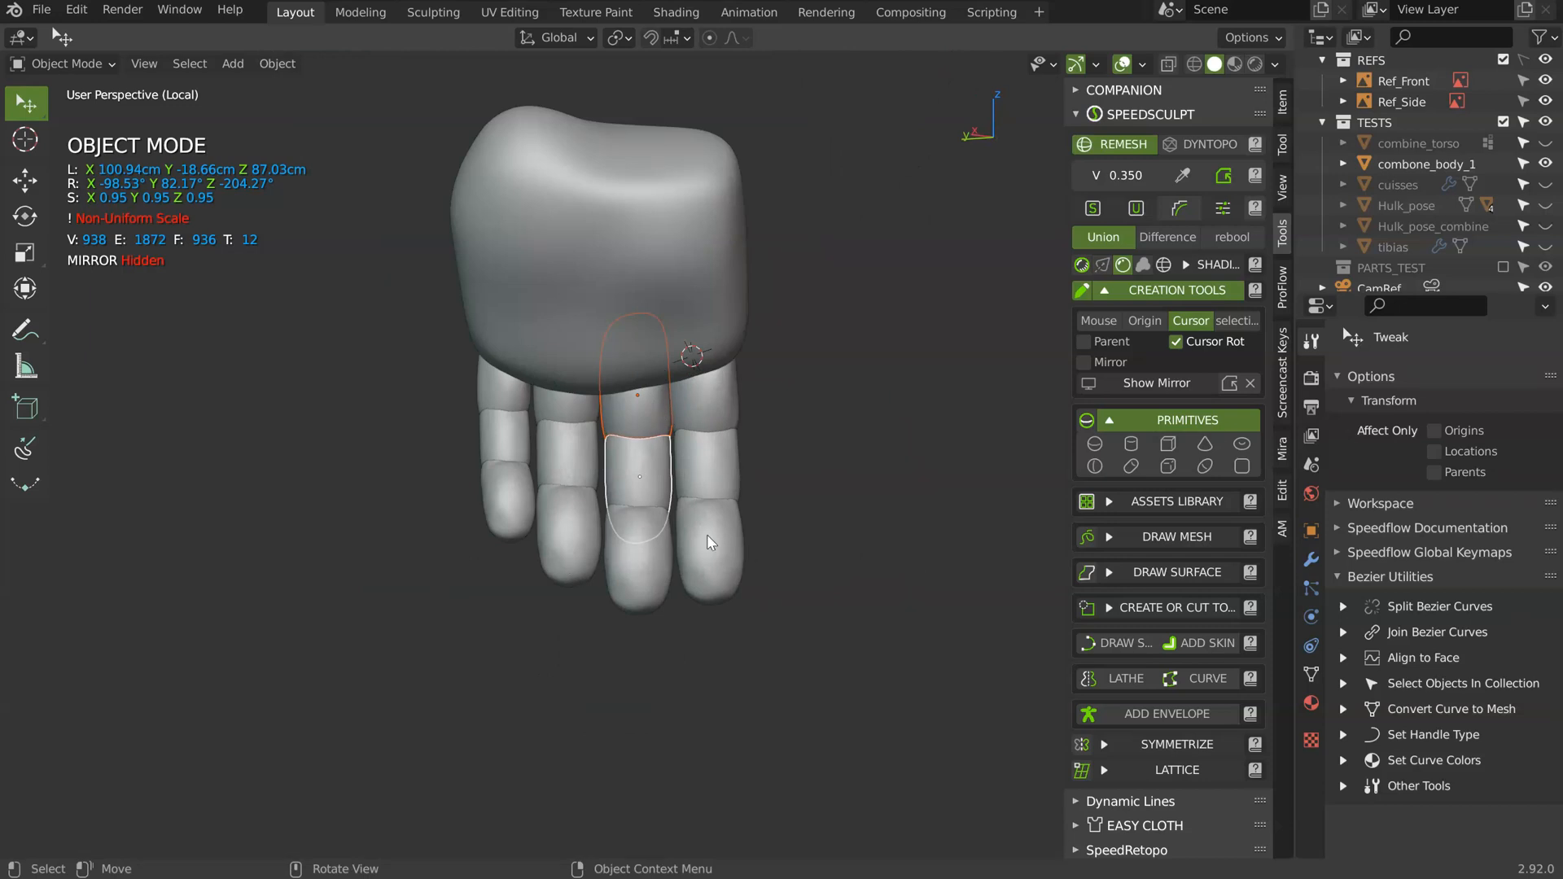
pyautogui.click(713, 509)
pyautogui.click(706, 456)
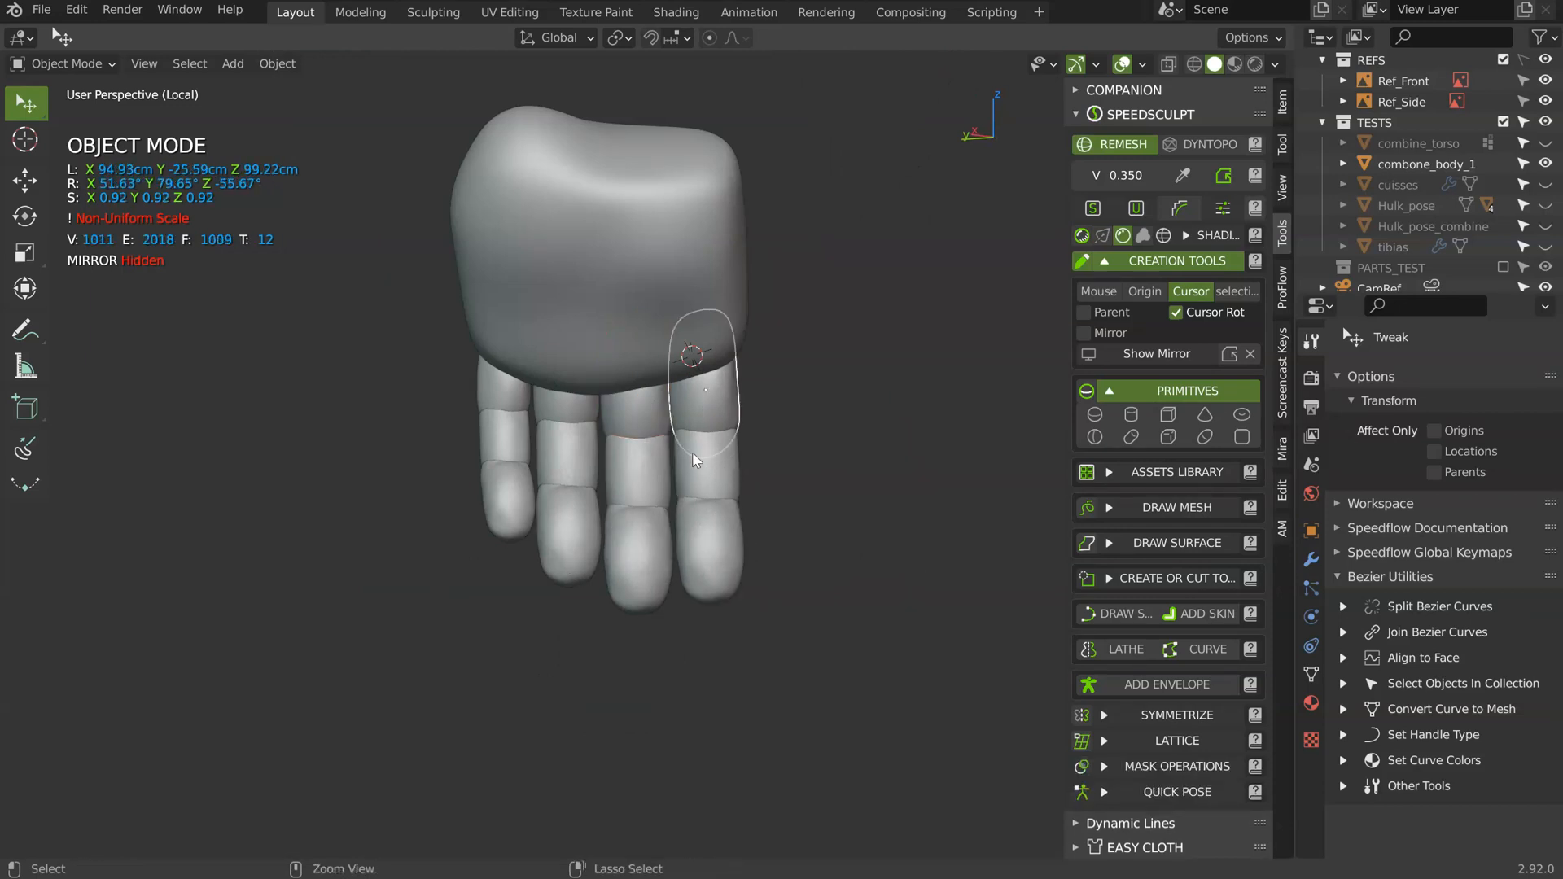
pyautogui.scroll(3, 692, 458)
pyautogui.keyDown('shift'); pyautogui.click(760, 475); pyautogui.keyUp('shift')
pyautogui.press('g')
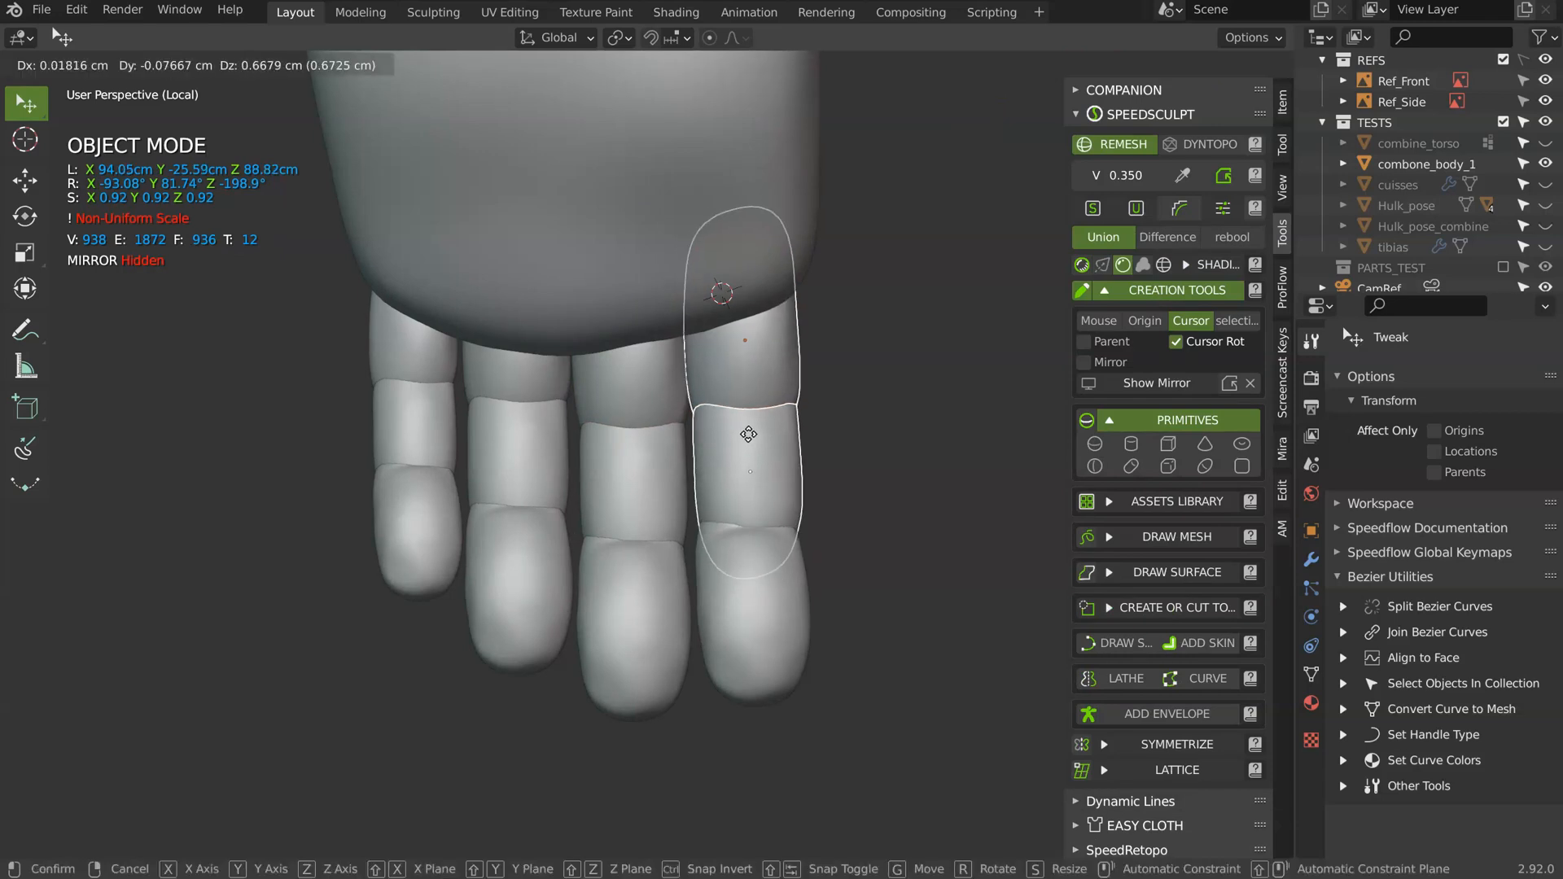
pyautogui.rightClick(745, 558)
pyautogui.press('g')
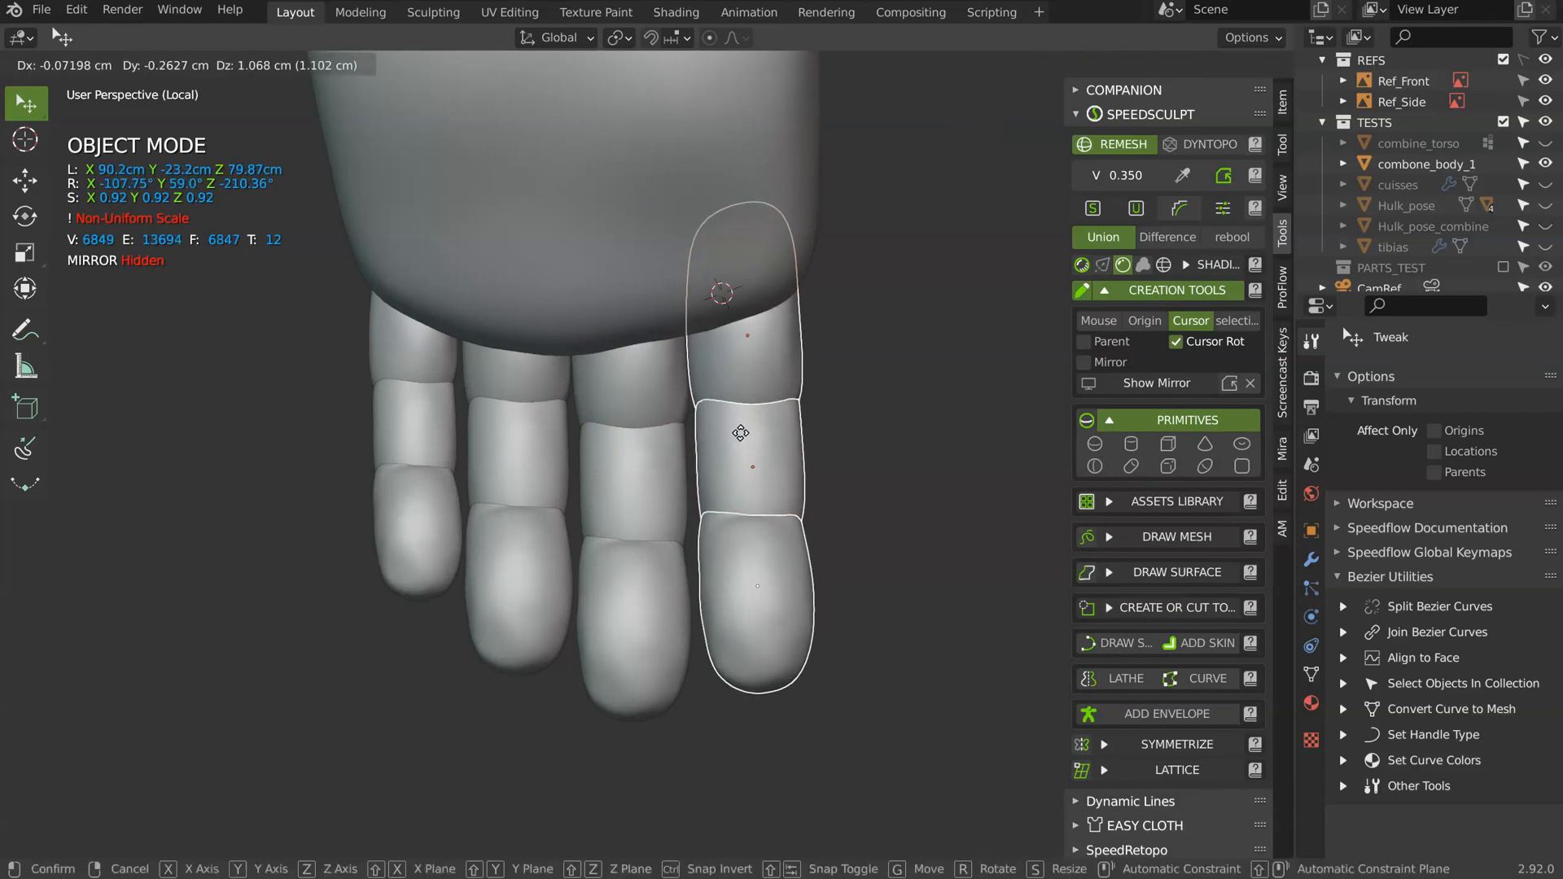
pyautogui.click(754, 359)
pyautogui.press('r')
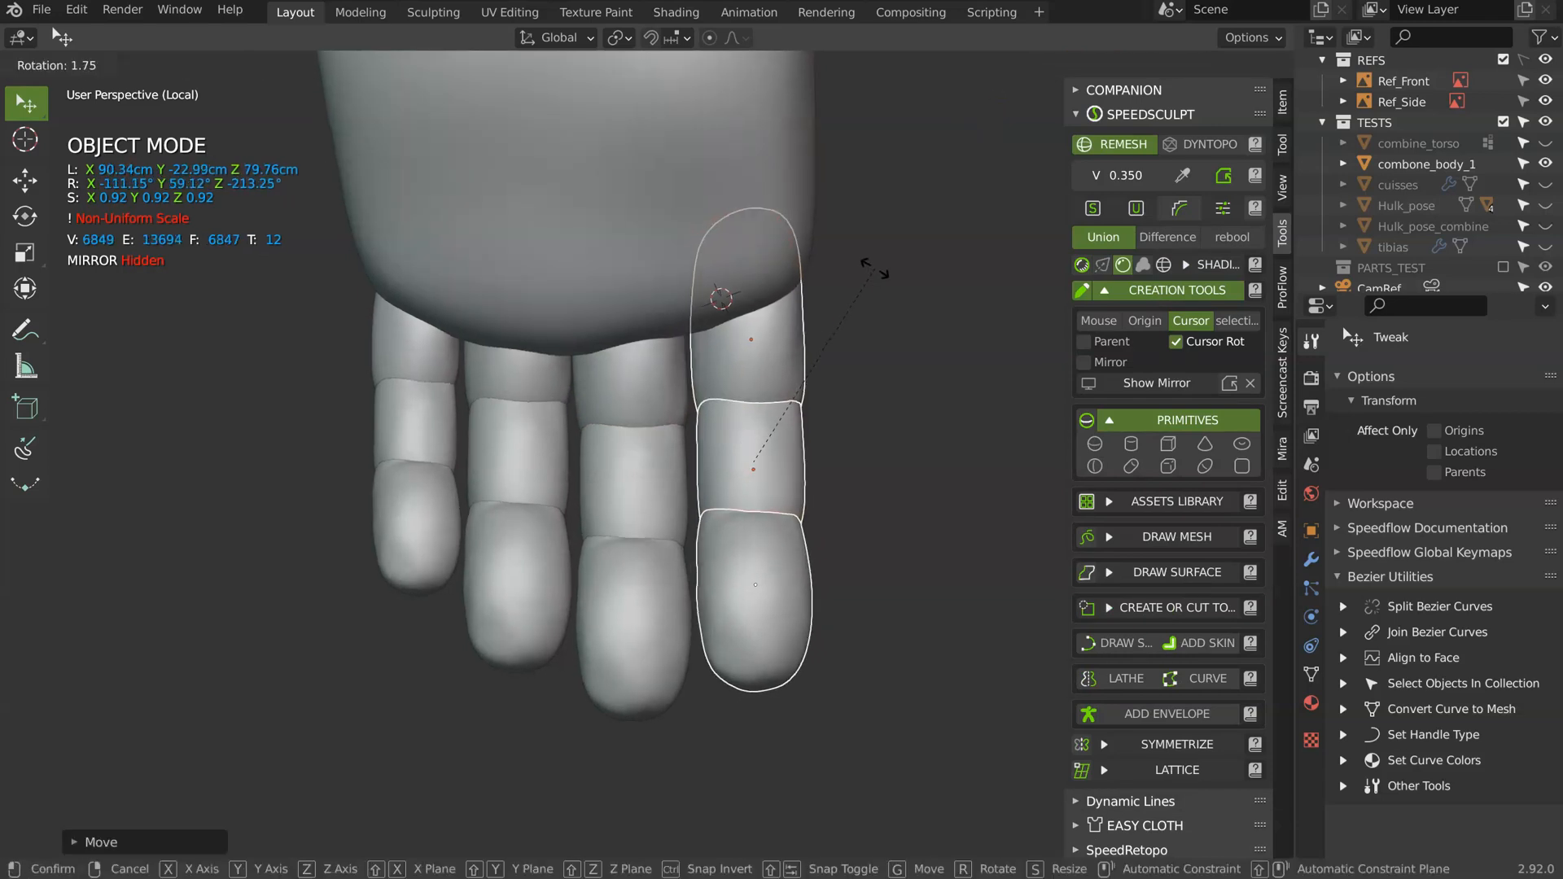
pyautogui.click(633, 355)
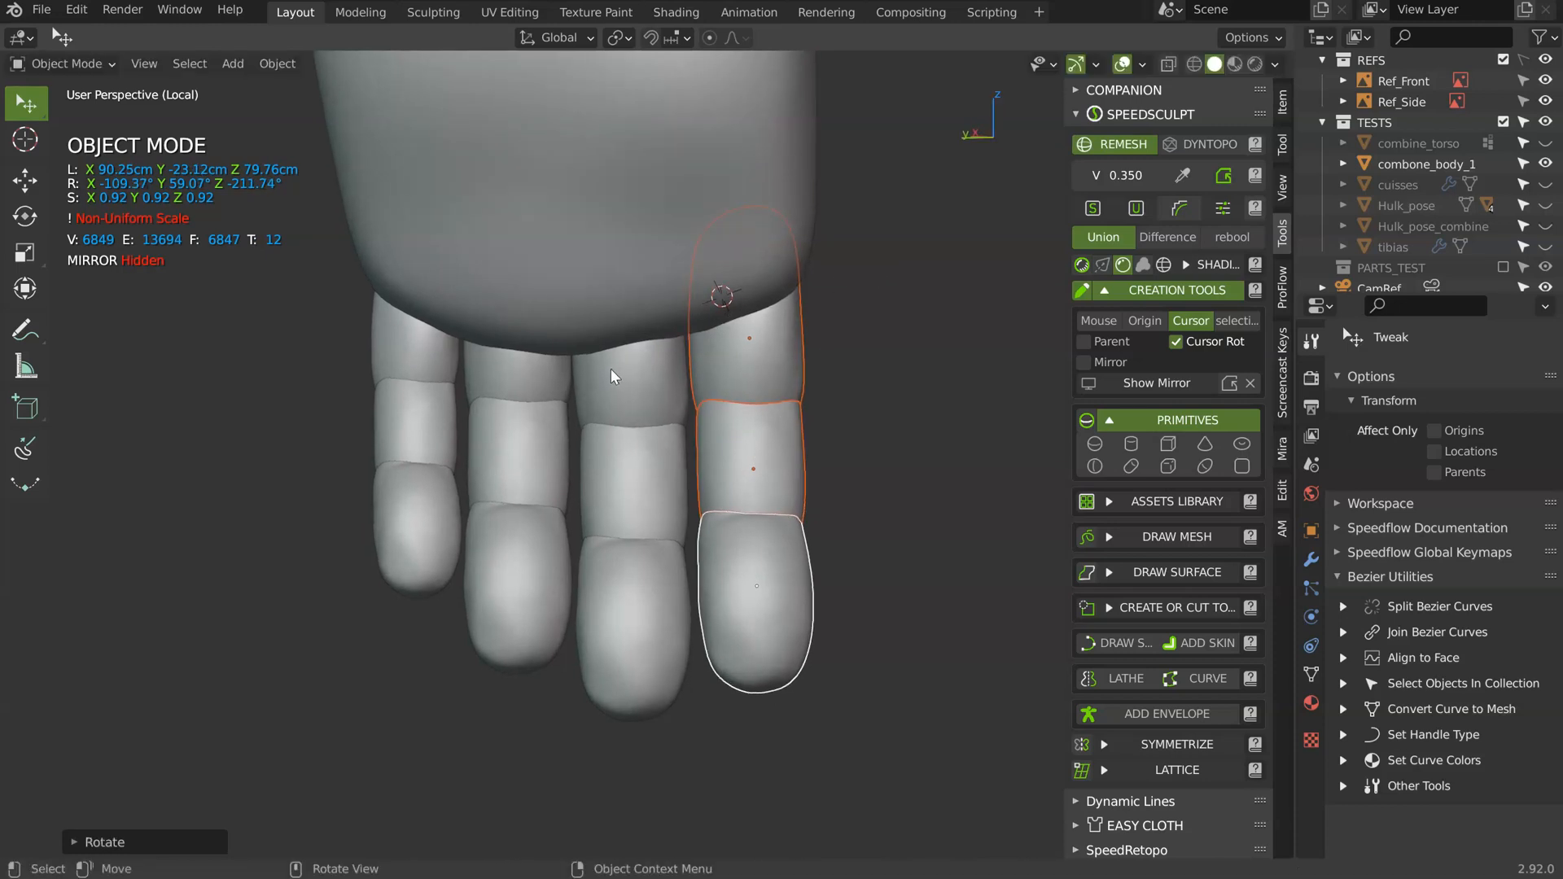
# - Move and rotate the little finger's segments slightly outward, away from the ring finger
pyautogui.click(423, 345)
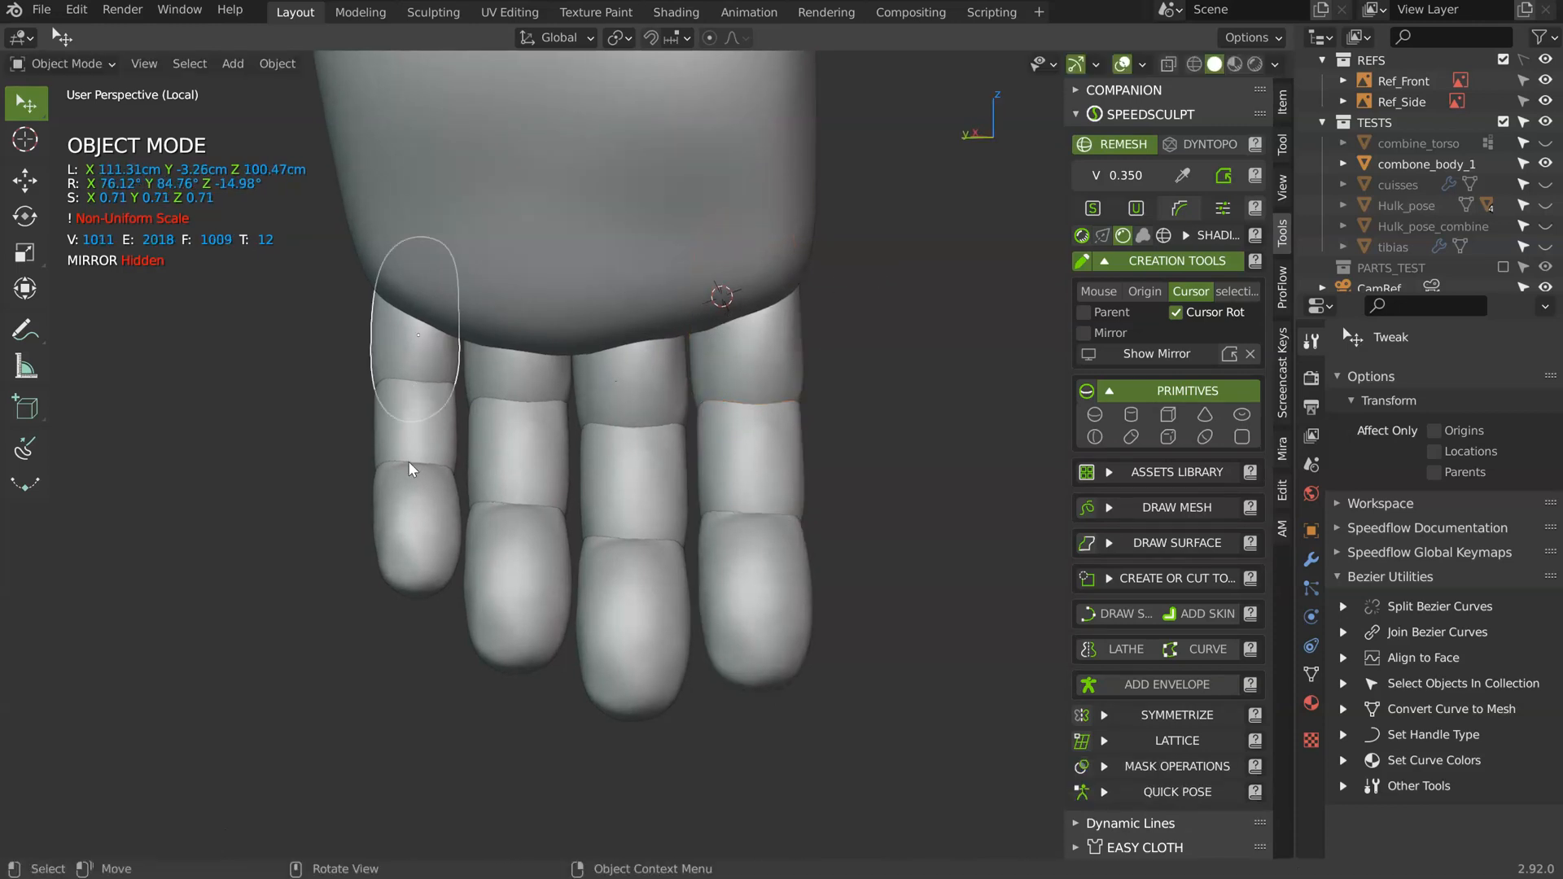
pyautogui.keyDown('shift'); pyautogui.click(422, 491); pyautogui.keyUp('shift')
pyautogui.press('g')
pyautogui.click(435, 384)
pyautogui.press('r')
pyautogui.click(547, 262)
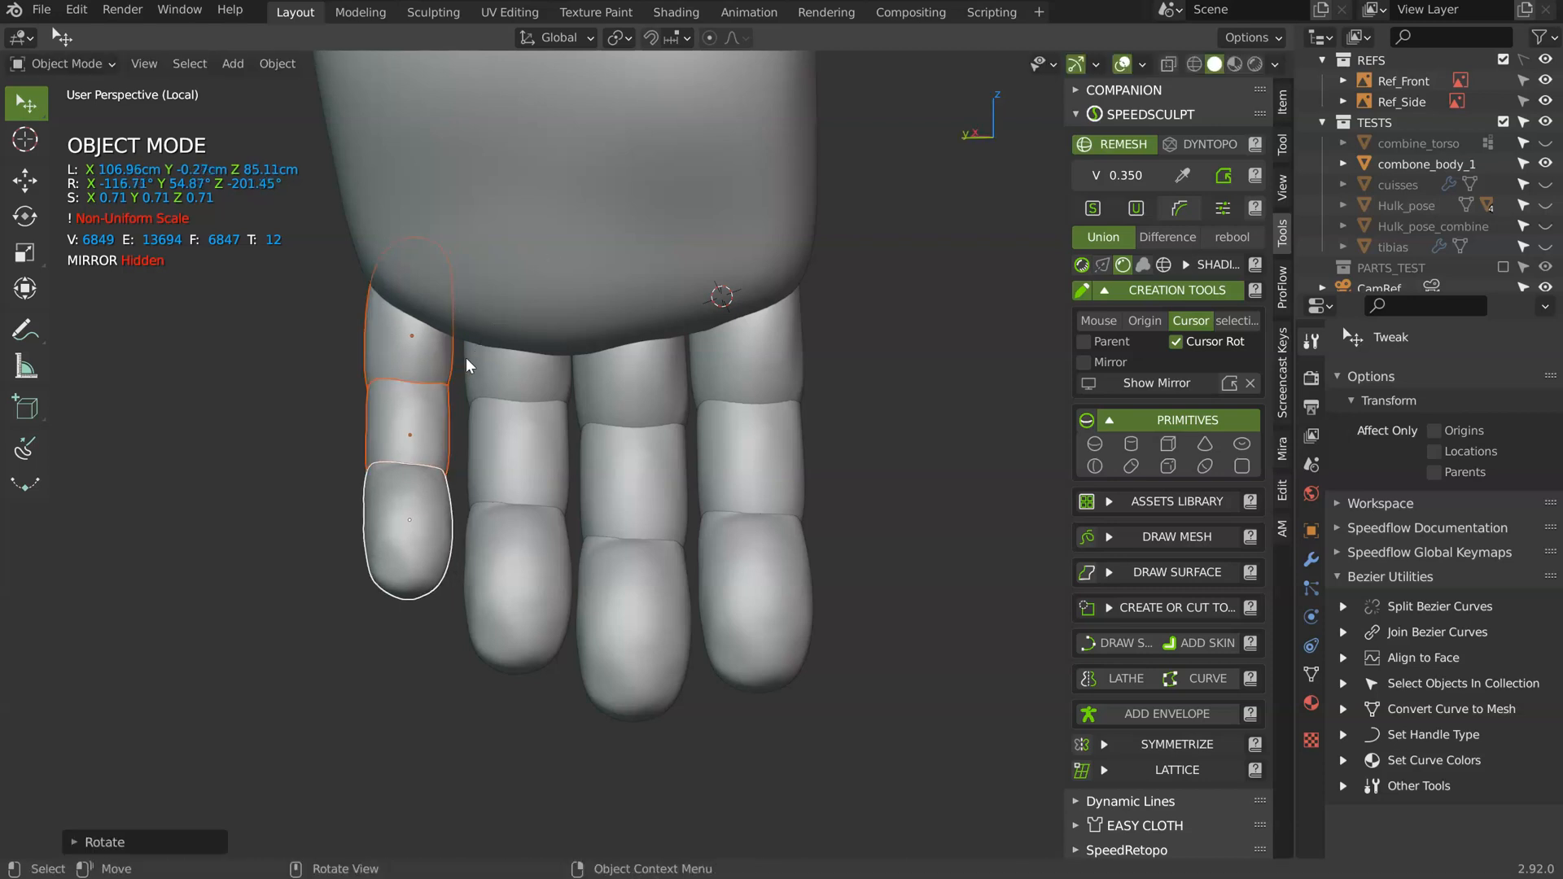
# - Rotate the ring finger's three segments slightly and shift them toward the little finger
pyautogui.click(525, 378)
pyautogui.keyDown('shift'); pyautogui.click(510, 545); pyautogui.keyUp('shift')
pyautogui.keyDown('shift'); pyautogui.click(510, 549); pyautogui.keyUp('shift')
pyautogui.press('r')
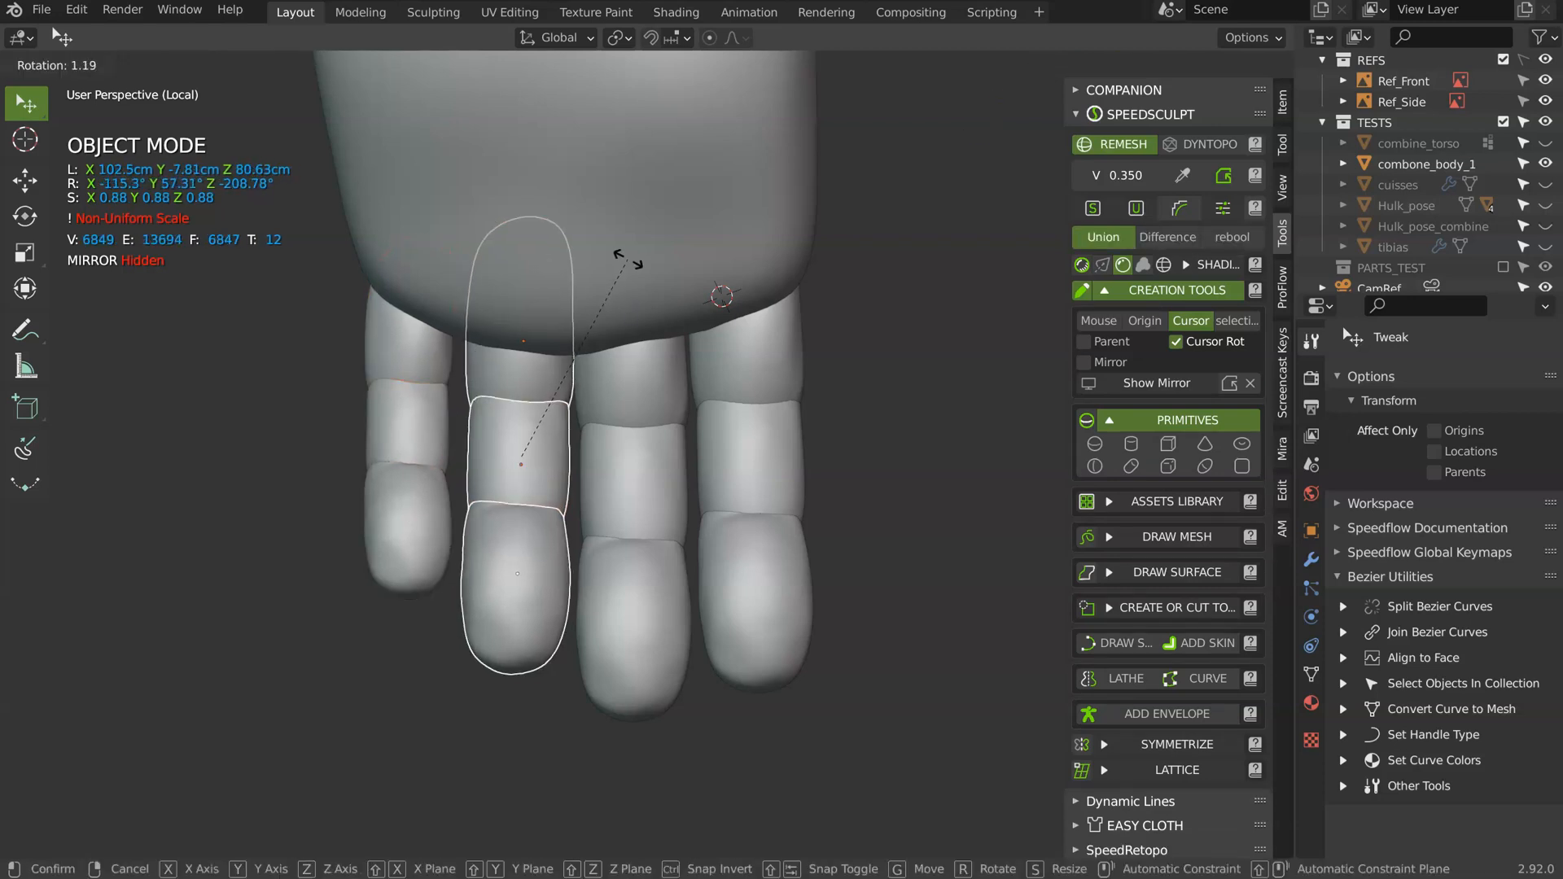
pyautogui.click(603, 310)
pyautogui.press('g')
pyautogui.click(571, 347)
# - Shift the middle finger's three segments slightly to even out the gaps between the fingers
pyautogui.click(618, 391)
pyautogui.keyDown('shift'); pyautogui.click(622, 490); pyautogui.keyUp('shift')
pyautogui.keyDown('shift'); pyautogui.click(631, 569); pyautogui.keyUp('shift')
pyautogui.press('g')
pyautogui.click(642, 451)
# - Rotate and reposition the index finger's three segments, turning them in the fingertip view to splay the finger from the middle finger
pyautogui.click(734, 386)
pyautogui.keyDown('shift'); pyautogui.click(755, 456); pyautogui.keyUp('shift')
pyautogui.keyDown('shift'); pyautogui.click(778, 547); pyautogui.keyUp('shift')
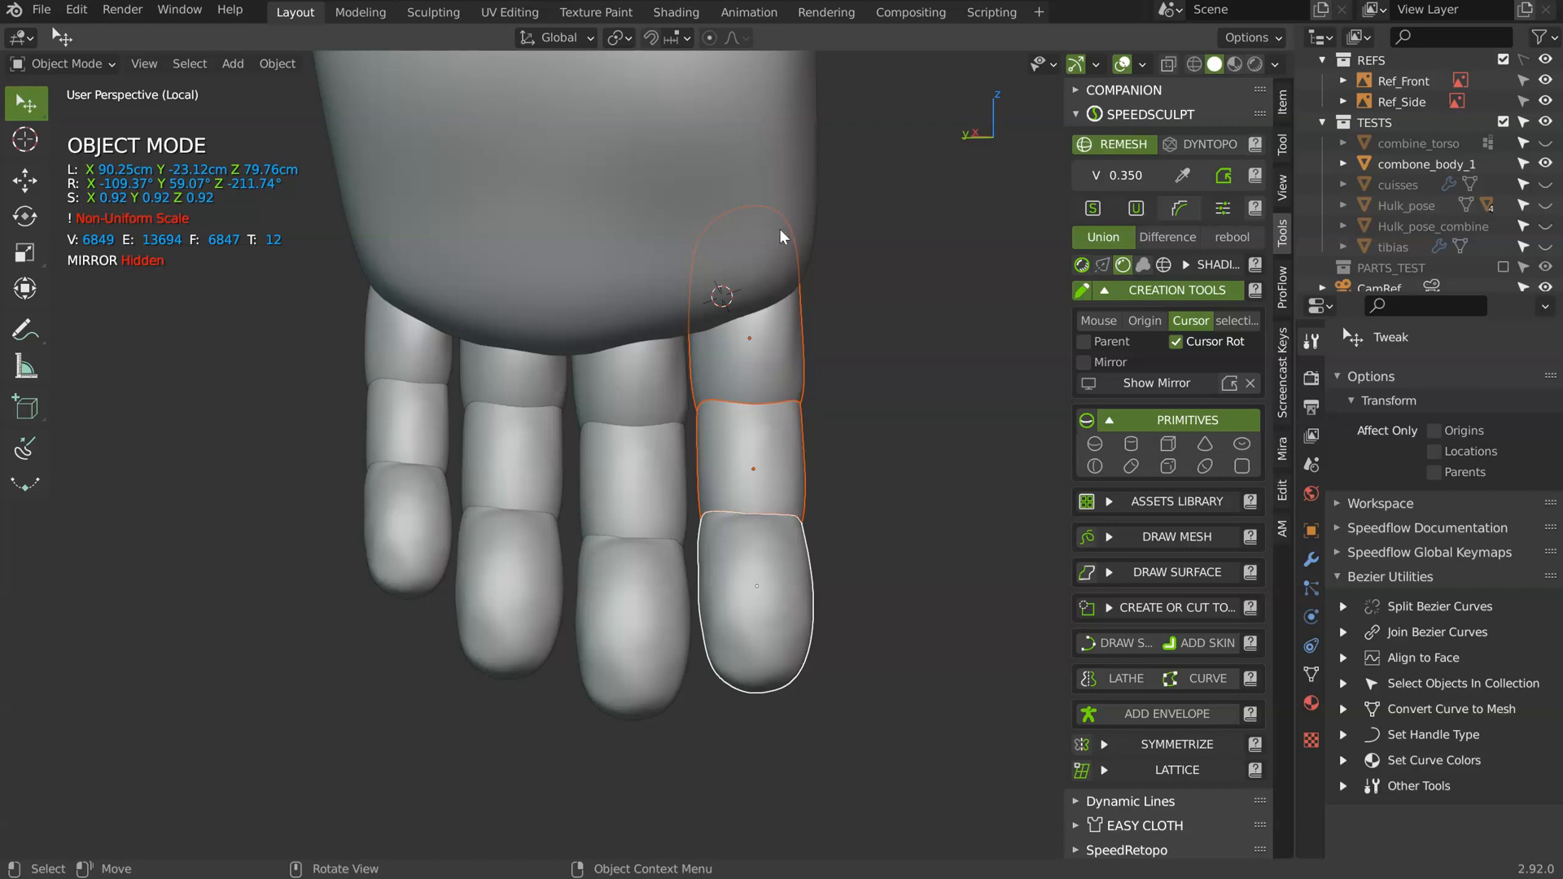
pyautogui.press('r')
pyautogui.click(817, 340)
pyautogui.press('g')
pyautogui.click(821, 335)
pyautogui.moveTo(820, 337); pyautogui.dragTo(689, 291, button='middle')
pyautogui.moveTo(578, 289); pyautogui.dragTo(713, 323, button='middle')
pyautogui.press('r')
pyautogui.click(525, 237)
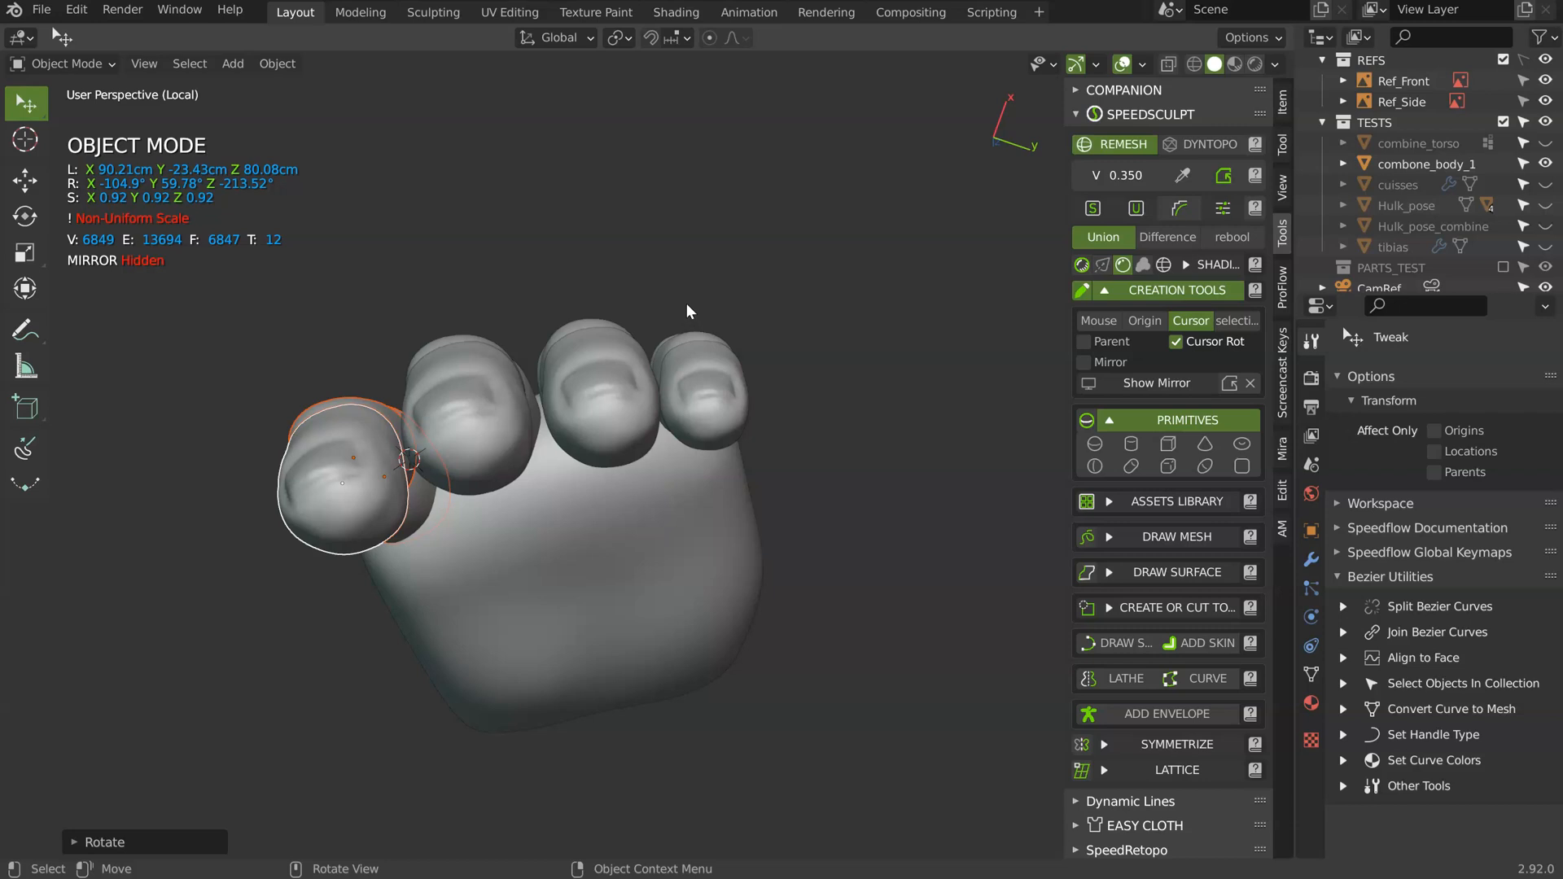
# - Rotate and reposition the little finger's segments in the fingertip view
pyautogui.moveTo(874, 326); pyautogui.dragTo(704, 446, button='middle')
pyautogui.click(708, 438)
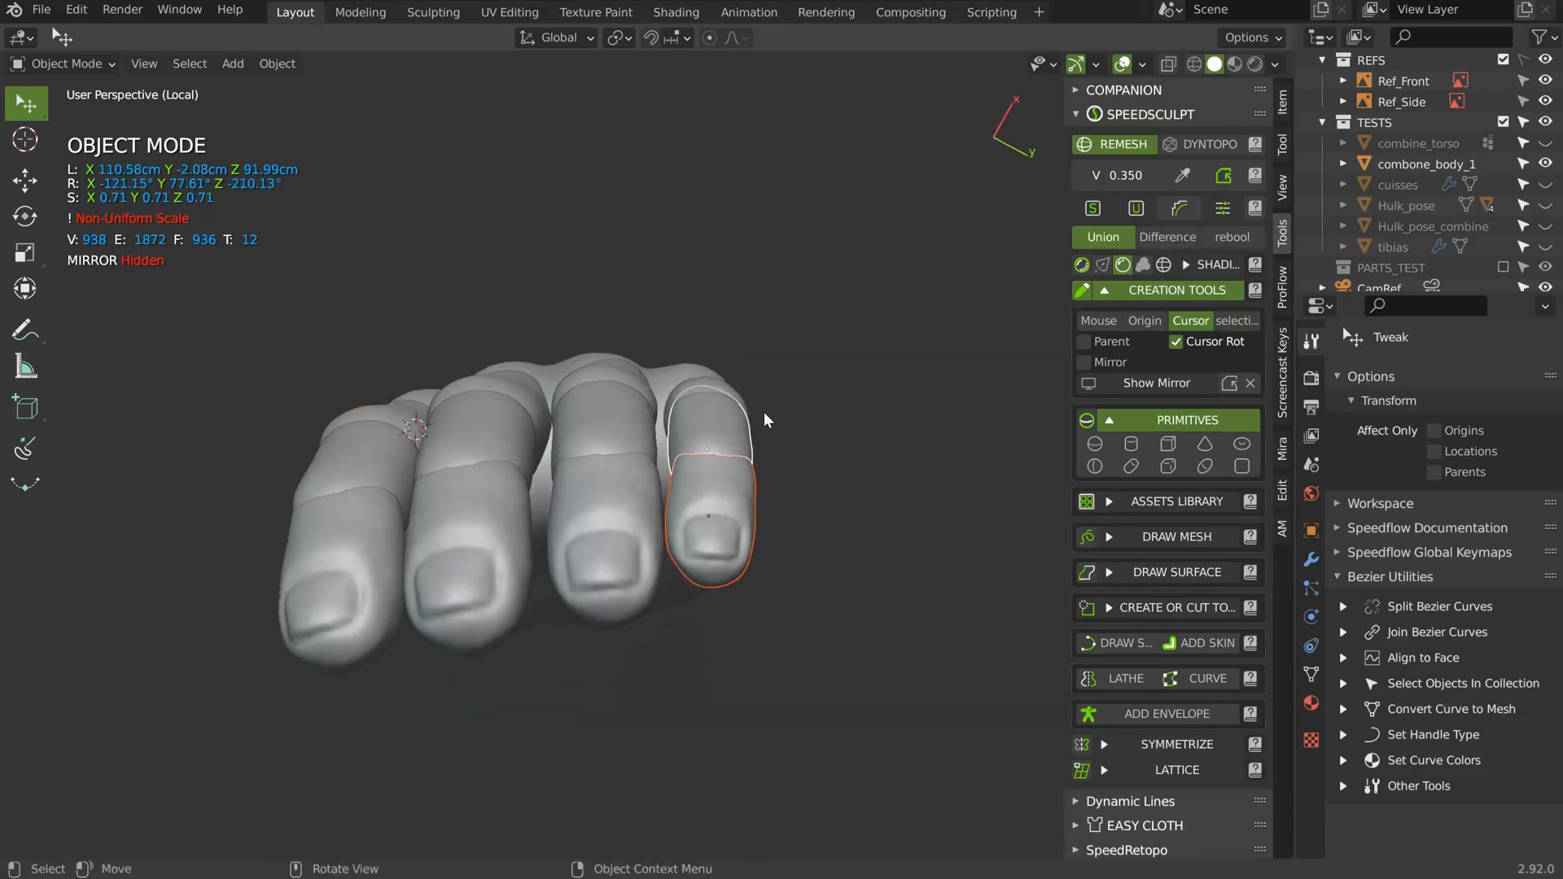
pyautogui.moveTo(785, 392); pyautogui.dragTo(827, 341, button='middle')
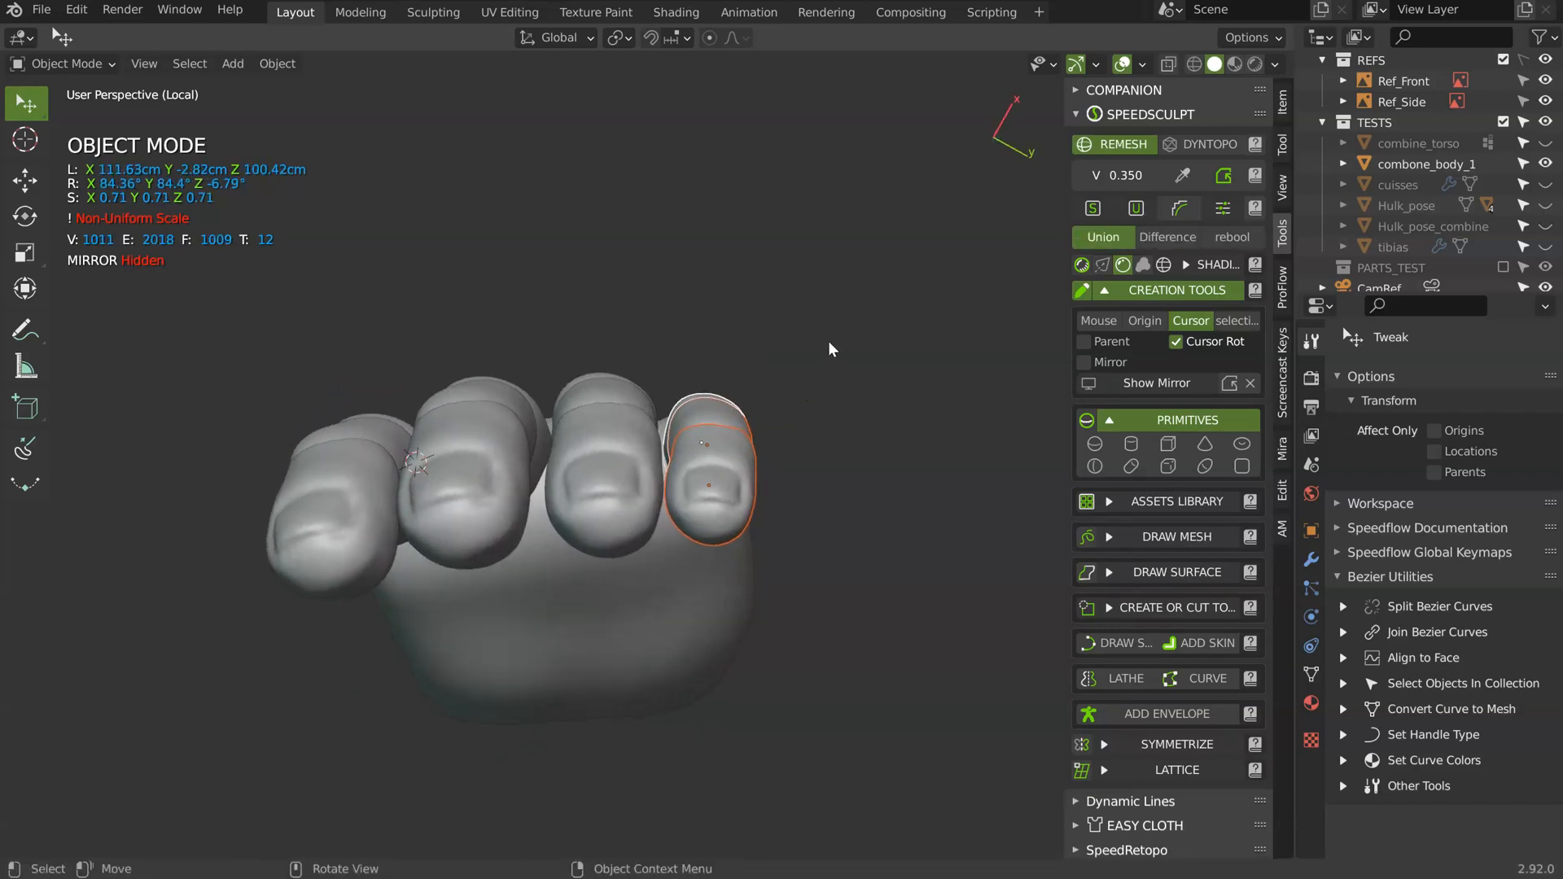
pyautogui.press('r')
pyautogui.click(833, 358)
pyautogui.press('g')
pyautogui.click(780, 397)
# - Select the ring finger's three segments, then rotate and move them slightly in the fingertip view
pyautogui.moveTo(681, 405); pyautogui.dragTo(657, 467, button='middle')
pyautogui.click(586, 390)
pyautogui.keyDown('shift'); pyautogui.click(603, 480); pyautogui.keyUp('shift')
pyautogui.keyDown('shift'); pyautogui.click(604, 366); pyautogui.keyUp('shift')
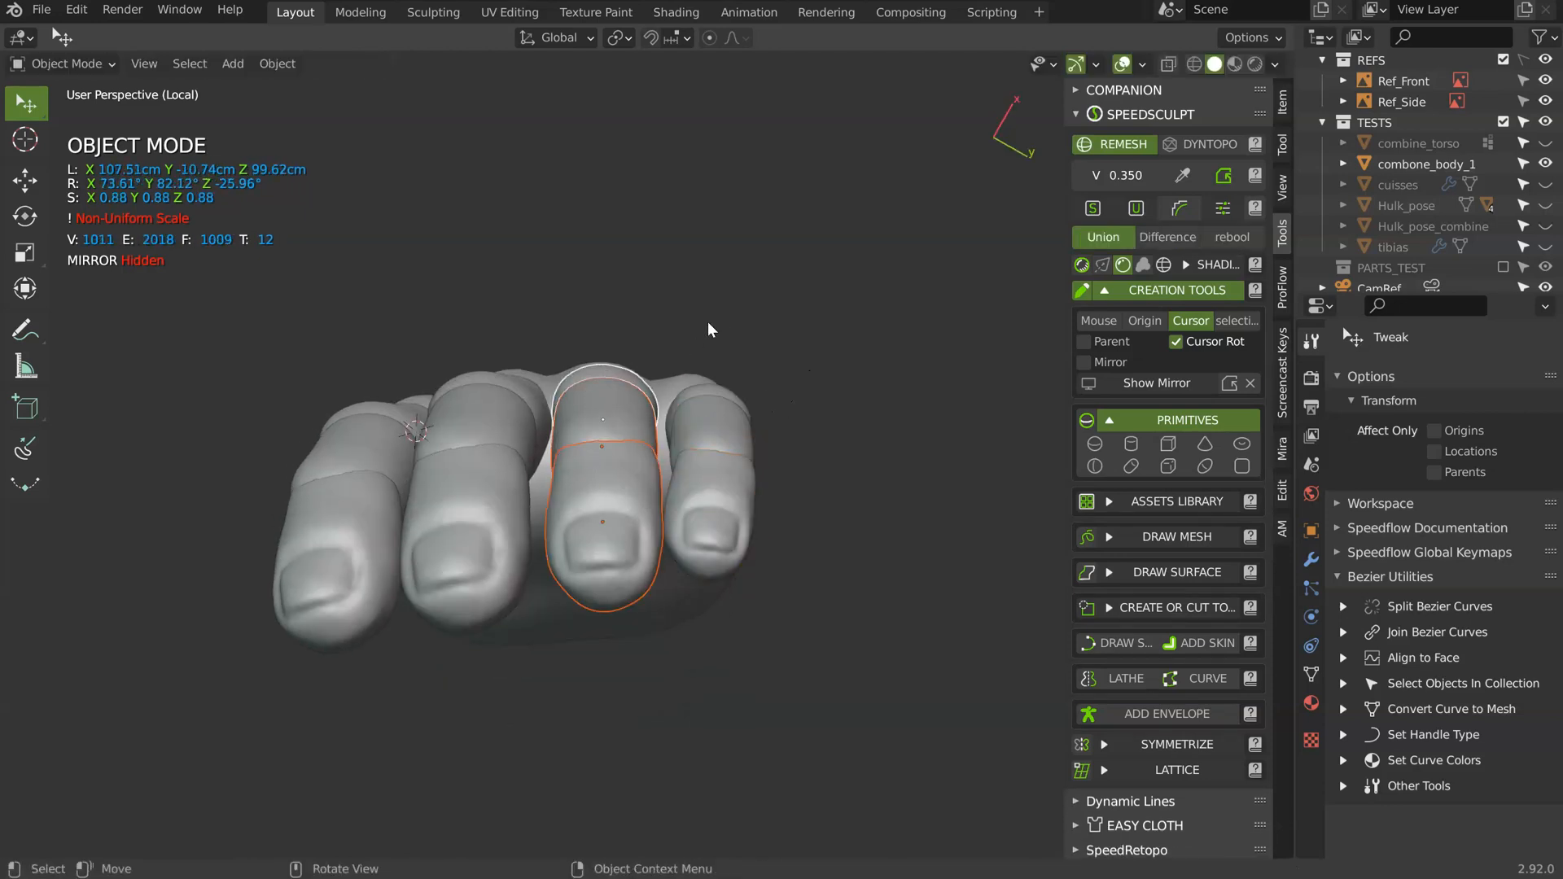
pyautogui.moveTo(707, 322); pyautogui.dragTo(713, 311, button='middle')
pyautogui.press('r')
pyautogui.click(737, 308)
pyautogui.press('g')
pyautogui.click(685, 390)
# - Add a sphere primitive with Cursor Rot off at the thumb side of the palm and scale it to about 8.76
pyautogui.moveTo(685, 390)
pyautogui.mouseDown(button='middle')
pyautogui.moveTo(705, 400)
pyautogui.moveTo(669, 410)
pyautogui.moveTo(949, 435)
pyautogui.moveTo(696, 384)
pyautogui.mouseUp(button='middle')
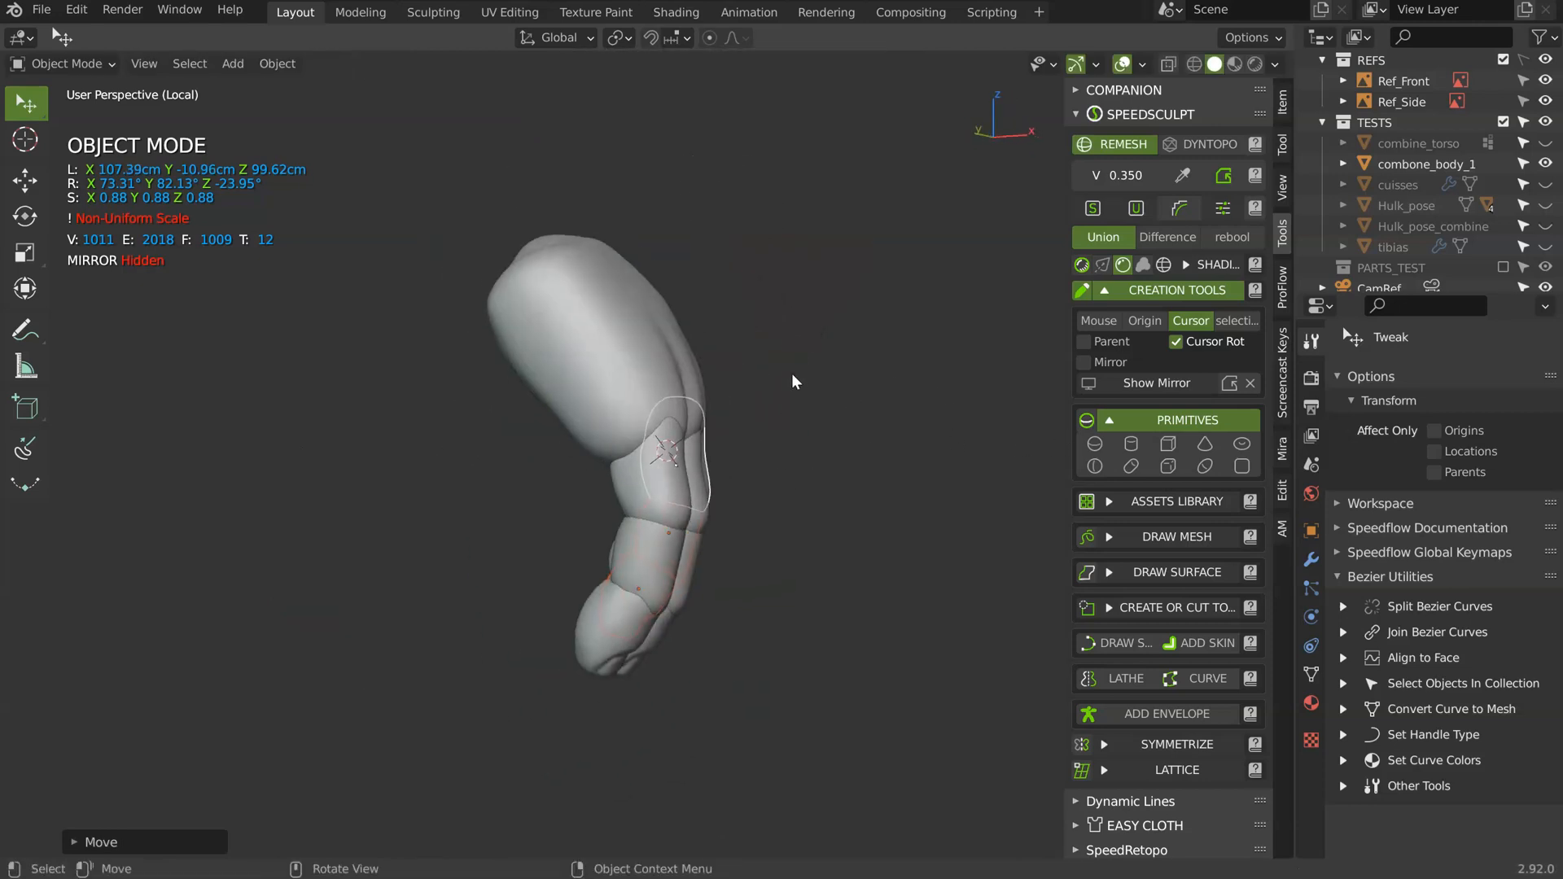
pyautogui.click(591, 360)
pyautogui.moveTo(591, 359); pyautogui.dragTo(554, 379, button='middle')
pyautogui.scroll(5, 586, 350)
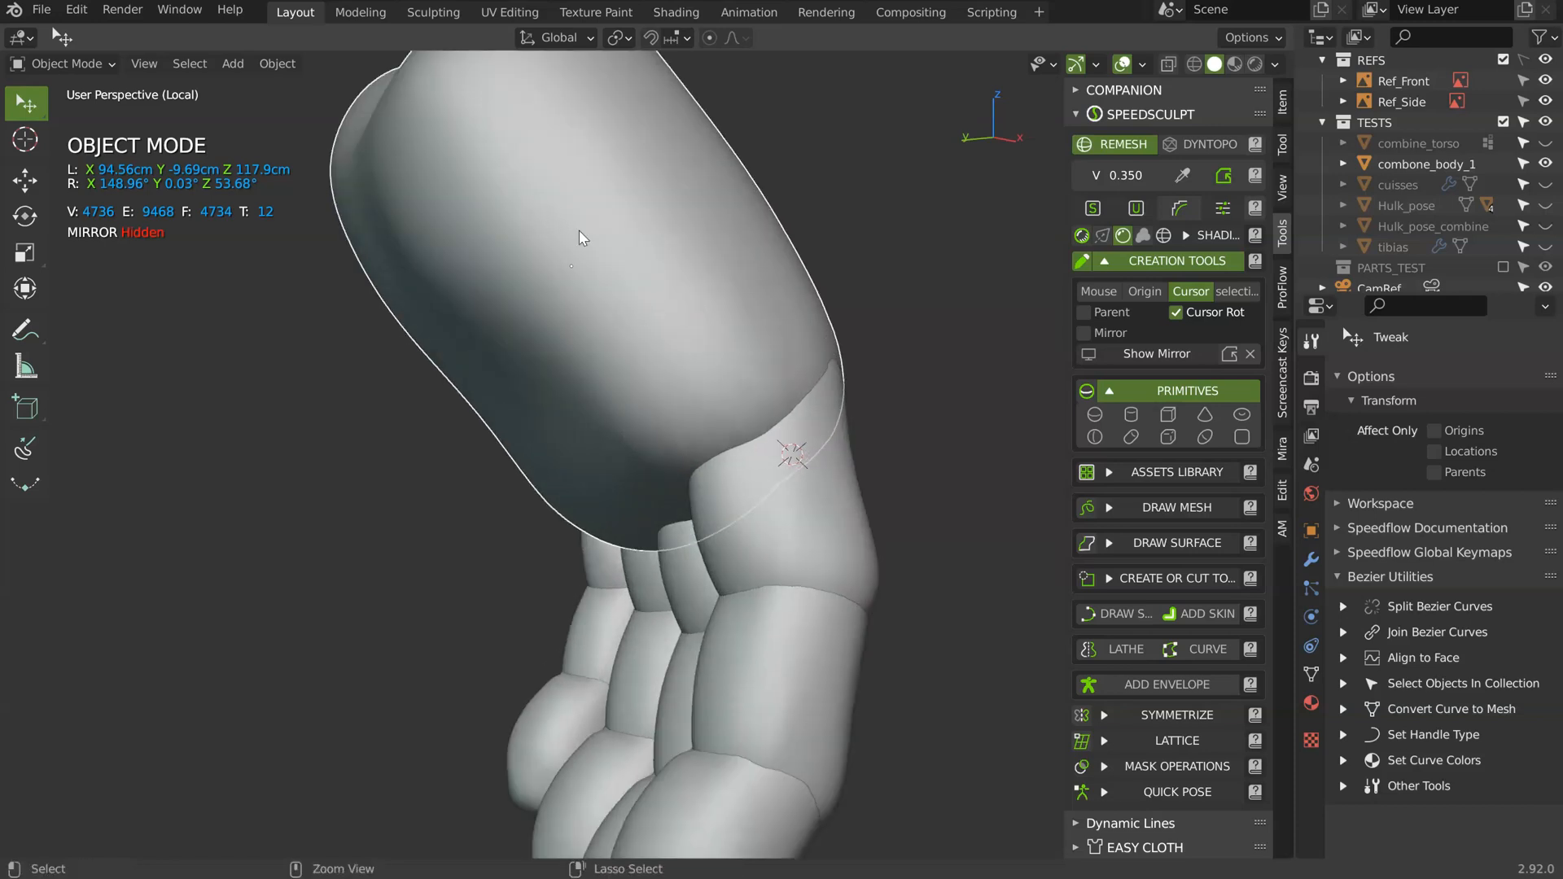
pyautogui.keyDown('ctrl'); pyautogui.moveTo(579, 231); pyautogui.dragTo(537, 268, button='middle'); pyautogui.keyUp('ctrl')
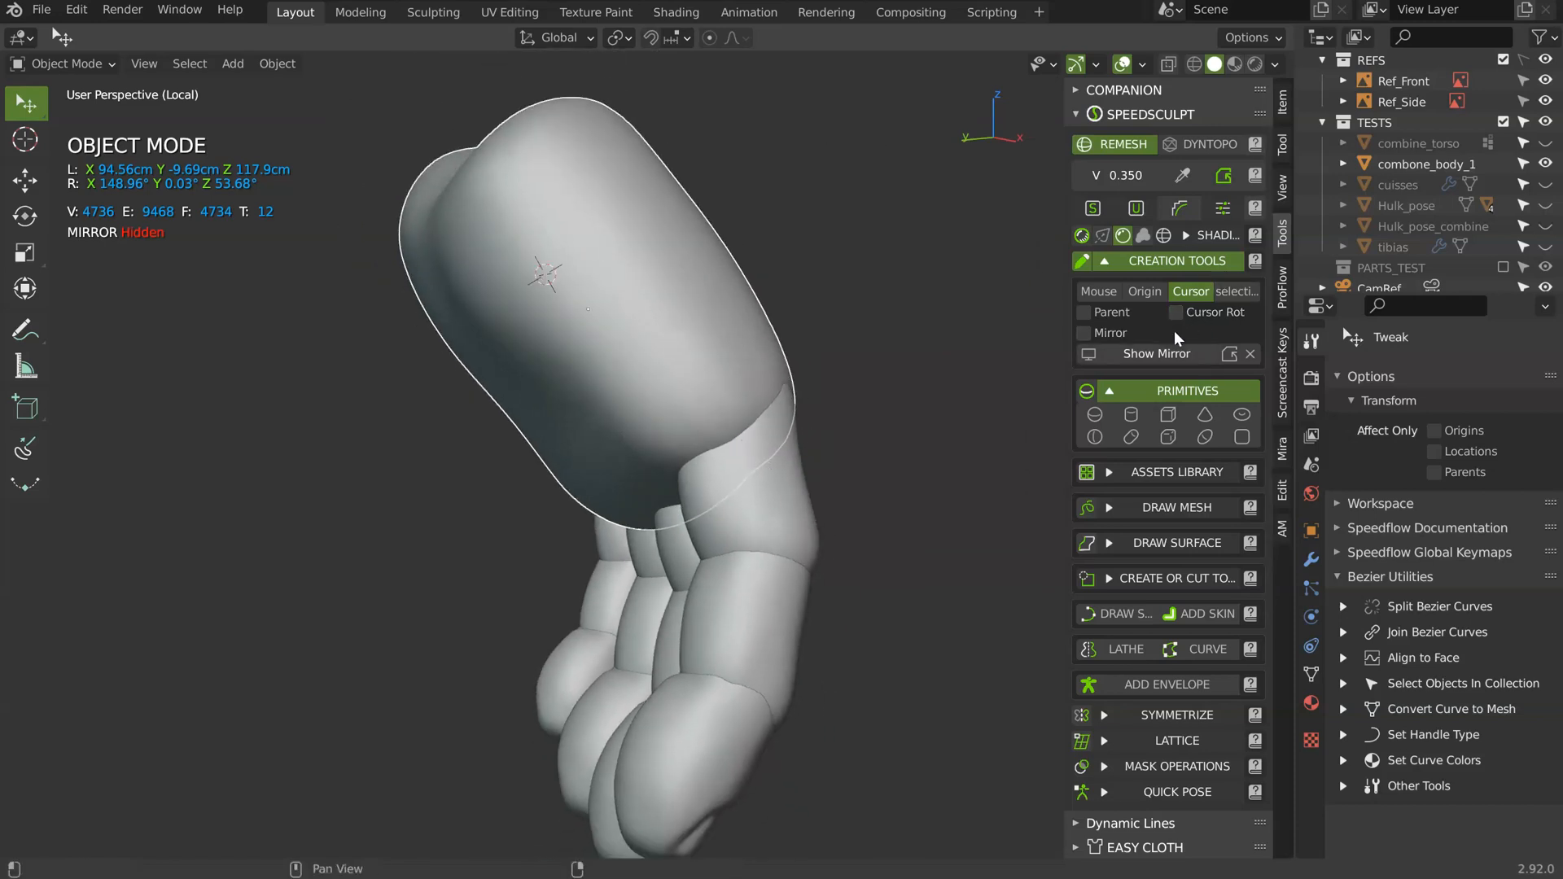
pyautogui.click(1093, 413)
pyautogui.moveTo(663, 281); pyautogui.dragTo(581, 305, button='middle')
pyautogui.press('s')
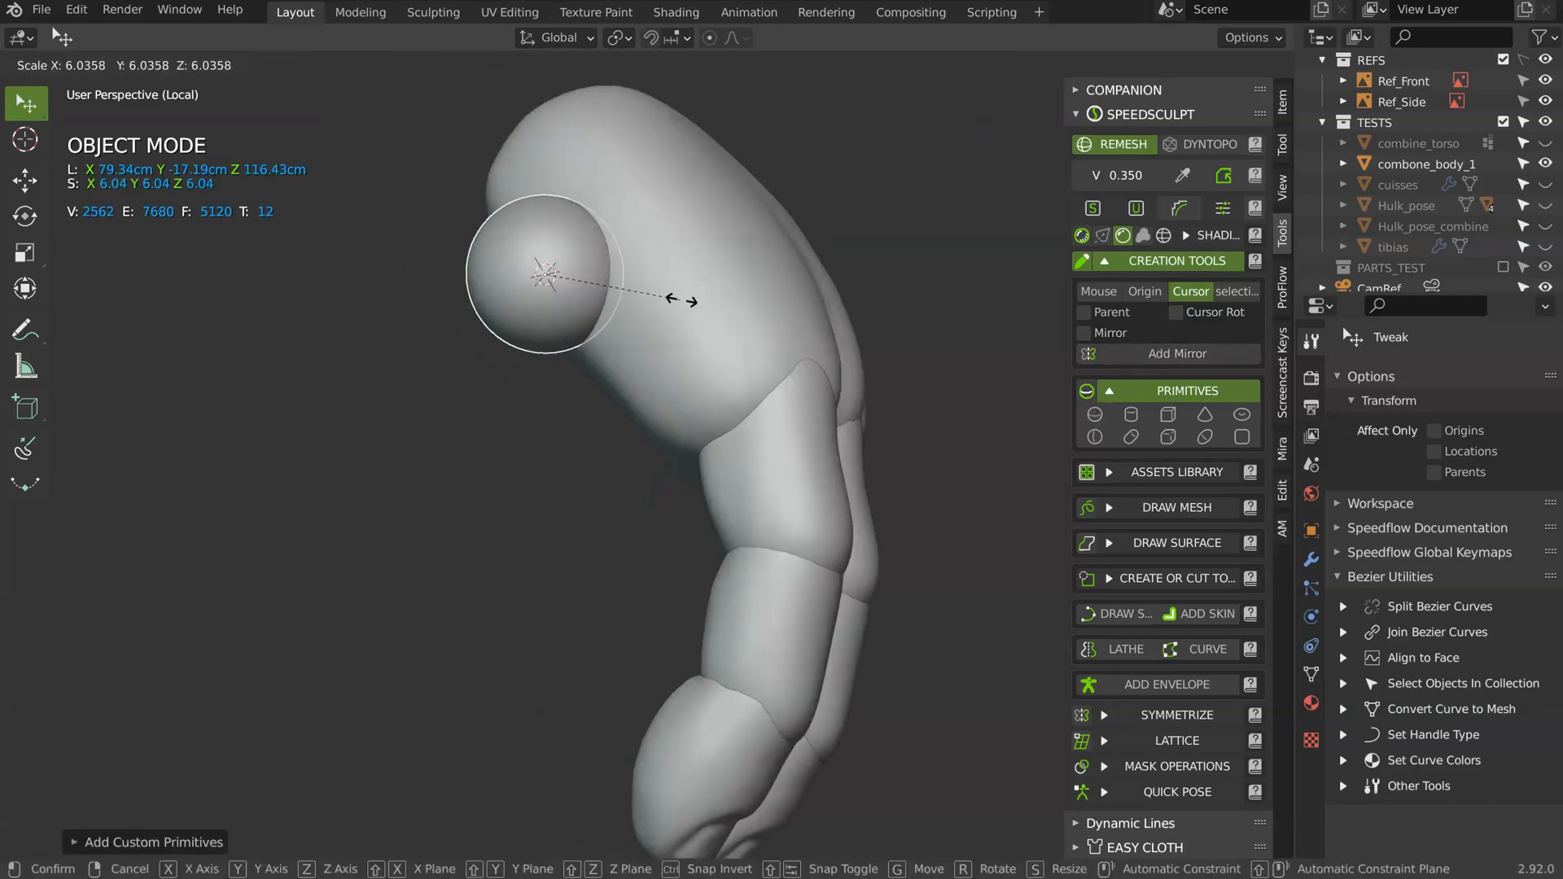
pyautogui.click(742, 294)
# - Sculpt the new sphere with the Grab brush at 194 px, stretching it across the palm as the thumb base
pyautogui.moveTo(742, 295)
pyautogui.mouseDown(button='middle')
pyautogui.moveTo(591, 345)
pyautogui.moveTo(576, 301)
pyautogui.moveTo(669, 192)
pyautogui.moveTo(597, 266)
pyautogui.mouseUp(button='middle')
pyautogui.hotkey('ctrl', 'Tab')
pyautogui.moveTo(626, 398); pyautogui.dragTo(543, 358, button='middle')
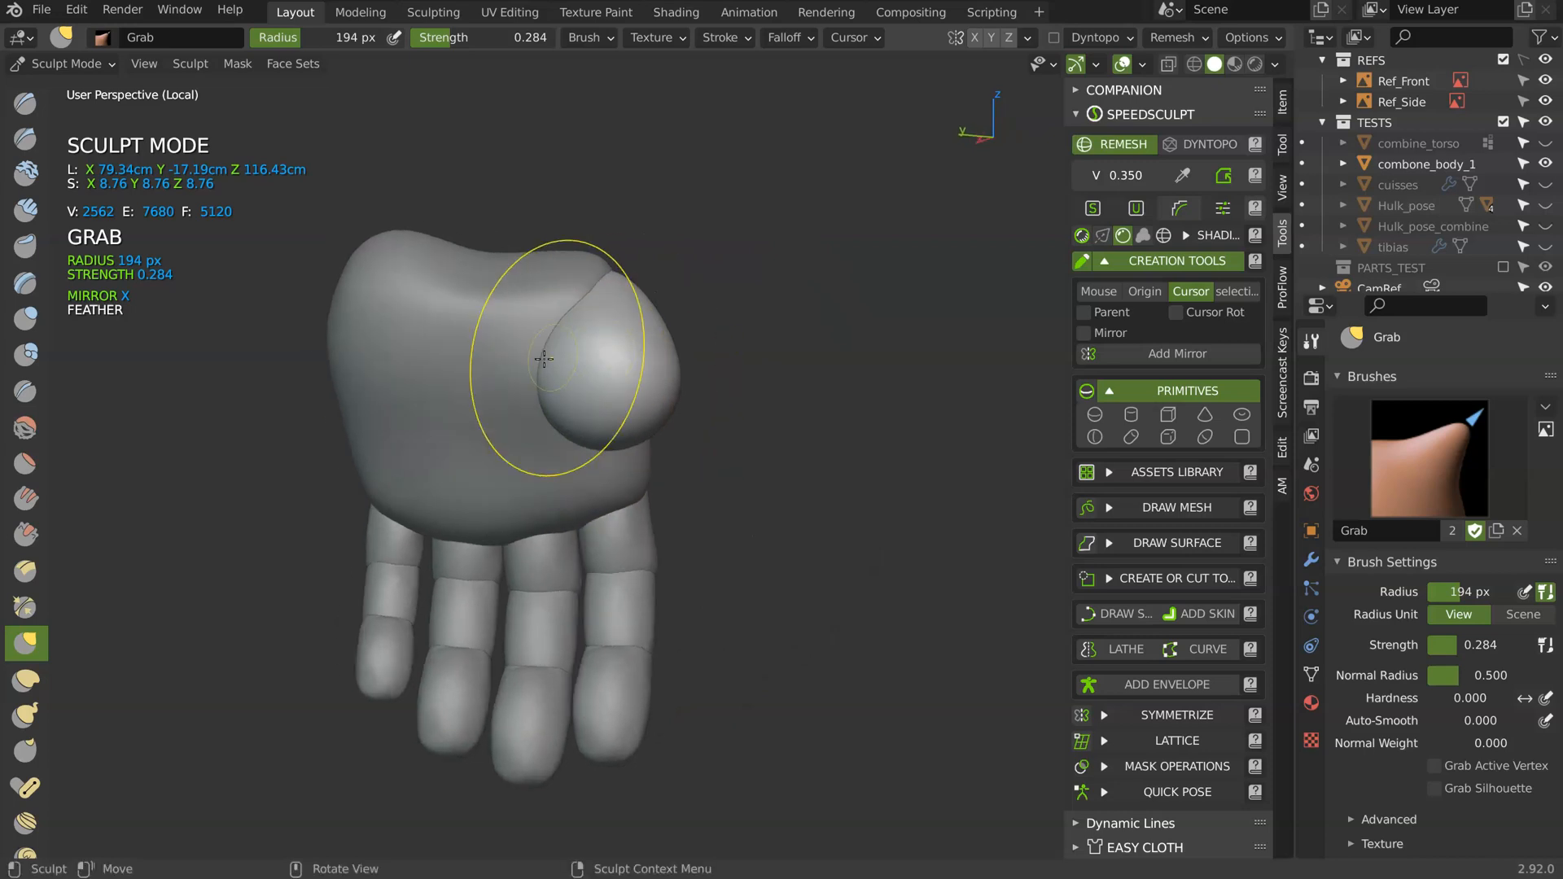
pyautogui.moveTo(543, 358); pyautogui.dragTo(423, 367)
pyautogui.moveTo(491, 345); pyautogui.dragTo(504, 306, button='middle')
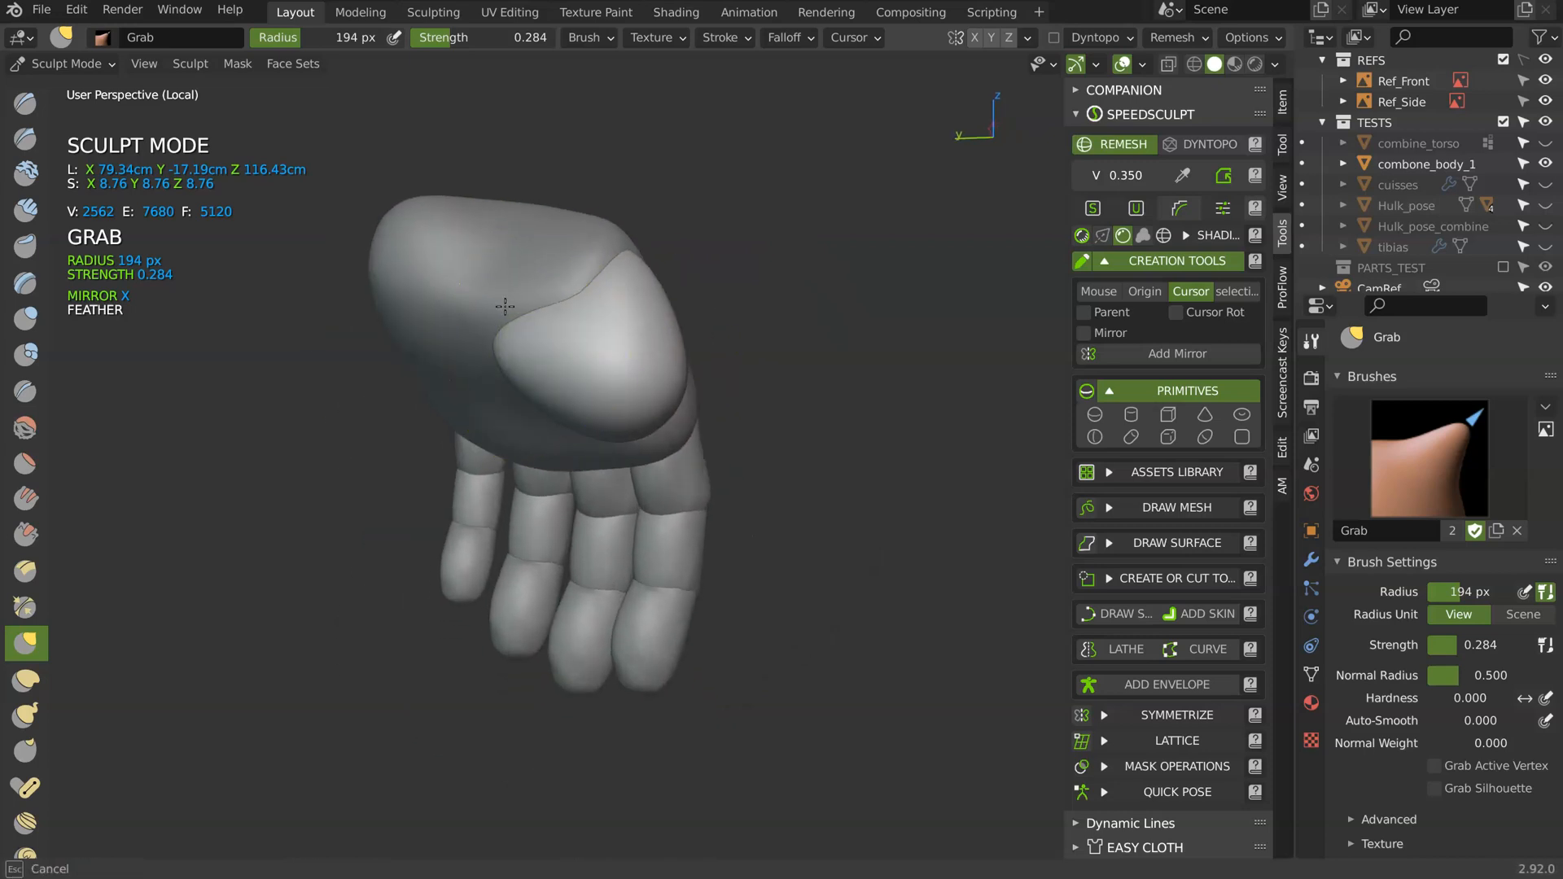
pyautogui.moveTo(575, 343)
pyautogui.mouseDown(button='middle')
pyautogui.moveTo(603, 321)
pyautogui.moveTo(470, 398)
pyautogui.moveTo(543, 404)
pyautogui.moveTo(607, 356)
pyautogui.moveTo(597, 377)
pyautogui.moveTo(568, 339)
pyautogui.mouseUp(button='middle')
pyautogui.scroll(2, 543, 405)
pyautogui.moveTo(562, 216)
pyautogui.mouseDown(button='middle')
pyautogui.moveTo(559, 279)
pyautogui.moveTo(473, 376)
pyautogui.mouseUp(button='middle')
# - Return to Object Mode and apply Shade Smooth to the thumb base
pyautogui.hotkey('ctrl', 'Tab')
pyautogui.rightClick(462, 306)
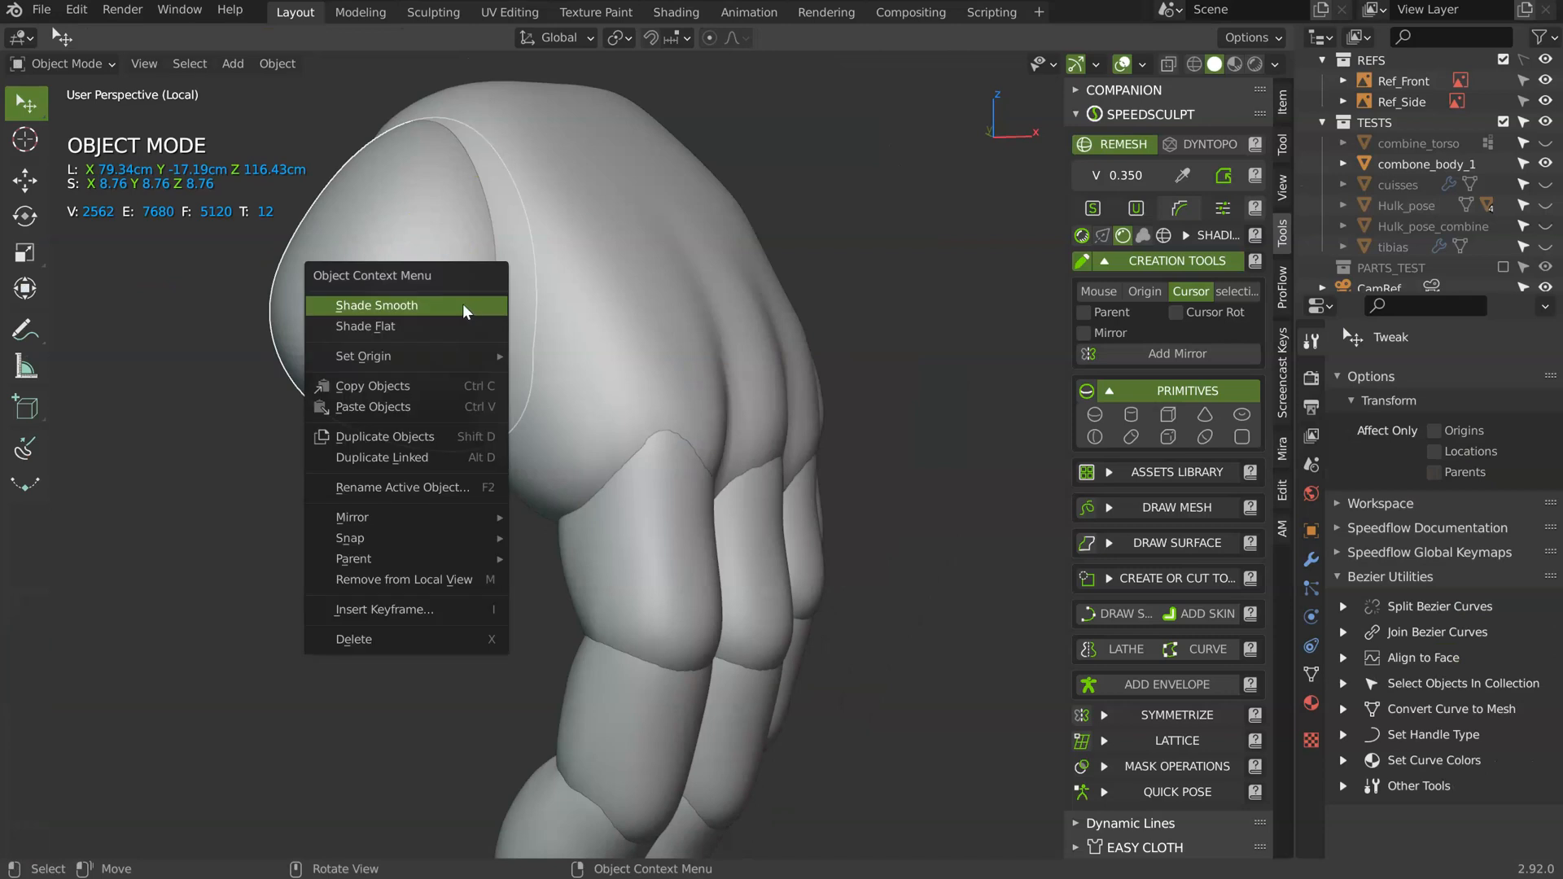
pyautogui.click(462, 306)
# - Sculpt the thumb base further with the Grab brush, pulling it toward the index finger and refining its shape against the palm
pyautogui.keyDown('shift'); pyautogui.moveTo(481, 315); pyautogui.dragTo(696, 275, button='middle'); pyautogui.keyUp('shift')
pyautogui.moveTo(601, 294); pyautogui.dragTo(612, 304, button='middle')
pyautogui.hotkey('ctrl', 'Tab')
pyautogui.moveTo(600, 367); pyautogui.dragTo(579, 333, button='middle')
pyautogui.moveTo(579, 333); pyautogui.dragTo(651, 387)
pyautogui.moveTo(643, 383); pyautogui.dragTo(704, 268, button='middle')
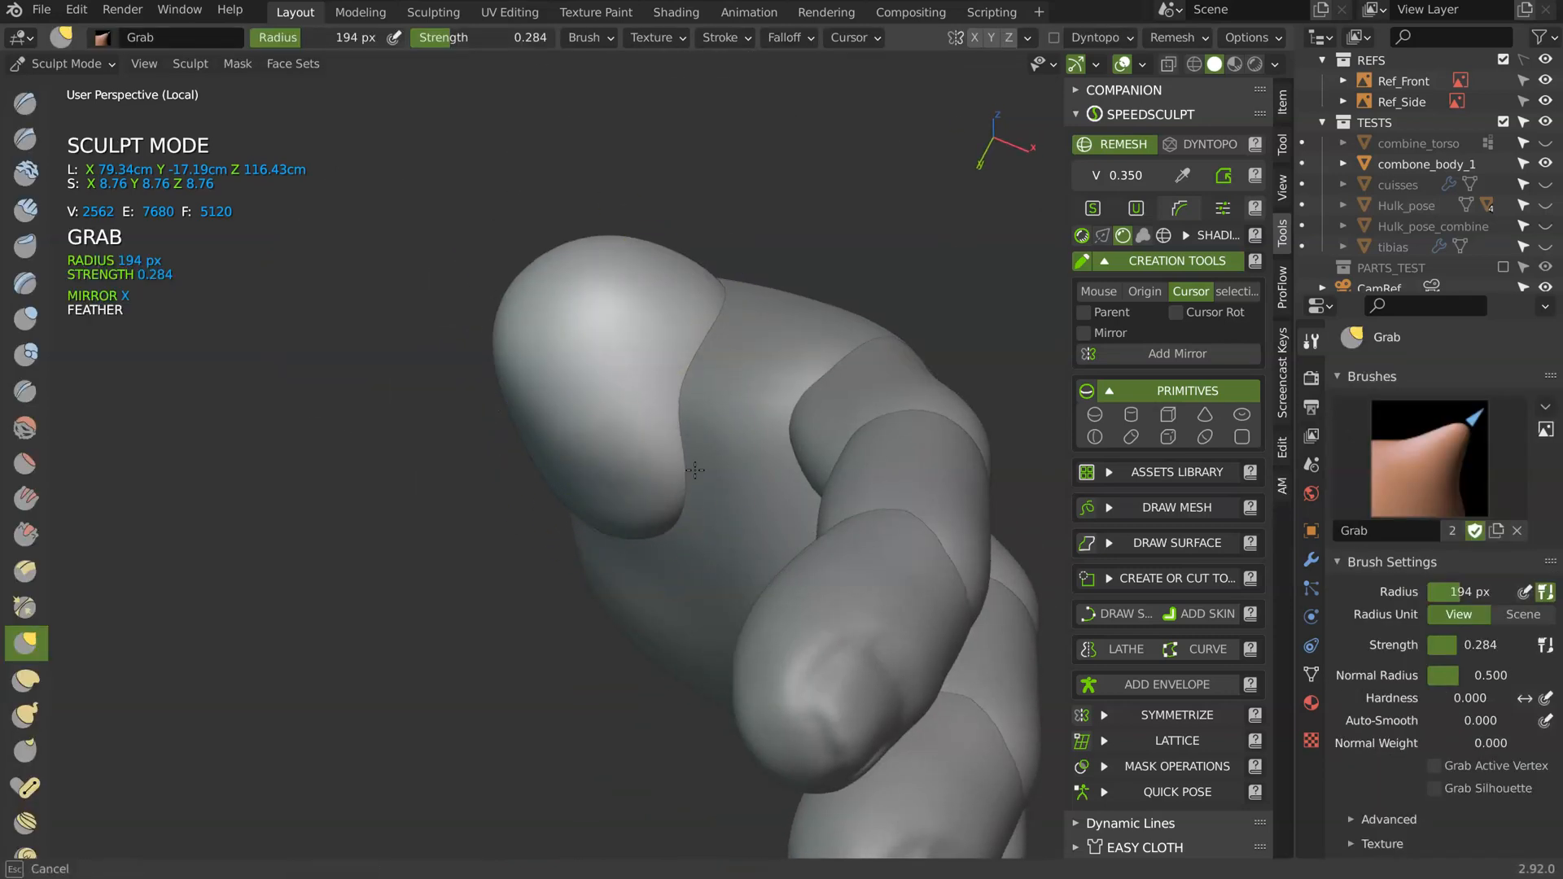
pyautogui.hotkey('shift', 's')
pyautogui.press('g')
pyautogui.moveTo(551, 412)
pyautogui.mouseDown(button='middle')
pyautogui.moveTo(565, 418)
pyautogui.moveTo(599, 349)
pyautogui.mouseUp(button='middle')
pyautogui.hotkey('shift', 's')
pyautogui.press('g')
pyautogui.moveTo(577, 454)
pyautogui.mouseDown(button='middle')
pyautogui.moveTo(618, 349)
pyautogui.moveTo(553, 342)
pyautogui.mouseUp(button='middle')
pyautogui.scroll(-6, 553, 342)
# - Duplicate the index finger's middle and tip segments in Object Mode and place the copy at the thumb base
pyautogui.moveTo(782, 325)
pyautogui.mouseDown(button='middle')
pyautogui.moveTo(635, 286)
pyautogui.moveTo(602, 260)
pyautogui.mouseUp(button='middle')
pyautogui.press('Tab')
pyautogui.keyDown('shift'); pyautogui.click(723, 632); pyautogui.keyUp('shift')
pyautogui.click(759, 578)
pyautogui.keyDown('shift'); pyautogui.click(733, 629); pyautogui.keyUp('shift')
pyautogui.moveTo(732, 628); pyautogui.dragTo(721, 564, button='middle')
pyautogui.scroll(2, 778, 519)
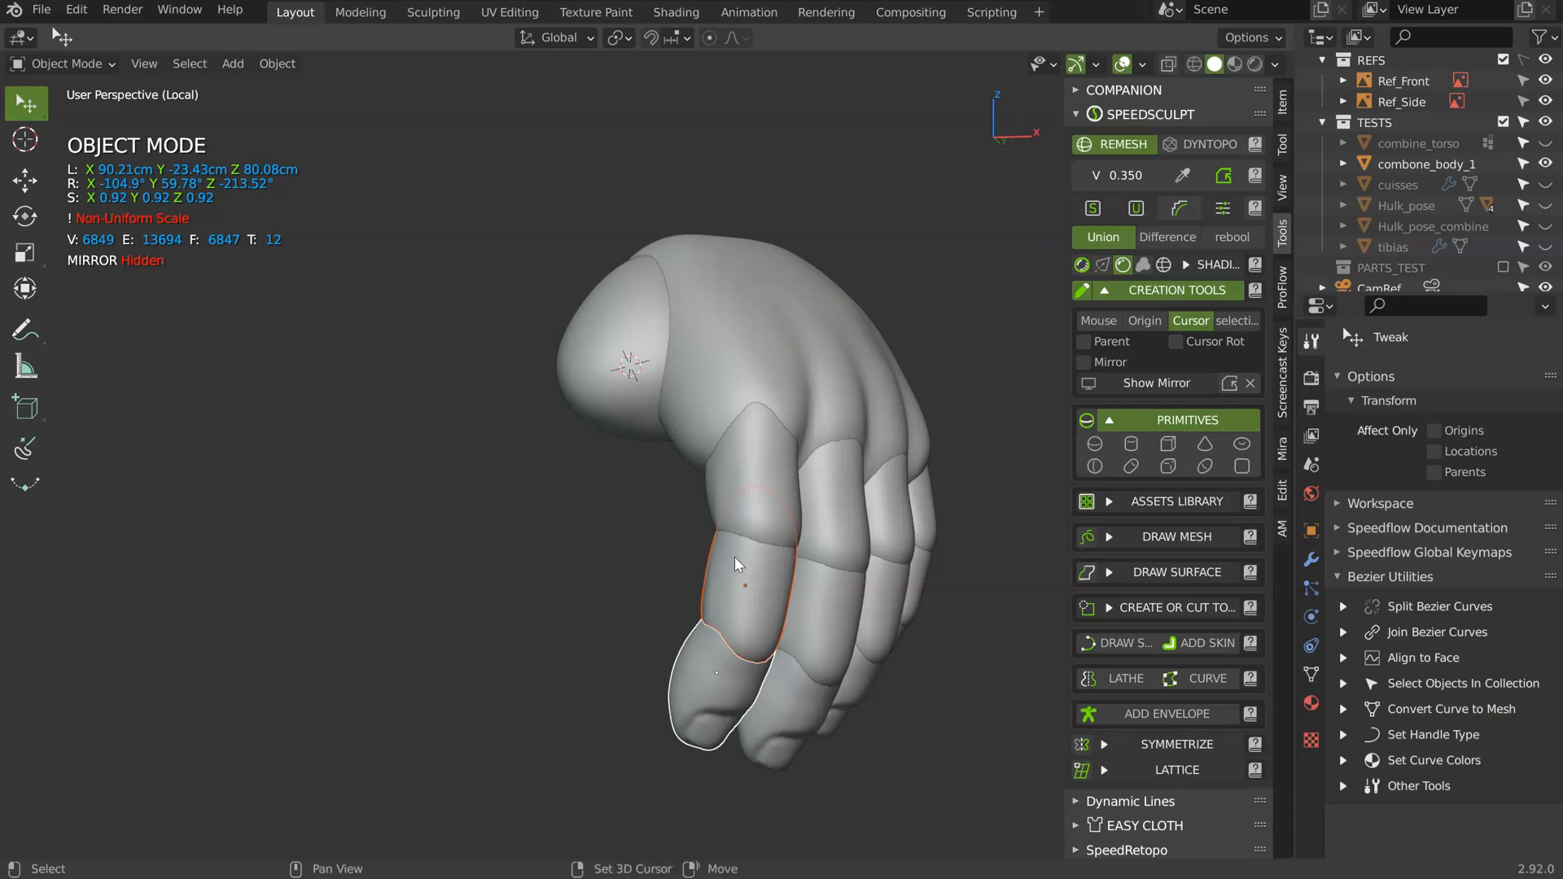
pyautogui.hotkey('shift', 'd')
pyautogui.click(682, 390)
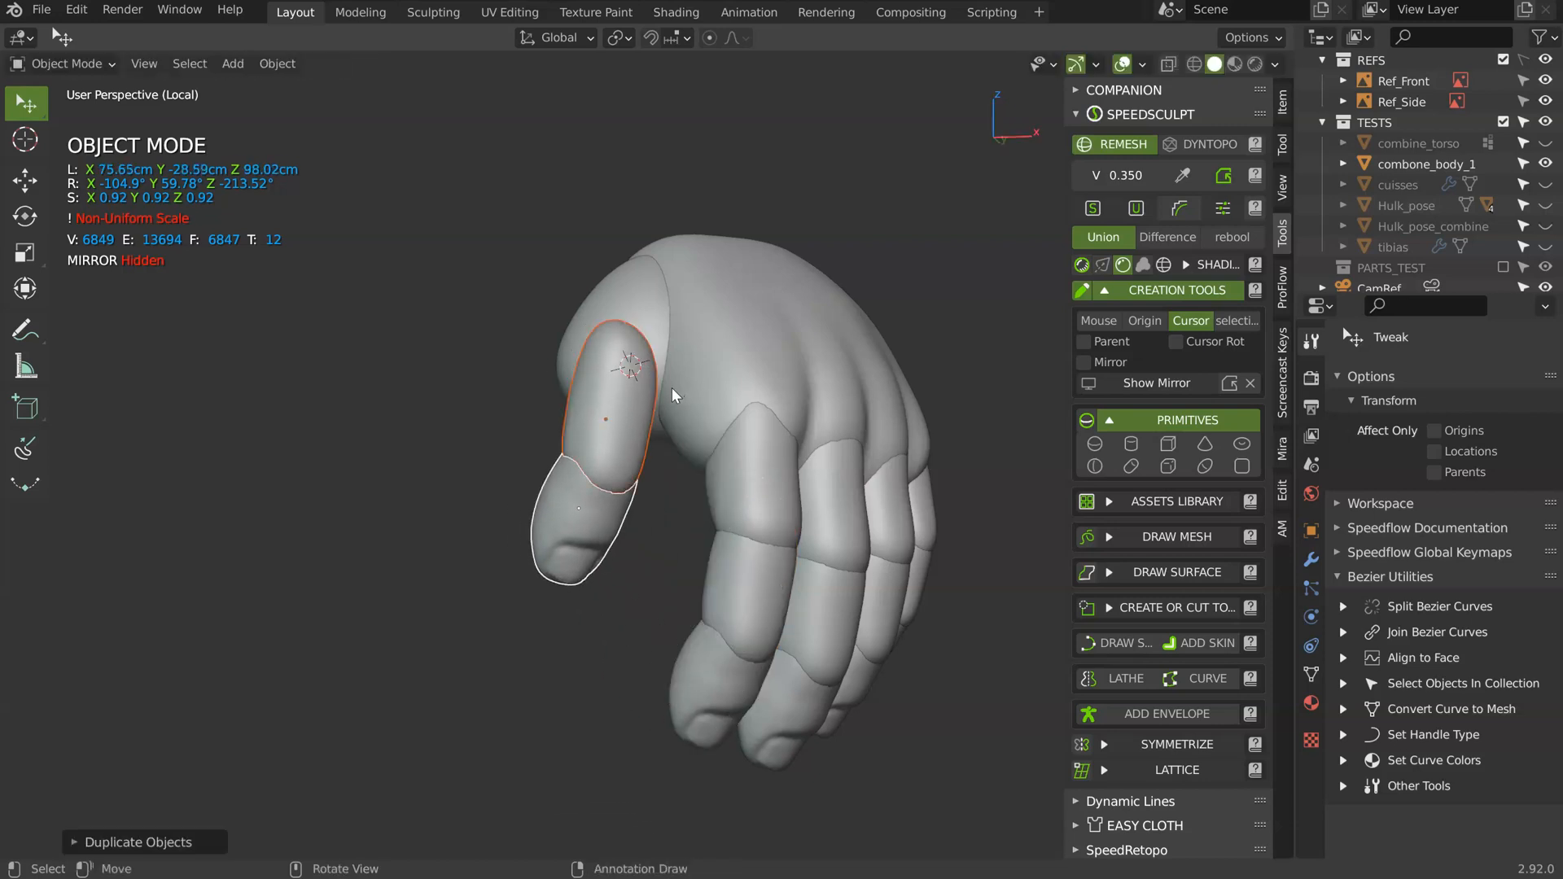
# - Rotate the copied thumb segments freely and move them so they extend from the end of the thumb base
pyautogui.press('r')
pyautogui.press('r')
pyautogui.click(674, 395)
pyautogui.moveTo(674, 395); pyautogui.dragTo(566, 413, button='middle')
pyautogui.press('g')
pyautogui.click(600, 412)
pyautogui.press('g')
pyautogui.click(485, 422)
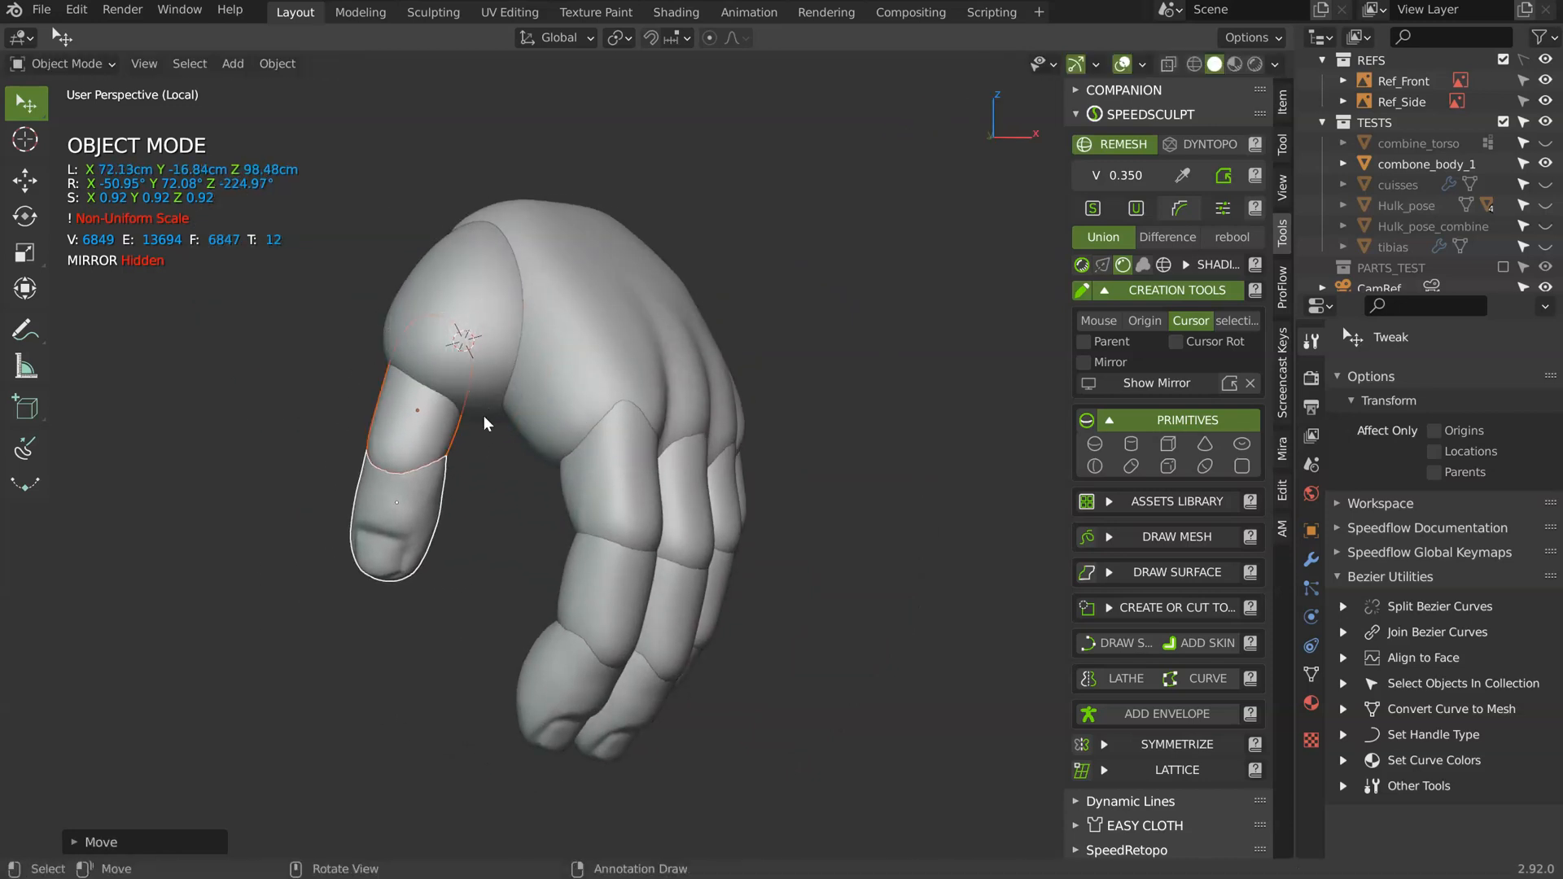
# - Enlarge the thumb segments to a scale of 1.12, then rotate and move them to angle the thumb away from the hand
pyautogui.press('s')
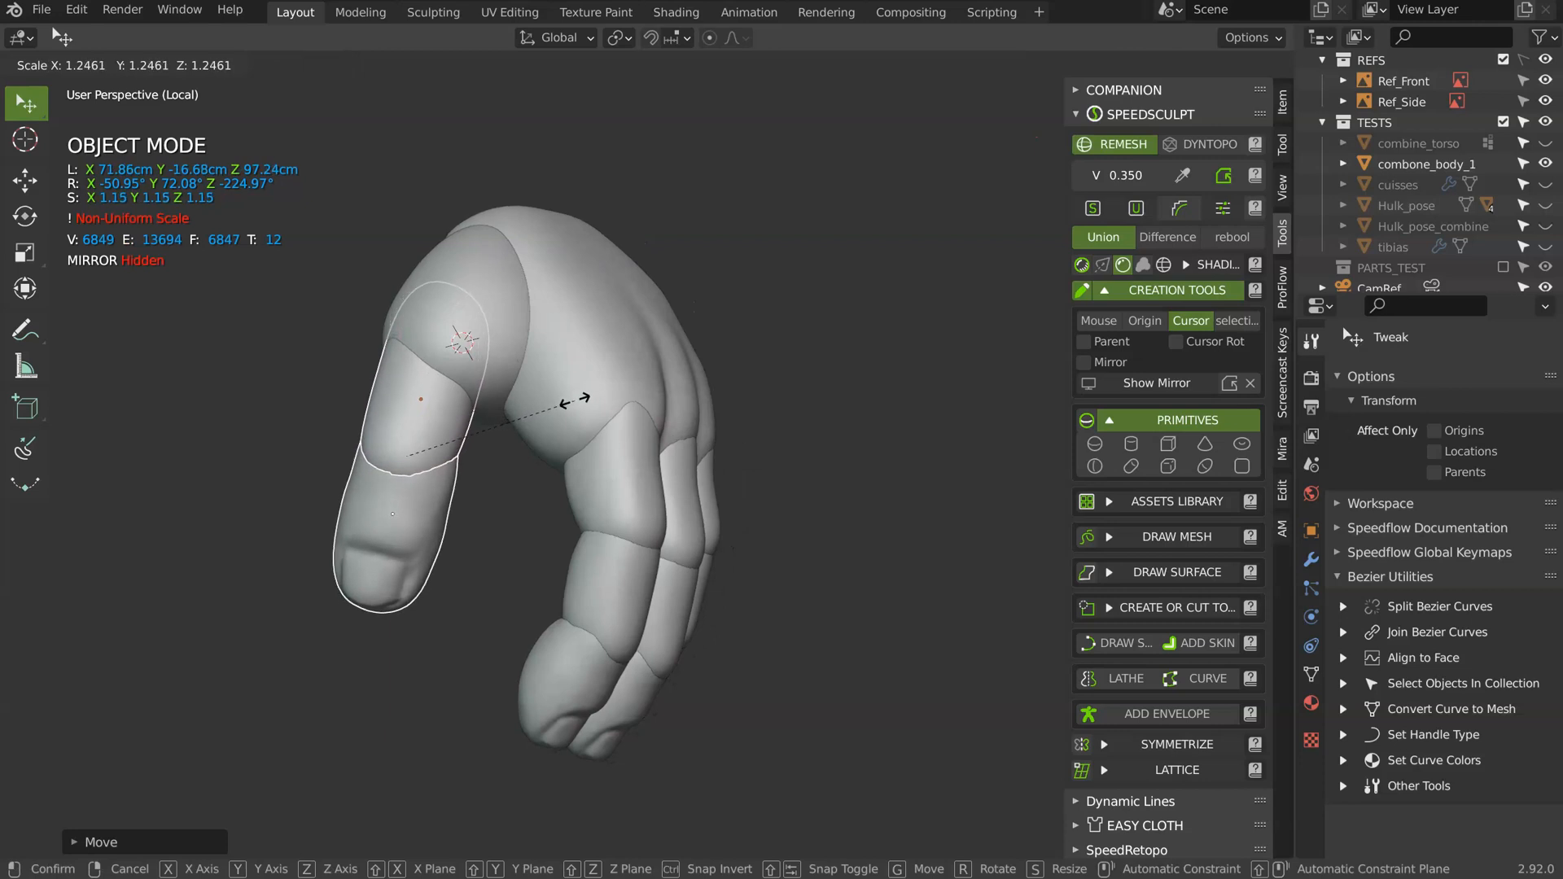
pyautogui.click(566, 411)
pyautogui.moveTo(548, 441); pyautogui.dragTo(506, 439, button='middle')
pyautogui.press('r')
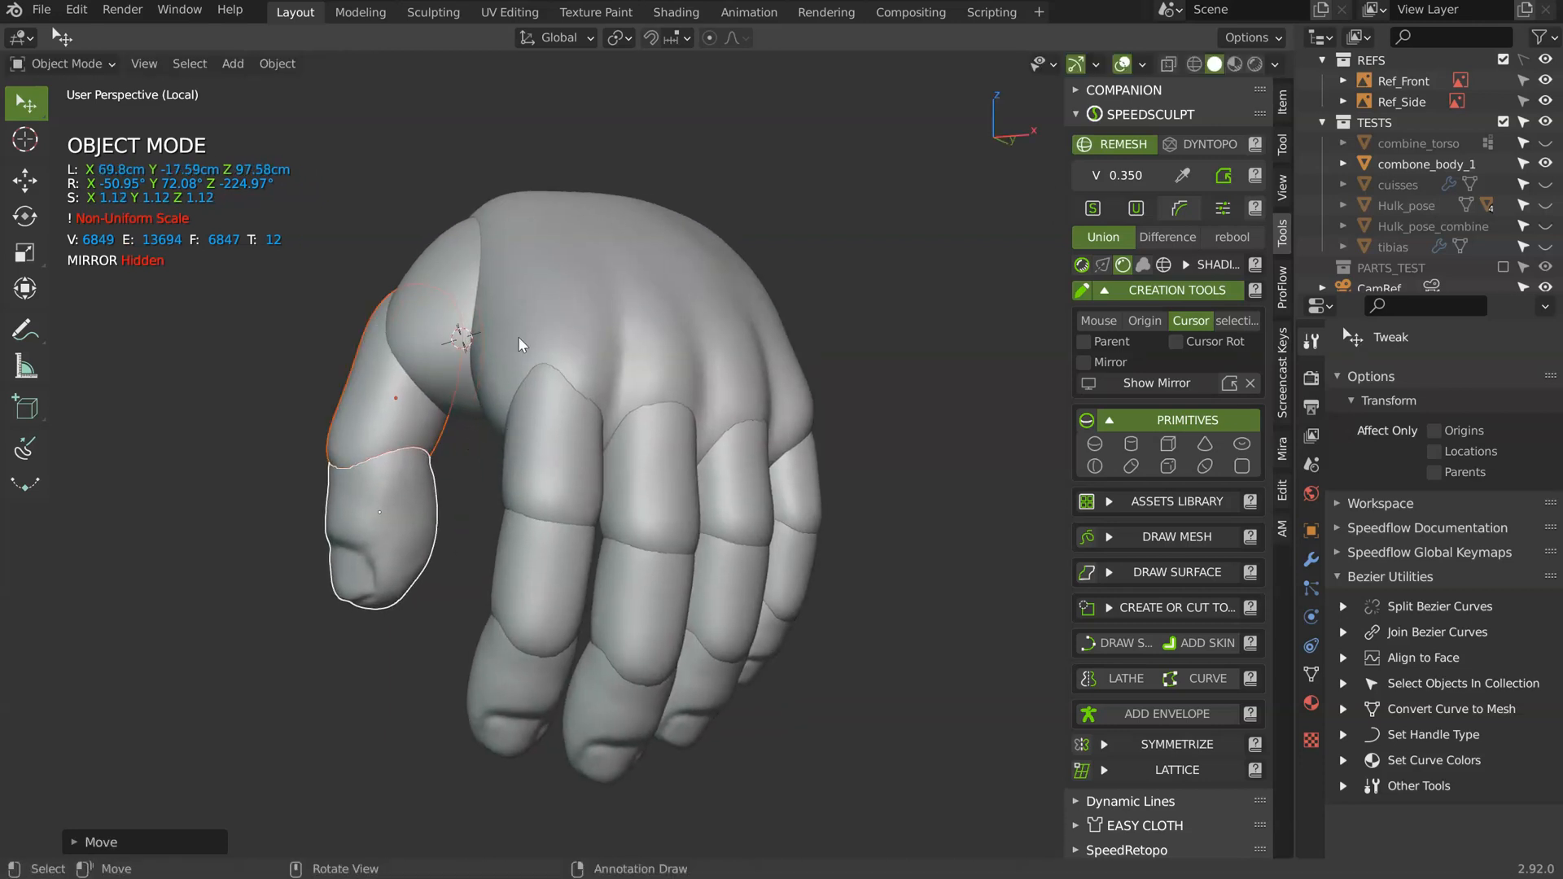
pyautogui.click(538, 303)
pyautogui.press('g')
pyautogui.click(472, 394)
# - Reshape the thumb base in Sculpt Mode with the Grab brush, adjusting its contour around the joint with the thumb segments
pyautogui.click(423, 312)
pyautogui.hotkey('ctrl', 'Tab')
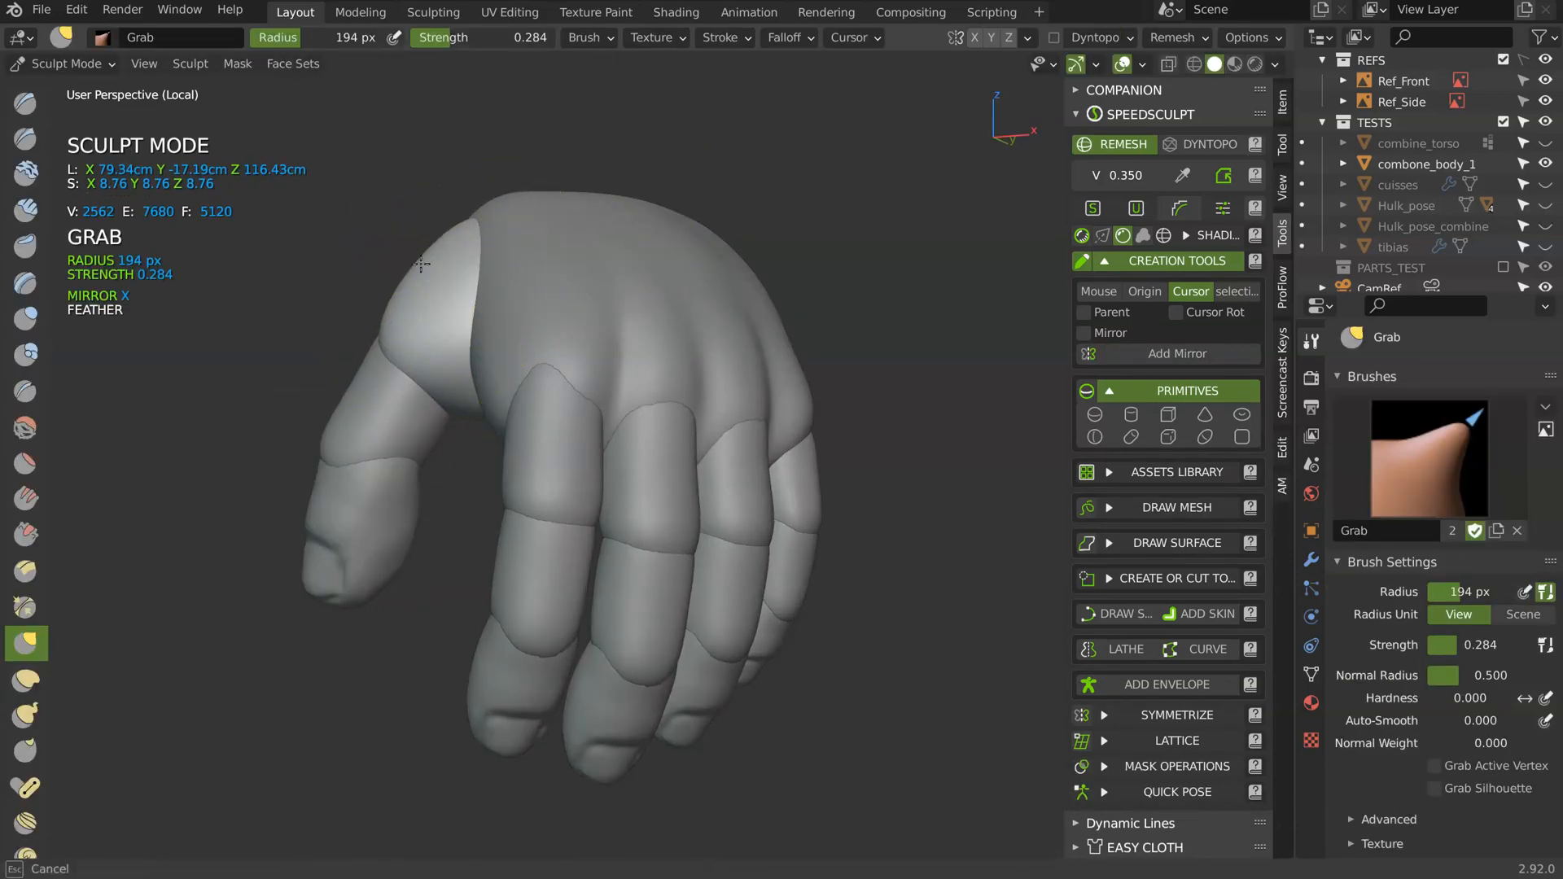
pyautogui.moveTo(421, 286)
pyautogui.mouseDown(button='middle')
pyautogui.moveTo(325, 262)
pyautogui.moveTo(382, 226)
pyautogui.moveTo(474, 300)
pyautogui.moveTo(325, 323)
pyautogui.mouseUp(button='middle')
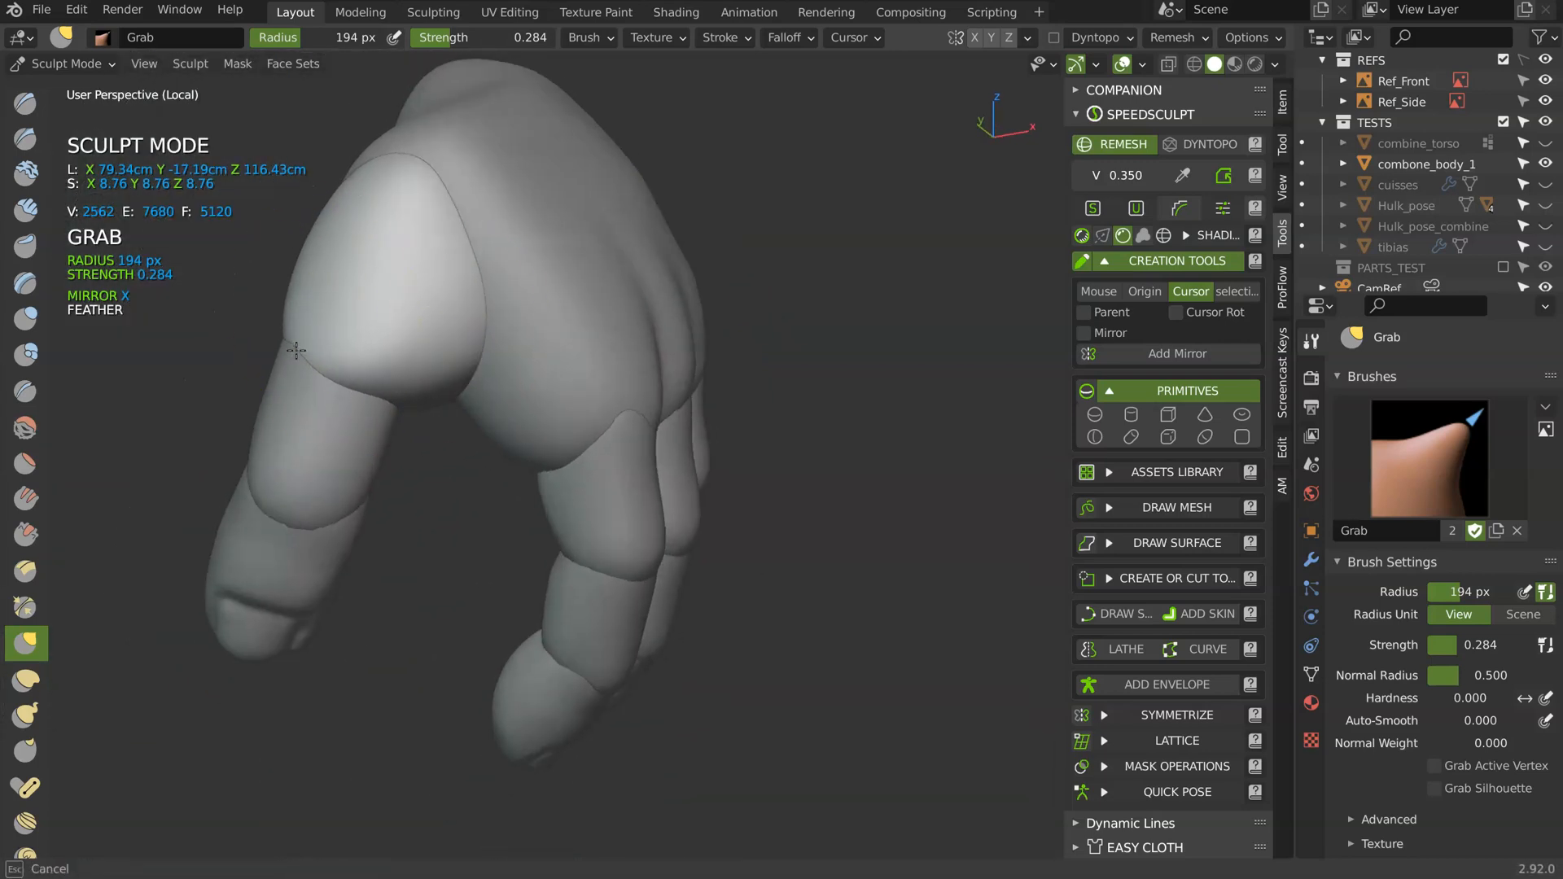
pyautogui.moveTo(446, 361)
pyautogui.mouseDown(button='middle')
pyautogui.moveTo(408, 346)
pyautogui.moveTo(442, 387)
pyautogui.mouseUp(button='middle')
pyautogui.moveTo(447, 364); pyautogui.dragTo(445, 144)
pyautogui.moveTo(432, 380); pyautogui.dragTo(404, 404, button='middle')
# - Select the thumb's middle and tip segments in Object Mode and move them slightly inward against the thumb base
pyautogui.press('Tab')
pyautogui.click(348, 317)
pyautogui.click(340, 445)
pyautogui.keyDown('shift'); pyautogui.click(329, 537); pyautogui.keyUp('shift')
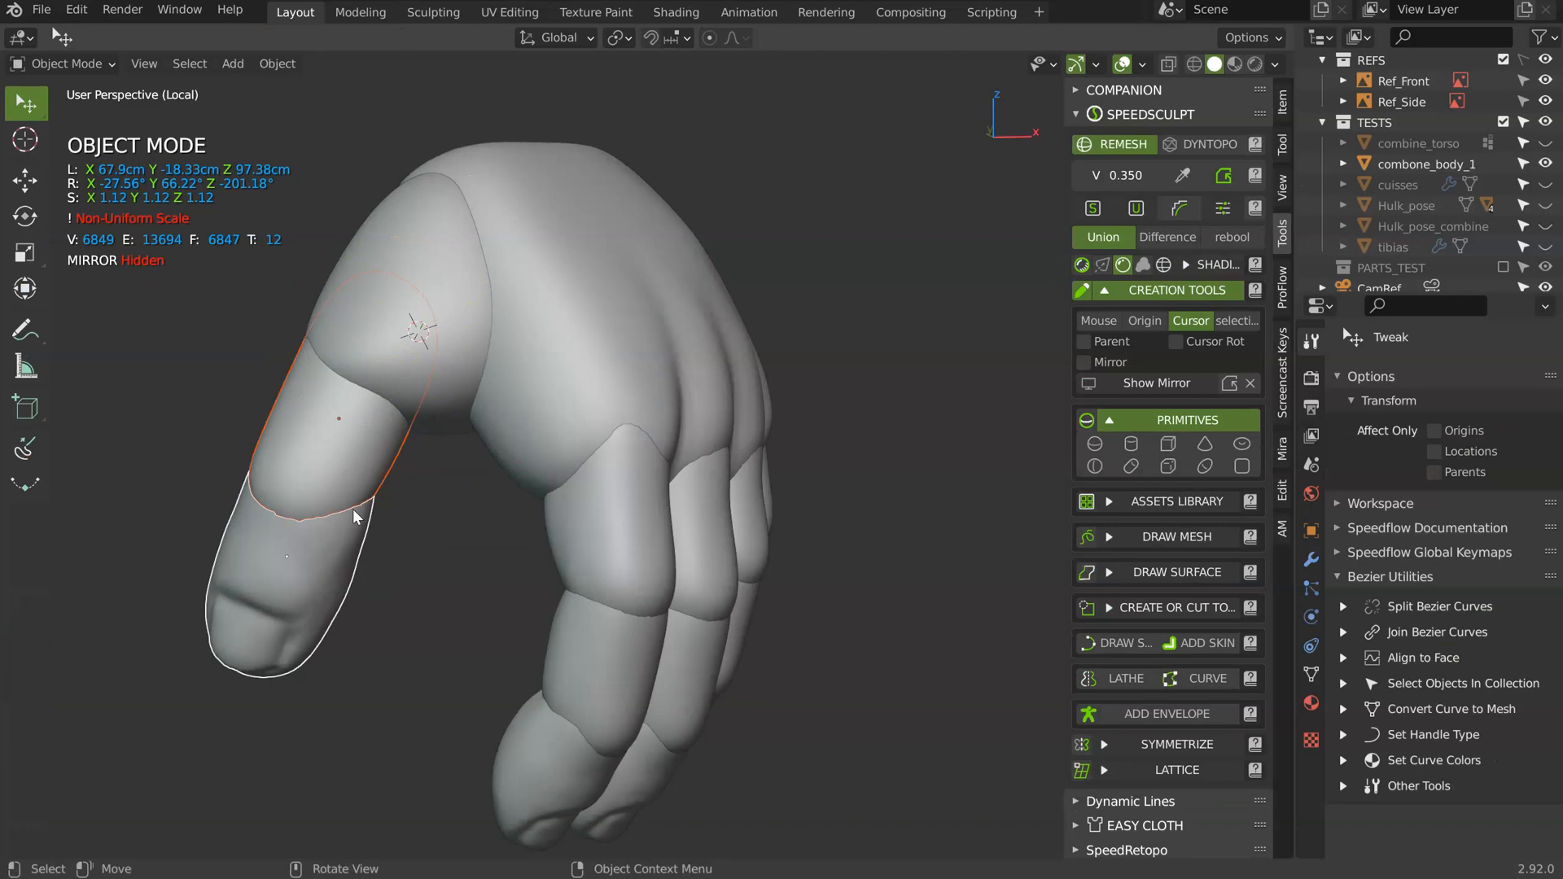
pyautogui.press('g')
pyautogui.click(370, 501)
pyautogui.moveTo(370, 500)
pyautogui.mouseDown(button='middle')
pyautogui.moveTo(314, 515)
pyautogui.moveTo(261, 495)
pyautogui.moveTo(418, 476)
pyautogui.moveTo(443, 517)
pyautogui.mouseUp(button='middle')
# - Sculpt the thumb's tip segment with the Grab brush to refine its outline near the joint
pyautogui.click(420, 484)
pyautogui.scroll(1, 456, 506)
pyautogui.press('Tab')
pyautogui.click(593, 420)
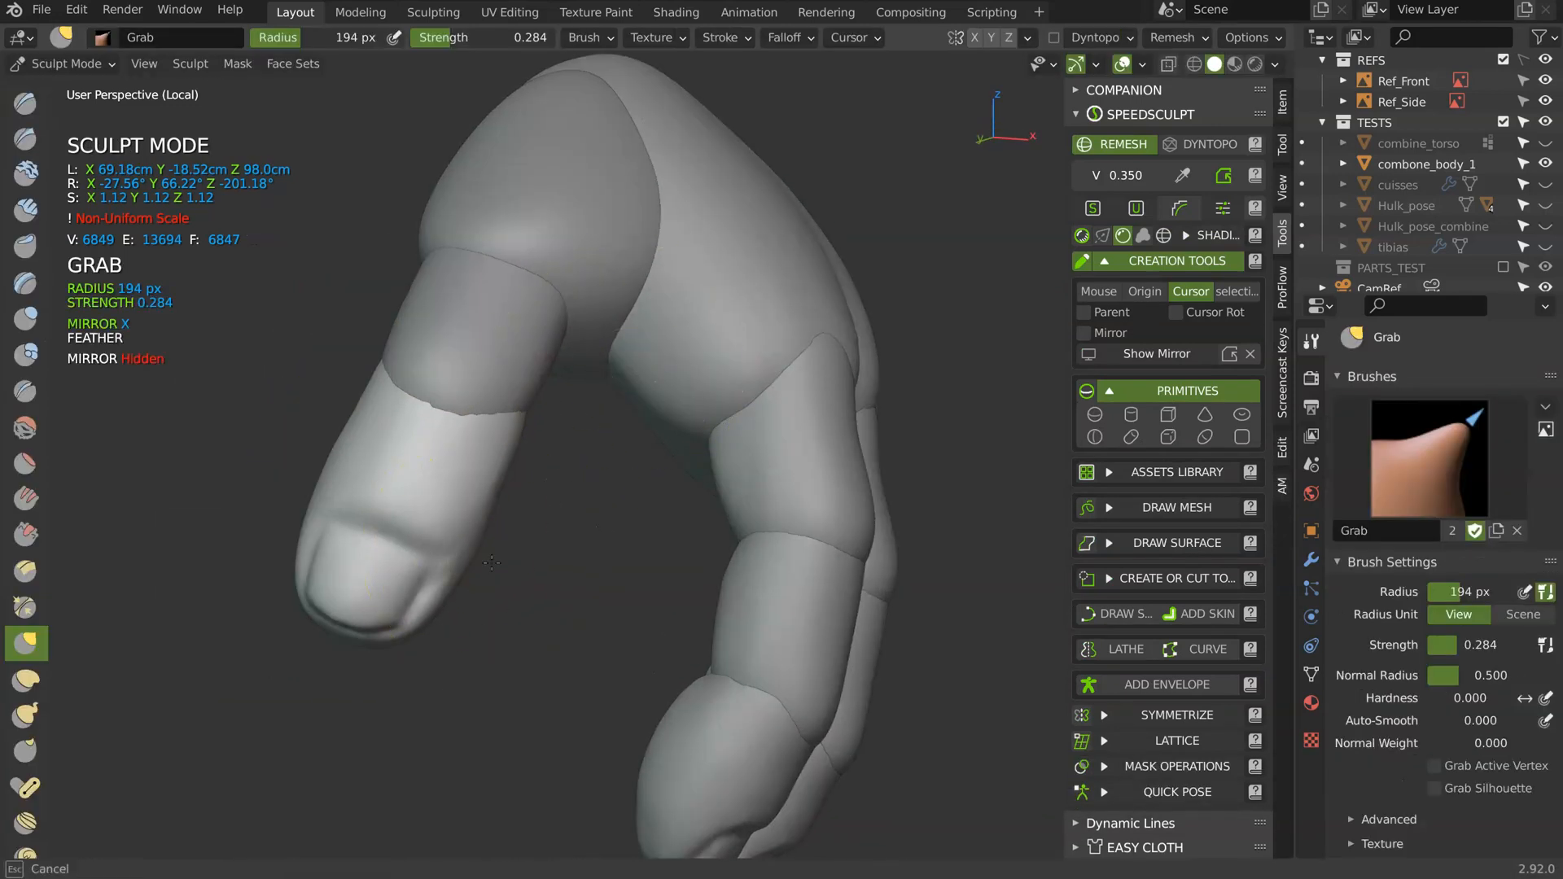
pyautogui.moveTo(470, 563); pyautogui.dragTo(432, 424, button='middle')
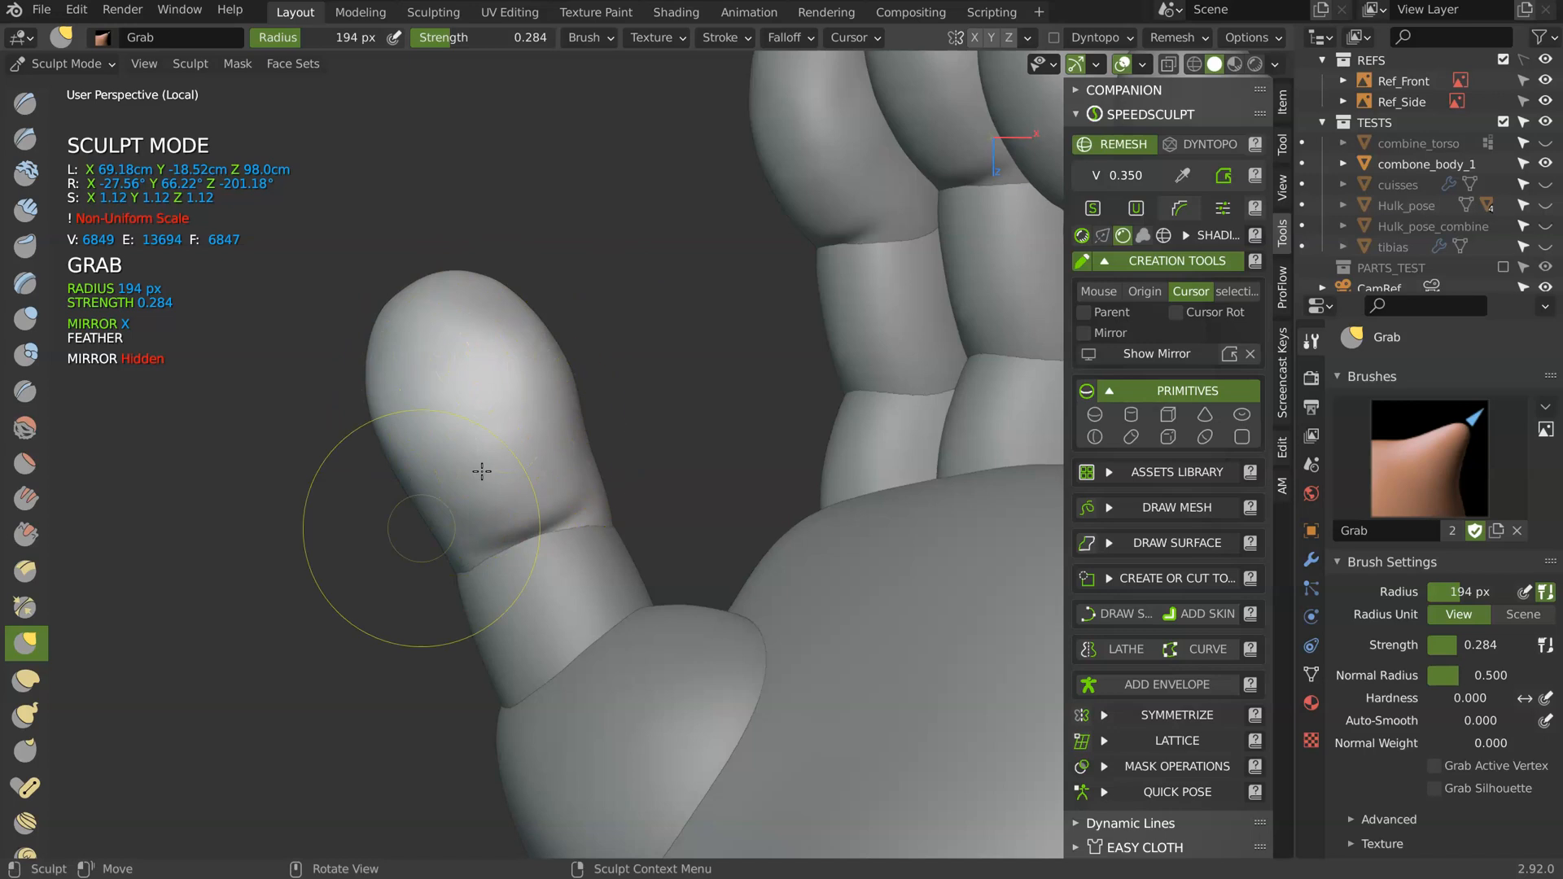
pyautogui.moveTo(371, 359)
pyautogui.mouseDown(button='middle')
pyautogui.moveTo(499, 261)
pyautogui.moveTo(530, 349)
pyautogui.moveTo(454, 276)
pyautogui.moveTo(480, 268)
pyautogui.moveTo(465, 315)
pyautogui.moveTo(454, 279)
pyautogui.moveTo(627, 269)
pyautogui.mouseUp(button='middle')
# - Select all the hand and finger pieces in Object Mode and try to apply their scale
pyautogui.hotkey('ctrl', 'Tab')
pyautogui.scroll(-7, 628, 269)
pyautogui.keyDown('ctrl'); pyautogui.moveTo(319, 525); pyautogui.dragTo(456, 102, button='right'); pyautogui.keyUp('ctrl')
pyautogui.moveTo(598, 424); pyautogui.dragTo(513, 428, button='middle')
pyautogui.keyDown('shift'); pyautogui.click(533, 436); pyautogui.keyUp('shift')
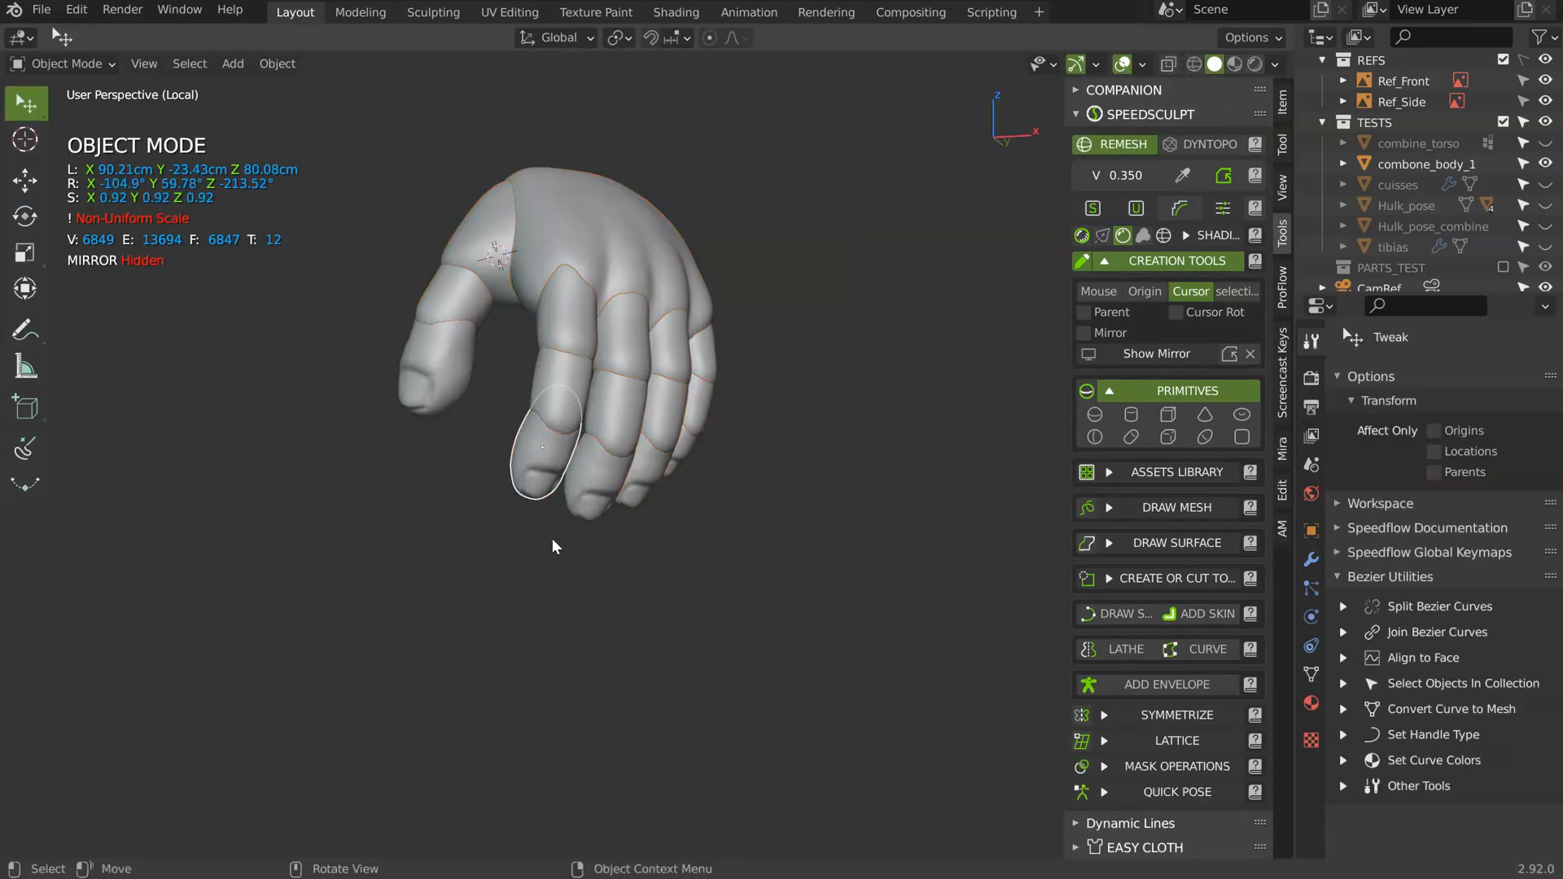
pyautogui.moveTo(423, 389)
pyautogui.keyDown('ctrl'); pyautogui.mouseDown(button='right')
pyautogui.moveTo(648, 174)
pyautogui.moveTo(549, 462)
pyautogui.mouseUp(button='right'); pyautogui.keyUp('ctrl')
pyautogui.hotkey('ctrl', 'a')
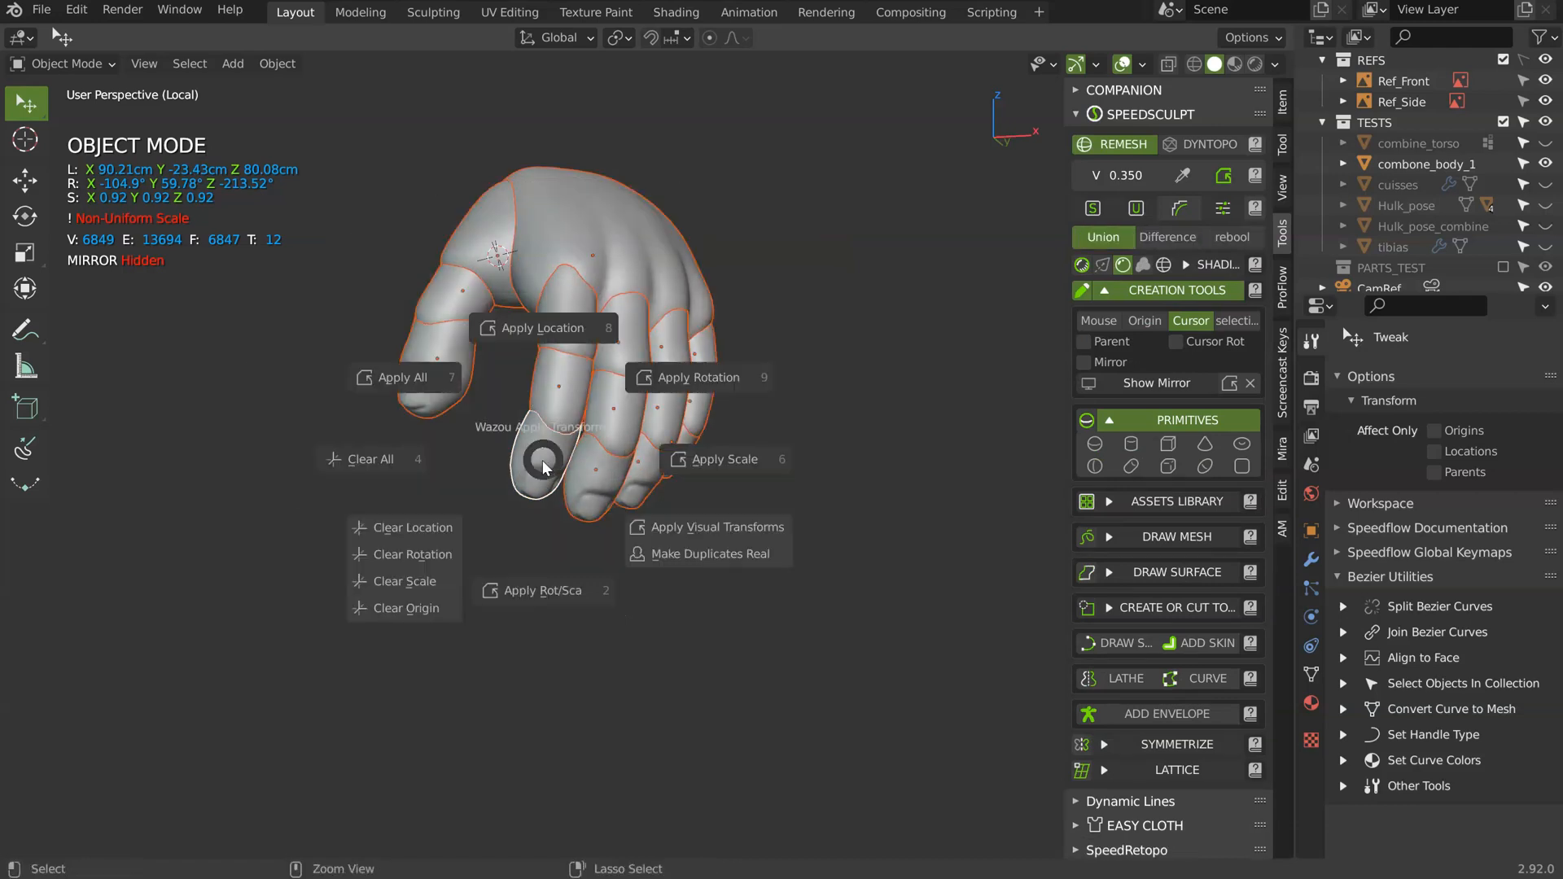
pyautogui.click(708, 464)
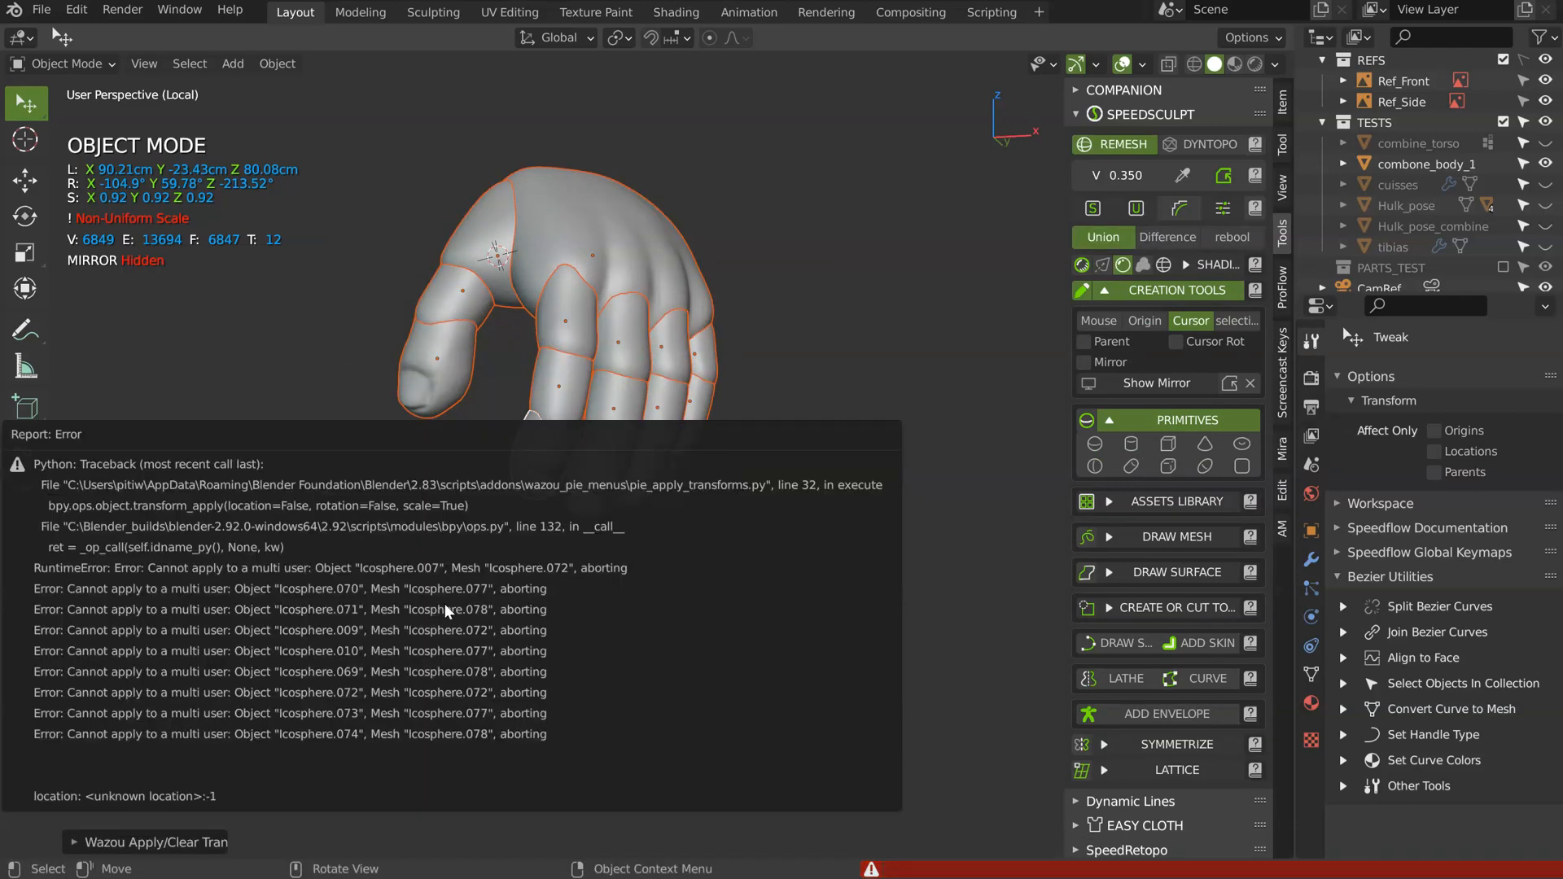
# - Apply the scale to the thumb's tip segment alone, and try the same on the index fingertip
pyautogui.moveTo(561, 272); pyautogui.dragTo(456, 457, button='middle')
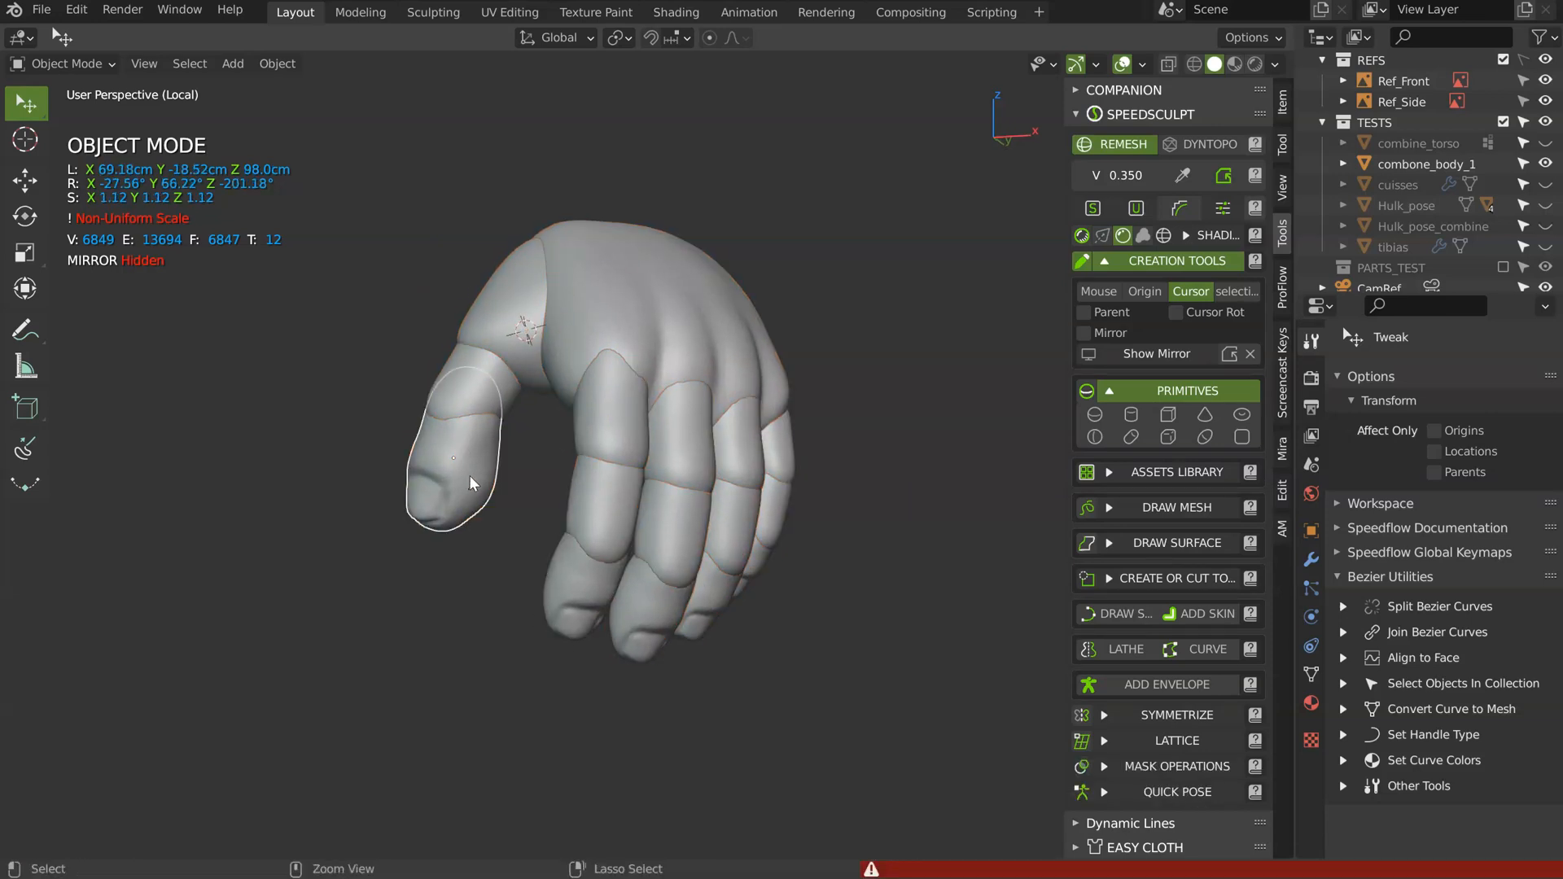
pyautogui.hotkey('ctrl', 'a')
pyautogui.click(642, 475)
pyautogui.click(579, 575)
pyautogui.hotkey('ctrl', 'a')
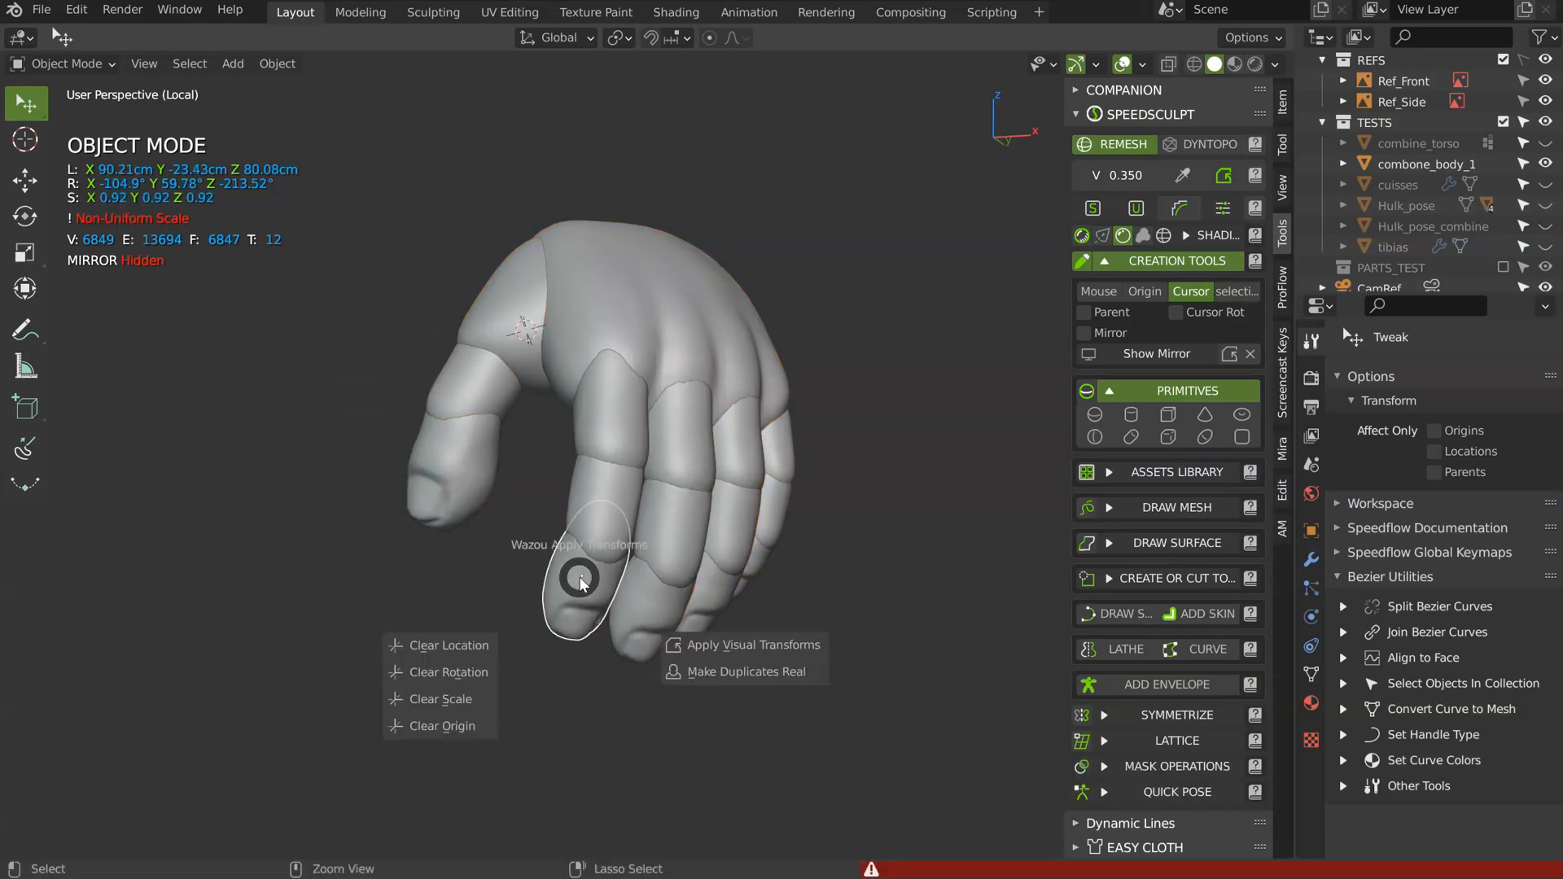
pyautogui.click(749, 574)
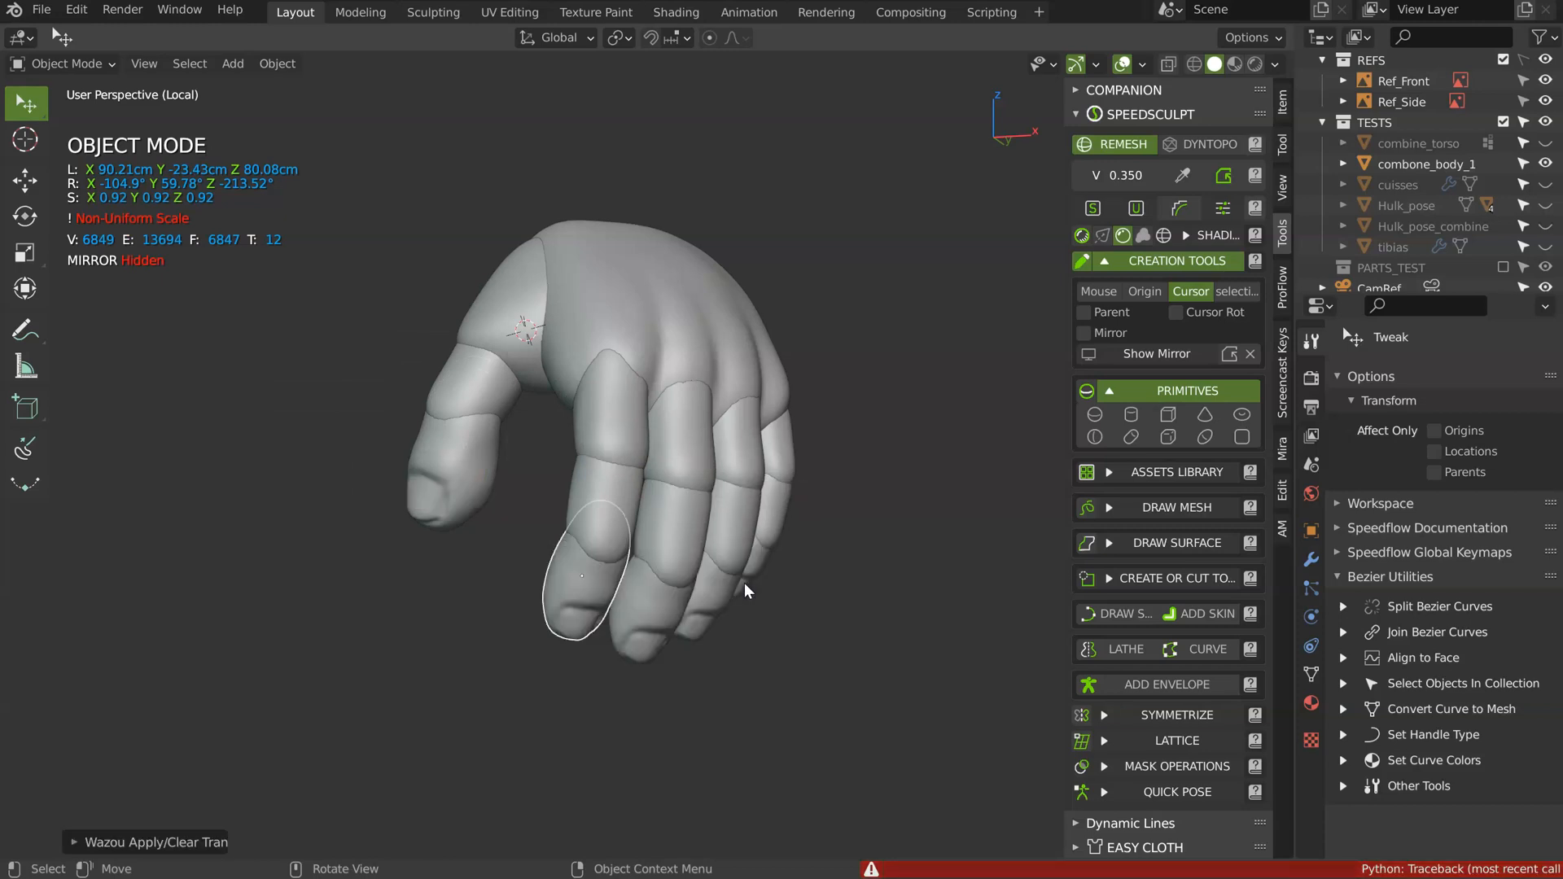
# - Reshape the thumb's tip segment with the Grab brush, adjusting its sides, joint edge and pad from several angles
pyautogui.moveTo(599, 505); pyautogui.dragTo(554, 553, button='middle')
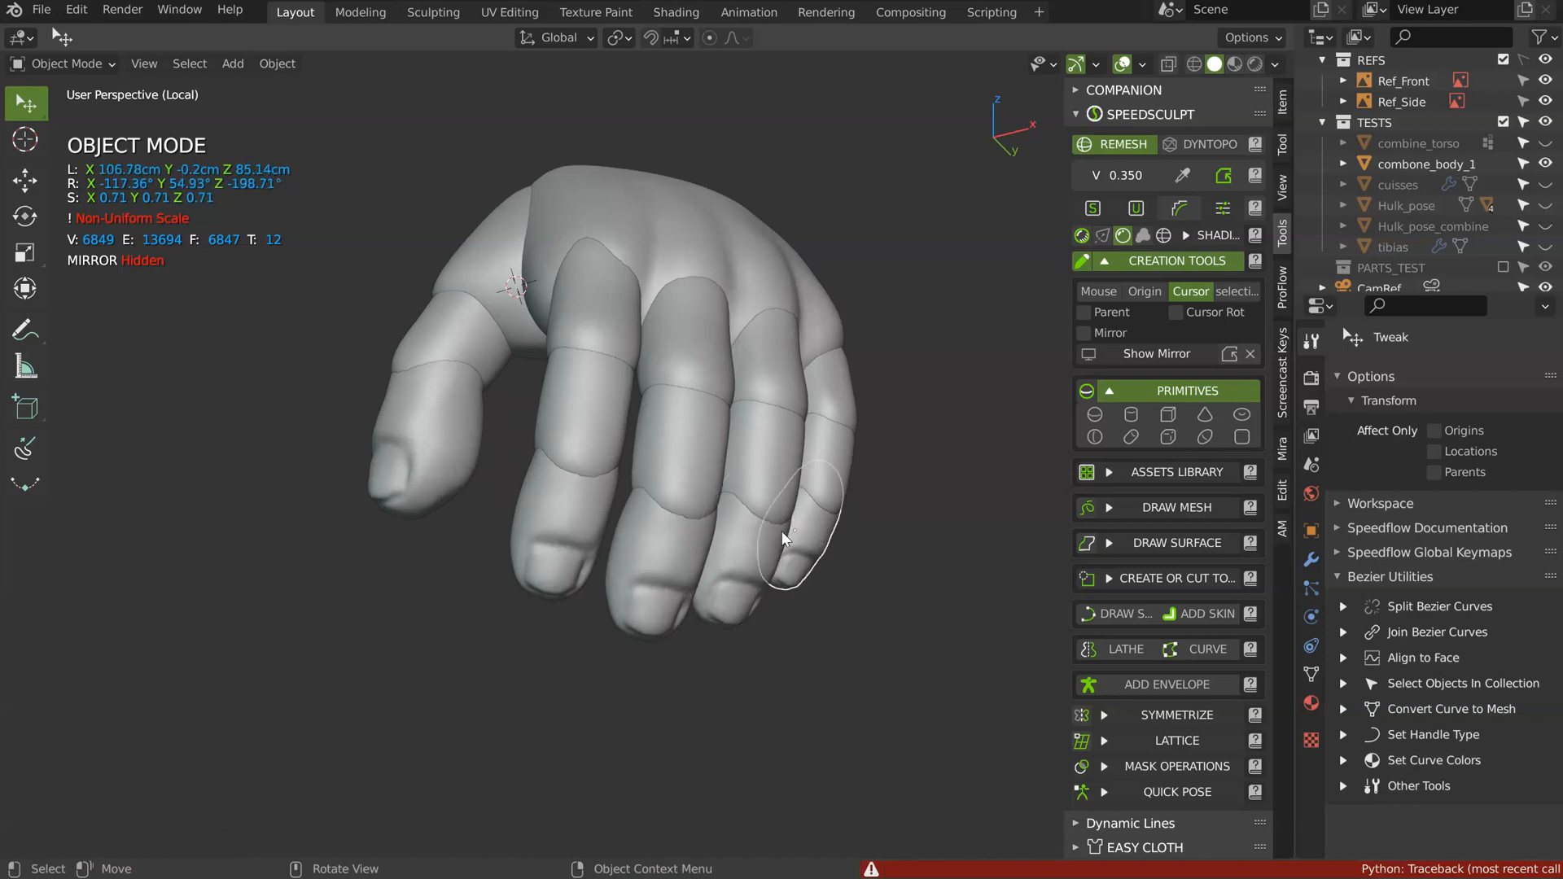
pyautogui.moveTo(584, 520); pyautogui.dragTo(561, 476, button='middle')
pyautogui.moveTo(178, 217)
pyautogui.keyDown('shift'); pyautogui.mouseDown(button='middle')
pyautogui.moveTo(511, 311)
pyautogui.moveTo(521, 342)
pyautogui.moveTo(450, 375)
pyautogui.mouseUp(button='middle'); pyautogui.keyUp('shift')
pyautogui.scroll(2, 521, 342)
pyautogui.click(518, 381)
pyautogui.scroll(2, 440, 391)
pyautogui.press('Tab')
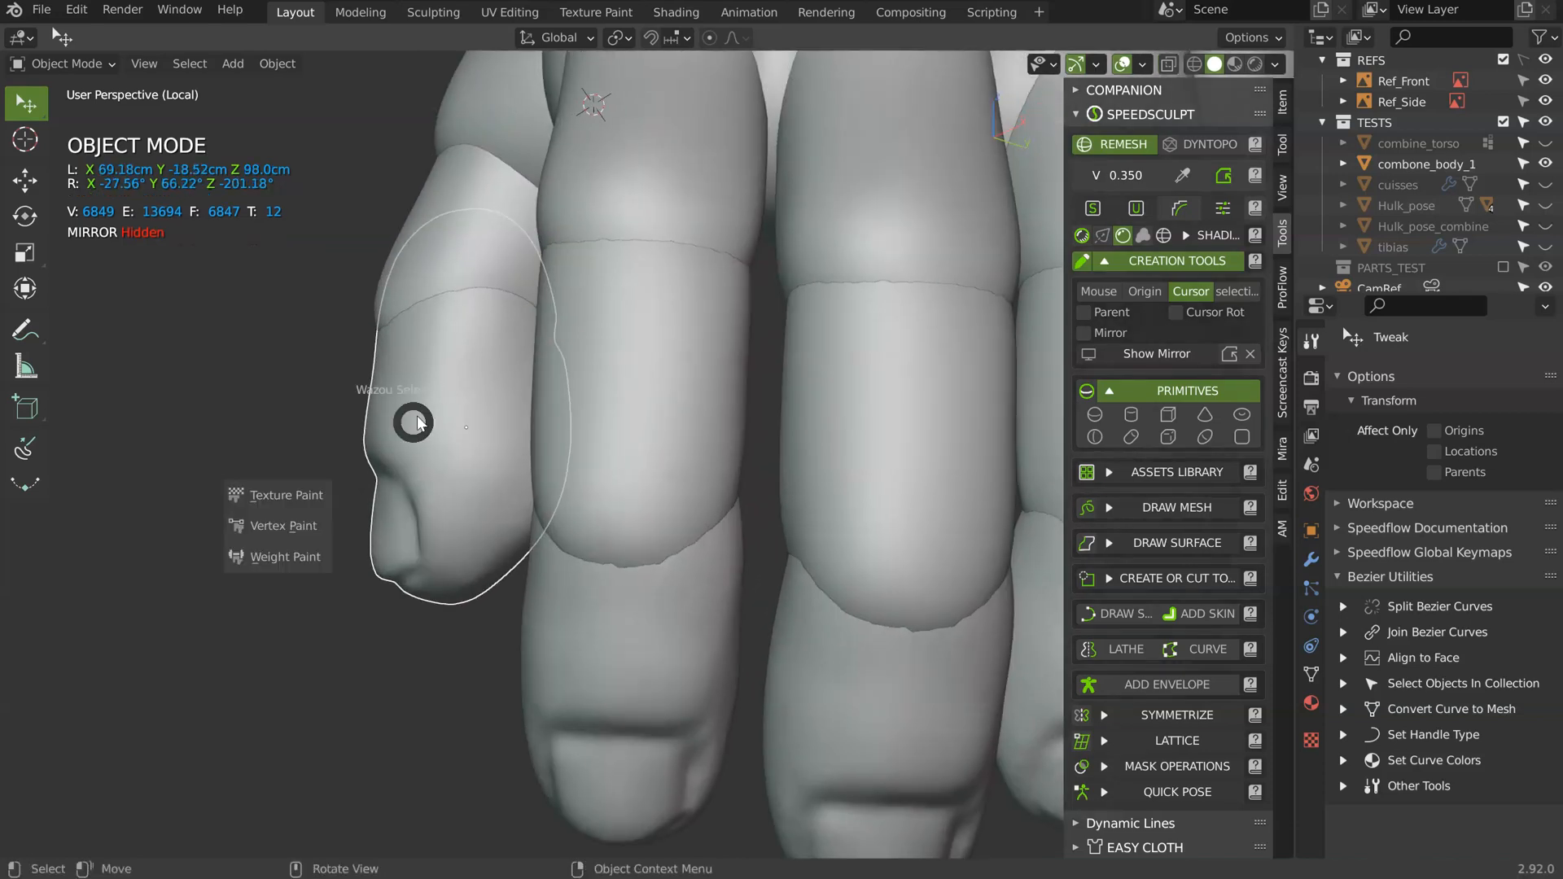
pyautogui.moveTo(382, 284); pyautogui.dragTo(391, 284)
pyautogui.moveTo(500, 283); pyautogui.dragTo(383, 289, button='middle')
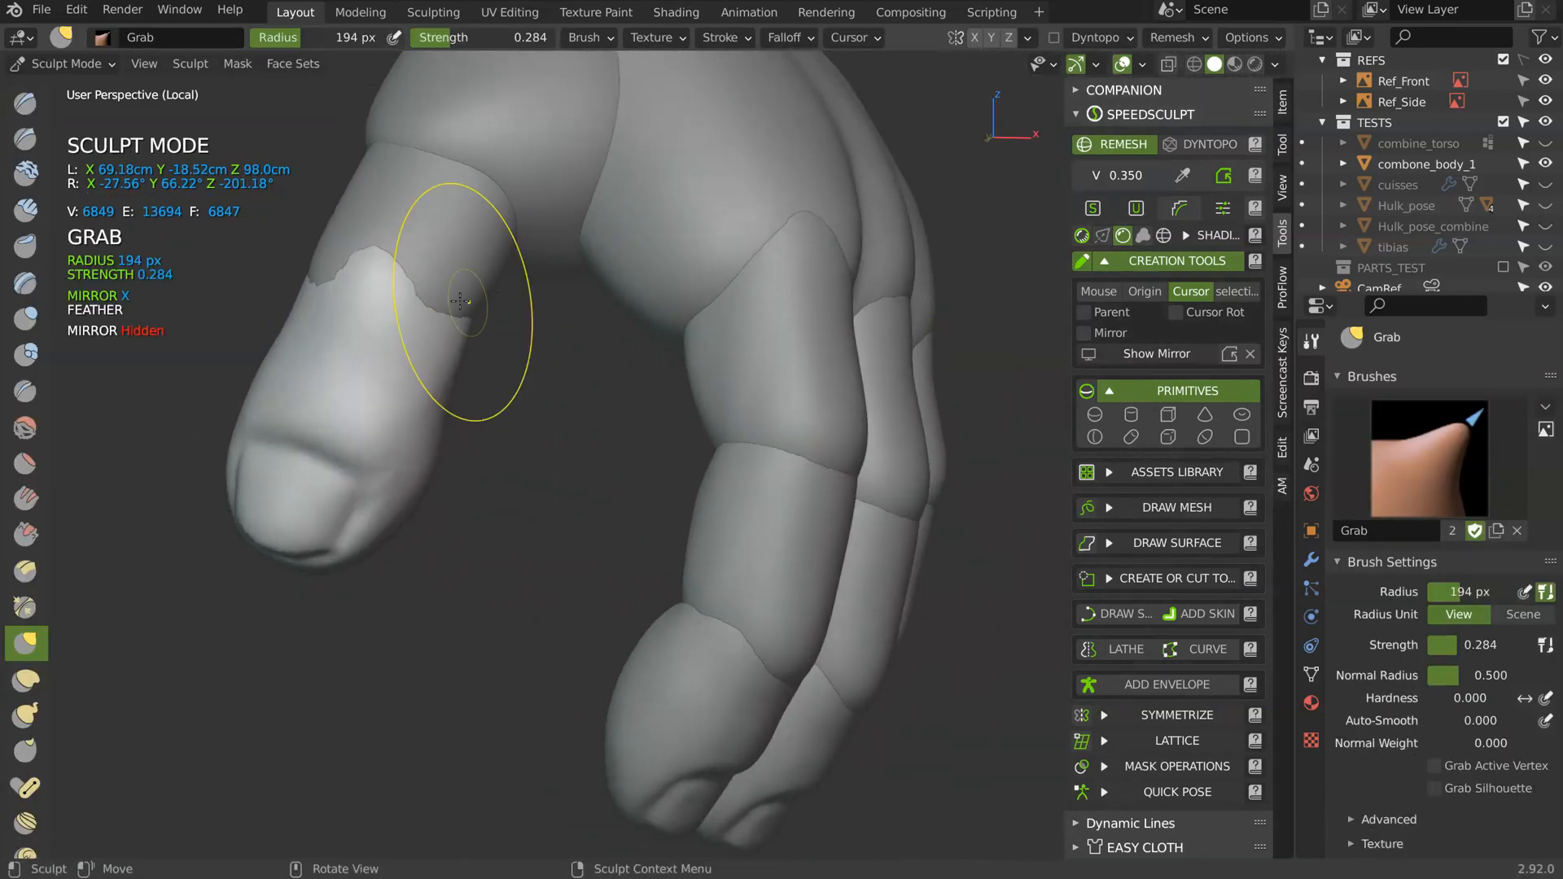
pyautogui.moveTo(447, 285); pyautogui.dragTo(433, 294)
pyautogui.moveTo(398, 310)
pyautogui.mouseDown(button='middle')
pyautogui.moveTo(443, 324)
pyautogui.moveTo(325, 348)
pyautogui.moveTo(285, 326)
pyautogui.mouseUp(button='middle')
pyautogui.moveTo(408, 414)
pyautogui.mouseDown(button='middle')
pyautogui.moveTo(391, 426)
pyautogui.moveTo(474, 312)
pyautogui.mouseUp(button='middle')
pyautogui.moveTo(533, 341); pyautogui.dragTo(530, 337)
pyautogui.moveTo(309, 305)
pyautogui.mouseDown(button='middle')
pyautogui.moveTo(366, 293)
pyautogui.moveTo(369, 219)
pyautogui.moveTo(304, 247)
pyautogui.moveTo(391, 301)
pyautogui.moveTo(366, 312)
pyautogui.mouseUp(button='middle')
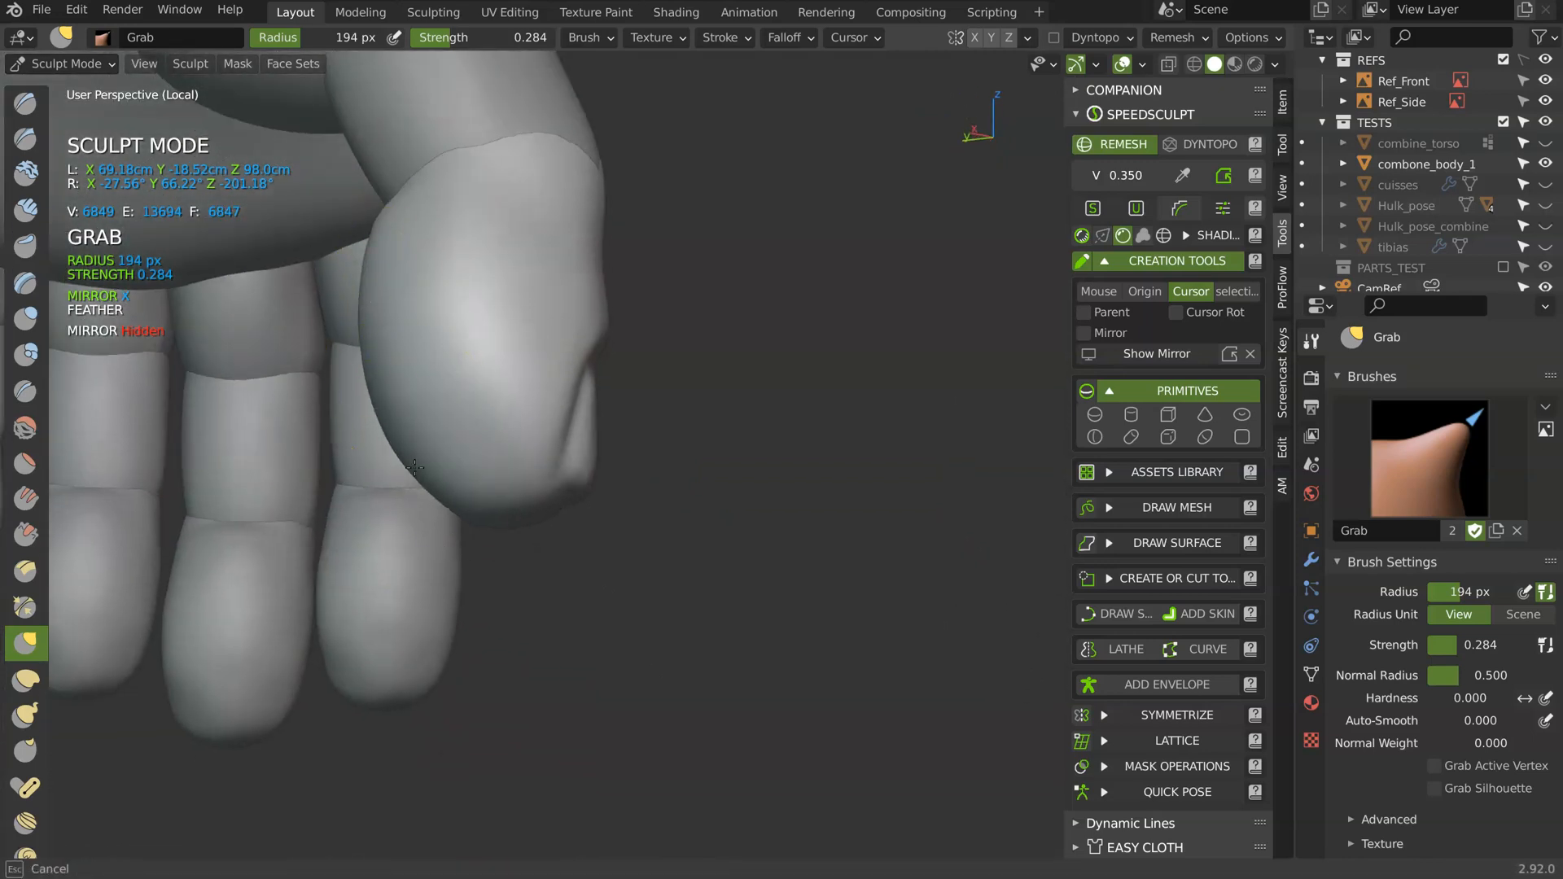
pyautogui.moveTo(415, 468); pyautogui.dragTo(382, 322, button='middle')
pyautogui.moveTo(515, 167)
pyautogui.mouseDown(button='middle')
pyautogui.moveTo(557, 275)
pyautogui.moveTo(541, 324)
pyautogui.mouseUp(button='middle')
# - Sculpt the thumb base with the Grab brush at a 319 px radius, refining its outer contour and its transition into the palm
pyautogui.press('Tab')
pyautogui.click(480, 156)
pyautogui.moveTo(480, 156)
pyautogui.mouseDown(button='middle')
pyautogui.moveTo(509, 232)
pyautogui.moveTo(494, 222)
pyautogui.moveTo(529, 454)
pyautogui.mouseUp(button='middle')
pyautogui.press('Tab')
pyautogui.press('f')
pyautogui.click(605, 407)
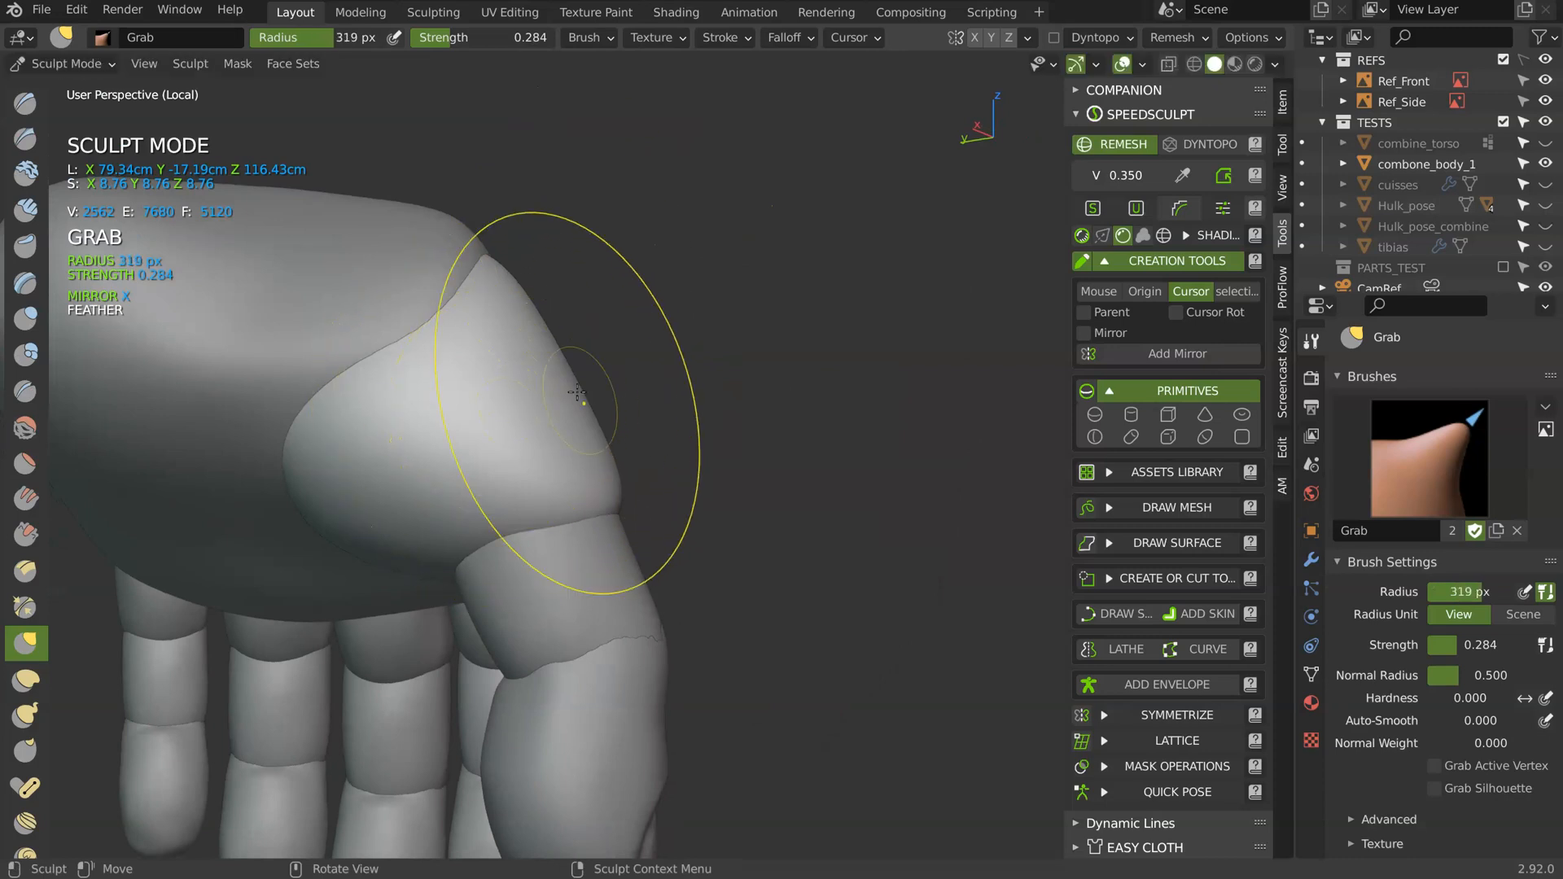
pyautogui.moveTo(495, 496)
pyautogui.mouseDown(button='middle')
pyautogui.moveTo(356, 349)
pyautogui.moveTo(433, 462)
pyautogui.moveTo(490, 442)
pyautogui.mouseUp(button='middle')
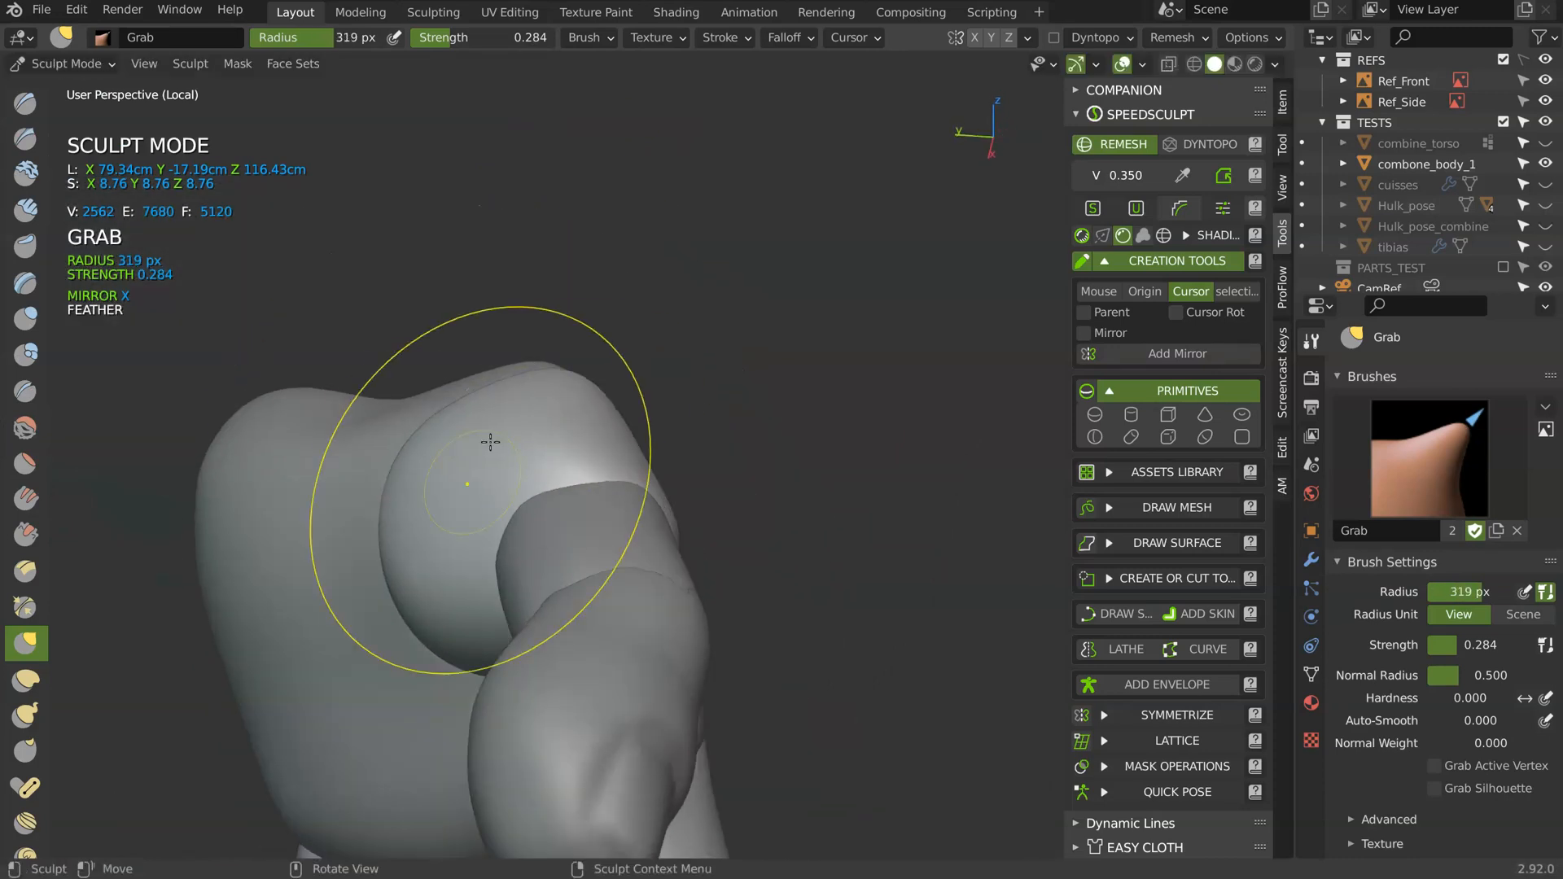
pyautogui.moveTo(596, 497); pyautogui.dragTo(529, 464, button='middle')
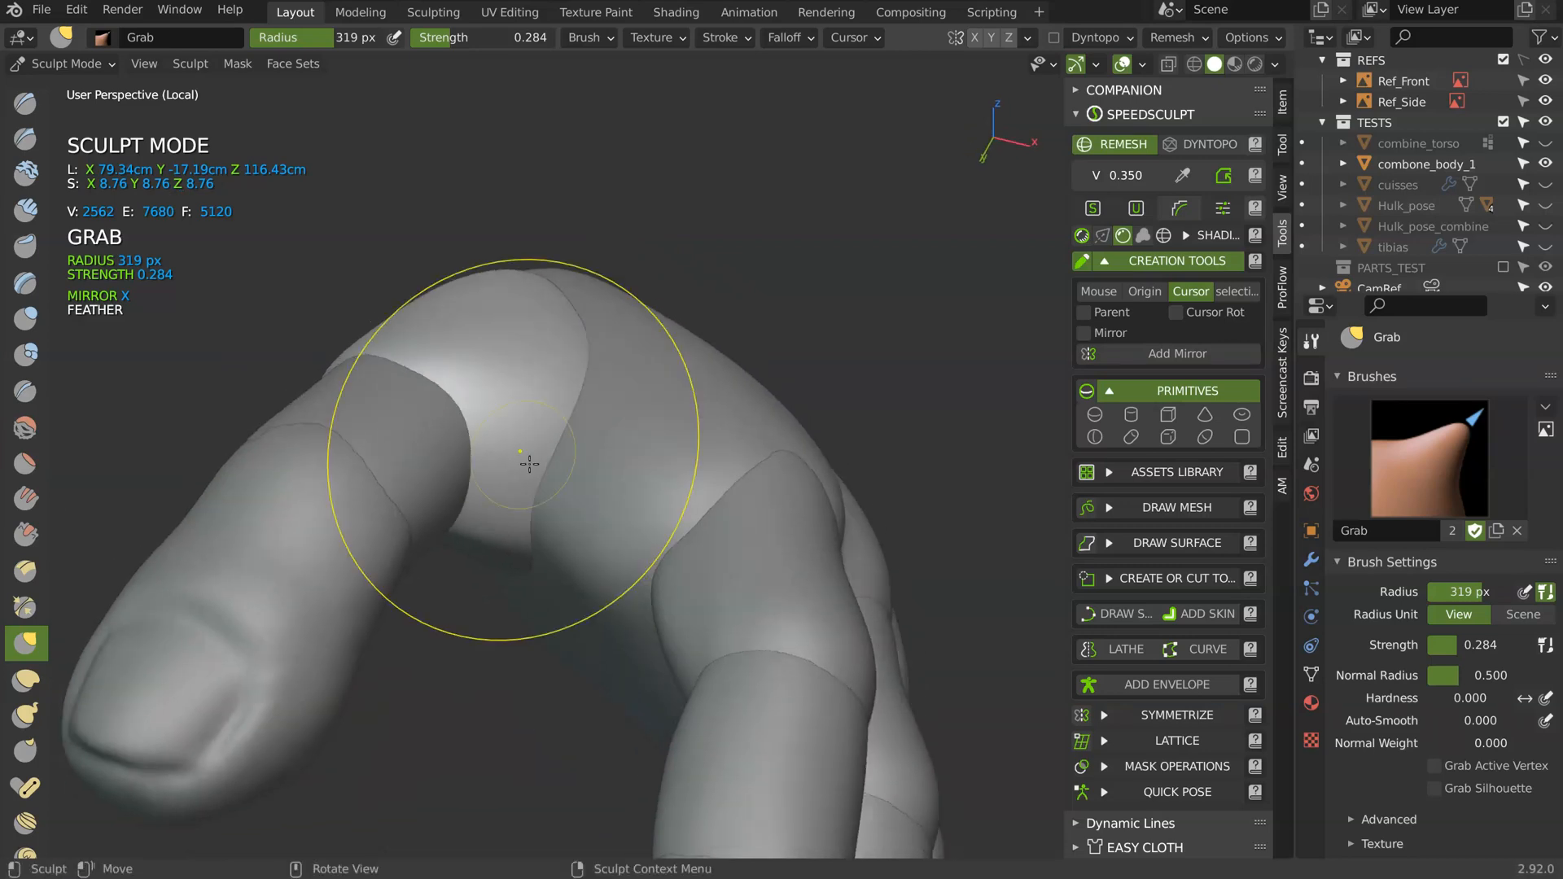
pyautogui.moveTo(528, 545); pyautogui.dragTo(407, 427, button='middle')
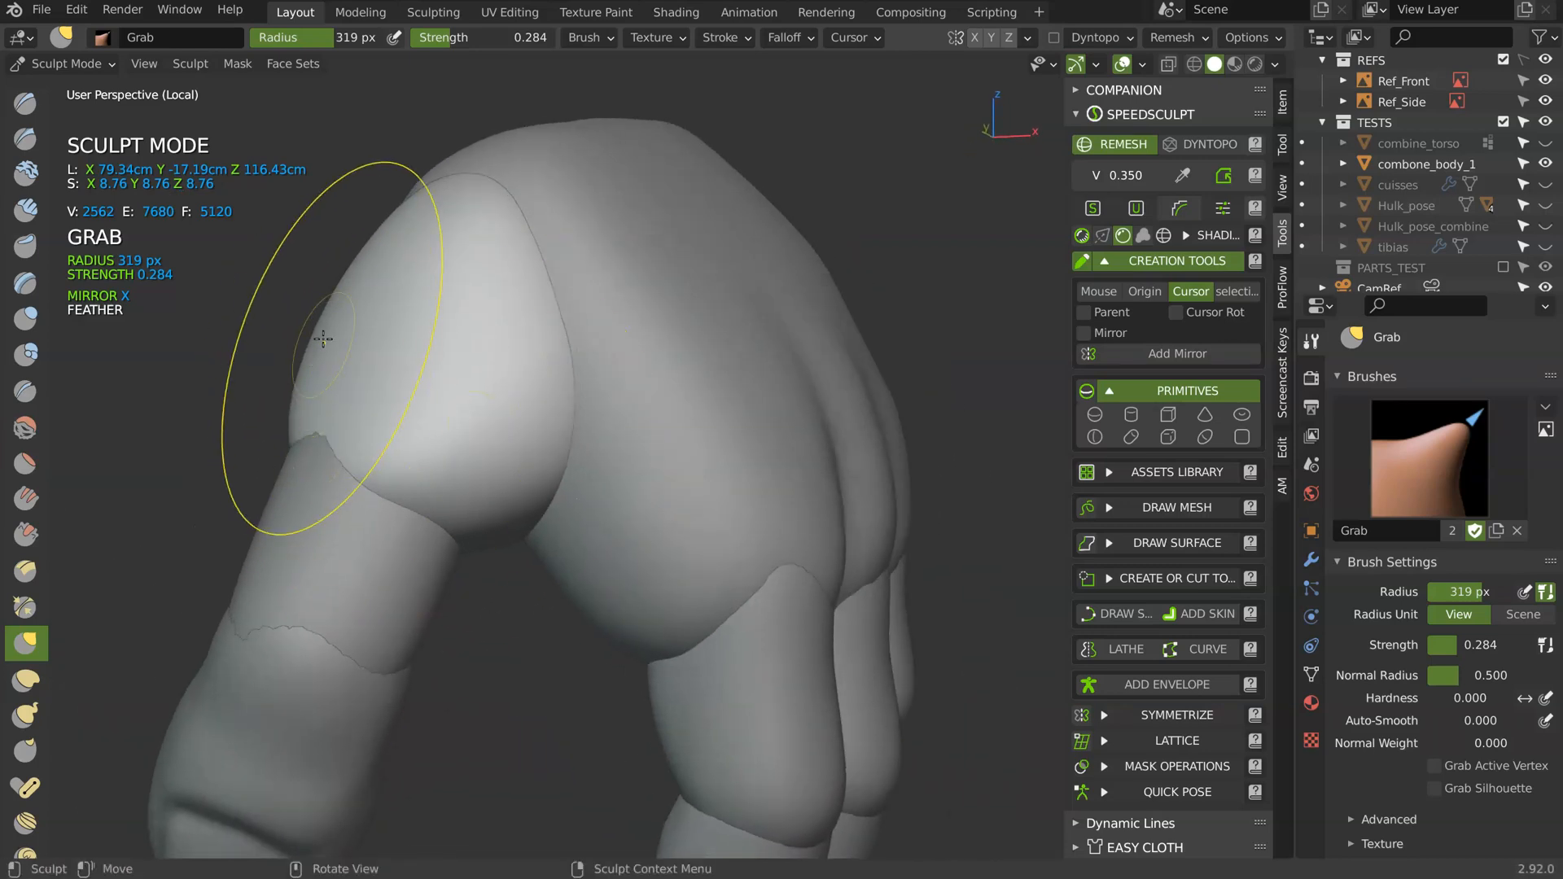
pyautogui.moveTo(323, 338); pyautogui.dragTo(320, 303)
pyautogui.moveTo(349, 310); pyautogui.dragTo(304, 419, button='middle')
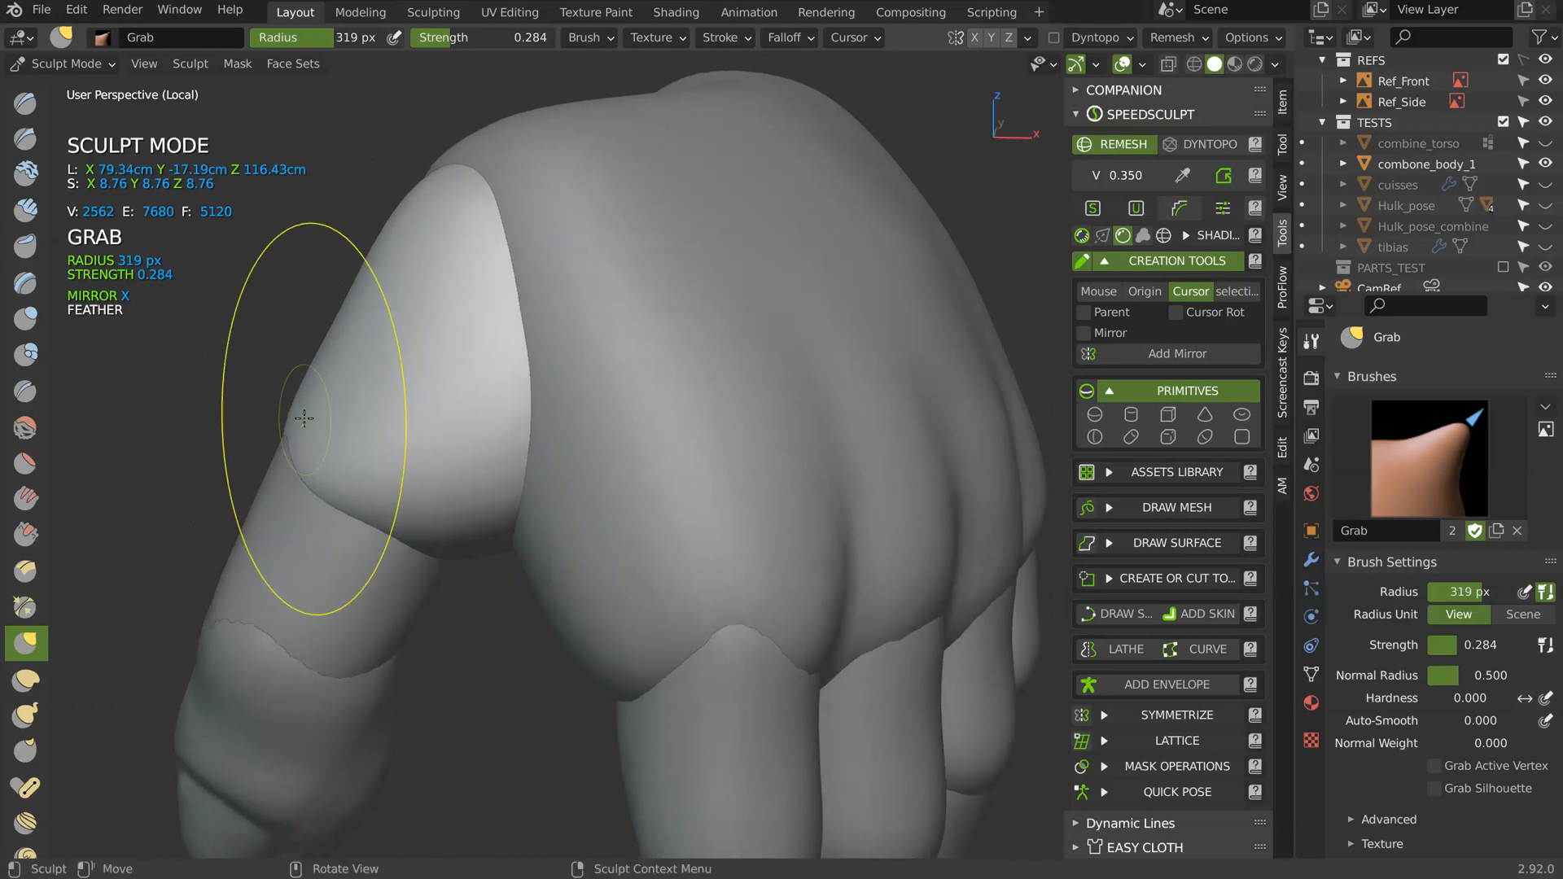
pyautogui.moveTo(362, 276); pyautogui.dragTo(461, 179, button='middle')
pyautogui.moveTo(445, 295)
pyautogui.mouseDown(button='middle')
pyautogui.moveTo(472, 286)
pyautogui.moveTo(524, 372)
pyautogui.moveTo(282, 349)
pyautogui.mouseUp(button='middle')
pyautogui.moveTo(314, 298); pyautogui.dragTo(451, 411, button='middle')
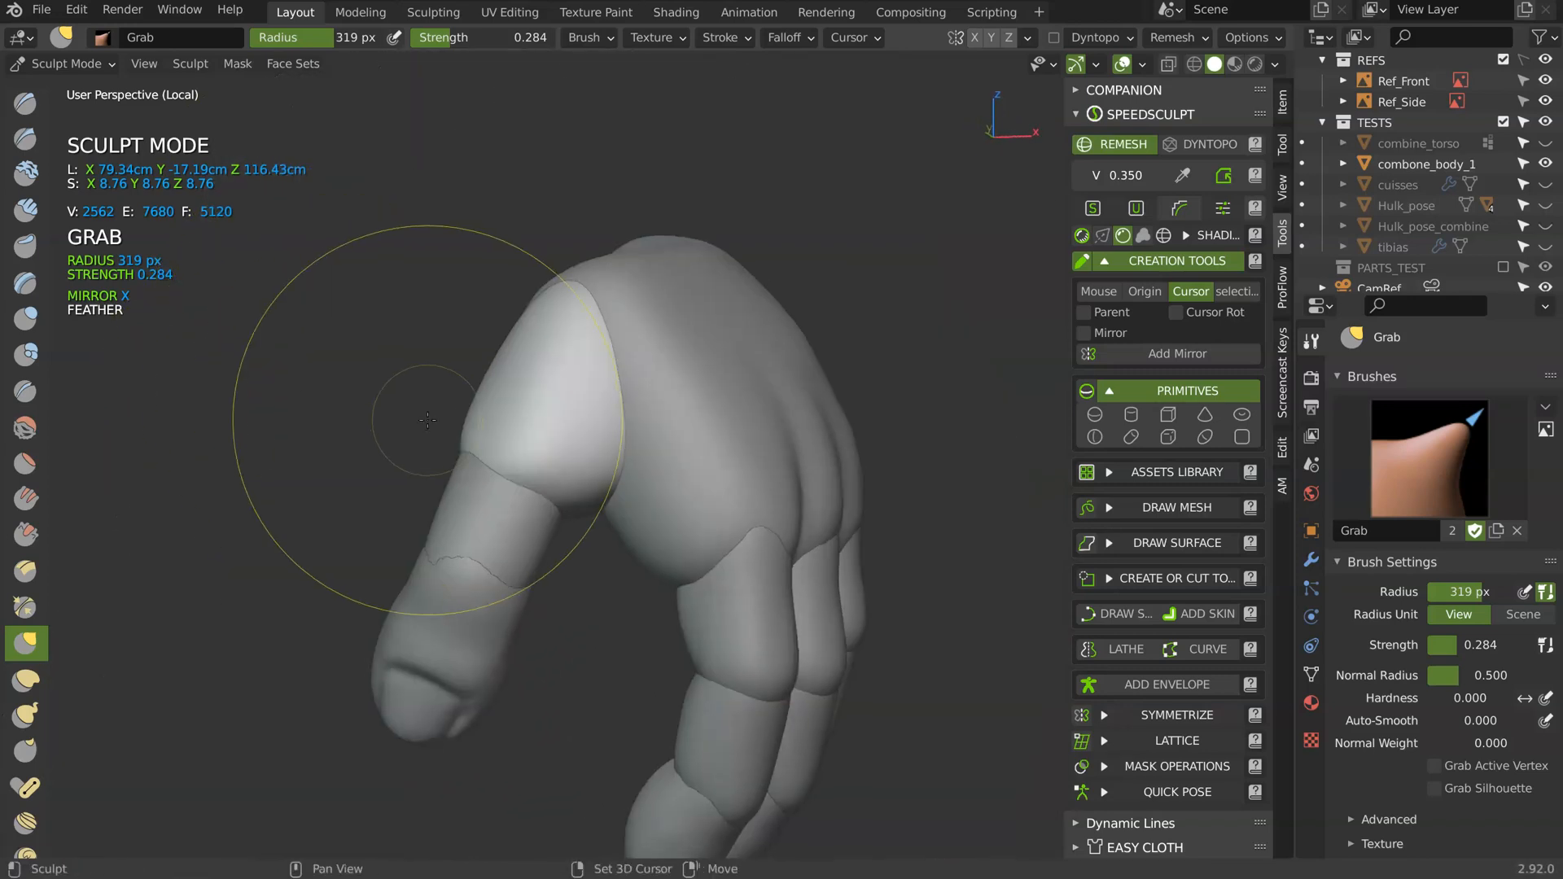
# - Rotate the thumb's tip segment in Object Mode to turn the nail, viewing the thumb end-on
pyautogui.hotkey('ctrl', 'Tab')
pyautogui.click(469, 573)
pyautogui.moveTo(468, 573)
pyautogui.mouseDown(button='middle')
pyautogui.moveTo(547, 334)
pyautogui.moveTo(603, 474)
pyautogui.mouseUp(button='middle')
pyautogui.press('r')
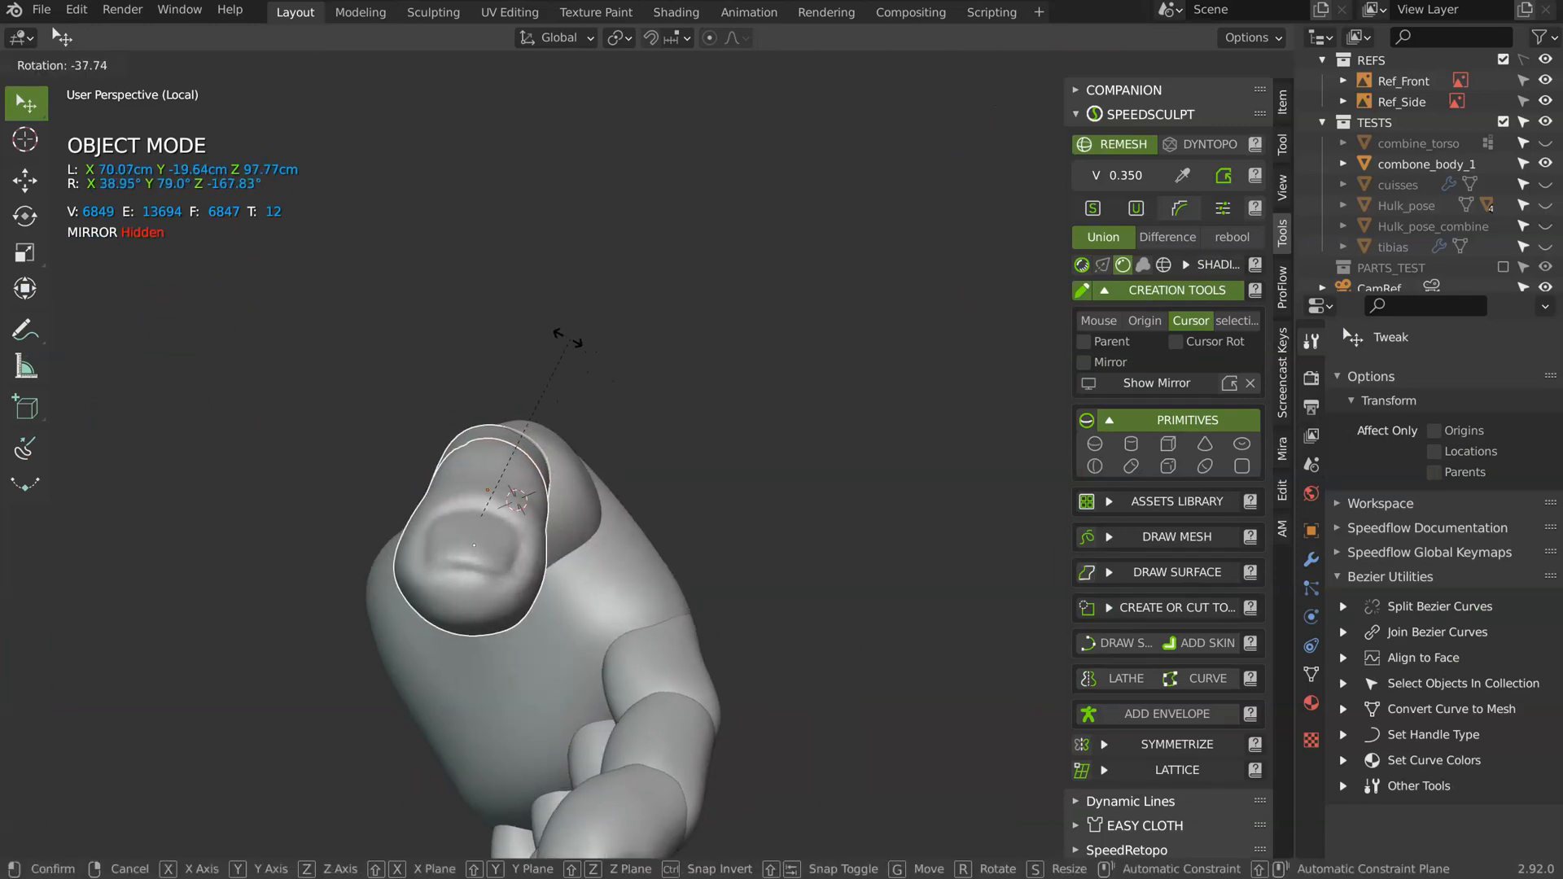
pyautogui.click(588, 352)
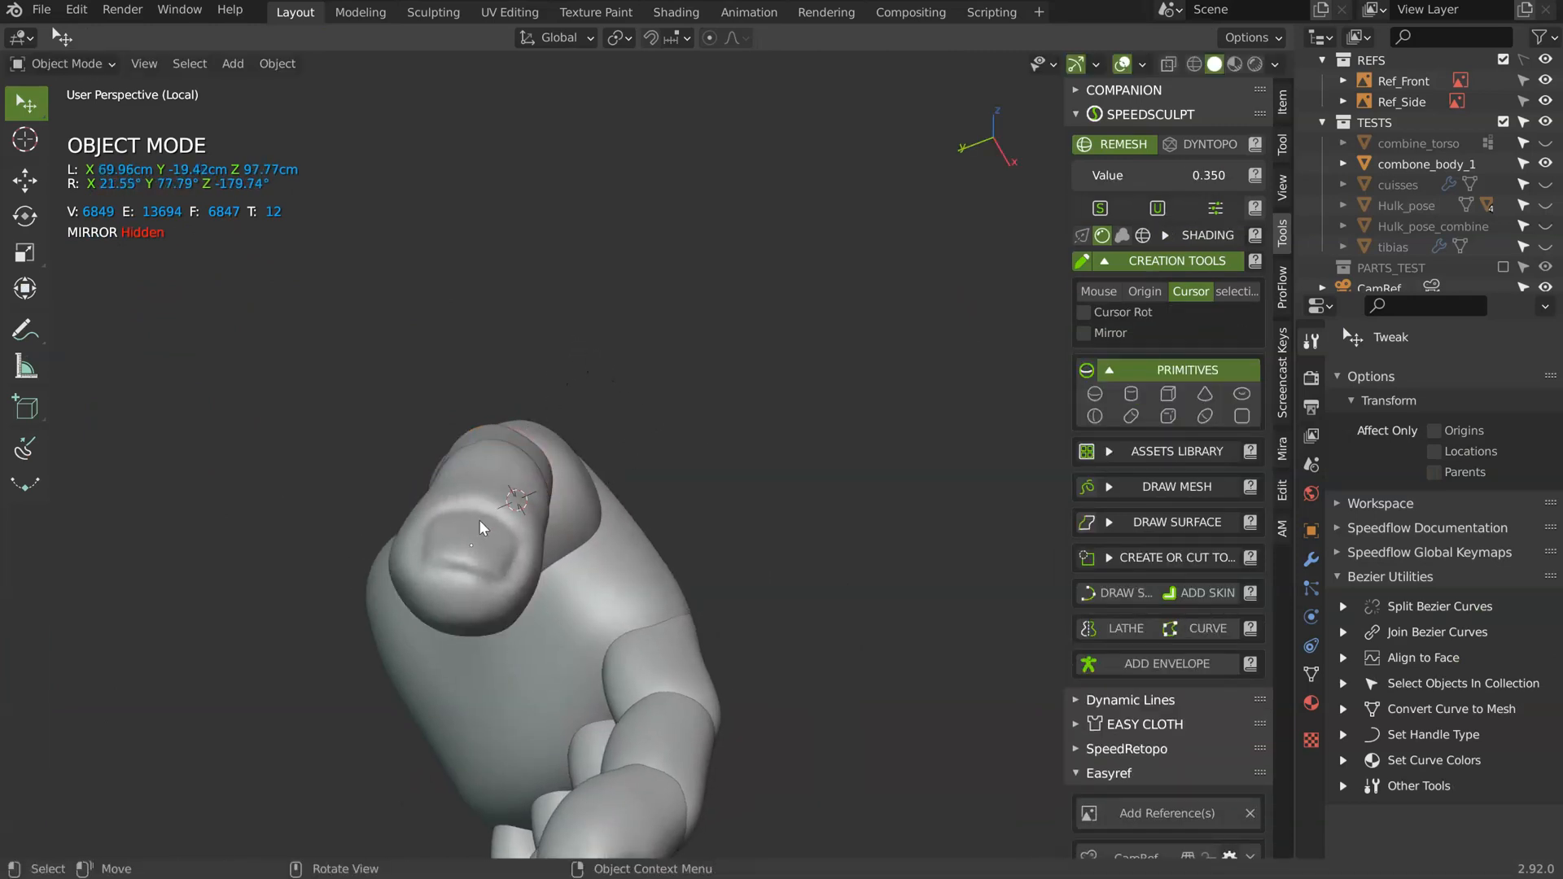
# - Select the thumb's tip and middle segments together and rotate them freely with the trackball rotation
pyautogui.moveTo(514, 506); pyautogui.dragTo(509, 510, button='middle')
pyautogui.click(502, 507)
pyautogui.keyDown('shift'); pyautogui.click(540, 475); pyautogui.keyUp('shift')
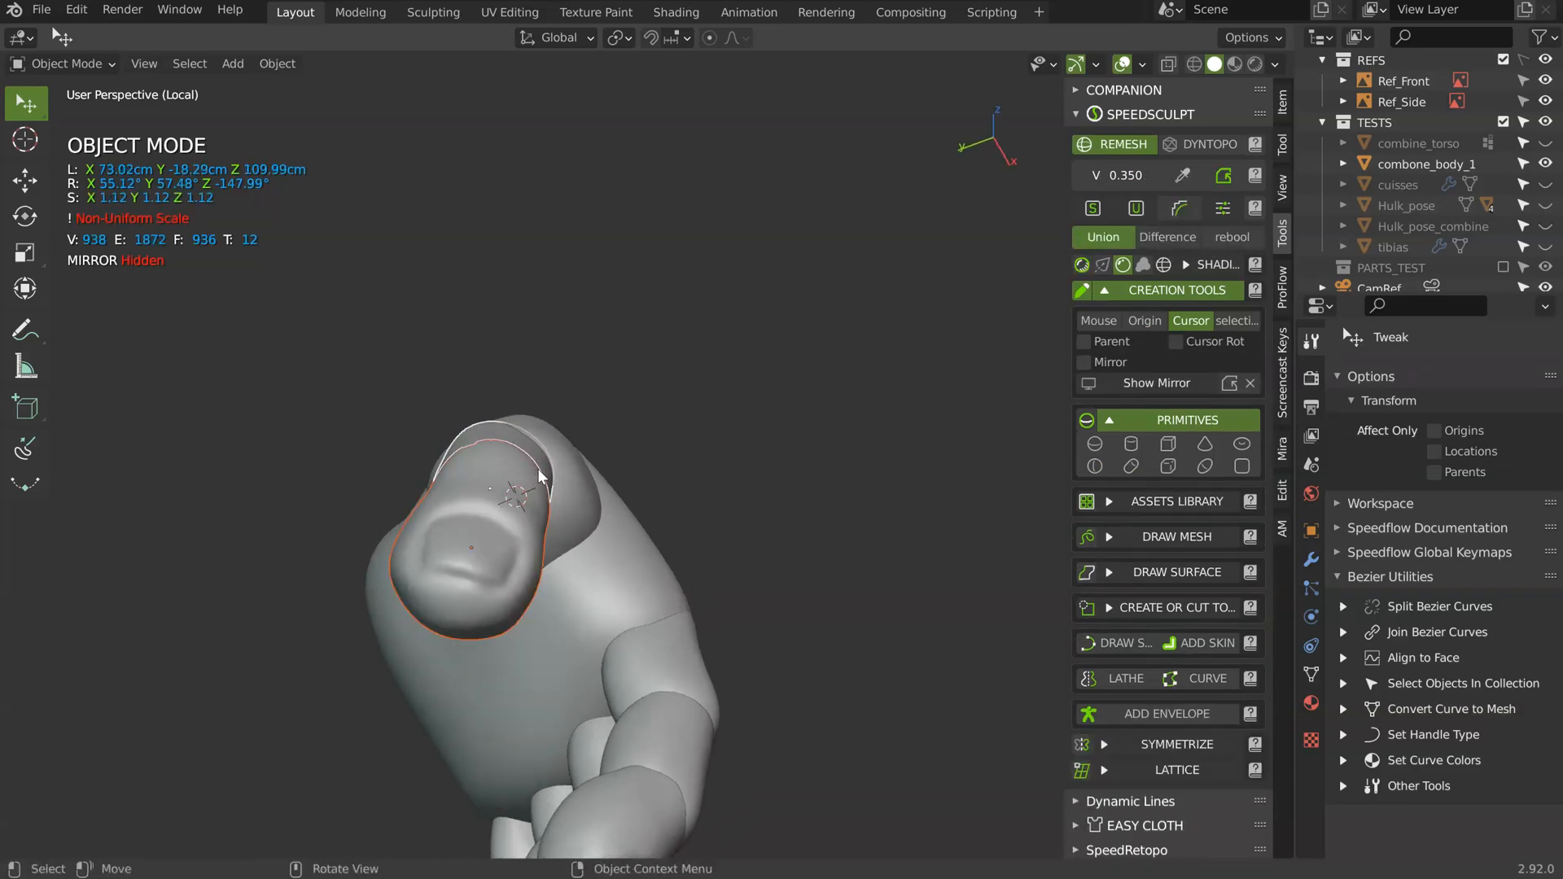
pyautogui.press('r')
pyautogui.press('r')
pyautogui.click(554, 480)
pyautogui.moveTo(552, 479); pyautogui.dragTo(609, 384, button='middle')
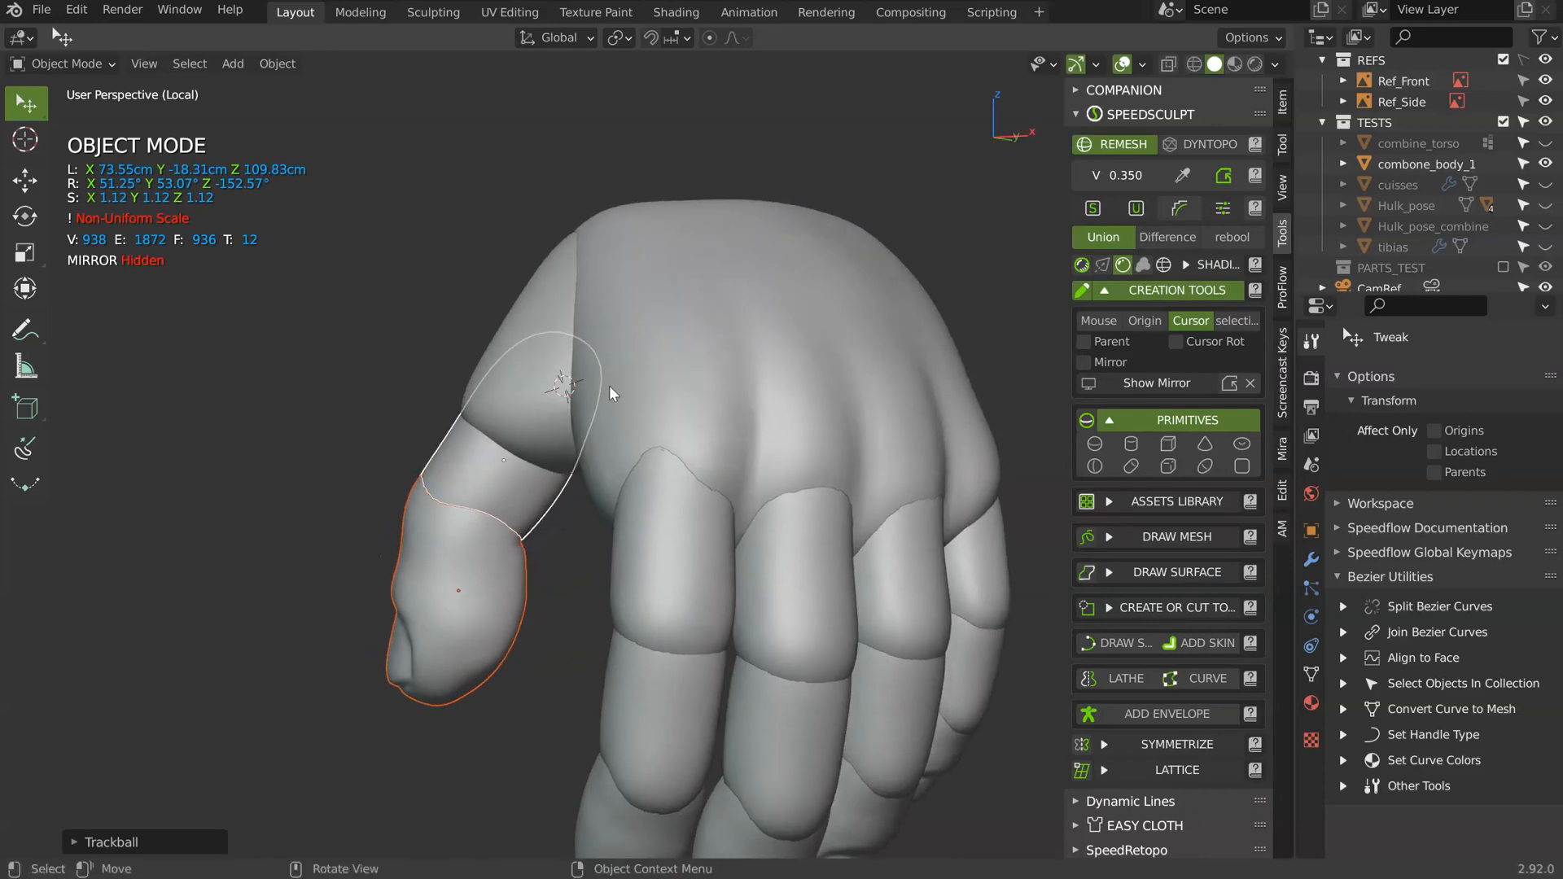
# - Move the thumb's middle and tip segments slightly outward, away from the index finger
pyautogui.keyDown('shift'); pyautogui.click(516, 481); pyautogui.keyUp('shift')
pyautogui.press('g')
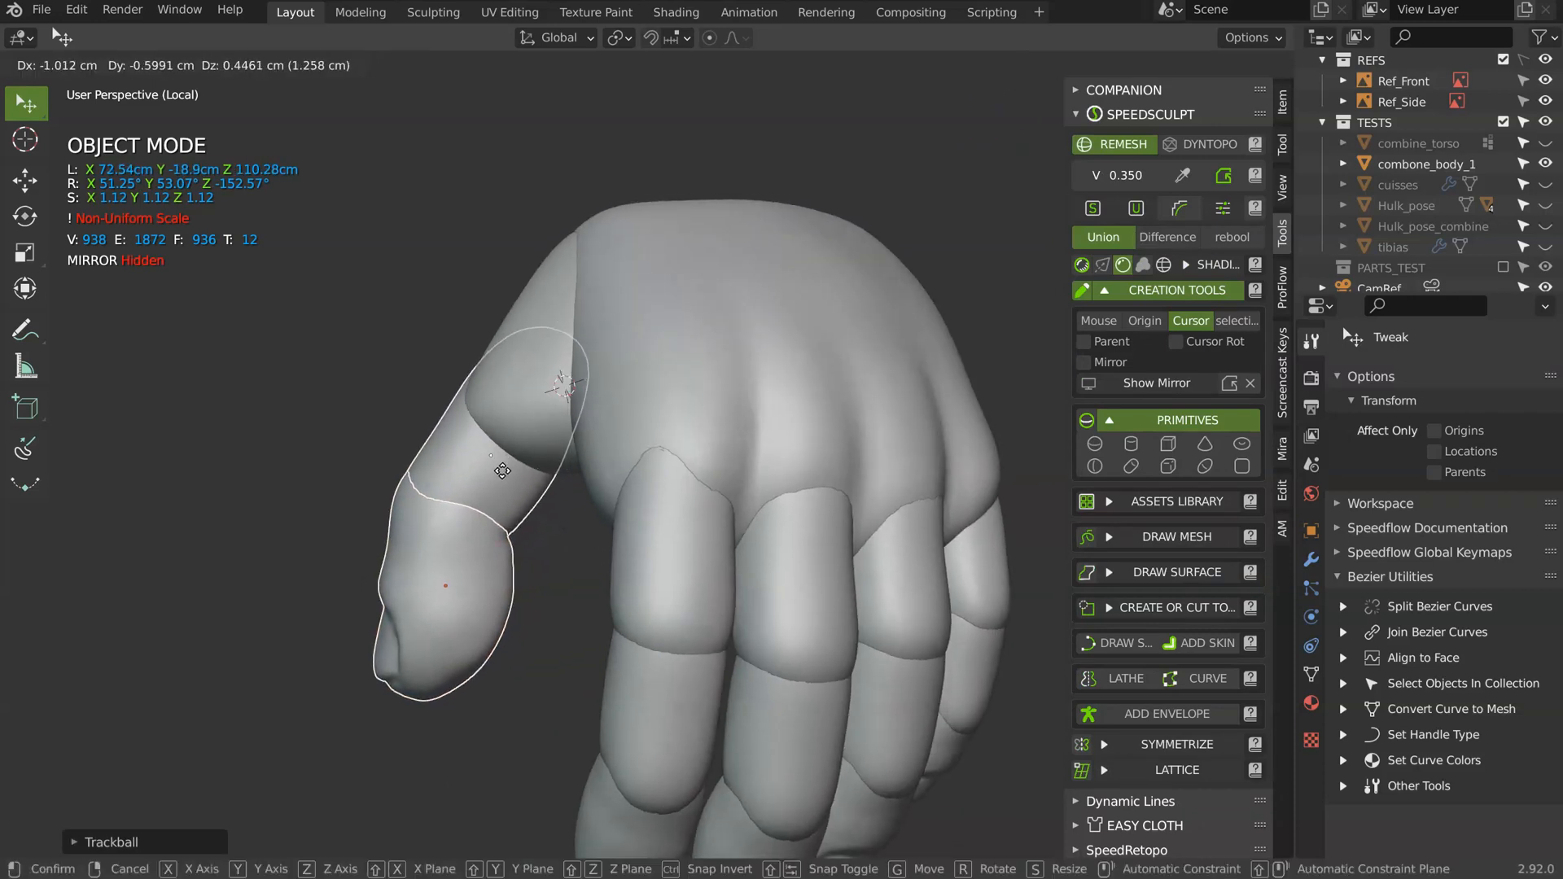
pyautogui.click(499, 473)
pyautogui.moveTo(493, 435); pyautogui.dragTo(462, 439, button='middle')
# - Sculpt the thumb's tip segment with the Grab brush at a 319 px radius, reshaping its pad, sides and back
pyautogui.click(457, 549)
pyautogui.keyDown('shift'); pyautogui.moveTo(395, 666); pyautogui.dragTo(326, 570, button='middle'); pyautogui.keyUp('shift')
pyautogui.hotkey('ctrl', 'Tab')
pyautogui.scroll(4, 487, 530)
pyautogui.keyDown('shift'); pyautogui.moveTo(502, 666); pyautogui.dragTo(370, 377, button='middle'); pyautogui.keyUp('shift')
pyautogui.moveTo(513, 379); pyautogui.dragTo(441, 418, button='middle')
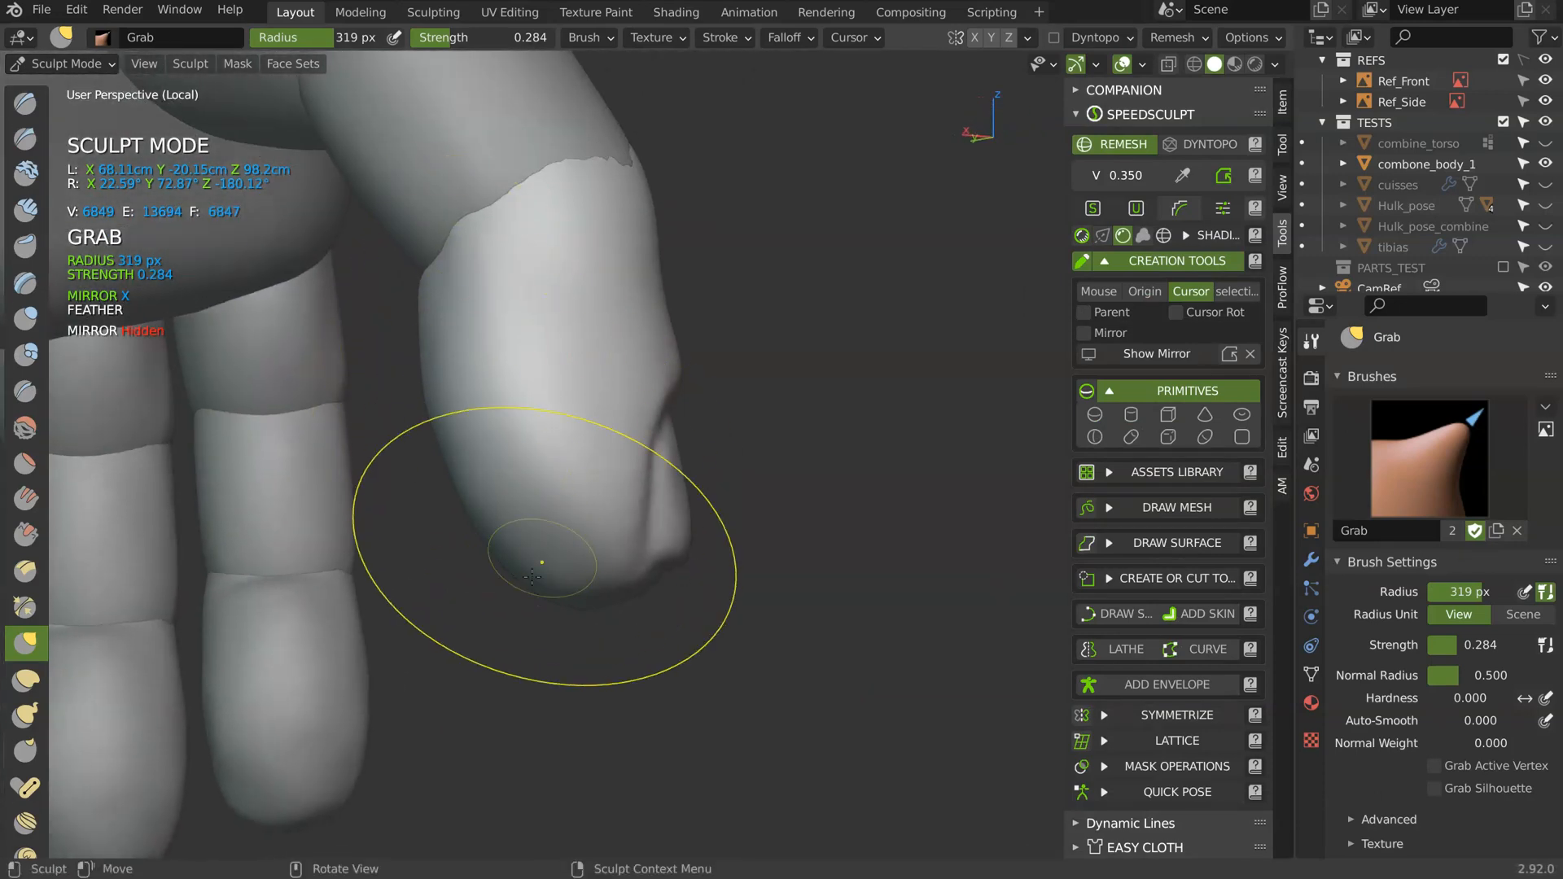
pyautogui.moveTo(585, 561)
pyautogui.mouseDown(button='middle')
pyautogui.moveTo(489, 455)
pyautogui.moveTo(476, 382)
pyautogui.moveTo(522, 454)
pyautogui.moveTo(631, 529)
pyautogui.mouseUp(button='middle')
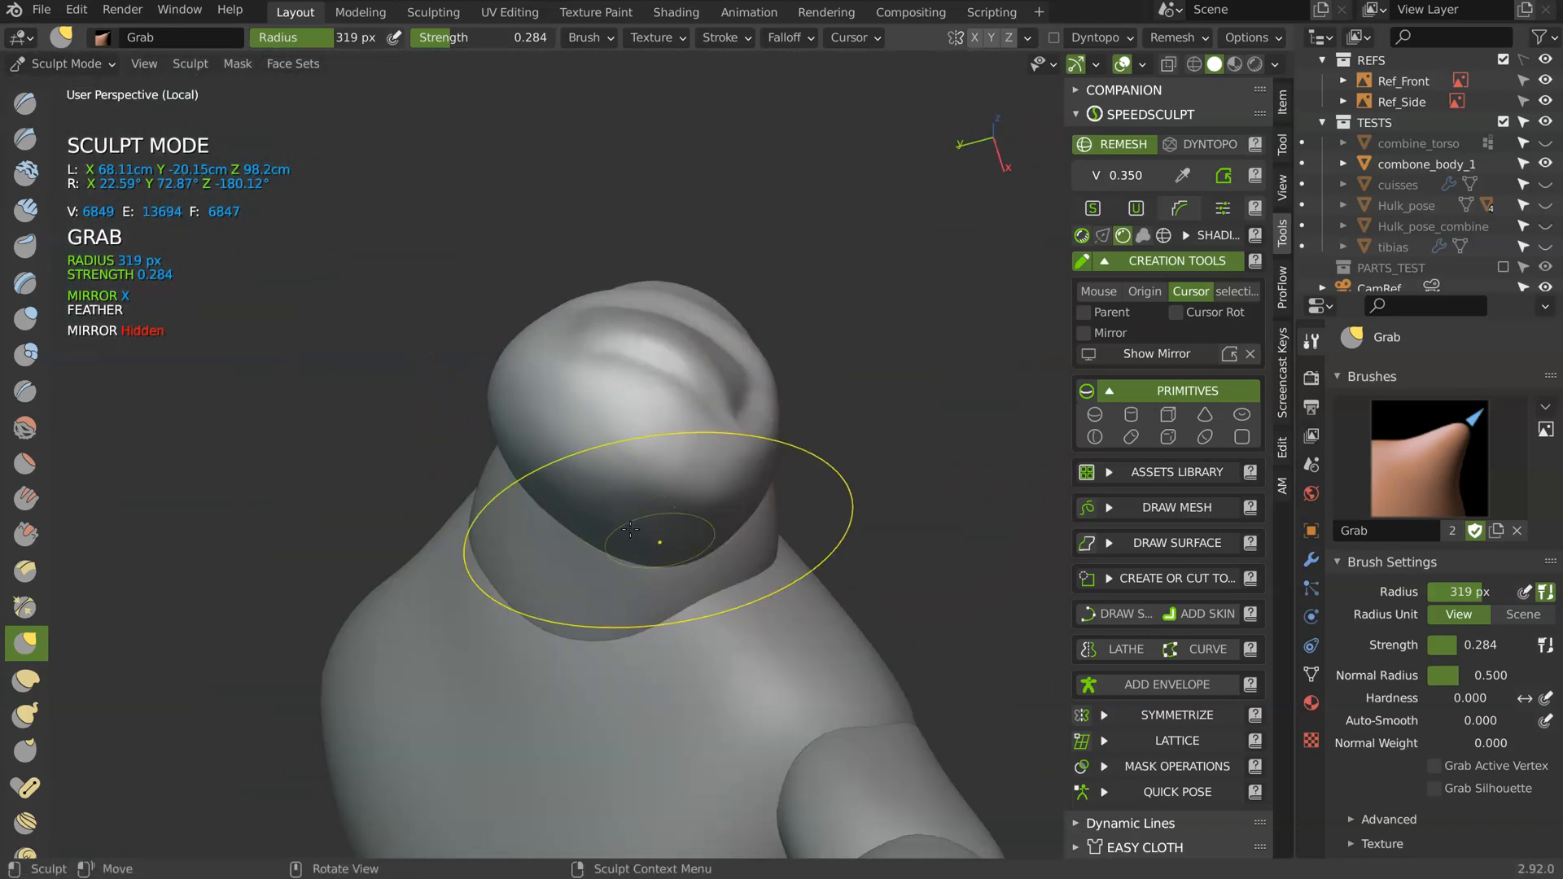
pyautogui.moveTo(748, 481)
pyautogui.mouseDown(button='middle')
pyautogui.moveTo(698, 453)
pyautogui.moveTo(700, 521)
pyautogui.moveTo(631, 513)
pyautogui.moveTo(573, 444)
pyautogui.moveTo(516, 415)
pyautogui.moveTo(547, 393)
pyautogui.moveTo(454, 396)
pyautogui.mouseUp(button='middle')
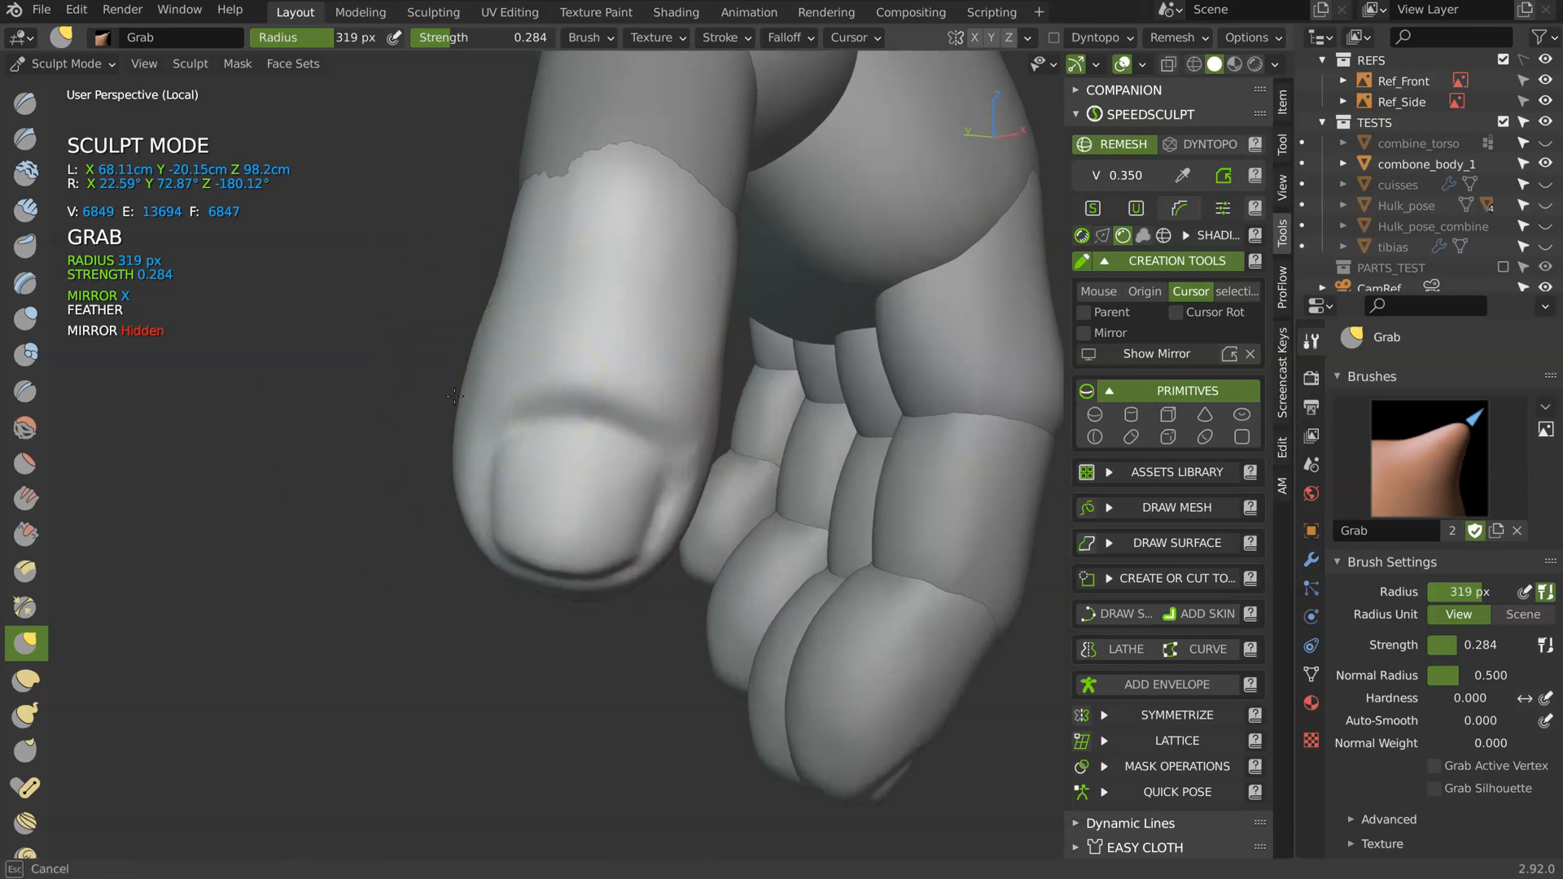
pyautogui.moveTo(668, 533); pyautogui.dragTo(652, 253, button='middle')
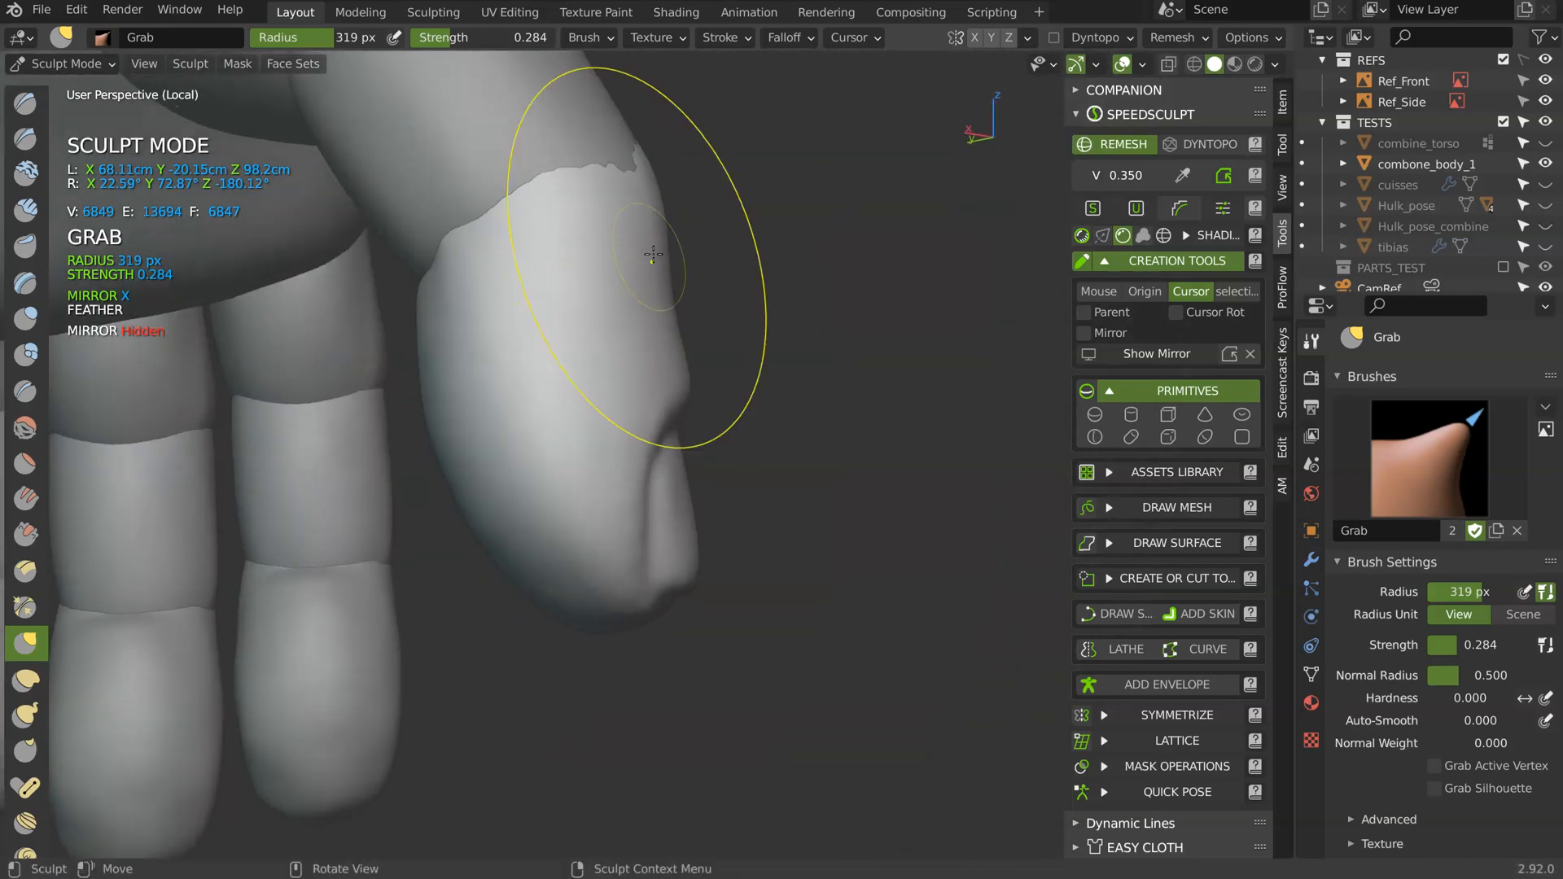
pyautogui.moveTo(495, 191); pyautogui.dragTo(412, 359, button='middle')
# - Reduce the Grab brush radius to 207 px, refine the thumb tip's sides and joint edge, and return to Object Mode
pyautogui.press('f')
pyautogui.click(324, 377)
pyautogui.moveTo(324, 377)
pyautogui.mouseDown(button='middle')
pyautogui.moveTo(401, 349)
pyautogui.moveTo(457, 388)
pyautogui.moveTo(621, 306)
pyautogui.moveTo(652, 399)
pyautogui.mouseUp(button='middle')
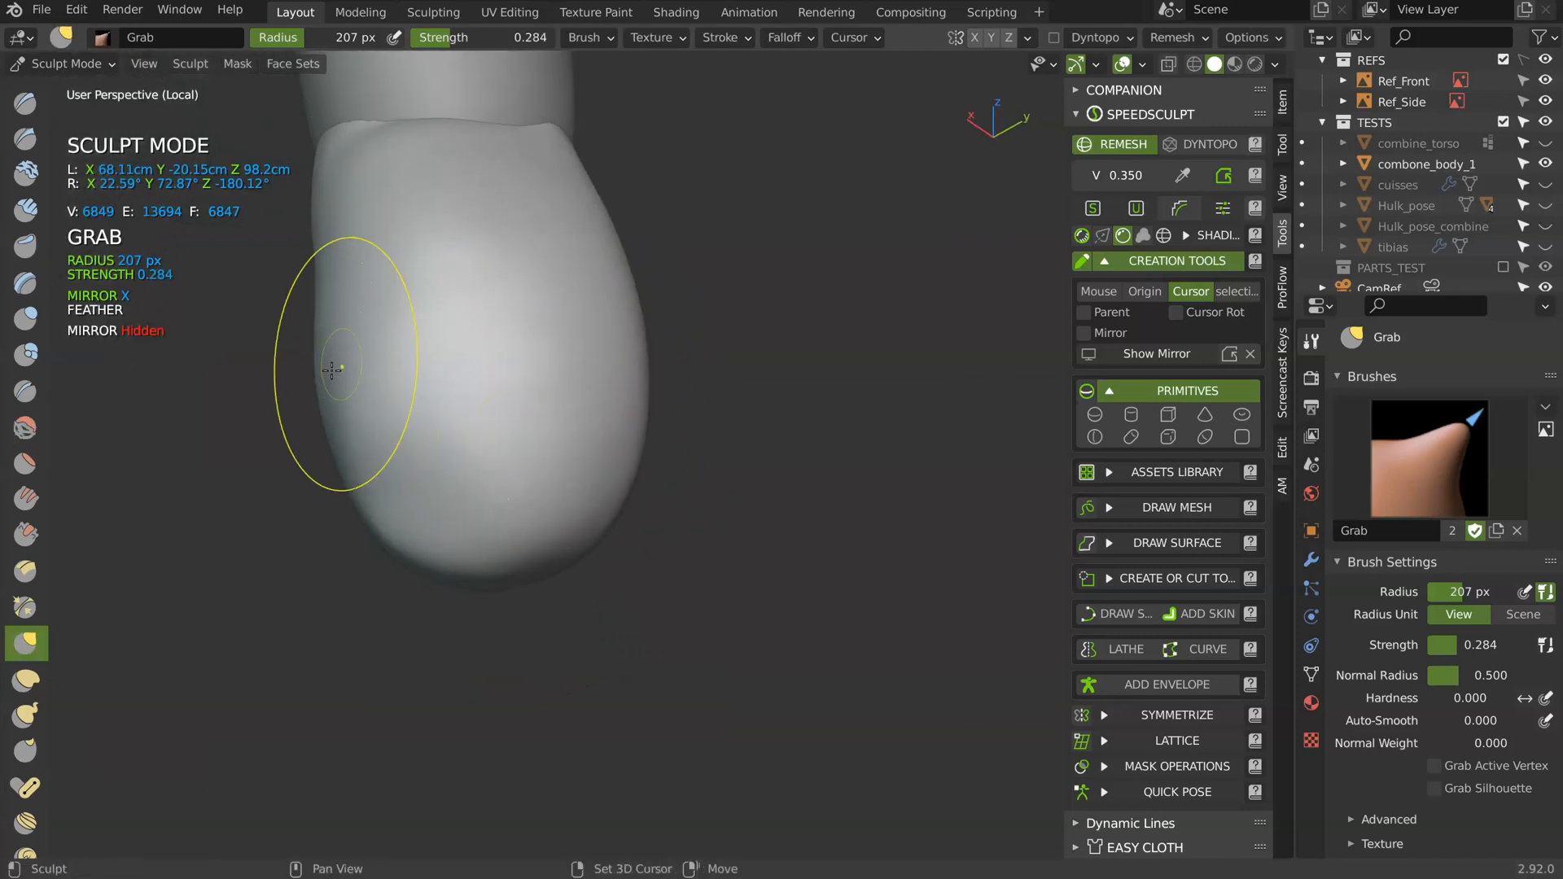
pyautogui.moveTo(332, 371); pyautogui.dragTo(327, 394, button='middle')
pyautogui.moveTo(399, 497)
pyautogui.mouseDown(button='middle')
pyautogui.moveTo(489, 401)
pyautogui.moveTo(422, 425)
pyautogui.mouseUp(button='middle')
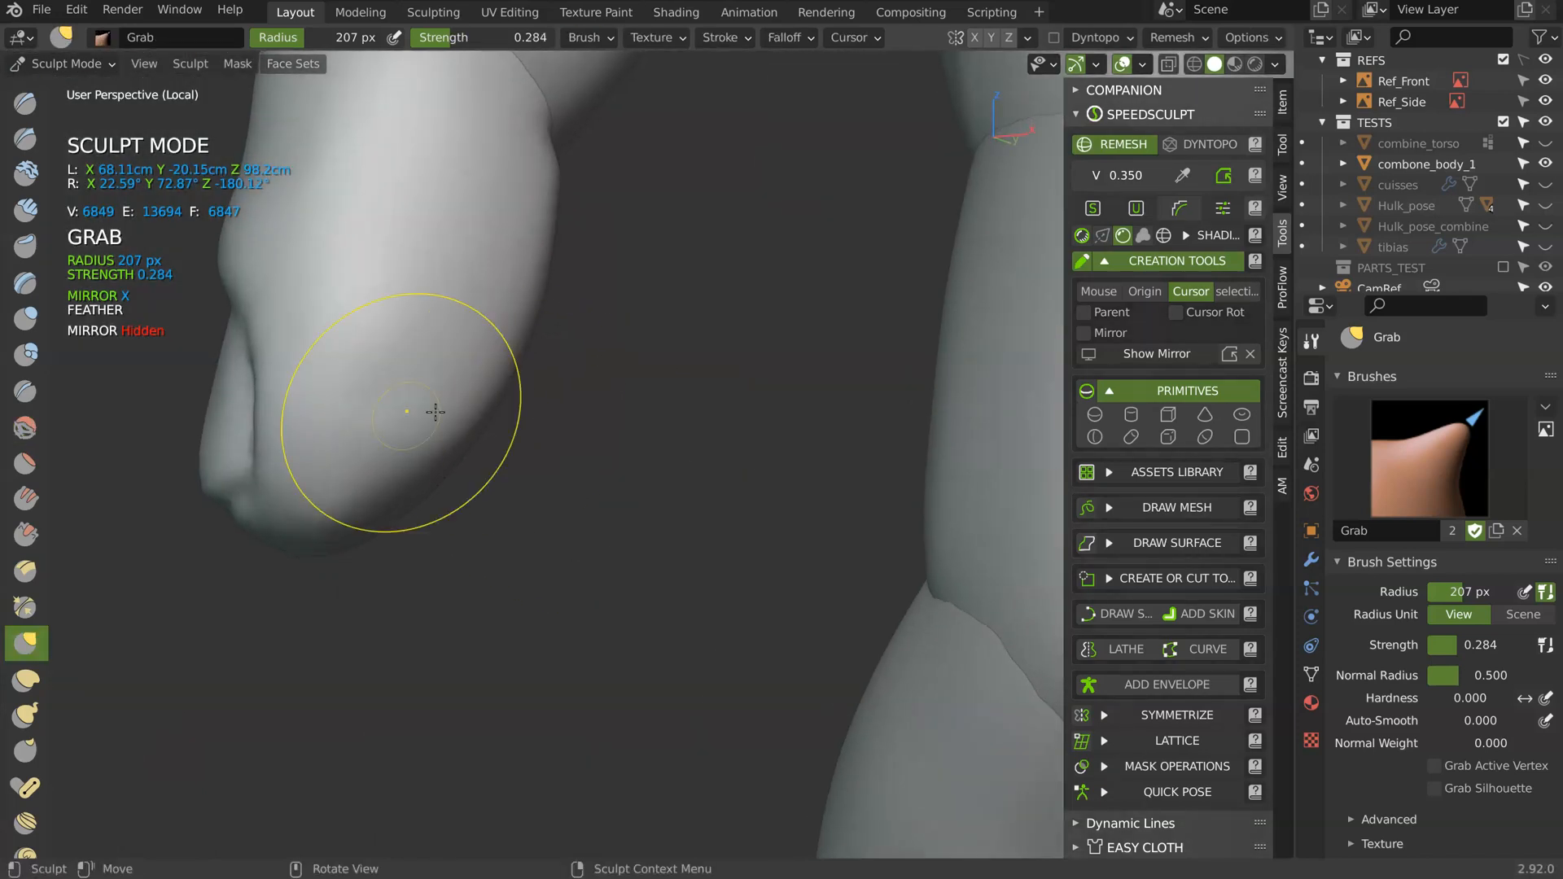
pyautogui.scroll(-4, 499, 394)
pyautogui.moveTo(499, 394); pyautogui.dragTo(513, 355, button='middle')
pyautogui.moveTo(541, 255)
pyautogui.mouseDown(button='middle')
pyautogui.moveTo(512, 280)
pyautogui.moveTo(416, 272)
pyautogui.mouseUp(button='middle')
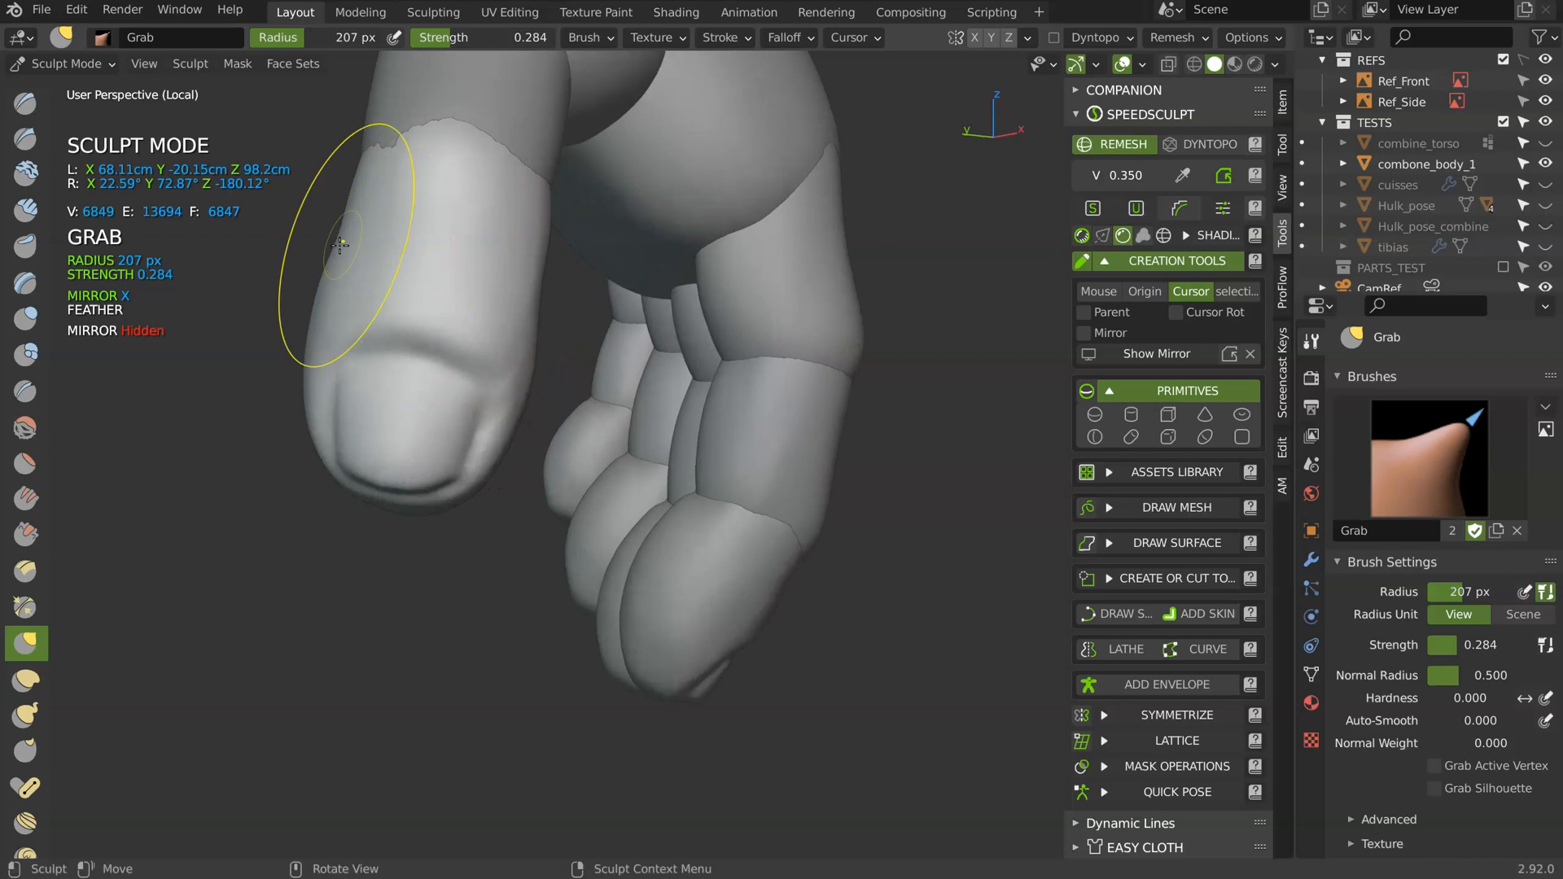
pyautogui.moveTo(431, 178)
pyautogui.mouseDown(button='middle')
pyautogui.moveTo(523, 164)
pyautogui.moveTo(531, 186)
pyautogui.mouseUp(button='middle')
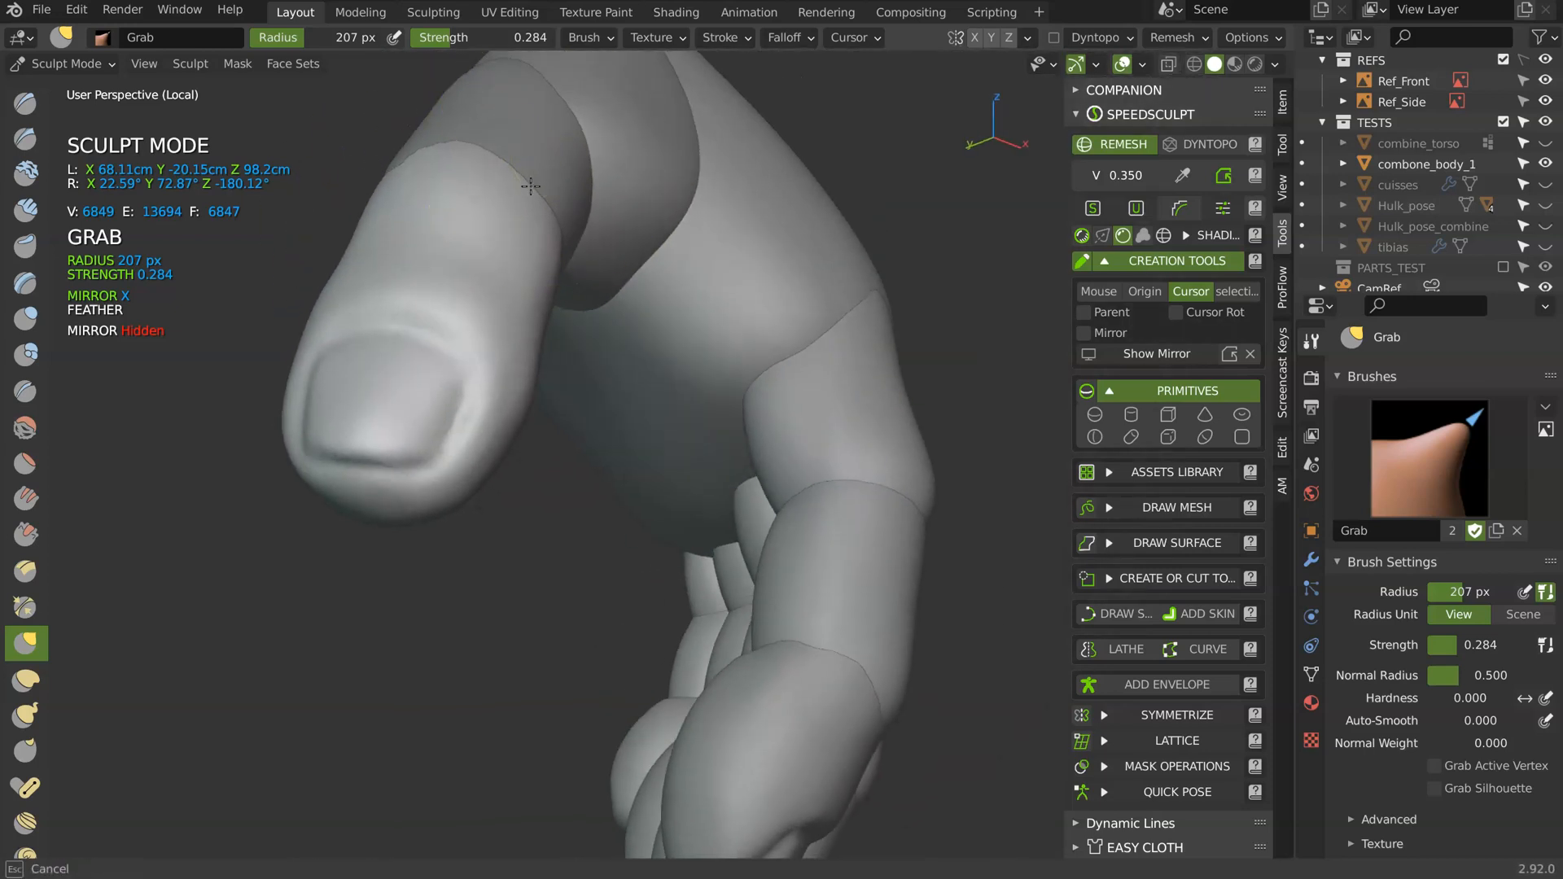
pyautogui.moveTo(430, 167); pyautogui.dragTo(489, 353, button='middle')
pyautogui.hotkey('ctrl', 'Tab')
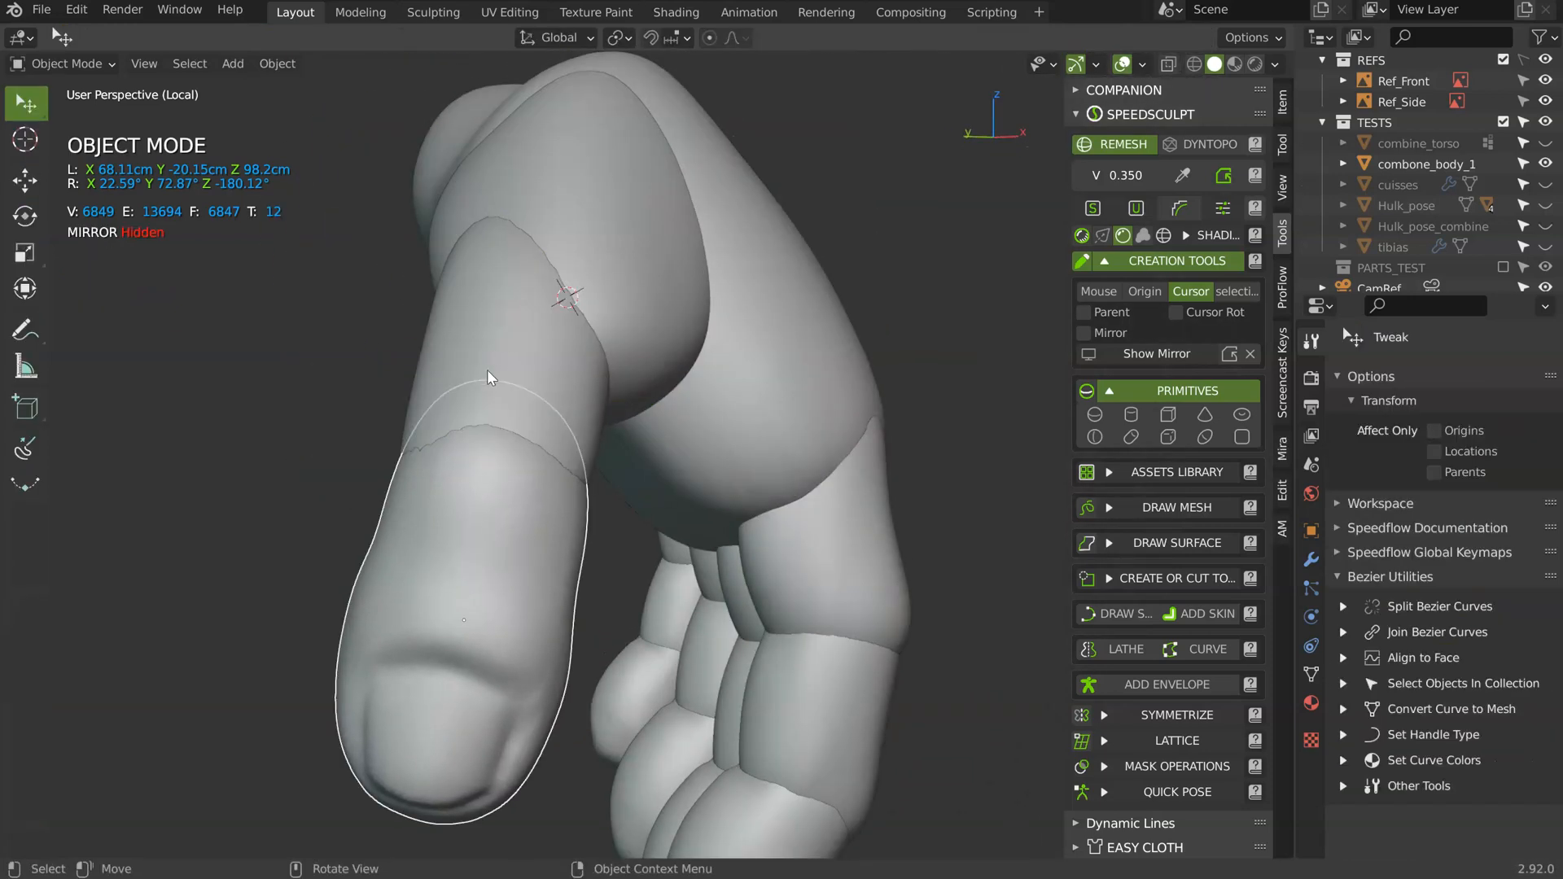
# - Sculpt the thumb's middle segment with the Grab brush at a 260 px radius, reshaping its sides from several angles
pyautogui.click(491, 373)
pyautogui.hotkey('ctrl', 'Tab')
pyautogui.moveTo(617, 267)
pyautogui.mouseDown(button='middle')
pyautogui.moveTo(453, 349)
pyautogui.moveTo(475, 401)
pyautogui.mouseUp(button='middle')
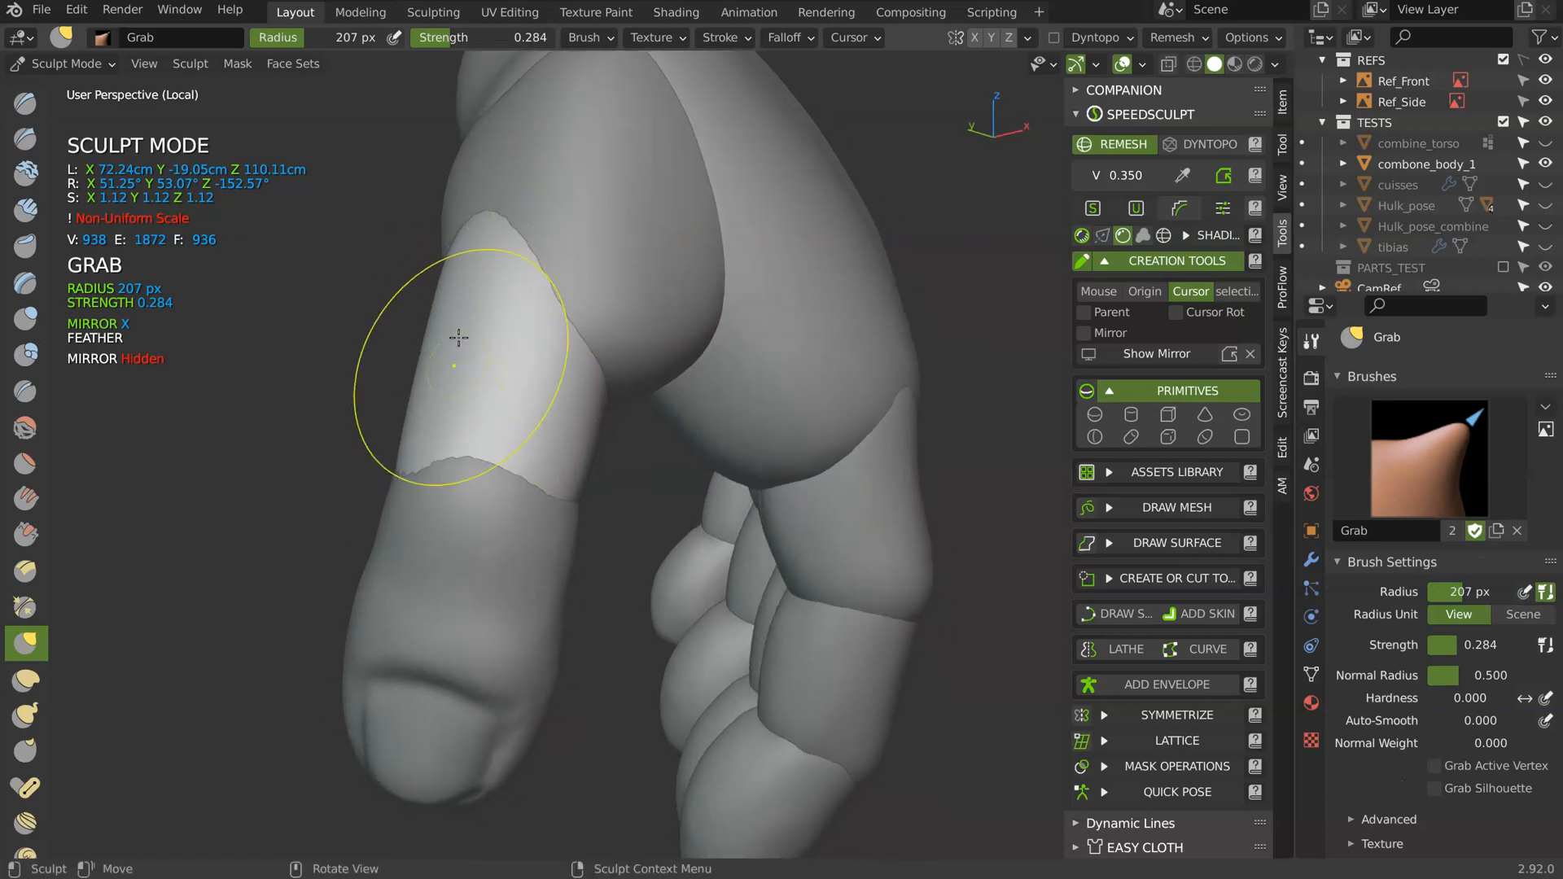
pyautogui.press('x')
pyautogui.moveTo(488, 408)
pyautogui.mouseDown(button='middle')
pyautogui.moveTo(552, 416)
pyautogui.moveTo(569, 378)
pyautogui.mouseUp(button='middle')
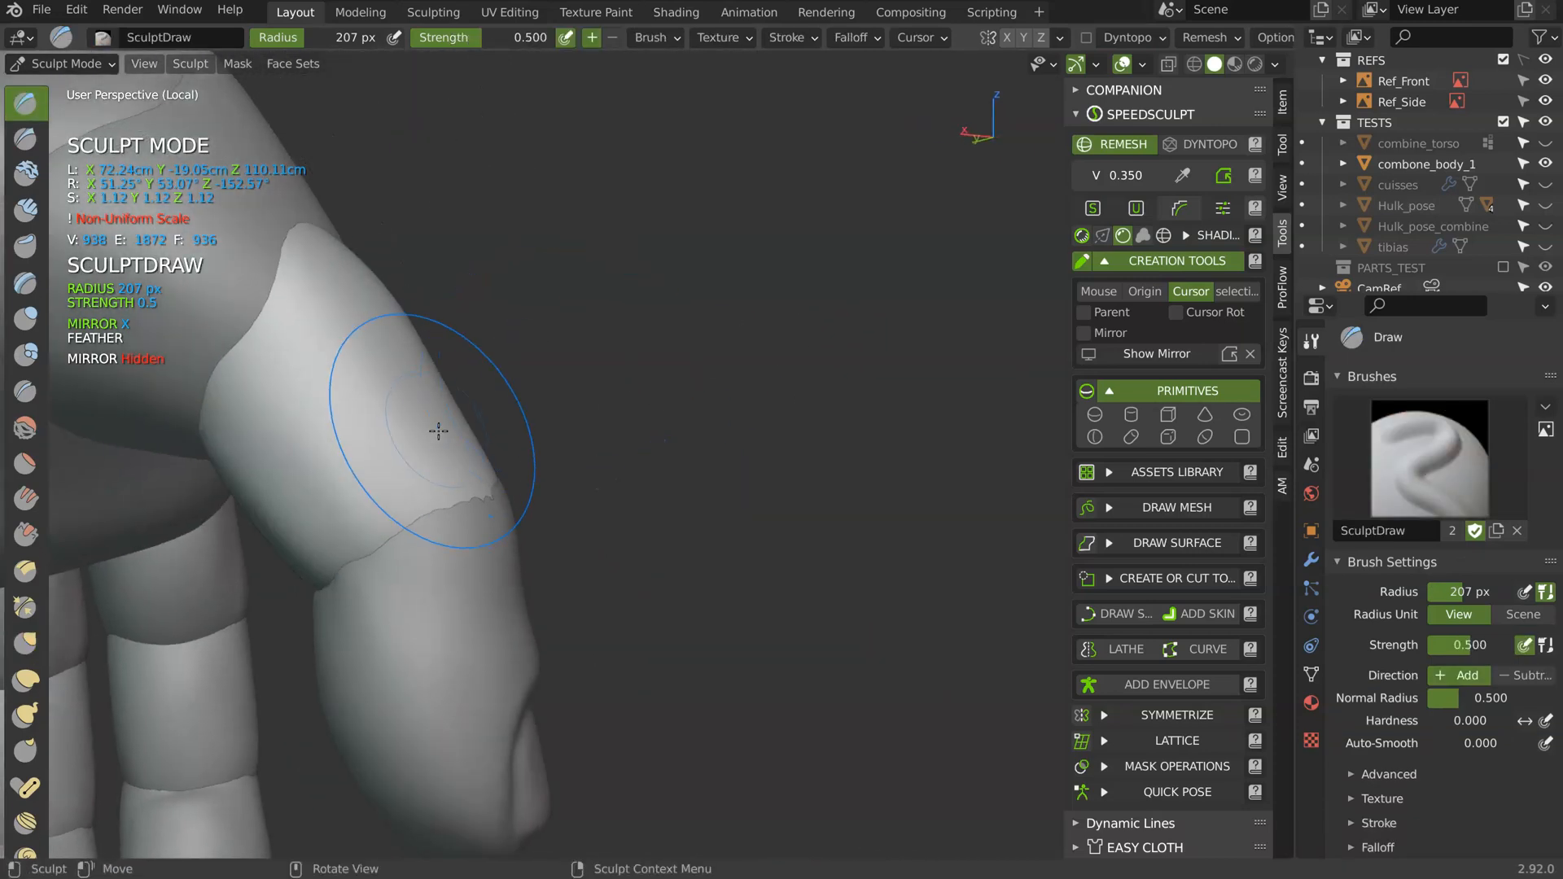
pyautogui.press('g')
pyautogui.press('f')
pyautogui.click(459, 413)
pyautogui.moveTo(395, 304); pyautogui.dragTo(392, 302)
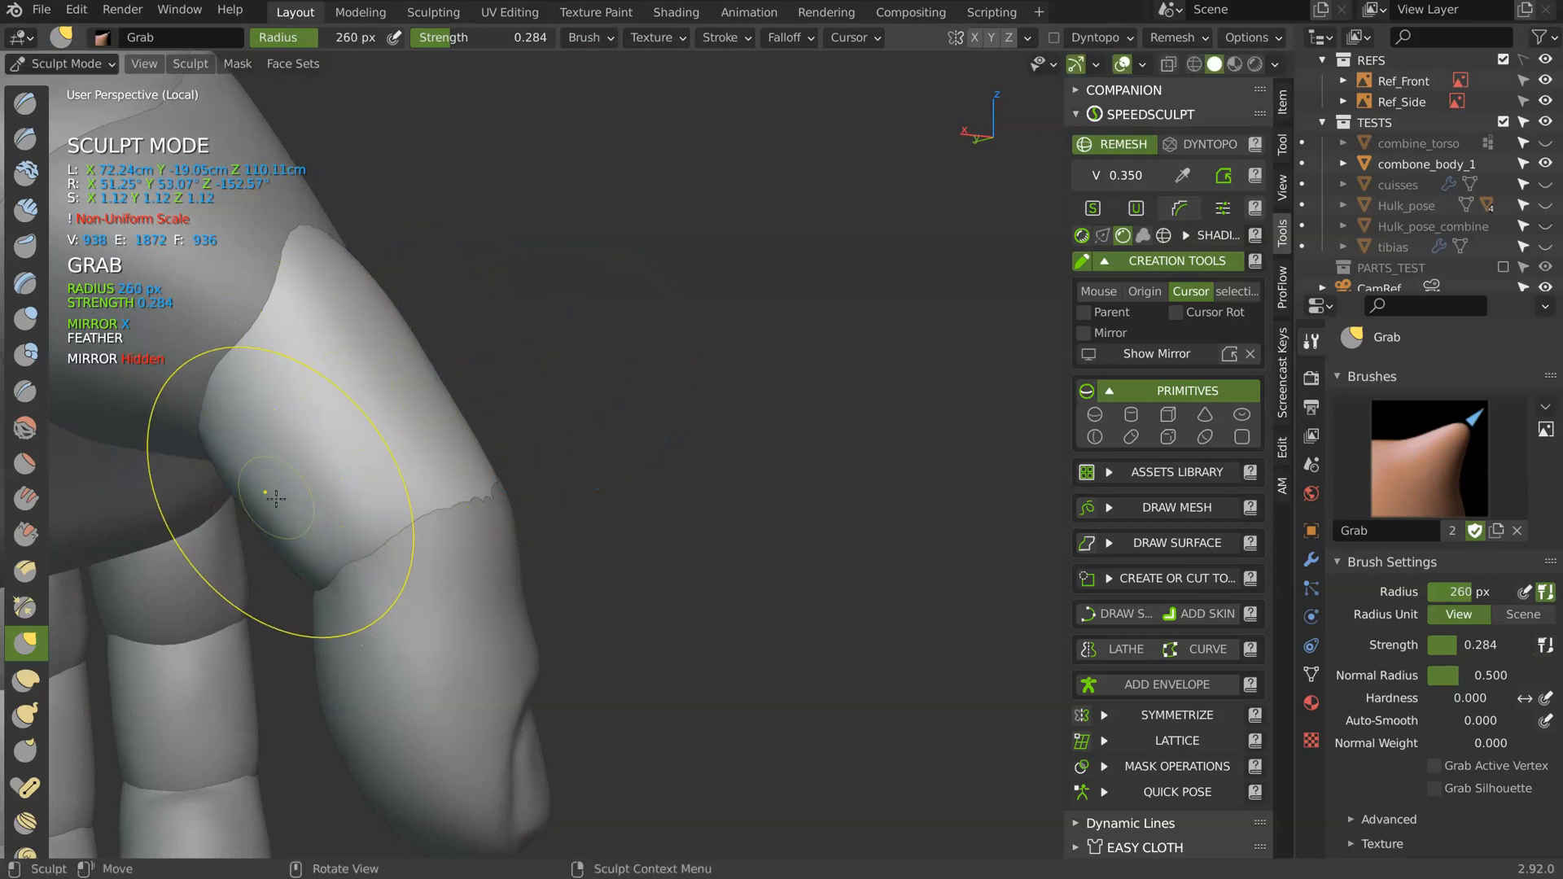
pyautogui.moveTo(343, 546); pyautogui.dragTo(277, 610, button='middle')
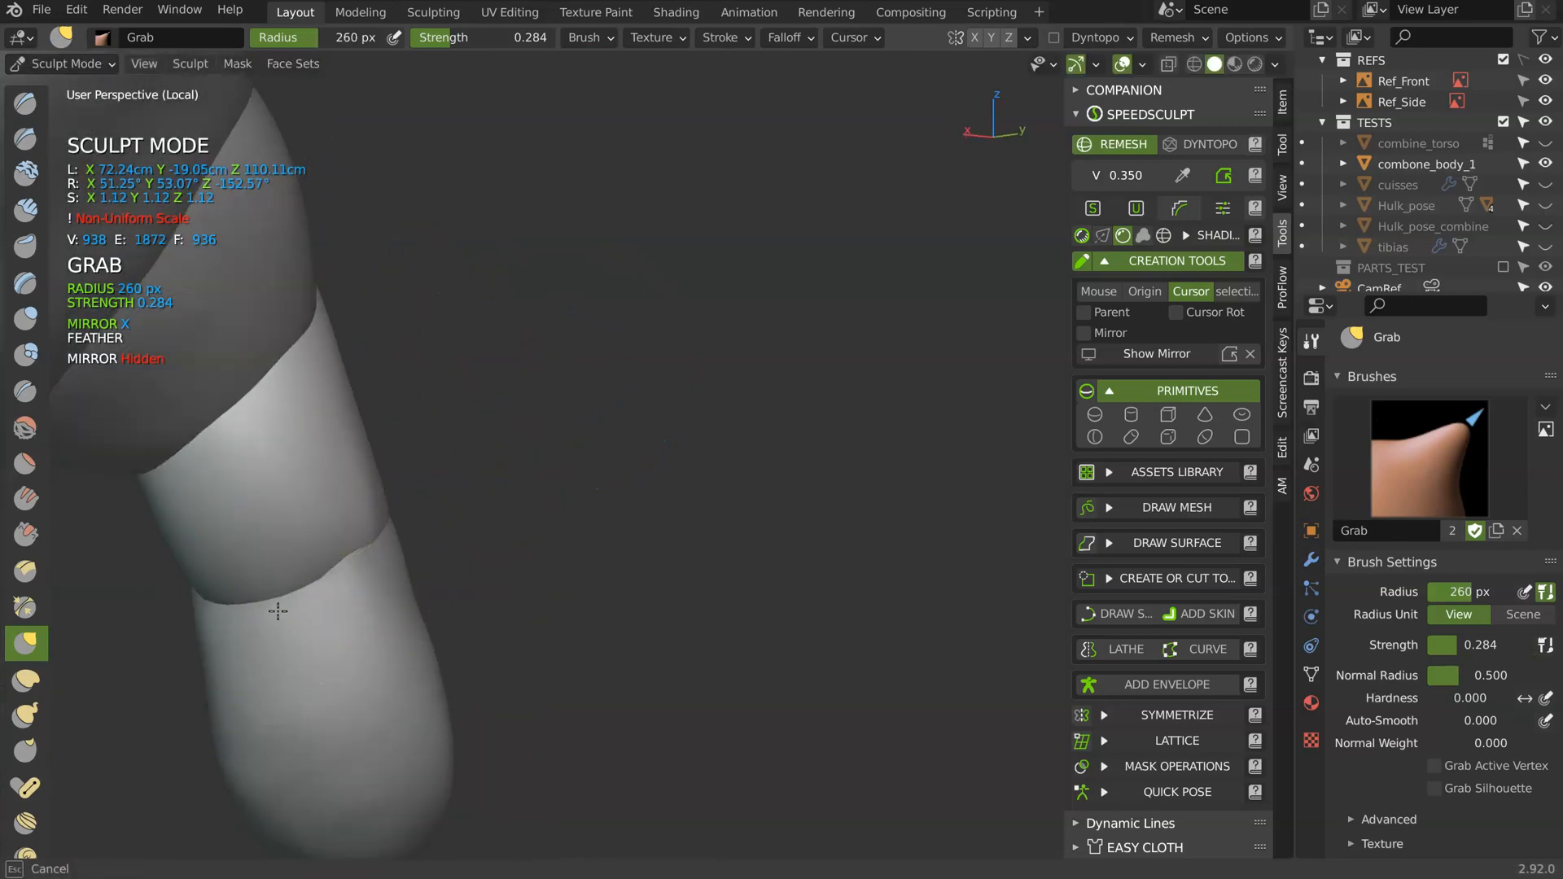
pyautogui.moveTo(350, 539)
pyautogui.mouseDown(button='middle')
pyautogui.moveTo(193, 411)
pyautogui.moveTo(217, 423)
pyautogui.moveTo(318, 408)
pyautogui.moveTo(310, 396)
pyautogui.mouseUp(button='middle')
pyautogui.scroll(2, 310, 396)
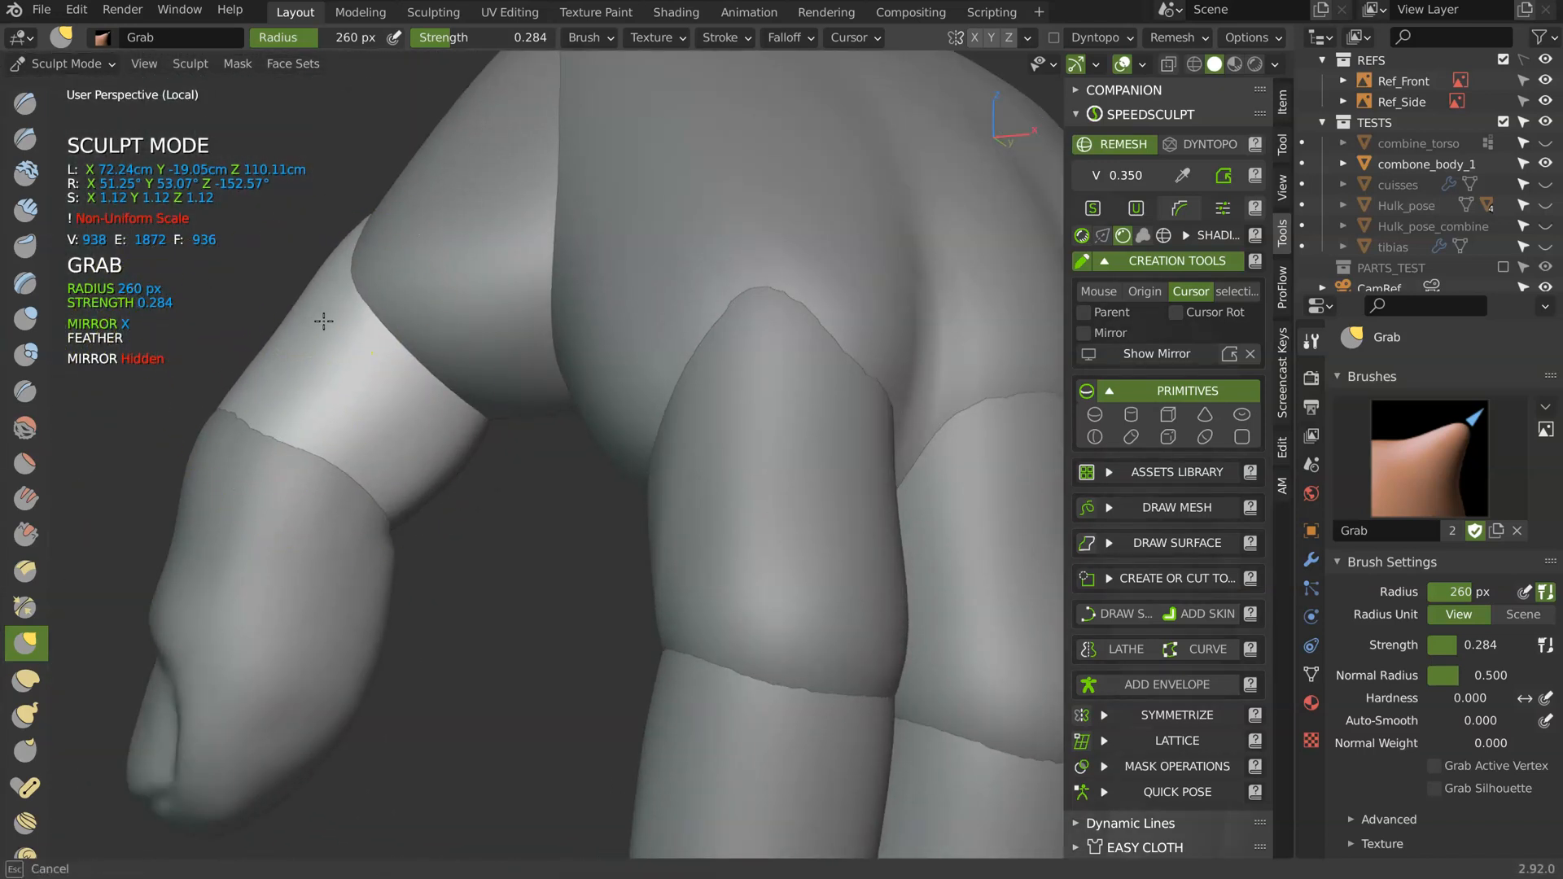
pyautogui.moveTo(355, 249); pyautogui.dragTo(511, 282, button='middle')
pyautogui.press('Tab')
# - Select the thumb's base segment and sculpt its edge around the middle joint with the Grab brush at 260 px
pyautogui.click(511, 281)
pyautogui.press('Tab')
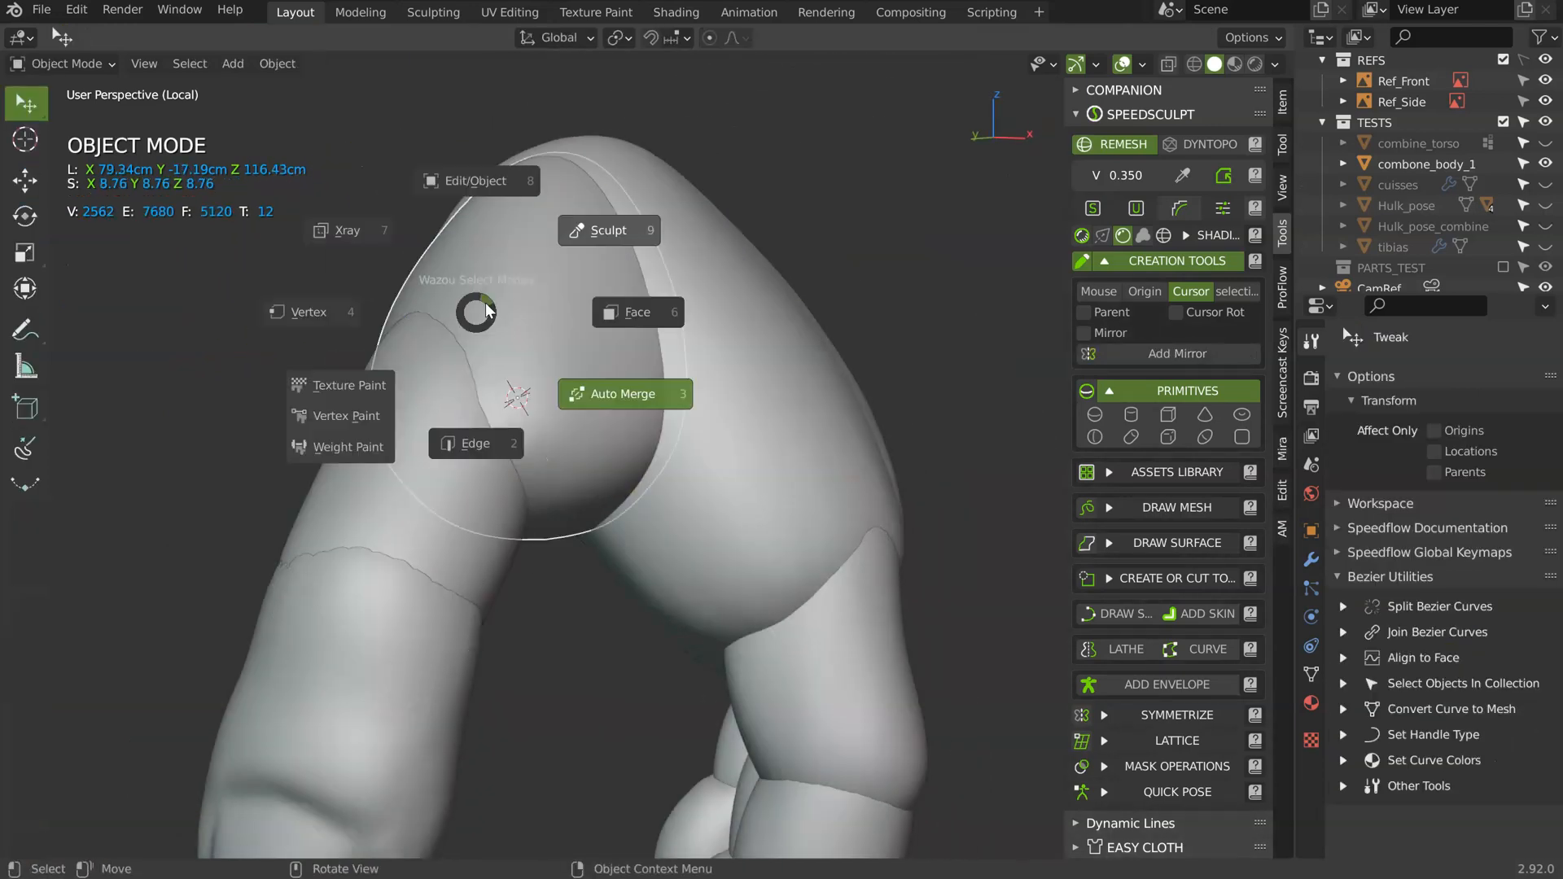
pyautogui.click(607, 230)
pyautogui.moveTo(431, 324); pyautogui.dragTo(415, 309)
pyautogui.moveTo(375, 354); pyautogui.dragTo(441, 453, button='middle')
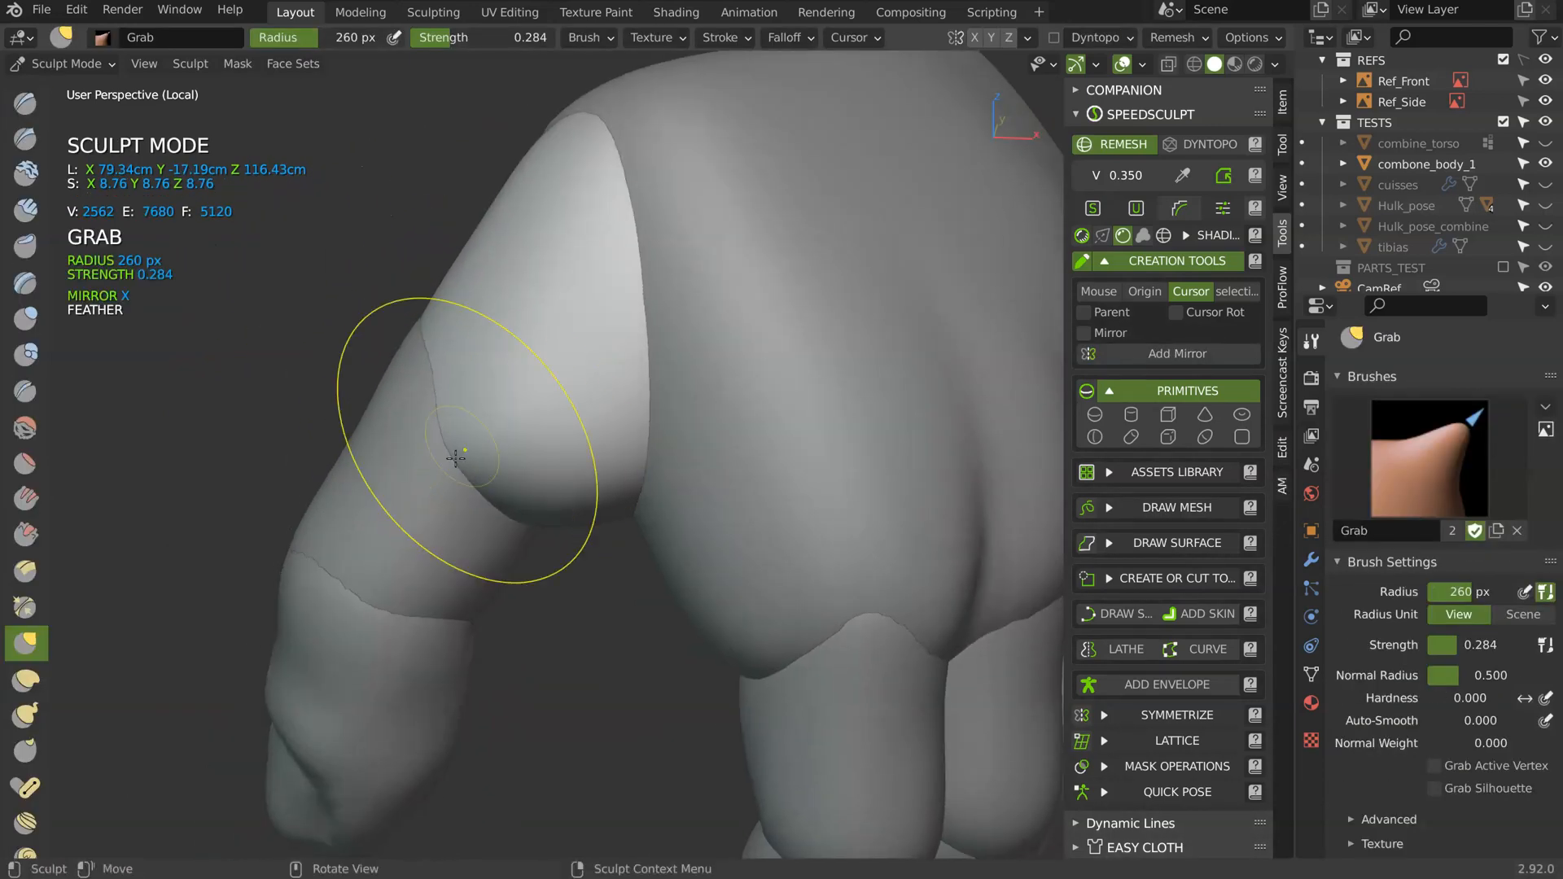
pyautogui.moveTo(532, 484); pyautogui.dragTo(593, 468, button='middle')
pyautogui.moveTo(506, 415); pyautogui.dragTo(539, 380)
# - Reshape the upper and outer contour of the thumb's base segment with the Grab brush, then return to Object Mode
pyautogui.moveTo(539, 380); pyautogui.dragTo(468, 327, button='middle')
pyautogui.moveTo(453, 264)
pyautogui.mouseDown(button='middle')
pyautogui.moveTo(540, 296)
pyautogui.moveTo(343, 299)
pyautogui.moveTo(358, 331)
pyautogui.mouseUp(button='middle')
pyautogui.moveTo(380, 191); pyautogui.dragTo(374, 267)
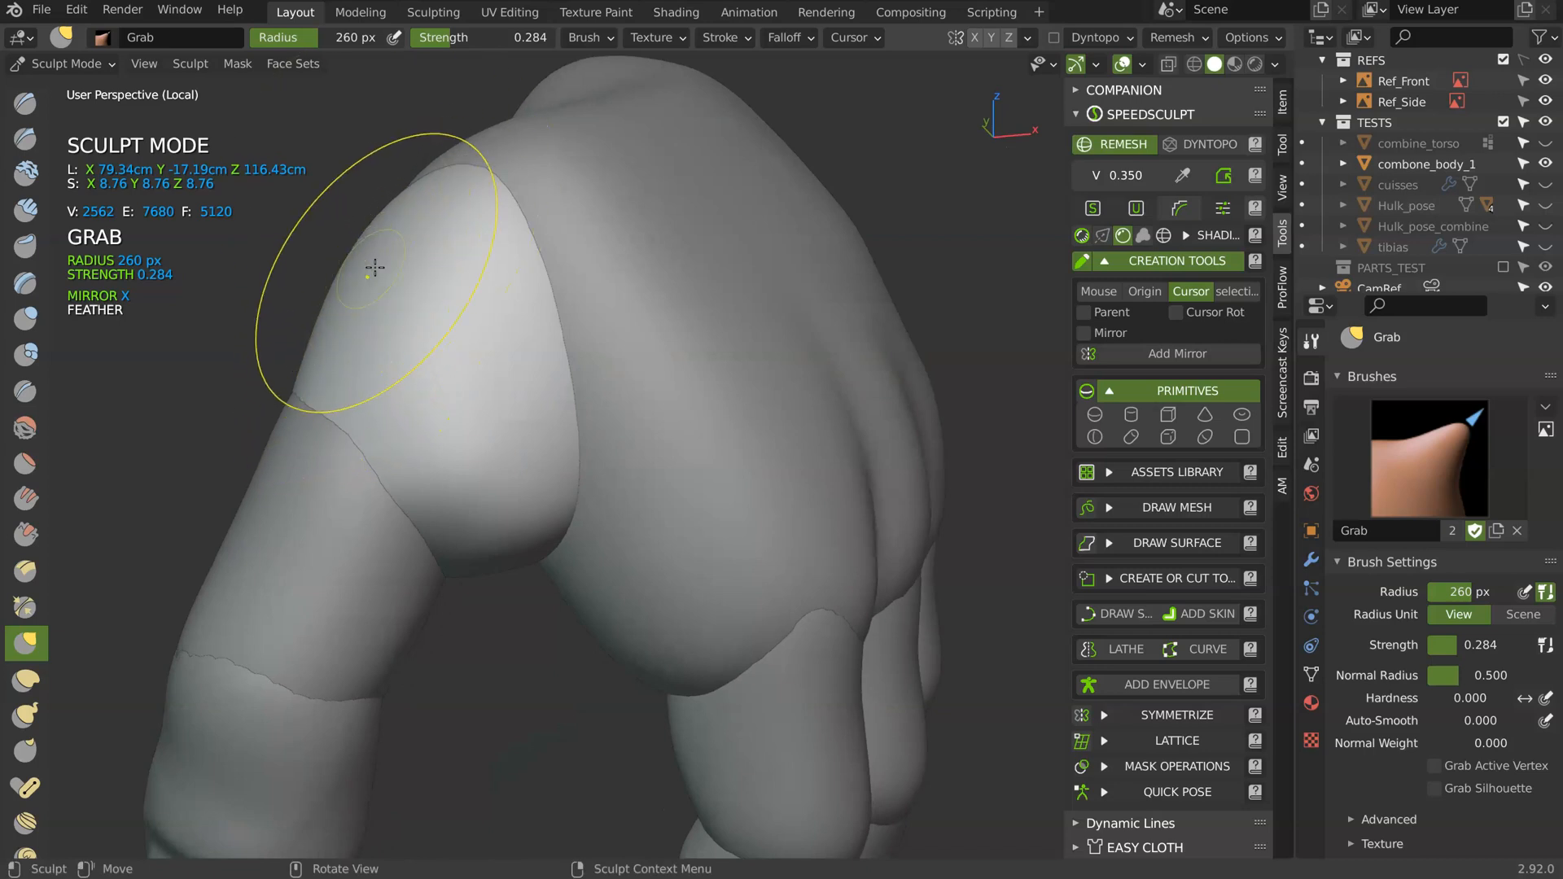
pyautogui.moveTo(454, 158)
pyautogui.mouseDown(button='middle')
pyautogui.moveTo(350, 309)
pyautogui.moveTo(419, 273)
pyautogui.moveTo(409, 349)
pyautogui.moveTo(366, 297)
pyautogui.moveTo(468, 378)
pyautogui.moveTo(503, 330)
pyautogui.mouseUp(button='middle')
pyautogui.scroll(-6, 468, 379)
pyautogui.scroll(4, 480, 366)
pyautogui.moveTo(503, 330); pyautogui.dragTo(506, 358)
pyautogui.press('Tab')
# - Select the thumb's middle and tip segments together and move them about 1.9 cm toward the index finger
pyautogui.moveTo(498, 369)
pyautogui.mouseDown(button='middle')
pyautogui.moveTo(446, 345)
pyautogui.moveTo(437, 398)
pyautogui.moveTo(467, 399)
pyautogui.mouseUp(button='middle')
pyautogui.click(438, 398)
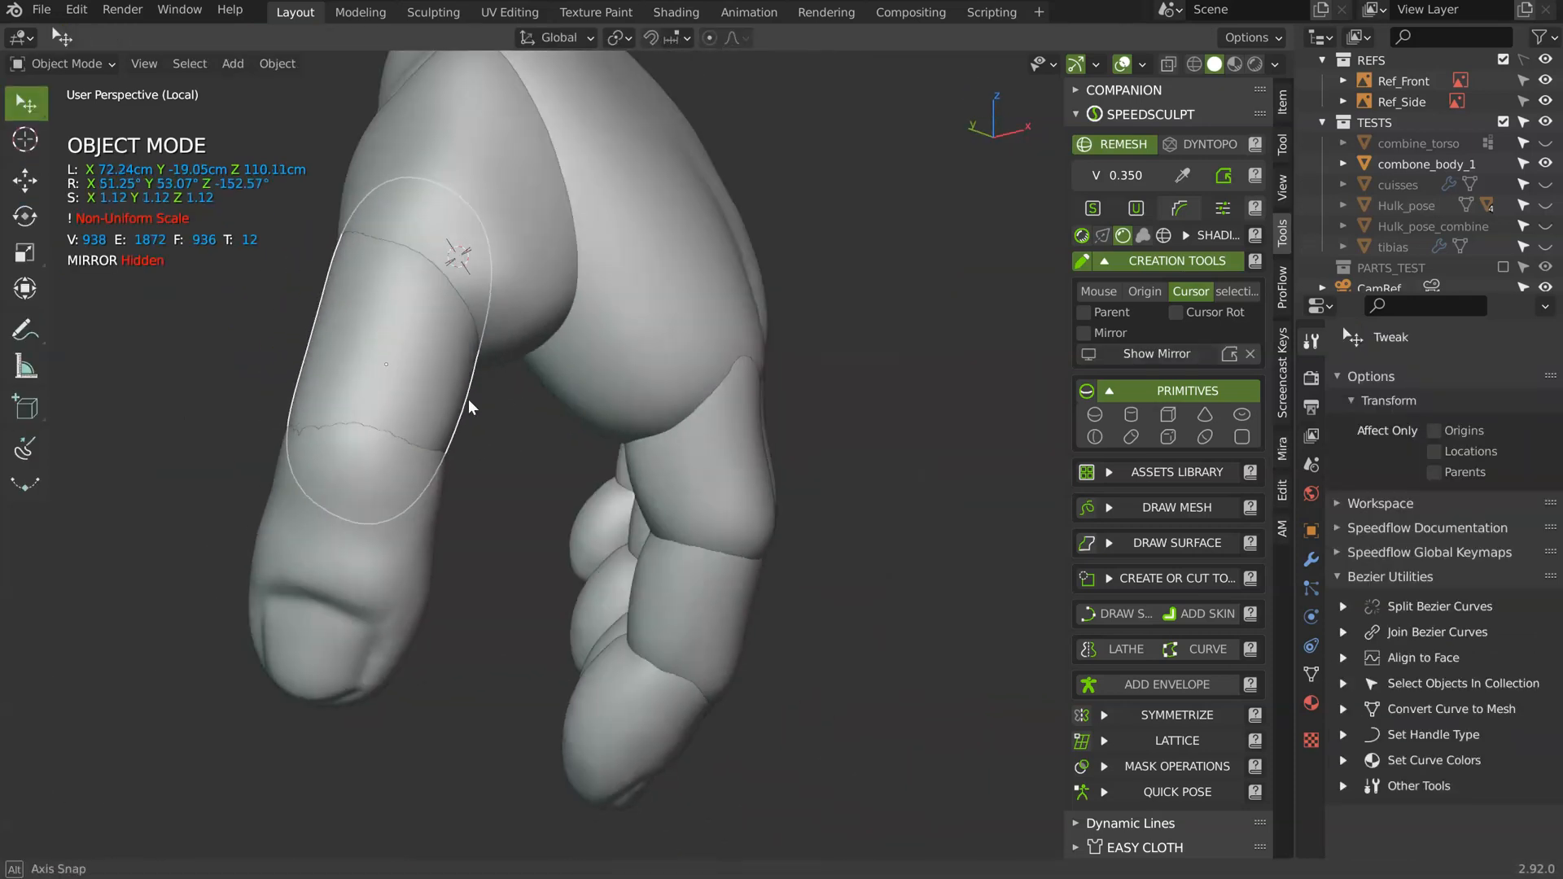
pyautogui.keyDown('shift'); pyautogui.click(404, 412); pyautogui.keyUp('shift')
pyautogui.press('g')
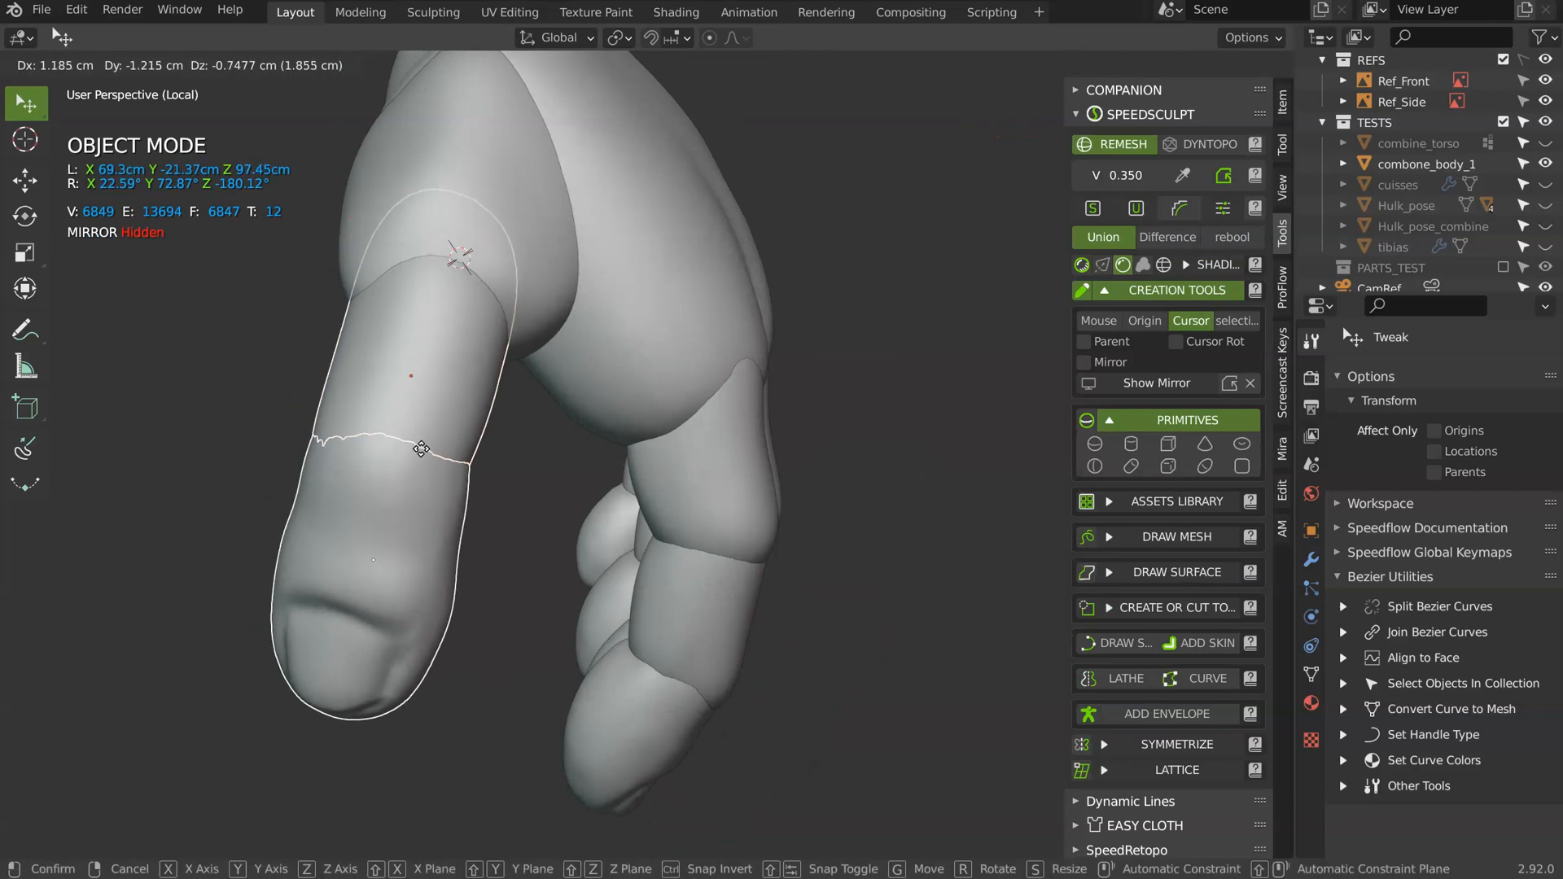
pyautogui.click(422, 447)
# - Select the thumb's base segment and adjust its outer contour in Sculpt Mode with the Grab brush
pyautogui.click(494, 232)
pyautogui.moveTo(493, 232)
pyautogui.mouseDown(button='middle')
pyautogui.moveTo(457, 257)
pyautogui.moveTo(475, 269)
pyautogui.mouseUp(button='middle')
pyautogui.scroll(-5, 529, 309)
pyautogui.scroll(2, 488, 337)
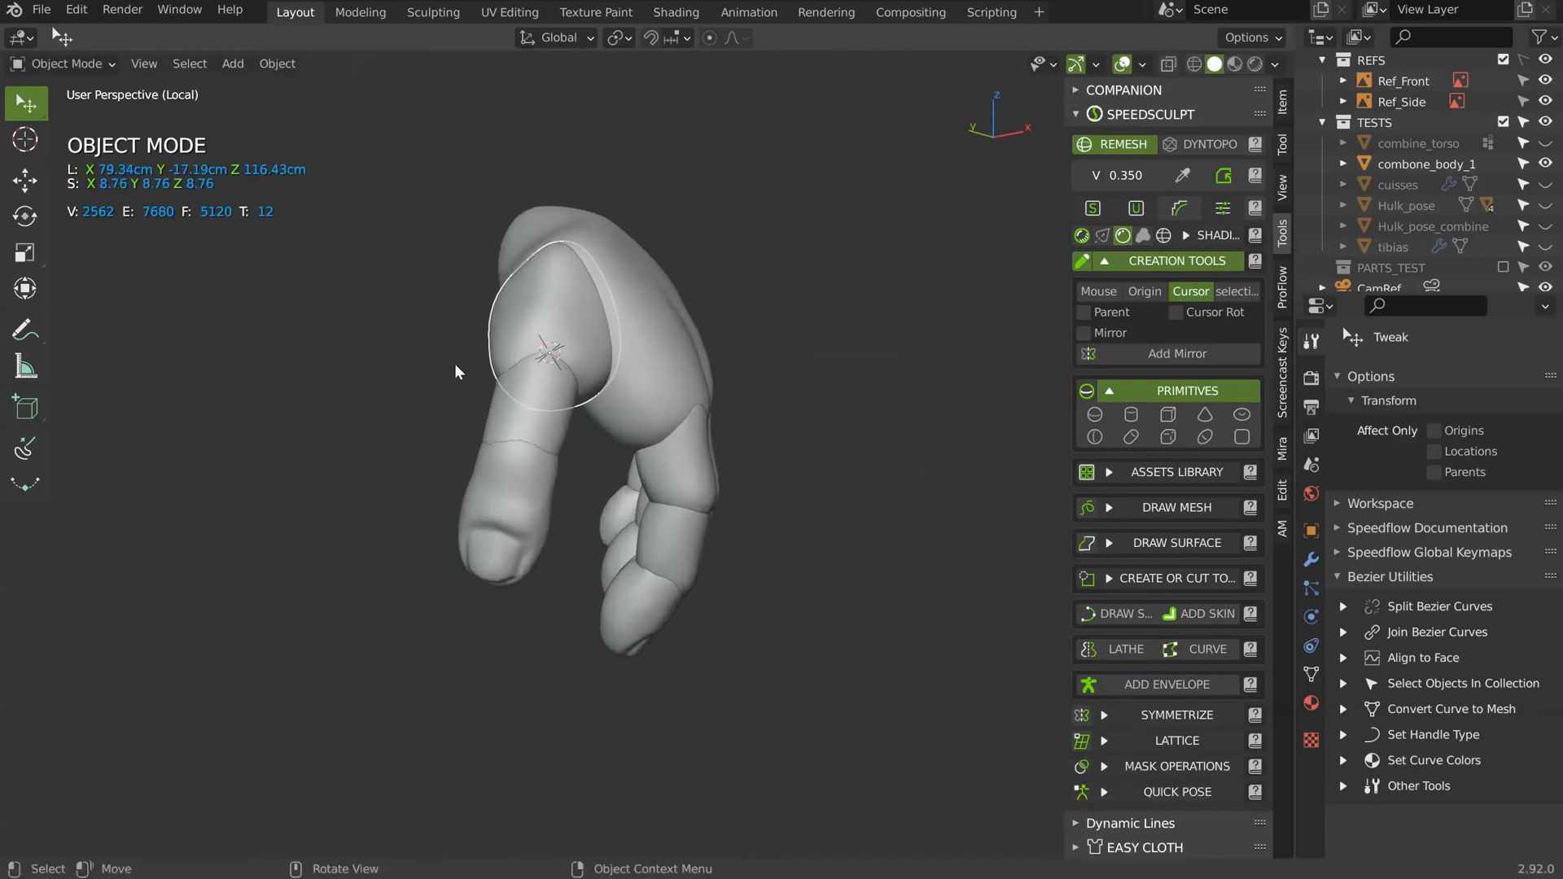
pyautogui.press('Tab')
pyautogui.scroll(1, 461, 325)
pyautogui.moveTo(463, 290); pyautogui.dragTo(467, 286)
pyautogui.moveTo(552, 347); pyautogui.dragTo(494, 321, button='middle')
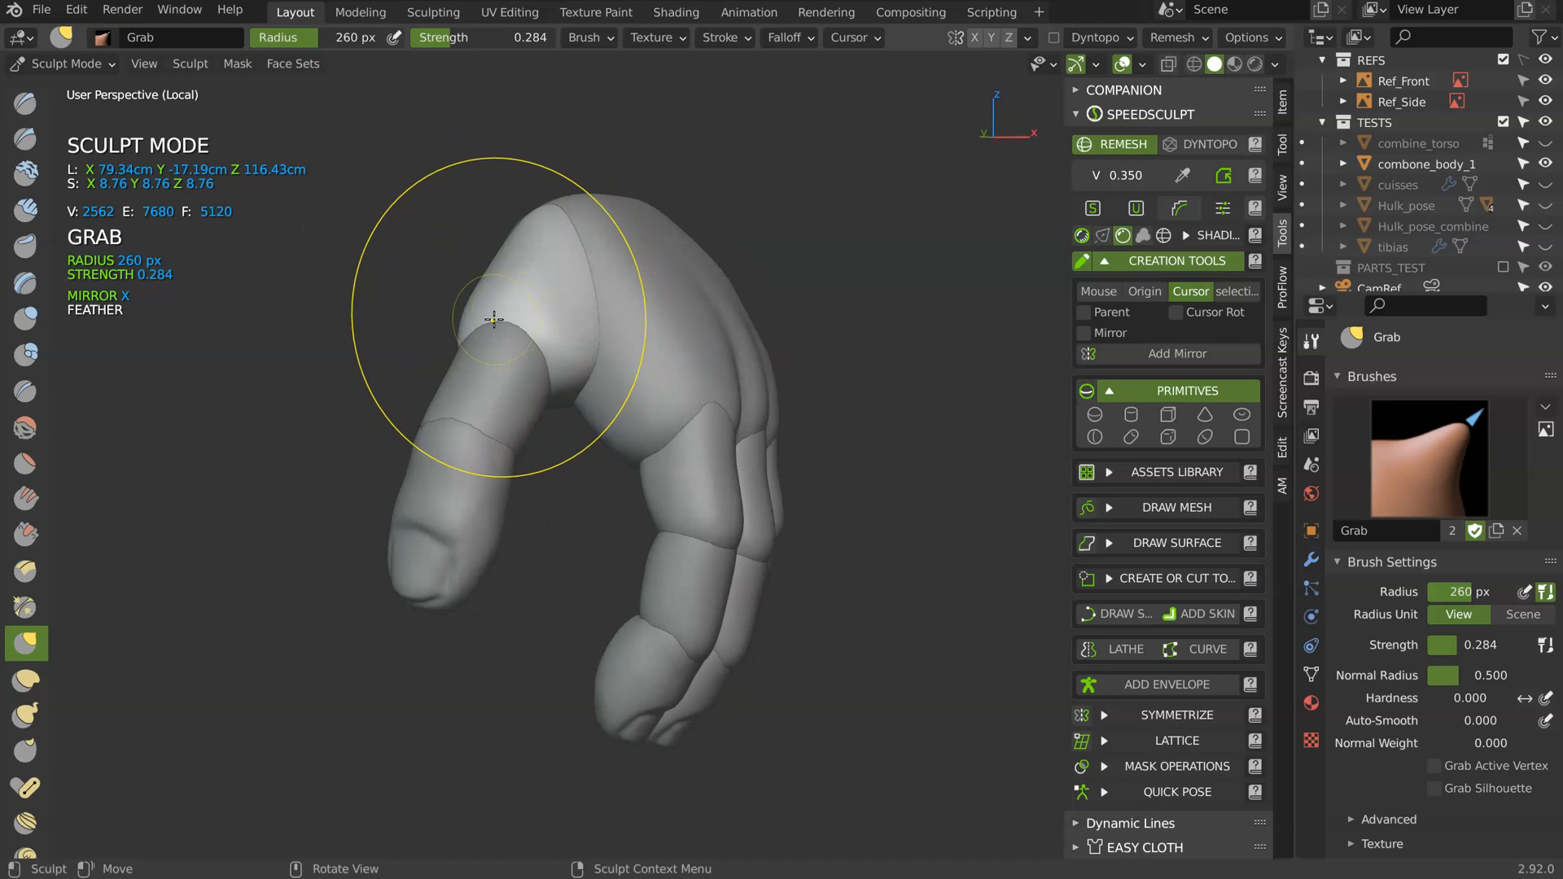
# - Leave local view, return to Object Mode, and select the hand block together with all finger and thumb segments
pyautogui.press('KP_Divide')
pyautogui.moveTo(648, 307)
pyautogui.keyDown('shift'); pyautogui.mouseDown(button='middle')
pyautogui.moveTo(587, 290)
pyautogui.moveTo(456, 359)
pyautogui.moveTo(569, 391)
pyautogui.moveTo(464, 383)
pyautogui.moveTo(603, 377)
pyautogui.moveTo(708, 345)
pyautogui.moveTo(745, 260)
pyautogui.moveTo(802, 387)
pyautogui.moveTo(922, 408)
pyautogui.moveTo(680, 419)
pyautogui.moveTo(398, 376)
pyautogui.moveTo(428, 359)
pyautogui.mouseUp(button='middle'); pyautogui.keyUp('shift')
pyautogui.scroll(-3, 588, 290)
pyautogui.scroll(-1, 457, 359)
pyautogui.hotkey('ctrl', 'Tab')
pyautogui.moveTo(486, 295); pyautogui.dragTo(569, 371, button='middle')
pyautogui.click(602, 329)
pyautogui.scroll(2, 569, 371)
pyautogui.click(459, 444)
pyautogui.moveTo(459, 445)
pyautogui.mouseDown(button='middle')
pyautogui.moveTo(188, 444)
pyautogui.moveTo(164, 408)
pyautogui.moveTo(621, 442)
pyautogui.moveTo(491, 378)
pyautogui.moveTo(568, 352)
pyautogui.moveTo(320, 264)
pyautogui.moveTo(545, 292)
pyautogui.moveTo(434, 369)
pyautogui.moveTo(511, 486)
pyautogui.mouseUp(button='middle')
pyautogui.click(568, 352)
pyautogui.moveTo(423, 379)
pyautogui.keyDown('ctrl'); pyautogui.mouseDown(button='right')
pyautogui.moveTo(379, 448)
pyautogui.moveTo(419, 383)
pyautogui.mouseUp(button='right'); pyautogui.keyUp('ctrl')
pyautogui.moveTo(540, 229); pyautogui.dragTo(595, 300, button='middle')
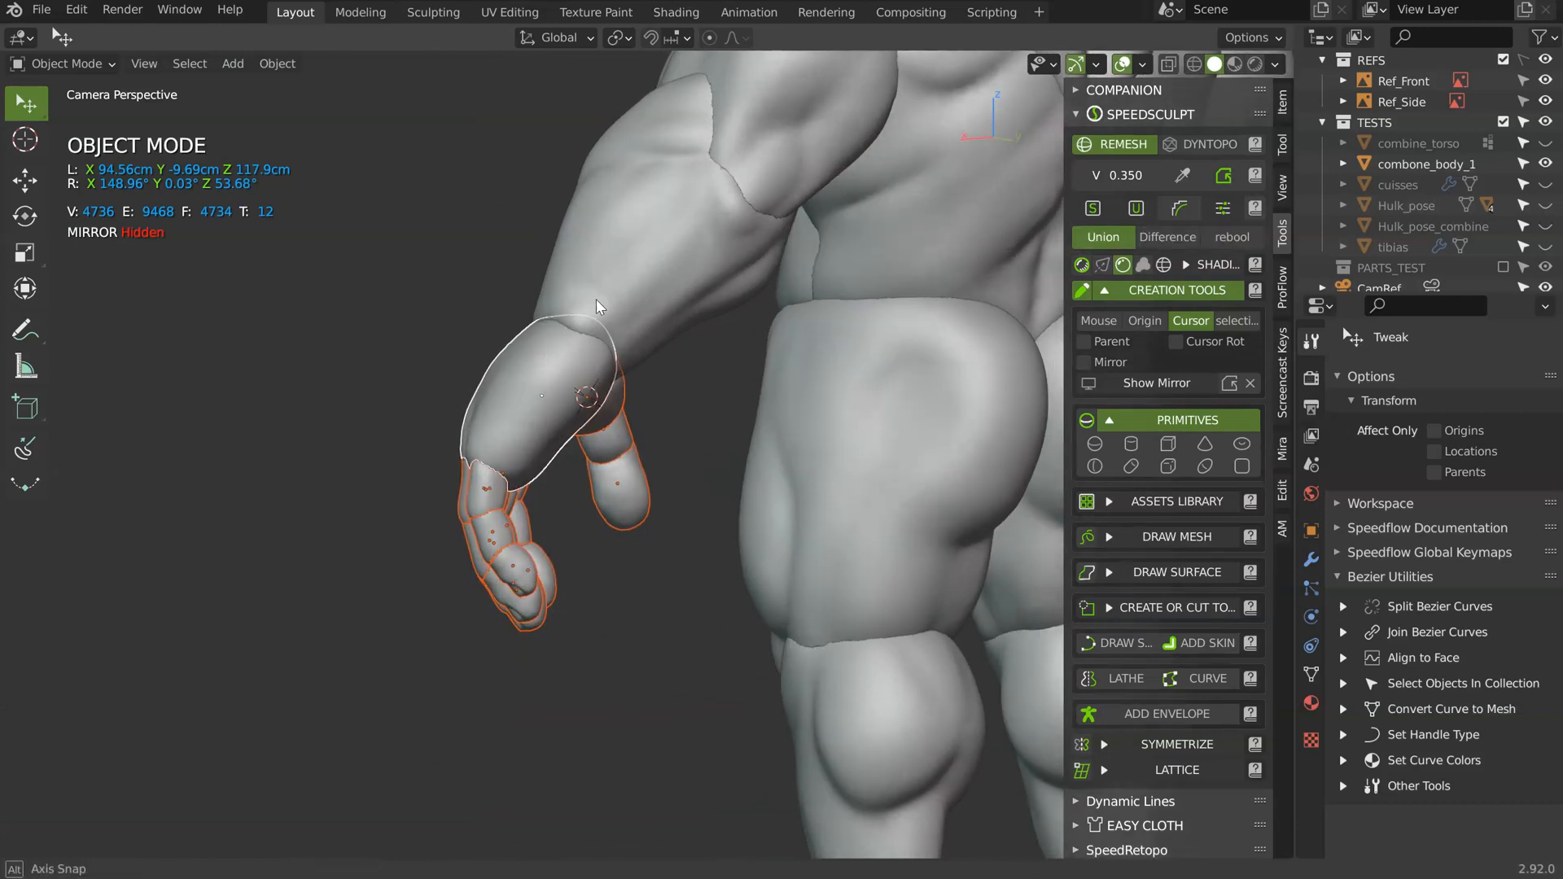
# - Rotate the whole hand at the wrist from the side and from below, and shift it to line up with the forearm
pyautogui.press('r')
pyautogui.click(698, 252)
pyautogui.moveTo(617, 326); pyautogui.dragTo(693, 251, button='middle')
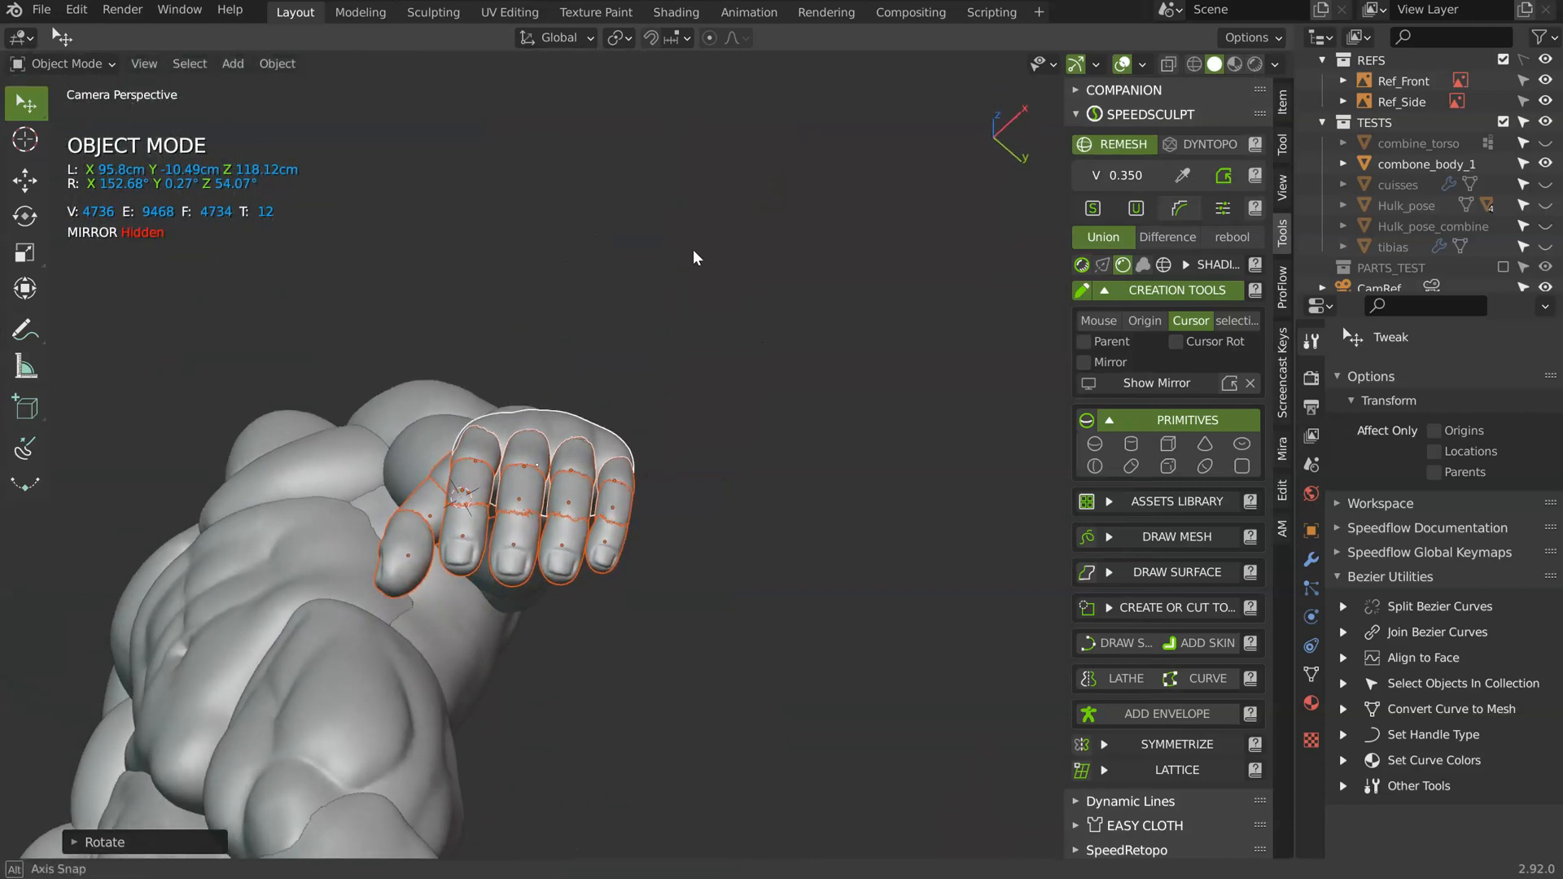
pyautogui.press('r')
pyautogui.click(656, 337)
pyautogui.press('g')
pyautogui.click(648, 318)
# - Refine the whole hand's rotation and position on the wrist from the thumb side
pyautogui.moveTo(647, 311); pyautogui.dragTo(692, 327, button='middle')
pyautogui.press('r')
pyautogui.click(635, 353)
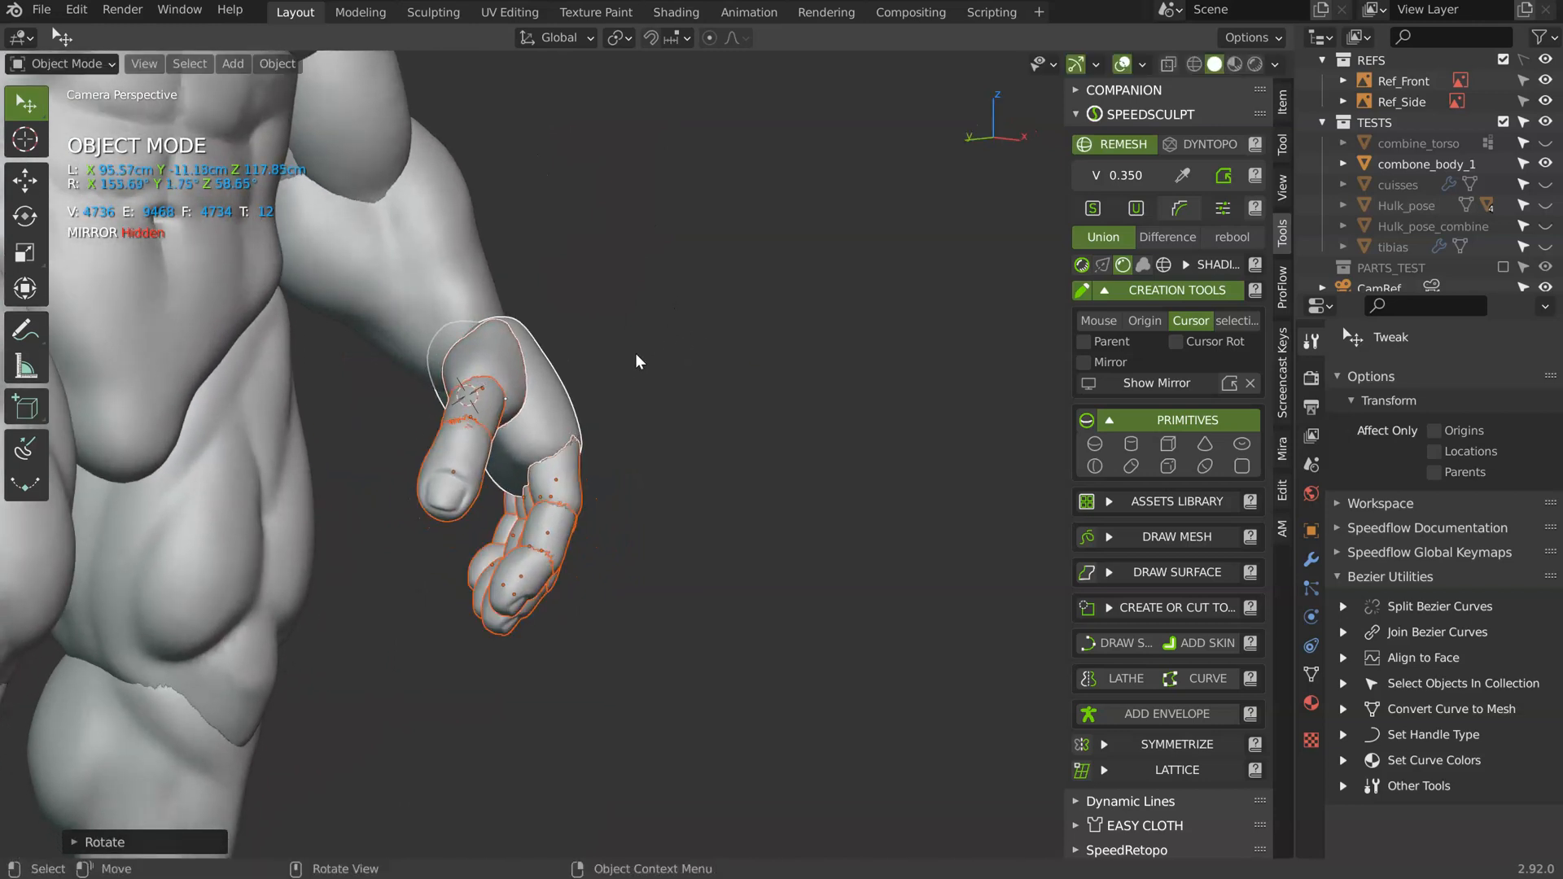
pyautogui.press('g')
pyautogui.click(621, 348)
# - Select only the hand block and sculpt its back and wrist end with the Grab brush at a 260 px radius
pyautogui.moveTo(621, 348)
pyautogui.mouseDown(button='middle')
pyautogui.moveTo(368, 388)
pyautogui.moveTo(515, 354)
pyautogui.moveTo(433, 308)
pyautogui.moveTo(499, 334)
pyautogui.mouseUp(button='middle')
pyautogui.click(515, 354)
pyautogui.click(521, 349)
pyautogui.press('Tab')
pyautogui.click(570, 252)
pyautogui.moveTo(464, 253)
pyautogui.keyDown('shift'); pyautogui.mouseDown(button='middle')
pyautogui.moveTo(497, 275)
pyautogui.moveTo(465, 222)
pyautogui.mouseUp(button='middle'); pyautogui.keyUp('shift')
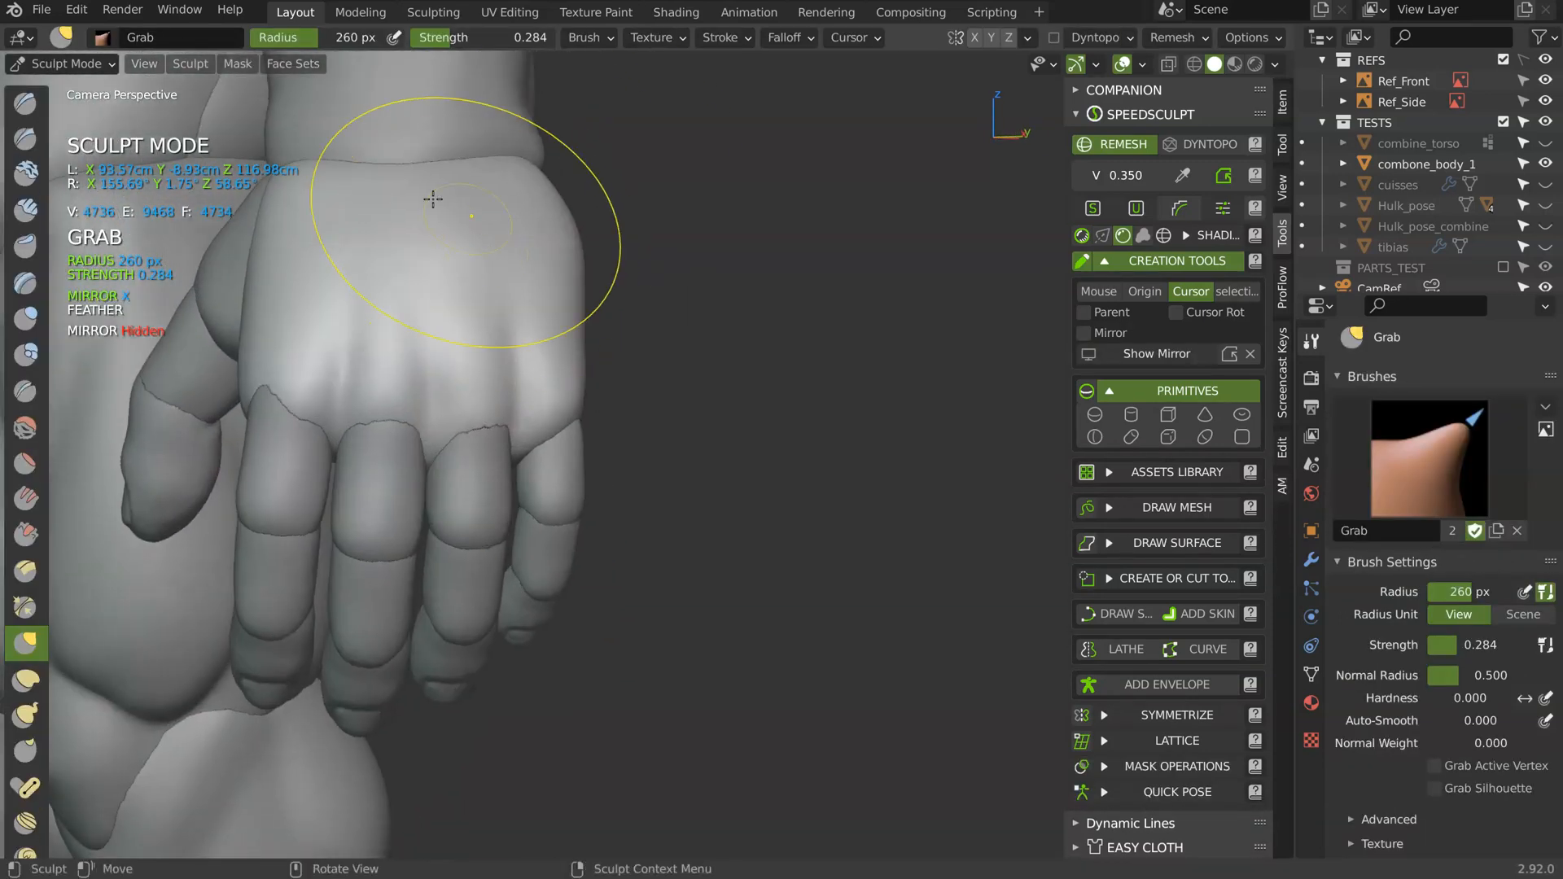
pyautogui.moveTo(424, 151); pyautogui.dragTo(449, 109, button='middle')
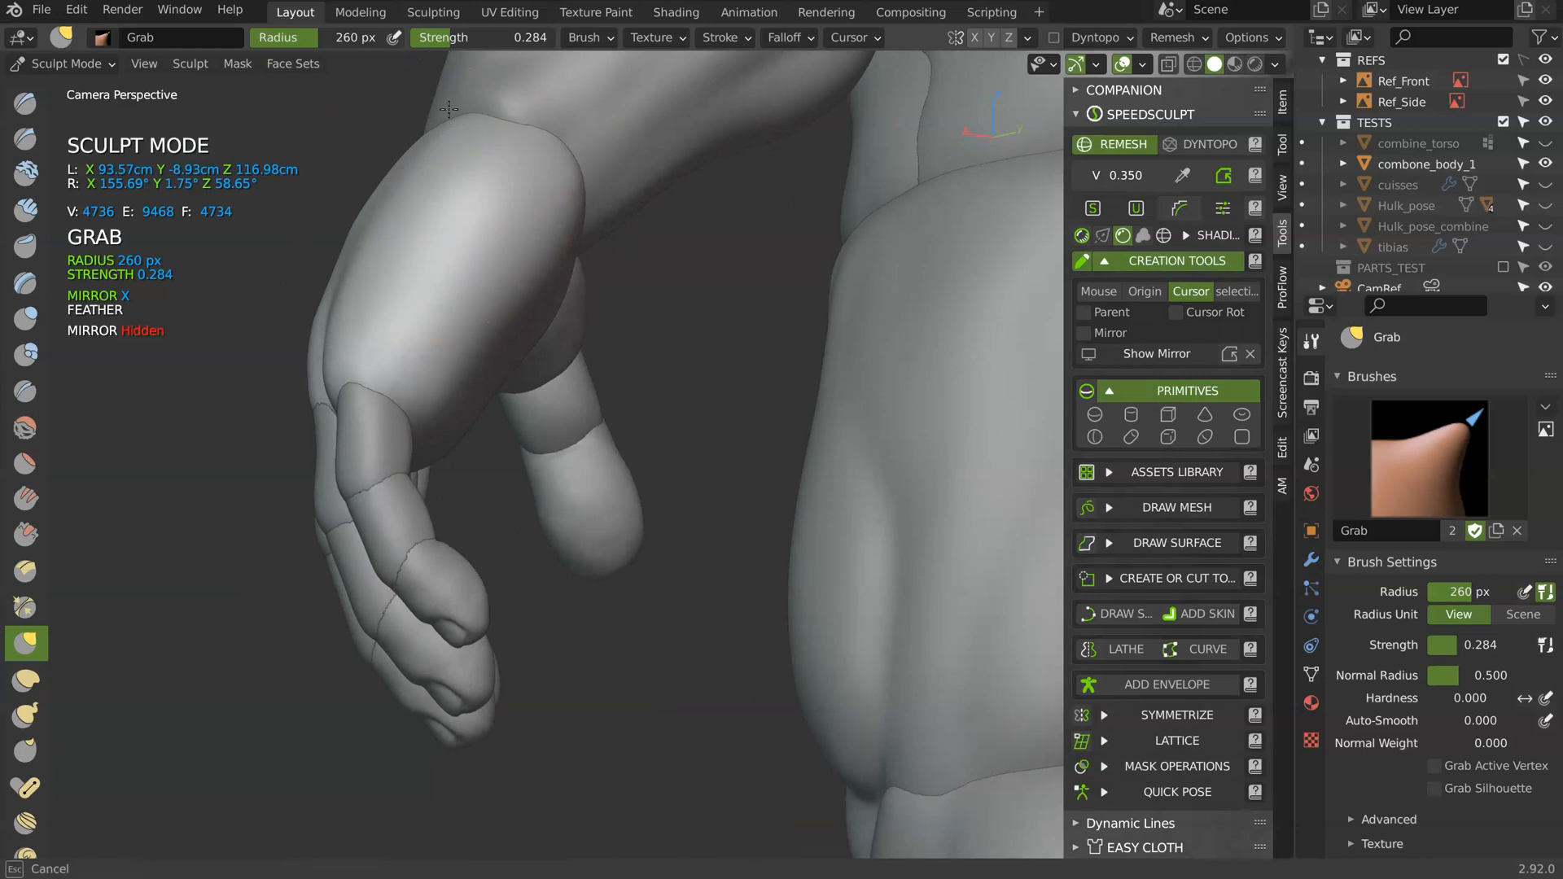
pyautogui.moveTo(533, 145); pyautogui.dragTo(454, 166, button='middle')
pyautogui.moveTo(335, 196)
pyautogui.mouseDown(button='middle')
pyautogui.moveTo(457, 167)
pyautogui.moveTo(550, 383)
pyautogui.mouseUp(button='middle')
pyautogui.moveTo(520, 336)
pyautogui.mouseDown(button='middle')
pyautogui.moveTo(492, 325)
pyautogui.moveTo(545, 290)
pyautogui.mouseUp(button='middle')
pyautogui.moveTo(505, 204); pyautogui.dragTo(450, 326, button='middle')
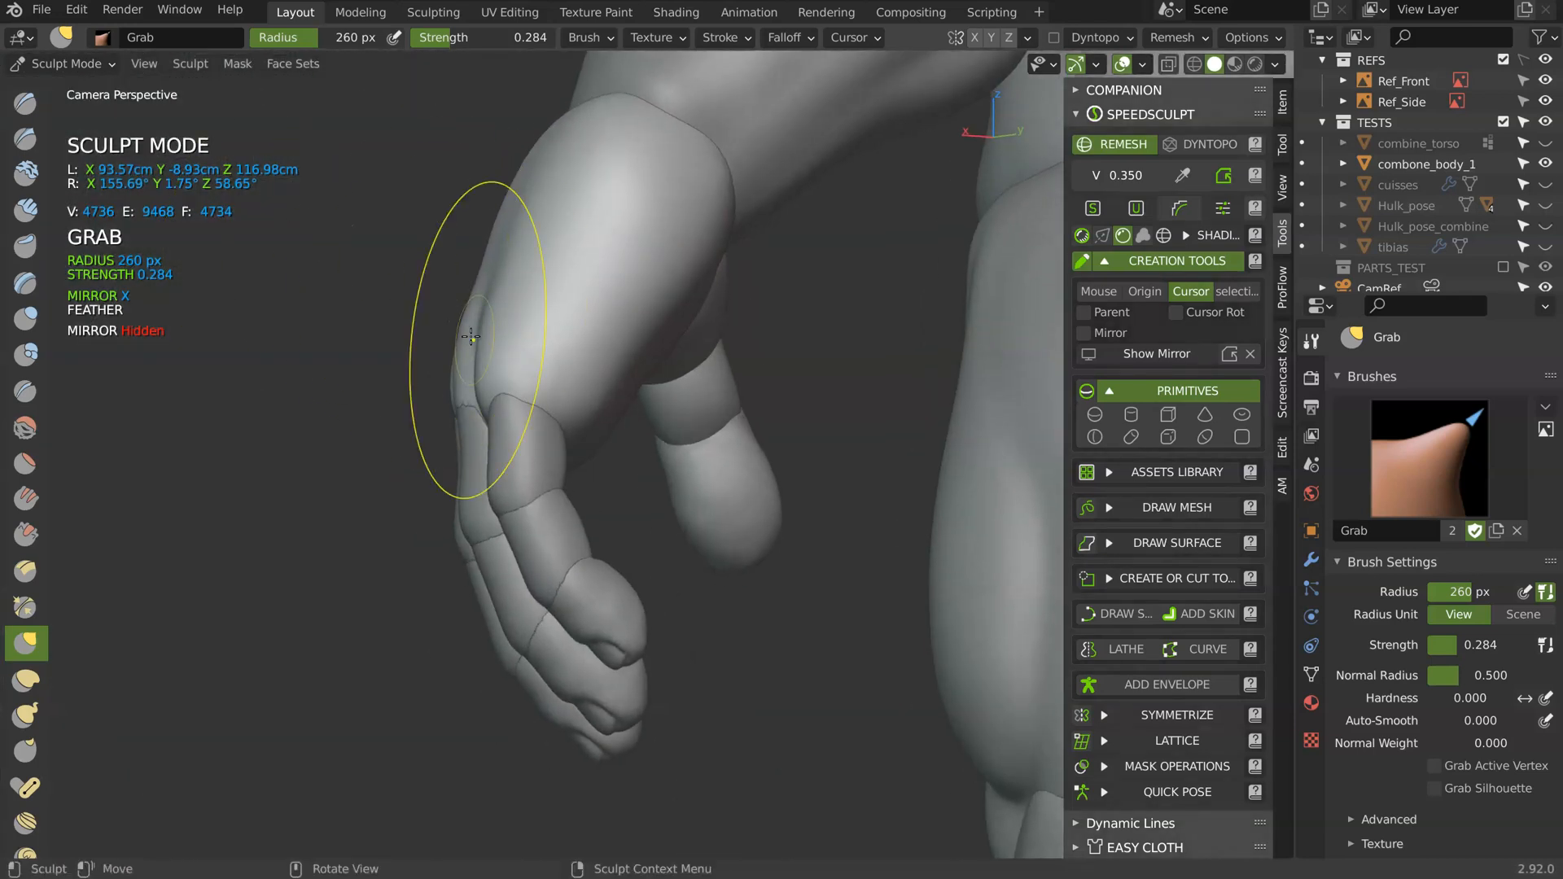
# - Reduce the Grab brush radius to 146 px and refine the hand block's knuckle side and contour
pyautogui.keyDown('ctrl'); pyautogui.moveTo(420, 392); pyautogui.dragTo(437, 404, button='middle'); pyautogui.keyUp('ctrl')
pyautogui.press('f')
pyautogui.click(526, 411)
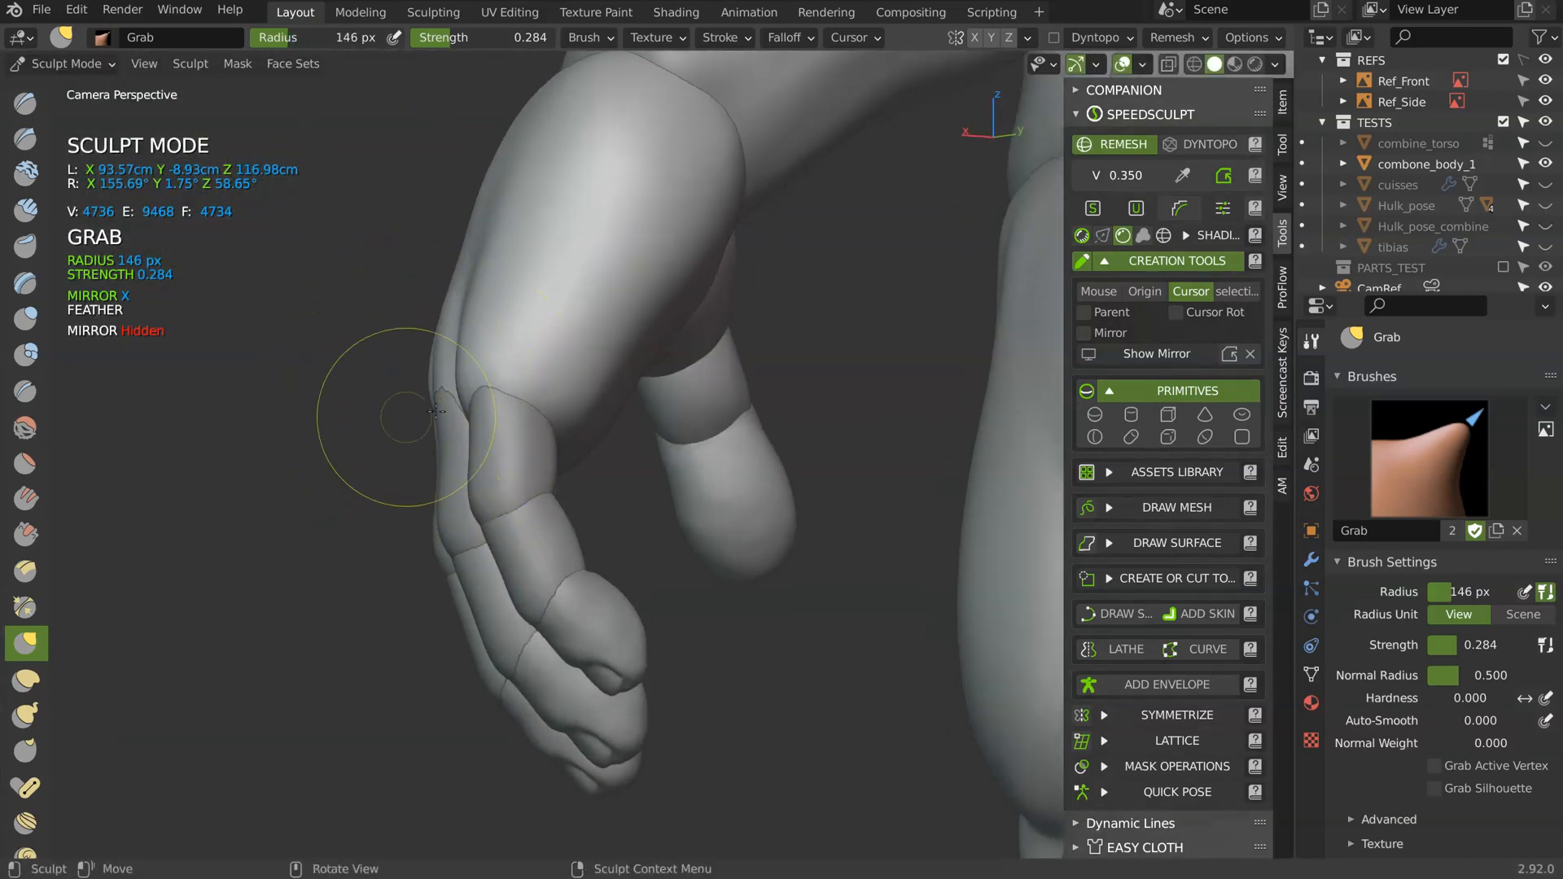
pyautogui.moveTo(510, 152)
pyautogui.mouseDown(button='middle')
pyautogui.moveTo(498, 310)
pyautogui.moveTo(453, 301)
pyautogui.moveTo(411, 379)
pyautogui.moveTo(425, 285)
pyautogui.moveTo(410, 405)
pyautogui.moveTo(438, 385)
pyautogui.moveTo(542, 371)
pyautogui.mouseUp(button='middle')
pyautogui.keyDown('shift'); pyautogui.moveTo(543, 371); pyautogui.dragTo(547, 398, button='middle'); pyautogui.keyUp('shift')
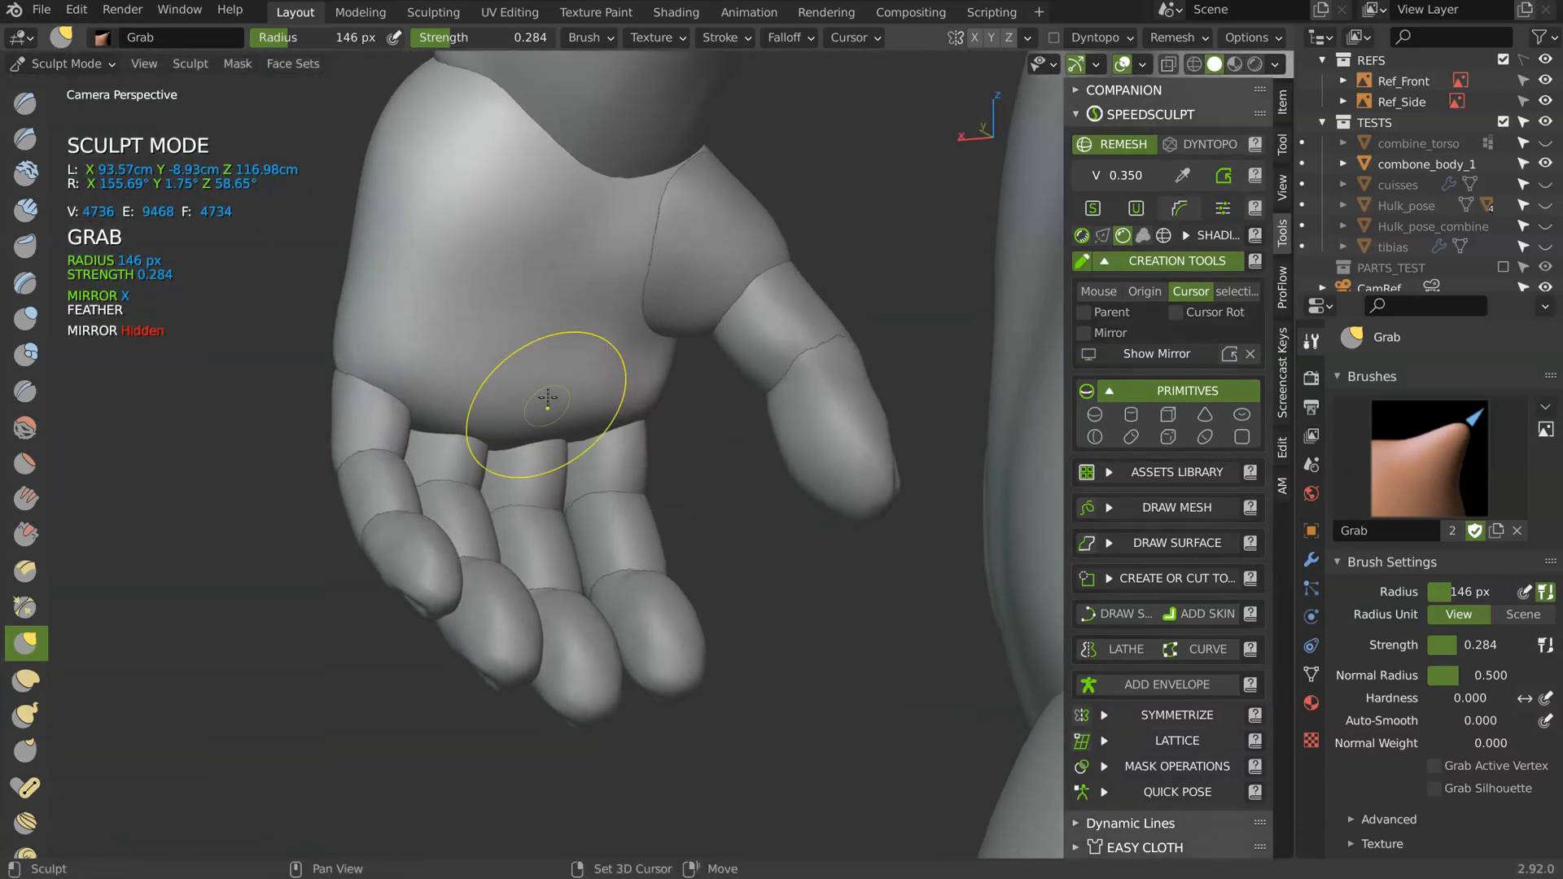
# - Carve the palm's main folds with the Crease brush at 87 px and 0.442 strength, softening them with Smooth
pyautogui.hotkey('shift', 'c')
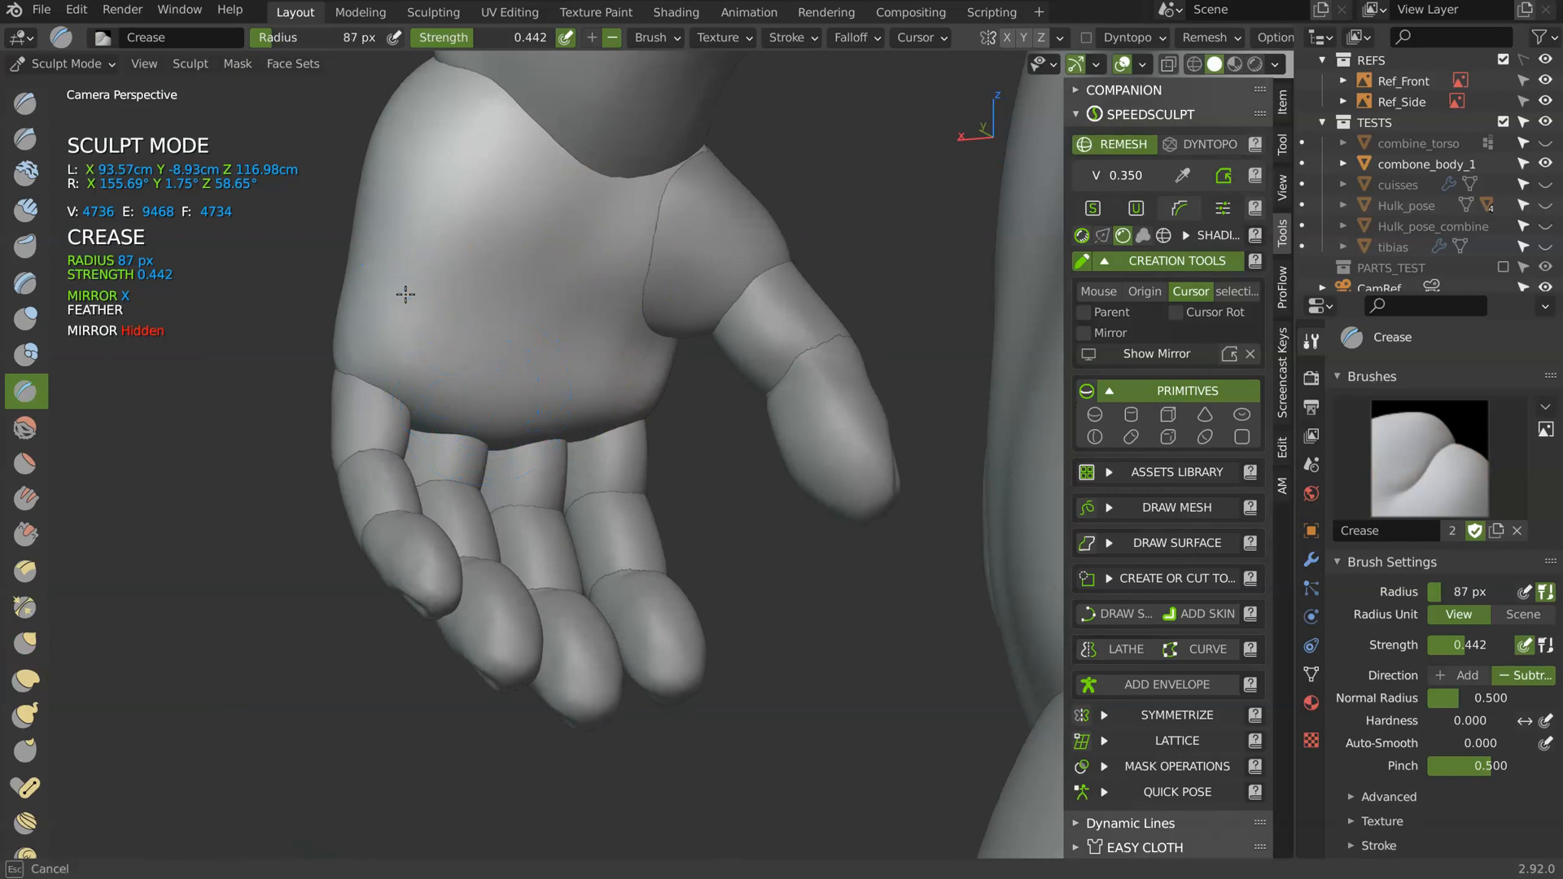
pyautogui.moveTo(646, 356); pyautogui.dragTo(526, 285, button='middle')
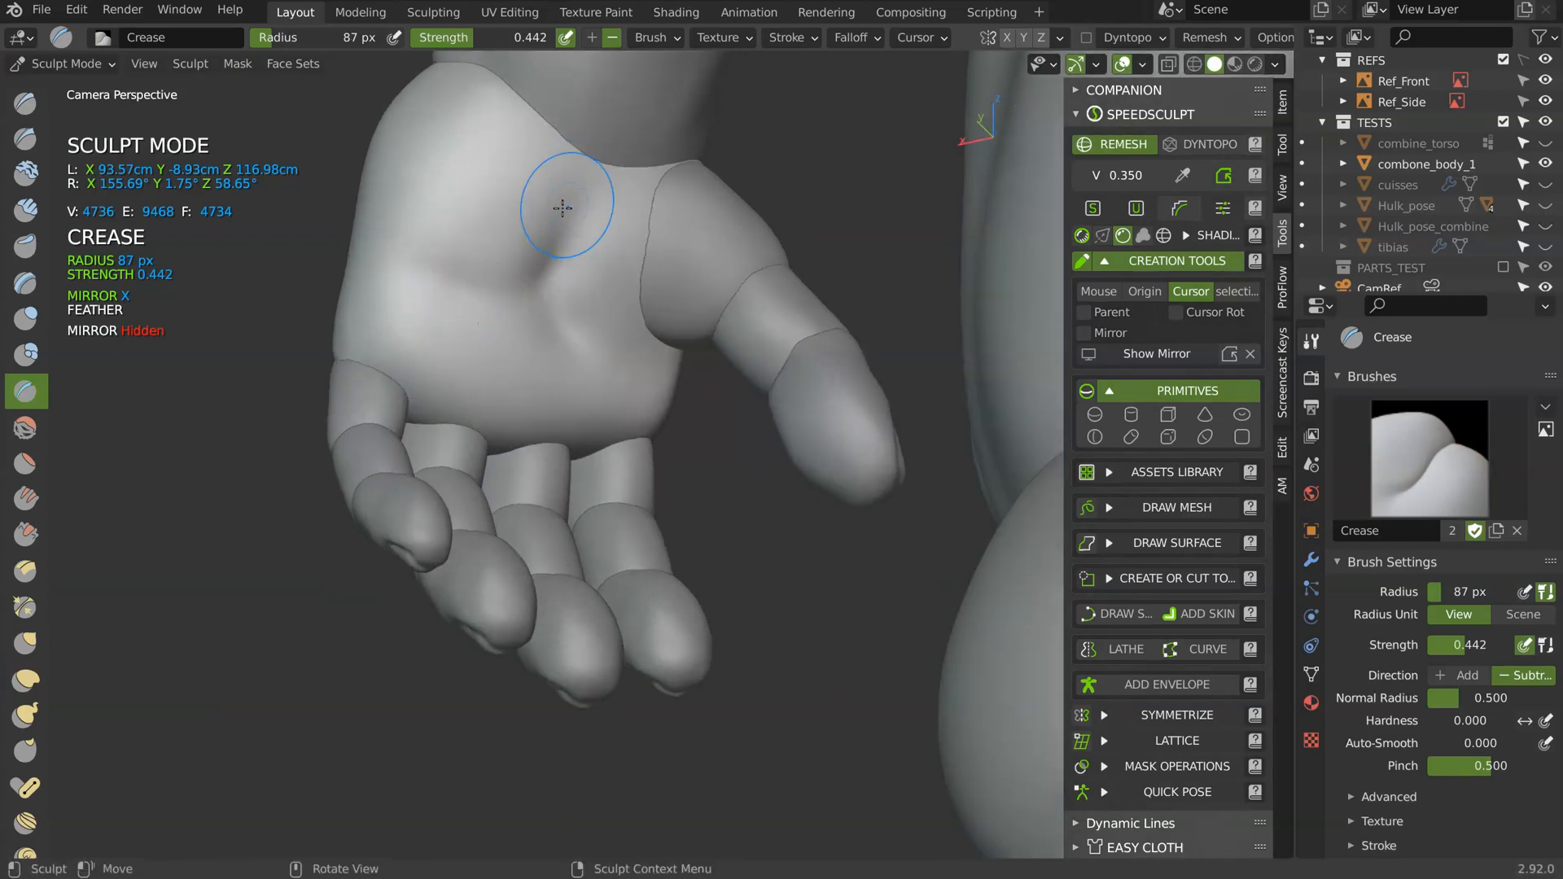
pyautogui.moveTo(570, 326)
pyautogui.mouseDown(button='middle')
pyautogui.moveTo(506, 334)
pyautogui.moveTo(565, 326)
pyautogui.mouseUp(button='middle')
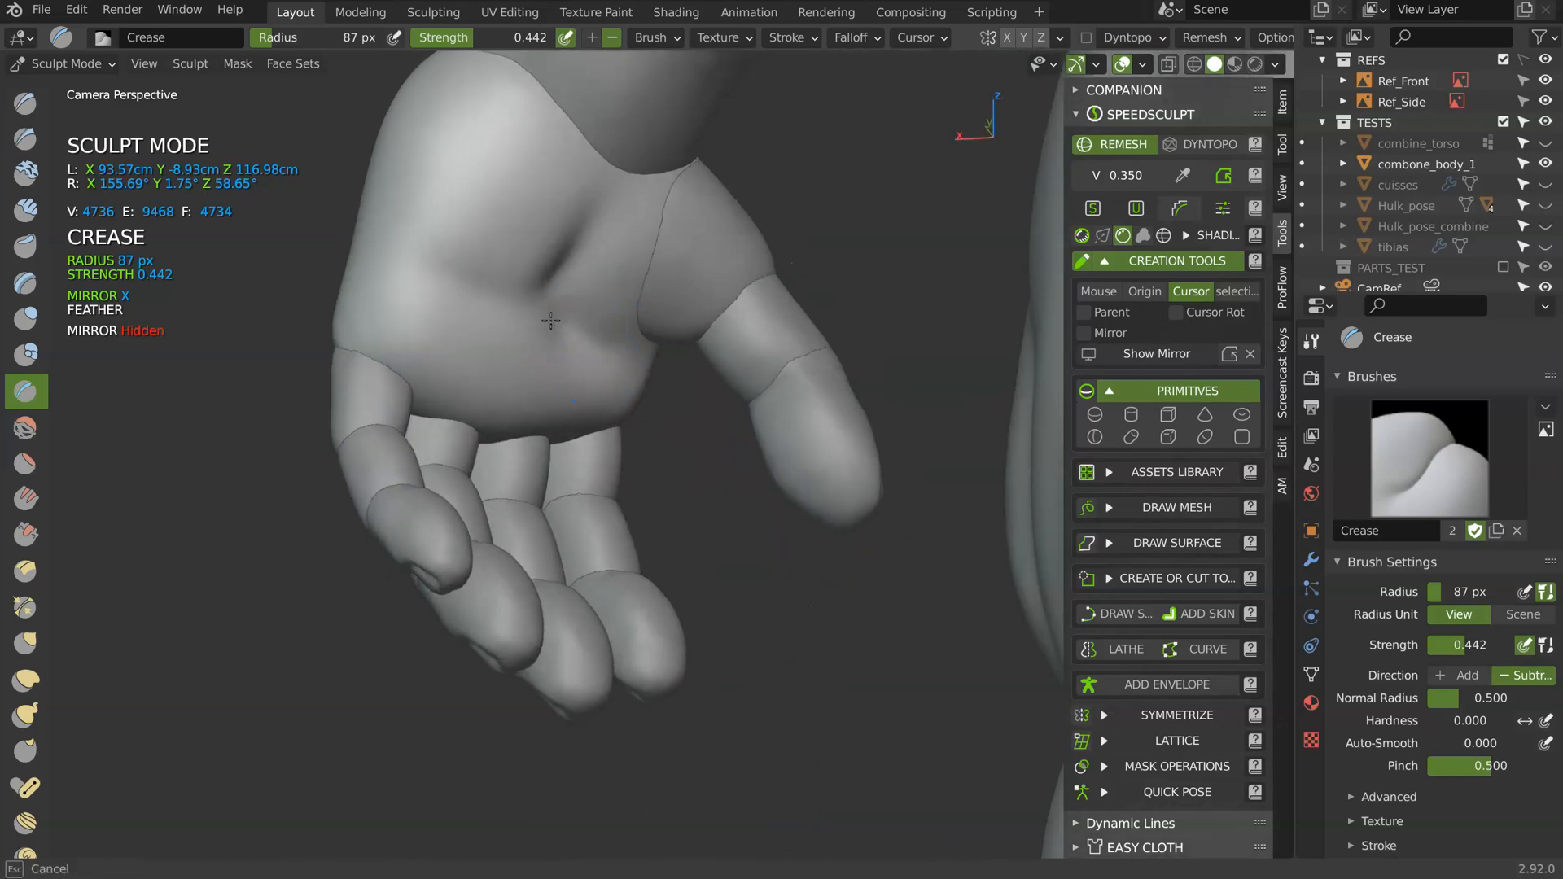
pyautogui.hotkey('shift', 's')
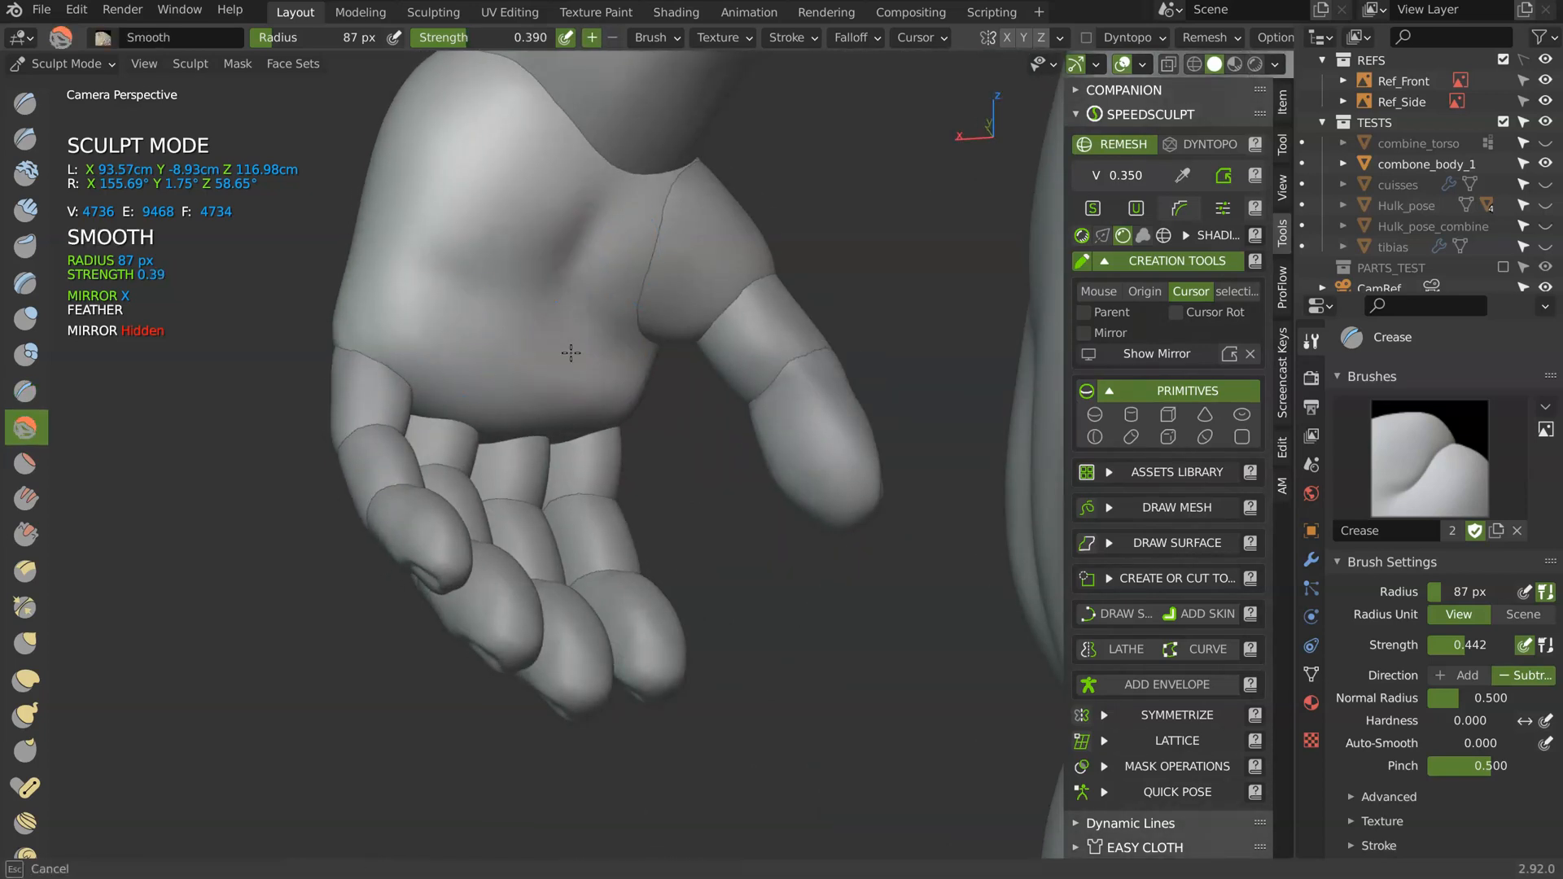
pyautogui.hotkey('shift', 'c')
pyautogui.moveTo(520, 324)
pyautogui.mouseDown(button='middle')
pyautogui.moveTo(562, 344)
pyautogui.moveTo(606, 220)
pyautogui.mouseUp(button='middle')
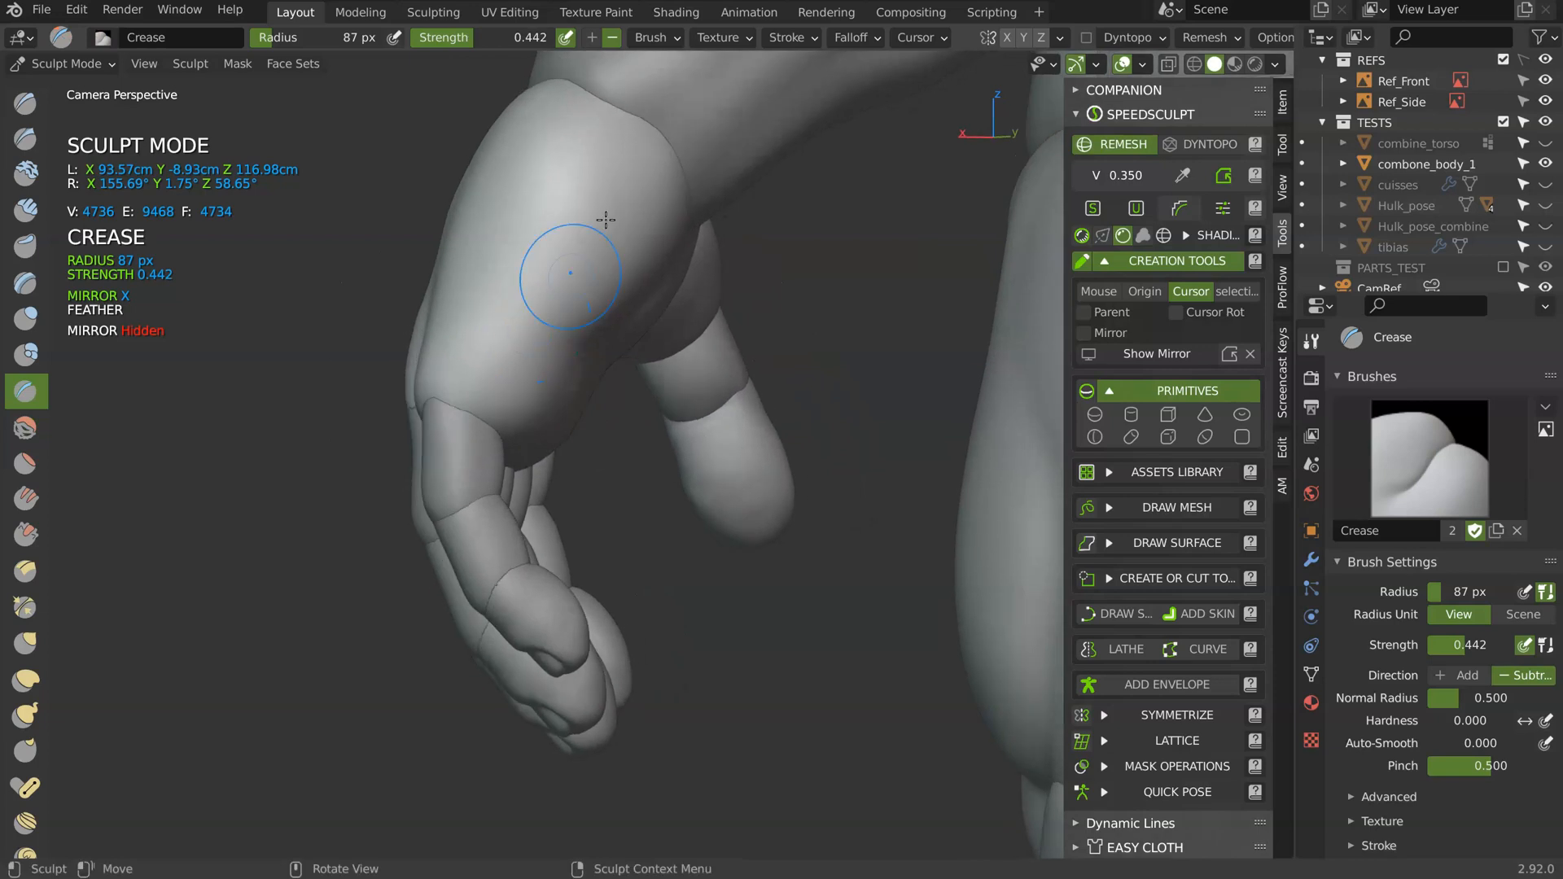
pyautogui.moveTo(518, 288)
pyautogui.mouseDown(button='middle')
pyautogui.moveTo(694, 345)
pyautogui.moveTo(577, 436)
pyautogui.moveTo(529, 417)
pyautogui.moveTo(692, 419)
pyautogui.moveTo(610, 342)
pyautogui.moveTo(607, 301)
pyautogui.mouseUp(button='middle')
pyautogui.scroll(-3, 694, 345)
# - Reshape the back of the hand behind the knuckles with the Grab brush, raising its radius from 138 px to 232 px
pyautogui.press('g')
pyautogui.press('f')
pyautogui.click(713, 429)
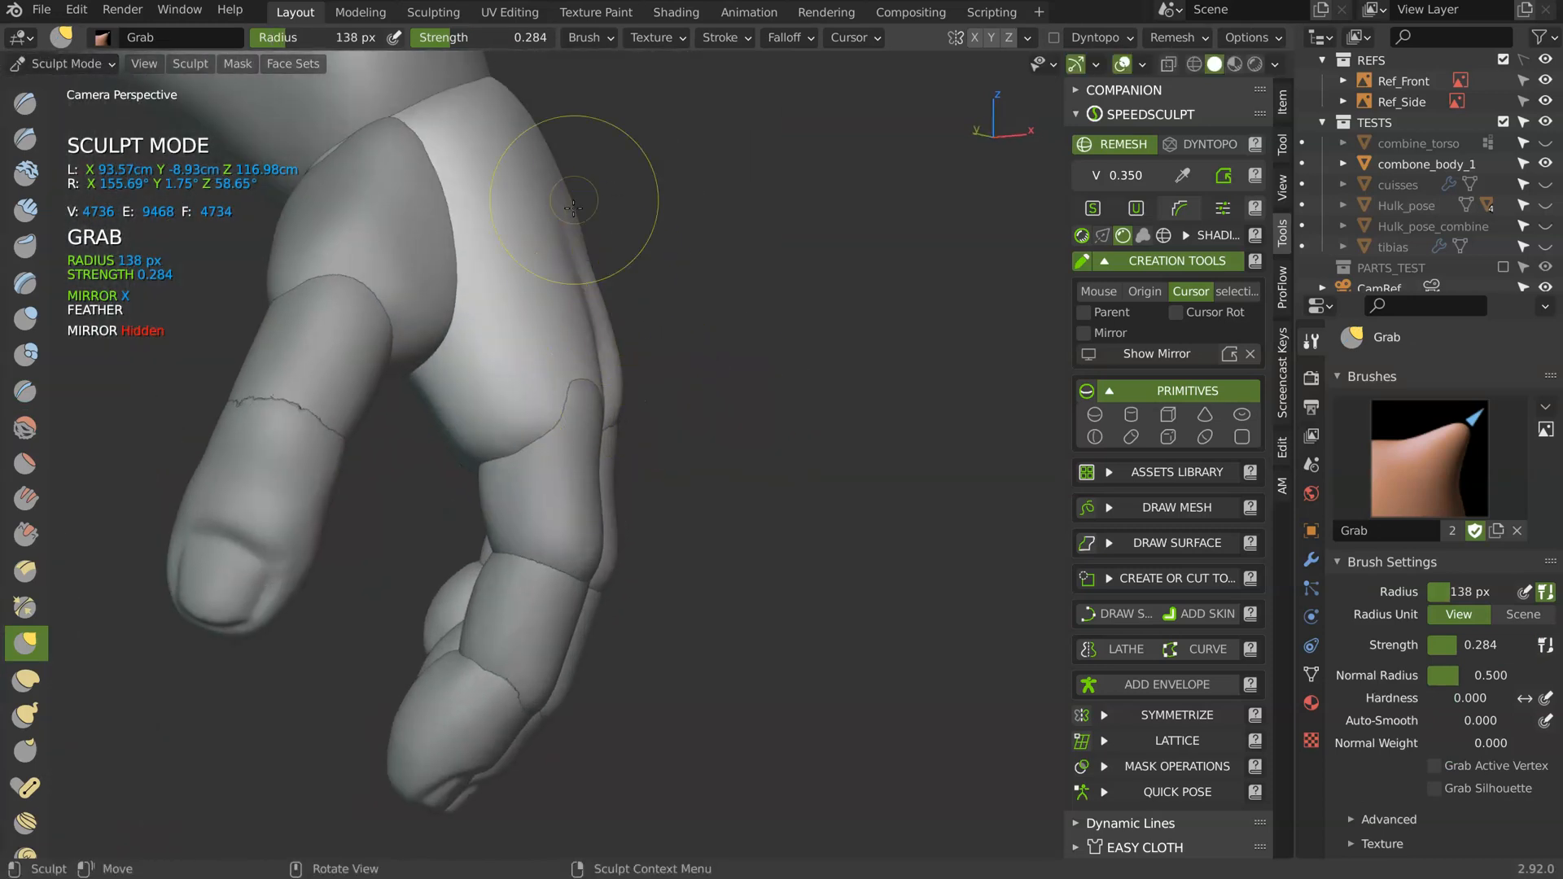
pyautogui.press('f')
pyautogui.click(567, 234)
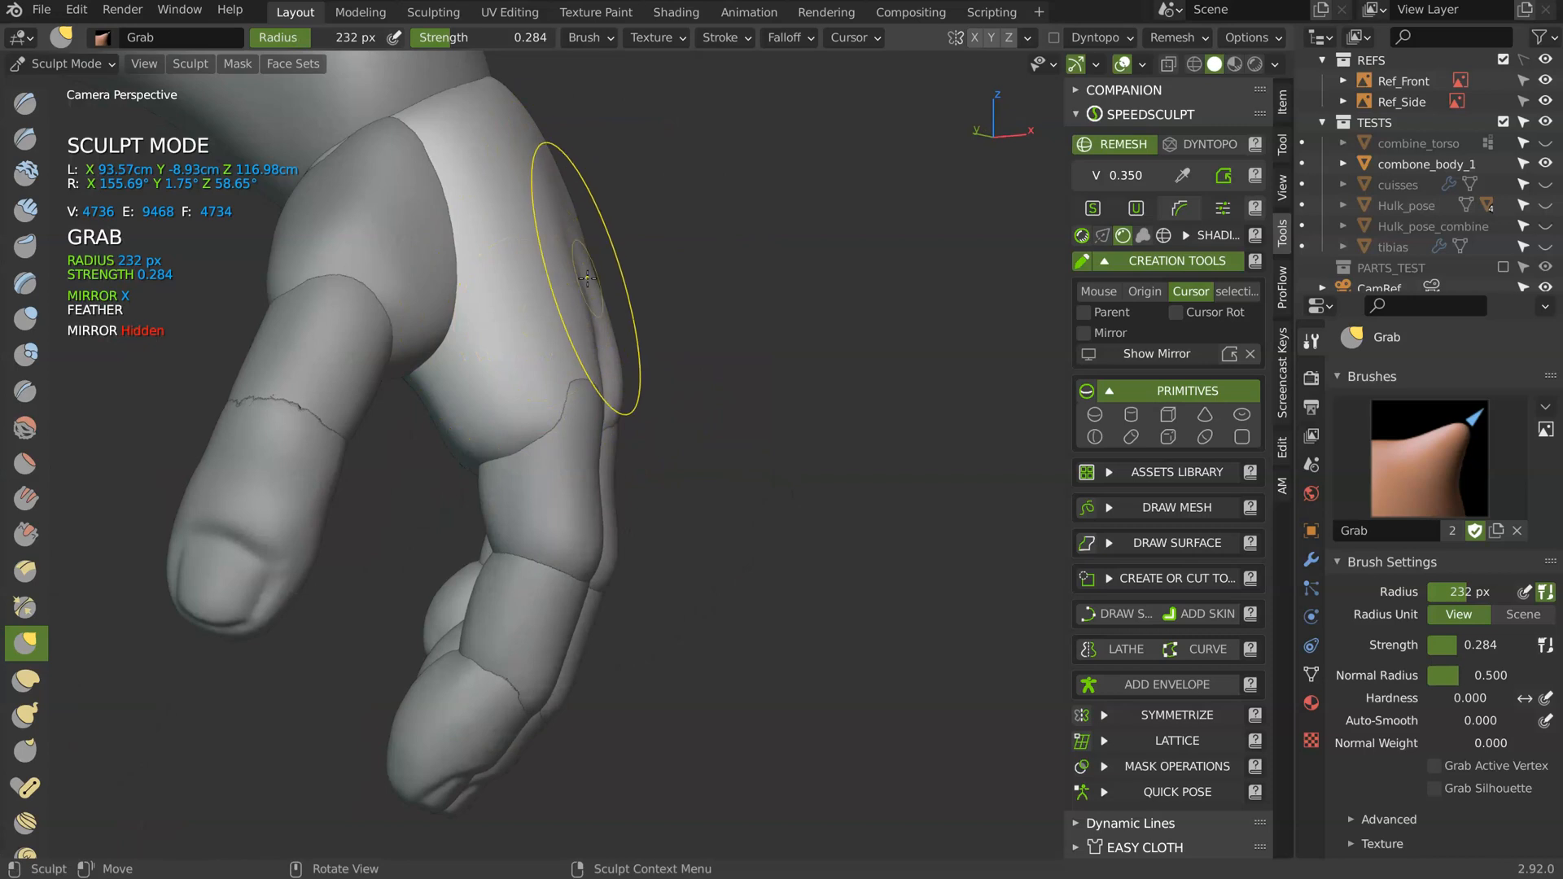
pyautogui.moveTo(616, 359); pyautogui.dragTo(616, 375)
pyautogui.moveTo(569, 304); pyautogui.dragTo(578, 296, button='middle')
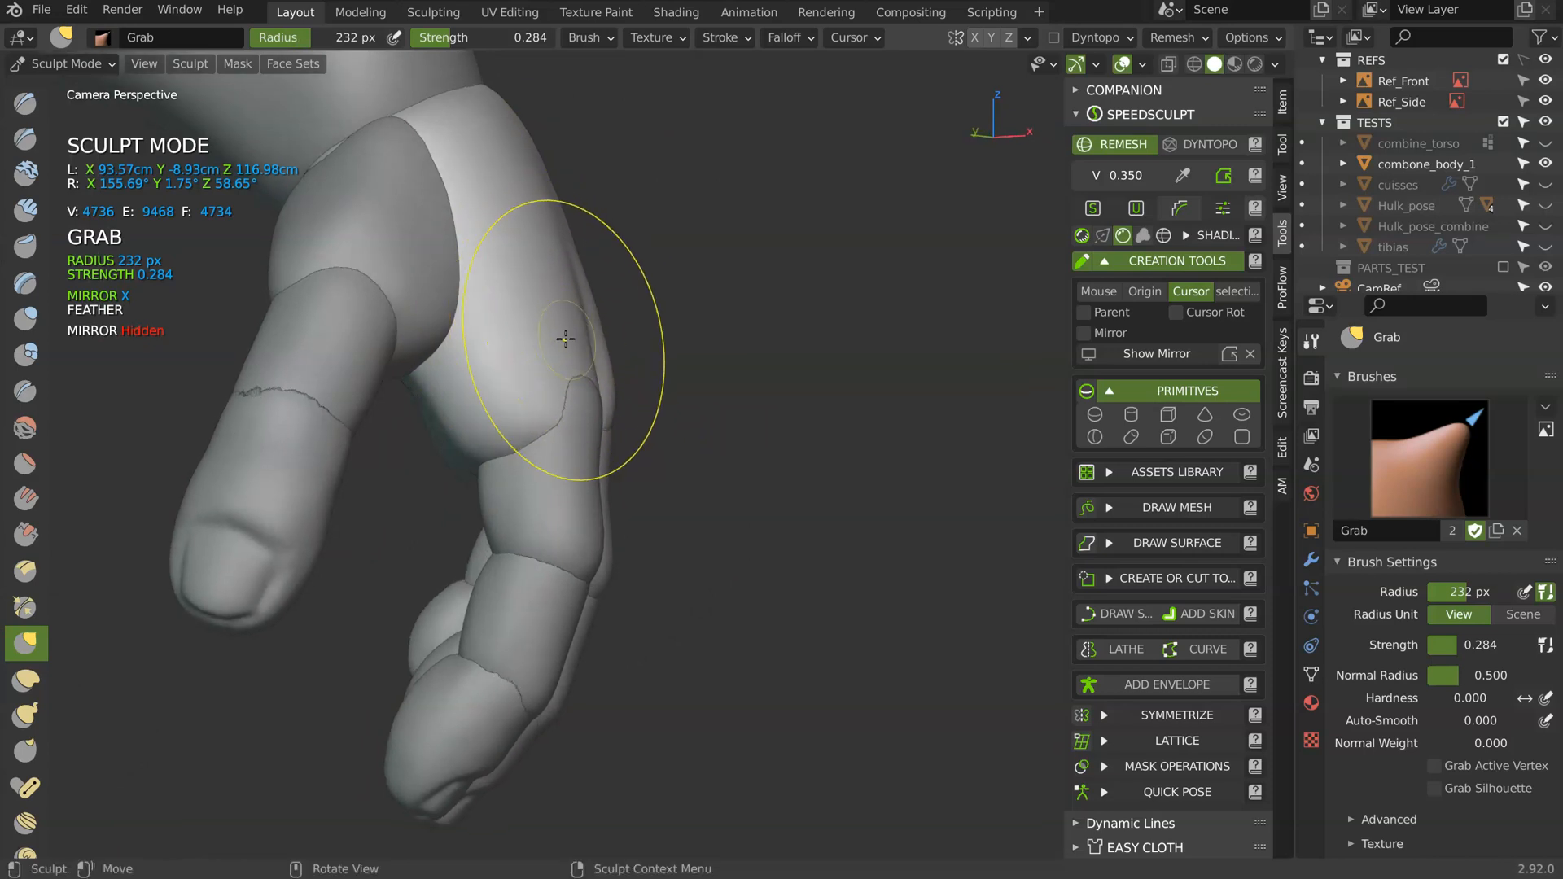
pyautogui.moveTo(499, 418); pyautogui.dragTo(564, 409, button='middle')
pyautogui.moveTo(564, 409); pyautogui.dragTo(558, 404)
# - Adjust the hand block's knuckle area from other angles with the 232 px Grab brush and smooth the surface
pyautogui.moveTo(639, 406)
pyautogui.mouseDown(button='middle')
pyautogui.moveTo(551, 412)
pyautogui.moveTo(572, 426)
pyautogui.mouseUp(button='middle')
pyautogui.moveTo(692, 398)
pyautogui.mouseDown(button='middle')
pyautogui.moveTo(596, 369)
pyautogui.moveTo(648, 443)
pyautogui.mouseUp(button='middle')
pyautogui.moveTo(652, 456); pyautogui.dragTo(645, 484)
pyautogui.moveTo(611, 387)
pyautogui.mouseDown(button='middle')
pyautogui.moveTo(621, 436)
pyautogui.moveTo(691, 390)
pyautogui.moveTo(732, 426)
pyautogui.moveTo(776, 369)
pyautogui.moveTo(770, 405)
pyautogui.moveTo(743, 391)
pyautogui.moveTo(646, 435)
pyautogui.mouseUp(button='middle')
pyautogui.hotkey('shift', 's')
pyautogui.press('g')
# - Switch to the thumb's base segment and use the 232 px Grab brush to blend its shape into the hand and wrist
pyautogui.hotkey('ctrl', 'Tab')
pyautogui.click(525, 425)
pyautogui.hotkey('ctrl', 'Tab')
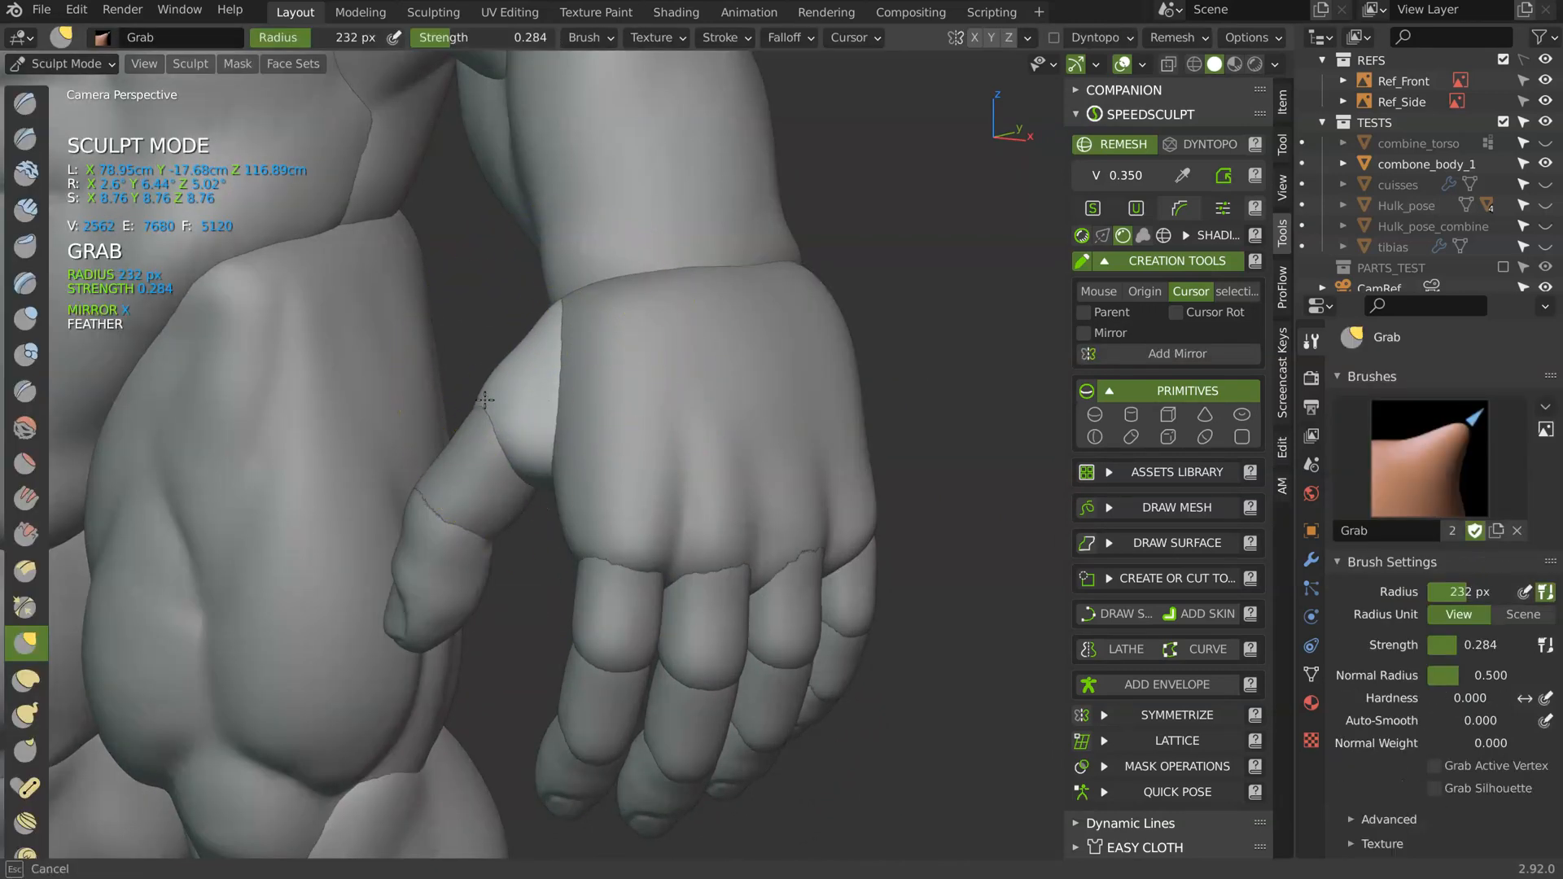
pyautogui.scroll(3, 455, 397)
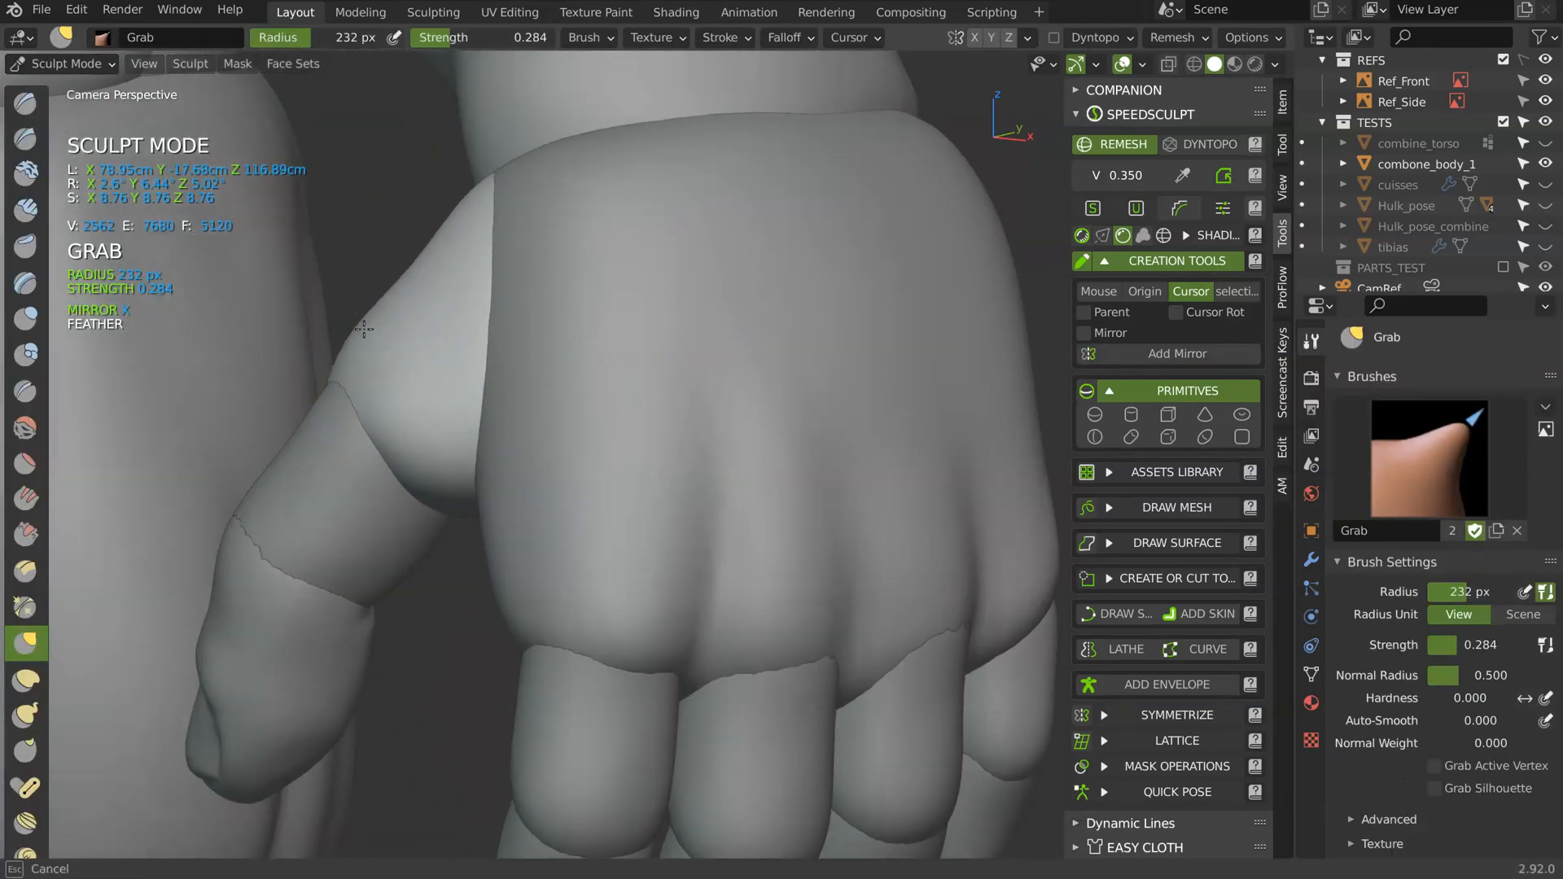
pyautogui.moveTo(393, 381)
pyautogui.mouseDown(button='middle')
pyautogui.moveTo(453, 408)
pyautogui.moveTo(391, 376)
pyautogui.moveTo(358, 448)
pyautogui.moveTo(479, 375)
pyautogui.moveTo(365, 349)
pyautogui.moveTo(271, 377)
pyautogui.moveTo(179, 345)
pyautogui.moveTo(280, 366)
pyautogui.moveTo(241, 279)
pyautogui.moveTo(257, 296)
pyautogui.moveTo(317, 236)
pyautogui.moveTo(353, 228)
pyautogui.moveTo(203, 351)
pyautogui.moveTo(241, 363)
pyautogui.moveTo(192, 349)
pyautogui.mouseUp(button='middle')
pyautogui.moveTo(359, 415); pyautogui.dragTo(453, 447)
pyautogui.moveTo(376, 379)
pyautogui.mouseDown(button='middle')
pyautogui.moveTo(435, 414)
pyautogui.moveTo(421, 351)
pyautogui.moveTo(436, 289)
pyautogui.moveTo(371, 456)
pyautogui.mouseUp(button='middle')
pyautogui.moveTo(300, 538)
pyautogui.mouseDown(button='middle')
pyautogui.moveTo(418, 481)
pyautogui.moveTo(324, 509)
pyautogui.moveTo(350, 454)
pyautogui.moveTo(385, 454)
pyautogui.moveTo(331, 383)
pyautogui.moveTo(274, 368)
pyautogui.mouseUp(button='middle')
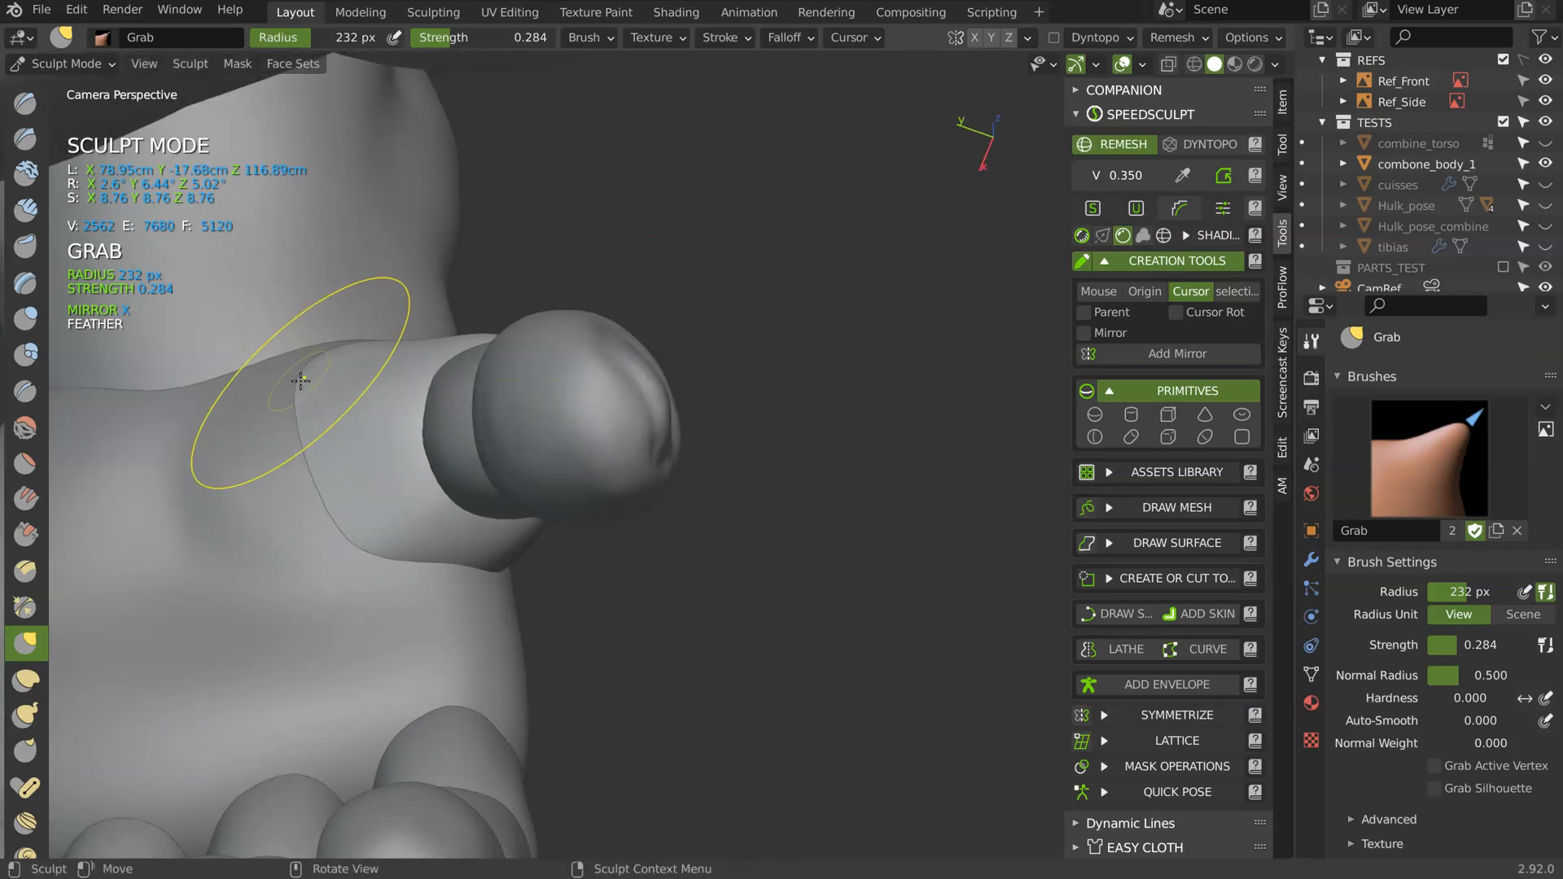
# - Build up volume on the palm side of the thumb's base segment with the Clay brush at a 134 px radius
pyautogui.press('c')
pyautogui.press('f')
pyautogui.click(319, 477)
pyautogui.moveTo(325, 472); pyautogui.dragTo(351, 439)
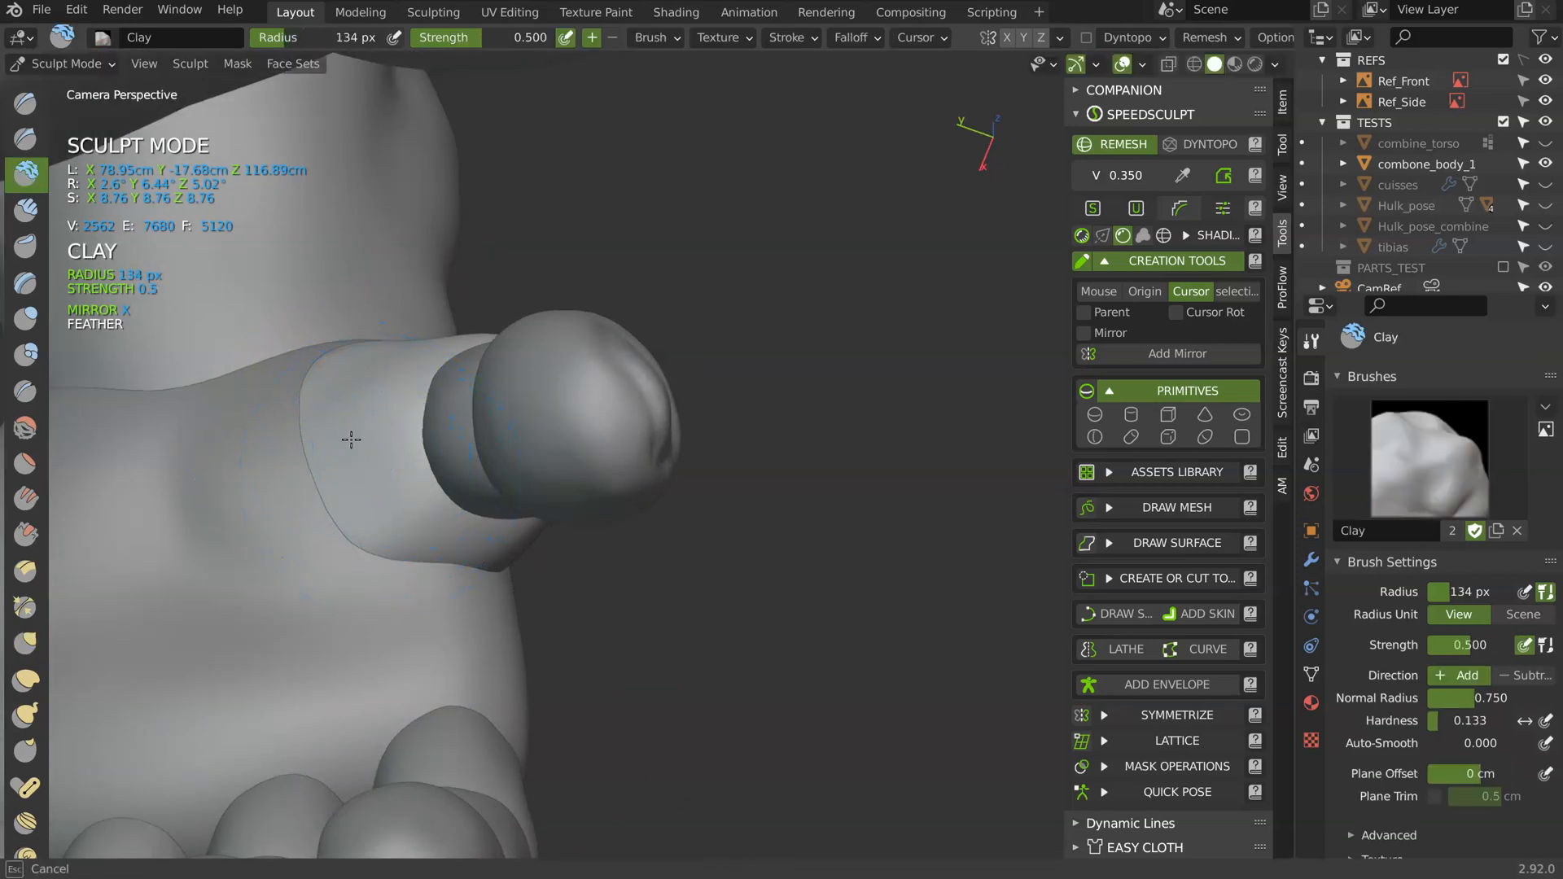
pyautogui.moveTo(405, 442); pyautogui.dragTo(472, 240, button='middle')
pyautogui.moveTo(389, 323)
pyautogui.mouseDown(button='middle')
pyautogui.moveTo(407, 390)
pyautogui.moveTo(391, 412)
pyautogui.moveTo(440, 519)
pyautogui.moveTo(506, 366)
pyautogui.moveTo(516, 412)
pyautogui.moveTo(456, 447)
pyautogui.moveTo(531, 379)
pyautogui.moveTo(457, 293)
pyautogui.mouseUp(button='middle')
# - Build up and smooth the thumb's base segment with the Clay brush at a 90 px radius
pyautogui.press('shift')
pyautogui.press('f')
pyautogui.click(497, 272)
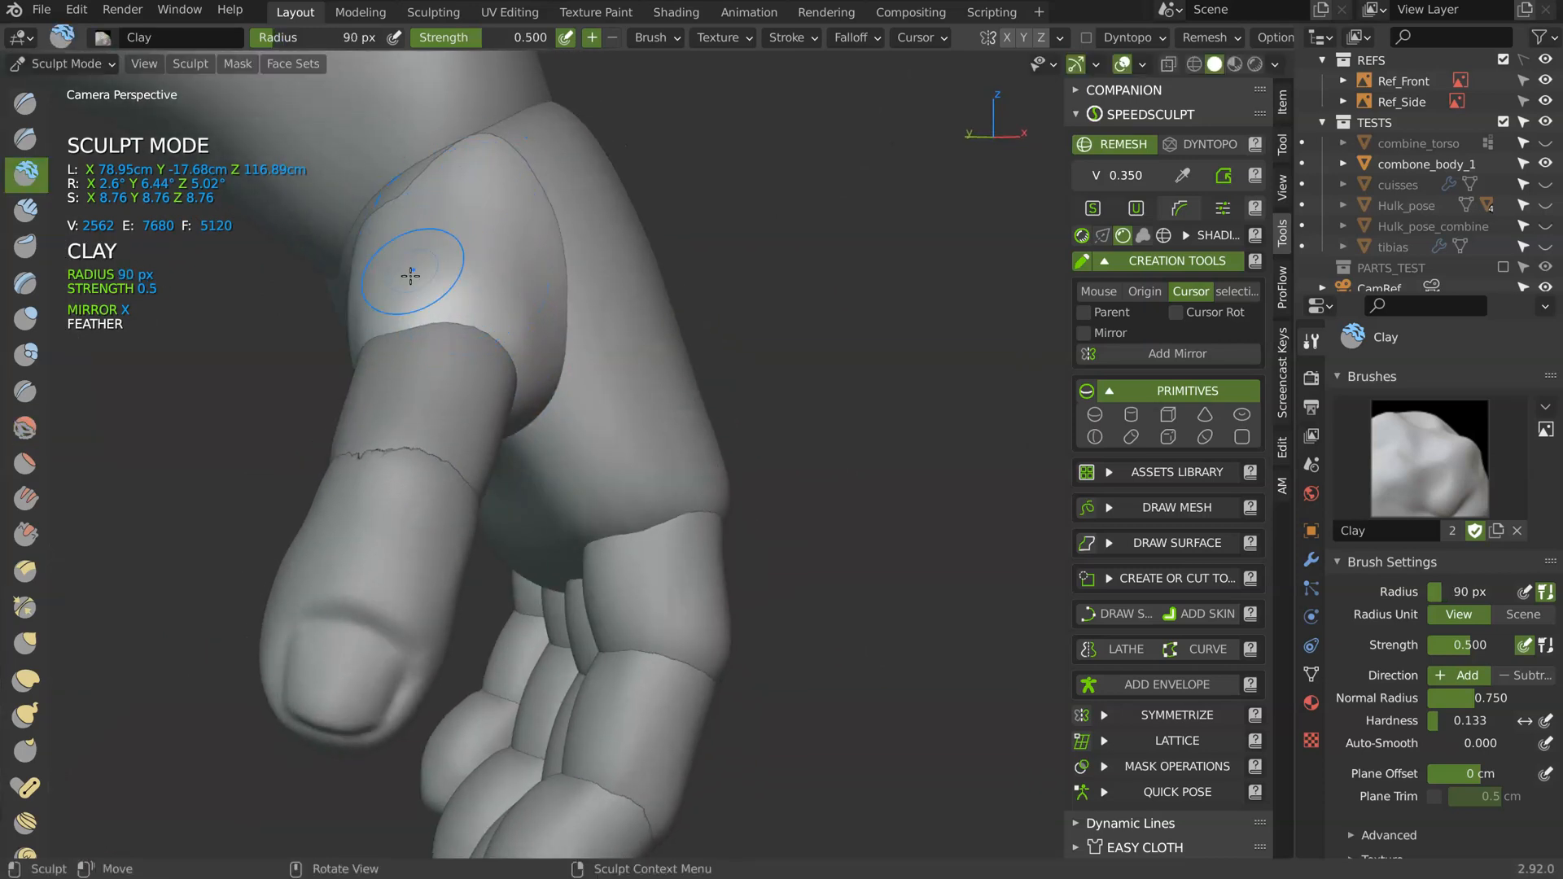
pyautogui.moveTo(440, 287); pyautogui.dragTo(489, 302, button='middle')
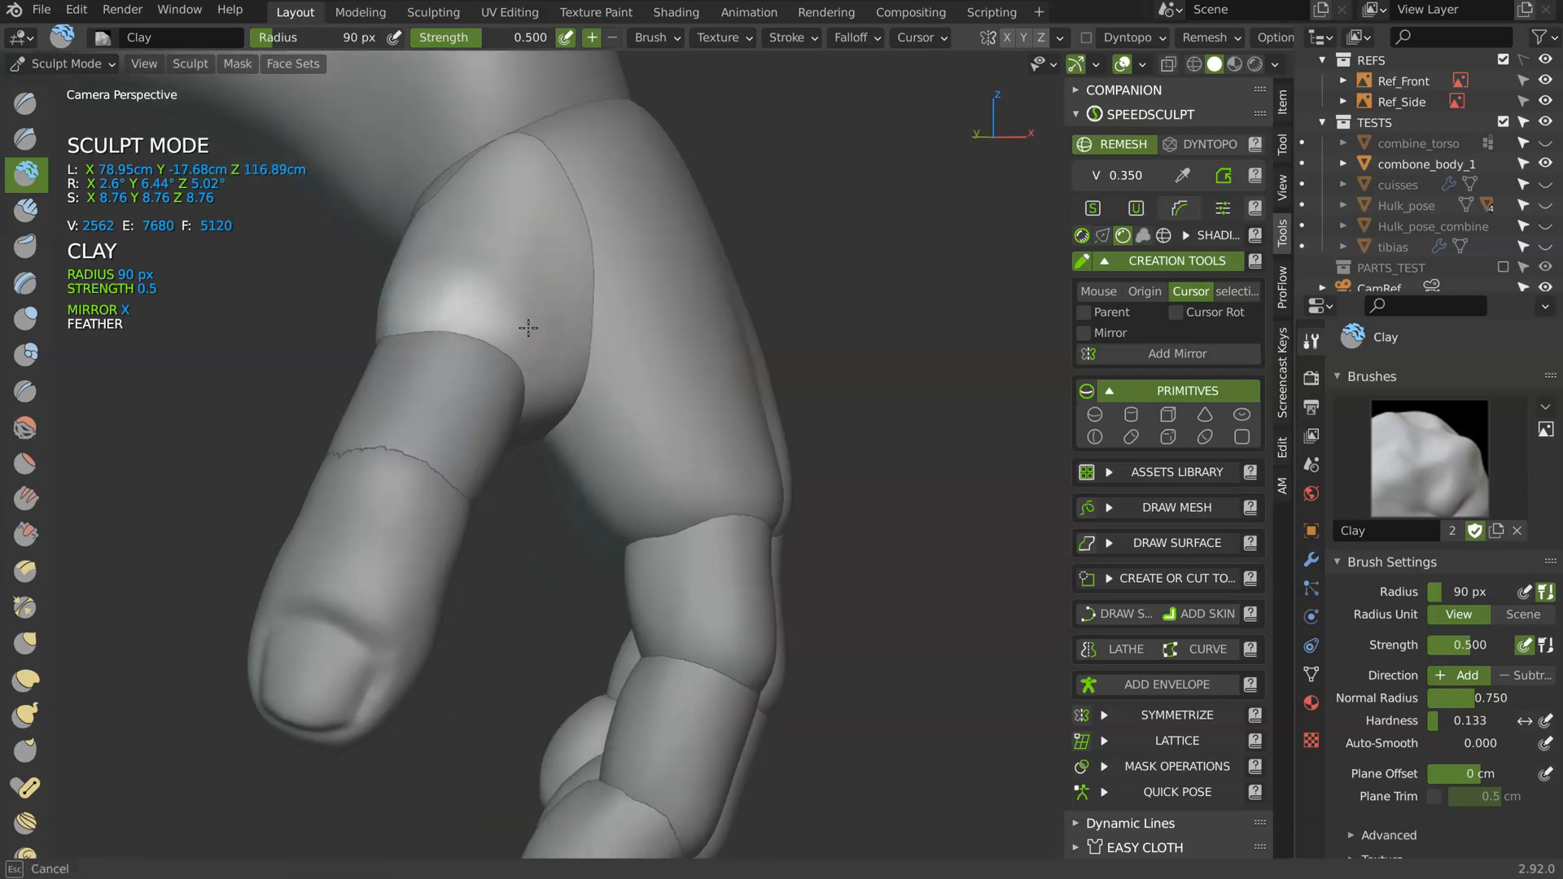
pyautogui.moveTo(537, 326)
pyautogui.mouseDown(button='middle')
pyautogui.moveTo(471, 273)
pyautogui.moveTo(481, 293)
pyautogui.mouseUp(button='middle')
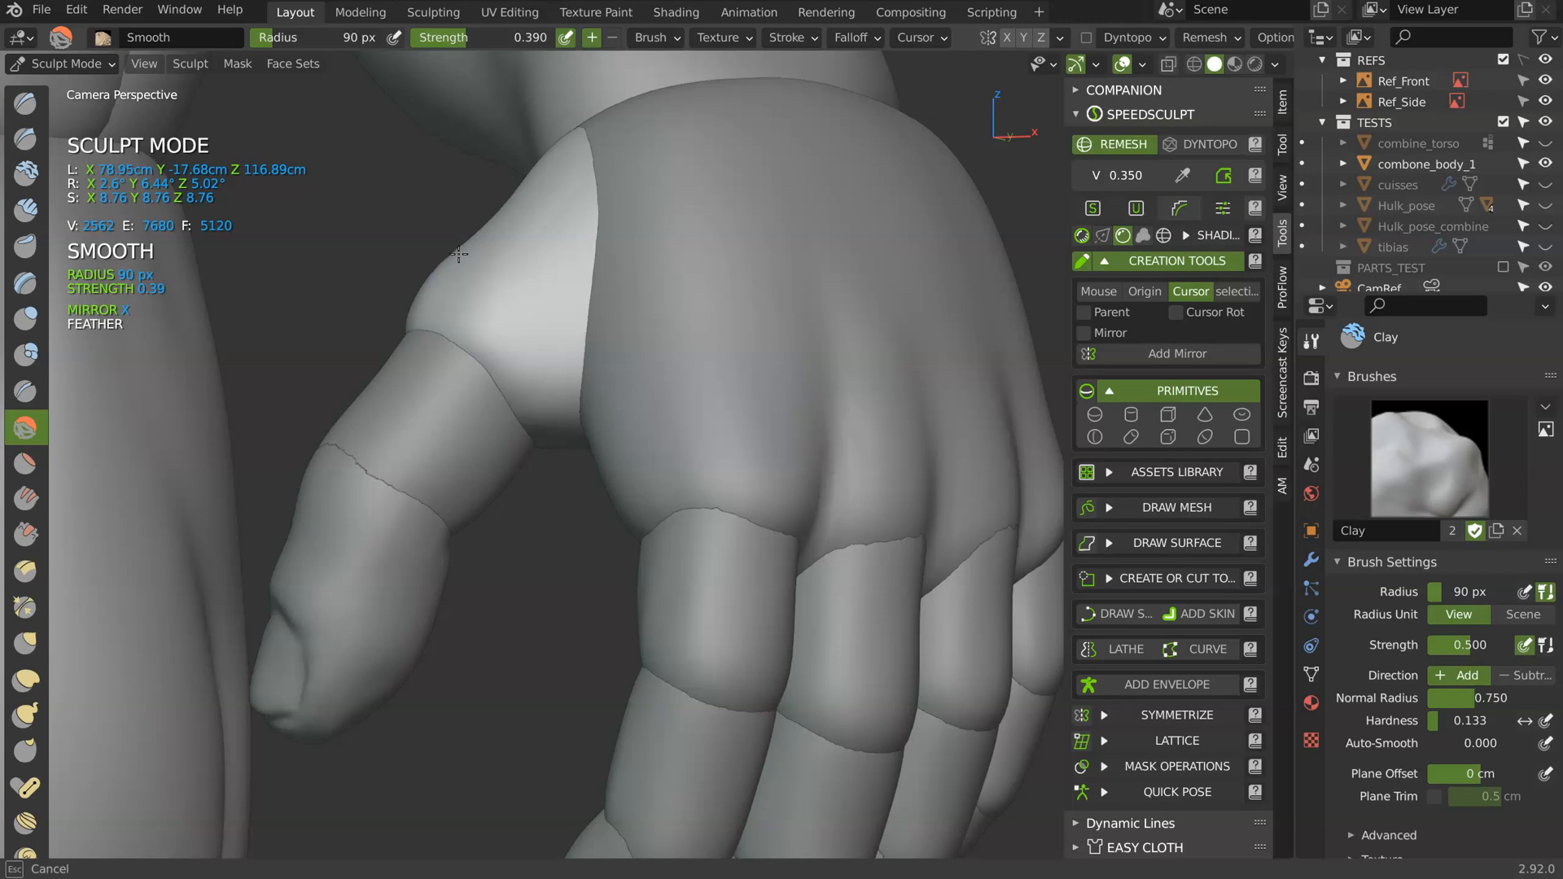
# - Reshape the outer contour of the thumb's base segment with the Grab brush at a 164 px radius
pyautogui.press('g')
pyautogui.press('f')
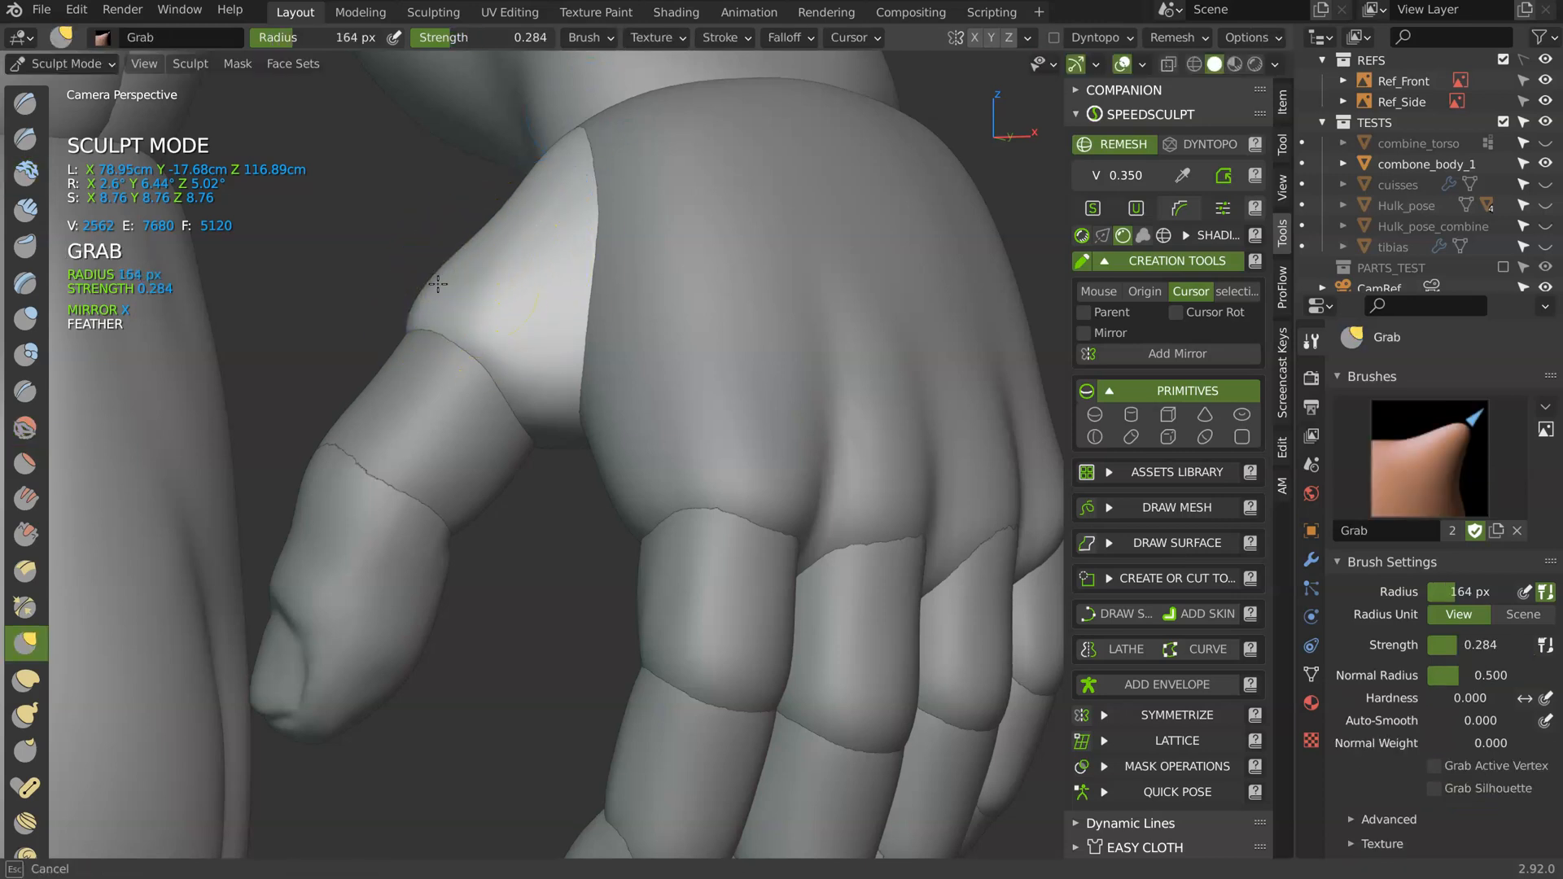
pyautogui.moveTo(533, 194)
pyautogui.mouseDown(button='middle')
pyautogui.moveTo(717, 216)
pyautogui.moveTo(621, 211)
pyautogui.mouseUp(button='middle')
pyautogui.moveTo(554, 315)
pyautogui.mouseDown(button='middle')
pyautogui.moveTo(516, 285)
pyautogui.moveTo(477, 391)
pyautogui.moveTo(473, 355)
pyautogui.moveTo(521, 480)
pyautogui.moveTo(547, 456)
pyautogui.mouseUp(button='middle')
# - Rotate the thumb's tip segment slightly in Object Mode and reposition it at the end of the middle segment
pyautogui.press('Tab')
pyautogui.click(478, 263)
pyautogui.click(402, 363)
pyautogui.scroll(-5, 492, 377)
pyautogui.scroll(1, 543, 451)
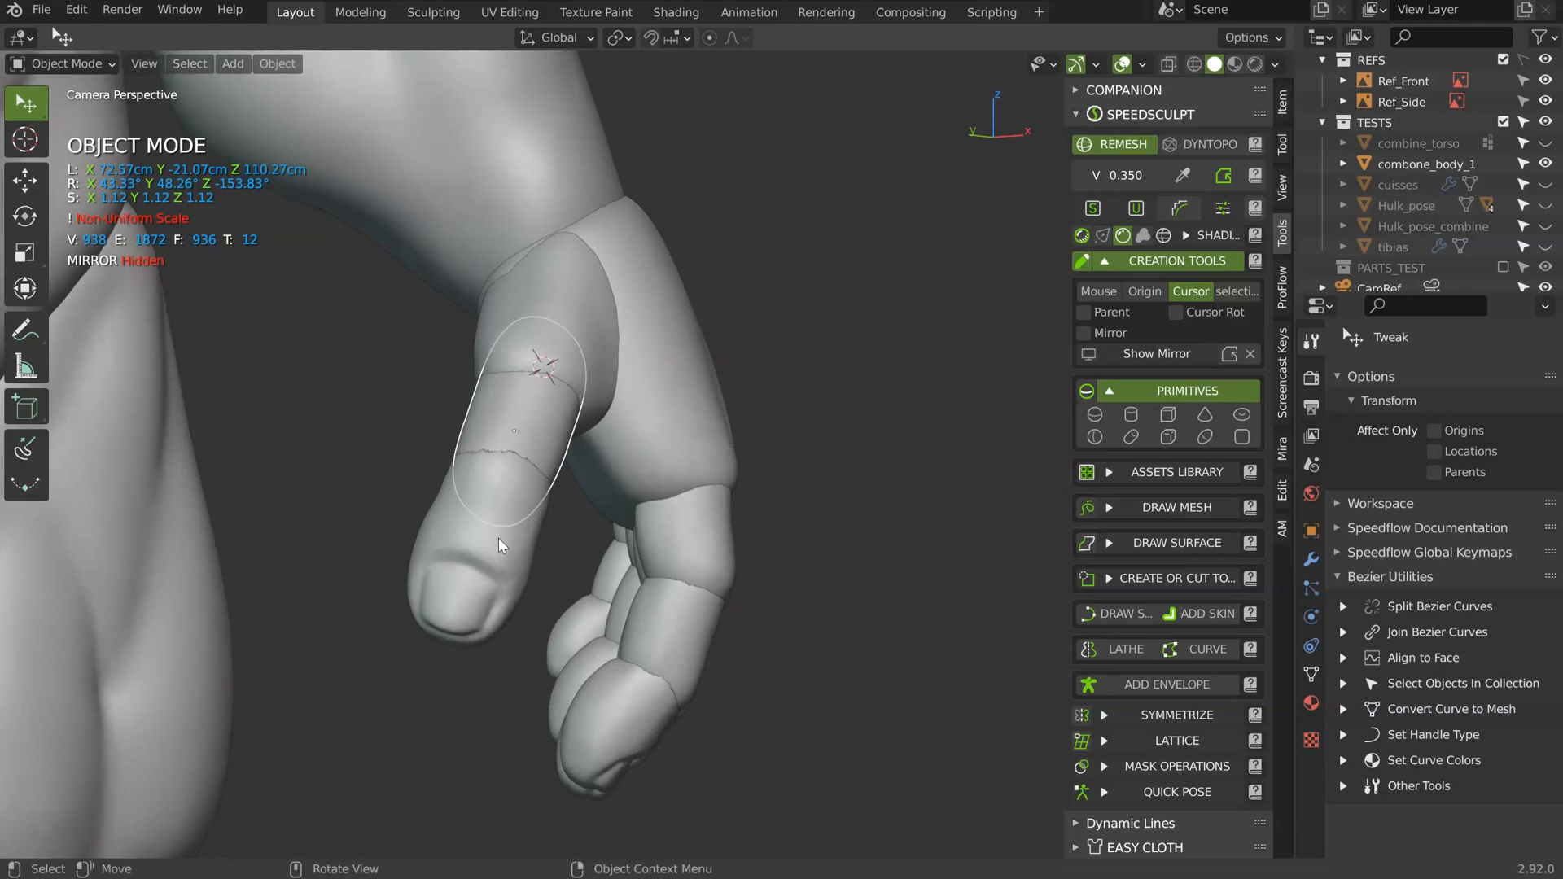
pyautogui.click(499, 545)
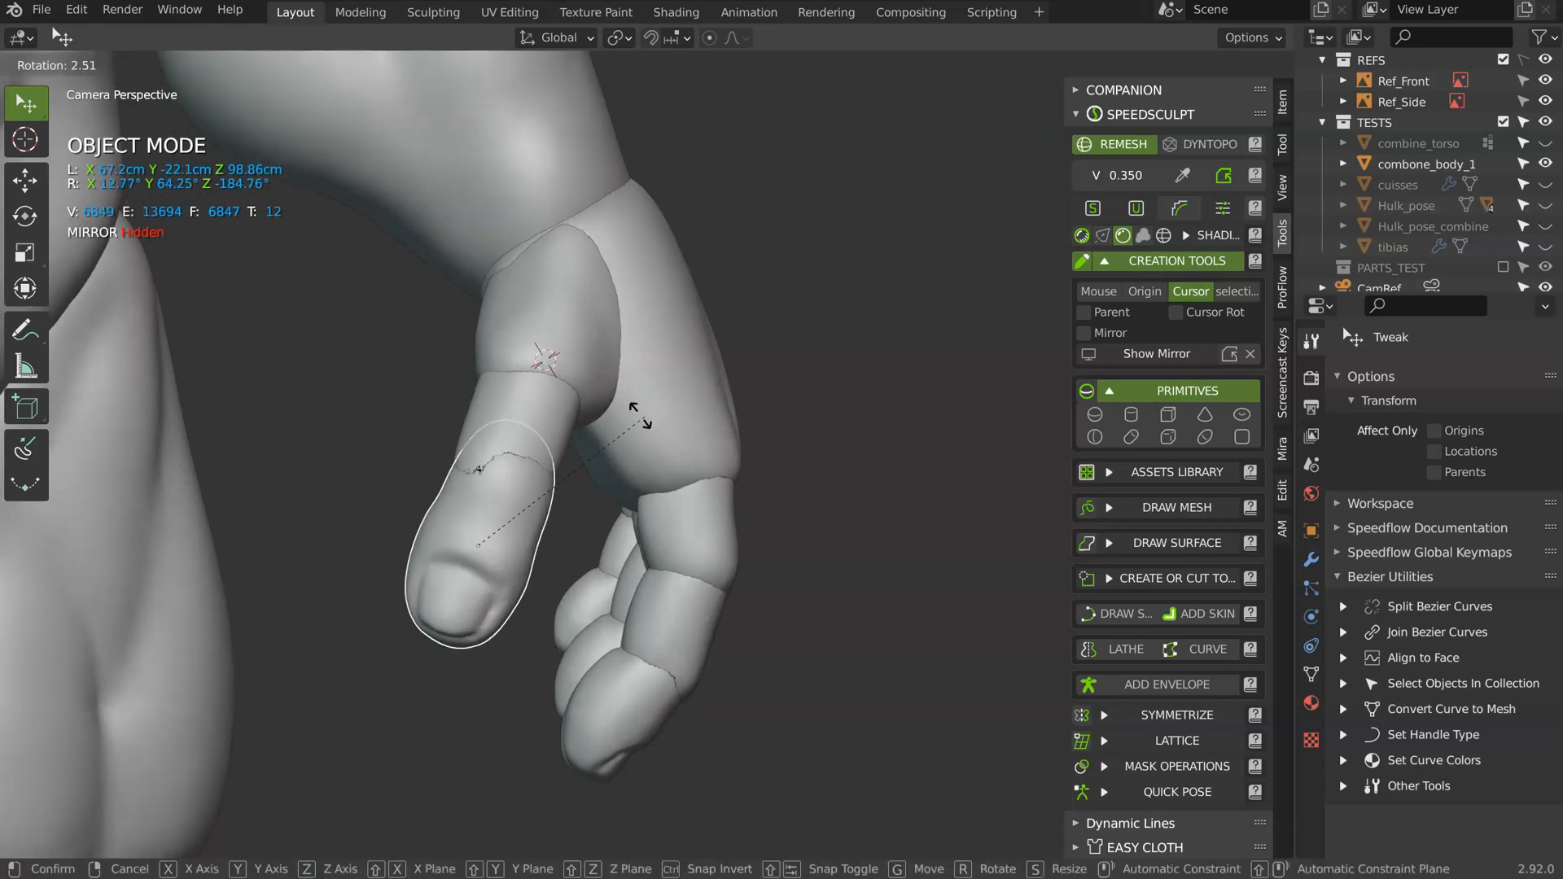
pyautogui.moveTo(617, 401); pyautogui.dragTo(361, 365, button='middle')
pyautogui.moveTo(447, 500)
pyautogui.mouseDown(button='middle')
pyautogui.moveTo(461, 525)
pyautogui.moveTo(462, 476)
pyautogui.mouseUp(button='middle')
pyautogui.press('g')
pyautogui.click(467, 516)
# - Reshape the thumb's middle segment in Sculpt Mode with the 164 px Grab brush, filling out its outer side near both joints
pyautogui.hotkey('ctrl', 'Tab')
pyautogui.moveTo(517, 429)
pyautogui.mouseDown(button='middle')
pyautogui.moveTo(464, 339)
pyautogui.moveTo(454, 436)
pyautogui.moveTo(491, 440)
pyautogui.moveTo(516, 556)
pyautogui.moveTo(453, 489)
pyautogui.moveTo(436, 418)
pyautogui.moveTo(525, 472)
pyautogui.mouseUp(button='middle')
pyautogui.hotkey('ctrl', 'Tab')
pyautogui.click(412, 380)
pyautogui.hotkey('ctrl', 'Tab')
pyautogui.moveTo(441, 462); pyautogui.dragTo(461, 452)
pyautogui.moveTo(444, 464)
pyautogui.mouseDown(button='middle')
pyautogui.moveTo(391, 481)
pyautogui.moveTo(488, 453)
pyautogui.moveTo(523, 559)
pyautogui.moveTo(423, 292)
pyautogui.mouseUp(button='middle')
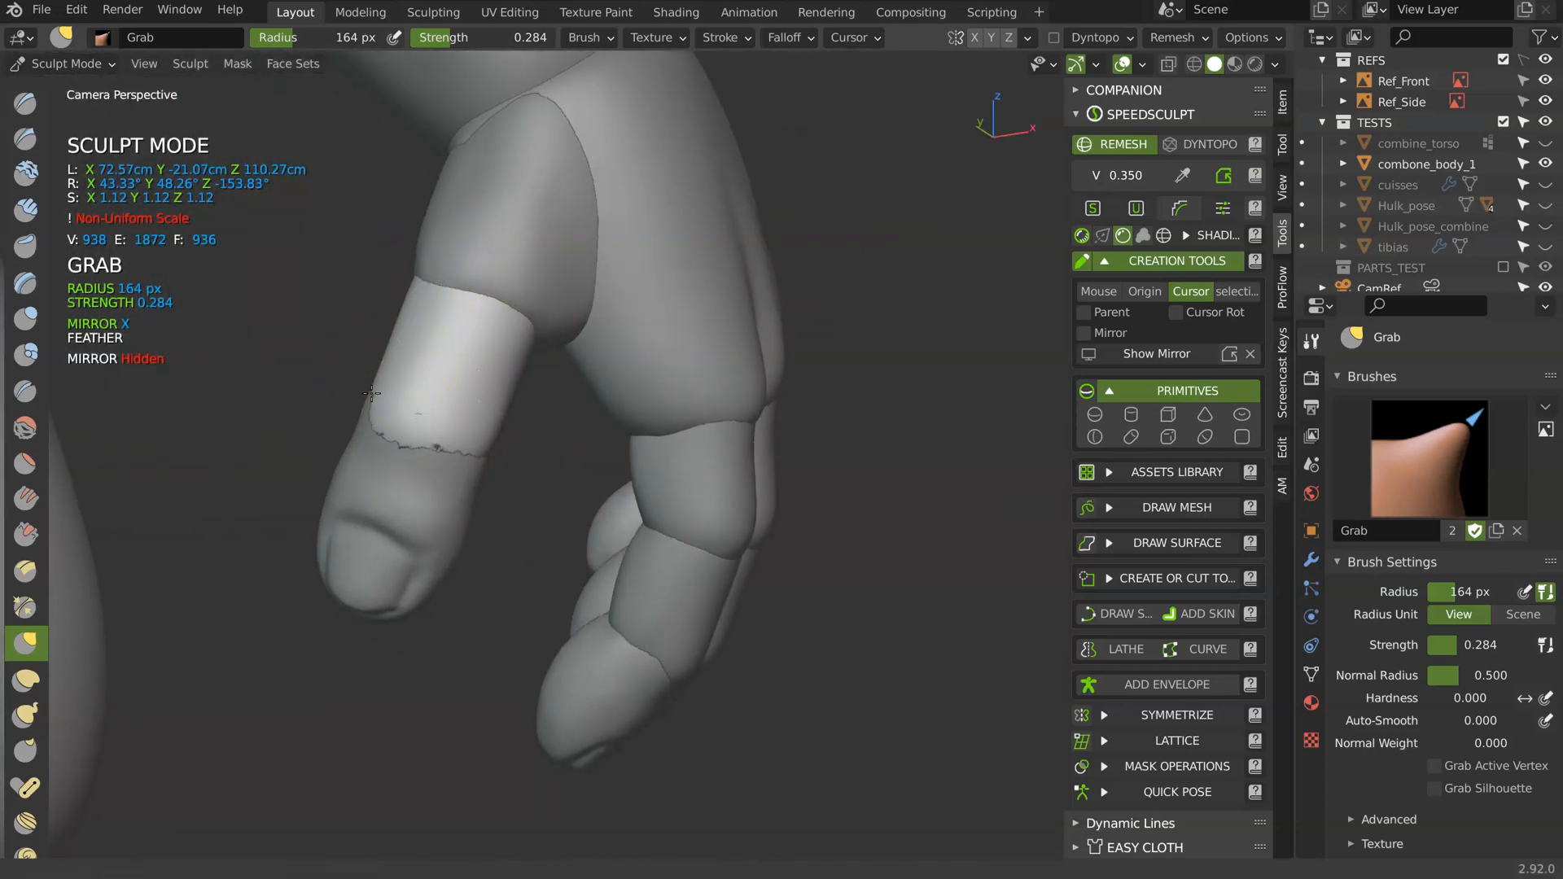
pyautogui.moveTo(424, 293); pyautogui.dragTo(343, 395)
pyautogui.moveTo(354, 431)
pyautogui.mouseDown(button='middle')
pyautogui.moveTo(443, 349)
pyautogui.moveTo(425, 349)
pyautogui.moveTo(442, 355)
pyautogui.mouseUp(button='middle')
pyautogui.moveTo(446, 336); pyautogui.dragTo(331, 312)
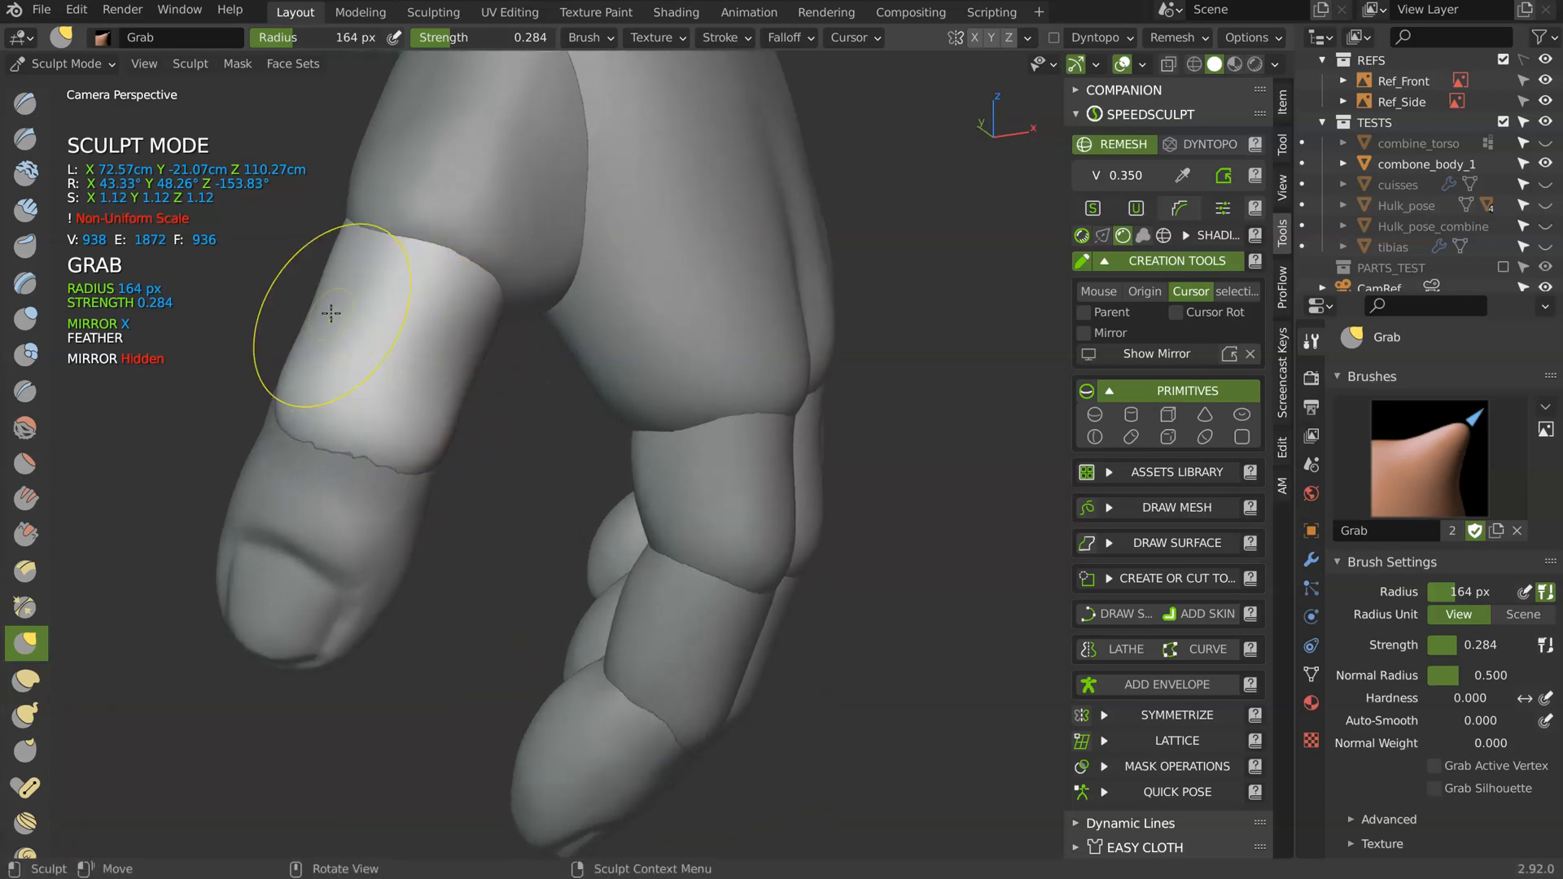
pyautogui.moveTo(453, 279)
pyautogui.mouseDown(button='middle')
pyautogui.moveTo(391, 202)
pyautogui.moveTo(463, 242)
pyautogui.mouseUp(button='middle')
pyautogui.moveTo(558, 280)
pyautogui.mouseDown(button='middle')
pyautogui.moveTo(469, 381)
pyautogui.moveTo(466, 276)
pyautogui.mouseUp(button='middle')
pyautogui.moveTo(392, 239); pyautogui.dragTo(461, 331, button='middle')
# - Return to the thumb's base segment and adjust its joint and palm side with the 164 px Grab brush
pyautogui.hotkey('ctrl', 'Tab')
pyautogui.click(459, 215)
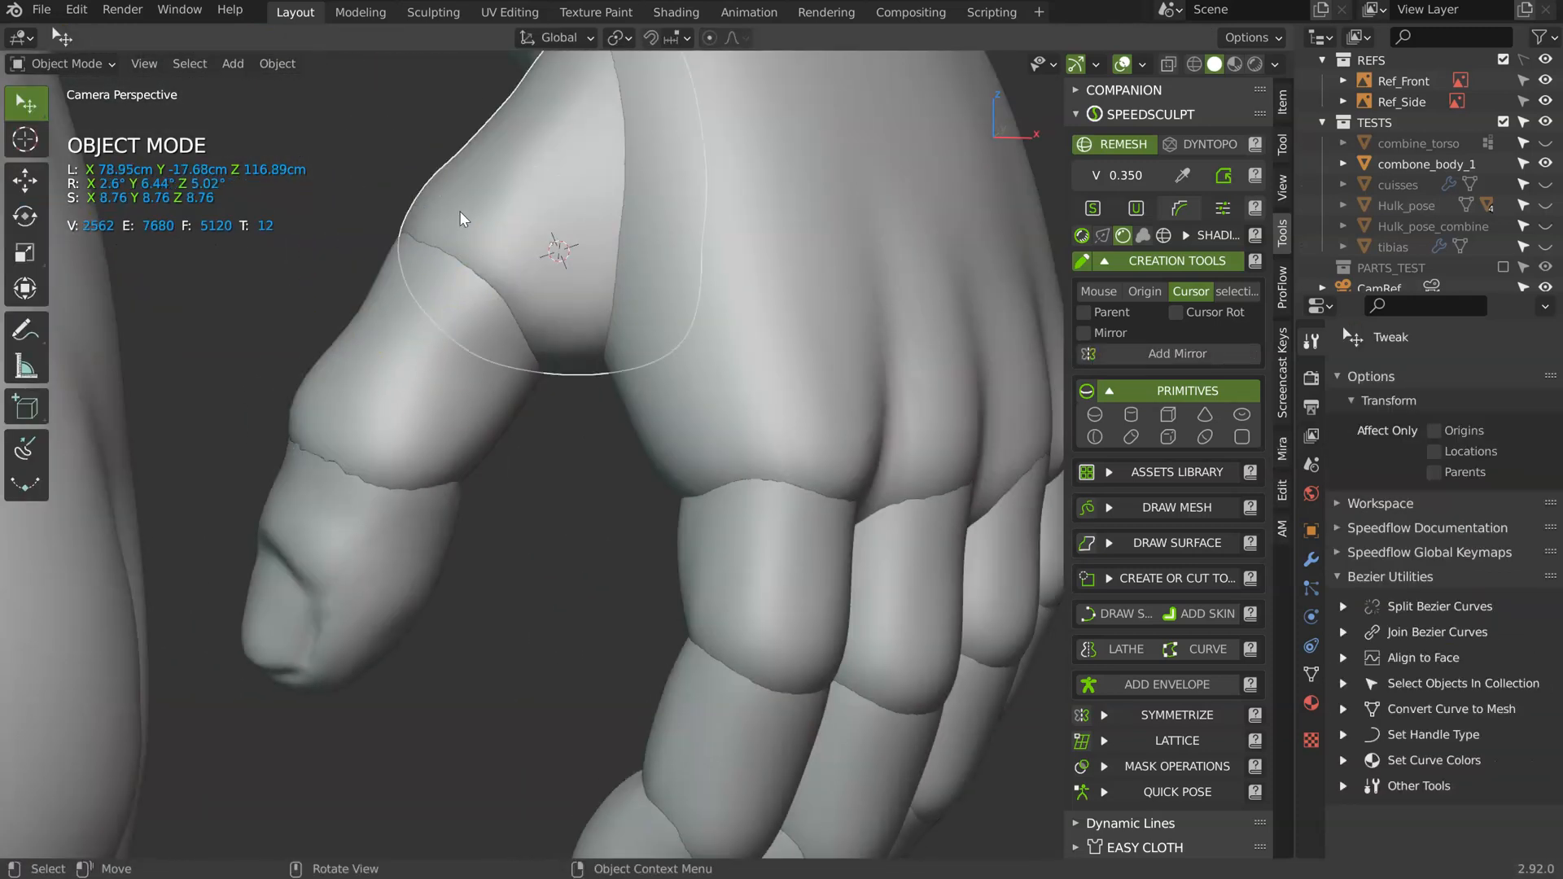
pyautogui.hotkey('ctrl', 'Tab')
pyautogui.moveTo(415, 269); pyautogui.dragTo(436, 259, button='middle')
pyautogui.moveTo(436, 259); pyautogui.dragTo(405, 256)
pyautogui.moveTo(383, 268)
pyautogui.mouseDown(button='middle')
pyautogui.moveTo(366, 239)
pyautogui.moveTo(310, 228)
pyautogui.moveTo(301, 204)
pyautogui.moveTo(381, 232)
pyautogui.moveTo(411, 283)
pyautogui.moveTo(481, 308)
pyautogui.moveTo(429, 378)
pyautogui.moveTo(324, 401)
pyautogui.mouseUp(button='middle')
pyautogui.moveTo(394, 343); pyautogui.dragTo(437, 363, button='middle')
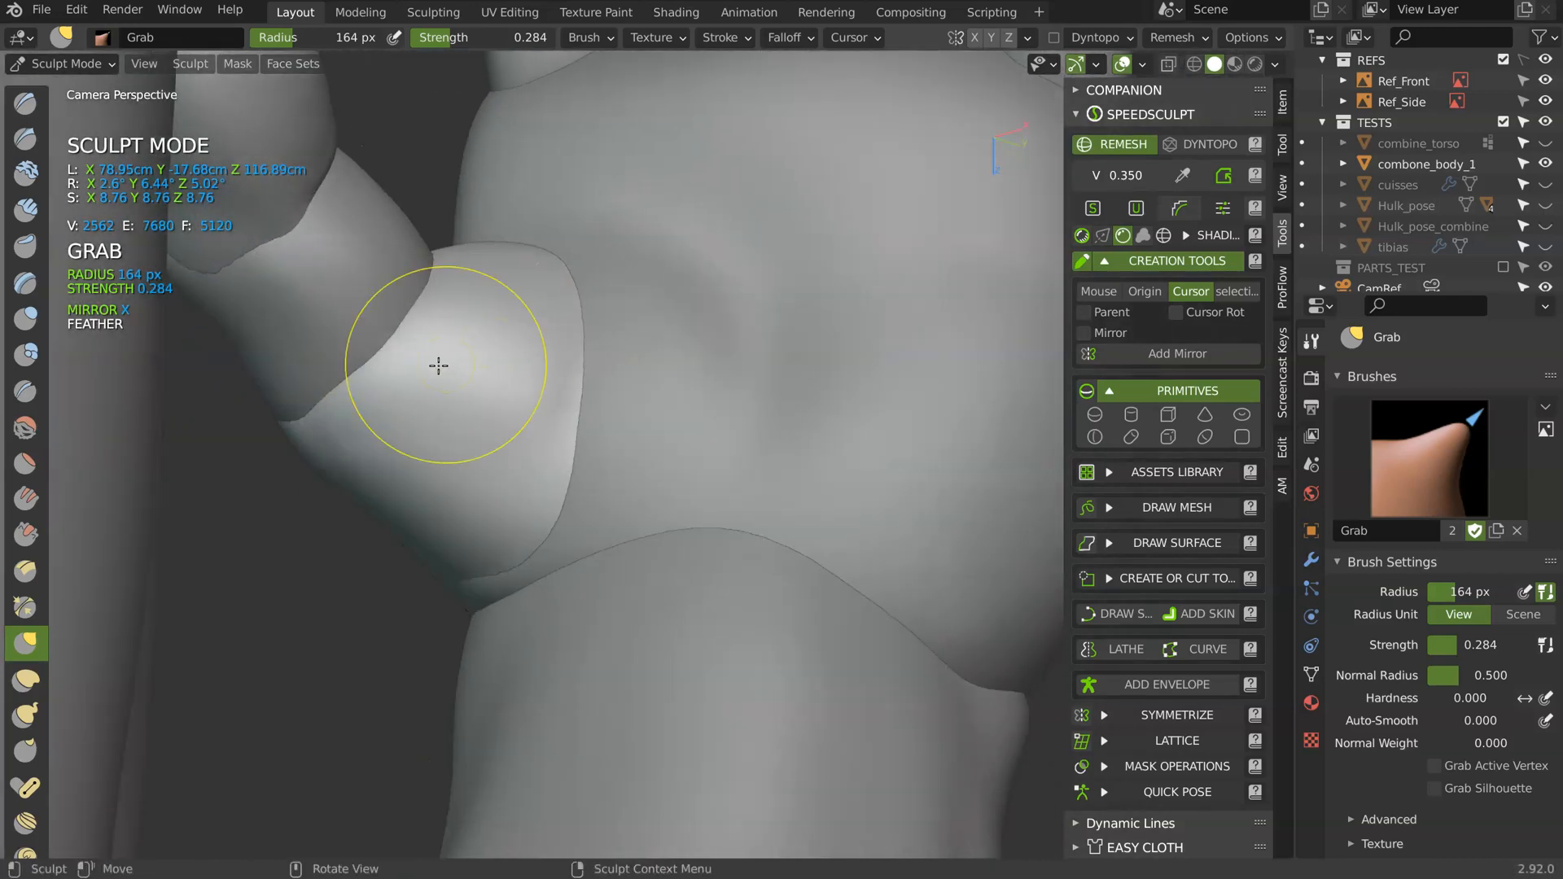
pyautogui.moveTo(489, 437); pyautogui.dragTo(477, 424, button='middle')
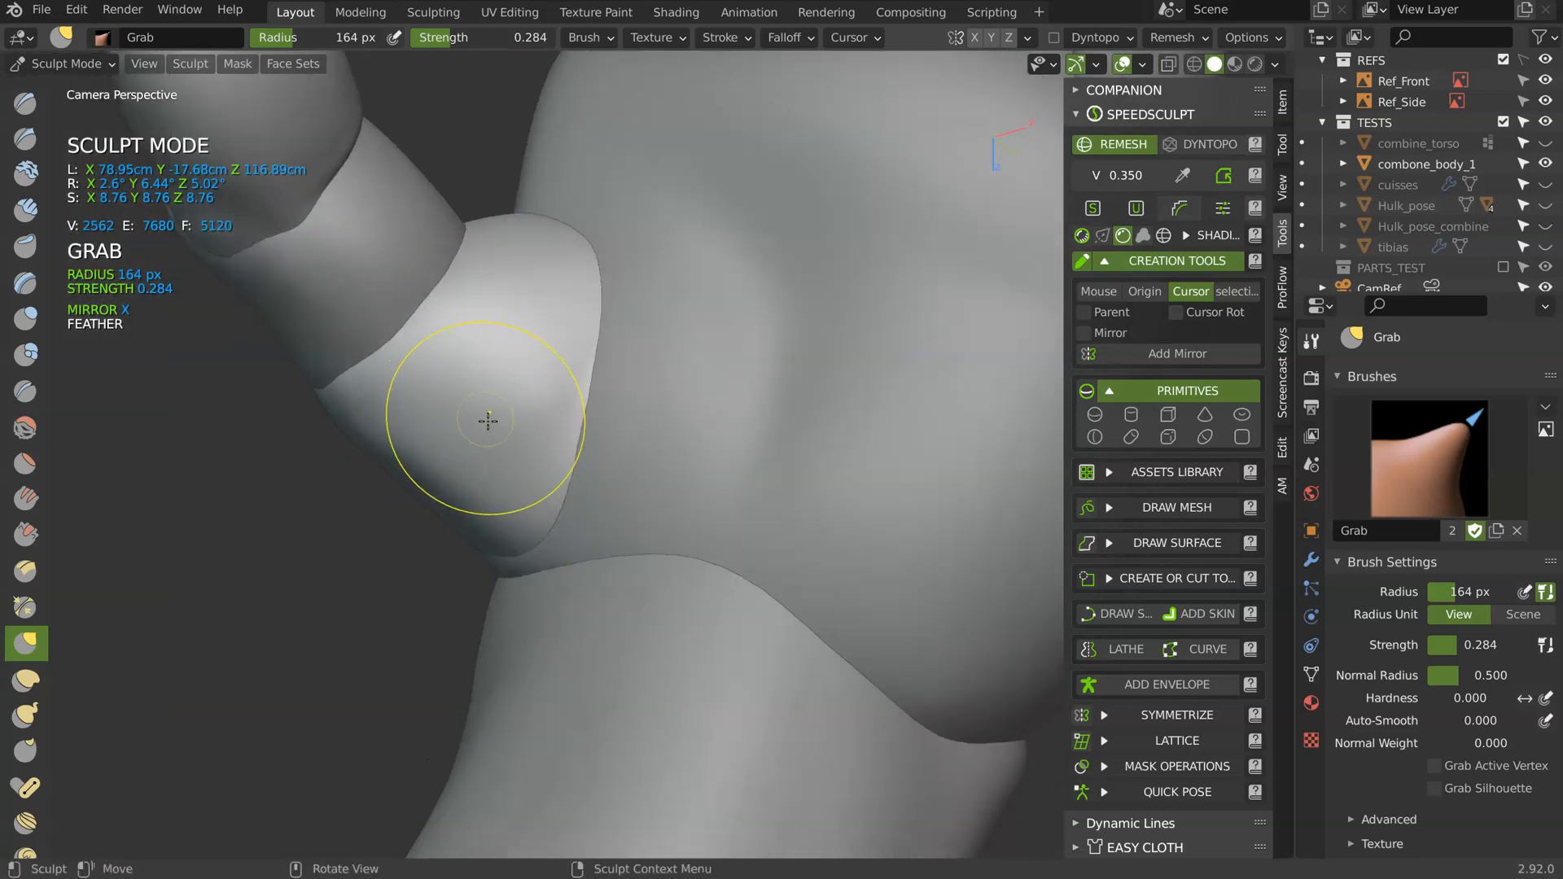
pyautogui.moveTo(485, 318)
pyautogui.mouseDown(button='middle')
pyautogui.moveTo(572, 383)
pyautogui.moveTo(540, 432)
pyautogui.mouseUp(button='middle')
pyautogui.moveTo(541, 432); pyautogui.dragTo(553, 367)
# - Switch to the hand block and pull the palm's thumb mound over the thumb's base with the 164 px Grab brush
pyautogui.hotkey('ctrl', 'Tab')
pyautogui.click(622, 356)
pyautogui.moveTo(549, 412)
pyautogui.keyDown('ctrl'); pyautogui.mouseDown(button='middle')
pyautogui.moveTo(612, 358)
pyautogui.moveTo(611, 431)
pyautogui.mouseUp(button='middle'); pyautogui.keyUp('ctrl')
pyautogui.hotkey('ctrl', 'Tab')
pyautogui.moveTo(615, 407); pyautogui.dragTo(588, 393)
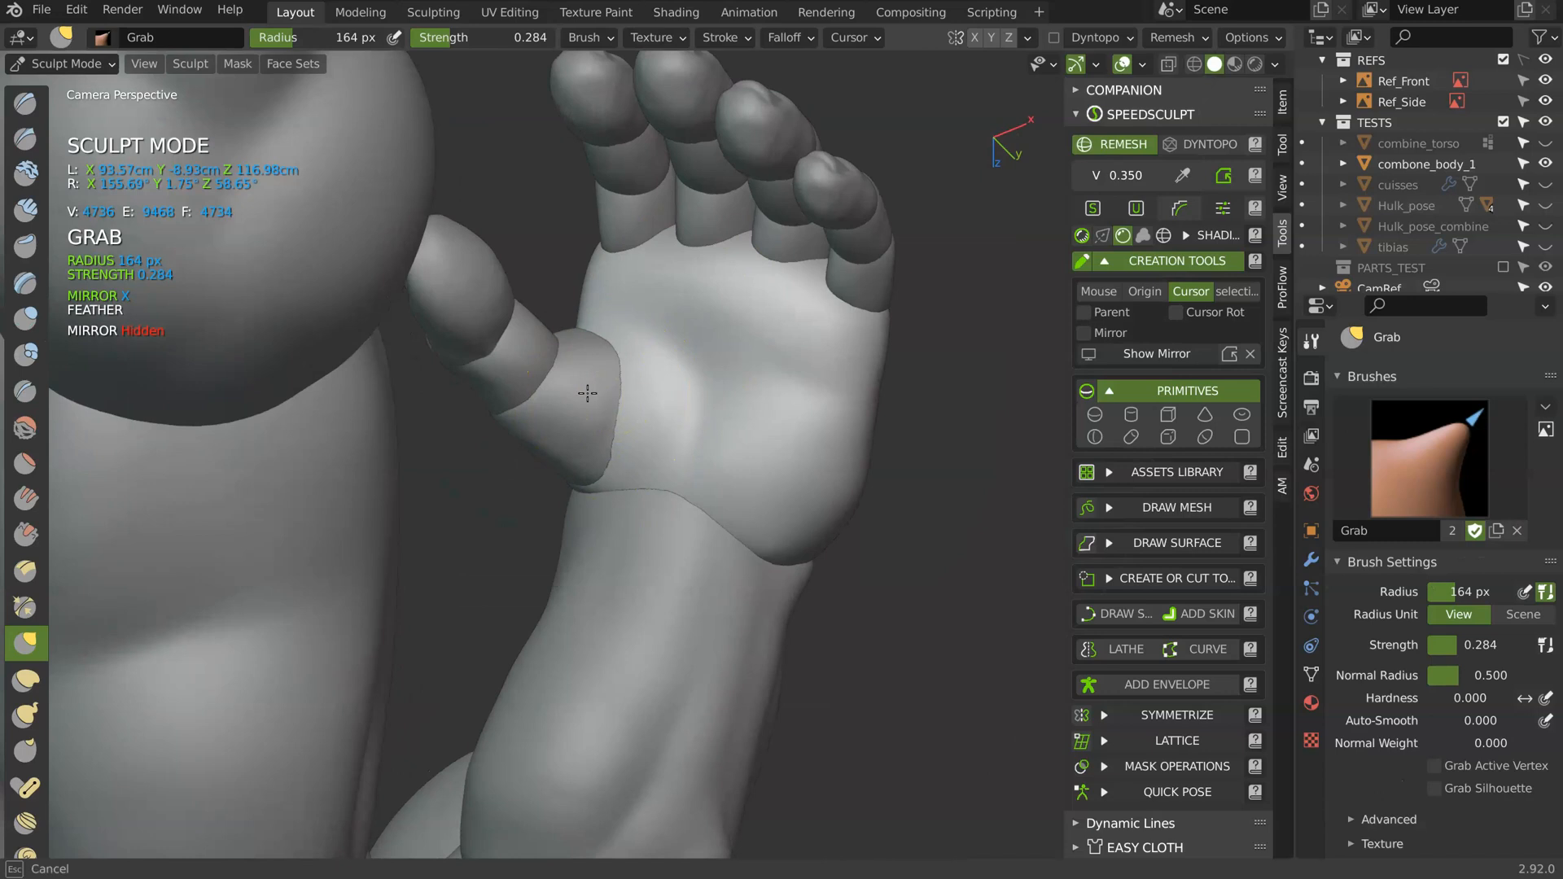
pyautogui.moveTo(590, 400); pyautogui.dragTo(576, 453, button='middle')
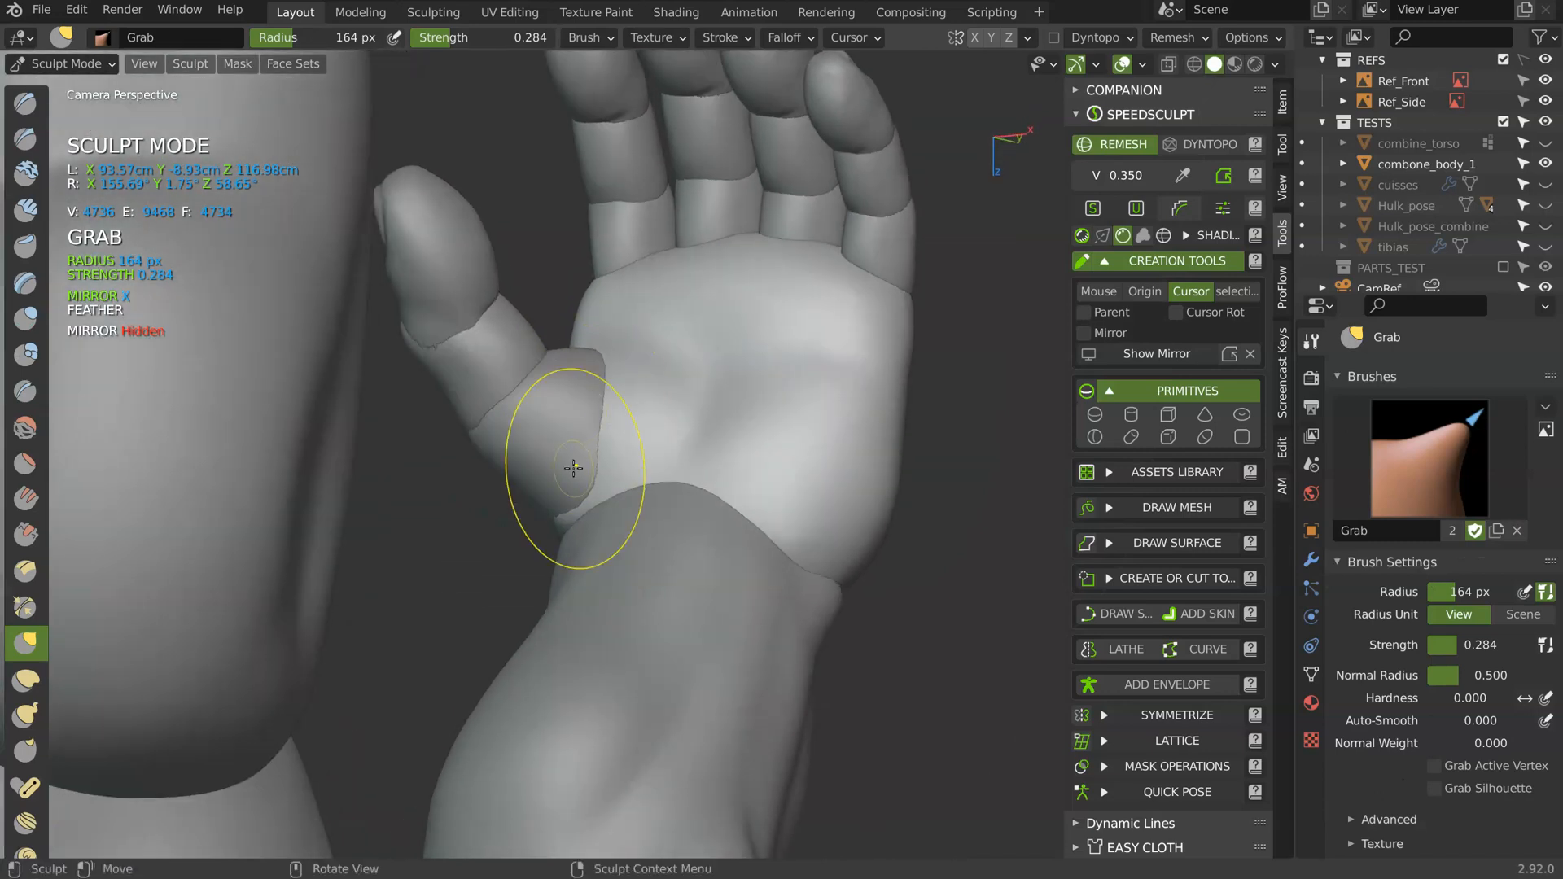
pyautogui.moveTo(577, 462); pyautogui.dragTo(561, 433)
pyautogui.moveTo(587, 368)
pyautogui.mouseDown(button='middle')
pyautogui.moveTo(596, 398)
pyautogui.moveTo(550, 510)
pyautogui.moveTo(602, 429)
pyautogui.moveTo(598, 375)
pyautogui.mouseUp(button='middle')
pyautogui.moveTo(586, 337); pyautogui.dragTo(551, 341)
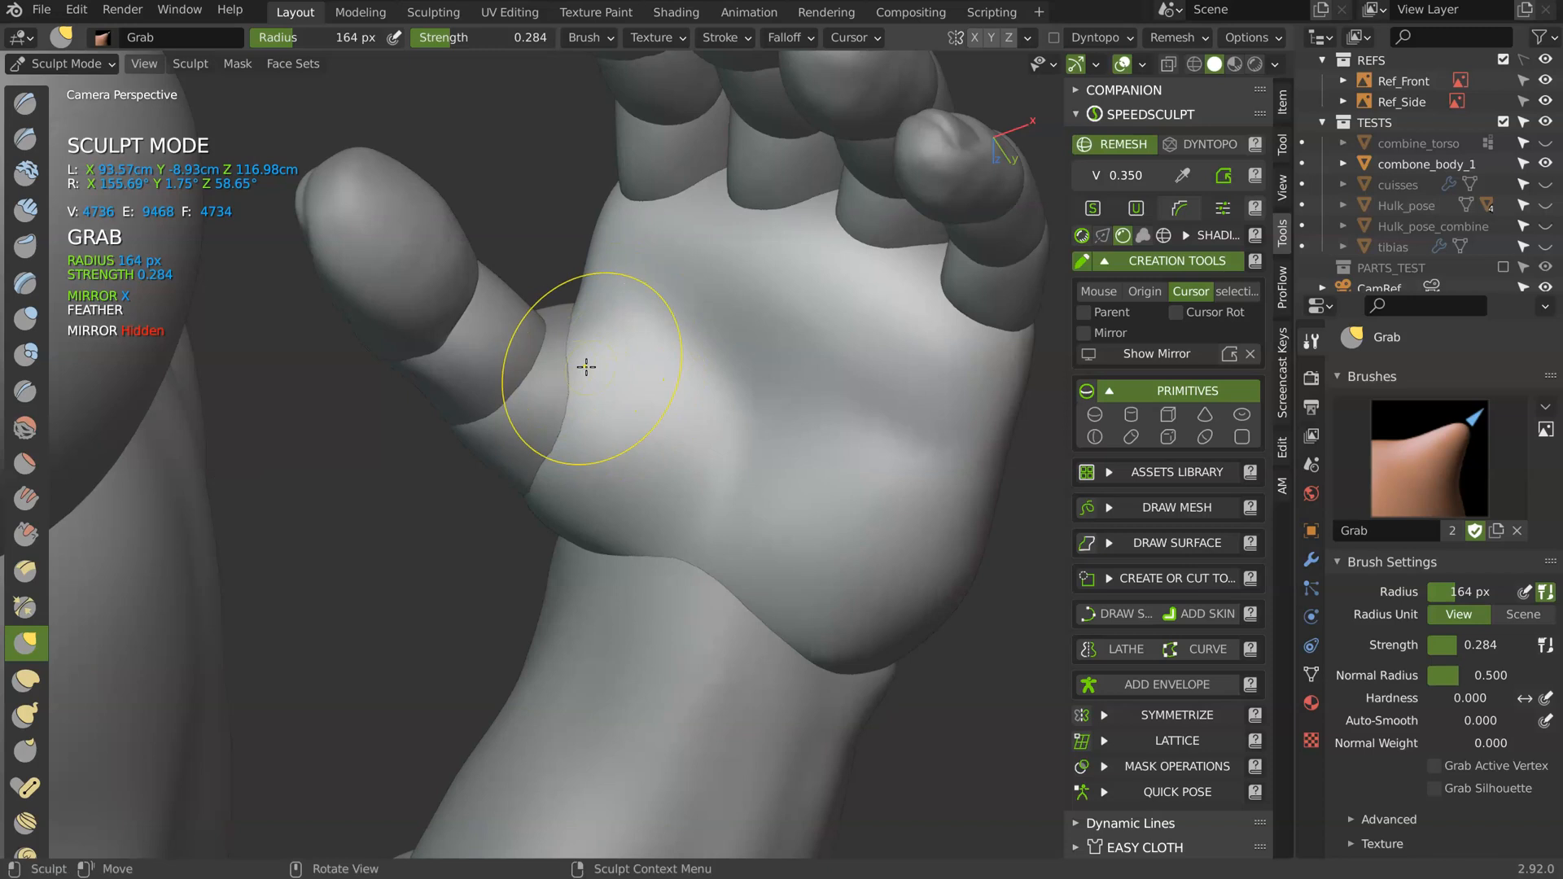
pyautogui.moveTo(576, 424); pyautogui.dragTo(576, 412, button='middle')
pyautogui.moveTo(581, 357)
pyautogui.mouseDown(button='middle')
pyautogui.moveTo(617, 371)
pyautogui.moveTo(847, 318)
pyautogui.moveTo(558, 460)
pyautogui.moveTo(559, 542)
pyautogui.moveTo(547, 533)
pyautogui.mouseUp(button='middle')
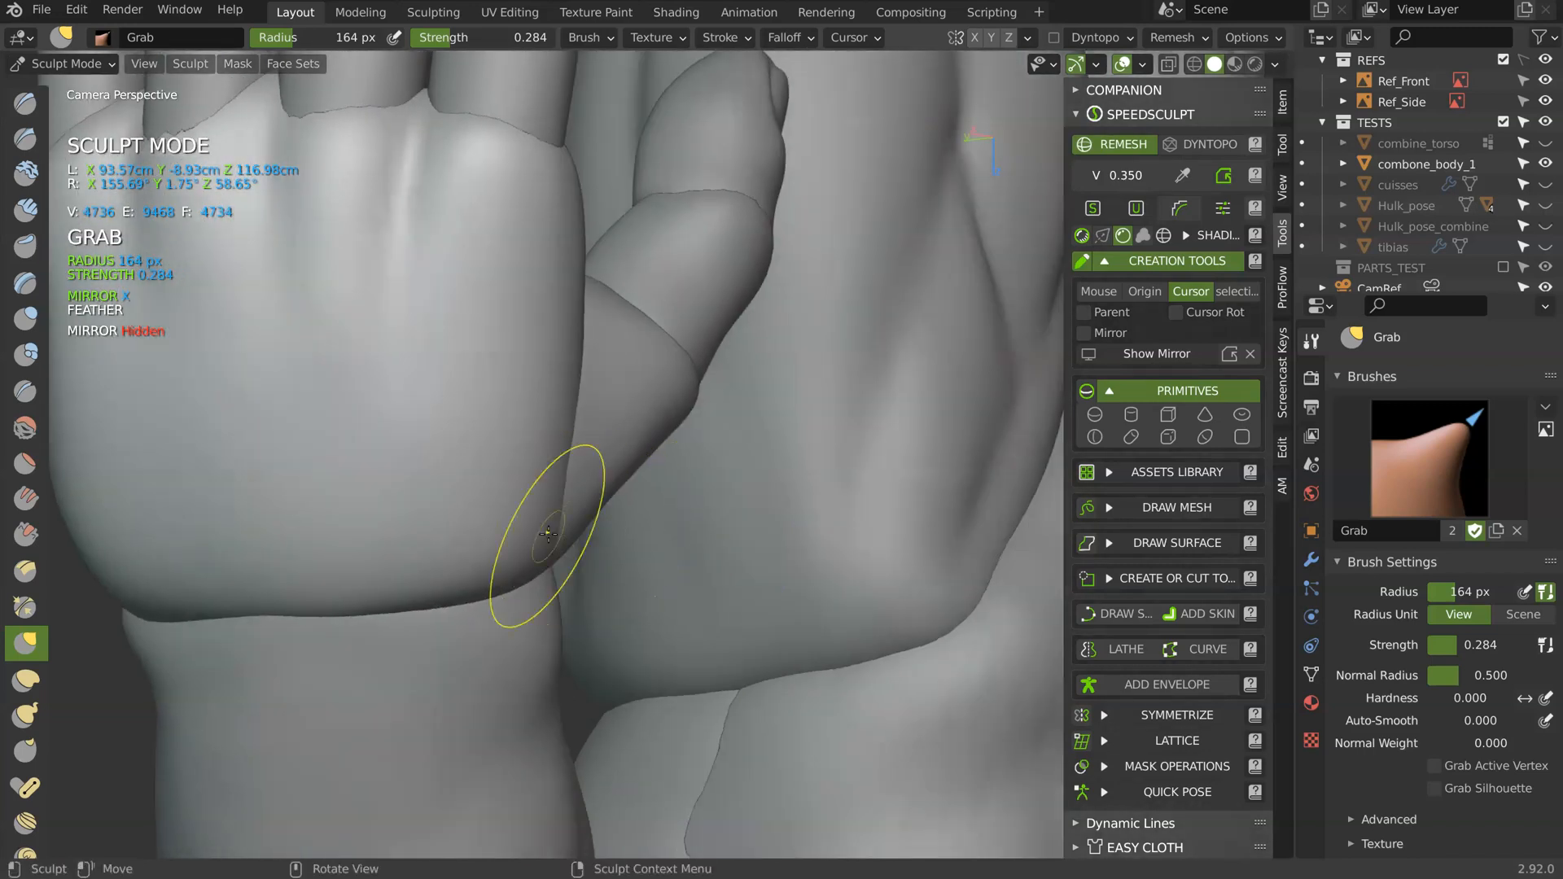
# - Select the little finger's first segment in Object Mode and rescale it to a shorter length
pyautogui.moveTo(552, 461)
pyautogui.mouseDown(button='middle')
pyautogui.moveTo(527, 355)
pyautogui.moveTo(481, 422)
pyautogui.moveTo(531, 424)
pyautogui.moveTo(517, 468)
pyautogui.moveTo(562, 371)
pyautogui.mouseUp(button='middle')
pyautogui.moveTo(486, 311); pyautogui.dragTo(424, 390, button='middle')
pyautogui.moveTo(424, 390)
pyautogui.keyDown('shift'); pyautogui.mouseDown(button='middle')
pyautogui.moveTo(477, 420)
pyautogui.moveTo(488, 334)
pyautogui.mouseUp(button='middle'); pyautogui.keyUp('shift')
pyautogui.keyDown('ctrl'); pyautogui.moveTo(496, 480); pyautogui.dragTo(503, 428, button='middle'); pyautogui.keyUp('ctrl')
pyautogui.hotkey('ctrl', 'Tab')
pyautogui.click(395, 341)
pyautogui.moveTo(395, 341)
pyautogui.mouseDown(button='middle')
pyautogui.moveTo(440, 335)
pyautogui.moveTo(540, 160)
pyautogui.mouseUp(button='middle')
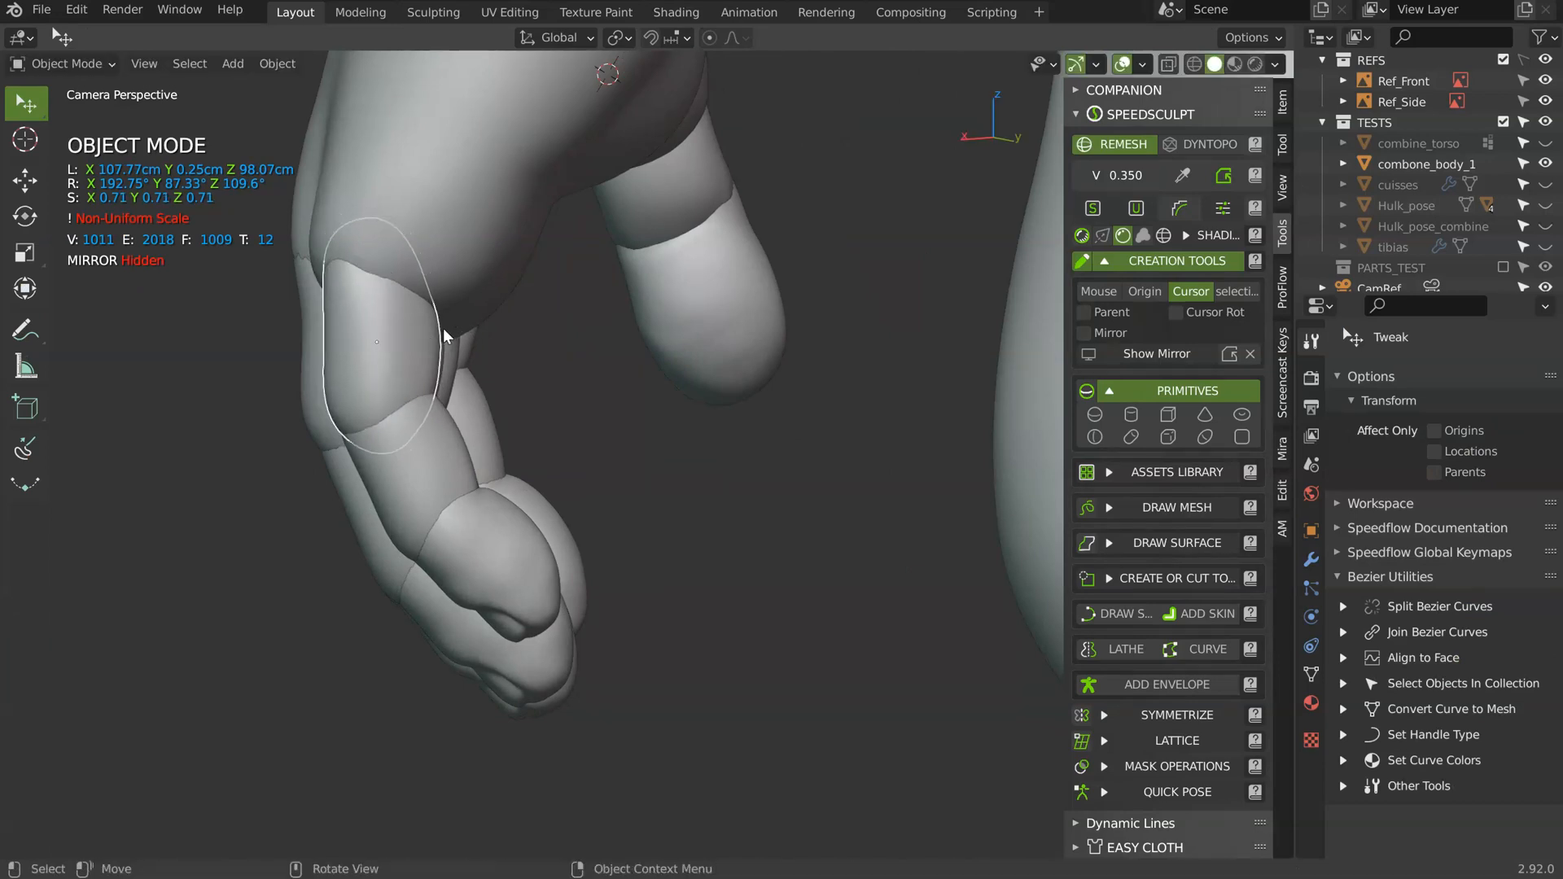
pyautogui.press('s')
pyautogui.click(468, 337)
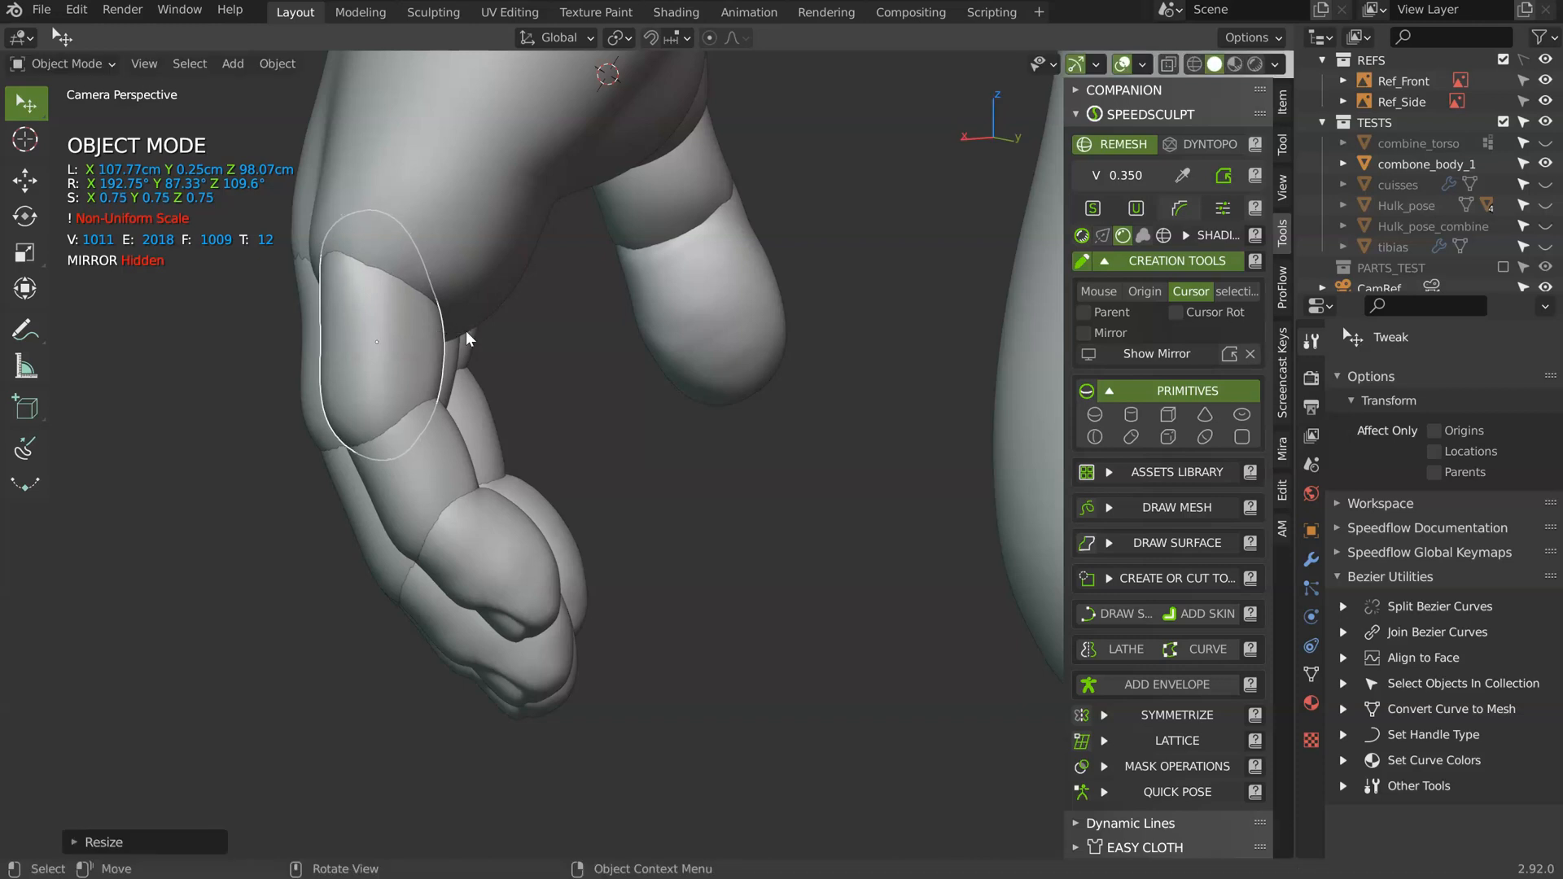
pyautogui.press('s')
pyautogui.click(418, 156)
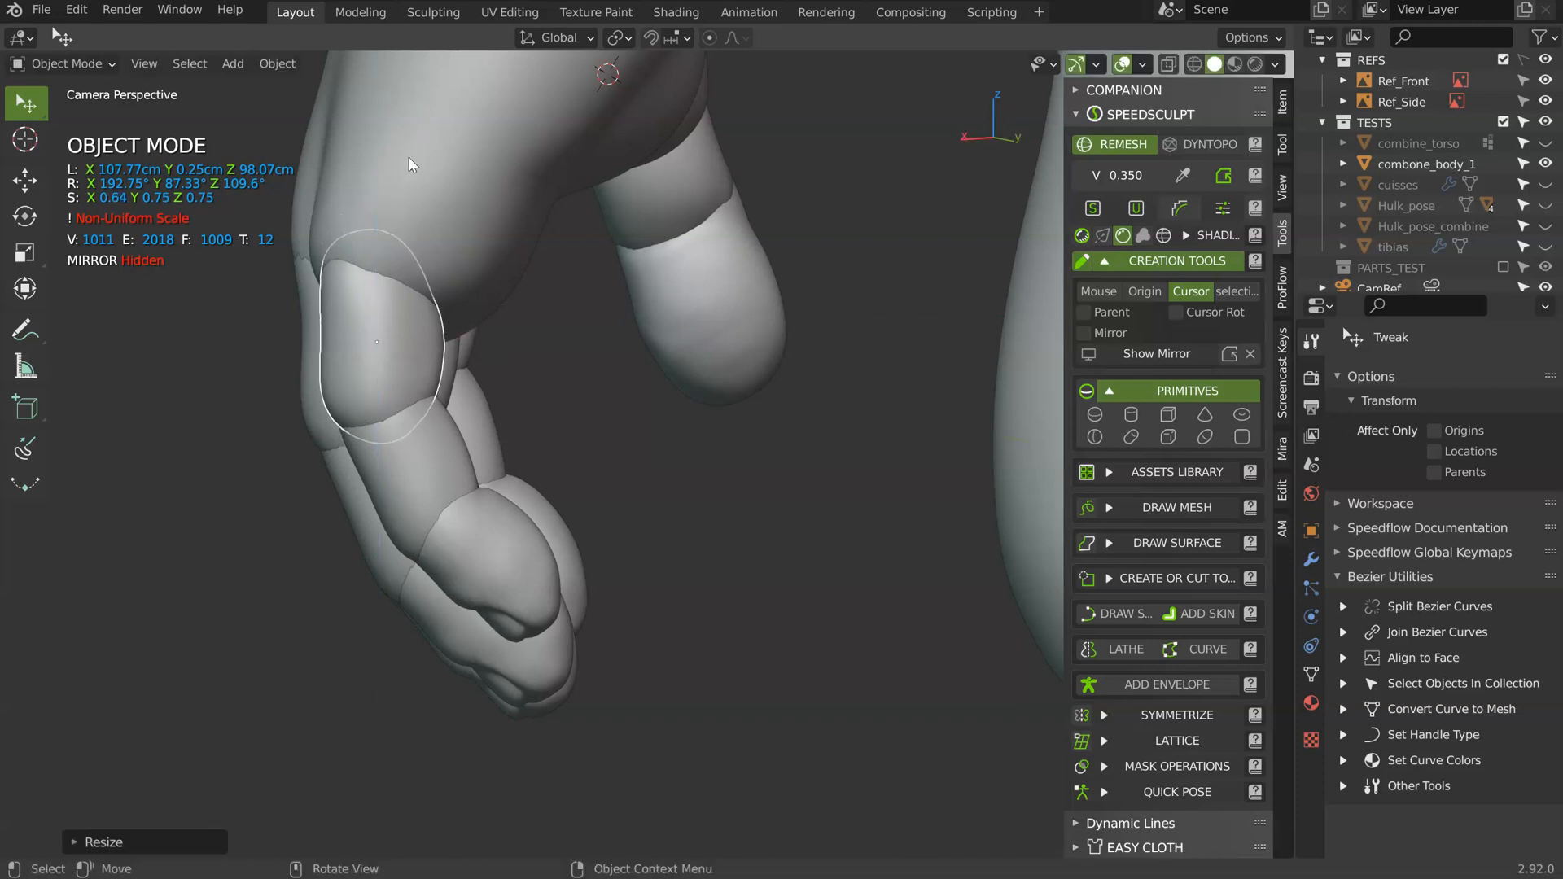
# - Scale the little finger's middle segment along global Z, then move it and the tip segment up the finger
pyautogui.click(436, 427)
pyautogui.press('s')
pyautogui.press('z')
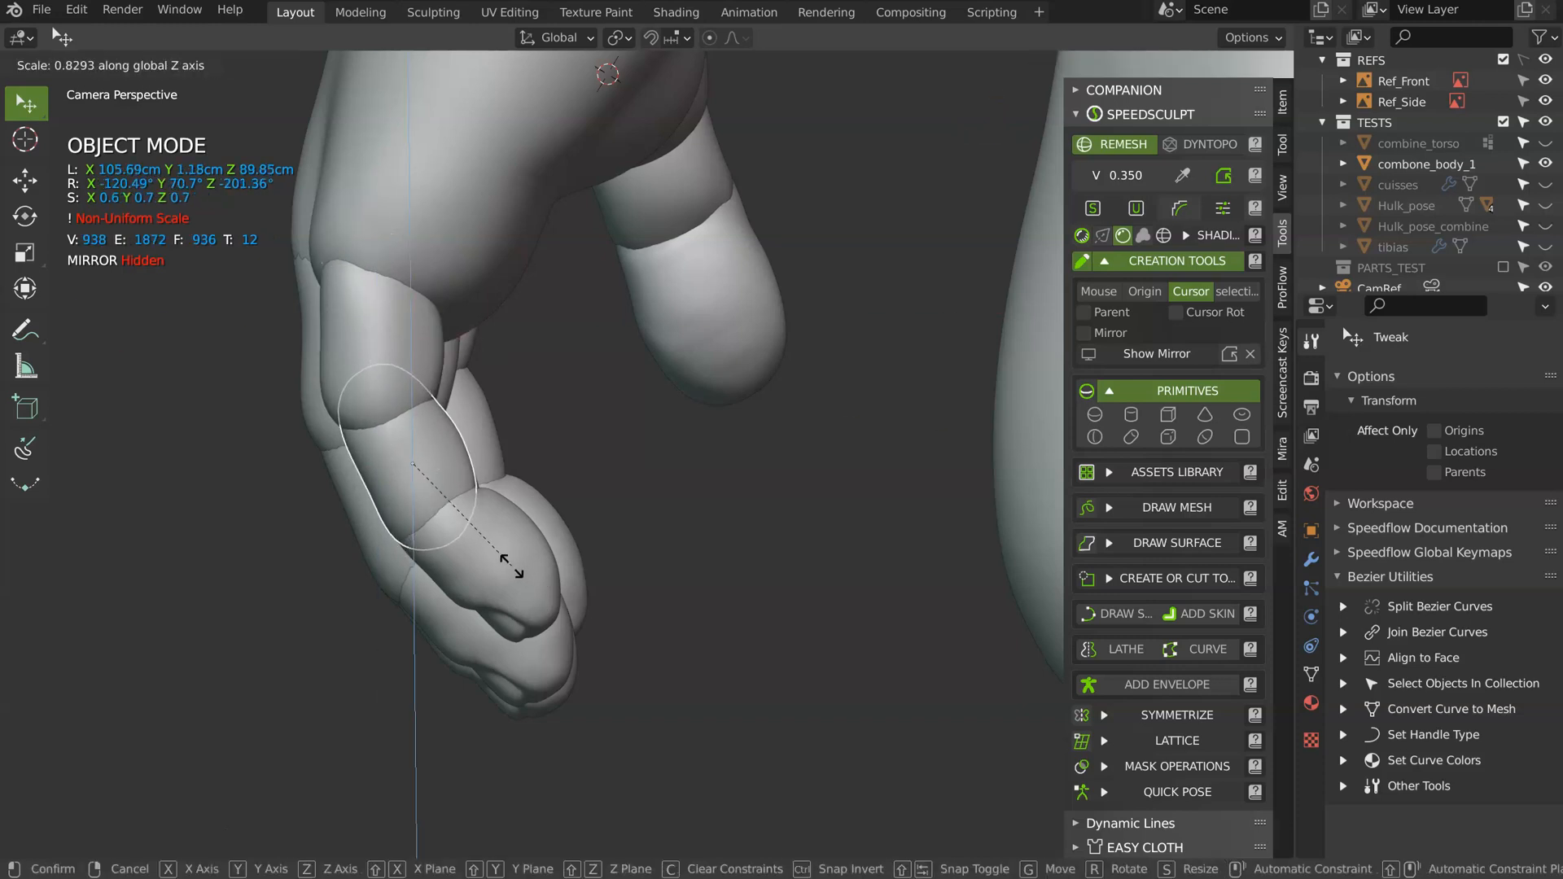
pyautogui.click(504, 560)
pyautogui.press('g')
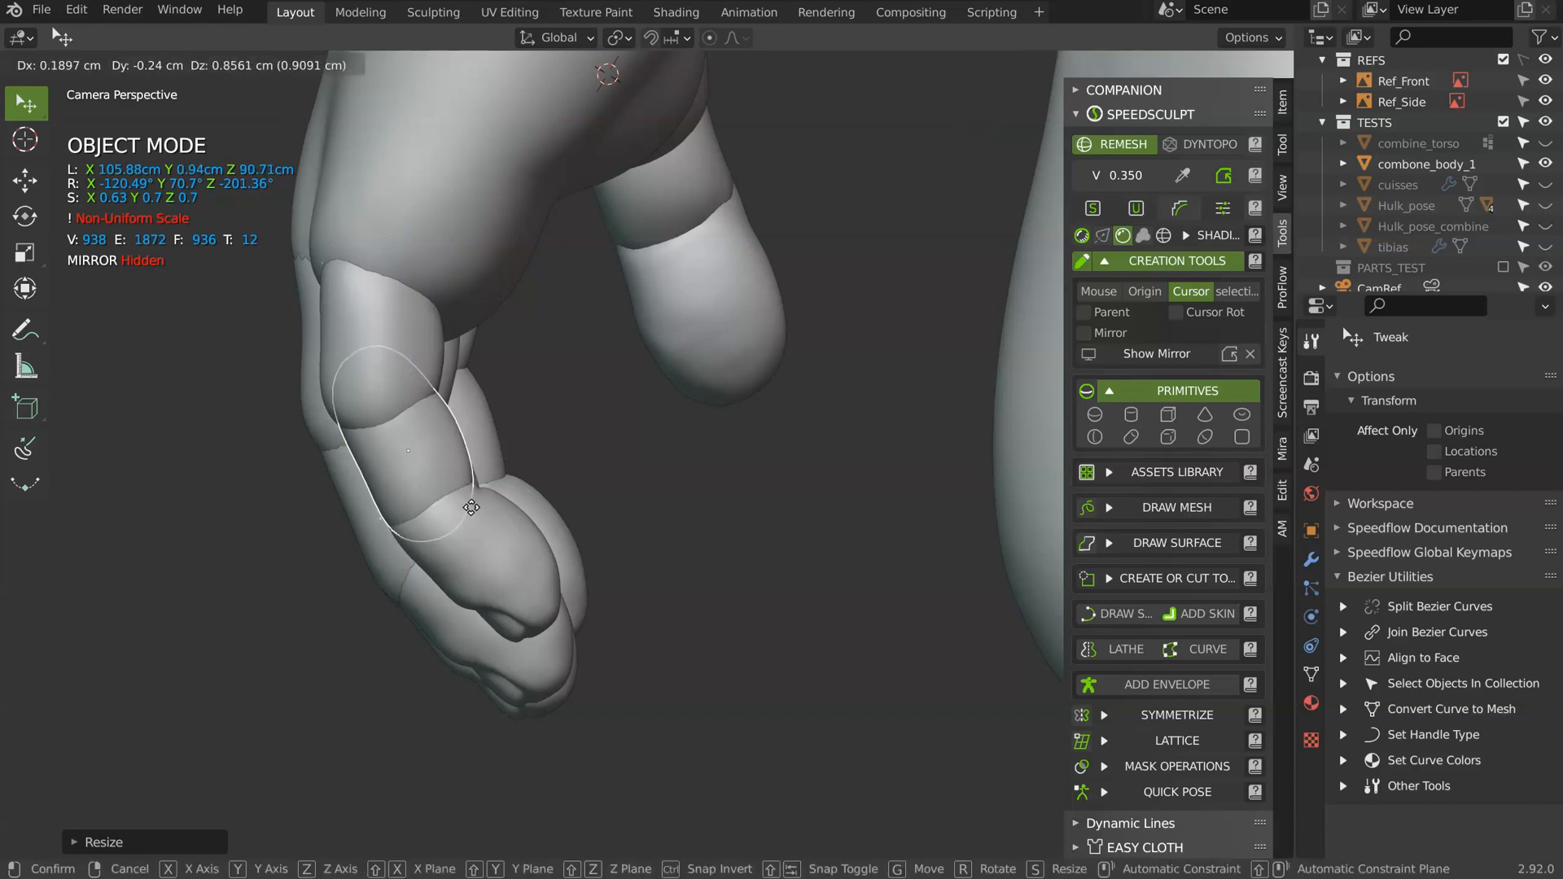
pyautogui.click(471, 507)
pyautogui.click(488, 557)
pyautogui.click(479, 545)
pyautogui.moveTo(469, 542); pyautogui.dragTo(508, 437, button='middle')
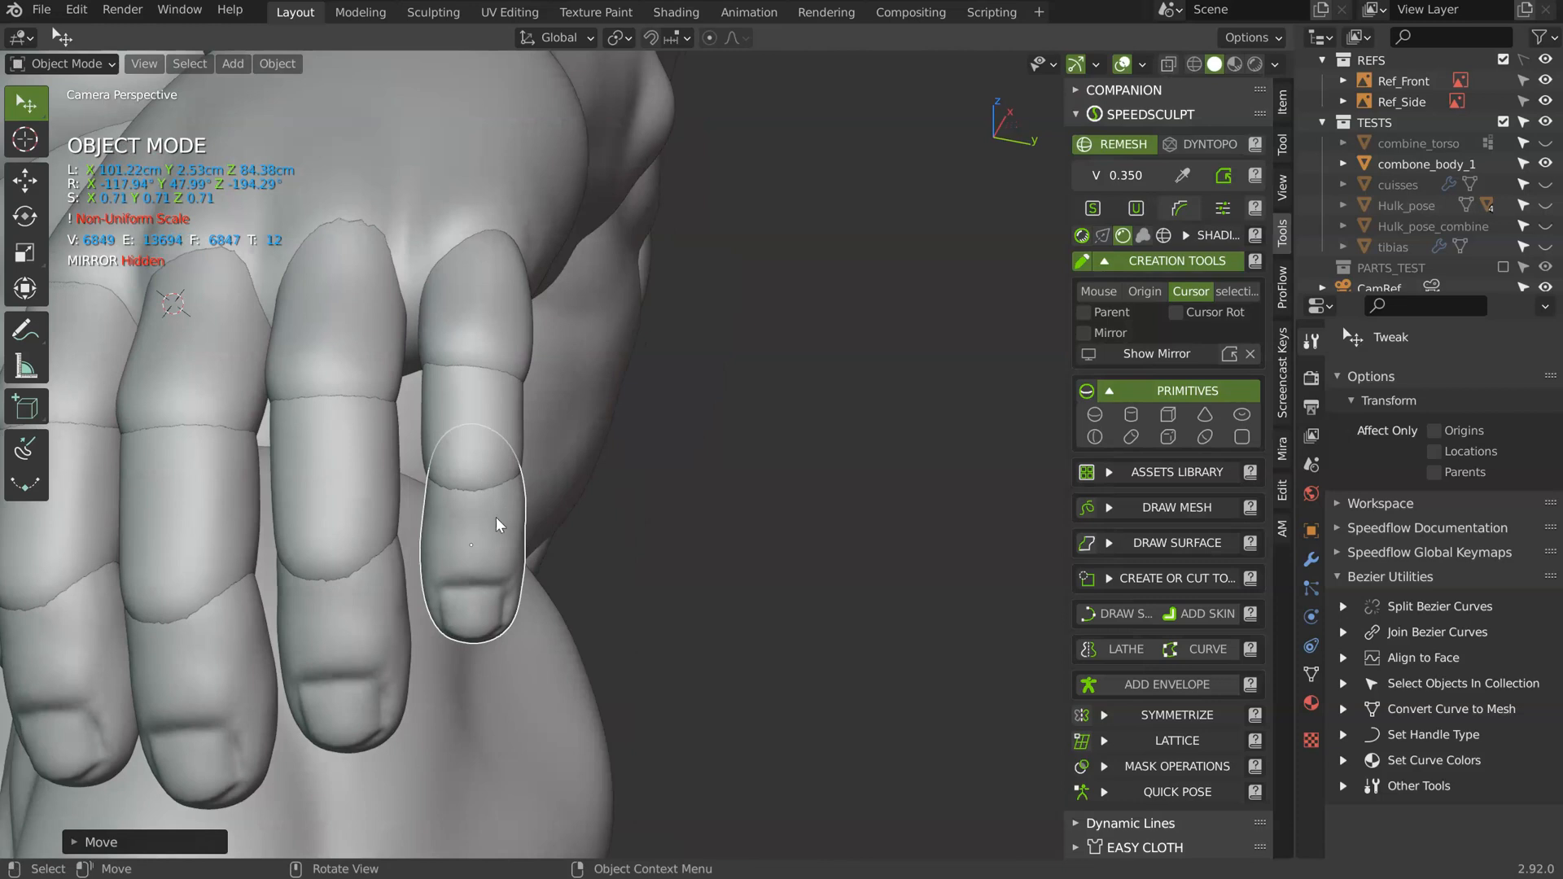
# - Move and rotate the little finger's first segment to line it up with the knuckle and middle segment
pyautogui.click(482, 318)
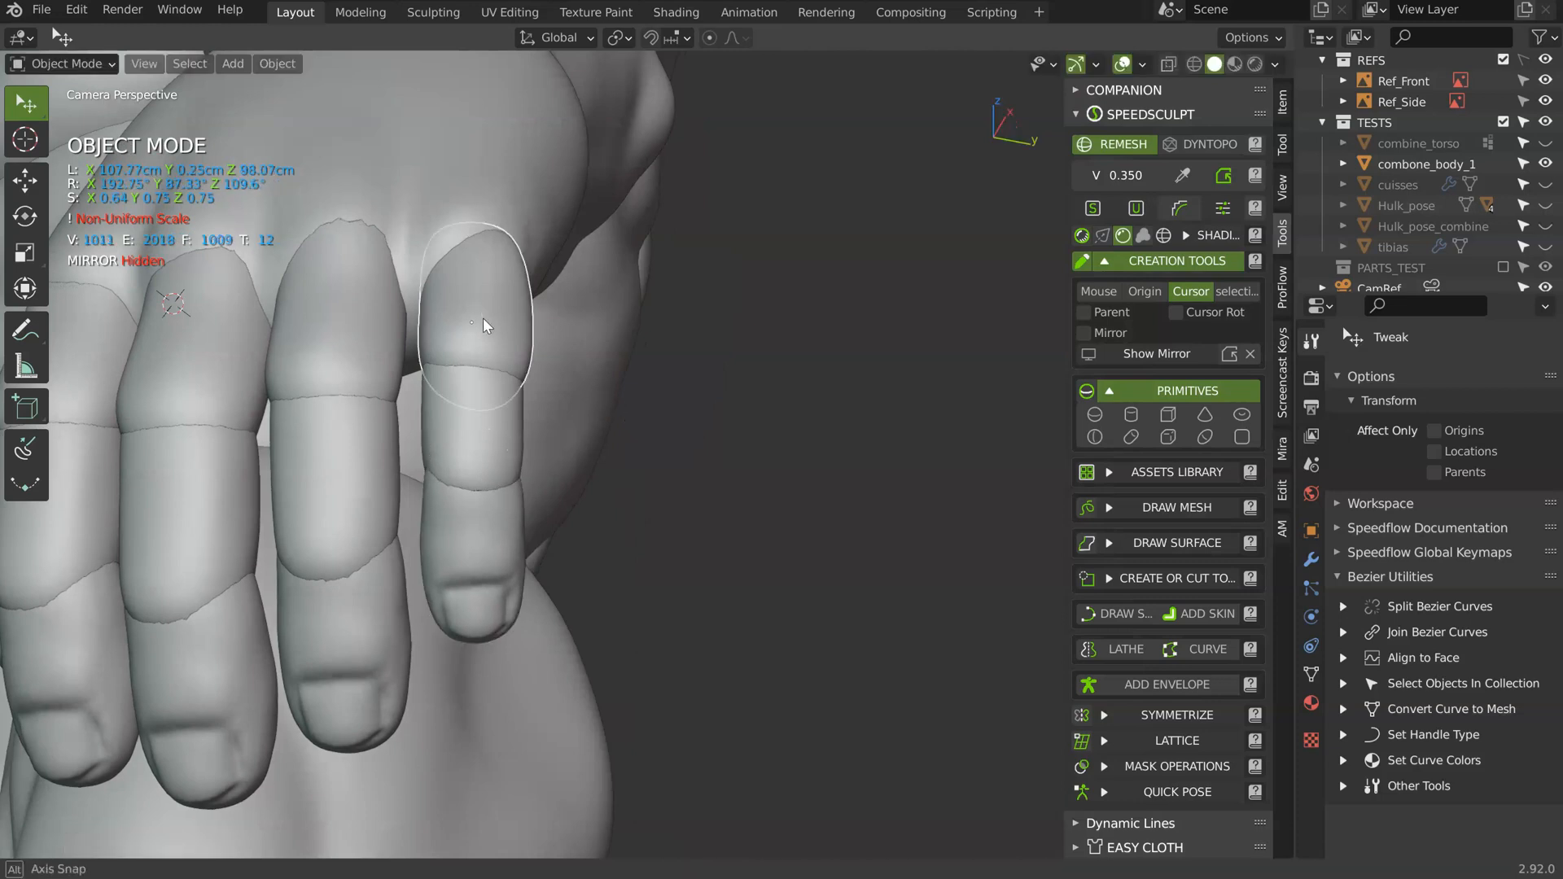
pyautogui.moveTo(482, 317); pyautogui.dragTo(480, 345, button='middle')
pyautogui.click(494, 483)
pyautogui.moveTo(494, 482)
pyautogui.mouseDown(button='middle')
pyautogui.moveTo(438, 447)
pyautogui.moveTo(482, 359)
pyautogui.mouseUp(button='middle')
pyautogui.hotkey('ctrl', 'Tab')
pyautogui.hotkey('ctrl', 'Tab')
pyautogui.click(486, 320)
pyautogui.press('g')
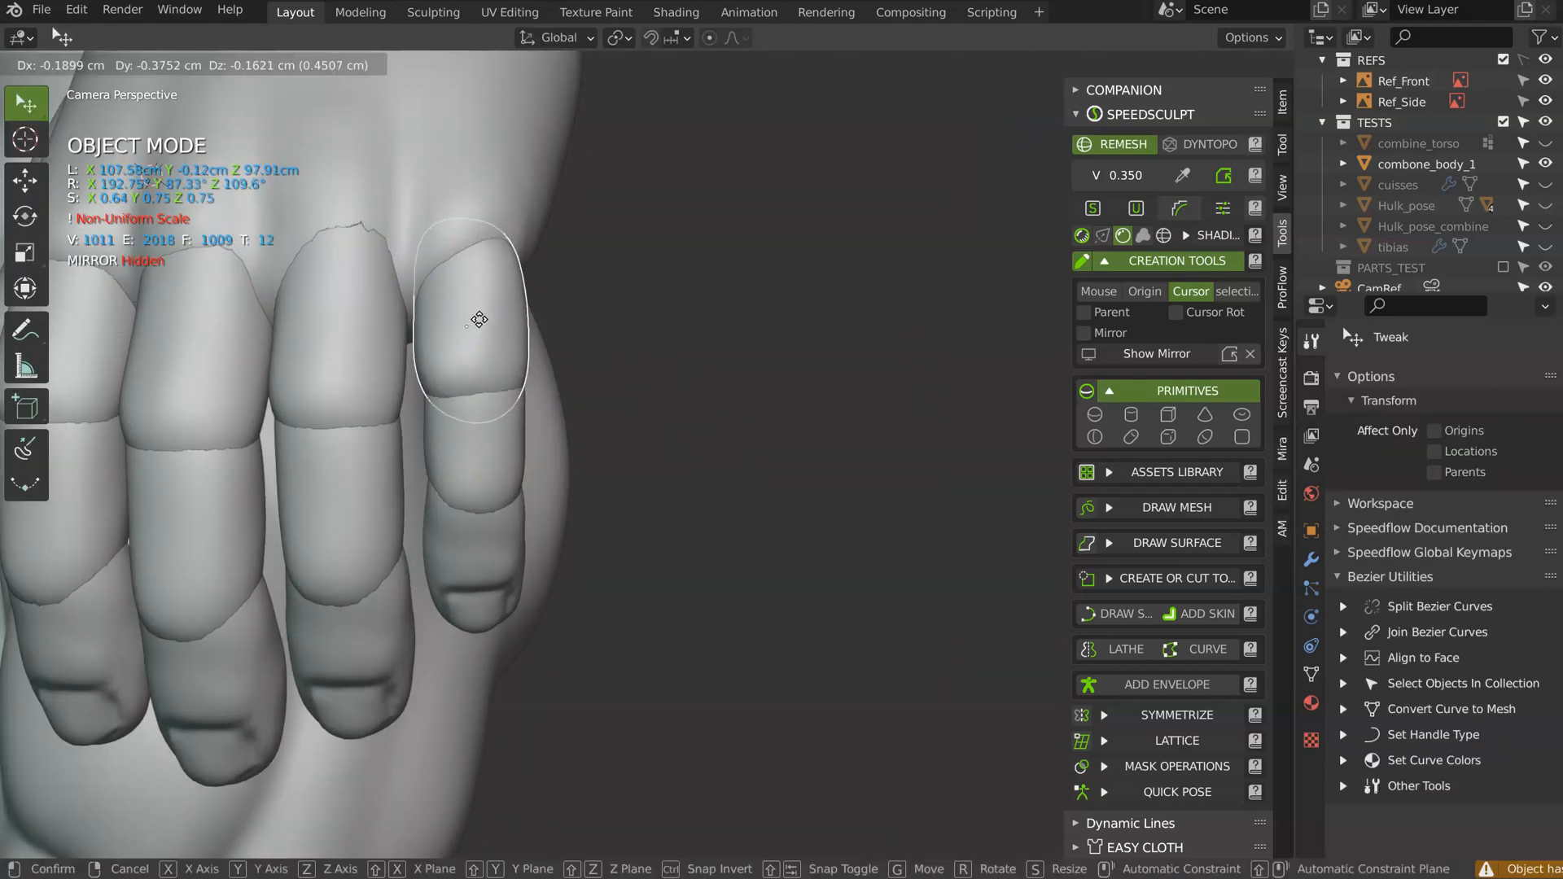
pyautogui.click(481, 321)
pyautogui.moveTo(481, 320); pyautogui.dragTo(550, 296, button='middle')
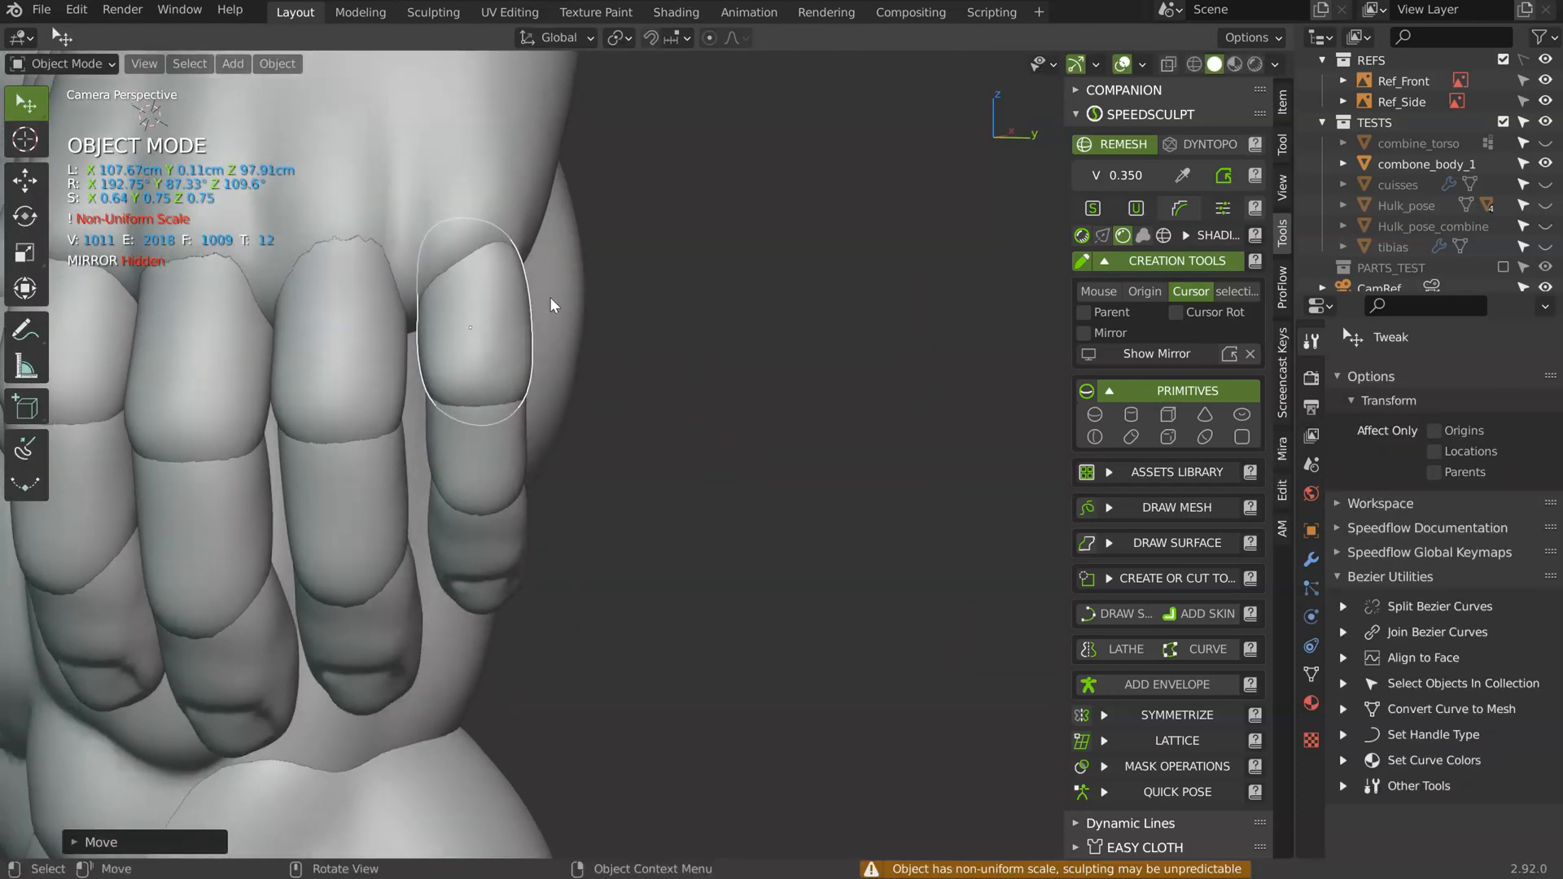
pyautogui.press('r')
pyautogui.click(632, 213)
# - Select the hand block and reshape its edge at the little finger's knuckle with the 164 px Grab brush
pyautogui.moveTo(553, 215); pyautogui.dragTo(366, 228, button='middle')
pyautogui.click(467, 249)
pyautogui.moveTo(467, 249); pyautogui.dragTo(449, 234, button='middle')
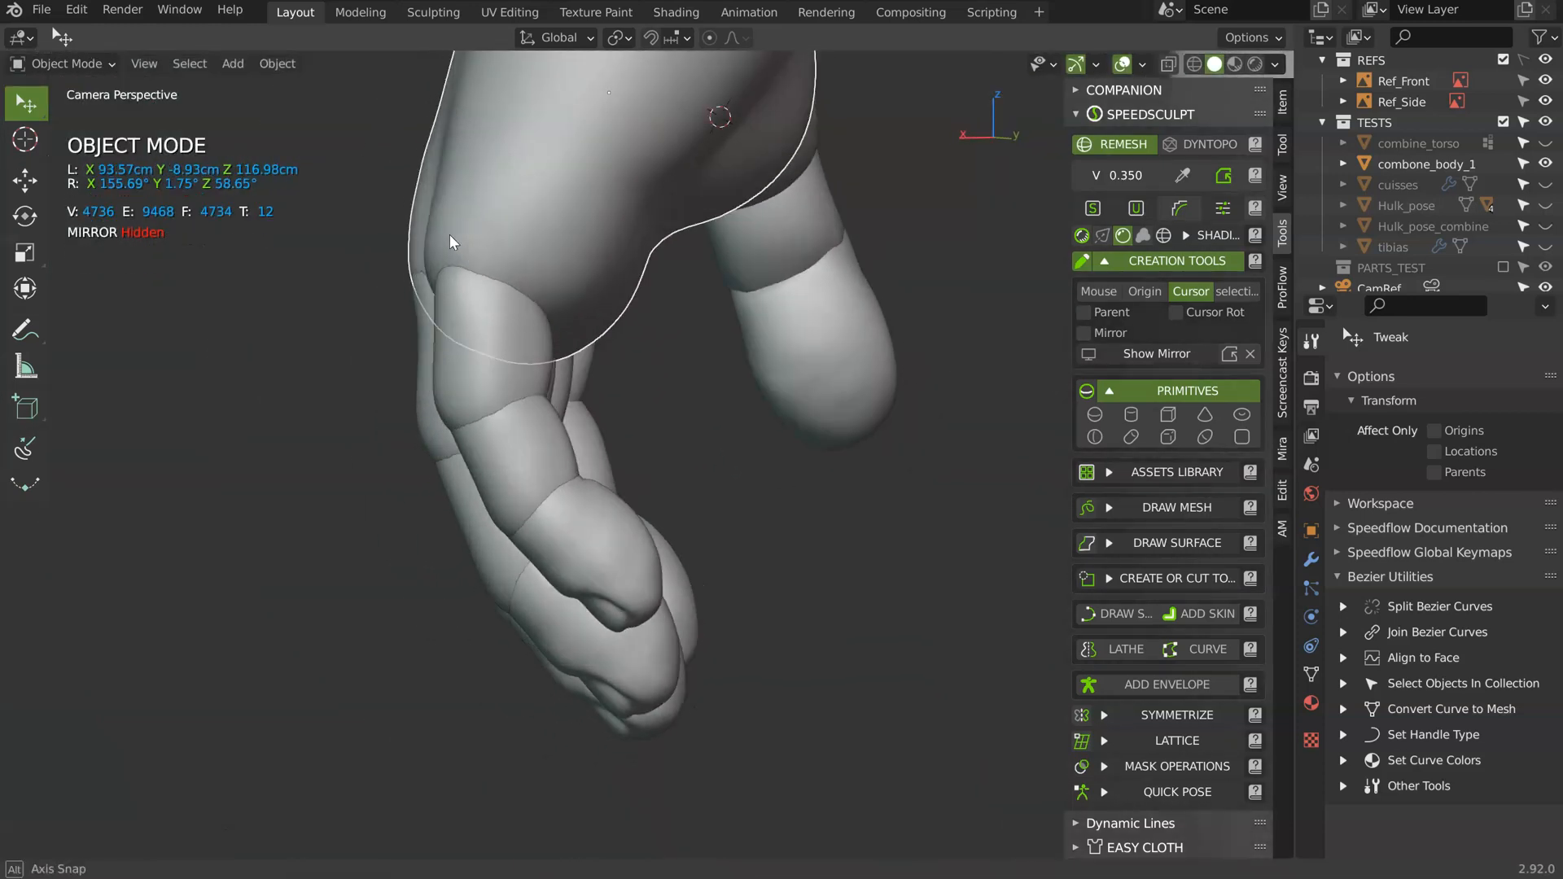
pyautogui.hotkey('ctrl', 'Tab')
pyautogui.click(490, 300)
pyautogui.moveTo(465, 317); pyautogui.dragTo(444, 324)
pyautogui.moveTo(444, 323); pyautogui.dragTo(621, 307, button='middle')
pyautogui.moveTo(407, 295)
pyautogui.mouseDown(button='middle')
pyautogui.moveTo(464, 293)
pyautogui.moveTo(551, 181)
pyautogui.moveTo(629, 284)
pyautogui.moveTo(617, 309)
pyautogui.mouseUp(button='middle')
# - Examine the hand's shape and proportions against the whole body from the back, side and front
pyautogui.moveTo(548, 380); pyautogui.dragTo(576, 349, button='middle')
pyautogui.scroll(-6, 561, 390)
pyautogui.moveTo(558, 401); pyautogui.dragTo(659, 426, button='middle')
pyautogui.scroll(5, 659, 426)
pyautogui.moveTo(524, 370); pyautogui.dragTo(429, 413, button='middle')
pyautogui.moveTo(662, 488)
pyautogui.mouseDown(button='middle')
pyautogui.moveTo(663, 384)
pyautogui.moveTo(575, 452)
pyautogui.moveTo(619, 529)
pyautogui.mouseUp(button='middle')
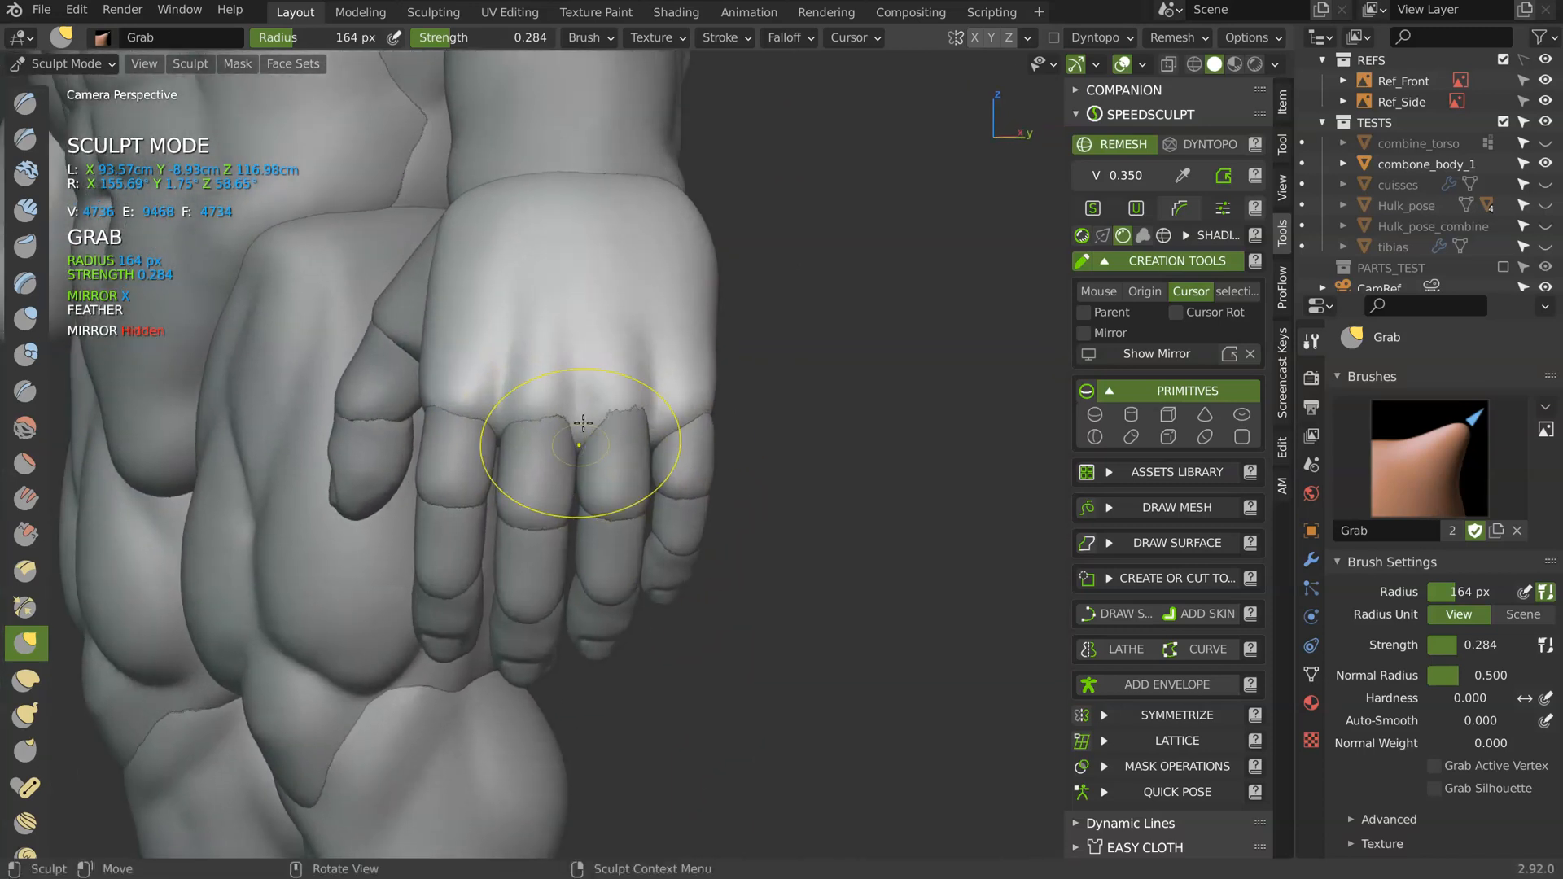
pyautogui.moveTo(686, 452); pyautogui.dragTo(230, 457, button='middle')
pyautogui.moveTo(669, 377)
pyautogui.mouseDown(button='middle')
pyautogui.moveTo(435, 313)
pyautogui.moveTo(435, 275)
pyautogui.moveTo(394, 307)
pyautogui.moveTo(995, 463)
pyautogui.moveTo(621, 377)
pyautogui.moveTo(721, 408)
pyautogui.mouseUp(button='middle')
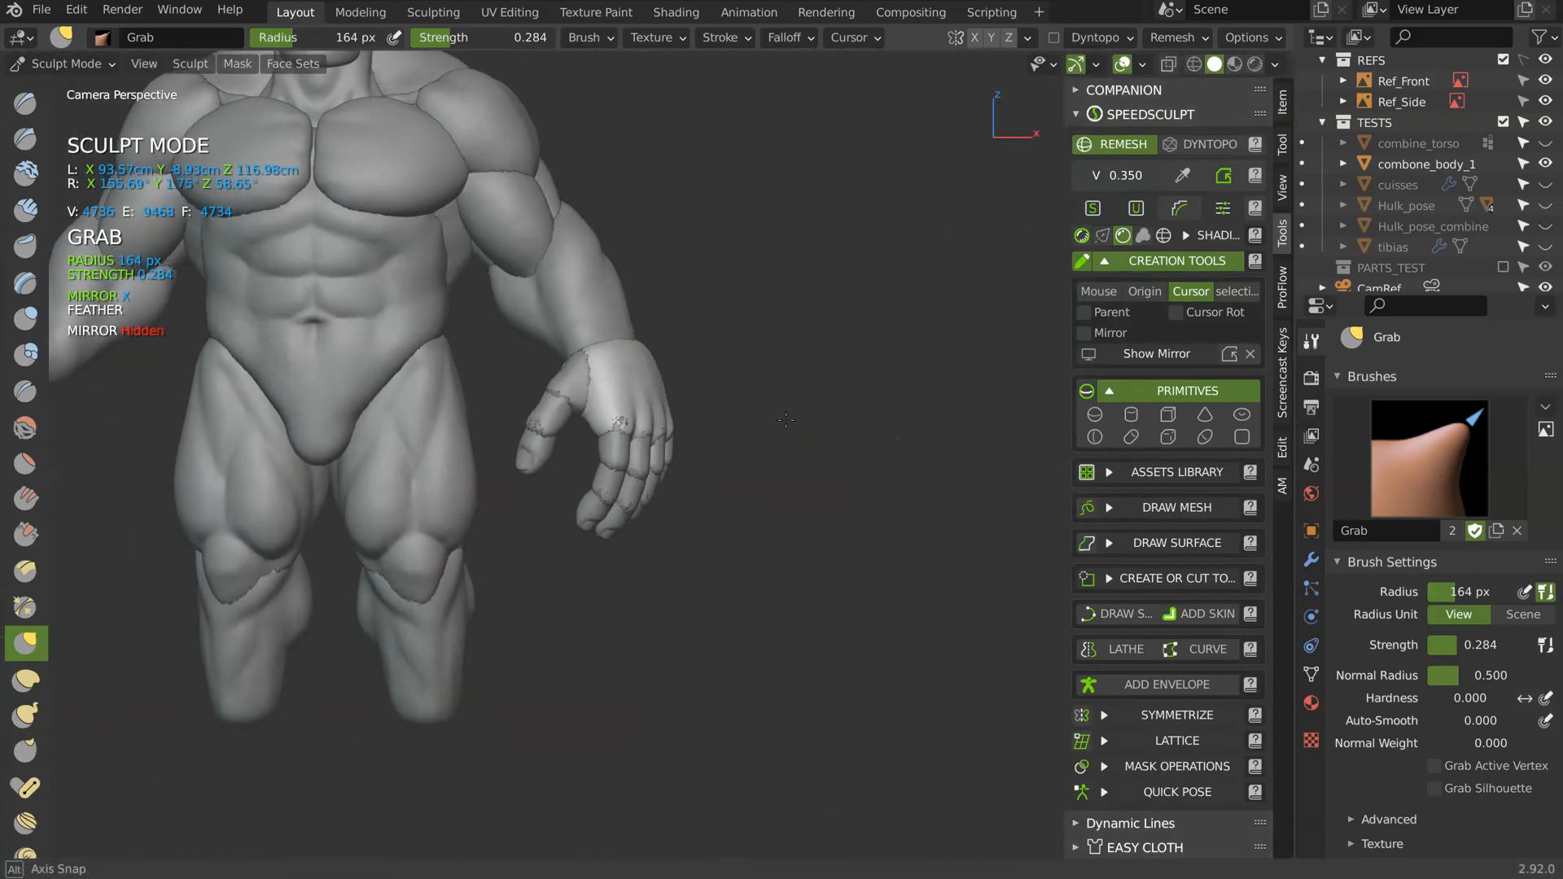
pyautogui.scroll(6, 600, 370)
pyautogui.moveTo(583, 377); pyautogui.dragTo(548, 379, button='middle')
pyautogui.moveTo(547, 379)
pyautogui.mouseDown(button='middle')
pyautogui.moveTo(498, 390)
pyautogui.moveTo(498, 407)
pyautogui.moveTo(535, 388)
pyautogui.moveTo(557, 398)
pyautogui.mouseUp(button='middle')
# - Thicken the first segments of the index, middle and ring fingers in Edit Mode with Shrink/Fatten
pyautogui.hotkey('ctrl', 'Tab')
pyautogui.click(493, 396)
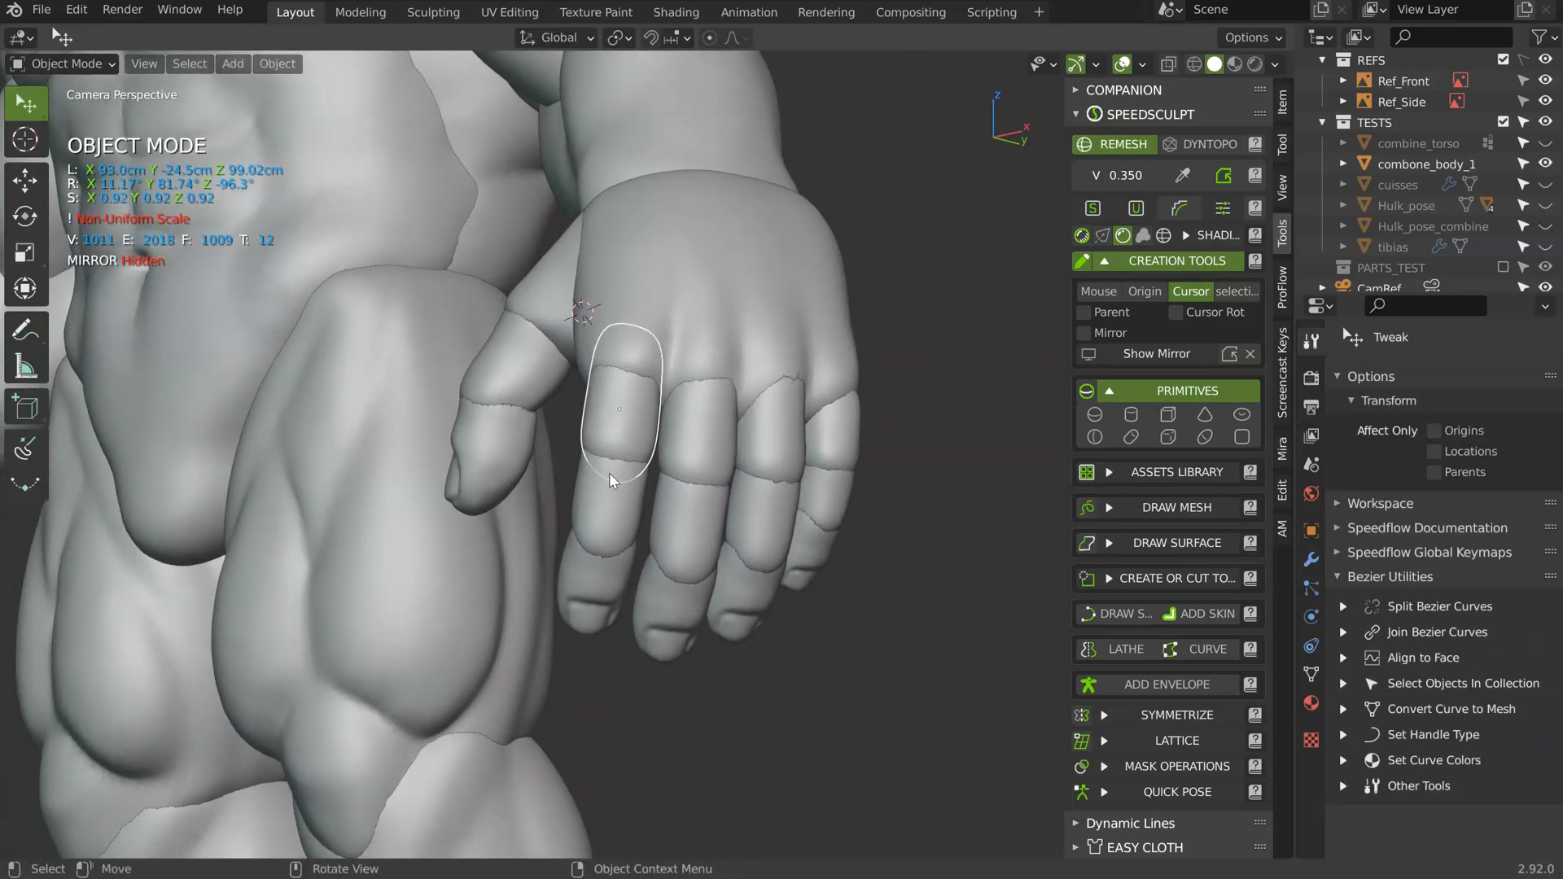
pyautogui.press('Tab')
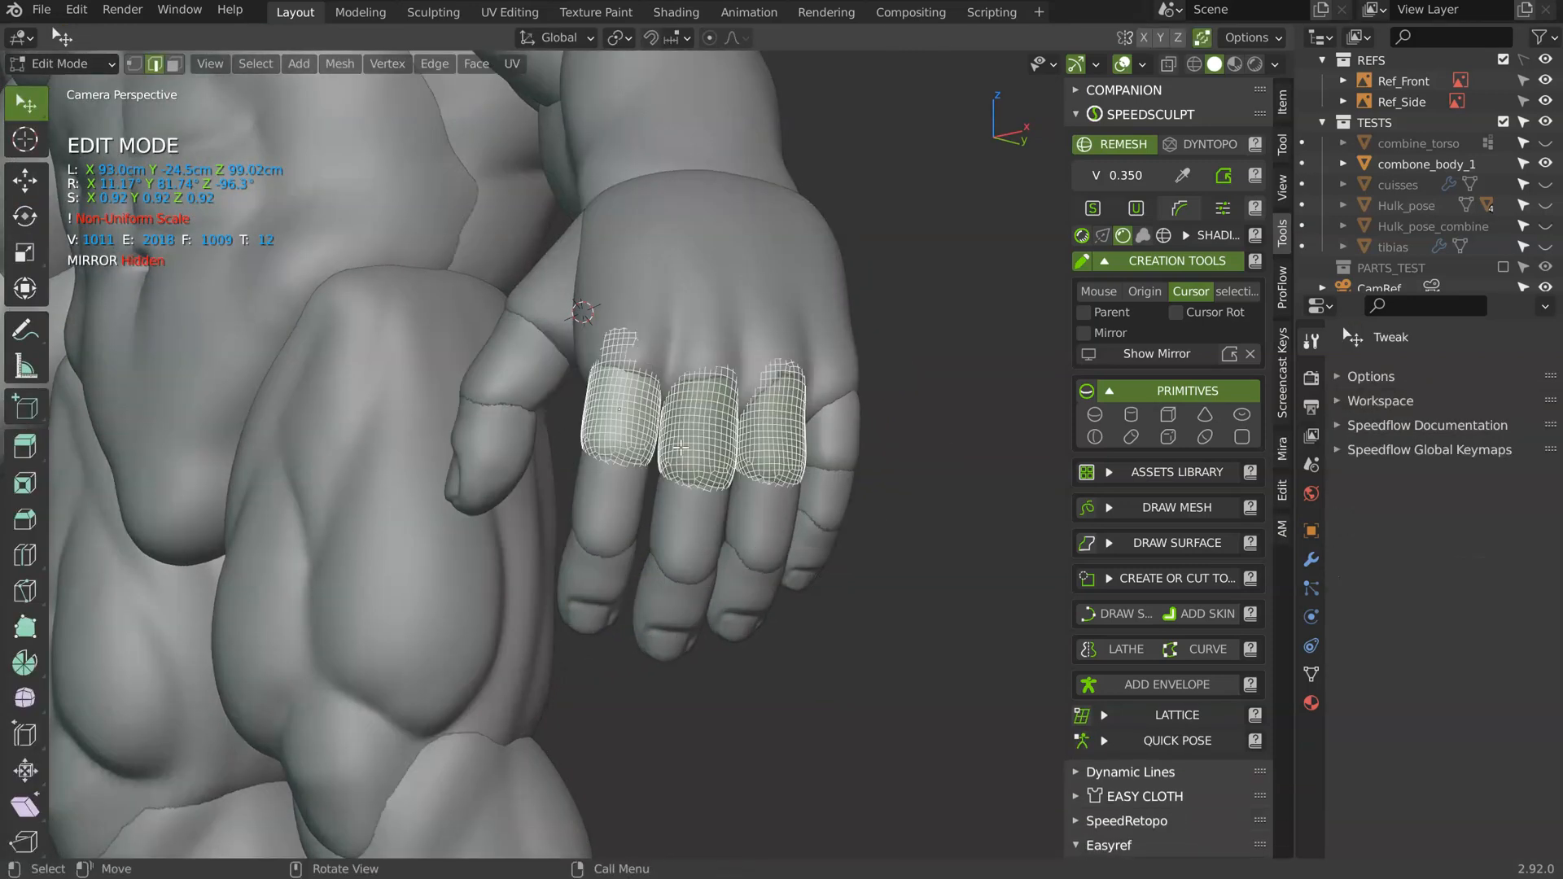
pyautogui.hotkey('alt', 's')
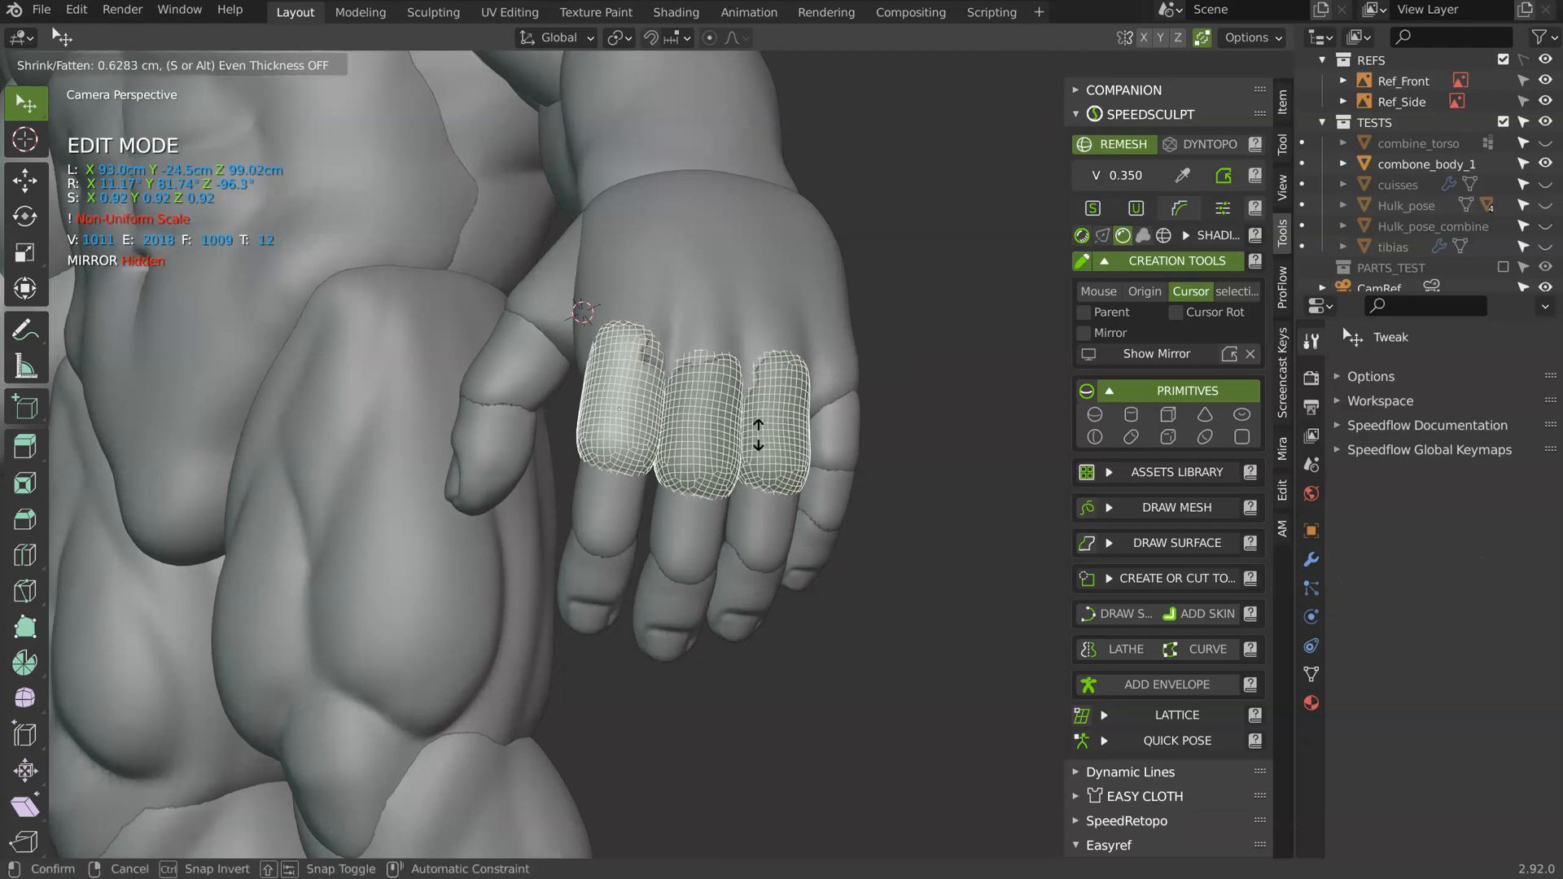
pyautogui.click(756, 431)
pyautogui.press('Tab')
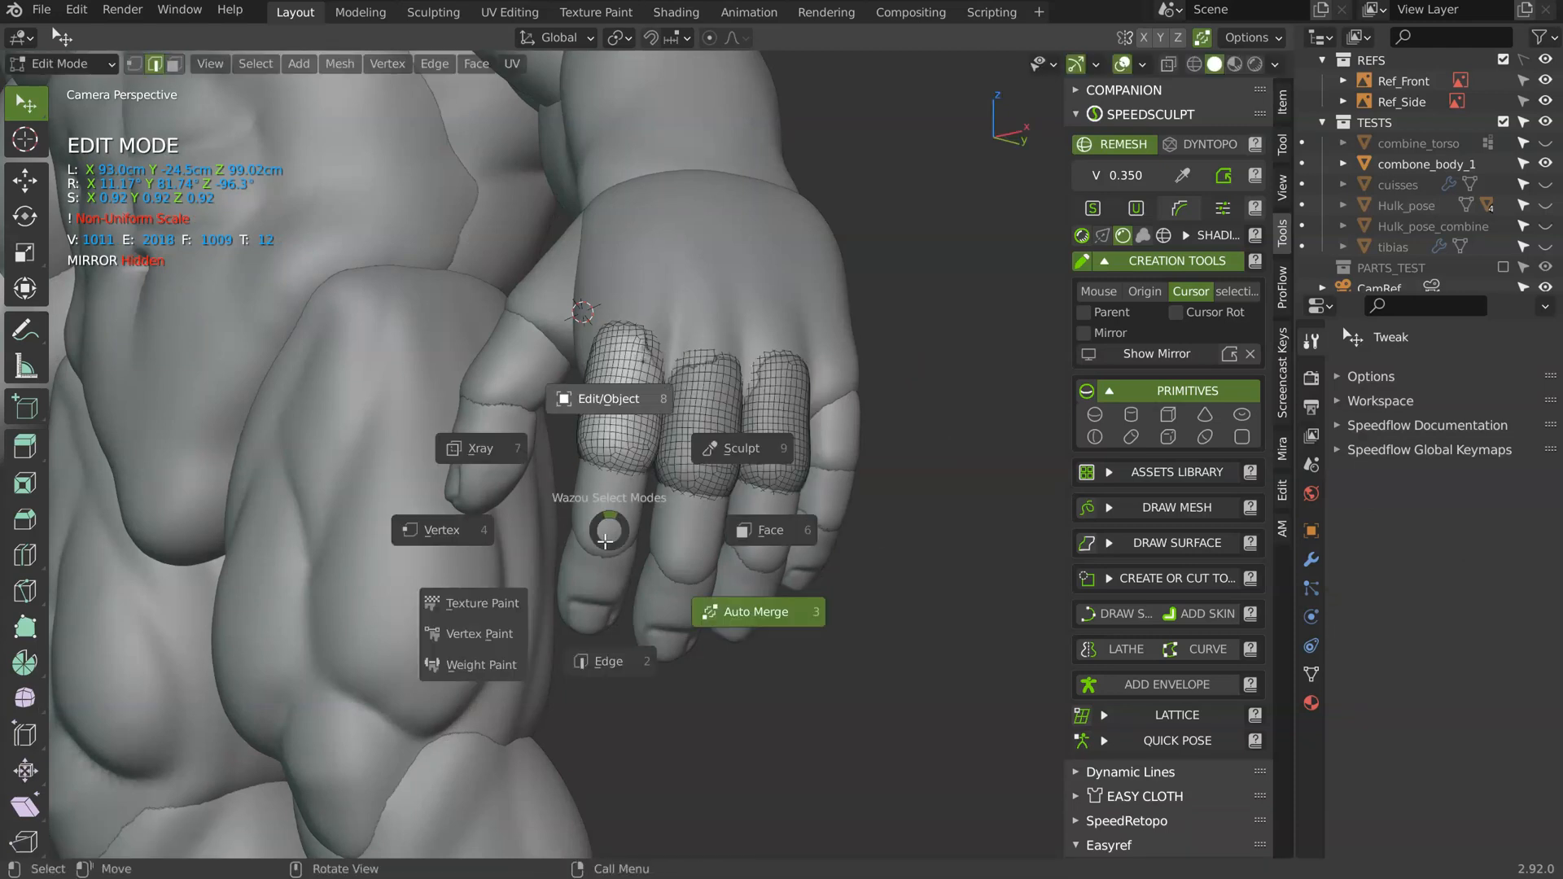
pyautogui.click(596, 398)
# - Thicken the middle segments of the index, middle and ring fingers with Shrink/Fatten and return to Object Mode
pyautogui.click(602, 510)
pyautogui.press('Tab')
pyautogui.click(724, 421)
pyautogui.press('Tab')
pyautogui.click(694, 515)
pyautogui.press('a')
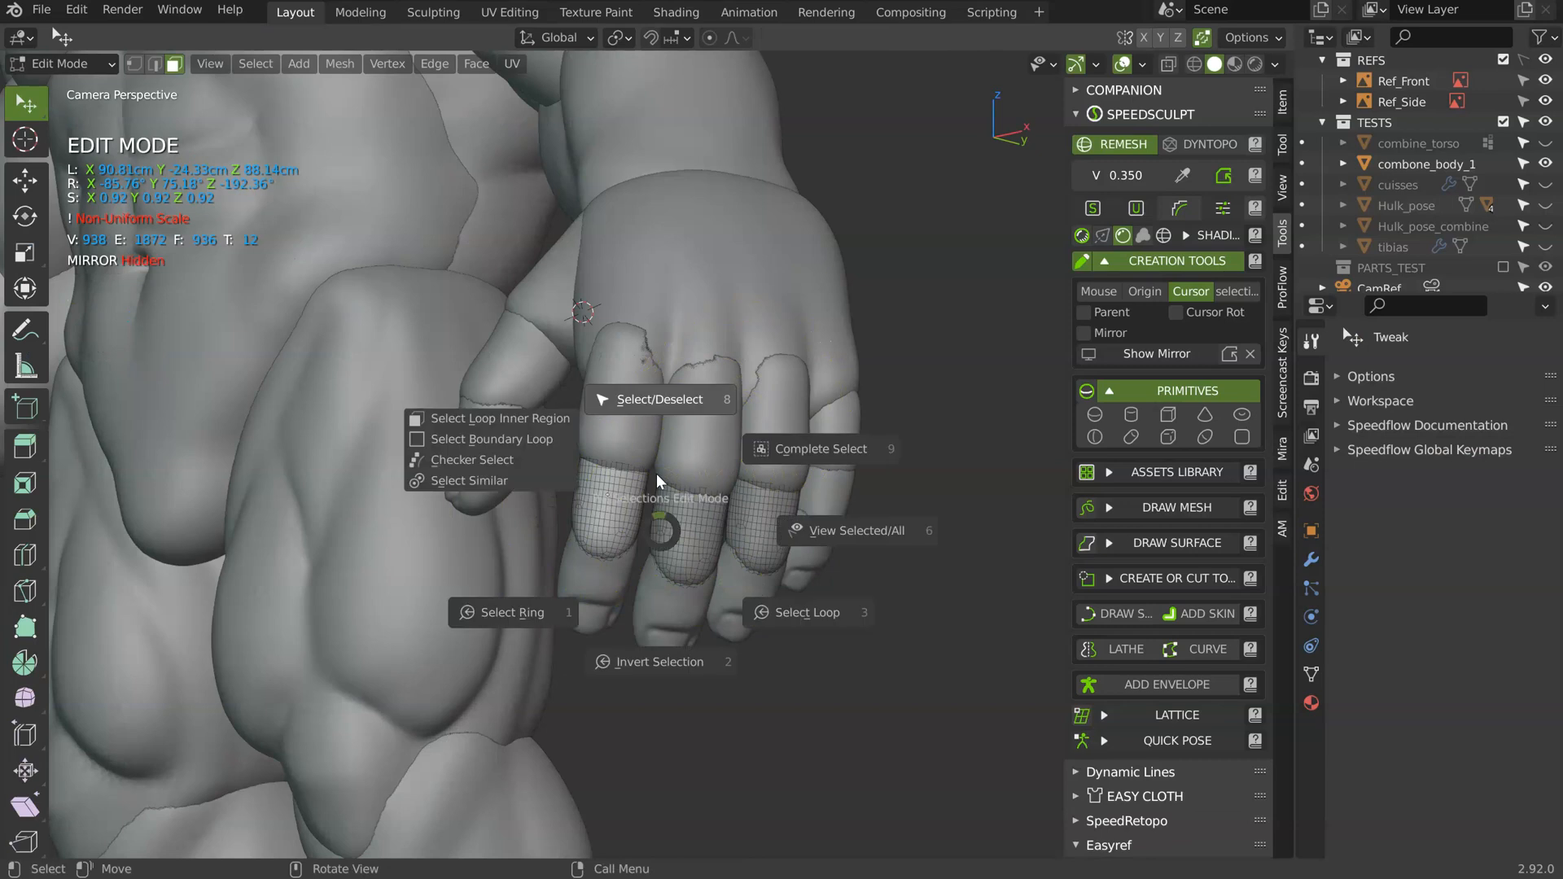
pyautogui.click(655, 408)
pyautogui.hotkey('alt', 's')
pyautogui.click(682, 498)
pyautogui.moveTo(660, 489); pyautogui.dragTo(753, 560, button='middle')
pyautogui.press('Tab')
# - Switch to the index fingertip segment in Sculpt Mode and enlarge the Grab brush radius to 250 px
pyautogui.click(596, 464)
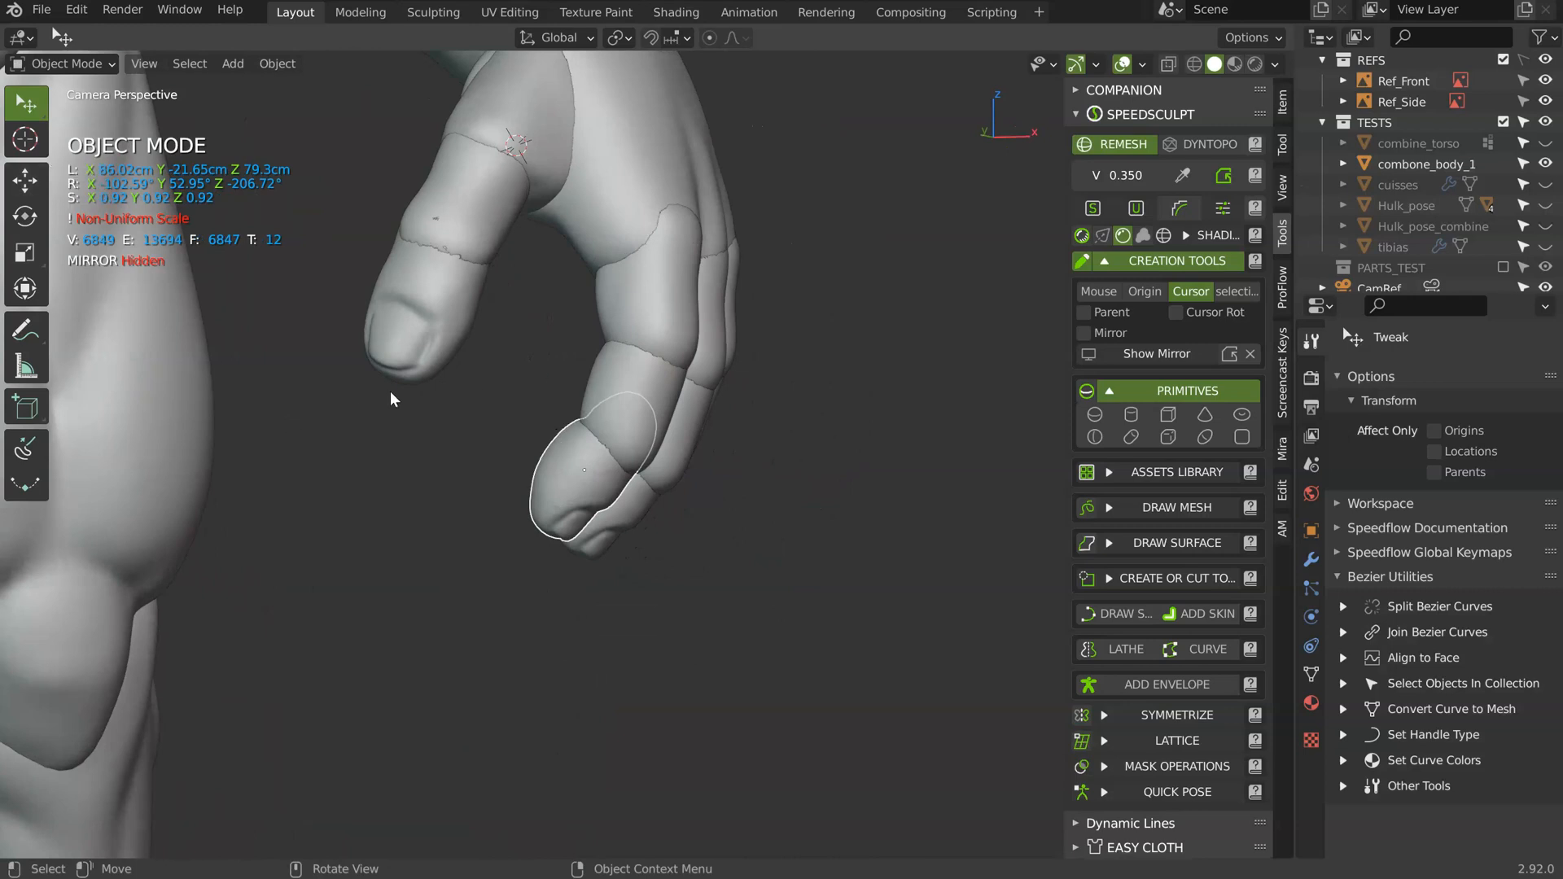
pyautogui.hotkey('ctrl', 'Tab')
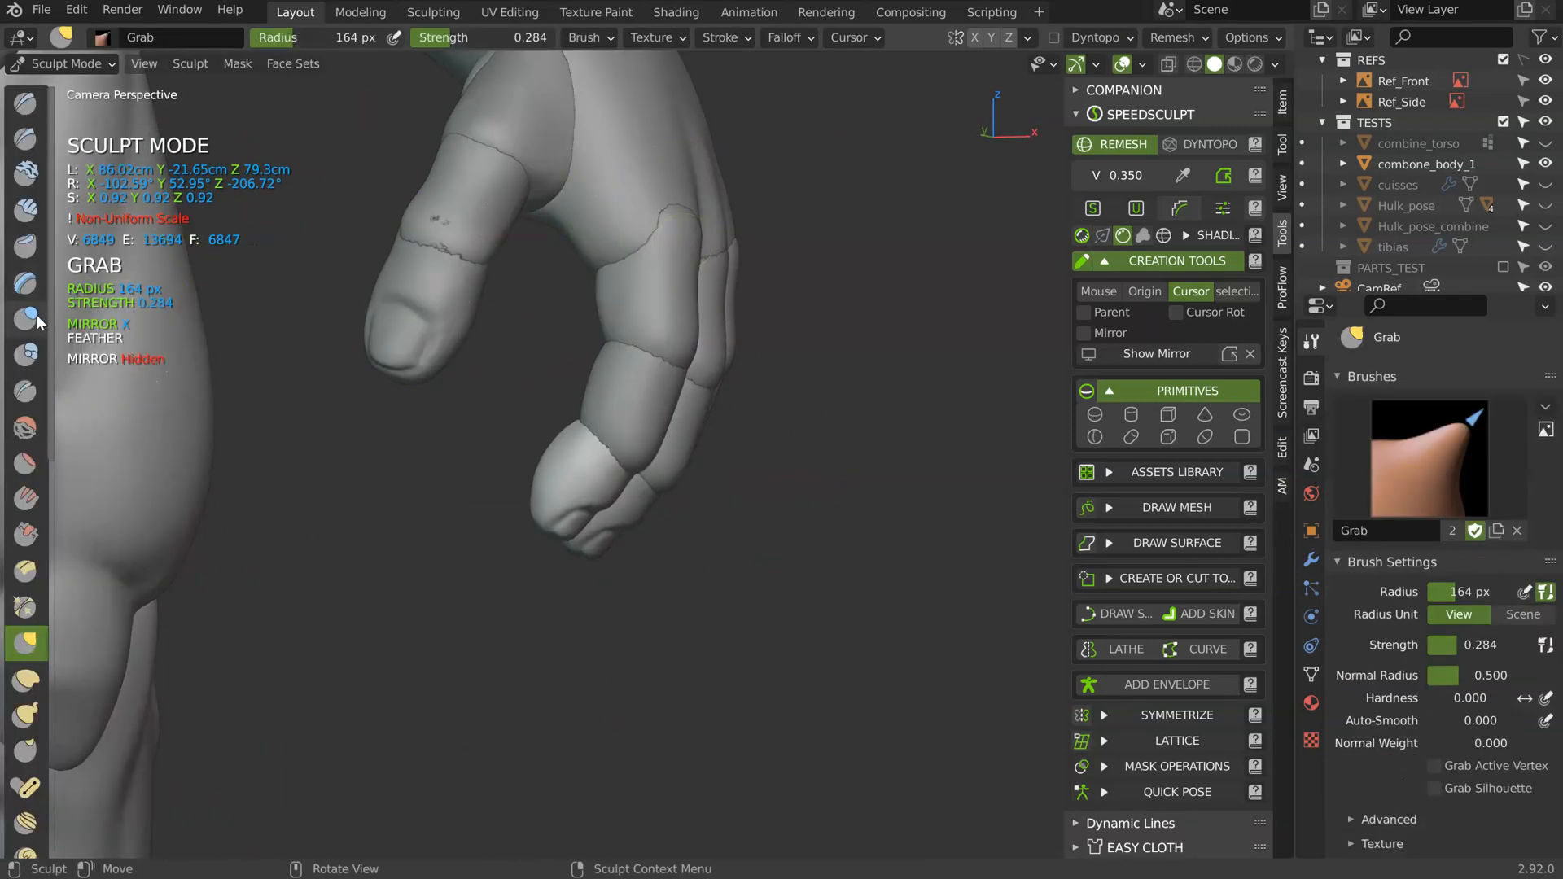
pyautogui.keyDown('ctrl'); pyautogui.moveTo(621, 443); pyautogui.dragTo(618, 436, button='middle'); pyautogui.keyUp('ctrl')
pyautogui.moveTo(611, 505)
pyautogui.mouseDown(button='middle')
pyautogui.moveTo(608, 456)
pyautogui.moveTo(673, 510)
pyautogui.moveTo(628, 484)
pyautogui.moveTo(593, 514)
pyautogui.mouseUp(button='middle')
pyautogui.press('f')
pyautogui.click(587, 466)
pyautogui.moveTo(568, 455)
pyautogui.mouseDown(button='middle')
pyautogui.moveTo(559, 418)
pyautogui.moveTo(498, 436)
pyautogui.mouseUp(button='middle')
pyautogui.moveTo(574, 476)
pyautogui.mouseDown(button='middle')
pyautogui.moveTo(559, 429)
pyautogui.moveTo(687, 464)
pyautogui.moveTo(705, 401)
pyautogui.moveTo(670, 321)
pyautogui.moveTo(655, 337)
pyautogui.mouseUp(button='middle')
# - Switch to the hand block and reshape it around the index finger's knuckle with the 250 px Grab brush
pyautogui.press('Tab')
pyautogui.click(671, 255)
pyautogui.click(604, 168)
pyautogui.moveTo(604, 168); pyautogui.dragTo(631, 282, button='middle')
pyautogui.press('Tab')
pyautogui.click(705, 314)
pyautogui.moveTo(569, 436)
pyautogui.mouseDown(button='middle')
pyautogui.moveTo(610, 454)
pyautogui.moveTo(591, 475)
pyautogui.mouseUp(button='middle')
pyautogui.moveTo(597, 472); pyautogui.dragTo(611, 472)
pyautogui.moveTo(604, 474); pyautogui.dragTo(621, 469, button='middle')
pyautogui.moveTo(610, 471); pyautogui.dragTo(621, 471)
pyautogui.moveTo(621, 471); pyautogui.dragTo(624, 502, button='middle')
pyautogui.moveTo(624, 503); pyautogui.dragTo(594, 438)
# - Switch to the index finger's first segment and reshape its knuckle end with the 250 px Grab brush
pyautogui.press('Tab')
pyautogui.click(588, 537)
pyautogui.press('Tab')
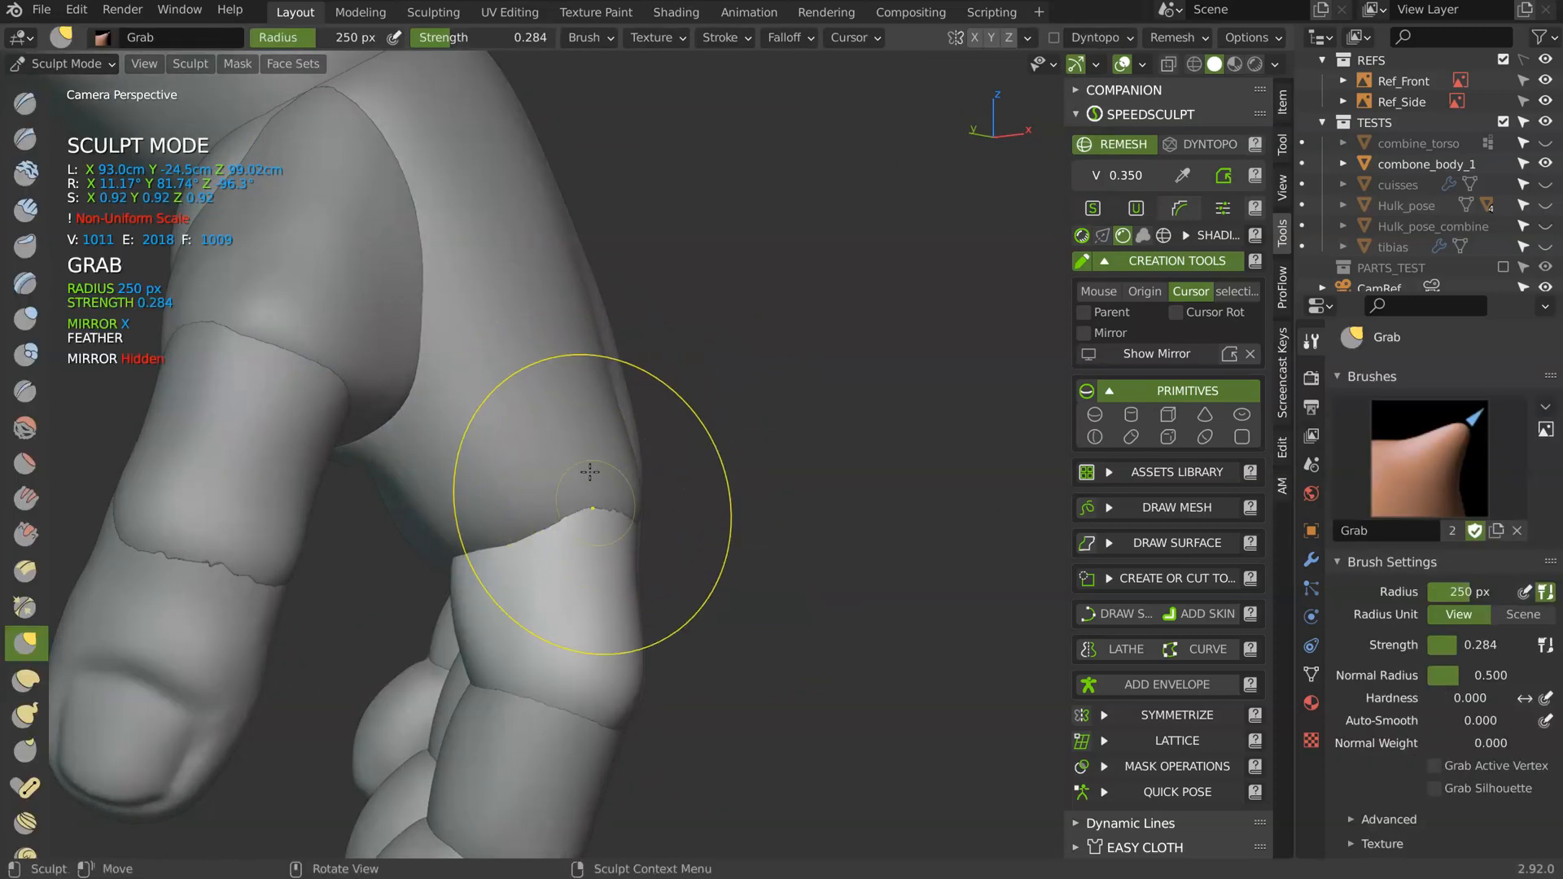
pyautogui.moveTo(594, 561)
pyautogui.mouseDown()
pyautogui.moveTo(599, 446)
pyautogui.moveTo(614, 488)
pyautogui.mouseUp()
# - Switch back to the hand block and pull its edge above the index finger inward with the Grab brush
pyautogui.press('Tab')
pyautogui.click(536, 481)
pyautogui.press('Tab')
pyautogui.moveTo(616, 489)
pyautogui.mouseDown(button='middle')
pyautogui.moveTo(589, 429)
pyautogui.moveTo(604, 487)
pyautogui.mouseUp(button='middle')
pyautogui.moveTo(603, 487); pyautogui.dragTo(567, 485)
pyautogui.moveTo(608, 365); pyautogui.dragTo(617, 401, button='middle')
pyautogui.moveTo(617, 400); pyautogui.dragTo(583, 346)
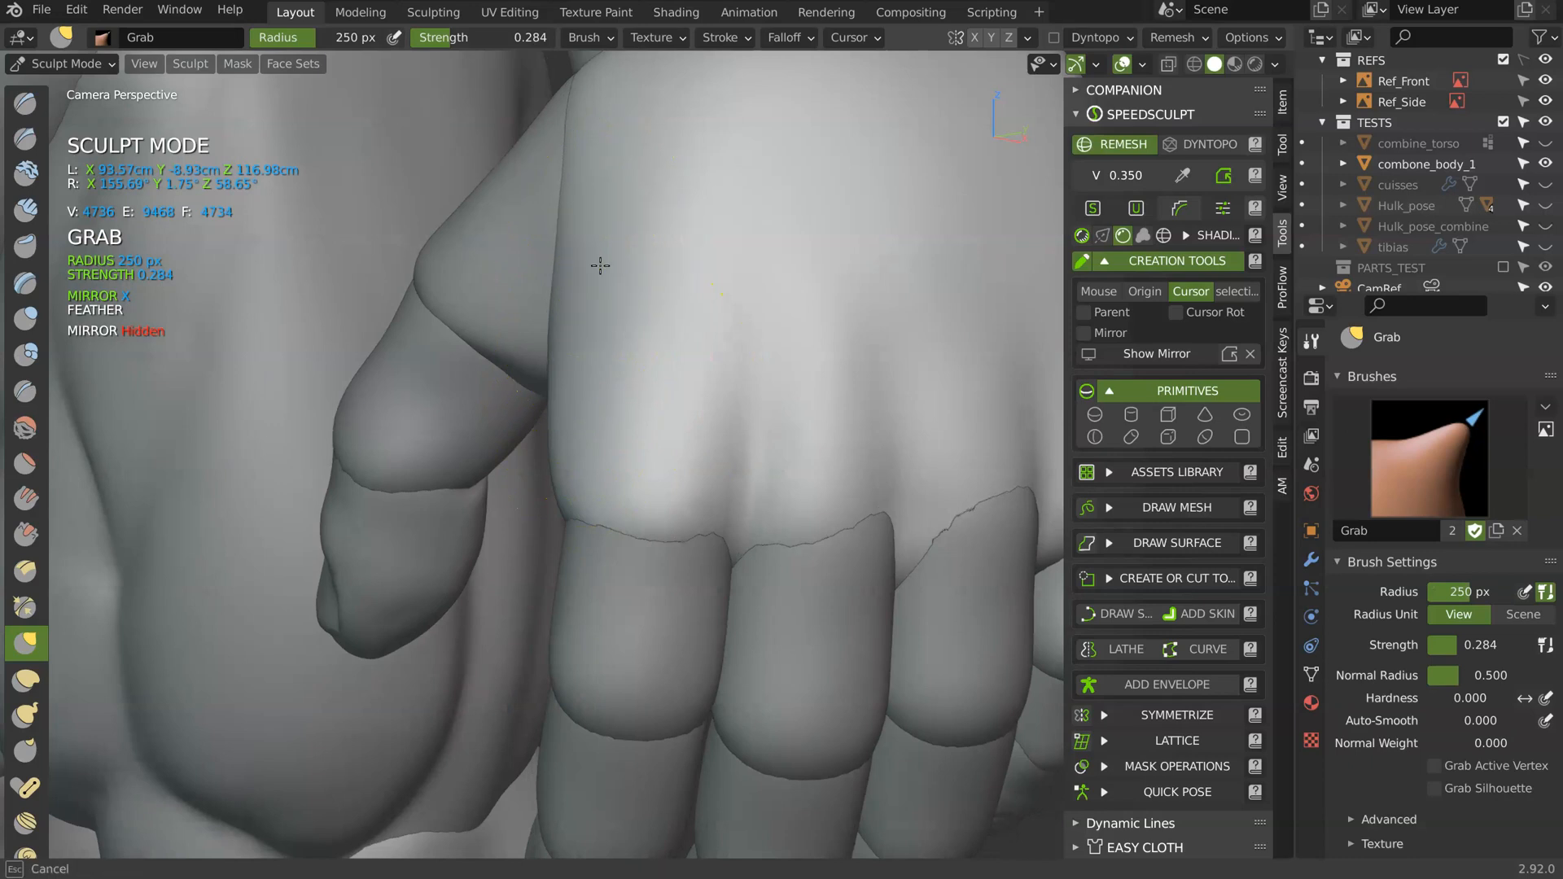
pyautogui.scroll(-8, 715, 376)
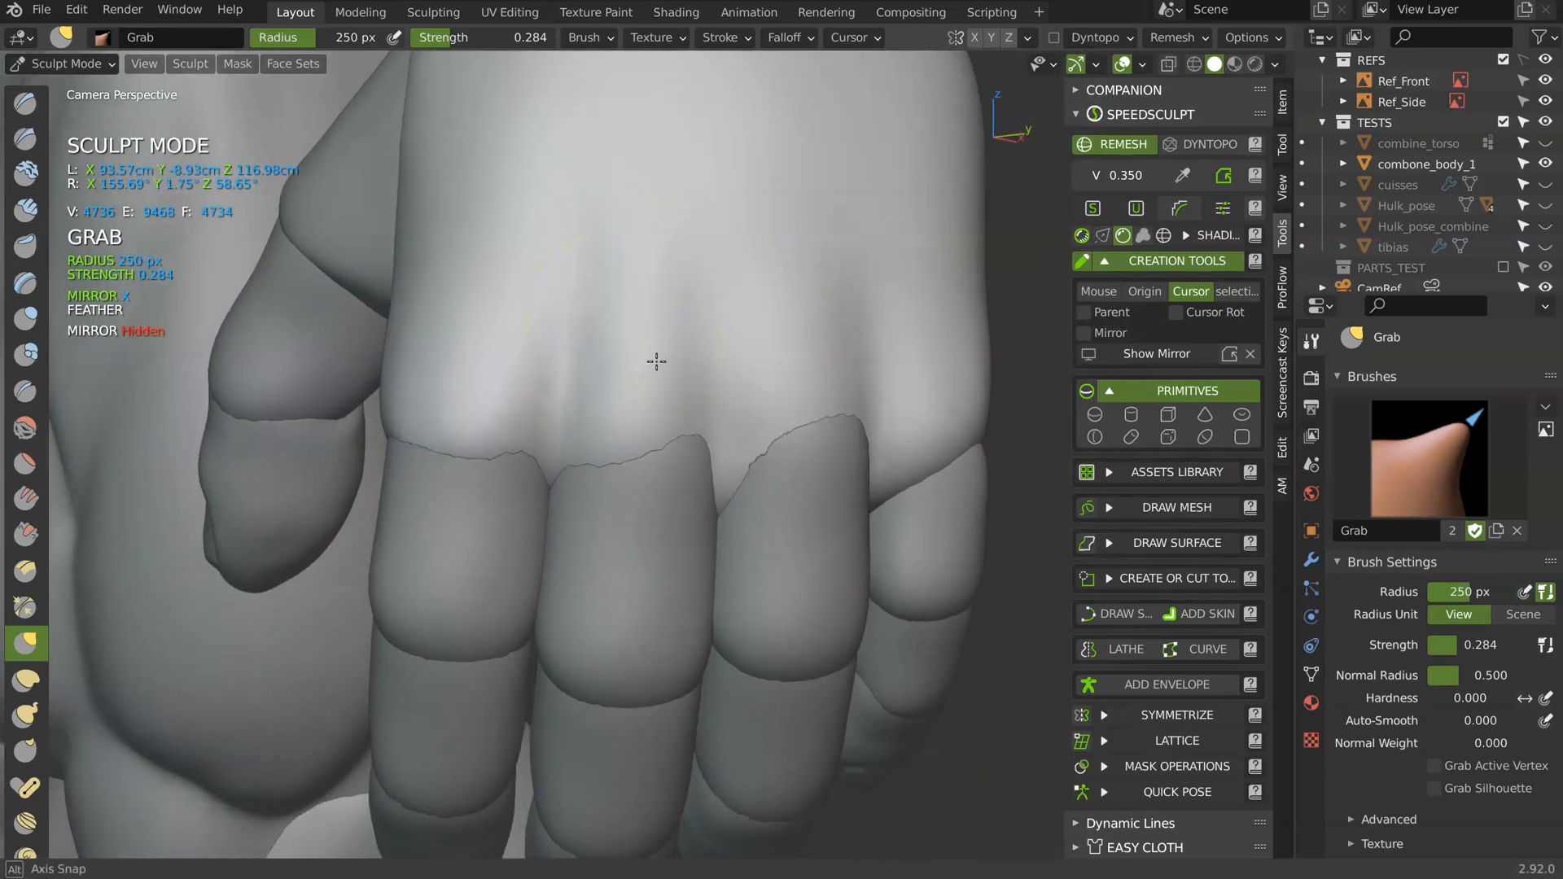
# - Return to Object Mode and select the three segments of the index finger
pyautogui.press('Tab')
pyautogui.keyDown('ctrl'); pyautogui.moveTo(618, 469); pyautogui.dragTo(616, 402, button='middle'); pyautogui.keyUp('ctrl')
pyautogui.click(540, 478)
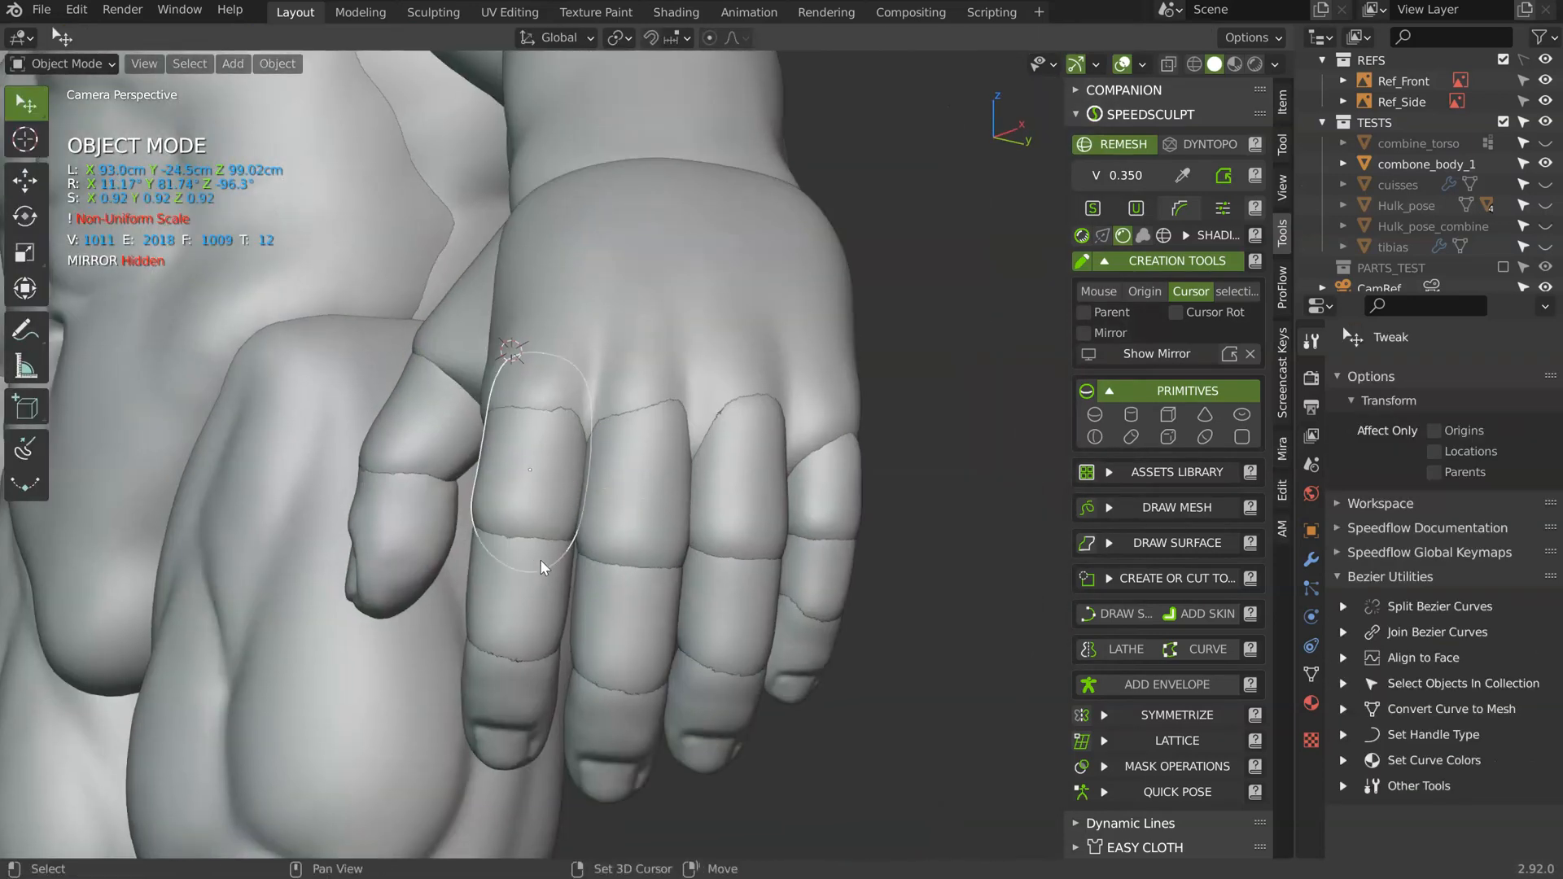
pyautogui.keyDown('shift'); pyautogui.click(534, 589); pyautogui.keyUp('shift')
pyautogui.keyDown('shift'); pyautogui.click(506, 690); pyautogui.keyUp('shift')
pyautogui.moveTo(557, 554); pyautogui.dragTo(634, 461, button='middle')
# - Select the little finger's three segments and move them slightly outward, away from the ring finger
pyautogui.click(663, 476)
pyautogui.keyDown('shift'); pyautogui.click(666, 521); pyautogui.keyUp('shift')
pyautogui.keyDown('shift'); pyautogui.click(663, 563); pyautogui.keyUp('shift')
pyautogui.moveTo(663, 529); pyautogui.dragTo(661, 506, button='middle')
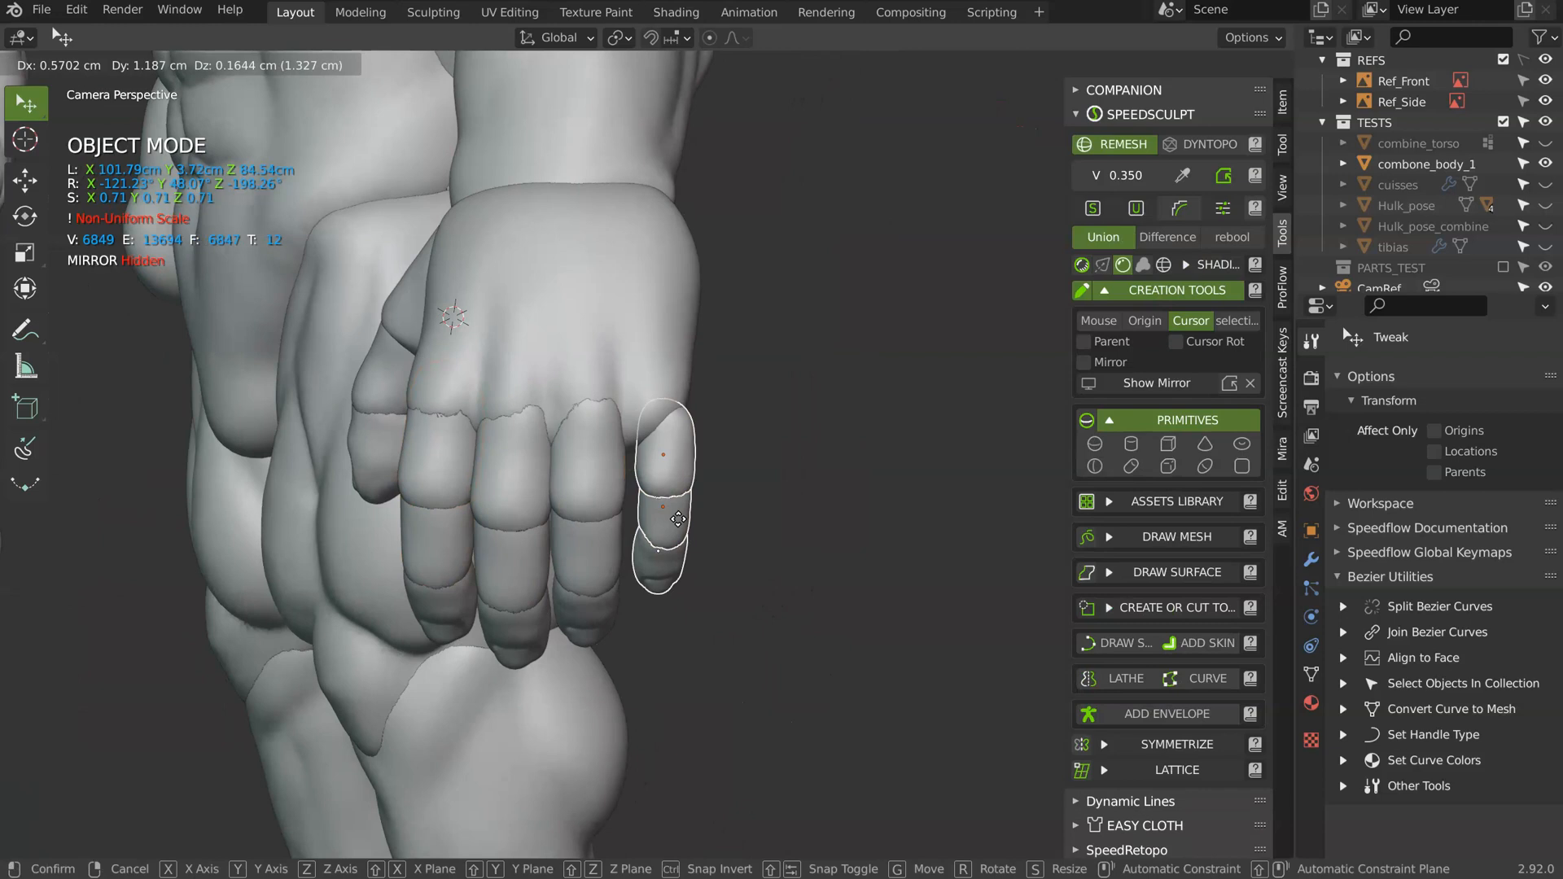
# - Select the ring finger's three segments and shift them slightly toward the little finger
pyautogui.click(607, 475)
pyautogui.keyDown('shift'); pyautogui.click(599, 539); pyautogui.keyUp('shift')
pyautogui.keyDown('shift'); pyautogui.click(596, 610); pyautogui.keyUp('shift')
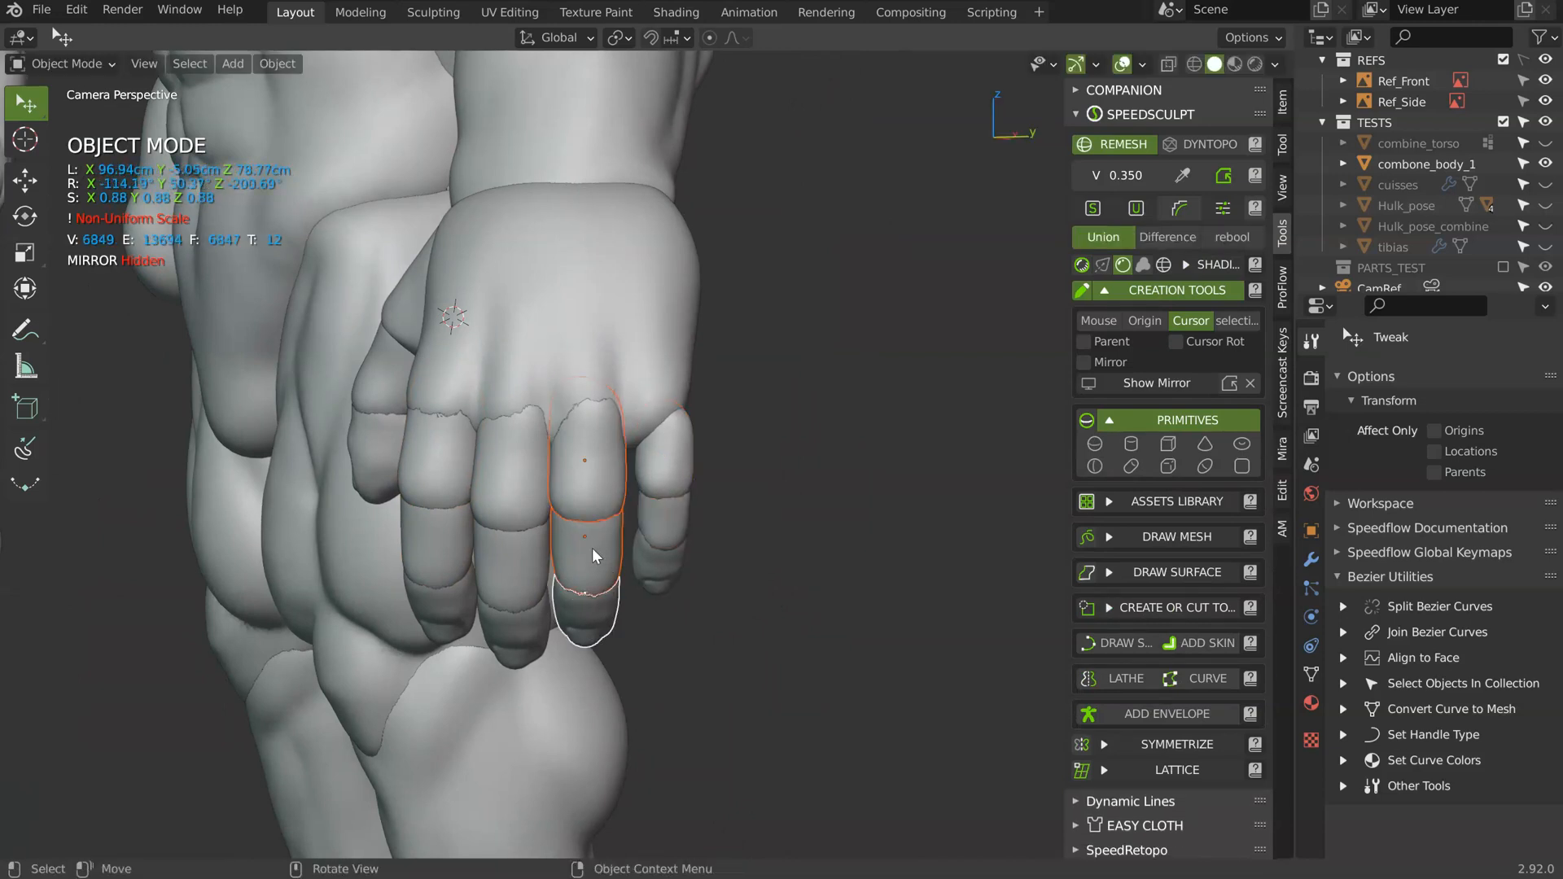
pyautogui.press('g')
pyautogui.click(599, 549)
pyautogui.moveTo(599, 549); pyautogui.dragTo(532, 488, button='middle')
# - Move the middle finger's three segments about 1.15 cm toward the ring finger
pyautogui.moveTo(515, 577); pyautogui.dragTo(519, 511, button='middle')
pyautogui.press('g')
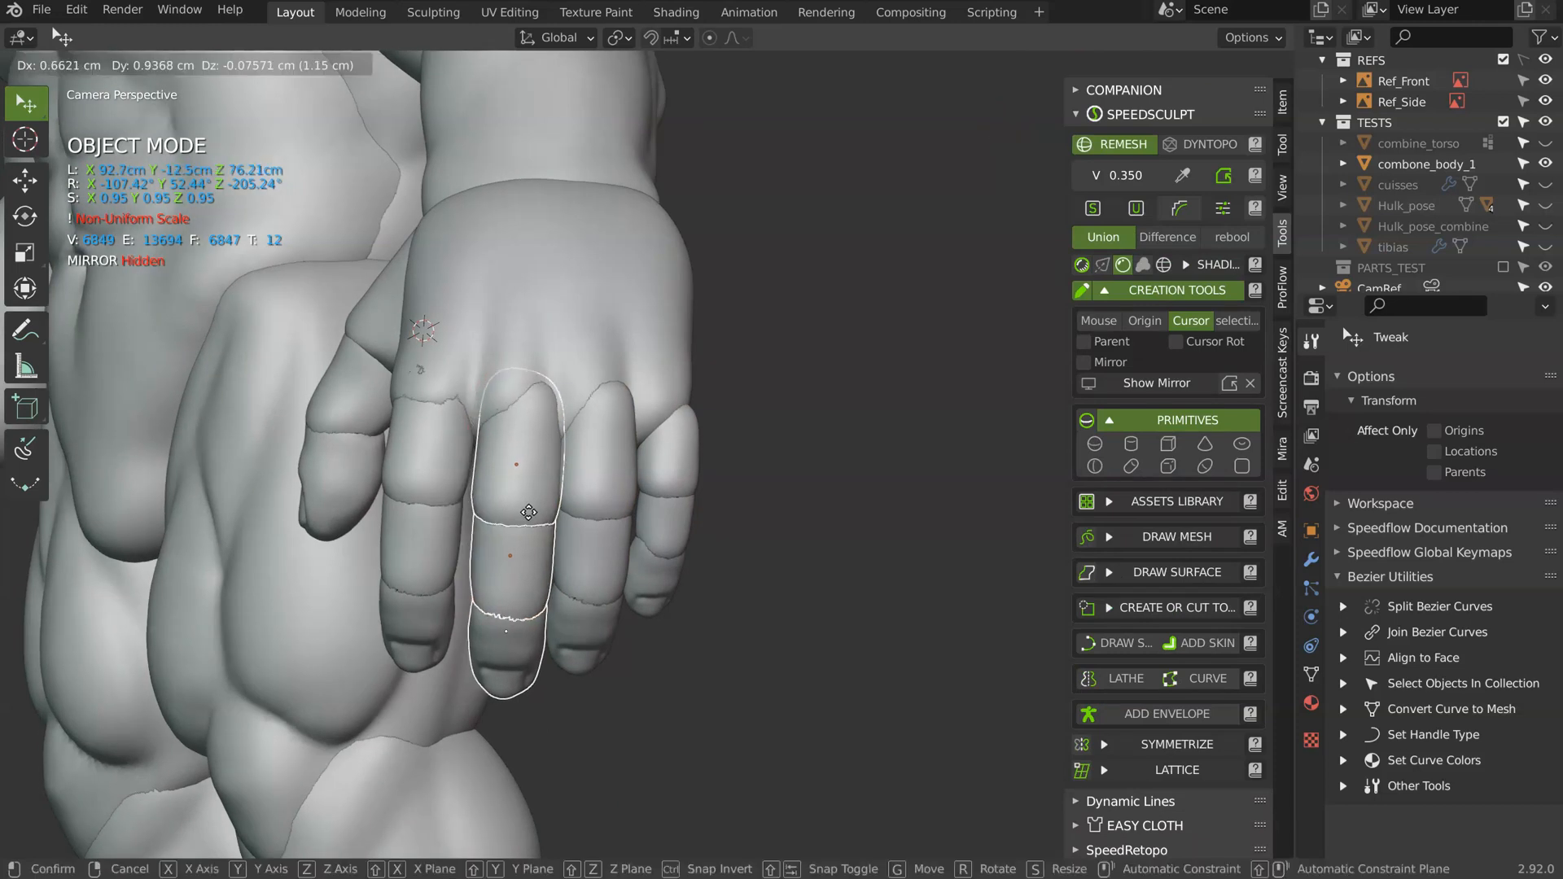
pyautogui.click(466, 441)
pyautogui.moveTo(630, 409); pyautogui.dragTo(593, 451, button='middle')
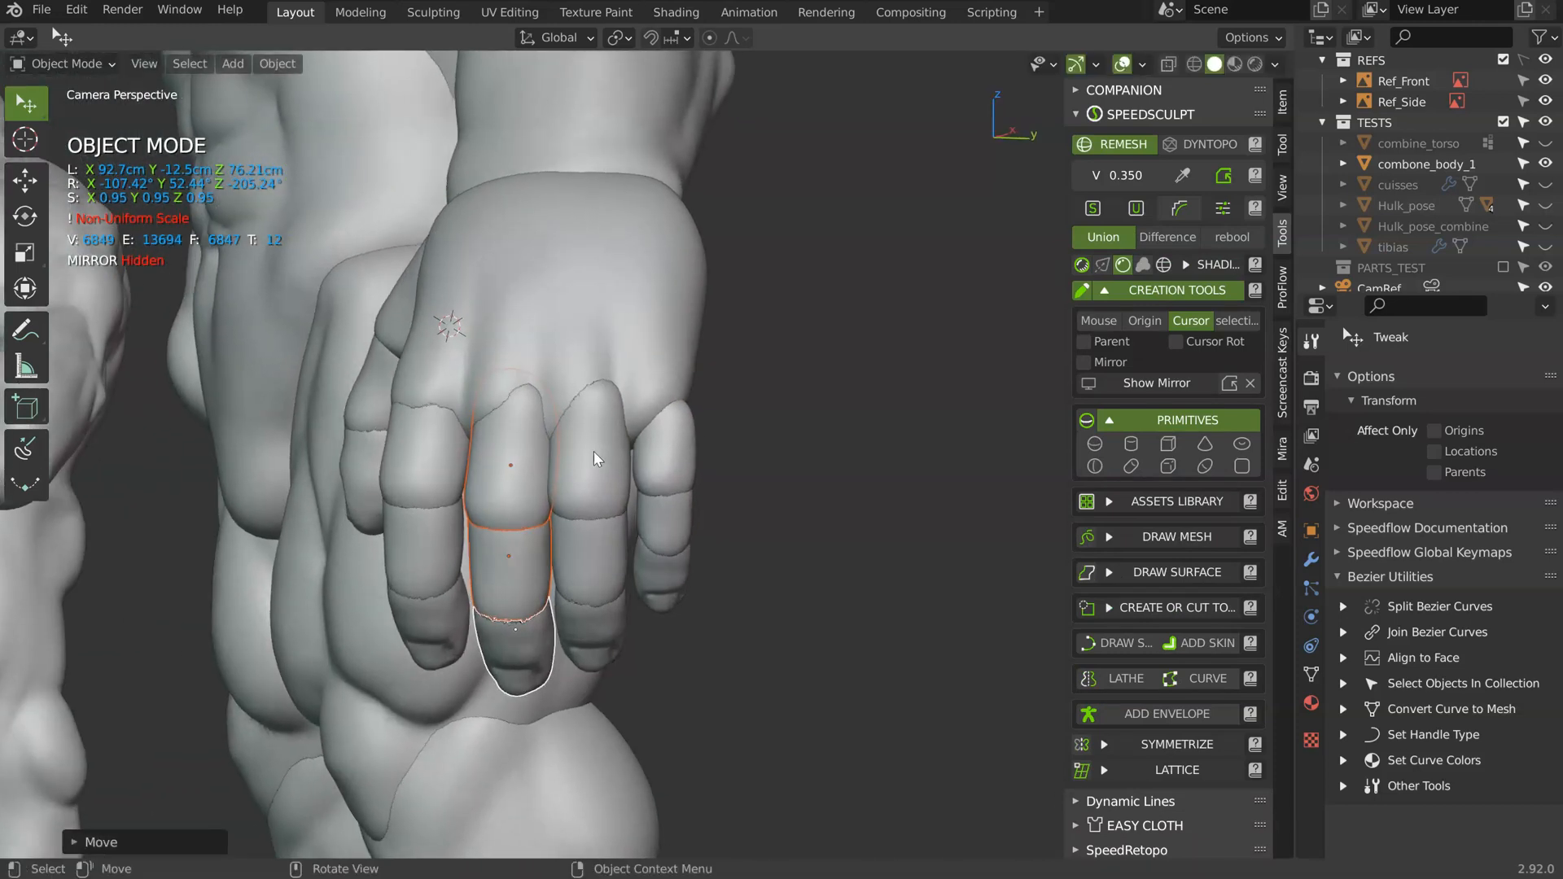
# - Reselect the ring finger's three segments and move them about 1.2 cm further toward the little finger
pyautogui.click(593, 451)
pyautogui.keyDown('shift'); pyautogui.click(589, 560); pyautogui.keyUp('shift')
pyautogui.moveTo(589, 560); pyautogui.dragTo(603, 564, button='middle')
pyautogui.keyDown('shift'); pyautogui.click(596, 630); pyautogui.keyUp('shift')
pyautogui.moveTo(596, 631); pyautogui.dragTo(575, 486, button='middle')
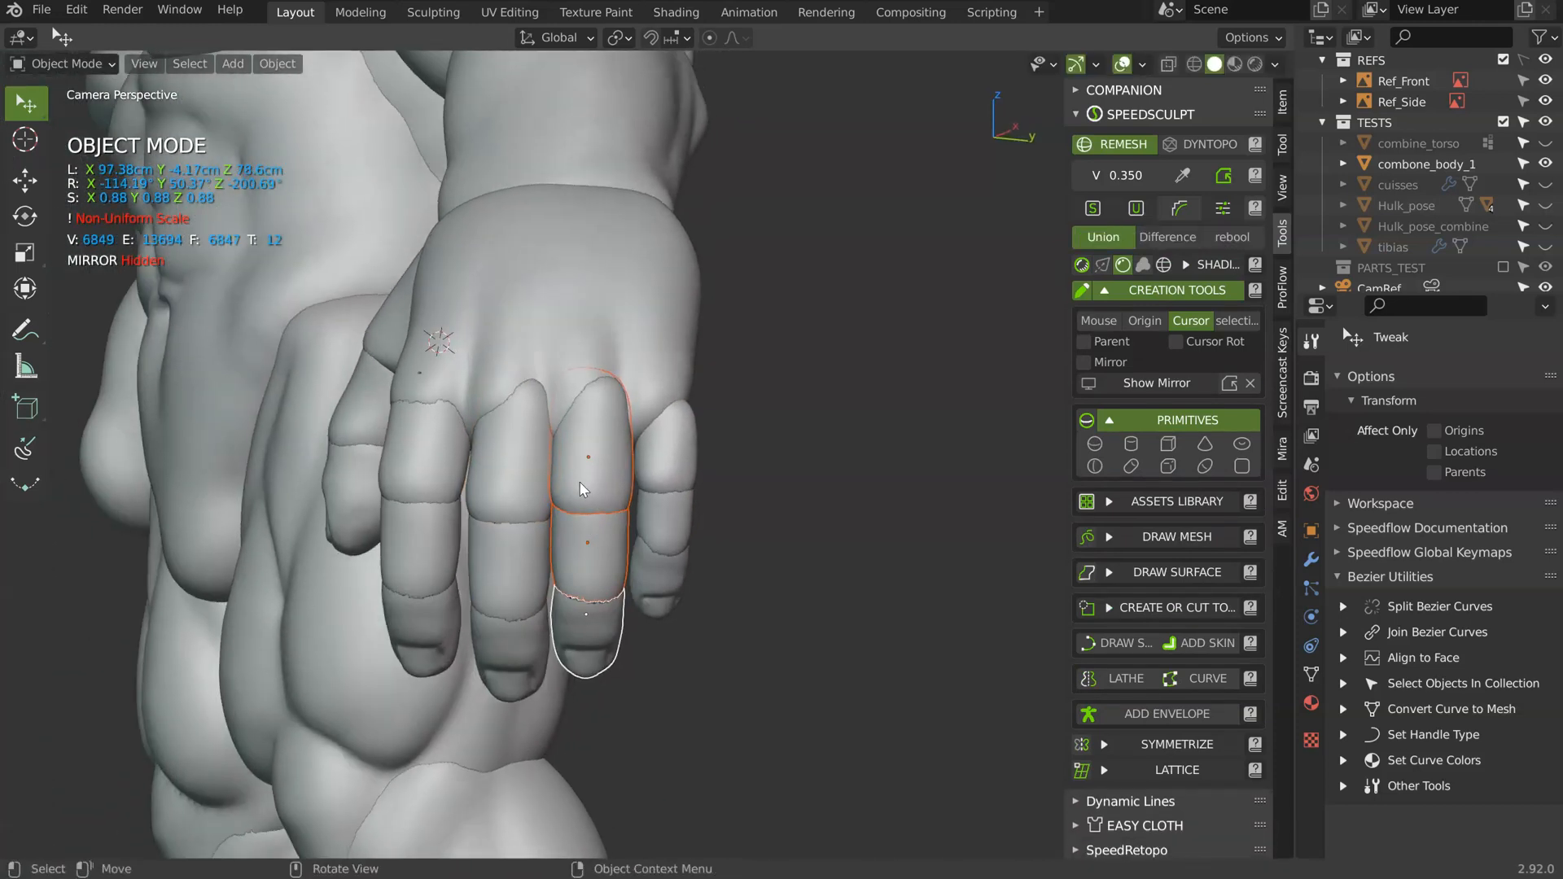
pyautogui.press('g')
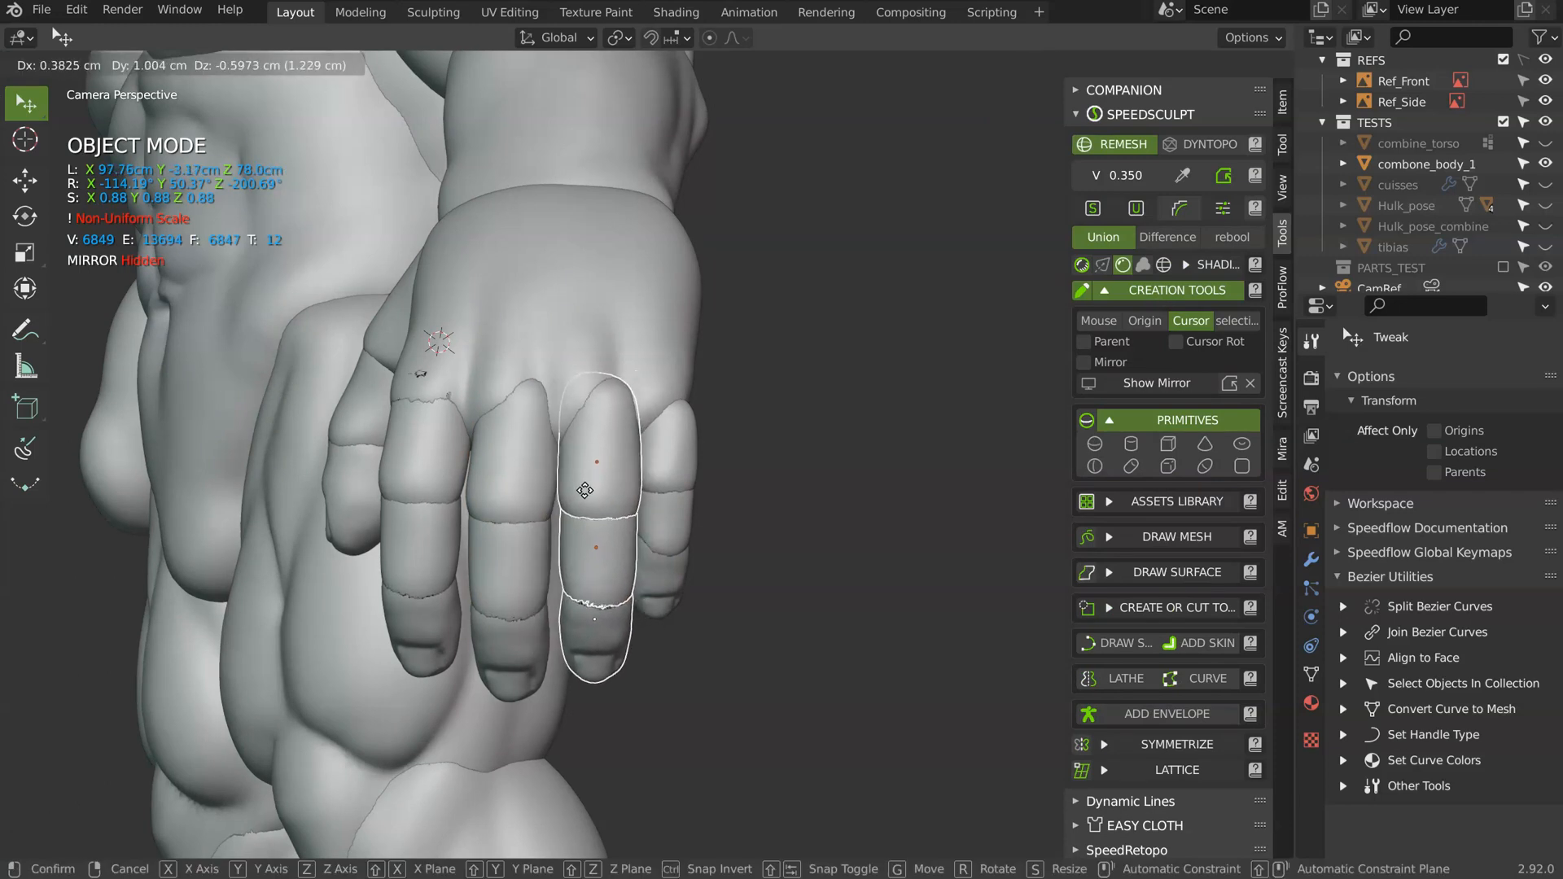
pyautogui.click(584, 486)
# - Reposition the little finger's three segments at the outer edge of the hand and rotate them together
pyautogui.moveTo(585, 486); pyautogui.dragTo(698, 514, button='middle')
pyautogui.press('g')
pyautogui.click(676, 515)
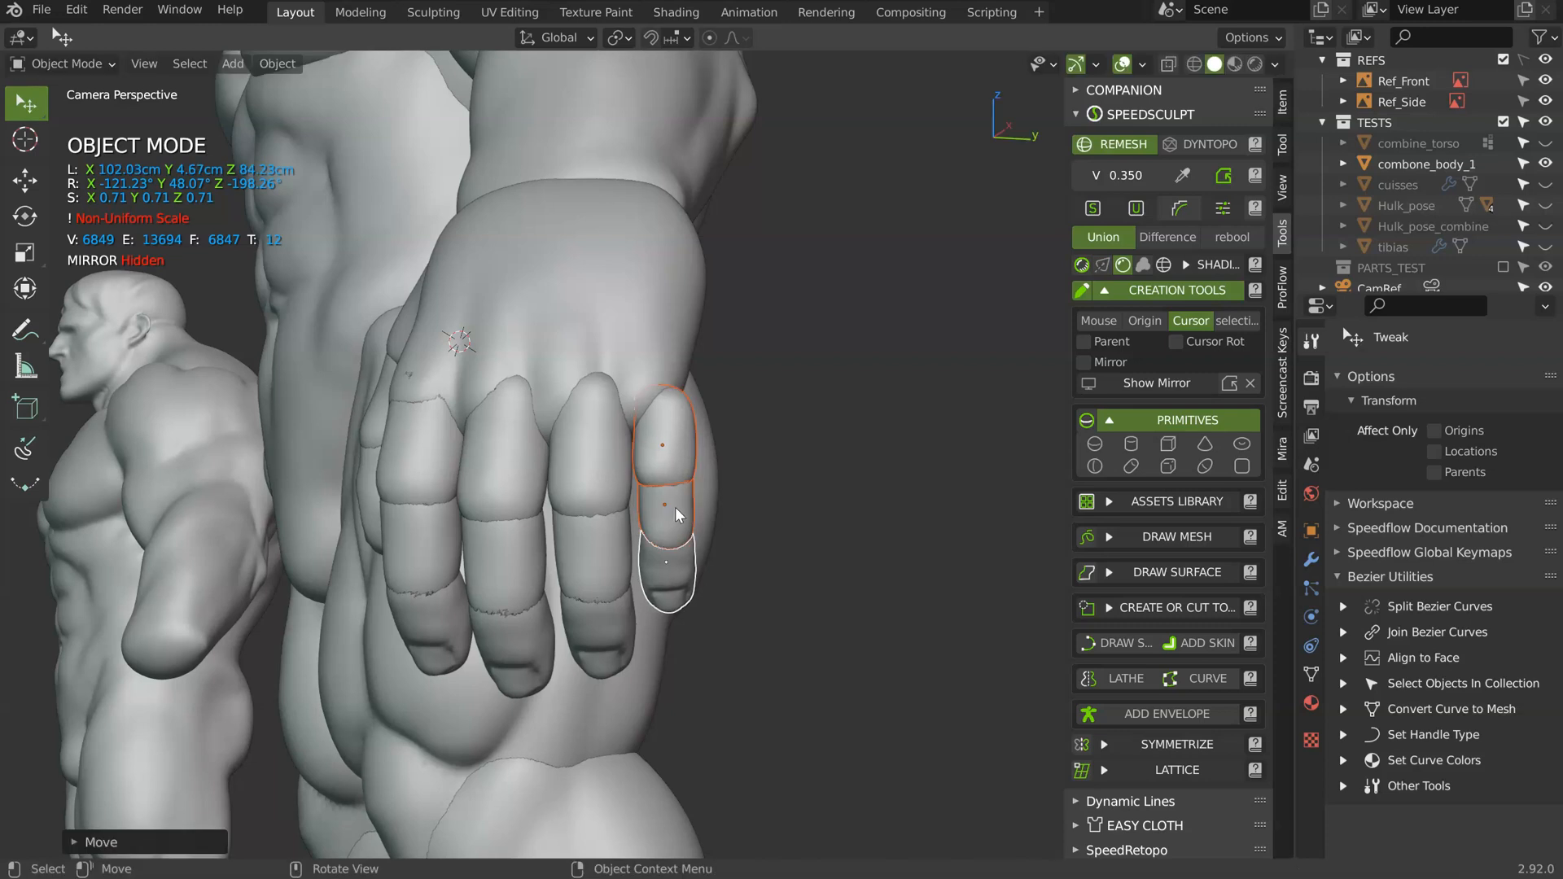
pyautogui.press('r')
pyautogui.press('r')
pyautogui.click(648, 516)
pyautogui.press('r')
pyautogui.click(740, 383)
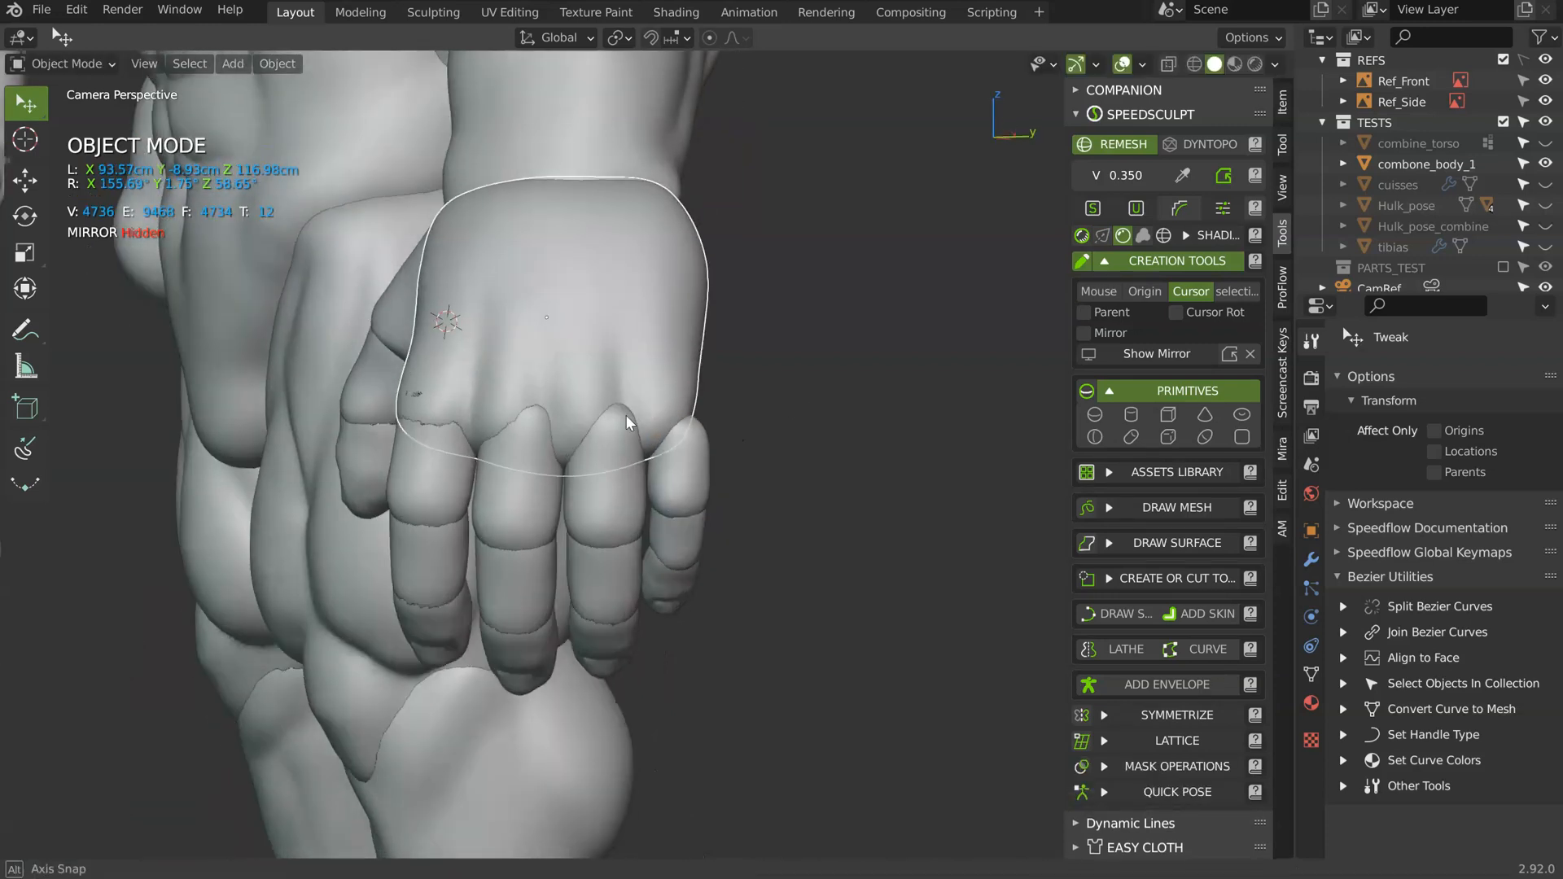
# - Put the hand block in Sculpt Mode and reshape its knuckle edge over the finger bases with the 250 px Grab brush
pyautogui.hotkey('ctrl', 'Tab')
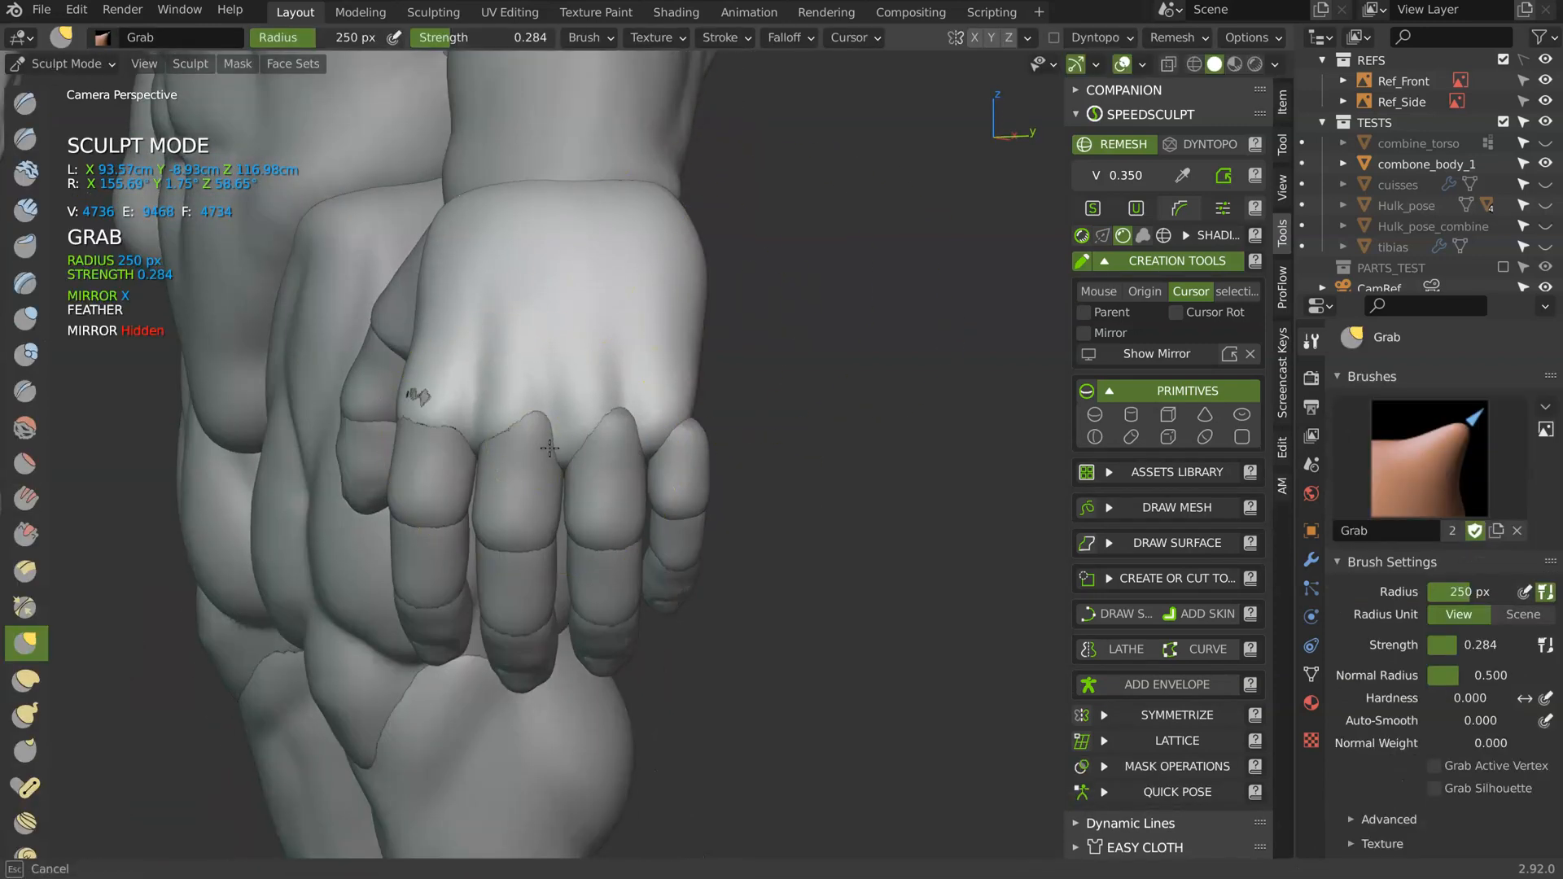
pyautogui.moveTo(616, 433); pyautogui.dragTo(611, 480, button='middle')
pyautogui.moveTo(592, 447); pyautogui.dragTo(618, 469)
pyautogui.moveTo(618, 470); pyautogui.dragTo(531, 438, button='middle')
pyautogui.moveTo(530, 438); pyautogui.dragTo(576, 436)
pyautogui.moveTo(575, 437)
pyautogui.mouseDown(button='middle')
pyautogui.moveTo(634, 422)
pyautogui.moveTo(583, 319)
pyautogui.moveTo(551, 405)
pyautogui.moveTo(805, 340)
pyautogui.moveTo(745, 337)
pyautogui.moveTo(749, 285)
pyautogui.moveTo(757, 416)
pyautogui.moveTo(768, 402)
pyautogui.moveTo(715, 447)
pyautogui.mouseUp(button='middle')
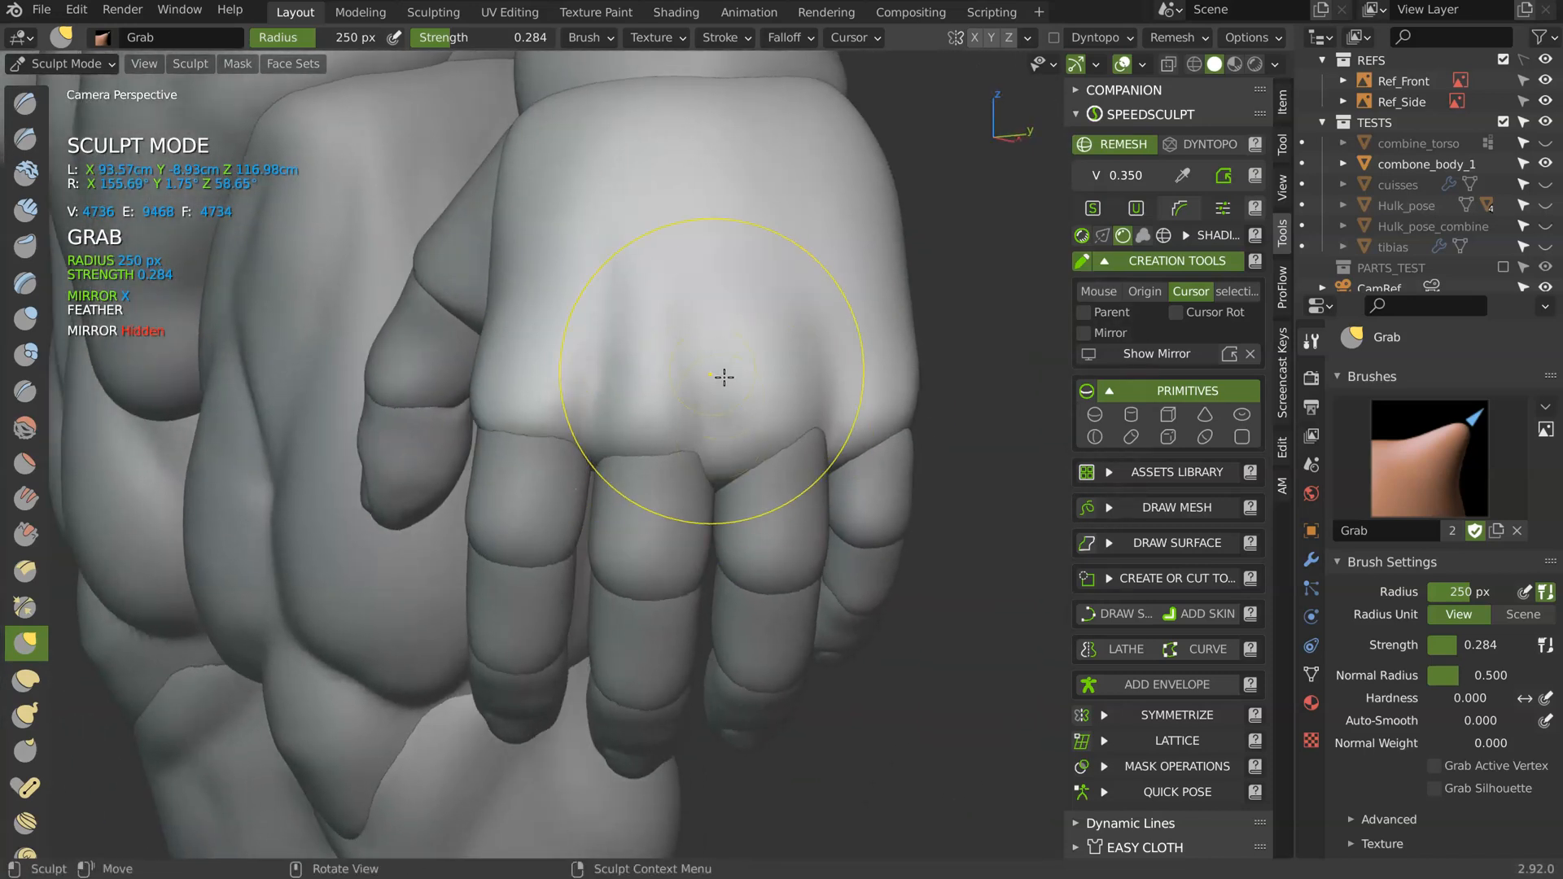
pyautogui.moveTo(722, 374); pyautogui.dragTo(698, 458, button='middle')
pyautogui.moveTo(727, 322)
pyautogui.mouseDown(button='middle')
pyautogui.moveTo(785, 339)
pyautogui.moveTo(733, 488)
pyautogui.moveTo(750, 499)
pyautogui.moveTo(845, 443)
pyautogui.moveTo(747, 437)
pyautogui.moveTo(701, 490)
pyautogui.mouseUp(button='middle')
pyautogui.moveTo(836, 316)
pyautogui.mouseDown(button='middle')
pyautogui.moveTo(931, 412)
pyautogui.moveTo(903, 464)
pyautogui.moveTo(924, 499)
pyautogui.mouseUp(button='middle')
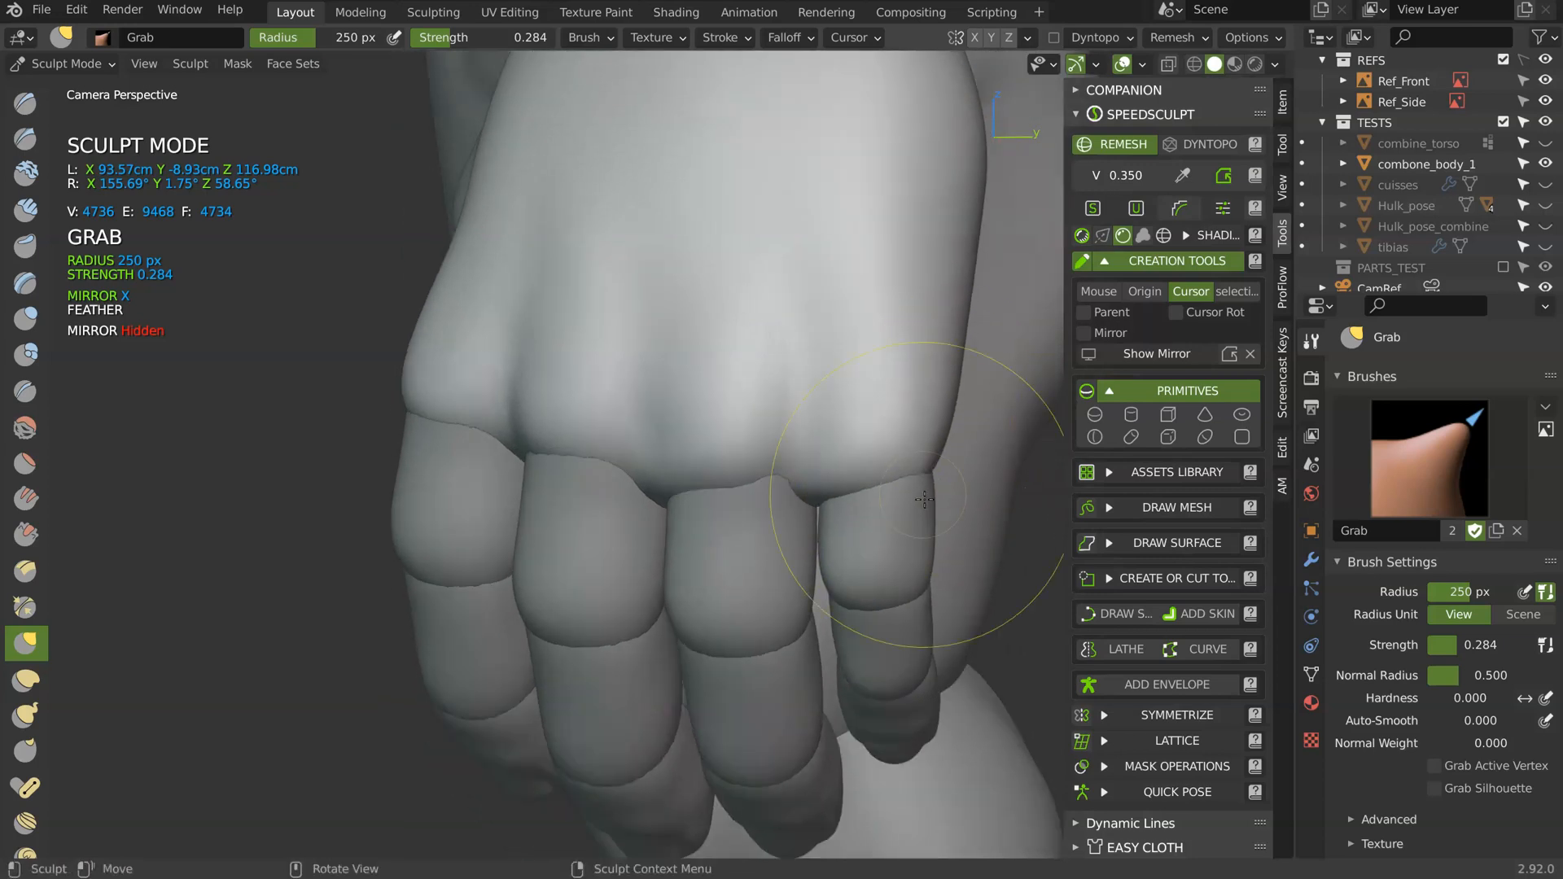
# - Reshape the palm's outer edge at the base of the little finger with the Grab brush
pyautogui.moveTo(796, 489)
pyautogui.mouseDown(button='middle')
pyautogui.moveTo(715, 488)
pyautogui.moveTo(601, 419)
pyautogui.moveTo(485, 477)
pyautogui.mouseUp(button='middle')
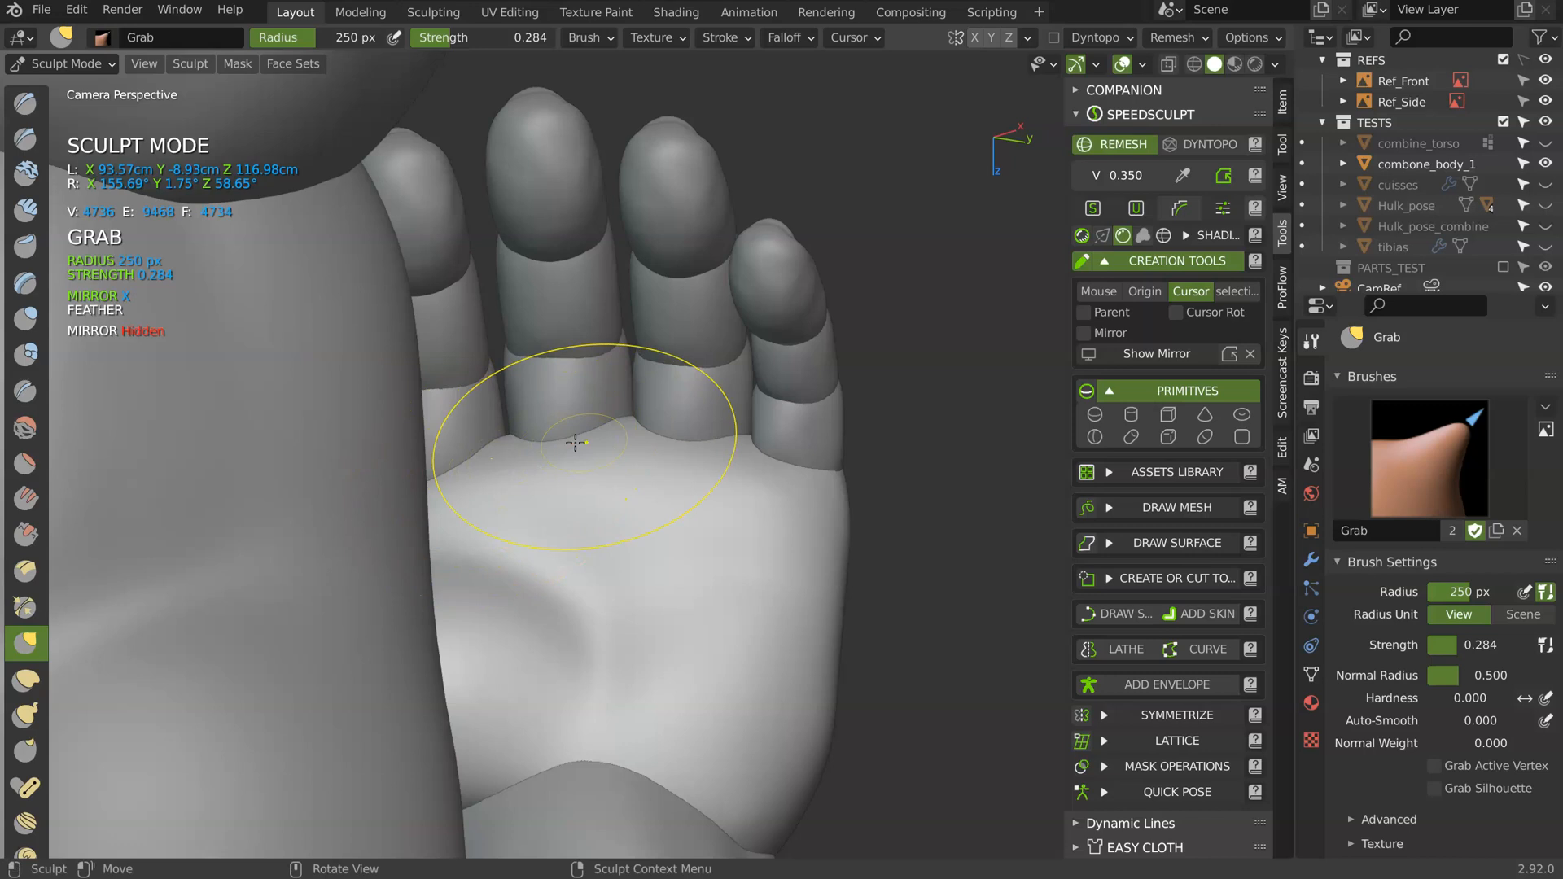
pyautogui.moveTo(833, 474); pyautogui.dragTo(826, 543)
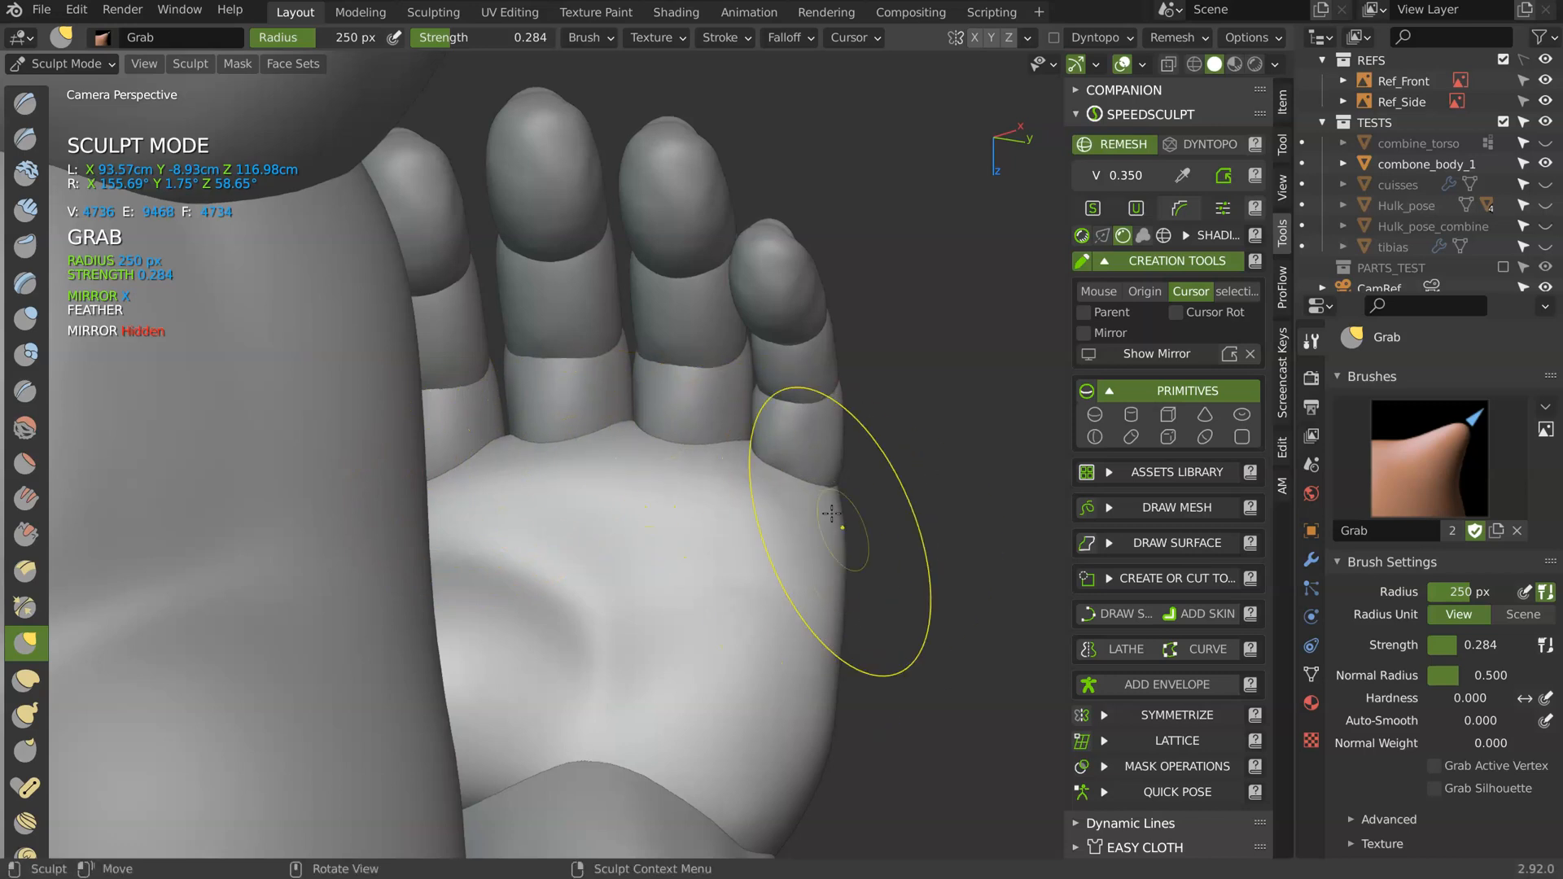
pyautogui.moveTo(706, 540); pyautogui.dragTo(705, 501, button='middle')
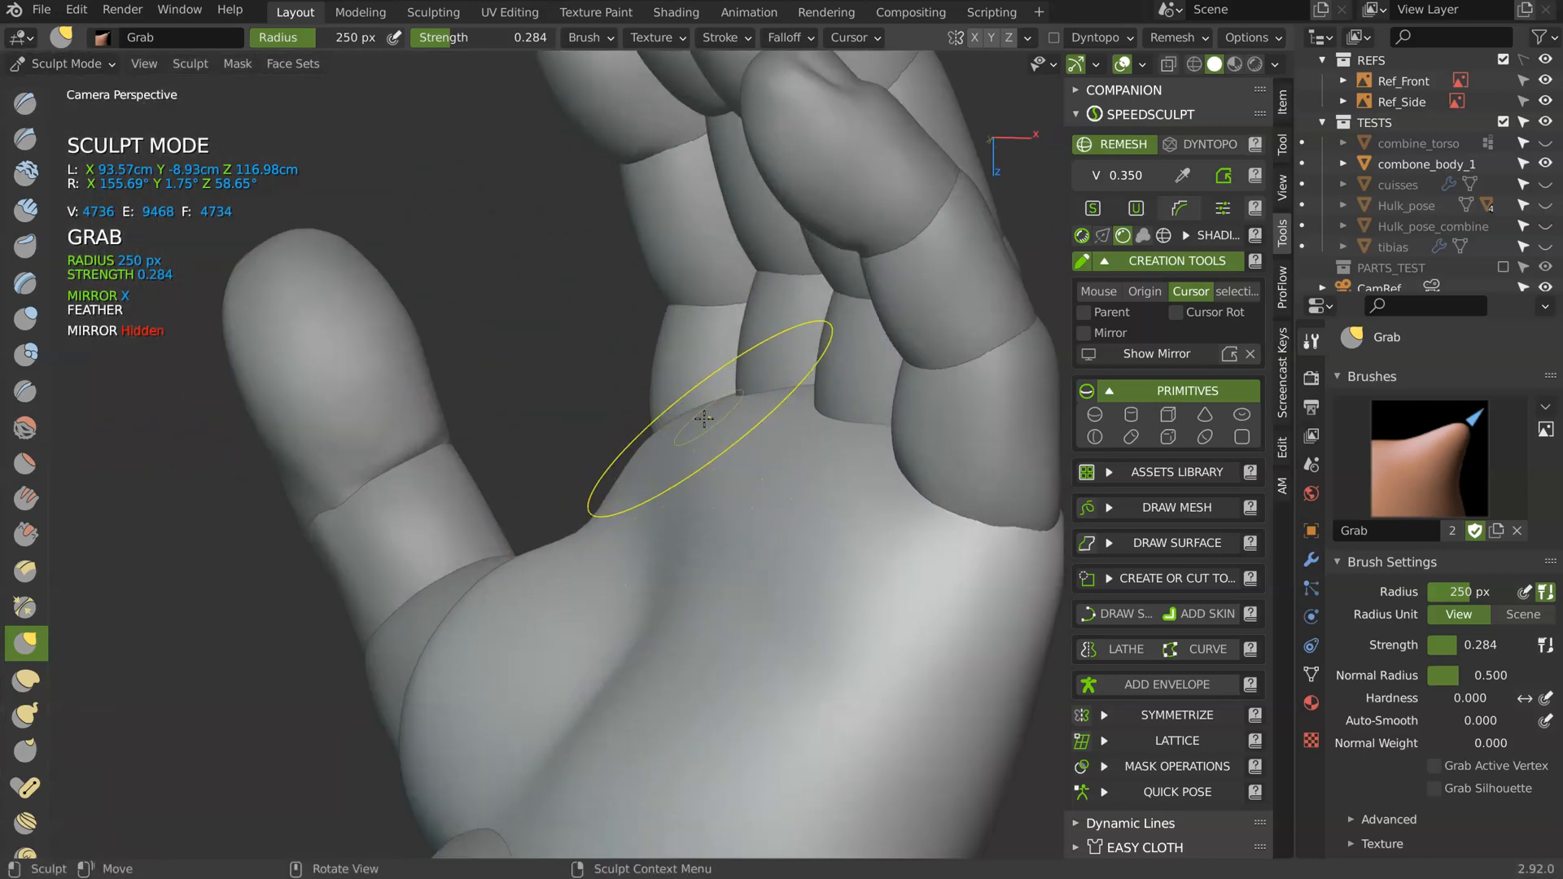
# - Carve a diagonal crease across the palm below the fingers using the Crease brush at a 64 px radius
pyautogui.hotkey('shift', 's')
pyautogui.moveTo(799, 565)
pyautogui.mouseDown(button='middle')
pyautogui.moveTo(730, 481)
pyautogui.moveTo(750, 447)
pyautogui.mouseUp(button='middle')
pyautogui.hotkey('shift', 'c')
pyautogui.press('f')
pyautogui.click(629, 483)
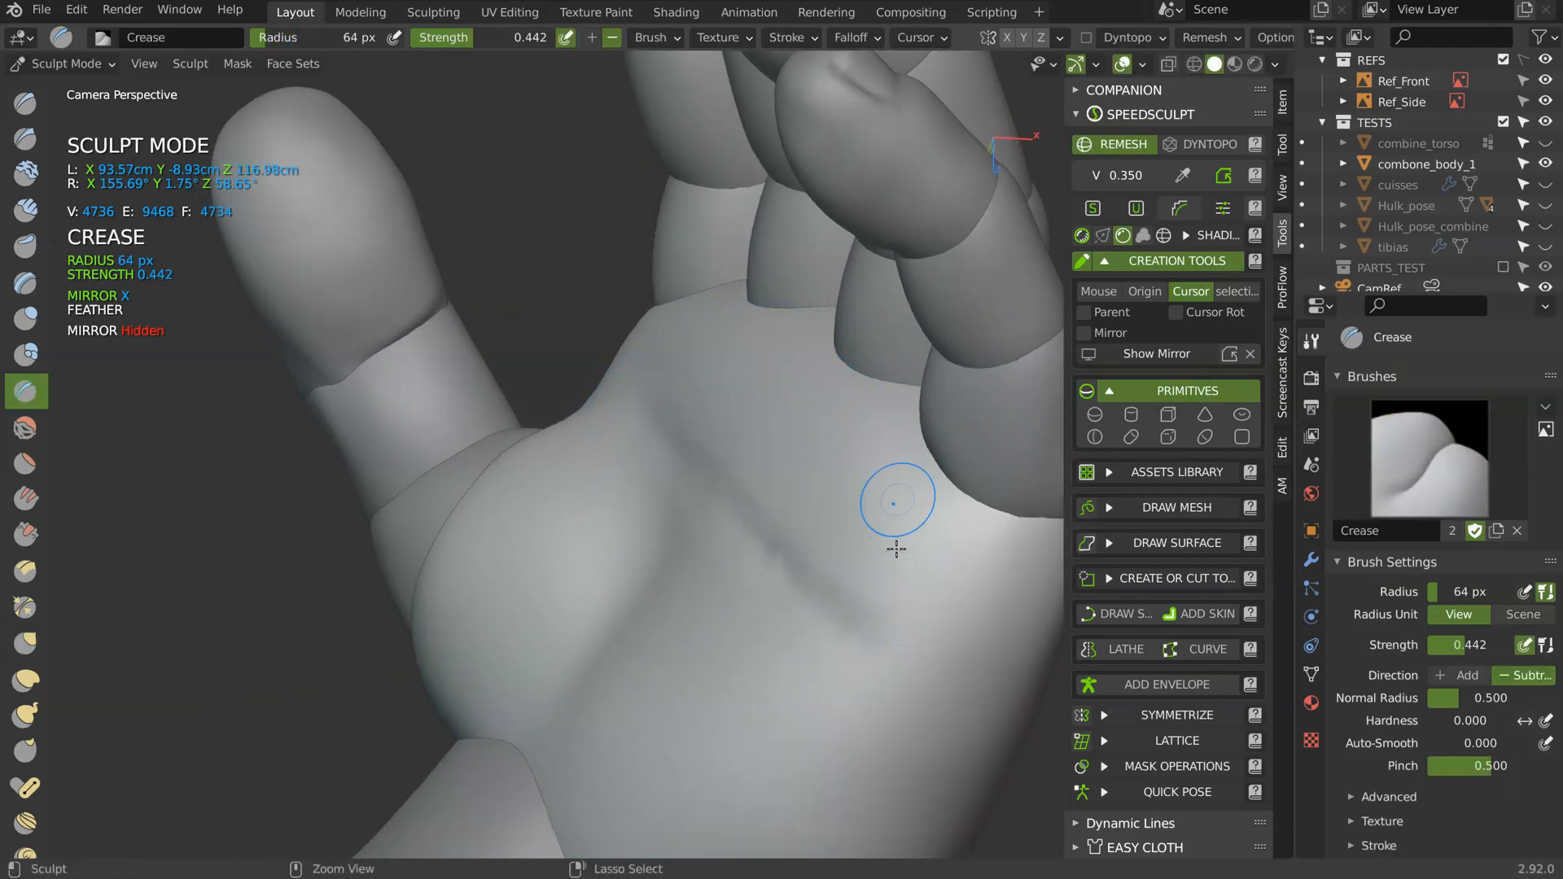
# - Soften the diagonal palm crease with the Smooth brush
pyautogui.keyDown('ctrl'); pyautogui.moveTo(896, 549); pyautogui.dragTo(894, 643, button='middle'); pyautogui.keyUp('ctrl')
pyautogui.moveTo(774, 499); pyautogui.dragTo(668, 501, button='middle')
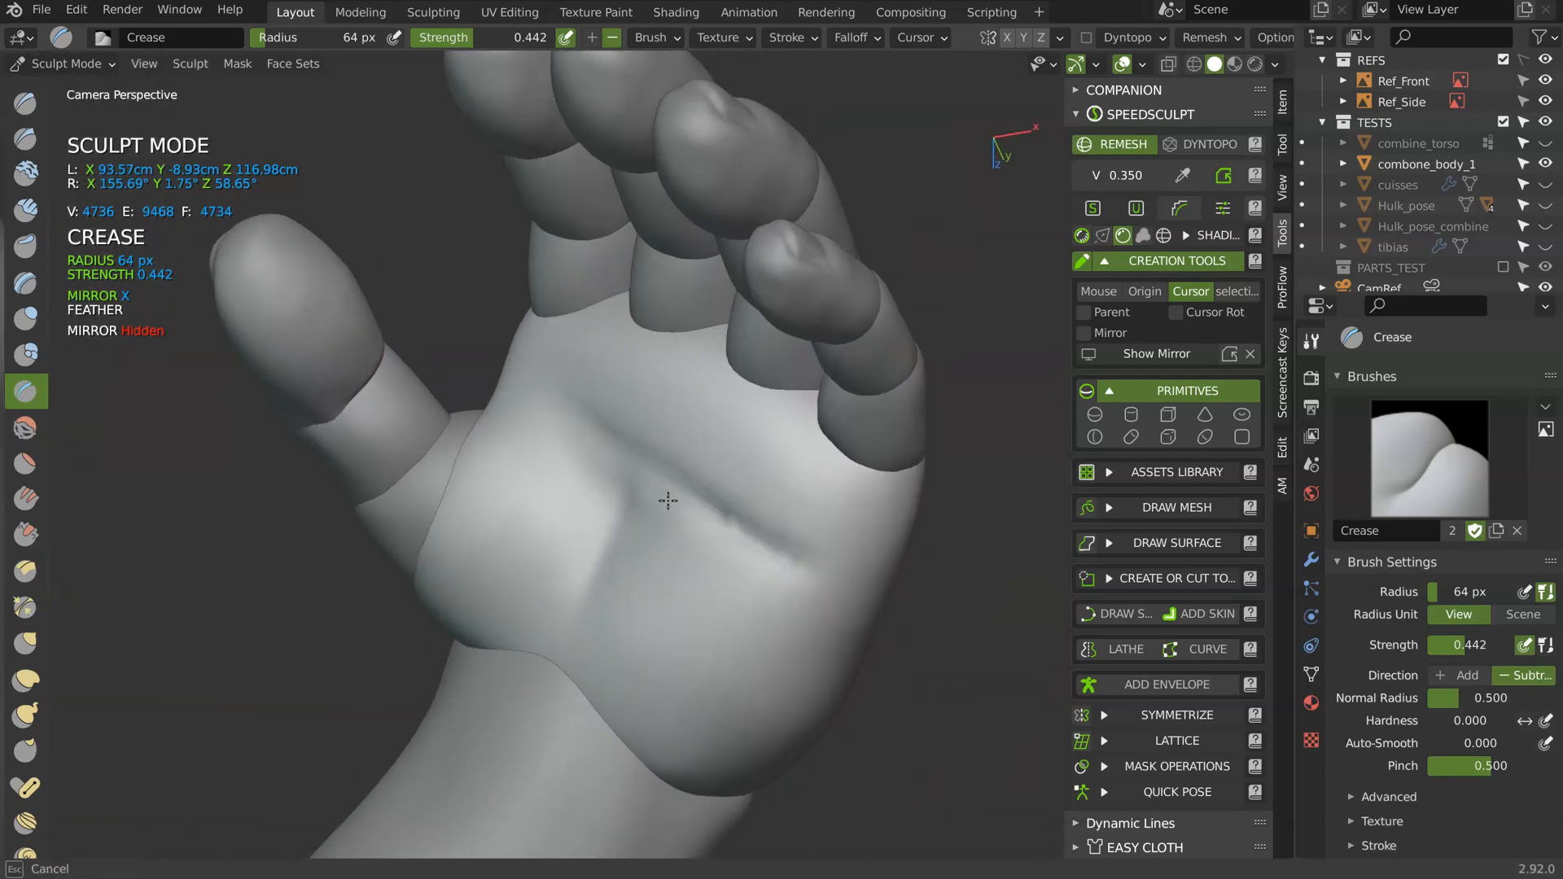
pyautogui.press('s')
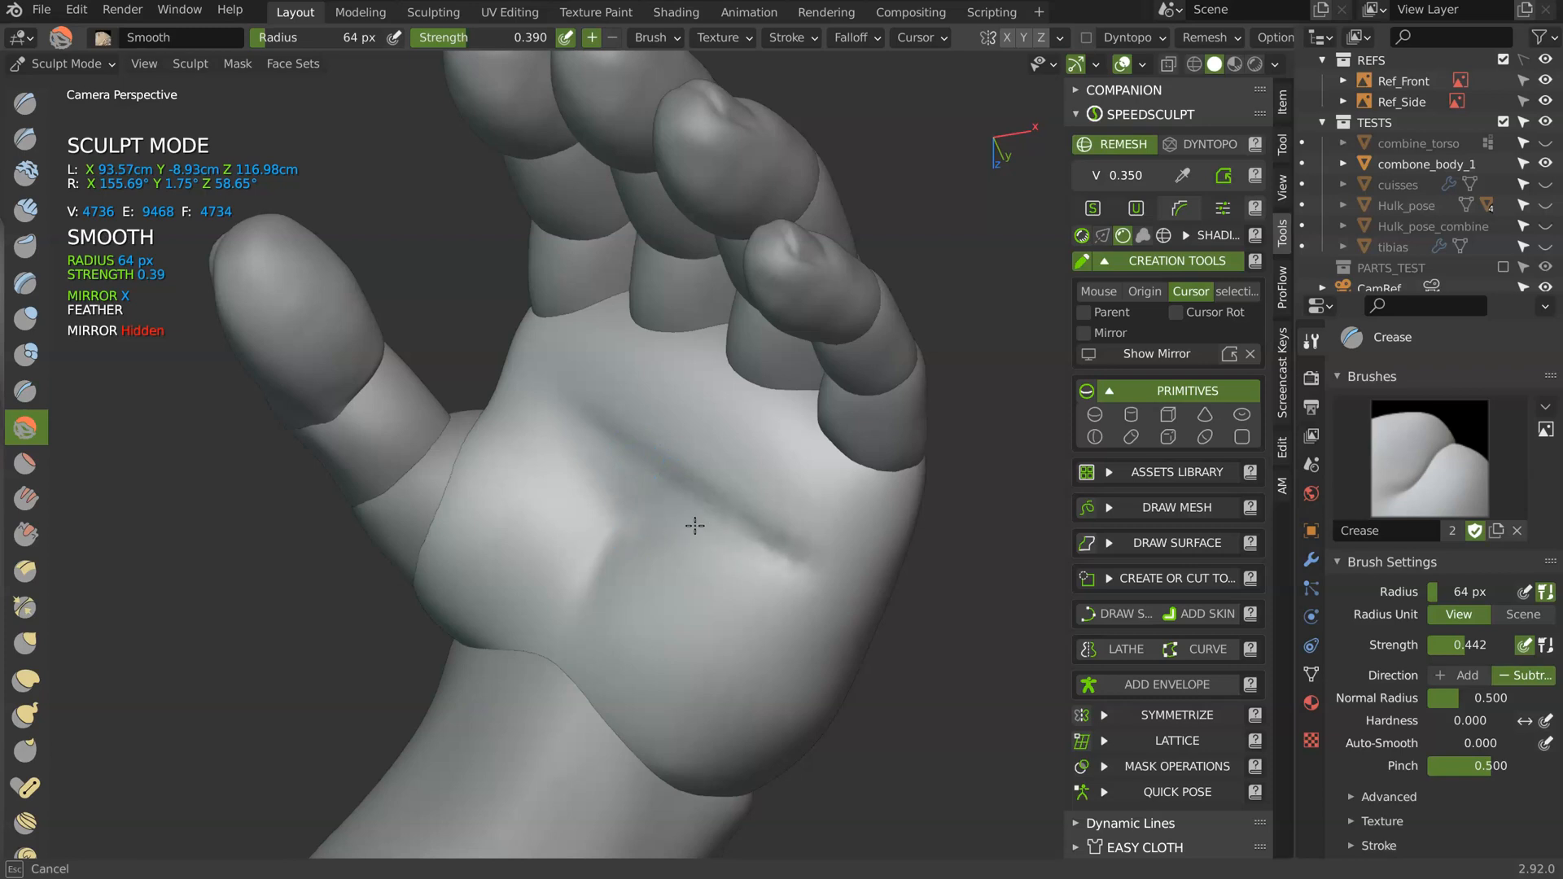
# - Build up the heel and outer edge of the palm with the Clay brush at 80 px radius and 0.500 strength
pyautogui.hotkey('shift', 'c')
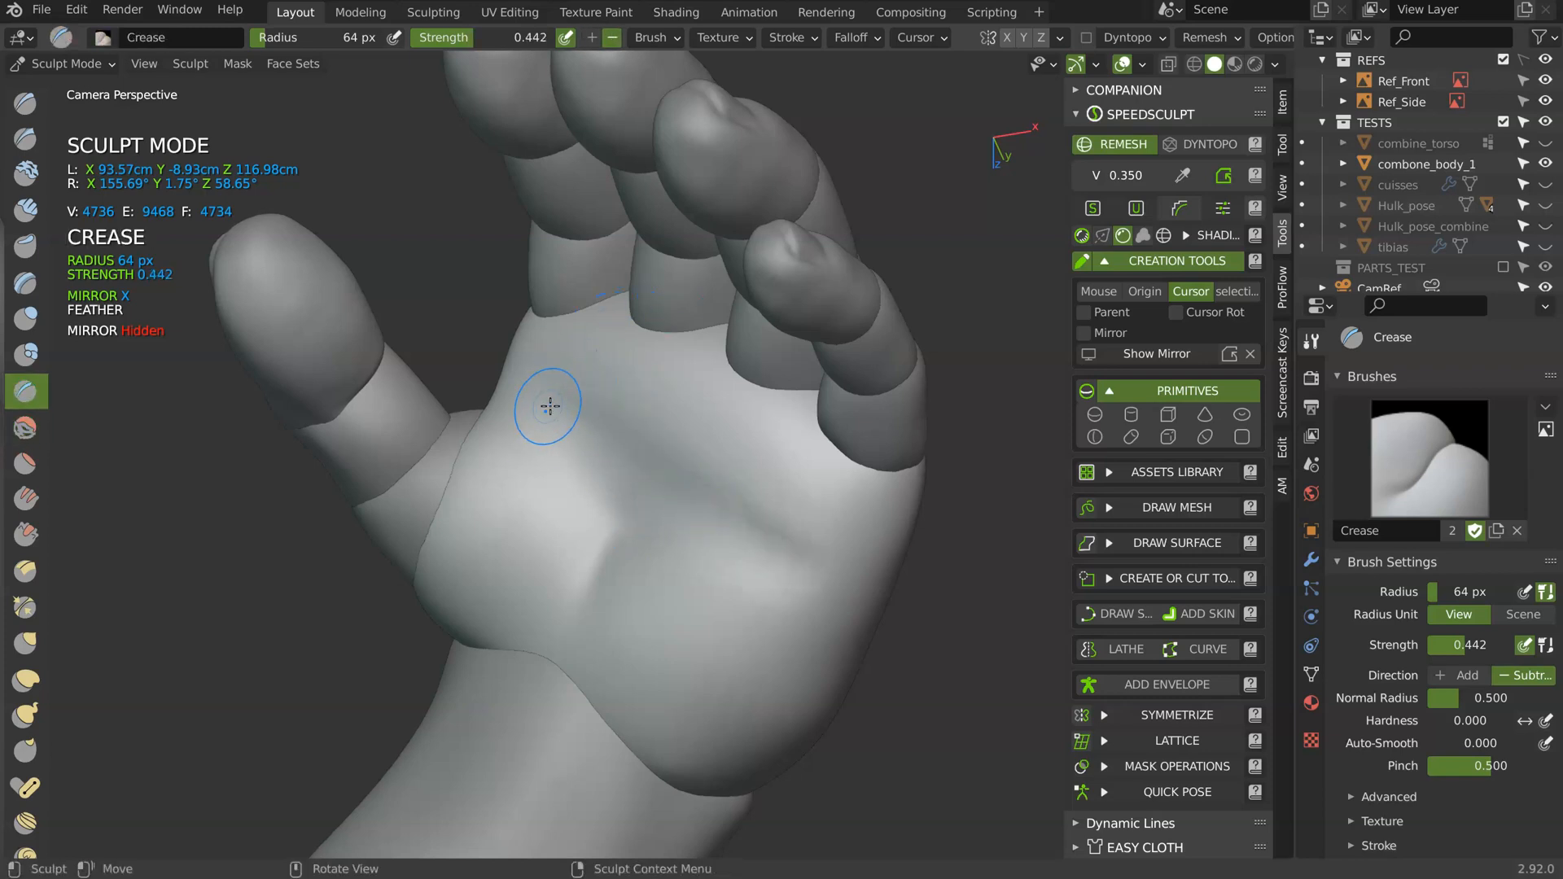
pyautogui.press('c')
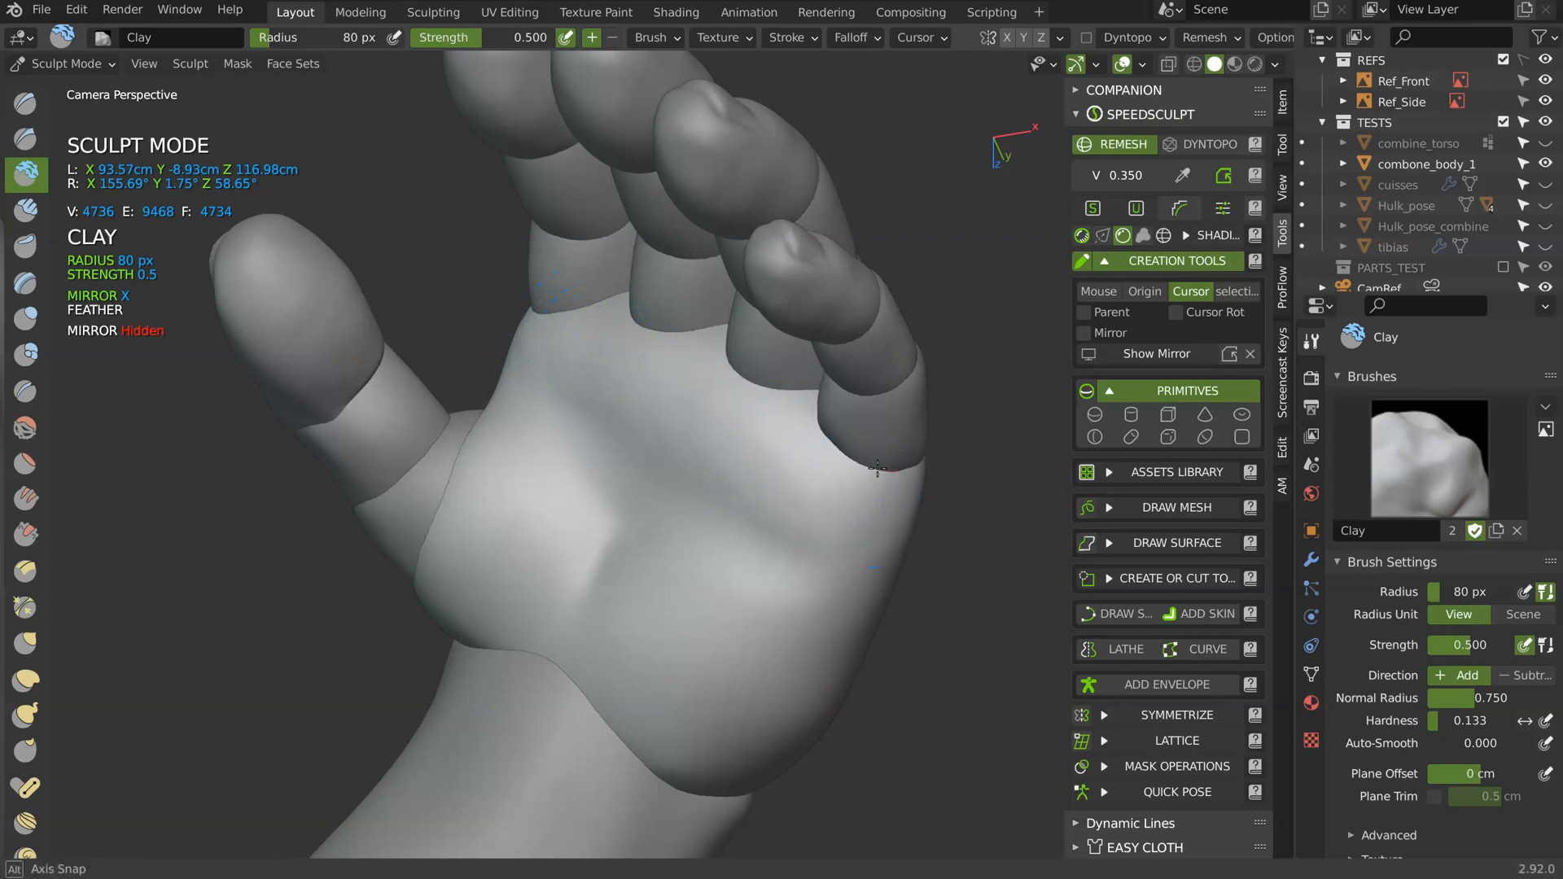
pyautogui.moveTo(877, 468); pyautogui.dragTo(547, 554, button='middle')
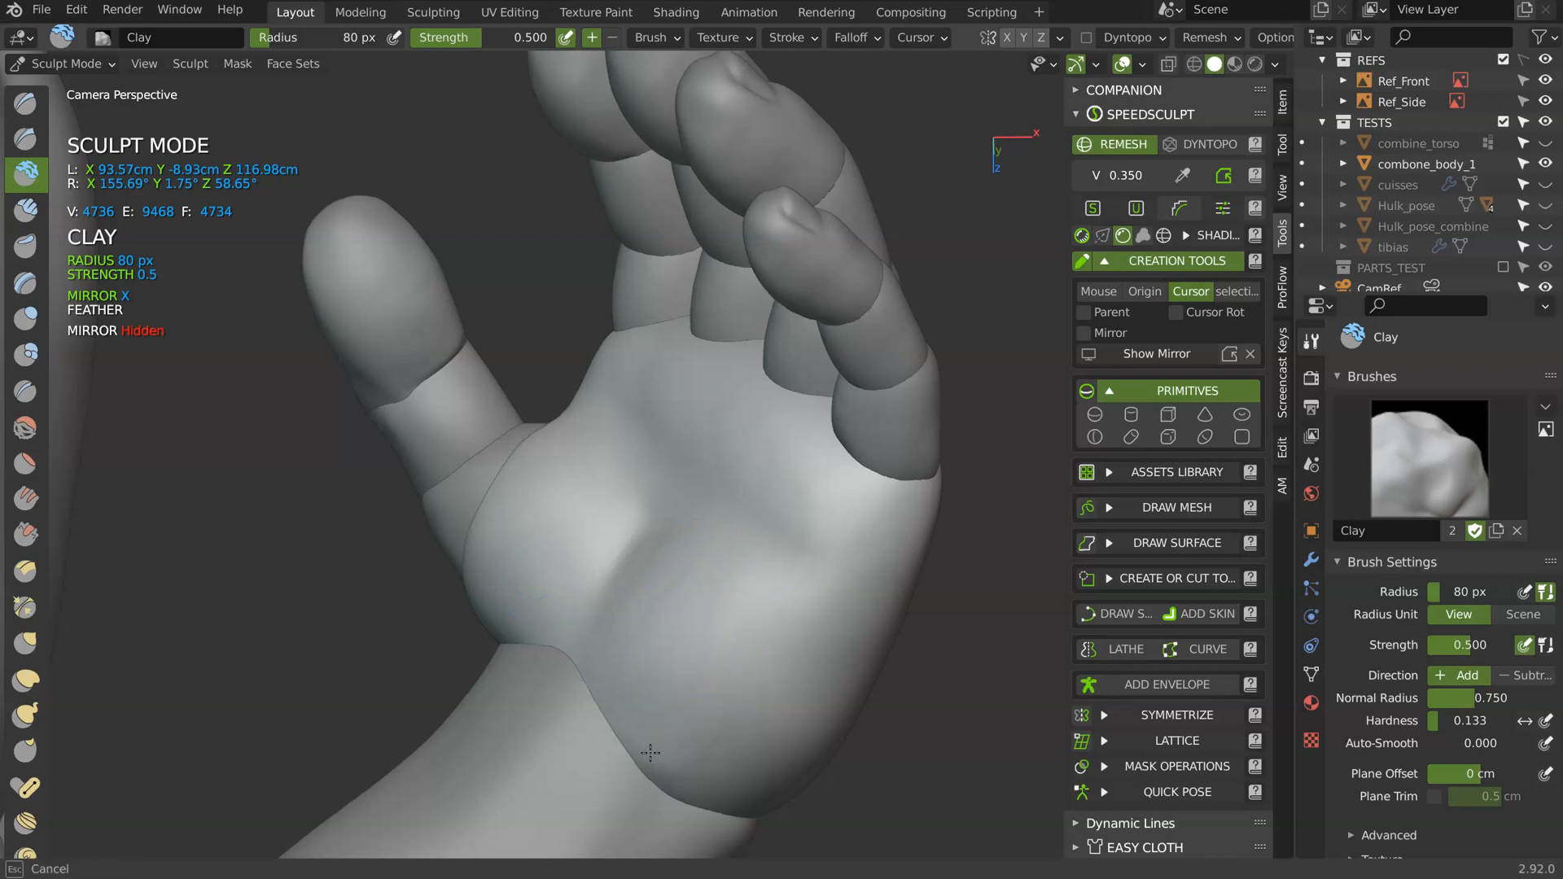
pyautogui.moveTo(683, 750)
pyautogui.mouseDown(button='middle')
pyautogui.moveTo(729, 600)
pyautogui.moveTo(767, 615)
pyautogui.mouseUp(button='middle')
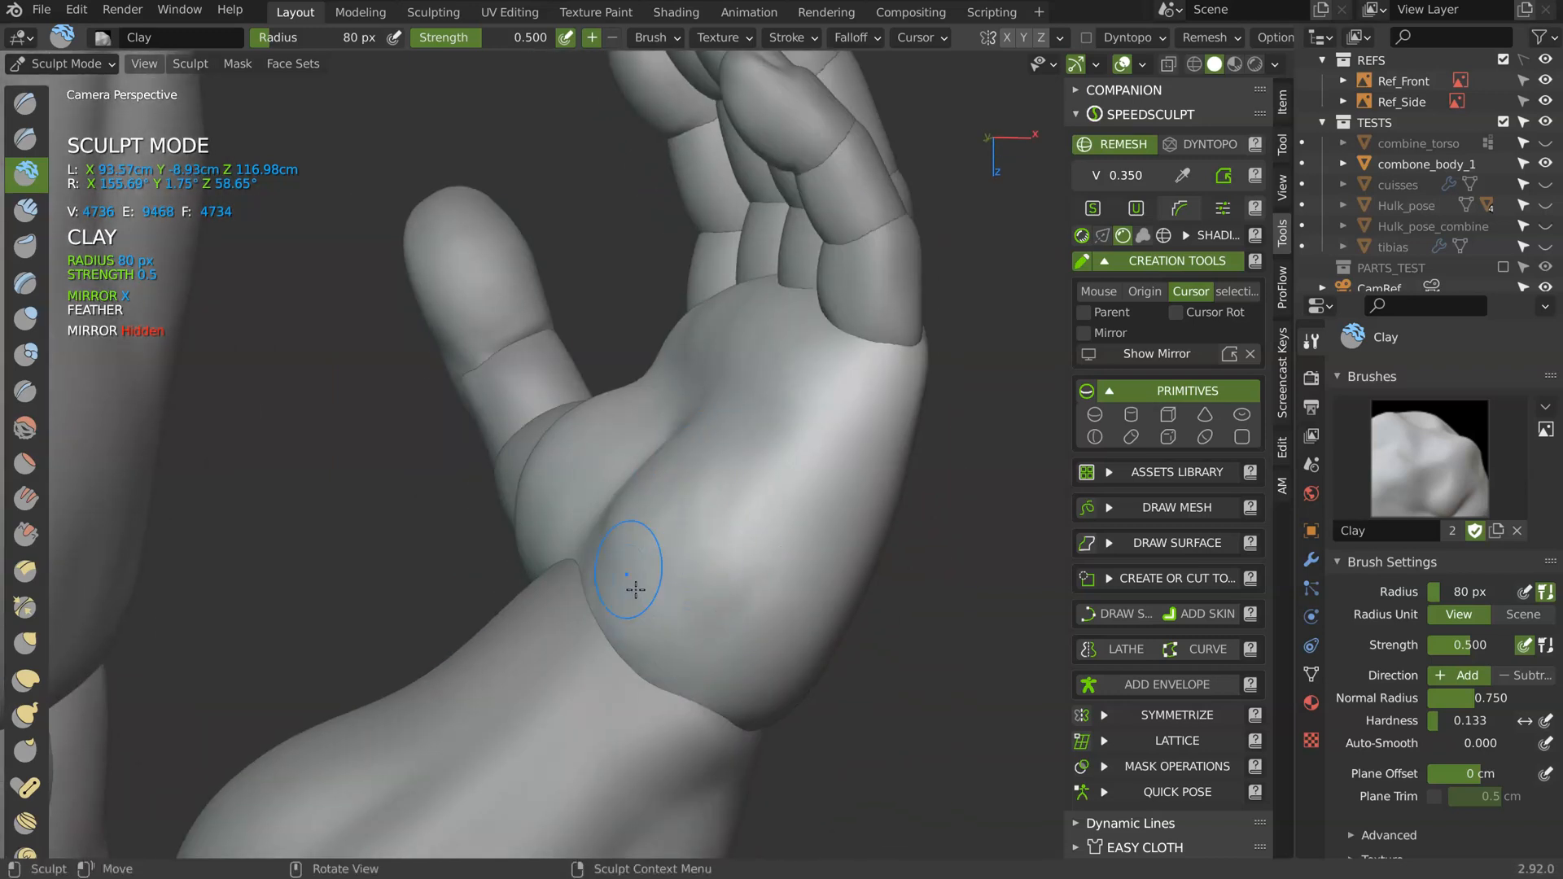
pyautogui.moveTo(740, 556); pyautogui.dragTo(667, 414, button='middle')
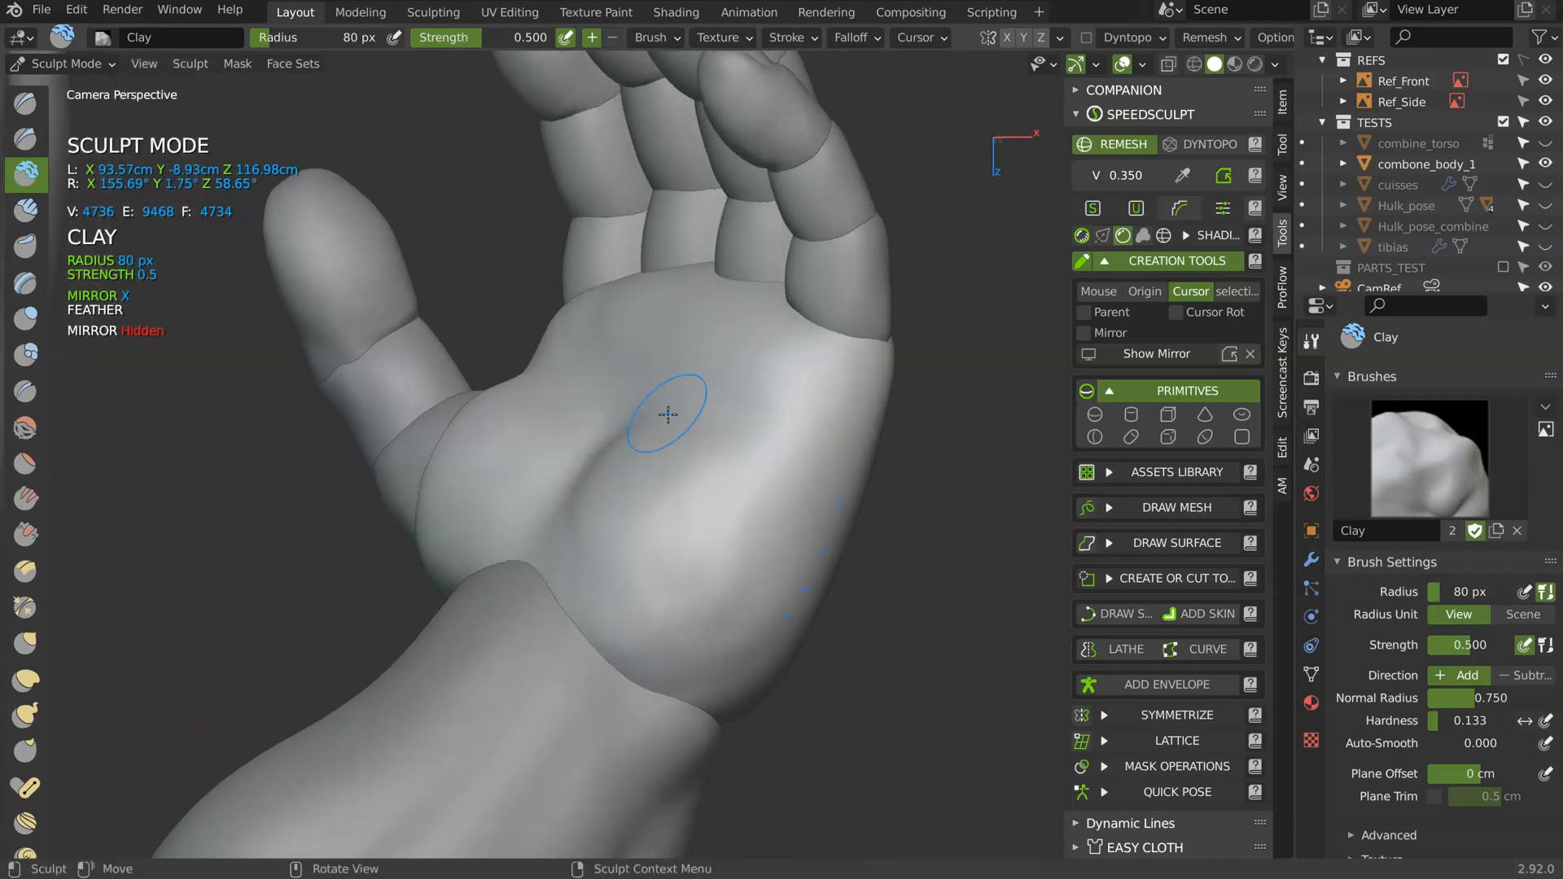
pyautogui.moveTo(447, 470)
pyautogui.mouseDown(button='middle')
pyautogui.moveTo(656, 520)
pyautogui.moveTo(570, 456)
pyautogui.moveTo(418, 395)
pyautogui.moveTo(450, 364)
pyautogui.moveTo(453, 331)
pyautogui.moveTo(523, 349)
pyautogui.moveTo(456, 285)
pyautogui.moveTo(352, 342)
pyautogui.moveTo(491, 342)
pyautogui.moveTo(540, 370)
pyautogui.moveTo(616, 324)
pyautogui.mouseUp(button='middle')
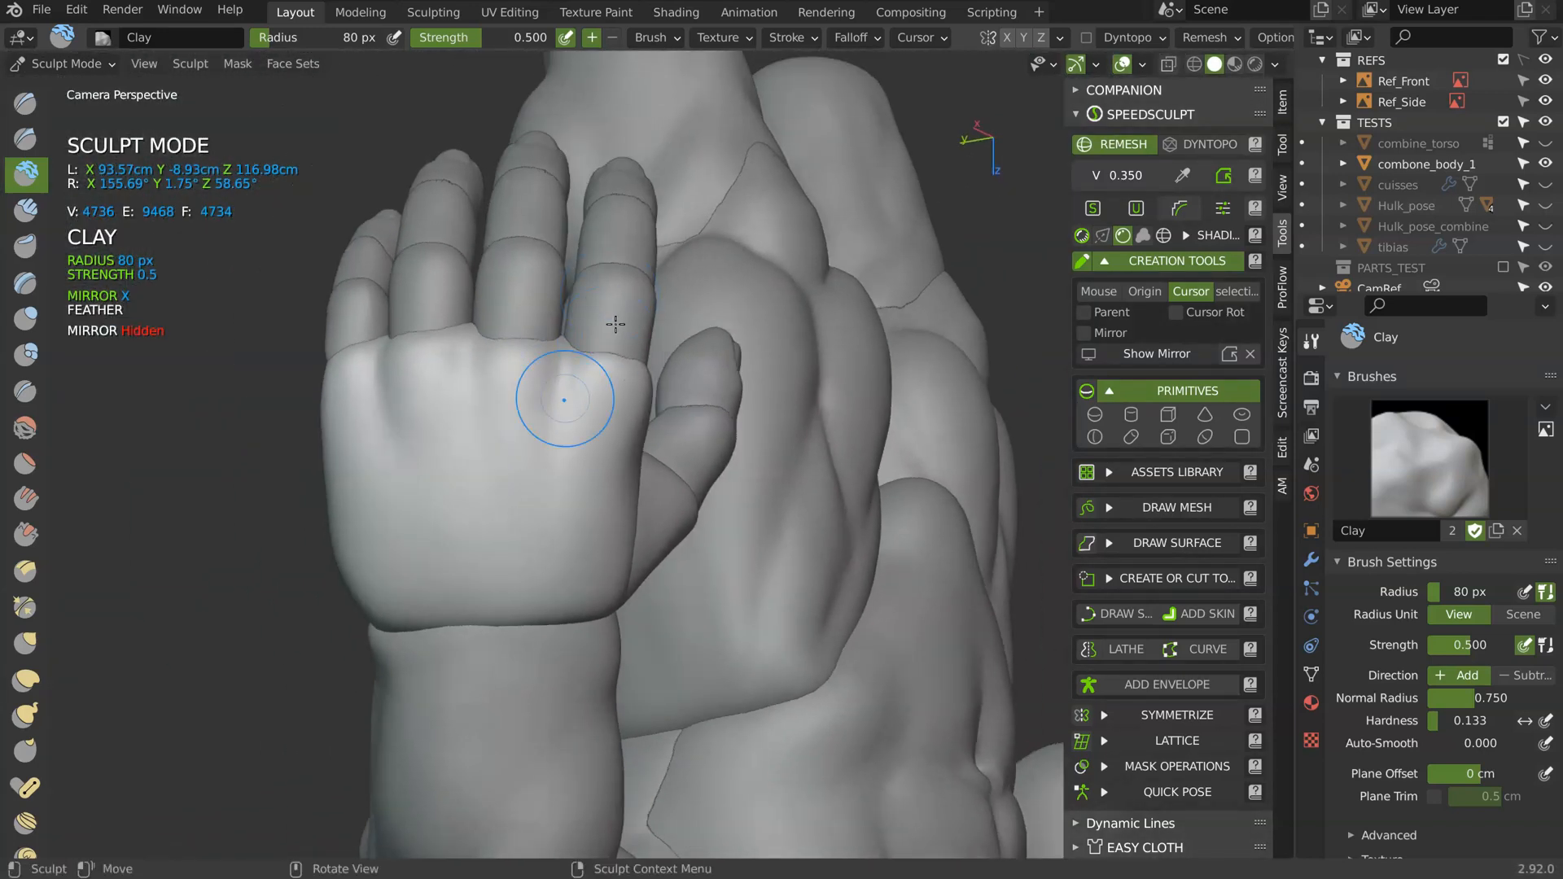
# - Pull up the index-side knuckle edge of the back of the hand with the Grab brush at 249 px radius
pyautogui.press('g')
pyautogui.press('f')
pyautogui.click(694, 431)
pyautogui.moveTo(603, 359); pyautogui.dragTo(608, 338)
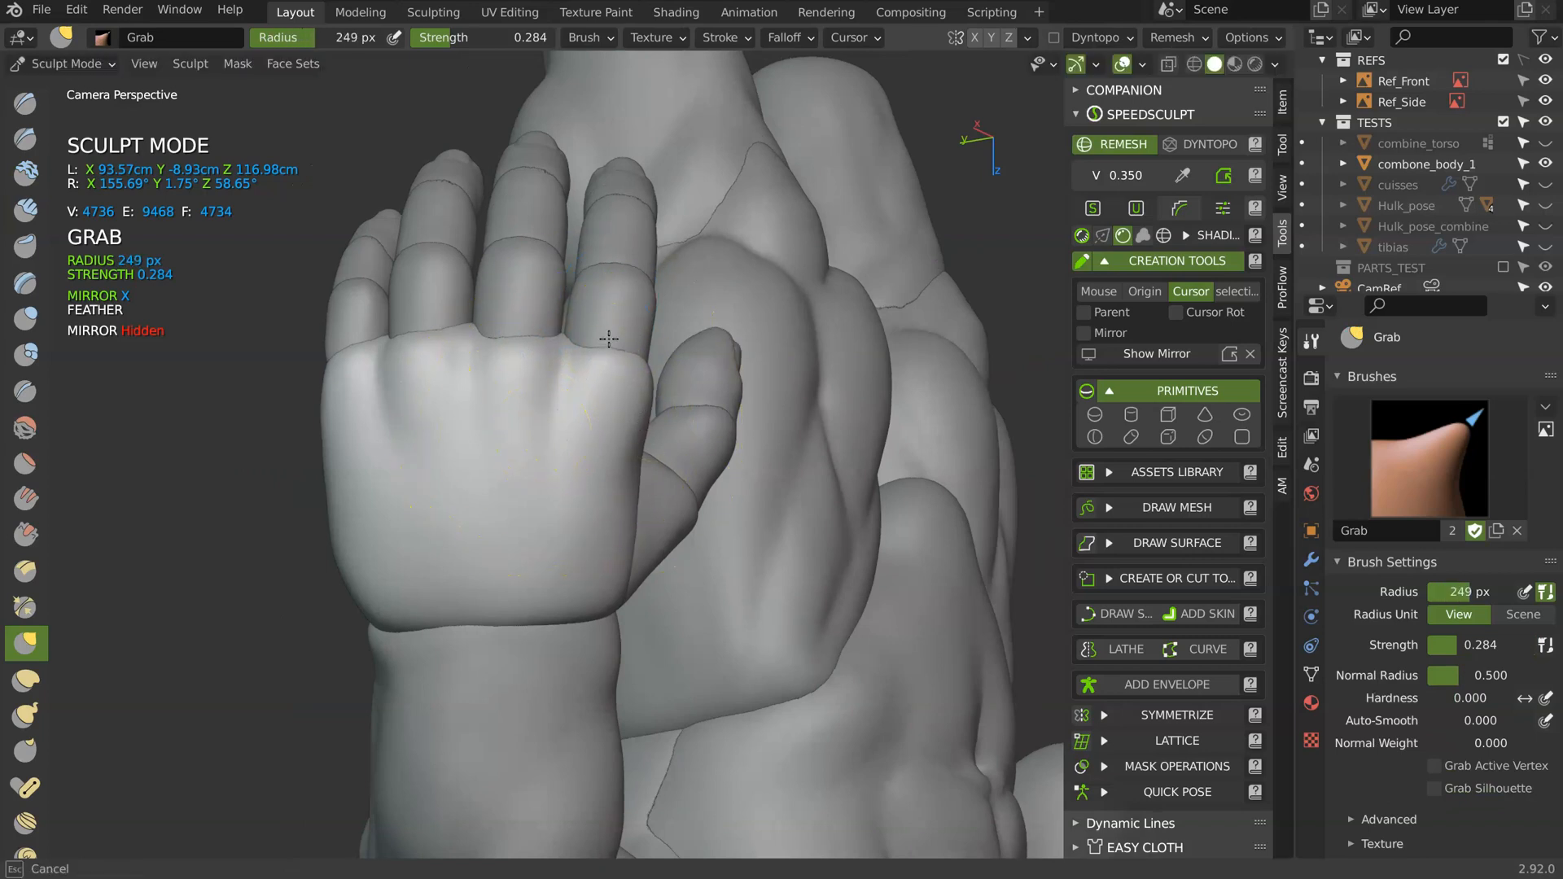
pyautogui.moveTo(471, 330)
pyautogui.mouseDown(button='middle')
pyautogui.moveTo(537, 359)
pyautogui.moveTo(551, 391)
pyautogui.mouseUp(button='middle')
pyautogui.moveTo(638, 339)
pyautogui.mouseDown(button='middle')
pyautogui.moveTo(796, 391)
pyautogui.moveTo(602, 297)
pyautogui.moveTo(590, 324)
pyautogui.moveTo(575, 218)
pyautogui.moveTo(592, 299)
pyautogui.mouseUp(button='middle')
# - Reshape the knuckle line below the middle fingers into a rounder arc with the 249 px Grab brush
pyautogui.press('Tab')
pyautogui.hotkey('ctrl', 'Tab')
pyautogui.click(618, 523)
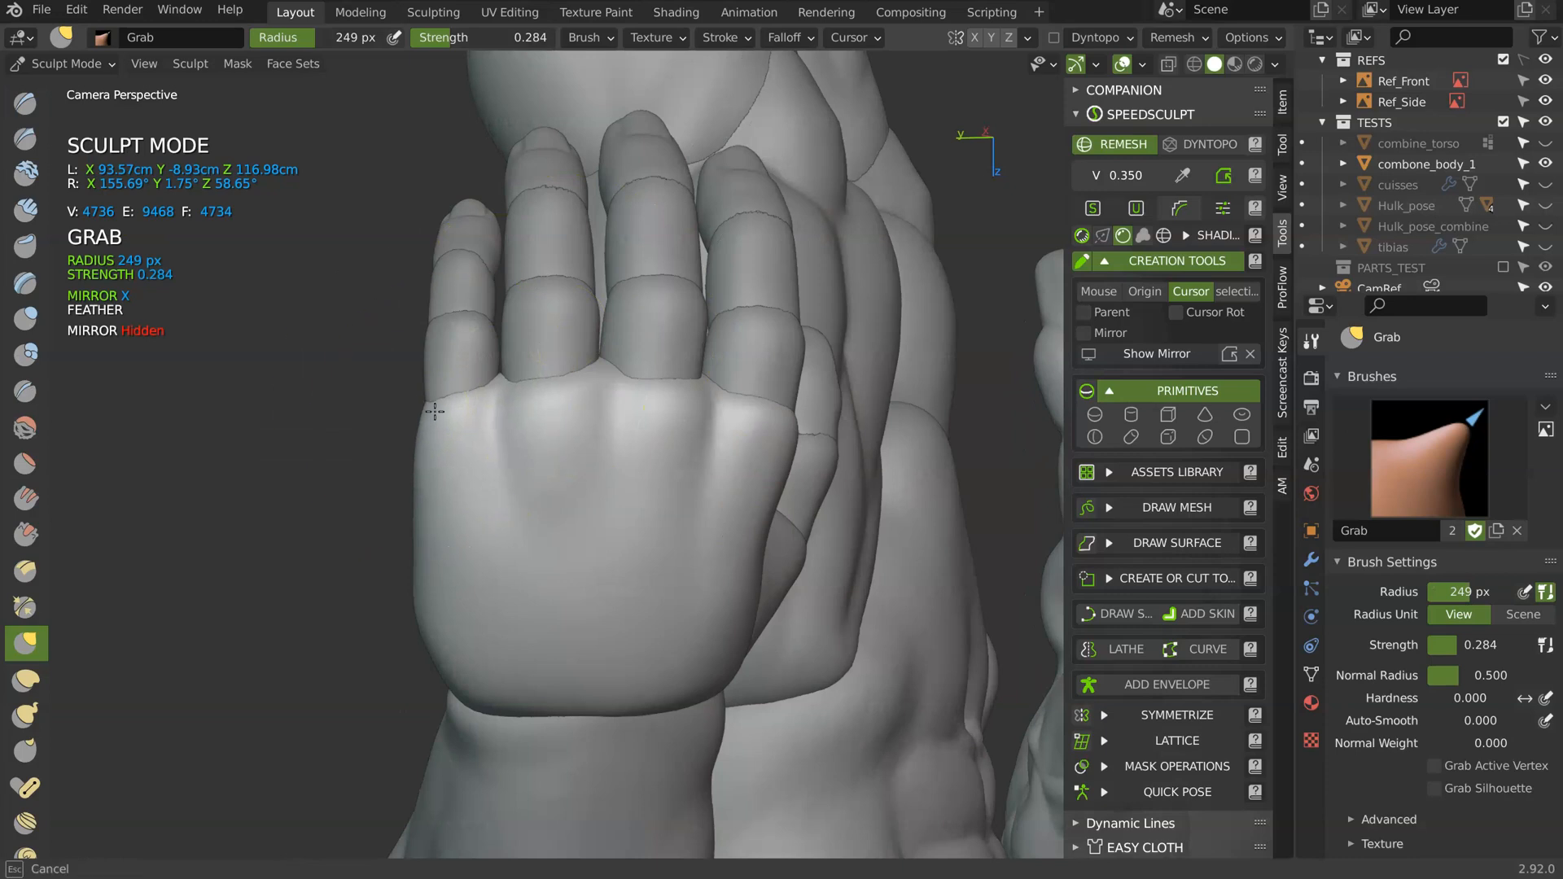
pyautogui.scroll(2, 480, 427)
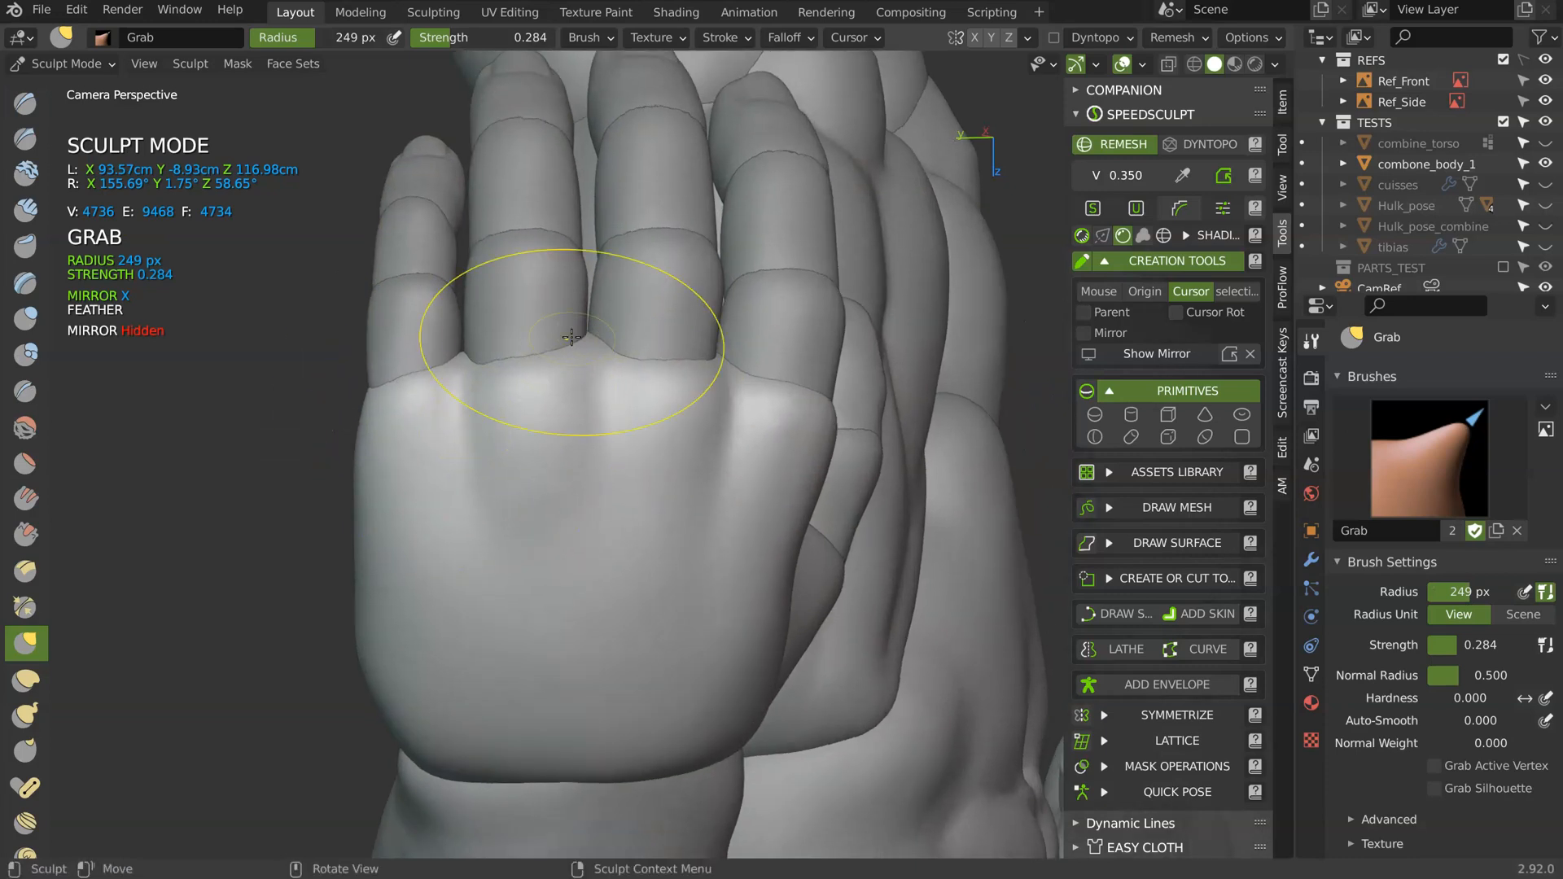
pyautogui.moveTo(540, 439); pyautogui.dragTo(615, 338, button='middle')
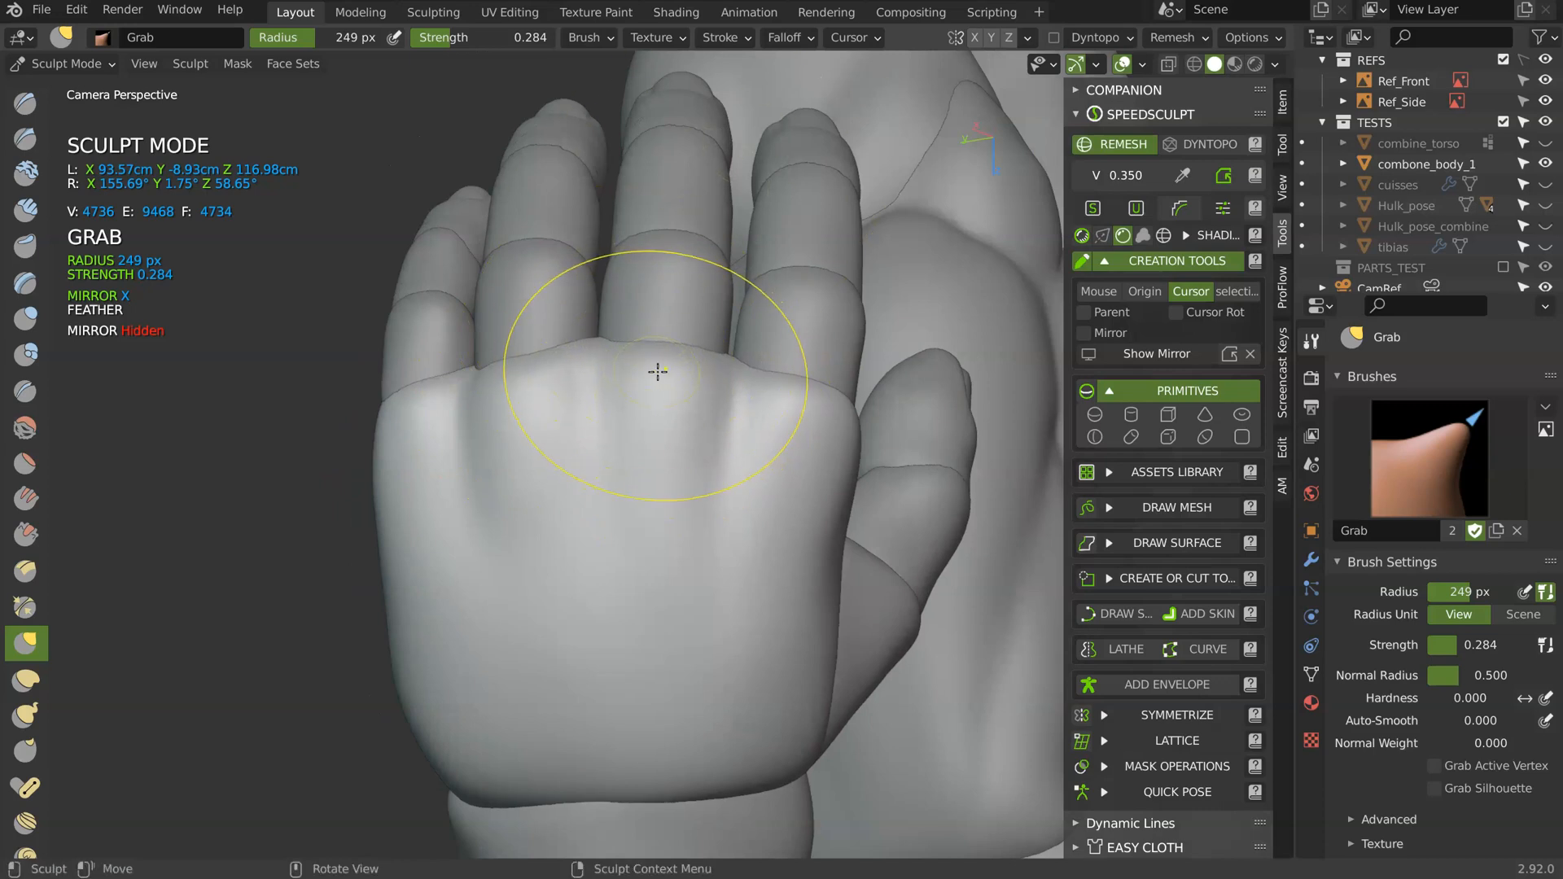
pyautogui.moveTo(821, 378)
pyautogui.mouseDown(button='middle')
pyautogui.moveTo(656, 419)
pyautogui.moveTo(648, 345)
pyautogui.moveTo(488, 345)
pyautogui.moveTo(523, 303)
pyautogui.moveTo(368, 299)
pyautogui.moveTo(632, 209)
pyautogui.mouseUp(button='middle')
# - Carve tendon grooves between the knuckles on the back of the hand with the Crease brush at 103 px radius and 0.442 strength
pyautogui.hotkey('shift', 'c')
pyautogui.press('f')
pyautogui.click(518, 372)
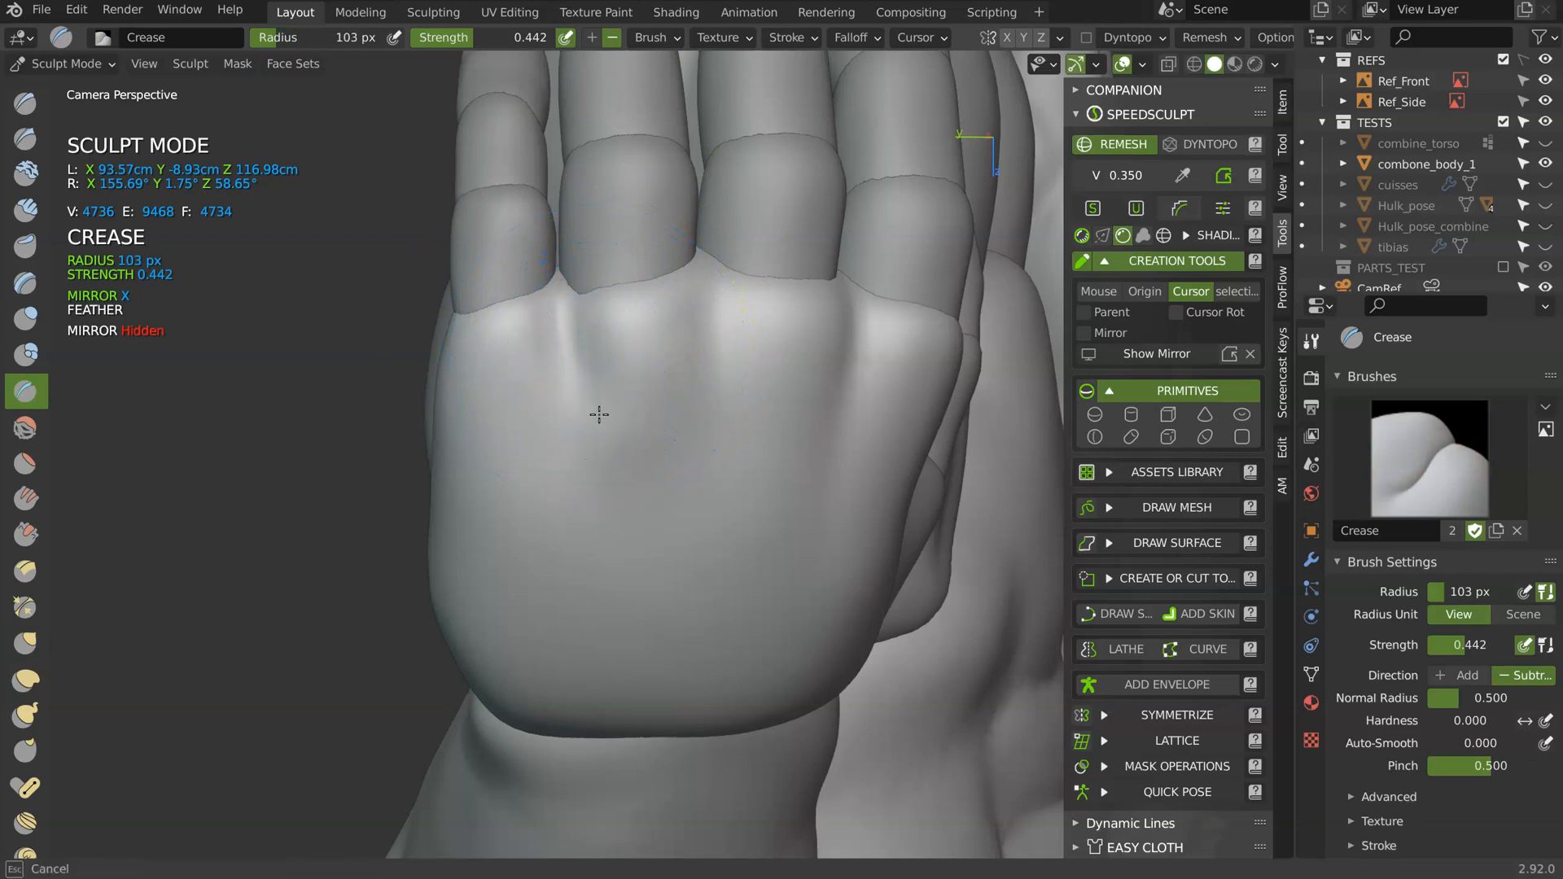
pyautogui.moveTo(692, 393); pyautogui.dragTo(685, 486)
pyautogui.moveTo(836, 398); pyautogui.dragTo(788, 349, button='middle')
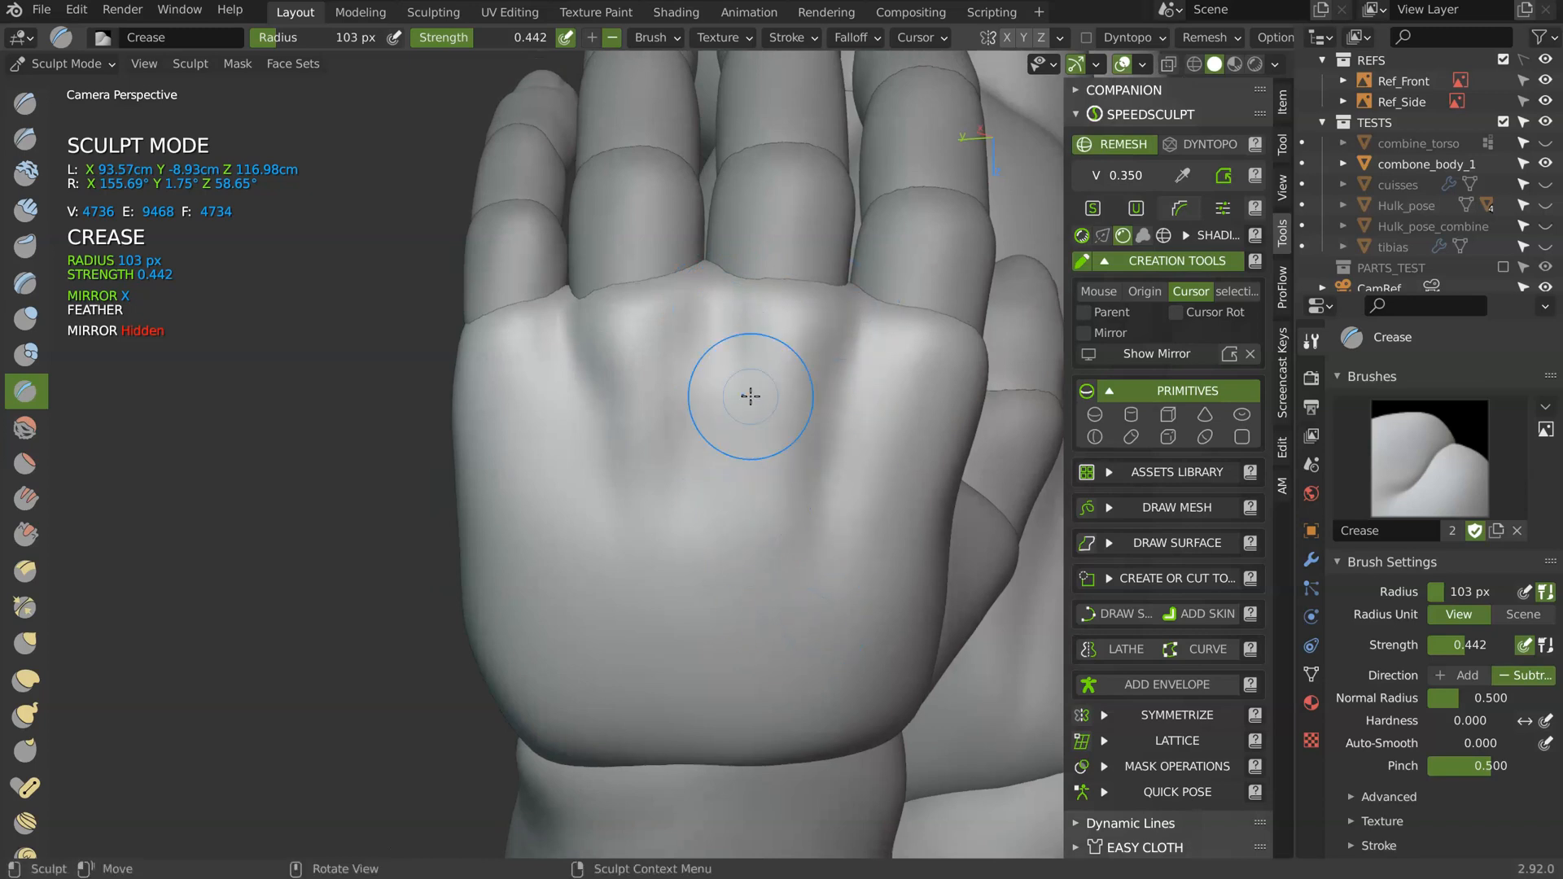
pyautogui.moveTo(882, 472); pyautogui.dragTo(879, 356, button='middle')
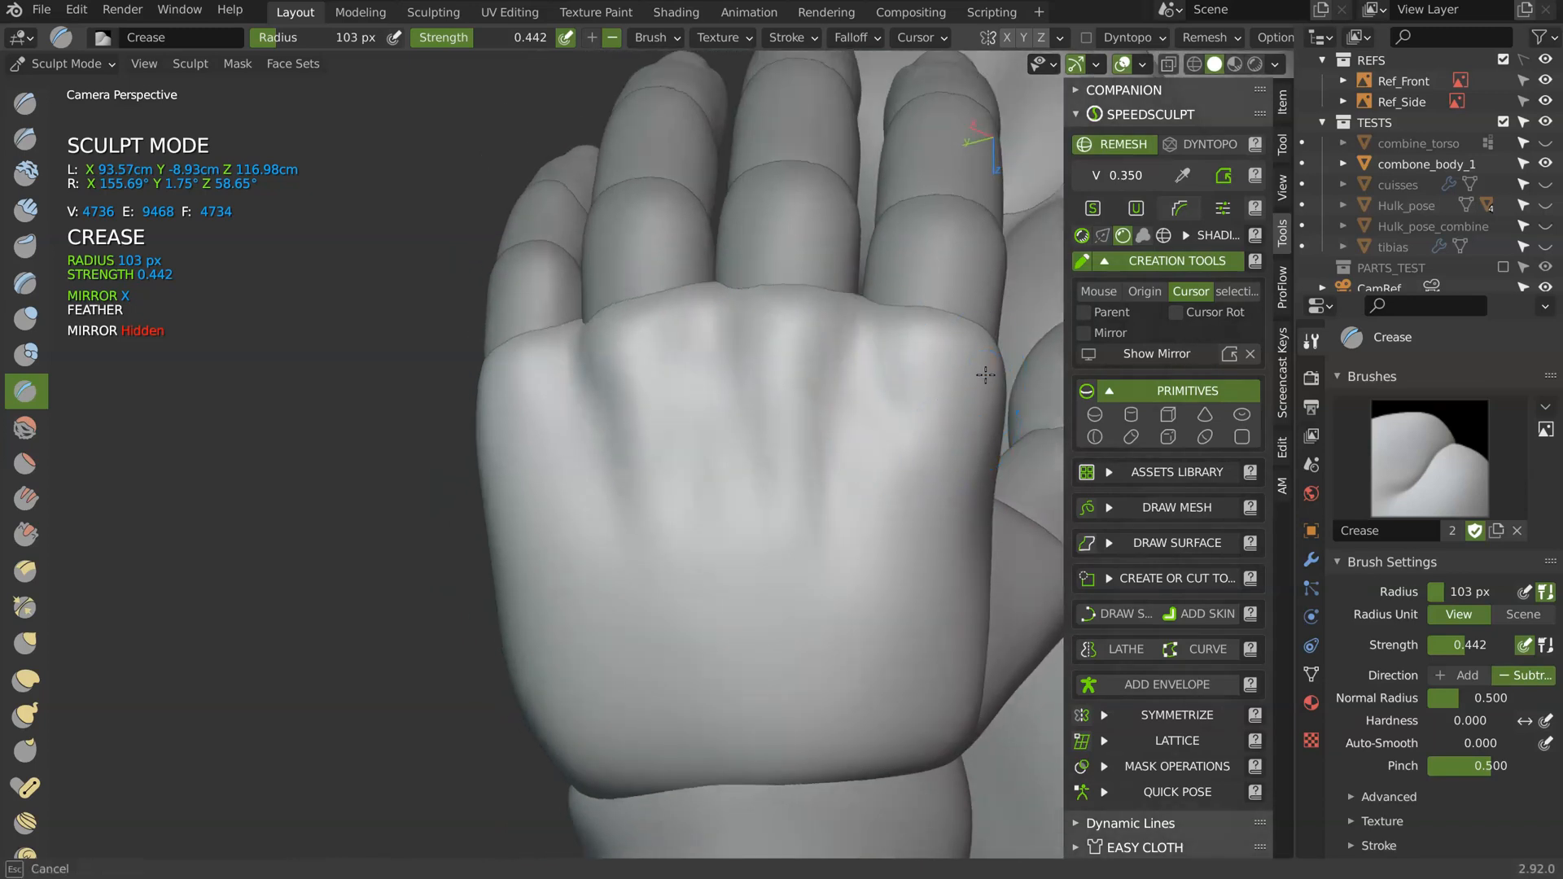
# - Crease the back of the hand along its thumb side, down from the index knuckle, and smooth the carved area
pyautogui.moveTo(985, 375); pyautogui.dragTo(951, 529)
pyautogui.moveTo(969, 464); pyautogui.dragTo(917, 645)
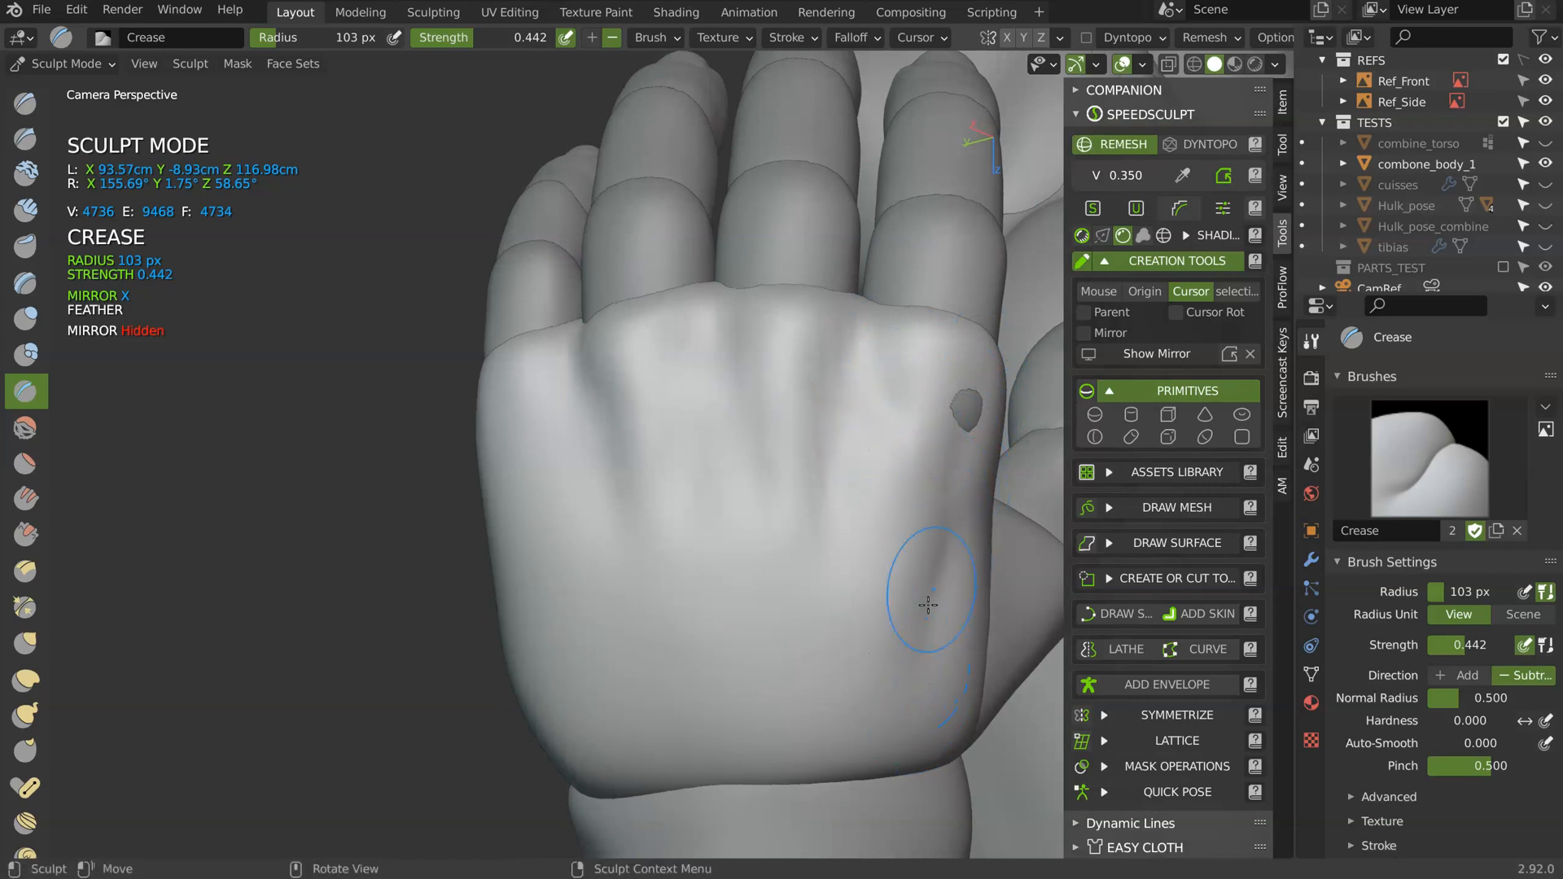
pyautogui.moveTo(939, 450); pyautogui.dragTo(743, 423, button='middle')
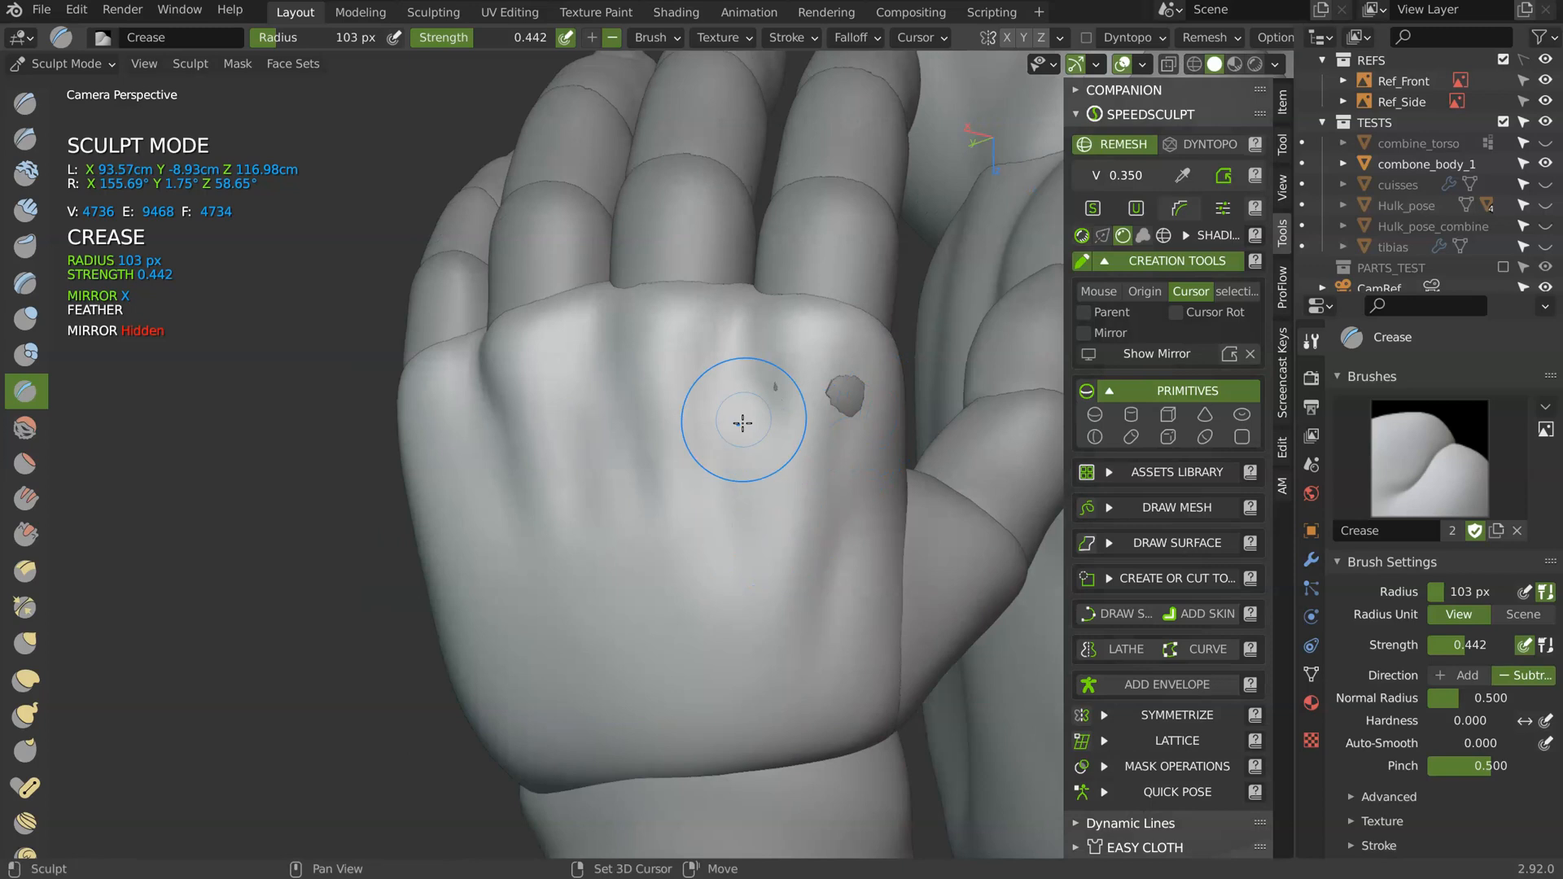
pyautogui.moveTo(847, 508)
pyautogui.keyDown('shift'); pyautogui.mouseDown()
pyautogui.moveTo(873, 542)
pyautogui.moveTo(858, 511)
pyautogui.mouseUp(); pyautogui.keyUp('shift')
pyautogui.moveTo(858, 510); pyautogui.dragTo(743, 488, button='middle')
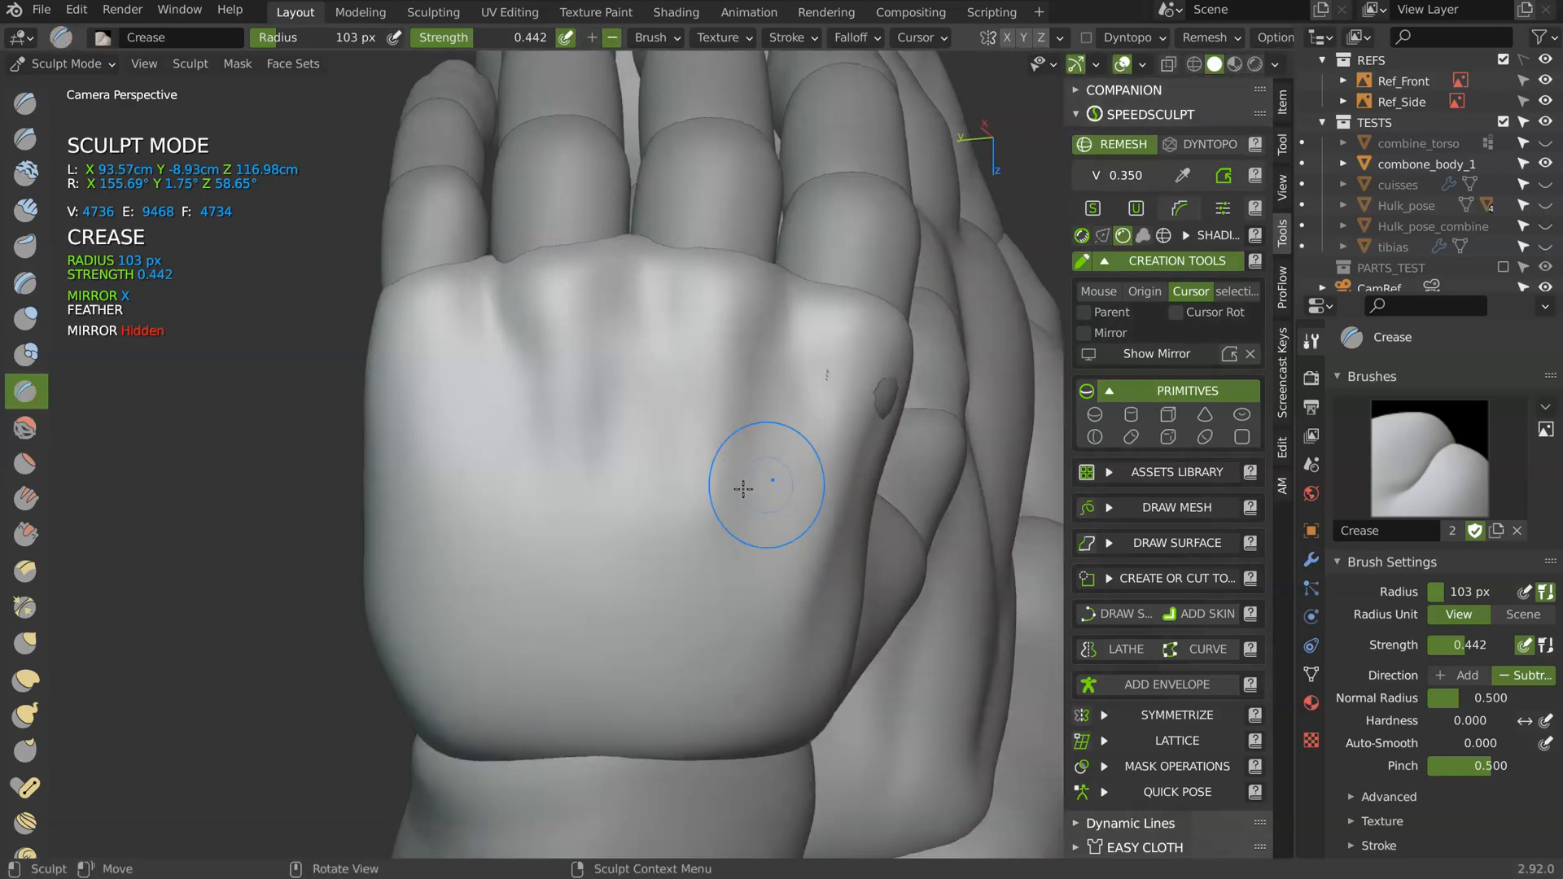
# - Deepen the tendon grooves across the back of the hand and add one along the little-finger side with the Crease brush
pyautogui.moveTo(651, 533); pyautogui.dragTo(638, 450, button='middle')
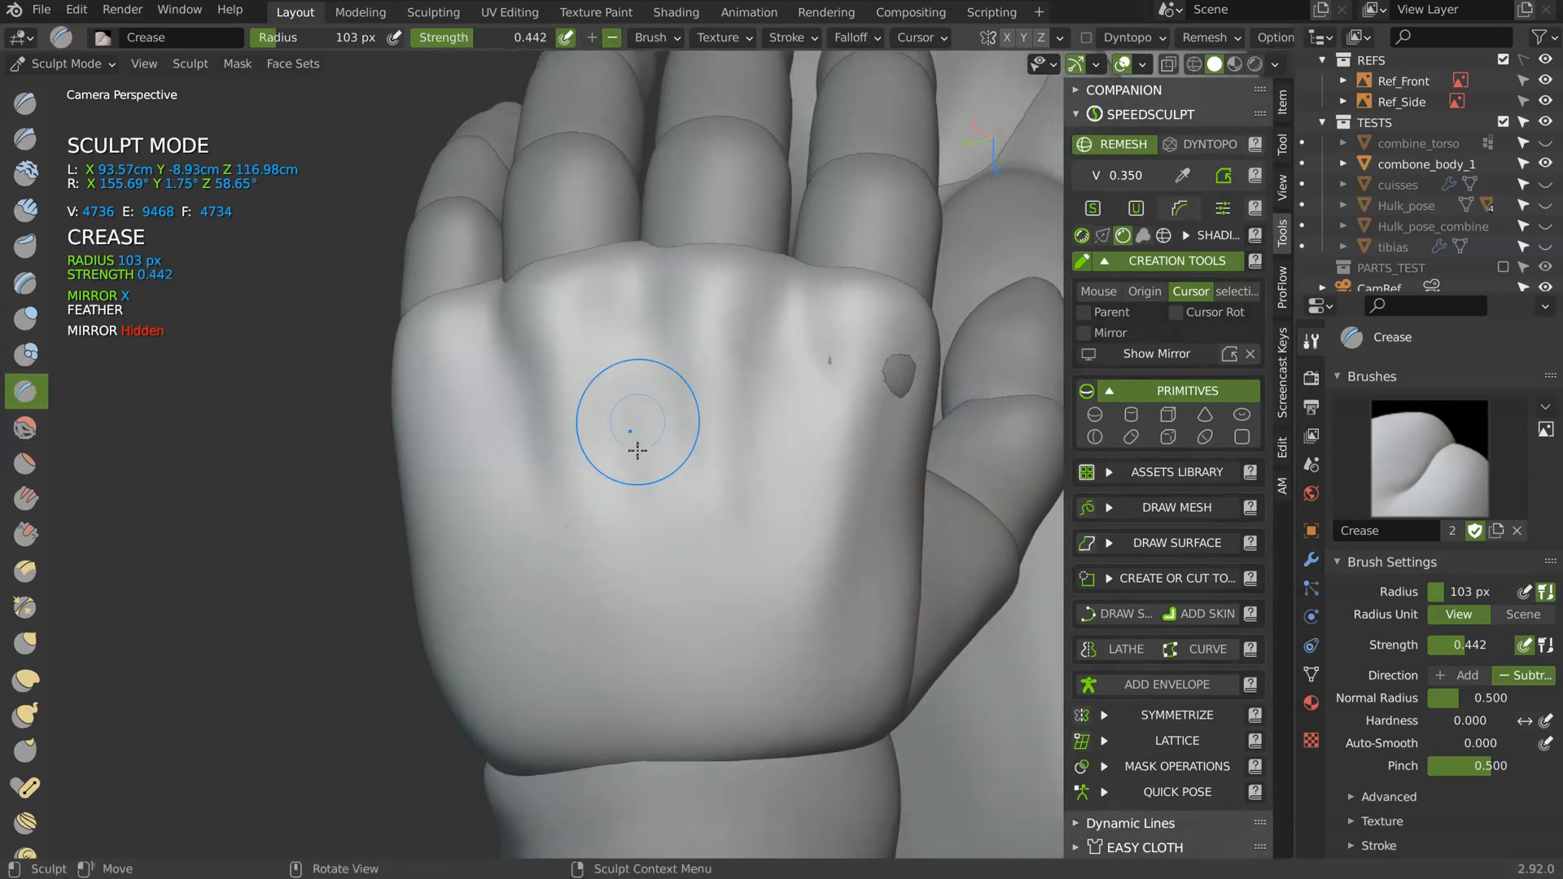
pyautogui.moveTo(634, 346); pyautogui.dragTo(652, 513, button='middle')
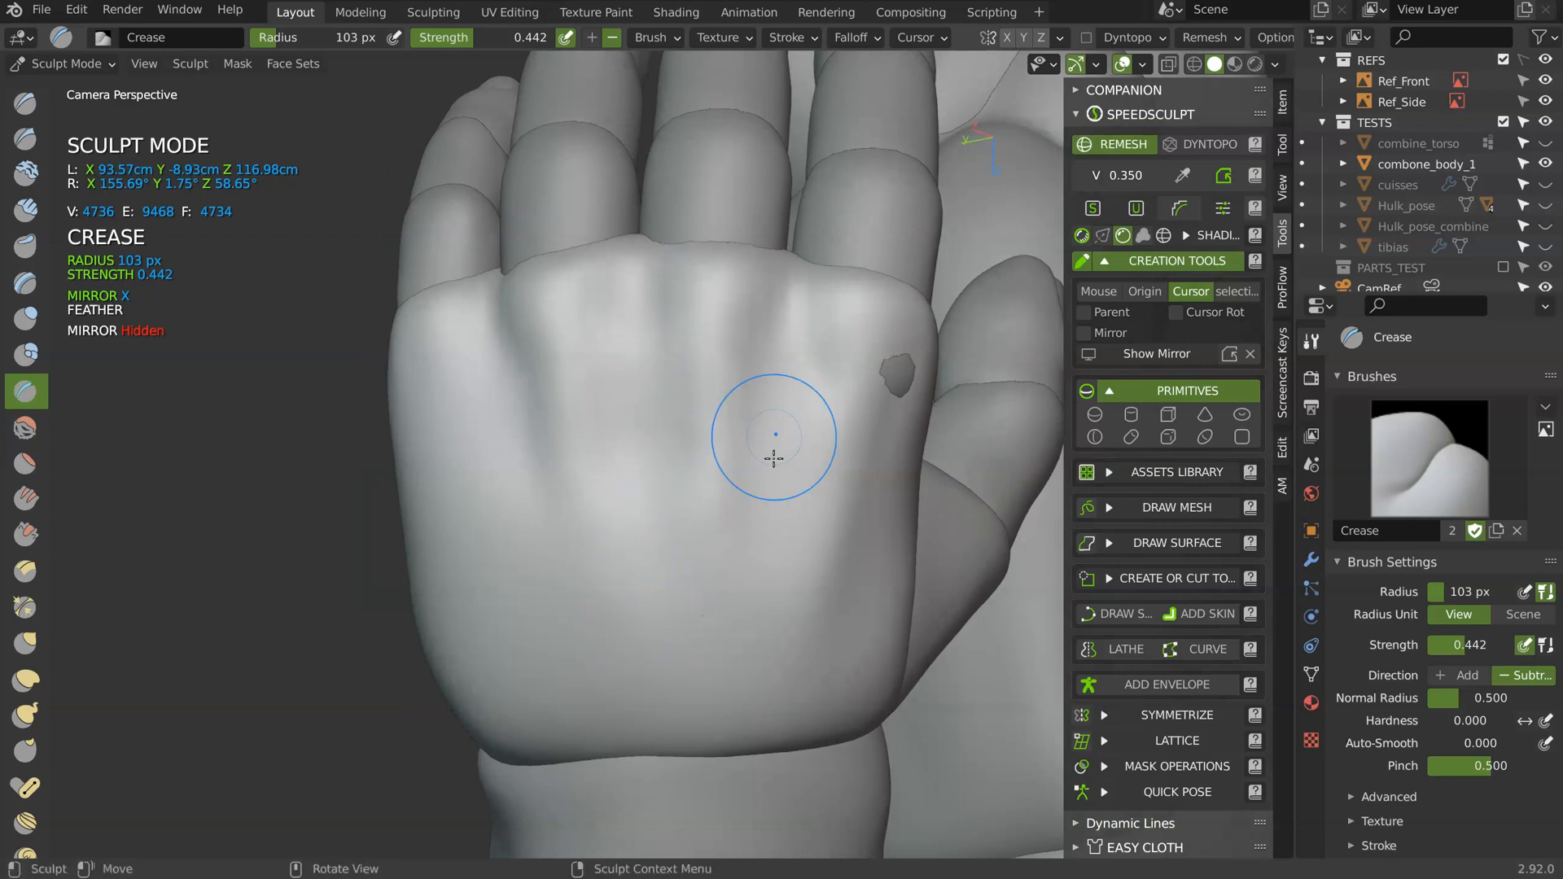
pyautogui.moveTo(494, 449); pyautogui.dragTo(392, 305, button='middle')
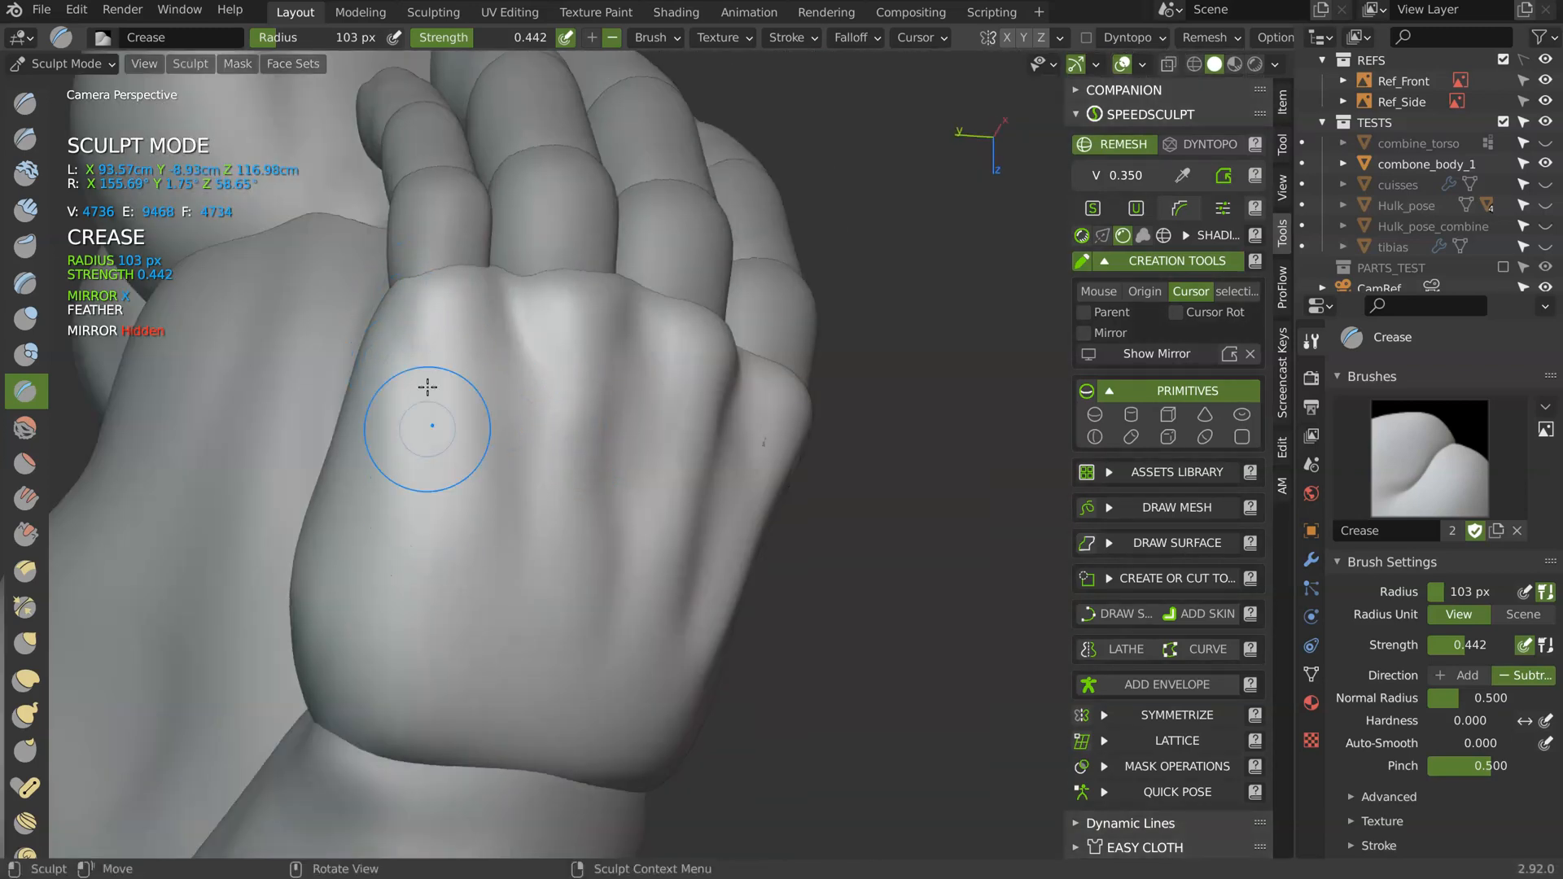
pyautogui.moveTo(511, 584); pyautogui.dragTo(487, 496, button='middle')
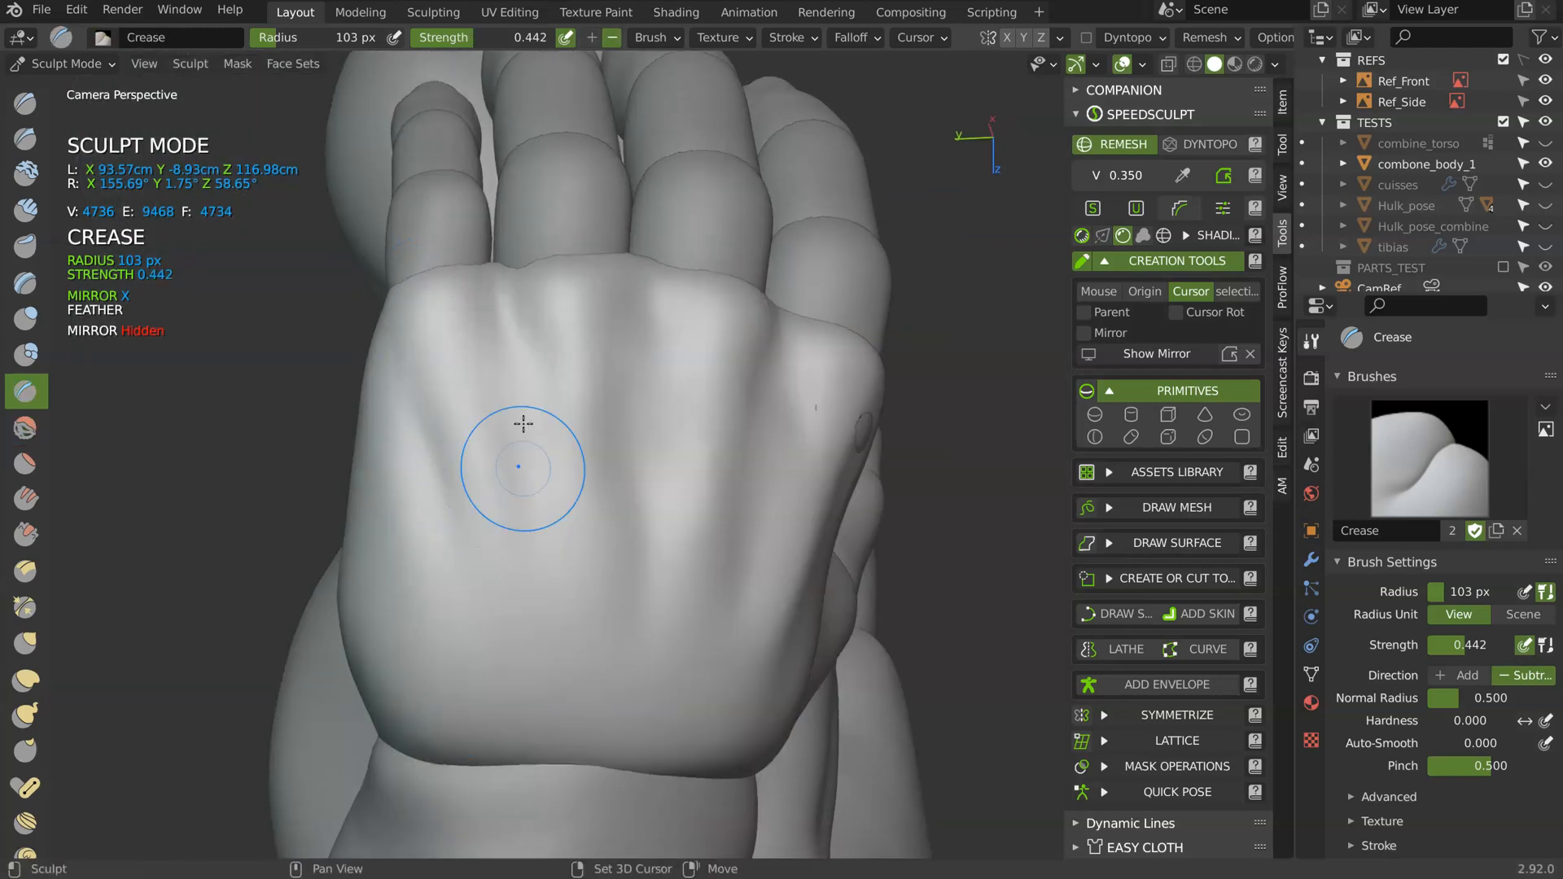
# - Soften the tendon grooves, then sharpen the notches between the knuckles at the finger bases with the 103 px Crease brush
pyautogui.press('s')
pyautogui.hotkey('shift', 'c')
pyautogui.moveTo(638, 349); pyautogui.dragTo(503, 300, button='middle')
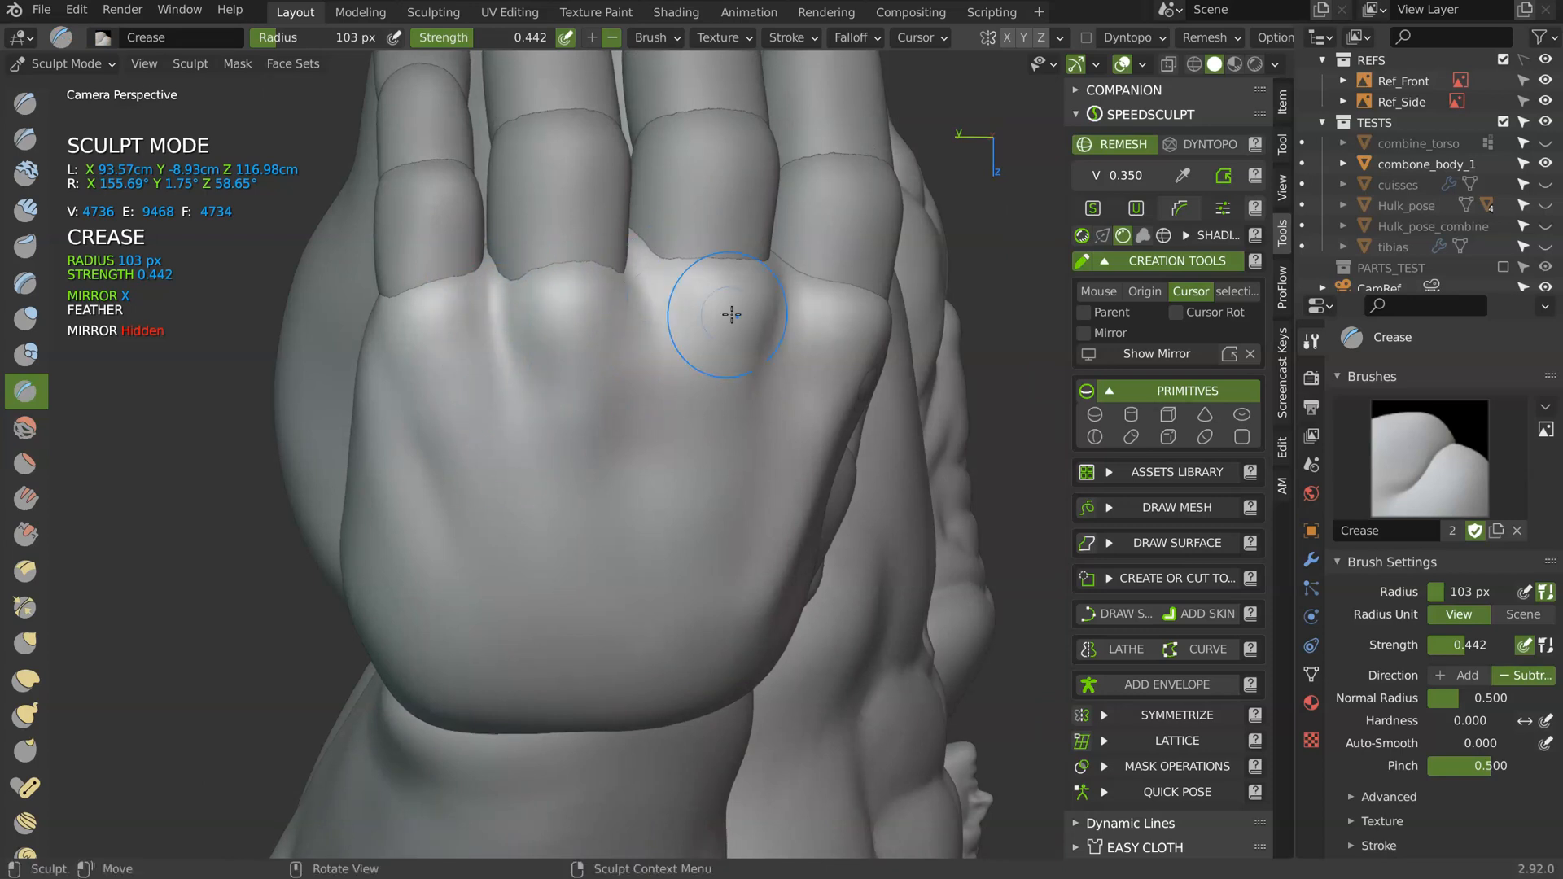
pyautogui.moveTo(731, 314); pyautogui.dragTo(652, 301, button='middle')
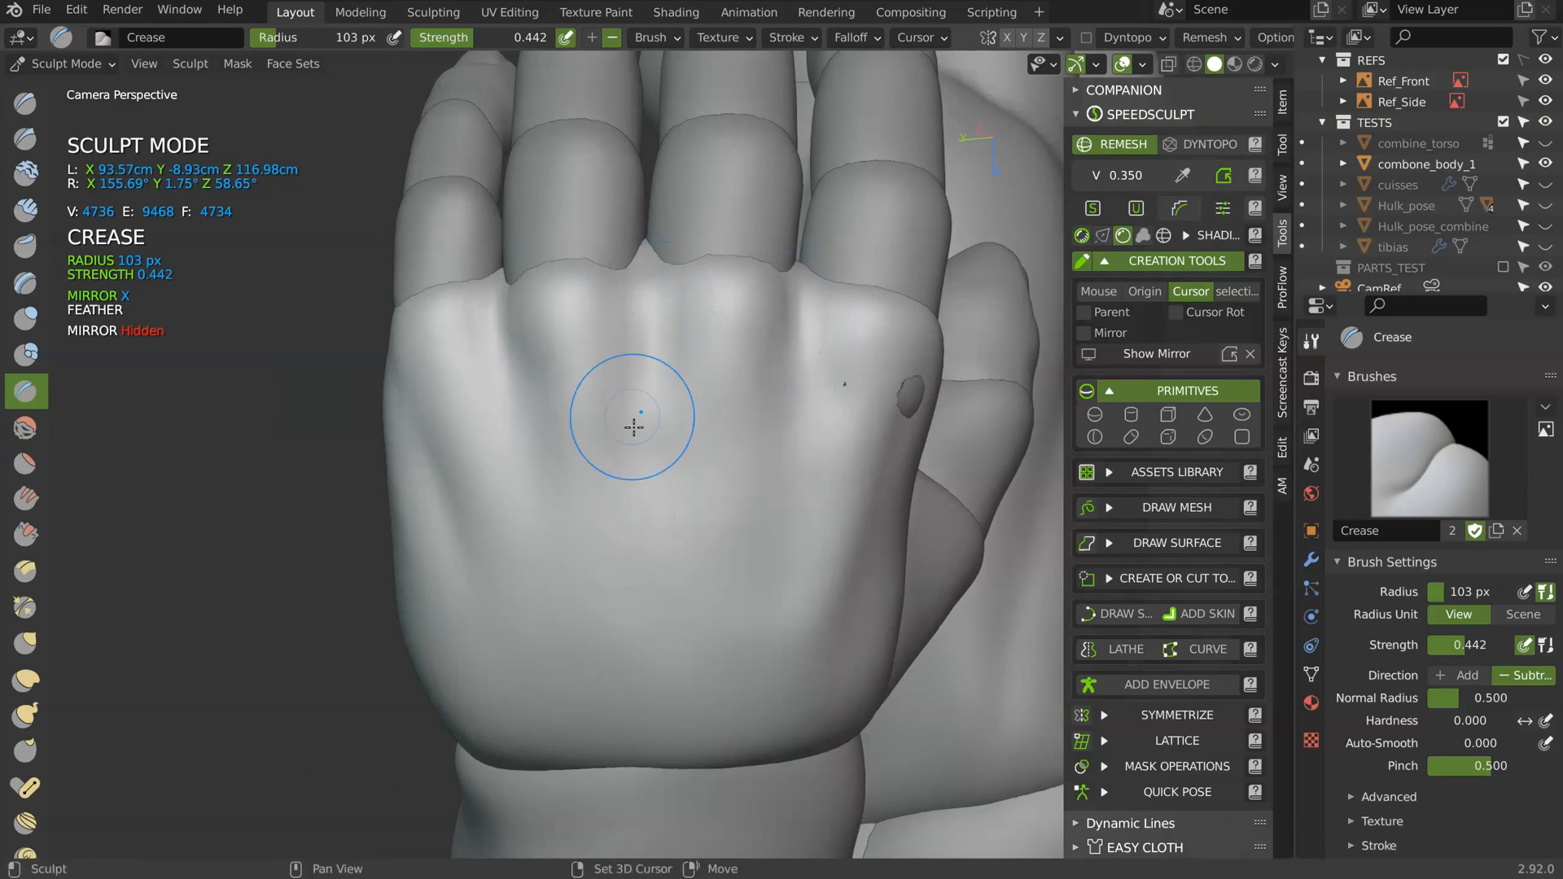
pyautogui.moveTo(681, 585); pyautogui.dragTo(675, 429, button='middle')
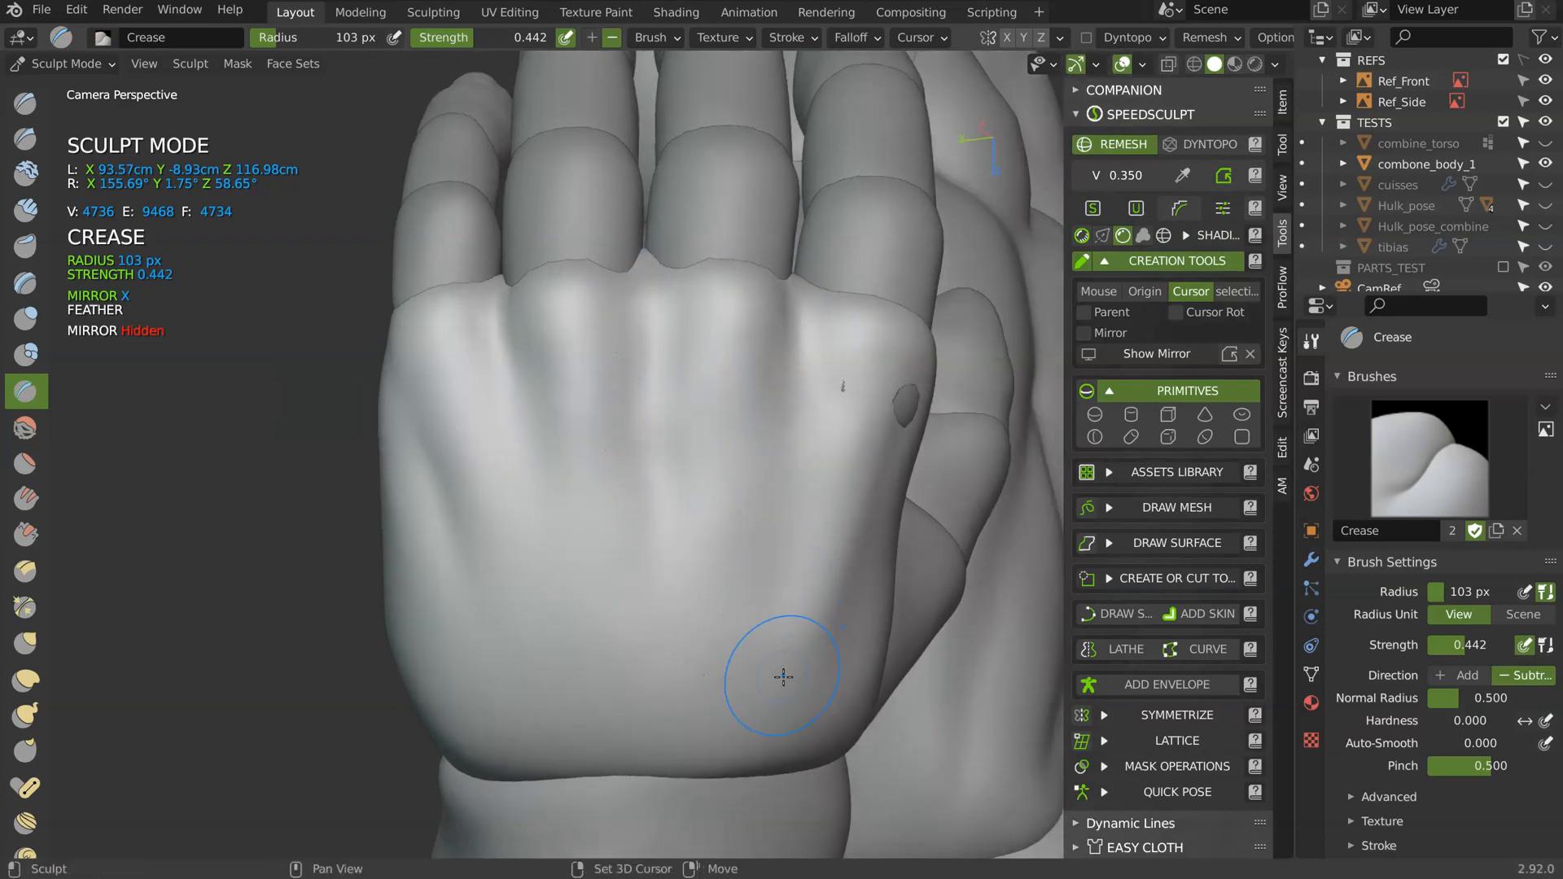
pyautogui.moveTo(429, 575)
pyautogui.mouseDown(button='middle')
pyautogui.moveTo(523, 534)
pyautogui.moveTo(657, 557)
pyautogui.moveTo(605, 376)
pyautogui.mouseUp(button='middle')
# - Fill out the outer heel of the hand above the wrist with the Clay brush at 103 px radius and 0.500 strength
pyautogui.press('c')
pyautogui.moveTo(551, 448)
pyautogui.mouseDown(button='middle')
pyautogui.moveTo(499, 426)
pyautogui.moveTo(442, 336)
pyautogui.mouseUp(button='middle')
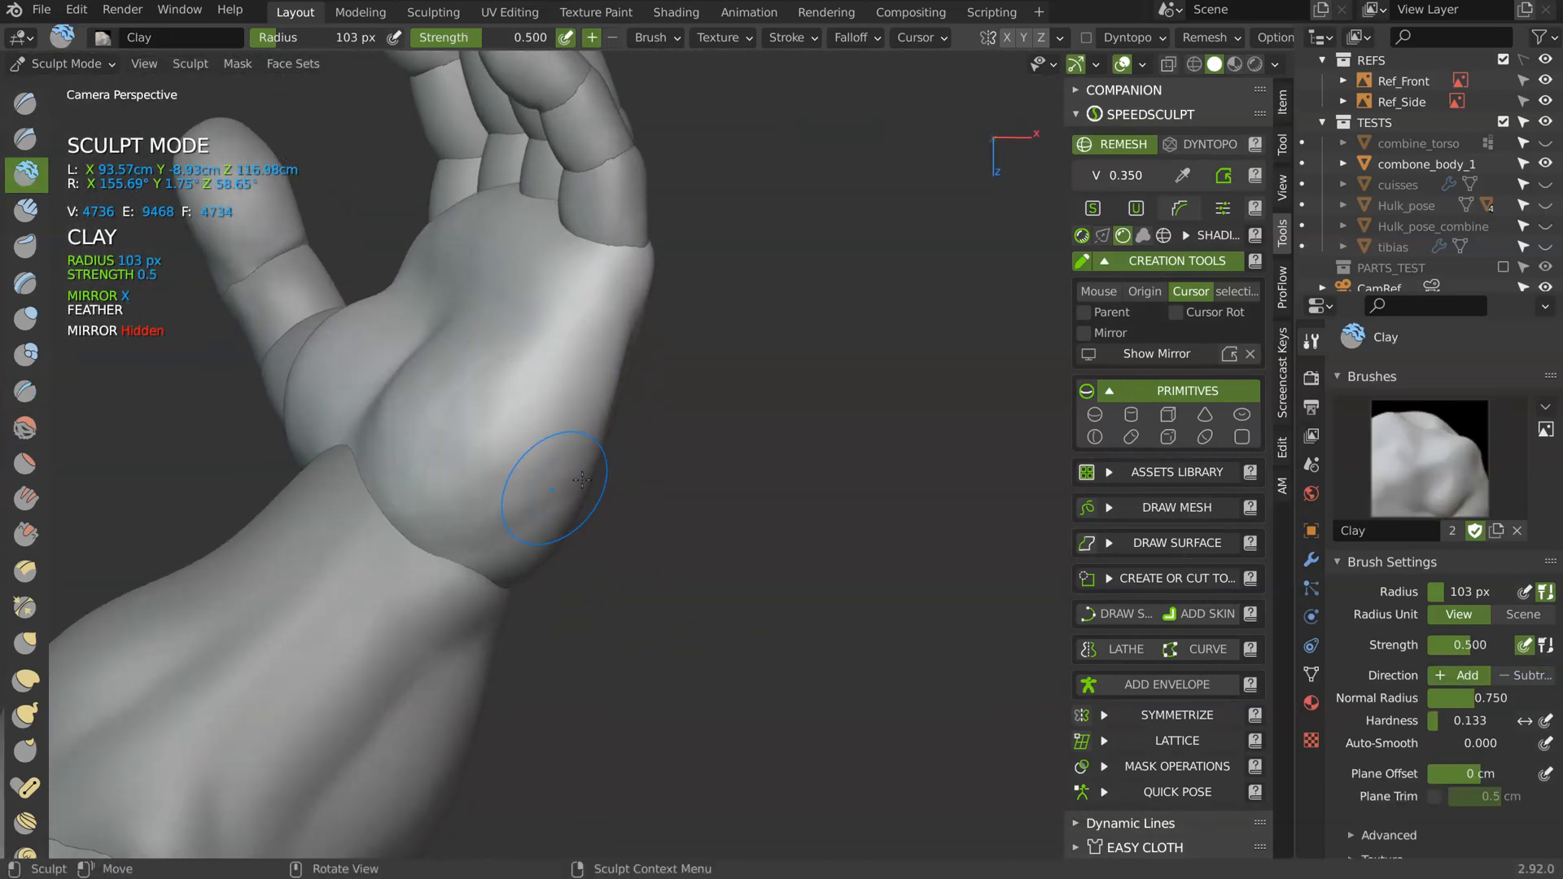
pyautogui.moveTo(540, 488); pyautogui.dragTo(461, 518, button='middle')
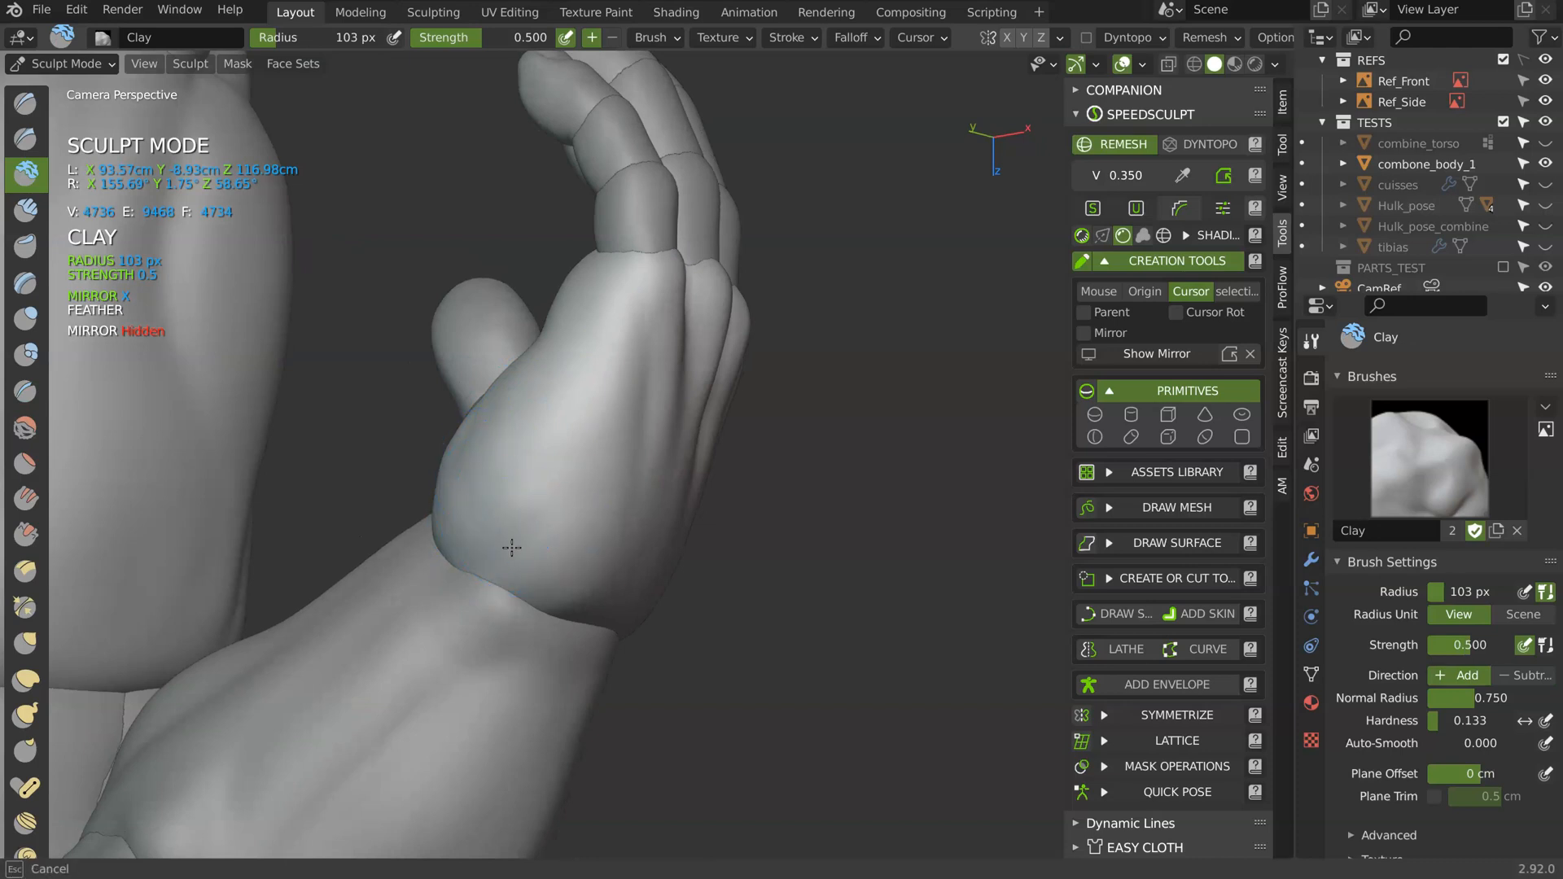
pyautogui.moveTo(618, 481); pyautogui.dragTo(544, 520, button='middle')
pyautogui.moveTo(732, 496); pyautogui.dragTo(603, 426, button='middle')
# - Adjust the edge of the hand at the finger bases with the Grab brush at 216 px radius and 0.284 strength
pyautogui.scroll(-3, 630, 537)
pyautogui.press('g')
pyautogui.press('f')
pyautogui.click(639, 422)
pyautogui.moveTo(555, 405); pyautogui.dragTo(564, 402)
pyautogui.moveTo(566, 348); pyautogui.dragTo(573, 334)
pyautogui.moveTo(573, 335)
pyautogui.mouseDown(button='middle')
pyautogui.moveTo(578, 425)
pyautogui.moveTo(460, 424)
pyautogui.moveTo(569, 423)
pyautogui.mouseUp(button='middle')
# - Refine the side profile of the hand around the index knuckle with the 216 px Grab brush
pyautogui.keyDown('shift'); pyautogui.moveTo(799, 391); pyautogui.dragTo(736, 433, button='middle'); pyautogui.keyUp('shift')
pyautogui.keyDown('ctrl'); pyautogui.moveTo(736, 433); pyautogui.dragTo(735, 366, button='middle'); pyautogui.keyUp('ctrl')
pyautogui.moveTo(735, 366); pyautogui.dragTo(755, 387)
pyautogui.moveTo(755, 388)
pyautogui.mouseDown(button='middle')
pyautogui.moveTo(643, 342)
pyautogui.moveTo(666, 299)
pyautogui.moveTo(632, 324)
pyautogui.mouseUp(button='middle')
pyautogui.hotkey('ctrl', 'Tab')
pyautogui.hotkey('ctrl', 'Tab')
pyautogui.moveTo(609, 294); pyautogui.dragTo(641, 321)
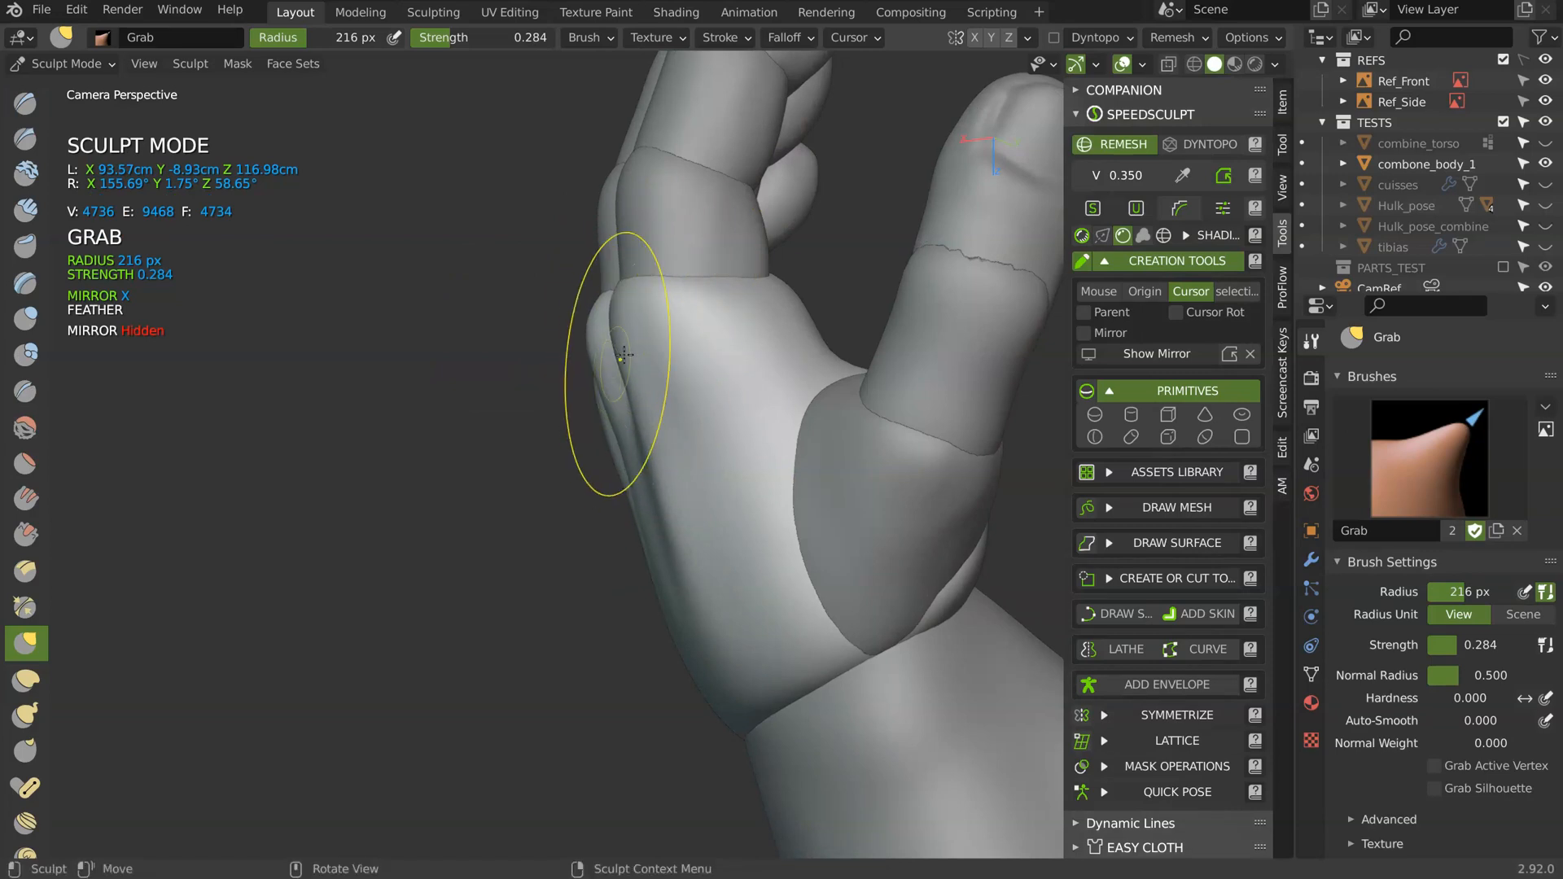
# - Smooth the back of the hand along its outer contour below the knuckles
pyautogui.moveTo(680, 314)
pyautogui.mouseDown(button='middle')
pyautogui.moveTo(892, 423)
pyautogui.moveTo(649, 343)
pyautogui.mouseUp(button='middle')
pyautogui.moveTo(592, 375)
pyautogui.keyDown('shift'); pyautogui.mouseDown()
pyautogui.moveTo(611, 365)
pyautogui.moveTo(622, 407)
pyautogui.mouseUp(); pyautogui.keyUp('shift')
pyautogui.keyDown('shift'); pyautogui.moveTo(578, 541); pyautogui.dragTo(633, 407); pyautogui.keyUp('shift')
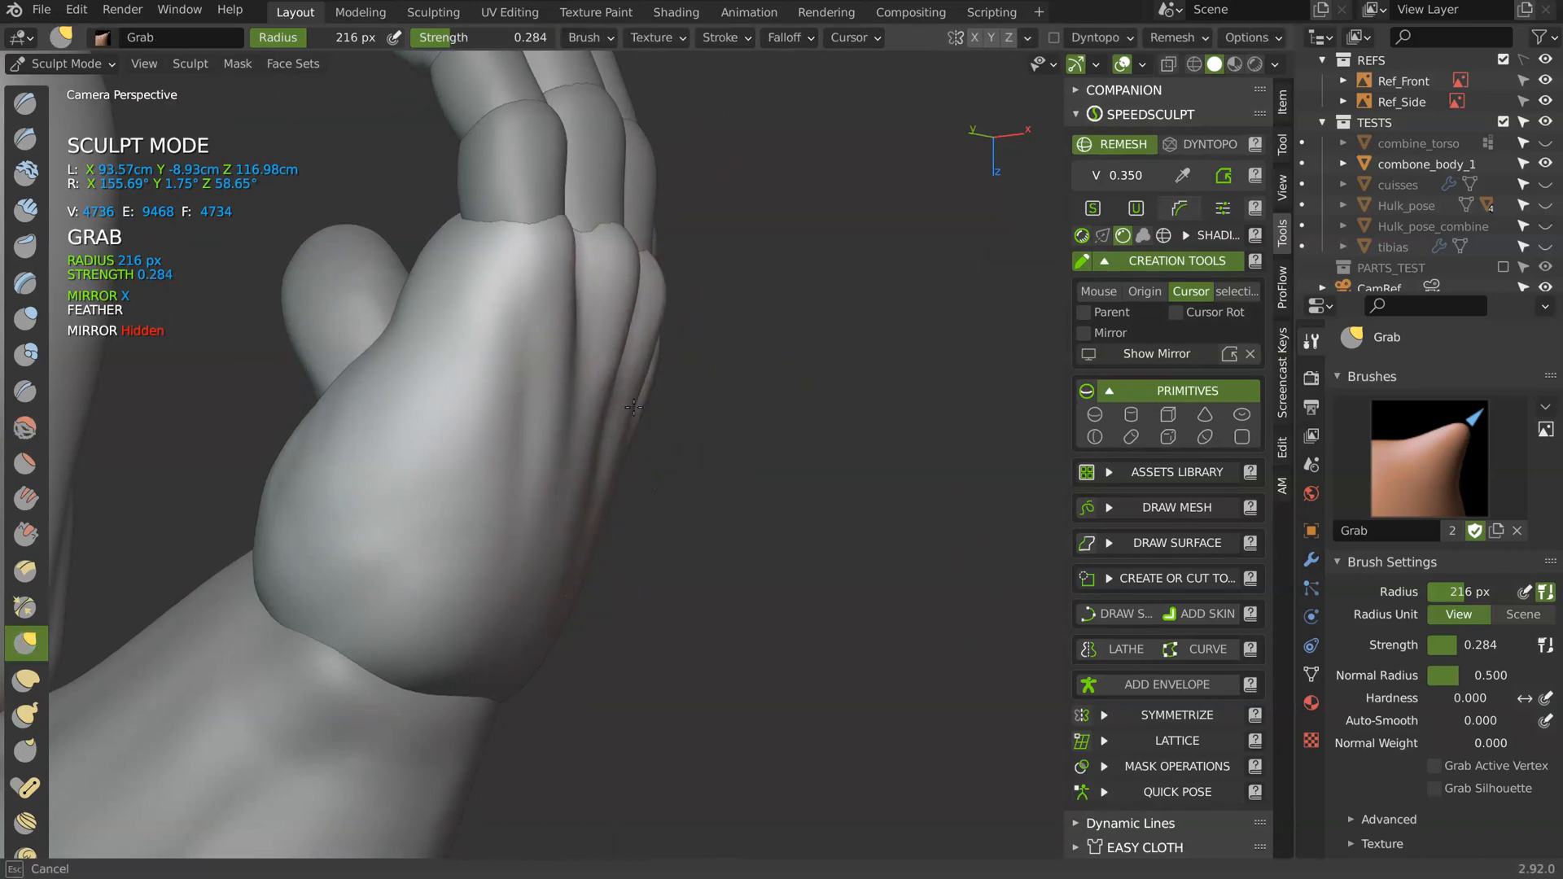
# - Nudge the knuckles on the back of the hand inward and pull up the palm edge below the fingers with Grab
pyautogui.moveTo(628, 209)
pyautogui.mouseDown(button='middle')
pyautogui.moveTo(613, 262)
pyautogui.moveTo(722, 278)
pyautogui.mouseUp(button='middle')
pyautogui.moveTo(699, 282); pyautogui.dragTo(663, 277)
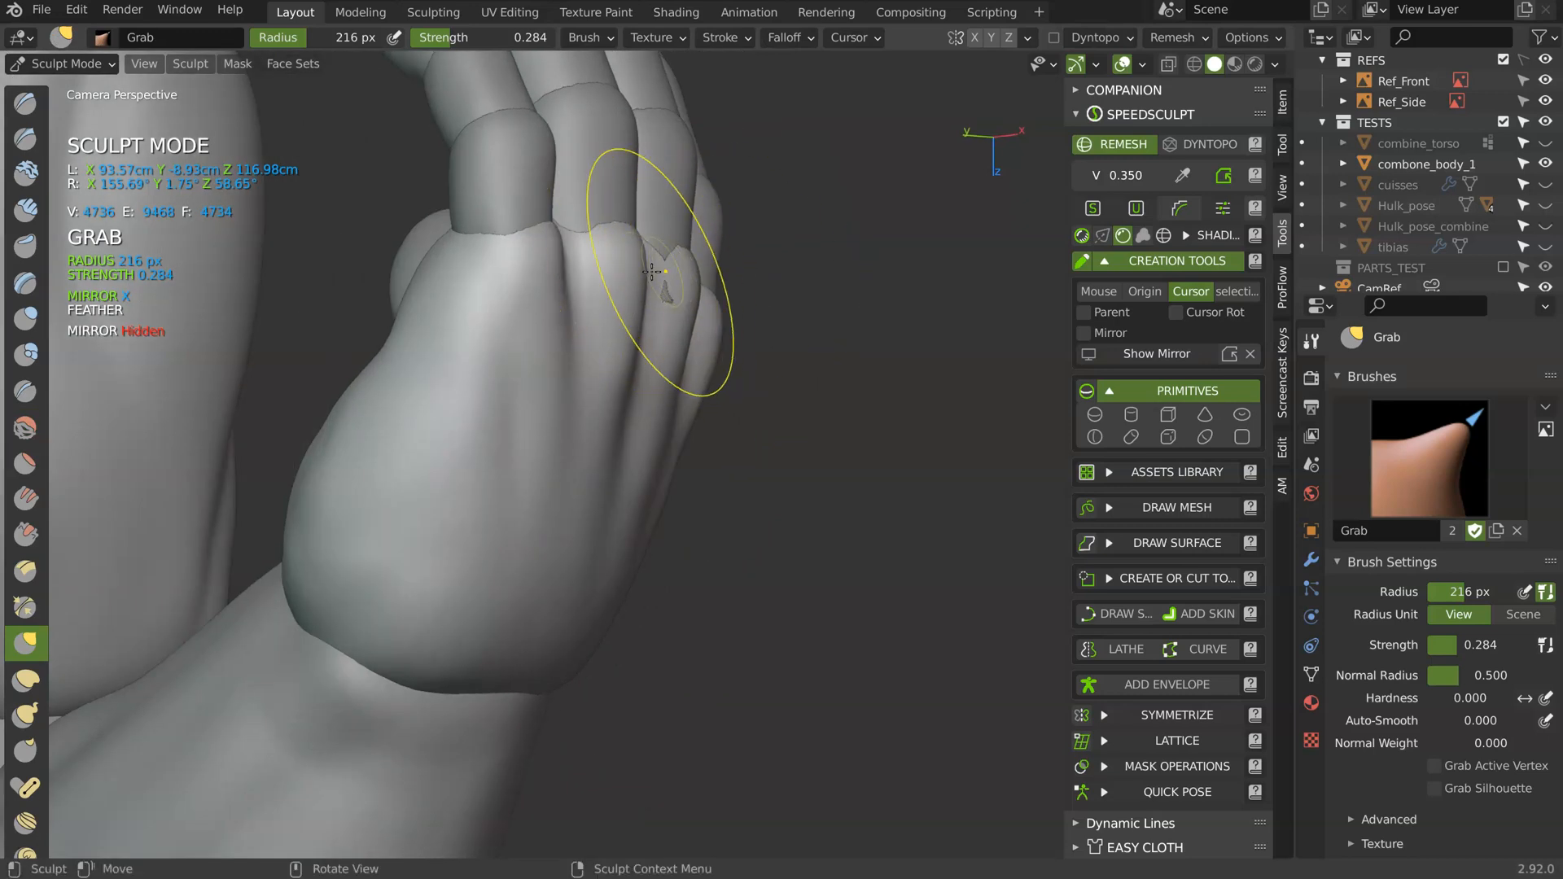
pyautogui.moveTo(665, 276); pyautogui.dragTo(726, 277, button='middle')
pyautogui.moveTo(480, 296); pyautogui.dragTo(475, 245)
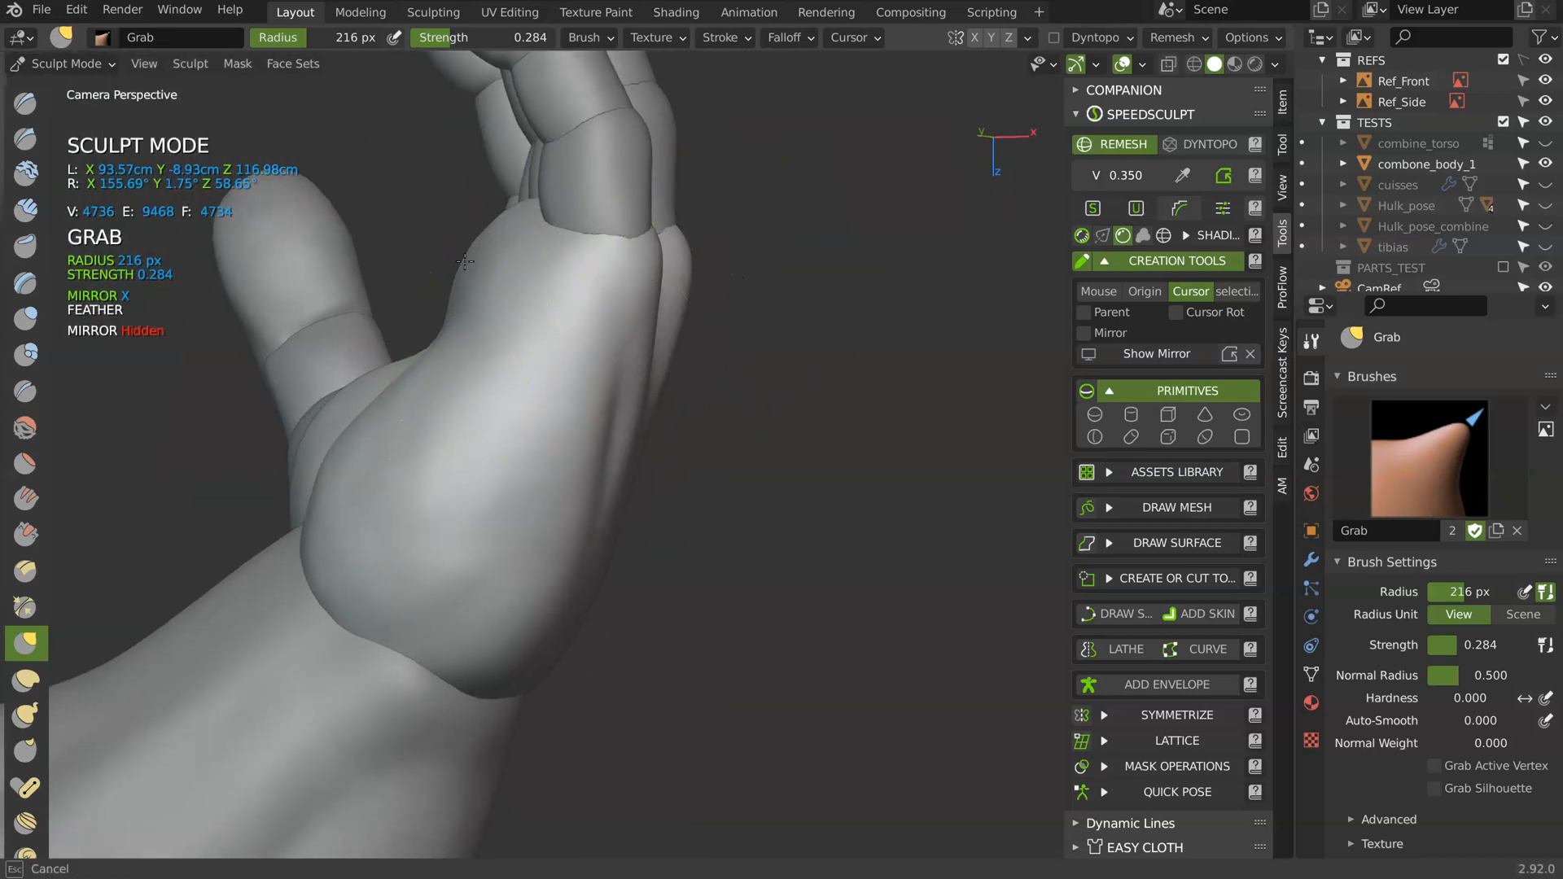
pyautogui.moveTo(462, 278); pyautogui.dragTo(583, 213, button='middle')
# - Isolate the palm mesh in local view and switch to the Crease brush
pyautogui.press('KP_Divide')
pyautogui.moveTo(656, 296); pyautogui.dragTo(529, 387, button='middle')
pyautogui.hotkey('shift', 'c')
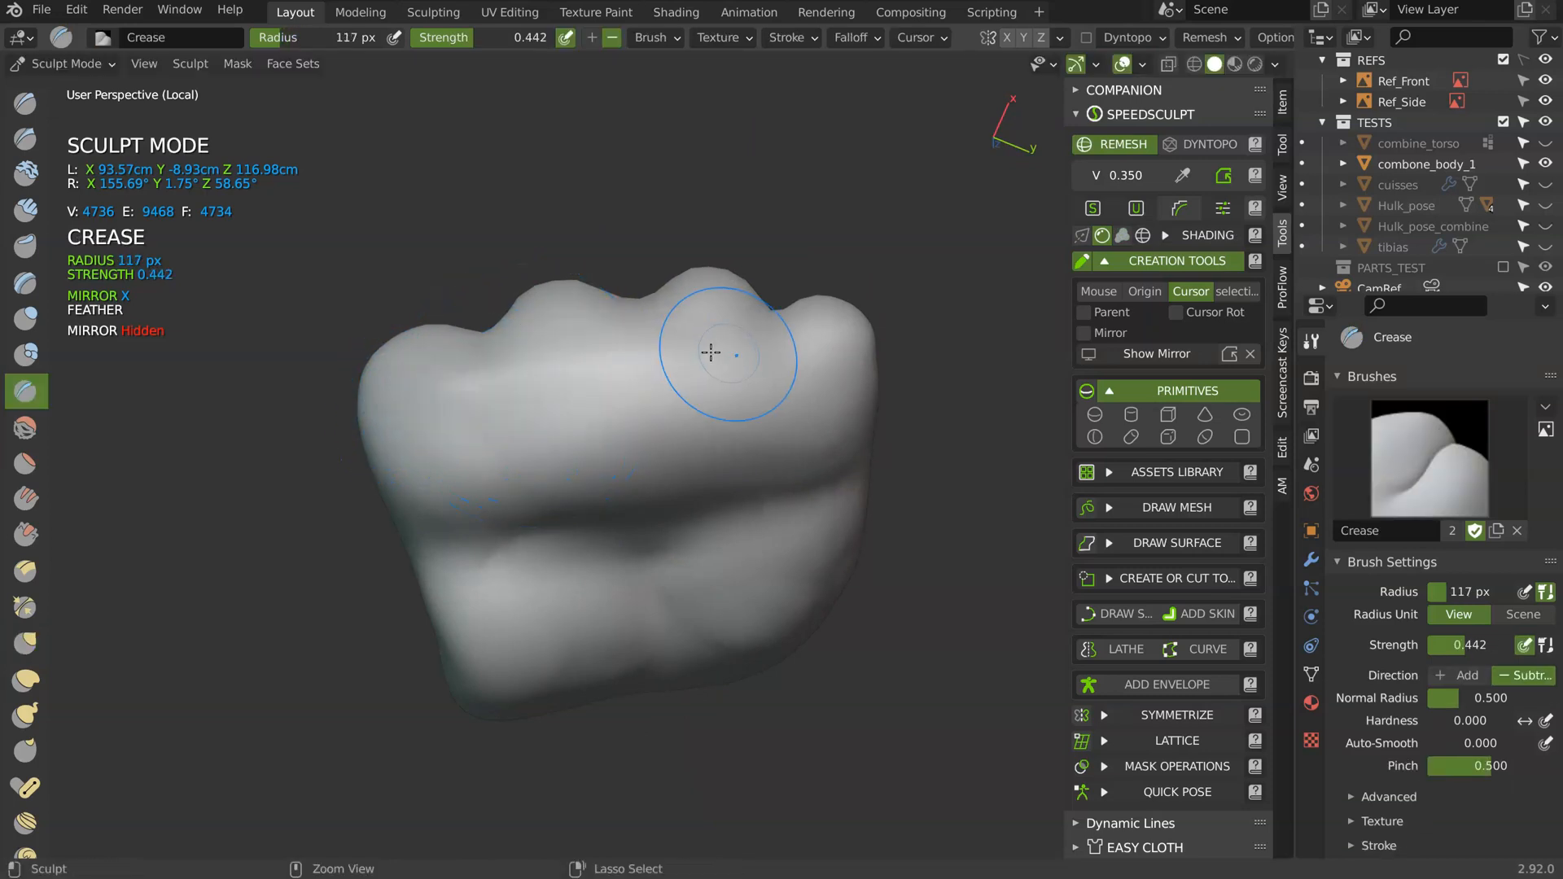
# - Undo the last four sculpting changes on the isolated palm
pyautogui.hotkey('ctrl', 'z')
pyautogui.hotkey('ctrl', 'z')
pyautogui.hotkey('ctrl', 'z')
pyautogui.hotkey('ctrl', 'z')
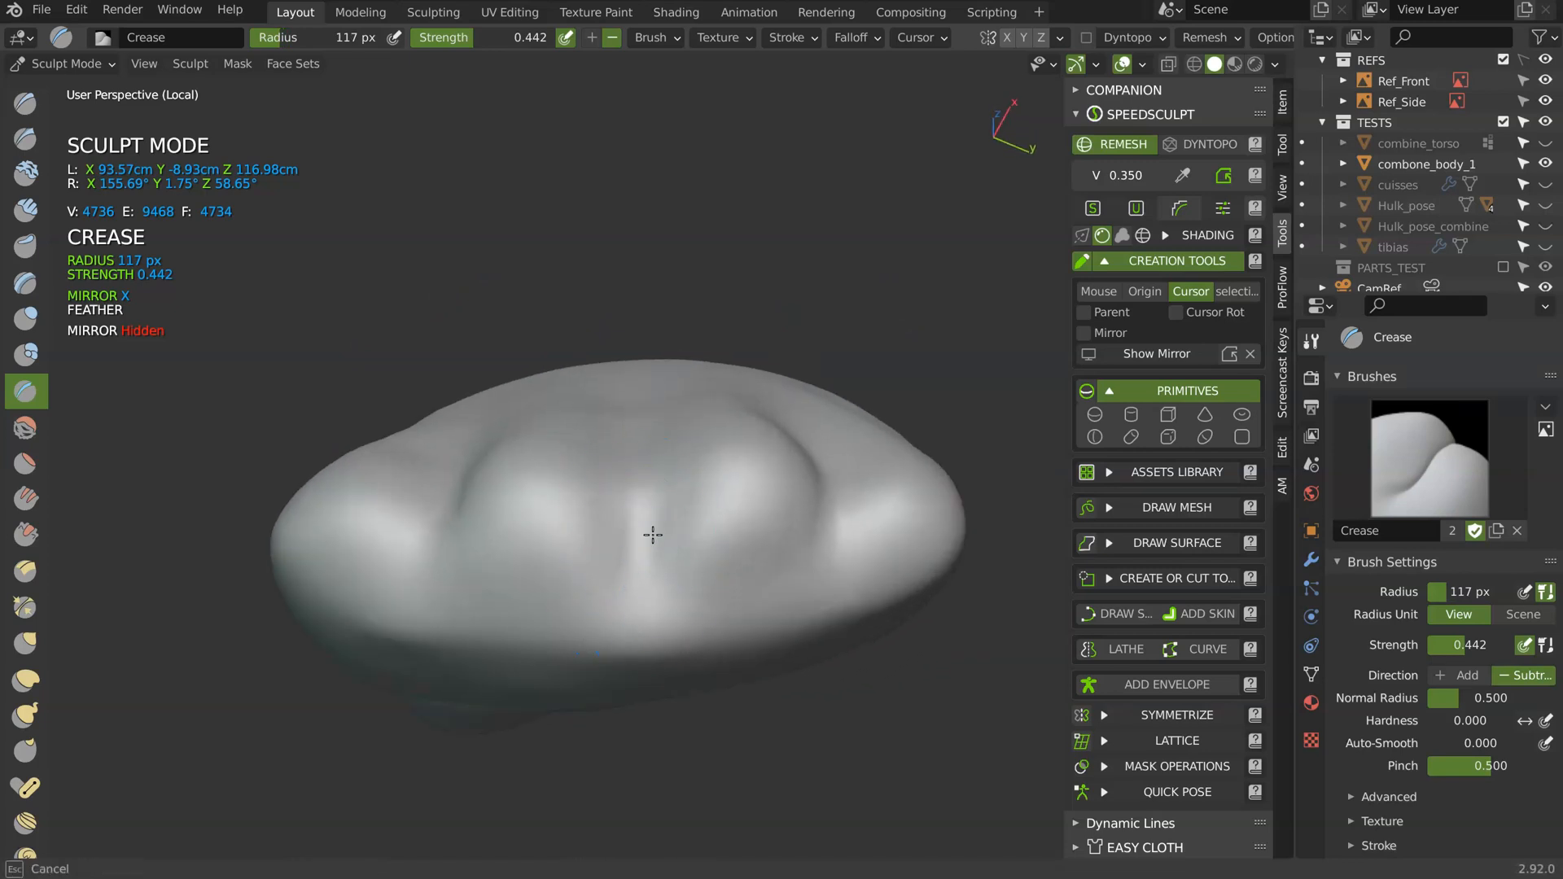
# - Carve the gaps between the knuckles on the finger end of the isolated palm with the 117 px Crease brush
pyautogui.moveTo(445, 541)
pyautogui.mouseDown(button='middle')
pyautogui.moveTo(478, 558)
pyautogui.moveTo(444, 579)
pyautogui.mouseUp(button='middle')
pyautogui.moveTo(456, 511)
pyautogui.mouseDown(button='middle')
pyautogui.moveTo(697, 569)
pyautogui.moveTo(824, 480)
pyautogui.mouseUp(button='middle')
pyautogui.moveTo(833, 519); pyautogui.dragTo(838, 525)
pyautogui.moveTo(838, 524)
pyautogui.mouseDown(button='middle')
pyautogui.moveTo(716, 492)
pyautogui.moveTo(557, 540)
pyautogui.mouseUp(button='middle')
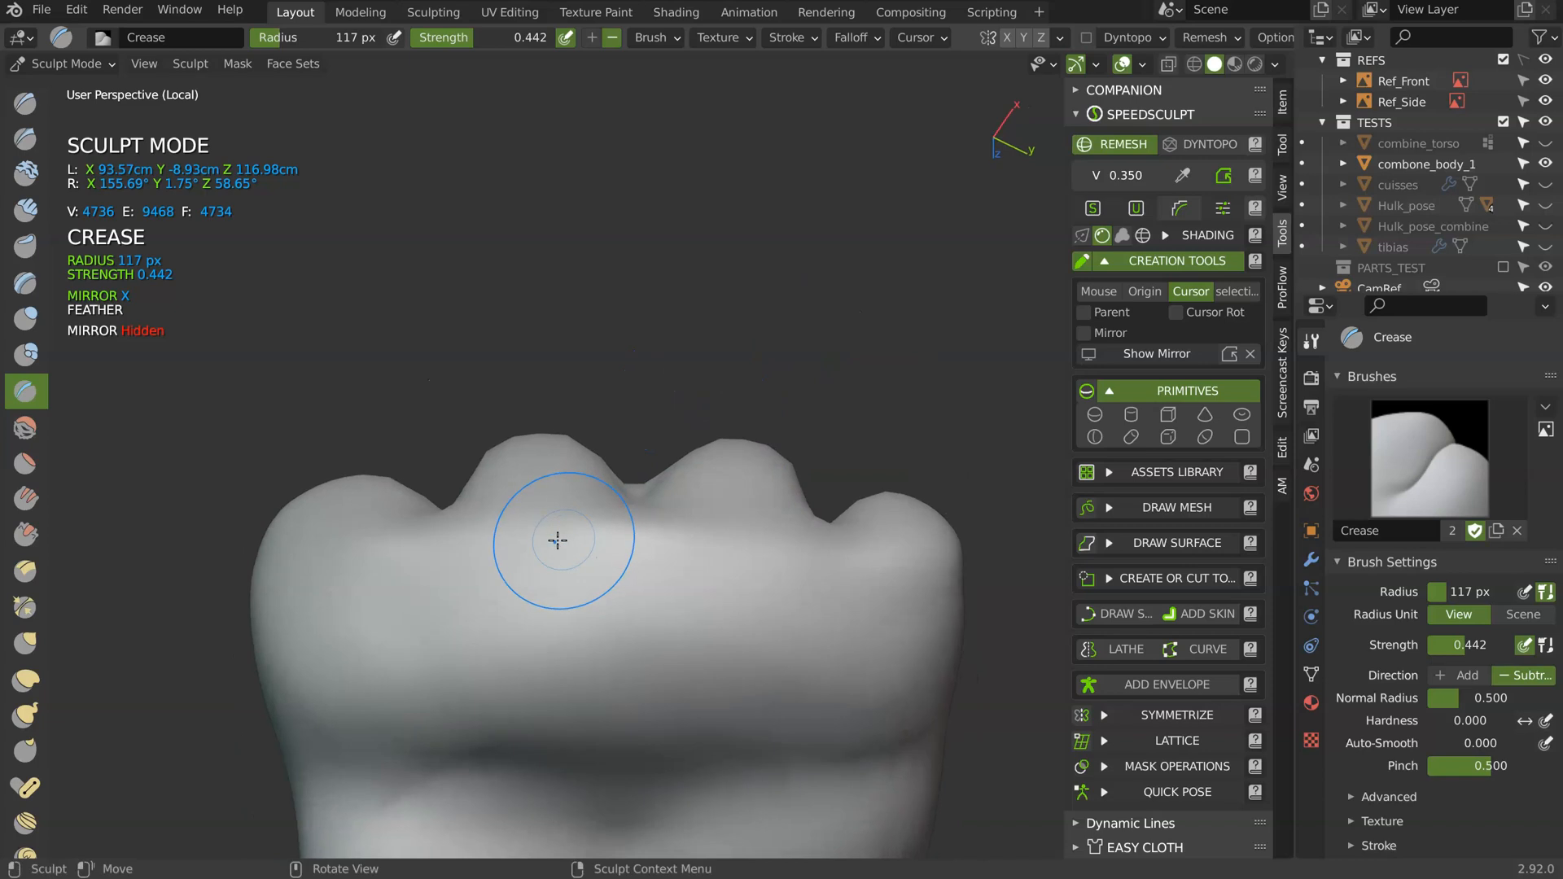
# - Reshape the tops of the knuckles on the isolated palm with the Grab brush at 253 px radius and 0.284 strength
pyautogui.moveTo(454, 559); pyautogui.dragTo(488, 506, button='middle')
pyautogui.press('g')
pyautogui.press('f')
pyautogui.click(729, 523)
pyautogui.moveTo(635, 521); pyautogui.dragTo(602, 490, button='middle')
pyautogui.moveTo(553, 501); pyautogui.dragTo(530, 507)
pyautogui.moveTo(531, 527)
pyautogui.mouseDown(button='middle')
pyautogui.moveTo(456, 488)
pyautogui.moveTo(358, 554)
pyautogui.mouseUp(button='middle')
pyautogui.moveTo(350, 555); pyautogui.dragTo(343, 549)
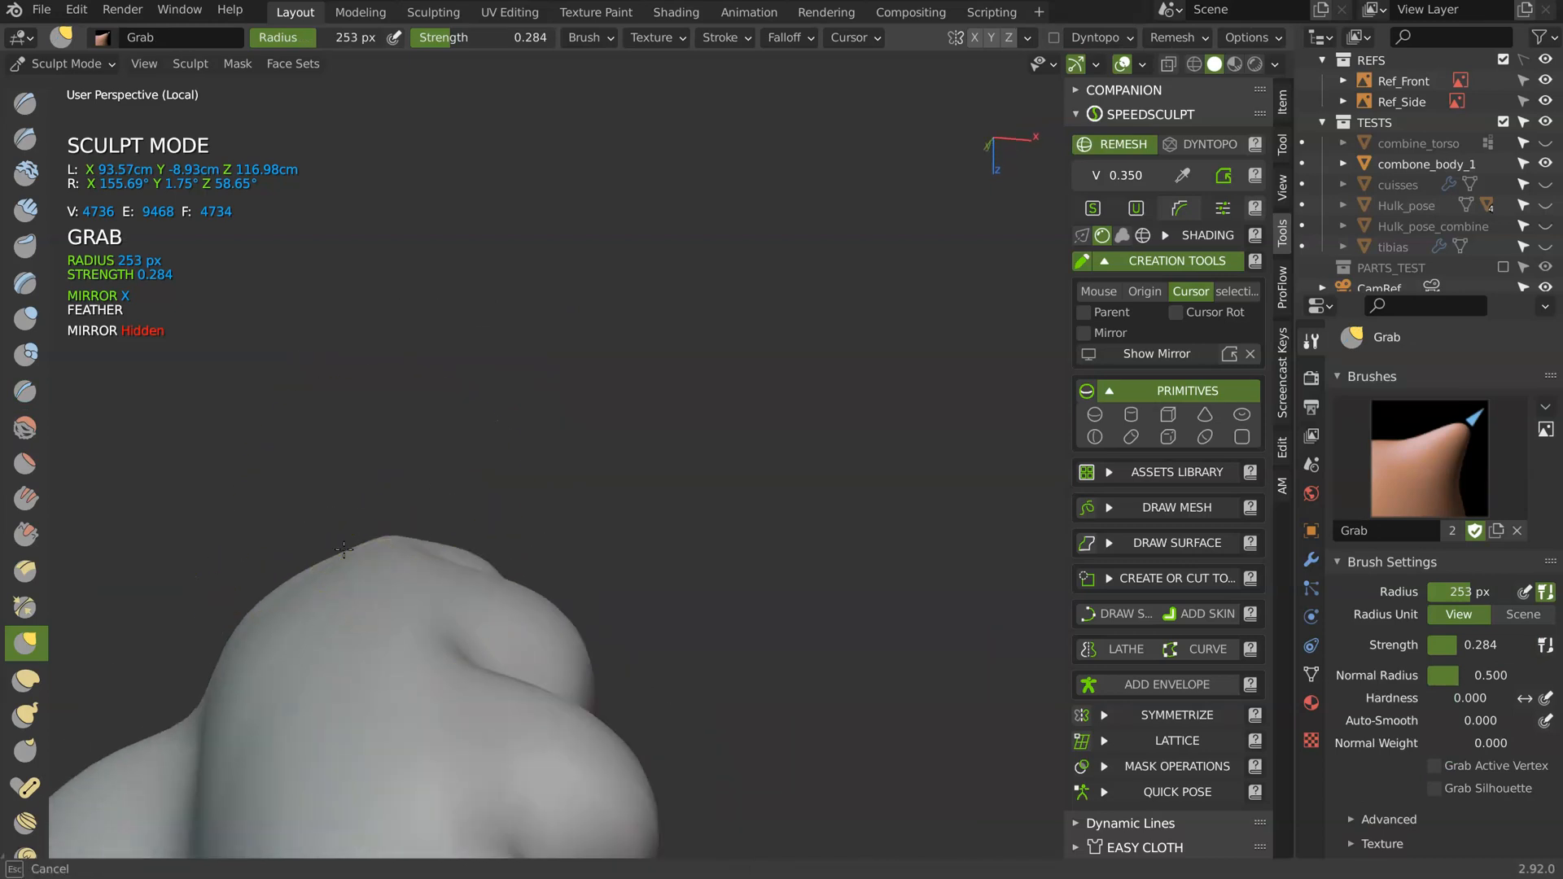
# - Push in the little-finger knuckle corner of the isolated palm with the 253 px Grab brush
pyautogui.moveTo(489, 474)
pyautogui.mouseDown(button='middle')
pyautogui.moveTo(415, 528)
pyautogui.moveTo(393, 578)
pyautogui.moveTo(524, 495)
pyautogui.moveTo(722, 516)
pyautogui.moveTo(633, 461)
pyautogui.mouseUp(button='middle')
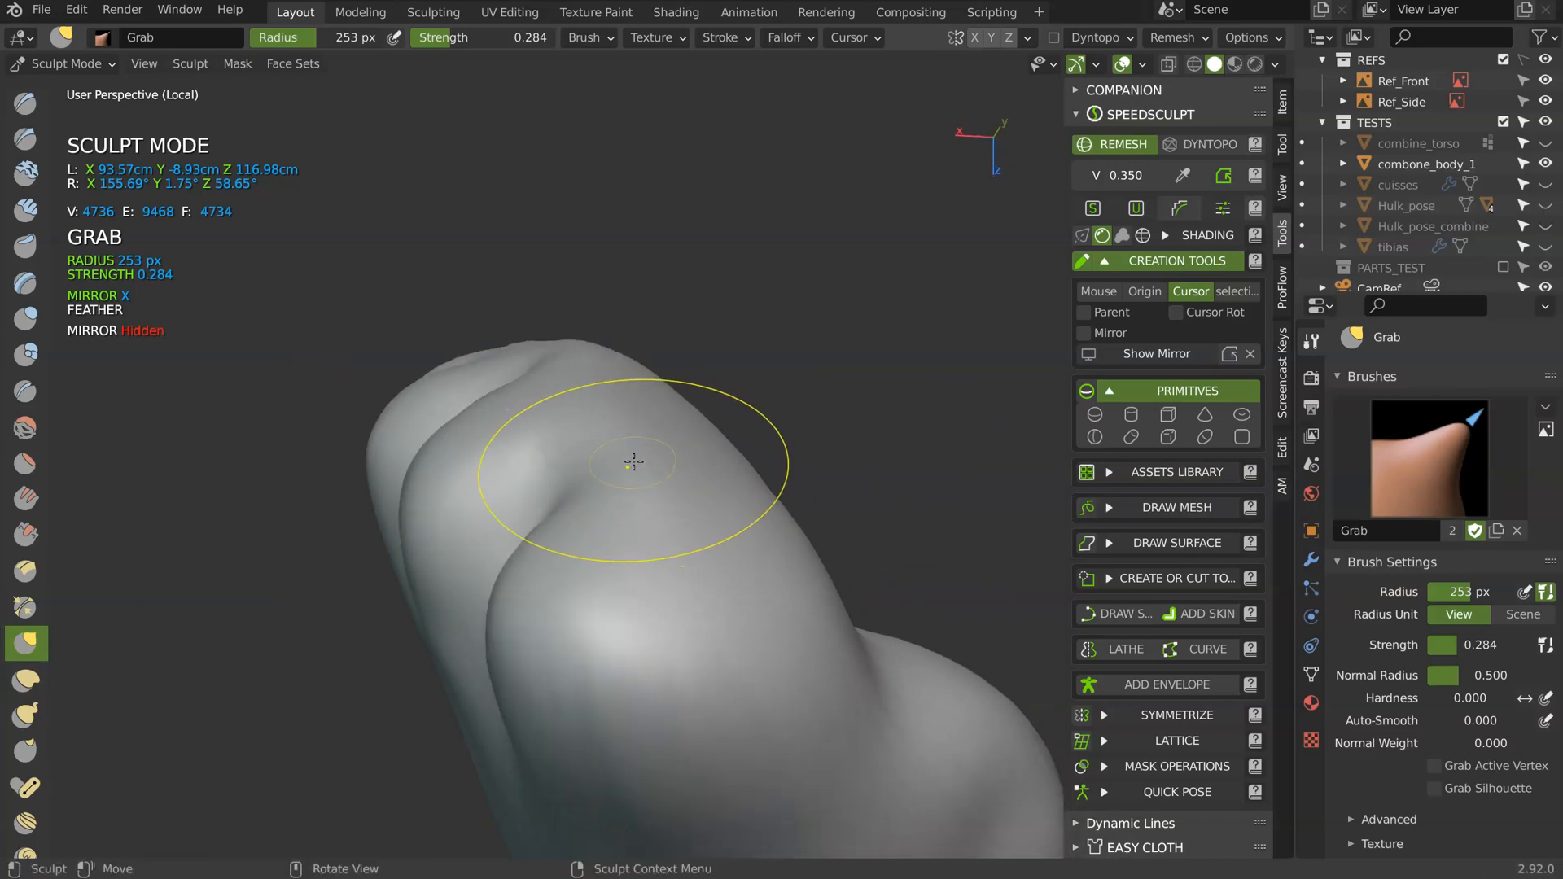
pyautogui.moveTo(569, 391)
pyautogui.mouseDown(button='middle')
pyautogui.moveTo(621, 456)
pyautogui.moveTo(464, 444)
pyautogui.mouseUp(button='middle')
pyautogui.scroll(-2, 464, 444)
pyautogui.moveTo(684, 479)
pyautogui.keyDown('shift'); pyautogui.mouseDown(button='middle')
pyautogui.moveTo(583, 432)
pyautogui.moveTo(595, 440)
pyautogui.mouseUp(button='middle'); pyautogui.keyUp('shift')
pyautogui.moveTo(817, 473); pyautogui.dragTo(804, 482)
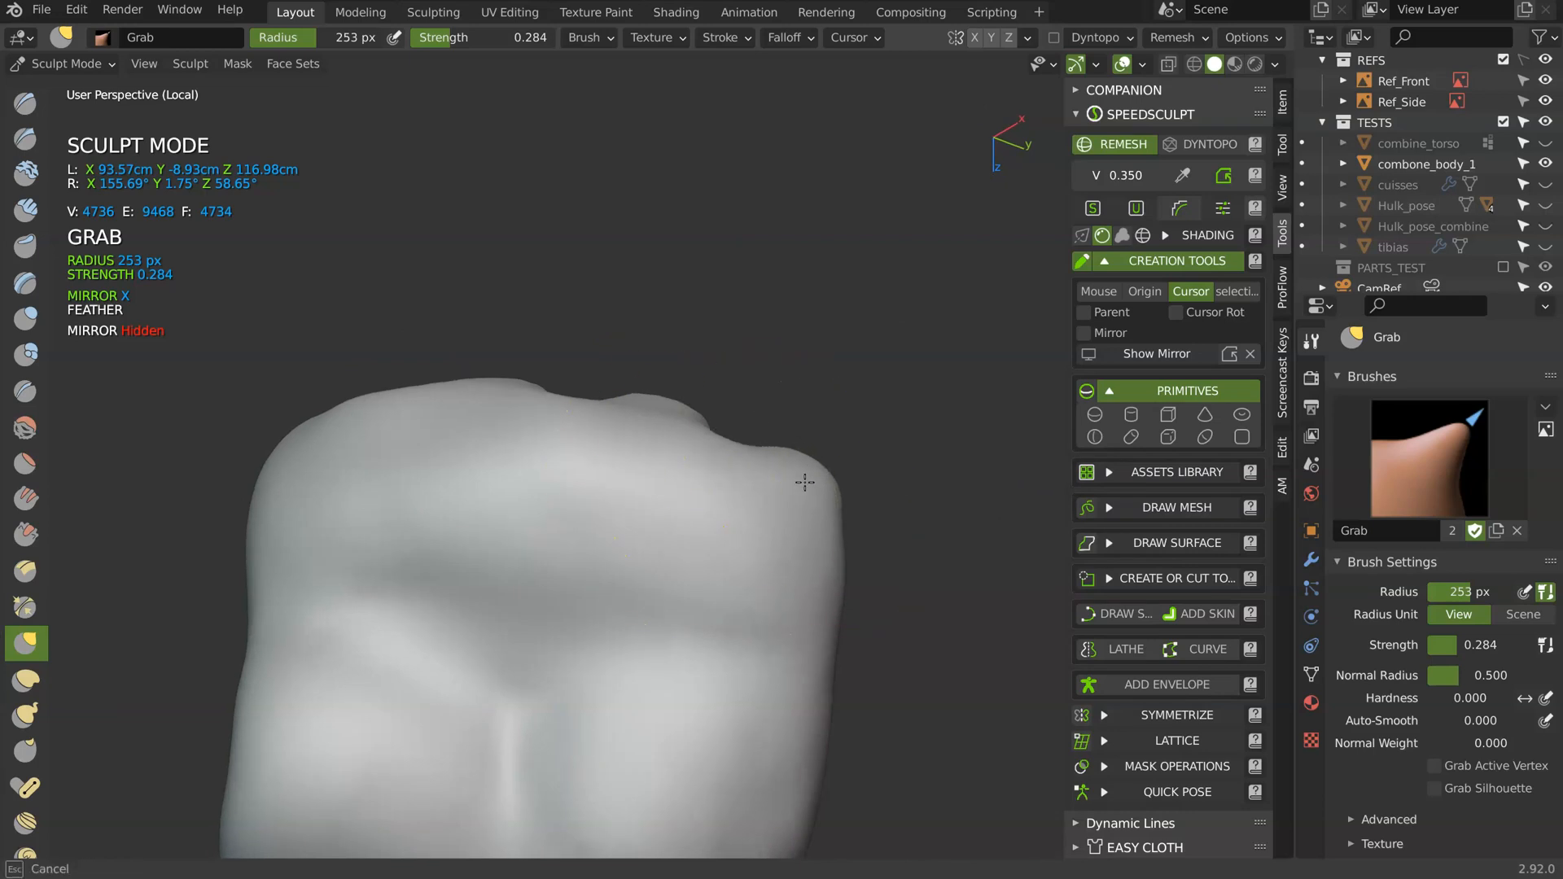
# - Adjust the little-finger side of the isolated palm with the 253 px Grab brush and bring the rest of the body back into view
pyautogui.moveTo(646, 423)
pyautogui.mouseDown()
pyautogui.moveTo(827, 523)
pyautogui.moveTo(827, 558)
pyautogui.mouseUp()
pyautogui.moveTo(827, 558)
pyautogui.mouseDown(button='middle')
pyautogui.moveTo(688, 465)
pyautogui.moveTo(710, 458)
pyautogui.mouseUp(button='middle')
pyautogui.press('/')
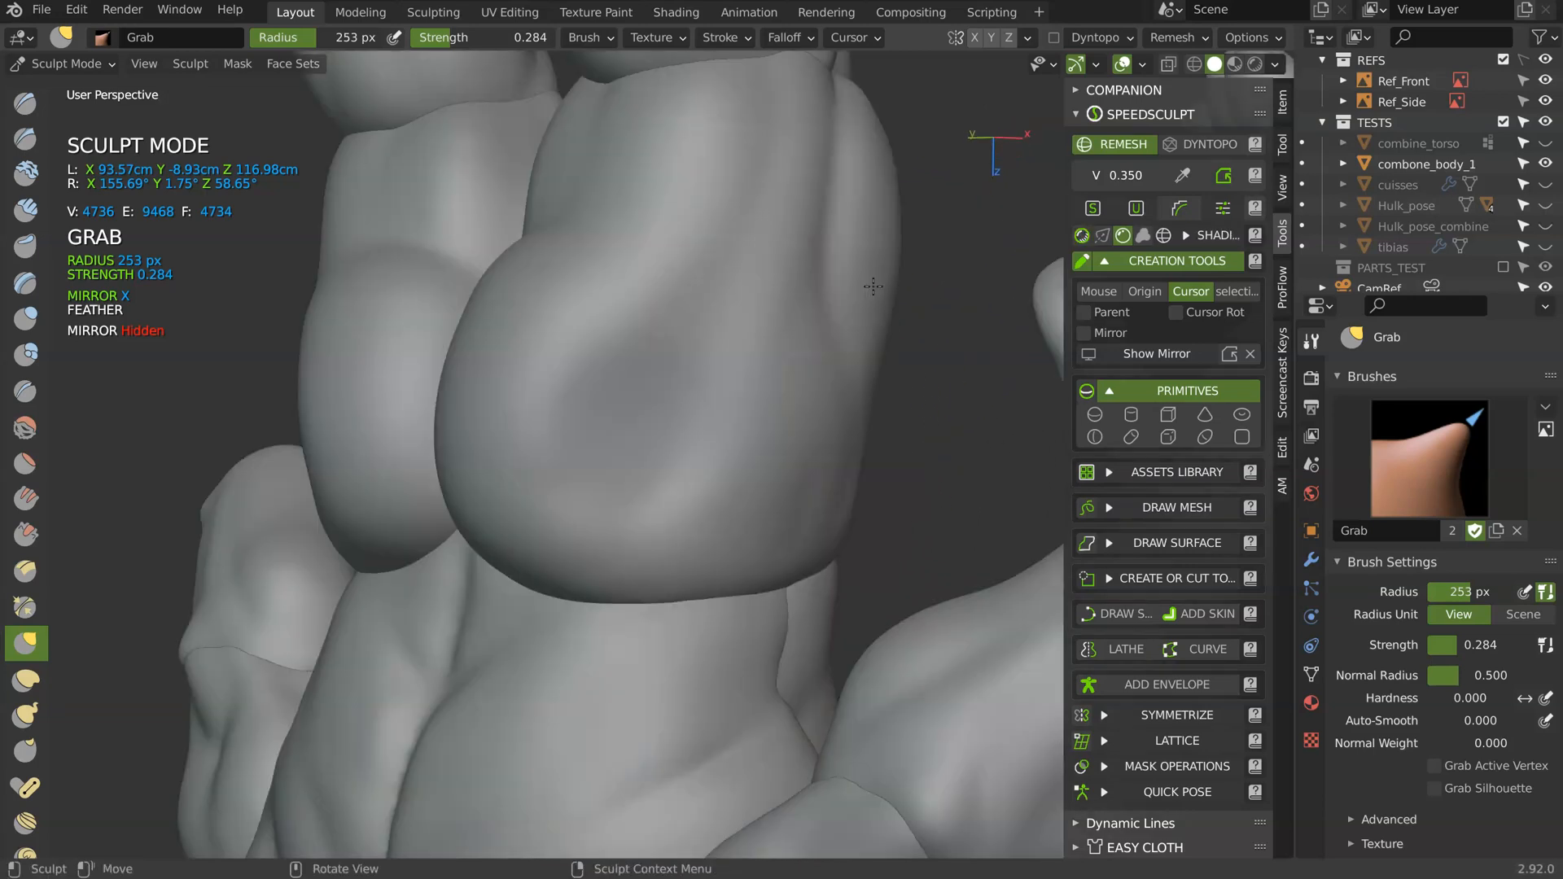
# - Switch sculpting to the middle finger's base segment and pull it at the knuckle with the 253 px Grab brush
pyautogui.moveTo(695, 377); pyautogui.dragTo(750, 364, button='middle')
pyautogui.keyDown('shift'); pyautogui.moveTo(297, 317); pyautogui.dragTo(590, 311, button='middle'); pyautogui.keyUp('shift')
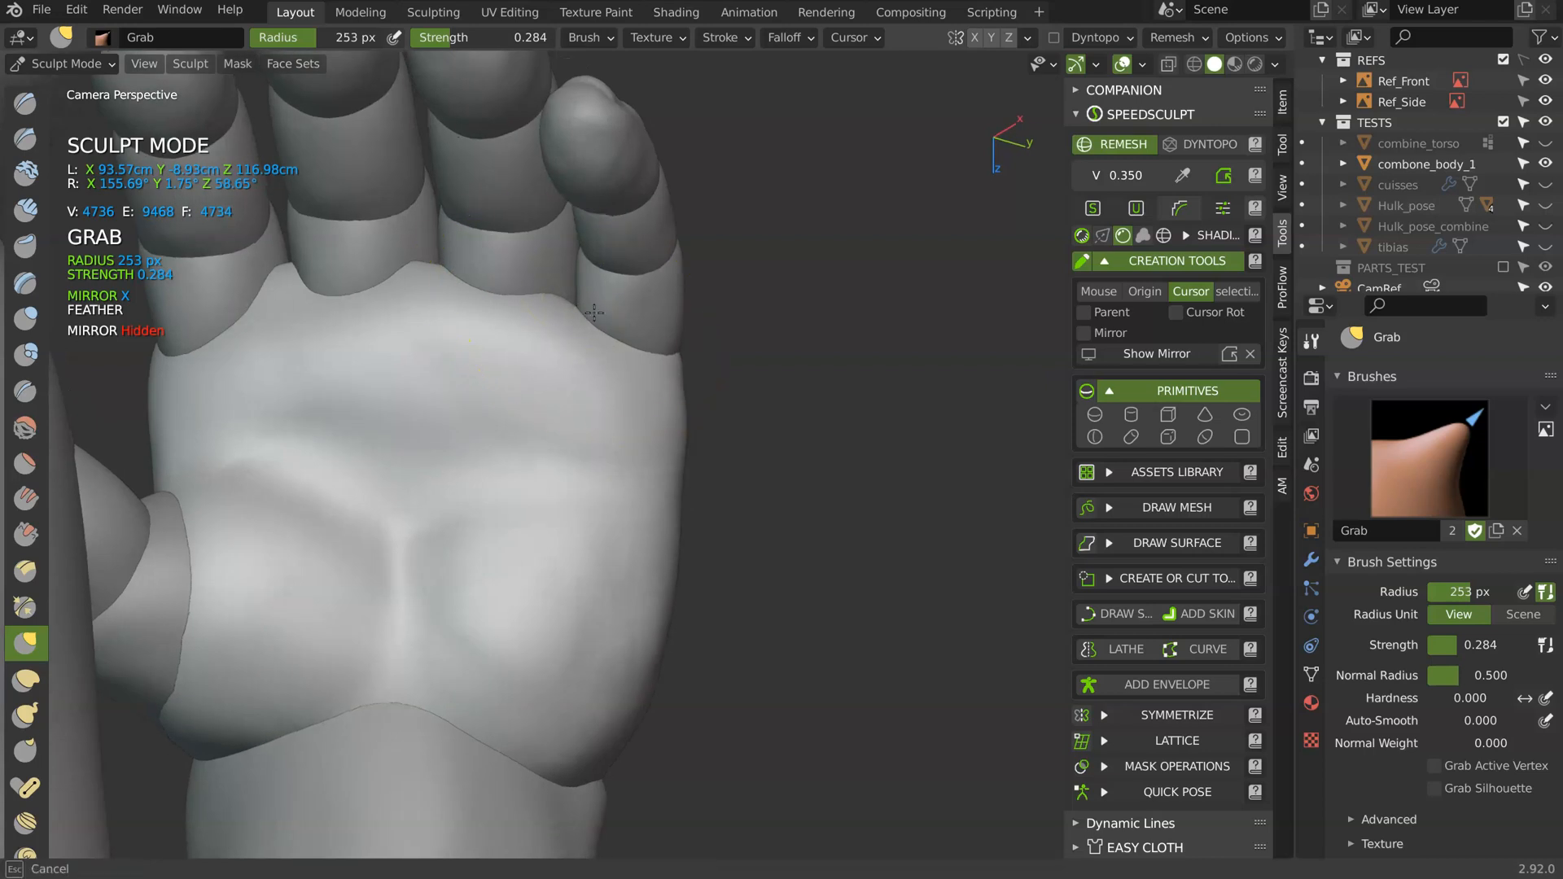
pyautogui.moveTo(302, 255)
pyautogui.mouseDown(button='middle')
pyautogui.moveTo(460, 321)
pyautogui.moveTo(607, 279)
pyautogui.moveTo(400, 336)
pyautogui.moveTo(481, 329)
pyautogui.moveTo(542, 376)
pyautogui.moveTo(310, 307)
pyautogui.moveTo(381, 339)
pyautogui.moveTo(395, 305)
pyautogui.moveTo(432, 307)
pyautogui.moveTo(377, 280)
pyautogui.moveTo(352, 430)
pyautogui.mouseUp(button='middle')
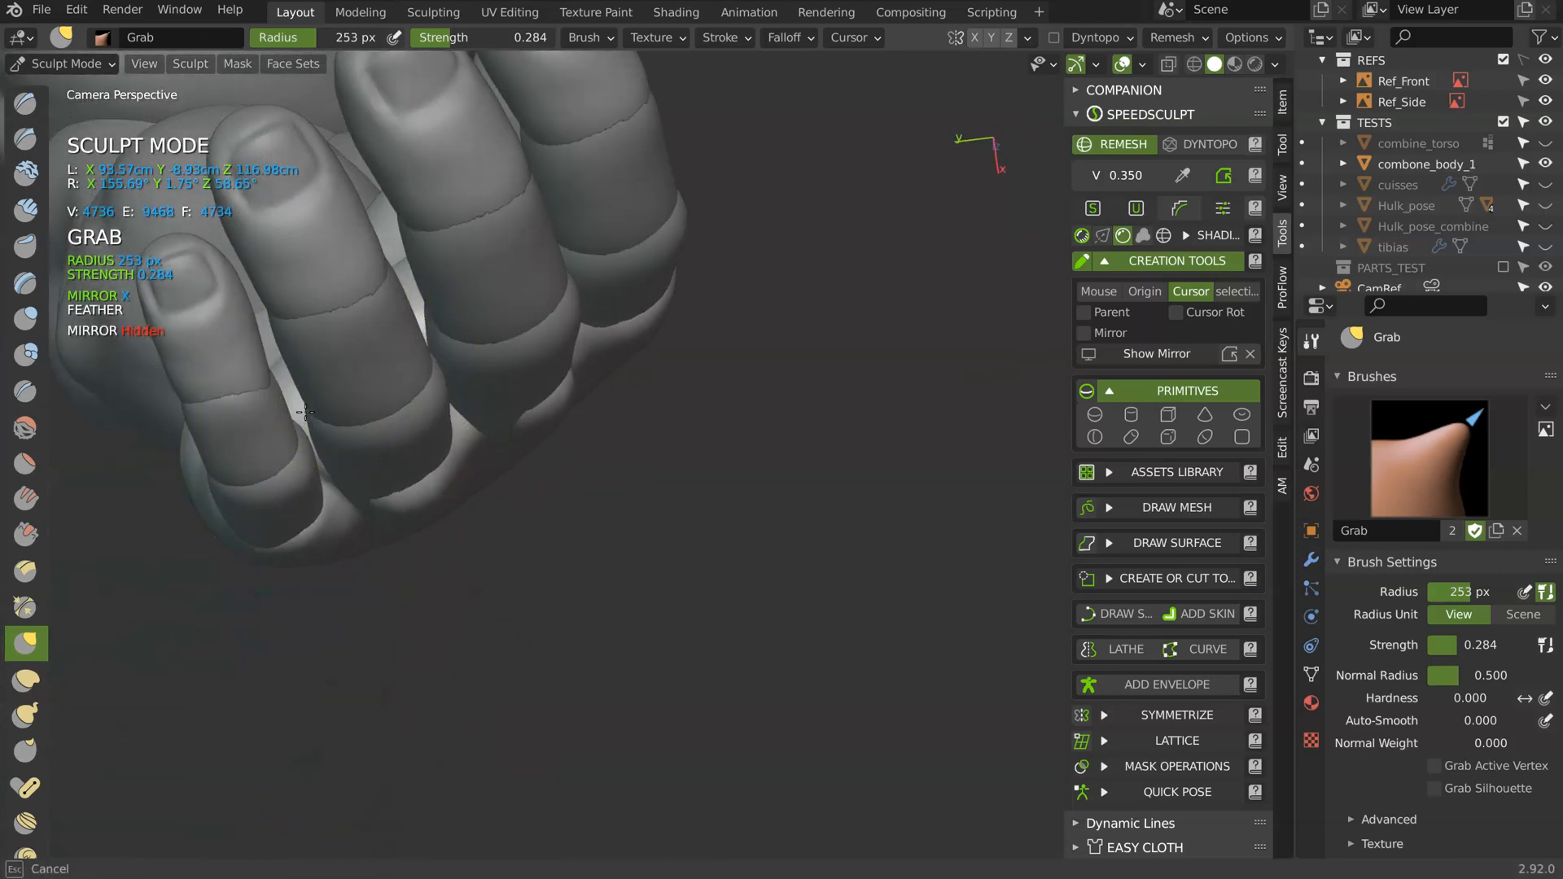
pyautogui.moveTo(361, 375); pyautogui.dragTo(310, 428, button='middle')
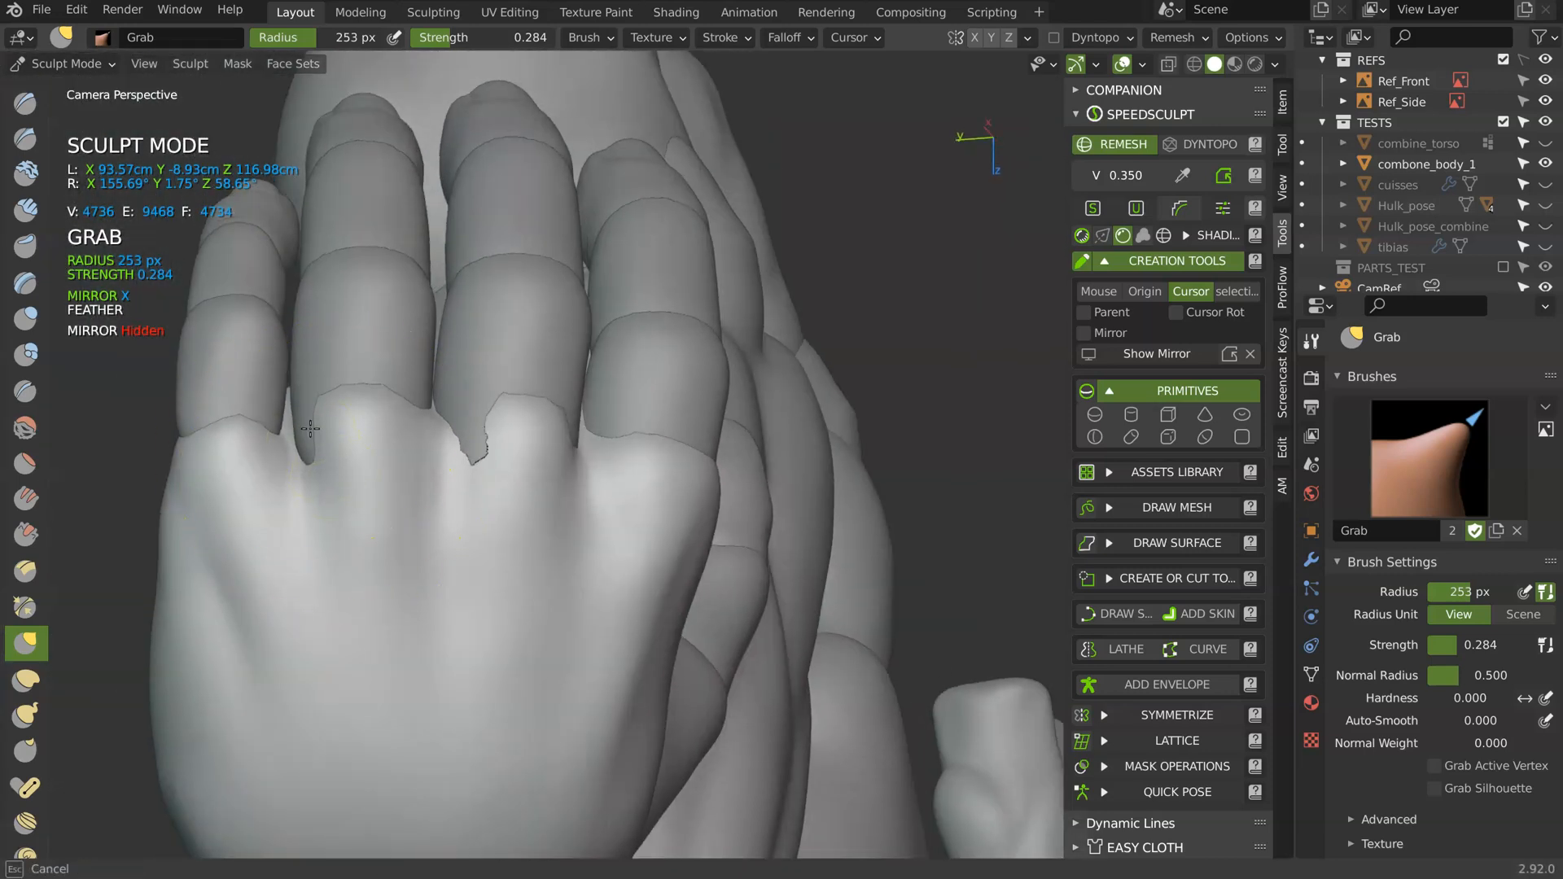
pyautogui.moveTo(546, 443); pyautogui.dragTo(554, 363, button='middle')
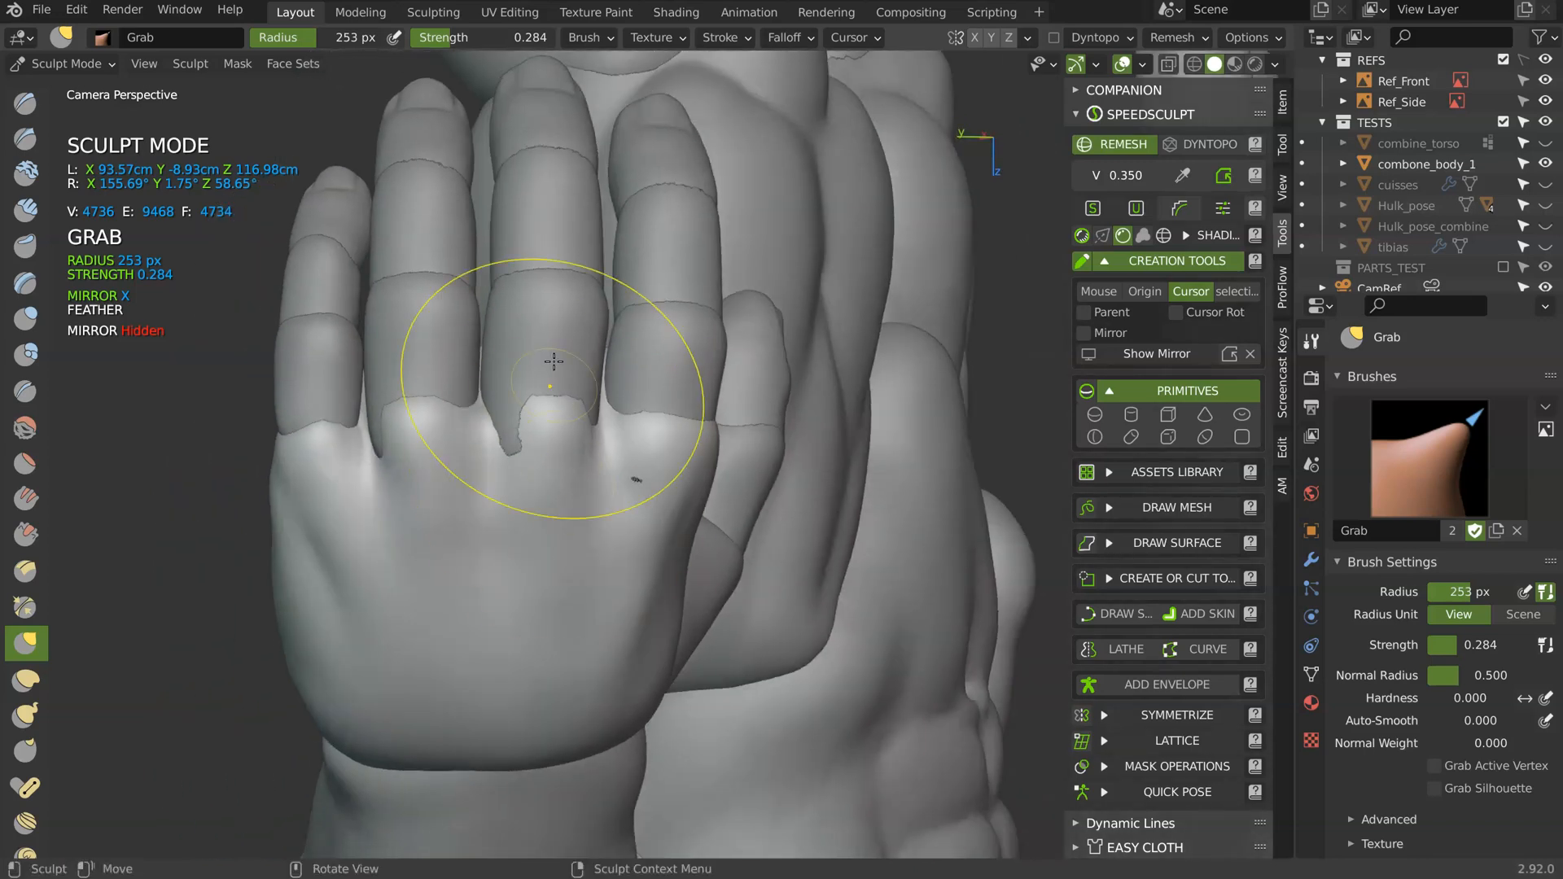
pyautogui.hotkey('ctrl', 'Tab')
pyautogui.click(523, 353)
pyautogui.hotkey('ctrl', 'Tab')
pyautogui.moveTo(469, 401); pyautogui.dragTo(485, 385)
# - Reshape the knuckle end of the middle finger's base segment to fit the palm with the Grab brush
pyautogui.moveTo(624, 425); pyautogui.dragTo(527, 428, button='middle')
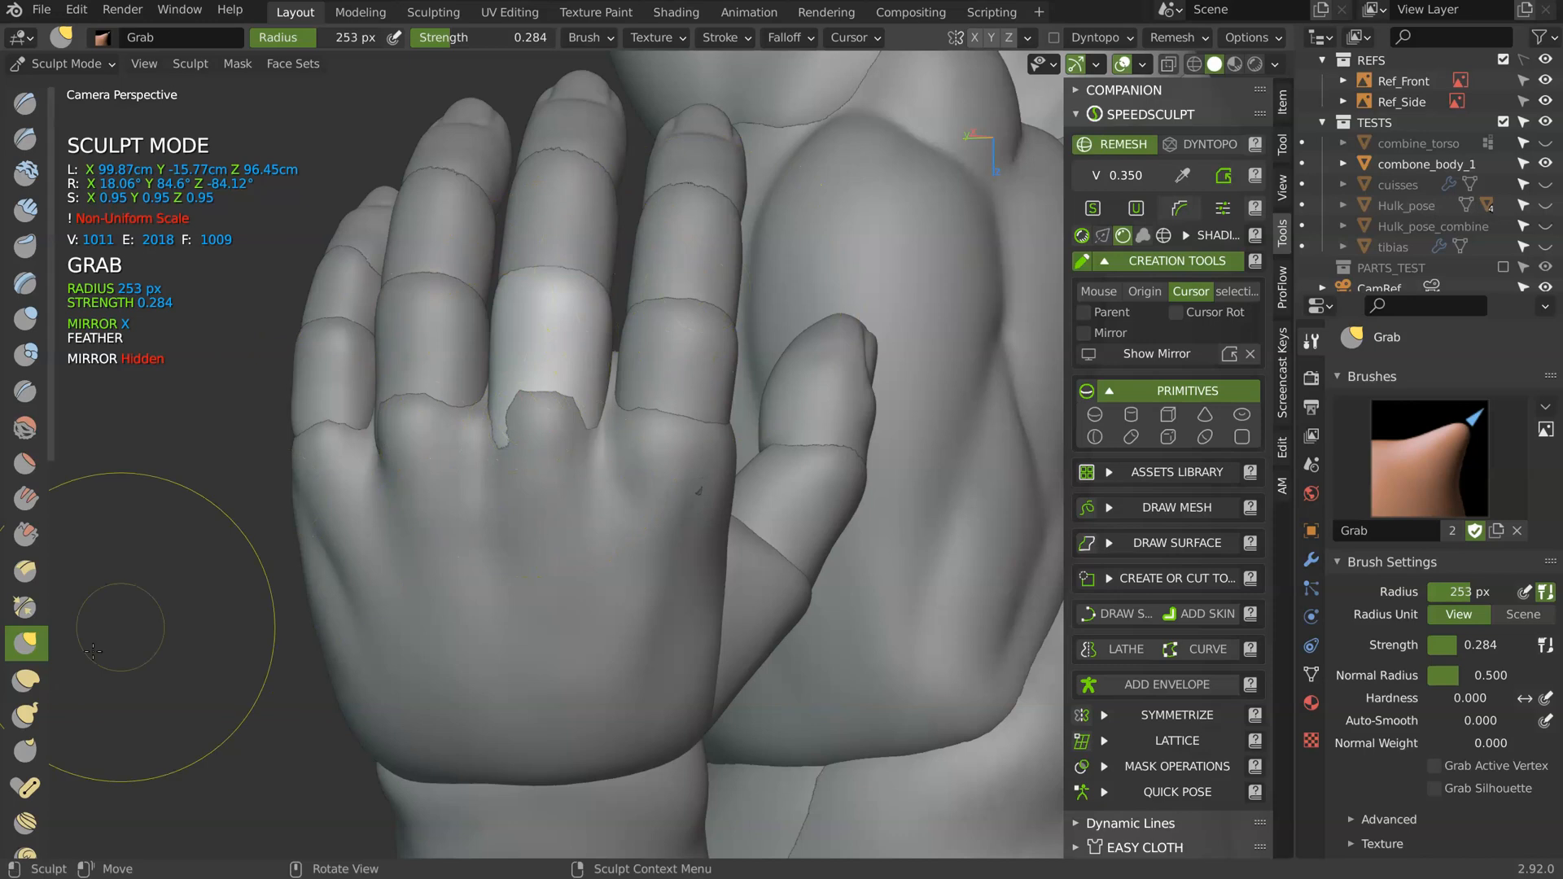
pyautogui.moveTo(596, 406)
pyautogui.mouseDown(button='middle')
pyautogui.moveTo(500, 427)
pyautogui.moveTo(516, 349)
pyautogui.moveTo(387, 284)
pyautogui.moveTo(537, 303)
pyautogui.moveTo(547, 322)
pyautogui.moveTo(732, 316)
pyautogui.mouseUp(button='middle')
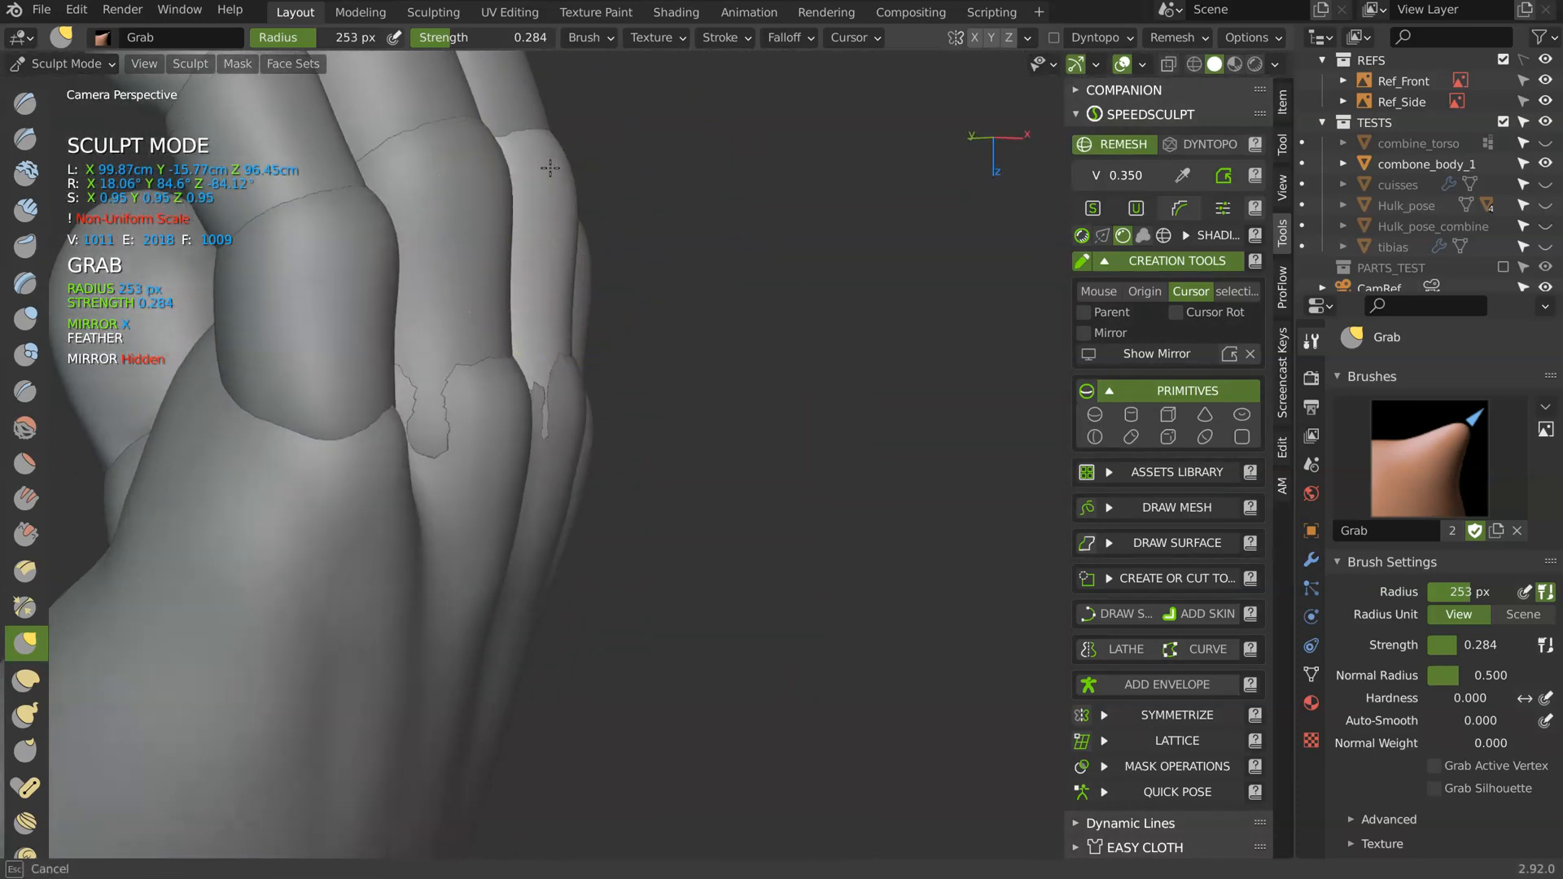
pyautogui.moveTo(610, 239); pyautogui.dragTo(346, 236, button='middle')
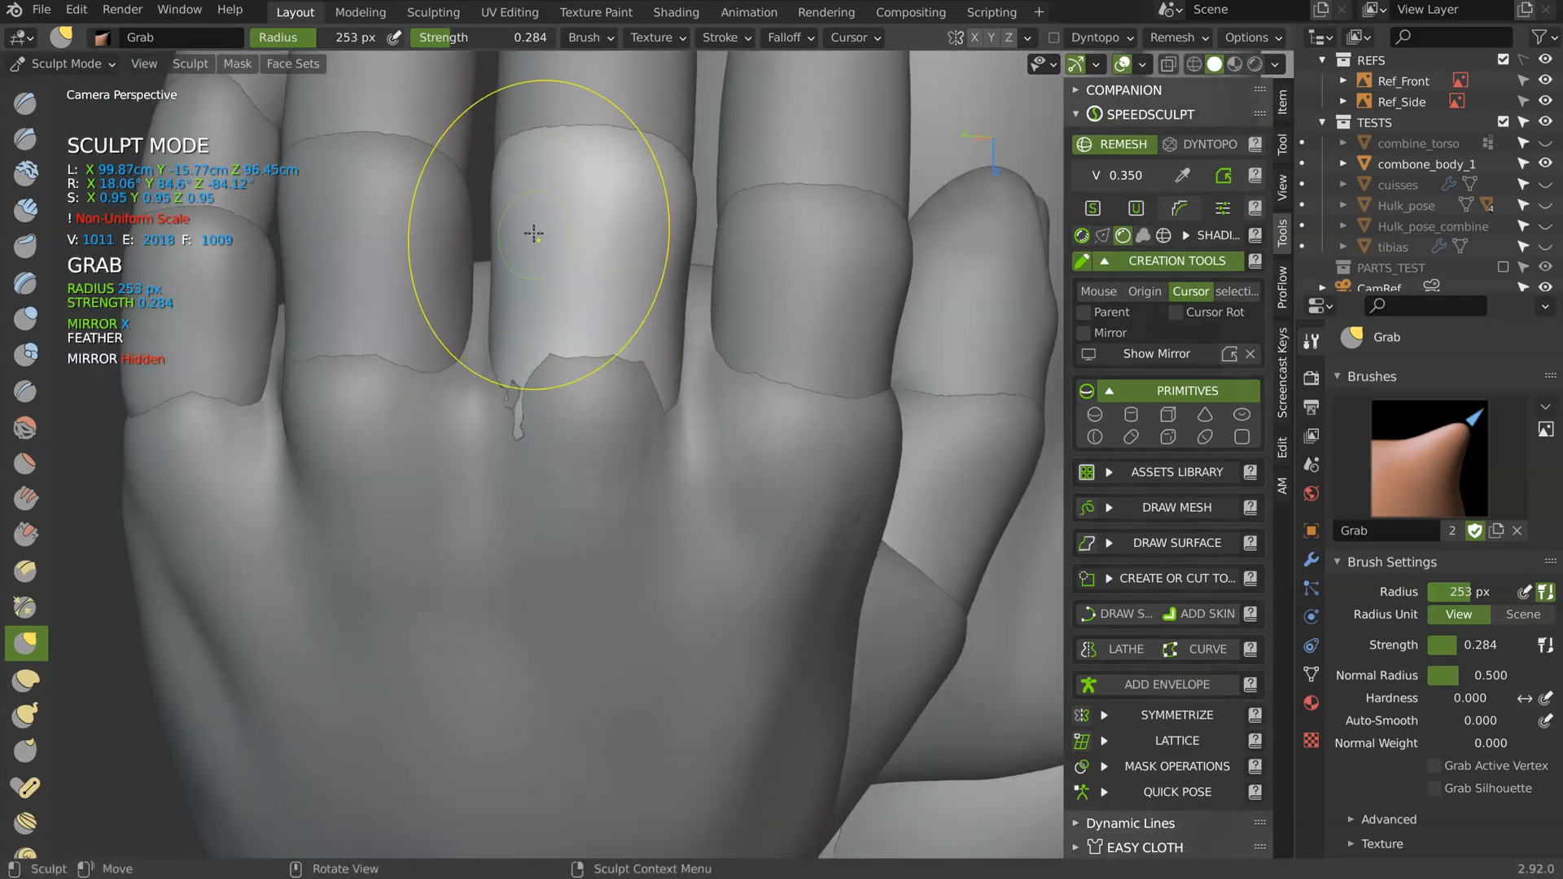
pyautogui.moveTo(562, 398)
pyautogui.mouseDown(button='middle')
pyautogui.moveTo(527, 406)
pyautogui.moveTo(660, 404)
pyautogui.mouseUp(button='middle')
pyautogui.moveTo(480, 417); pyautogui.dragTo(455, 423)
pyautogui.moveTo(662, 337)
pyautogui.keyDown('ctrl'); pyautogui.mouseDown(button='middle')
pyautogui.moveTo(526, 424)
pyautogui.moveTo(408, 408)
pyautogui.moveTo(478, 389)
pyautogui.mouseUp(button='middle'); pyautogui.keyUp('ctrl')
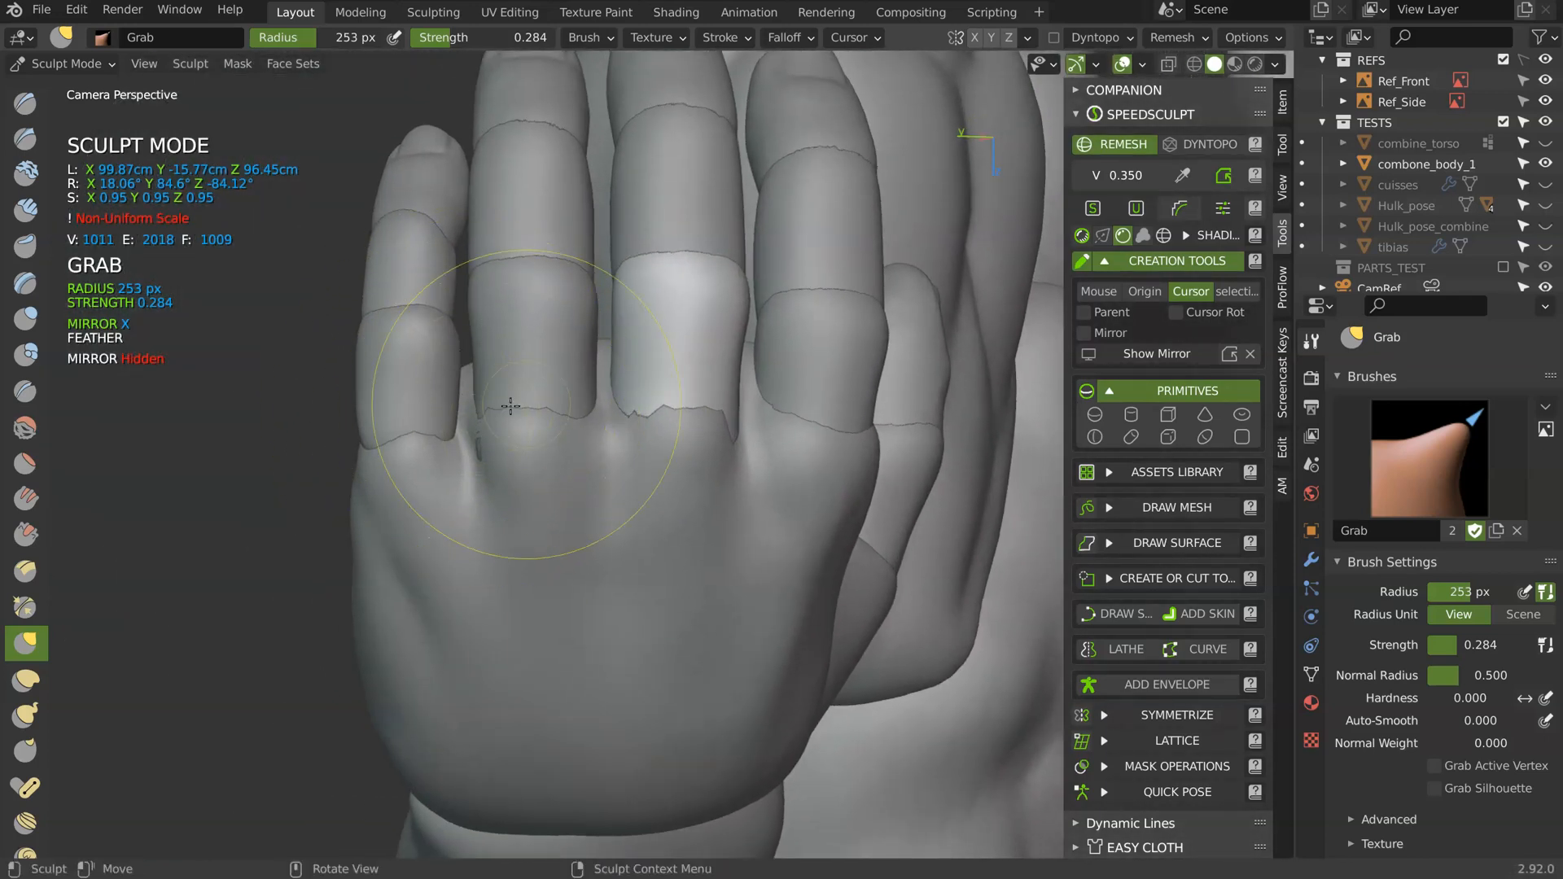
# - Select the three little-finger segments in Object Mode, then rotate and move them together to realign the finger on its knuckle
pyautogui.press('Tab')
pyautogui.click(456, 371)
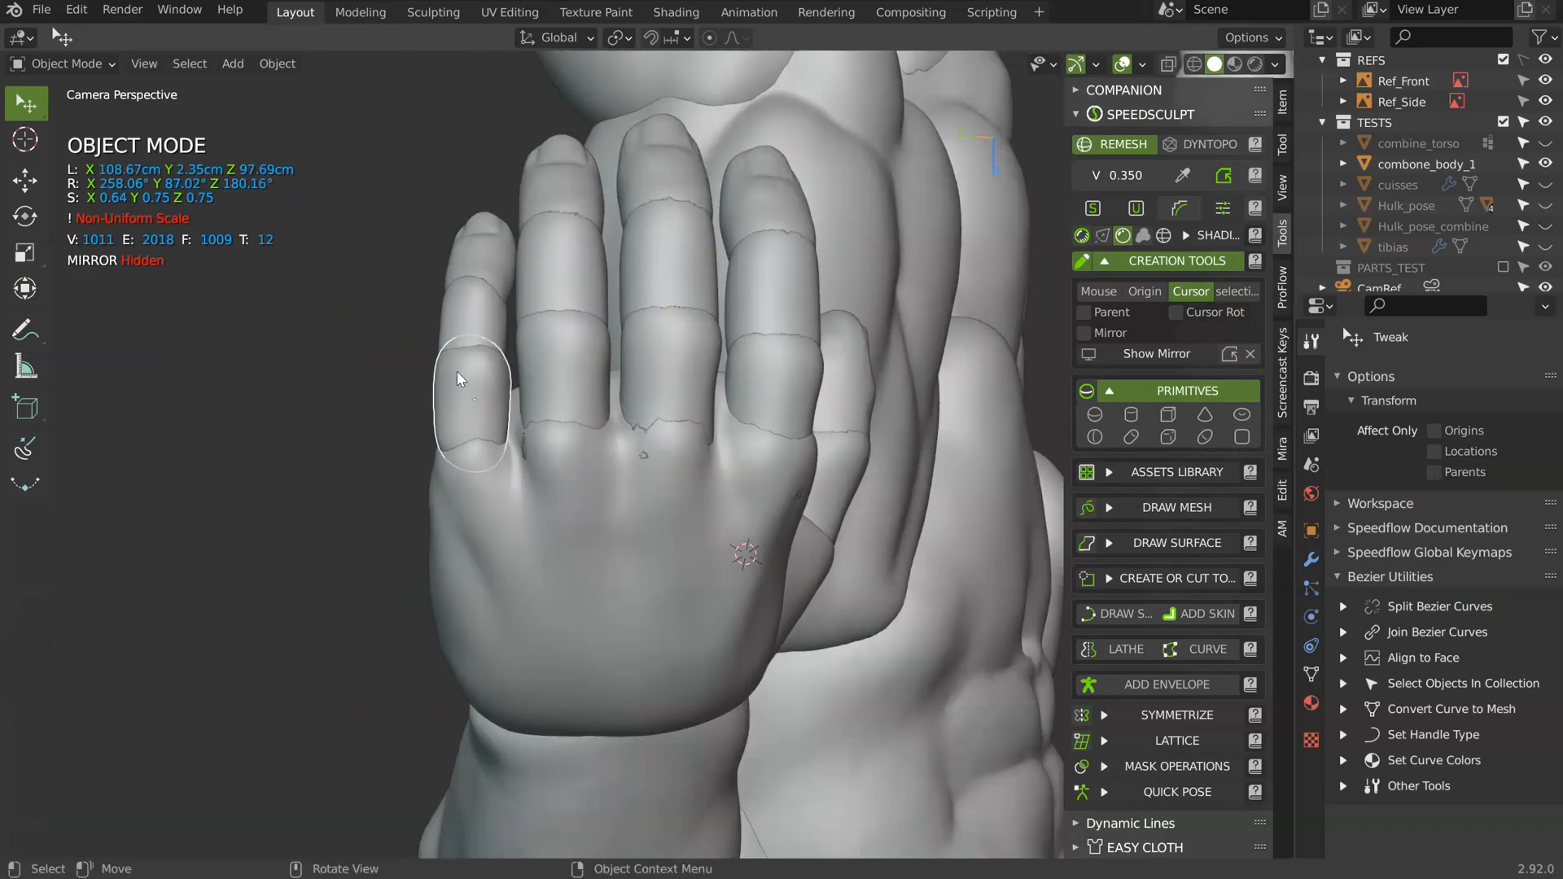
pyautogui.keyDown('shift'); pyautogui.click(482, 246); pyautogui.keyUp('shift')
pyautogui.keyDown('shift'); pyautogui.click(471, 319); pyautogui.keyUp('shift')
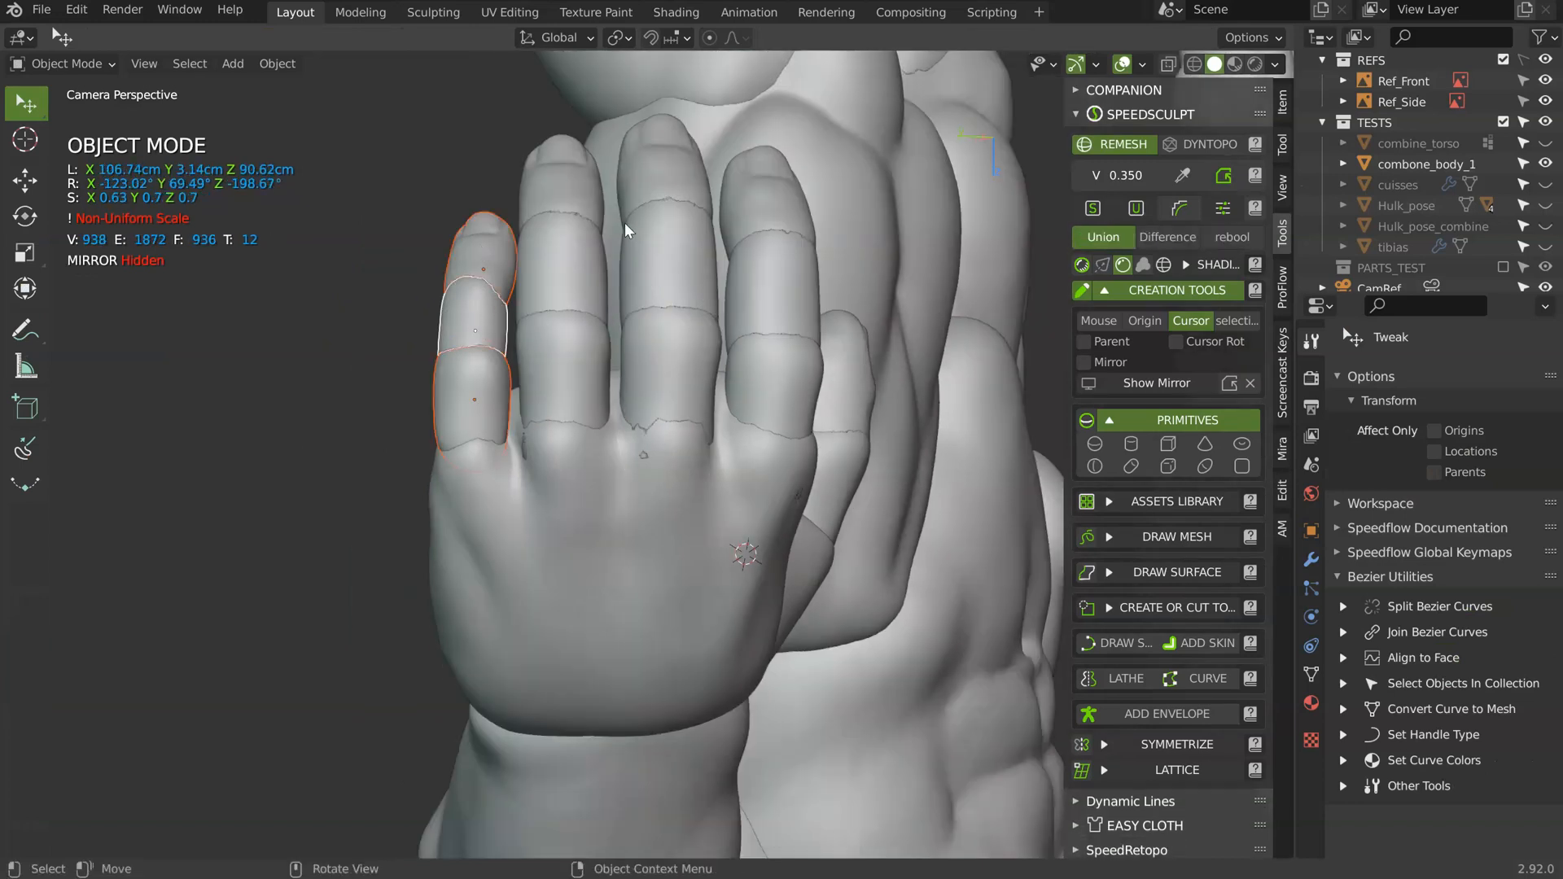
pyautogui.press('r')
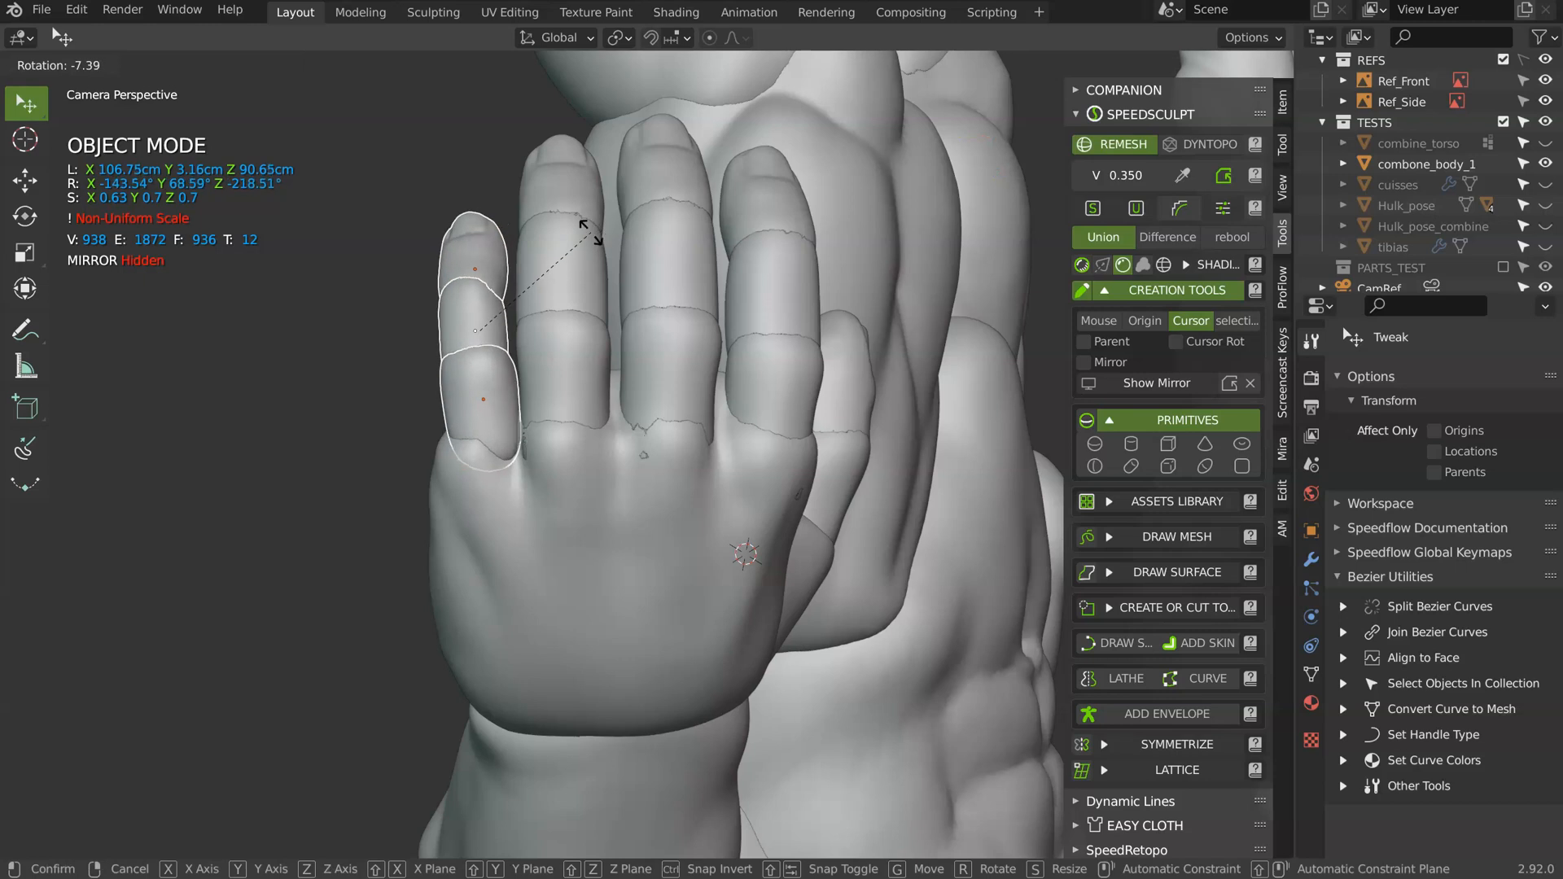
pyautogui.click(572, 248)
pyautogui.press('g')
pyautogui.click(563, 255)
# - Fine-tune the little finger's angle with a second rotation
pyautogui.moveTo(563, 255); pyautogui.dragTo(430, 354, button='middle')
pyautogui.keyDown('shift'); pyautogui.click(414, 232); pyautogui.keyUp('shift')
pyautogui.moveTo(413, 233)
pyautogui.mouseDown(button='middle')
pyautogui.moveTo(505, 314)
pyautogui.moveTo(614, 247)
pyautogui.moveTo(555, 253)
pyautogui.moveTo(614, 284)
pyautogui.moveTo(486, 301)
pyautogui.moveTo(732, 261)
pyautogui.moveTo(701, 251)
pyautogui.moveTo(233, 360)
pyautogui.moveTo(505, 261)
pyautogui.moveTo(387, 451)
pyautogui.moveTo(521, 402)
pyautogui.mouseUp(button='middle')
pyautogui.press('r')
pyautogui.click(631, 224)
# - Return to sculpting the palm and reshape its edge below the little and ring fingers with the 253 px Grab brush
pyautogui.click(387, 451)
pyautogui.hotkey('ctrl', 'Tab')
pyautogui.moveTo(420, 363); pyautogui.dragTo(428, 355)
pyautogui.moveTo(422, 364); pyautogui.dragTo(429, 362)
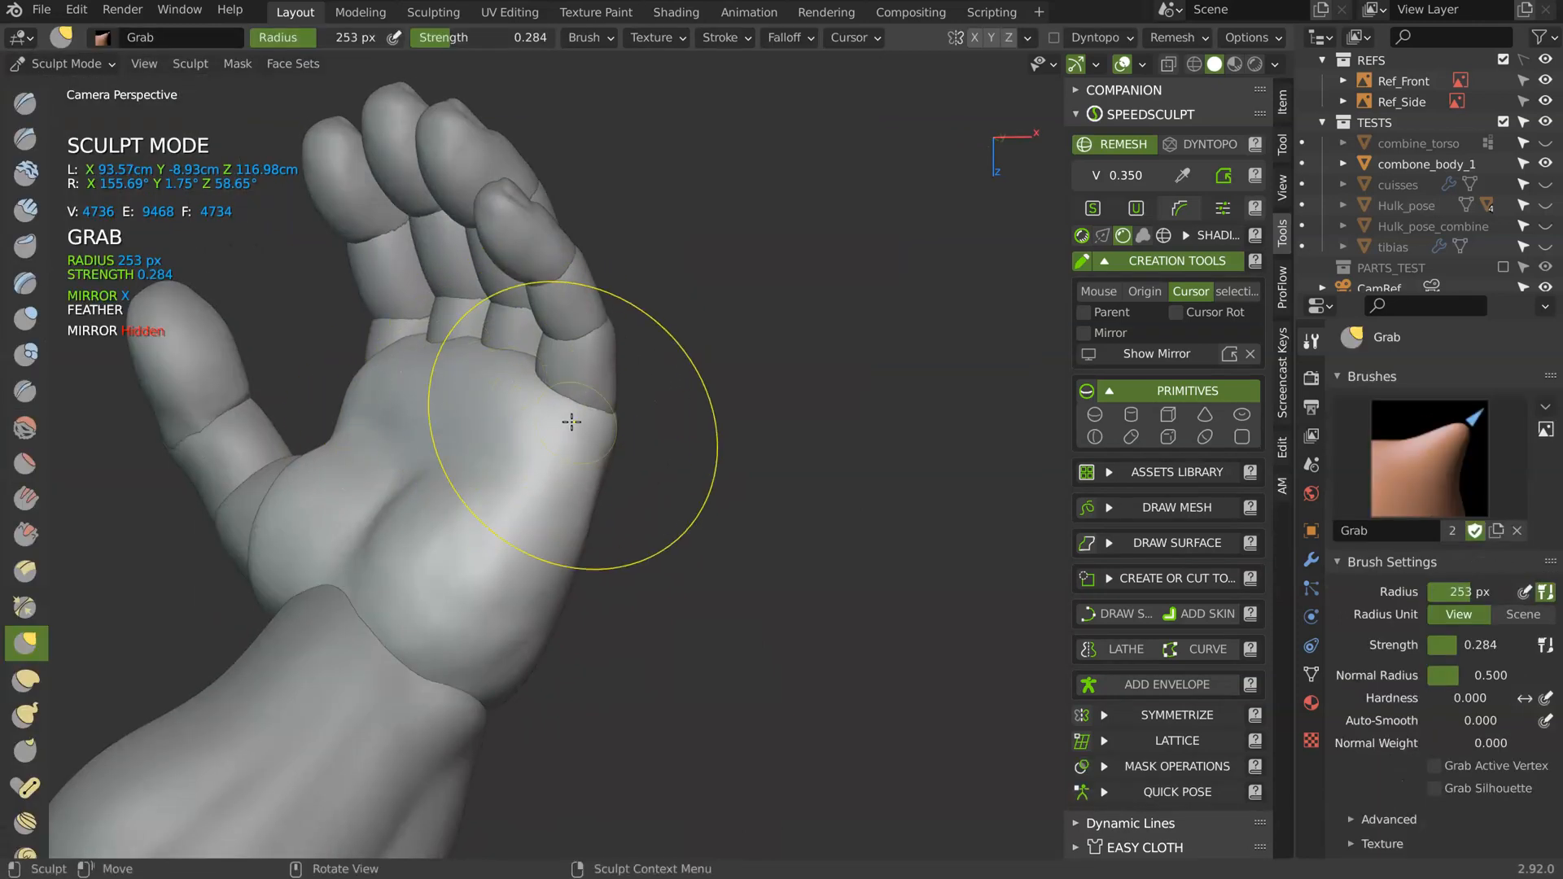
pyautogui.moveTo(593, 436)
pyautogui.mouseDown(button='middle')
pyautogui.moveTo(434, 388)
pyautogui.moveTo(523, 367)
pyautogui.moveTo(610, 390)
pyautogui.moveTo(594, 391)
pyautogui.moveTo(628, 383)
pyautogui.moveTo(610, 366)
pyautogui.moveTo(388, 335)
pyautogui.mouseUp(button='middle')
pyautogui.moveTo(375, 359); pyautogui.dragTo(389, 331)
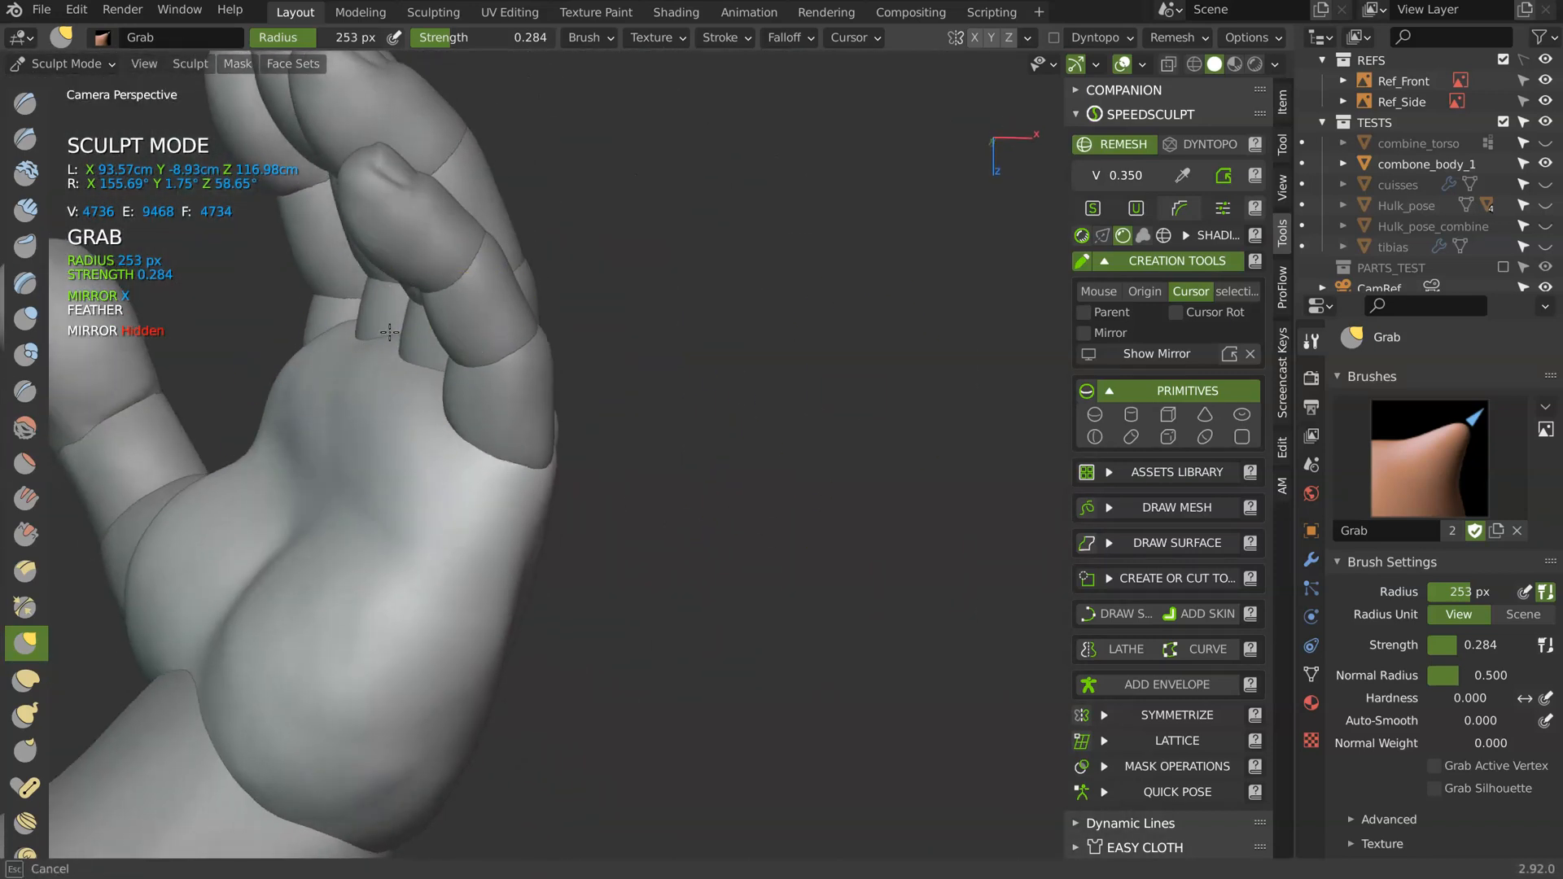
# - Reduce the brush radius to 128 px and smooth the upper palm pad below the fingers
pyautogui.moveTo(325, 321); pyautogui.dragTo(691, 346, button='middle')
pyautogui.scroll(2, 342, 387)
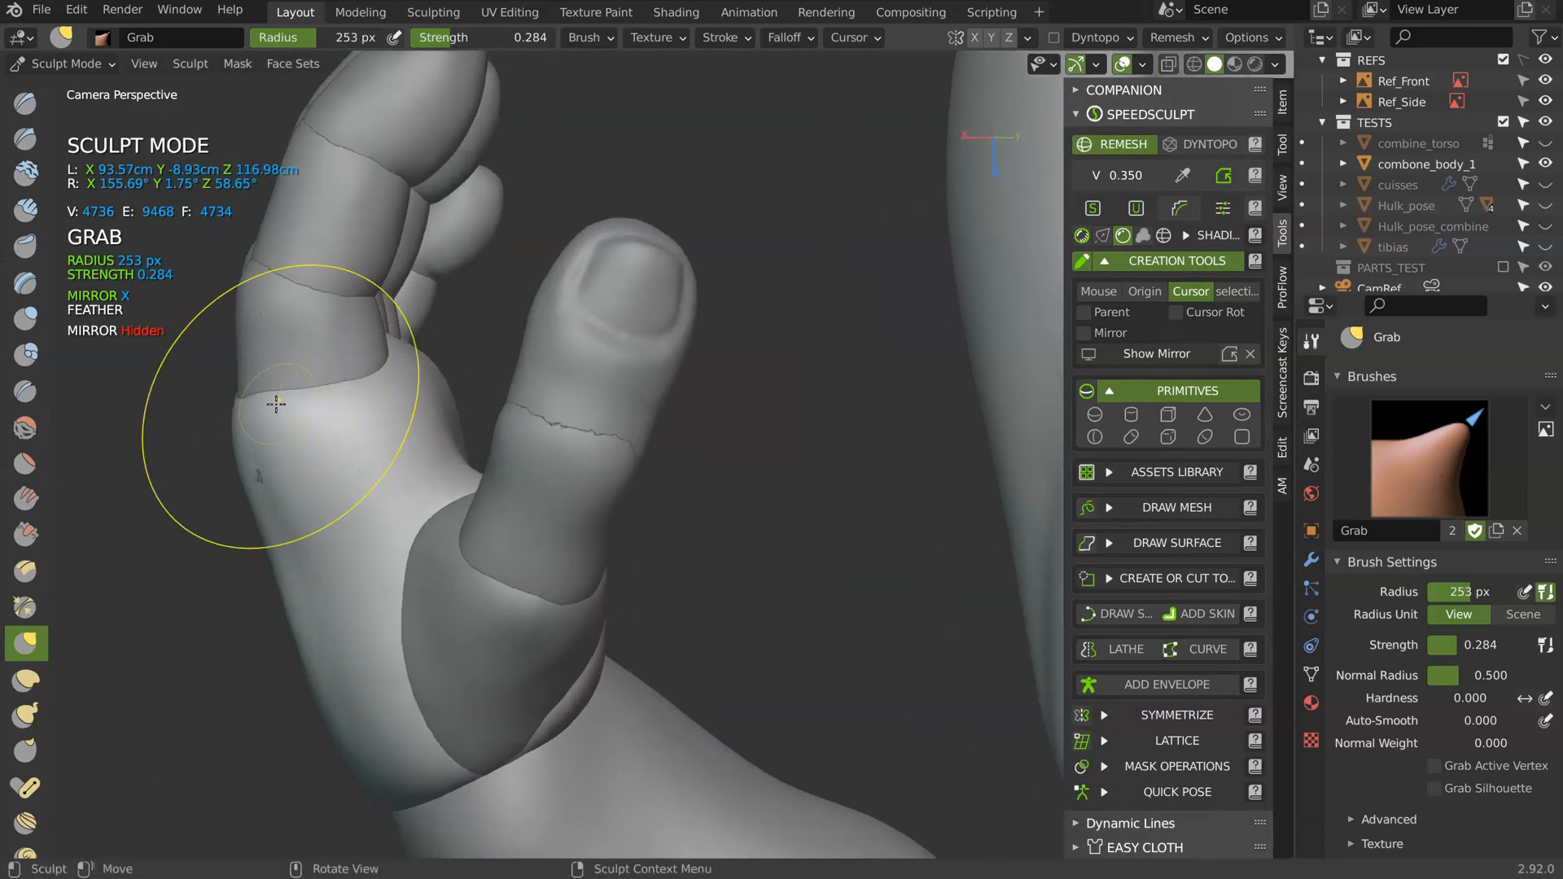
pyautogui.moveTo(389, 355)
pyautogui.mouseDown(button='middle')
pyautogui.moveTo(519, 345)
pyautogui.moveTo(412, 404)
pyautogui.moveTo(564, 315)
pyautogui.mouseUp(button='middle')
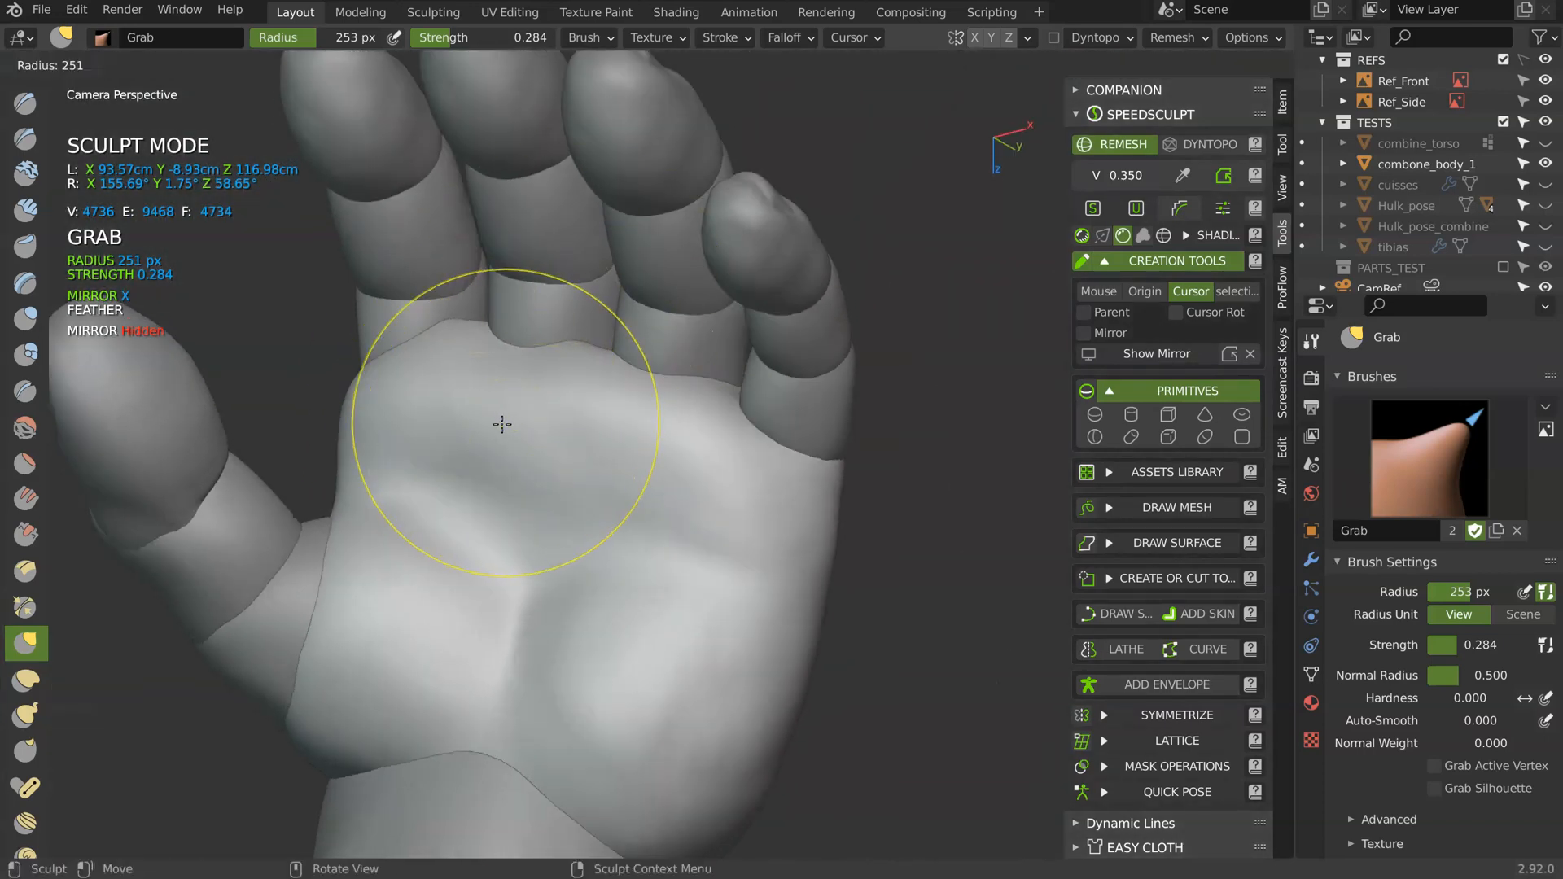
pyautogui.keyDown('shift'); pyautogui.moveTo(429, 429); pyautogui.dragTo(507, 412); pyautogui.keyUp('shift')
pyautogui.keyDown('shift'); pyautogui.moveTo(608, 428); pyautogui.dragTo(722, 464); pyautogui.keyUp('shift')
pyautogui.moveTo(721, 464)
pyautogui.mouseDown(button='middle')
pyautogui.moveTo(557, 340)
pyautogui.moveTo(455, 368)
pyautogui.mouseUp(button='middle')
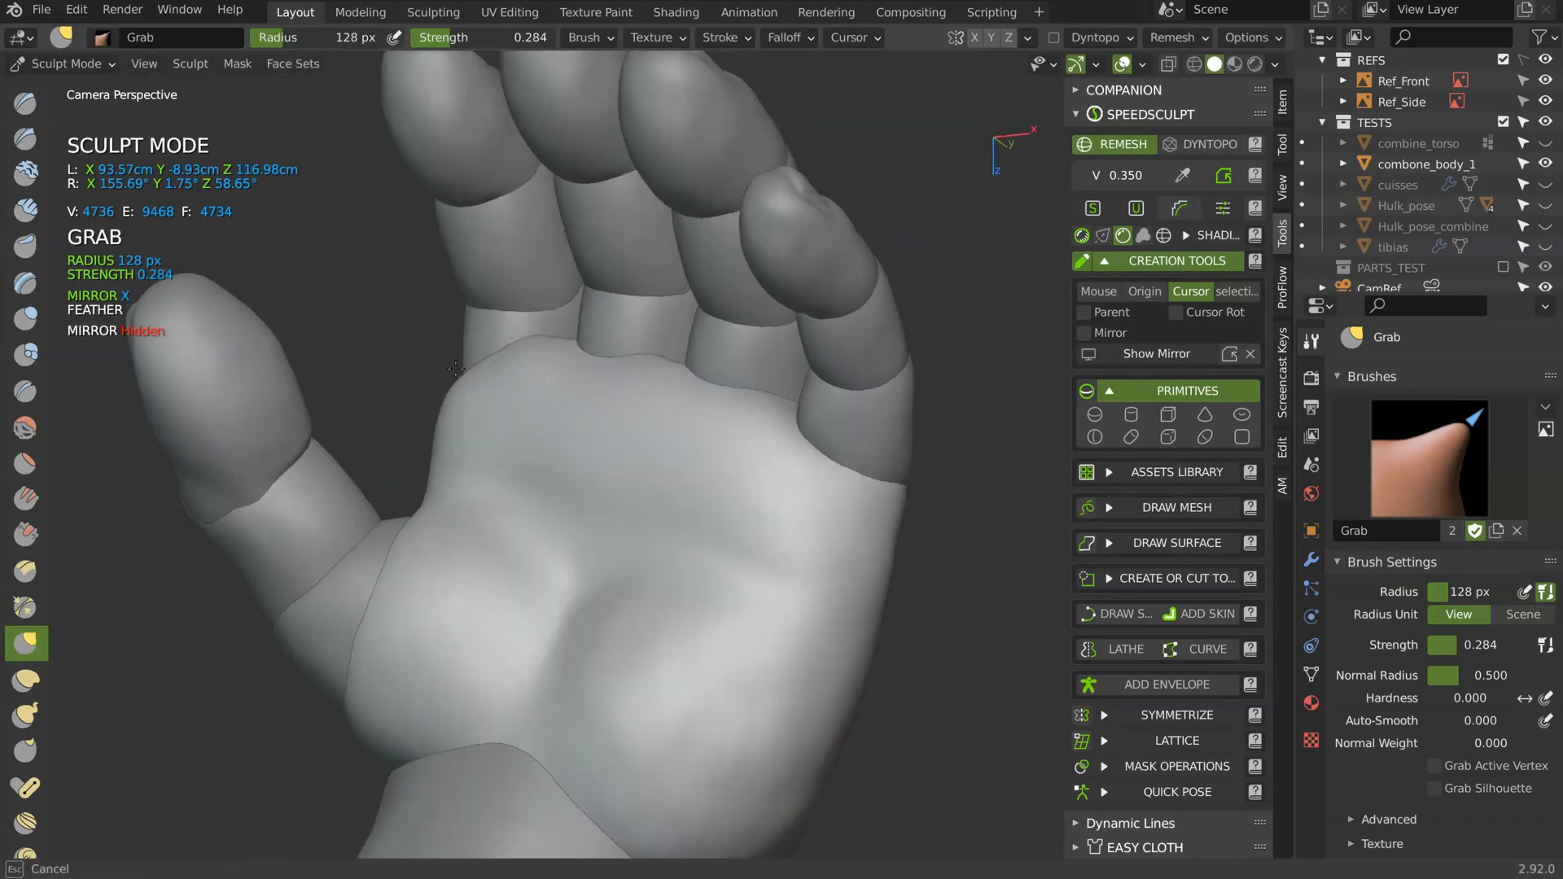
# - Examine the knuckles, tendon grooves and finger joints on the back of the hand from several angles
pyautogui.moveTo(615, 368)
pyautogui.mouseDown(button='middle')
pyautogui.moveTo(587, 358)
pyautogui.moveTo(769, 425)
pyautogui.moveTo(743, 394)
pyautogui.moveTo(772, 424)
pyautogui.moveTo(722, 437)
pyautogui.moveTo(405, 417)
pyautogui.moveTo(431, 395)
pyautogui.mouseUp(button='middle')
pyautogui.keyDown('shift'); pyautogui.moveTo(692, 380); pyautogui.dragTo(606, 342, button='middle'); pyautogui.keyUp('shift')
pyautogui.keyDown('shift'); pyautogui.moveTo(673, 455); pyautogui.dragTo(520, 401, button='middle'); pyautogui.keyUp('shift')
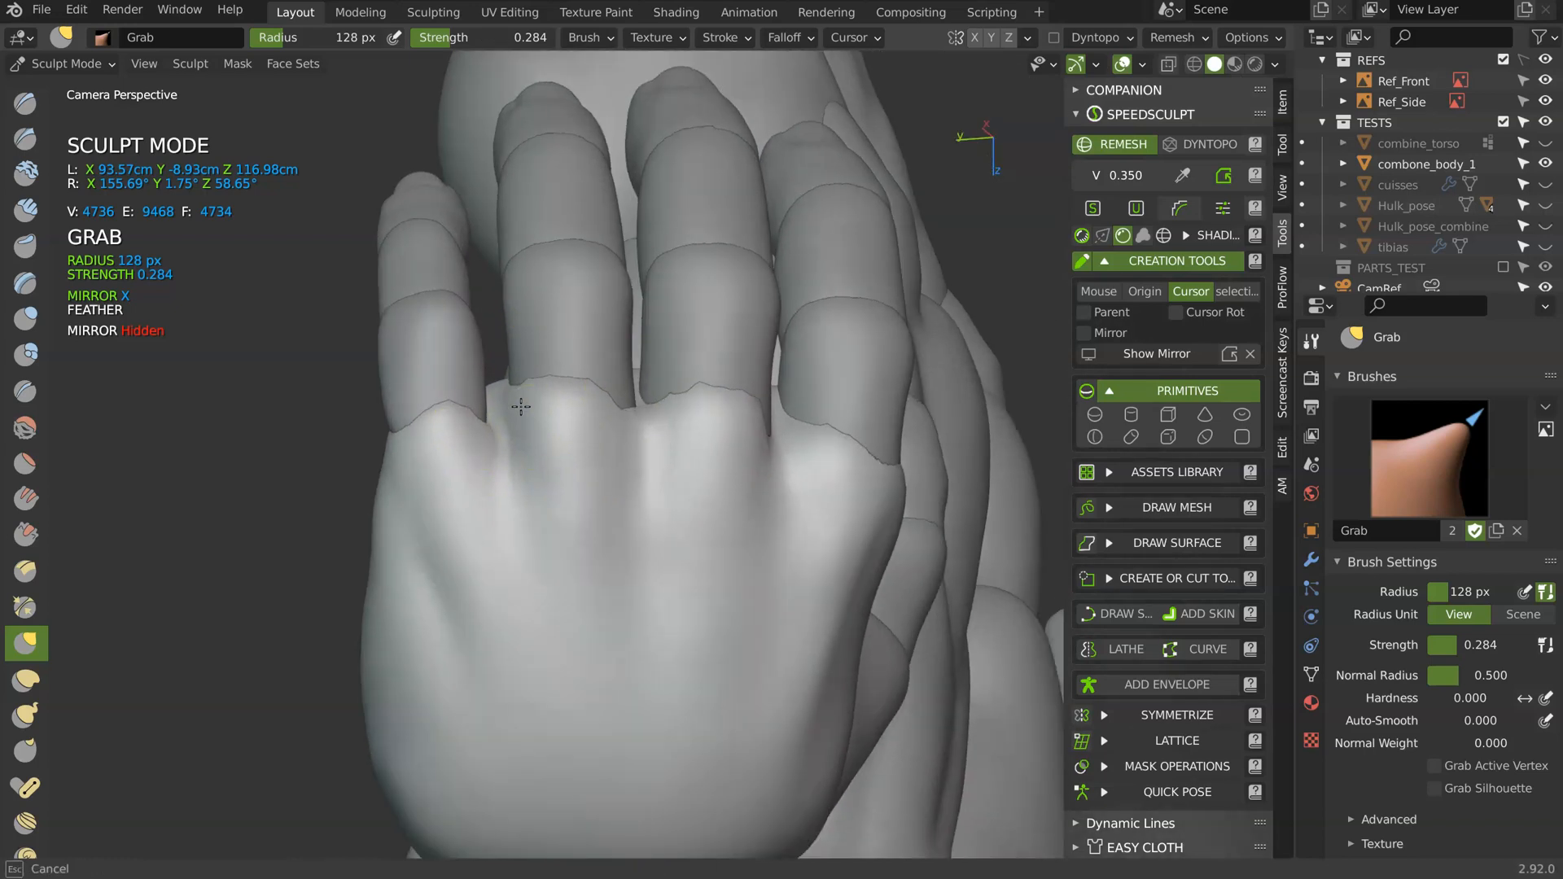
pyautogui.scroll(2, 487, 409)
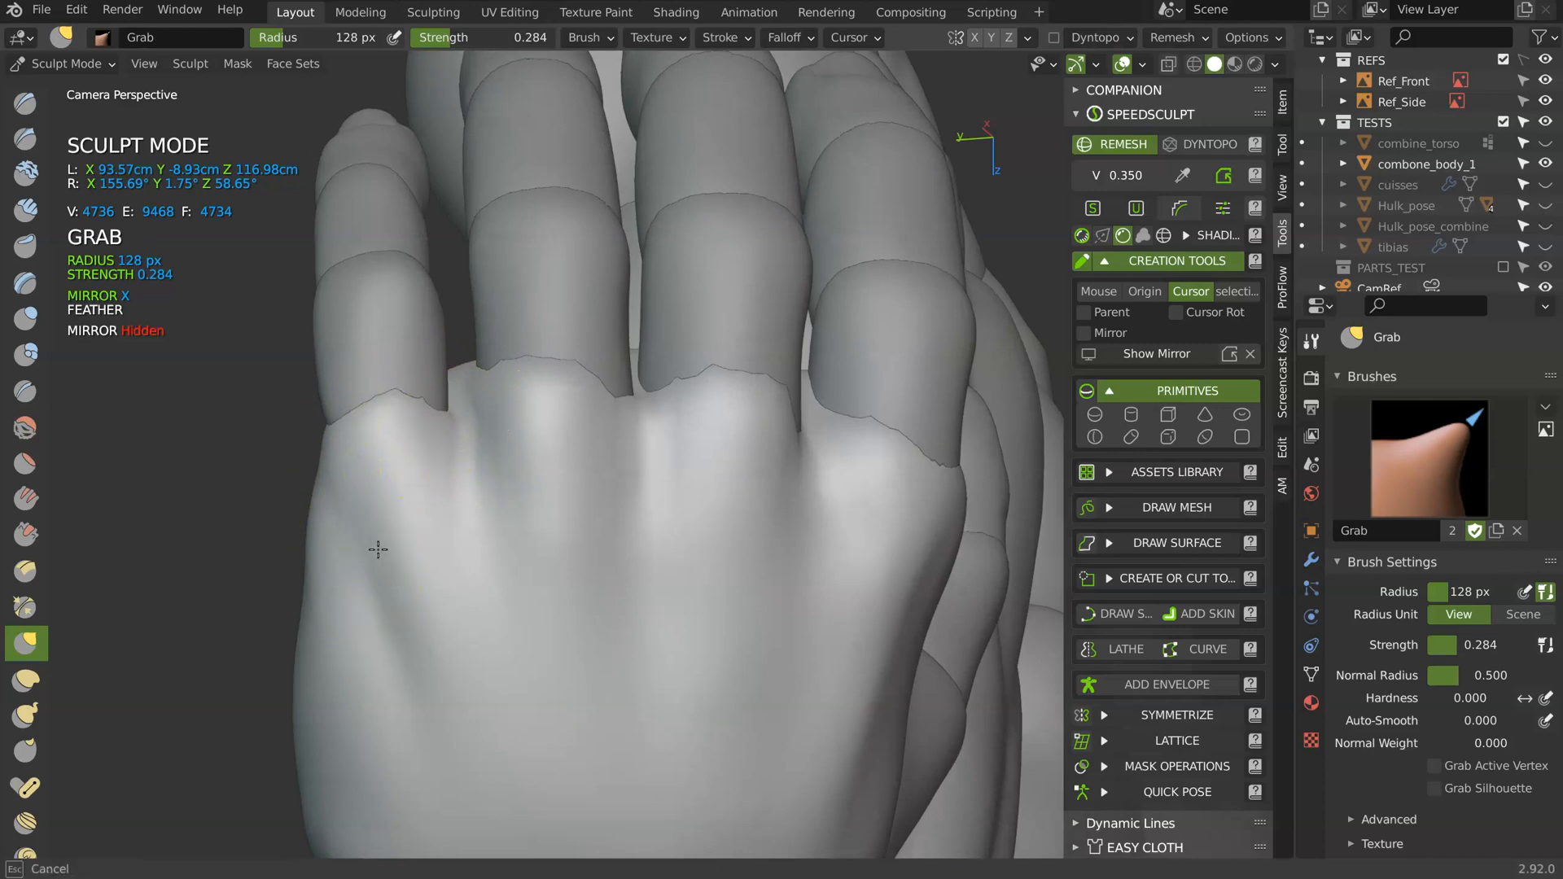
pyautogui.moveTo(359, 506); pyautogui.dragTo(634, 370, button='middle')
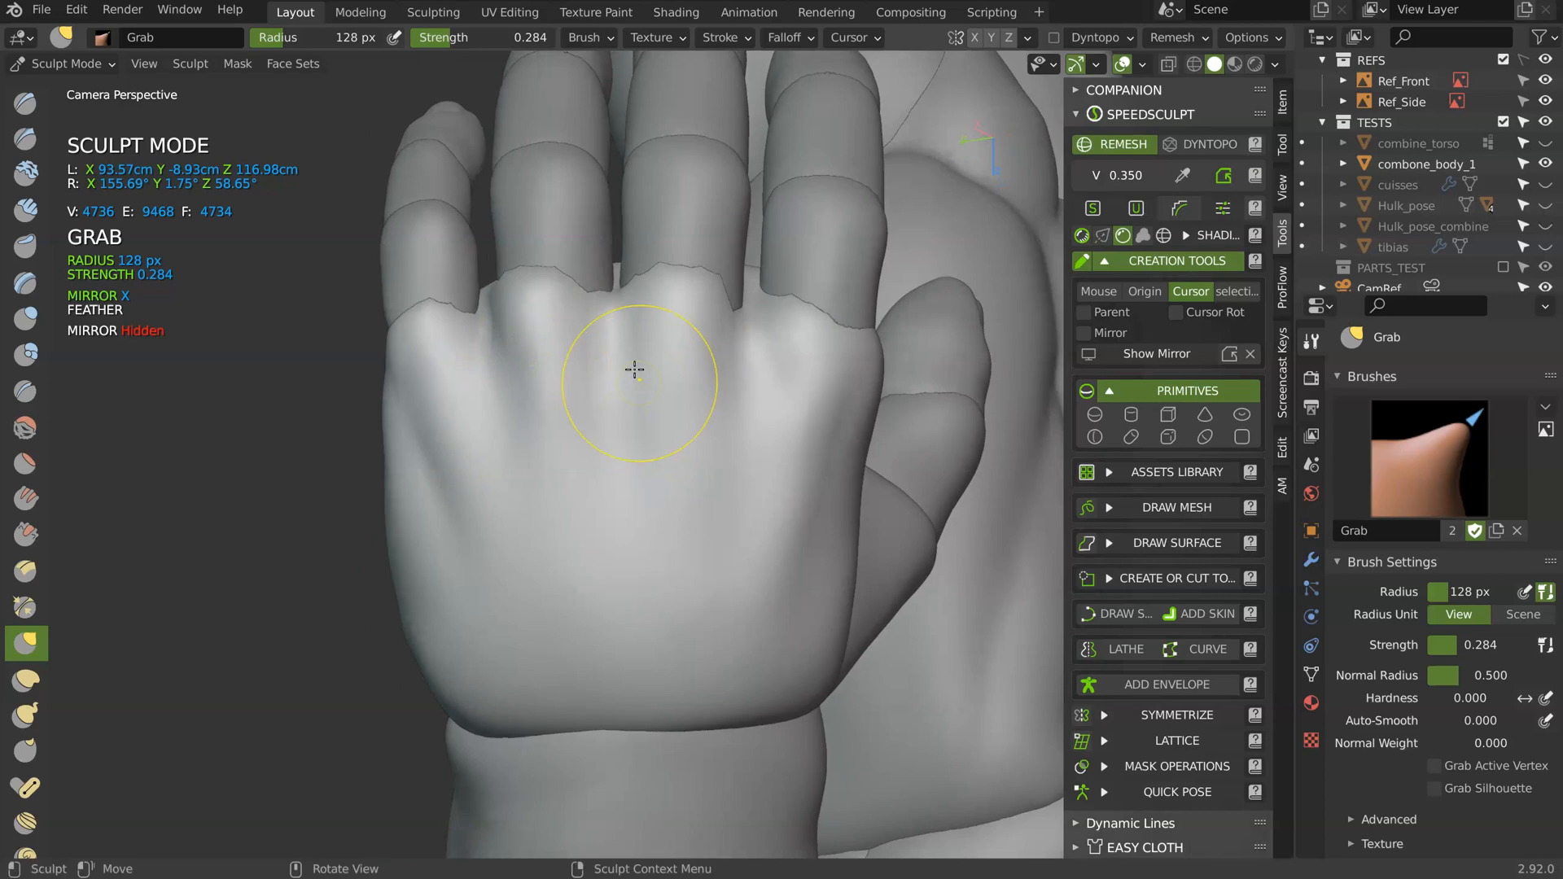
pyautogui.moveTo(652, 426); pyautogui.dragTo(774, 478, button='middle')
pyautogui.moveTo(765, 621); pyautogui.dragTo(783, 250, button='middle')
pyautogui.moveTo(633, 321); pyautogui.dragTo(649, 405, button='middle')
pyautogui.moveTo(675, 313); pyautogui.dragTo(507, 592, button='middle')
pyautogui.moveTo(603, 576); pyautogui.dragTo(698, 196, button='middle')
pyautogui.scroll(2, 414, 369)
pyautogui.moveTo(782, 222); pyautogui.dragTo(692, 366, button='middle')
pyautogui.scroll(-5, 806, 258)
pyautogui.moveTo(717, 383); pyautogui.dragTo(683, 372, button='middle')
pyautogui.scroll(2, 673, 380)
# - Move the middle finger's tip segment slightly outward and rotate it into line with the finger in Object Mode
pyautogui.press('Tab')
pyautogui.click(678, 273)
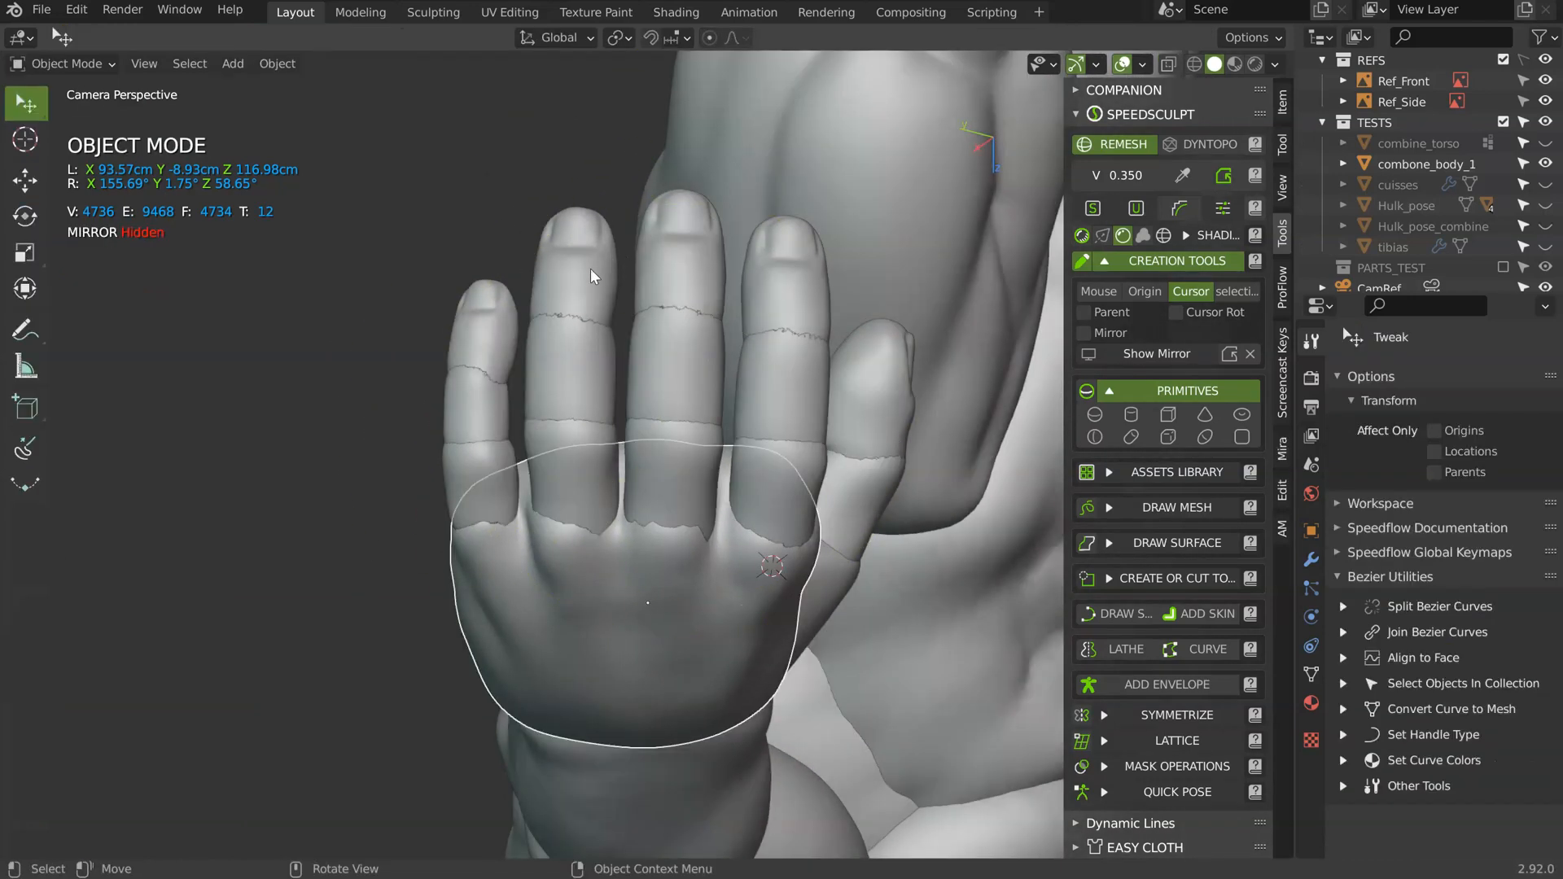
pyautogui.keyDown('shift'); pyautogui.click(672, 389); pyautogui.keyUp('shift')
pyautogui.keyDown('shift'); pyautogui.click(677, 277); pyautogui.keyUp('shift')
pyautogui.click(673, 266)
pyautogui.moveTo(674, 267)
pyautogui.mouseDown(button='middle')
pyautogui.moveTo(687, 296)
pyautogui.moveTo(674, 289)
pyautogui.mouseUp(button='middle')
pyautogui.click(658, 399)
pyautogui.press('g')
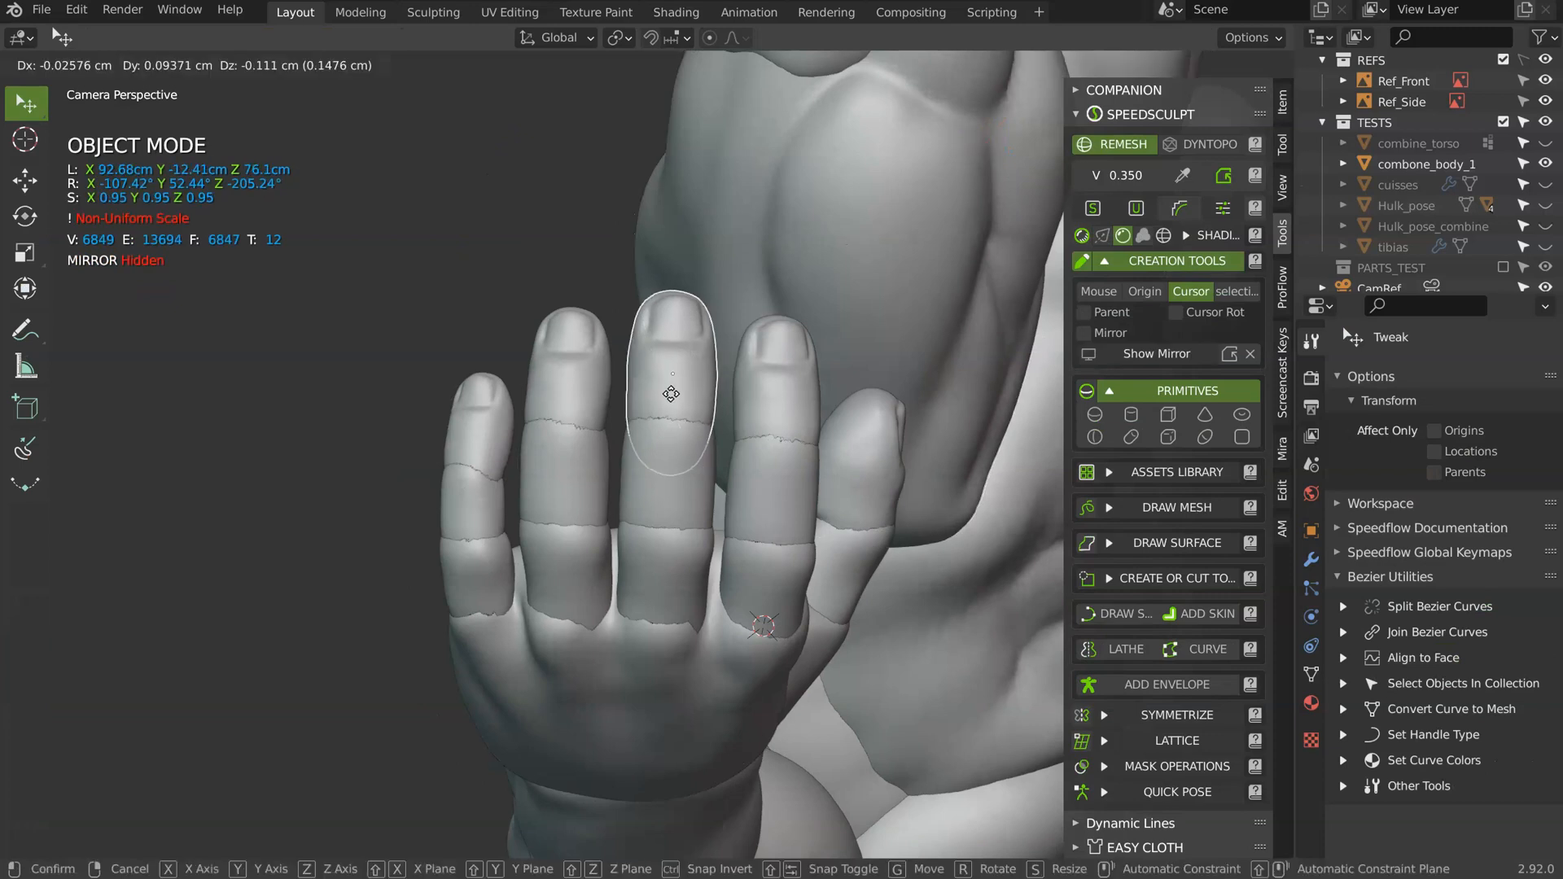
pyautogui.click(669, 383)
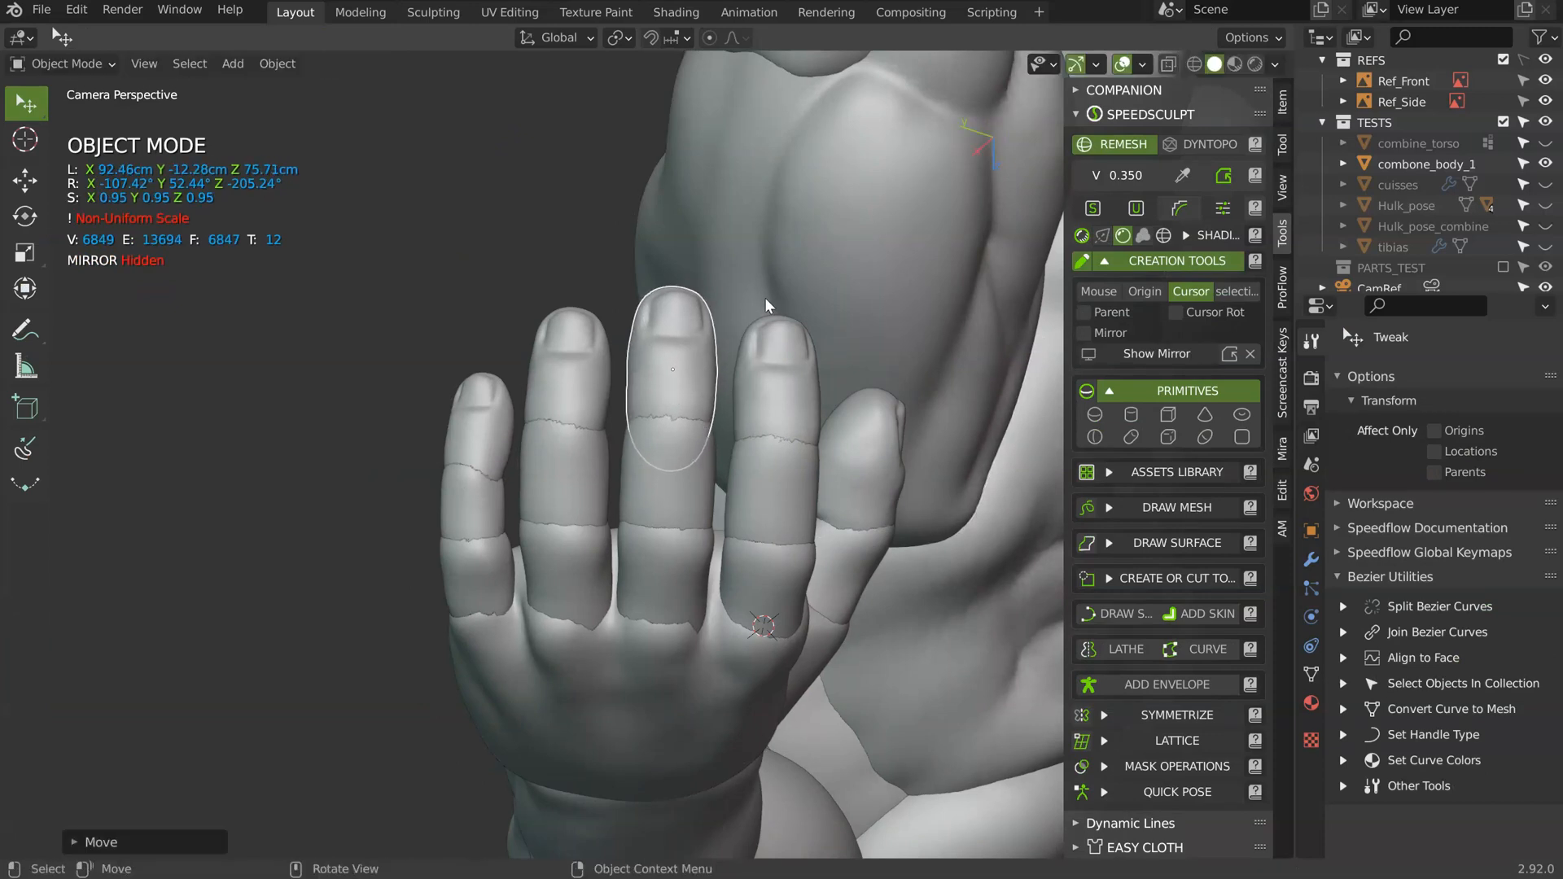
pyautogui.press('r')
pyautogui.click(743, 295)
# - Select the thumb's tip and middle segments, then rotate them and move them closer to the palm
pyautogui.moveTo(743, 295); pyautogui.dragTo(594, 456, button='middle')
pyautogui.moveTo(595, 455); pyautogui.dragTo(806, 394, button='middle')
pyautogui.scroll(-3, 806, 394)
pyautogui.keyDown('shift'); pyautogui.moveTo(586, 382); pyautogui.dragTo(706, 421, button='middle'); pyautogui.keyUp('shift')
pyautogui.scroll(-1, 750, 398)
pyautogui.moveTo(706, 422); pyautogui.dragTo(586, 395, button='middle')
pyautogui.scroll(4, 636, 366)
pyautogui.scroll(4, 737, 324)
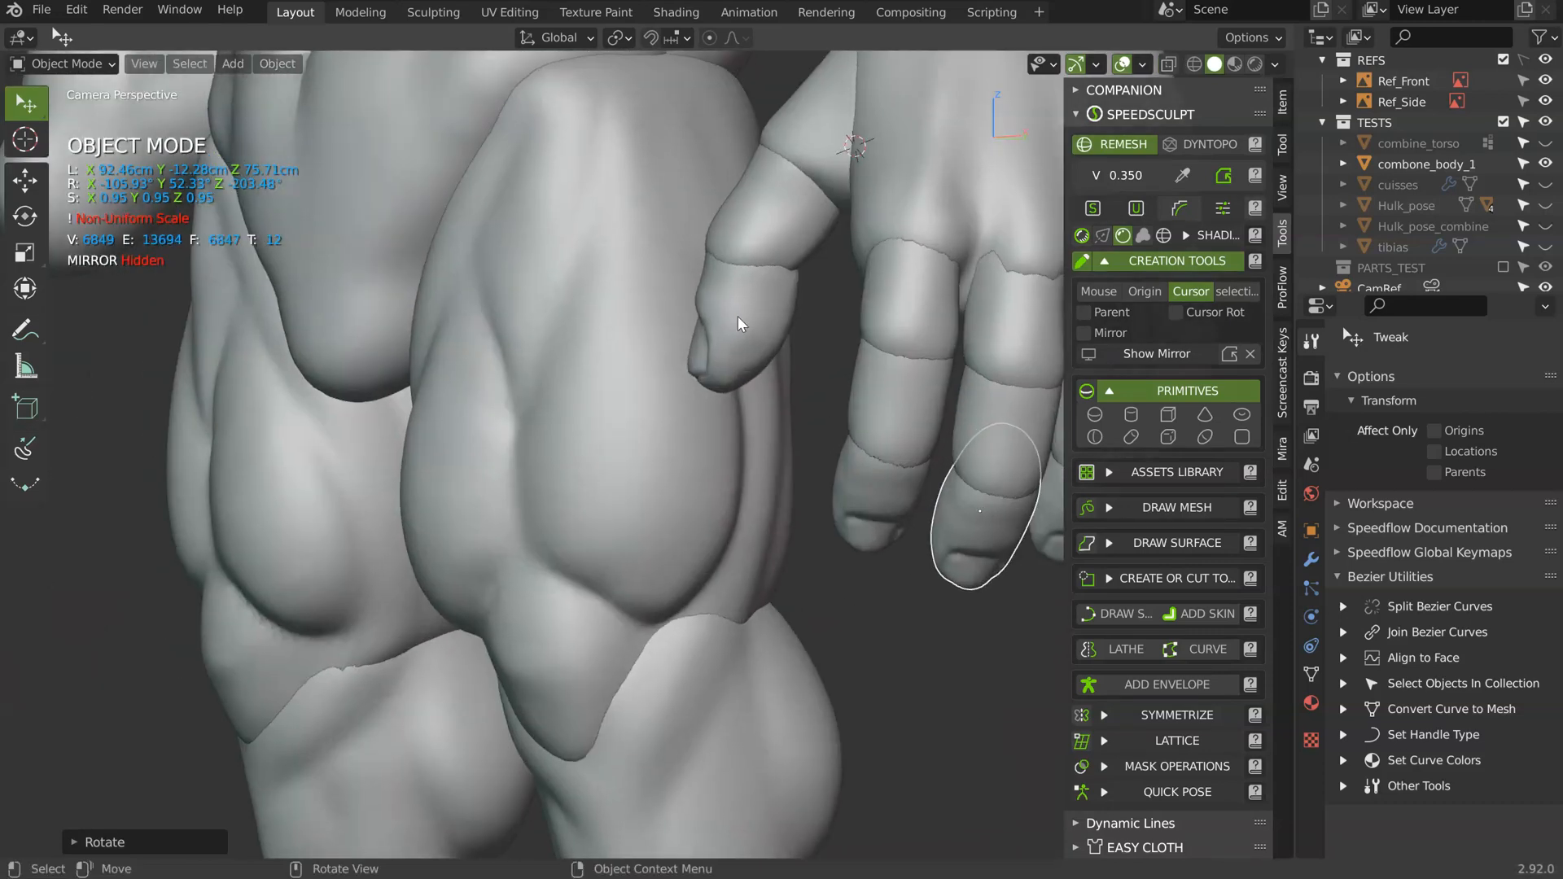
pyautogui.keyDown('shift'); pyautogui.click(740, 323); pyautogui.keyUp('shift')
pyautogui.moveTo(740, 324)
pyautogui.mouseDown(button='middle')
pyautogui.moveTo(739, 306)
pyautogui.moveTo(757, 342)
pyautogui.mouseUp(button='middle')
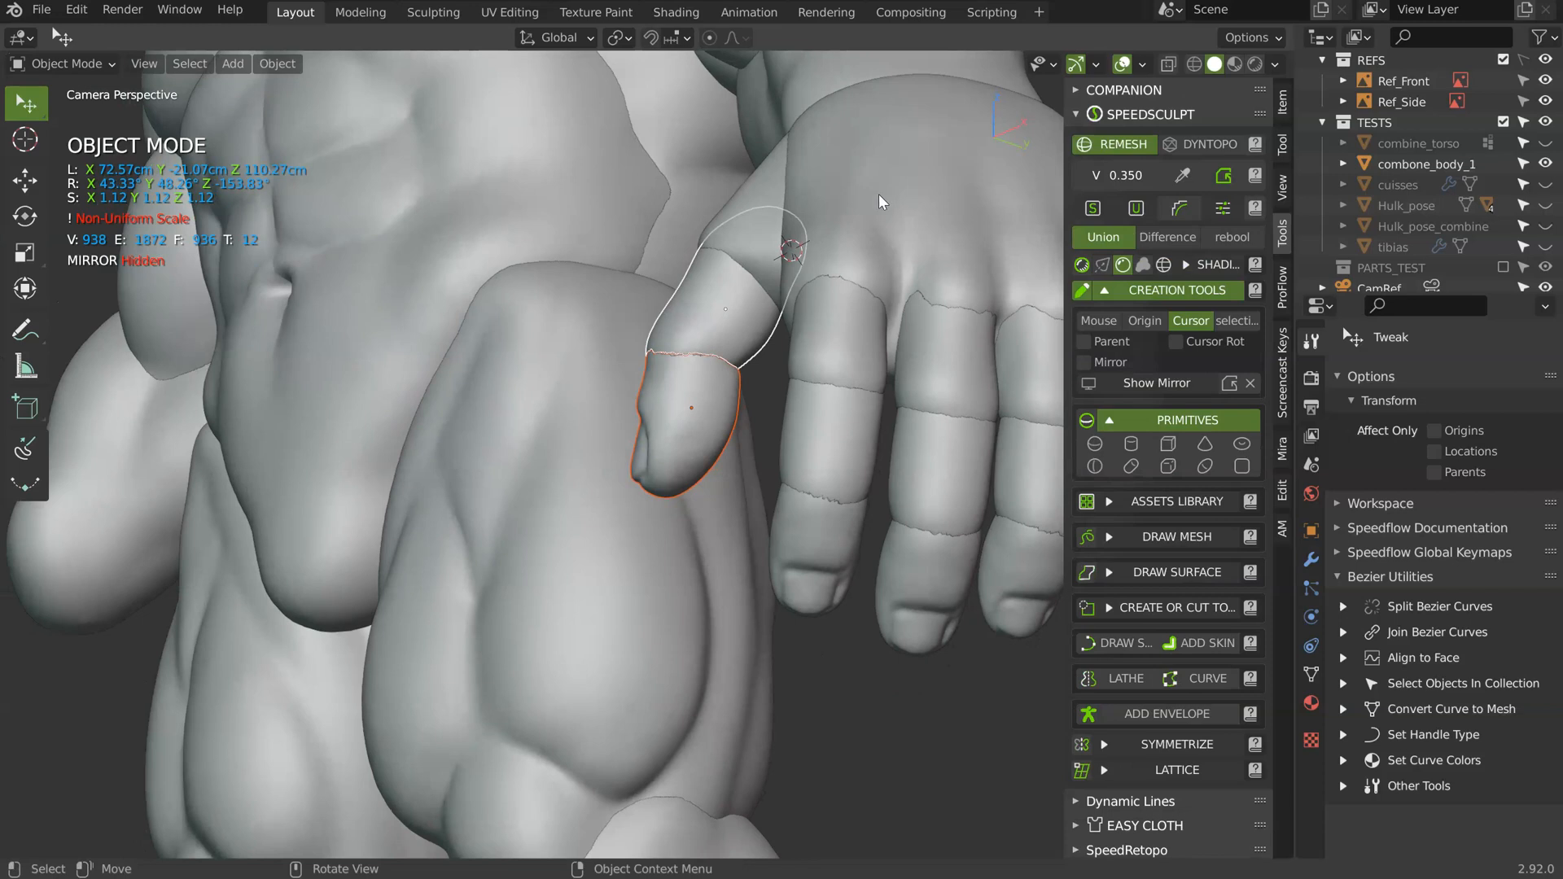
pyautogui.press('r')
pyautogui.click(866, 171)
pyautogui.press('g')
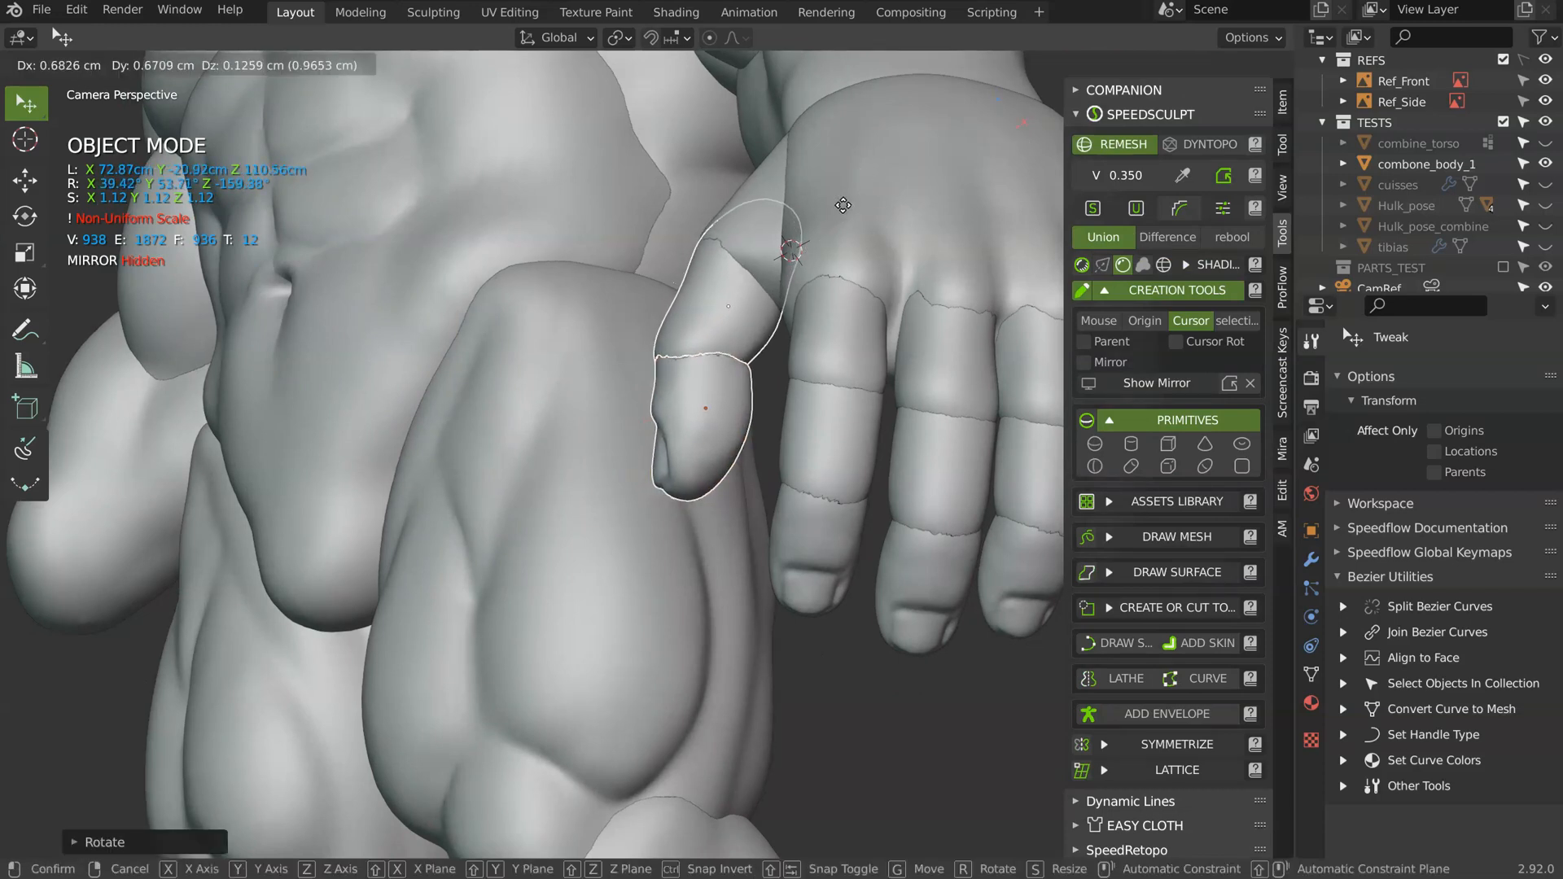
pyautogui.click(843, 205)
# - Rotate the thumb's tip segment alone and shift it into line with the middle segment
pyautogui.click(746, 389)
pyautogui.moveTo(750, 348); pyautogui.dragTo(740, 340, button='middle')
pyautogui.press('r')
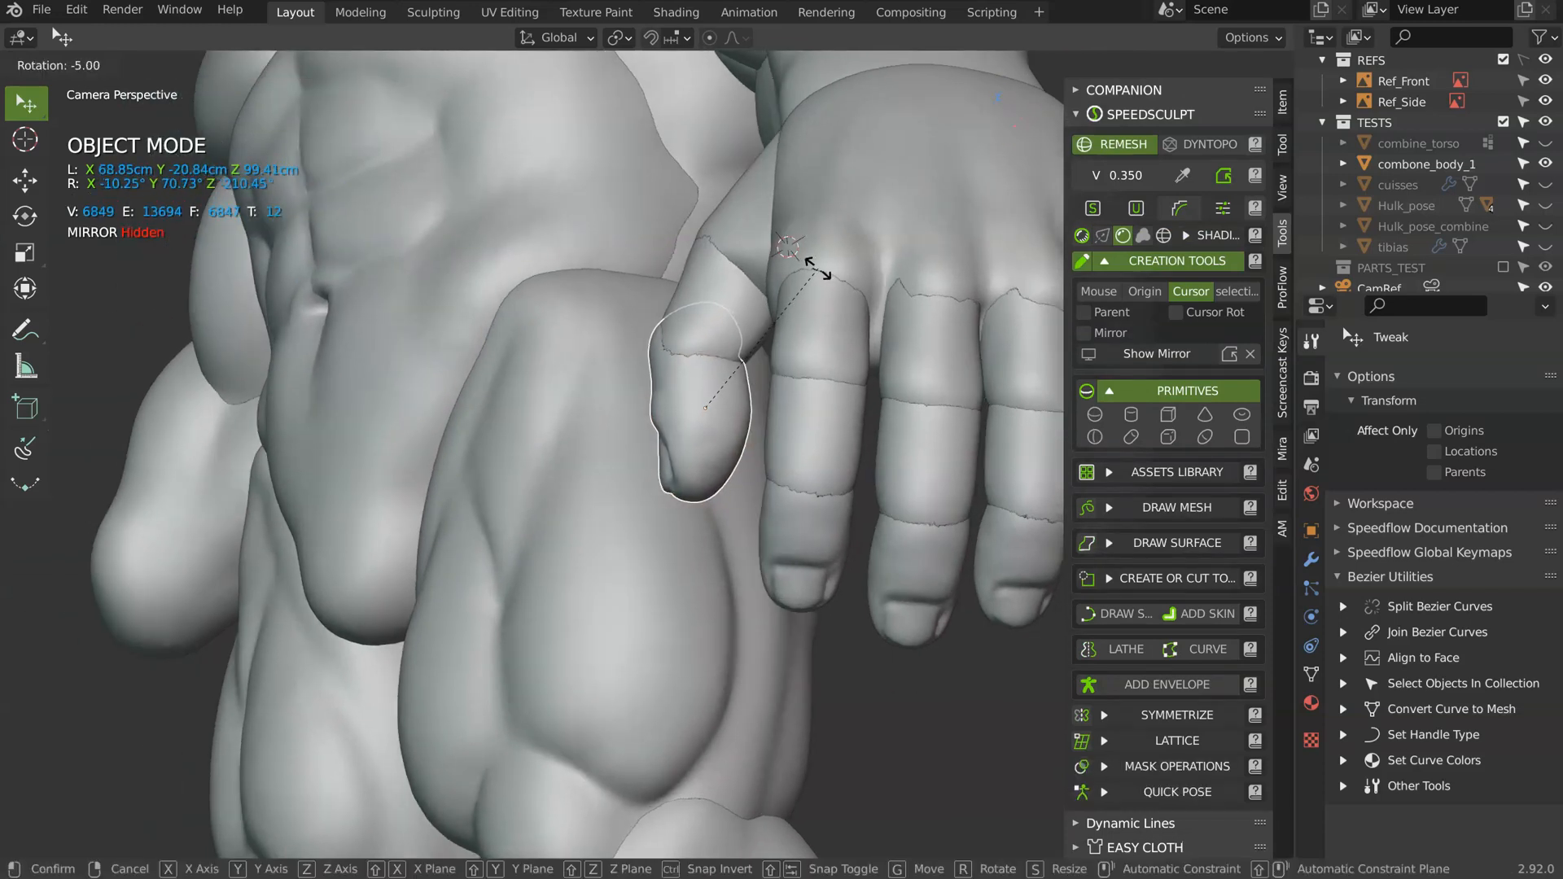
pyautogui.click(770, 331)
pyautogui.press('g')
pyautogui.click(774, 334)
pyautogui.press('g')
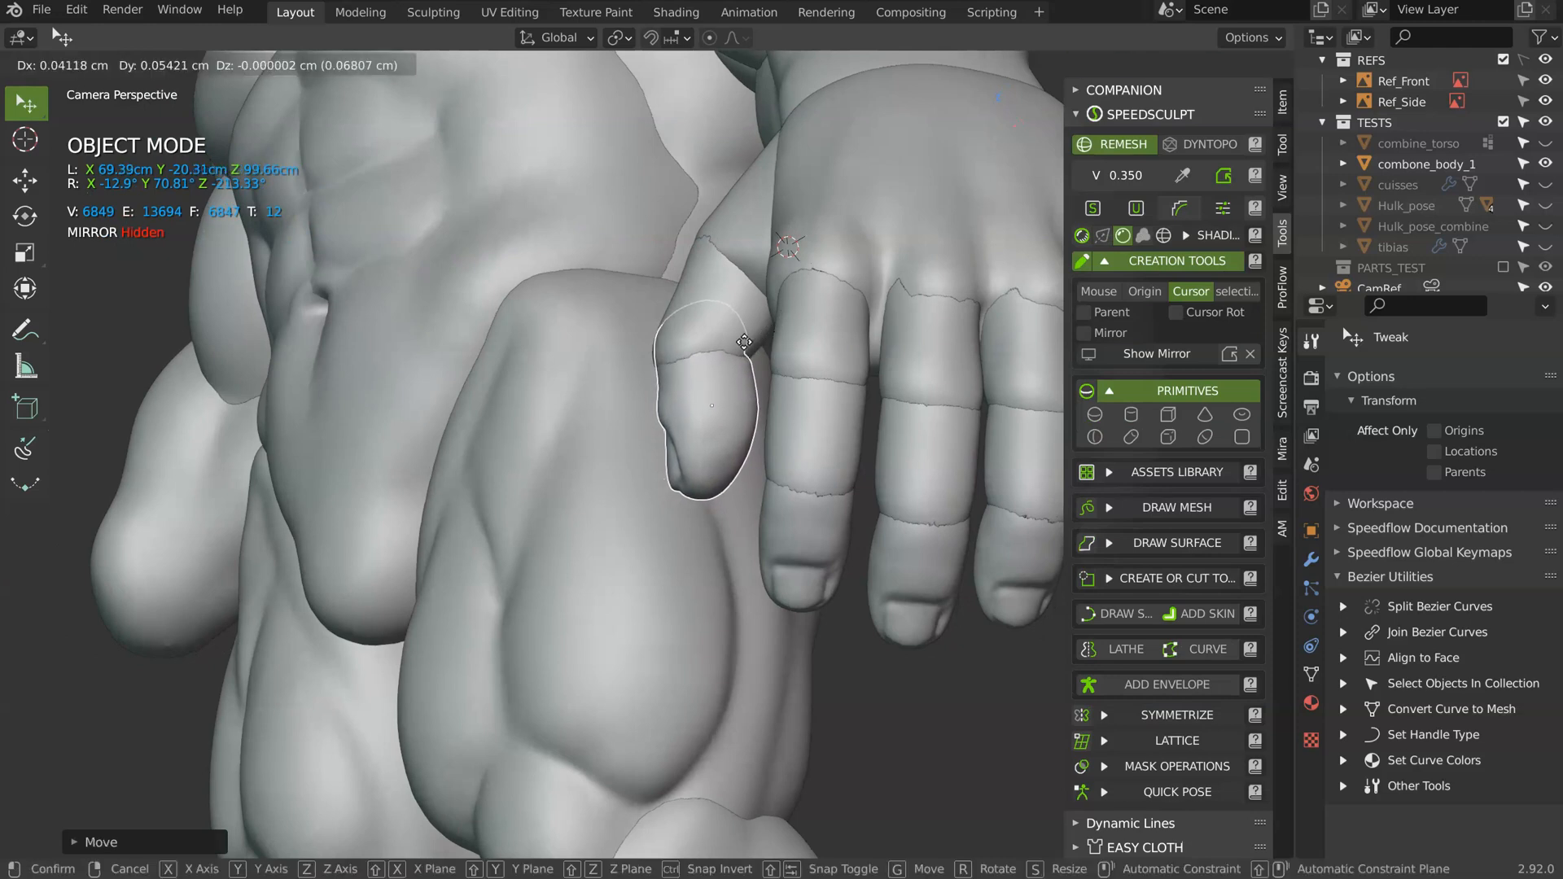
pyautogui.click(744, 342)
# - Reshape both joint ends of the thumb's middle segment with the Grab brush at 362 px radius and 0.284 strength
pyautogui.moveTo(744, 342)
pyautogui.mouseDown(button='middle')
pyautogui.moveTo(915, 353)
pyautogui.moveTo(825, 332)
pyautogui.moveTo(719, 252)
pyautogui.moveTo(798, 188)
pyautogui.moveTo(766, 262)
pyautogui.mouseUp(button='middle')
pyautogui.click(739, 280)
pyautogui.hotkey('ctrl', 'Tab')
pyautogui.moveTo(831, 228); pyautogui.dragTo(905, 179)
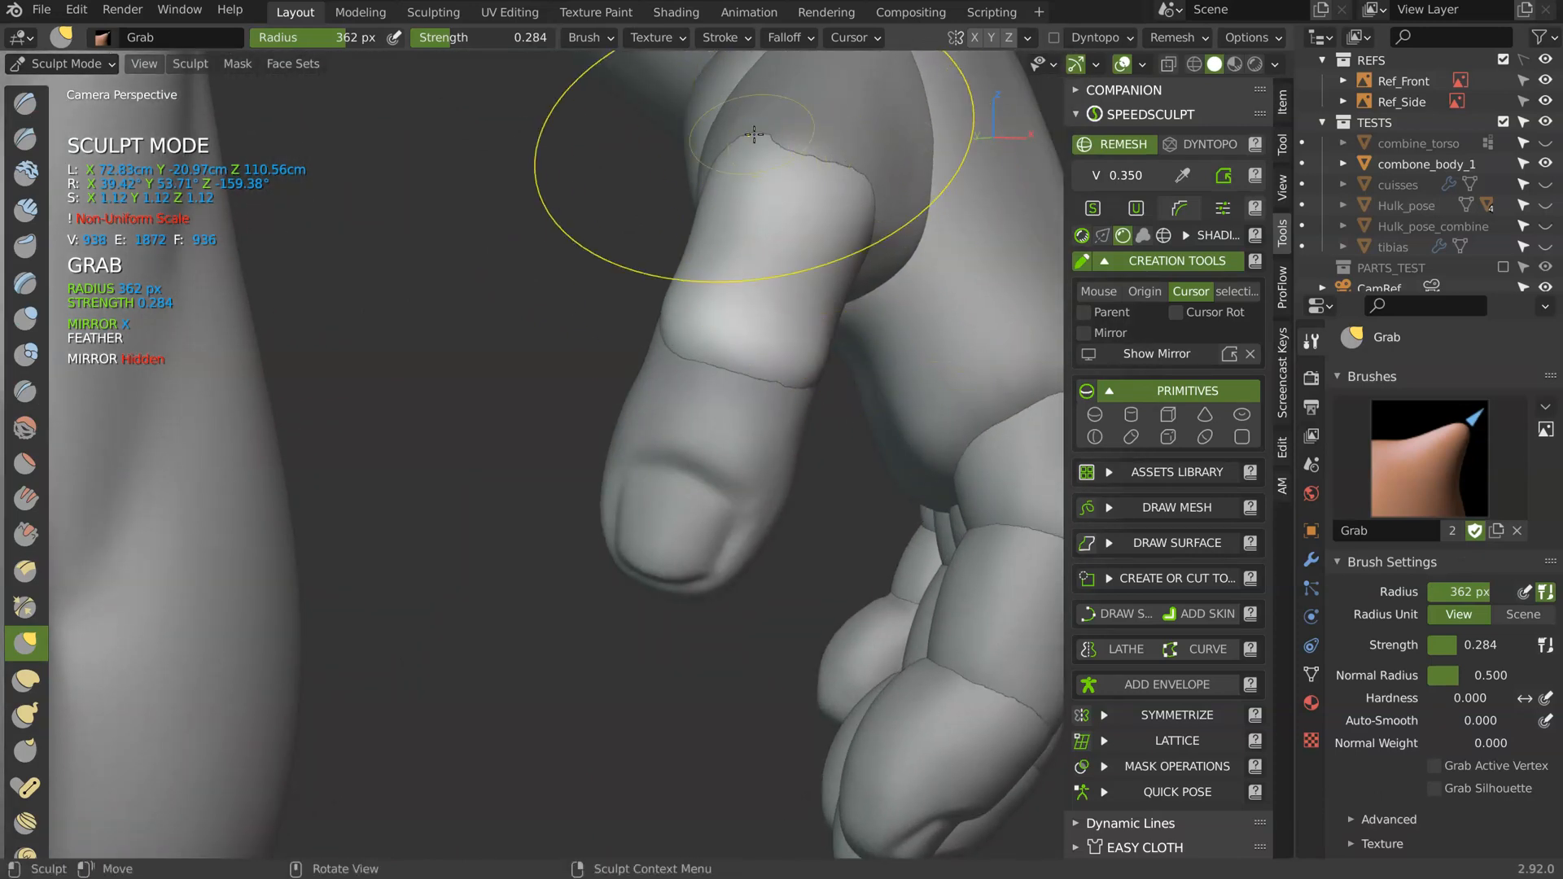
pyautogui.moveTo(753, 133); pyautogui.dragTo(748, 134)
pyautogui.moveTo(718, 320); pyautogui.dragTo(716, 314)
pyautogui.moveTo(716, 315); pyautogui.dragTo(554, 330, button='middle')
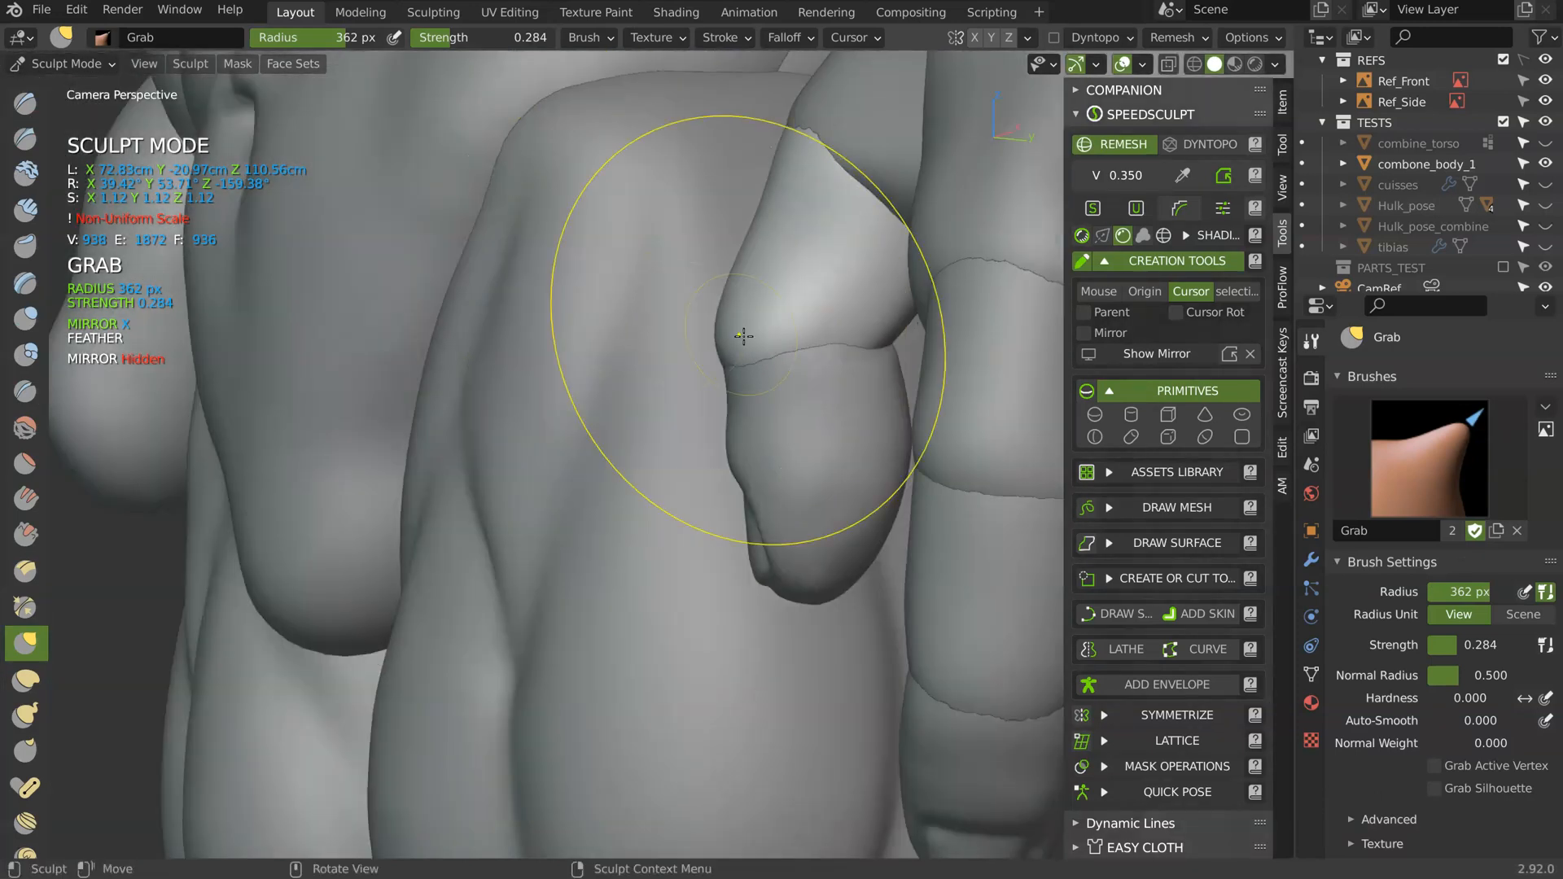
pyautogui.moveTo(723, 344); pyautogui.dragTo(713, 342)
pyautogui.moveTo(713, 342)
pyautogui.mouseDown(button='middle')
pyautogui.moveTo(719, 310)
pyautogui.moveTo(837, 290)
pyautogui.moveTo(819, 244)
pyautogui.moveTo(730, 433)
pyautogui.mouseUp(button='middle')
pyautogui.moveTo(735, 303); pyautogui.dragTo(708, 427, button='middle')
# - Examine the palm and how the fingers join it along the back and little-finger side of the hand
pyautogui.hotkey('ctrl', 'Tab')
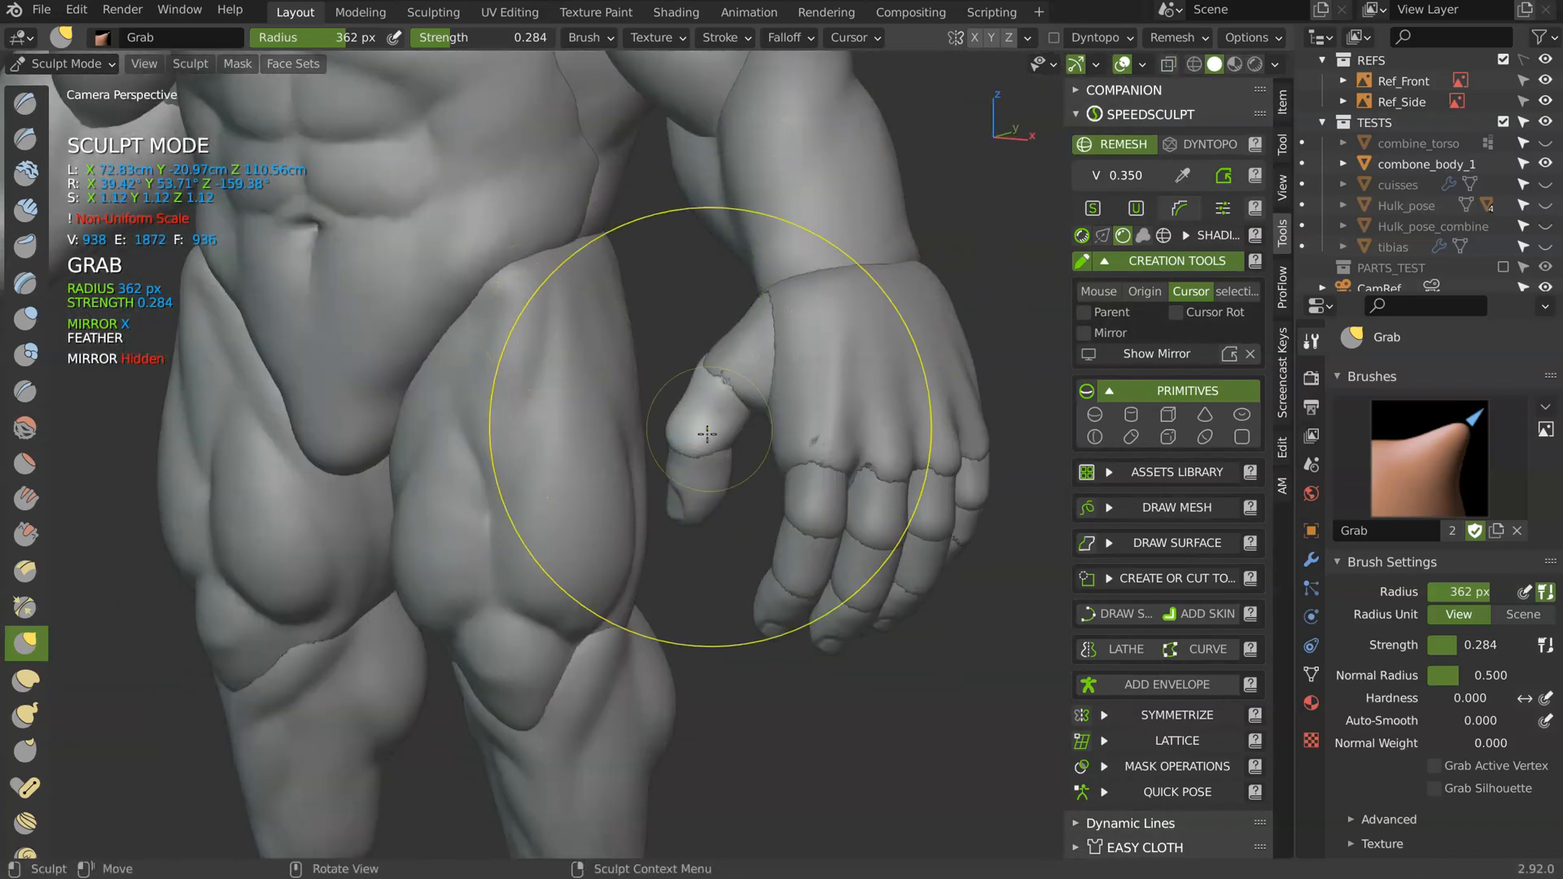
pyautogui.keyDown('ctrl'); pyautogui.moveTo(712, 273); pyautogui.dragTo(695, 410, button='middle'); pyautogui.keyUp('ctrl')
pyautogui.hotkey('ctrl', 'Tab')
pyautogui.click(910, 358)
pyautogui.moveTo(814, 383); pyautogui.dragTo(887, 389, button='middle')
pyautogui.click(694, 400)
pyautogui.moveTo(694, 400); pyautogui.dragTo(373, 403, button='middle')
pyautogui.moveTo(646, 480)
pyautogui.keyDown('ctrl'); pyautogui.mouseDown(button='middle')
pyautogui.moveTo(646, 349)
pyautogui.moveTo(615, 354)
pyautogui.moveTo(606, 319)
pyautogui.moveTo(656, 272)
pyautogui.moveTo(742, 264)
pyautogui.moveTo(712, 302)
pyautogui.moveTo(741, 318)
pyautogui.moveTo(695, 330)
pyautogui.moveTo(761, 362)
pyautogui.mouseUp(button='middle'); pyautogui.keyUp('ctrl')
pyautogui.hotkey('ctrl', 'Tab')
pyautogui.scroll(1, 722, 510)
pyautogui.hotkey('ctrl', 'Tab')
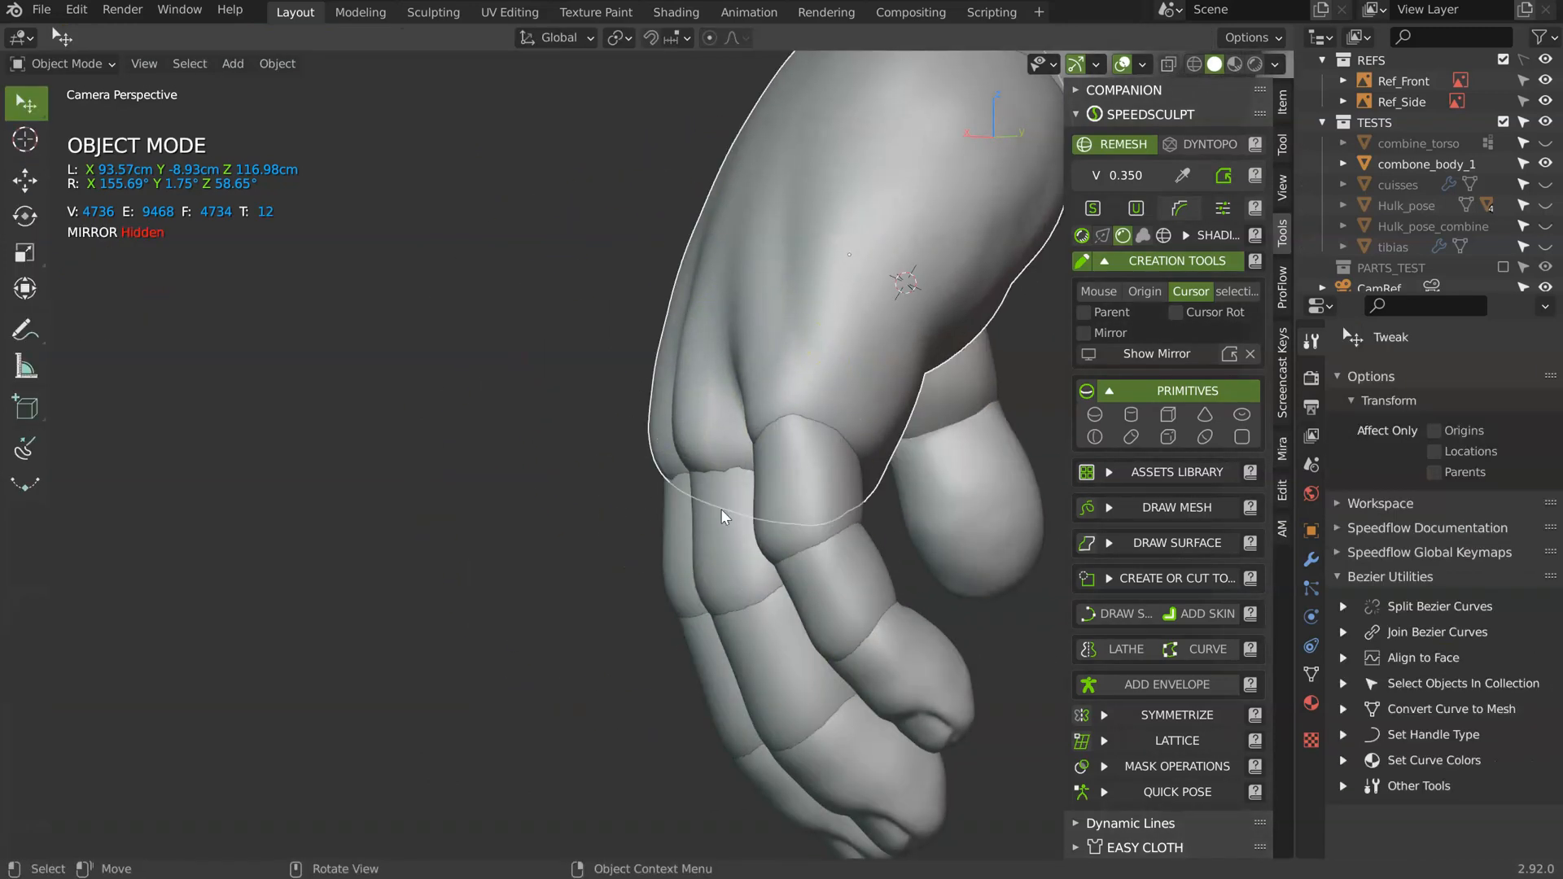
# - Rotate and move the ring finger's base segment to raise it into the knuckle on the back of the hand
pyautogui.moveTo(735, 527); pyautogui.dragTo(693, 515, button='middle')
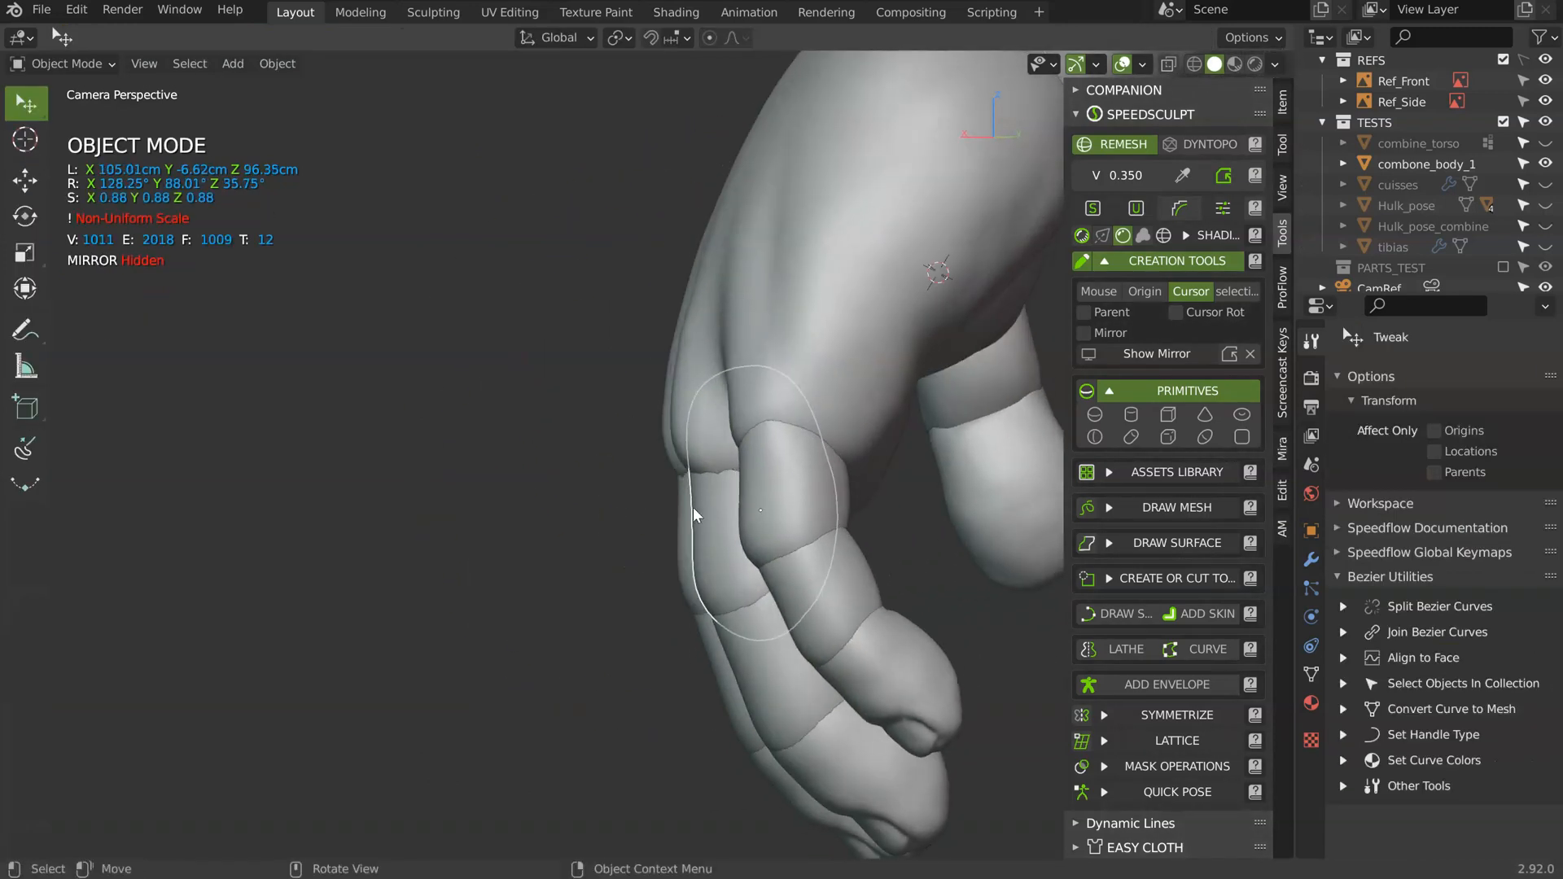
pyautogui.press('r')
pyautogui.click(856, 360)
pyautogui.press('g')
pyautogui.click(869, 349)
pyautogui.press('r')
pyautogui.click(851, 348)
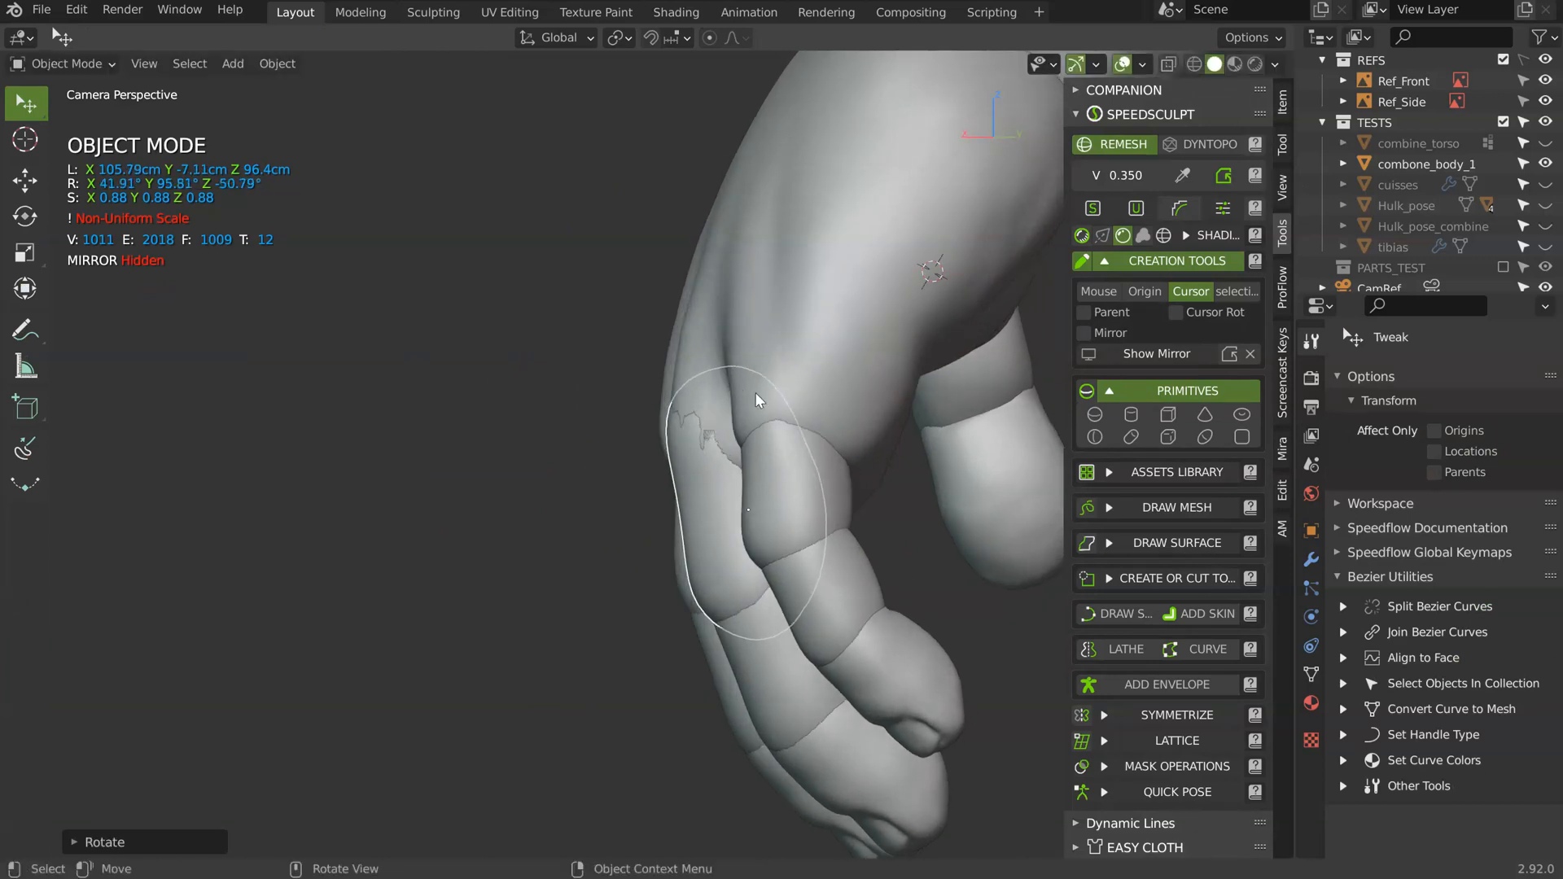
# - Rotate the ring finger's middle and tip segments together to follow the raised base segment
pyautogui.keyDown('shift'); pyautogui.click(843, 783); pyautogui.keyUp('shift')
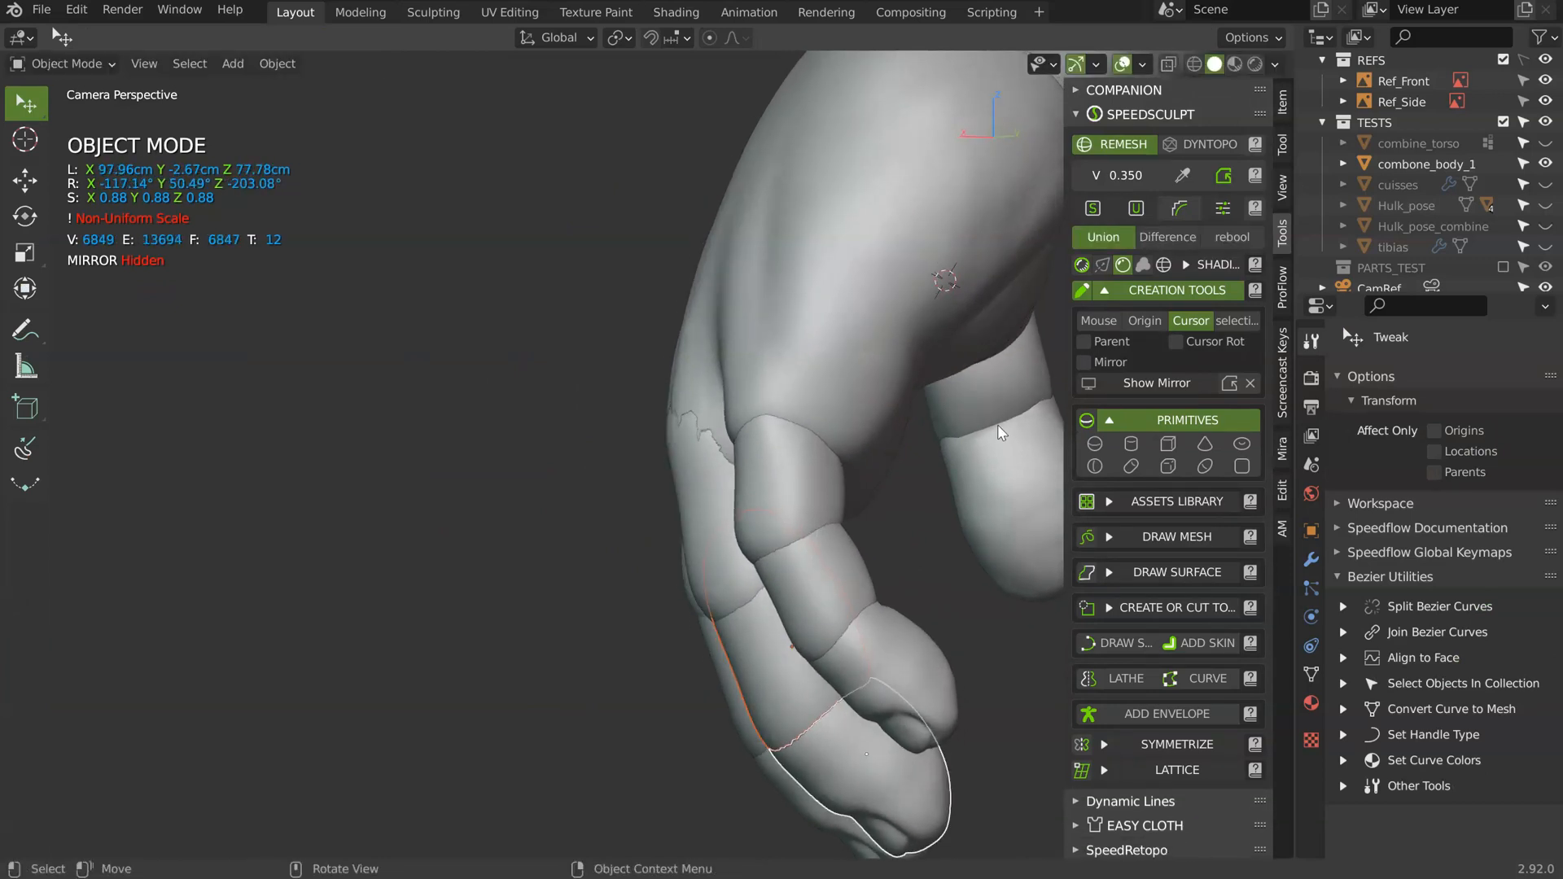
pyautogui.press('r')
pyautogui.click(973, 415)
pyautogui.moveTo(973, 416); pyautogui.dragTo(834, 383, button='middle')
# - Move one finger's base, middle and tip segments together to seat the finger in the palm
pyautogui.click(812, 359)
pyautogui.keyDown('shift'); pyautogui.click(835, 476); pyautogui.keyUp('shift')
pyautogui.keyDown('shift'); pyautogui.click(832, 554); pyautogui.keyUp('shift')
pyautogui.press('g')
pyautogui.click(826, 466)
pyautogui.press('g')
pyautogui.click(806, 424)
# - Select the index finger's tip, middle and base segments and move them together into line with its knuckle
pyautogui.click(656, 510)
pyautogui.keyDown('shift'); pyautogui.click(646, 429); pyautogui.keyUp('shift')
pyautogui.keyDown('shift'); pyautogui.click(651, 370); pyautogui.keyUp('shift')
pyautogui.moveTo(661, 374); pyautogui.dragTo(649, 379, button='middle')
pyautogui.moveTo(591, 444); pyautogui.dragTo(771, 466, button='middle')
pyautogui.press('g')
pyautogui.click(621, 440)
pyautogui.press('g')
pyautogui.click(724, 429)
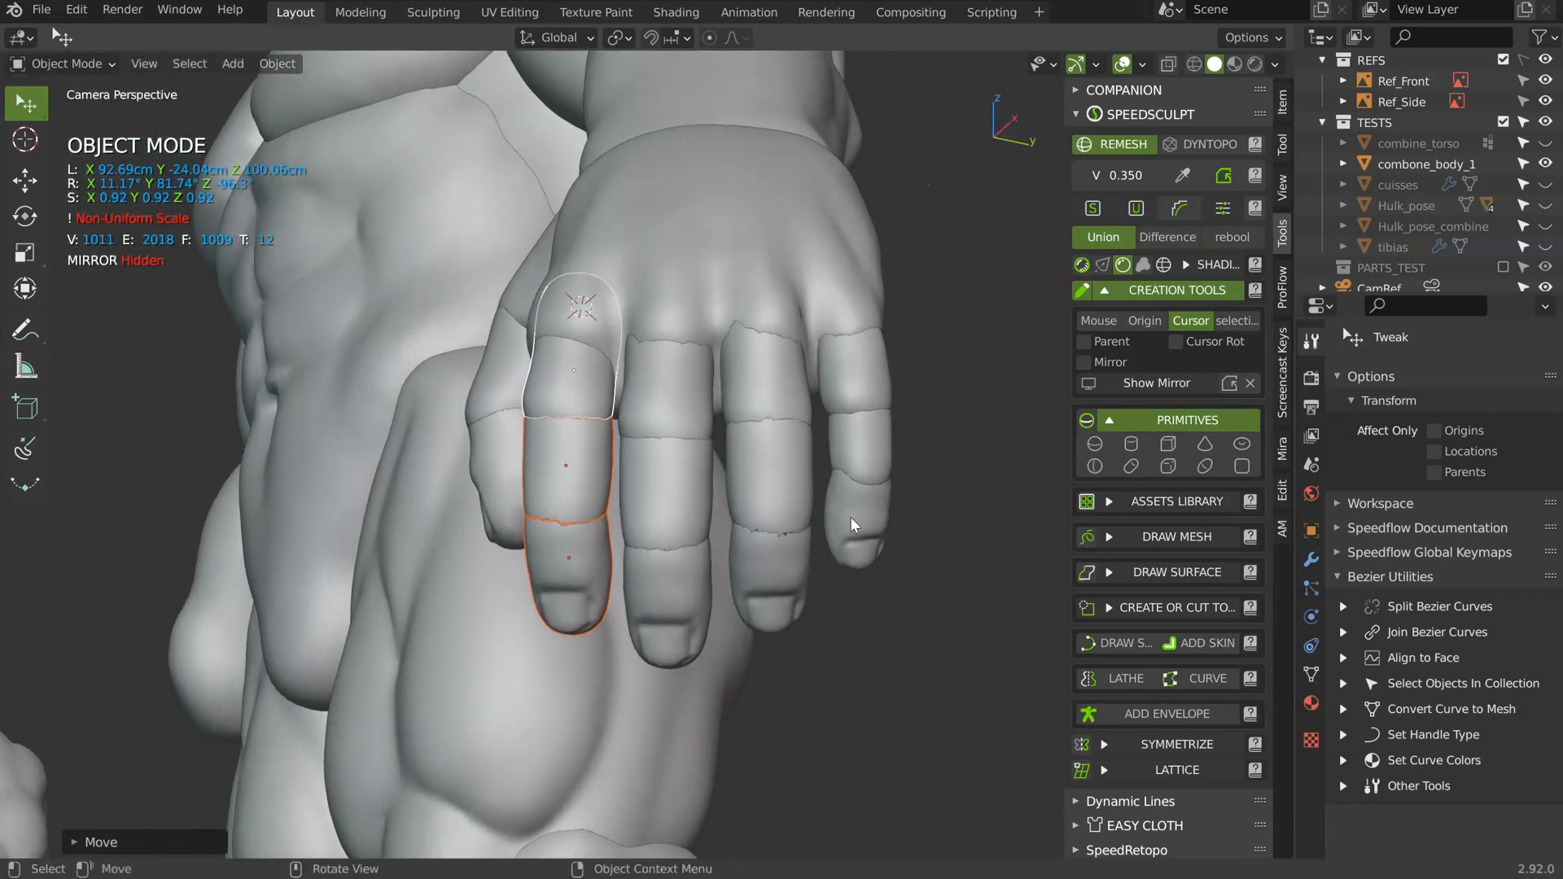
pyautogui.moveTo(883, 513); pyautogui.dragTo(829, 481, button='middle')
pyautogui.click(838, 450)
pyautogui.keyDown('shift'); pyautogui.click(826, 379); pyautogui.keyUp('shift')
pyautogui.moveTo(798, 382); pyautogui.dragTo(812, 320, button='middle')
pyautogui.moveTo(719, 328); pyautogui.dragTo(697, 314, button='middle')
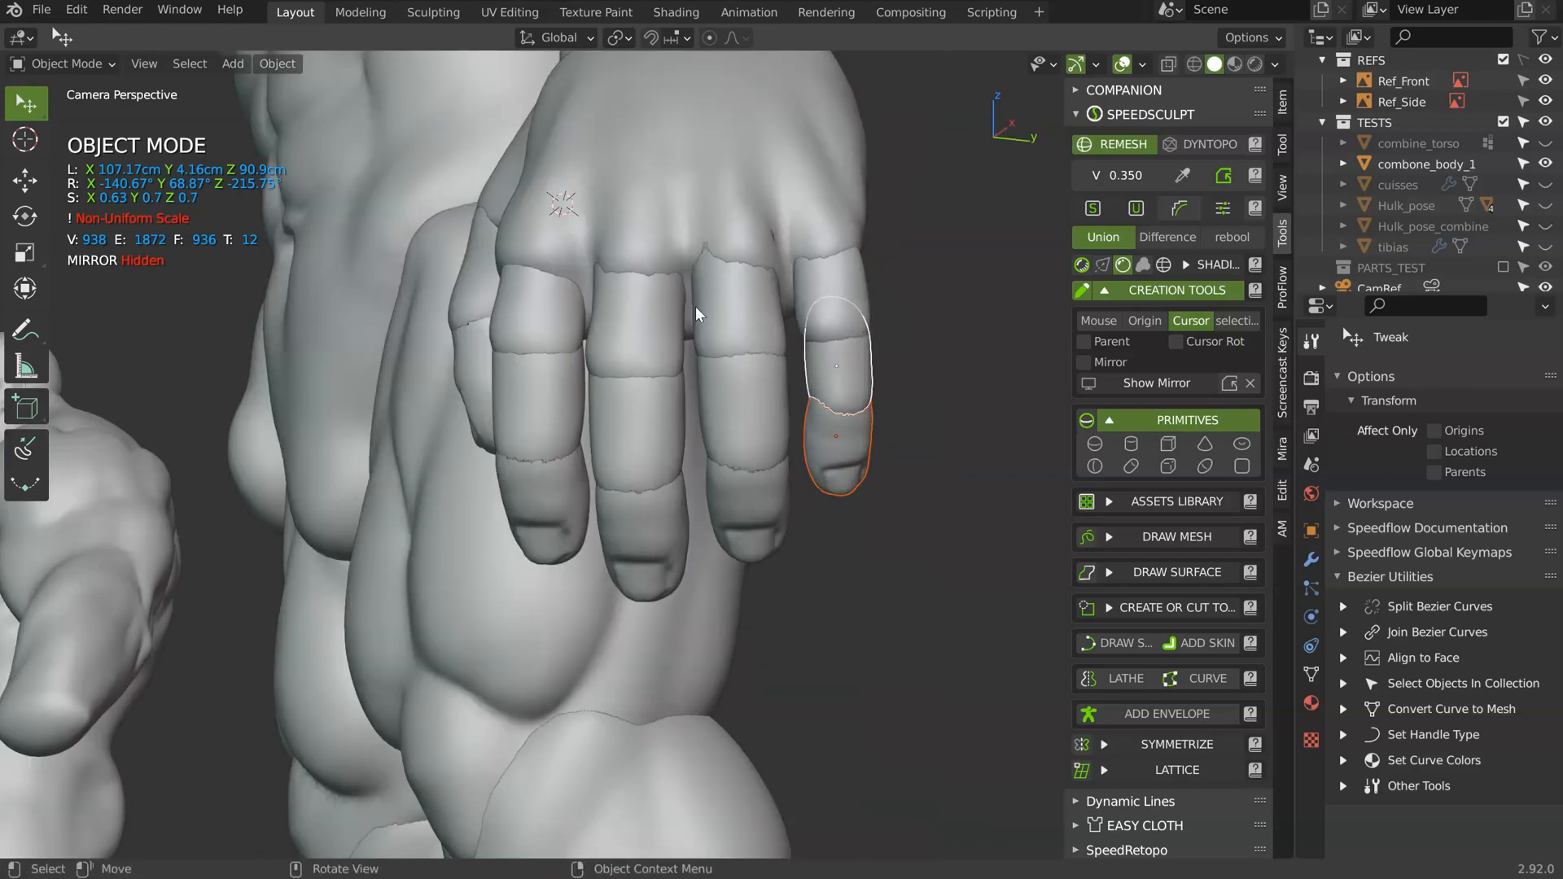
# - Duplicate a nail-bearing tip segment of the hand and place the copy below the character's leg as a toe
pyautogui.scroll(-6, 696, 314)
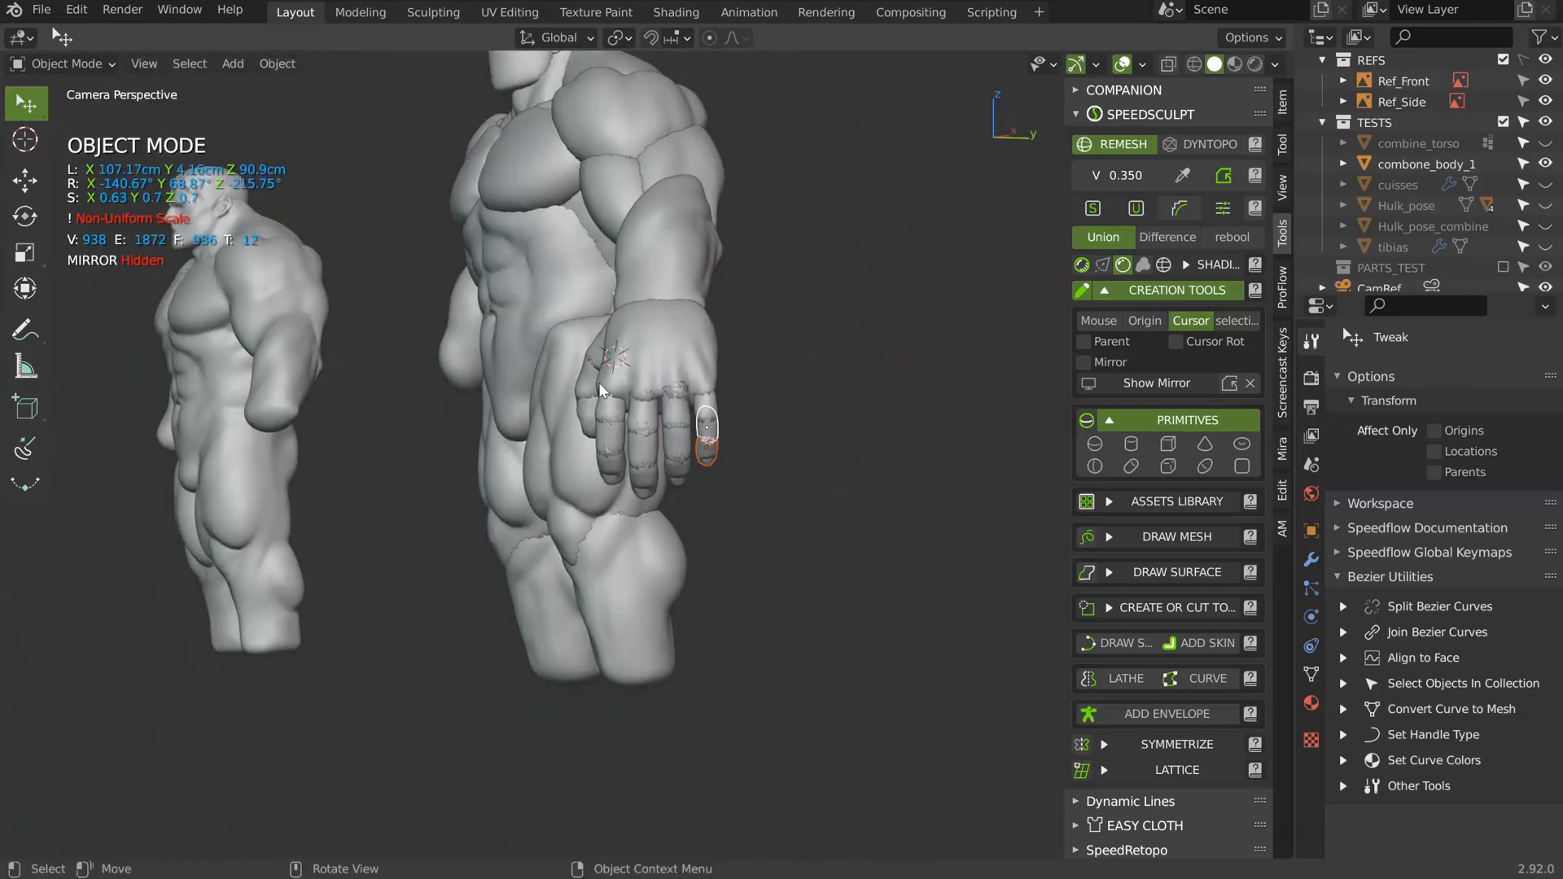
pyautogui.moveTo(599, 383); pyautogui.dragTo(716, 395, button='middle')
pyautogui.click(745, 366)
pyautogui.click(598, 671)
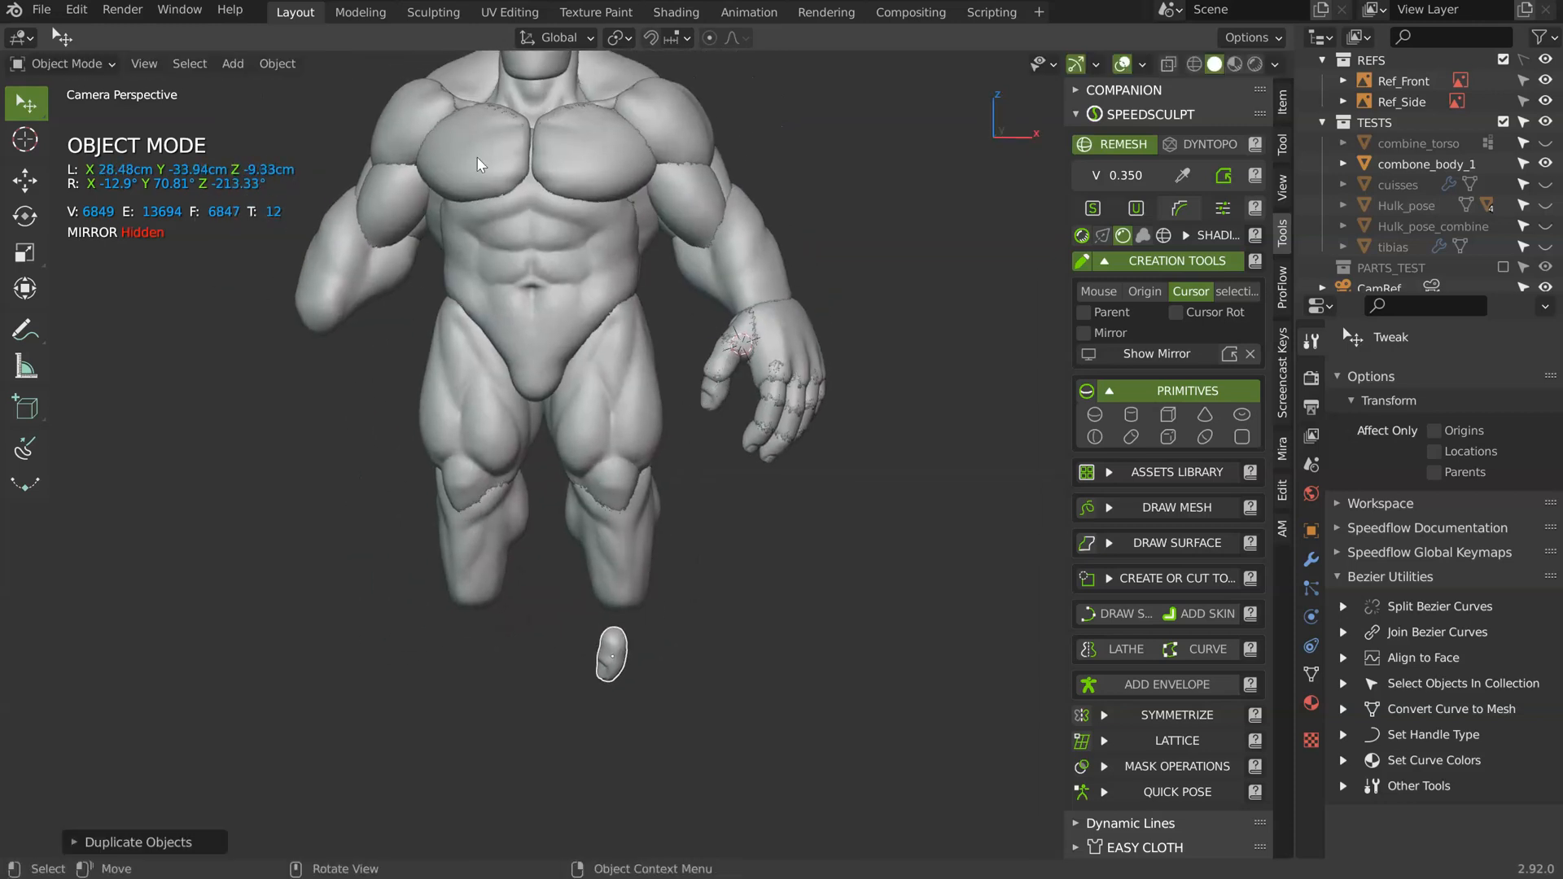
# - Save the scene as a new version named tuto_hulk_005.blend
pyautogui.click(42, 10)
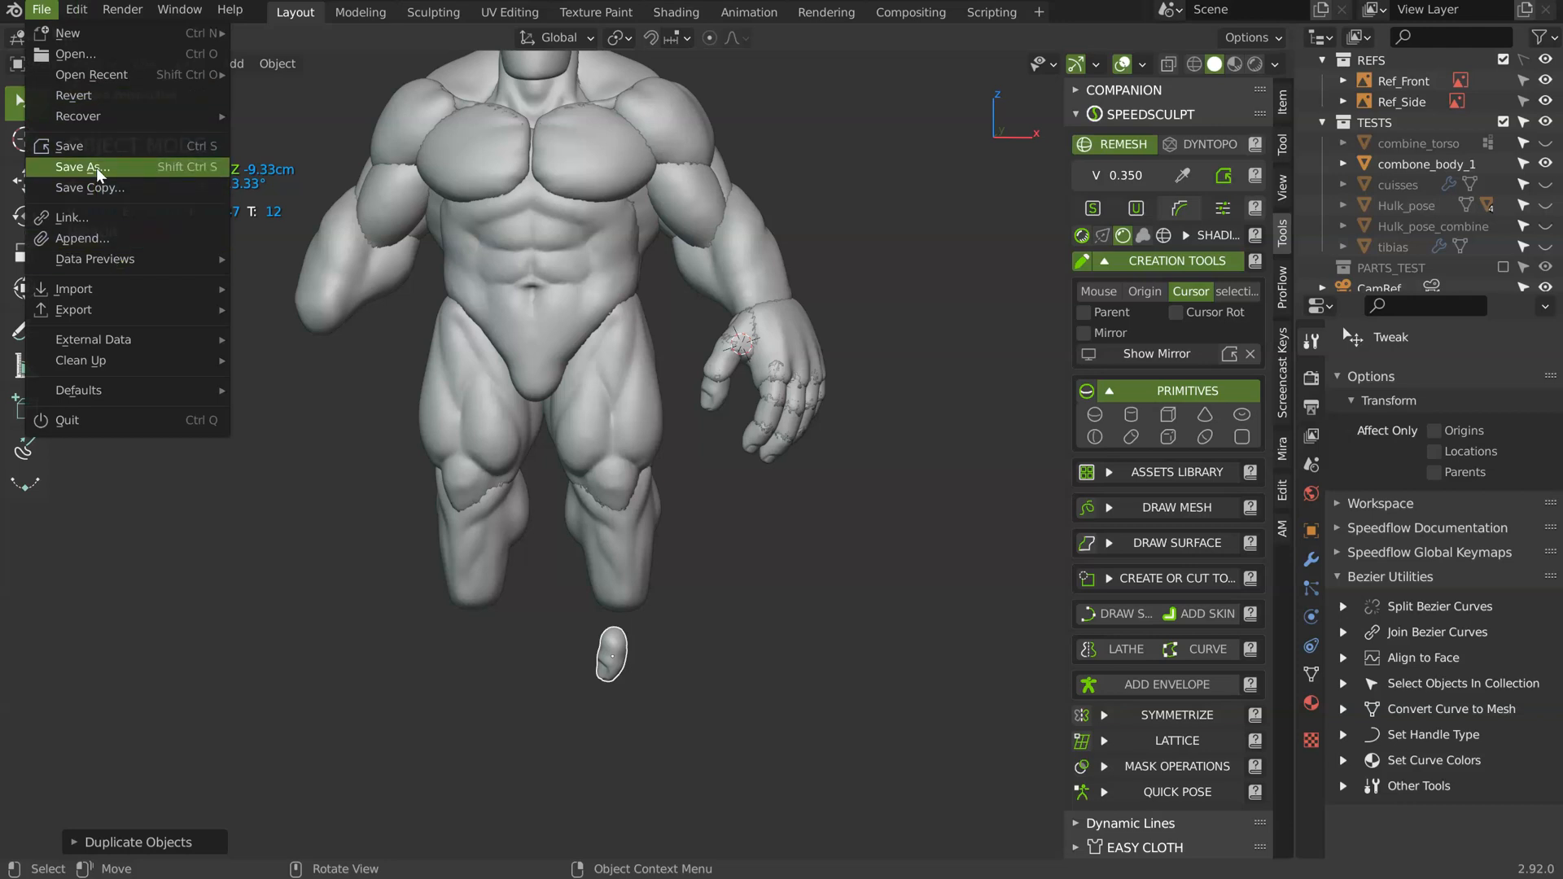
pyautogui.click(96, 166)
pyautogui.click(1014, 862)
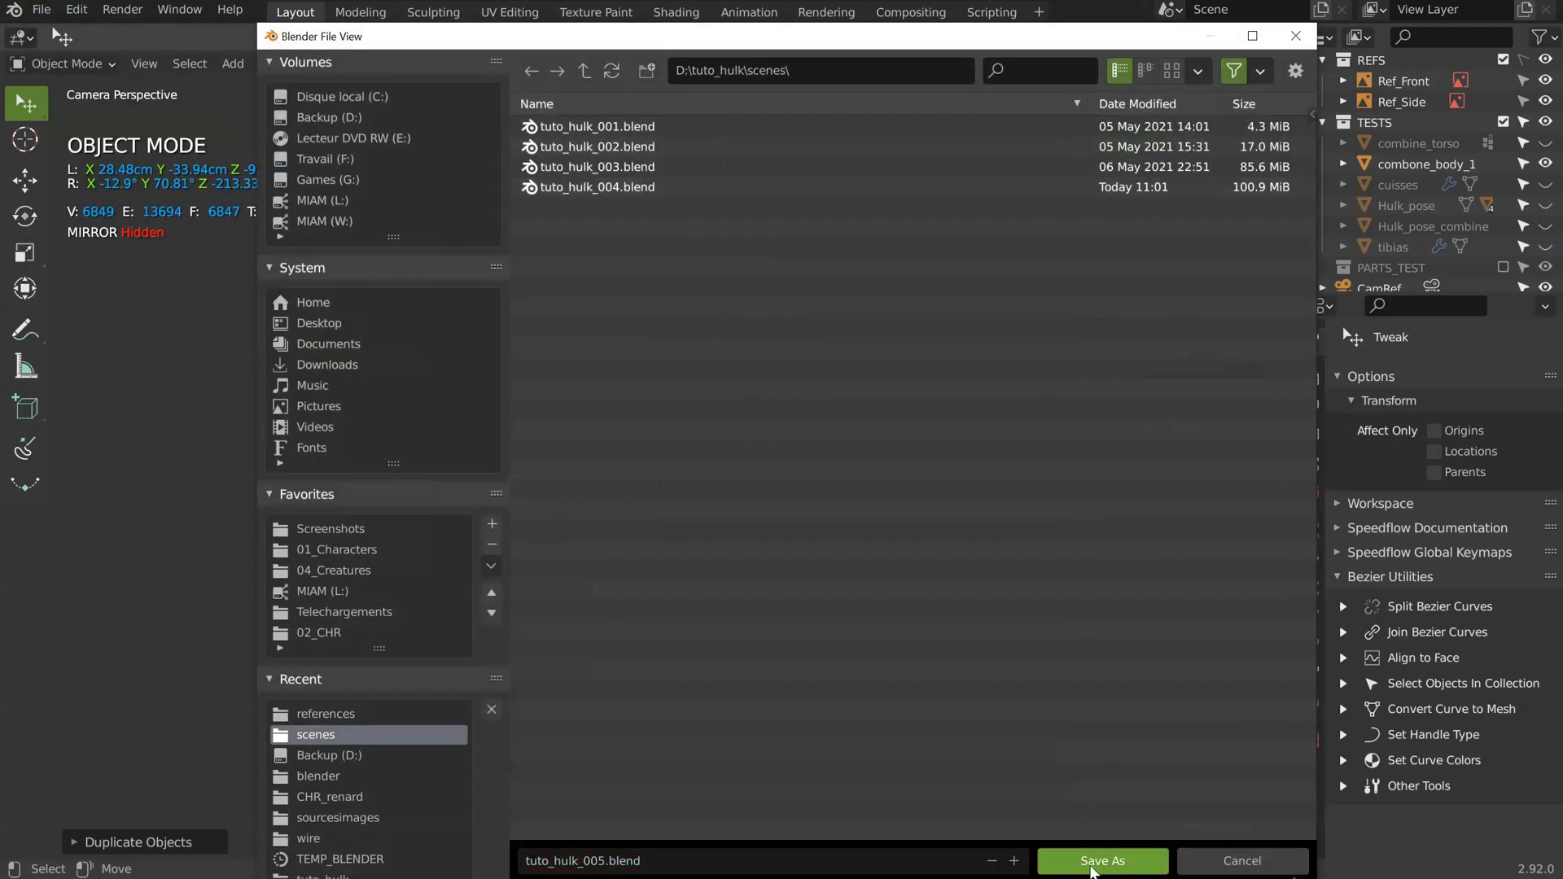
pyautogui.click(1102, 860)
# - Hide the combined body mesh standing beside the working character
pyautogui.moveTo(624, 458); pyautogui.dragTo(673, 505, button='middle')
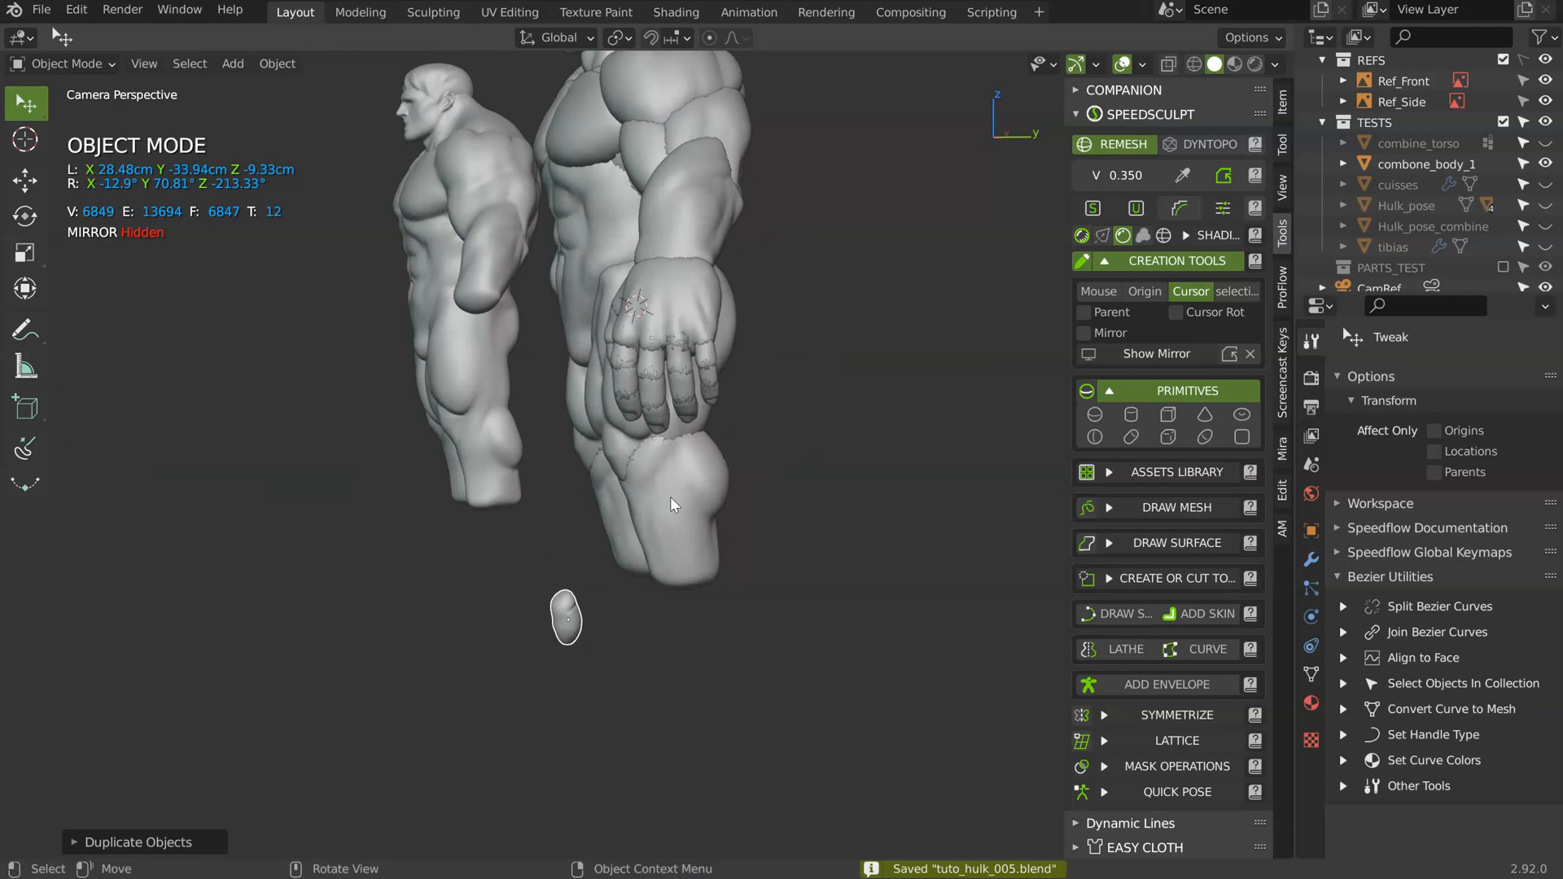
pyautogui.click(460, 444)
pyautogui.press('h')
# - Rotate the toe copy until it lies flat in the right view and move it onto the toes of the foot sketch
pyautogui.moveTo(521, 456); pyautogui.dragTo(717, 415, button='middle')
pyautogui.scroll(5, 422, 486)
pyautogui.scroll(-4, 593, 492)
pyautogui.keyDown('shift'); pyautogui.moveTo(639, 663); pyautogui.dragTo(677, 505, button='middle'); pyautogui.keyUp('shift')
pyautogui.click(606, 656)
pyautogui.moveTo(607, 655); pyautogui.dragTo(826, 410, button='middle')
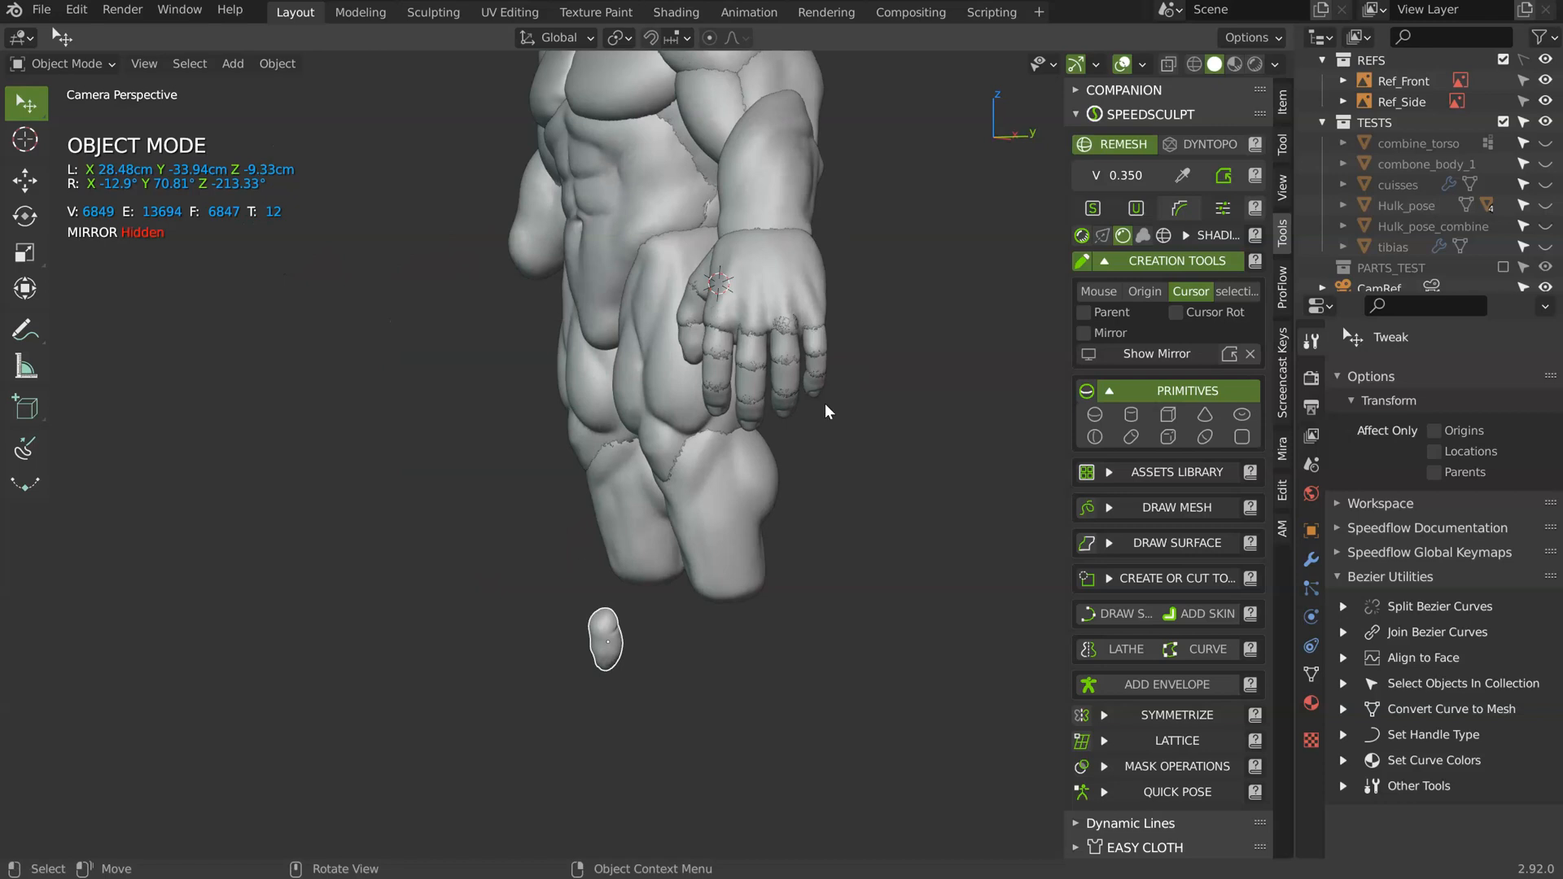
pyautogui.press('KP_3')
pyautogui.scroll(8, 805, 397)
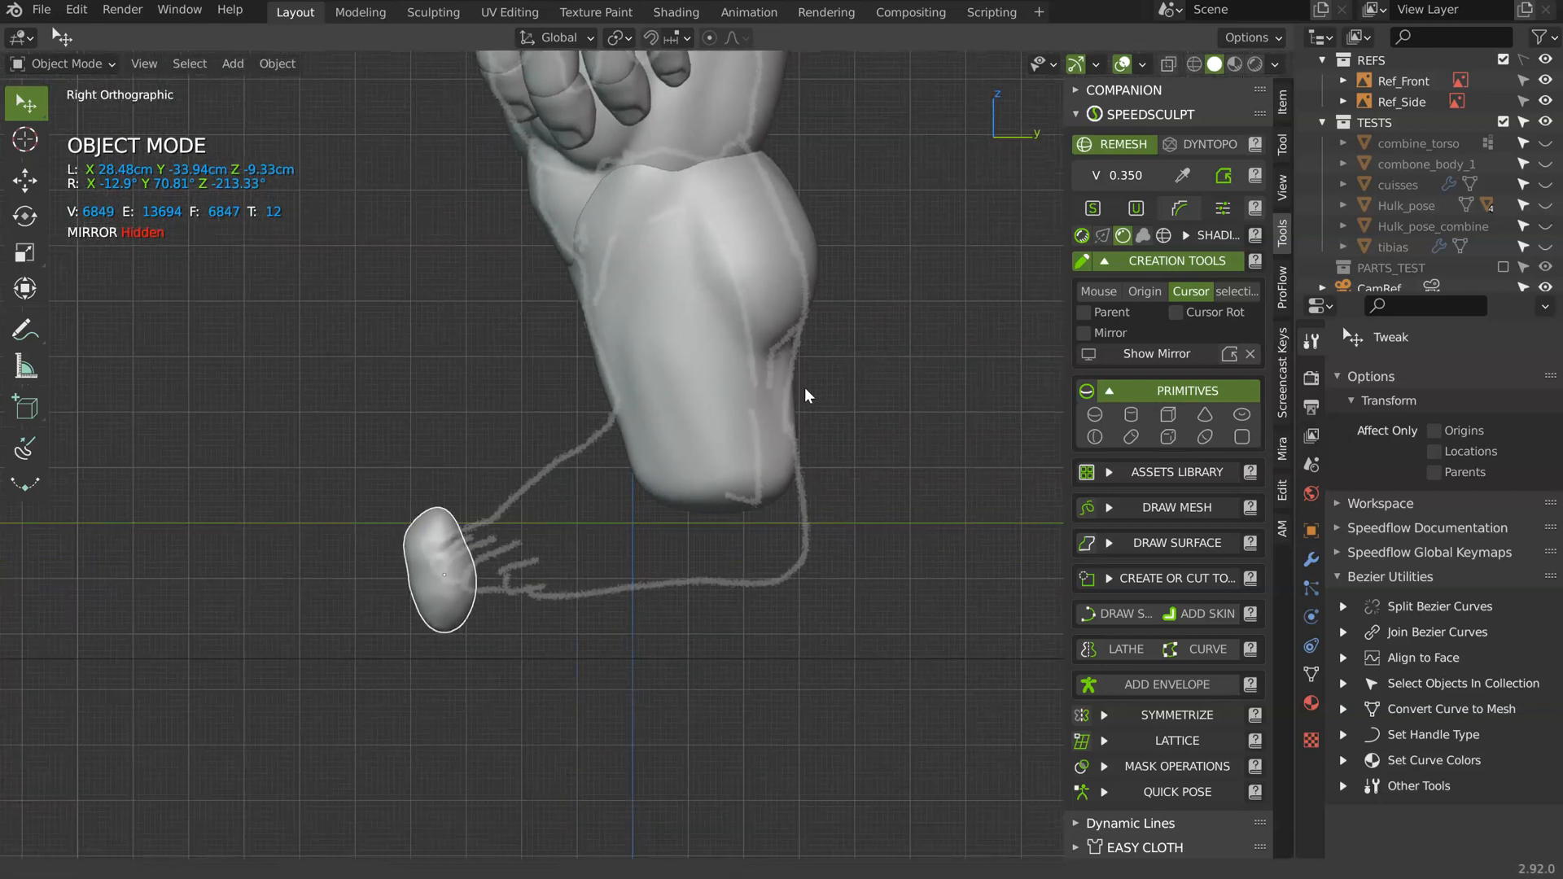
pyautogui.keyDown('shift'); pyautogui.moveTo(805, 395); pyautogui.dragTo(815, 370, button='middle'); pyautogui.keyUp('shift')
pyautogui.press('r')
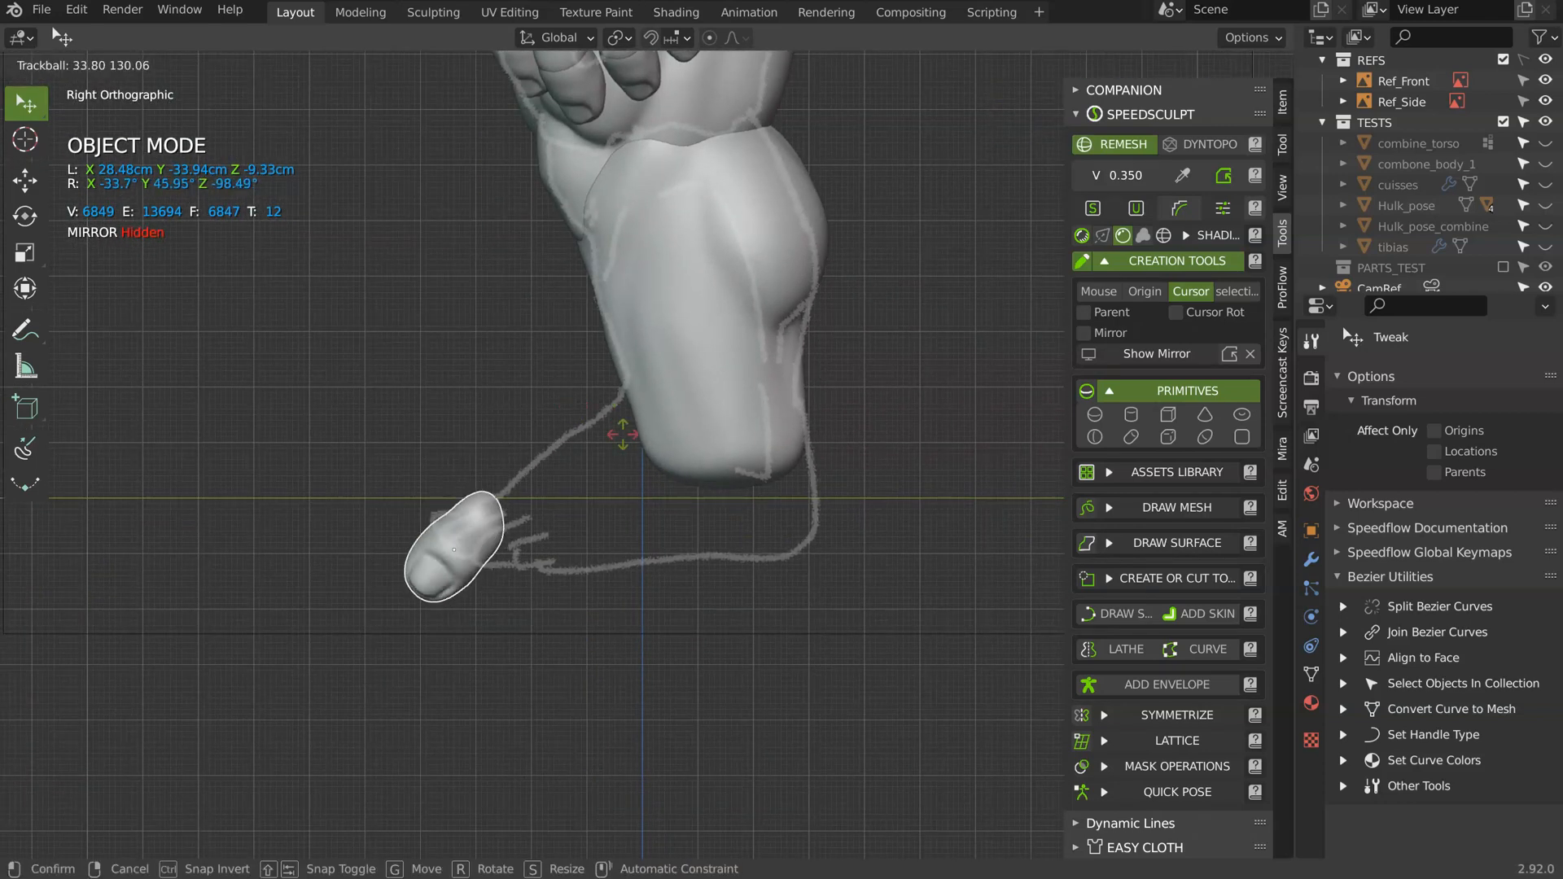
pyautogui.press('r')
pyautogui.press('r')
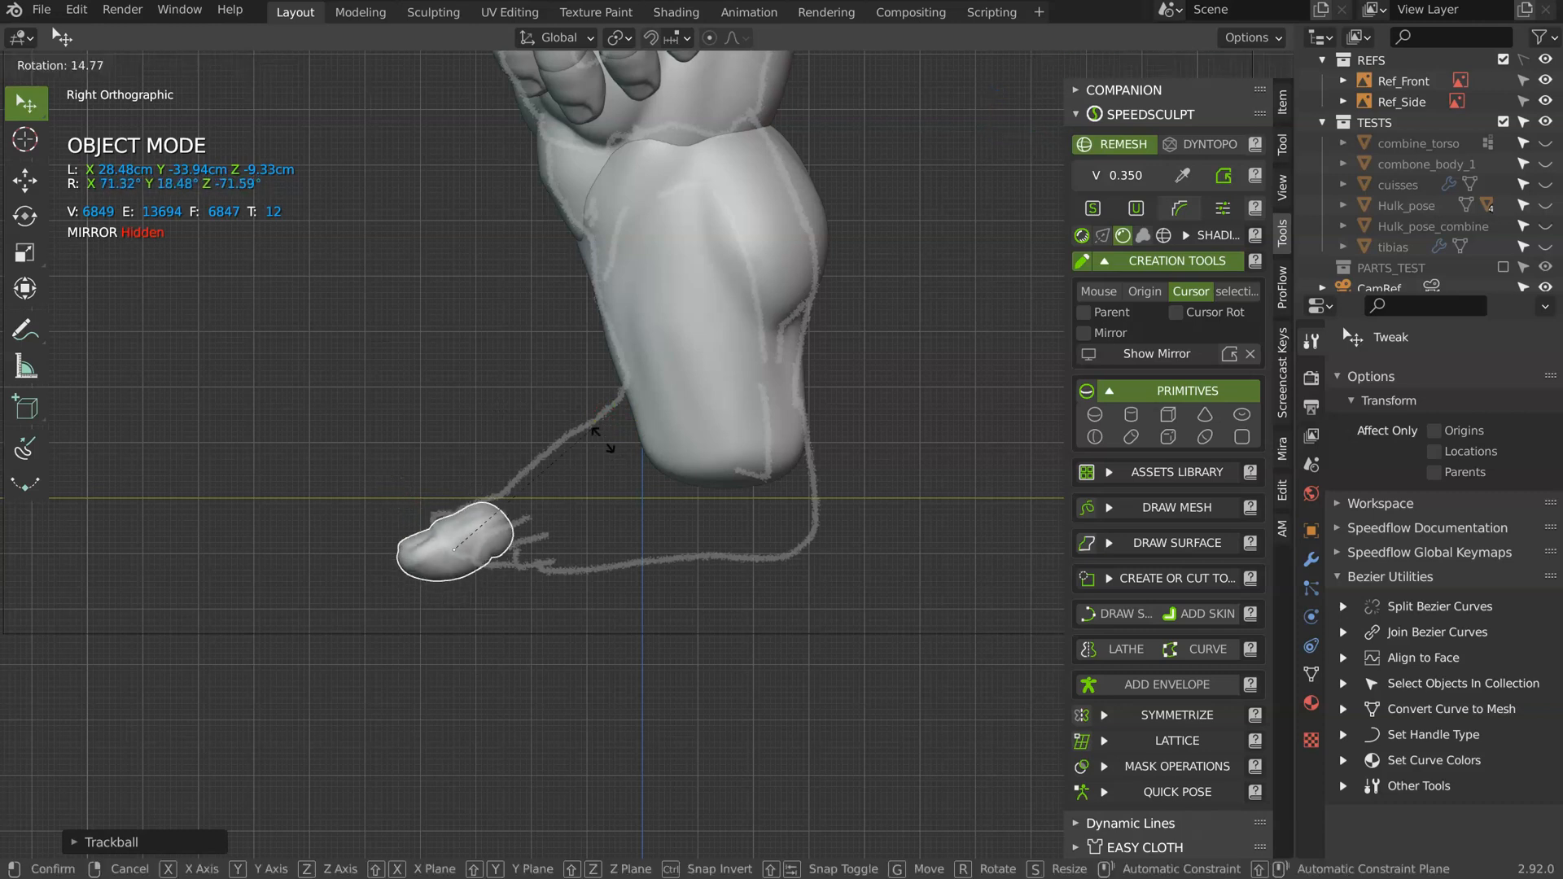
pyautogui.click(606, 476)
pyautogui.press('g')
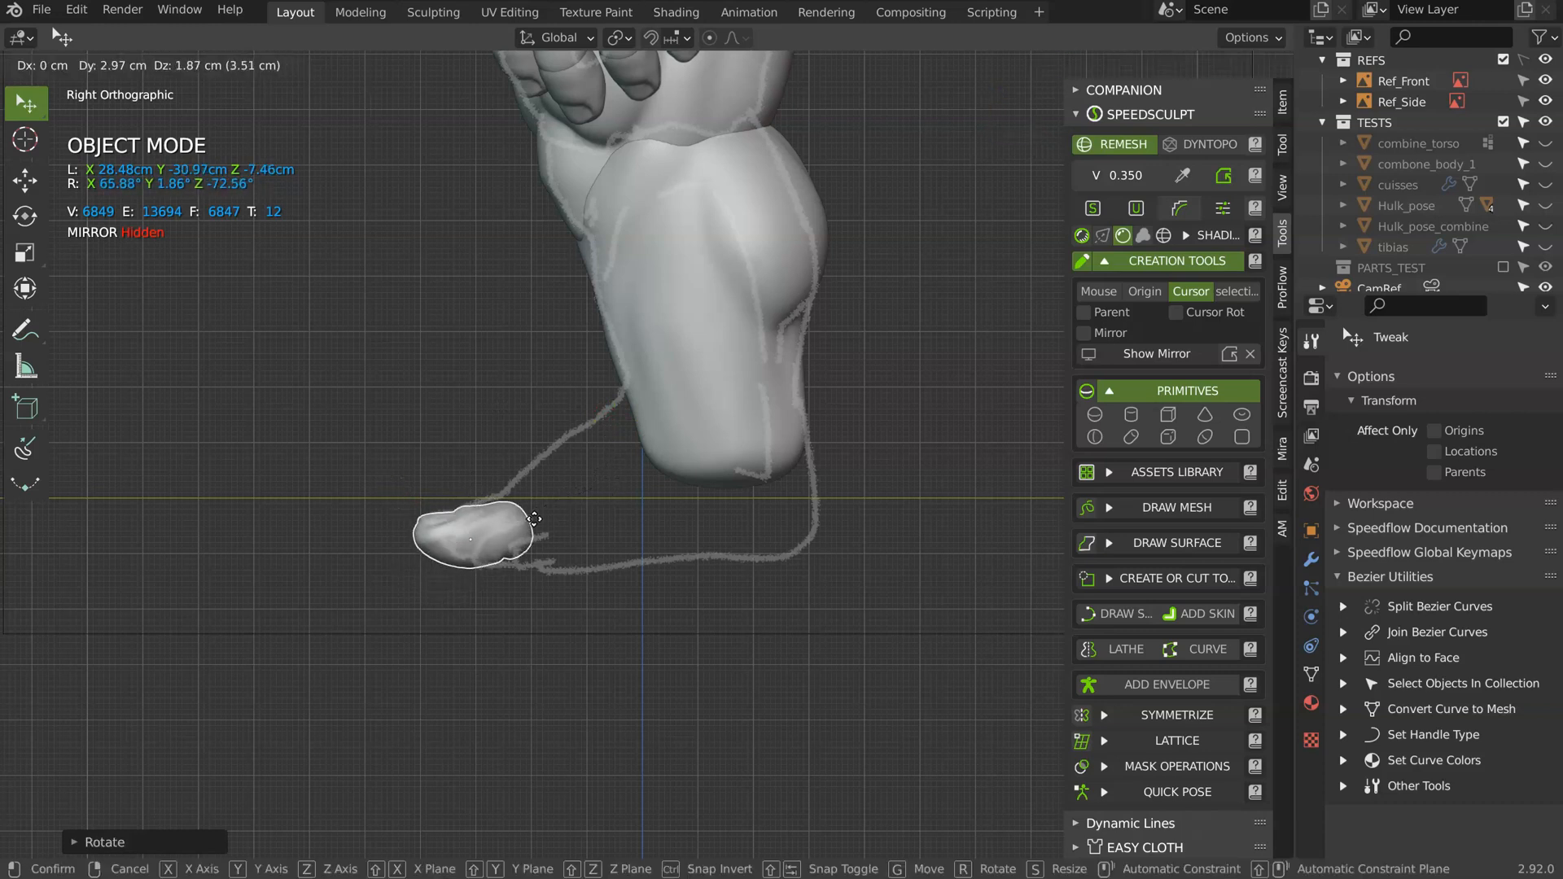
pyautogui.click(548, 516)
# - Rotate the toe about the global Z axis and move it along X to about 22 cm
pyautogui.moveTo(602, 392); pyautogui.dragTo(773, 456, button='middle')
pyautogui.scroll(-4, 590, 481)
pyautogui.moveTo(590, 481); pyautogui.dragTo(642, 426, button='middle')
pyautogui.press('r')
pyautogui.press('z')
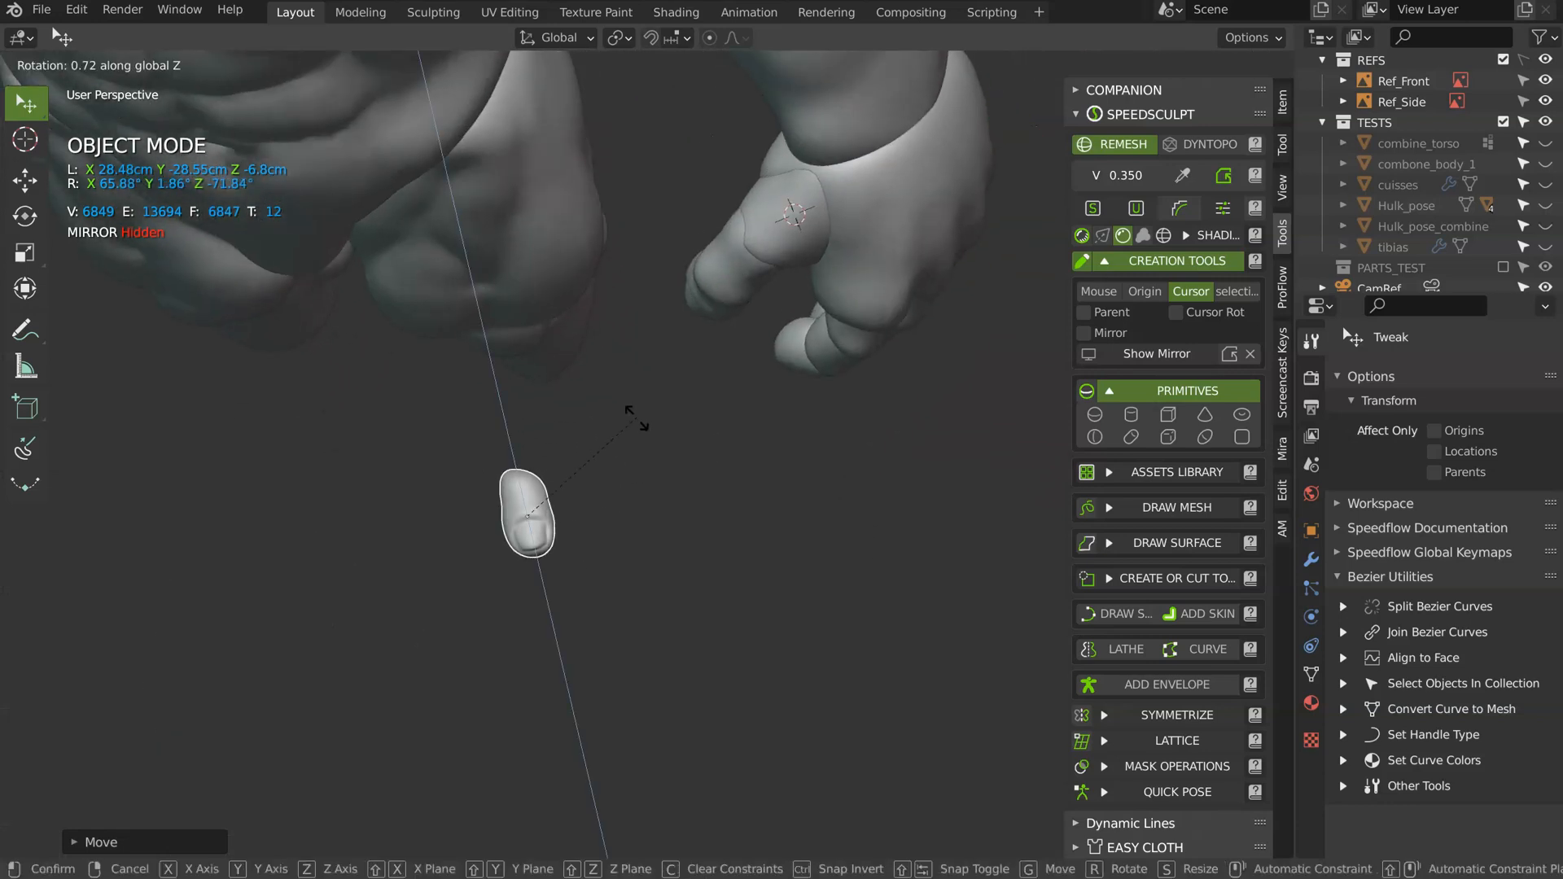
pyautogui.click(641, 431)
pyautogui.press('g')
pyautogui.press('x')
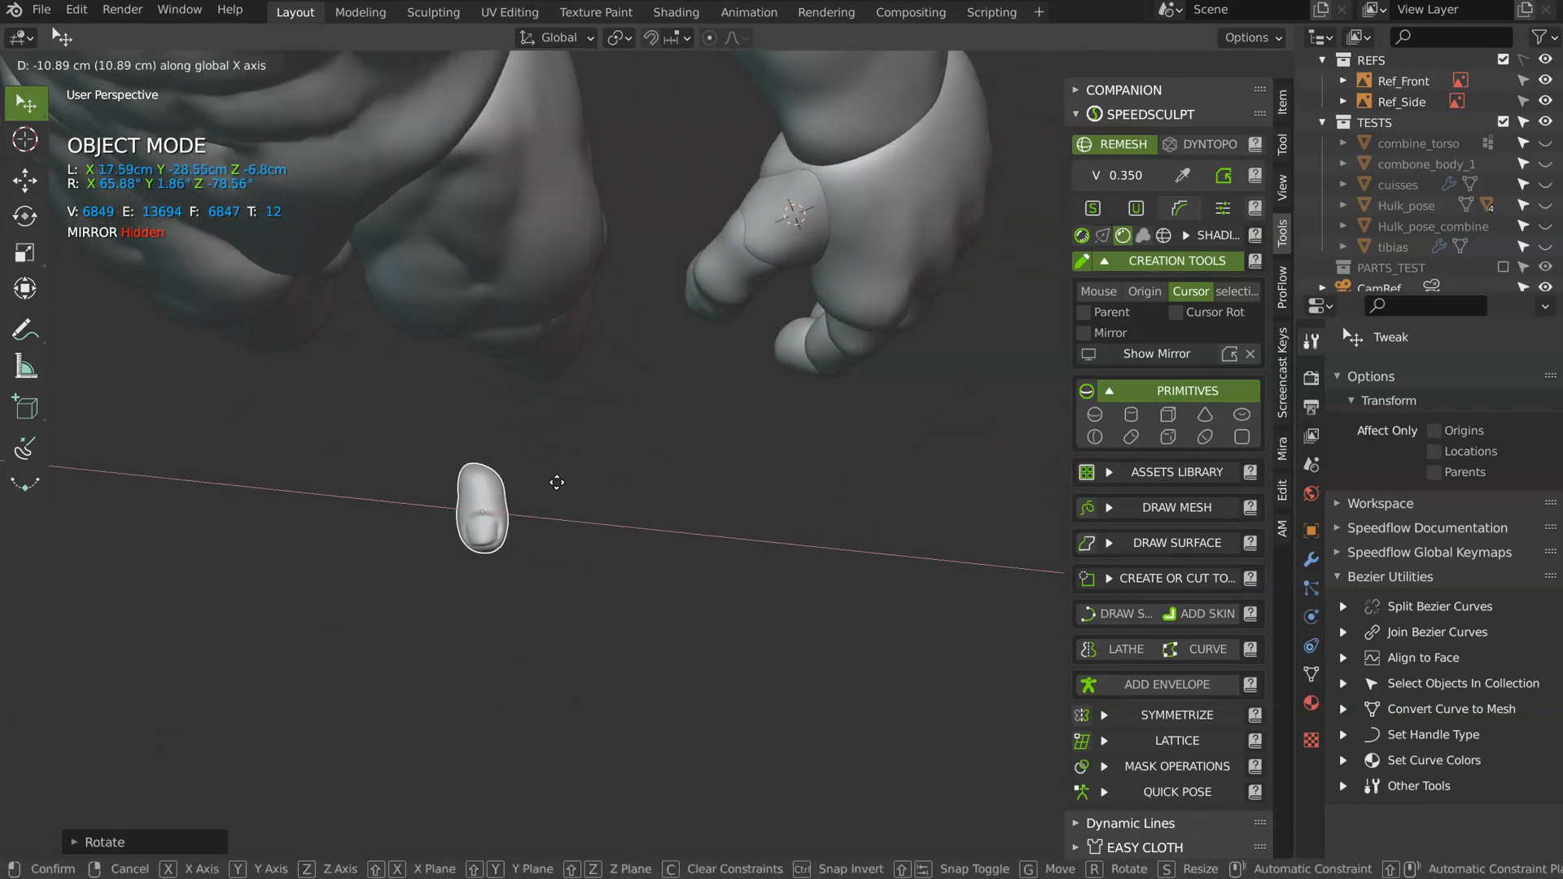
pyautogui.click(573, 499)
# - Turn the toe again to point forward and move it along X to about 9.7 cm
pyautogui.moveTo(573, 499)
pyautogui.mouseDown(button='middle')
pyautogui.moveTo(492, 335)
pyautogui.moveTo(617, 436)
pyautogui.moveTo(586, 493)
pyautogui.mouseUp(button='middle')
pyautogui.press('r')
pyautogui.click(631, 468)
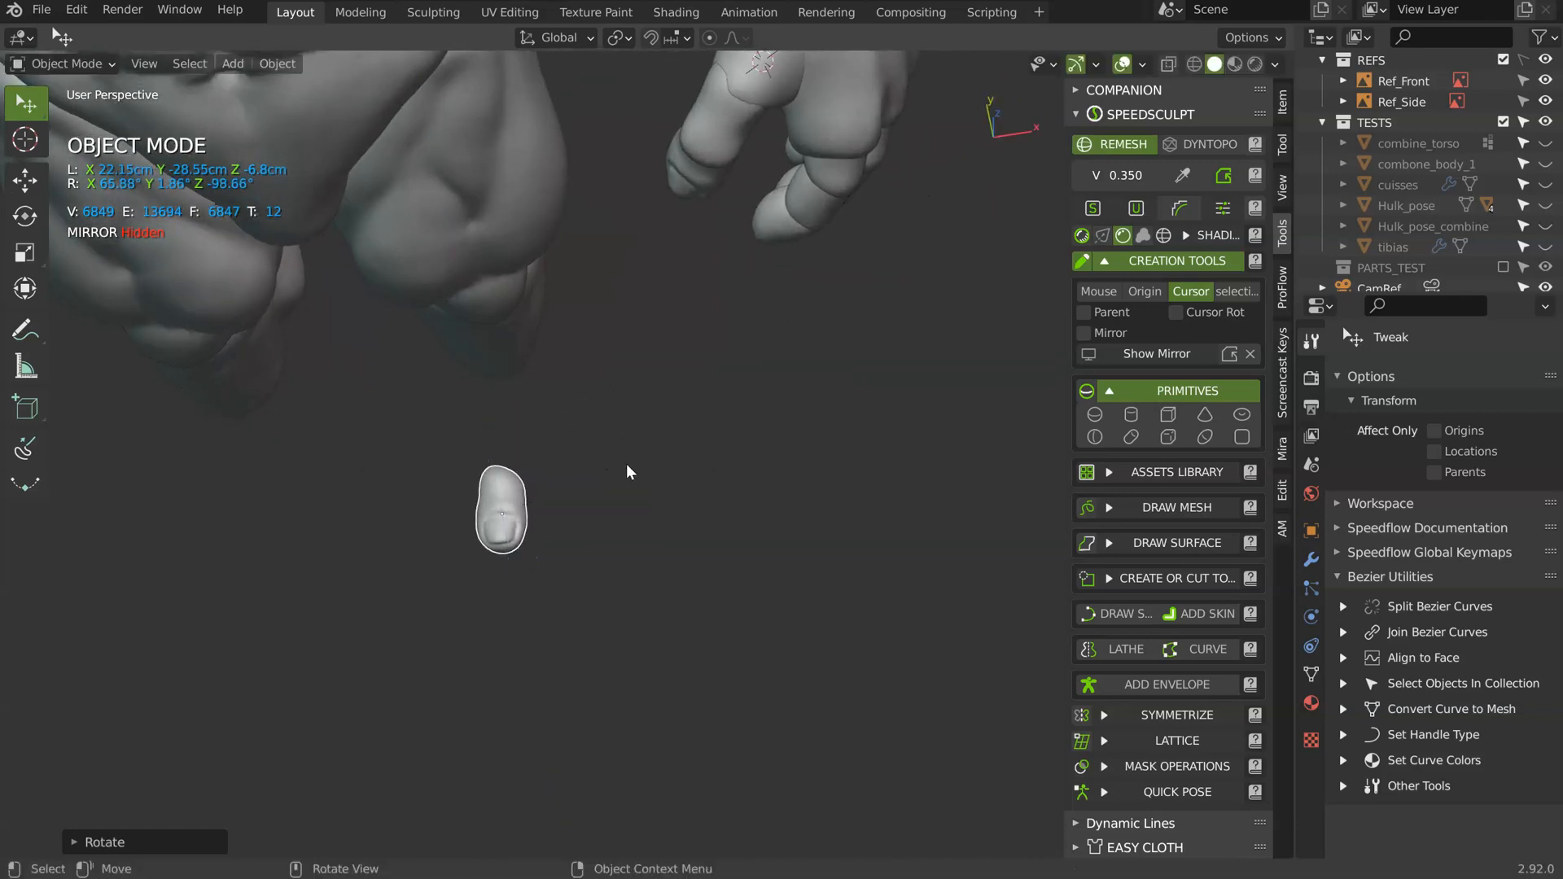
pyautogui.press('g')
pyautogui.press('x')
pyautogui.click(542, 492)
# - Apply the toe's rotation and scale
pyautogui.moveTo(542, 492); pyautogui.dragTo(415, 341, button='middle')
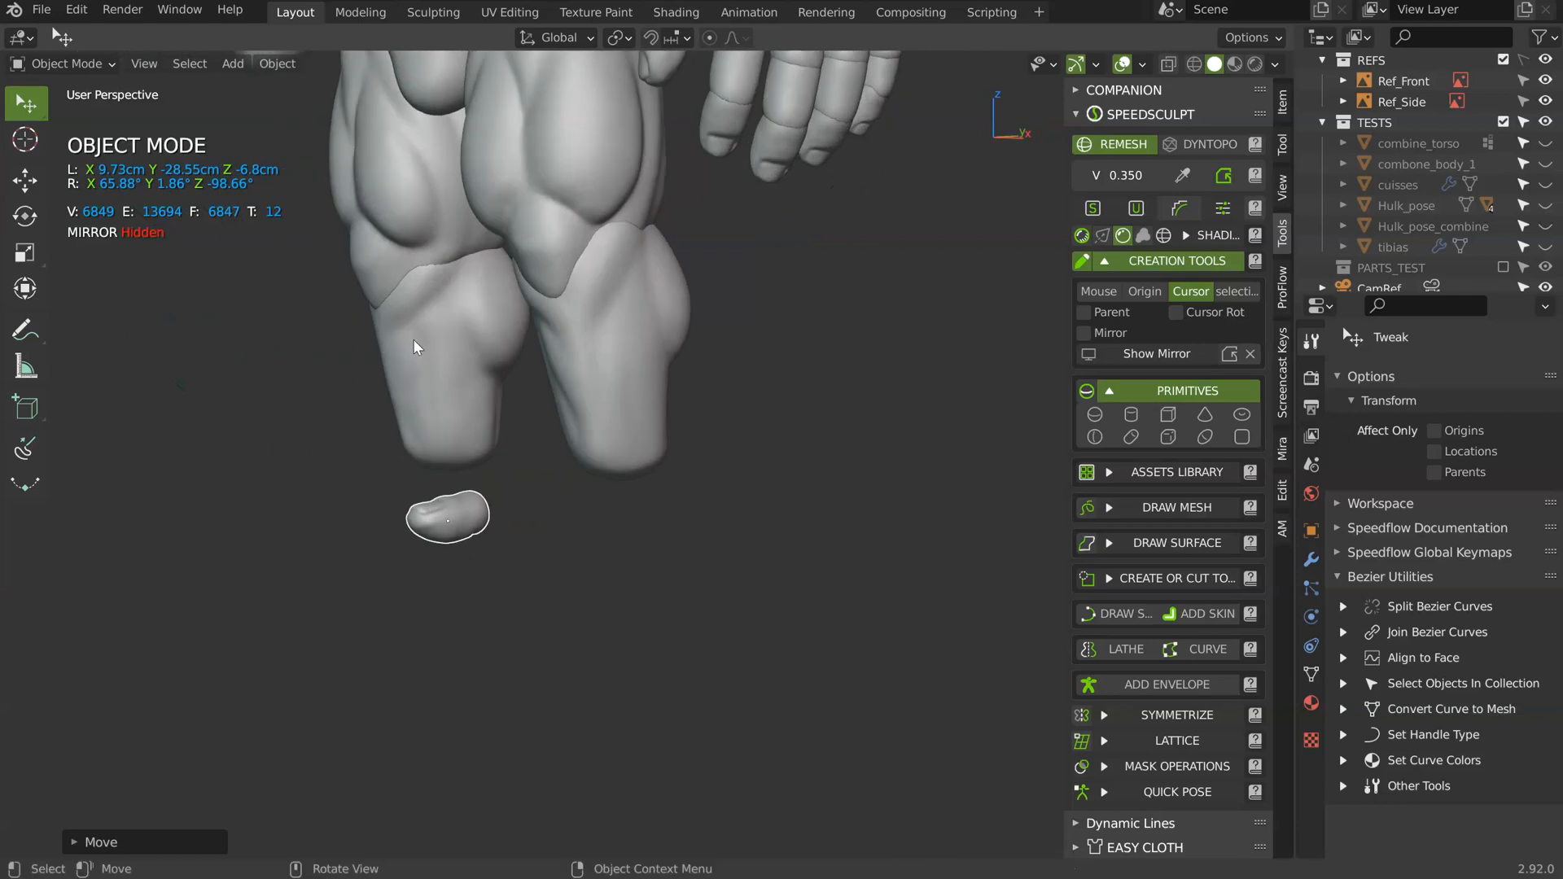
pyautogui.hotkey('ctrl', 'a')
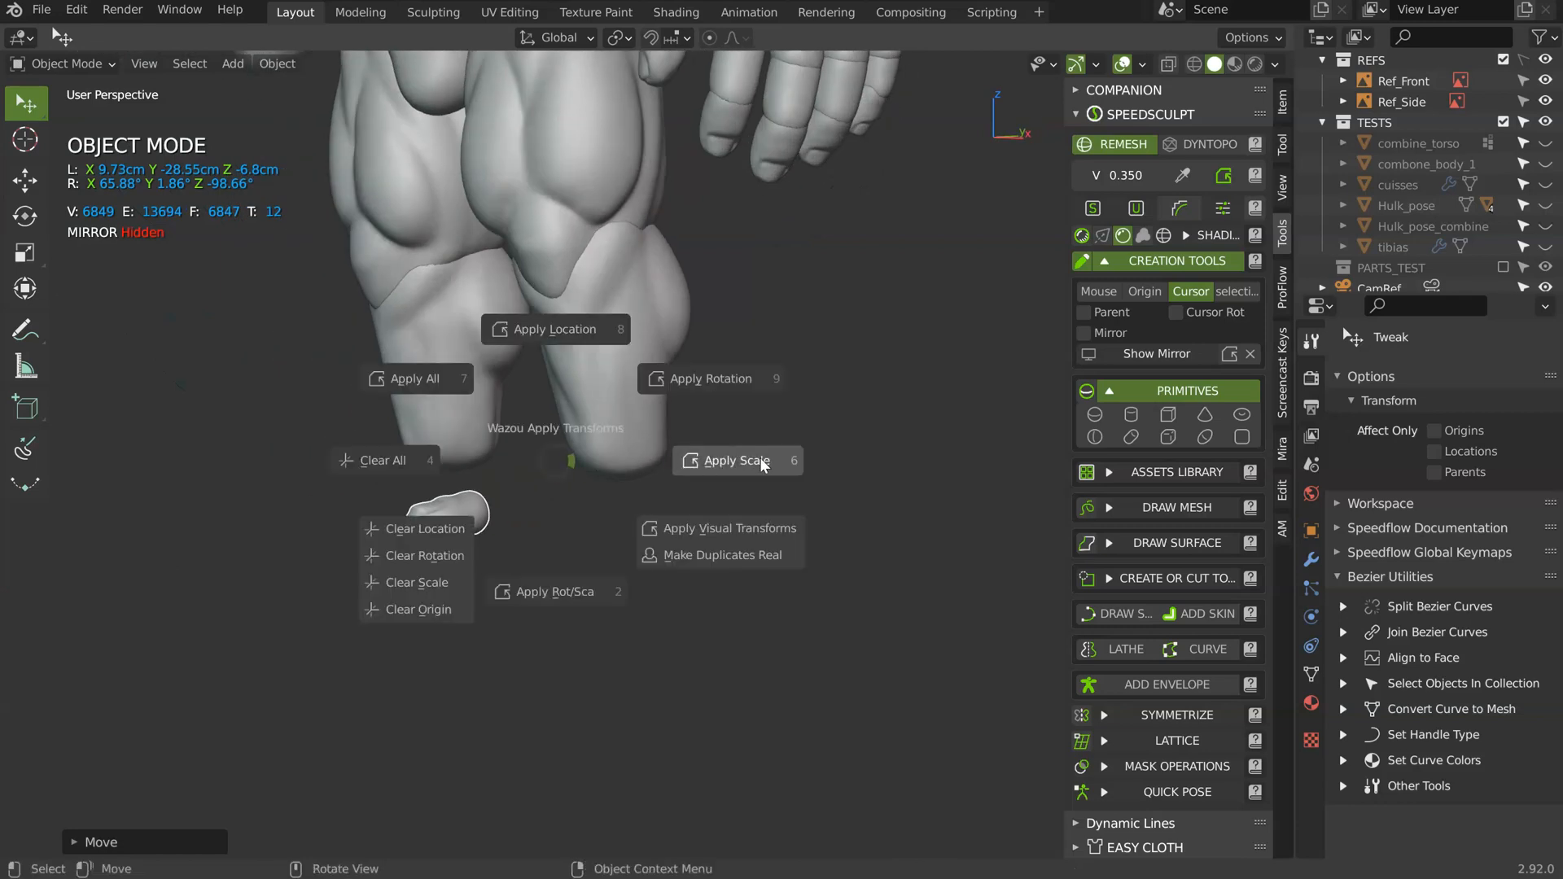
pyautogui.click(708, 383)
pyautogui.hotkey('ctrl', 'a')
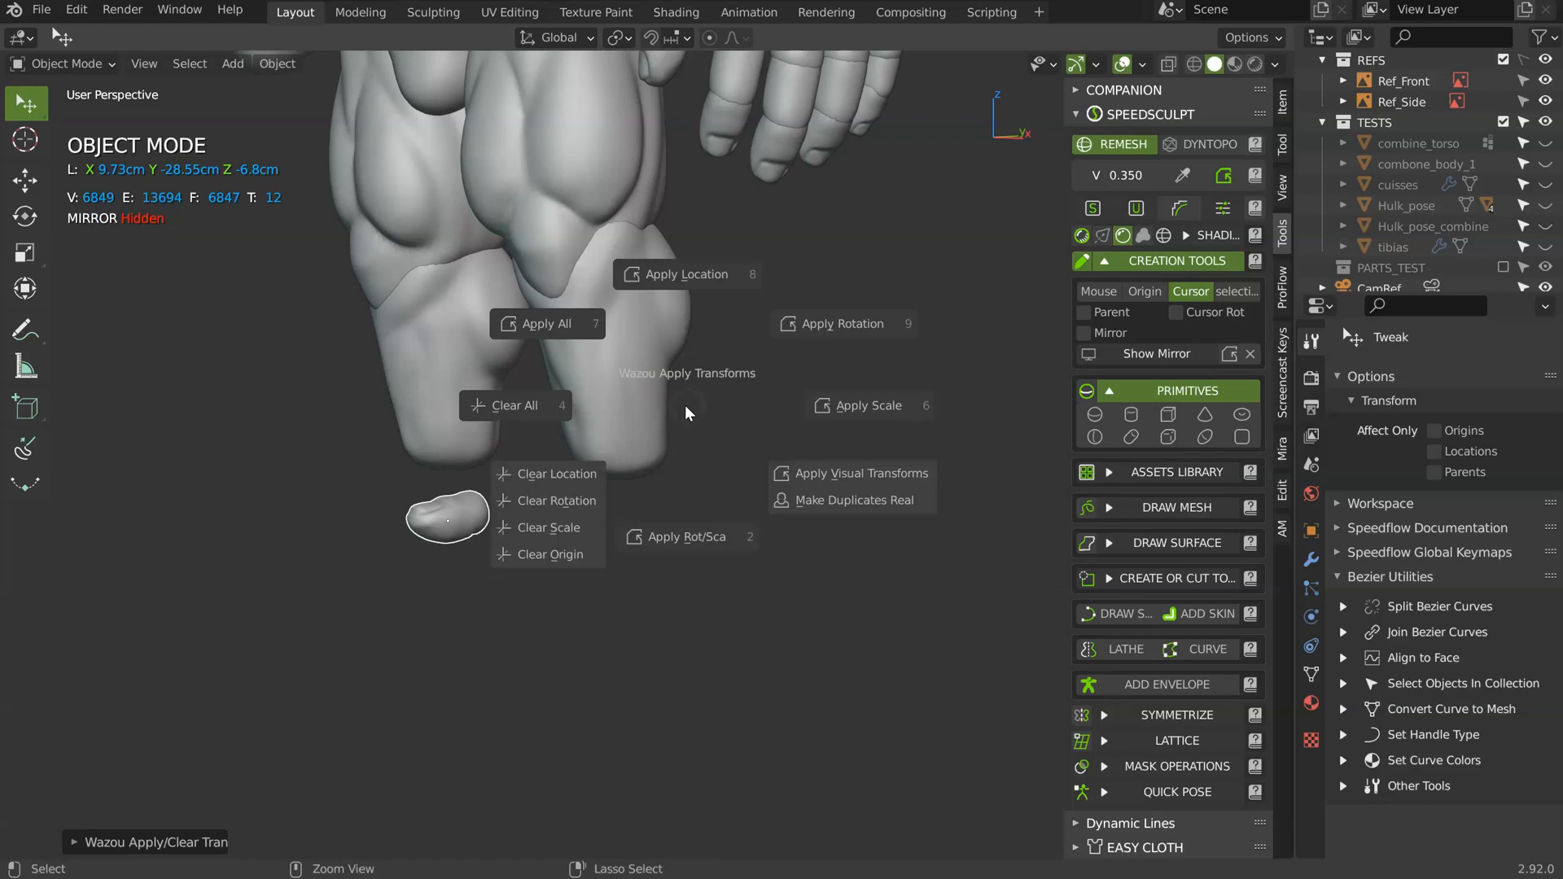
pyautogui.click(848, 399)
# - Add a cube primitive at the lower end of the leg in the right view and scale it by about 11.7
pyautogui.moveTo(635, 424); pyautogui.dragTo(673, 409, button='middle')
pyautogui.press('KP_3')
pyautogui.scroll(4, 692, 325)
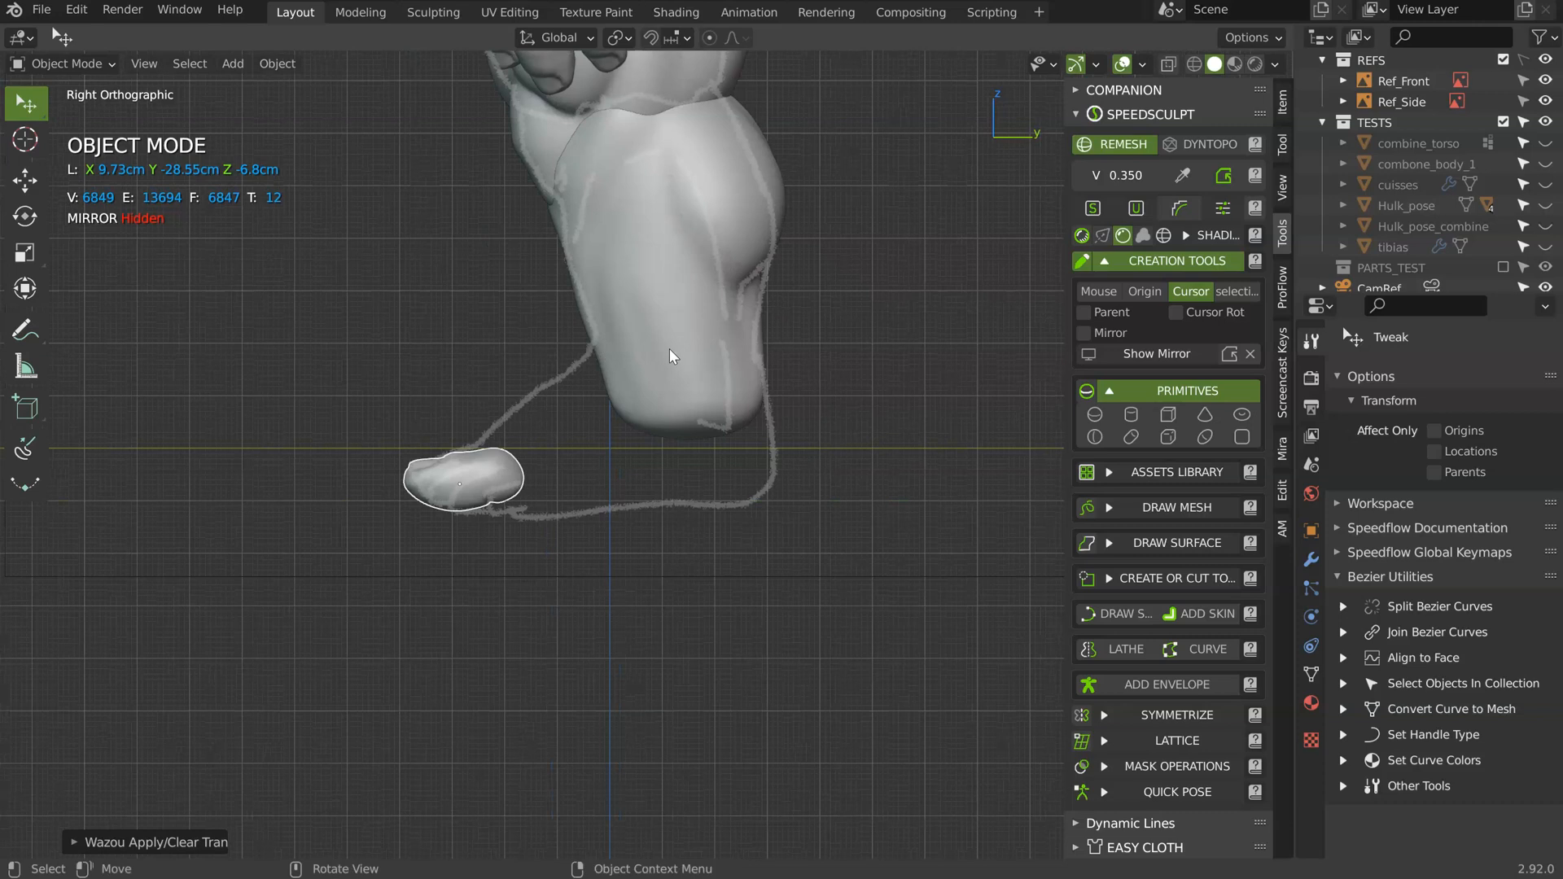
pyautogui.click(680, 416)
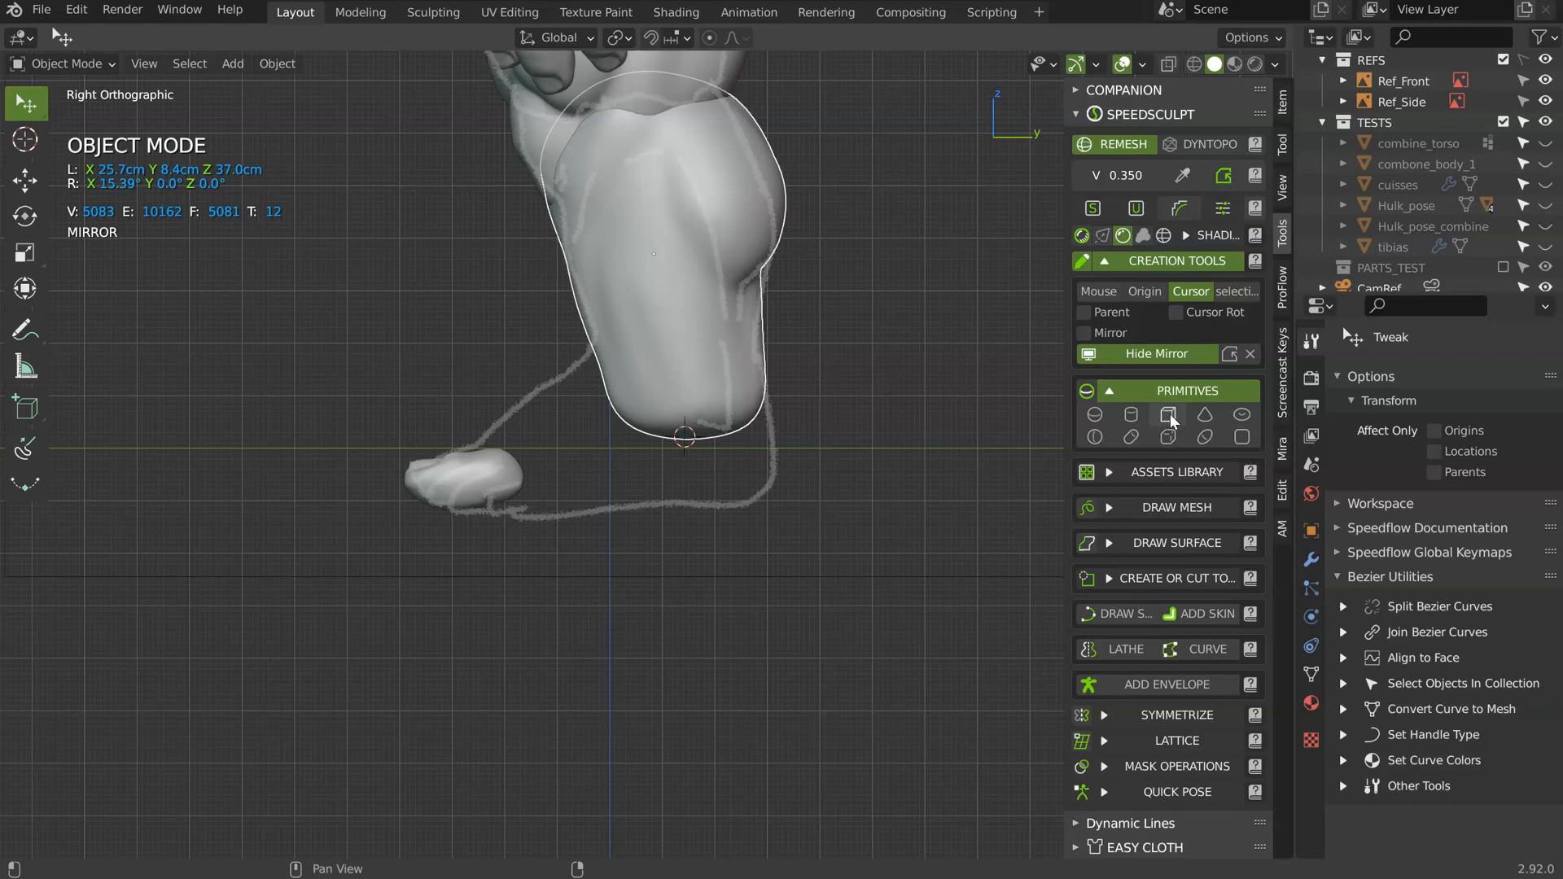
pyautogui.click(1168, 416)
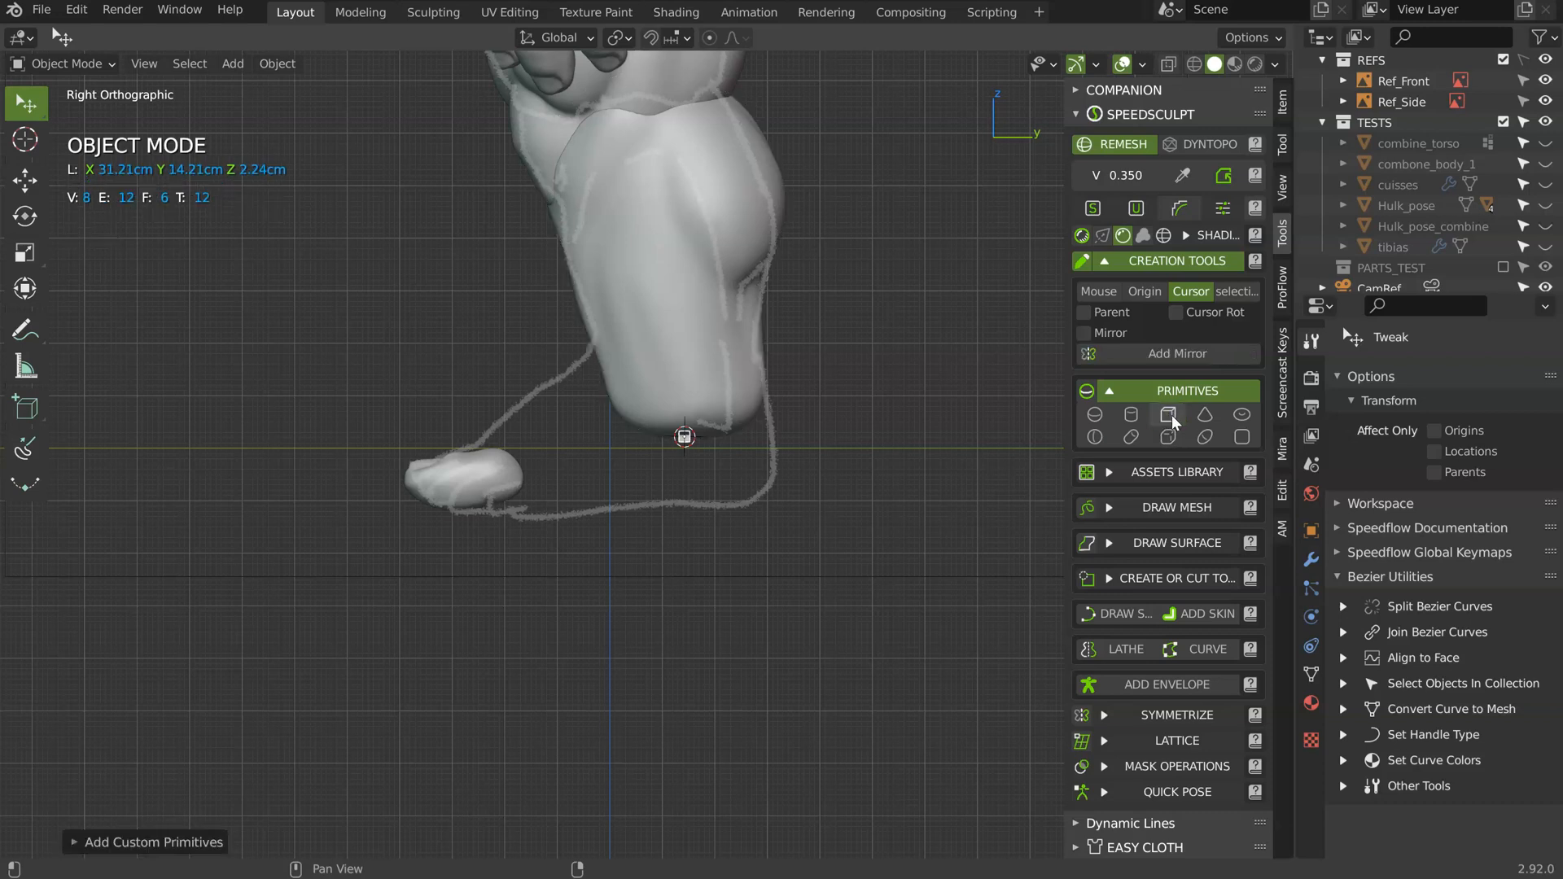
pyautogui.press('s')
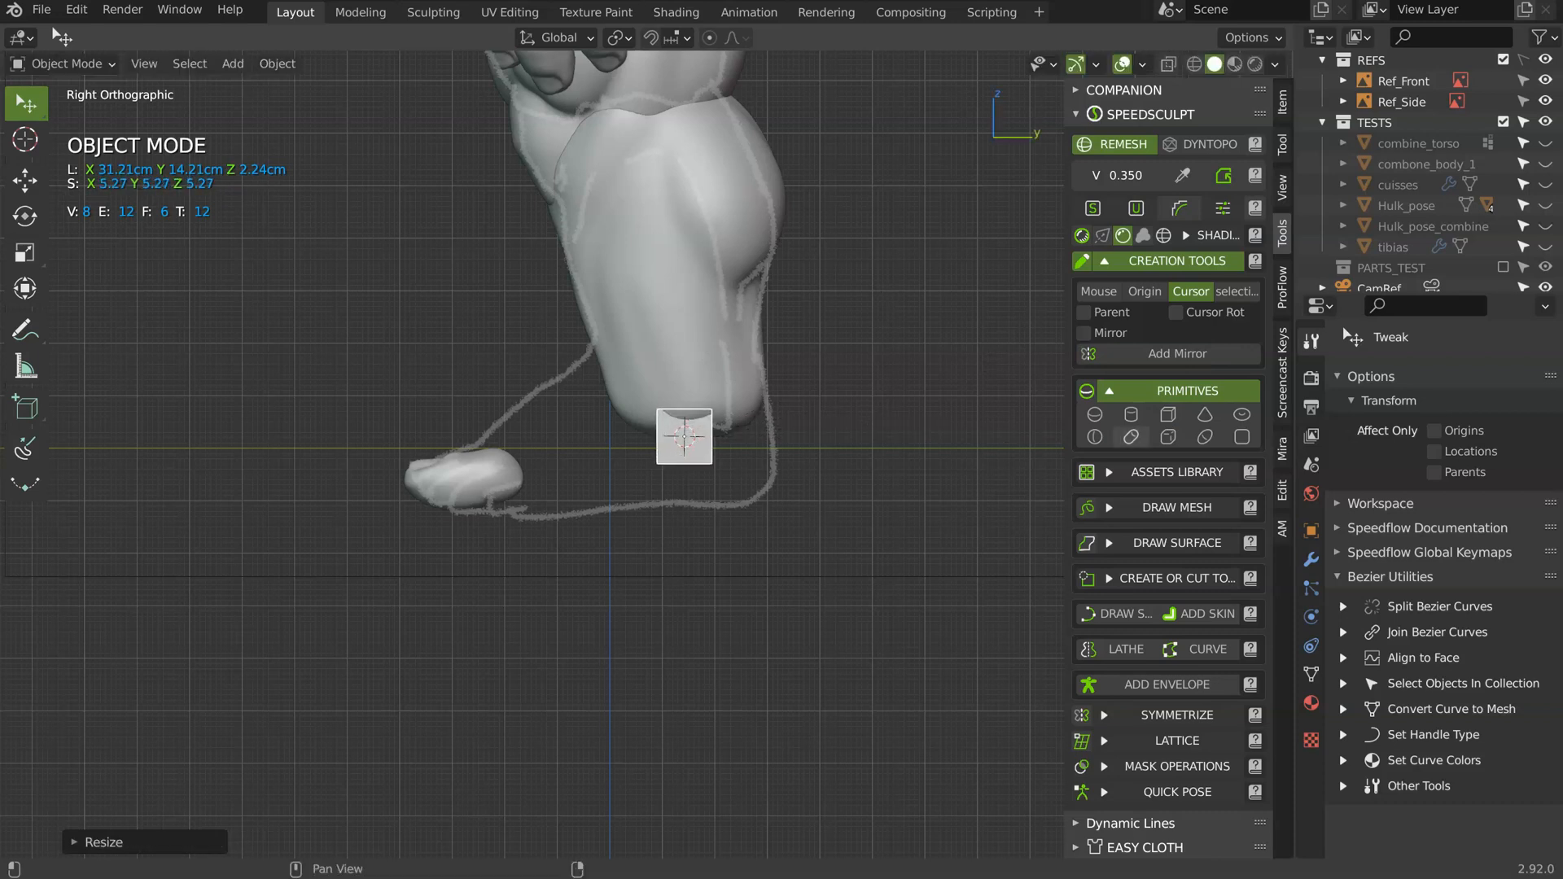
pyautogui.click(861, 436)
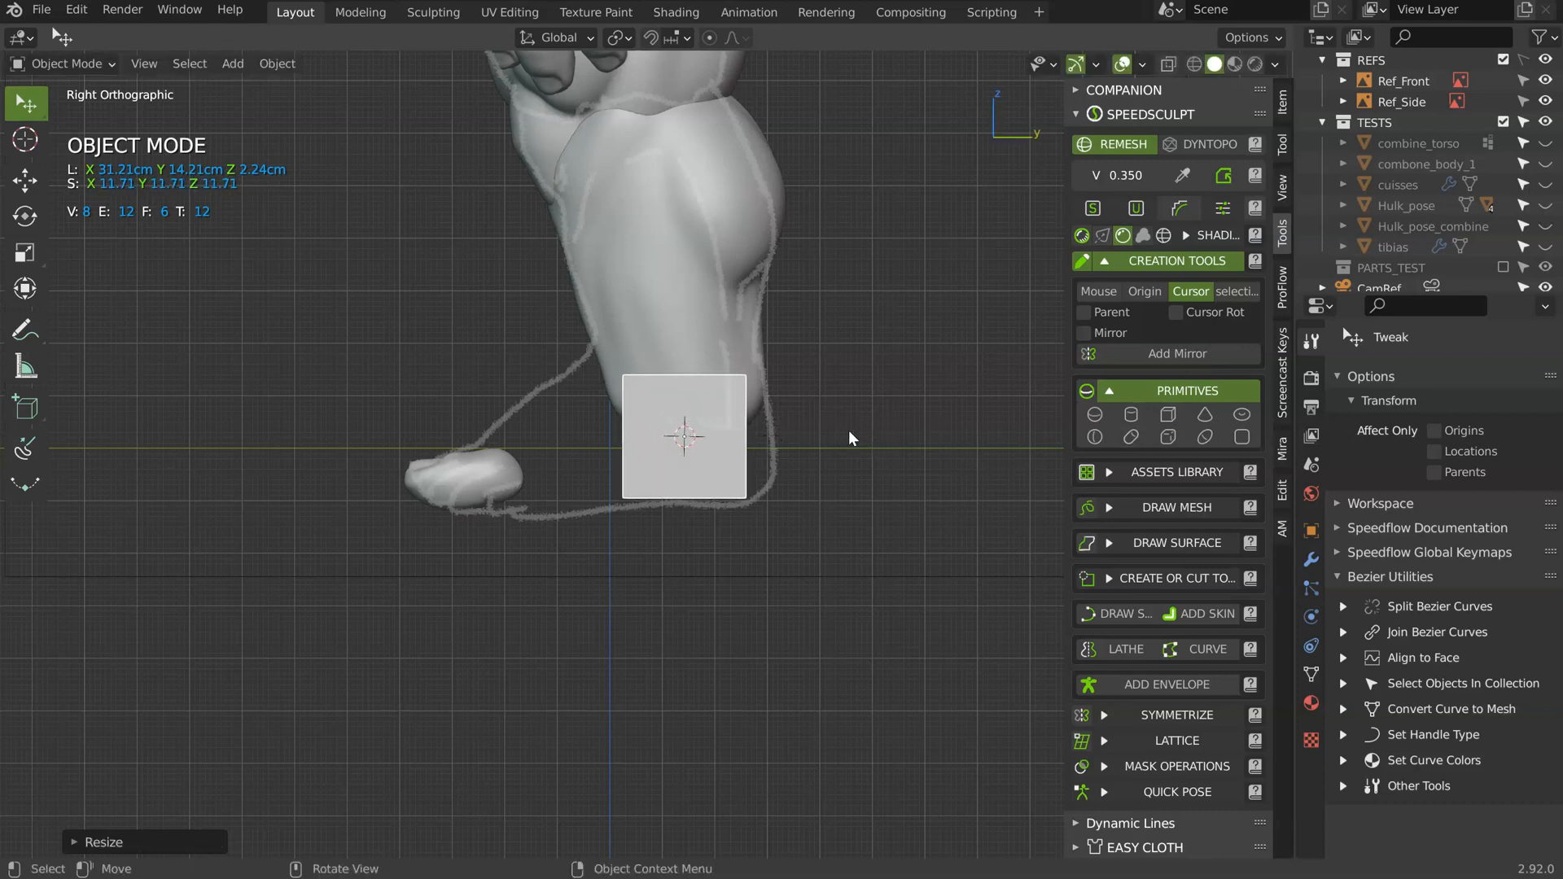
# - Extrude the cube's front face forward to the toe in the foot sketch
pyautogui.press('Tab')
pyautogui.click(606, 440)
pyautogui.press('Tab')
pyautogui.click(617, 428)
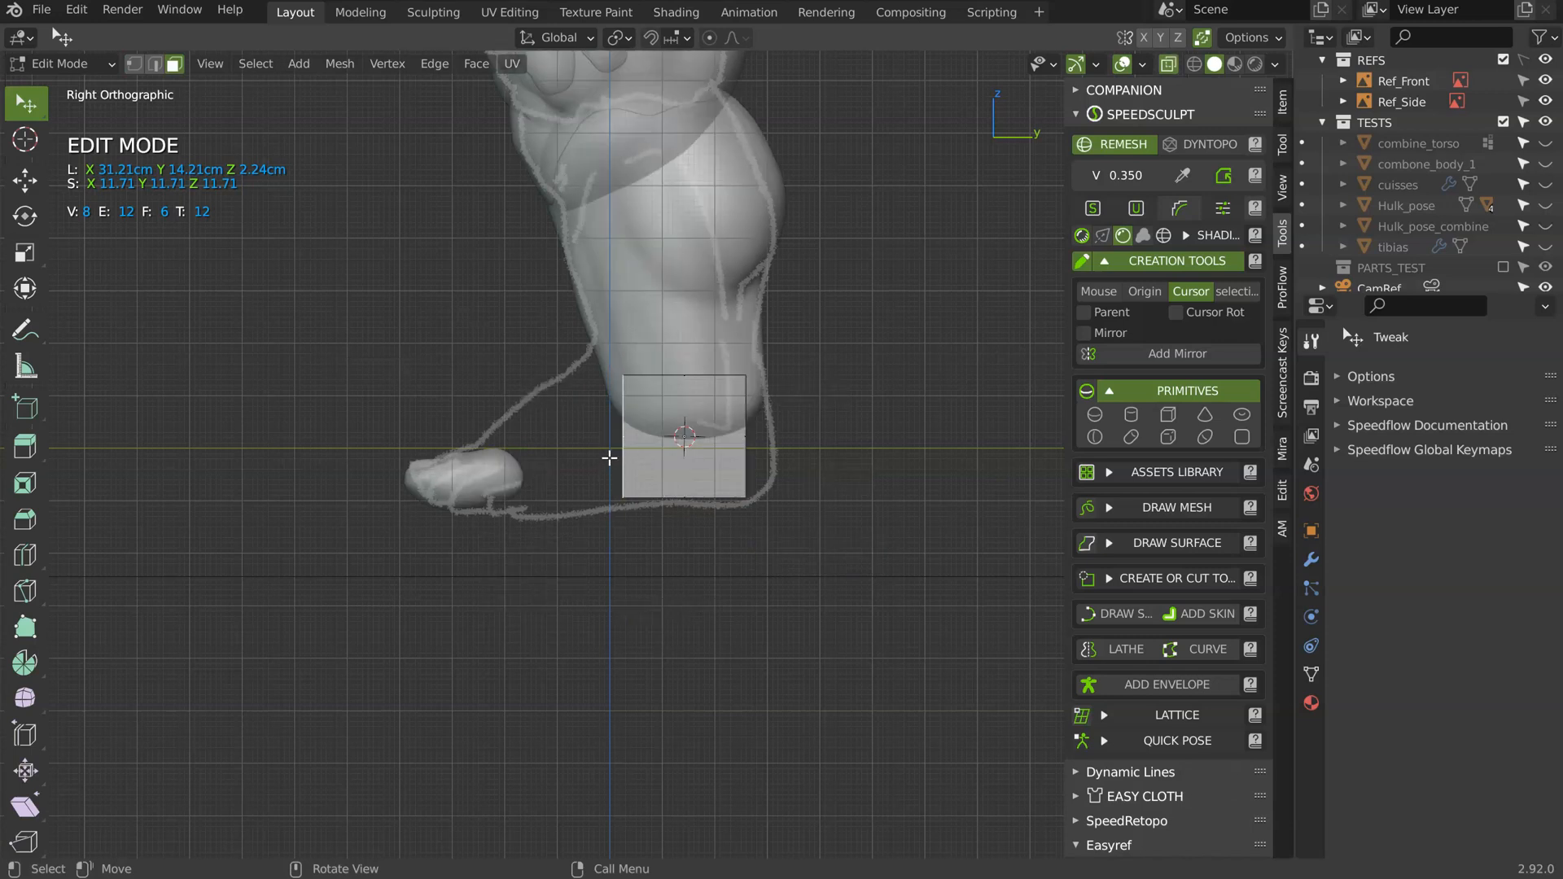
pyautogui.press('e')
pyautogui.click(447, 484)
# - Lower the upper front vertices of the block along Z to slope the top of the foot down to the toe
pyautogui.press('Tab')
pyautogui.click(464, 420)
pyautogui.press('1')
pyautogui.moveTo(425, 391); pyautogui.dragTo(489, 318)
pyautogui.press('g')
pyautogui.press('z')
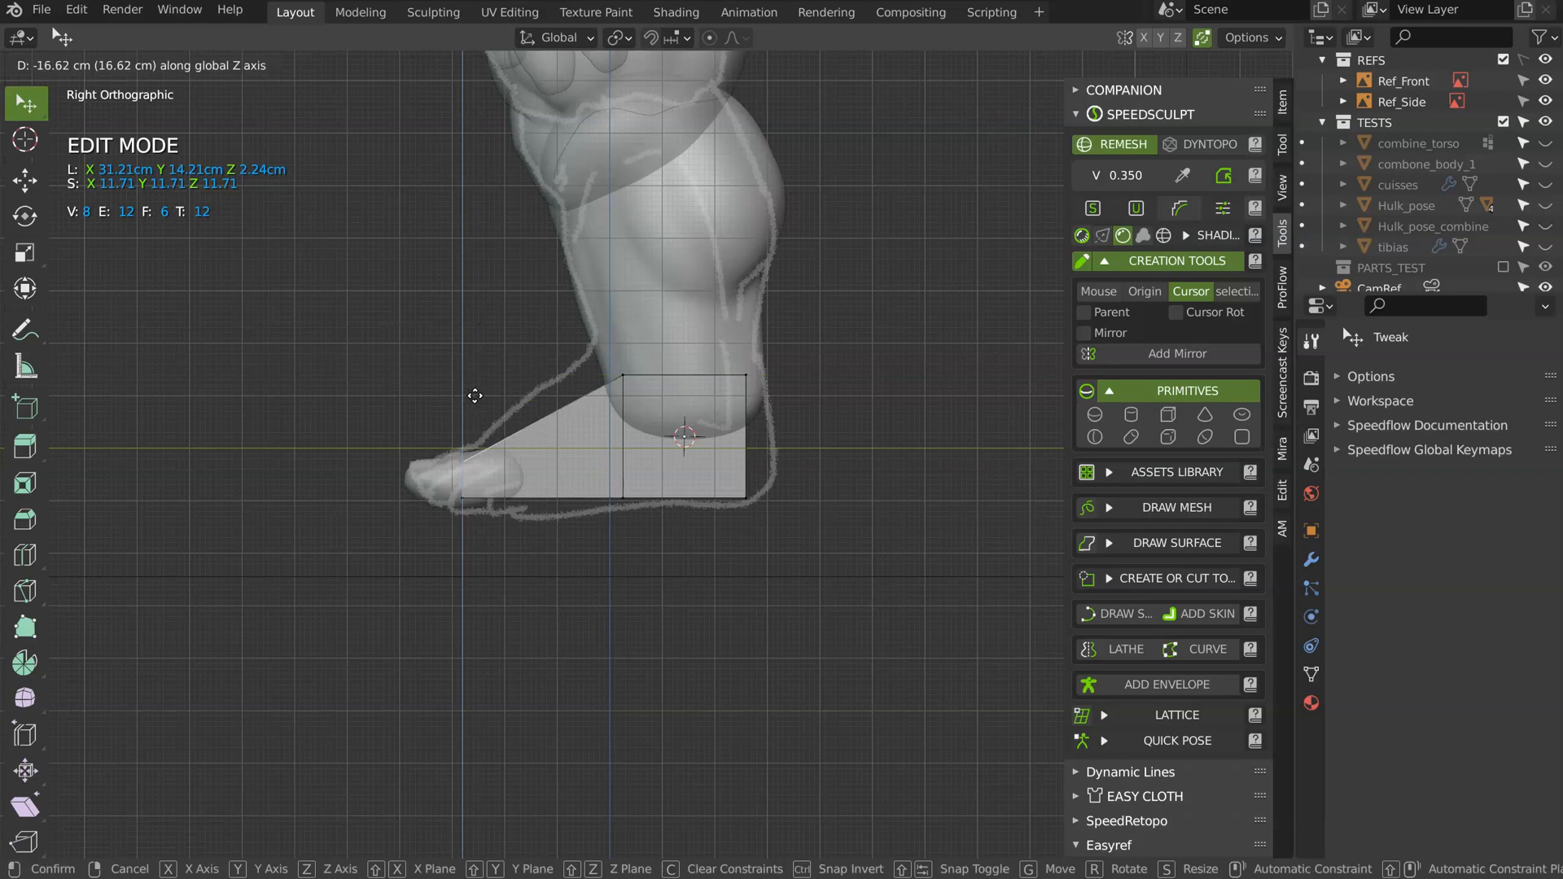
pyautogui.click(503, 376)
# - Move the bottom rear vertices of the foot block outward to the sketched heel outline
pyautogui.click(722, 491)
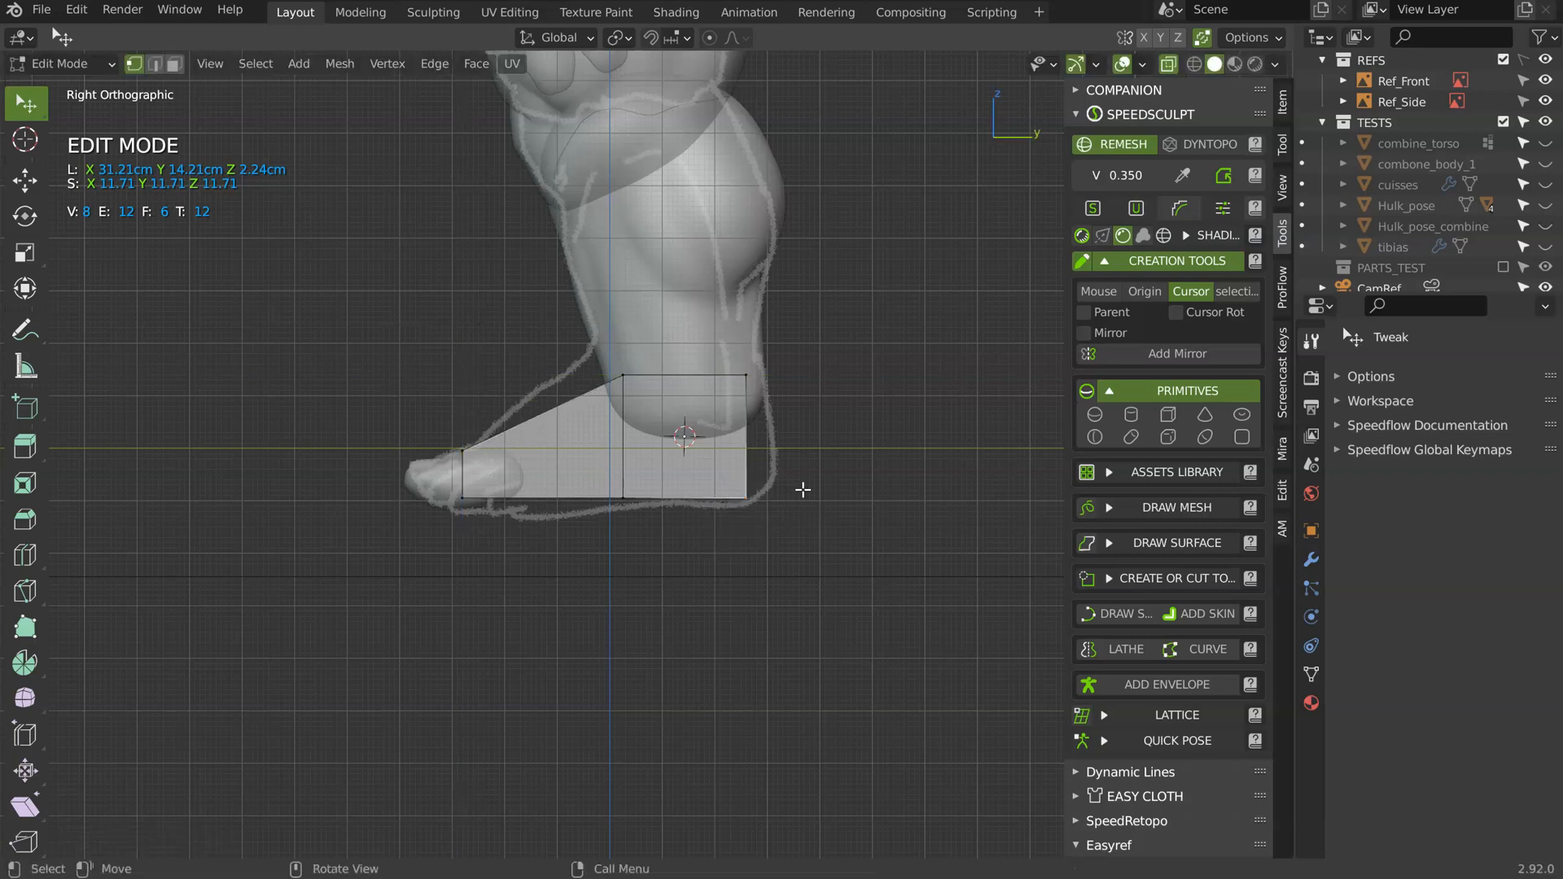
pyautogui.press('g')
pyautogui.click(770, 511)
# - Select the whole foot mesh and move it along X to centre it under the leg
pyautogui.moveTo(674, 452); pyautogui.dragTo(729, 411, button='middle')
pyautogui.press('a')
pyautogui.keyDown('ctrl'); pyautogui.moveTo(719, 475); pyautogui.dragTo(559, 556, button='middle'); pyautogui.keyUp('ctrl')
pyautogui.press('g')
pyautogui.press('x')
pyautogui.click(733, 468)
# - Add a centred loop cut running lengthwise along the foot block
pyautogui.click(504, 494)
pyautogui.moveTo(736, 453); pyautogui.dragTo(680, 454, button='middle')
pyautogui.hotkey('ctrl', 'r')
pyautogui.click(685, 622)
pyautogui.rightClick(685, 622)
# - Scale the bottom rear vertices of the heel in to about 0.82
pyautogui.click(525, 476)
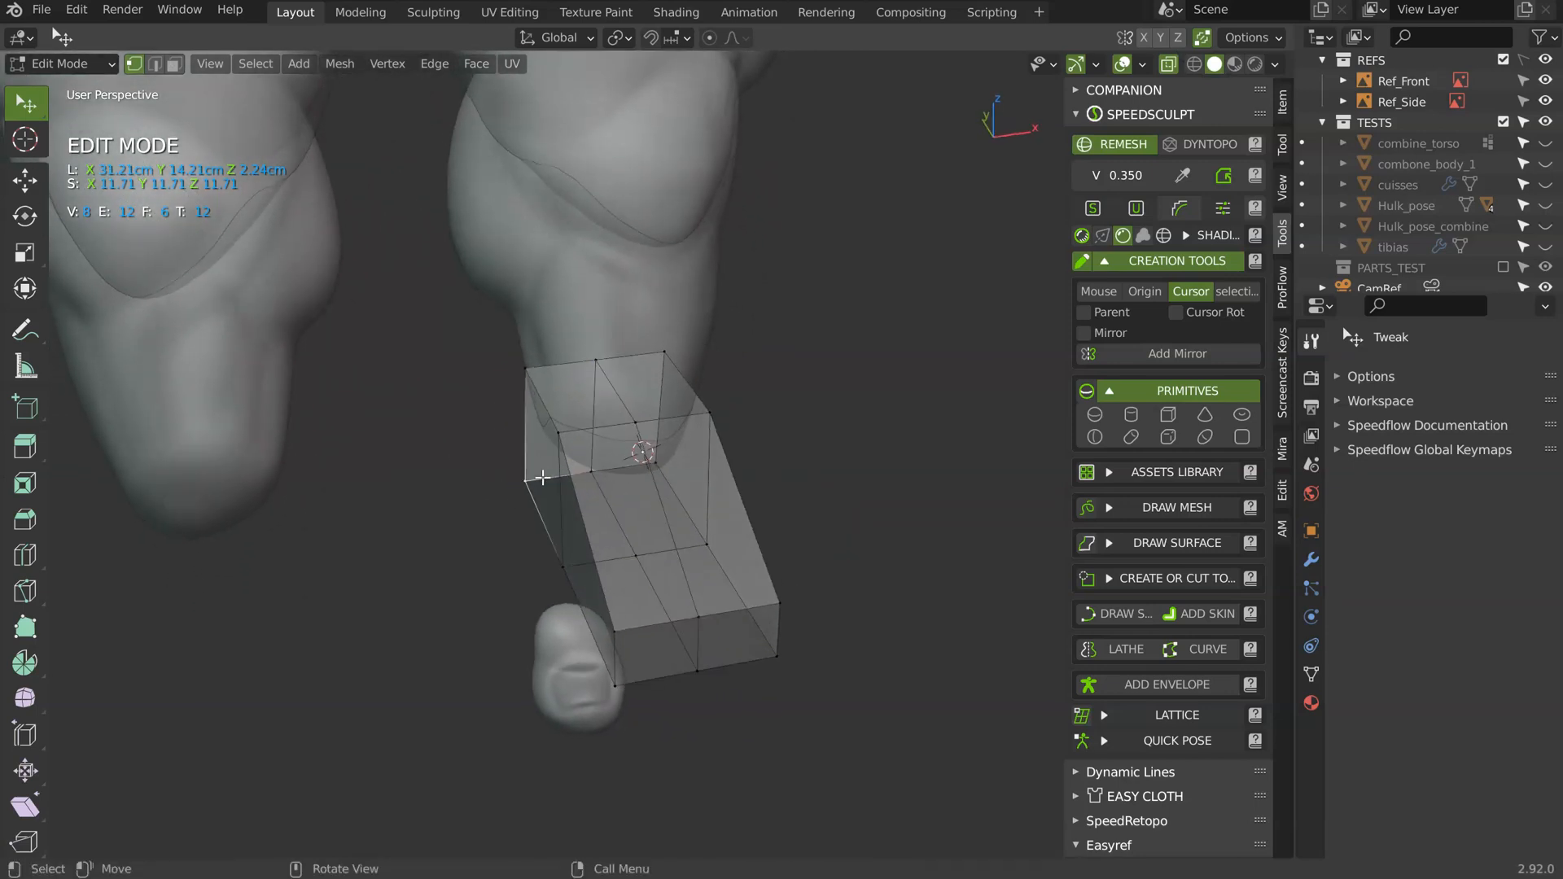
pyautogui.press('s')
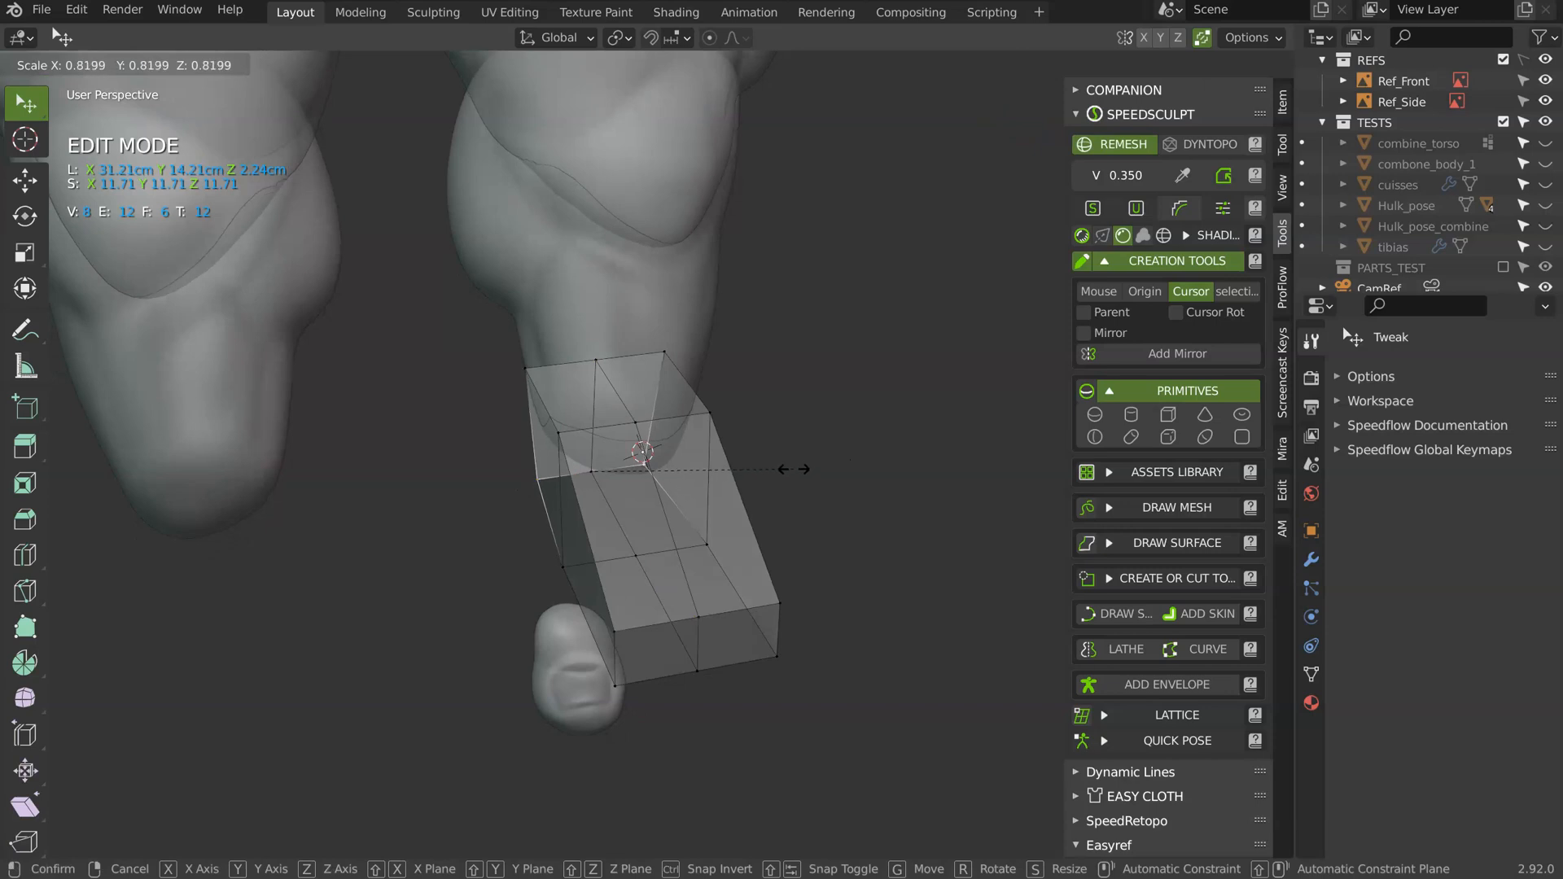
pyautogui.click(804, 469)
# - Move the rear centre vertices of the heel along Y and adjust the heel along X
pyautogui.moveTo(806, 460); pyautogui.dragTo(833, 252, button='middle')
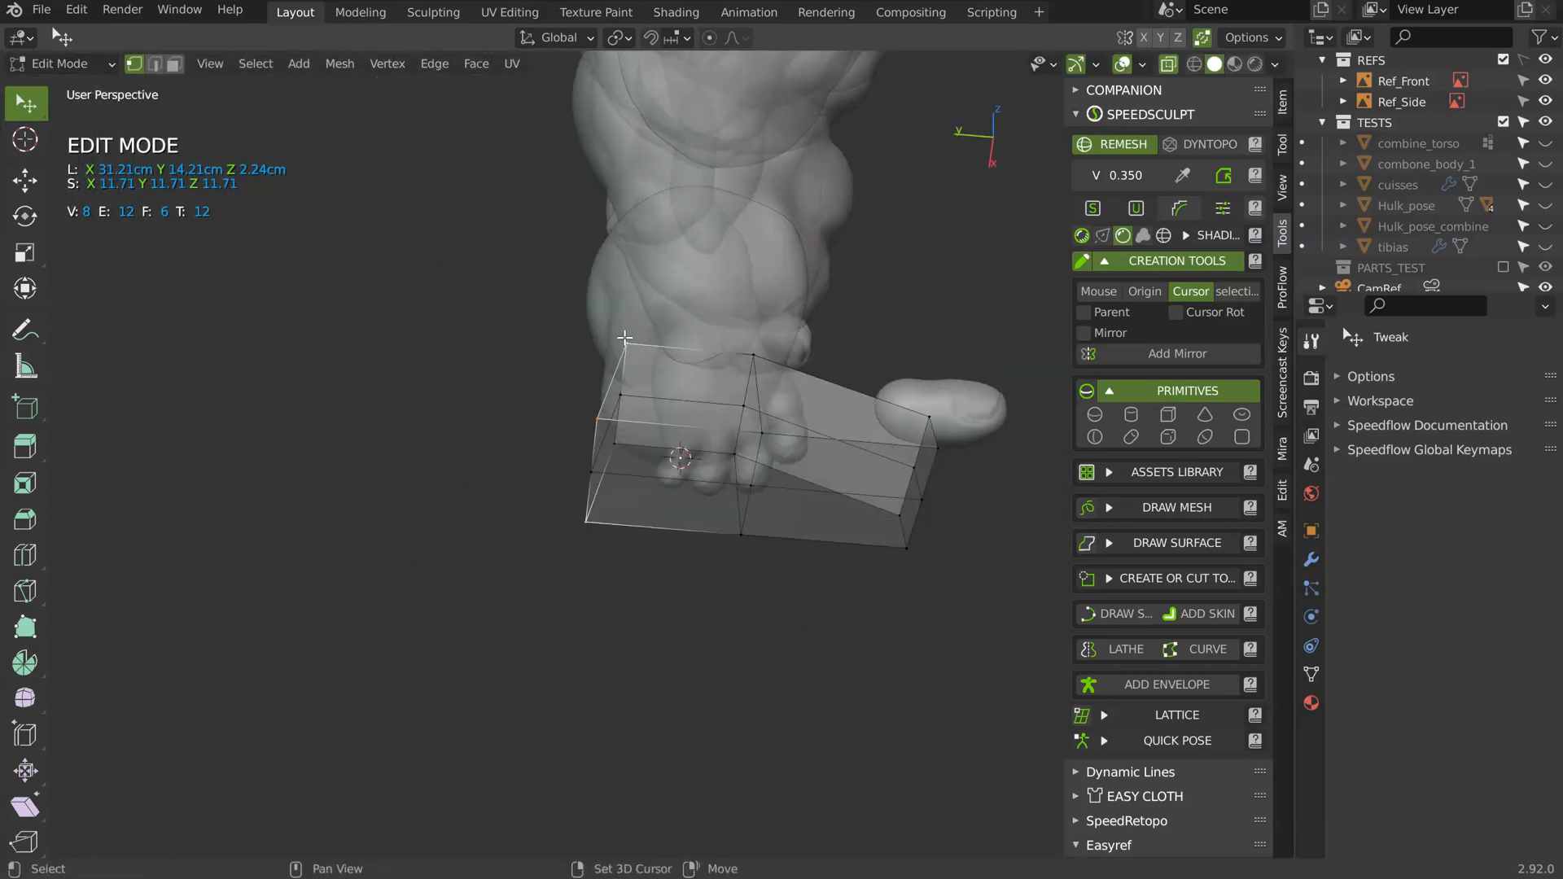
pyautogui.keyDown('shift'); pyautogui.click(587, 521); pyautogui.keyUp('shift')
pyautogui.moveTo(603, 512); pyautogui.dragTo(936, 346, button='middle')
pyautogui.press('g')
pyautogui.press('y')
pyautogui.click(676, 442)
pyautogui.press('g')
pyautogui.press('x')
pyautogui.click(599, 586)
# - Move a pair of vertices at the toe end of the foot block along Y to shape the toe line
pyautogui.click(651, 633)
pyautogui.keyDown('shift'); pyautogui.click(654, 661); pyautogui.keyUp('shift')
pyautogui.press('g')
pyautogui.press('y')
pyautogui.click(638, 413)
# - Adjust individual vertices of the foot block freehand to refine its outline
pyautogui.press('1')
pyautogui.moveTo(701, 281)
pyautogui.mouseDown()
pyautogui.moveTo(684, 303)
pyautogui.moveTo(716, 284)
pyautogui.mouseUp()
pyautogui.moveTo(496, 297); pyautogui.dragTo(629, 288, button='middle')
pyautogui.moveTo(578, 268)
pyautogui.mouseDown()
pyautogui.moveTo(592, 286)
pyautogui.moveTo(594, 274)
pyautogui.mouseUp()
# - Add a loop cut across the forefoot between the toe end and the ankle
pyautogui.moveTo(594, 273); pyautogui.dragTo(613, 392, button='middle')
pyautogui.hotkey('ctrl', 'r')
pyautogui.click(607, 384)
# - Add a horizontal loop cut around the foot's mid-height and push it outward with Shrink/Fatten
pyautogui.hotkey('ctrl', 'r')
pyautogui.click(847, 418)
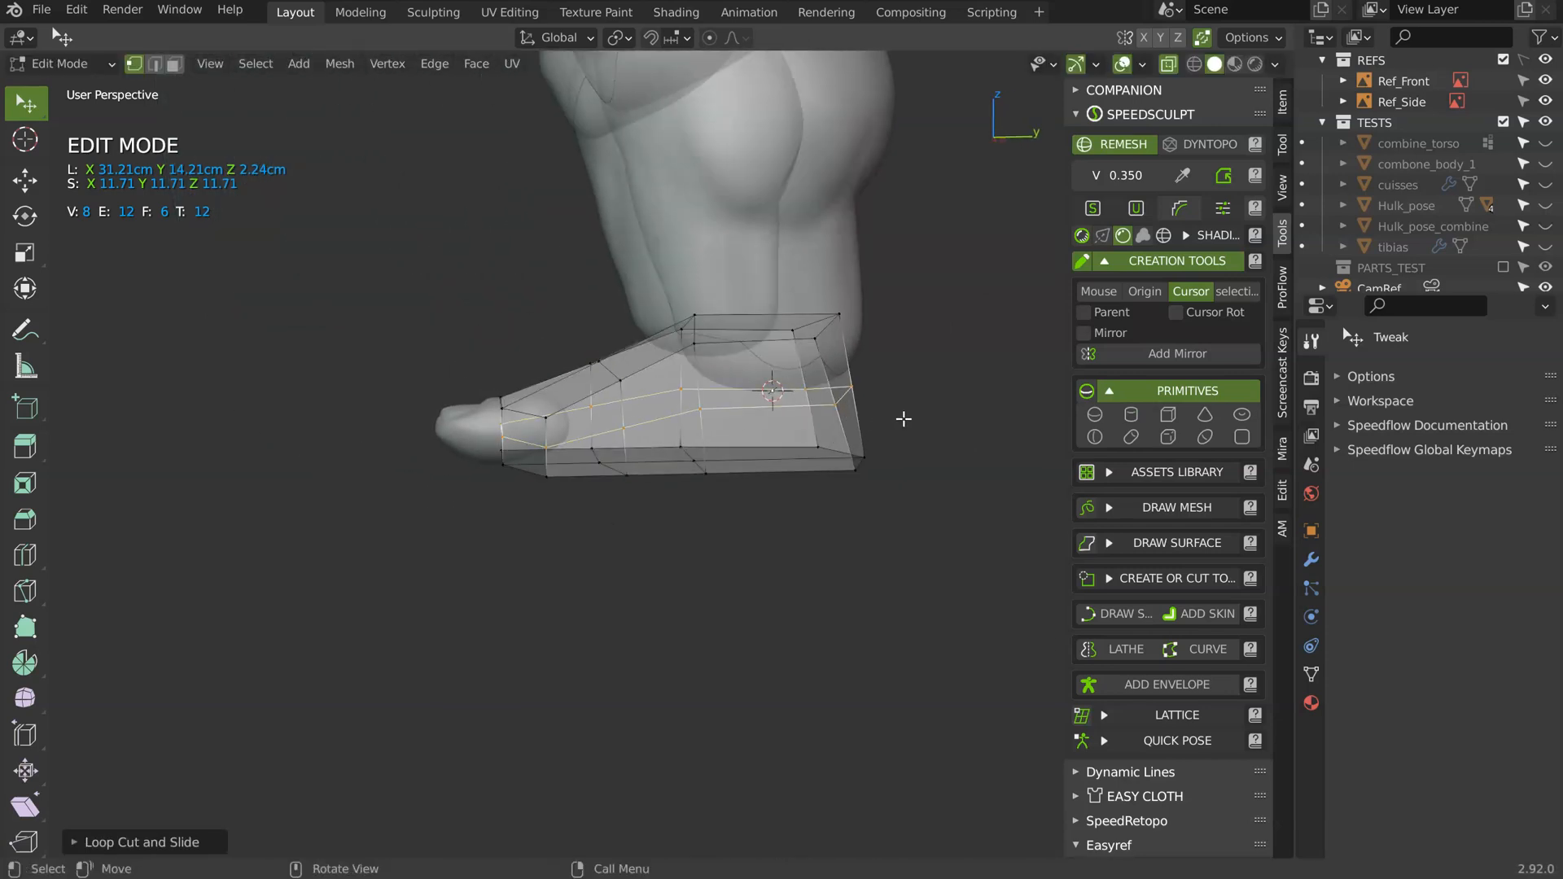
pyautogui.hotkey('alt', 's')
pyautogui.click(951, 411)
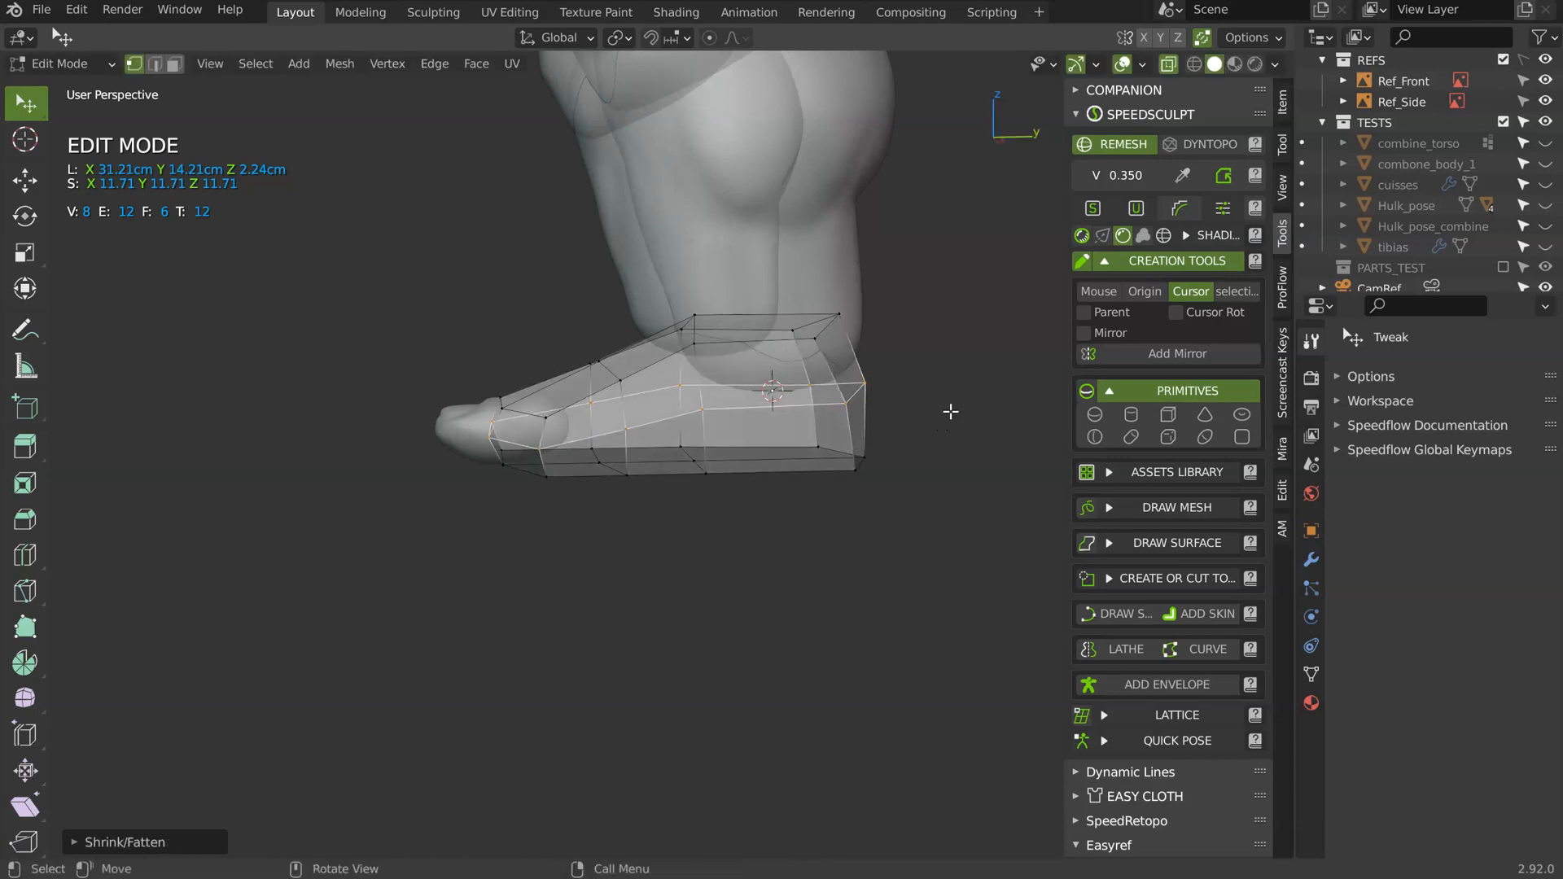
# - Adjust a vertex on the ankle's upper rim and add a level 2 Subdivision Surface modifier to the foot
pyautogui.moveTo(951, 411); pyautogui.dragTo(907, 407, button='middle')
pyautogui.keyDown('shift'); pyautogui.moveTo(889, 325); pyautogui.dragTo(847, 390, button='middle'); pyautogui.keyUp('shift')
pyautogui.moveTo(815, 372); pyautogui.dragTo(824, 375)
pyautogui.moveTo(824, 375); pyautogui.dragTo(743, 504, button='middle')
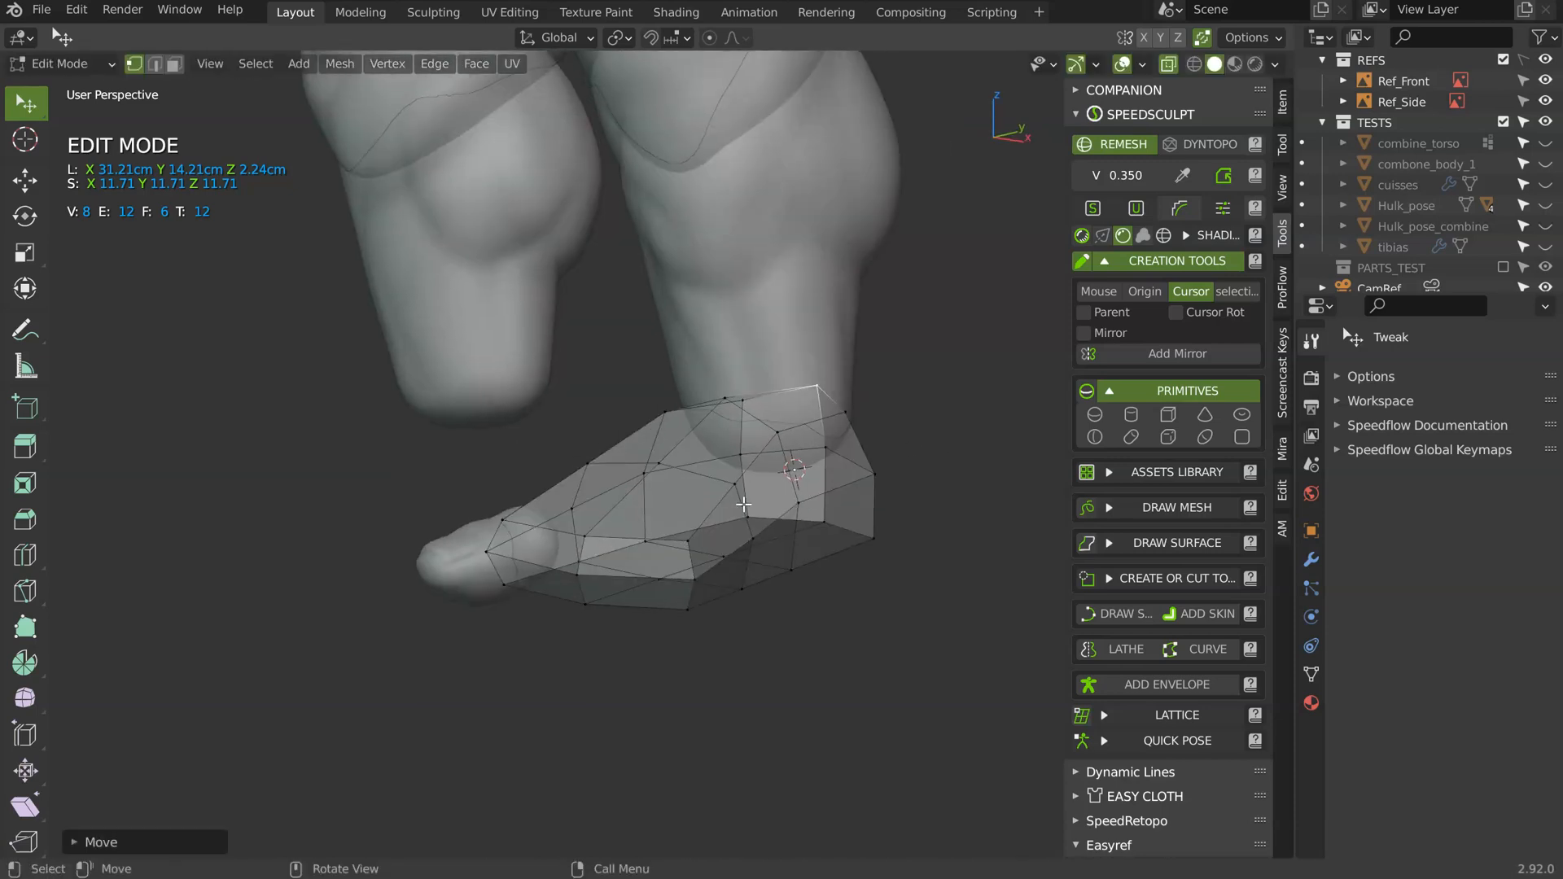
pyautogui.press('Tab')
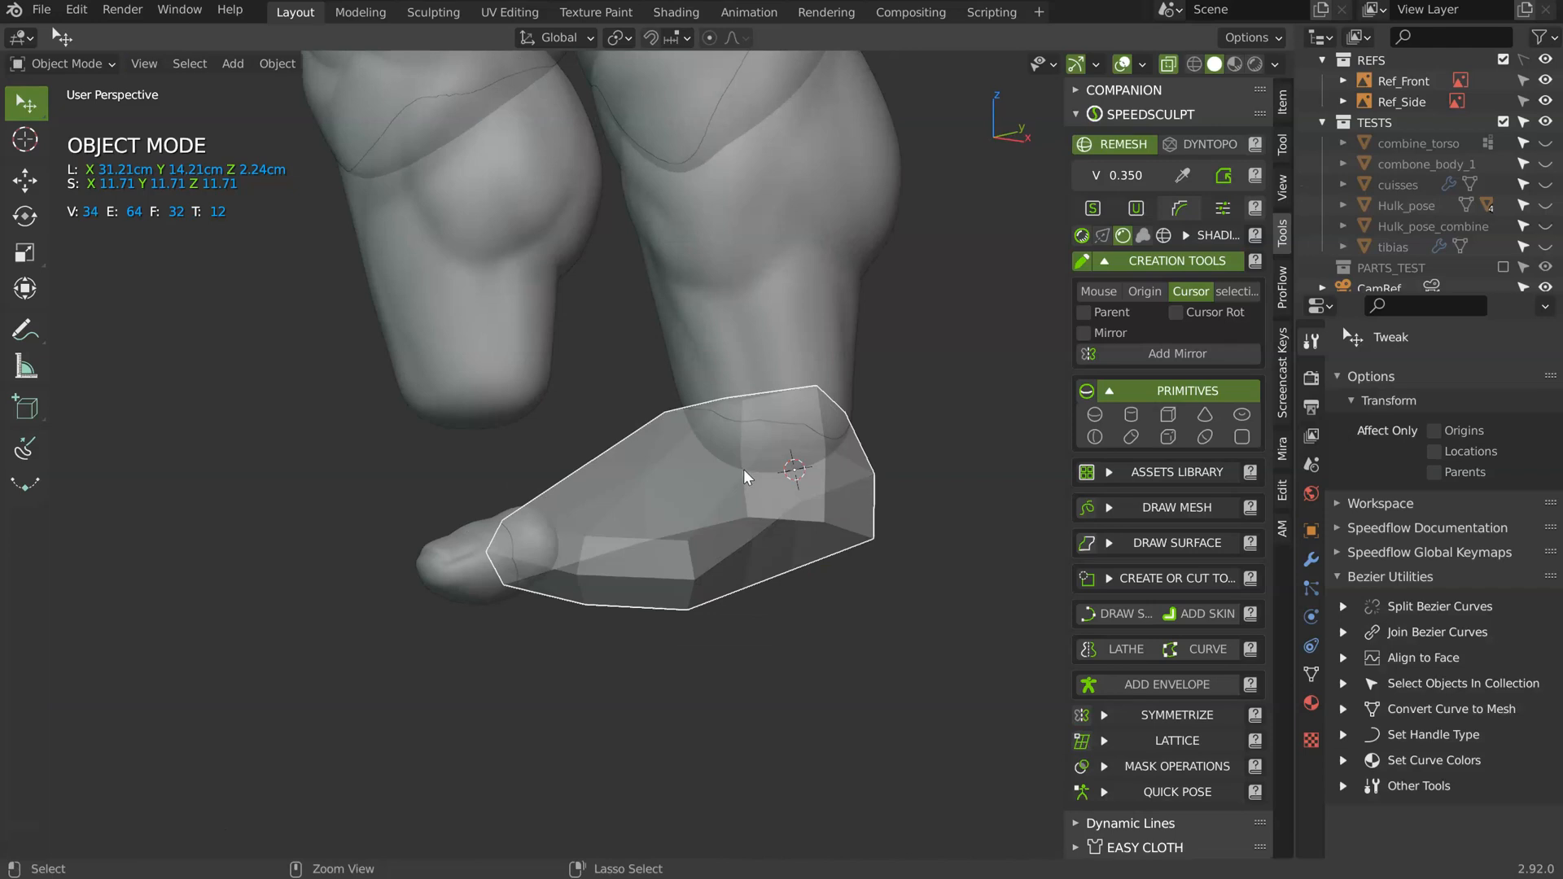
pyautogui.hotkey('ctrl', '2')
# - Reposition vertices around the top of the subdivided foot to fit it to the lower leg
pyautogui.moveTo(745, 476)
pyautogui.mouseDown(button='middle')
pyautogui.moveTo(691, 453)
pyautogui.moveTo(716, 419)
pyautogui.moveTo(655, 509)
pyautogui.moveTo(769, 439)
pyautogui.mouseUp(button='middle')
pyautogui.press('Tab')
pyautogui.click(652, 506)
pyautogui.press('Tab')
pyautogui.click(802, 405)
pyautogui.moveTo(801, 405); pyautogui.dragTo(813, 392)
pyautogui.moveTo(745, 355); pyautogui.dragTo(762, 358)
pyautogui.moveTo(883, 381)
pyautogui.mouseDown(button='middle')
pyautogui.moveTo(777, 340)
pyautogui.moveTo(807, 355)
pyautogui.moveTo(684, 475)
pyautogui.mouseUp(button='middle')
pyautogui.moveTo(814, 537)
pyautogui.mouseDown(button='middle')
pyautogui.moveTo(740, 433)
pyautogui.moveTo(586, 429)
pyautogui.moveTo(754, 432)
pyautogui.moveTo(695, 423)
pyautogui.moveTo(766, 332)
pyautogui.mouseUp(button='middle')
pyautogui.press('Tab')
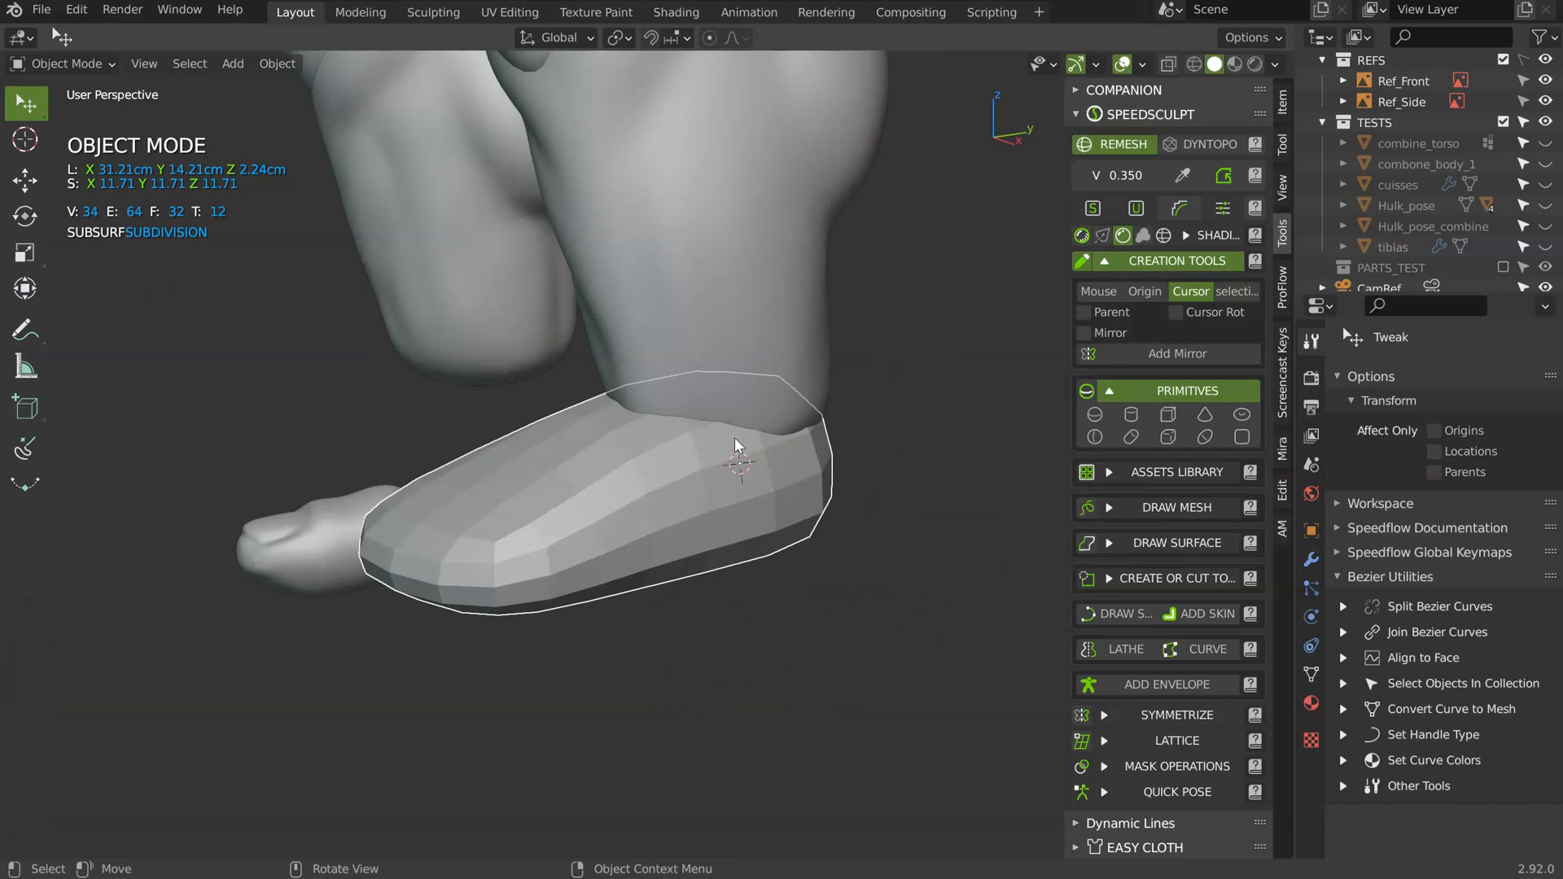
# - Set the voxel size to 1 and remesh the foot block
pyautogui.hotkey('shift', 'q')
pyautogui.press('Escape')
pyautogui.write('1')
pyautogui.press('Return')
pyautogui.click(1227, 179)
pyautogui.moveTo(488, 456); pyautogui.dragTo(600, 496, button='middle')
# - Switch the foot to Sculpt Mode and smooth its faceted top and side surfaces
pyautogui.hotkey('ctrl', 'Tab')
pyautogui.keyDown('shift'); pyautogui.moveTo(619, 481); pyautogui.dragTo(639, 452); pyautogui.keyUp('shift')
pyautogui.keyDown('shift'); pyautogui.moveTo(481, 545); pyautogui.dragTo(505, 582); pyautogui.keyUp('shift')
pyautogui.moveTo(505, 582)
pyautogui.keyDown('shift'); pyautogui.mouseDown()
pyautogui.moveTo(486, 579)
pyautogui.moveTo(662, 528)
pyautogui.mouseUp(); pyautogui.keyUp('shift')
pyautogui.keyDown('shift'); pyautogui.moveTo(663, 527); pyautogui.dragTo(776, 471); pyautogui.keyUp('shift')
pyautogui.moveTo(777, 472); pyautogui.dragTo(570, 472, button='middle')
pyautogui.keyDown('shift'); pyautogui.moveTo(755, 467); pyautogui.dragTo(863, 473); pyautogui.keyUp('shift')
# - Reshape the heel with the Grab brush, pulling it upward and downward at the back and smoothing the outer side
pyautogui.press('g')
pyautogui.moveTo(863, 473)
pyautogui.mouseDown(button='middle')
pyautogui.moveTo(760, 464)
pyautogui.moveTo(688, 367)
pyautogui.moveTo(700, 346)
pyautogui.mouseUp(button='middle')
pyautogui.keyDown('shift'); pyautogui.moveTo(896, 553); pyautogui.dragTo(929, 571); pyautogui.keyUp('shift')
pyautogui.moveTo(979, 534)
pyautogui.mouseDown(button='middle')
pyautogui.moveTo(854, 558)
pyautogui.moveTo(681, 481)
pyautogui.mouseUp(button='middle')
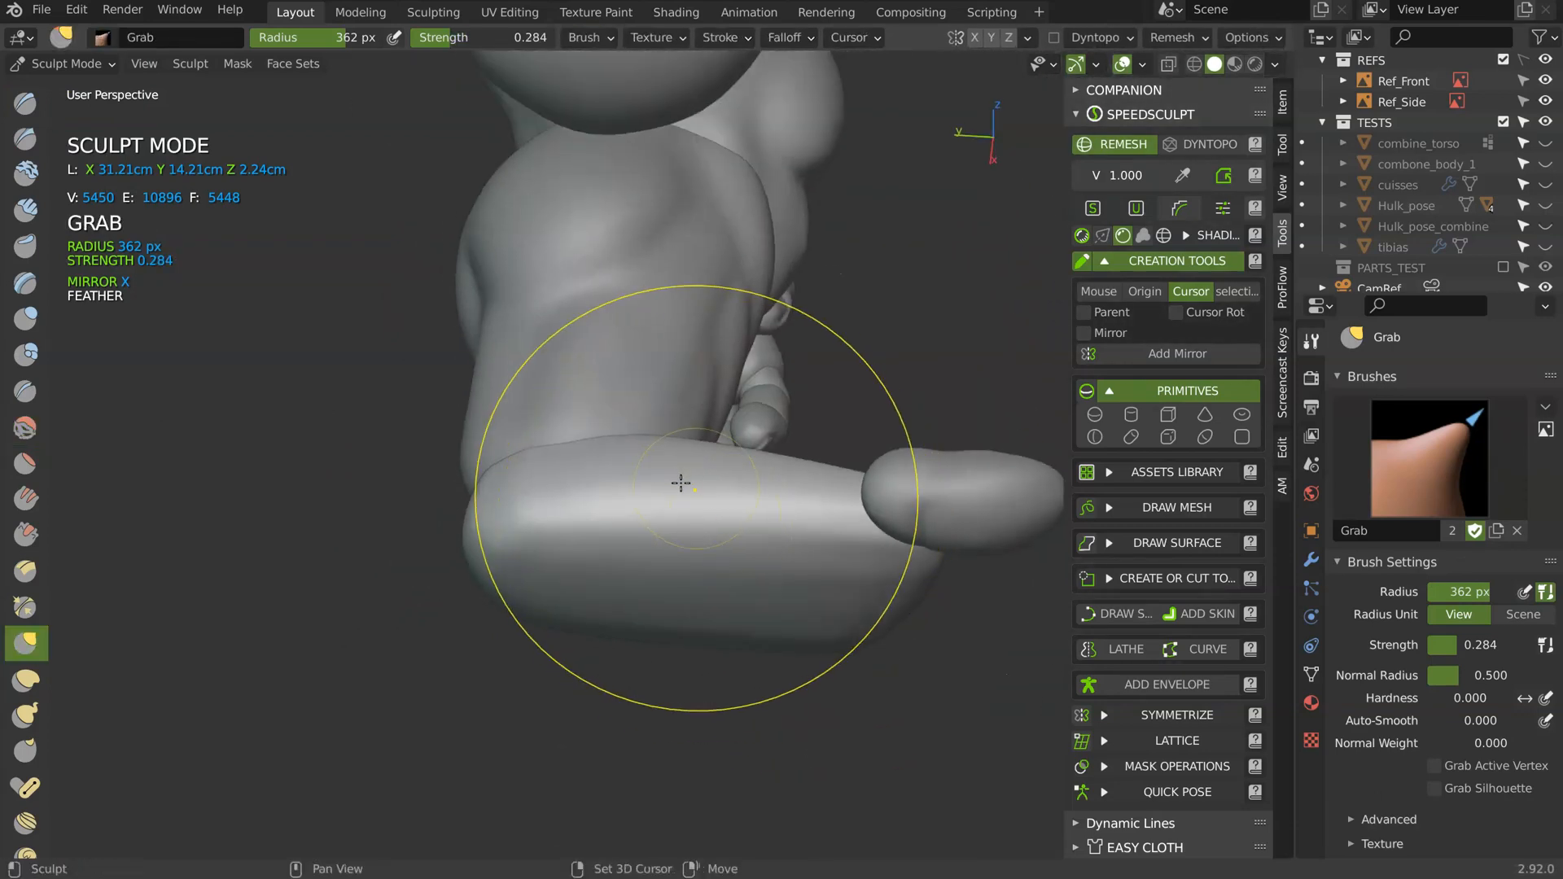
pyautogui.moveTo(606, 428); pyautogui.dragTo(715, 488, button='middle')
pyautogui.moveTo(468, 448); pyautogui.dragTo(465, 385)
pyautogui.moveTo(358, 472); pyautogui.dragTo(454, 489, button='middle')
pyautogui.moveTo(454, 493); pyautogui.dragTo(442, 547)
pyautogui.moveTo(433, 505); pyautogui.dragTo(491, 447, button='middle')
# - Adjust the upper heel with the Grab brush, smooth it and remesh the foot at voxel size 1
pyautogui.moveTo(511, 433); pyautogui.dragTo(517, 420)
pyautogui.moveTo(517, 420)
pyautogui.mouseDown(button='middle')
pyautogui.moveTo(461, 496)
pyautogui.moveTo(590, 442)
pyautogui.mouseUp(button='middle')
pyautogui.moveTo(597, 442)
pyautogui.keyDown('shift'); pyautogui.mouseDown()
pyautogui.moveTo(596, 368)
pyautogui.moveTo(566, 457)
pyautogui.mouseUp(); pyautogui.keyUp('shift')
pyautogui.moveTo(550, 400); pyautogui.dragTo(550, 389, button='middle')
pyautogui.click(1223, 176)
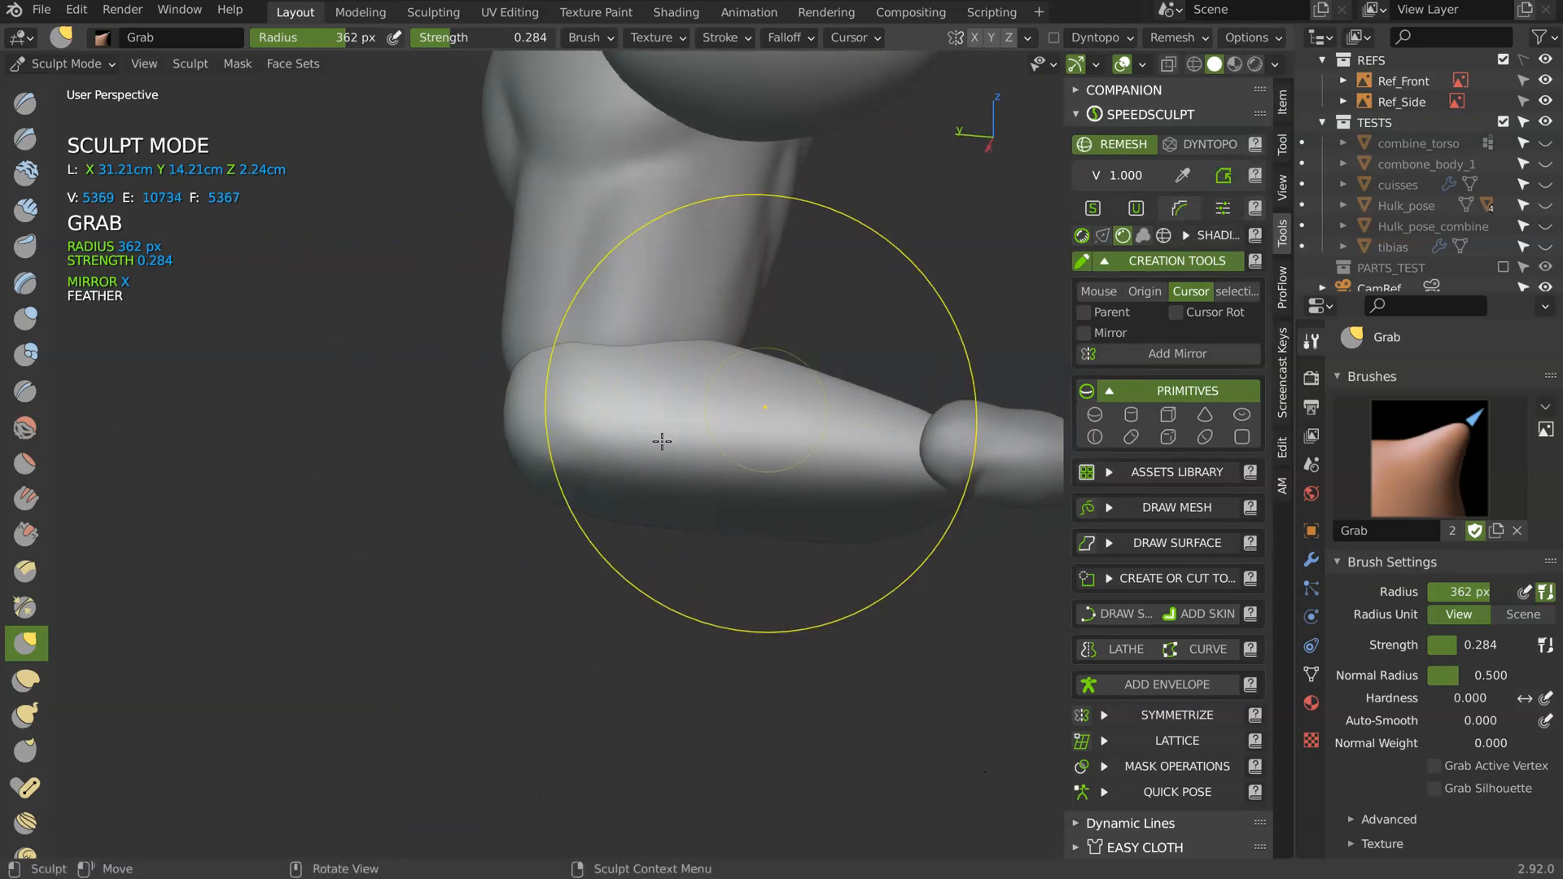
pyautogui.moveTo(548, 488)
pyautogui.mouseDown(button='middle')
pyautogui.moveTo(639, 318)
pyautogui.moveTo(541, 359)
pyautogui.mouseUp(button='middle')
pyautogui.moveTo(638, 296)
pyautogui.mouseDown(button='middle')
pyautogui.moveTo(704, 328)
pyautogui.moveTo(663, 340)
pyautogui.mouseUp(button='middle')
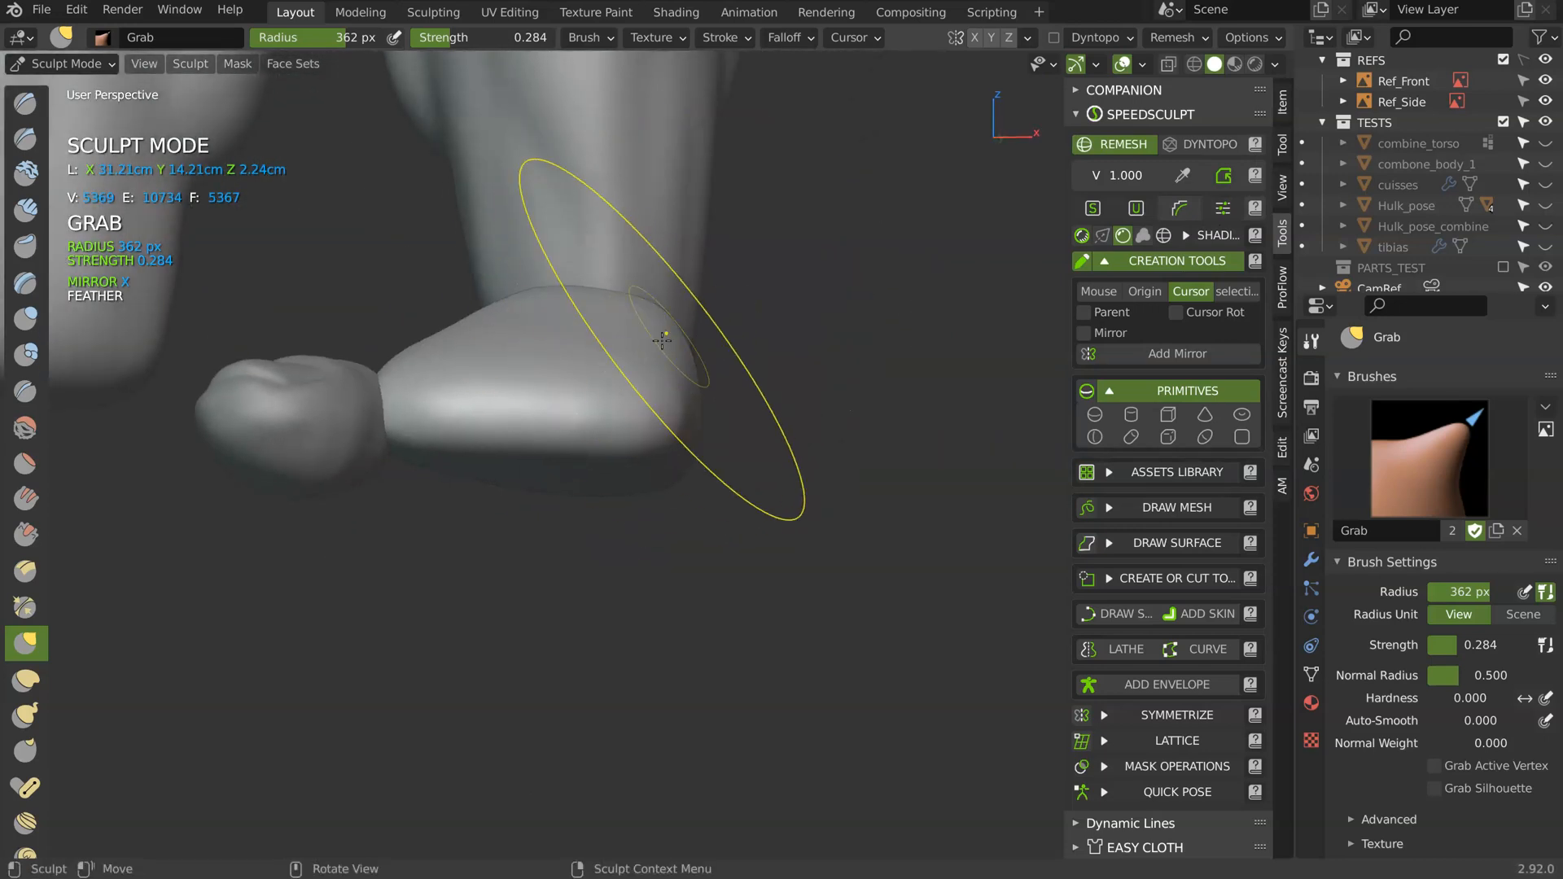
# - Grab the upper side of the foot, and shape the outer edge and inner arch of the sole in bottom view
pyautogui.moveTo(570, 275)
pyautogui.mouseDown(button='middle')
pyautogui.moveTo(464, 349)
pyautogui.moveTo(366, 332)
pyautogui.mouseUp(button='middle')
pyautogui.moveTo(366, 332); pyautogui.dragTo(379, 302)
pyautogui.moveTo(379, 302)
pyautogui.mouseDown(button='middle')
pyautogui.moveTo(521, 330)
pyautogui.moveTo(520, 380)
pyautogui.moveTo(499, 325)
pyautogui.moveTo(475, 472)
pyautogui.mouseUp(button='middle')
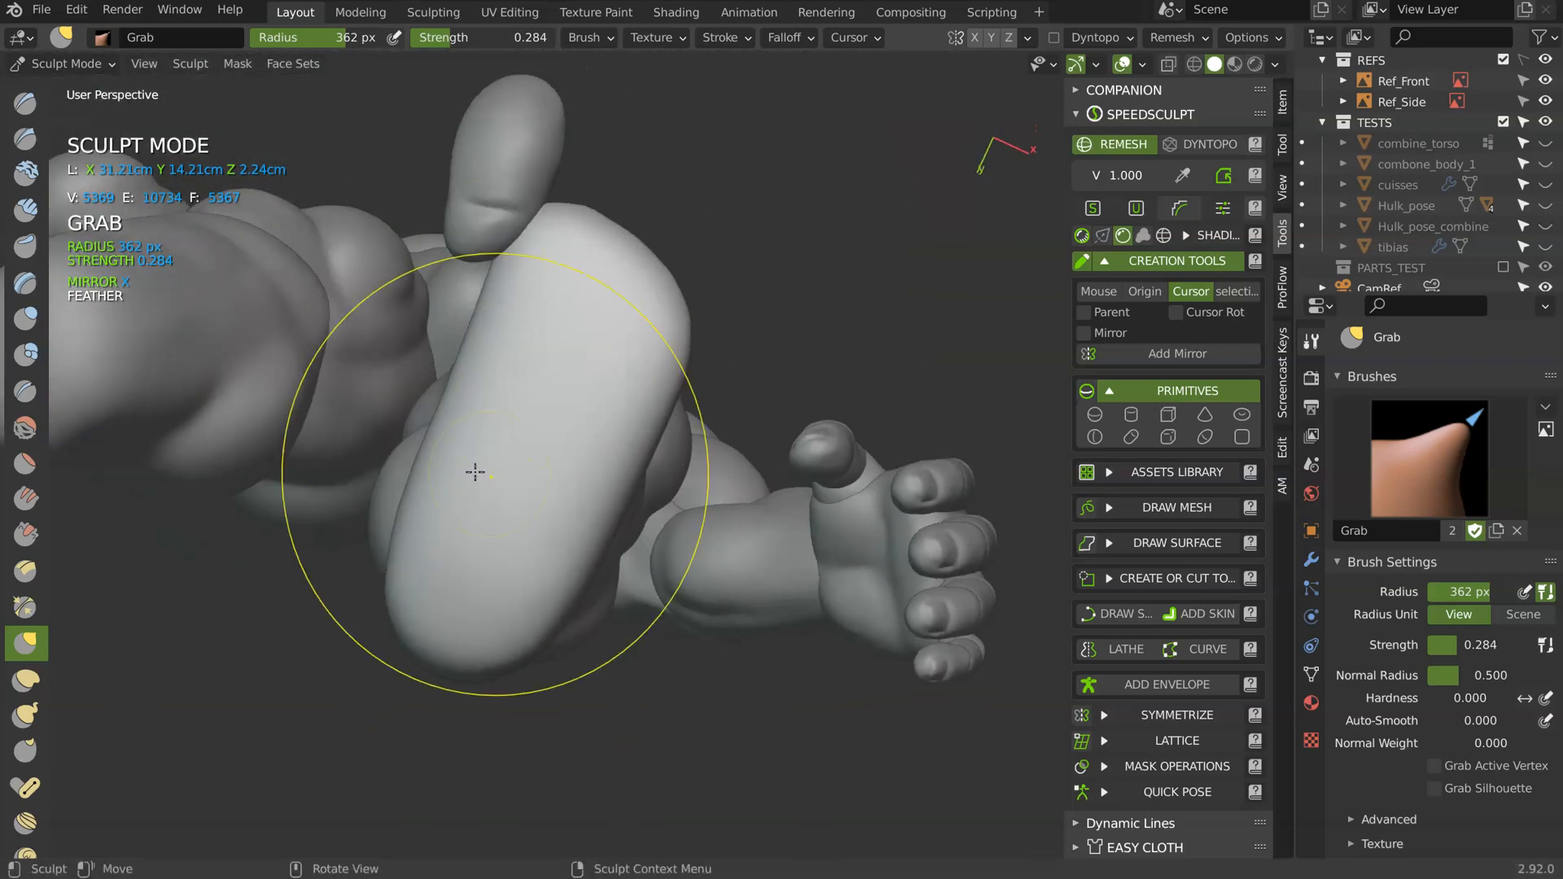
pyautogui.press('ctrl+KP_7')
pyautogui.moveTo(528, 383)
pyautogui.keyDown('ctrl'); pyautogui.mouseDown(button='middle')
pyautogui.moveTo(599, 437)
pyautogui.moveTo(643, 427)
pyautogui.mouseUp(button='middle'); pyautogui.keyUp('ctrl')
pyautogui.moveTo(664, 403)
pyautogui.mouseDown()
pyautogui.moveTo(728, 407)
pyautogui.moveTo(696, 447)
pyautogui.moveTo(710, 456)
pyautogui.mouseUp()
pyautogui.moveTo(521, 429); pyautogui.dragTo(494, 403)
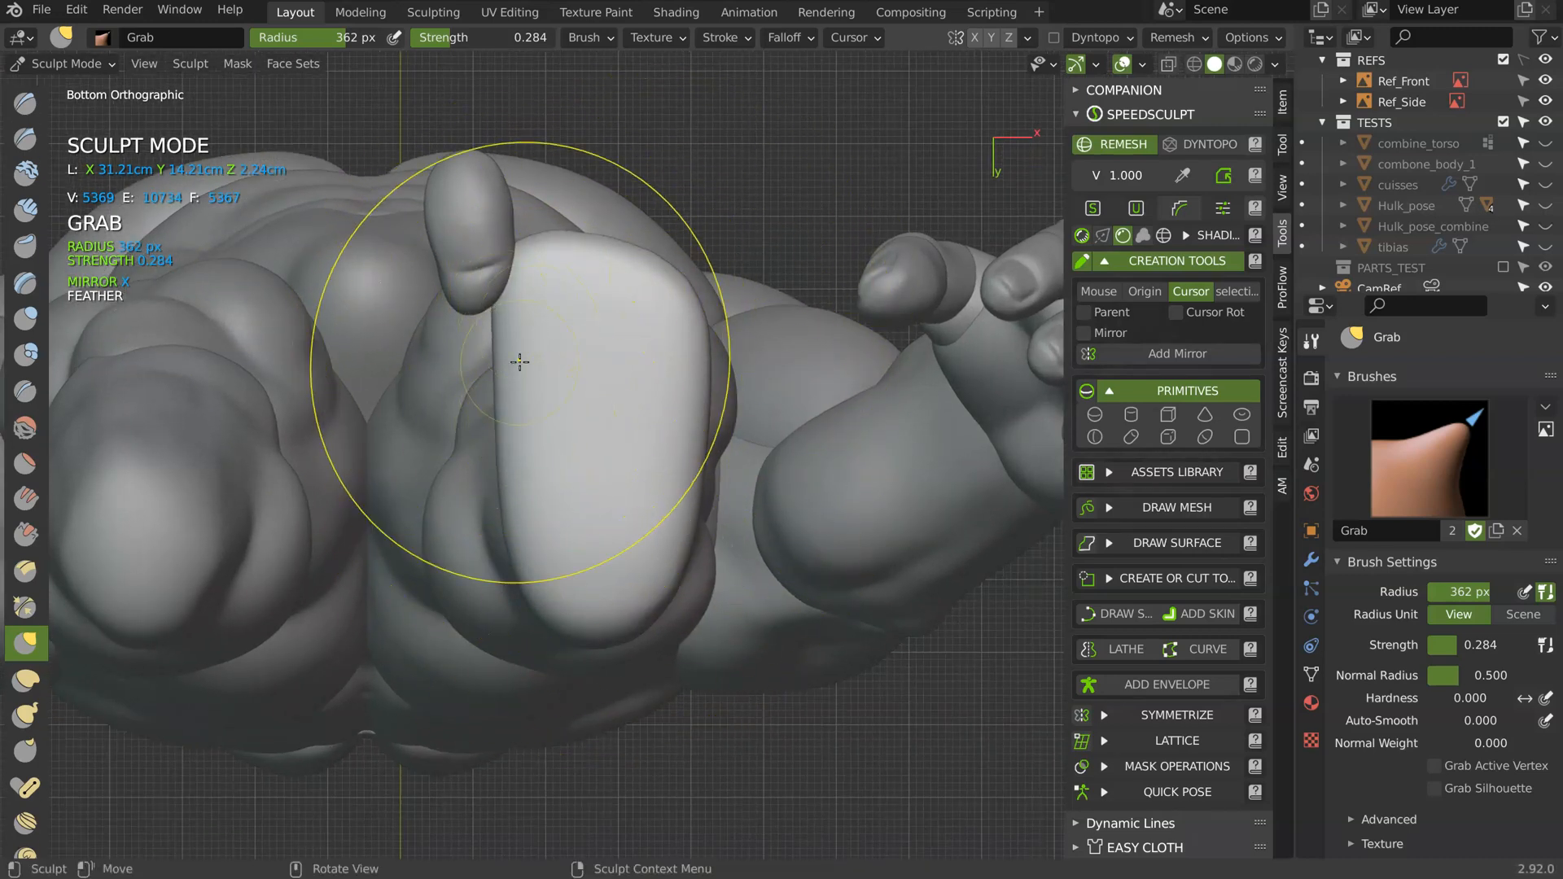
# - Refine the sole's outline around the ball, outer edge and arch with a smaller Grab brush, ending at 148 px radius
pyautogui.press('f')
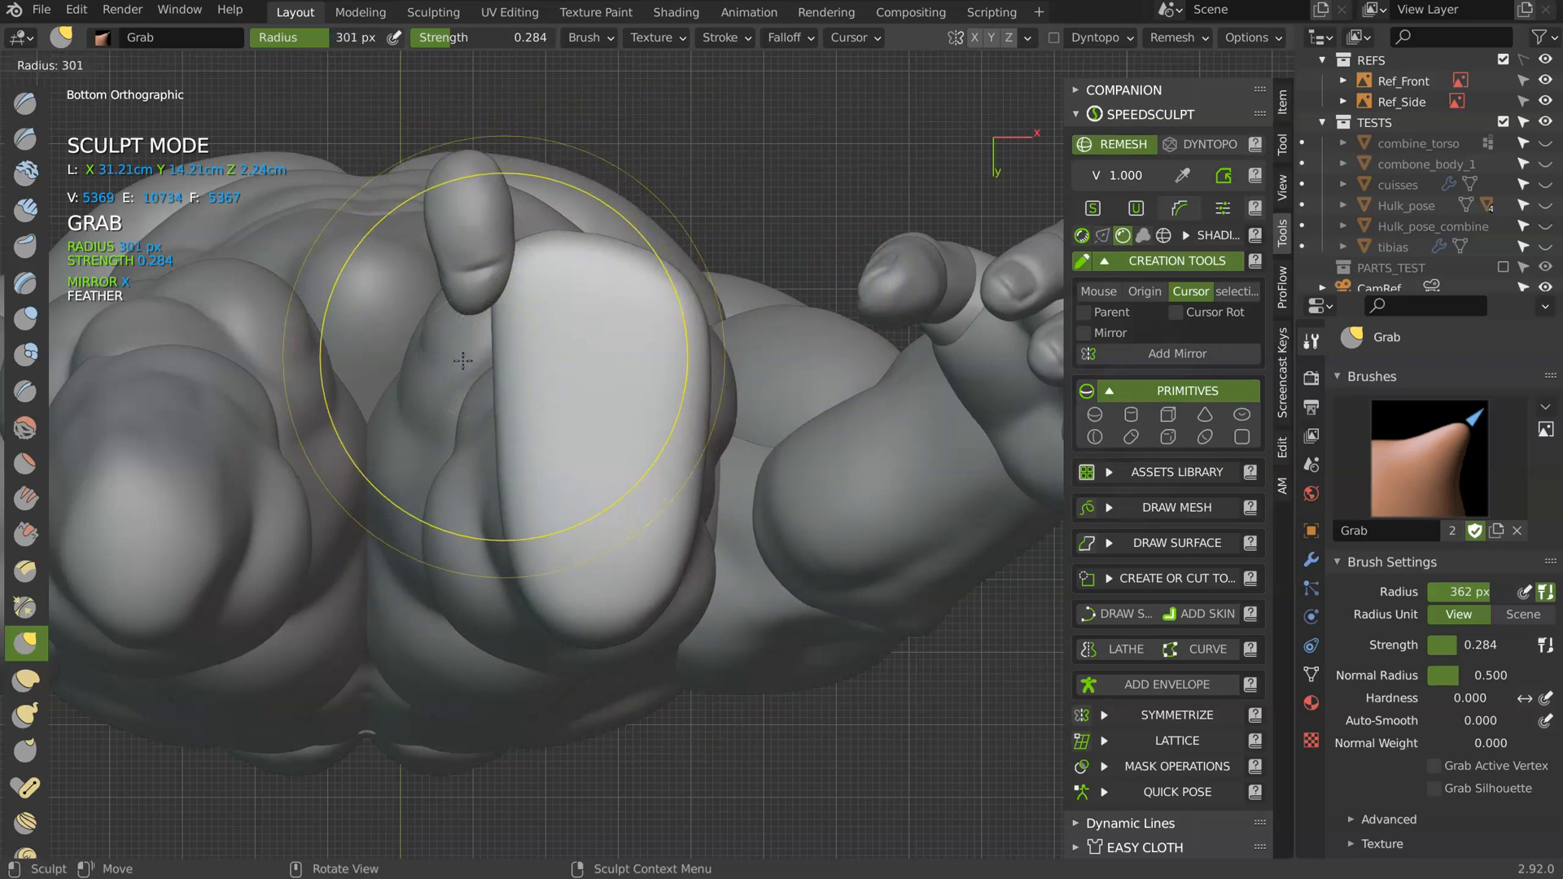
pyautogui.click(475, 350)
pyautogui.moveTo(530, 257); pyautogui.dragTo(523, 244)
pyautogui.moveTo(679, 288); pyautogui.dragTo(693, 309)
pyautogui.moveTo(697, 442); pyautogui.dragTo(692, 450)
pyautogui.moveTo(505, 480); pyautogui.dragTo(545, 452)
pyautogui.press('f')
pyautogui.click(480, 464)
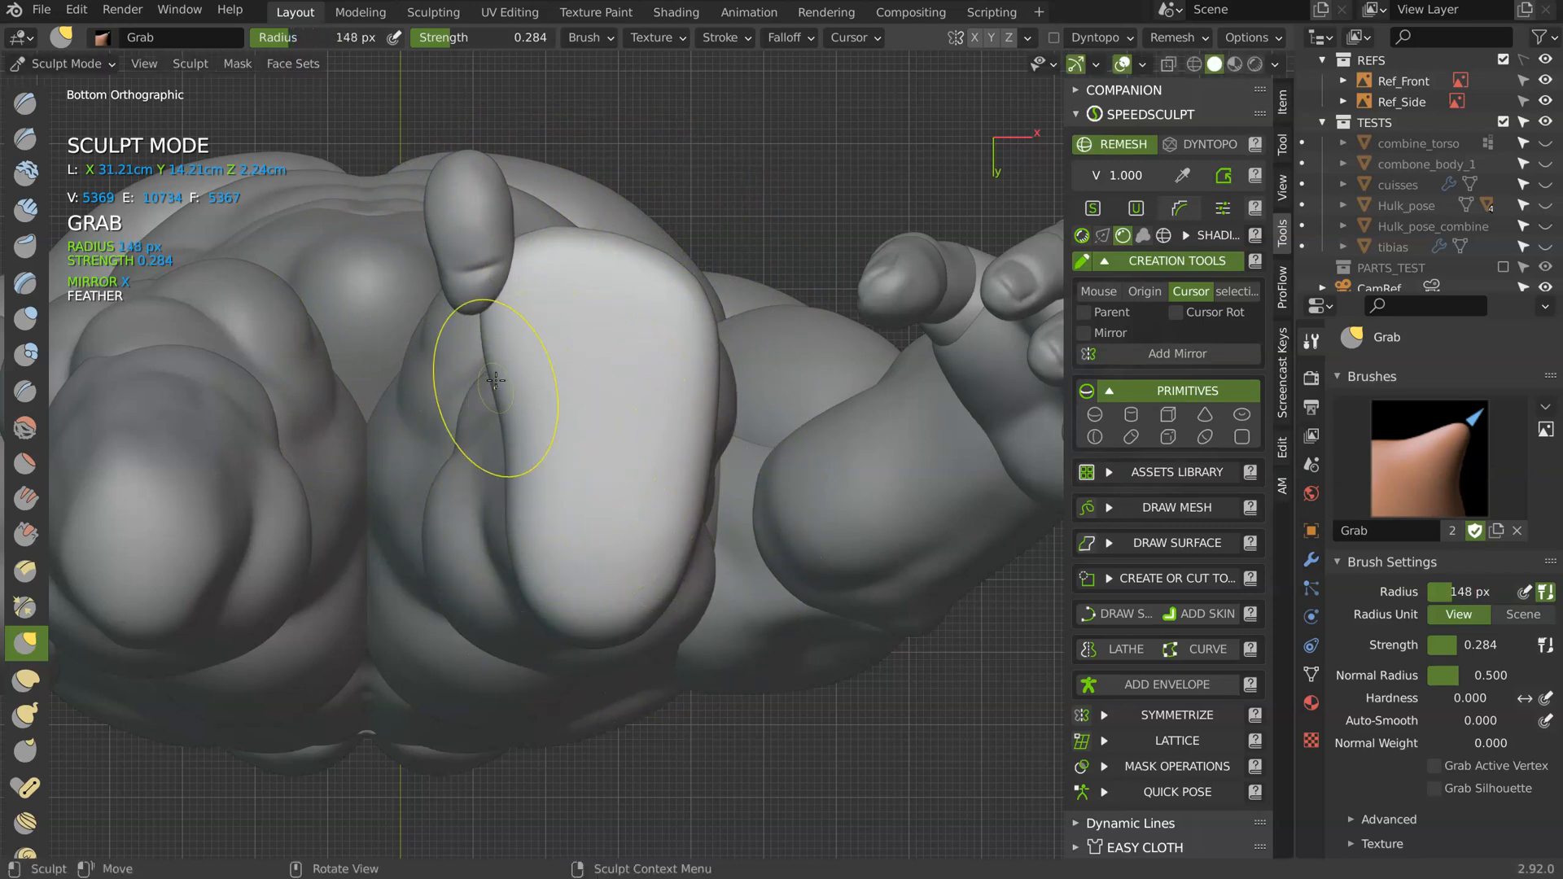
# - Hollow the arch under the foot using the Crease brush at 148 px radius
pyautogui.moveTo(675, 278)
pyautogui.mouseDown(button='middle')
pyautogui.moveTo(715, 401)
pyautogui.moveTo(621, 390)
pyautogui.moveTo(674, 360)
pyautogui.mouseUp(button='middle')
pyautogui.hotkey('shift', 'c')
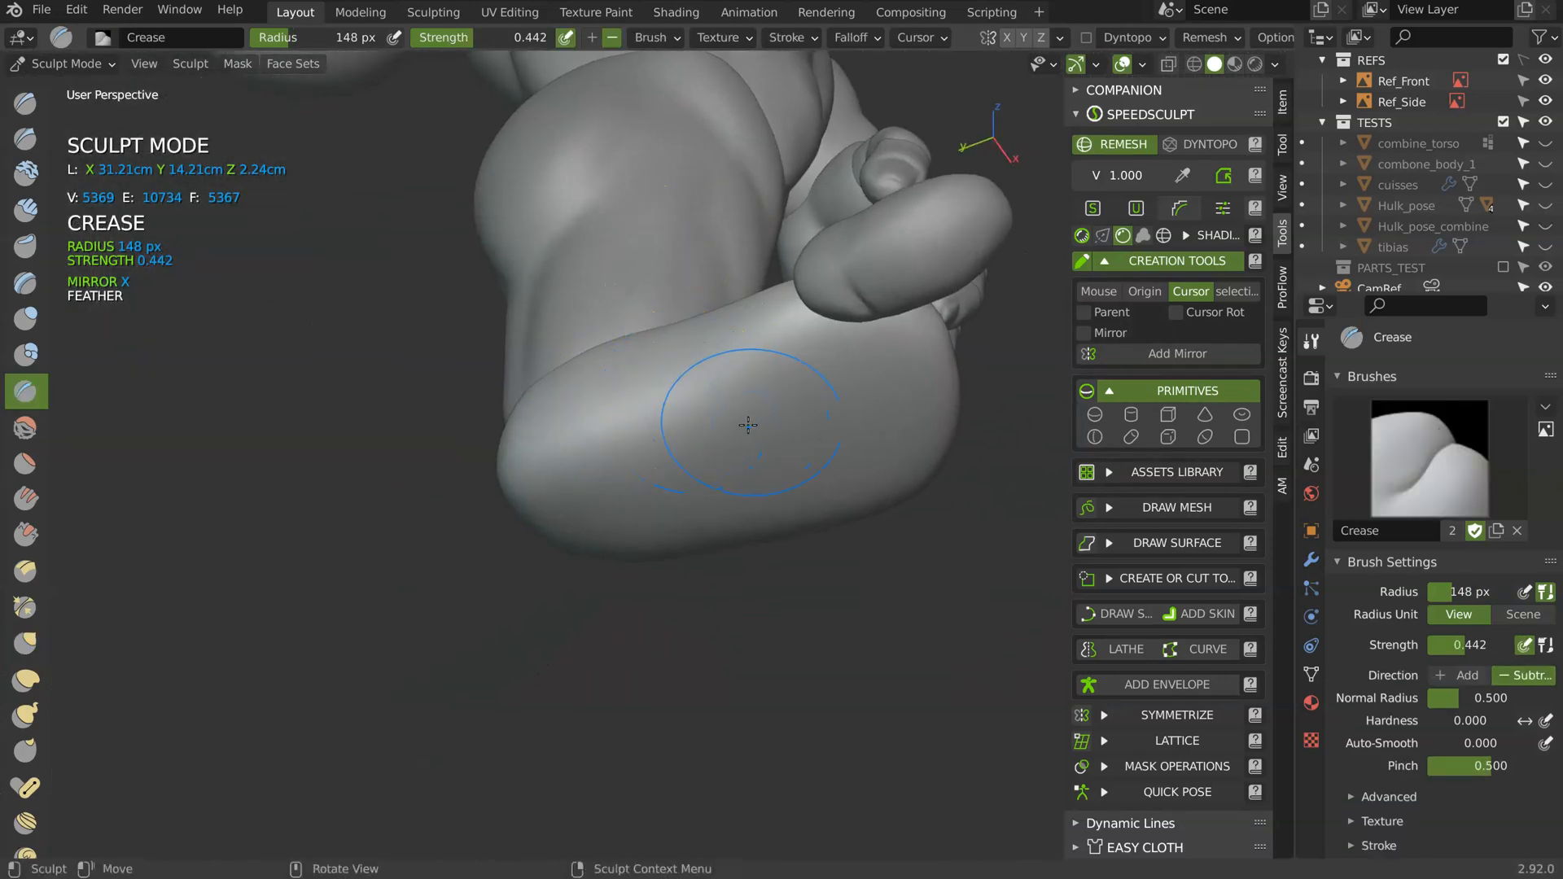
pyautogui.moveTo(744, 430); pyautogui.dragTo(660, 403, button='middle')
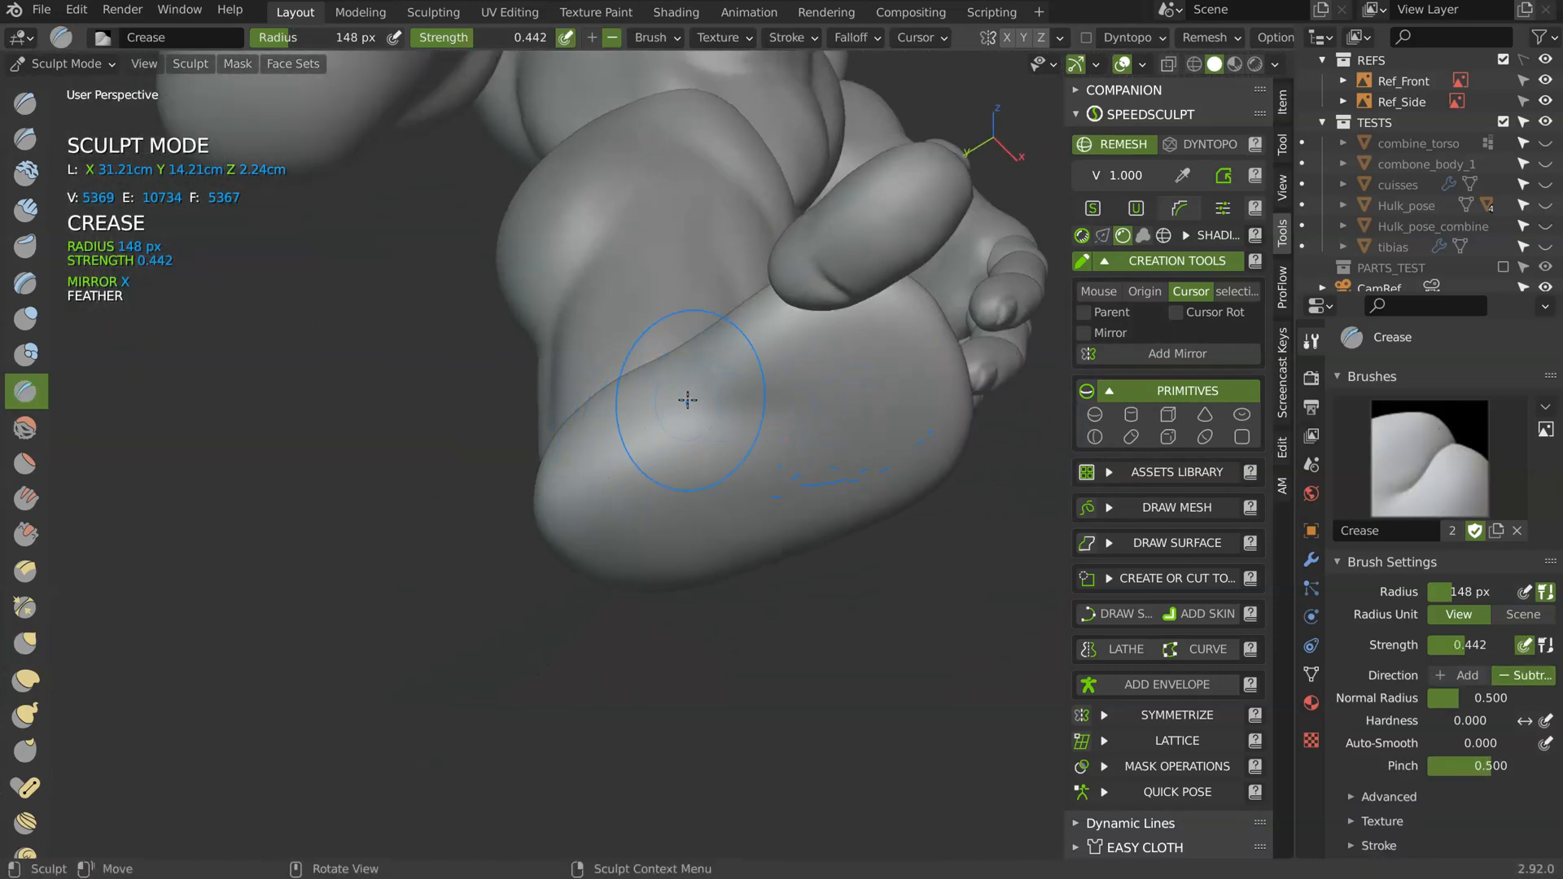
pyautogui.moveTo(853, 481)
pyautogui.mouseDown(button='middle')
pyautogui.moveTo(701, 362)
pyautogui.moveTo(757, 412)
pyautogui.moveTo(609, 256)
pyautogui.moveTo(521, 317)
pyautogui.moveTo(443, 334)
pyautogui.moveTo(622, 246)
pyautogui.mouseUp(button='middle')
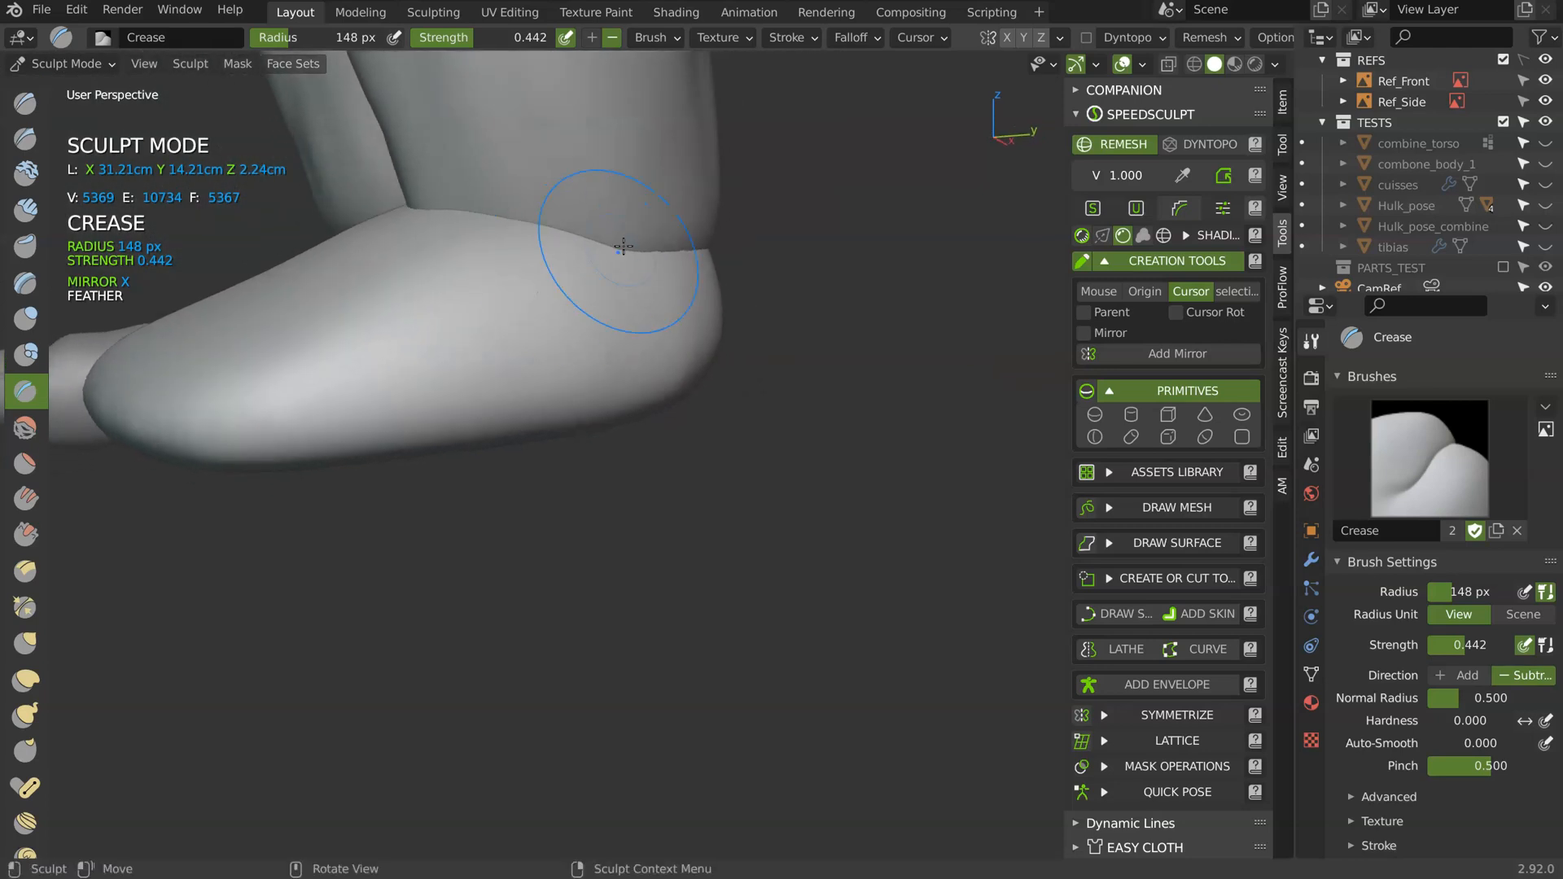
# - Raise the foot's upper rim and outer ankle bone against the lower leg using the Grab brush at 227 px radius
pyautogui.scroll(-4, 667, 424)
pyautogui.press('Tab')
pyautogui.moveTo(724, 391); pyautogui.dragTo(777, 469, button='middle')
pyautogui.click(513, 293)
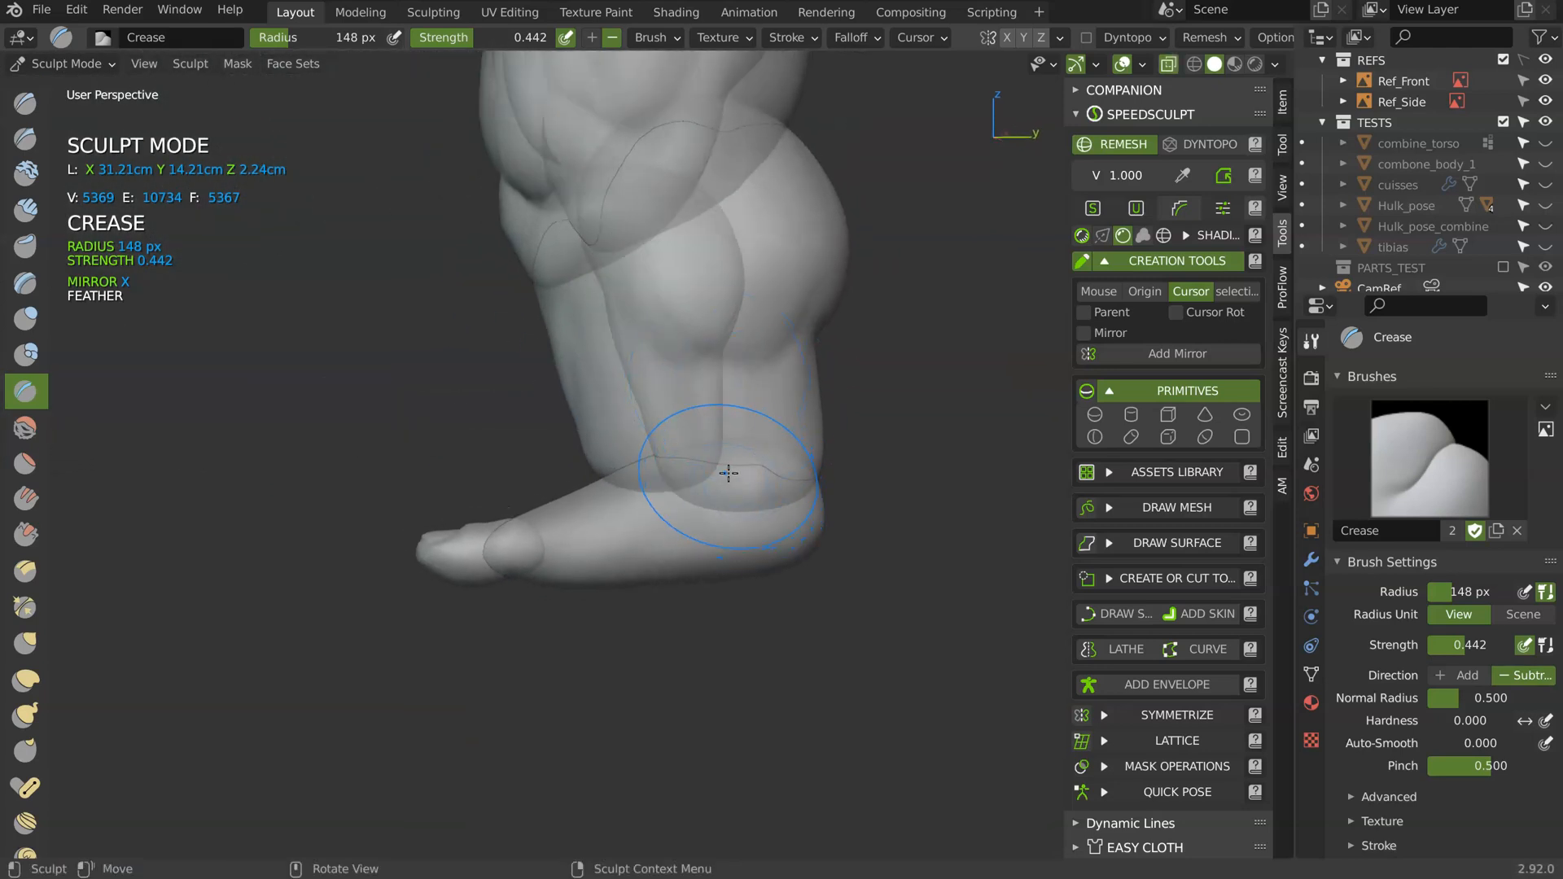
pyautogui.press('g')
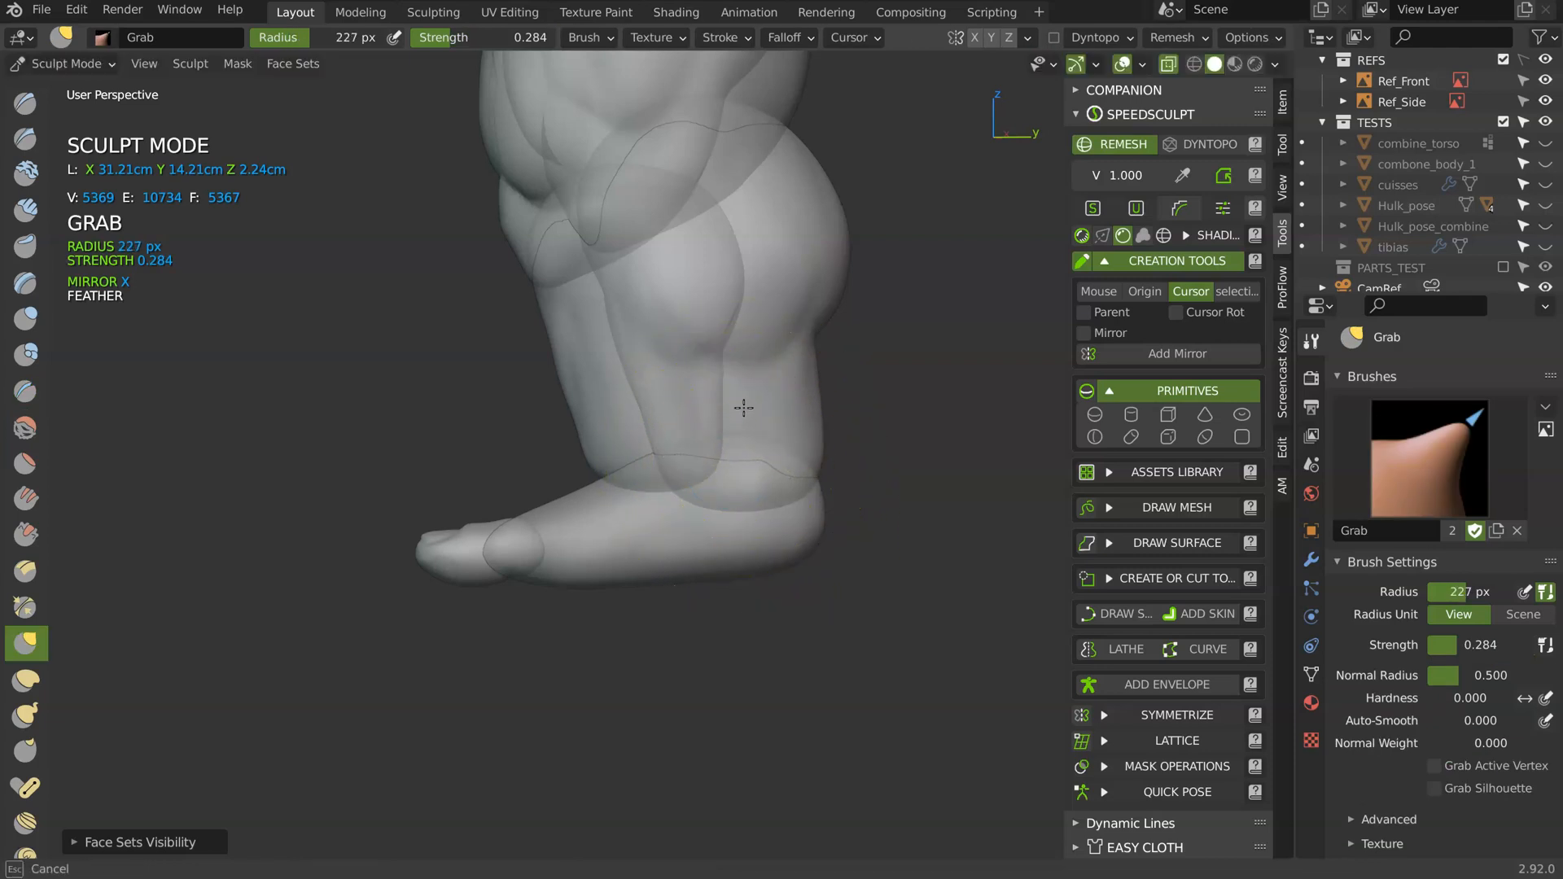
pyautogui.moveTo(681, 428)
pyautogui.mouseDown(button='middle')
pyautogui.moveTo(681, 394)
pyautogui.moveTo(740, 363)
pyautogui.moveTo(819, 405)
pyautogui.moveTo(906, 392)
pyautogui.moveTo(711, 416)
pyautogui.moveTo(813, 422)
pyautogui.mouseUp(button='middle')
pyautogui.scroll(1, 647, 387)
pyautogui.hotkey('ctrl', 'Tab')
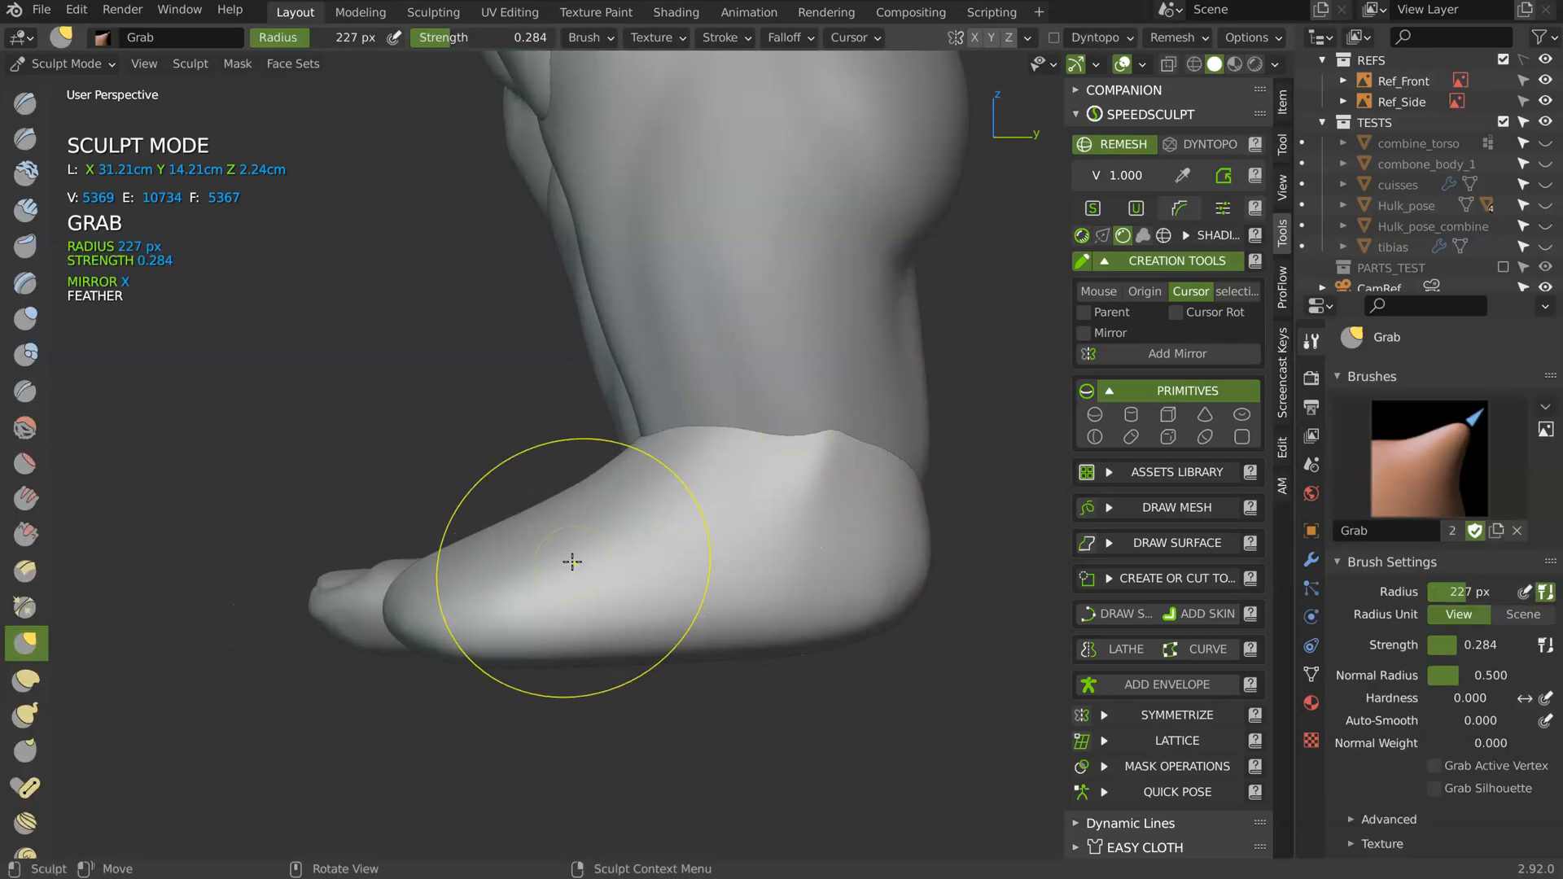
# - Pull the front and sides of the ankle up around the lower leg with the Grab brush
pyautogui.moveTo(569, 565)
pyautogui.mouseDown(button='middle')
pyautogui.moveTo(659, 530)
pyautogui.moveTo(715, 472)
pyautogui.moveTo(569, 488)
pyautogui.moveTo(545, 453)
pyautogui.mouseUp(button='middle')
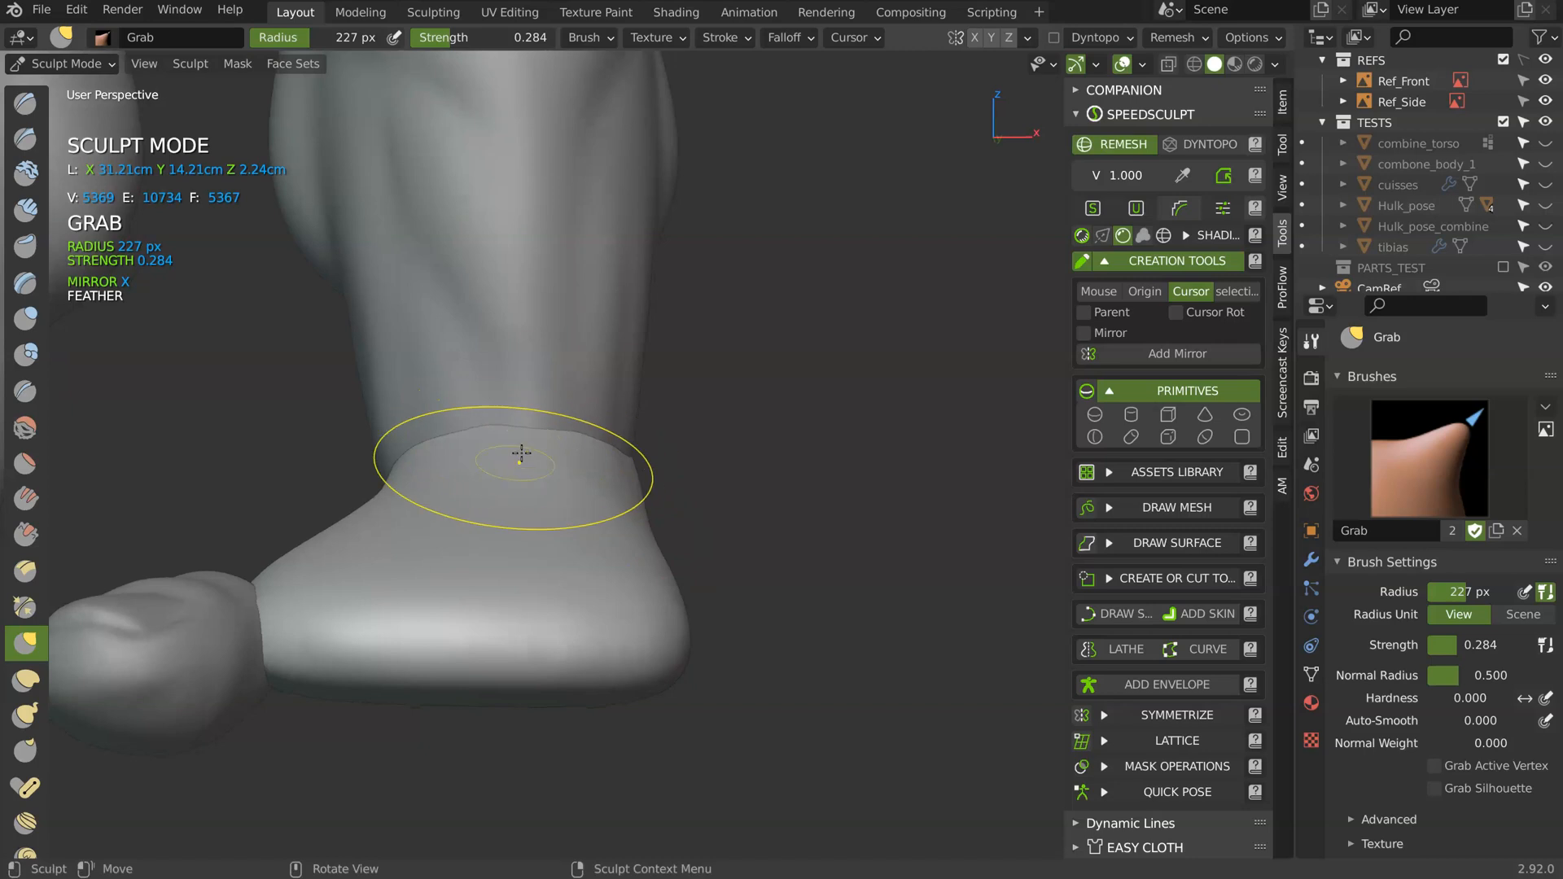
pyautogui.moveTo(407, 528); pyautogui.dragTo(450, 527, button='middle')
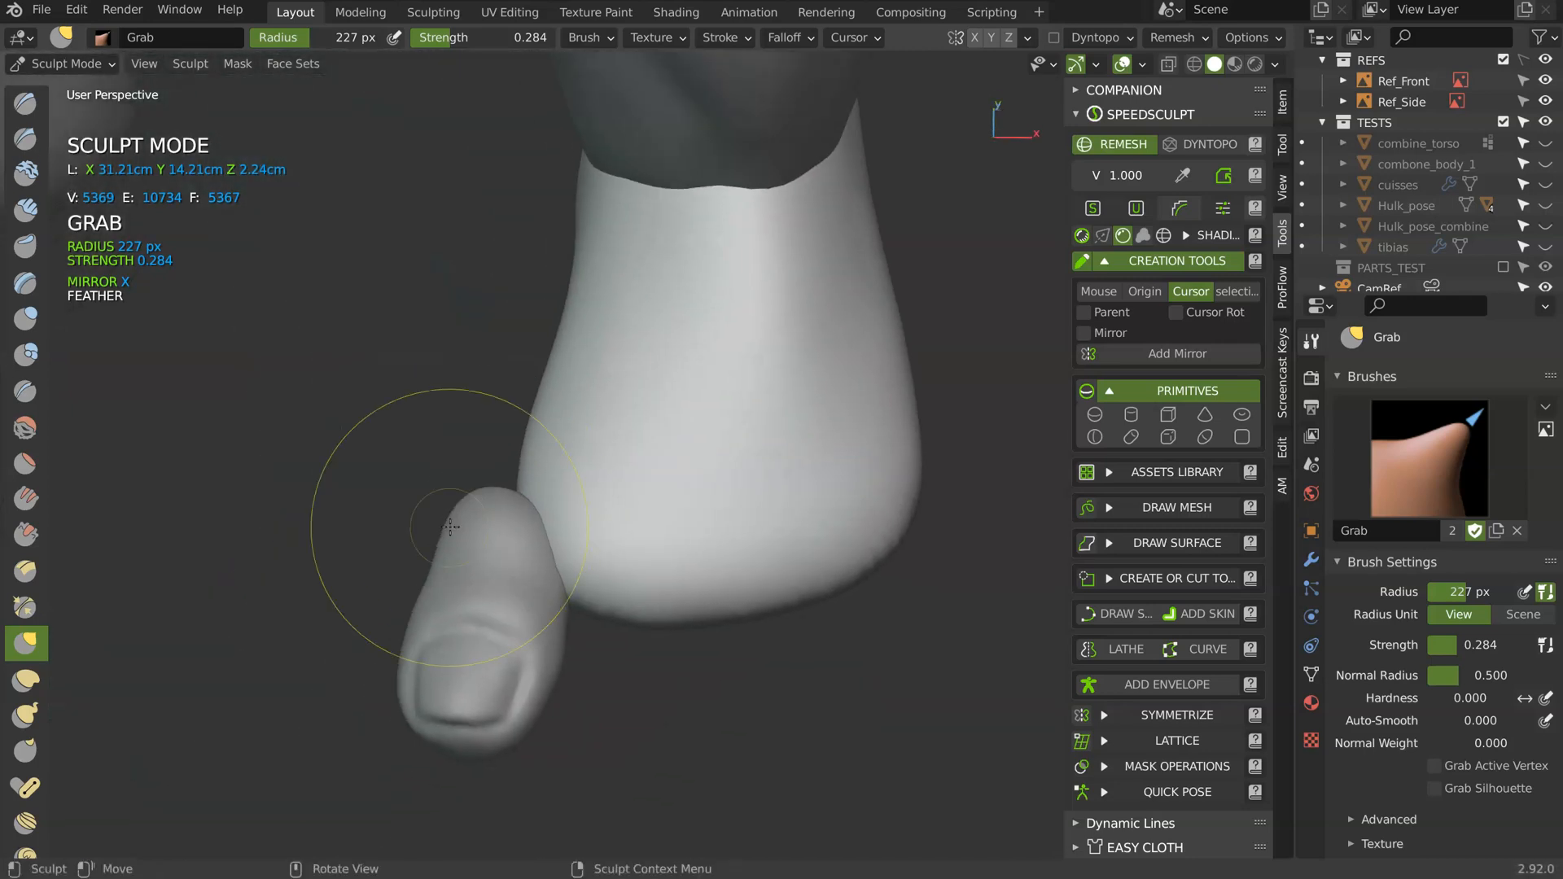
pyautogui.moveTo(519, 472); pyautogui.dragTo(641, 438, button='middle')
pyautogui.moveTo(855, 488)
pyautogui.mouseDown(button='middle')
pyautogui.moveTo(865, 470)
pyautogui.moveTo(817, 453)
pyautogui.moveTo(851, 429)
pyautogui.moveTo(918, 457)
pyautogui.moveTo(854, 331)
pyautogui.mouseUp(button='middle')
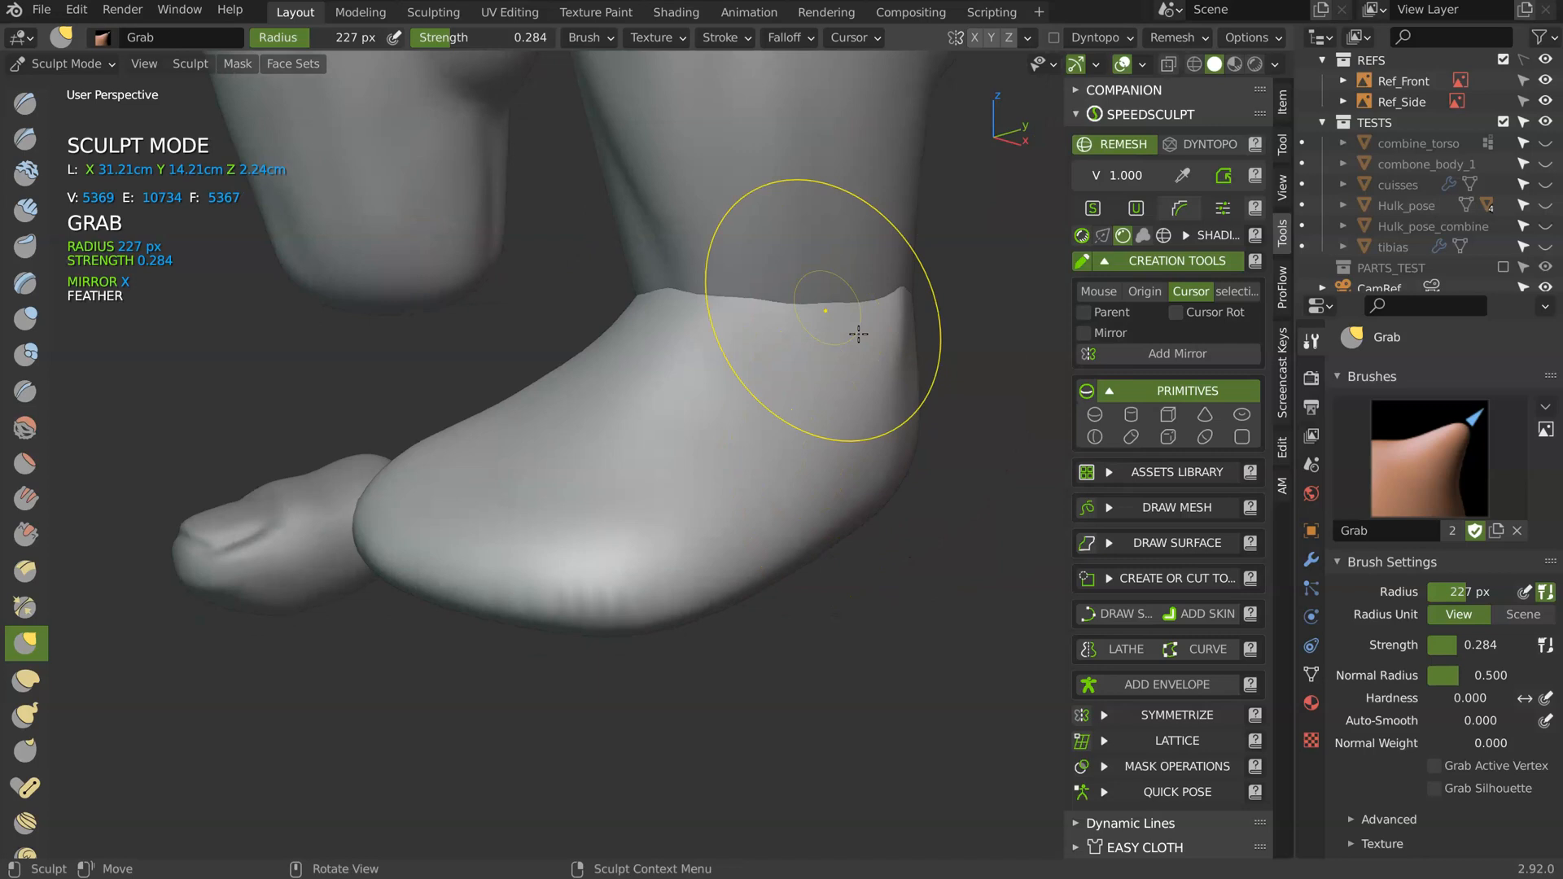
# - Set the Crease brush radius to 62 px and carve the first tendon grooves down the instep
pyautogui.hotkey('shift', 'c')
pyautogui.press('f')
pyautogui.click(687, 477)
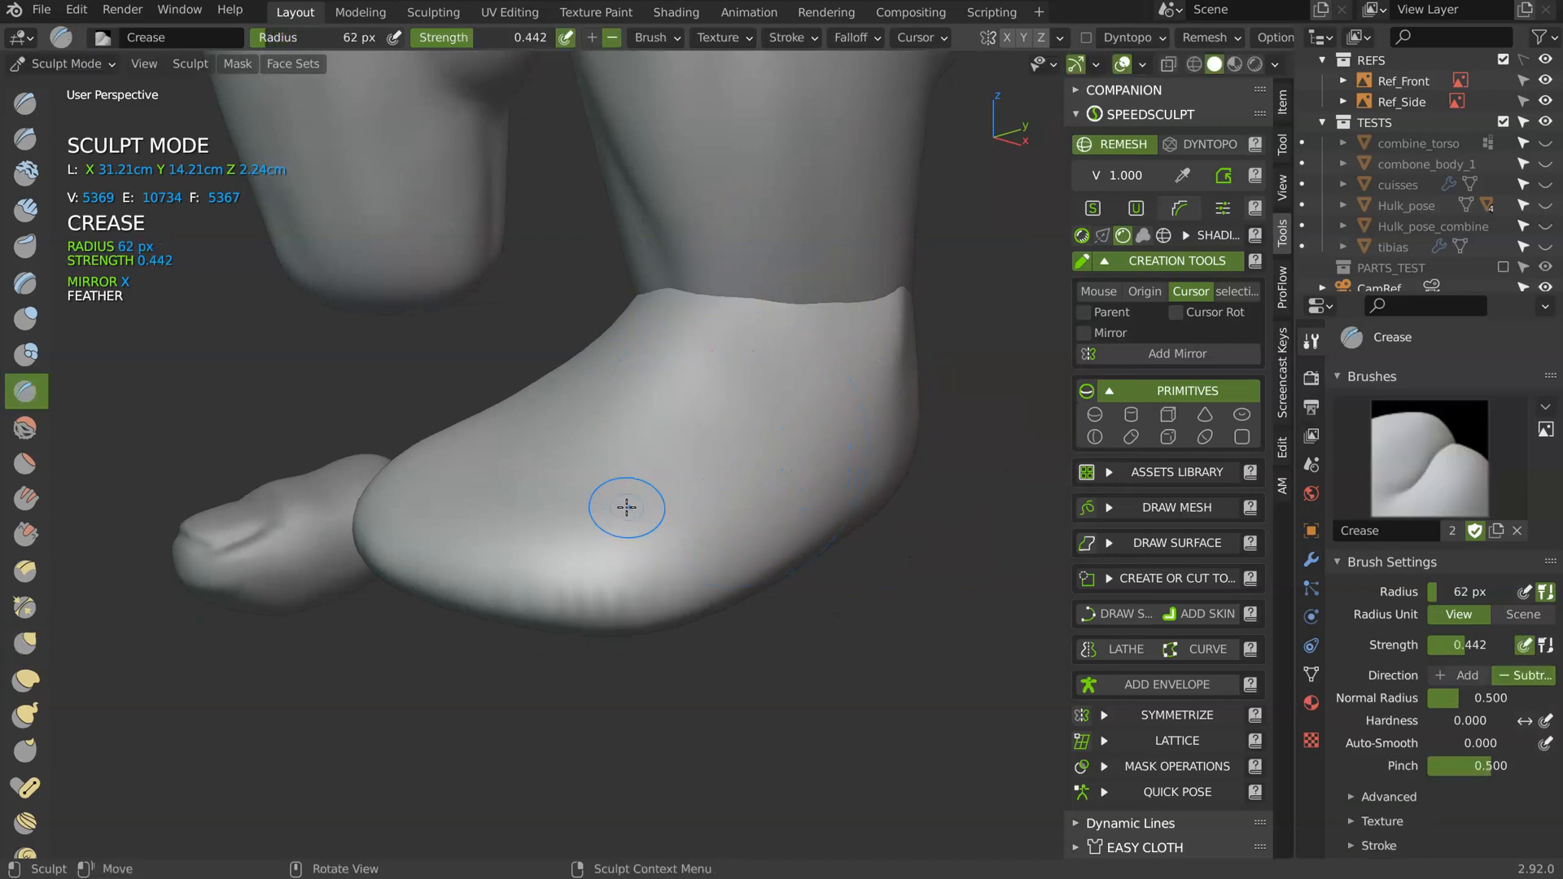
pyautogui.moveTo(675, 485); pyautogui.dragTo(717, 308, button='middle')
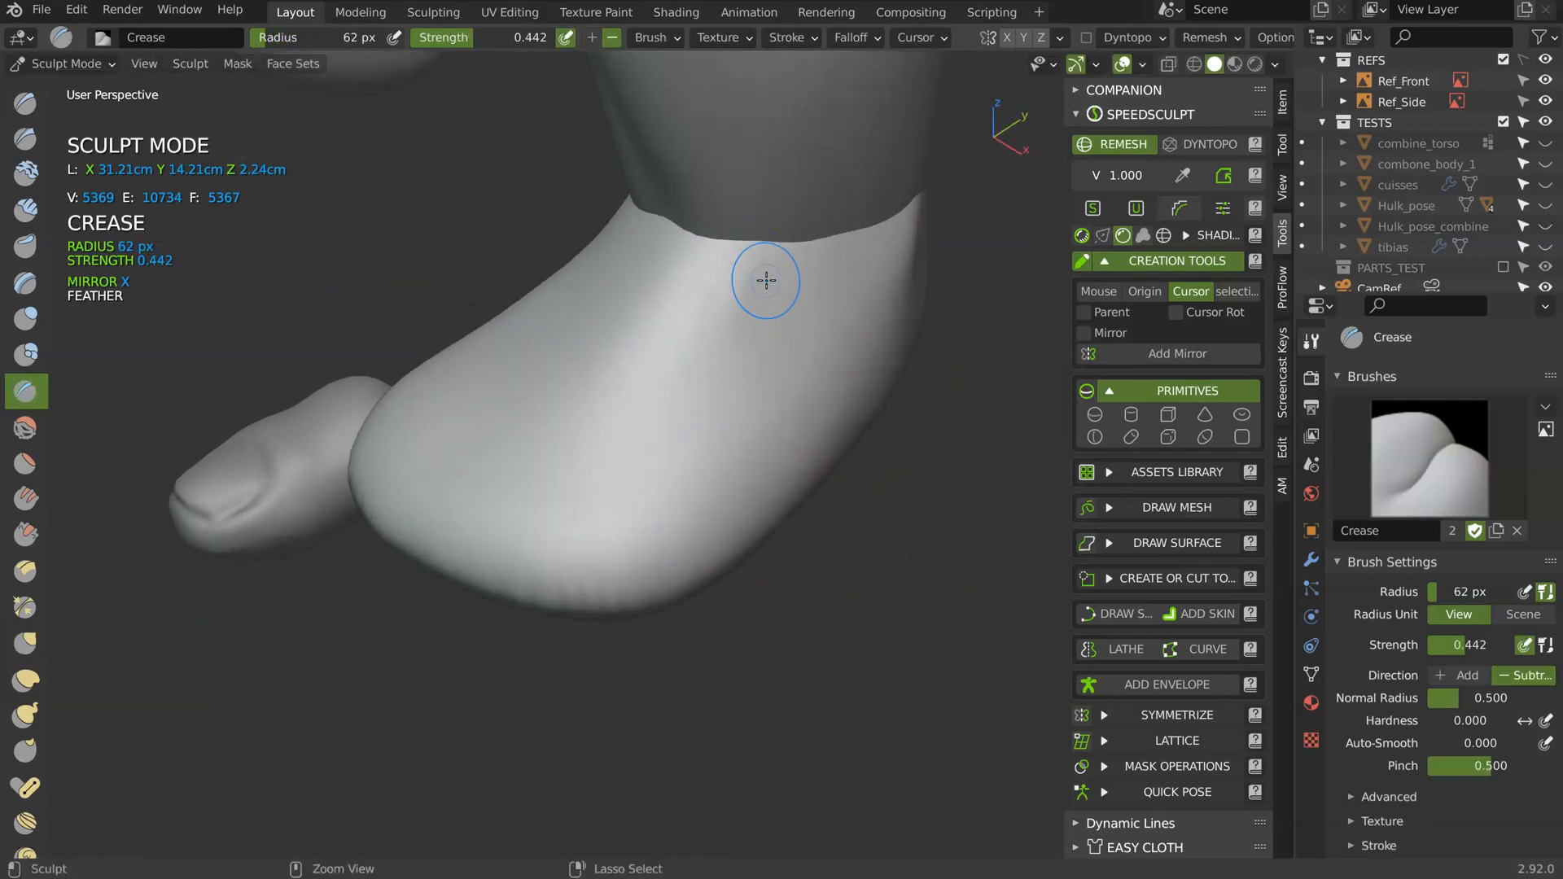
pyautogui.moveTo(621, 534); pyautogui.dragTo(615, 399, button='middle')
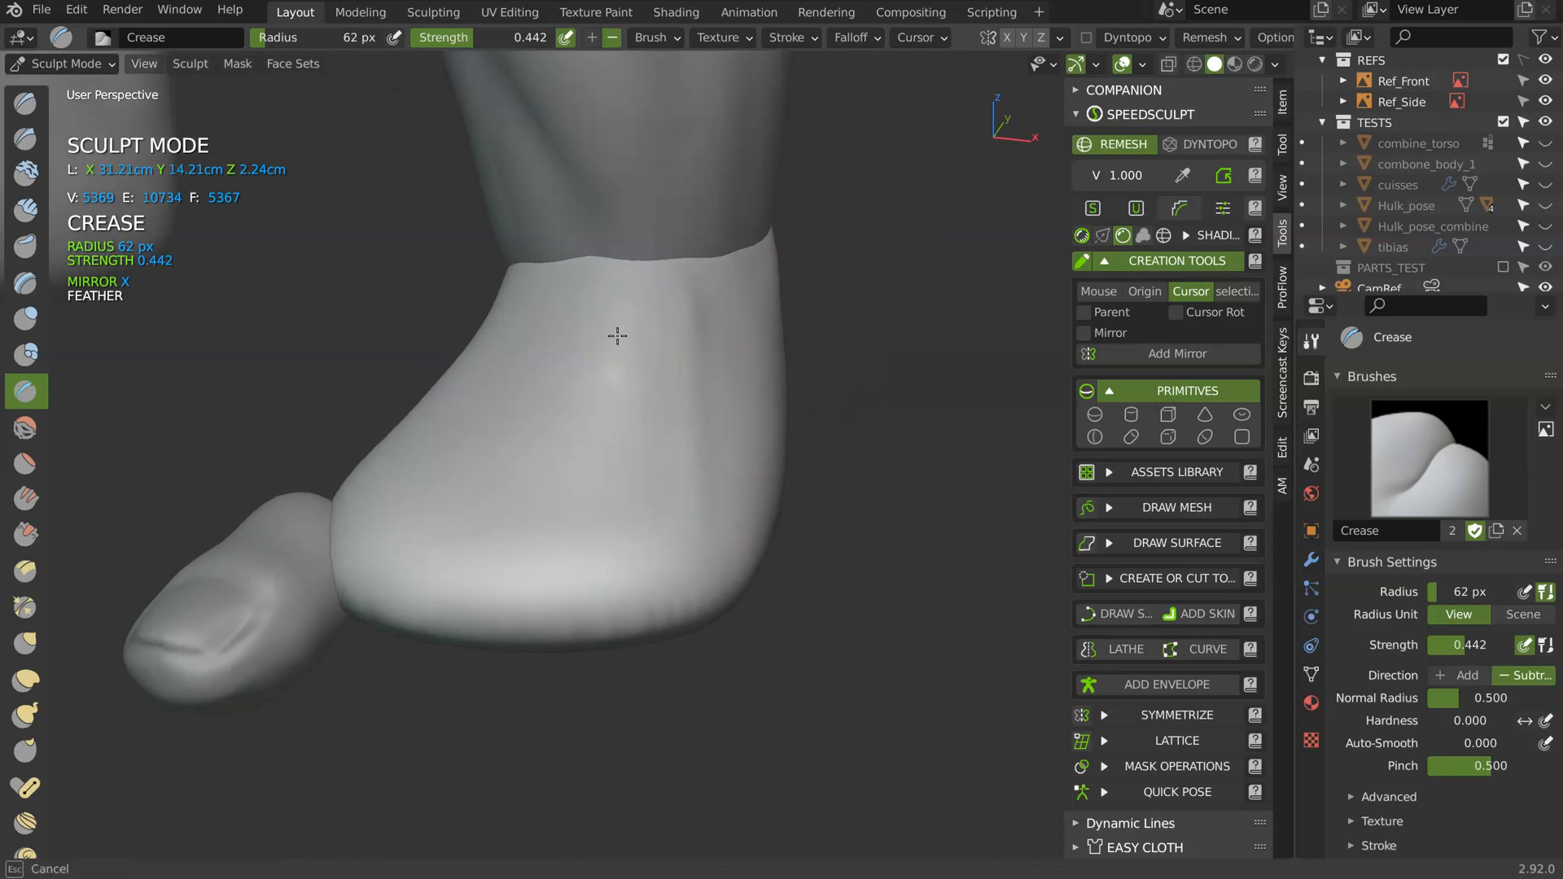
# - Carve further tendon grooves from the ankle across the top of the foot toward the toes
pyautogui.moveTo(567, 491); pyautogui.dragTo(527, 328, button='middle')
pyautogui.moveTo(490, 446)
pyautogui.mouseDown(button='middle')
pyautogui.moveTo(475, 485)
pyautogui.moveTo(410, 318)
pyautogui.mouseUp(button='middle')
pyautogui.moveTo(371, 528); pyautogui.dragTo(405, 453, button='middle')
pyautogui.moveTo(511, 255); pyautogui.dragTo(682, 416, button='middle')
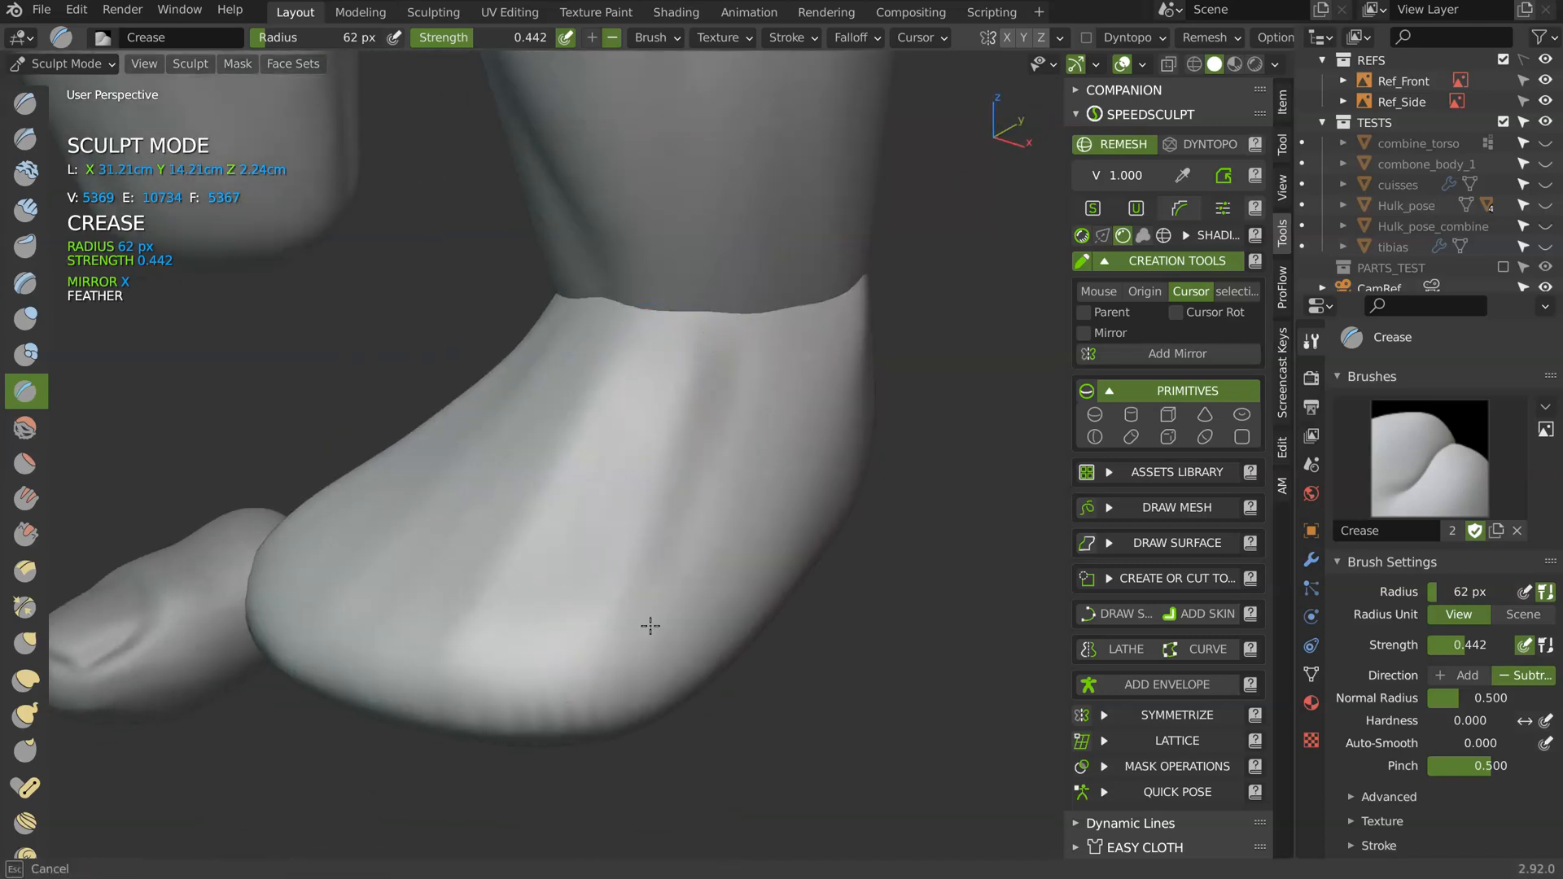
pyautogui.moveTo(650, 625); pyautogui.dragTo(685, 503, button='middle')
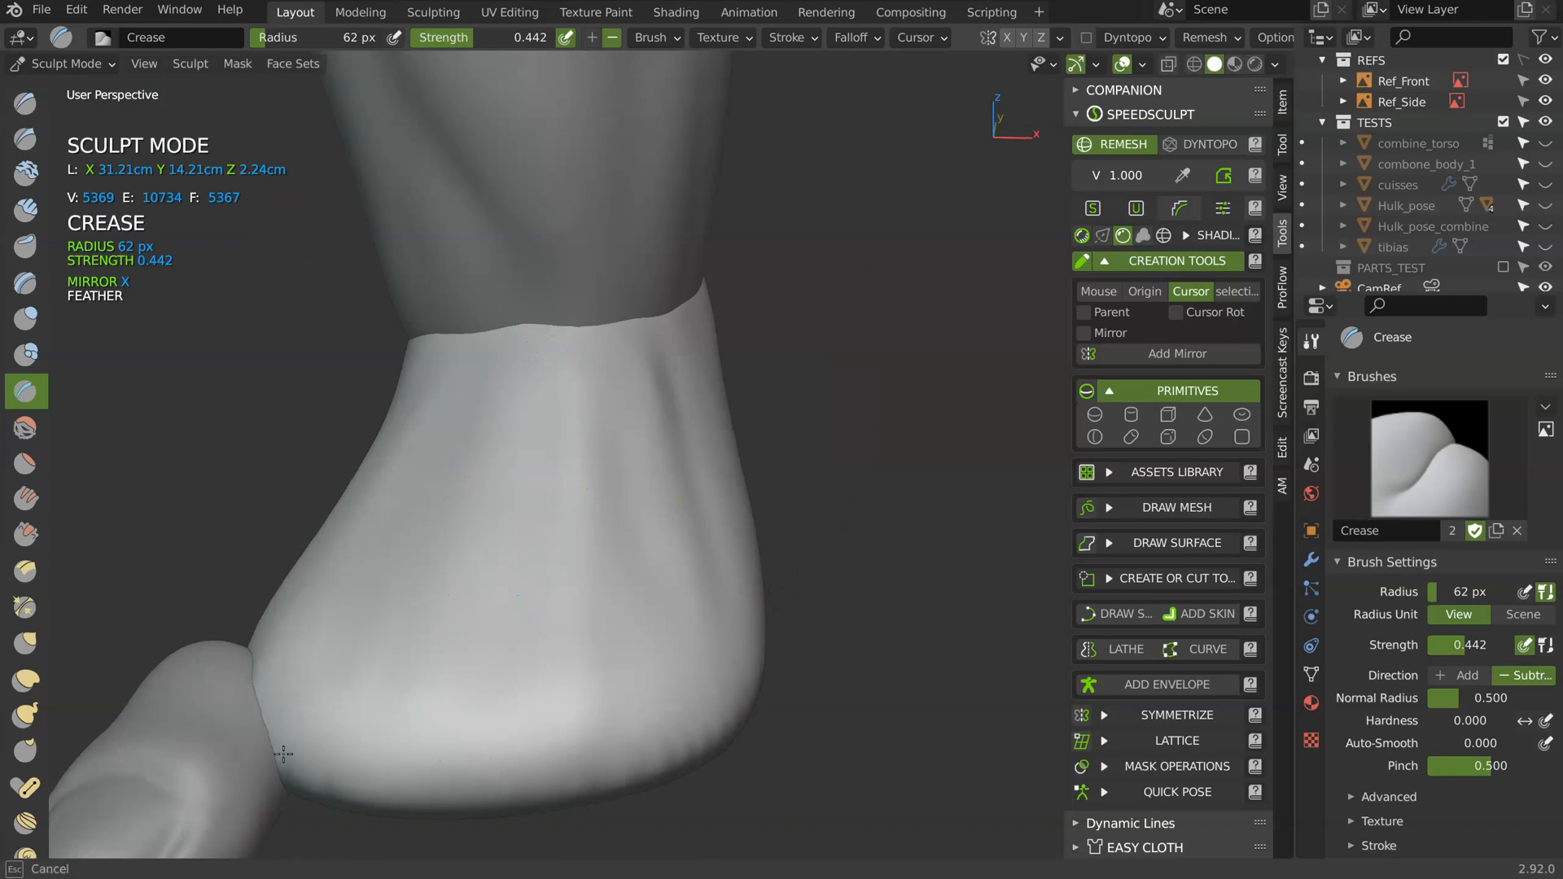
pyautogui.moveTo(339, 610)
pyautogui.mouseDown(button='middle')
pyautogui.moveTo(568, 481)
pyautogui.moveTo(669, 401)
pyautogui.moveTo(533, 381)
pyautogui.mouseUp(button='middle')
pyautogui.moveTo(436, 356)
pyautogui.mouseDown(button='middle')
pyautogui.moveTo(426, 387)
pyautogui.moveTo(394, 315)
pyautogui.mouseUp(button='middle')
# - Define the inner ankle bone with Crease strokes beneath it and smooth the surrounding surface
pyautogui.moveTo(509, 367)
pyautogui.mouseDown(button='middle')
pyautogui.moveTo(534, 385)
pyautogui.moveTo(354, 323)
pyautogui.mouseUp(button='middle')
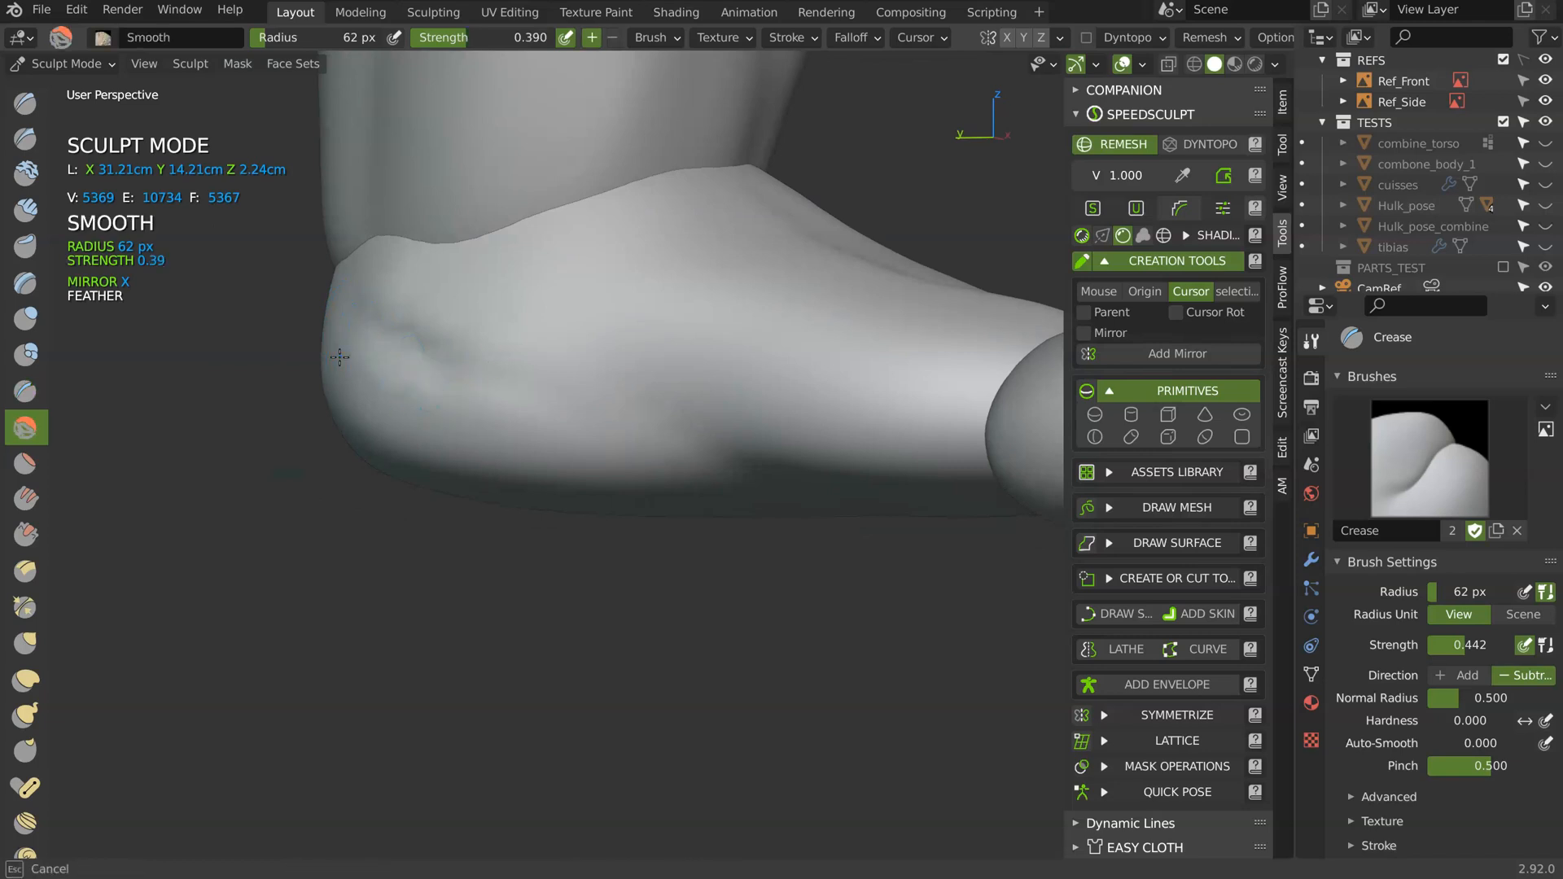
pyautogui.moveTo(478, 422); pyautogui.dragTo(377, 119, button='middle')
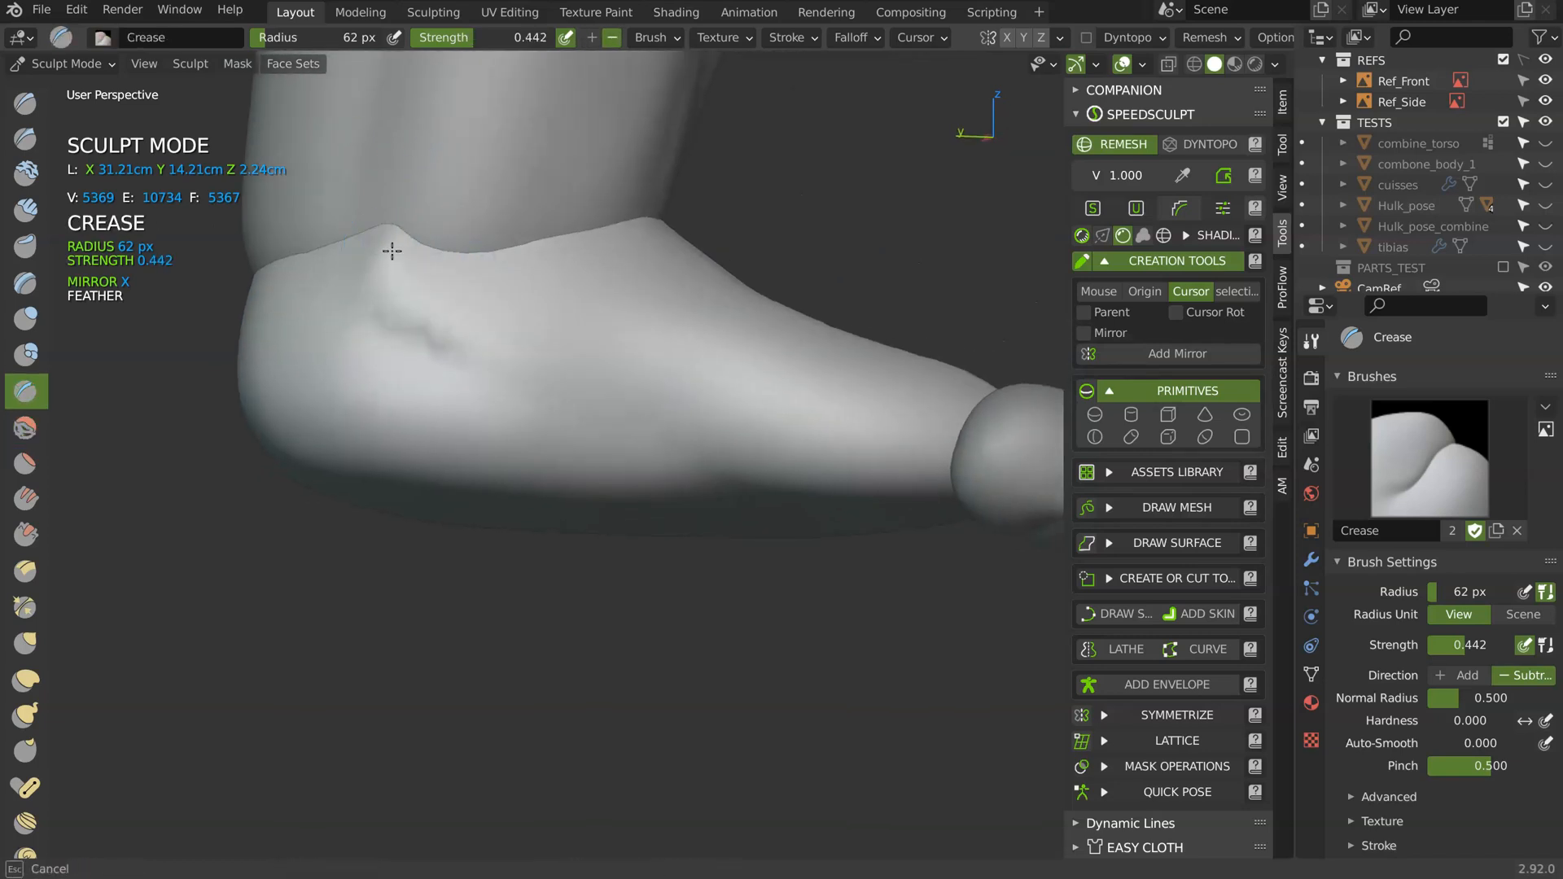
pyautogui.moveTo(473, 251)
pyautogui.keyDown('shift'); pyautogui.mouseDown()
pyautogui.moveTo(408, 258)
pyautogui.moveTo(551, 432)
pyautogui.moveTo(708, 493)
pyautogui.mouseUp(); pyautogui.keyUp('shift')
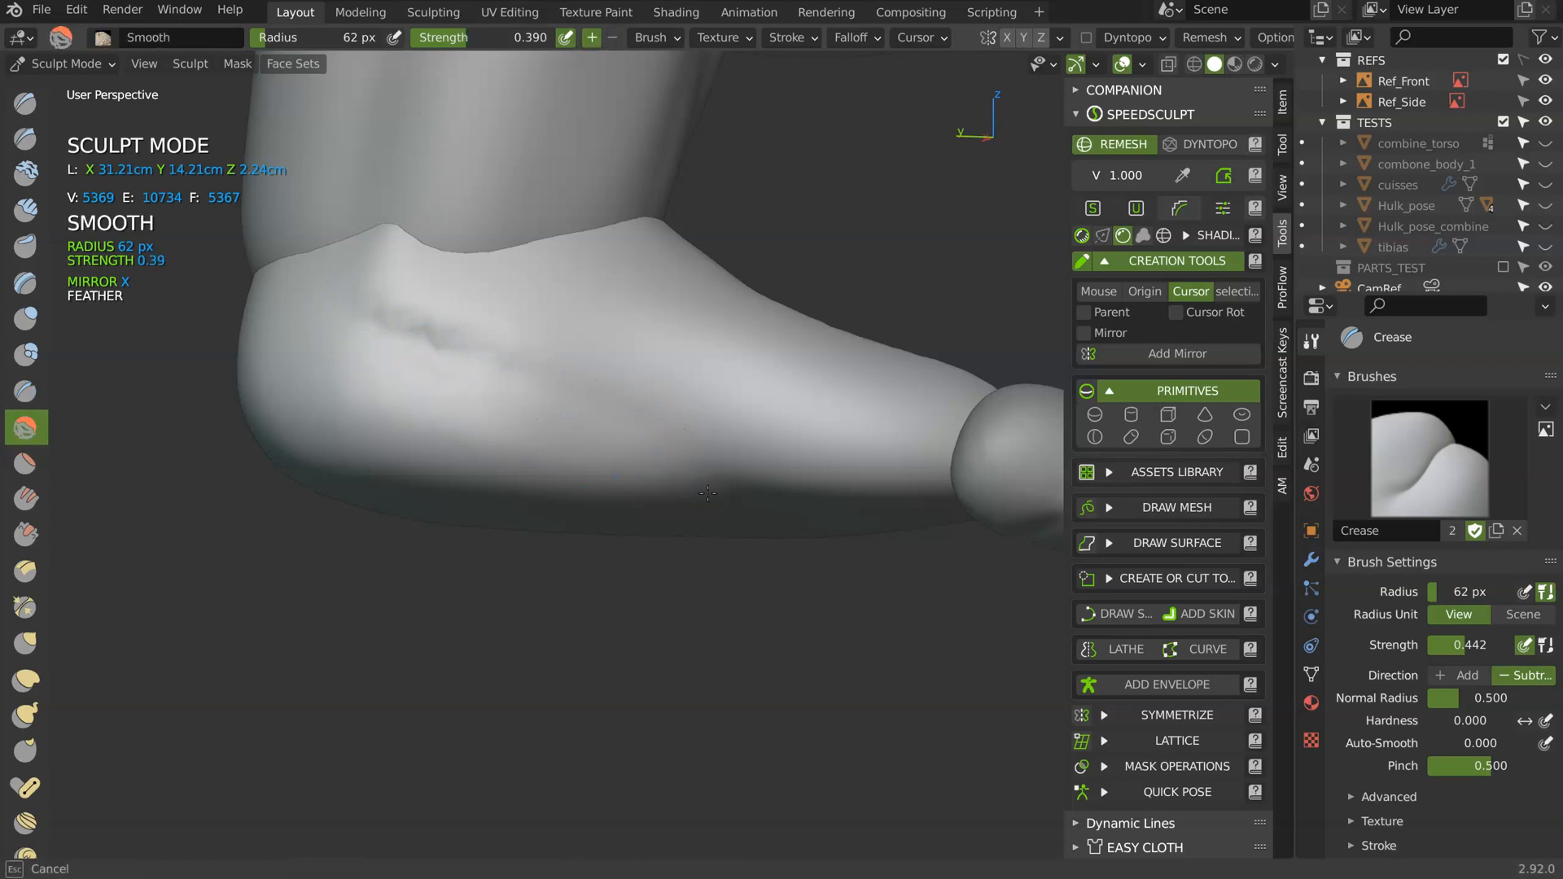
pyautogui.moveTo(630, 461); pyautogui.dragTo(694, 324, button='middle')
# - Set the Crease brush radius to 146 px, carve below the inner ankle bone and smooth the area
pyautogui.press('f')
pyautogui.click(529, 436)
pyautogui.moveTo(568, 416)
pyautogui.mouseDown()
pyautogui.moveTo(723, 484)
pyautogui.moveTo(506, 415)
pyautogui.mouseUp()
pyautogui.moveTo(505, 415)
pyautogui.mouseDown(button='middle')
pyautogui.moveTo(498, 453)
pyautogui.moveTo(638, 325)
pyautogui.moveTo(649, 346)
pyautogui.mouseUp(button='middle')
pyautogui.keyDown('shift'); pyautogui.moveTo(488, 362); pyautogui.dragTo(599, 358); pyautogui.keyUp('shift')
# - Crease the foot's inner side from below the ankle bone toward the arch and smooth the transition
pyautogui.moveTo(602, 358); pyautogui.dragTo(516, 366, button='middle')
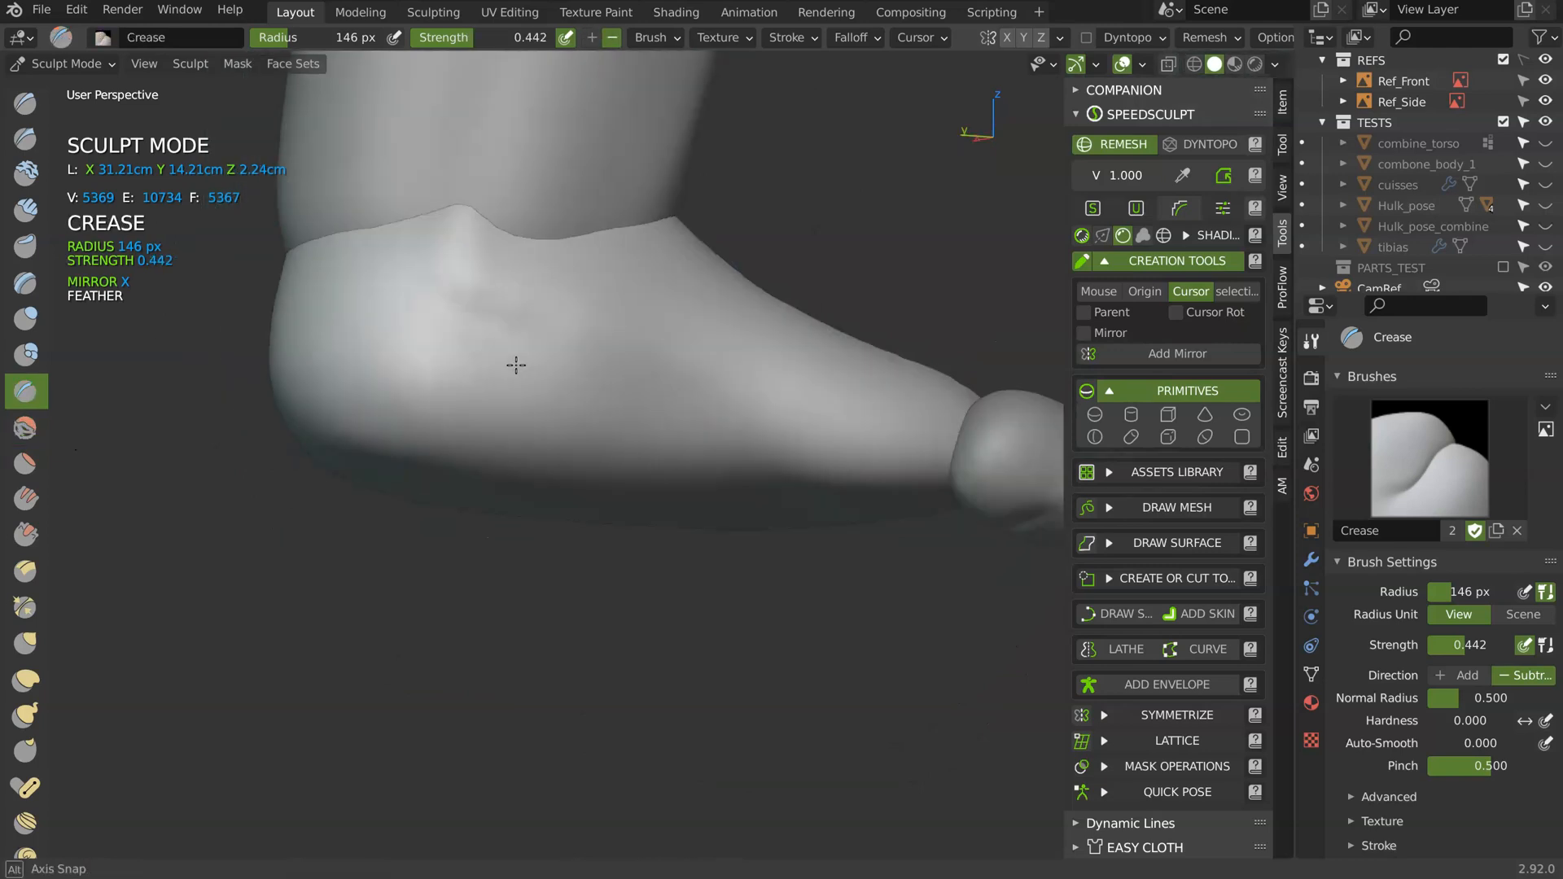
pyautogui.moveTo(467, 339); pyautogui.dragTo(691, 418)
pyautogui.keyDown('shift'); pyautogui.moveTo(560, 385); pyautogui.dragTo(663, 401); pyautogui.keyUp('shift')
pyautogui.moveTo(662, 401)
pyautogui.mouseDown(button='middle')
pyautogui.moveTo(680, 374)
pyautogui.moveTo(554, 417)
pyautogui.moveTo(499, 506)
pyautogui.moveTo(557, 350)
pyautogui.mouseUp(button='middle')
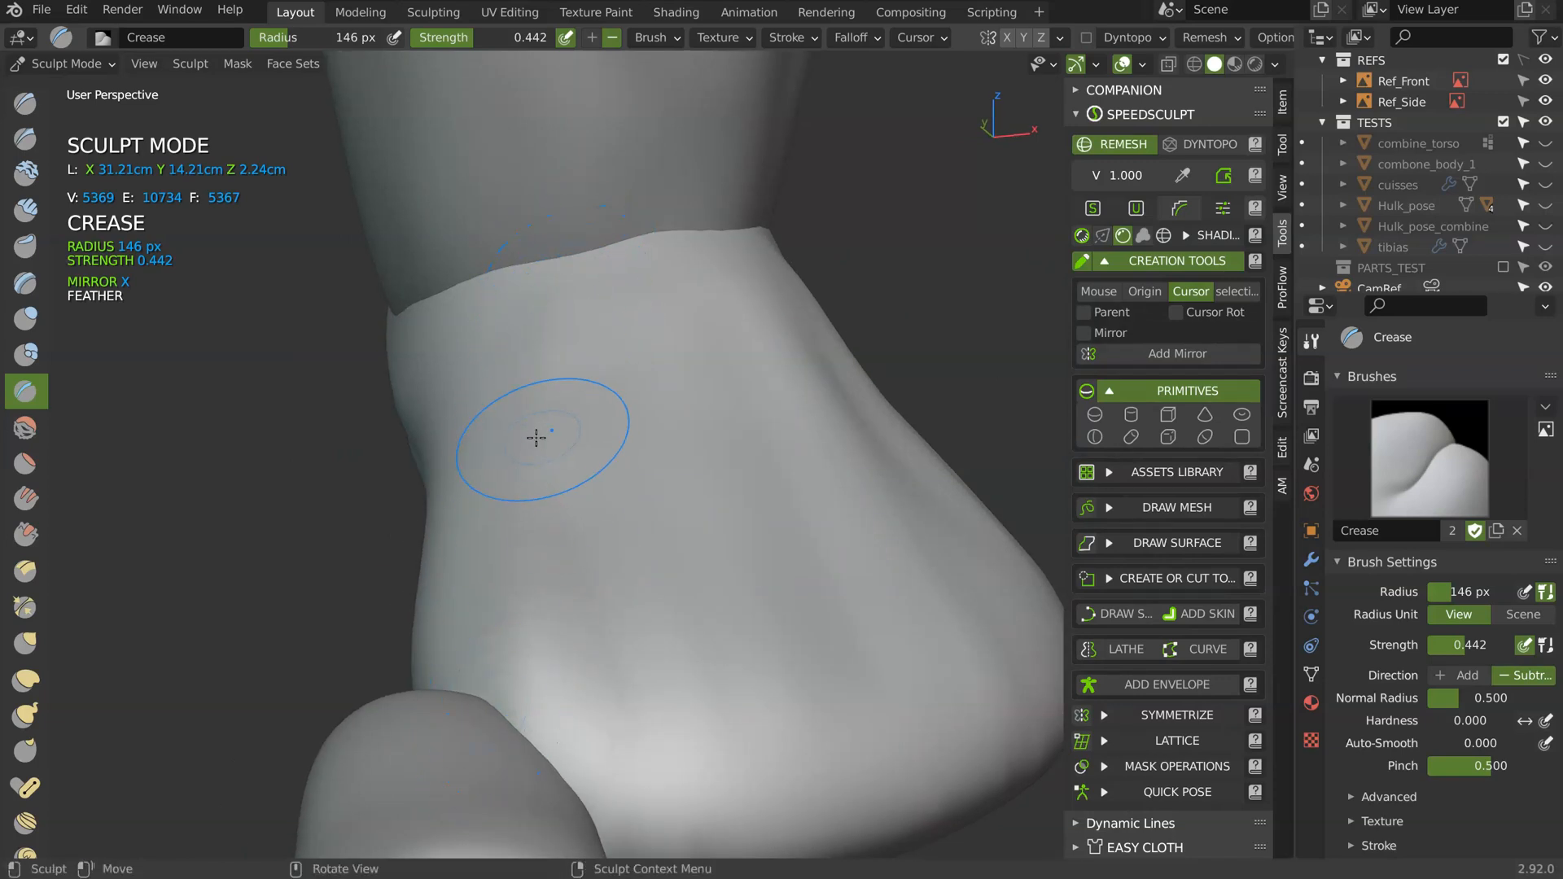
pyautogui.moveTo(586, 754)
pyautogui.mouseDown(button='middle')
pyautogui.moveTo(838, 377)
pyautogui.moveTo(979, 375)
pyautogui.moveTo(827, 394)
pyautogui.moveTo(841, 387)
pyautogui.moveTo(699, 430)
pyautogui.moveTo(795, 454)
pyautogui.moveTo(851, 401)
pyautogui.mouseUp(button='middle')
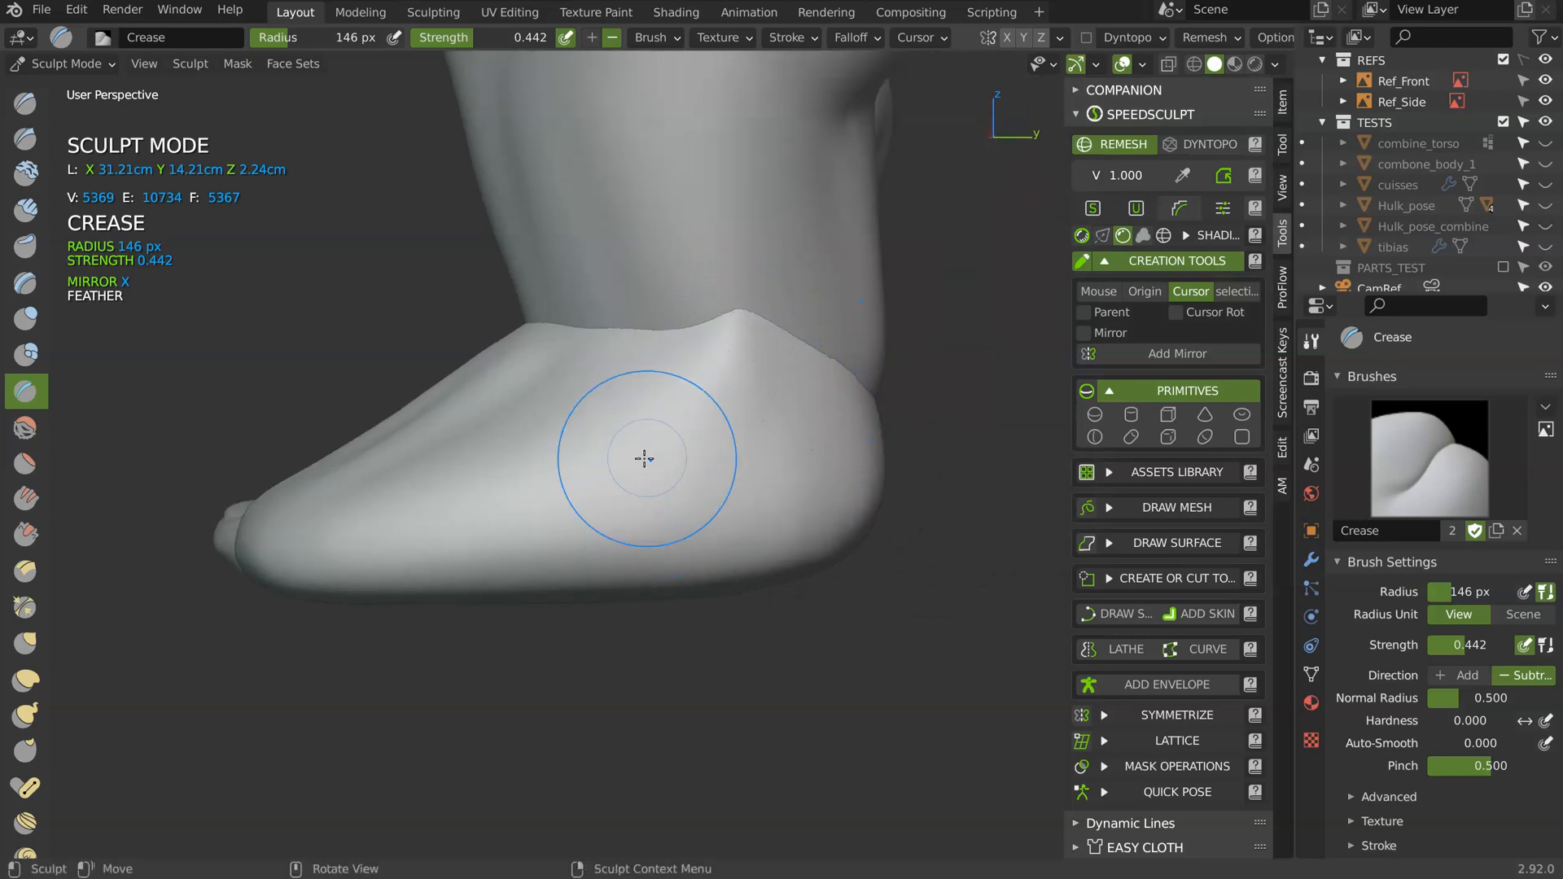
# - Carve a hollow below the outer ankle bone with the Crease brush
pyautogui.moveTo(706, 452)
pyautogui.mouseDown(button='middle')
pyautogui.moveTo(647, 482)
pyautogui.moveTo(733, 443)
pyautogui.moveTo(687, 432)
pyautogui.mouseUp(button='middle')
pyautogui.moveTo(633, 438); pyautogui.dragTo(746, 325)
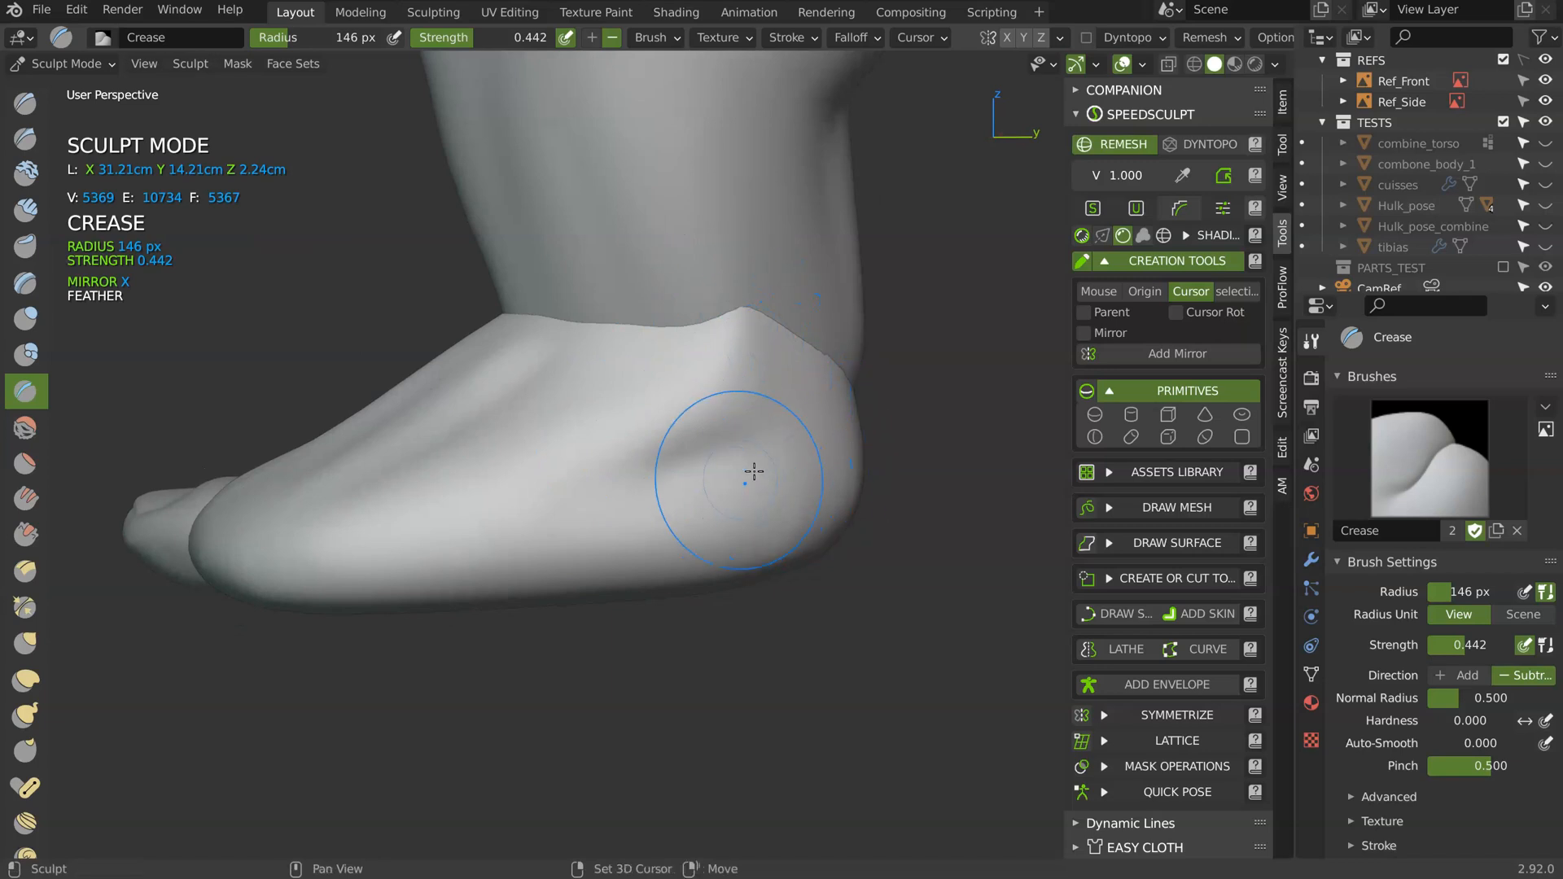
pyautogui.moveTo(485, 432); pyautogui.dragTo(671, 388, button='middle')
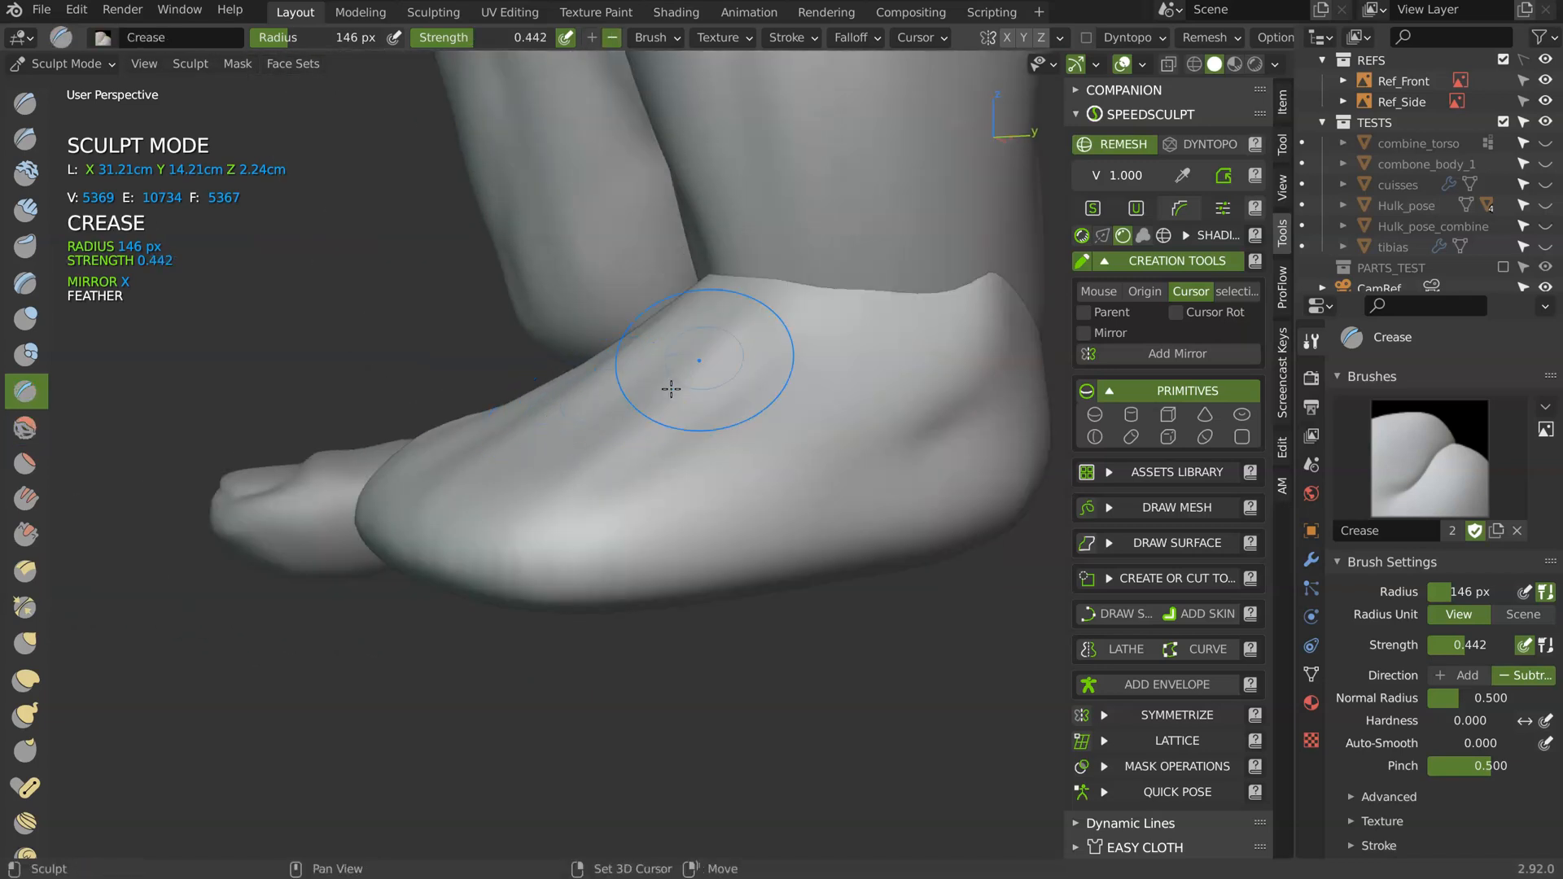
# - Smooth the tendon grooves across the top of the forefoot
pyautogui.moveTo(676, 301)
pyautogui.mouseDown(button='middle')
pyautogui.moveTo(774, 363)
pyautogui.moveTo(560, 548)
pyautogui.mouseUp(button='middle')
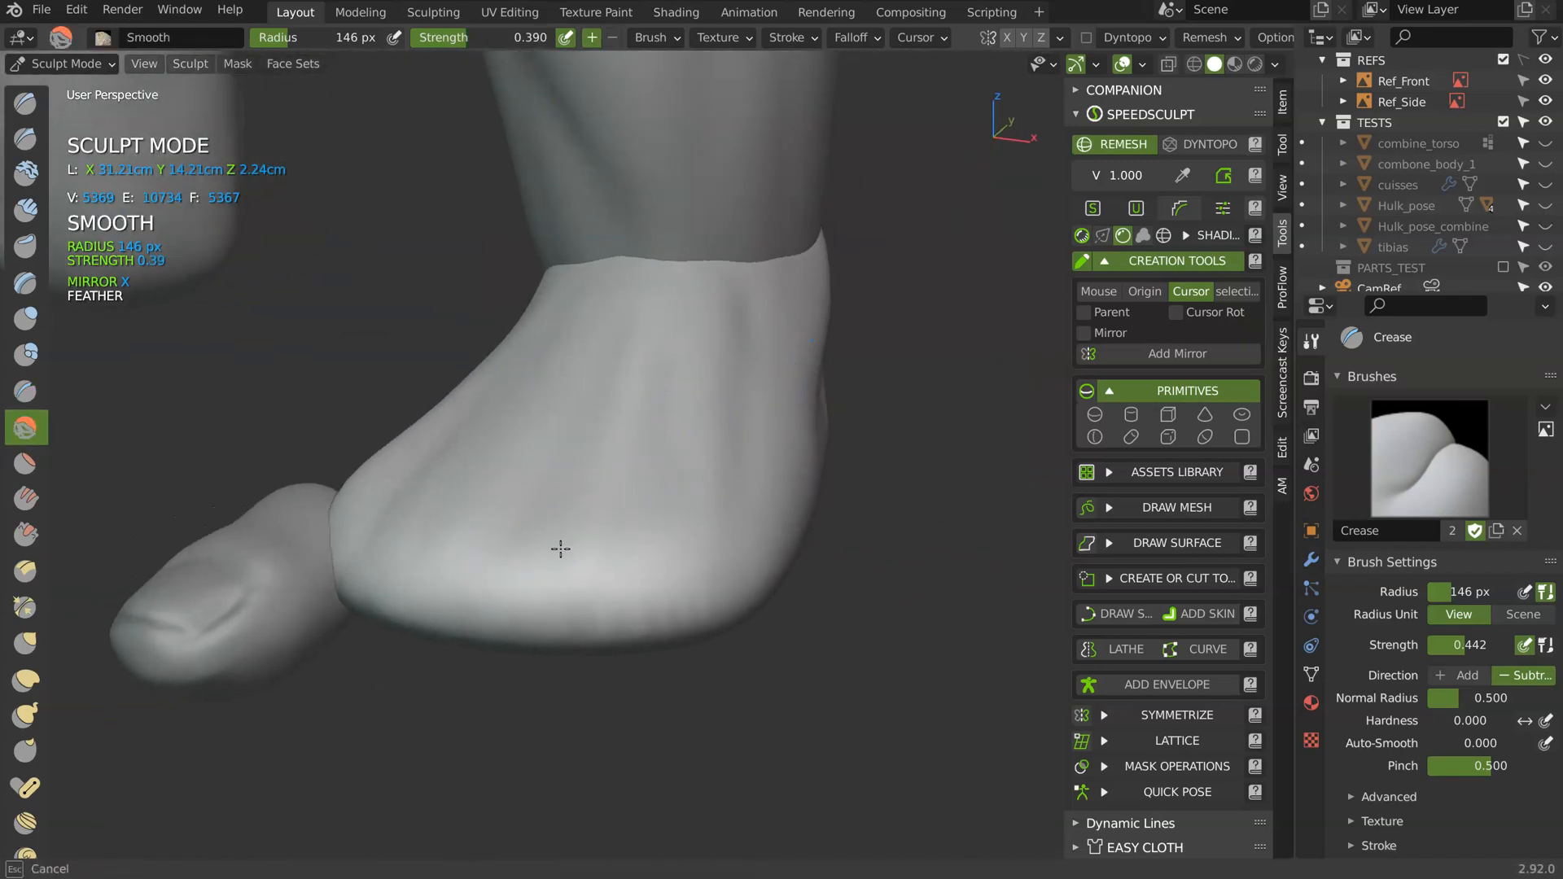
pyautogui.moveTo(795, 293)
pyautogui.mouseDown(button='middle')
pyautogui.moveTo(752, 360)
pyautogui.moveTo(778, 336)
pyautogui.moveTo(600, 506)
pyautogui.moveTo(603, 523)
pyautogui.moveTo(627, 402)
pyautogui.mouseUp(button='middle')
pyautogui.moveTo(663, 477)
pyautogui.keyDown('shift'); pyautogui.mouseDown()
pyautogui.moveTo(521, 493)
pyautogui.moveTo(585, 514)
pyautogui.mouseUp(); pyautogui.keyUp('shift')
pyautogui.moveTo(684, 449)
pyautogui.mouseDown(button='middle')
pyautogui.moveTo(750, 437)
pyautogui.moveTo(714, 426)
pyautogui.moveTo(729, 450)
pyautogui.moveTo(708, 454)
pyautogui.moveTo(761, 458)
pyautogui.moveTo(705, 446)
pyautogui.moveTo(702, 360)
pyautogui.mouseUp(button='middle')
# - Return to Object Mode, select the big toe and move it along the X axis to about 13.79 cm against the forefoot
pyautogui.press('Tab')
pyautogui.click(571, 264)
pyautogui.moveTo(595, 277)
pyautogui.mouseDown(button='middle')
pyautogui.moveTo(526, 423)
pyautogui.moveTo(548, 423)
pyautogui.mouseUp(button='middle')
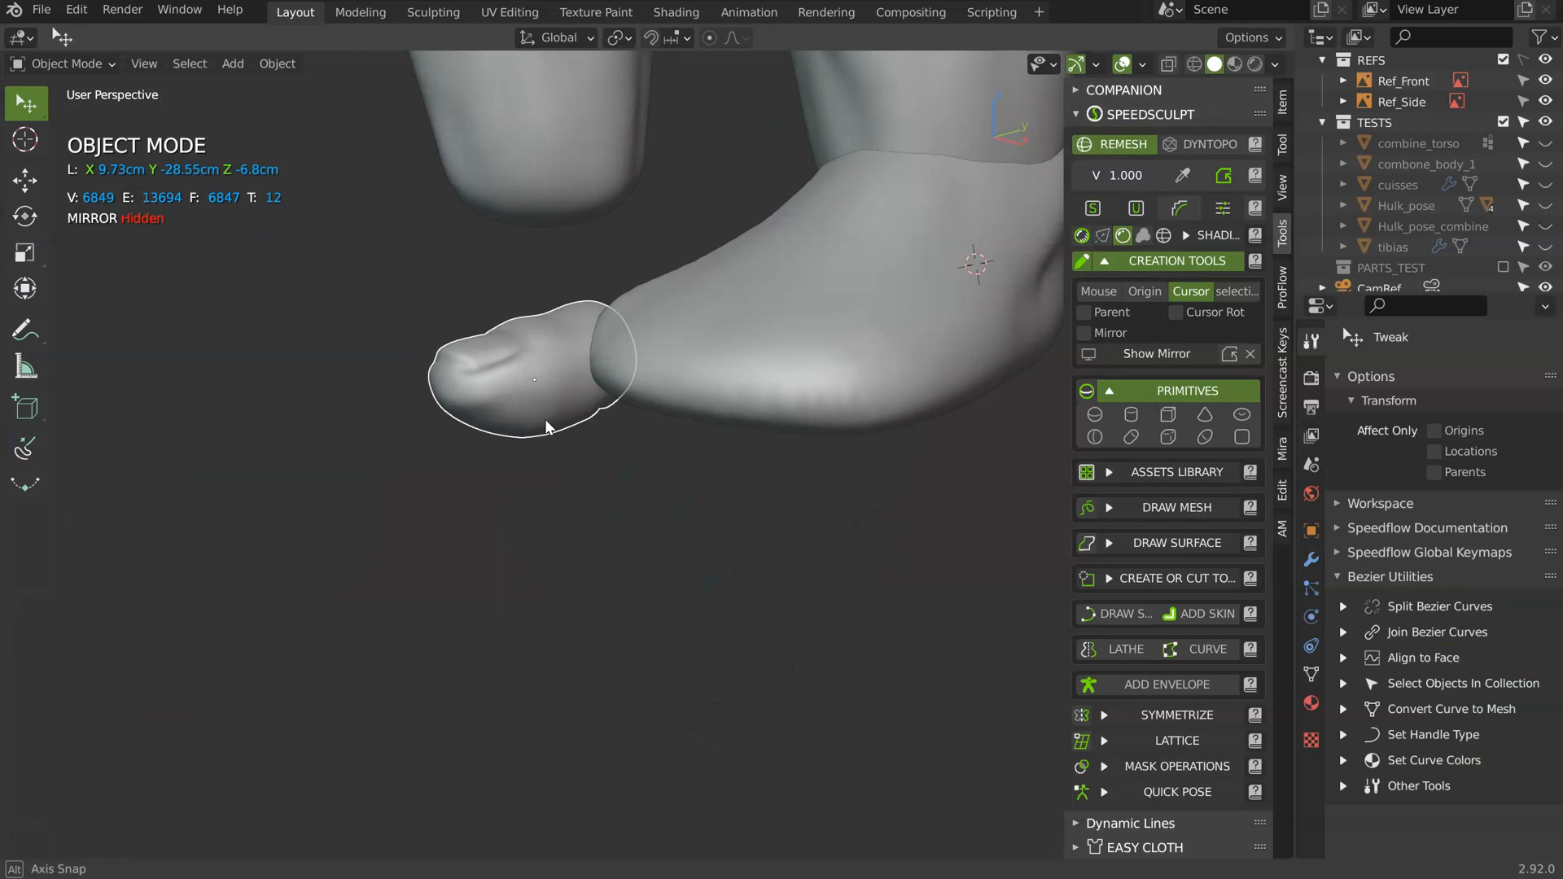
pyautogui.moveTo(746, 342); pyautogui.dragTo(628, 413, button='middle')
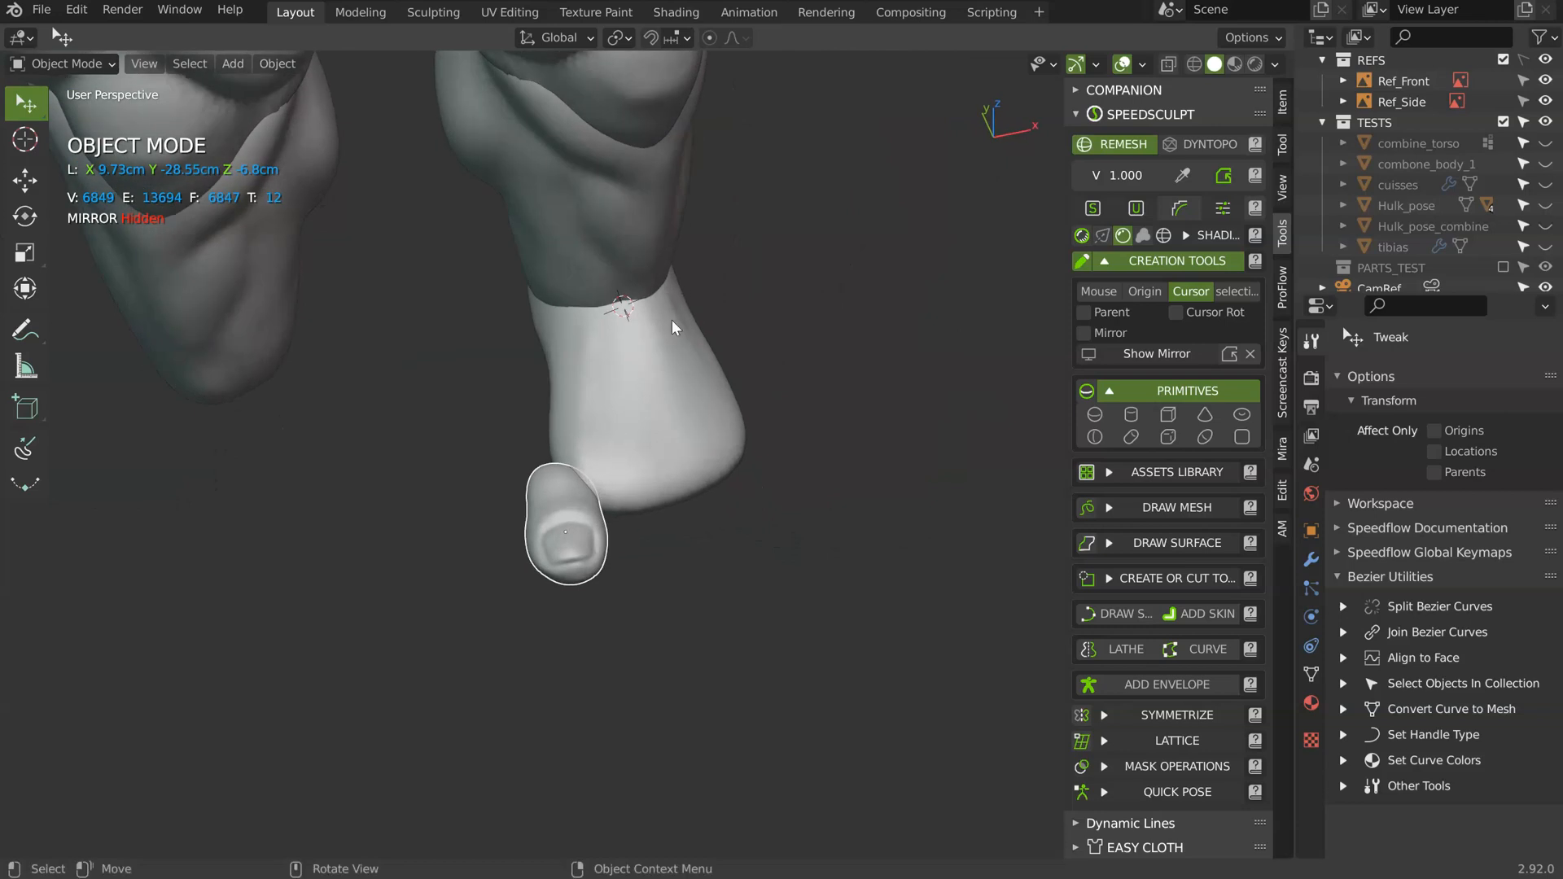
pyautogui.scroll(5, 611, 516)
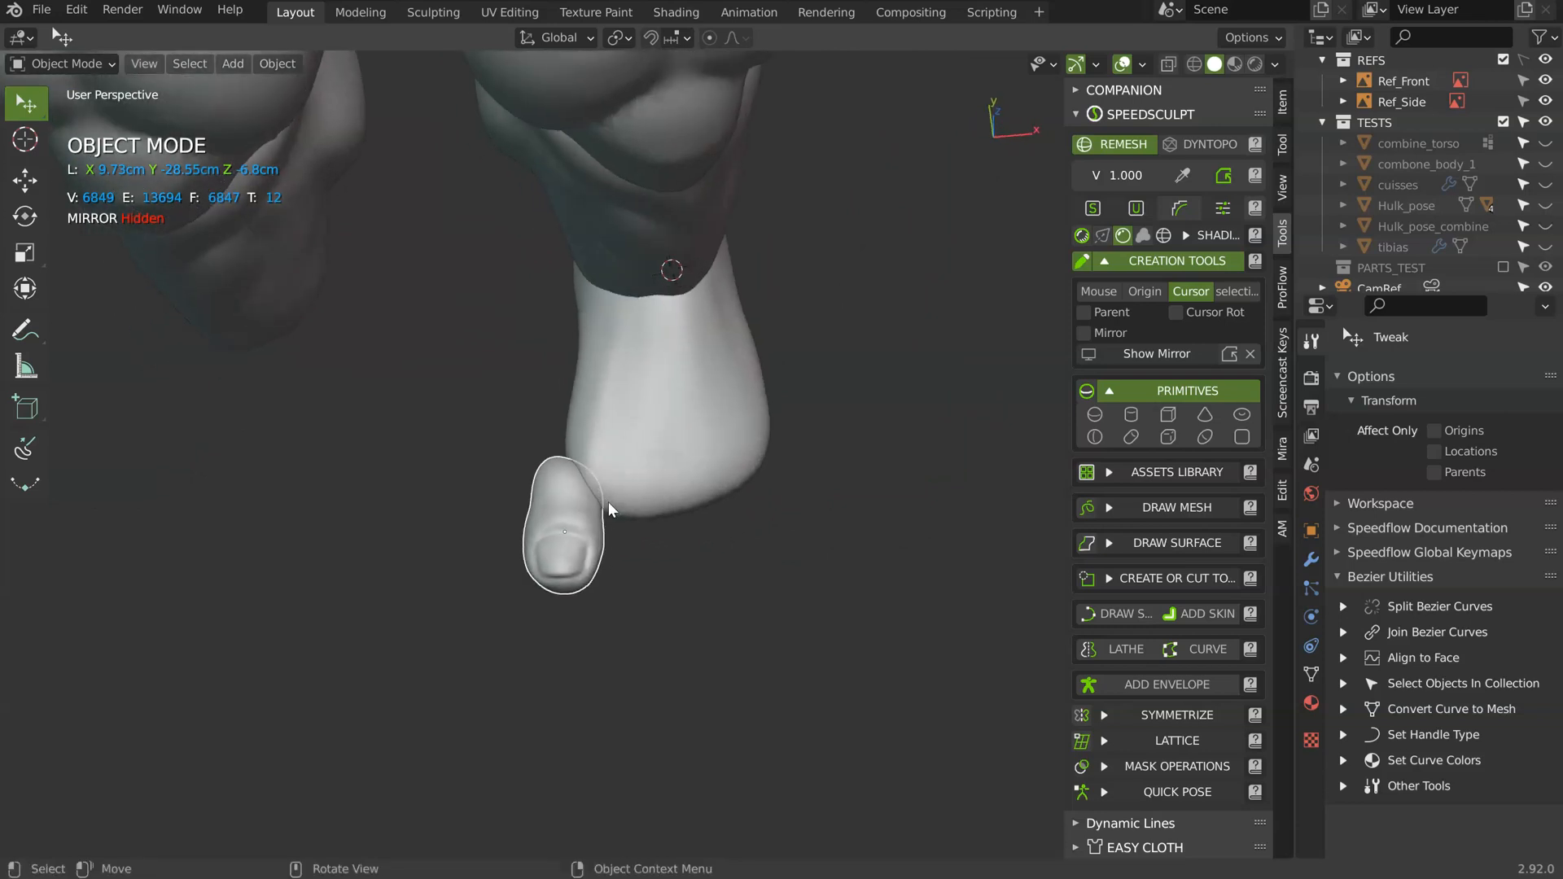
pyautogui.press('g')
pyautogui.press('x')
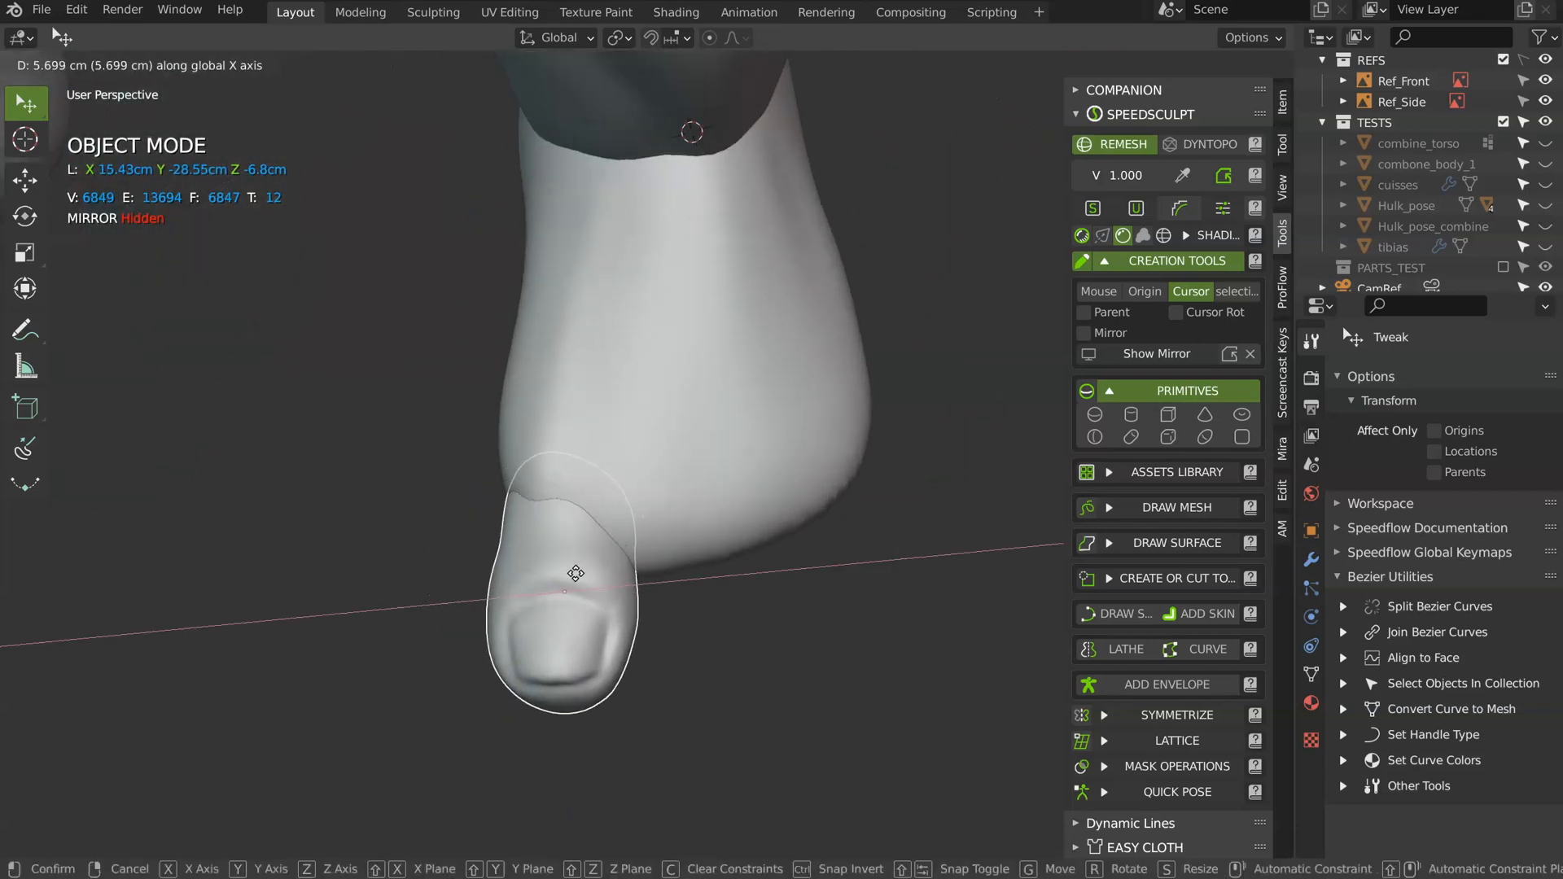
pyautogui.click(559, 579)
pyautogui.moveTo(562, 558); pyautogui.dragTo(567, 372, button='middle')
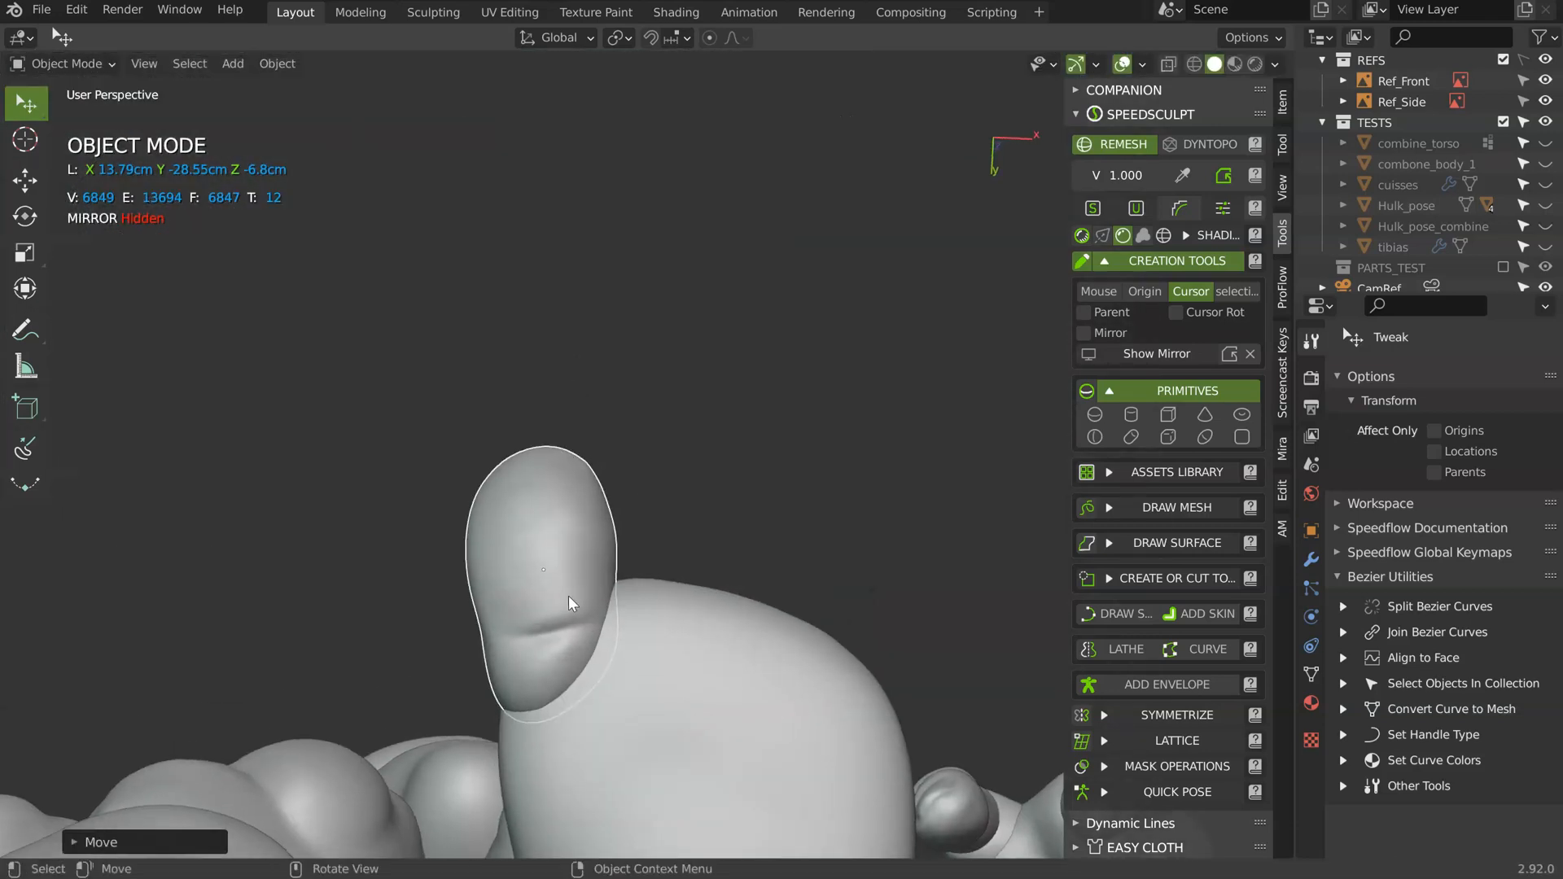
# - Move the big toe forward along the Y axis to about -32.82 cm
pyautogui.press('g')
pyautogui.press('y')
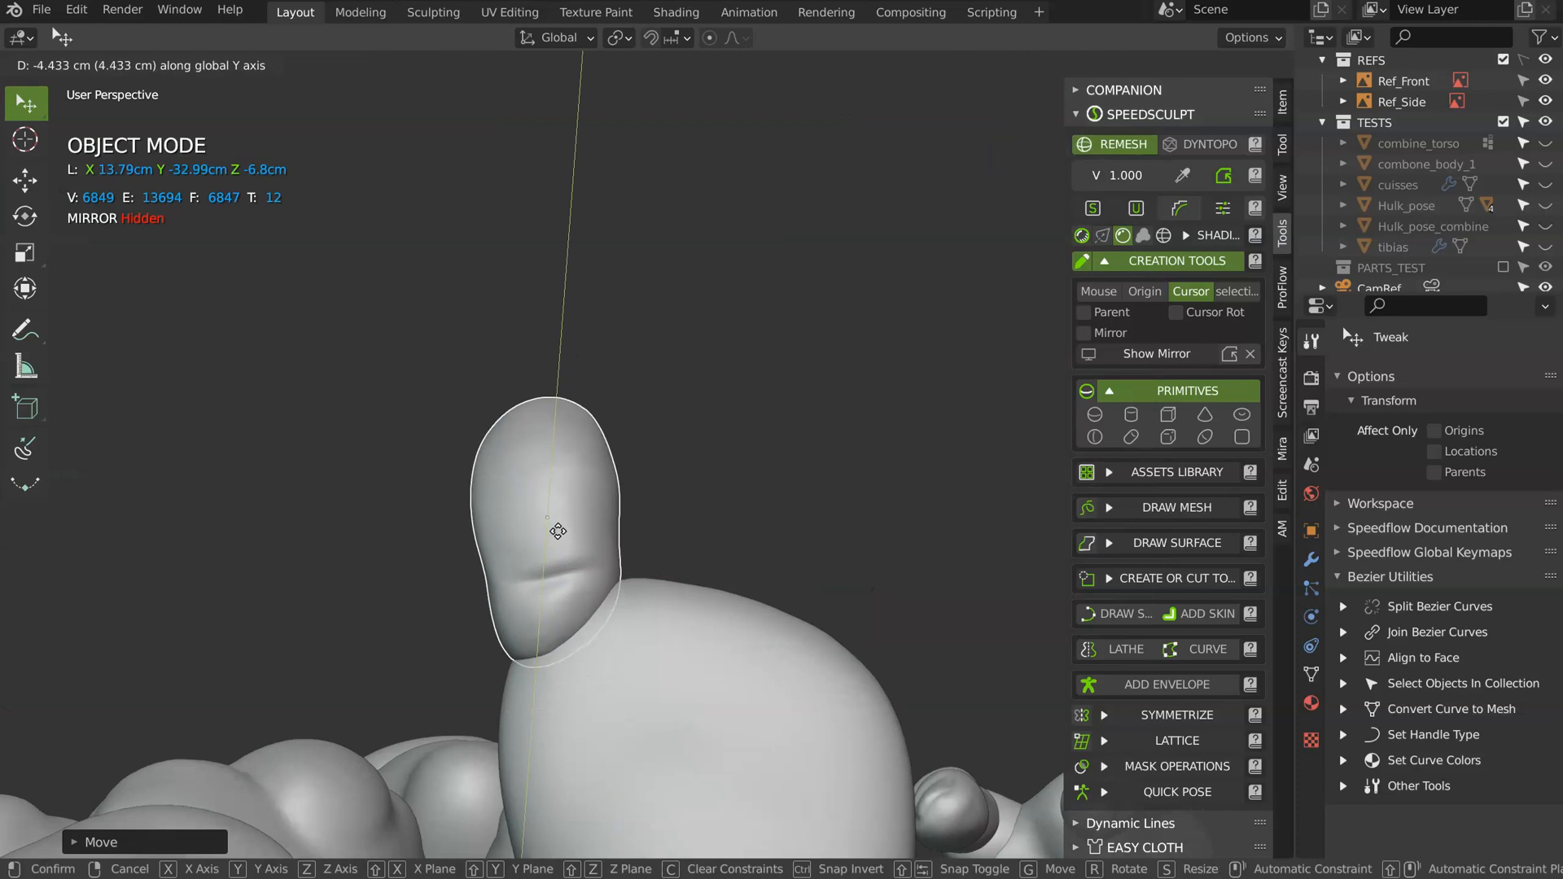
pyautogui.click(558, 532)
# - Duplicate the big toe beside itself as the second toe and rotate the copy about 7.97° around Z
pyautogui.press('ctrl+KP_7')
pyautogui.keyDown('ctrl'); pyautogui.moveTo(391, 307); pyautogui.dragTo(635, 508, button='middle'); pyautogui.keyUp('ctrl')
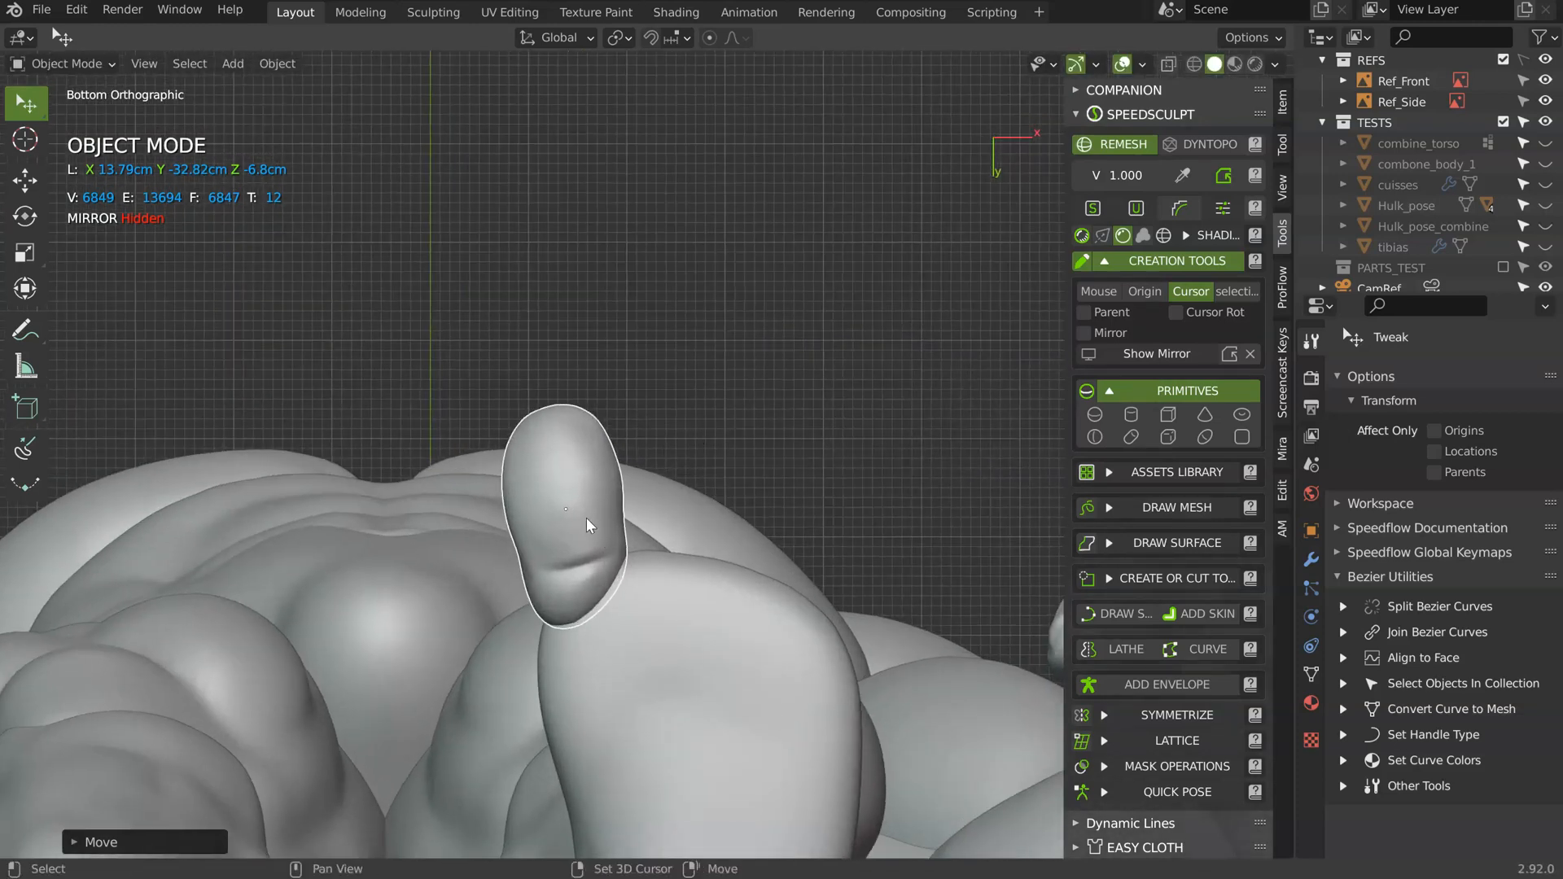
pyautogui.hotkey('shift', 'd')
pyautogui.click(721, 506)
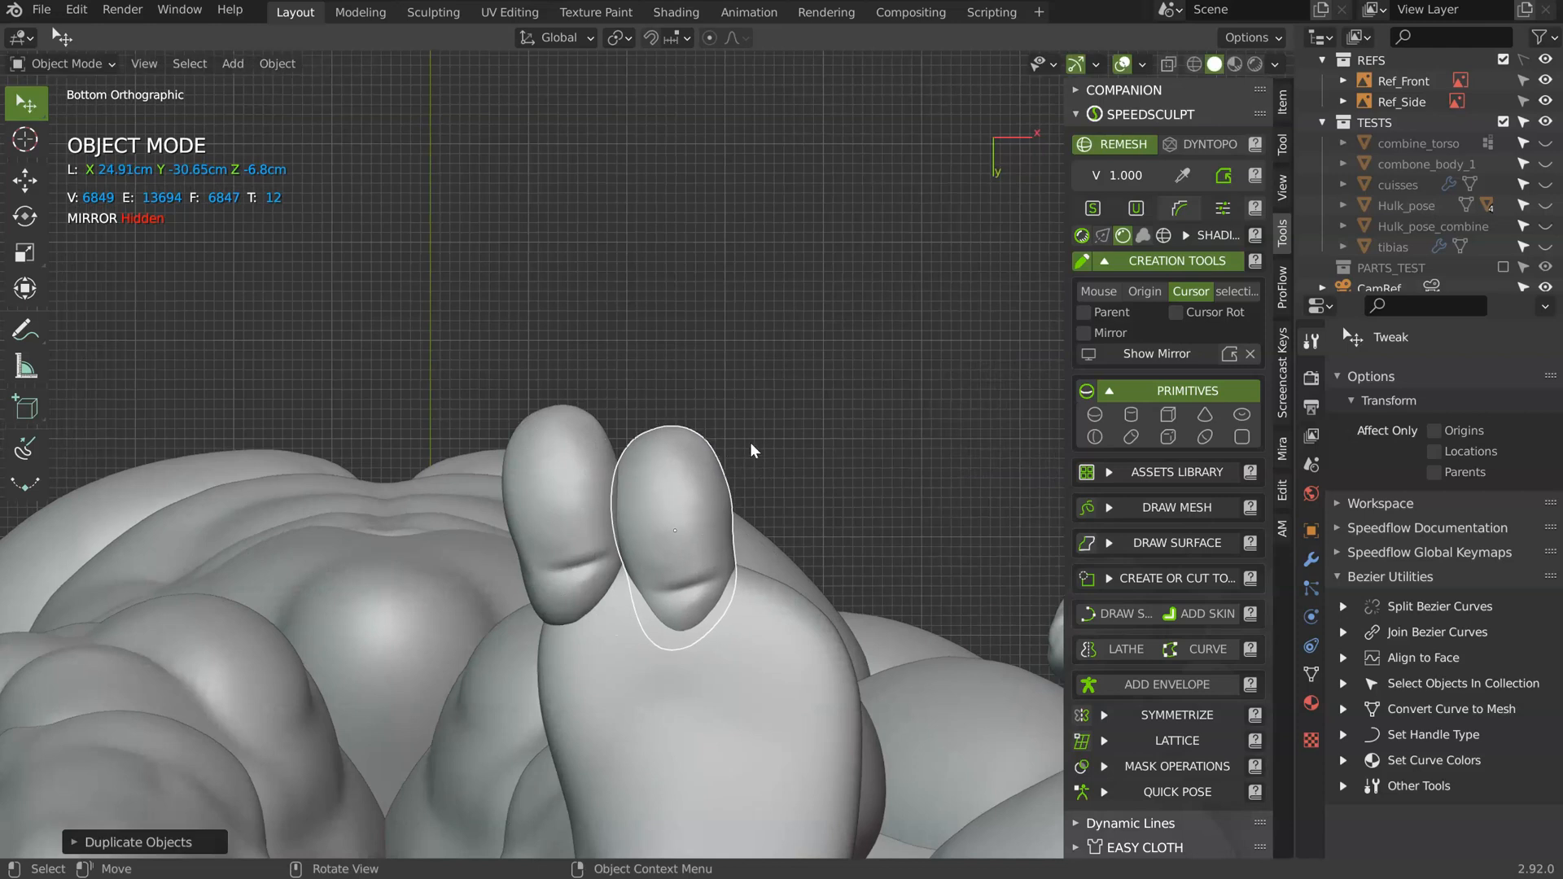
pyautogui.press('r')
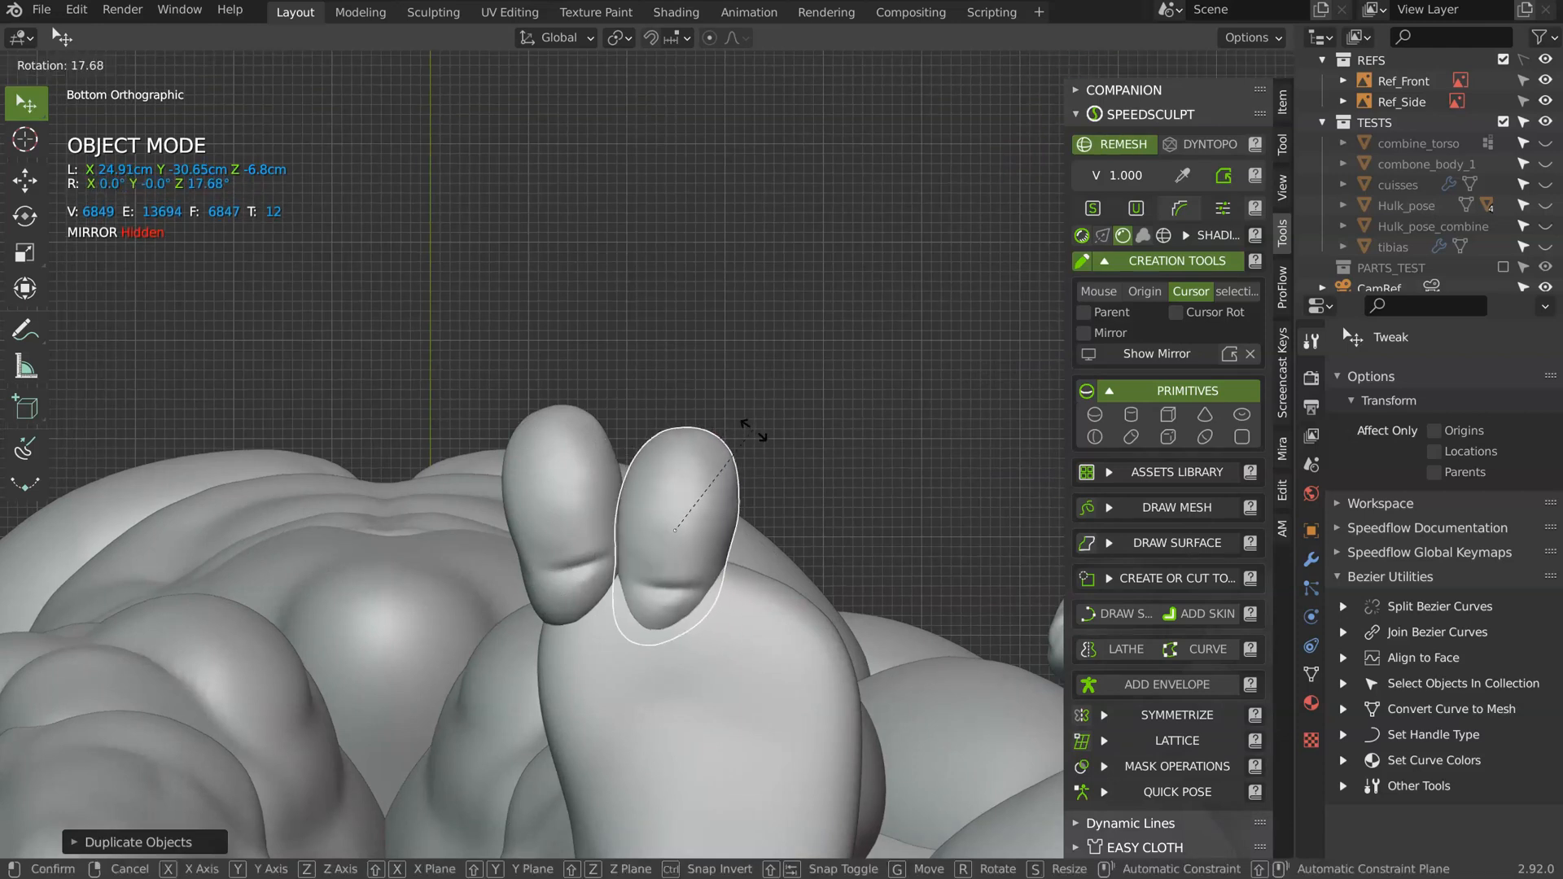
pyautogui.click(732, 411)
# - Scale the second toe to about 0.81 and move it to about X 24.16 cm, Y -35.62 cm at the forefoot's edge
pyautogui.press('s')
pyautogui.click(721, 498)
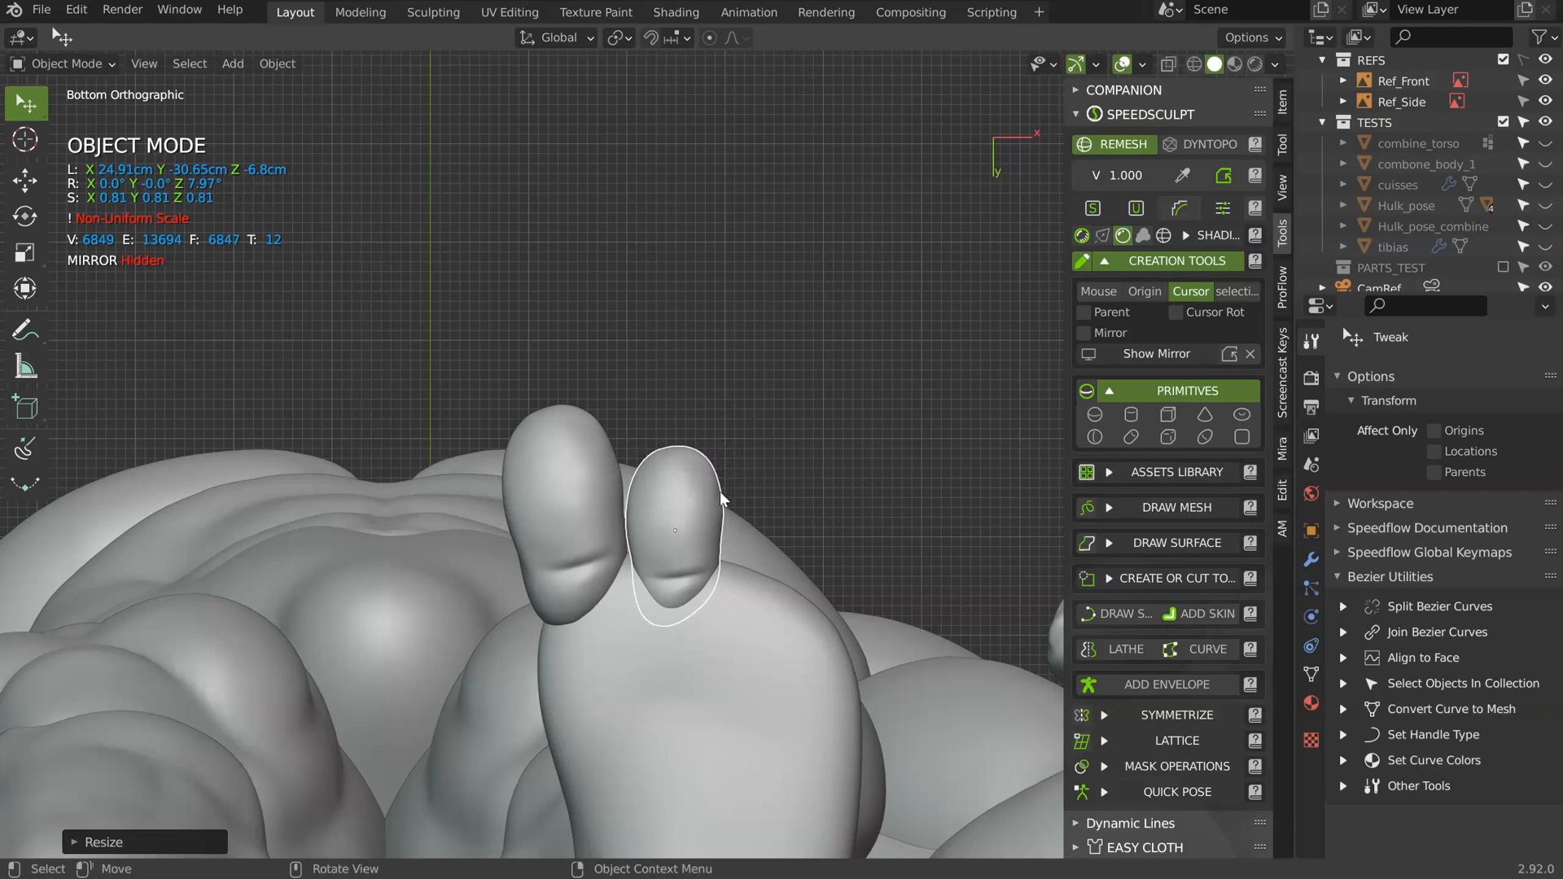
pyautogui.press('g')
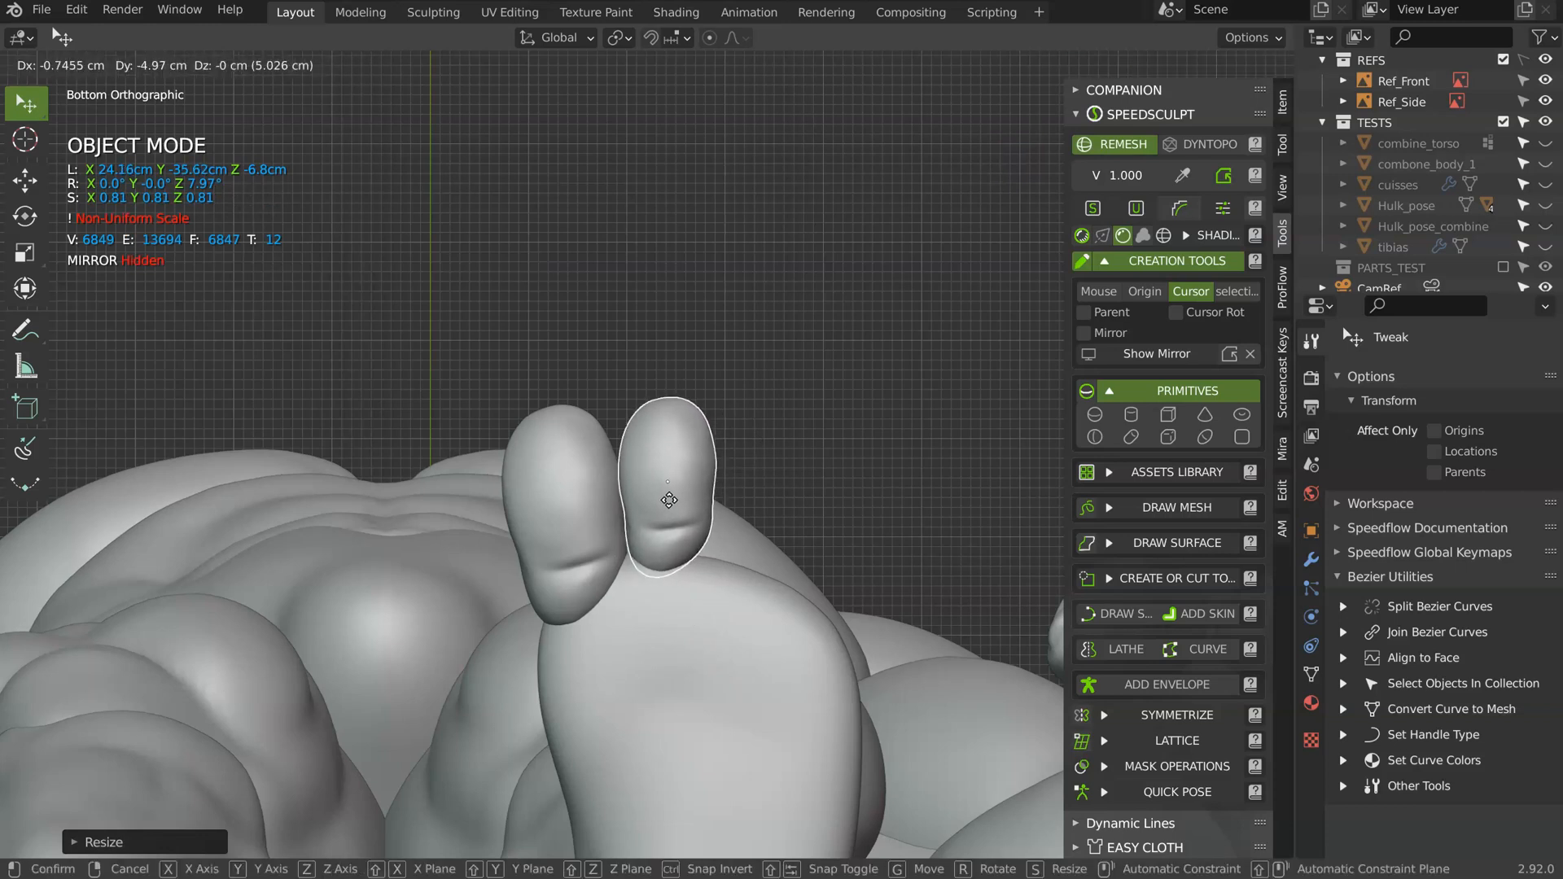
pyautogui.click(668, 499)
# - In Sculpt Mode, pull the second toe's base toward the forefoot using the Grab brush at a 158 px radius
pyautogui.hotkey('ctrl', 'Tab')
pyautogui.scroll(1, 651, 634)
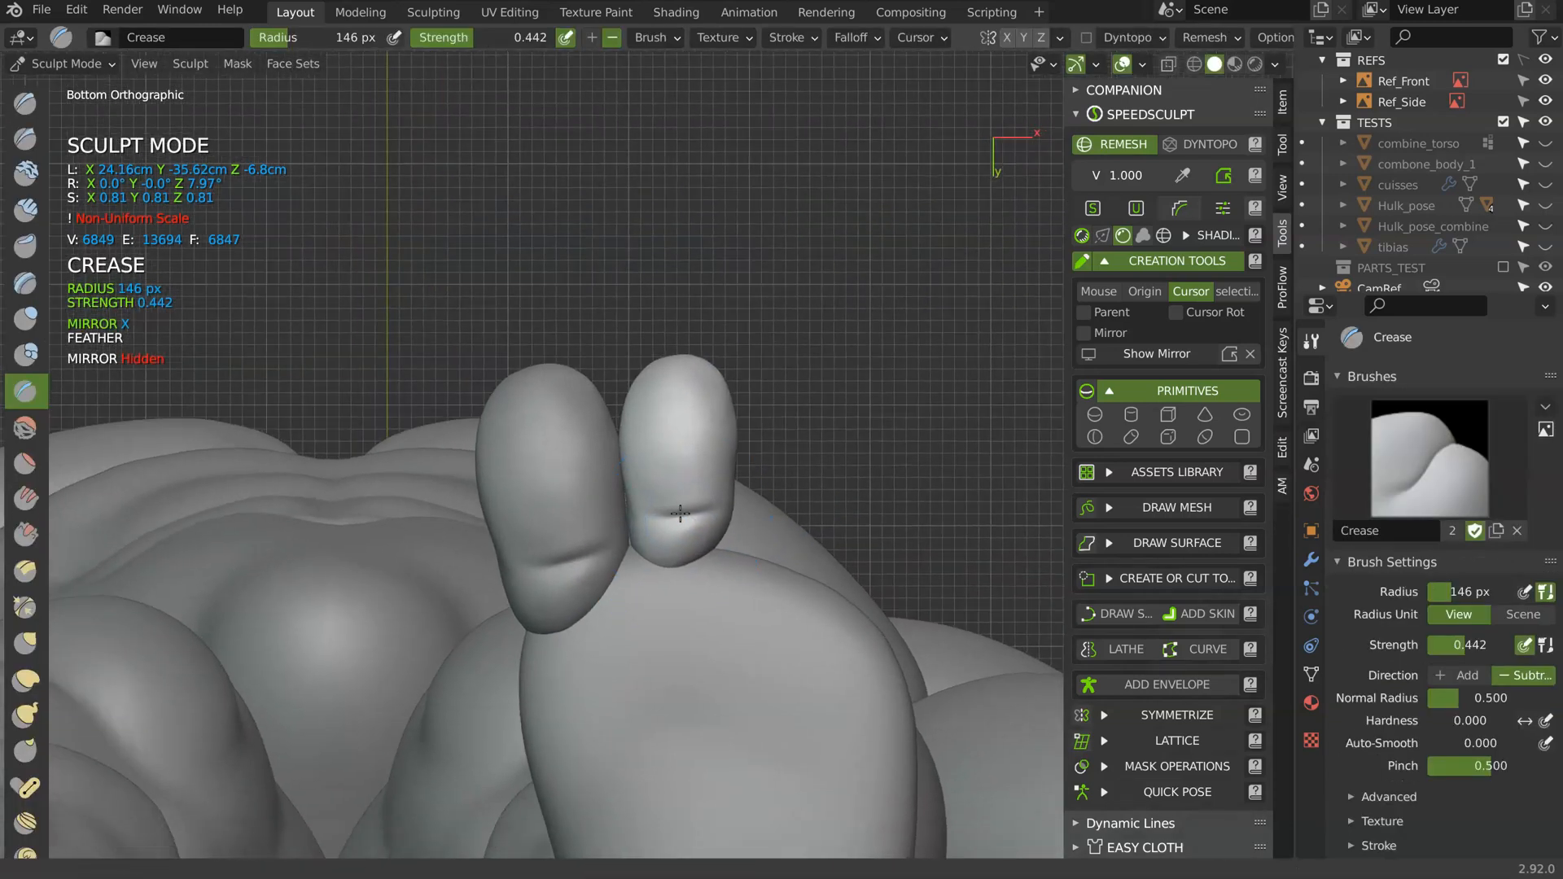
pyautogui.keyDown('shift'); pyautogui.moveTo(698, 620); pyautogui.dragTo(674, 532, button='middle'); pyautogui.keyUp('shift')
pyautogui.press('g')
pyautogui.press('f')
pyautogui.click(681, 535)
pyautogui.moveTo(672, 489); pyautogui.dragTo(669, 503)
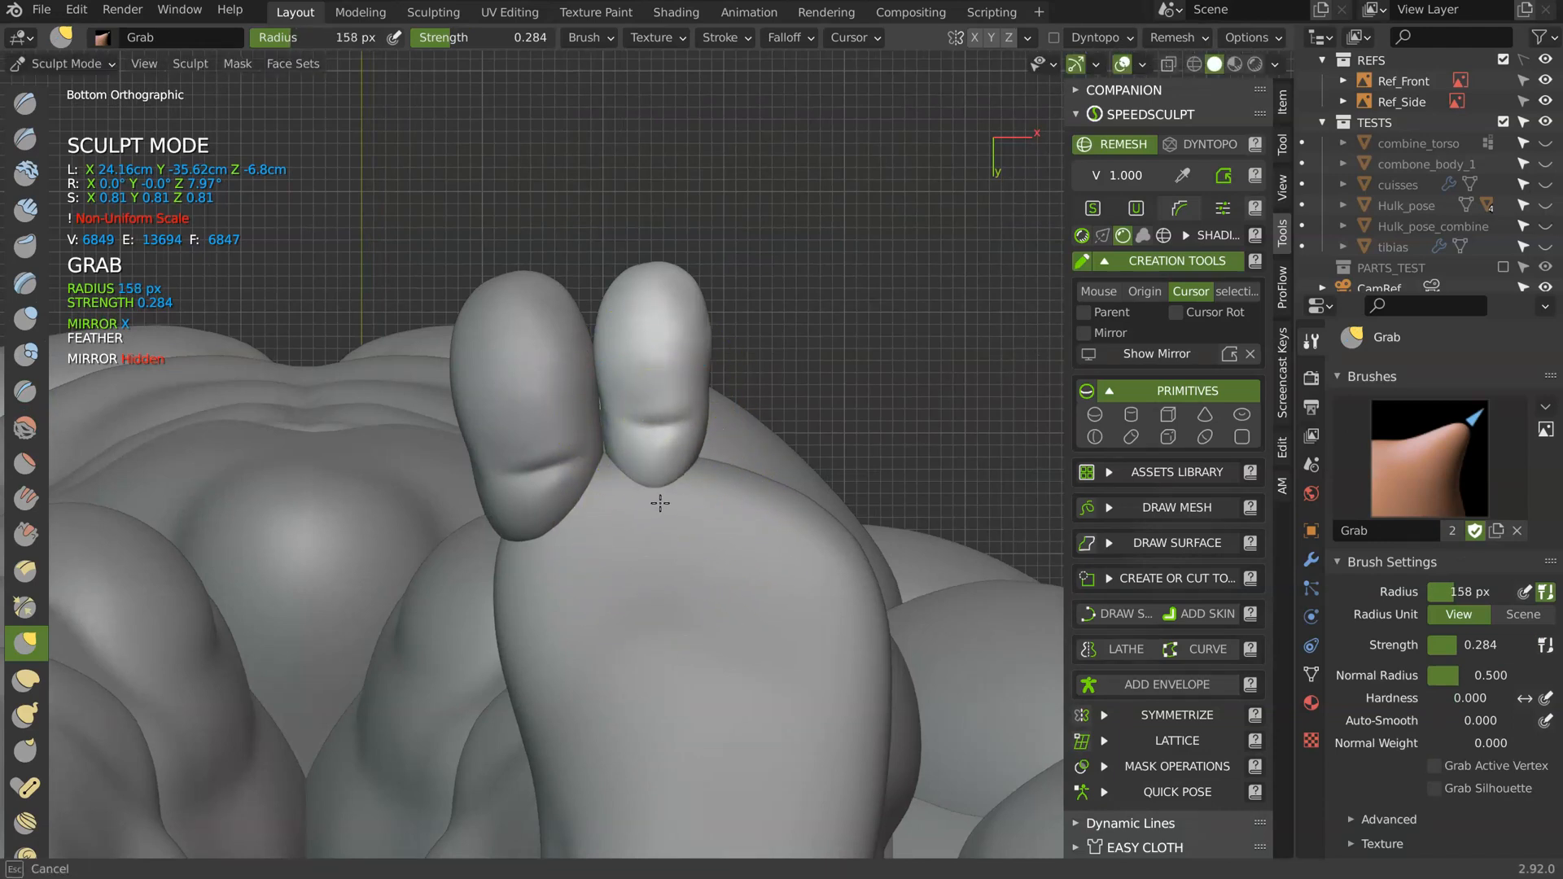
pyautogui.moveTo(660, 503); pyautogui.dragTo(694, 580, button='middle')
# - Return to Object Mode and move the second toe back along the Y axis into the forefoot
pyautogui.press('KP_Decimal')
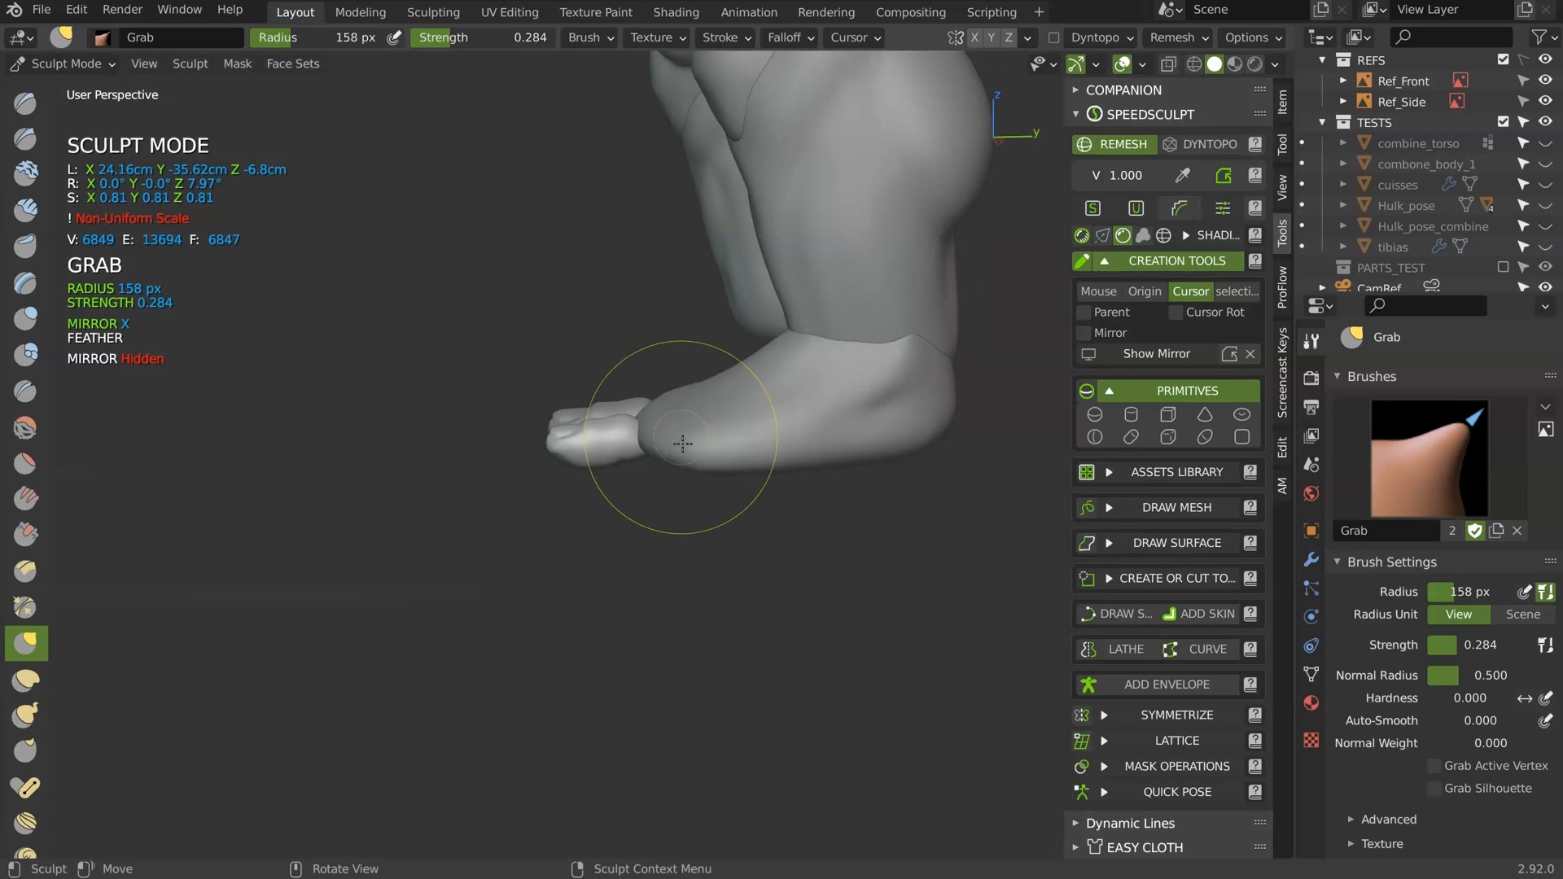
pyautogui.moveTo(697, 442)
pyautogui.mouseDown(button='middle')
pyautogui.moveTo(680, 491)
pyautogui.moveTo(718, 394)
pyautogui.moveTo(708, 432)
pyautogui.moveTo(669, 441)
pyautogui.moveTo(663, 480)
pyautogui.mouseUp(button='middle')
pyautogui.press('Tab')
pyautogui.moveTo(624, 390); pyautogui.dragTo(628, 480, button='middle')
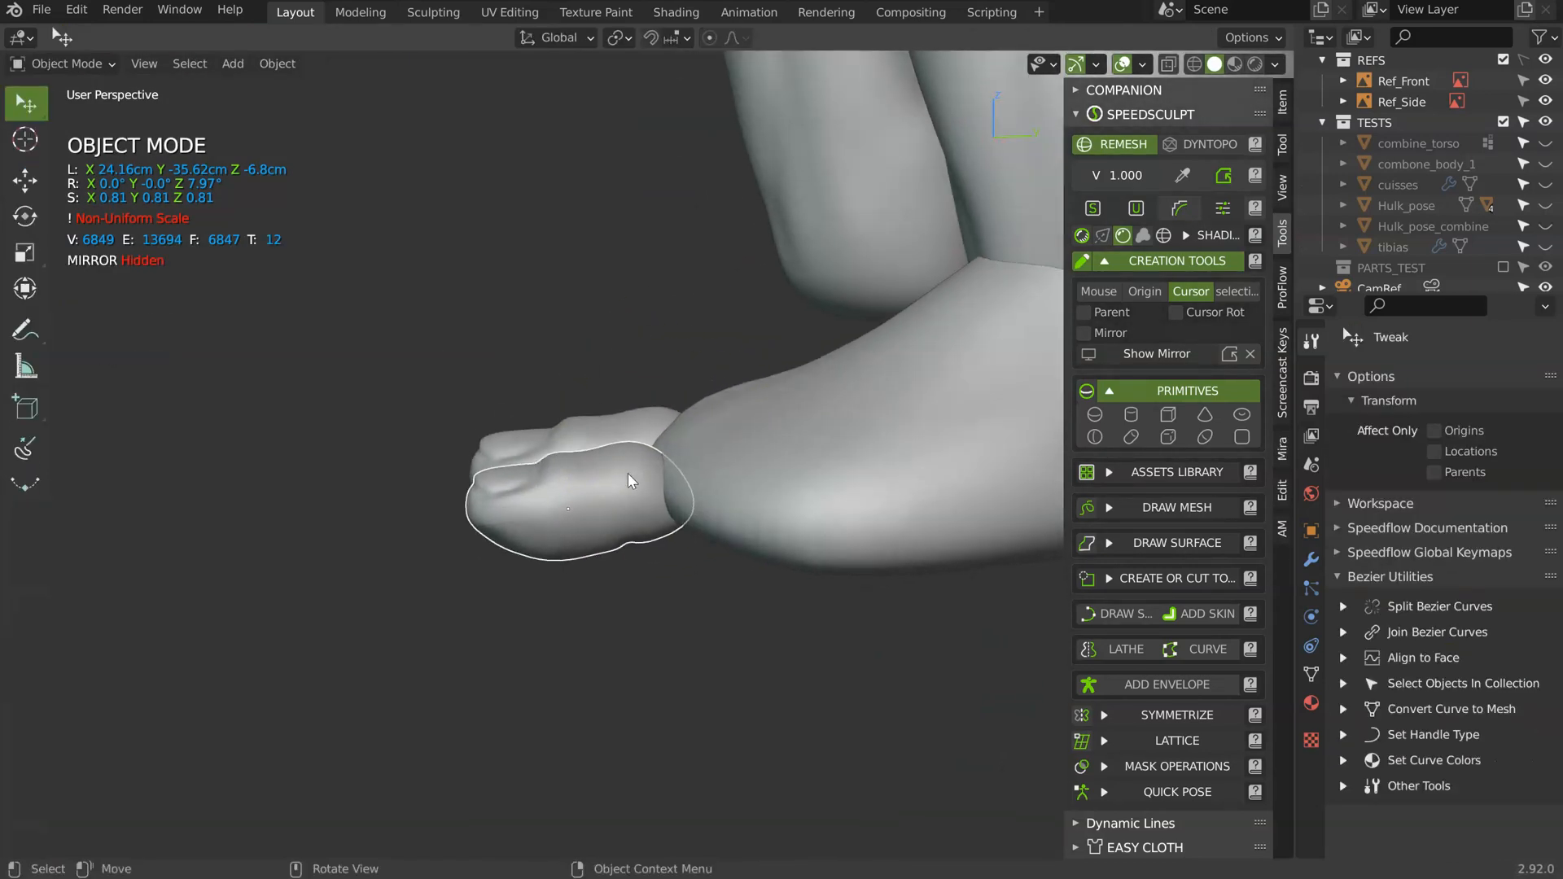
pyautogui.press('g')
pyautogui.press('y')
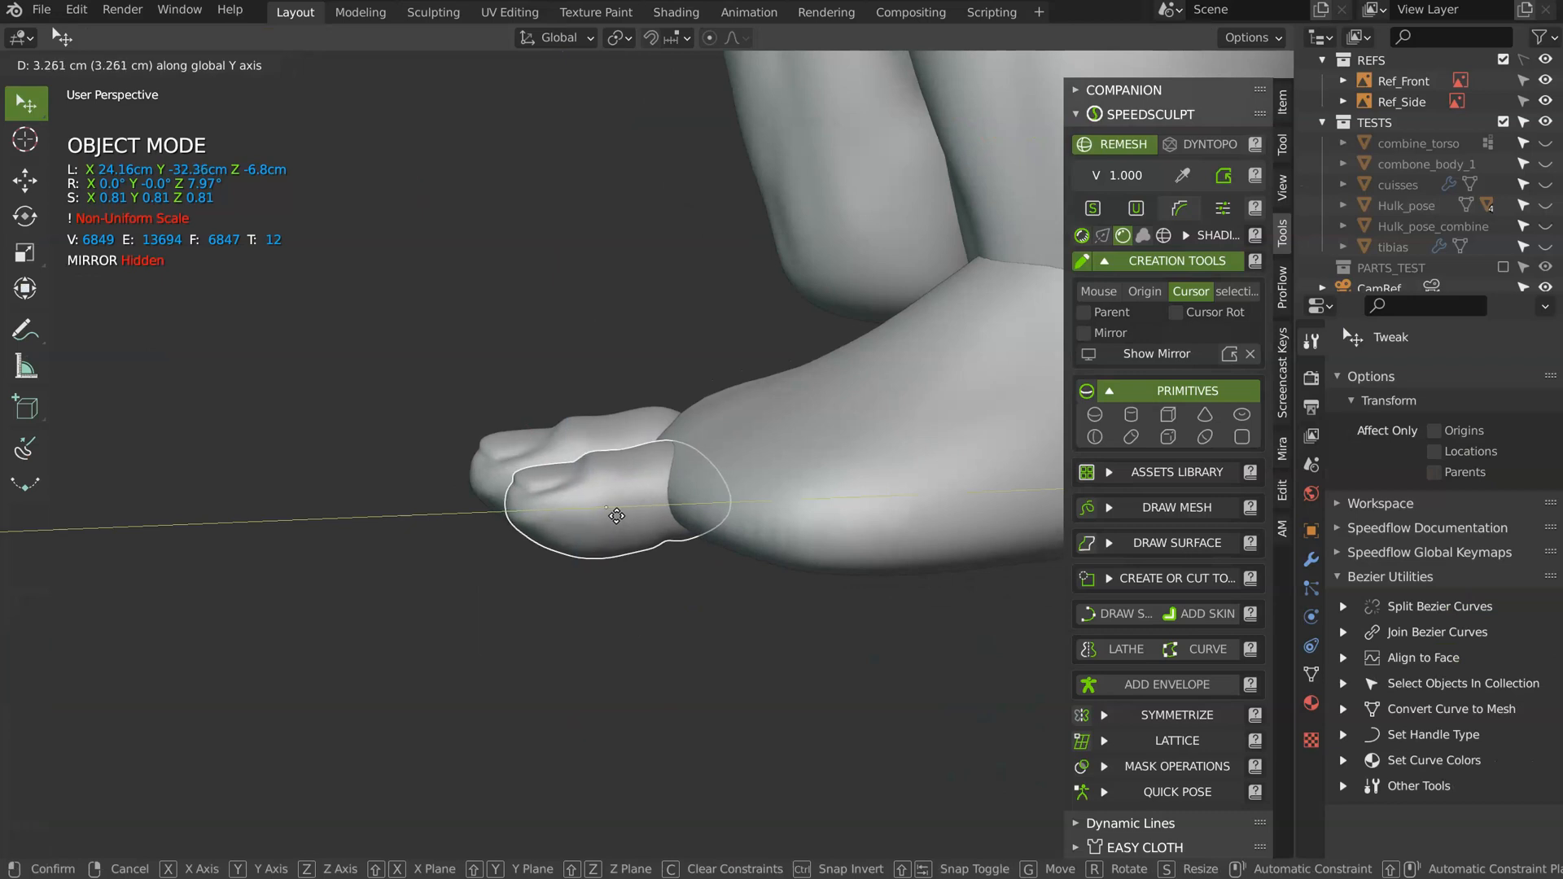
pyautogui.click(635, 596)
# - Select the foot and pull the forefoot's inner side outward above the big toe using the Grab brush at a 324 px radius
pyautogui.moveTo(635, 596)
pyautogui.mouseDown(button='middle')
pyautogui.moveTo(633, 609)
pyautogui.moveTo(687, 490)
pyautogui.moveTo(657, 510)
pyautogui.moveTo(741, 407)
pyautogui.moveTo(822, 346)
pyautogui.moveTo(760, 279)
pyautogui.moveTo(661, 411)
pyautogui.mouseUp(button='middle')
pyautogui.click(747, 389)
pyautogui.hotkey('ctrl', 'Tab')
pyautogui.moveTo(679, 463)
pyautogui.mouseDown(button='middle')
pyautogui.moveTo(686, 442)
pyautogui.moveTo(611, 468)
pyautogui.mouseUp(button='middle')
pyautogui.press('f')
pyautogui.click(735, 447)
pyautogui.moveTo(635, 450); pyautogui.dragTo(582, 450)
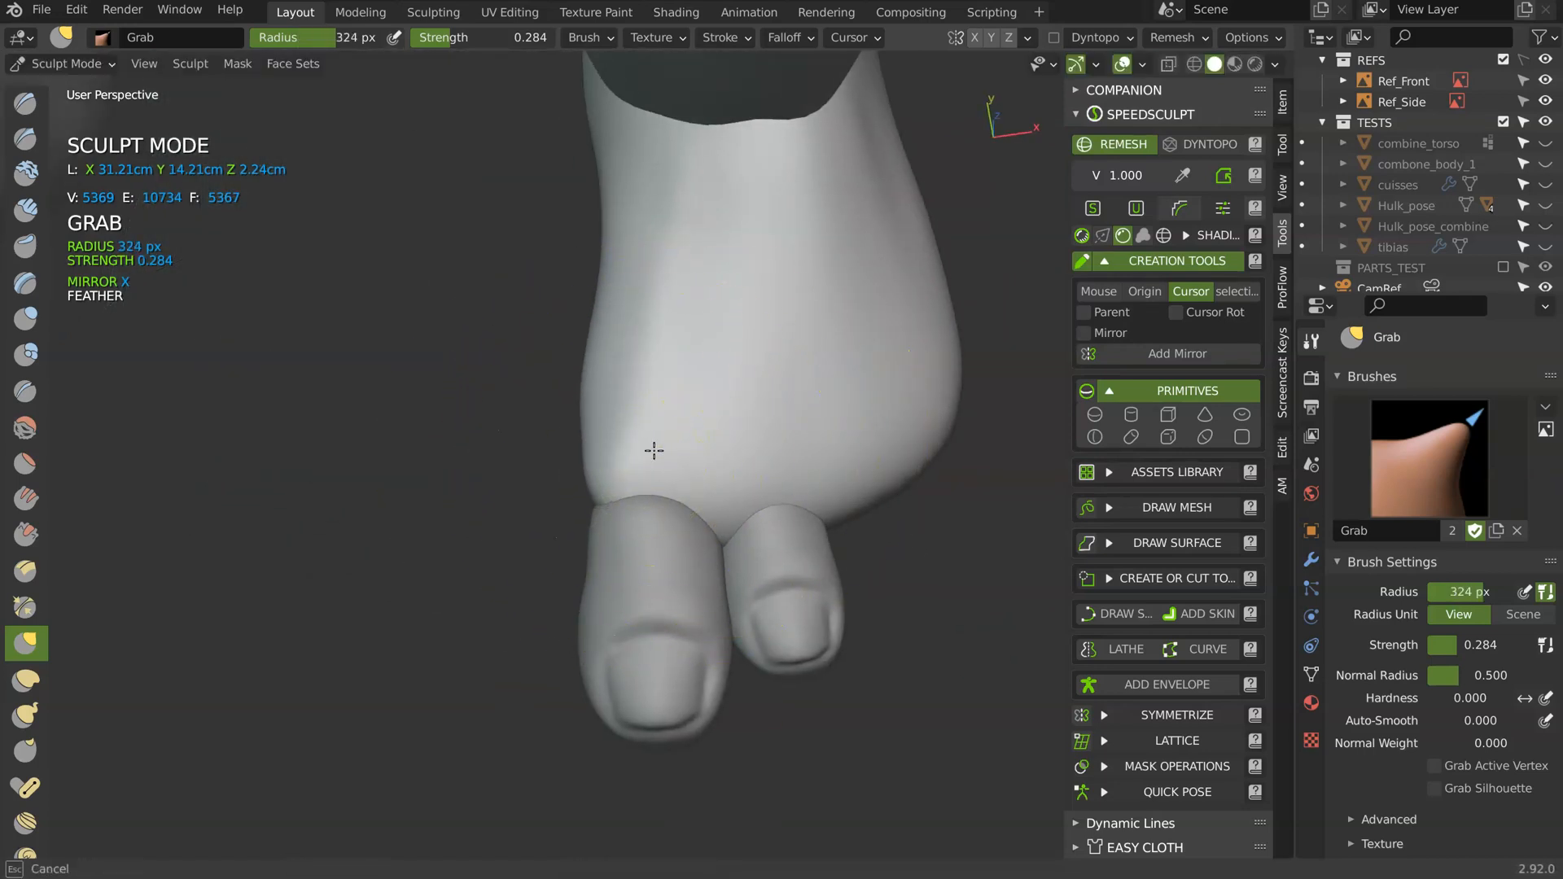
pyautogui.moveTo(568, 449)
pyautogui.mouseDown(button='middle')
pyautogui.moveTo(607, 501)
pyautogui.moveTo(552, 520)
pyautogui.moveTo(588, 502)
pyautogui.moveTo(530, 446)
pyautogui.moveTo(558, 429)
pyautogui.moveTo(540, 436)
pyautogui.moveTo(558, 447)
pyautogui.moveTo(514, 461)
pyautogui.moveTo(565, 460)
pyautogui.moveTo(618, 398)
pyautogui.mouseUp(button='middle')
# - In Object Mode, move the second toe to about X 24 cm, Y -36.43 cm, Z -7.32 cm and rotate it to about 5.56° around Z
pyautogui.press('Tab')
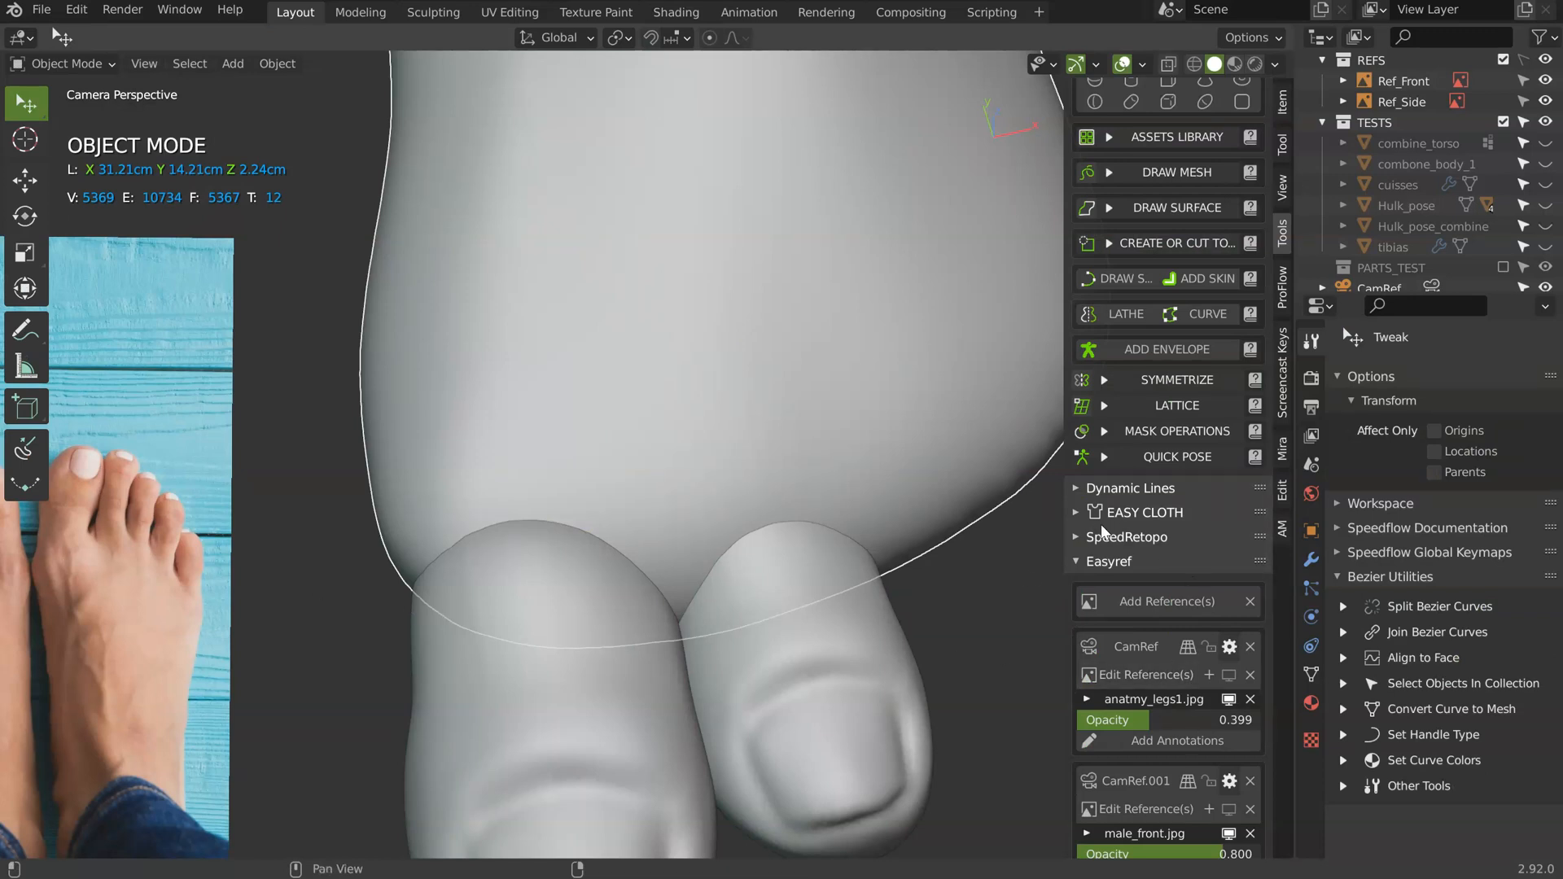
pyautogui.moveTo(387, 566); pyautogui.dragTo(442, 452, button='middle')
pyautogui.moveTo(733, 464); pyautogui.dragTo(746, 321, button='middle')
pyautogui.scroll(-5, 746, 321)
pyautogui.moveTo(777, 440); pyautogui.dragTo(551, 510, button='middle')
pyautogui.keyDown('shift'); pyautogui.moveTo(559, 451); pyautogui.dragTo(555, 562, button='middle'); pyautogui.keyUp('shift')
pyautogui.keyDown('ctrl'); pyautogui.moveTo(551, 505); pyautogui.dragTo(533, 407, button='middle'); pyautogui.keyUp('ctrl')
pyautogui.click(529, 384)
pyautogui.press('g')
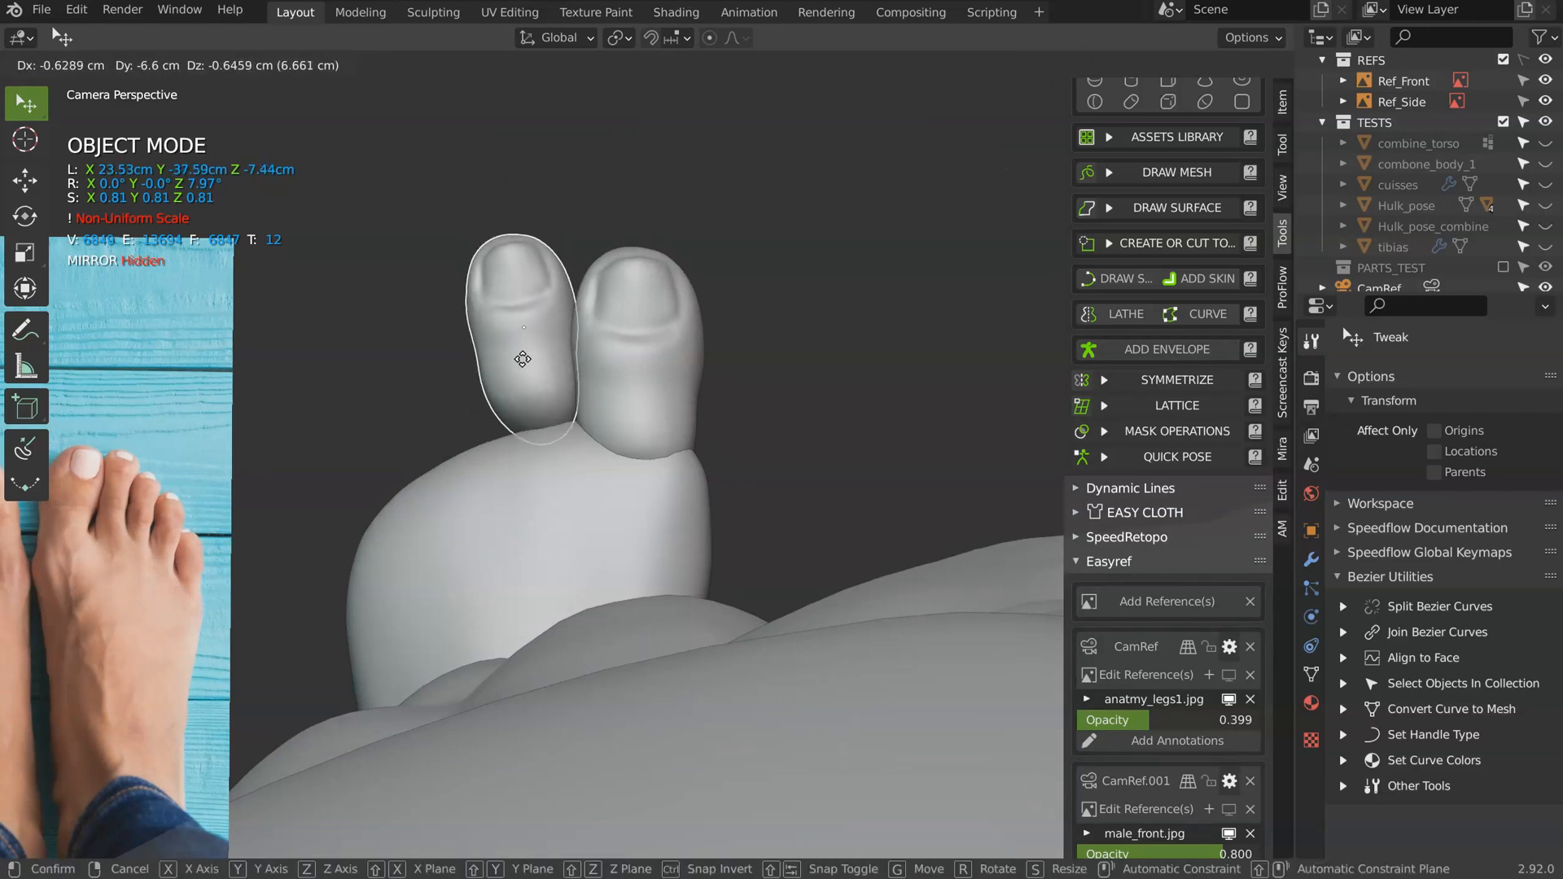
pyautogui.click(519, 368)
pyautogui.press('r')
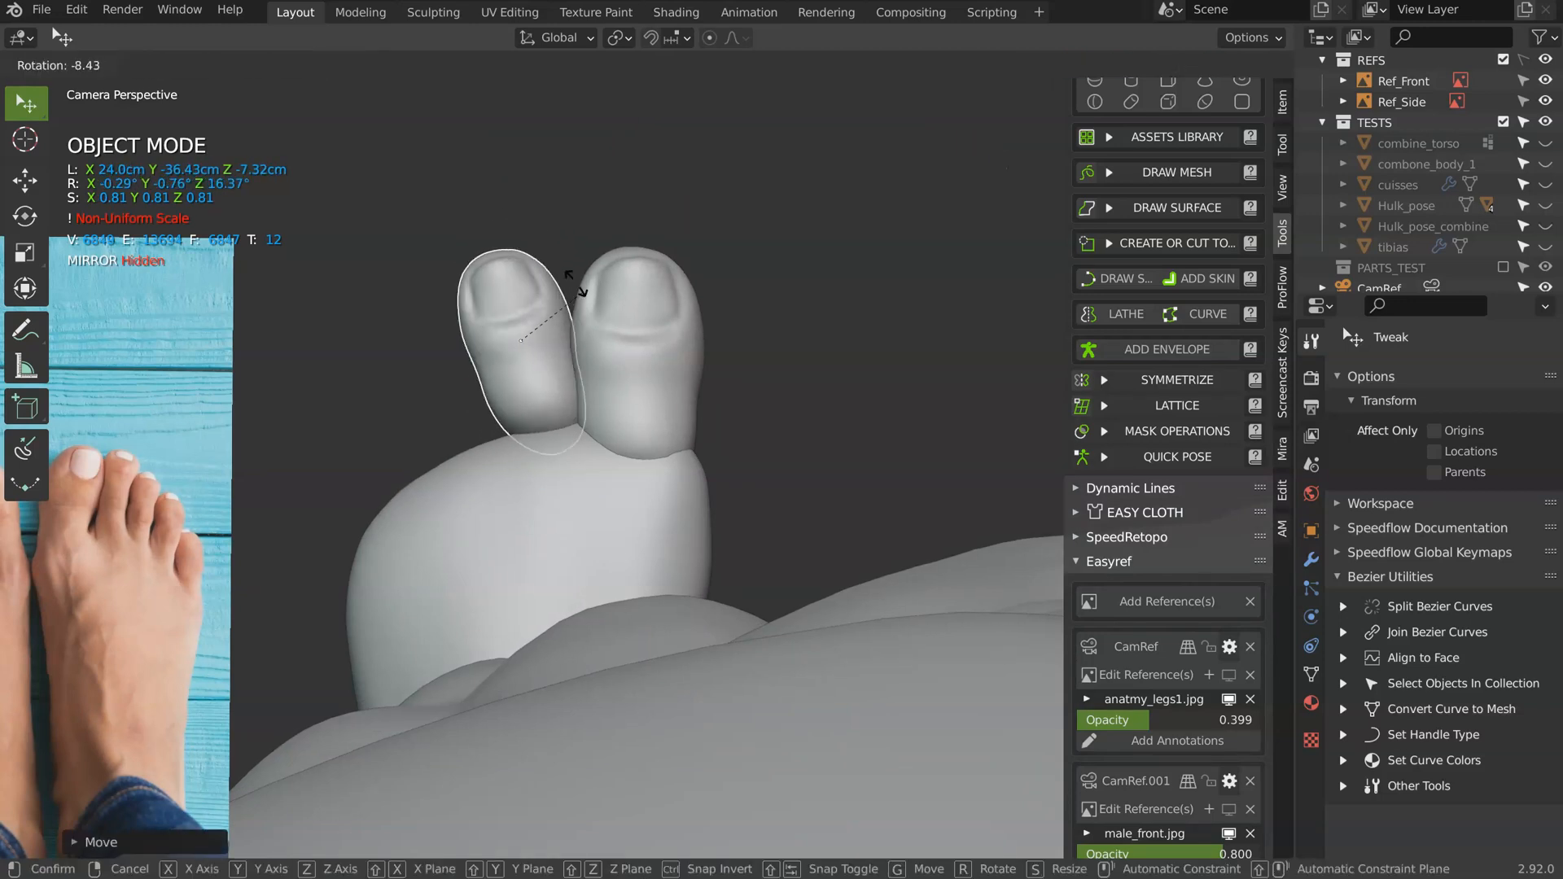
pyautogui.click(617, 290)
# - Duplicate the second toe as the third toe, rotate it to about 6.55° around Z and place it slightly farther back
pyautogui.hotkey('shift', 'd')
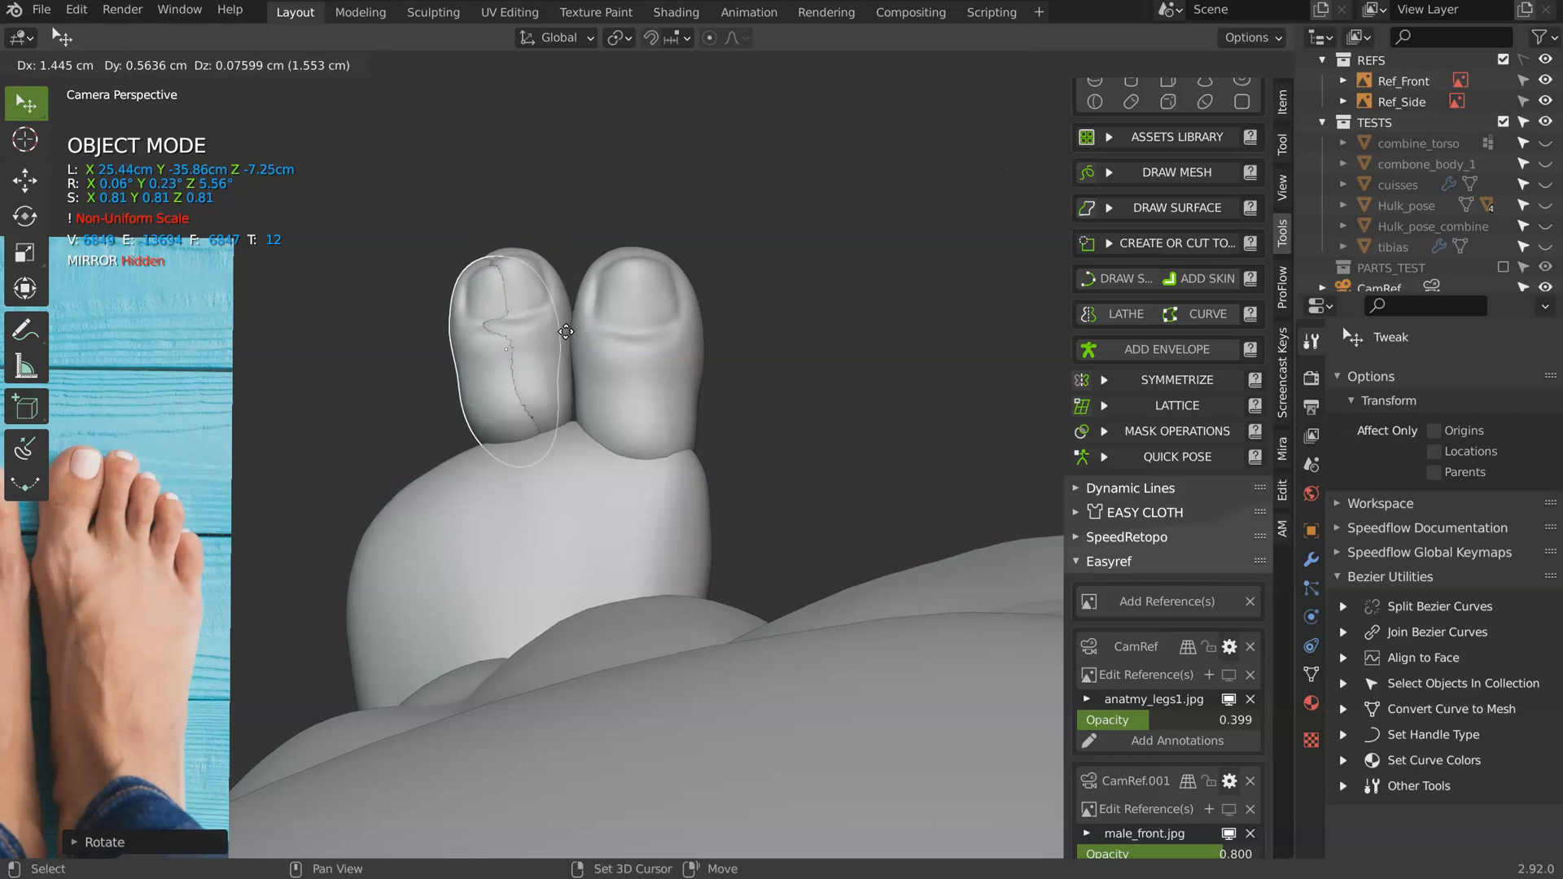
pyautogui.click(537, 330)
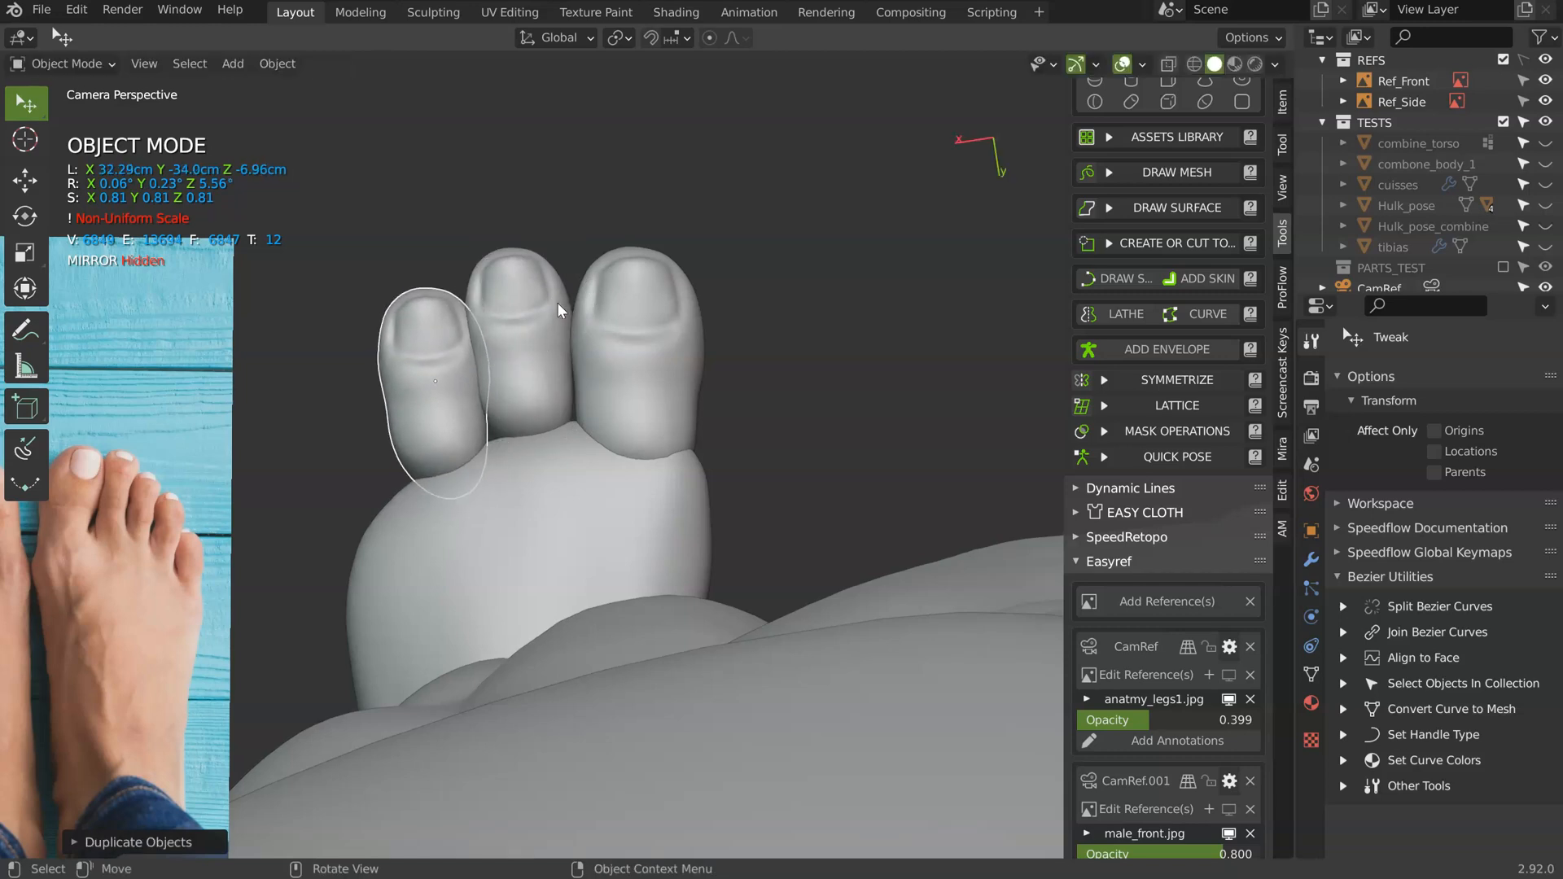
pyautogui.press('r')
pyautogui.click(537, 295)
pyautogui.press('g')
pyautogui.click(473, 360)
# - Duplicate the third toe to about X 39.53 cm, Y -27.47 cm as the fourth toe and rotate it to about 11.63° around Z
pyautogui.press('g')
pyautogui.click(405, 427)
pyautogui.hotkey('shift', 'd')
pyautogui.click(405, 428)
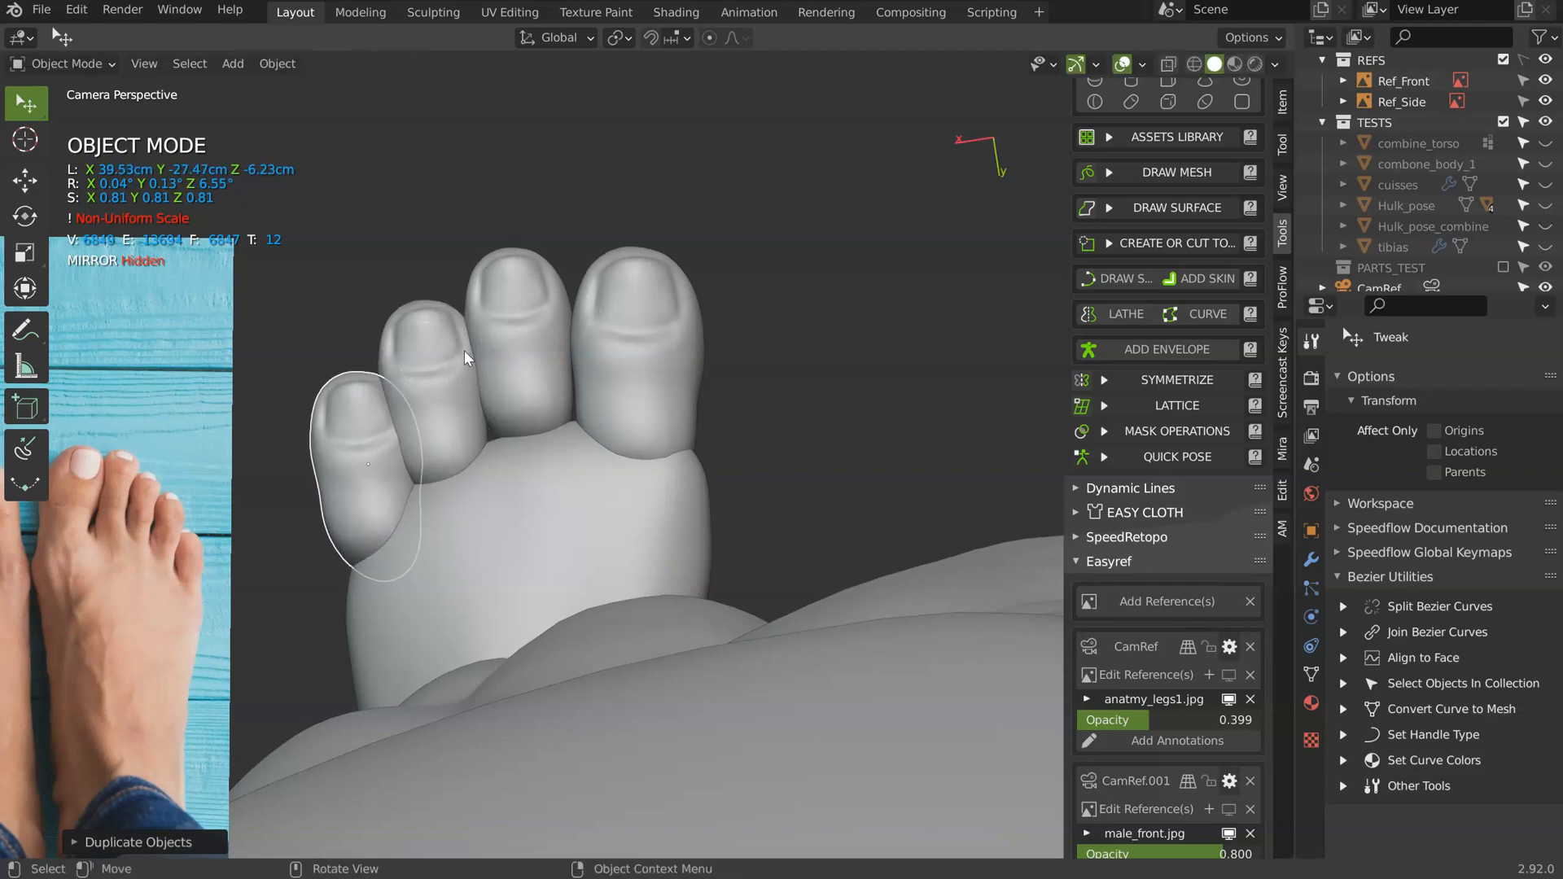
pyautogui.press('r')
pyautogui.click(443, 352)
# - Move the big toe inward to about X 11.56 cm, Y -32.98 cm and rotate it to about 6.14° around Z
pyautogui.click(661, 385)
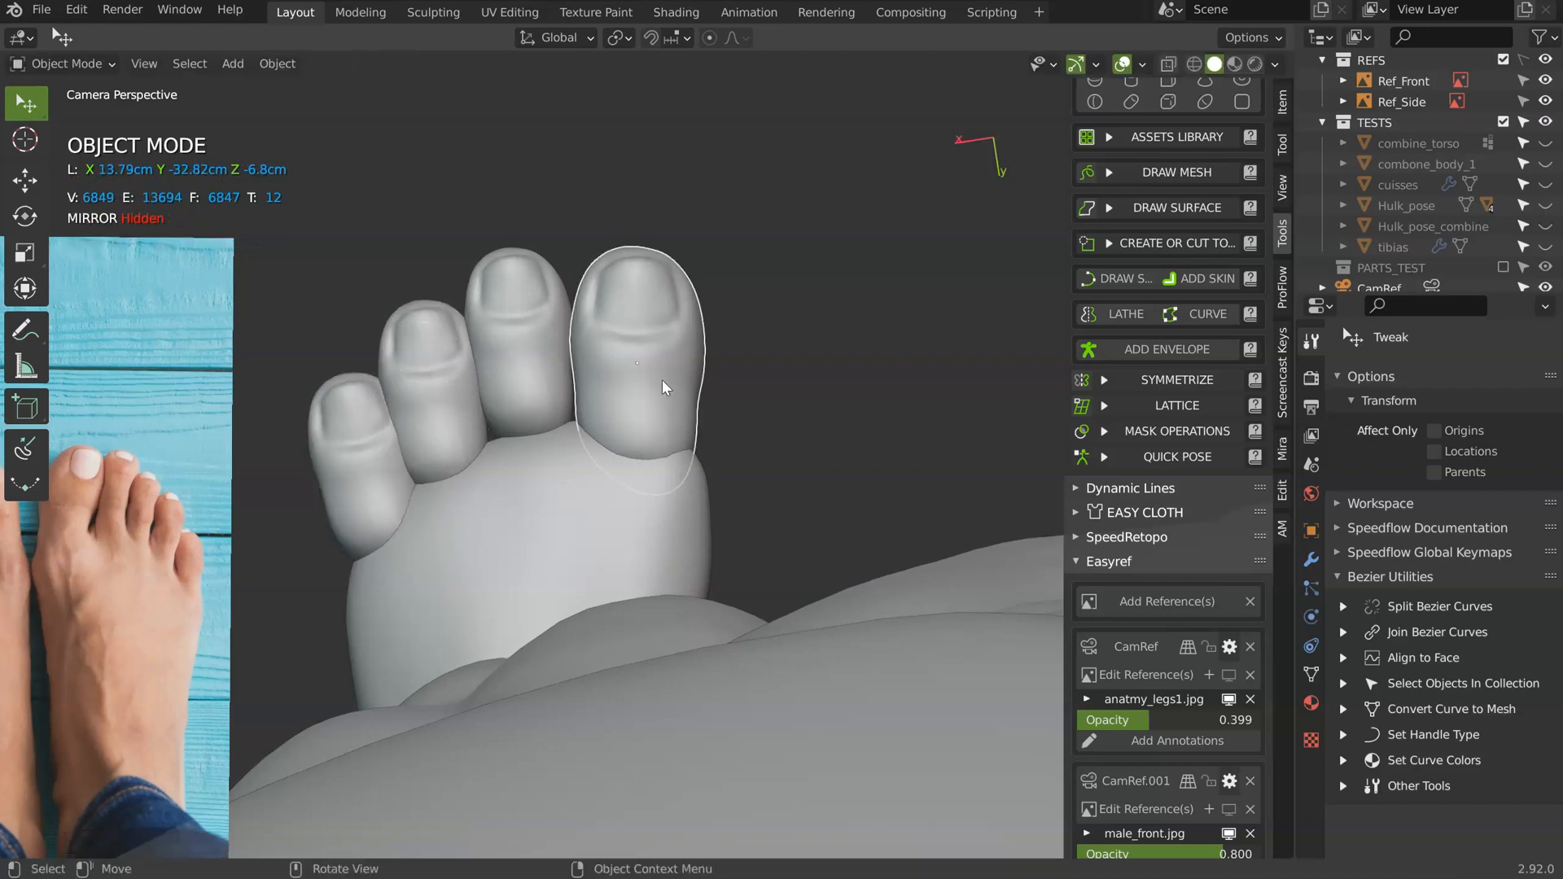
pyautogui.press('g')
pyautogui.click(692, 359)
pyautogui.press('r')
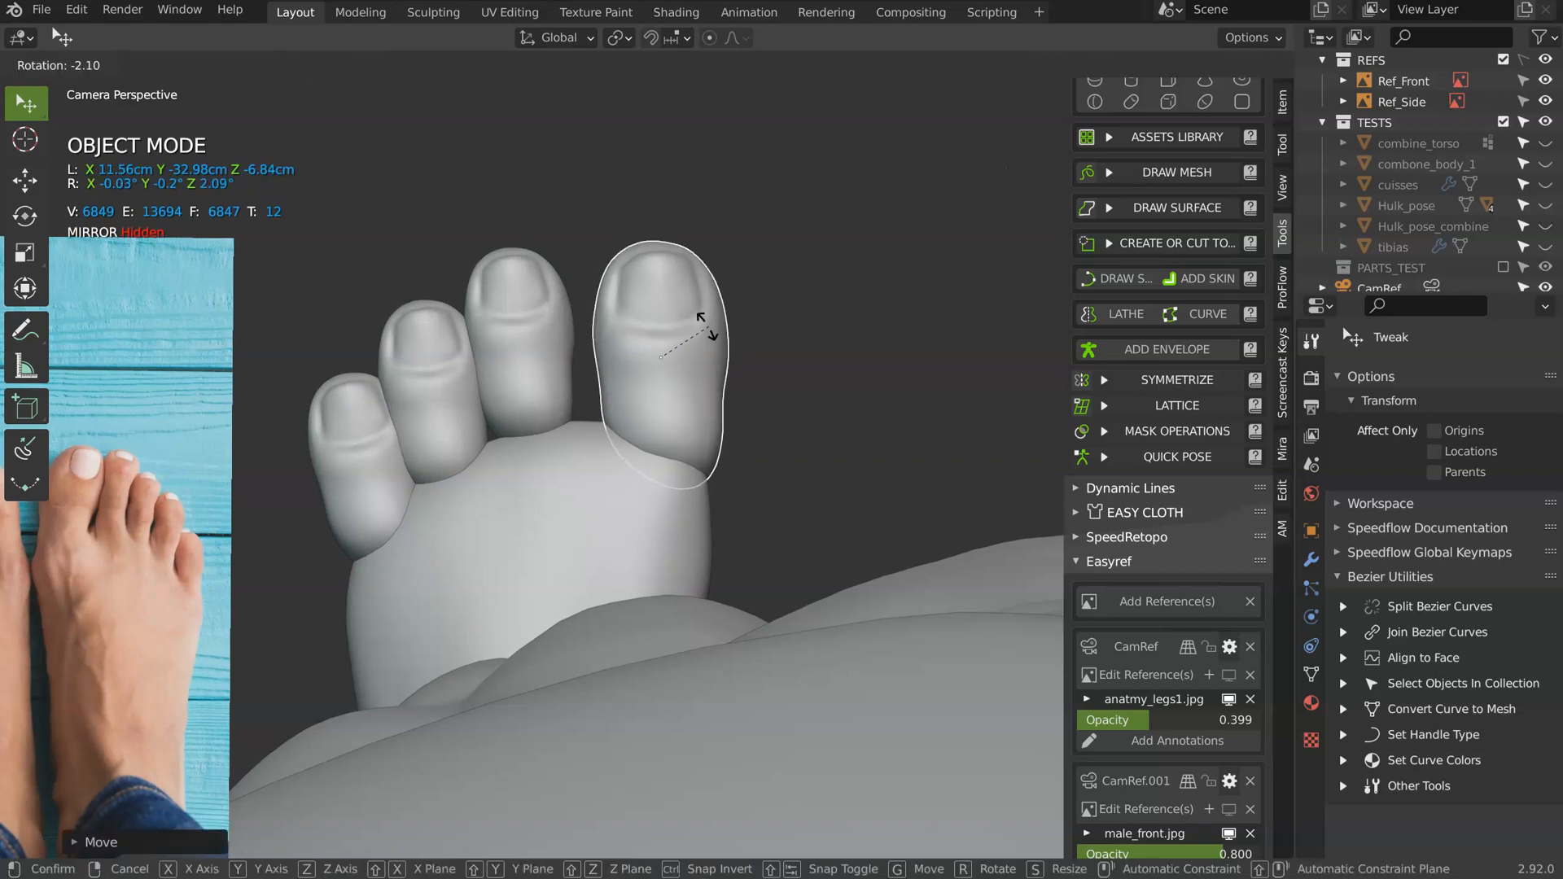
pyautogui.click(701, 332)
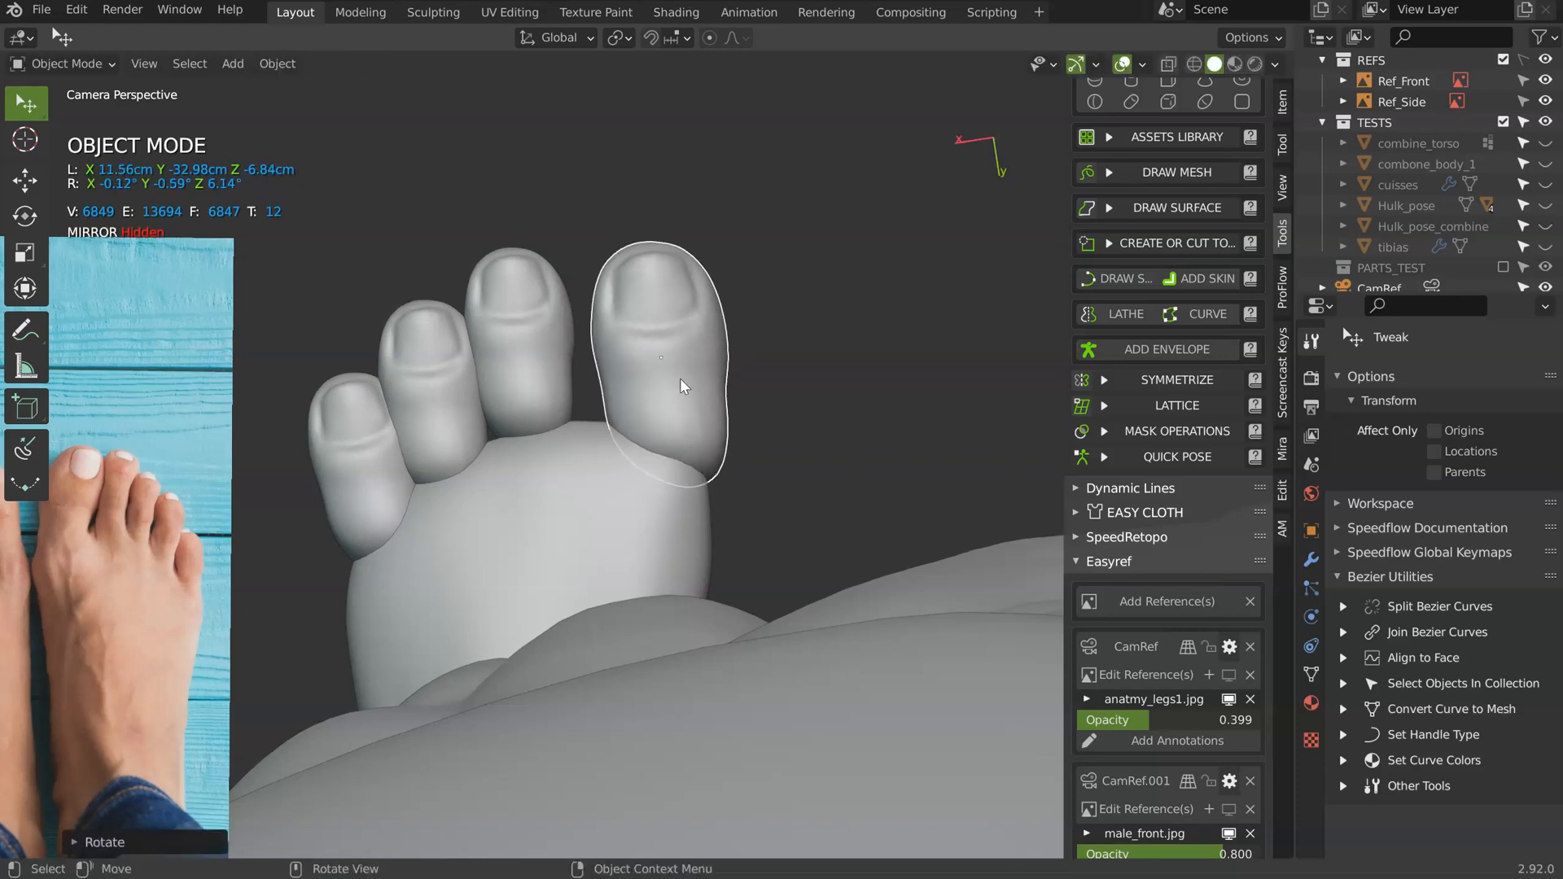
# - Shift the second and third toes toward the big toe, placing the third at about X 31.37 cm, Y -33.01 cm
pyautogui.click(548, 374)
pyautogui.press('g')
pyautogui.click(529, 378)
pyautogui.press('g')
pyautogui.click(475, 396)
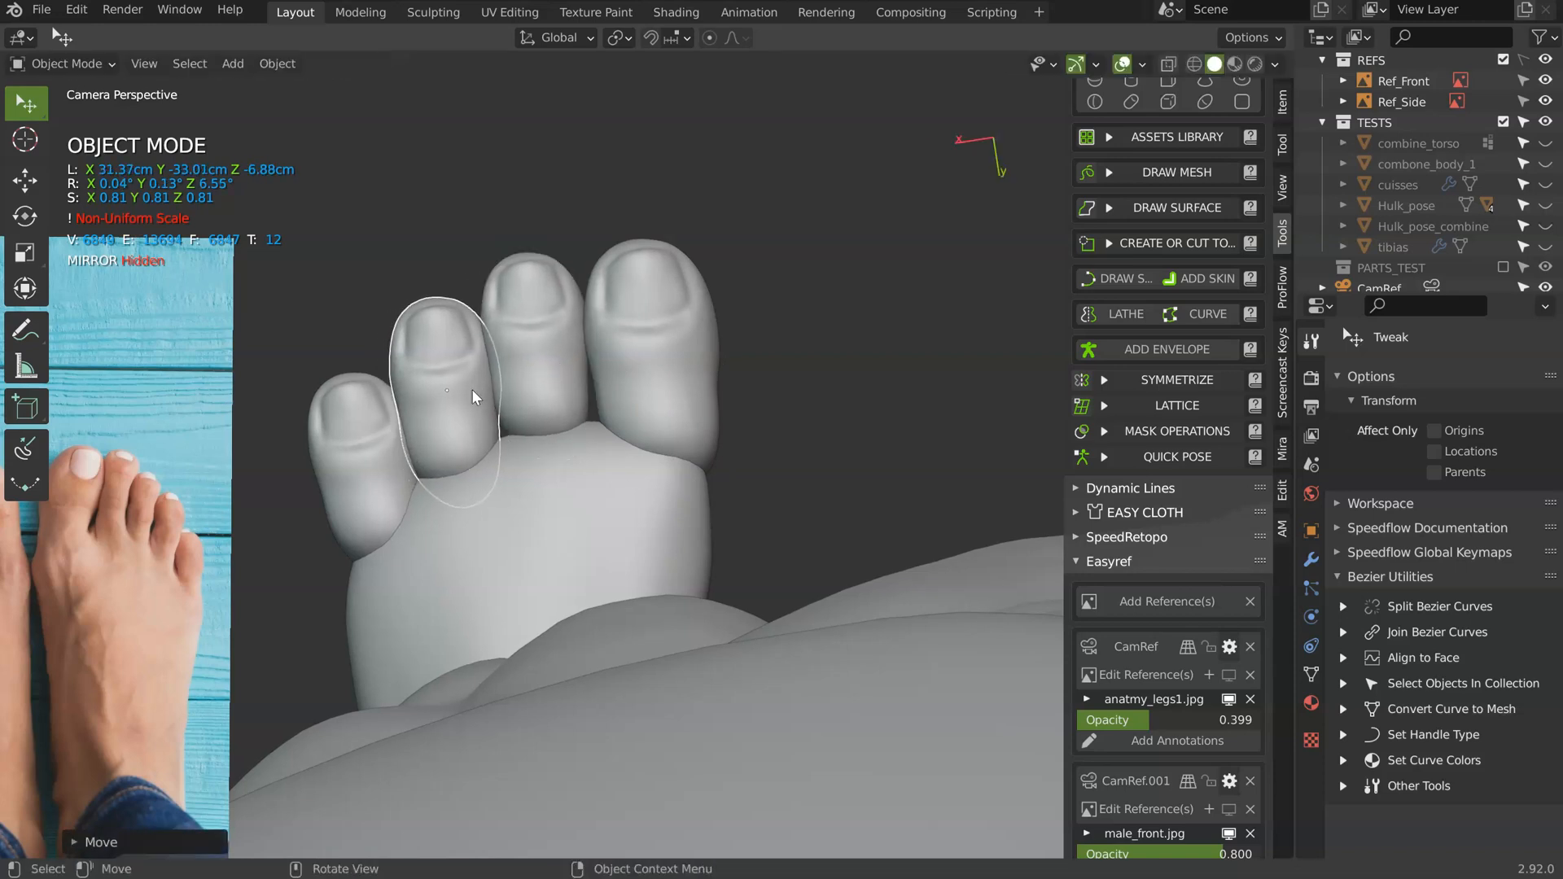
# - Scale the third toe down to about 0.74 and the second toe to about 0.69
pyautogui.press('s')
pyautogui.click(534, 380)
pyautogui.click(556, 381)
pyautogui.press('s')
pyautogui.click(588, 373)
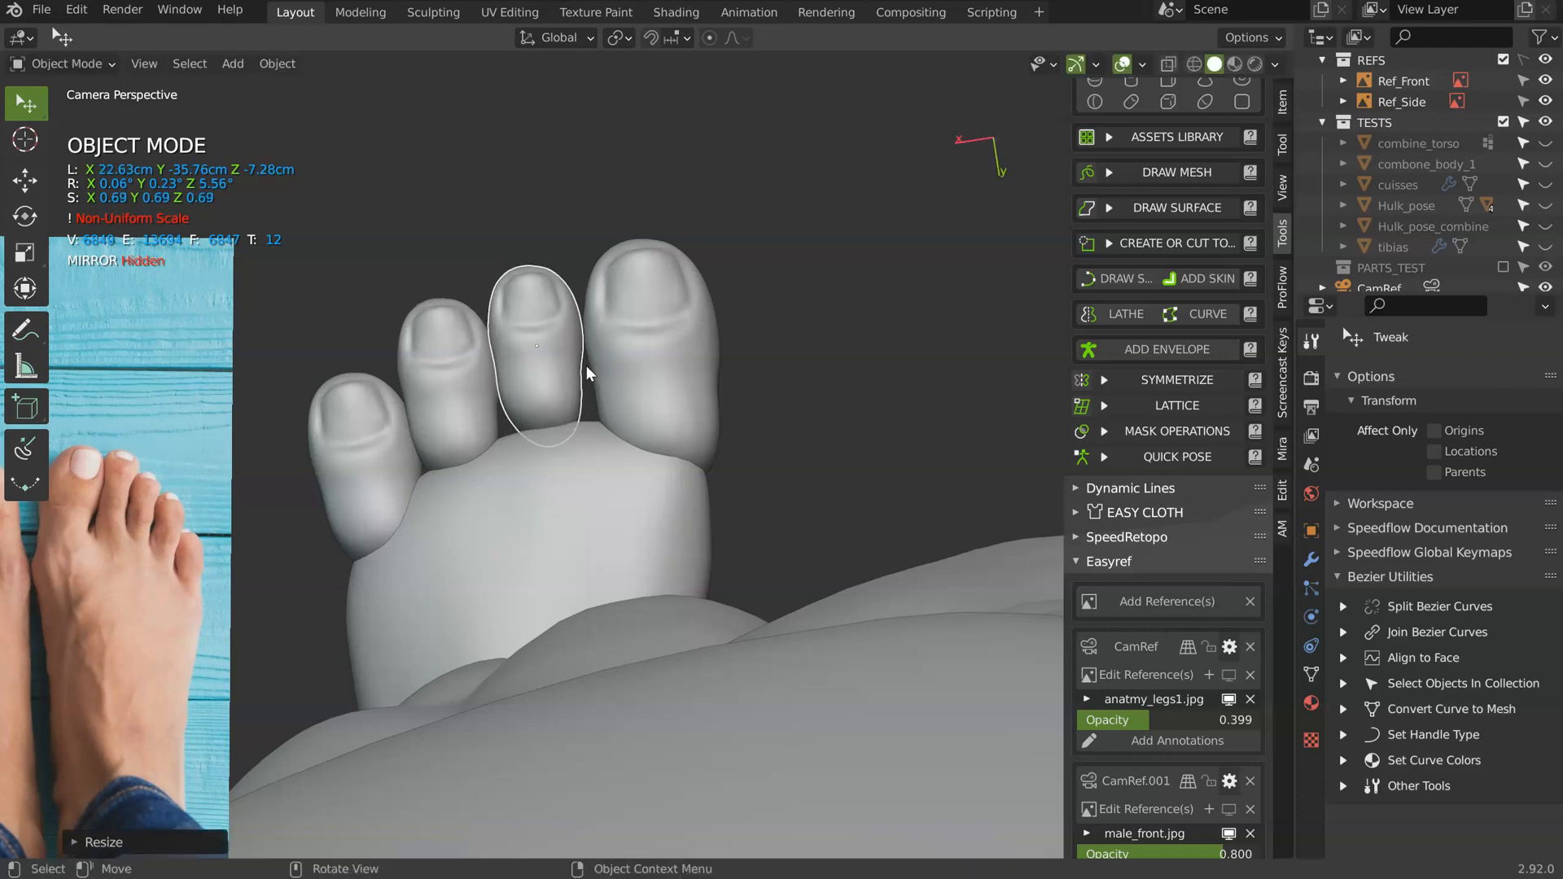
# - Move the third toe forward along the forefoot's edge, closer to the second toe
pyautogui.click(487, 383)
pyautogui.press('g')
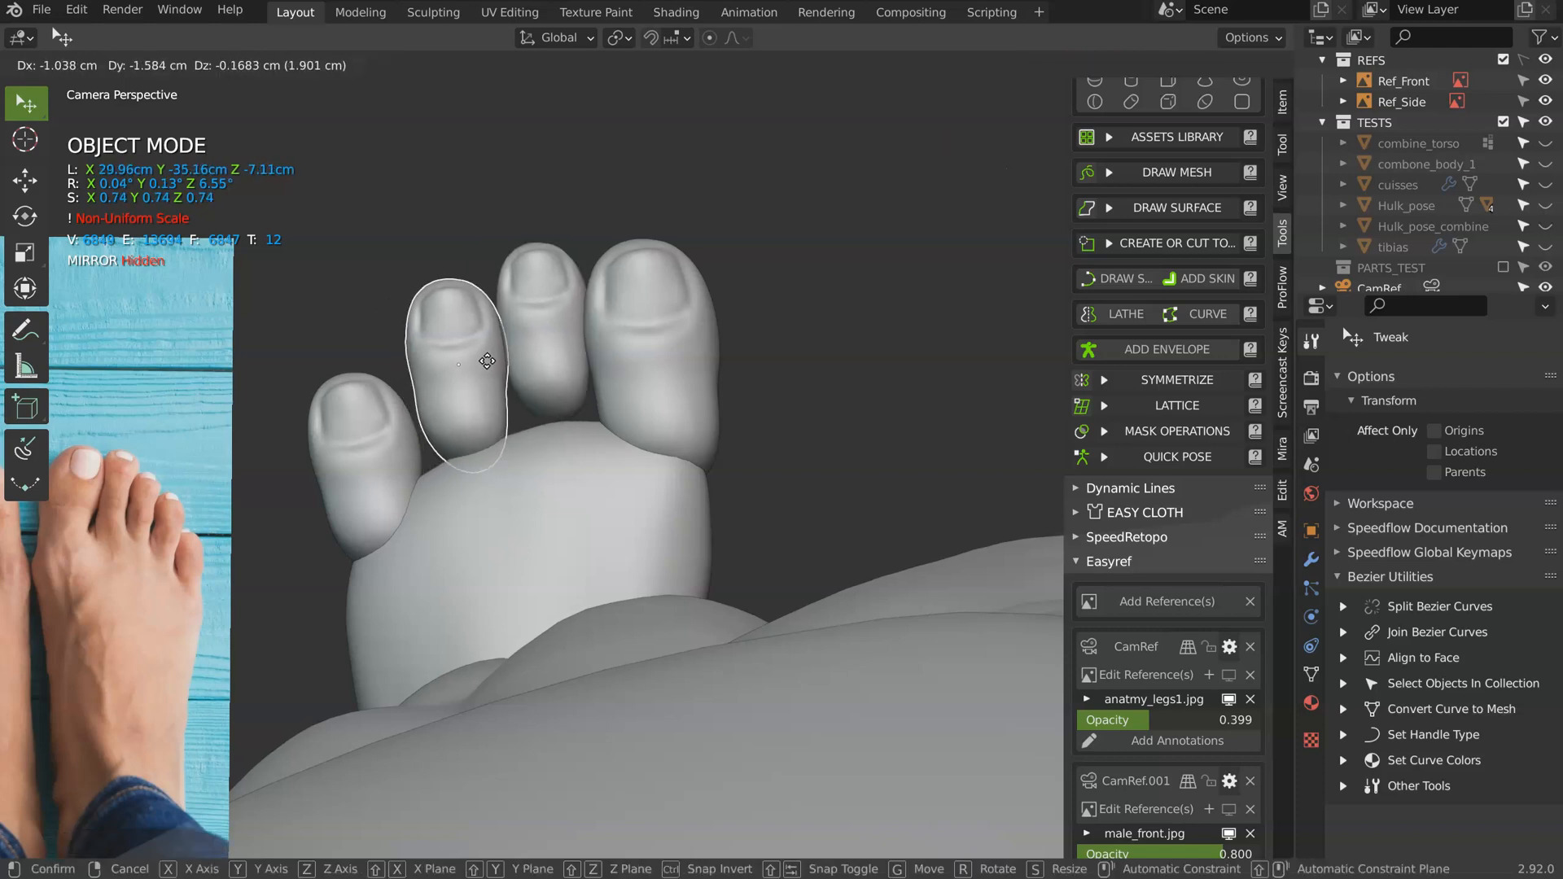
pyautogui.click(487, 361)
# - Scale the fourth toe to about 0.71 and move it next to the third toe at about X 36.75 cm, Y -31.88 cm
pyautogui.click(358, 444)
pyautogui.press('g')
pyautogui.click(383, 396)
pyautogui.press('s')
pyautogui.click(452, 378)
pyautogui.press('g')
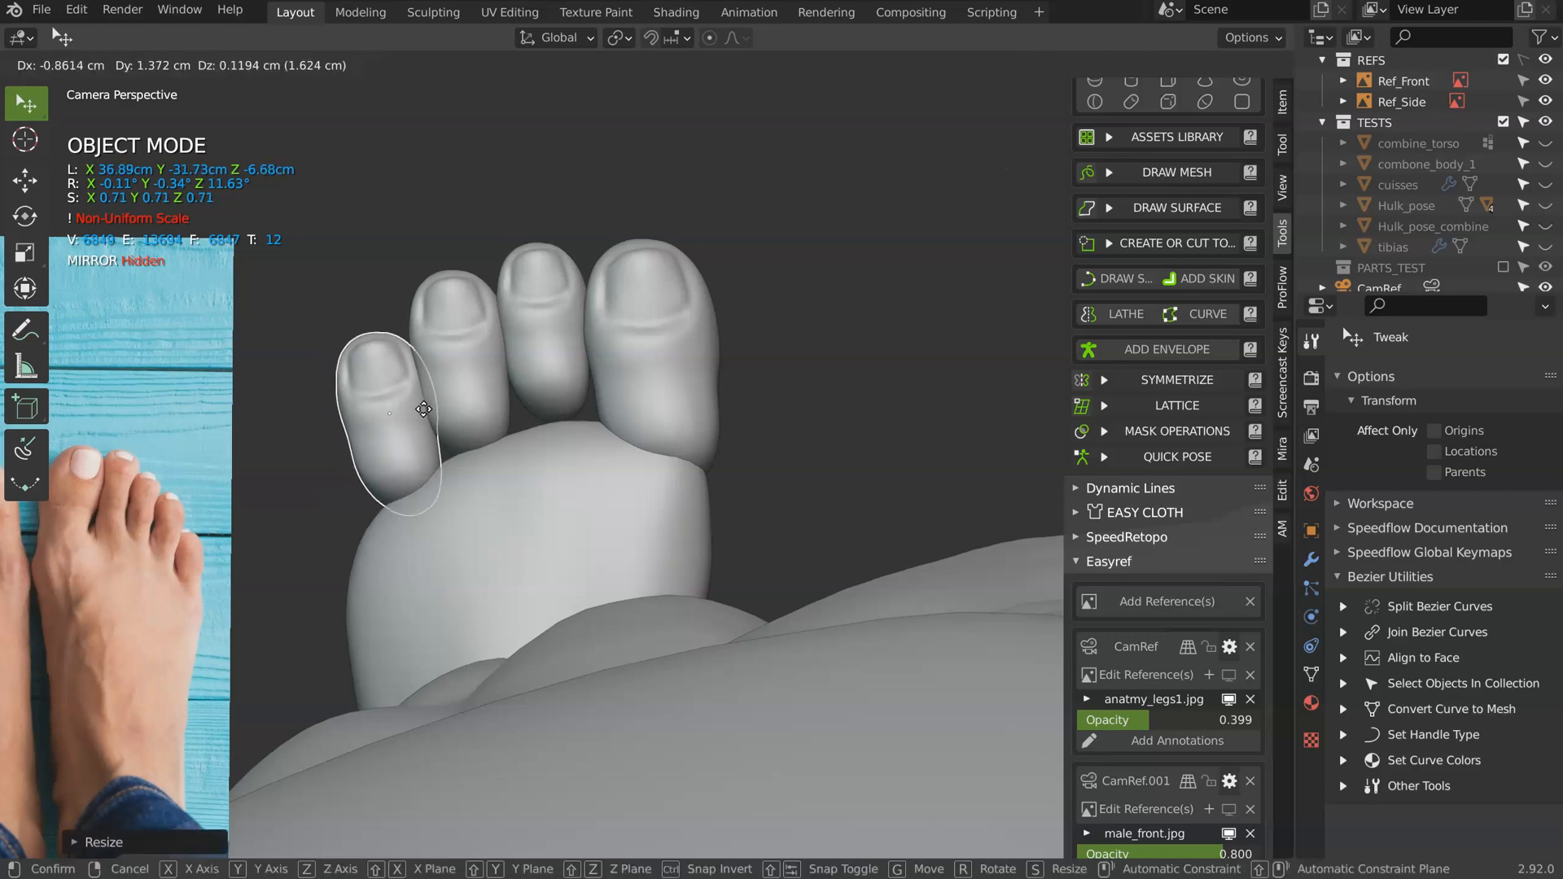
pyautogui.click(425, 412)
# - Duplicate the fourth toe as the little toe, rotated to about 18.13°, scaled to about 0.55 and placed near X 42.45 cm, Y -25.73 cm
pyautogui.hotkey('shift', 'd')
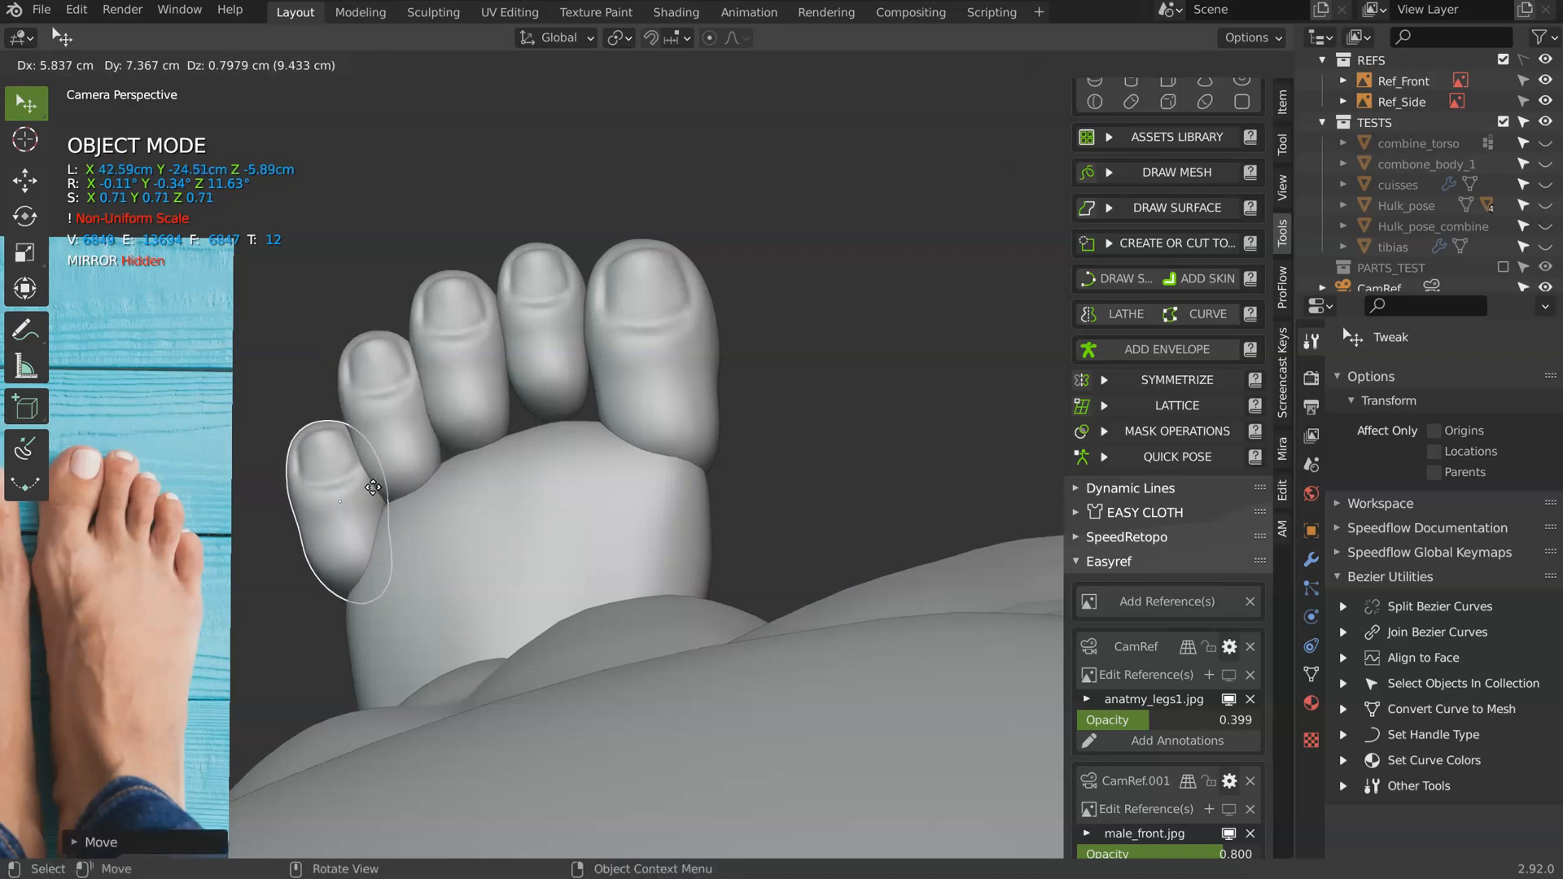
pyautogui.click(375, 485)
pyautogui.press('r')
pyautogui.click(425, 429)
pyautogui.press('s')
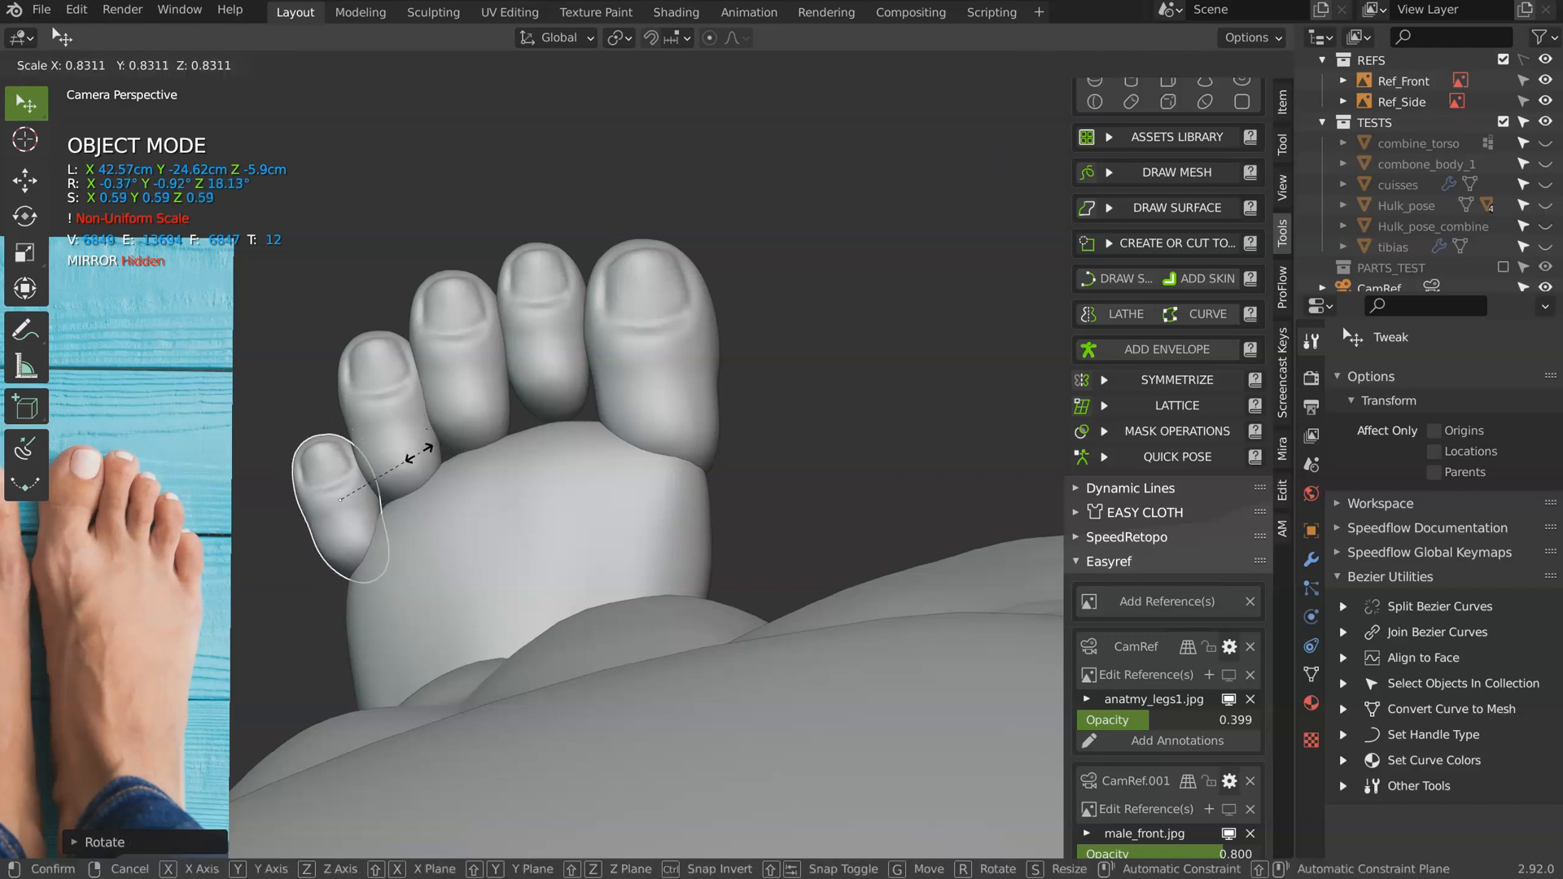
pyautogui.click(401, 463)
pyautogui.press('g')
pyautogui.click(369, 499)
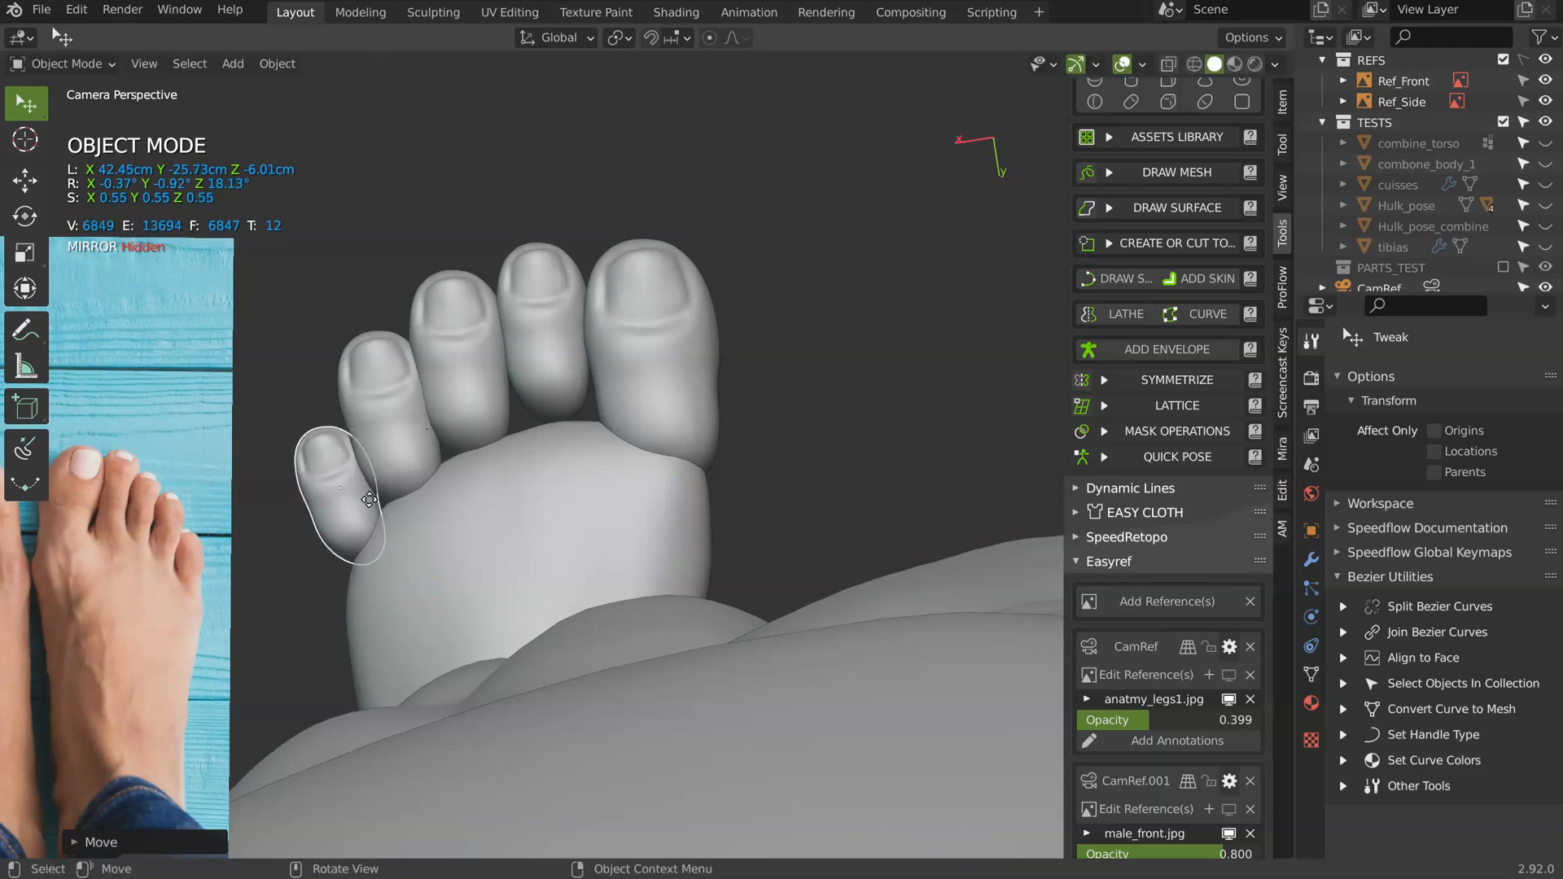
# - Nudge the second toe forward and rotate the third toe to about 8.02° around Z
pyautogui.keyDown('shift'); pyautogui.moveTo(514, 425); pyautogui.dragTo(593, 389, button='middle'); pyautogui.keyUp('shift')
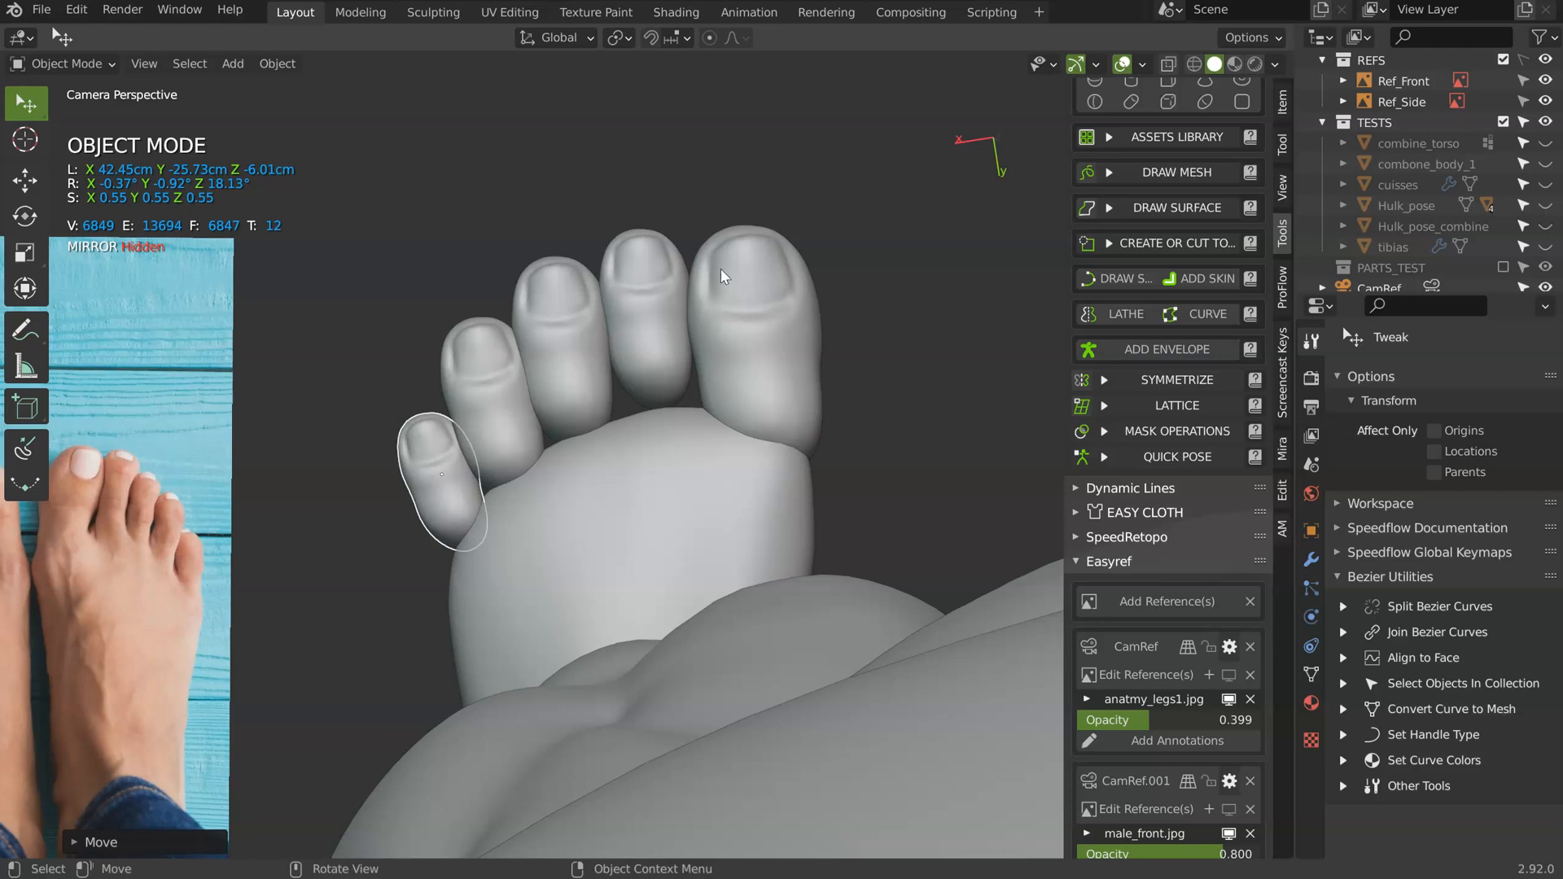
pyautogui.click(664, 287)
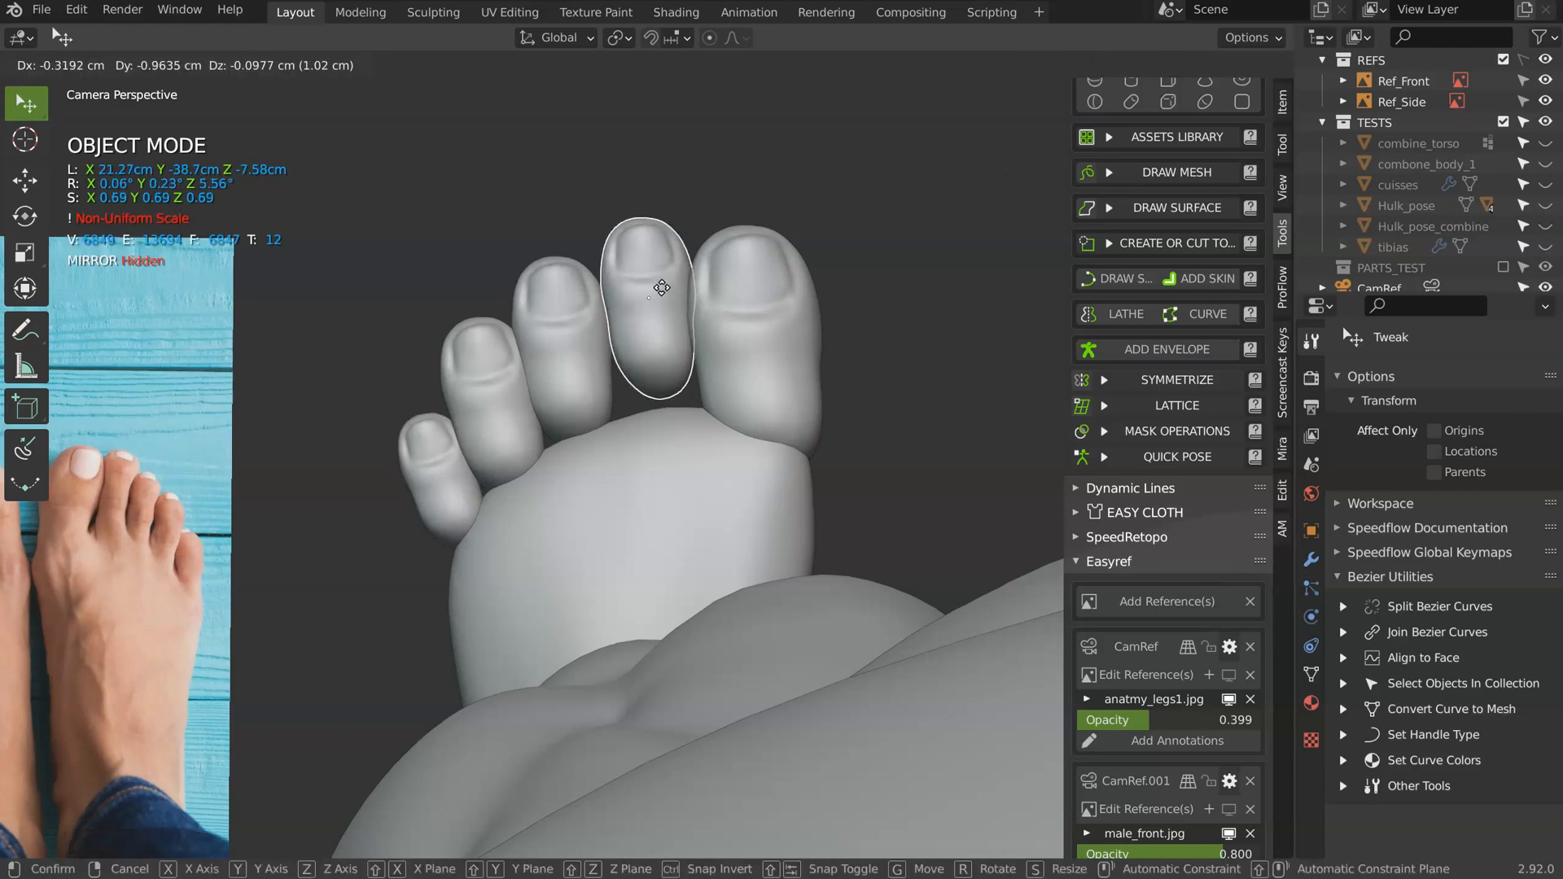
pyautogui.press('g')
pyautogui.click(570, 340)
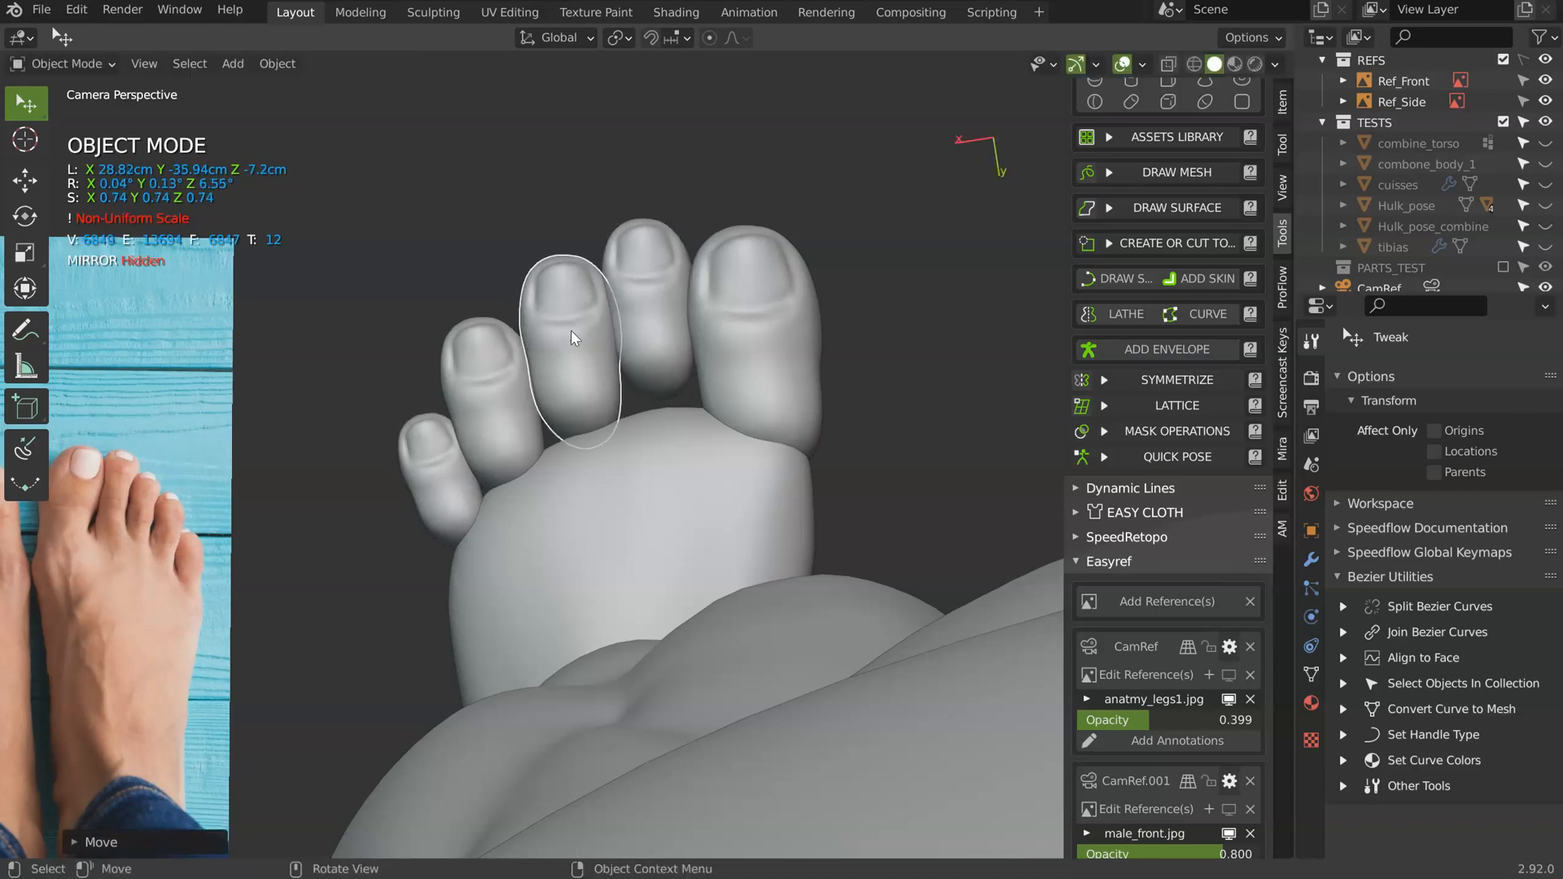
pyautogui.press('r')
# - Shift the fourth toe to about X 36.18 cm, Y -31.17 cm and move the little toe slightly back with it
pyautogui.press('g')
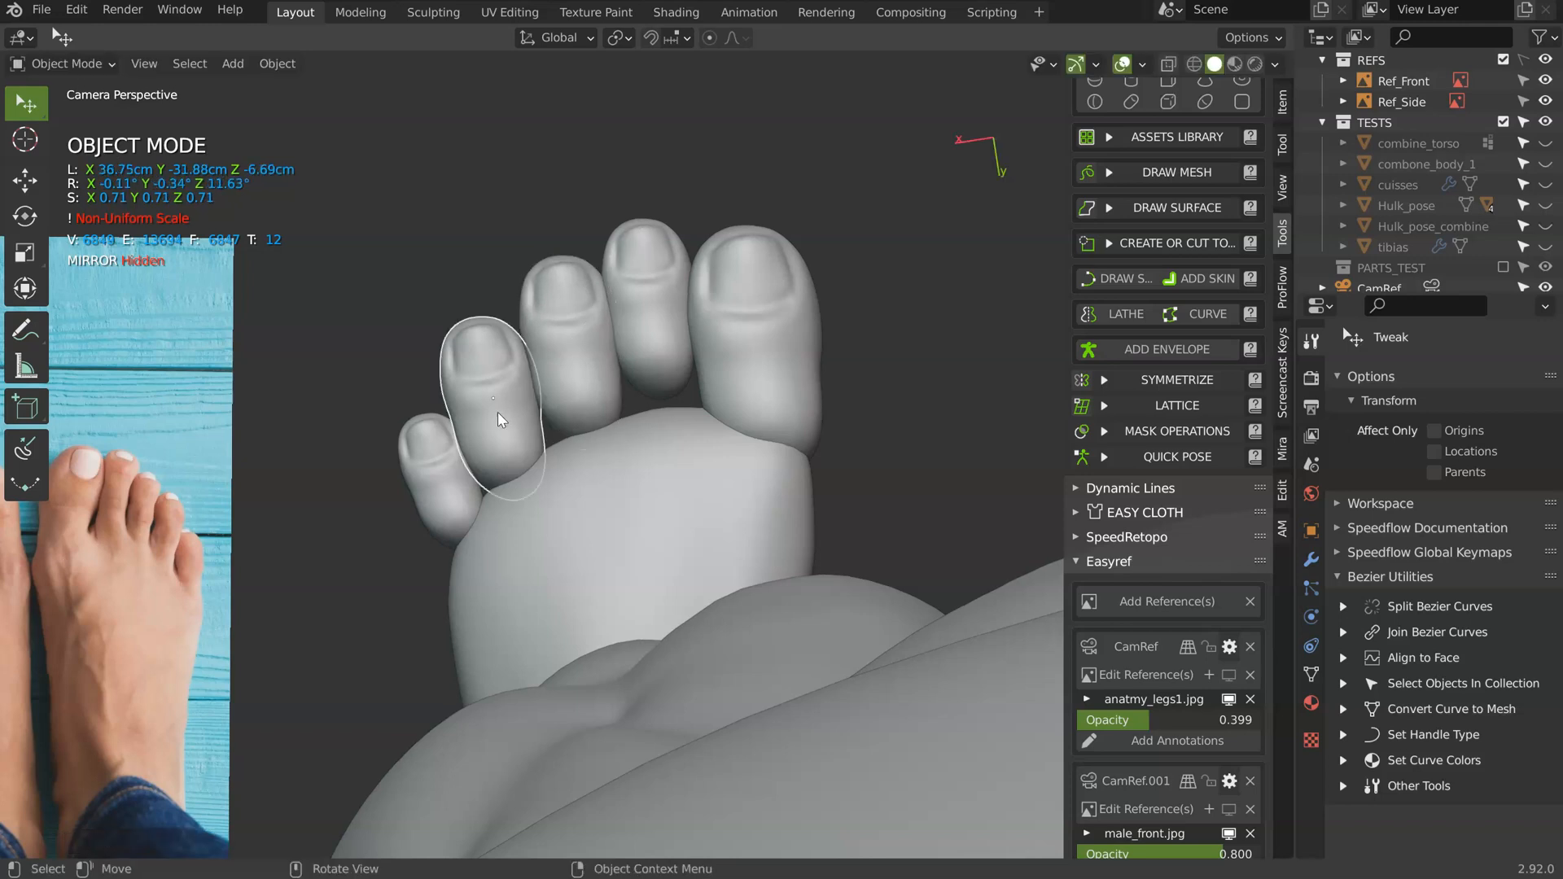
pyautogui.moveTo(499, 403); pyautogui.dragTo(500, 410)
pyautogui.moveTo(431, 467); pyautogui.dragTo(438, 476)
pyautogui.click(501, 415)
pyautogui.moveTo(497, 407); pyautogui.dragTo(499, 413)
# - Scale the fourth toe to about 0.67 and the third toe to about 0.72
pyautogui.press('s')
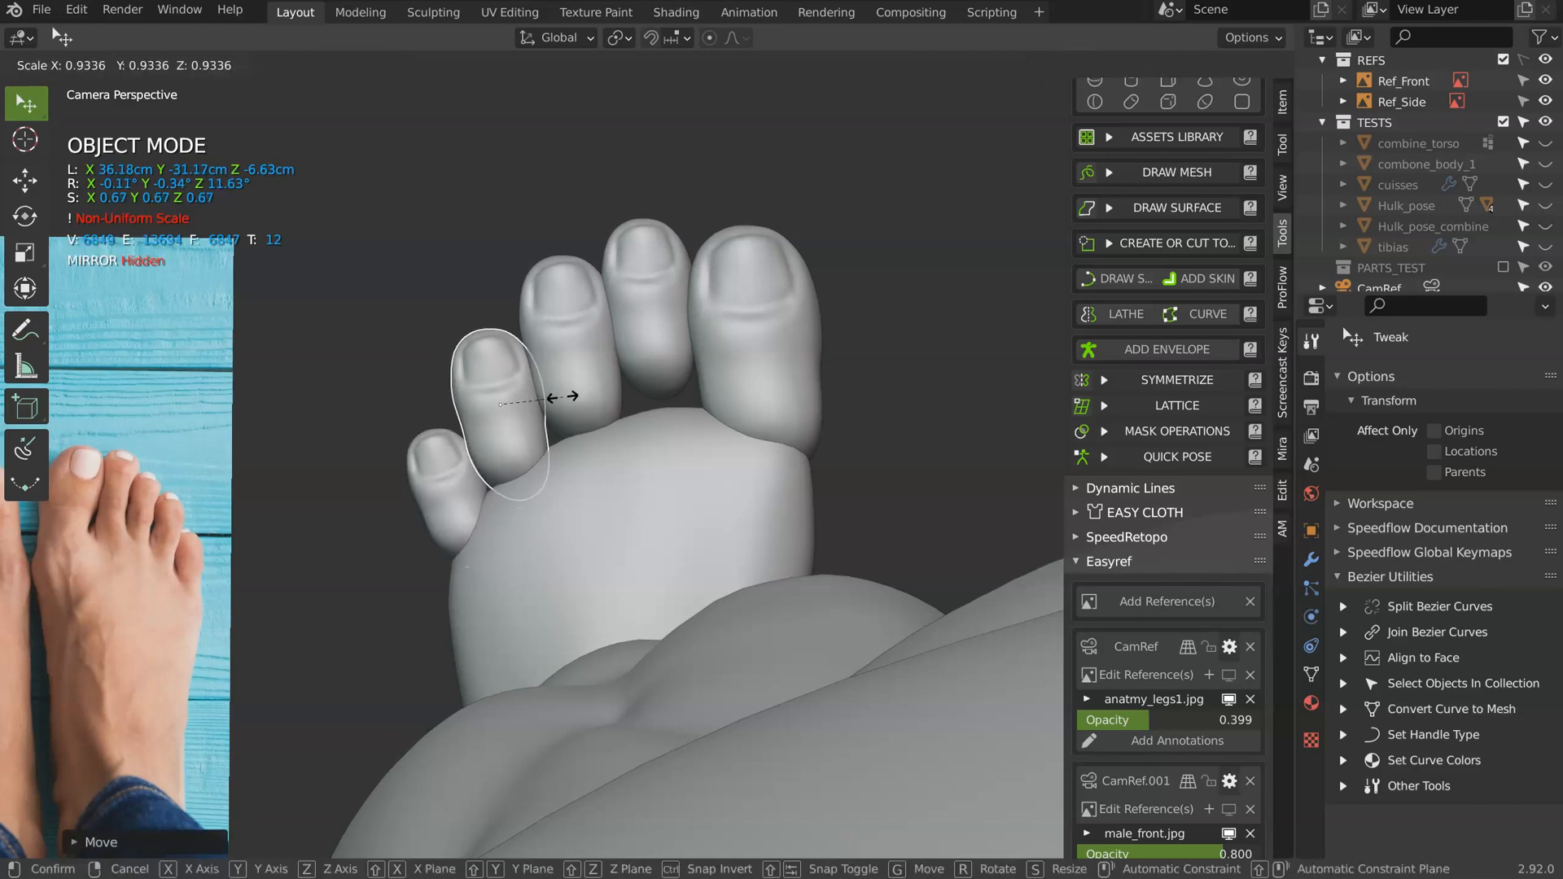
pyautogui.click(563, 397)
pyautogui.click(574, 376)
pyautogui.press('s')
pyautogui.click(640, 353)
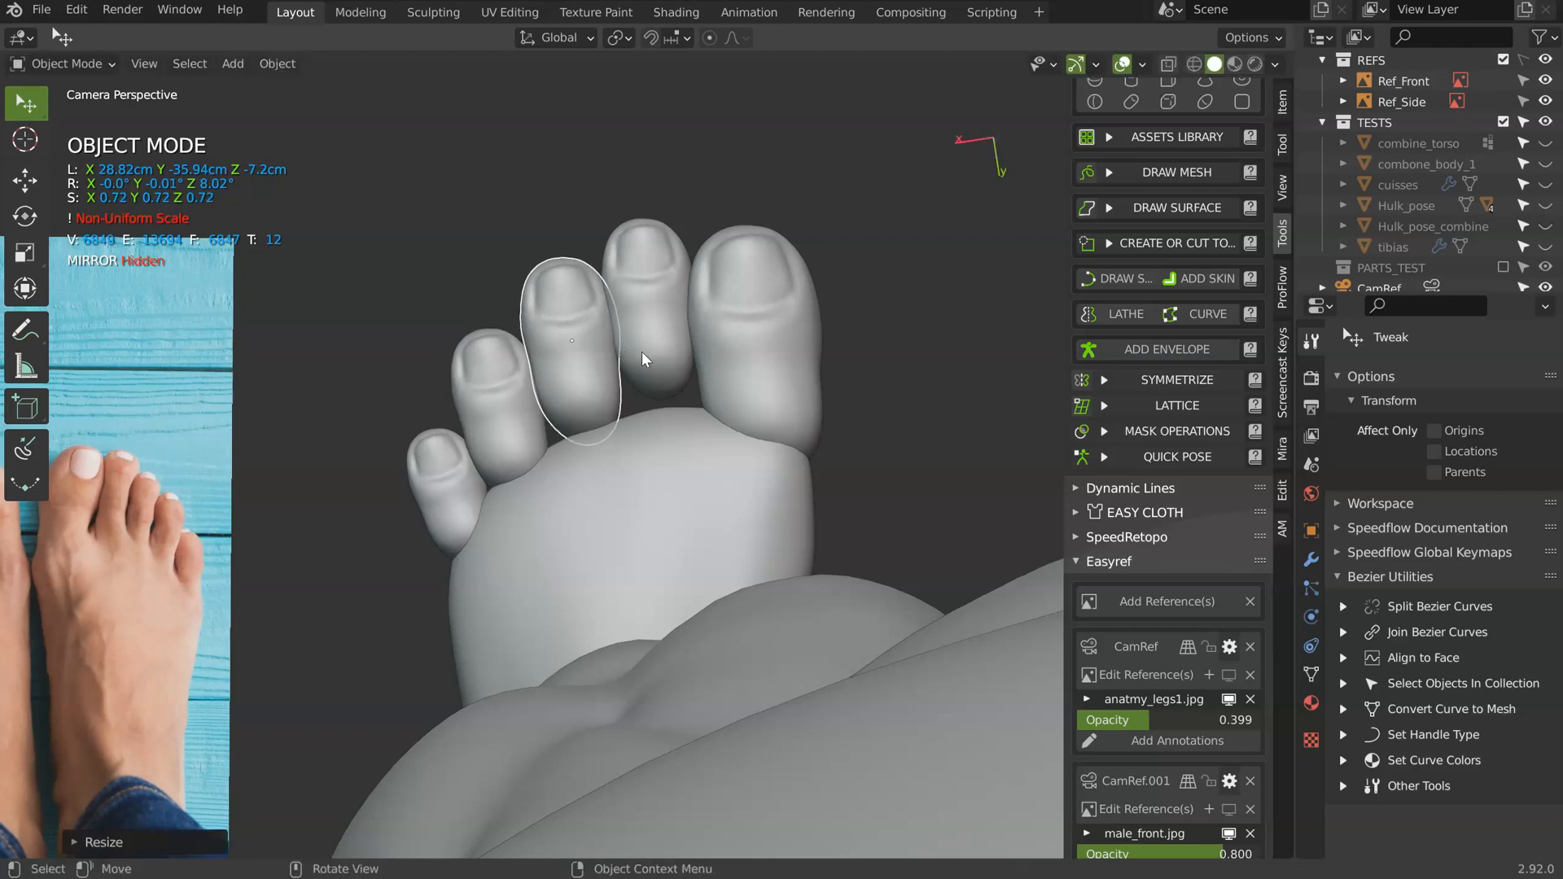
# - Scale the second toe to about 0.71 and move it to about X 21.07 cm, Y -39.24 cm, Z -7.64 cm
pyautogui.click(655, 330)
pyautogui.press('s')
pyautogui.click(674, 326)
pyautogui.press('s')
pyautogui.click(663, 330)
pyautogui.press('g')
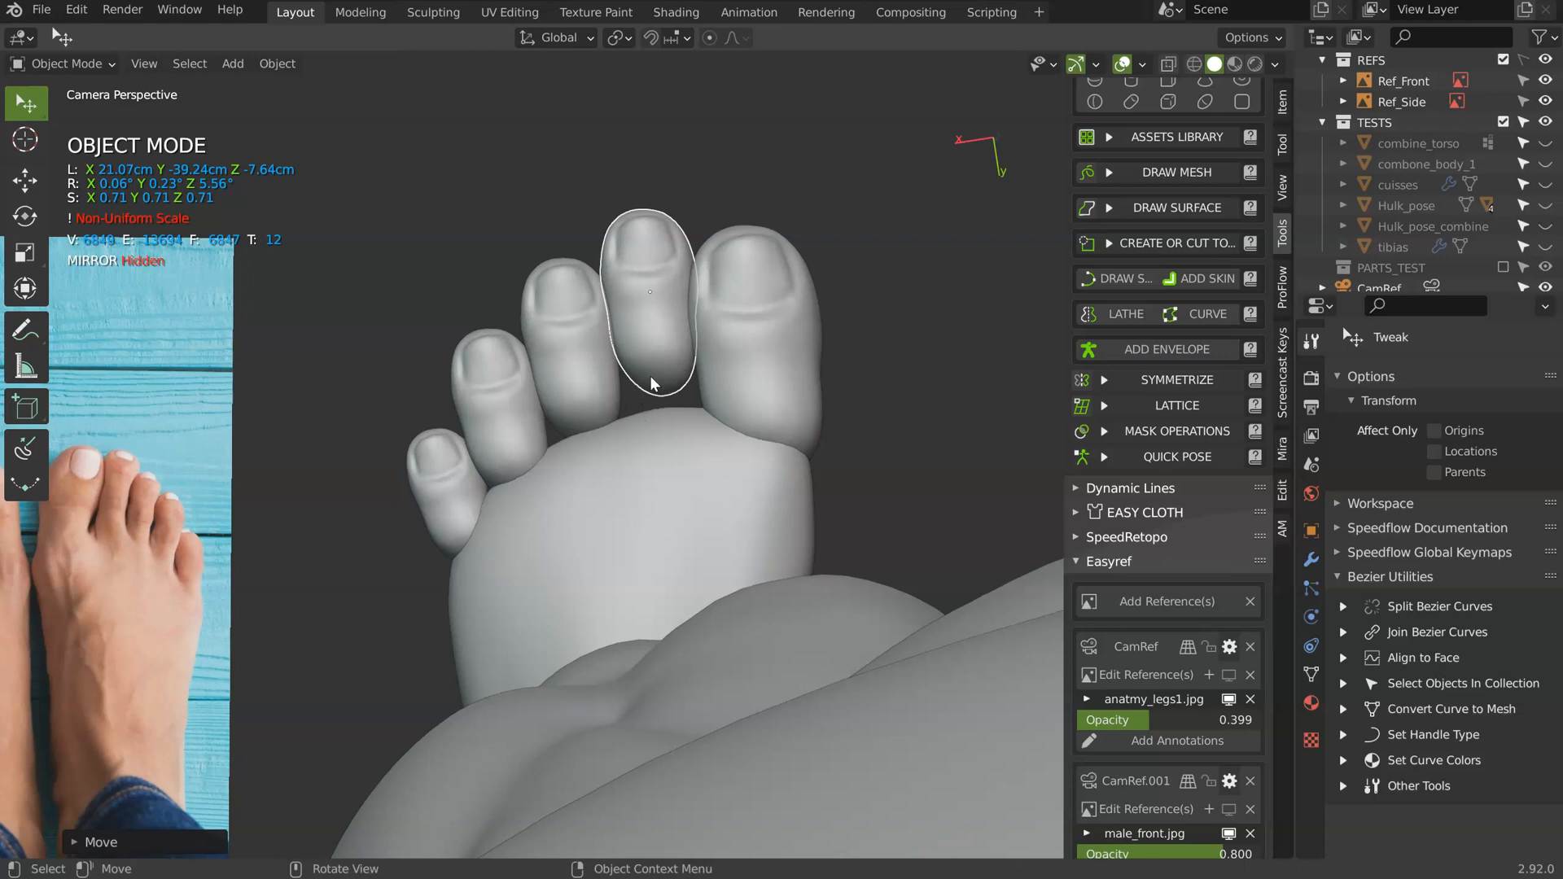
# - Stretch the second toe's base back to the foot and reshape its underside using the Grab brush at a 206 px radius
pyautogui.scroll(1, 651, 373)
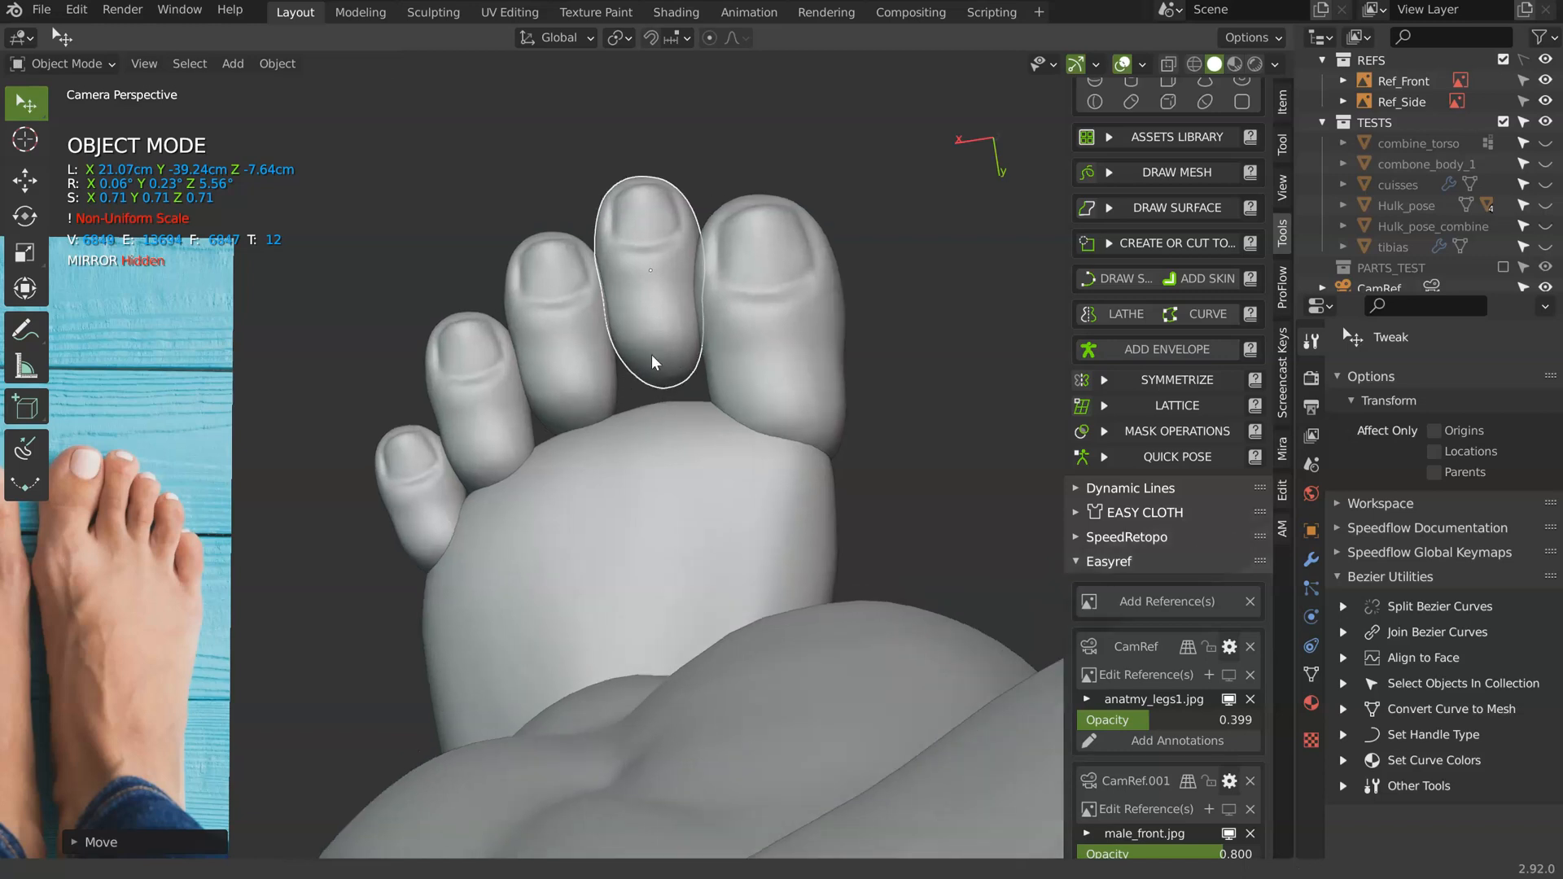
pyautogui.hotkey('ctrl', 'Tab')
pyautogui.press('f')
pyautogui.click(682, 381)
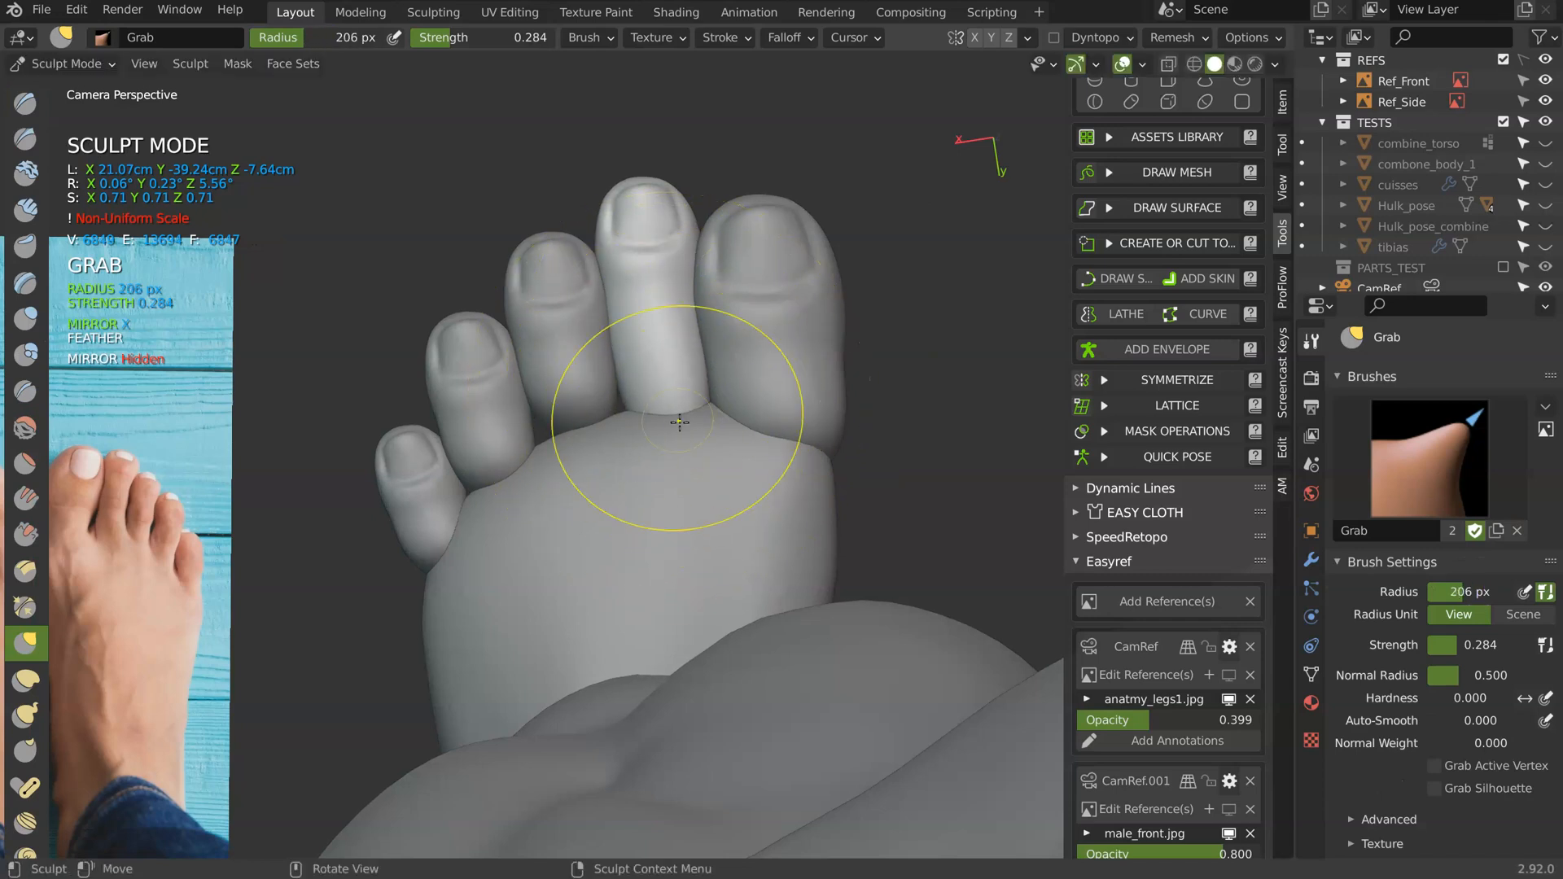
pyautogui.moveTo(743, 254); pyautogui.dragTo(631, 428, button='middle')
pyautogui.keyDown('shift'); pyautogui.moveTo(631, 428); pyautogui.dragTo(635, 284, button='middle'); pyautogui.keyUp('shift')
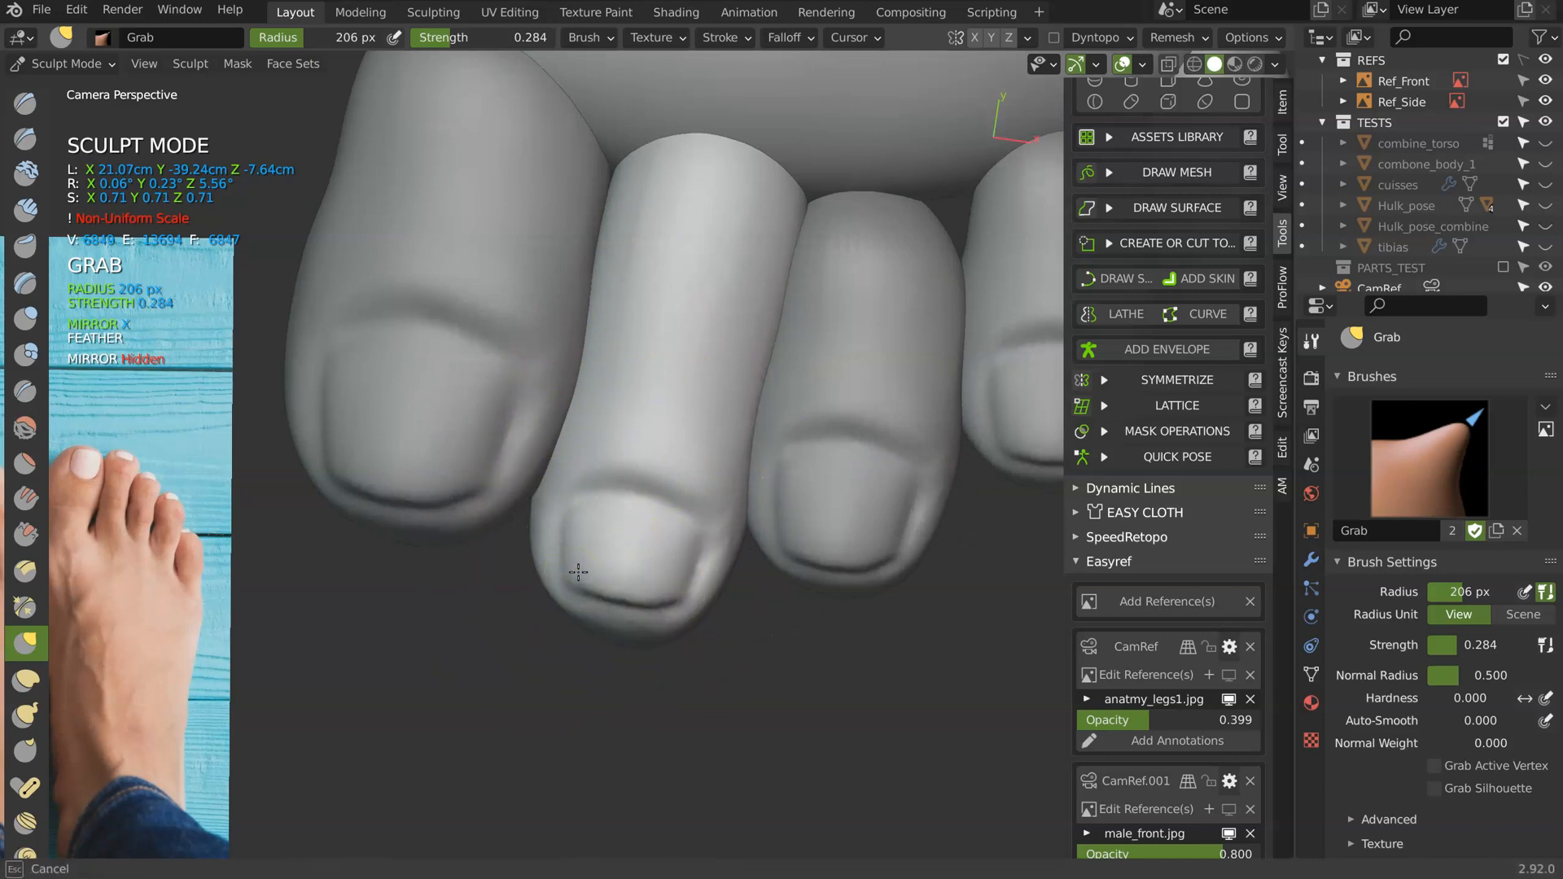
pyautogui.moveTo(674, 488); pyautogui.dragTo(573, 476, button='middle')
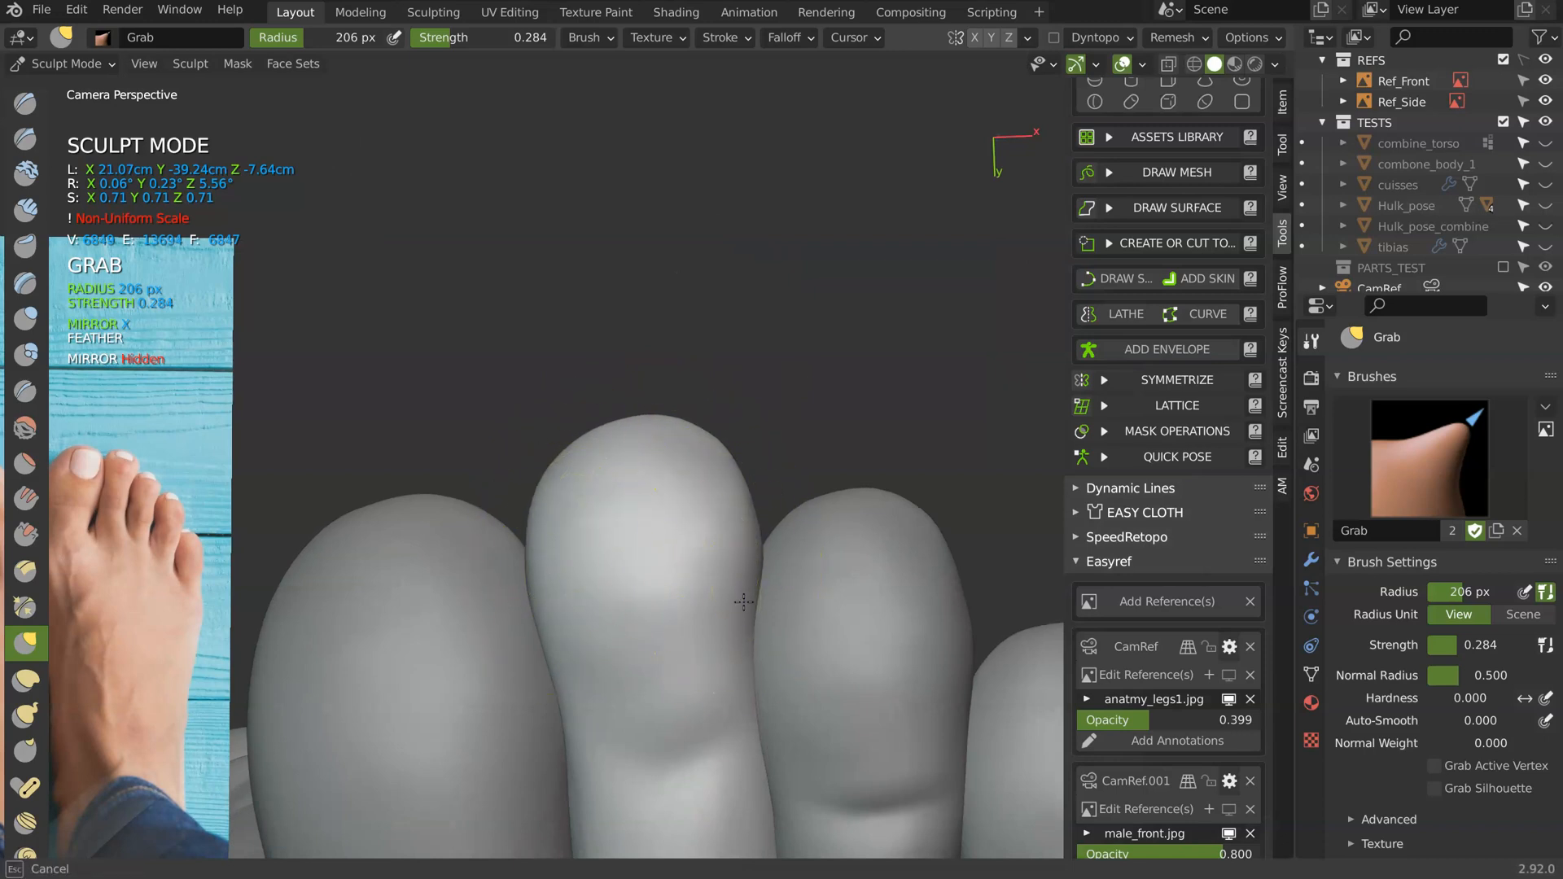
pyautogui.moveTo(599, 641); pyautogui.dragTo(632, 444, button='middle')
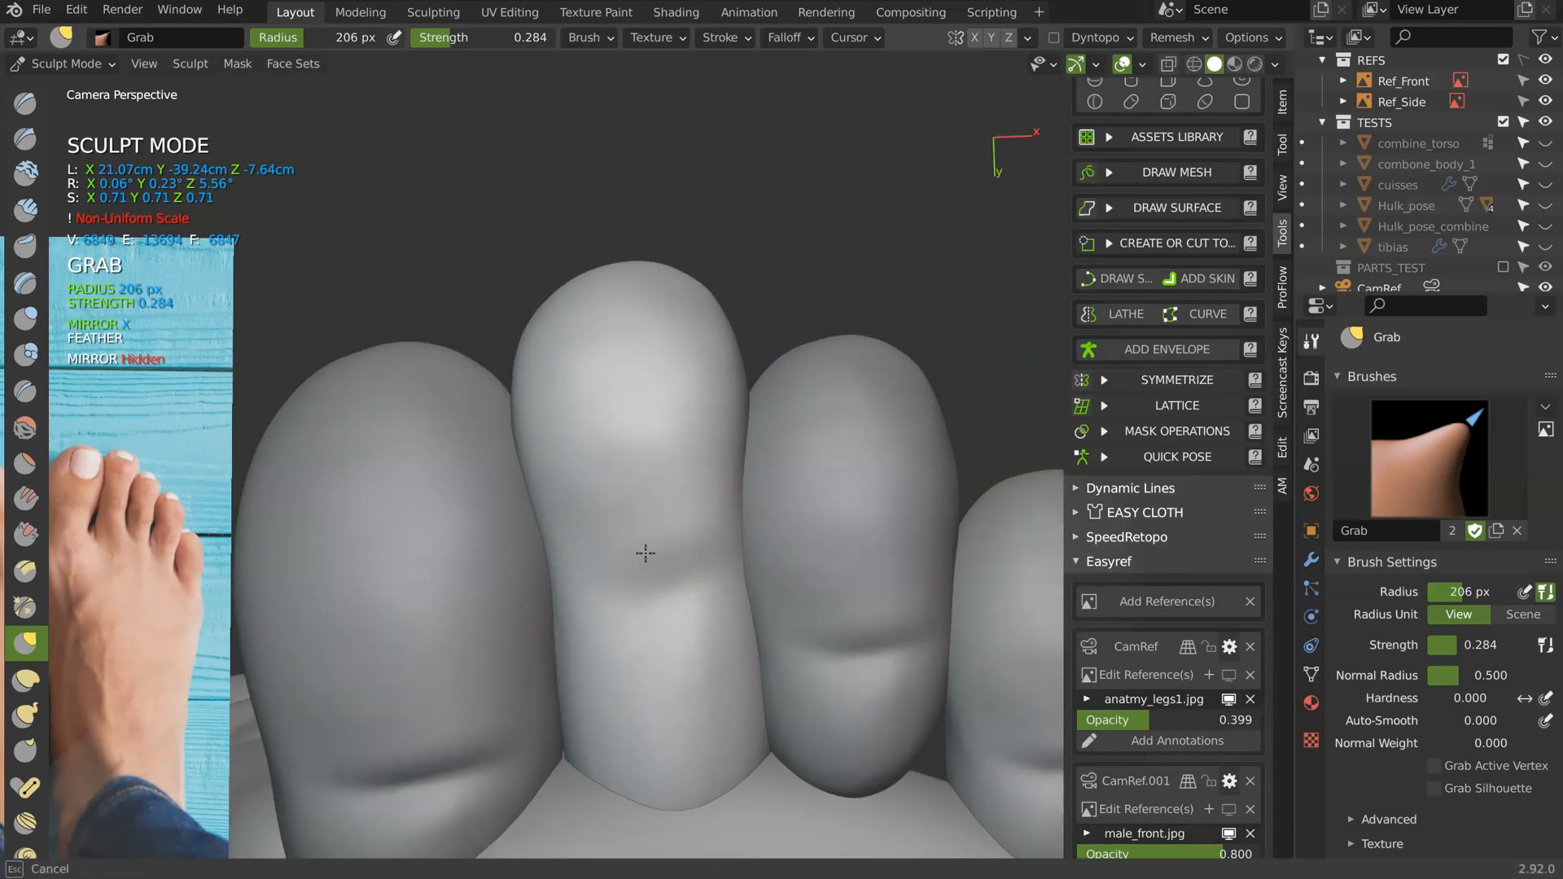
pyautogui.moveTo(604, 564)
pyautogui.mouseDown()
pyautogui.moveTo(680, 545)
pyautogui.moveTo(678, 569)
pyautogui.mouseUp()
pyautogui.moveTo(678, 568)
pyautogui.keyDown('shift'); pyautogui.mouseDown(button='middle')
pyautogui.moveTo(617, 412)
pyautogui.moveTo(676, 320)
pyautogui.mouseUp(button='middle'); pyautogui.keyUp('shift')
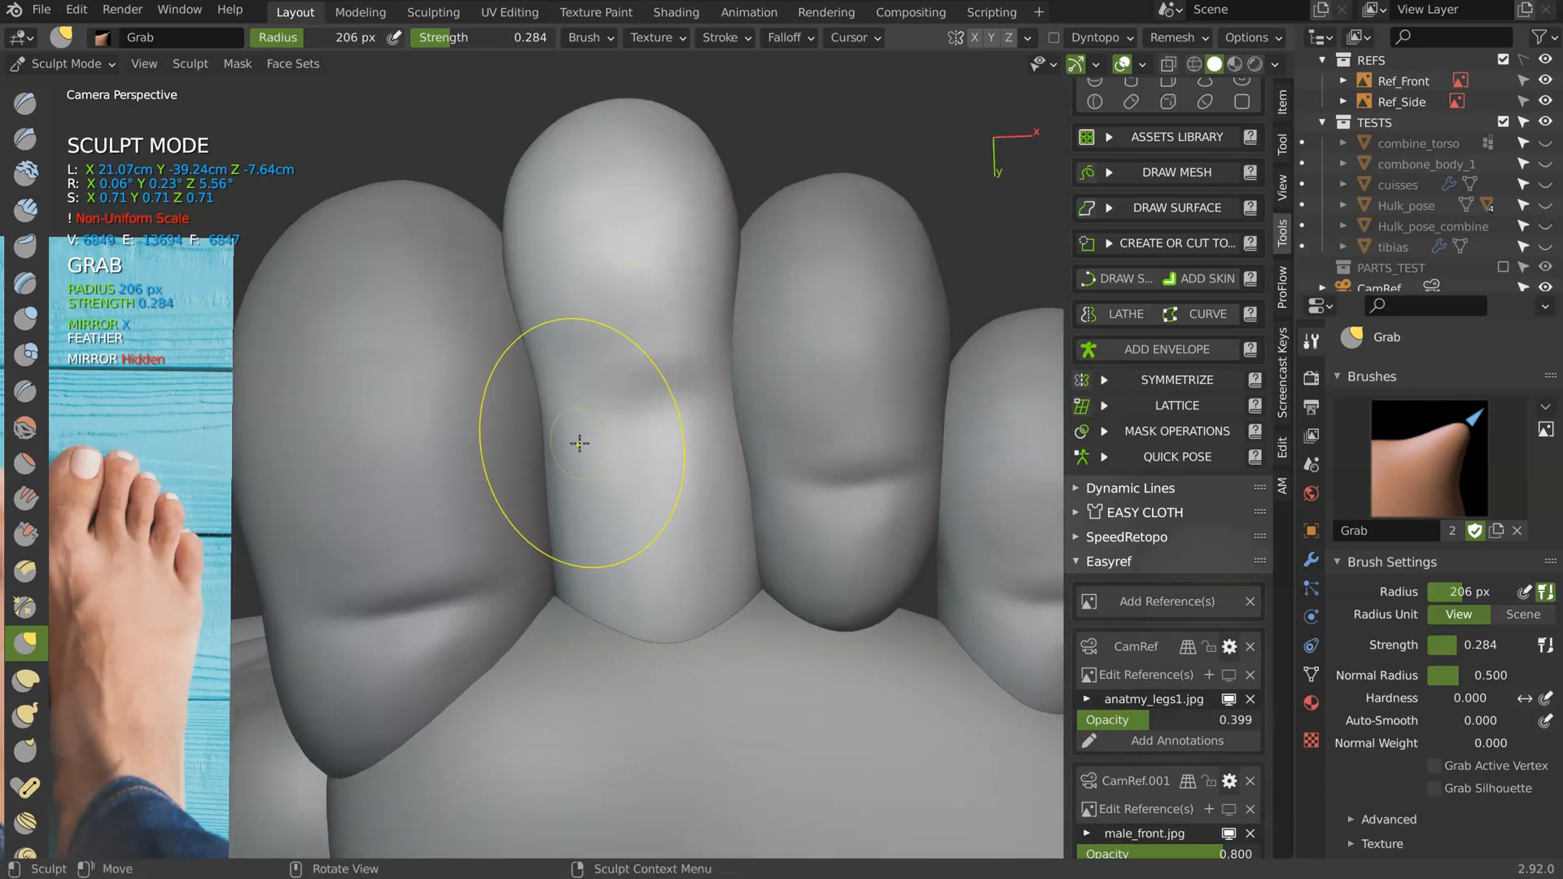
# - Carve a fold across the underside of the second toe's base using the Crease brush at a 90 px radius
pyautogui.hotkey('shift', 'c')
pyautogui.press('f')
pyautogui.click(583, 517)
pyautogui.moveTo(574, 606)
pyautogui.mouseDown()
pyautogui.moveTo(600, 621)
pyautogui.moveTo(714, 605)
pyautogui.mouseUp()
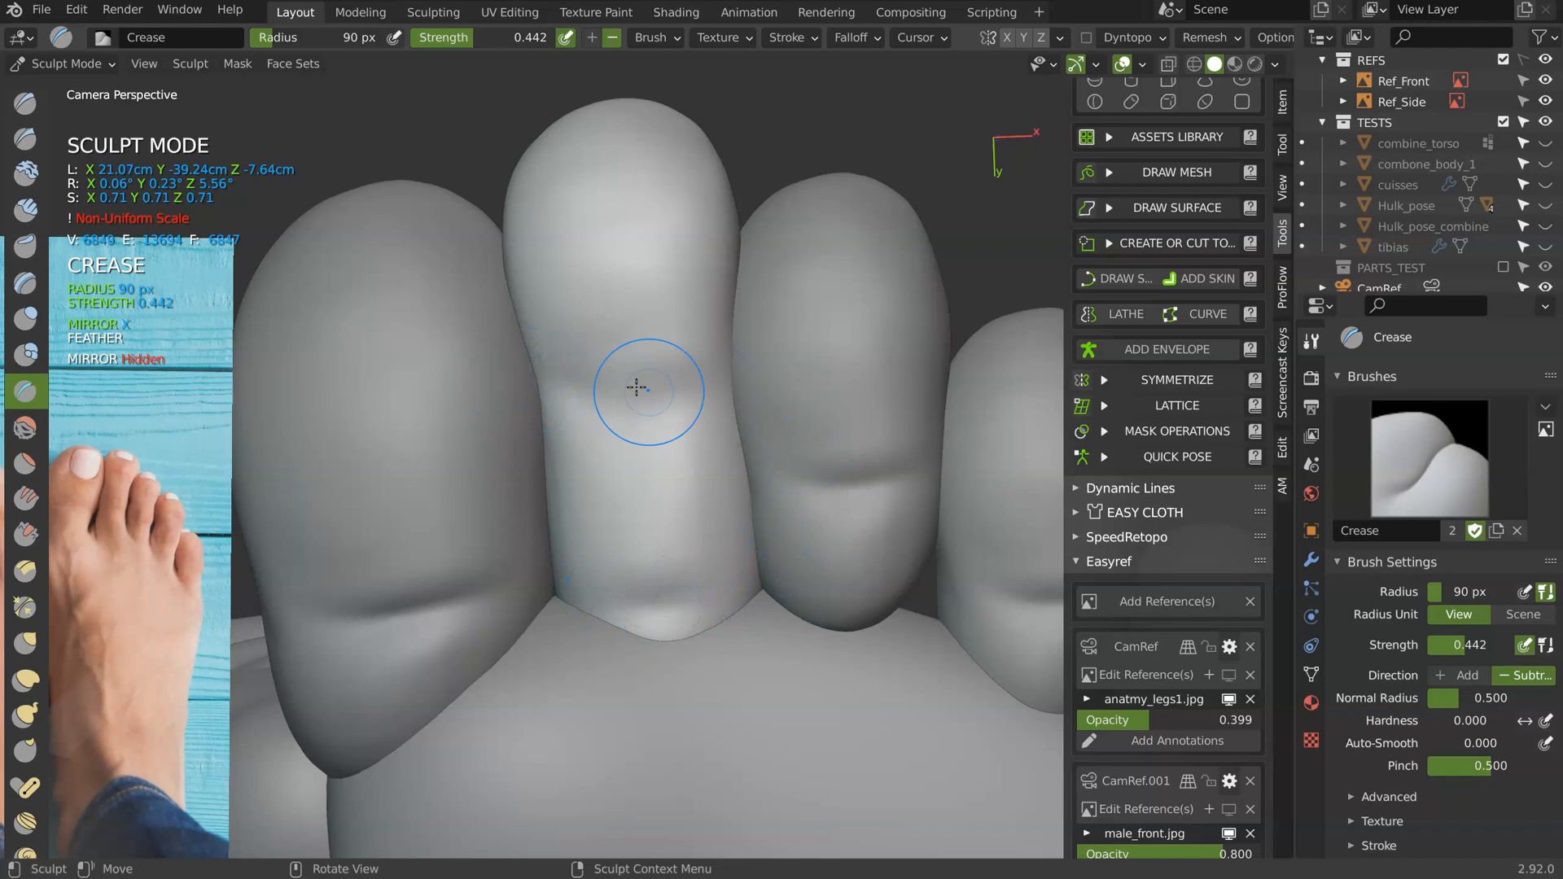
pyautogui.moveTo(711, 377); pyautogui.dragTo(651, 356, button='middle')
# - Remesh the second toe at a voxel size of 0.350 and build up its knuckle with the Clay brush
pyautogui.press('c')
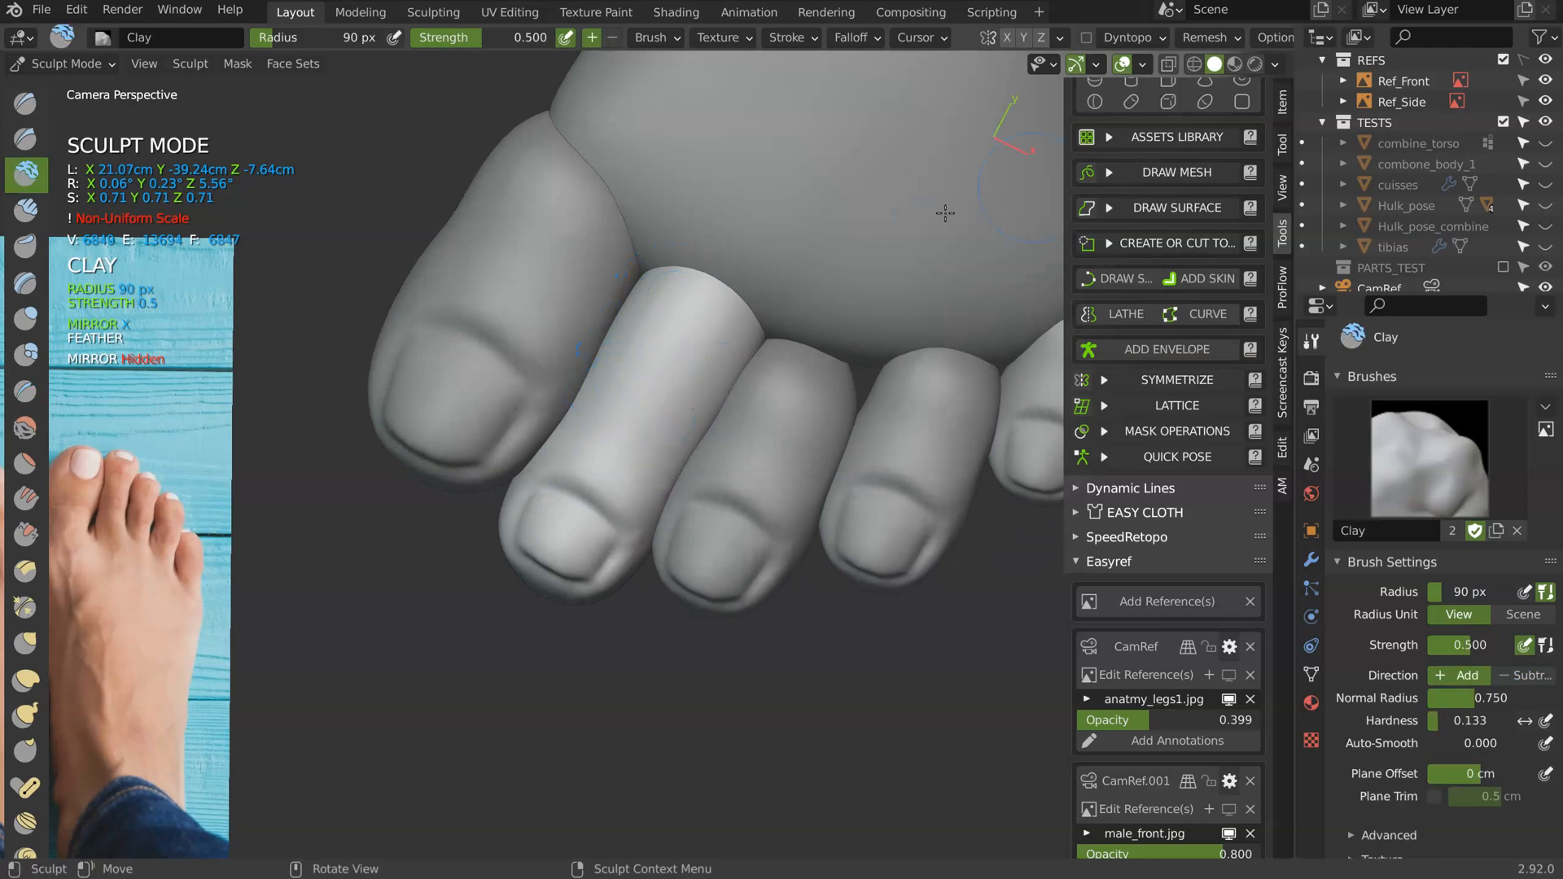
pyautogui.scroll(8, 1156, 173)
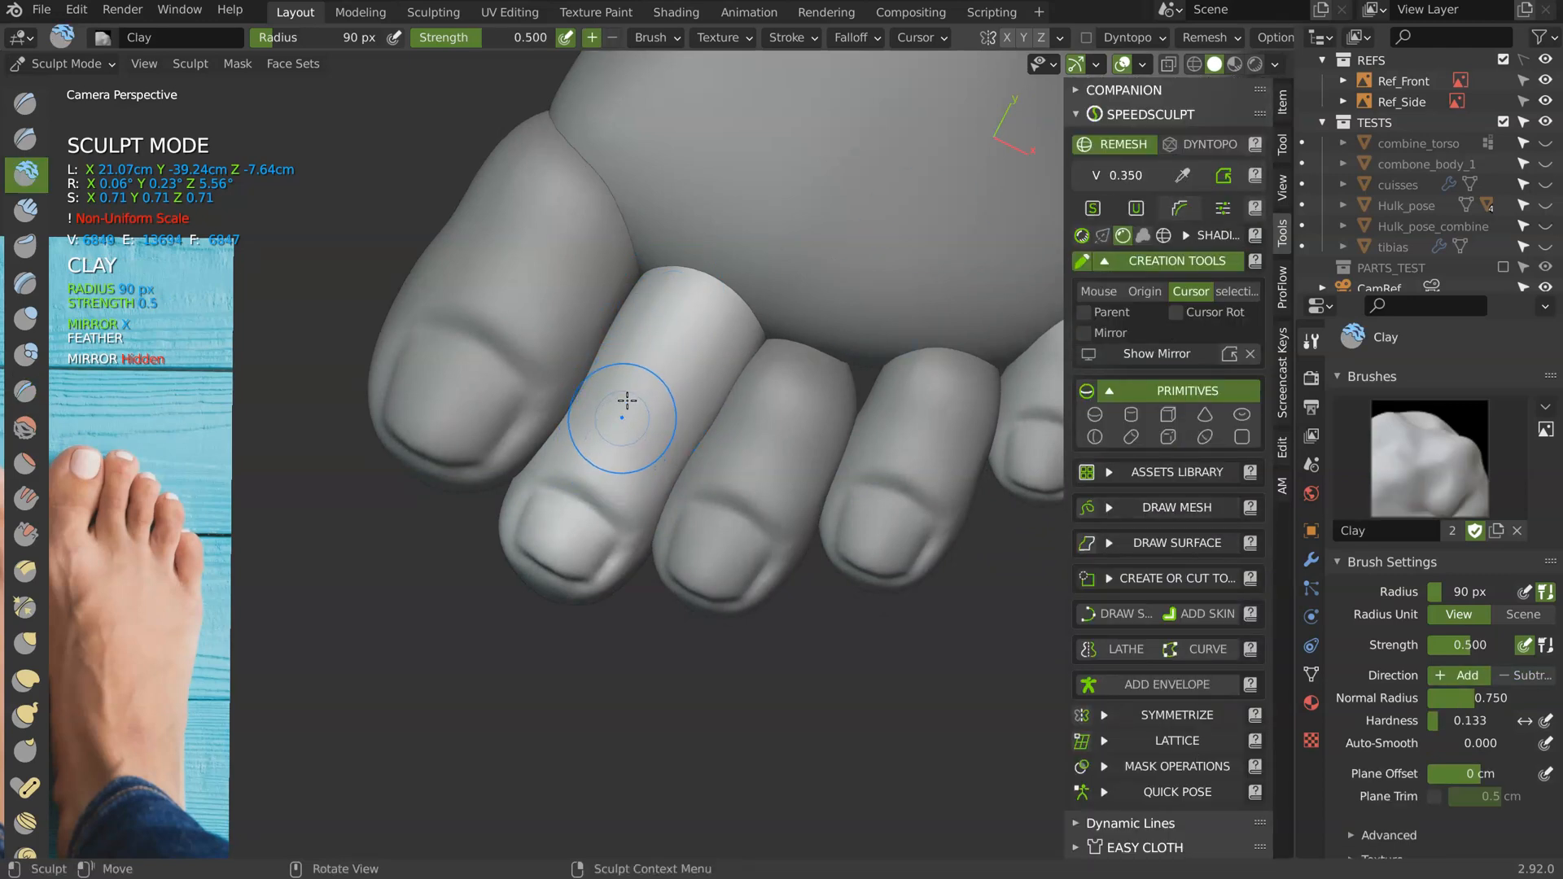
pyautogui.click(1222, 178)
pyautogui.scroll(2, 625, 360)
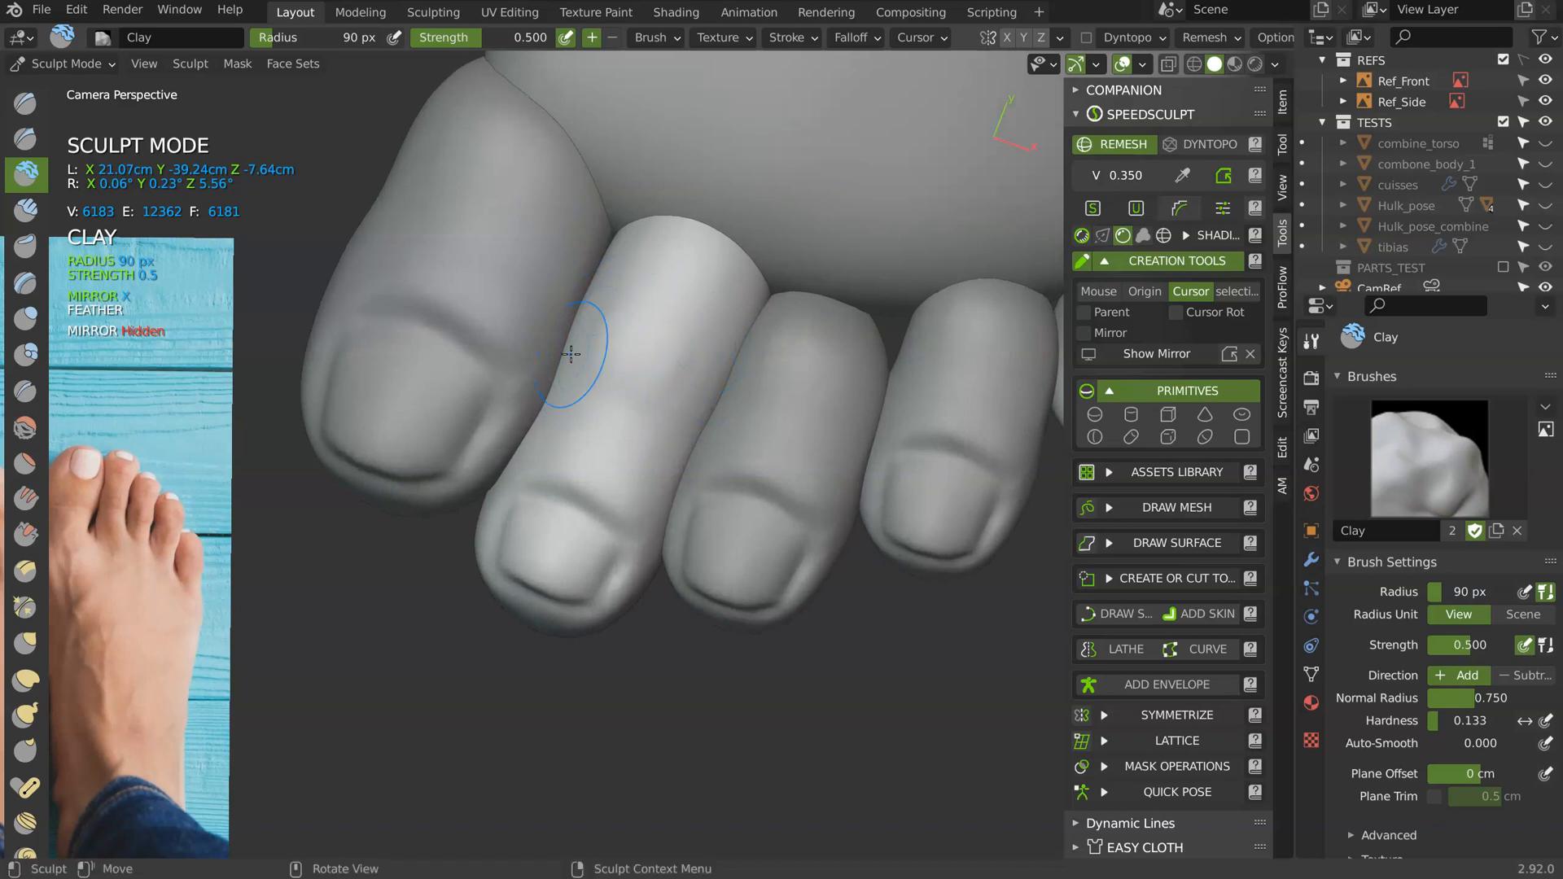
pyautogui.moveTo(678, 184); pyautogui.dragTo(635, 326, button='middle')
pyautogui.moveTo(706, 398); pyautogui.dragTo(653, 398, button='middle')
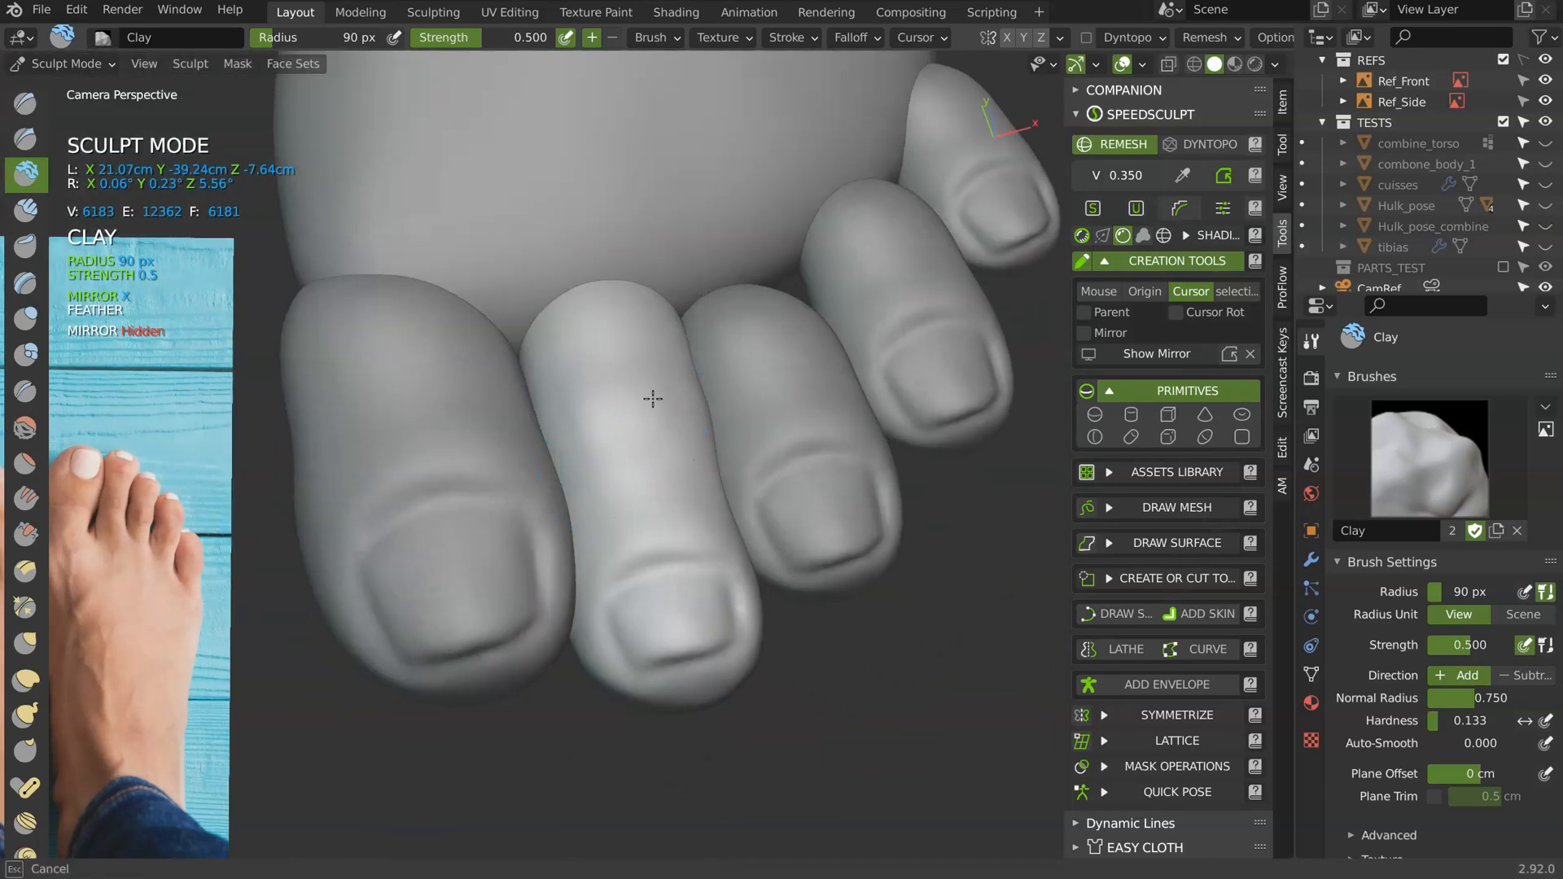
pyautogui.moveTo(613, 465)
pyautogui.mouseDown(button='middle')
pyautogui.moveTo(625, 376)
pyautogui.moveTo(795, 285)
pyautogui.moveTo(799, 446)
pyautogui.moveTo(715, 589)
pyautogui.moveTo(641, 511)
pyautogui.mouseUp(button='middle')
pyautogui.press('Tab')
pyautogui.scroll(2, 641, 510)
pyautogui.press('Tab')
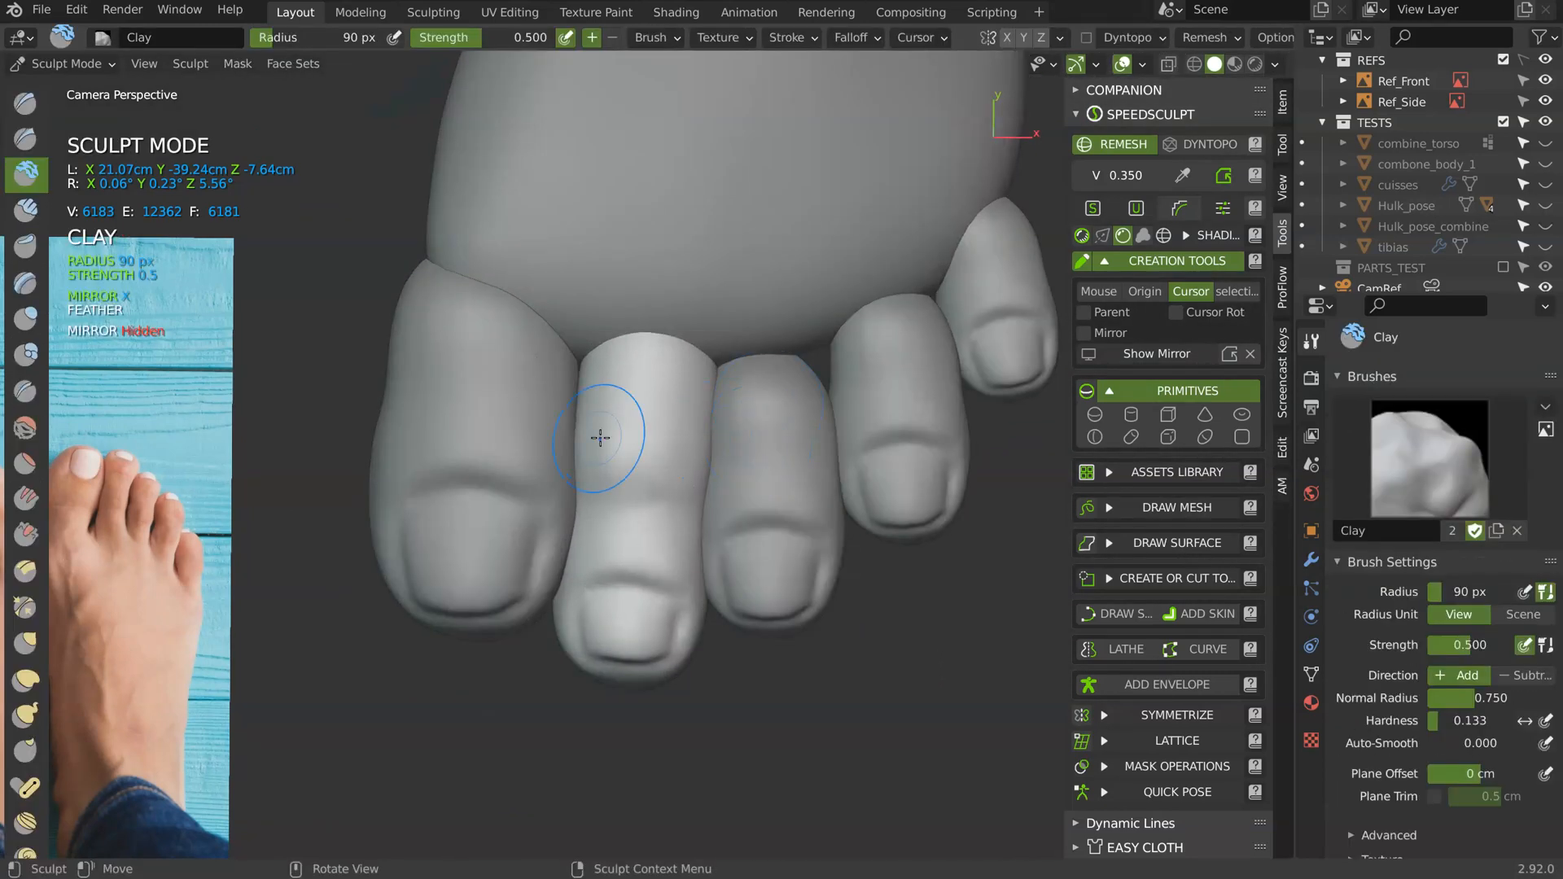
# - Refine the second toe's underside near the base using the Grab brush at a 182 px radius
pyautogui.press('g')
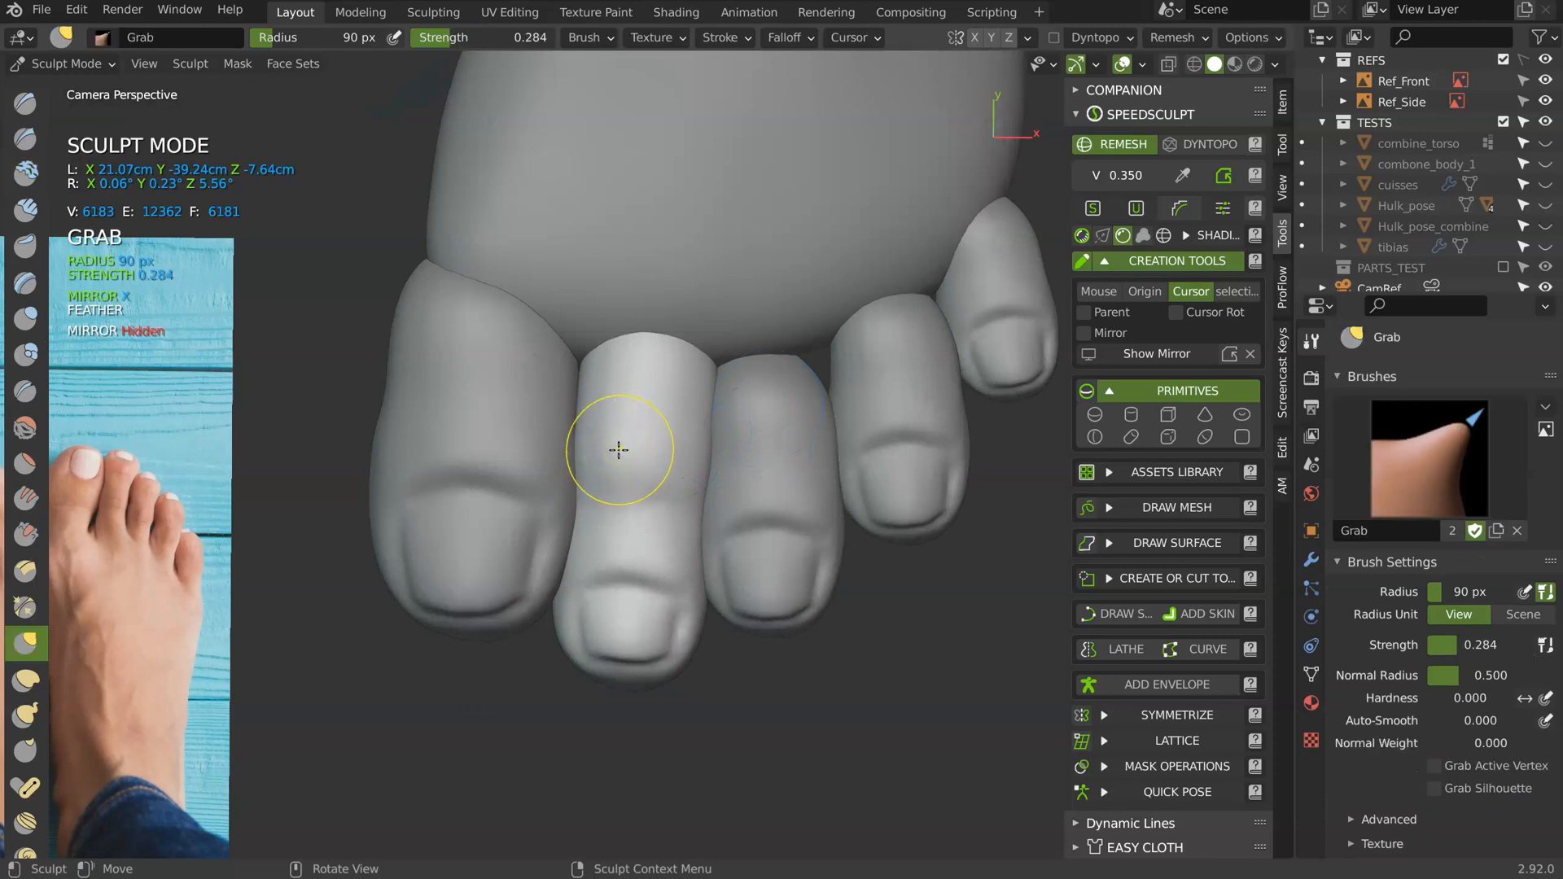
pyautogui.press('f')
pyautogui.click(573, 429)
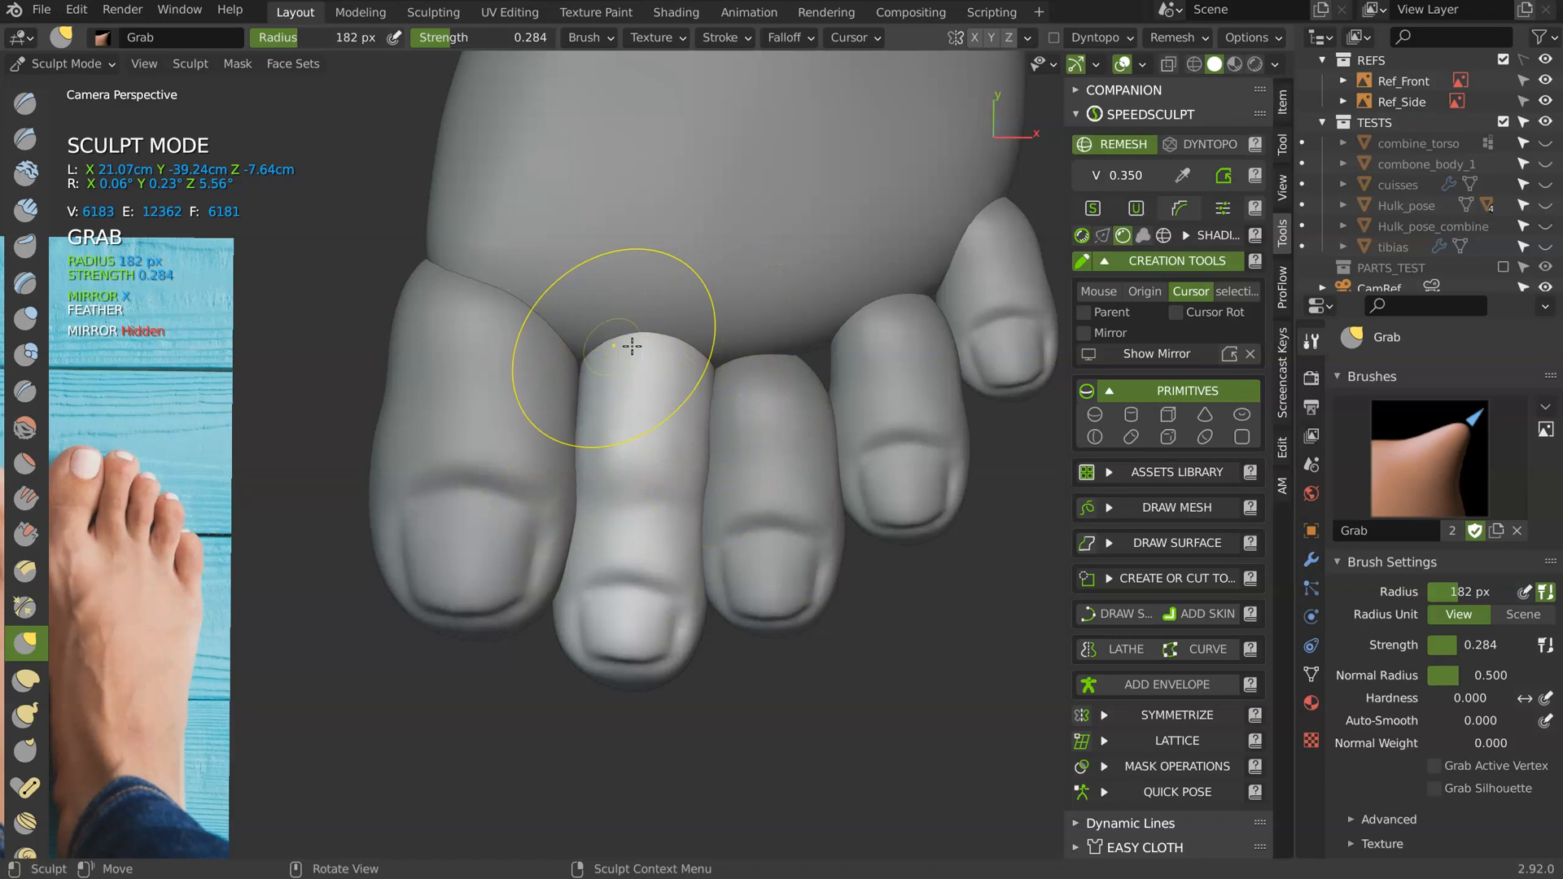
pyautogui.moveTo(577, 467); pyautogui.dragTo(638, 338, button='middle')
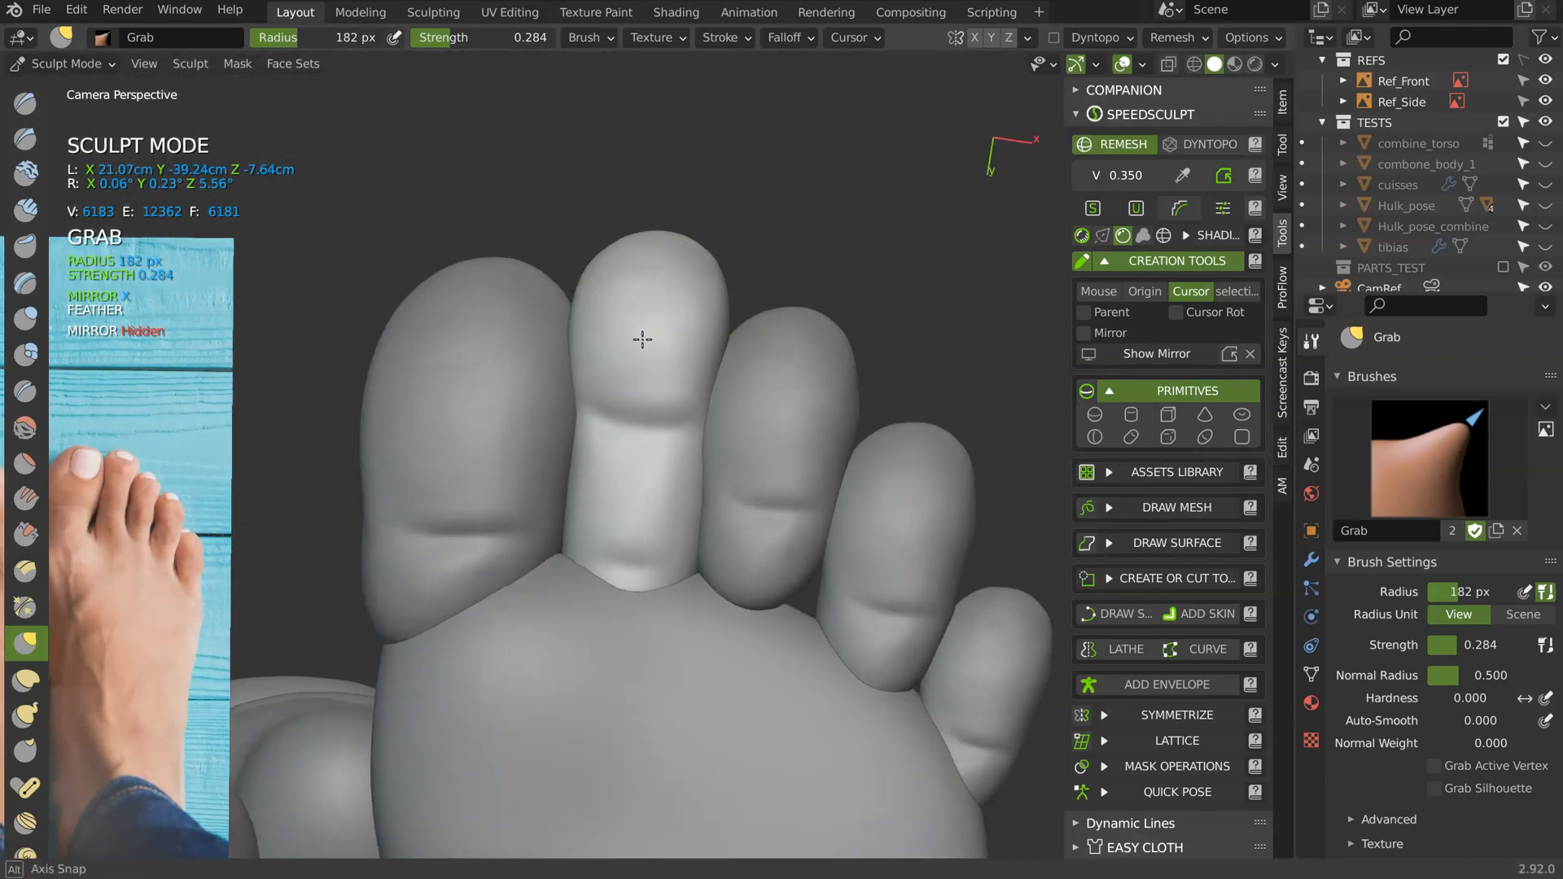
pyautogui.moveTo(692, 470)
pyautogui.mouseDown()
pyautogui.moveTo(710, 439)
pyautogui.moveTo(673, 499)
pyautogui.mouseUp()
pyautogui.scroll(-4, 673, 500)
pyautogui.scroll(1, 789, 418)
# - Duplicate the second toe onto the third toe's place, scaled to about 0.88 and rotated to about 11.29° around Z
pyautogui.hotkey('ctrl', 'Tab')
pyautogui.click(737, 458)
pyautogui.click(644, 480)
pyautogui.press('ctrl+KP_7')
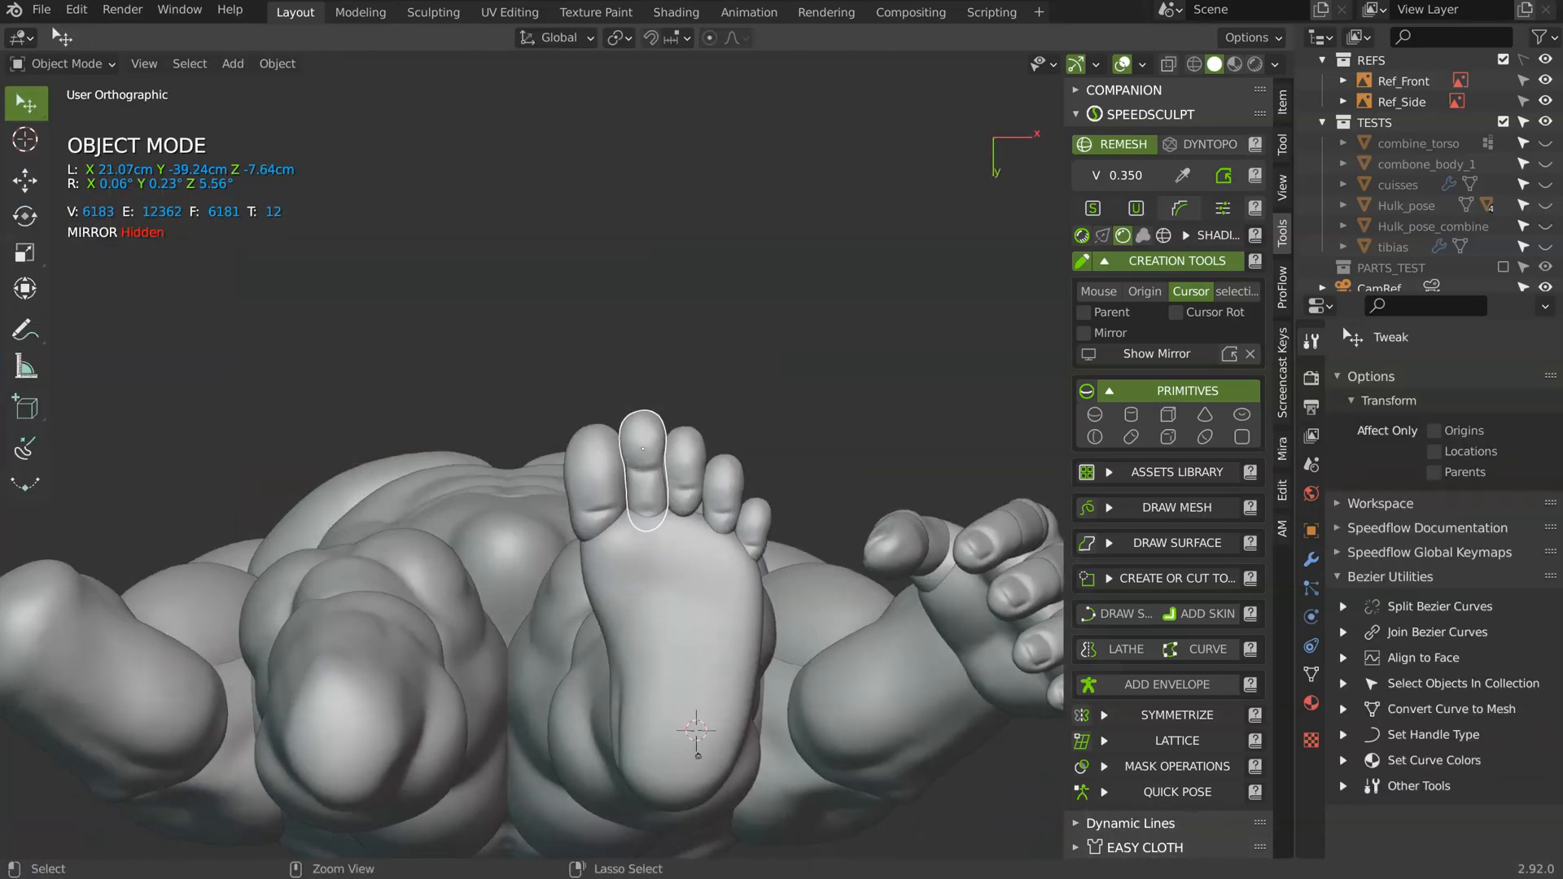
pyautogui.press('KP_Decimal')
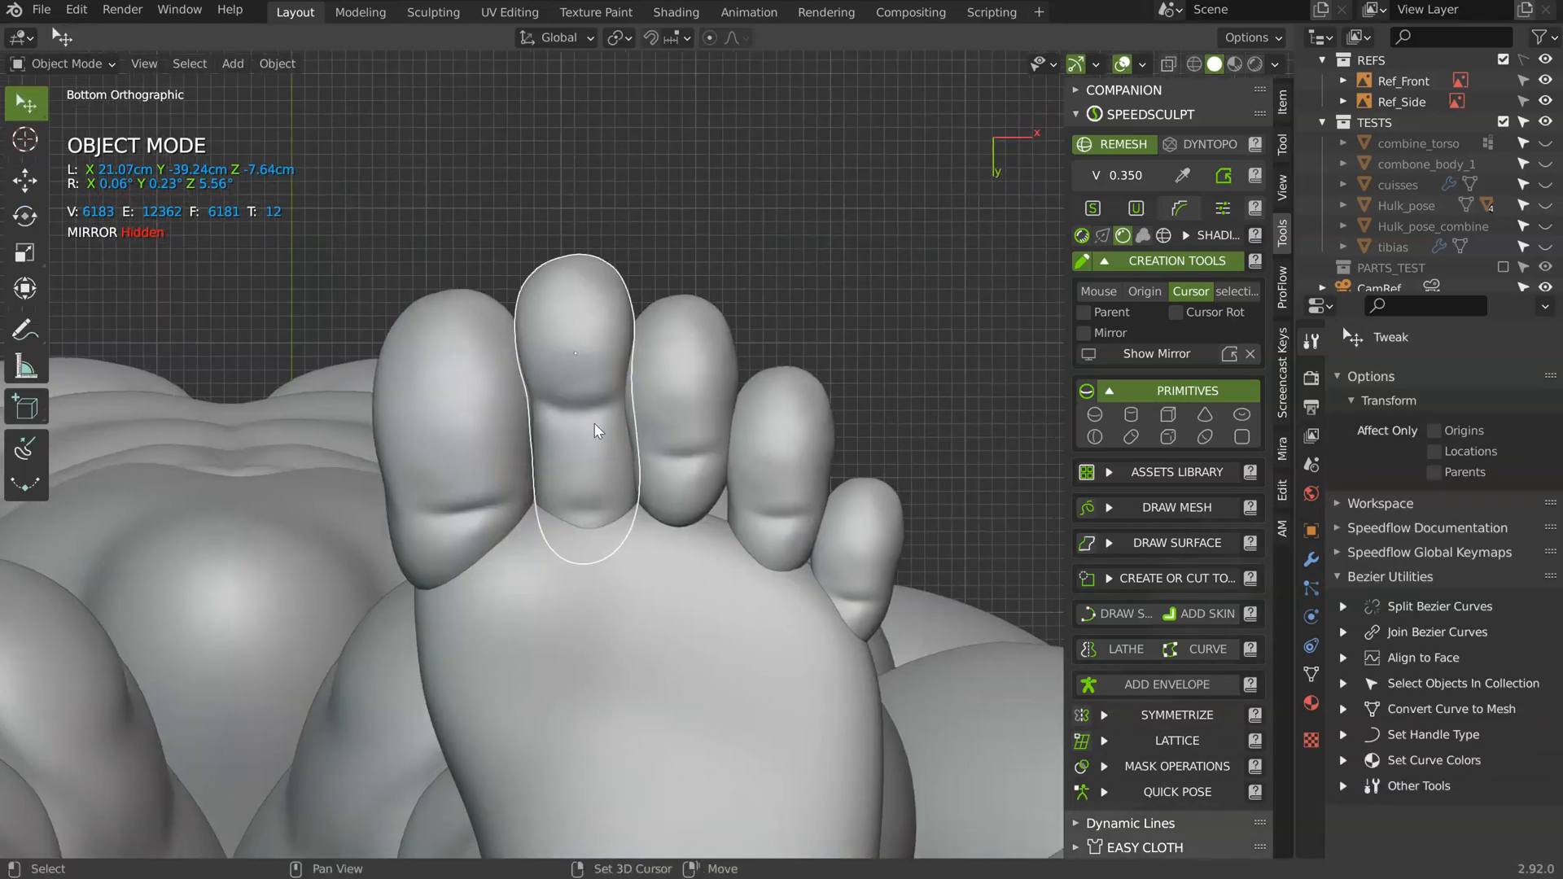
pyautogui.hotkey('shift', 'd')
pyautogui.click(708, 443)
pyautogui.press('r')
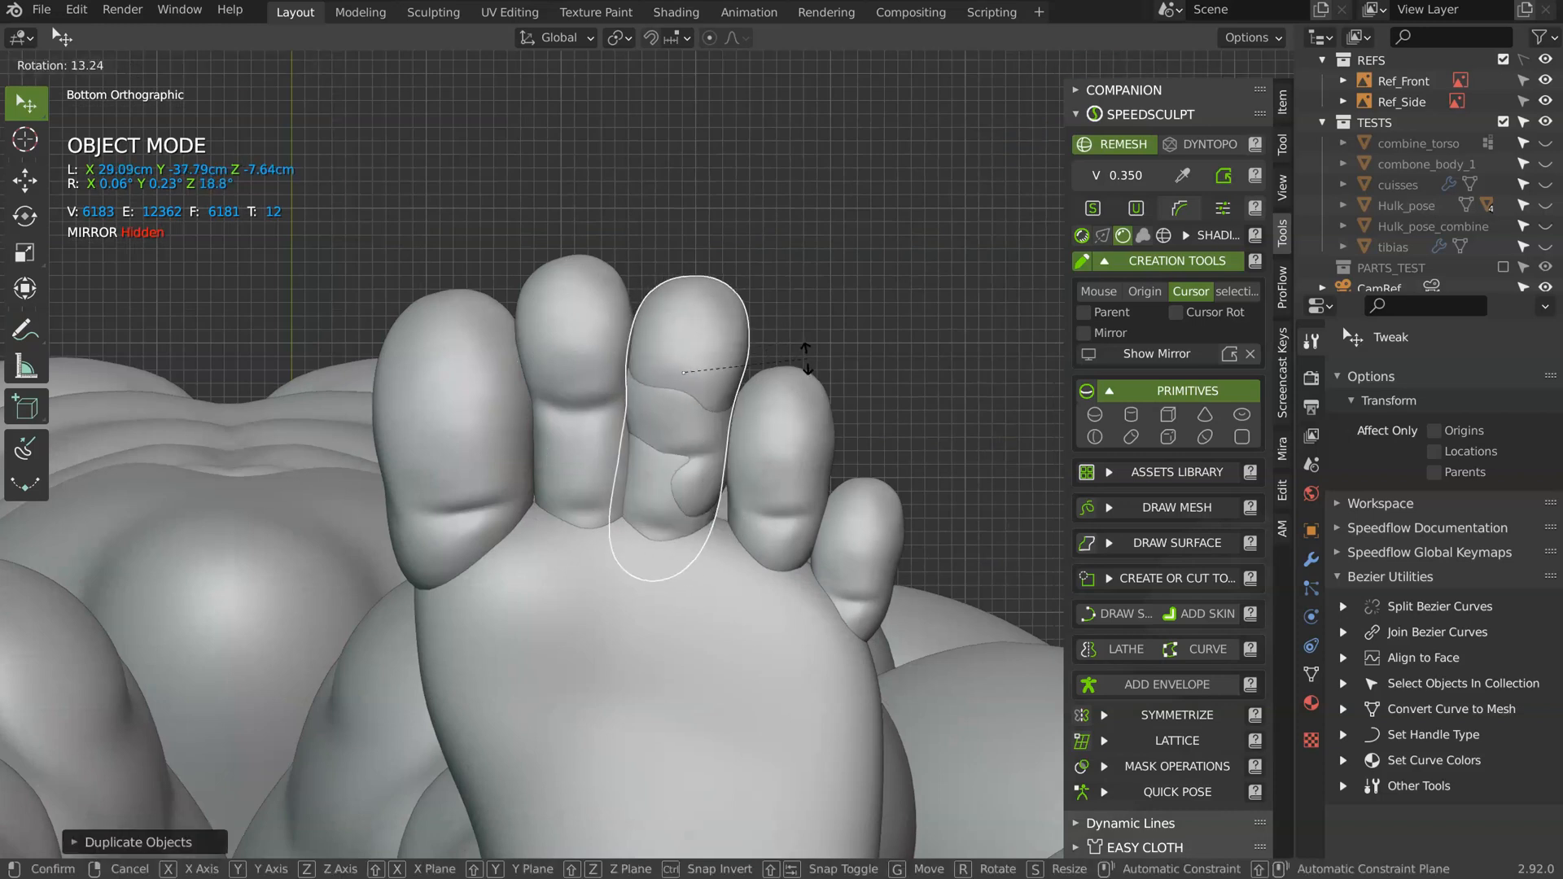
pyautogui.click(793, 342)
pyautogui.press('s')
pyautogui.click(812, 336)
pyautogui.press('r')
pyautogui.click(791, 317)
# - Delete the old third toe overlapping the new copy
pyautogui.click(661, 438)
pyautogui.press('x')
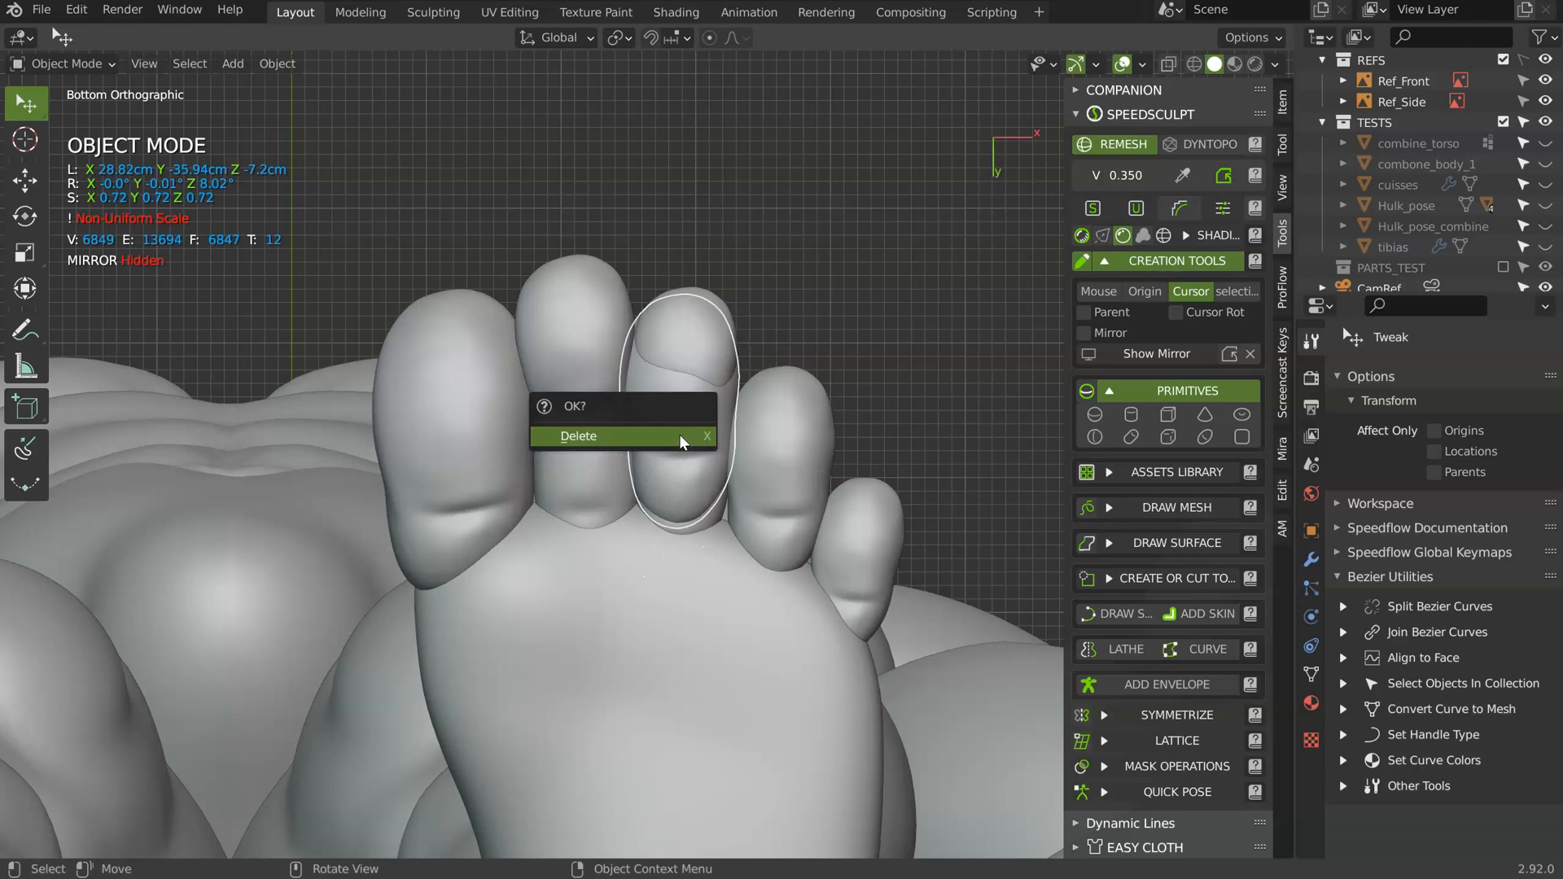
pyautogui.click(681, 441)
# - Duplicate the new third toe onto the fourth toe's place at about X 36.12 cm, Y -33.07 cm, rotated to about 13.33° around Z
pyautogui.hotkey('shift', 'd')
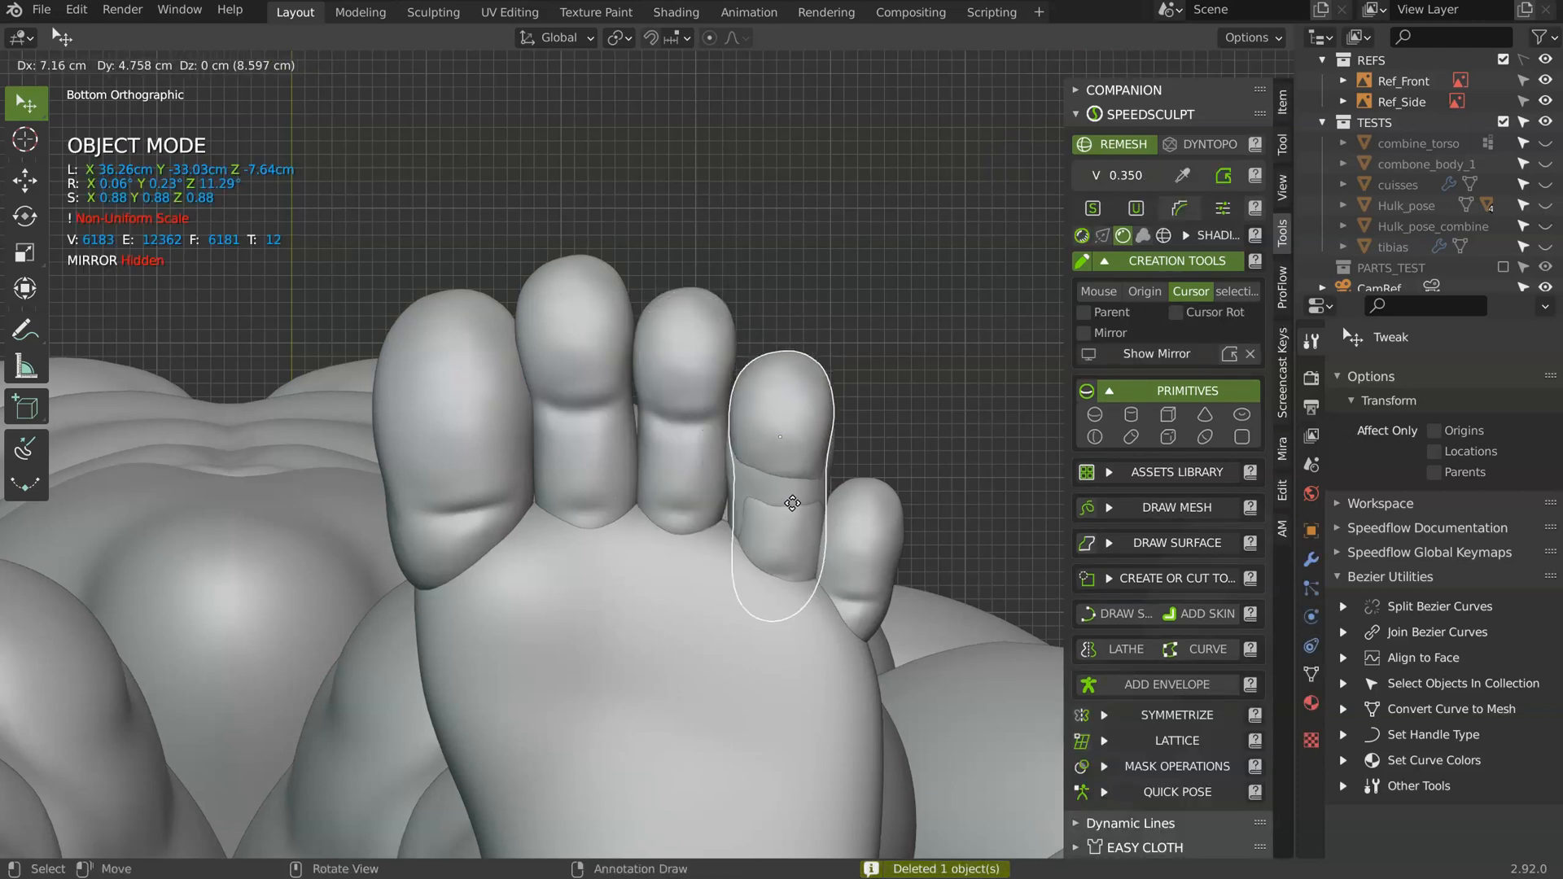
pyautogui.click(794, 506)
pyautogui.press('r')
pyautogui.click(846, 393)
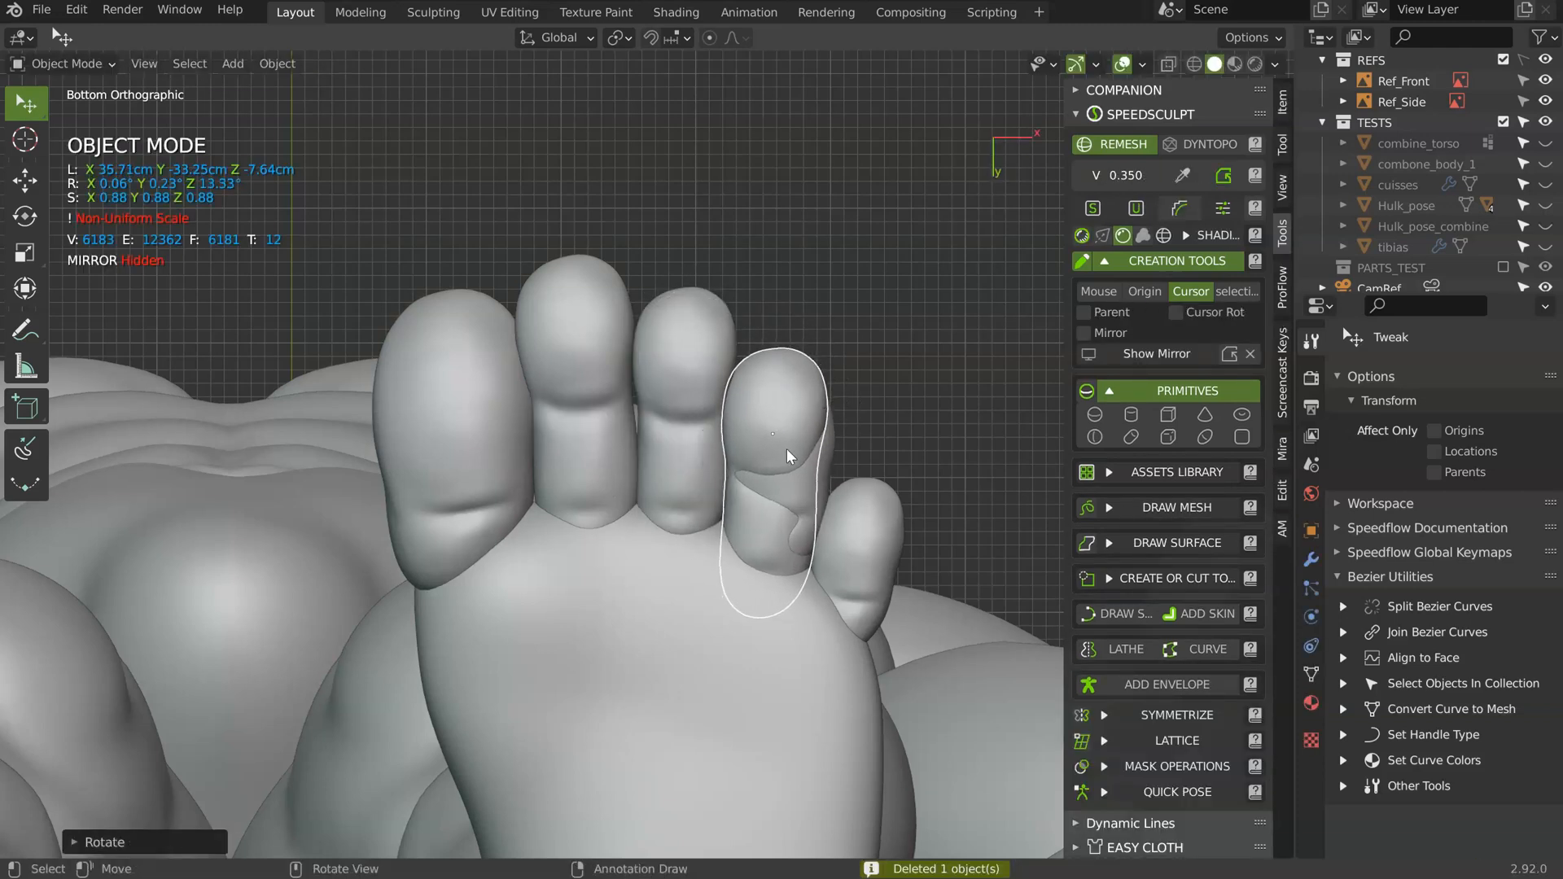
pyautogui.press('g')
pyautogui.click(818, 510)
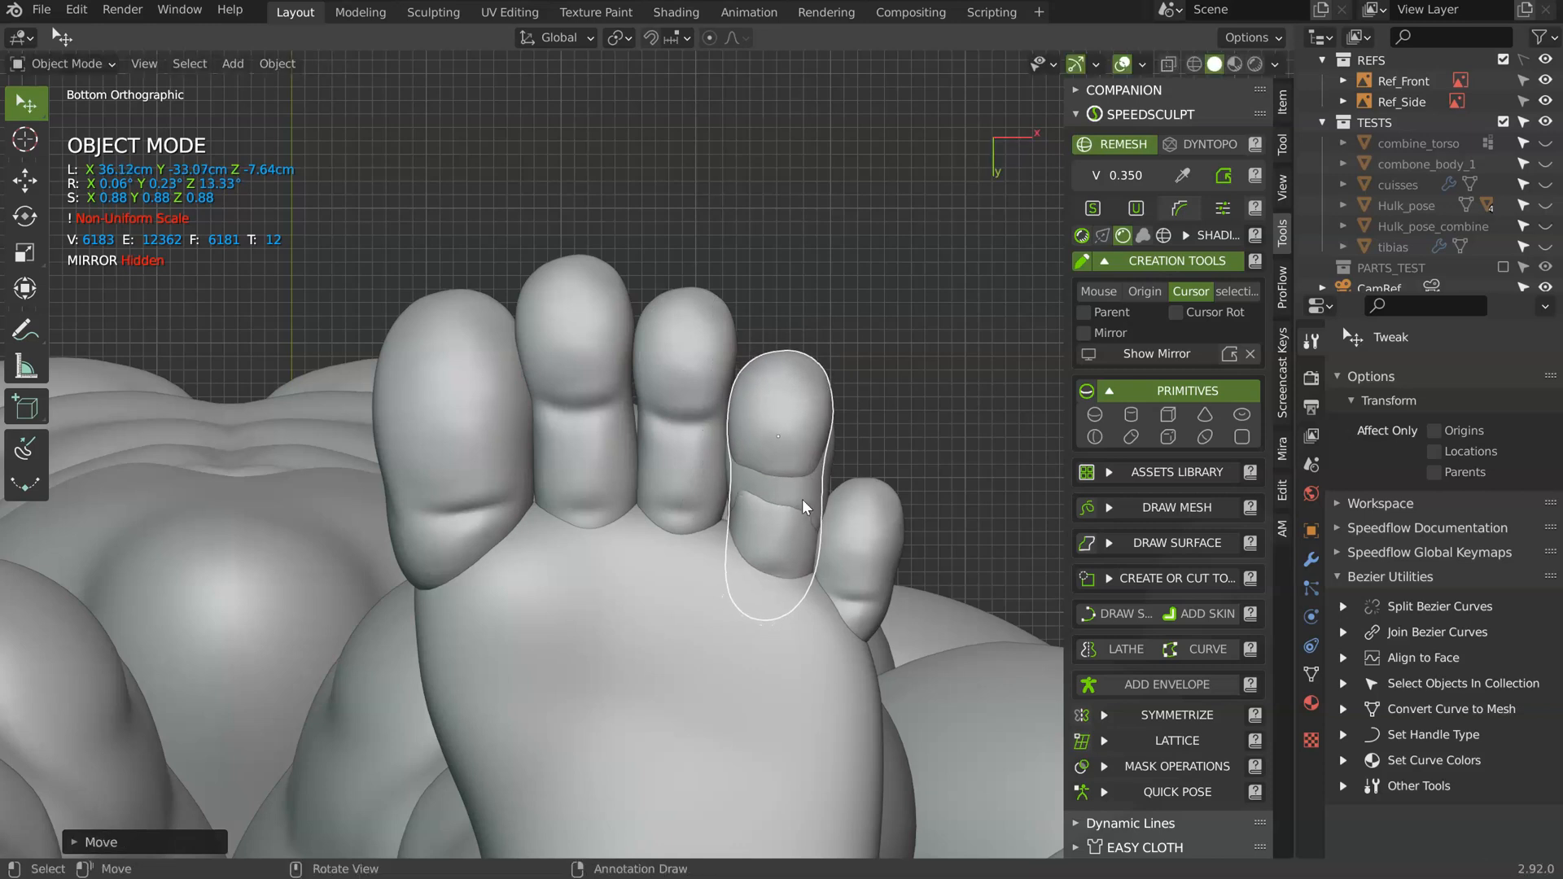
# - Remove the old fourth toe overlapping its new copy
pyautogui.hotkey('shift', 'd')
pyautogui.press('s')
pyautogui.press('Escape')
pyautogui.press('Delete')
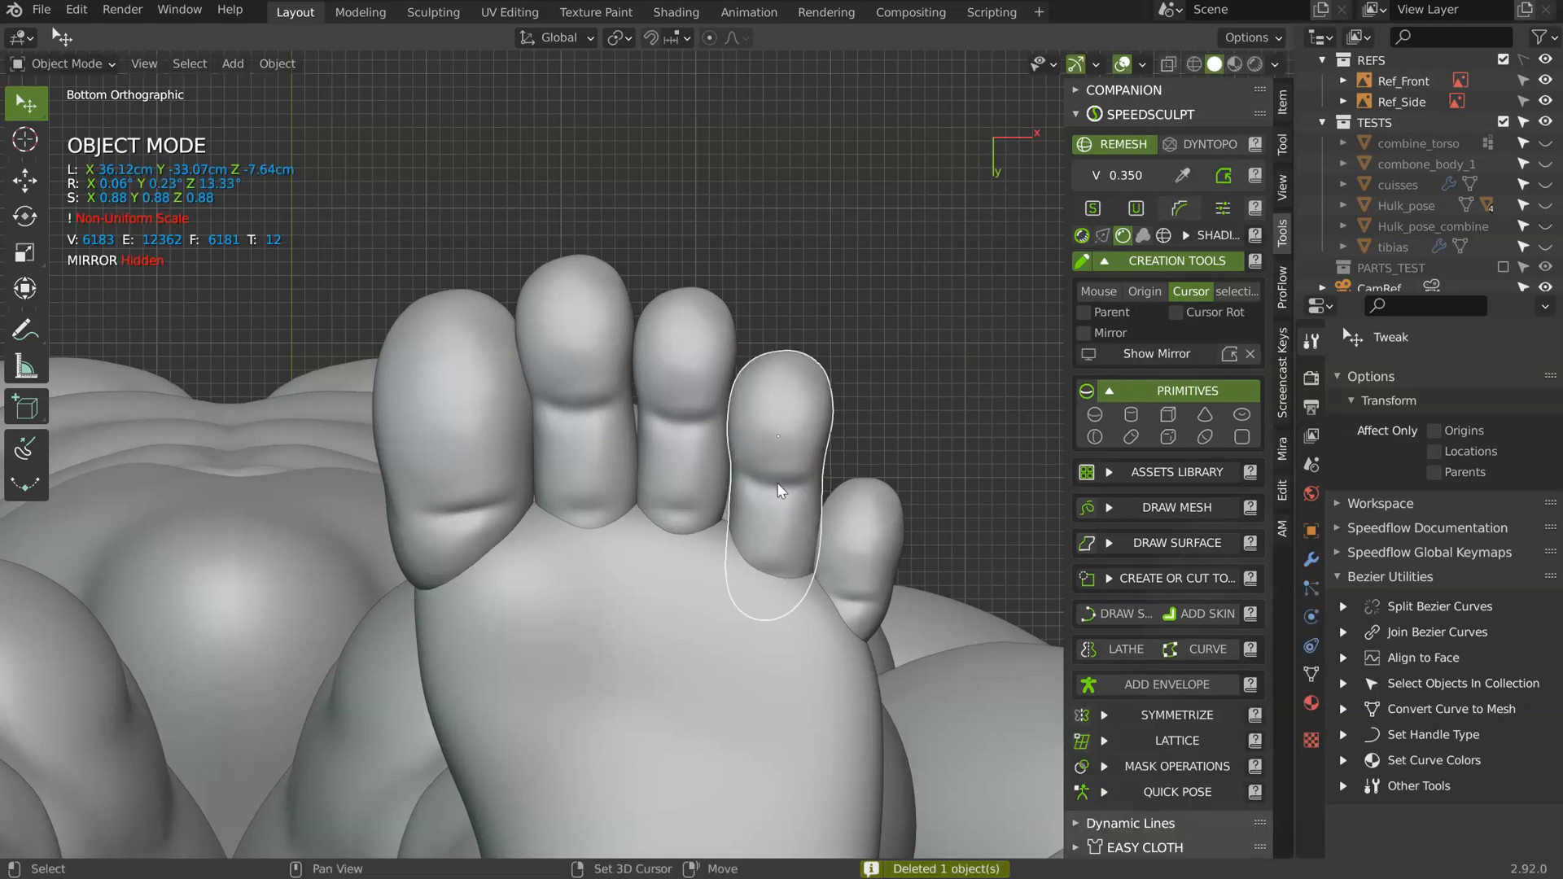
# - Replace the old little toe with a fourth-toe copy scaled to about 0.71 at about X 41.87 cm, Y -26.64 cm, rotated to about 12.9° around Z
pyautogui.hotkey('shift', 'd')
pyautogui.click(856, 573)
pyautogui.press('r')
pyautogui.click(910, 492)
pyautogui.press('s')
pyautogui.click(877, 504)
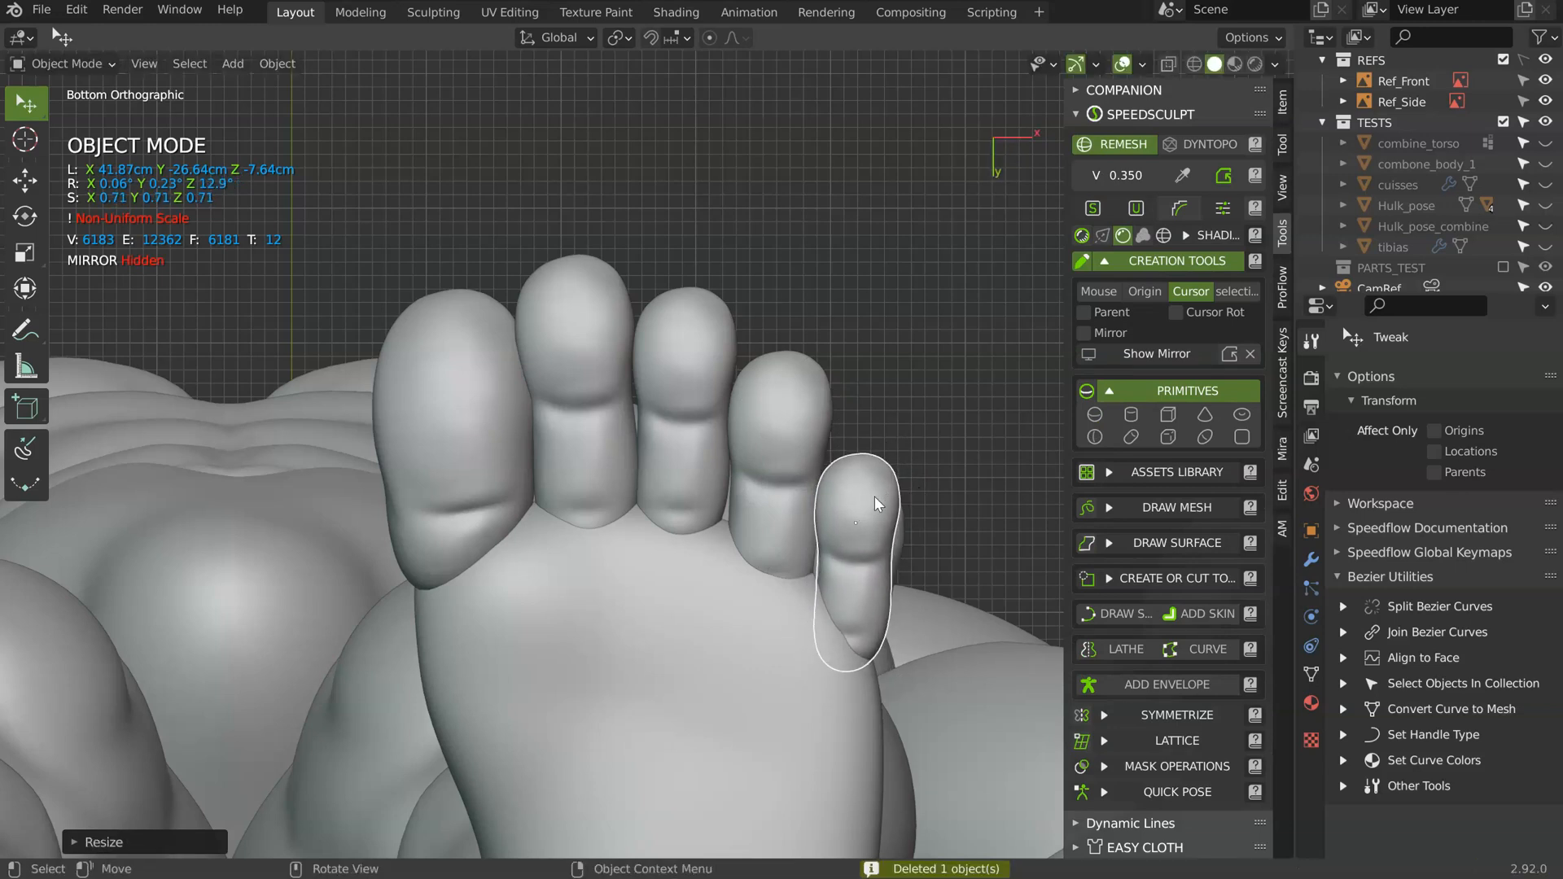
pyautogui.click(901, 561)
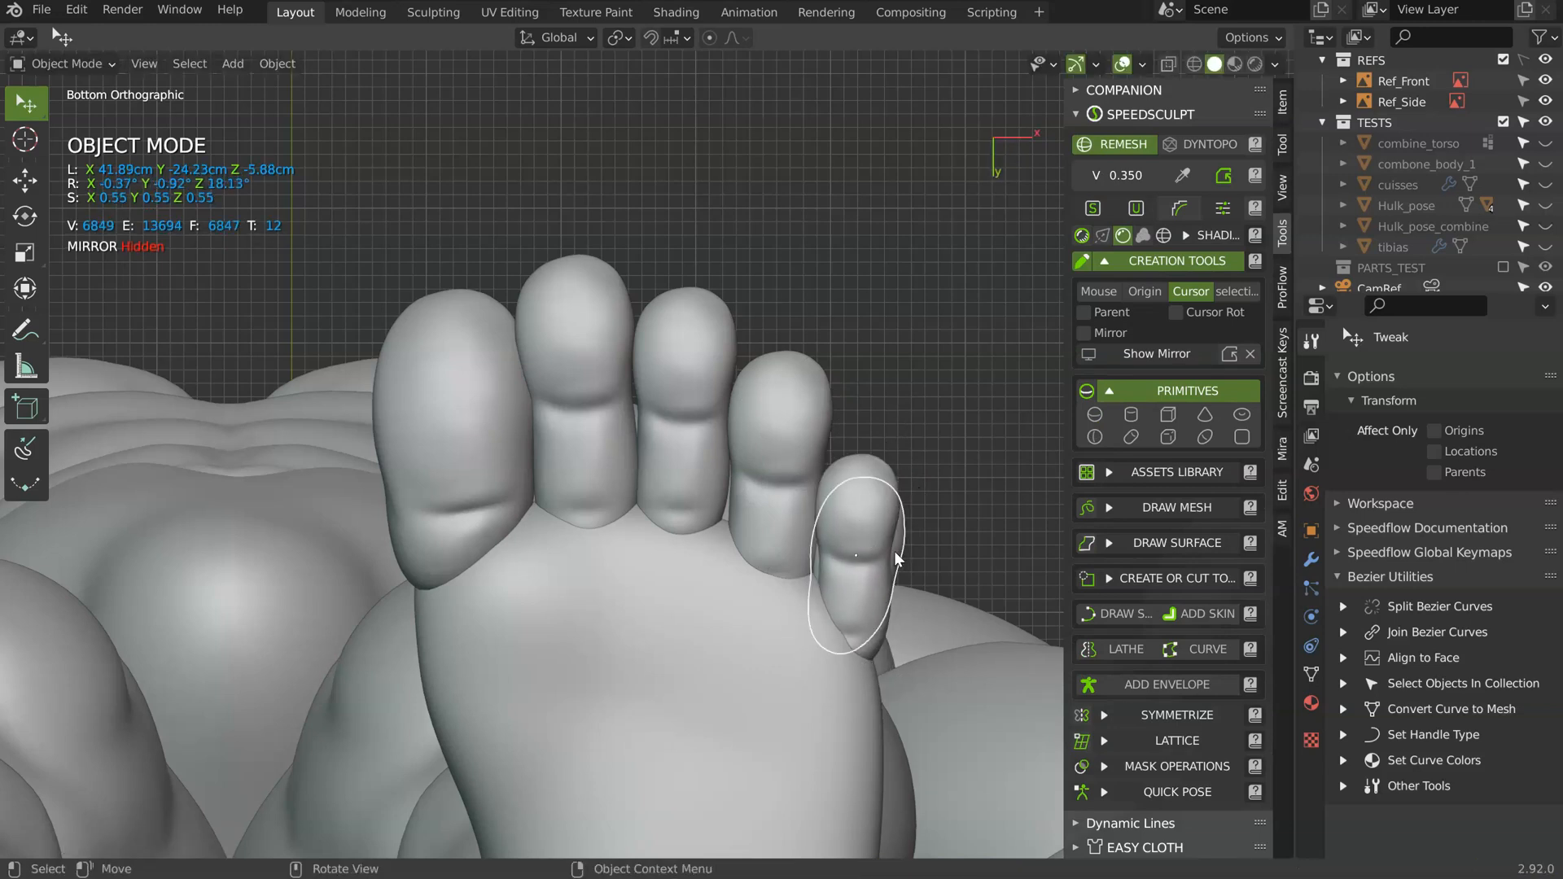
pyautogui.press('Delete')
# - Adjust the foot's front edge around the toe bases in Sculpt Mode using the Grab brush at a 182 px radius
pyautogui.press('KP_7')
pyautogui.keyDown('ctrl'); pyautogui.moveTo(608, 350); pyautogui.dragTo(607, 598, button='middle'); pyautogui.keyUp('ctrl')
pyautogui.moveTo(823, 495); pyautogui.dragTo(676, 469, button='middle')
pyautogui.scroll(4, 788, 388)
pyautogui.click(505, 443)
pyautogui.hotkey('ctrl', 'Tab')
pyautogui.moveTo(737, 410)
pyautogui.mouseDown(button='middle')
pyautogui.moveTo(667, 492)
pyautogui.moveTo(513, 562)
pyautogui.mouseUp(button='middle')
pyautogui.scroll(2, 500, 493)
pyautogui.keyDown('shift'); pyautogui.moveTo(501, 492); pyautogui.dragTo(700, 409, button='middle'); pyautogui.keyUp('shift')
pyautogui.moveTo(572, 511); pyautogui.dragTo(530, 524)
pyautogui.moveTo(553, 525)
pyautogui.mouseDown()
pyautogui.moveTo(610, 545)
pyautogui.moveTo(602, 533)
pyautogui.mouseUp()
# - Shape the ball of the foot under the toes and the sole's outer edge with the Grab brush
pyautogui.moveTo(573, 531)
pyautogui.mouseDown(button='middle')
pyautogui.moveTo(600, 370)
pyautogui.moveTo(570, 268)
pyautogui.mouseUp(button='middle')
pyautogui.keyDown('shift'); pyautogui.moveTo(574, 449); pyautogui.dragTo(583, 425, button='middle'); pyautogui.keyUp('shift')
pyautogui.moveTo(560, 473); pyautogui.dragTo(553, 459)
pyautogui.moveTo(661, 455); pyautogui.dragTo(656, 478)
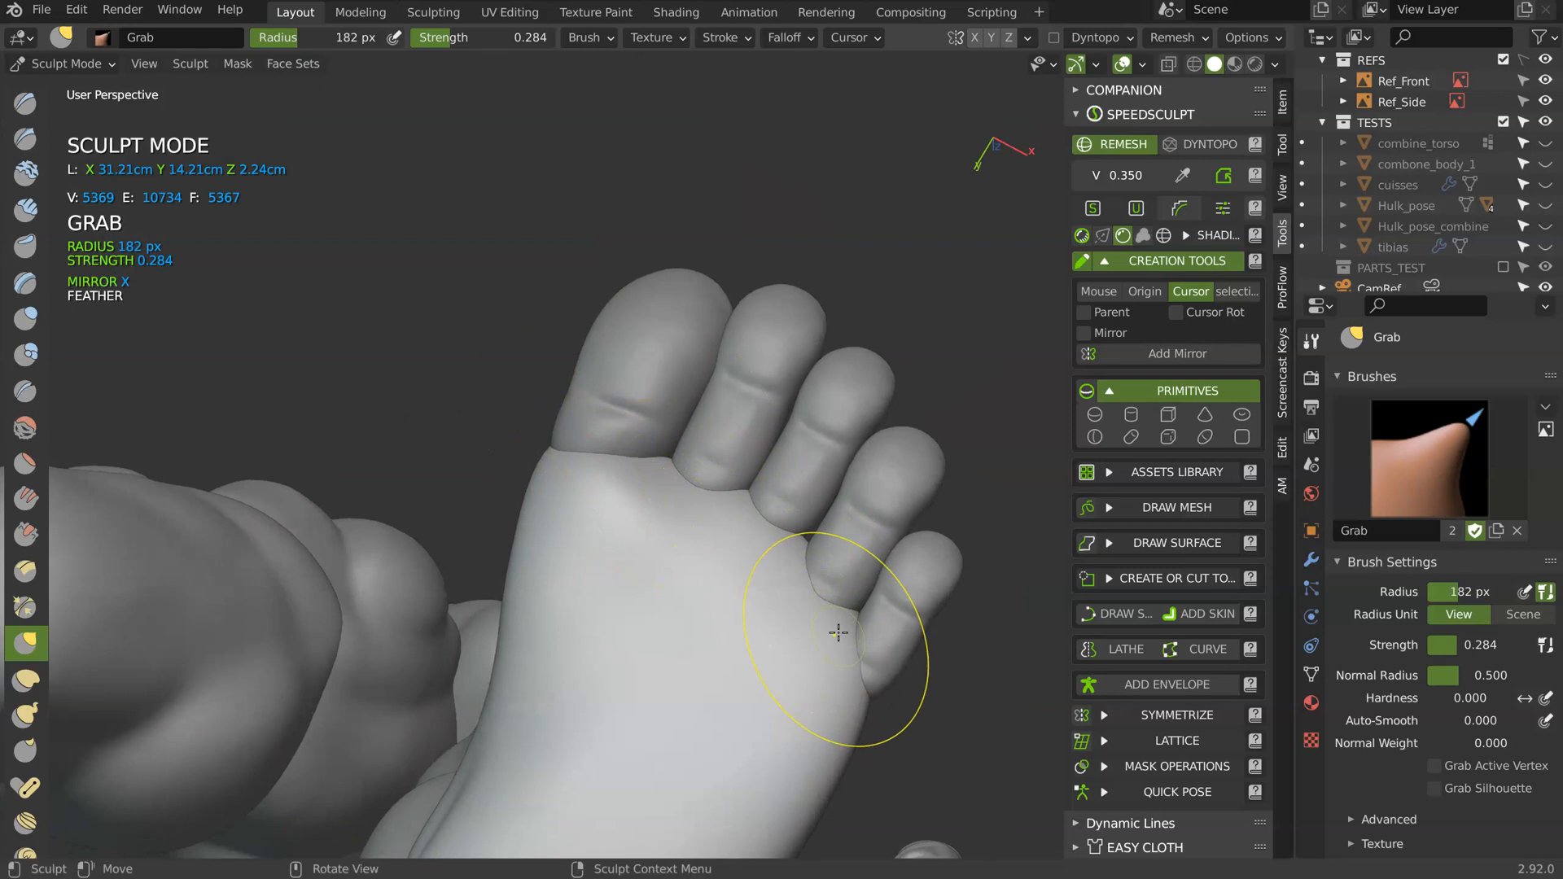
pyautogui.moveTo(838, 626); pyautogui.dragTo(815, 436, button='middle')
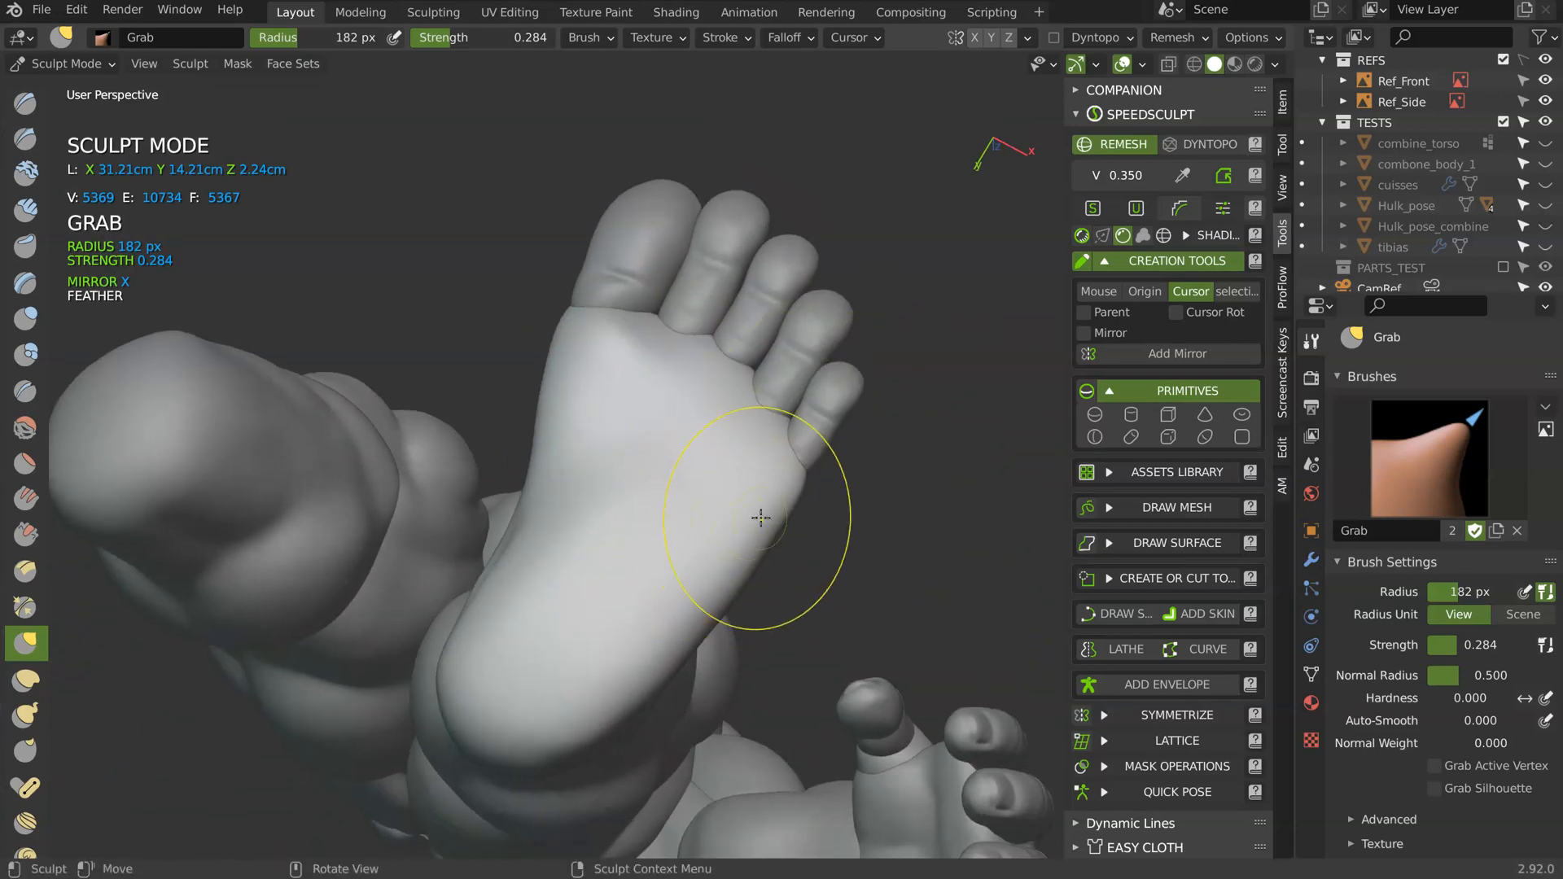
pyautogui.moveTo(760, 517); pyautogui.dragTo(752, 549)
# - Sculpt the foot's arch and inner side with the Grab brush to refine the sole's contour
pyautogui.moveTo(623, 515); pyautogui.dragTo(610, 331, button='middle')
pyautogui.moveTo(610, 331); pyautogui.dragTo(584, 242)
pyautogui.moveTo(502, 297); pyautogui.dragTo(547, 374)
pyautogui.moveTo(548, 374)
pyautogui.mouseDown(button='middle')
pyautogui.moveTo(593, 338)
pyautogui.moveTo(599, 420)
pyautogui.mouseUp(button='middle')
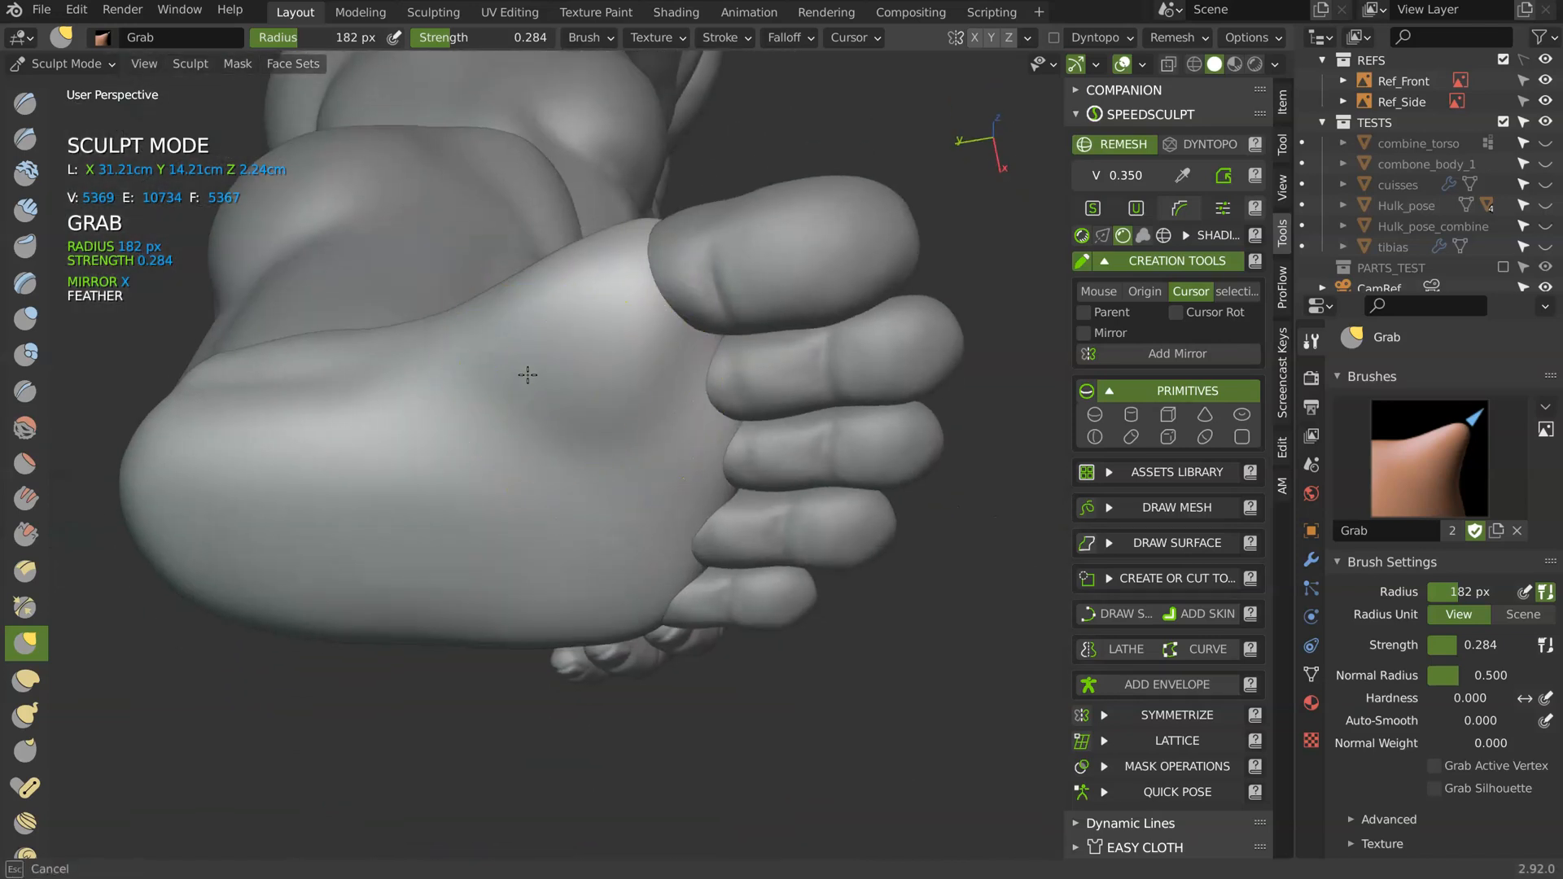
pyautogui.moveTo(689, 370); pyautogui.dragTo(760, 337, button='middle')
pyautogui.moveTo(784, 524)
pyautogui.mouseDown(button='middle')
pyautogui.moveTo(722, 457)
pyautogui.moveTo(839, 381)
pyautogui.moveTo(749, 443)
pyautogui.moveTo(638, 415)
pyautogui.moveTo(775, 321)
pyautogui.mouseUp(button='middle')
pyautogui.moveTo(846, 510); pyautogui.dragTo(943, 399, button='middle')
pyautogui.moveTo(943, 399); pyautogui.dragTo(949, 393)
pyautogui.scroll(-3, 806, 314)
pyautogui.moveTo(809, 456)
pyautogui.mouseDown(button='middle')
pyautogui.moveTo(680, 303)
pyautogui.moveTo(516, 422)
pyautogui.moveTo(635, 313)
pyautogui.moveTo(615, 405)
pyautogui.mouseUp(button='middle')
pyautogui.moveTo(636, 299)
pyautogui.mouseDown(button='middle')
pyautogui.moveTo(673, 352)
pyautogui.moveTo(750, 383)
pyautogui.moveTo(590, 303)
pyautogui.moveTo(559, 401)
pyautogui.mouseUp(button='middle')
pyautogui.scroll(3, 570, 423)
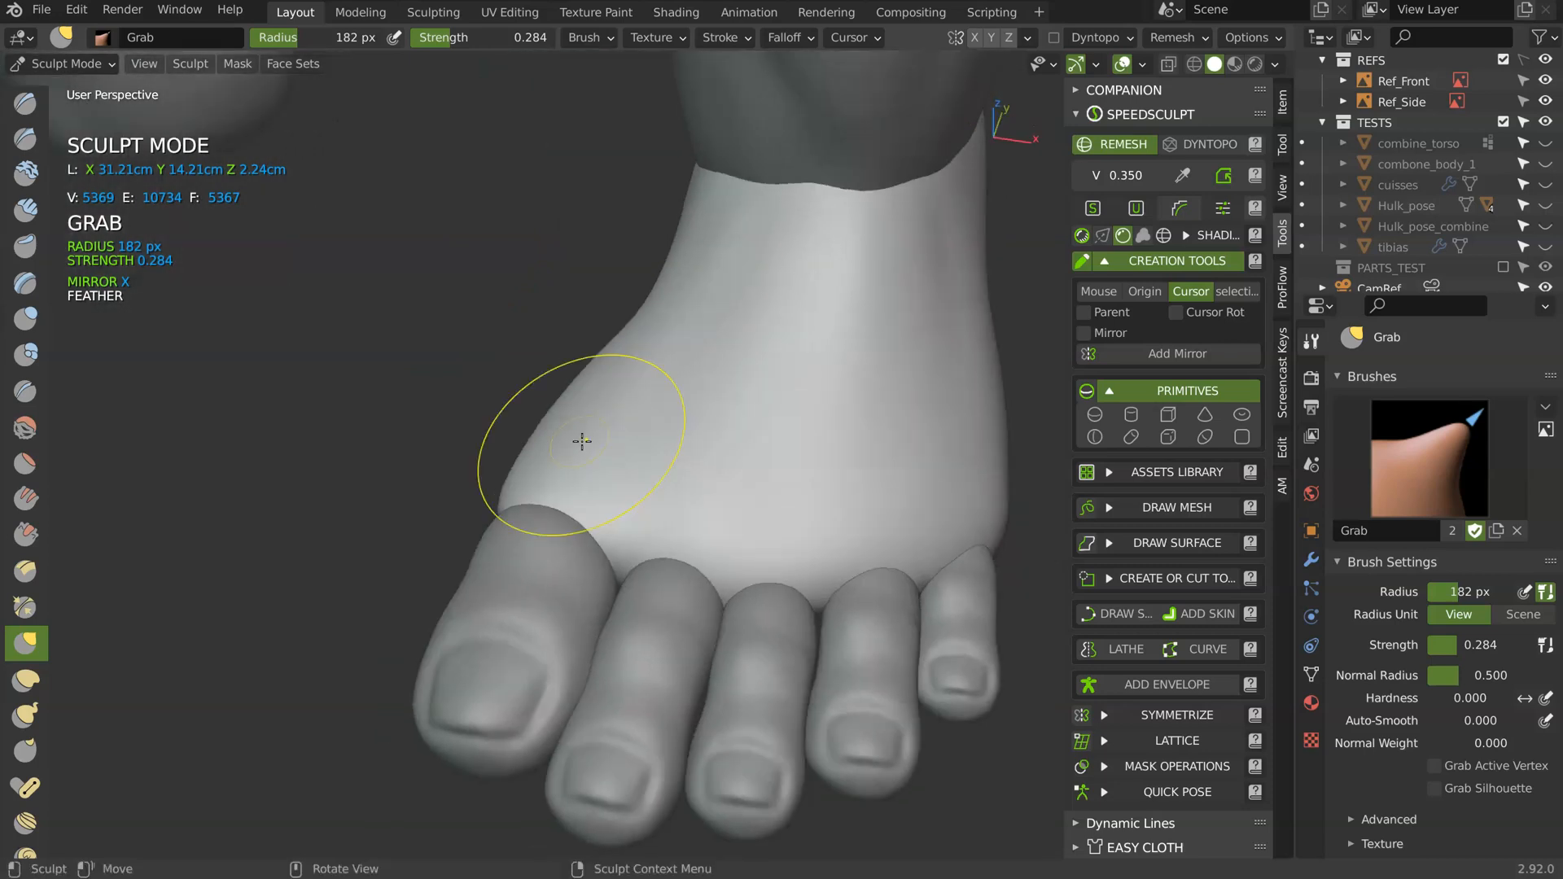
# - Carve tendon grooves from between the toes up over the top of the foot using the Crease brush at a 74 px radius
pyautogui.hotkey('shift', 'c')
pyautogui.press('f')
pyautogui.click(582, 554)
pyautogui.moveTo(582, 554); pyautogui.dragTo(750, 662, button='middle')
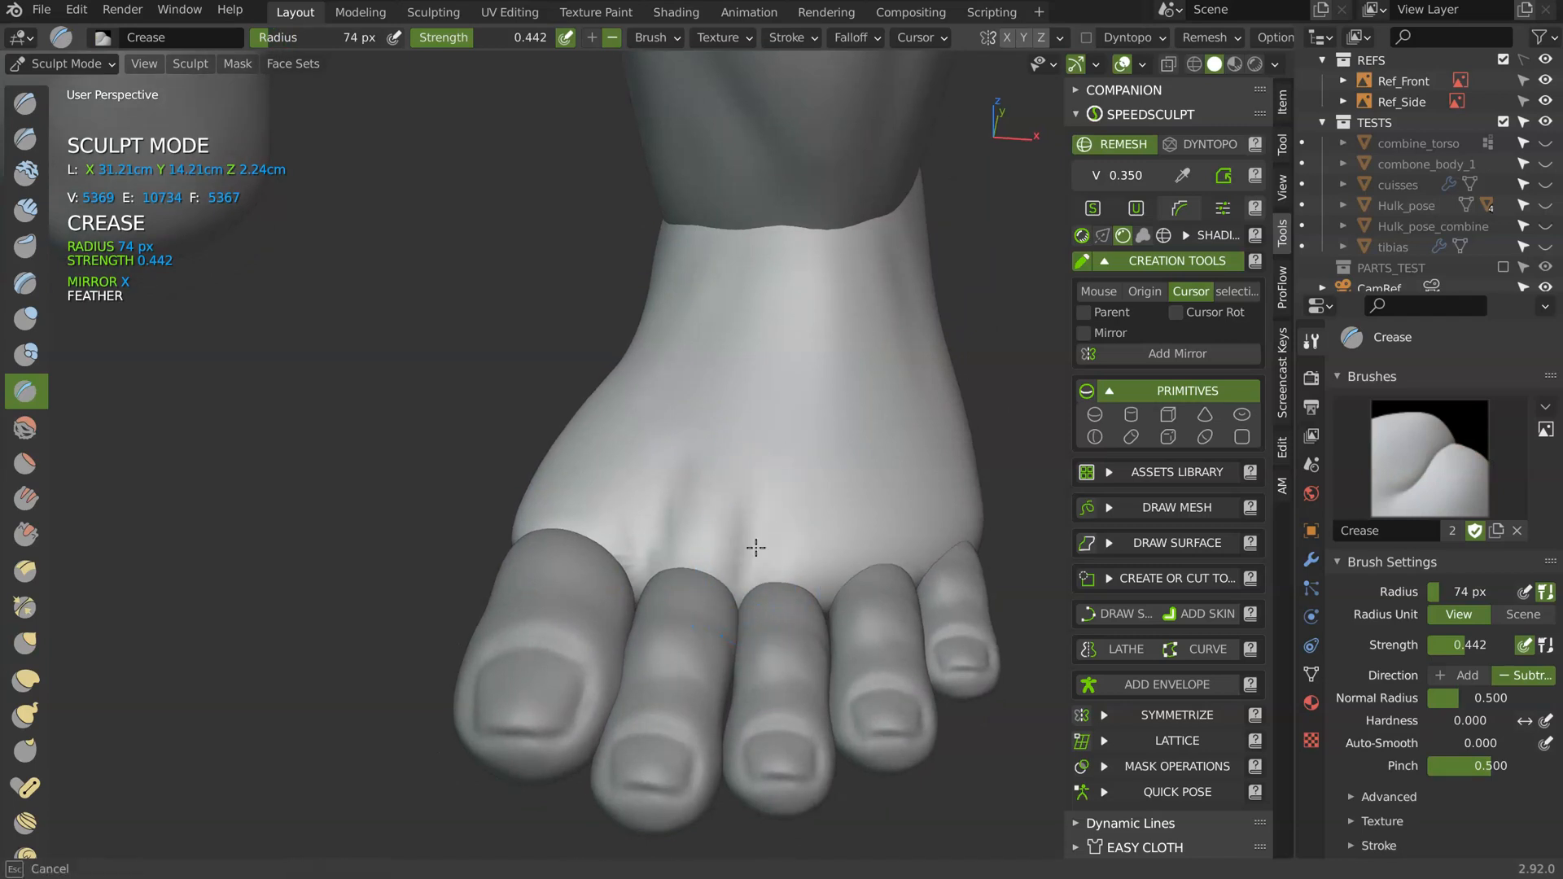
pyautogui.moveTo(893, 461)
pyautogui.mouseDown(button='middle')
pyautogui.moveTo(876, 512)
pyautogui.moveTo(853, 432)
pyautogui.moveTo(865, 342)
pyautogui.mouseUp(button='middle')
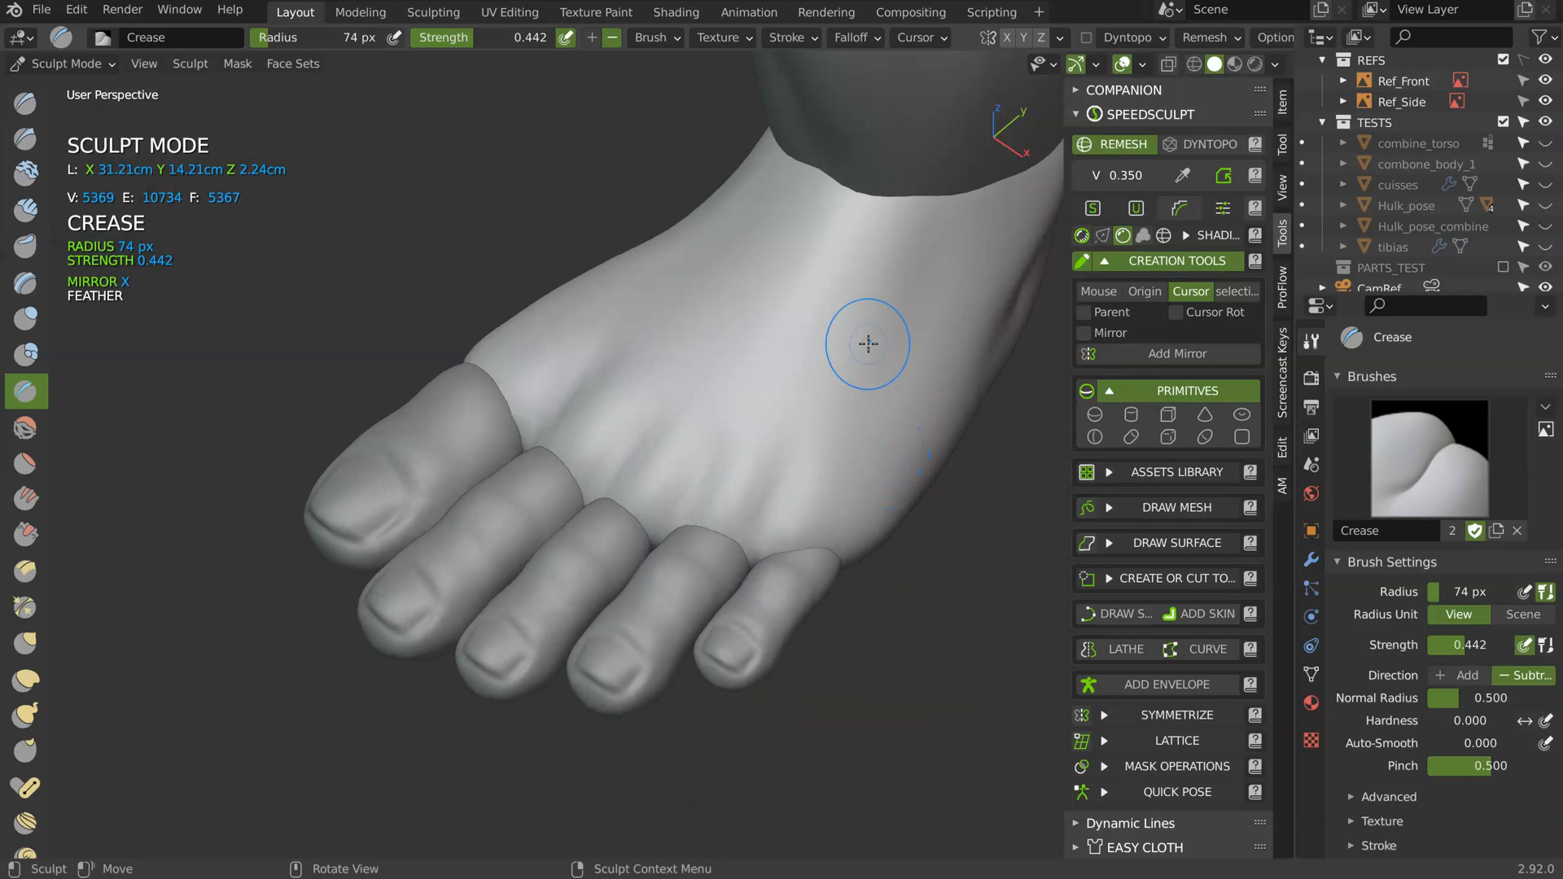
pyautogui.moveTo(801, 563)
pyautogui.mouseDown(button='middle')
pyautogui.moveTo(806, 412)
pyautogui.moveTo(782, 374)
pyautogui.moveTo(611, 471)
pyautogui.moveTo(497, 584)
pyautogui.mouseUp(button='middle')
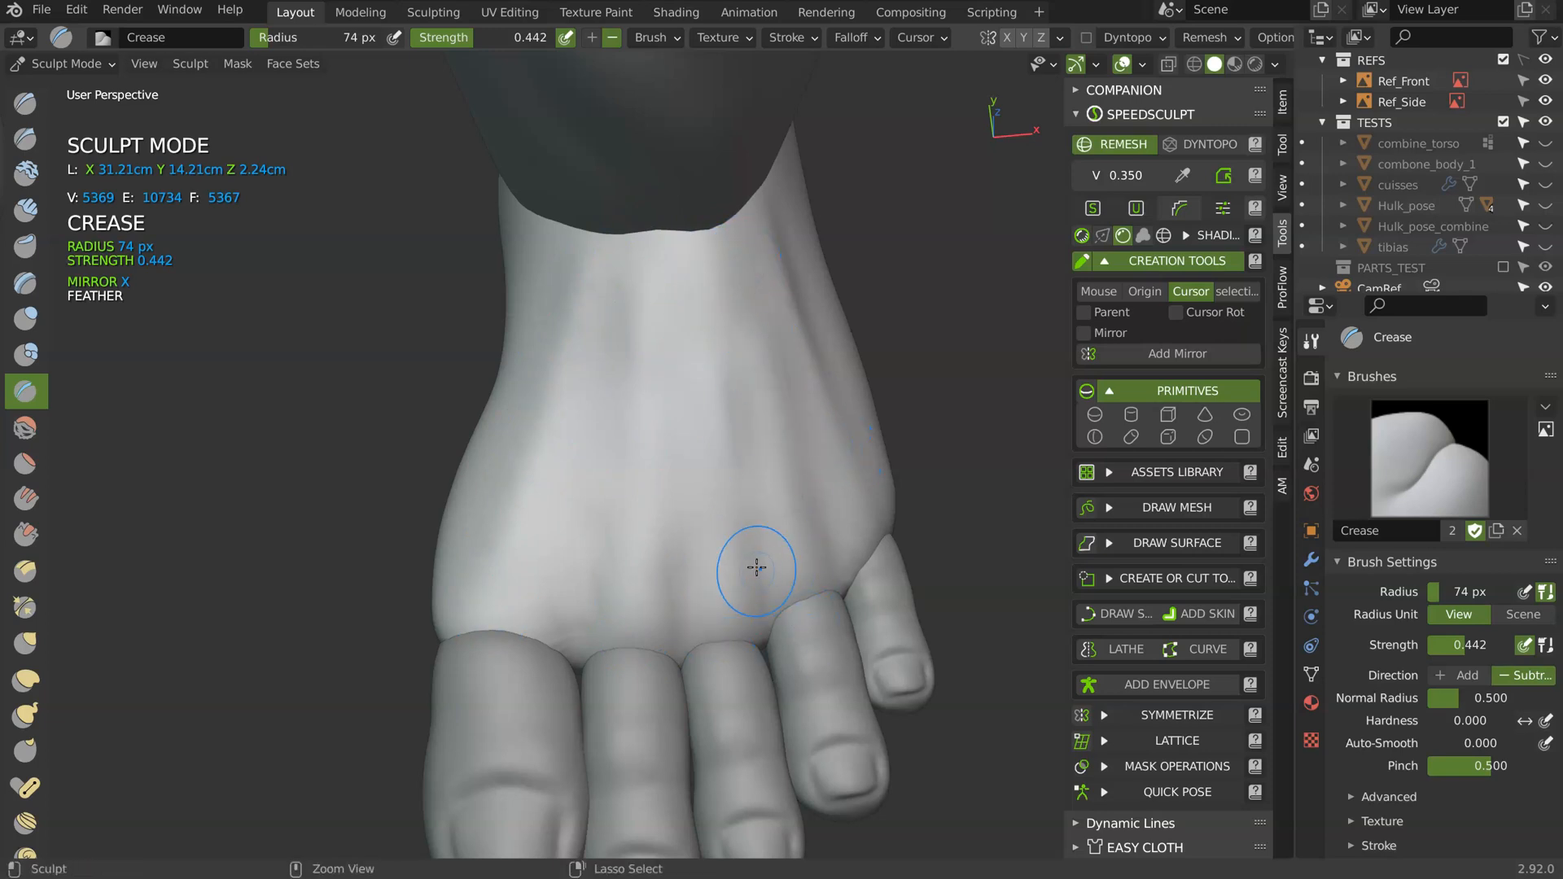
pyautogui.moveTo(733, 539)
pyautogui.mouseDown(button='middle')
pyautogui.moveTo(687, 421)
pyautogui.moveTo(629, 560)
pyautogui.moveTo(632, 321)
pyautogui.moveTo(643, 390)
pyautogui.mouseUp(button='middle')
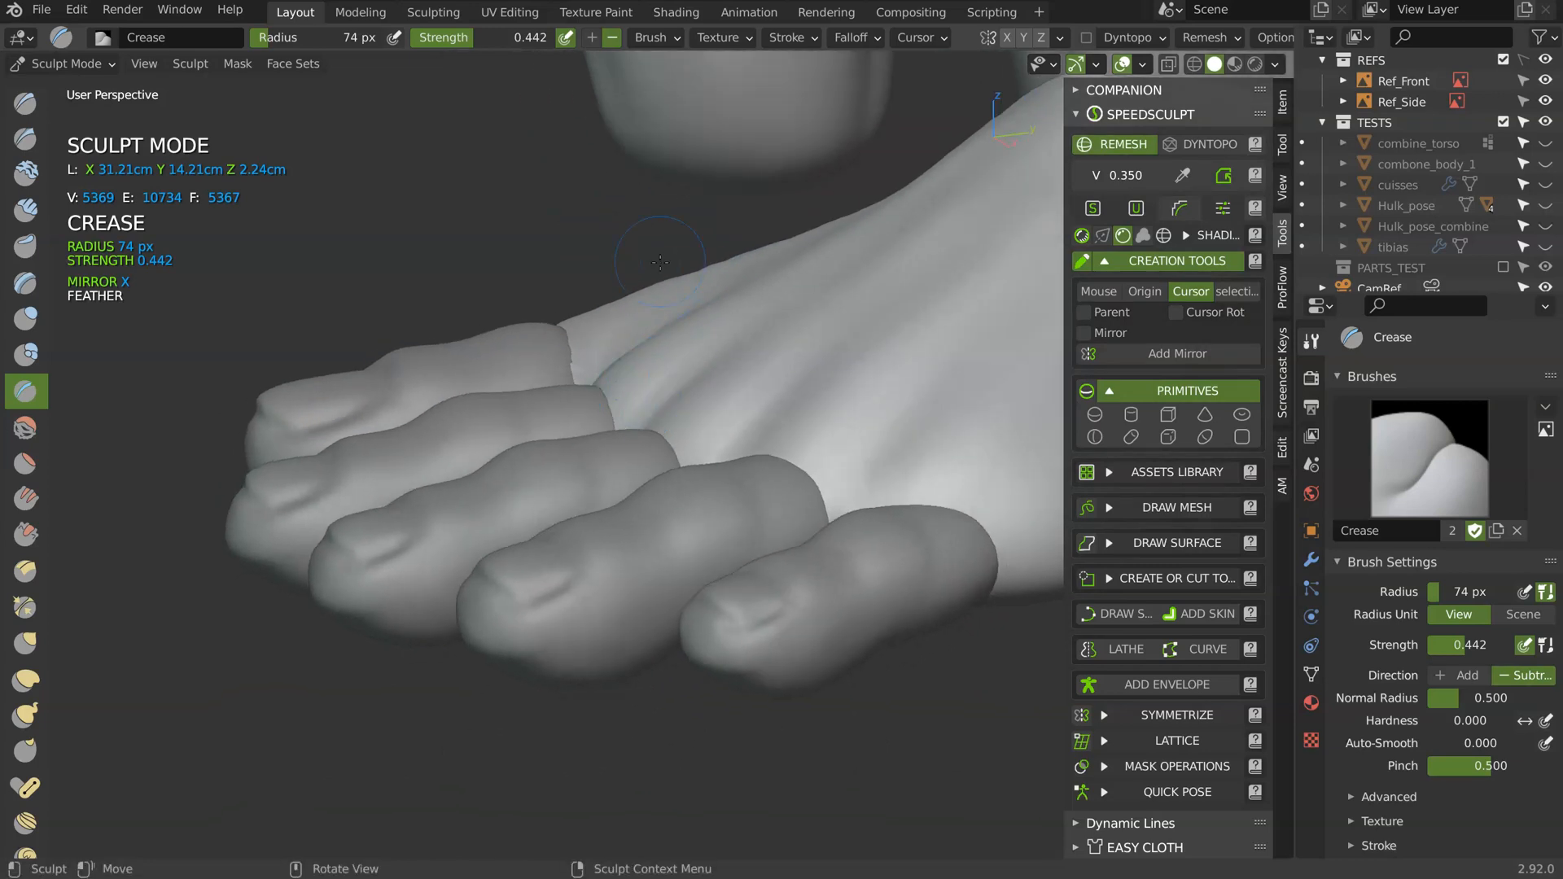
# - Adjust the top of the foot just behind the toes using the Grab brush at a 278 px radius
pyautogui.press('g')
pyautogui.press('f')
pyautogui.click(594, 401)
pyautogui.moveTo(646, 380); pyautogui.dragTo(576, 394)
pyautogui.moveTo(656, 425)
pyautogui.mouseDown(button='middle')
pyautogui.moveTo(921, 420)
pyautogui.moveTo(1022, 358)
pyautogui.moveTo(976, 407)
pyautogui.mouseUp(button='middle')
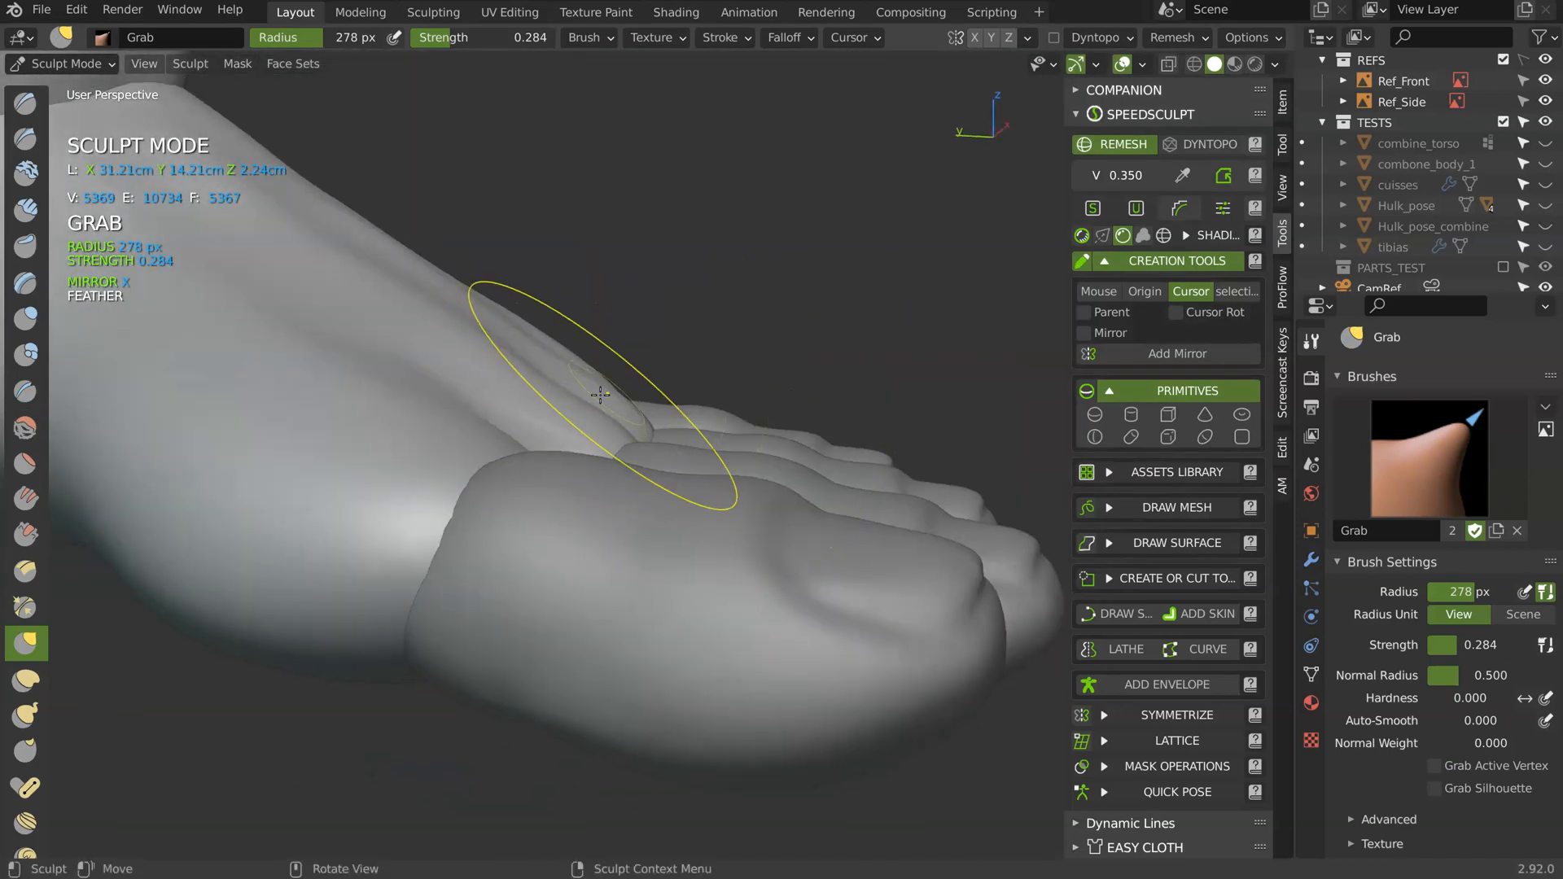
# - Reshape the second toe's base where it meets the foot using the Grab brush at a 278 px radius
pyautogui.moveTo(600, 397); pyautogui.dragTo(680, 466, button='middle')
pyautogui.hotkey('ctrl', 'Tab')
pyautogui.click(656, 466)
pyautogui.hotkey('ctrl', 'Tab')
pyautogui.moveTo(620, 451)
pyautogui.mouseDown()
pyautogui.moveTo(586, 430)
pyautogui.moveTo(612, 425)
pyautogui.mouseUp()
pyautogui.moveTo(610, 439)
pyautogui.mouseDown(button='middle')
pyautogui.moveTo(635, 471)
pyautogui.moveTo(643, 562)
pyautogui.mouseUp(button='middle')
pyautogui.moveTo(639, 432); pyautogui.dragTo(762, 405, button='middle')
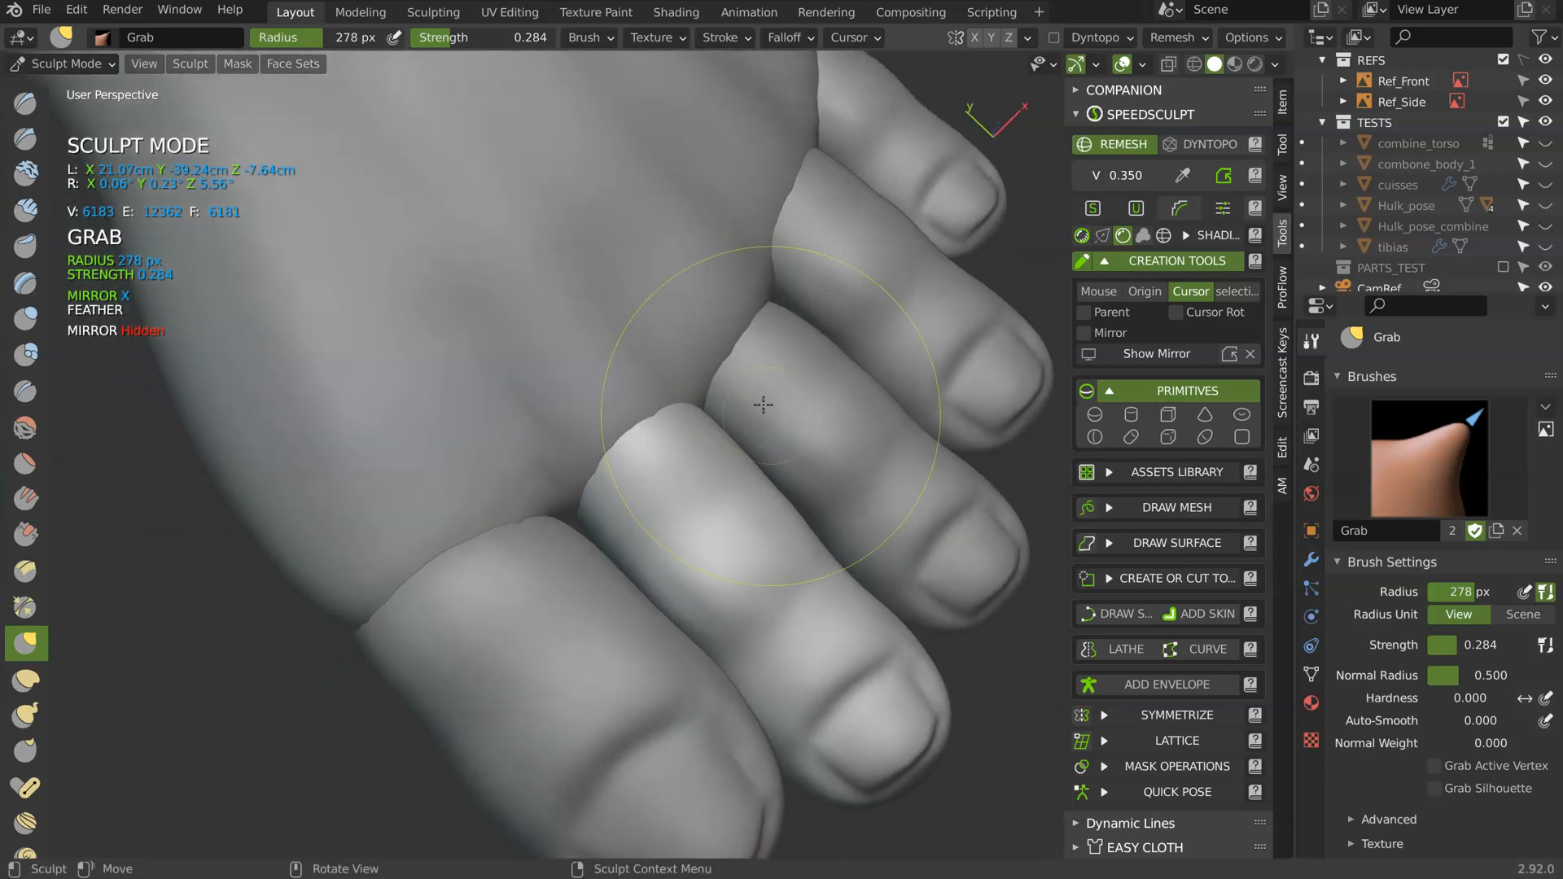
# - Examine the toes from the top and the underside against the foot reference photo
pyautogui.press('KP_0')
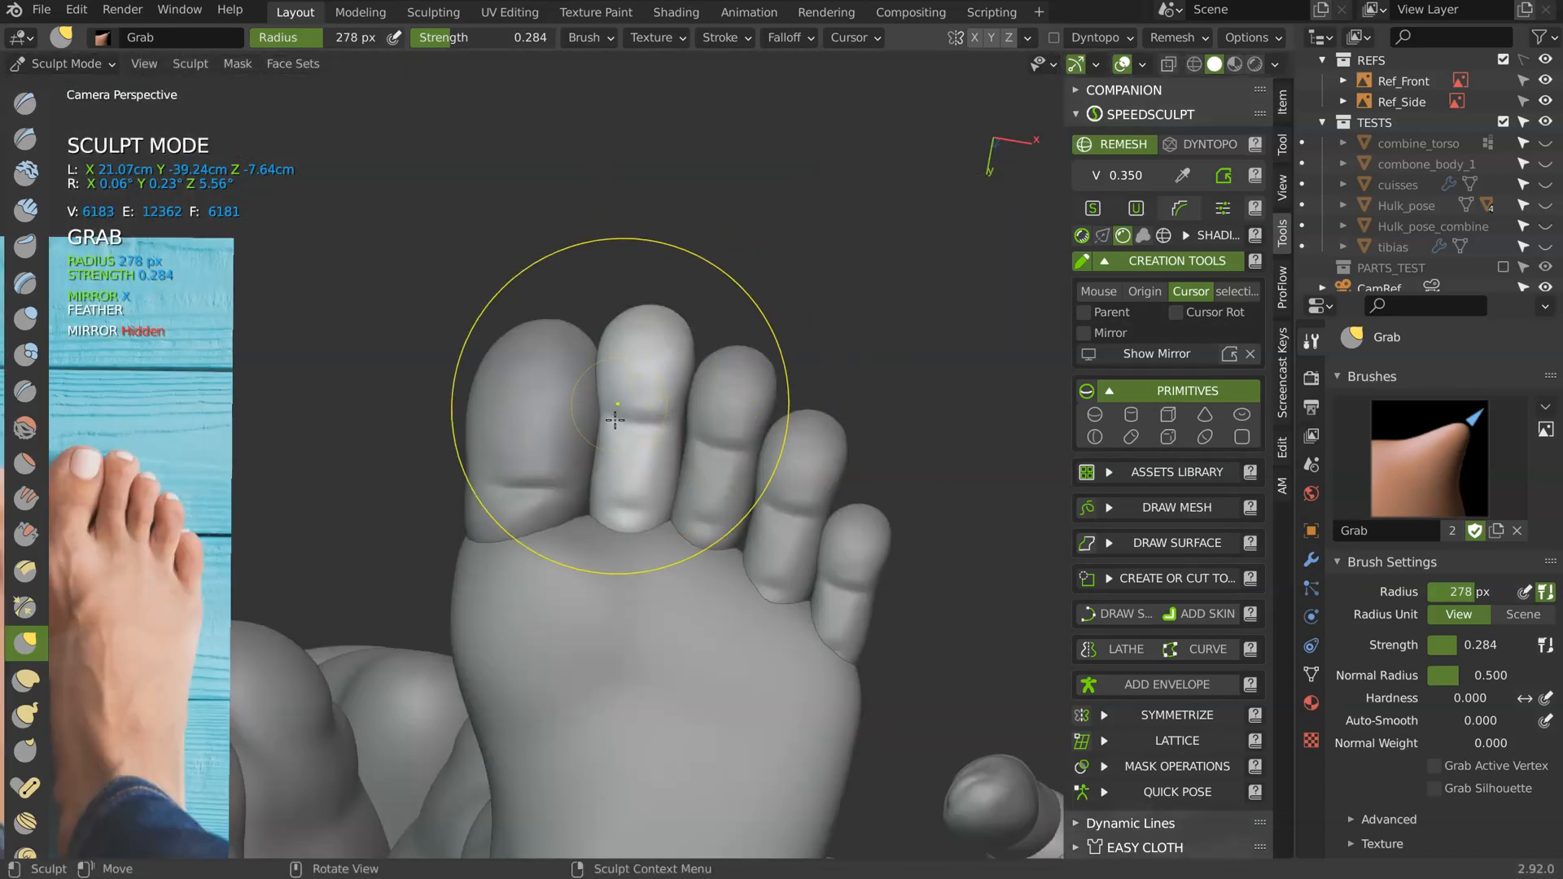
pyautogui.keyDown('shift'); pyautogui.moveTo(651, 399); pyautogui.dragTo(689, 359, button='middle'); pyautogui.keyUp('shift')
pyautogui.moveTo(855, 372); pyautogui.dragTo(687, 412, button='middle')
pyautogui.keyDown('ctrl'); pyautogui.moveTo(694, 465); pyautogui.dragTo(674, 414, button='middle'); pyautogui.keyUp('ctrl')
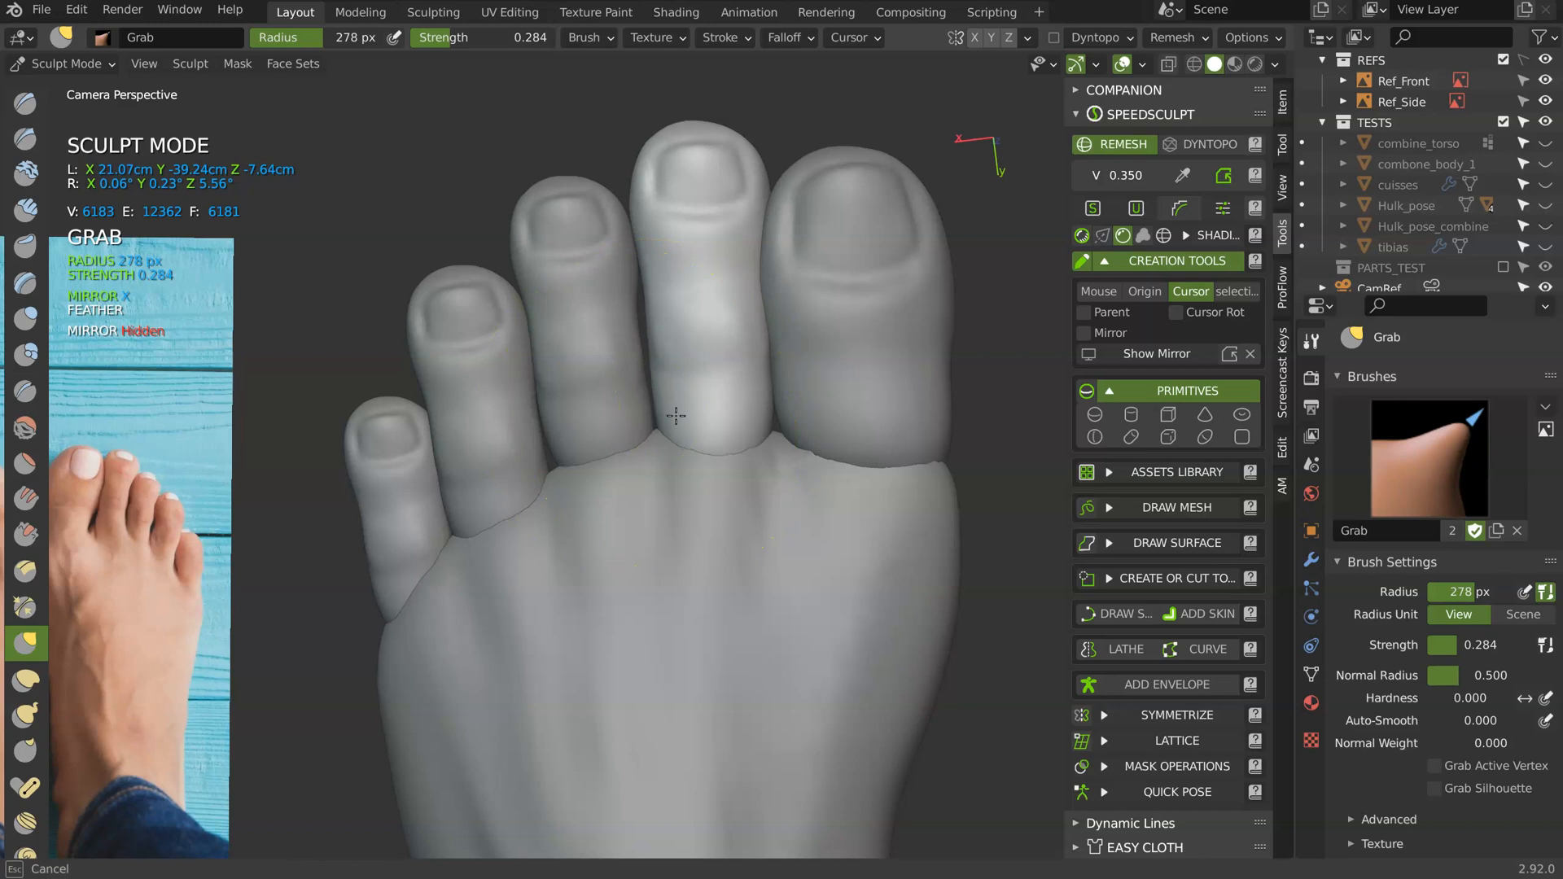
pyautogui.moveTo(697, 198)
pyautogui.keyDown('ctrl'); pyautogui.mouseDown(button='middle')
pyautogui.moveTo(715, 261)
pyautogui.moveTo(650, 231)
pyautogui.mouseUp(button='middle'); pyautogui.keyUp('ctrl')
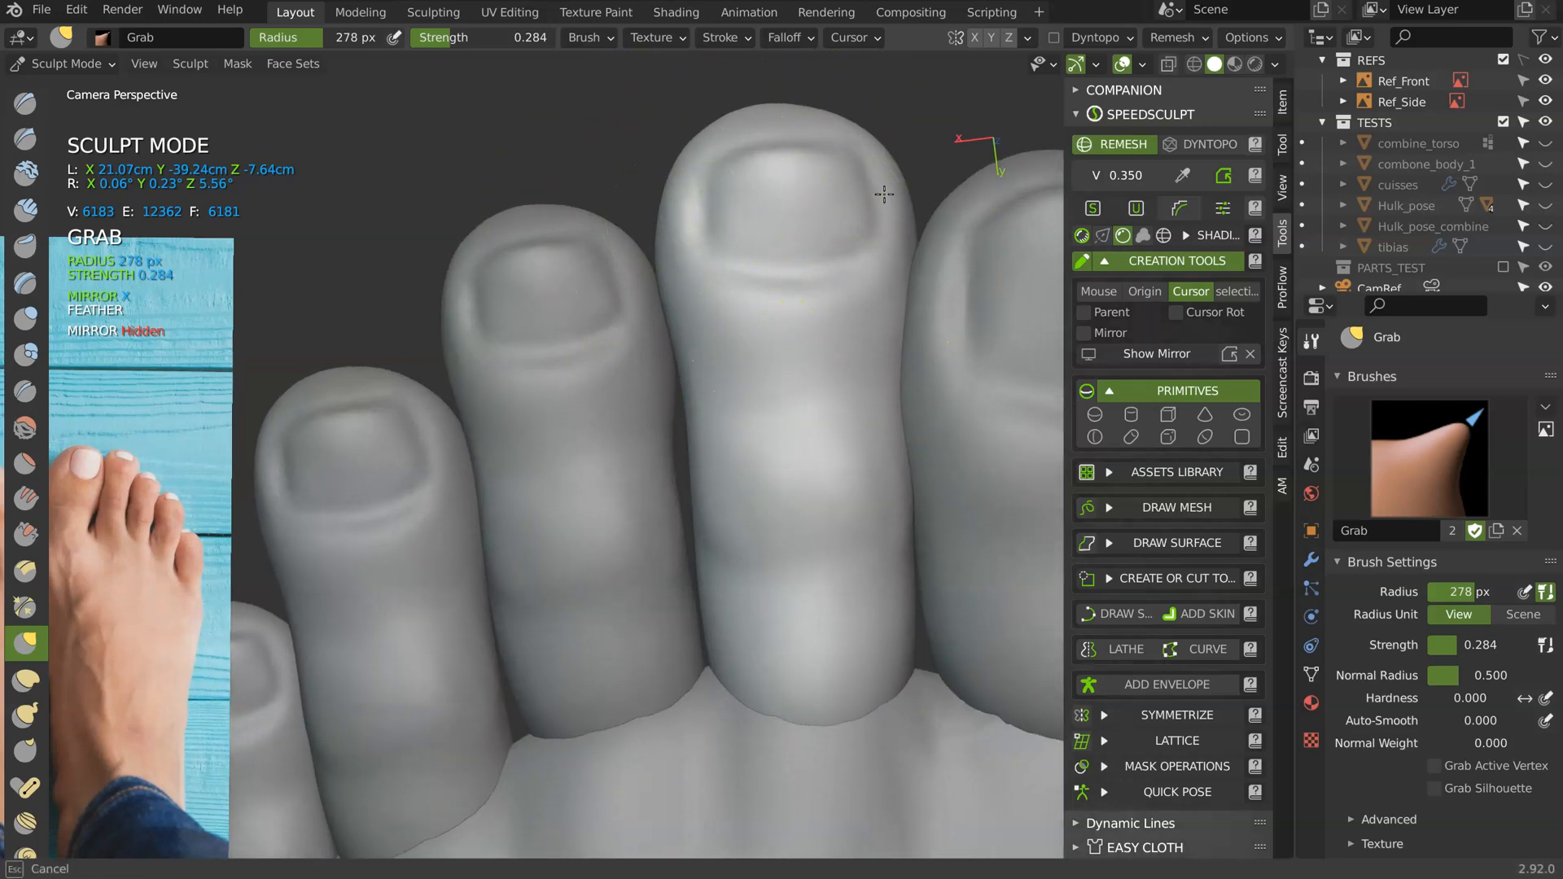
pyautogui.keyDown('ctrl'); pyautogui.moveTo(853, 174); pyautogui.dragTo(765, 251, button='middle'); pyautogui.keyUp('ctrl')
pyautogui.moveTo(900, 353); pyautogui.dragTo(791, 286, button='middle')
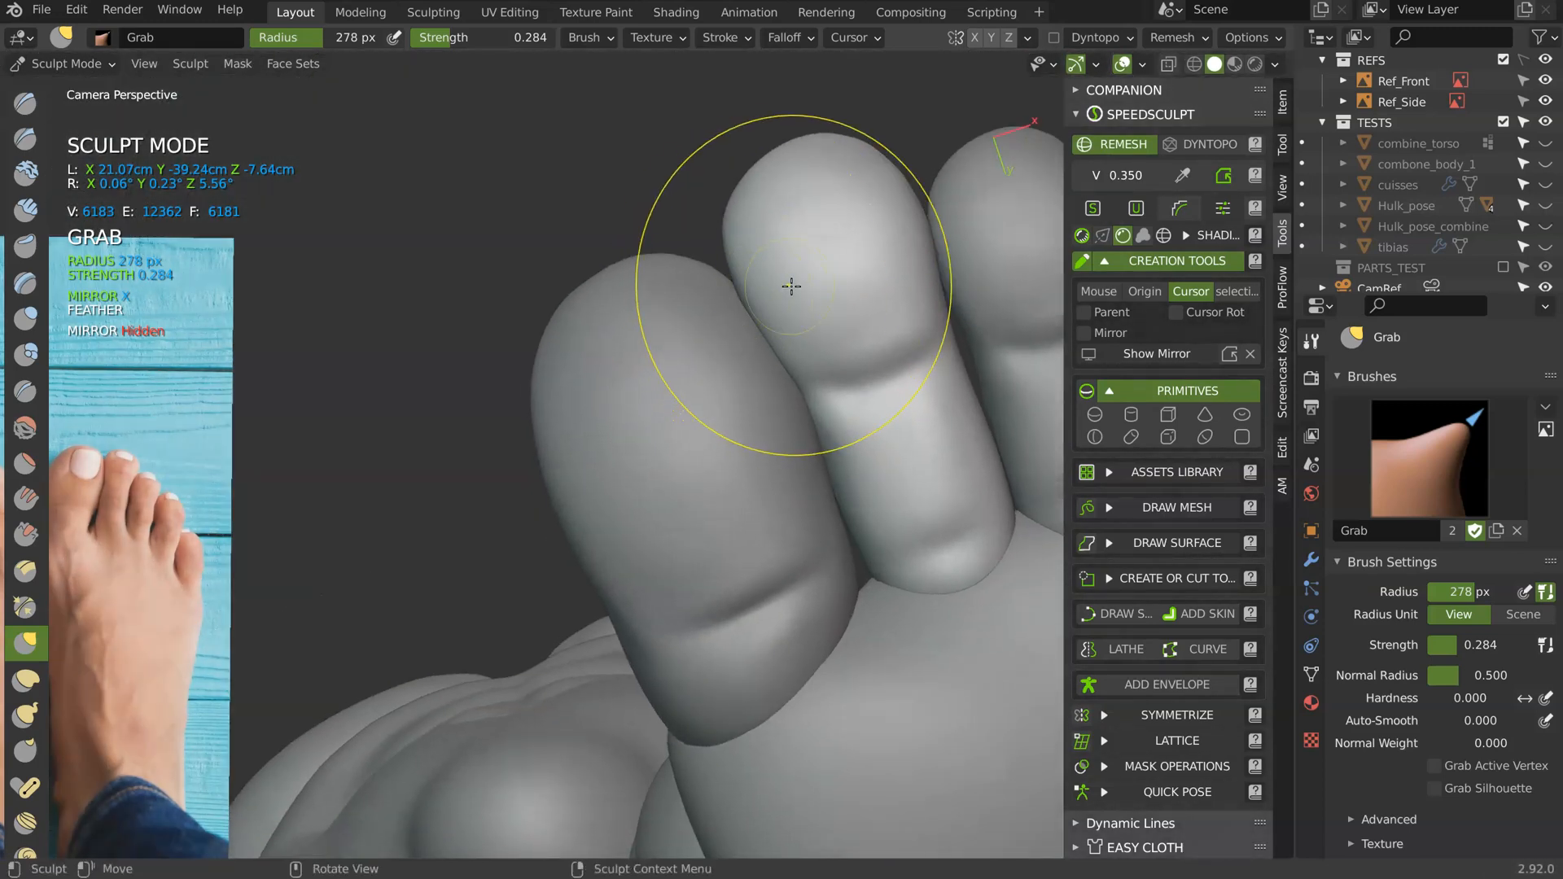
# - Slim the lower part of the big toe near its base using the Grab brush at a 157 px radius
pyautogui.press('f')
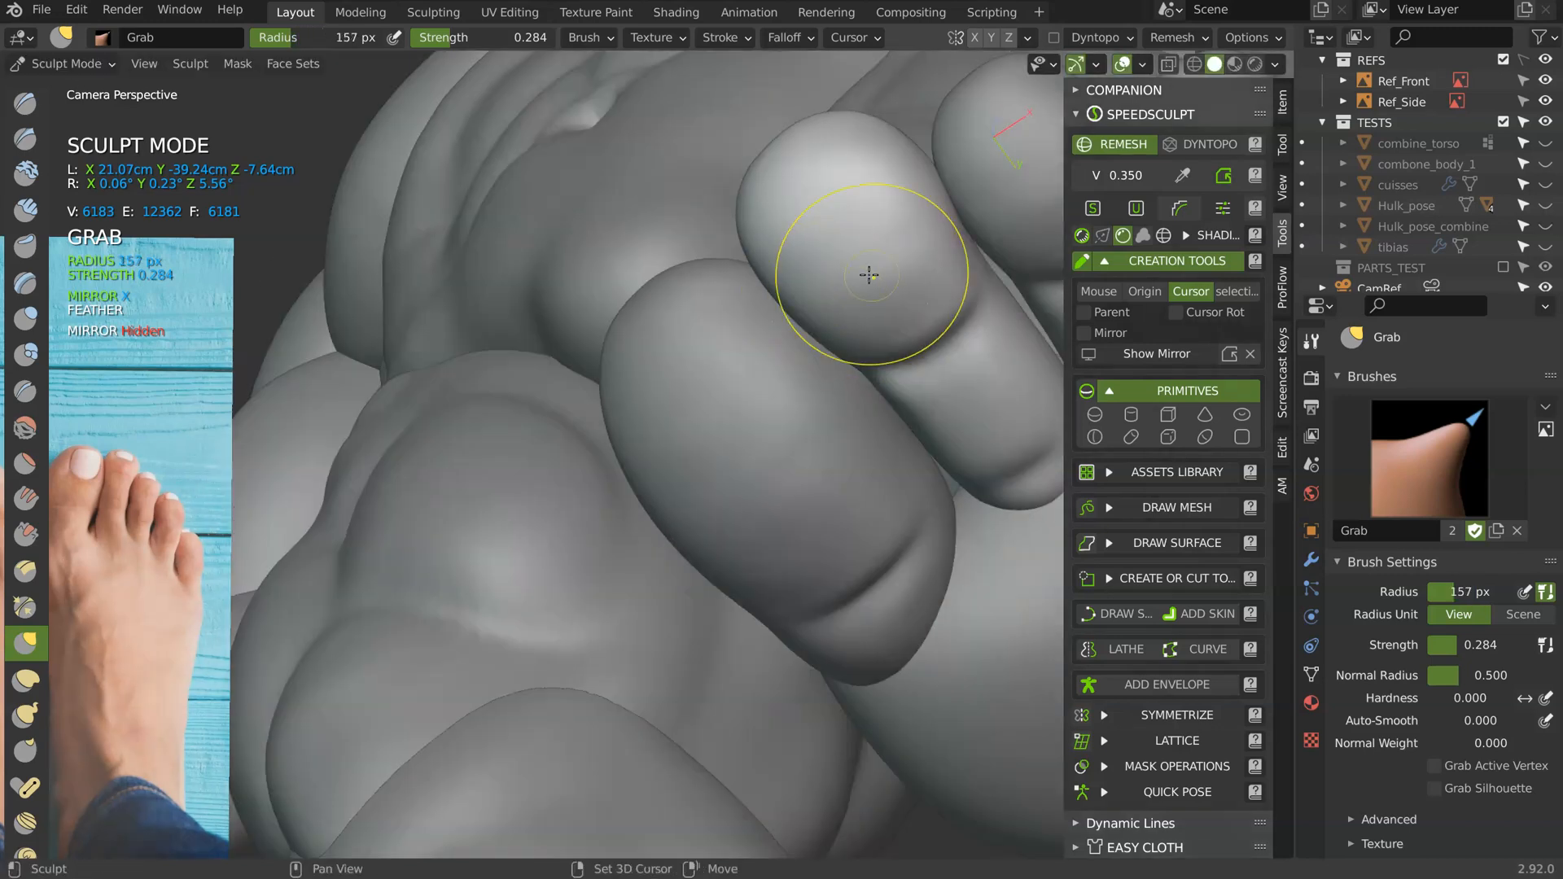
pyautogui.click(591, 480)
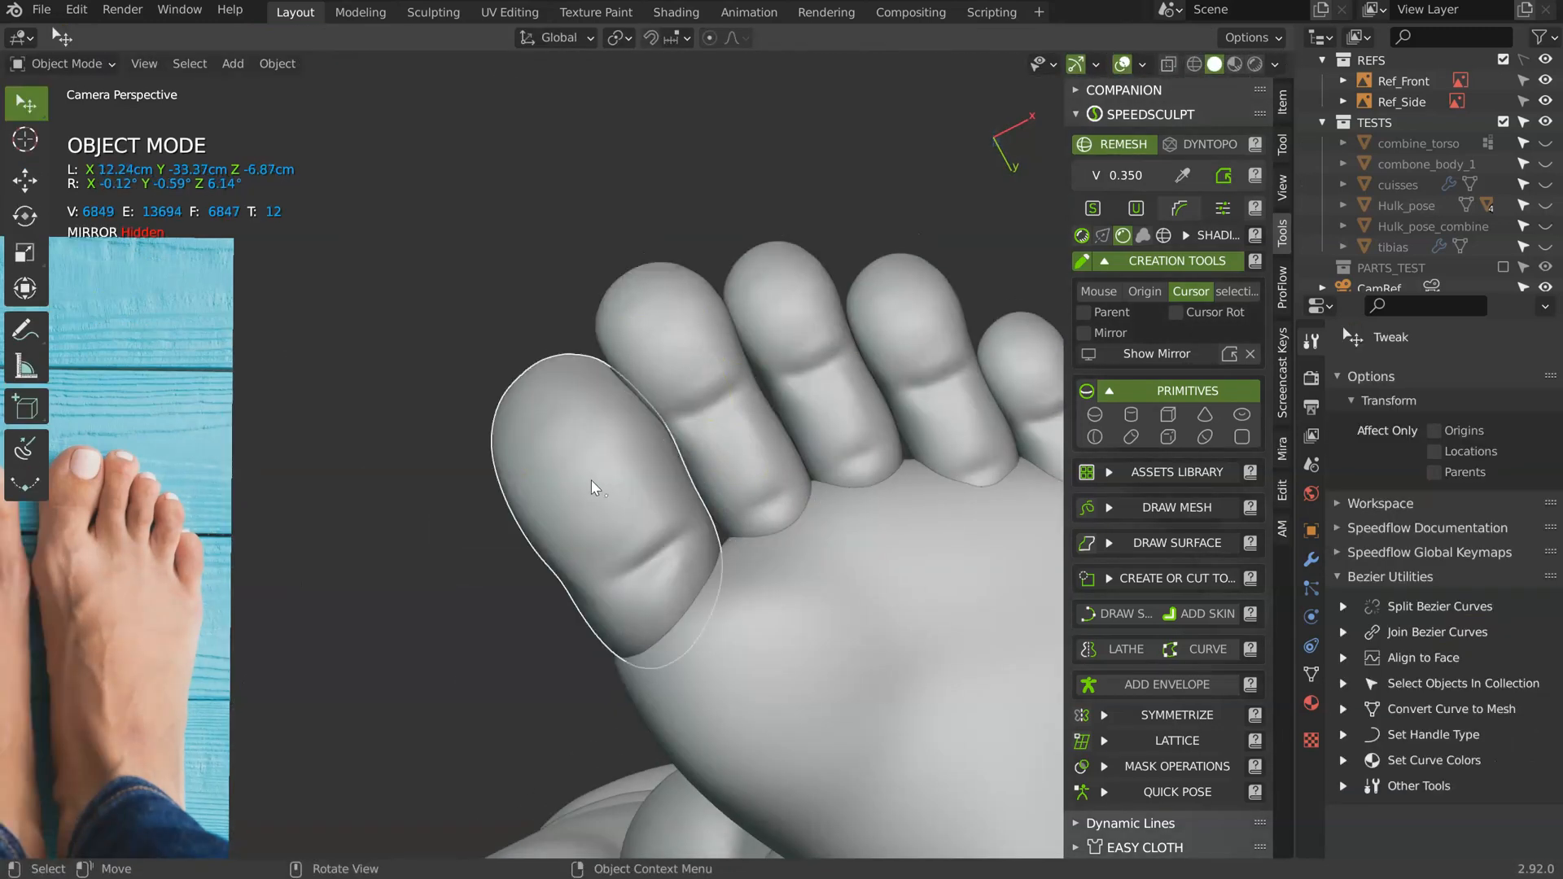
pyautogui.moveTo(591, 480); pyautogui.dragTo(383, 585, button='middle')
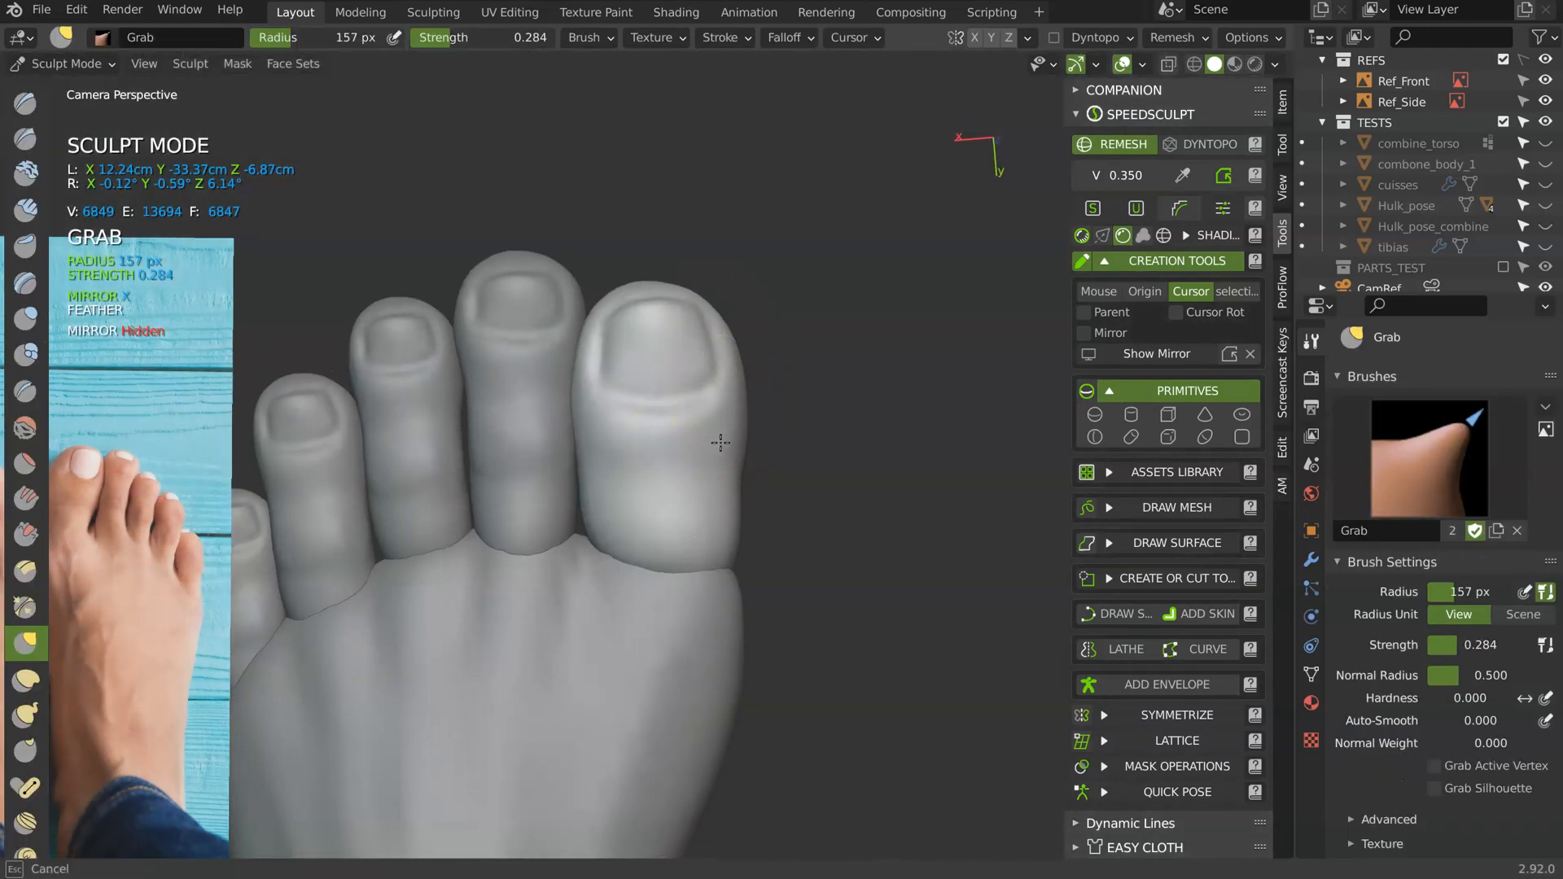
pyautogui.keyDown('shift'); pyautogui.moveTo(720, 509); pyautogui.dragTo(777, 476, button='middle'); pyautogui.keyUp('shift')
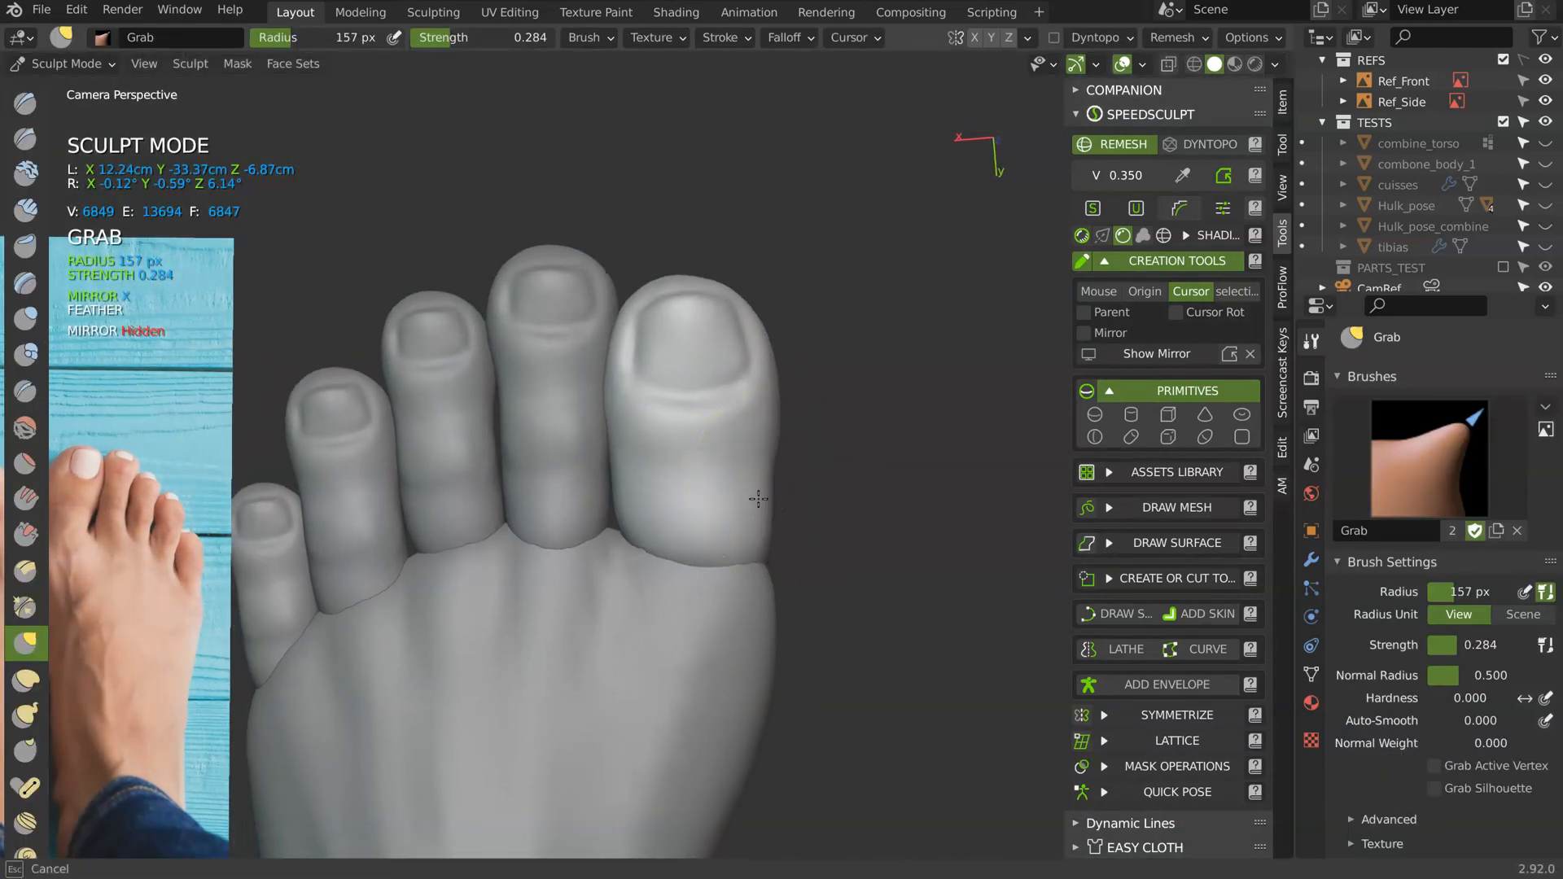
pyautogui.keyDown('shift'); pyautogui.moveTo(661, 511); pyautogui.dragTo(672, 488, button='middle'); pyautogui.keyUp('shift')
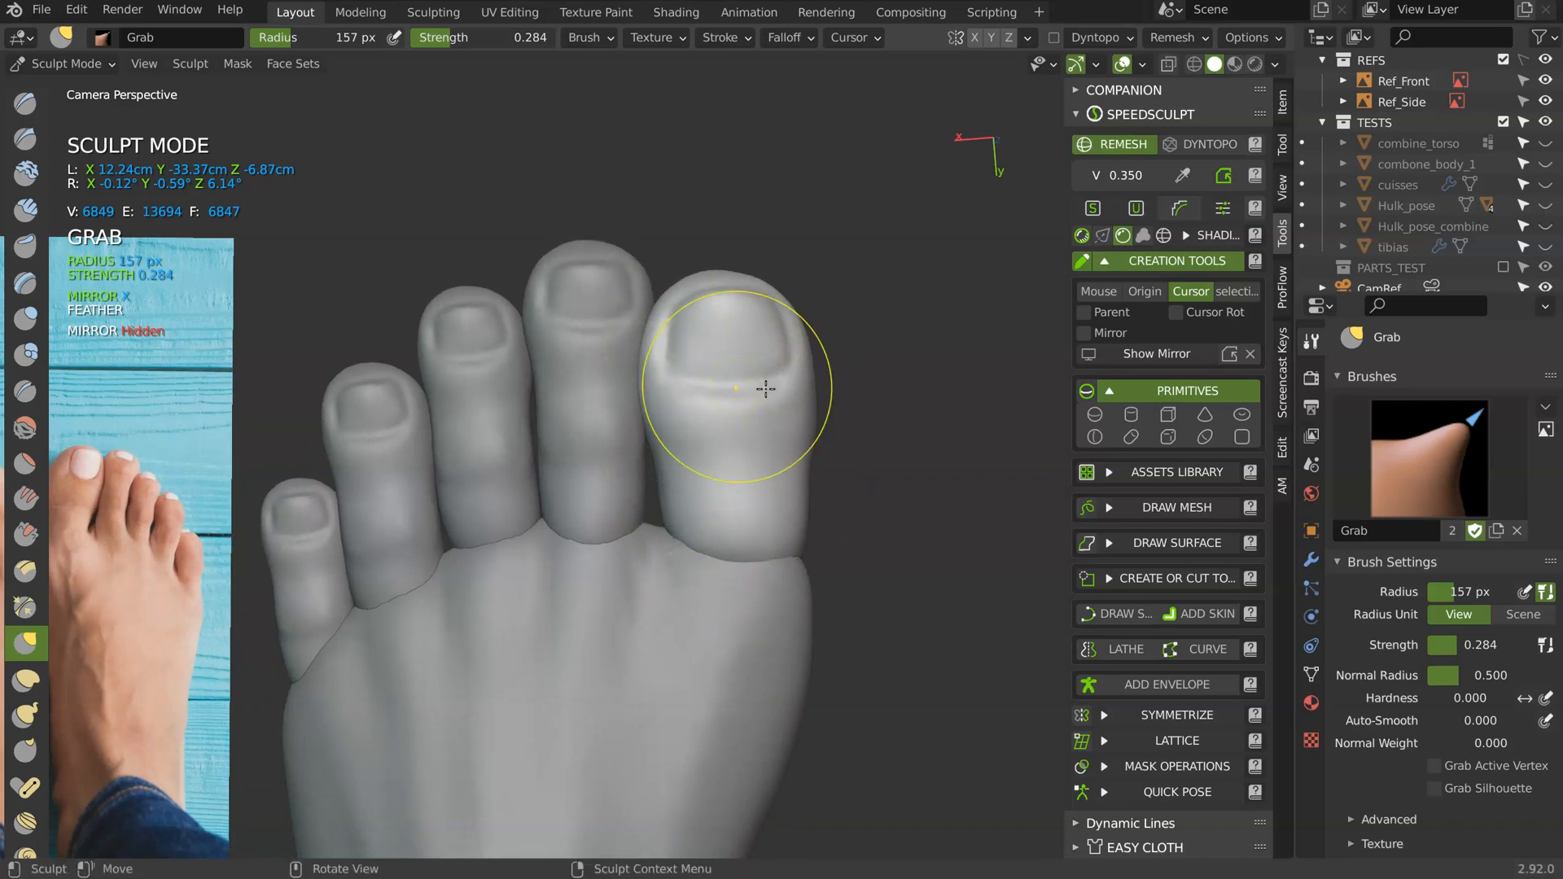
pyautogui.moveTo(768, 276); pyautogui.dragTo(769, 157, button='middle')
pyautogui.moveTo(773, 354); pyautogui.dragTo(824, 351, button='middle')
pyautogui.moveTo(723, 314); pyautogui.dragTo(762, 489, button='middle')
pyautogui.moveTo(627, 584)
pyautogui.mouseDown(button='middle')
pyautogui.moveTo(666, 485)
pyautogui.moveTo(732, 489)
pyautogui.moveTo(836, 342)
pyautogui.moveTo(793, 521)
pyautogui.moveTo(728, 606)
pyautogui.moveTo(754, 579)
pyautogui.moveTo(732, 579)
pyautogui.mouseUp(button='middle')
# - Adjust the big toe's side profile and tip using the Grab brush at 354 px and 243 px radii
pyautogui.click(703, 602)
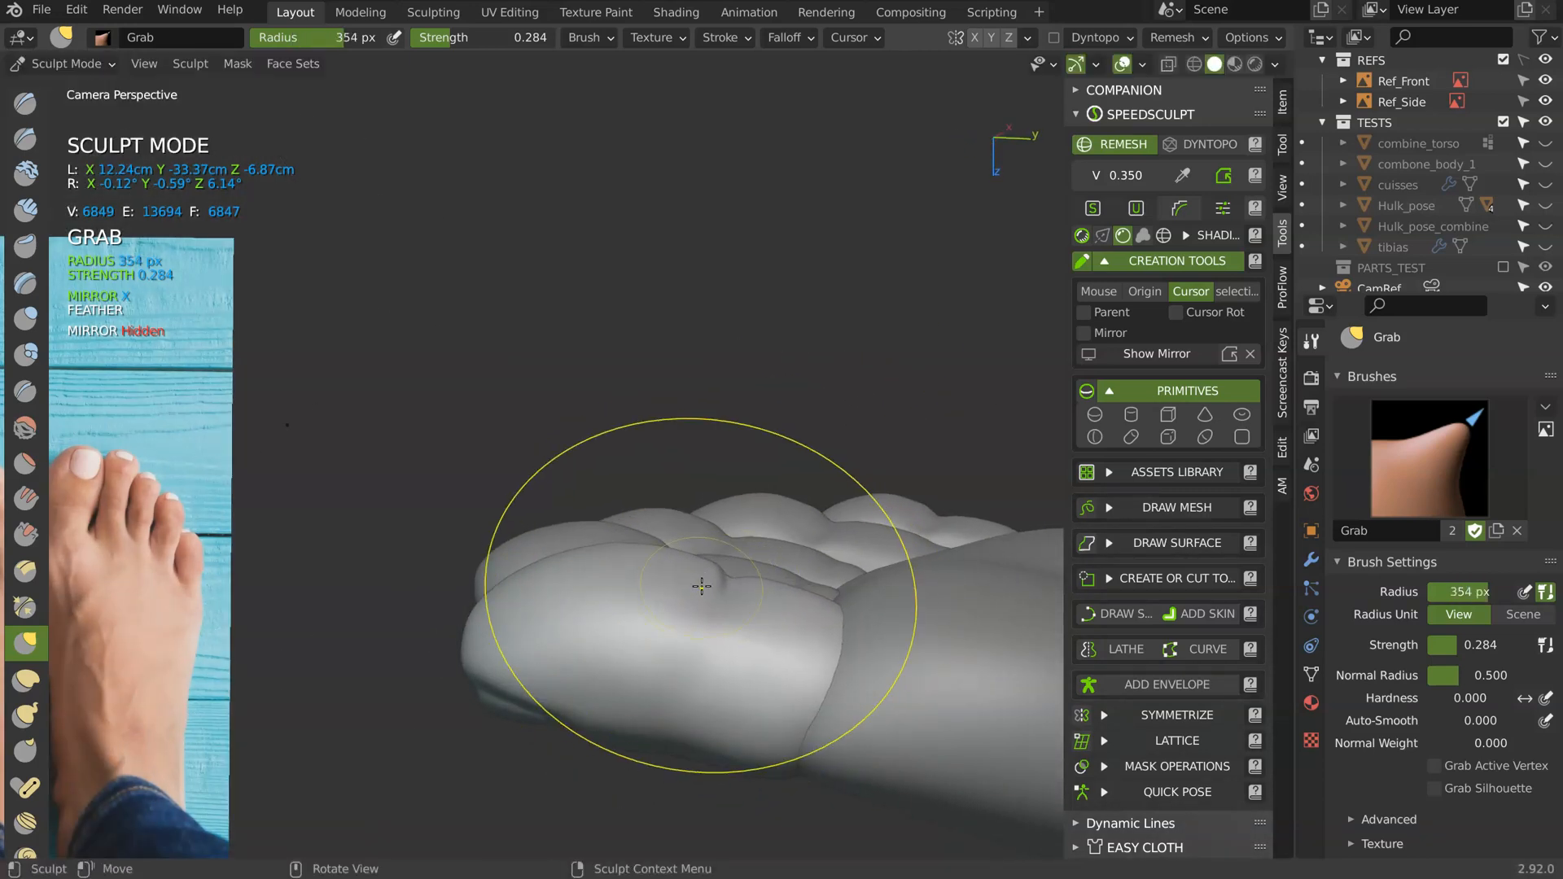
pyautogui.moveTo(591, 571); pyautogui.dragTo(532, 576, button='middle')
pyautogui.press('f')
pyautogui.click(461, 628)
pyautogui.moveTo(479, 602); pyautogui.dragTo(481, 598)
# - Smooth the fold under the big toe and rework it with the Crease brush
pyautogui.moveTo(503, 531)
pyautogui.mouseDown(button='middle')
pyautogui.moveTo(539, 570)
pyautogui.moveTo(586, 702)
pyautogui.mouseUp(button='middle')
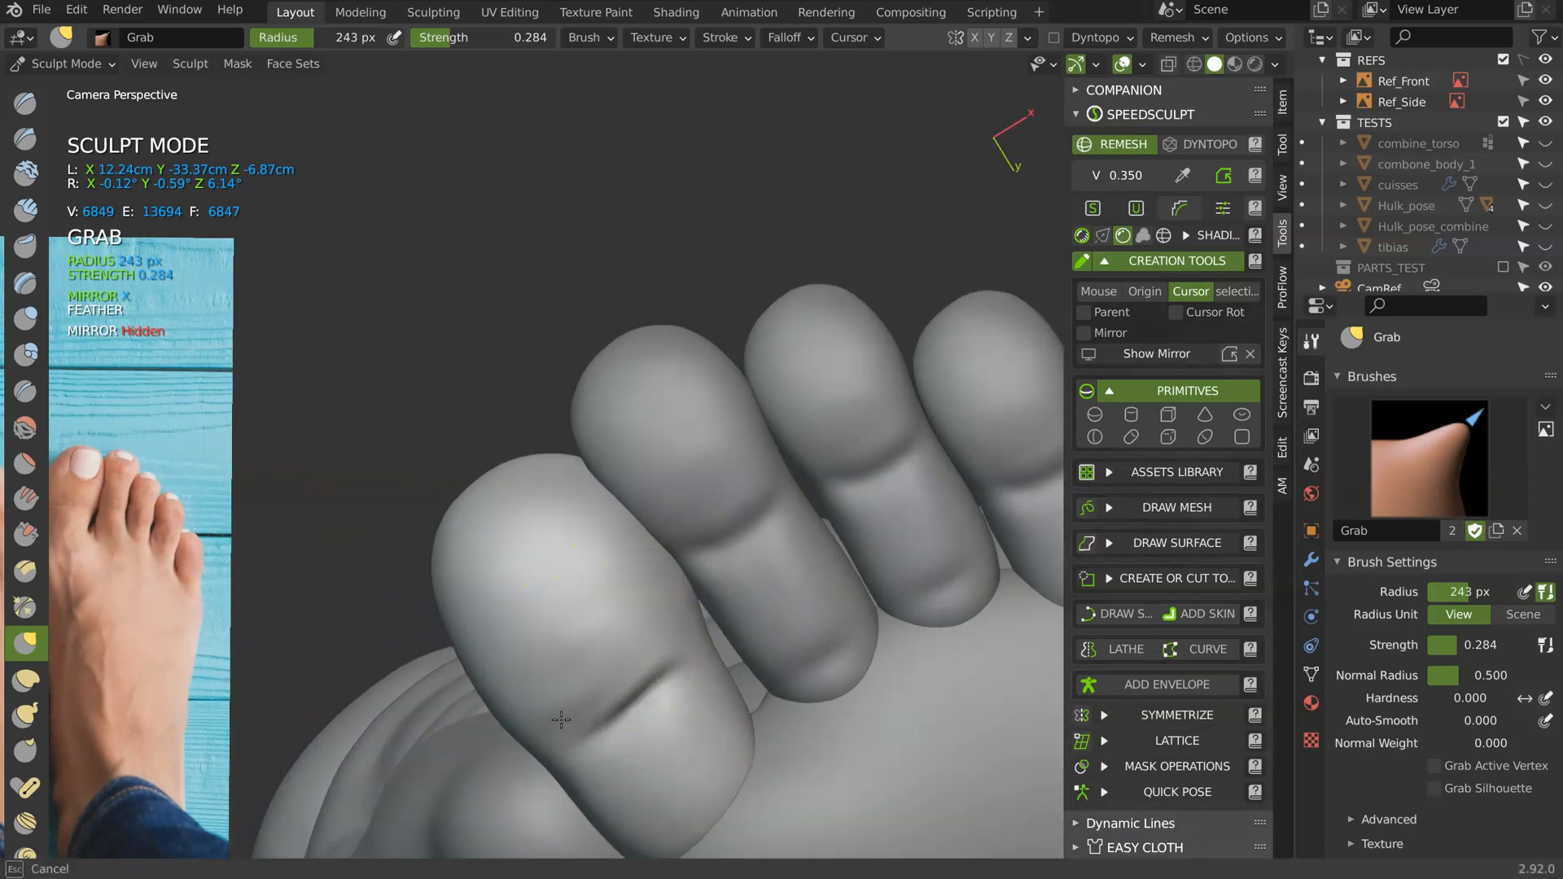
pyautogui.moveTo(646, 706)
pyautogui.keyDown('shift'); pyautogui.mouseDown()
pyautogui.moveTo(582, 652)
pyautogui.moveTo(621, 578)
pyautogui.mouseUp(); pyautogui.keyUp('shift')
pyautogui.moveTo(621, 579)
pyautogui.mouseDown(button='middle')
pyautogui.moveTo(739, 707)
pyautogui.moveTo(733, 408)
pyautogui.mouseUp(button='middle')
pyautogui.hotkey('shift', 'c')
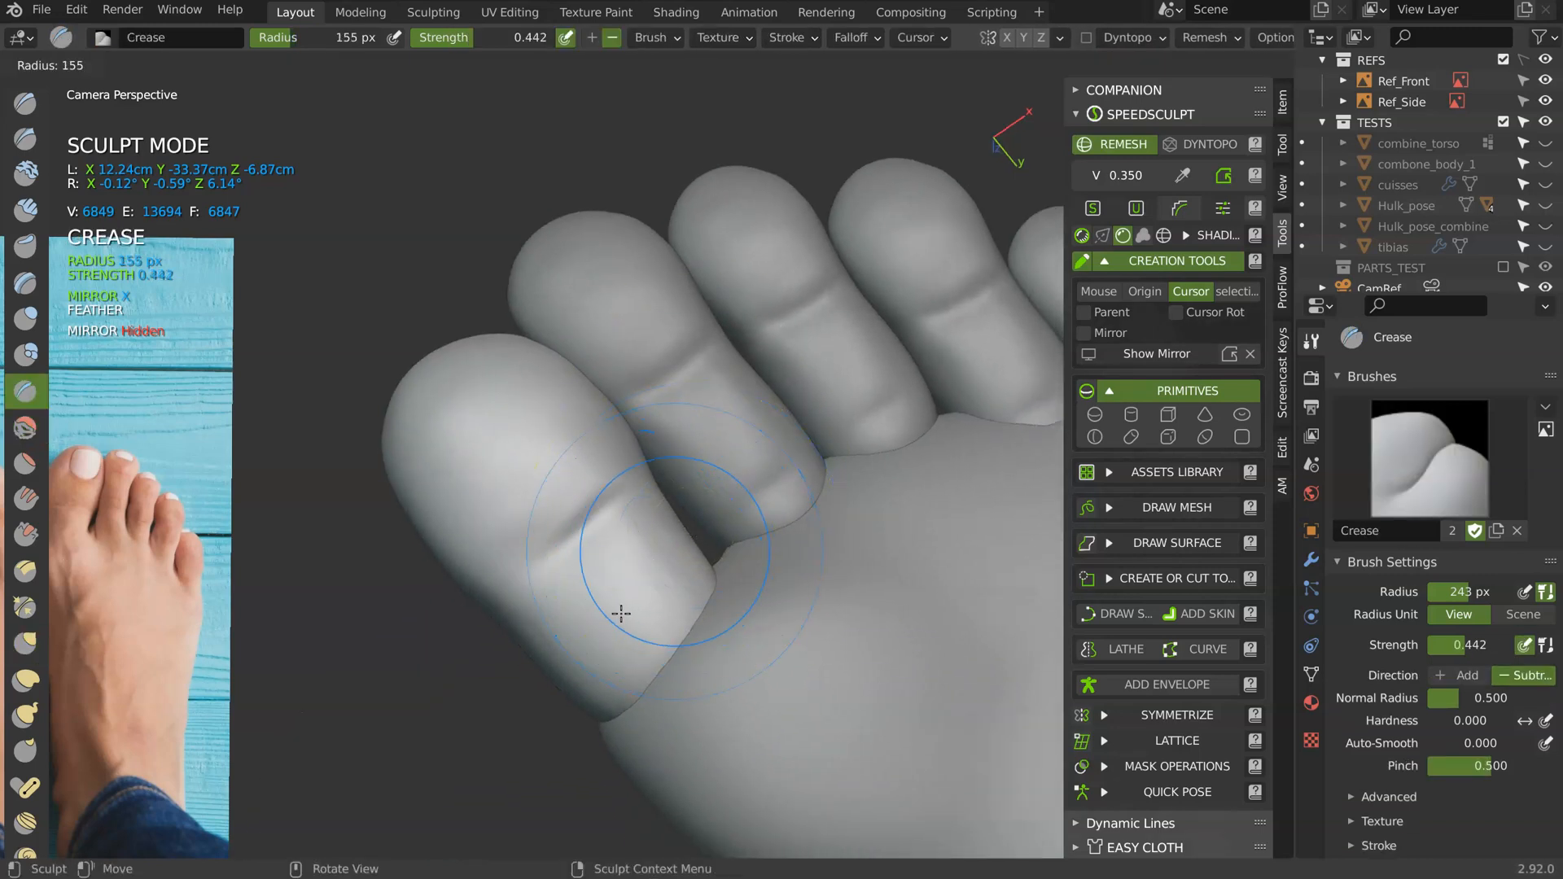
pyautogui.moveTo(637, 711); pyautogui.dragTo(921, 516, button='middle')
# - Reshape the ball of the foot behind the big toe using the Grab brush at a 324 px radius
pyautogui.press('g')
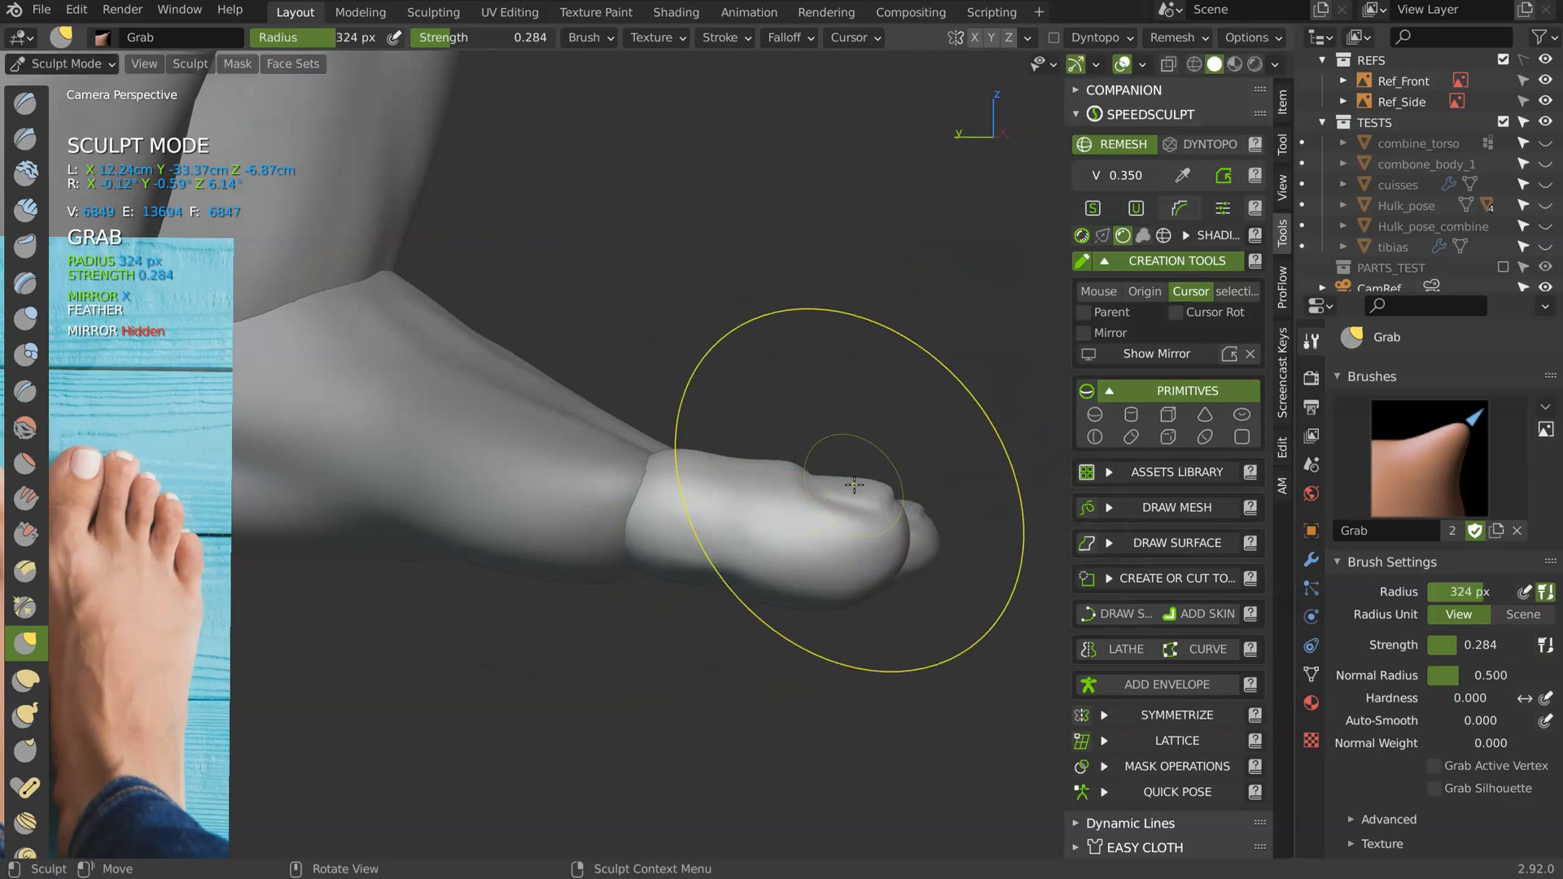
pyautogui.moveTo(837, 558); pyautogui.dragTo(747, 603, button='middle')
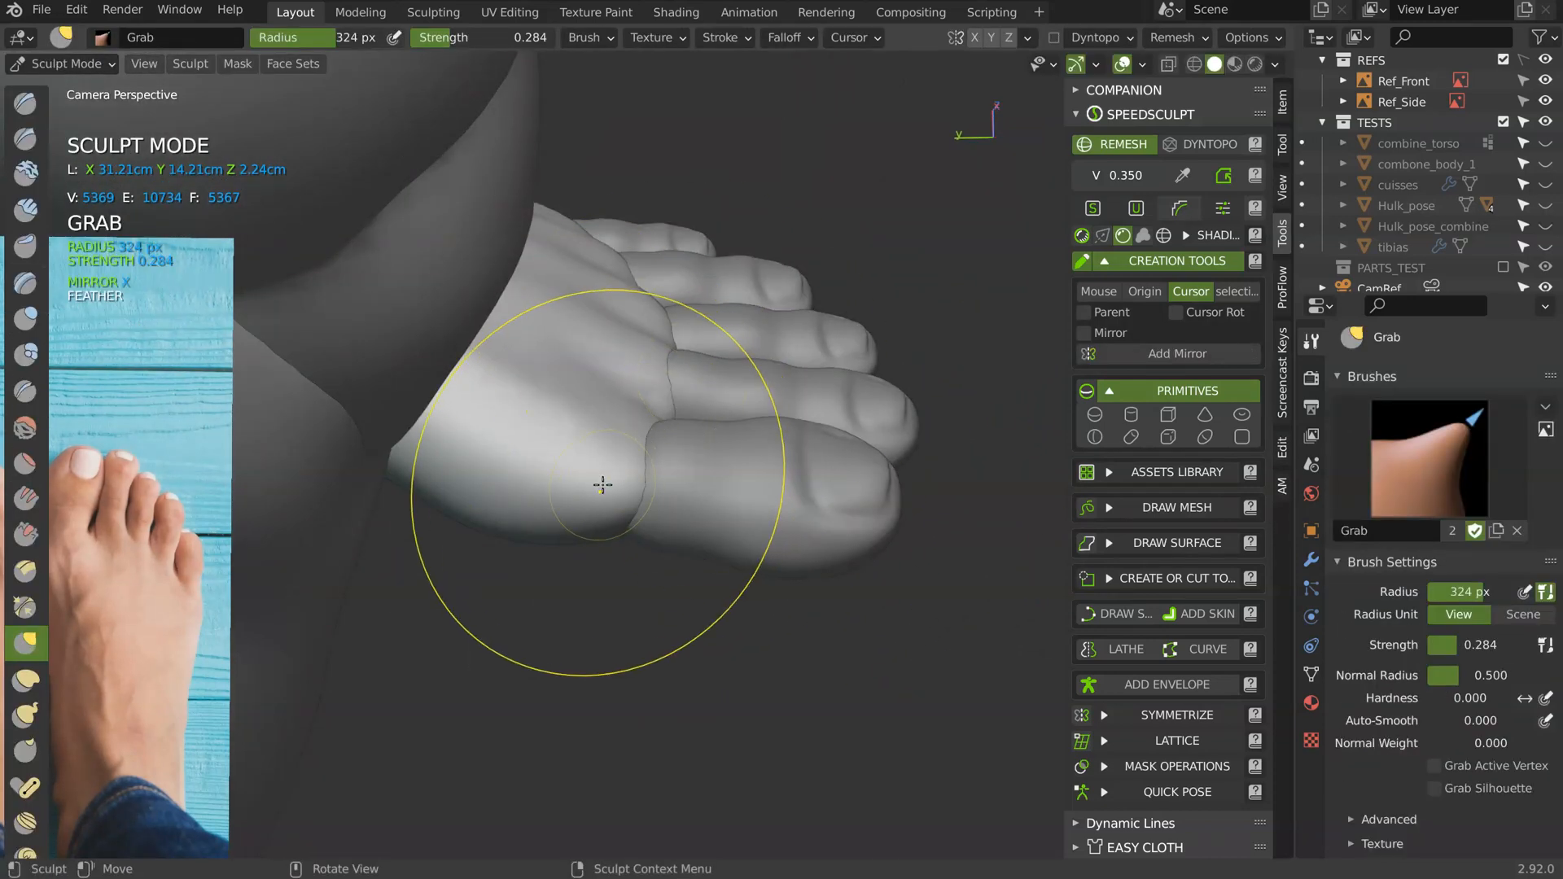
pyautogui.moveTo(600, 485)
pyautogui.mouseDown()
pyautogui.moveTo(669, 505)
pyautogui.moveTo(682, 478)
pyautogui.mouseUp()
pyautogui.moveTo(639, 495); pyautogui.dragTo(578, 486, button='middle')
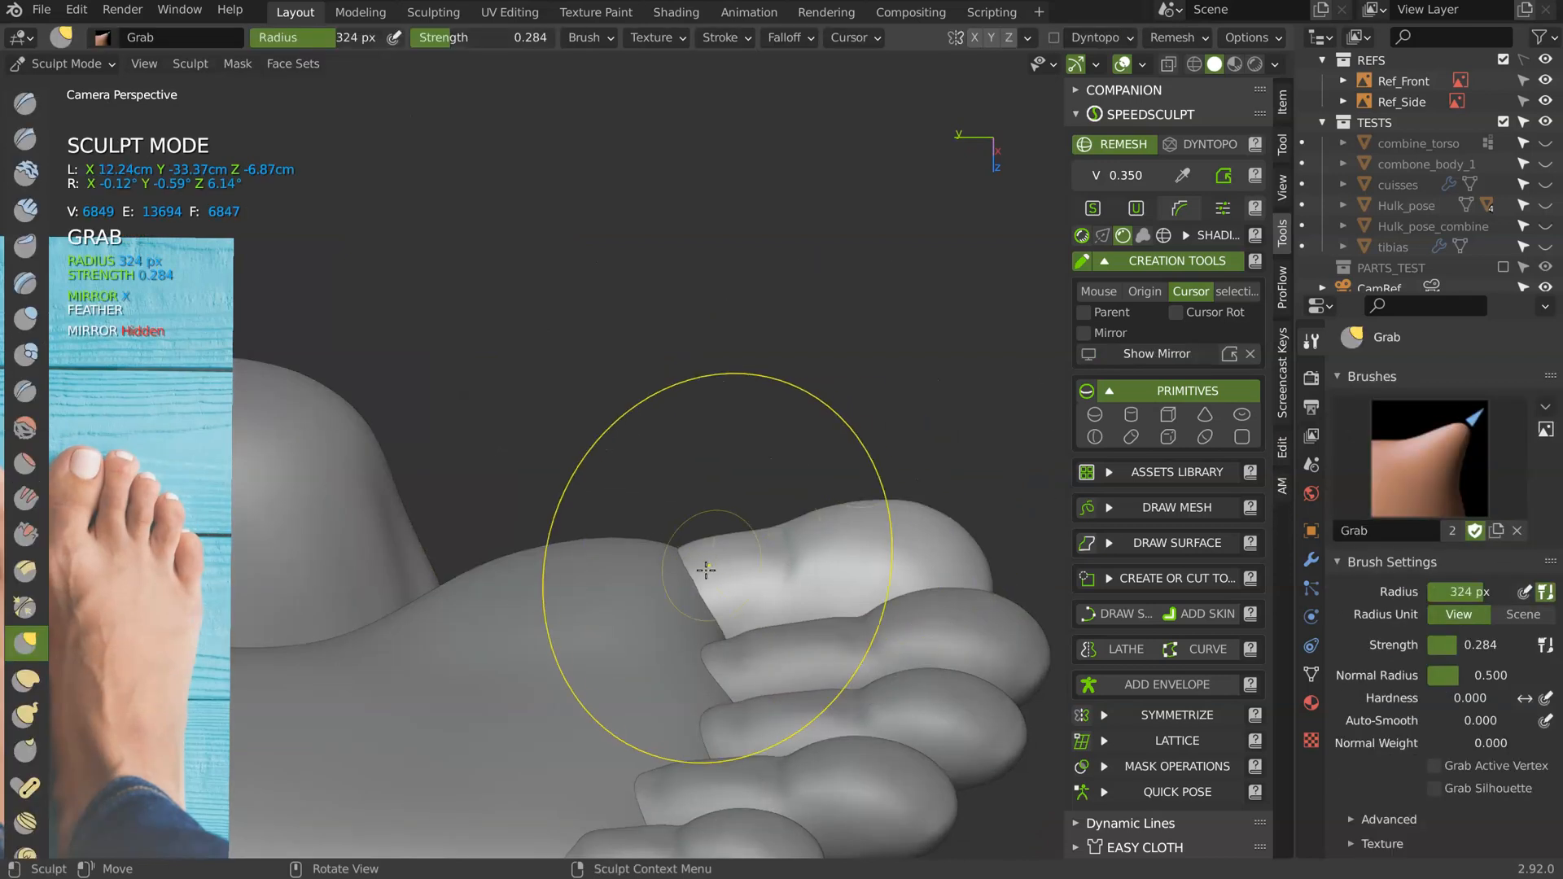
# - Reshape the underside and base of the big toe using the Grab brush at a 324 px radius
pyautogui.moveTo(706, 570); pyautogui.dragTo(808, 543)
pyautogui.moveTo(871, 535)
pyautogui.mouseDown(button='middle')
pyautogui.moveTo(820, 453)
pyautogui.moveTo(838, 463)
pyautogui.mouseUp(button='middle')
pyautogui.moveTo(841, 462)
pyautogui.mouseDown()
pyautogui.moveTo(900, 443)
pyautogui.moveTo(880, 421)
pyautogui.mouseUp()
pyautogui.moveTo(796, 397); pyautogui.dragTo(781, 418)
pyautogui.moveTo(763, 494)
pyautogui.mouseDown(button='middle')
pyautogui.moveTo(774, 416)
pyautogui.moveTo(774, 440)
pyautogui.mouseUp(button='middle')
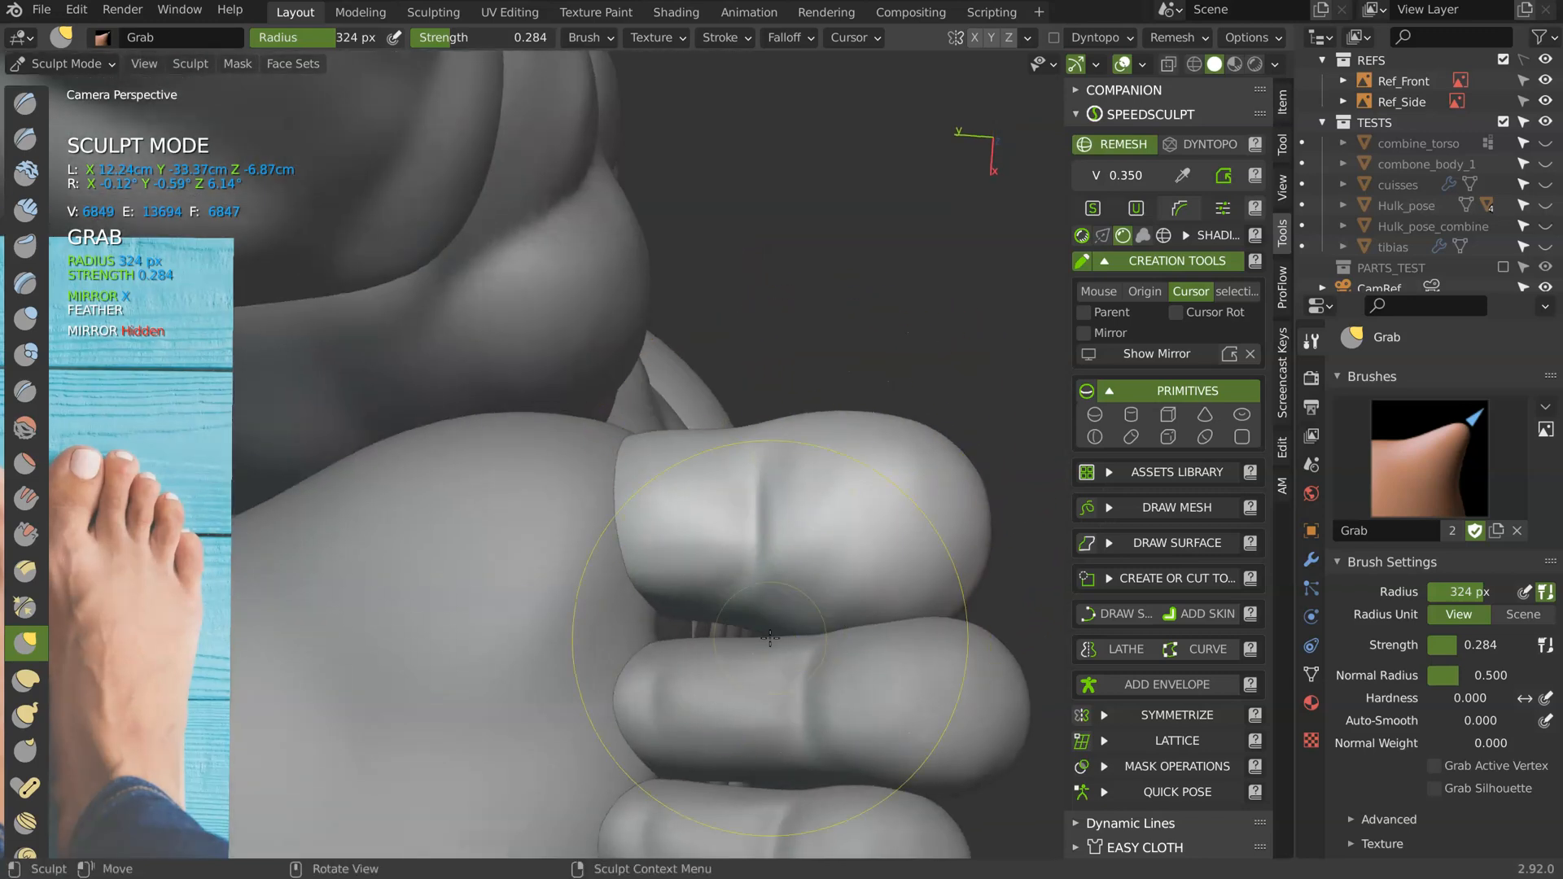
pyautogui.moveTo(839, 620); pyautogui.dragTo(832, 618)
# - Refine the big toe's overall contour from the underside and front using the Grab brush at a 324 px radius
pyautogui.moveTo(670, 474)
pyautogui.mouseDown(button='middle')
pyautogui.moveTo(717, 586)
pyautogui.moveTo(782, 477)
pyautogui.mouseUp(button='middle')
pyautogui.moveTo(823, 414); pyautogui.dragTo(680, 681, button='middle')
pyautogui.moveTo(708, 520); pyautogui.dragTo(732, 547, button='middle')
pyautogui.moveTo(736, 353); pyautogui.dragTo(726, 386, button='middle')
pyautogui.moveTo(651, 382)
pyautogui.mouseDown(button='middle')
pyautogui.moveTo(635, 384)
pyautogui.moveTo(611, 325)
pyautogui.mouseUp(button='middle')
pyautogui.moveTo(618, 303); pyautogui.dragTo(625, 310)
pyautogui.moveTo(694, 312)
pyautogui.mouseDown(button='middle')
pyautogui.moveTo(716, 304)
pyautogui.moveTo(830, 342)
pyautogui.moveTo(880, 393)
pyautogui.mouseUp(button='middle')
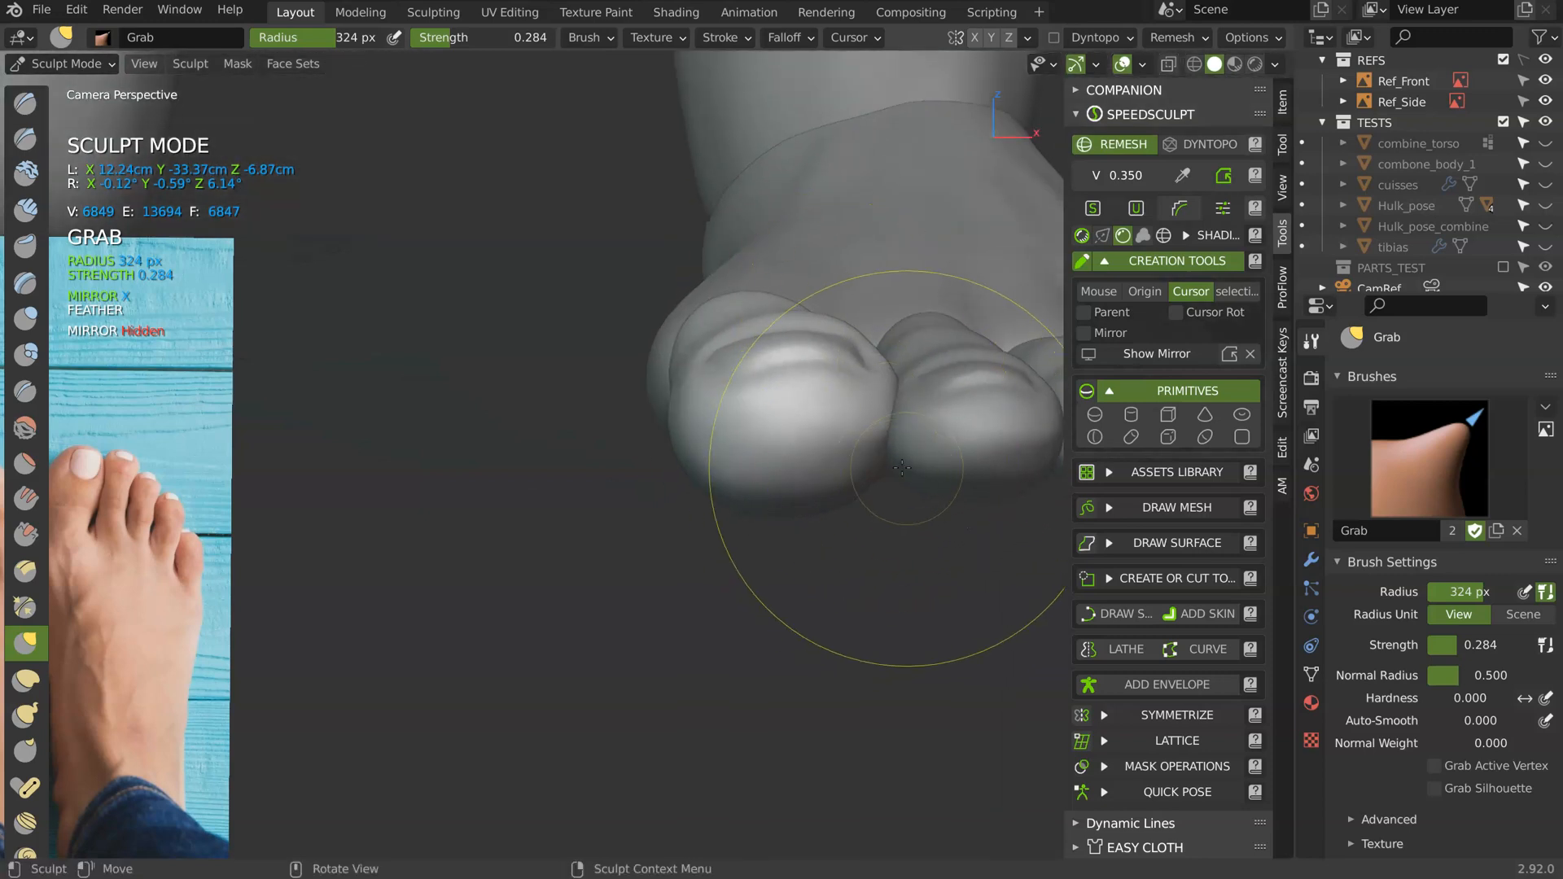
pyautogui.moveTo(902, 467); pyautogui.dragTo(879, 470, button='middle')
pyautogui.moveTo(814, 249)
pyautogui.keyDown('ctrl'); pyautogui.mouseDown(button='middle')
pyautogui.moveTo(725, 443)
pyautogui.moveTo(871, 326)
pyautogui.moveTo(758, 285)
pyautogui.mouseUp(button='middle'); pyautogui.keyUp('ctrl')
pyautogui.moveTo(674, 447)
pyautogui.keyDown('ctrl'); pyautogui.mouseDown(button='middle')
pyautogui.moveTo(806, 342)
pyautogui.moveTo(684, 447)
pyautogui.mouseUp(button='middle'); pyautogui.keyUp('ctrl')
pyautogui.moveTo(530, 524)
pyautogui.mouseDown()
pyautogui.moveTo(538, 509)
pyautogui.moveTo(485, 513)
pyautogui.mouseUp()
pyautogui.moveTo(730, 334)
pyautogui.keyDown('ctrl'); pyautogui.mouseDown(button='middle')
pyautogui.moveTo(700, 424)
pyautogui.moveTo(633, 408)
pyautogui.mouseUp(button='middle'); pyautogui.keyUp('ctrl')
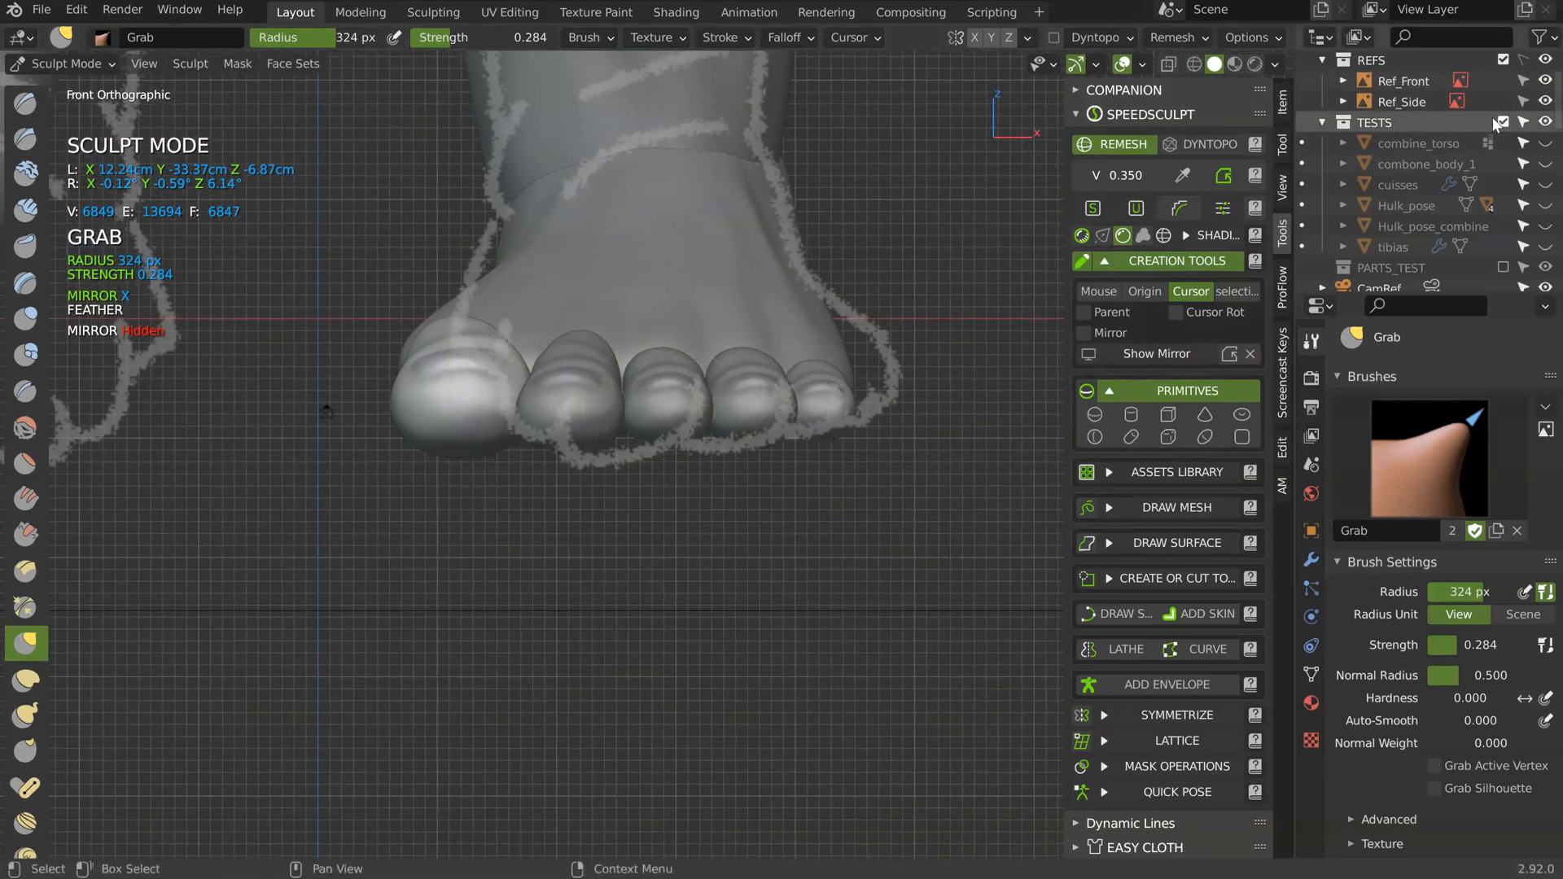
# - Hide the REFS collection and flatten the bottom of the big toe with the Grab brush at a 500 px radius
pyautogui.scroll(2, 1496, 122)
pyautogui.click(1503, 93)
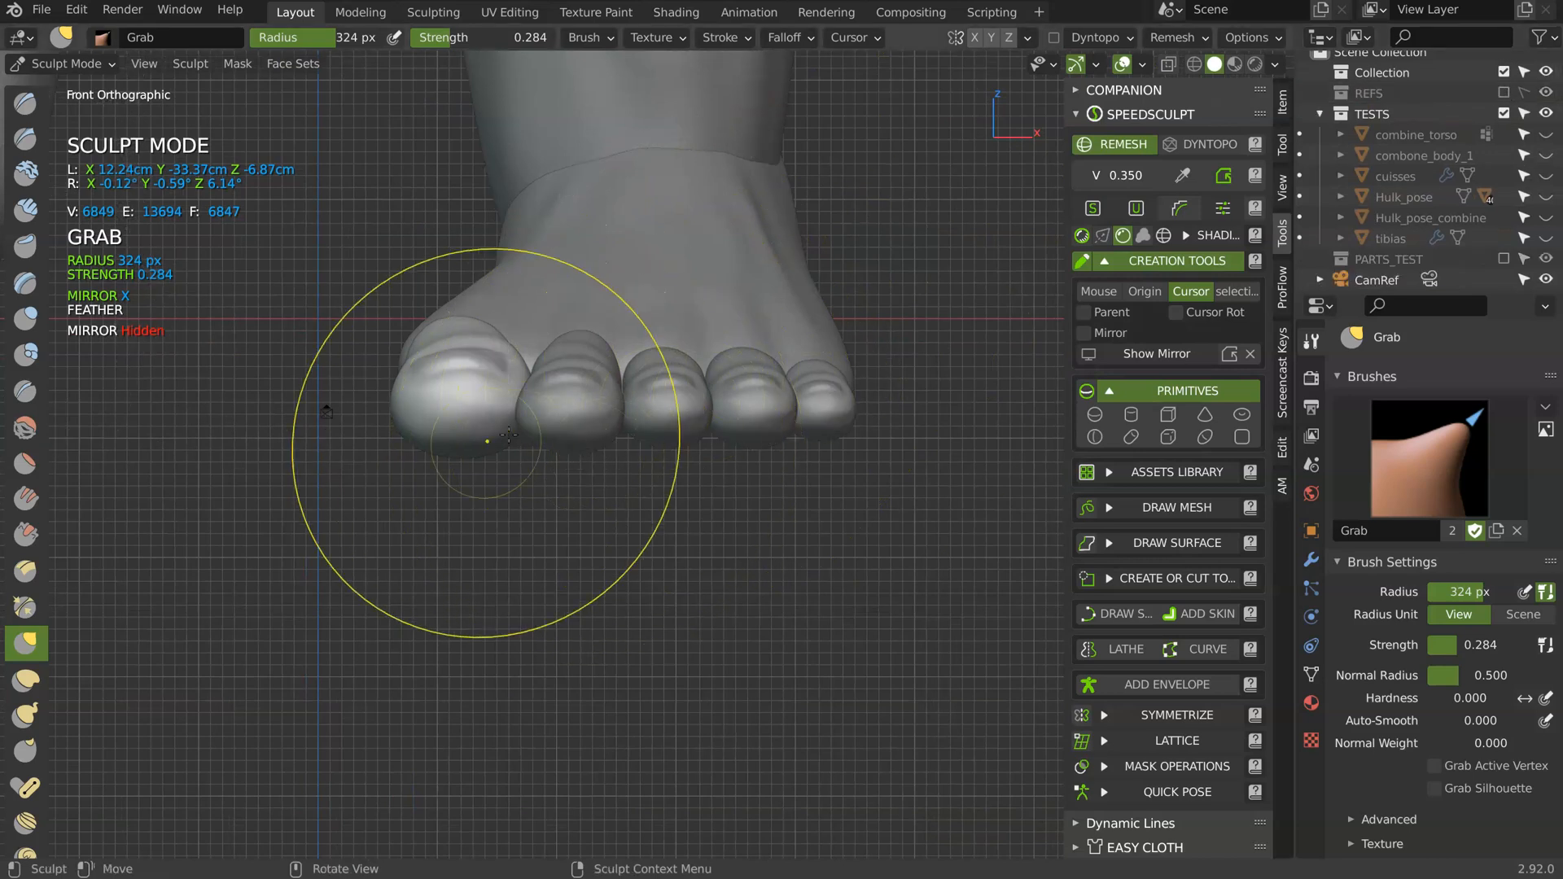
pyautogui.keyDown('ctrl'); pyautogui.moveTo(508, 435); pyautogui.dragTo(443, 443, button='middle'); pyautogui.keyUp('ctrl')
pyautogui.press('f')
pyautogui.click(453, 458)
pyautogui.moveTo(439, 462); pyautogui.dragTo(438, 359)
pyautogui.moveTo(438, 348); pyautogui.dragTo(426, 306)
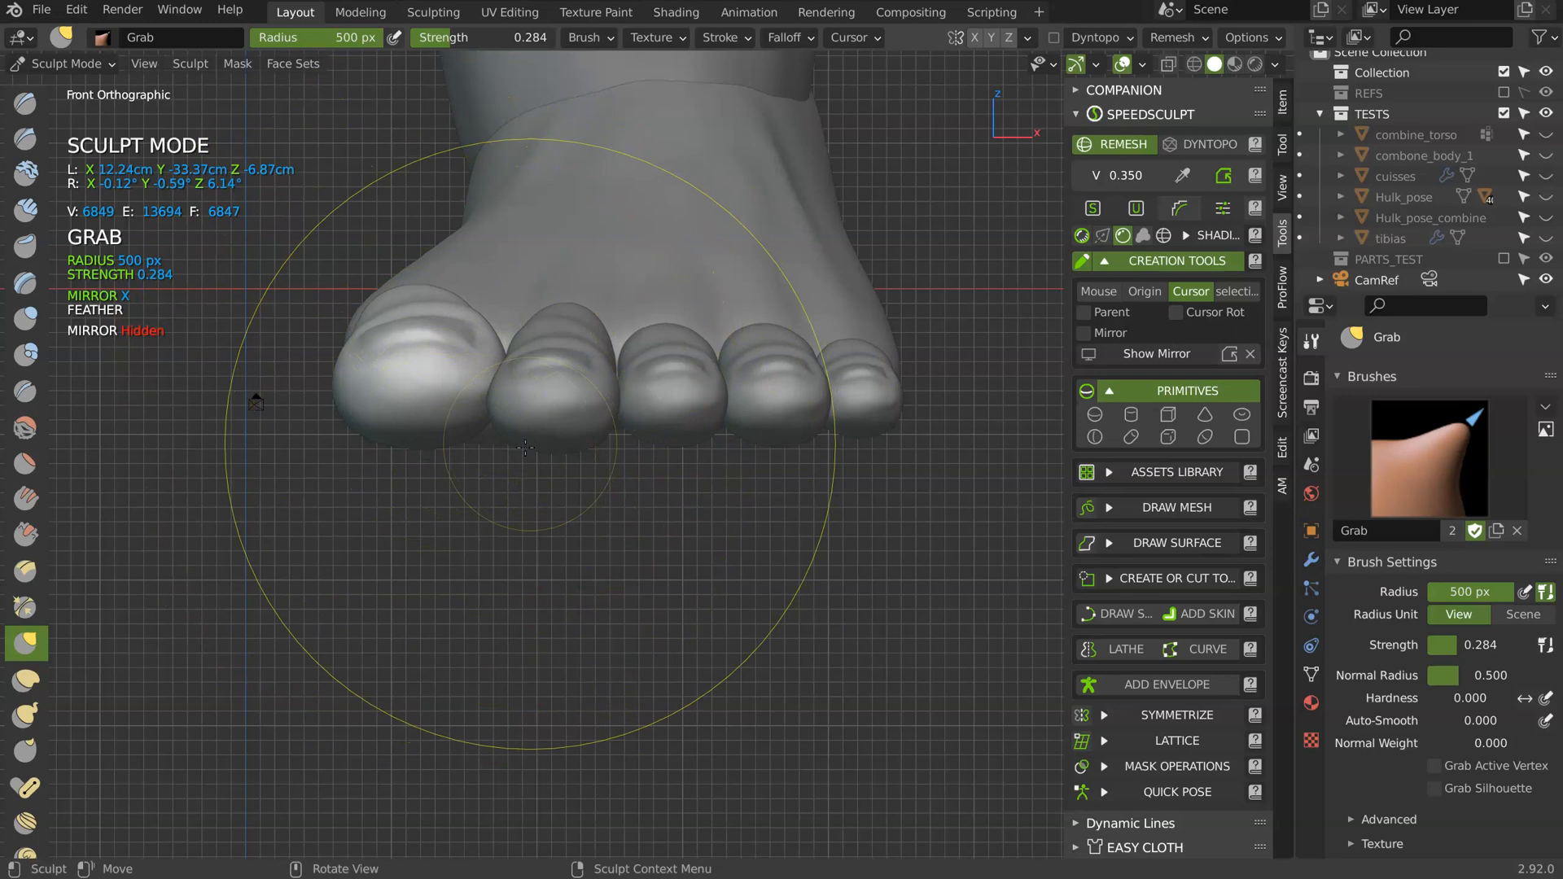
# - Flatten the bottoms of the second and third toes in front view using the Grab brush at a 500 px radius
pyautogui.hotkey('ctrl', 'Tab')
pyautogui.hotkey('ctrl', 'Tab')
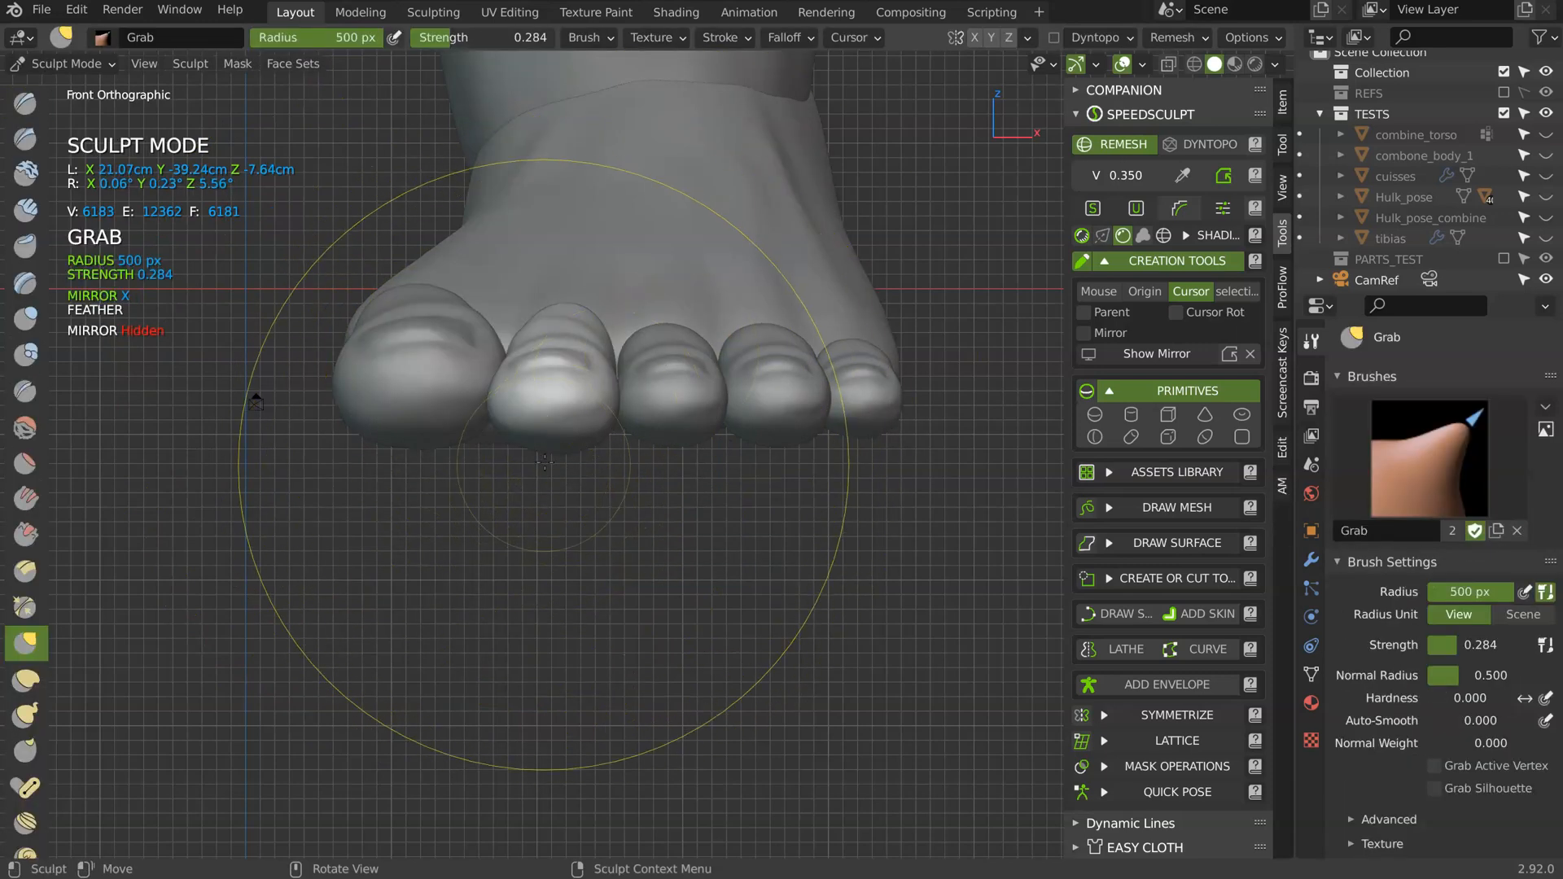
pyautogui.hotkey('ctrl', 'Tab')
pyautogui.click(677, 423)
pyautogui.hotkey('ctrl', 'Tab')
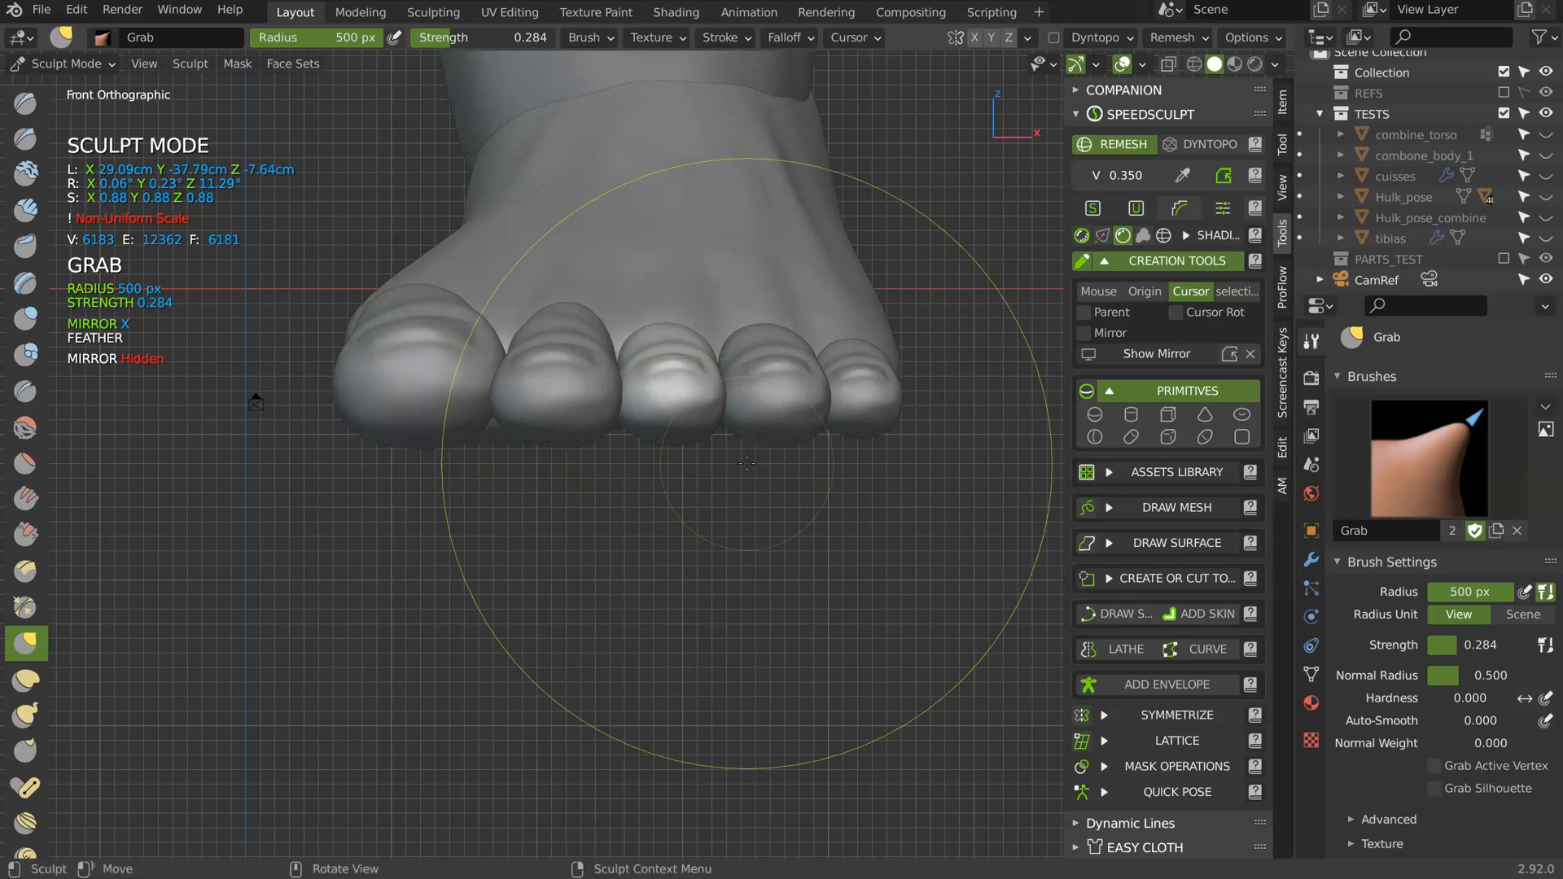
# - Adjust the foot's upper profile behind the toes in side view using the Grab brush at a 263 px radius
pyautogui.hotkey('ctrl', 'Tab')
pyautogui.click(679, 290)
pyautogui.hotkey('ctrl', 'Tab')
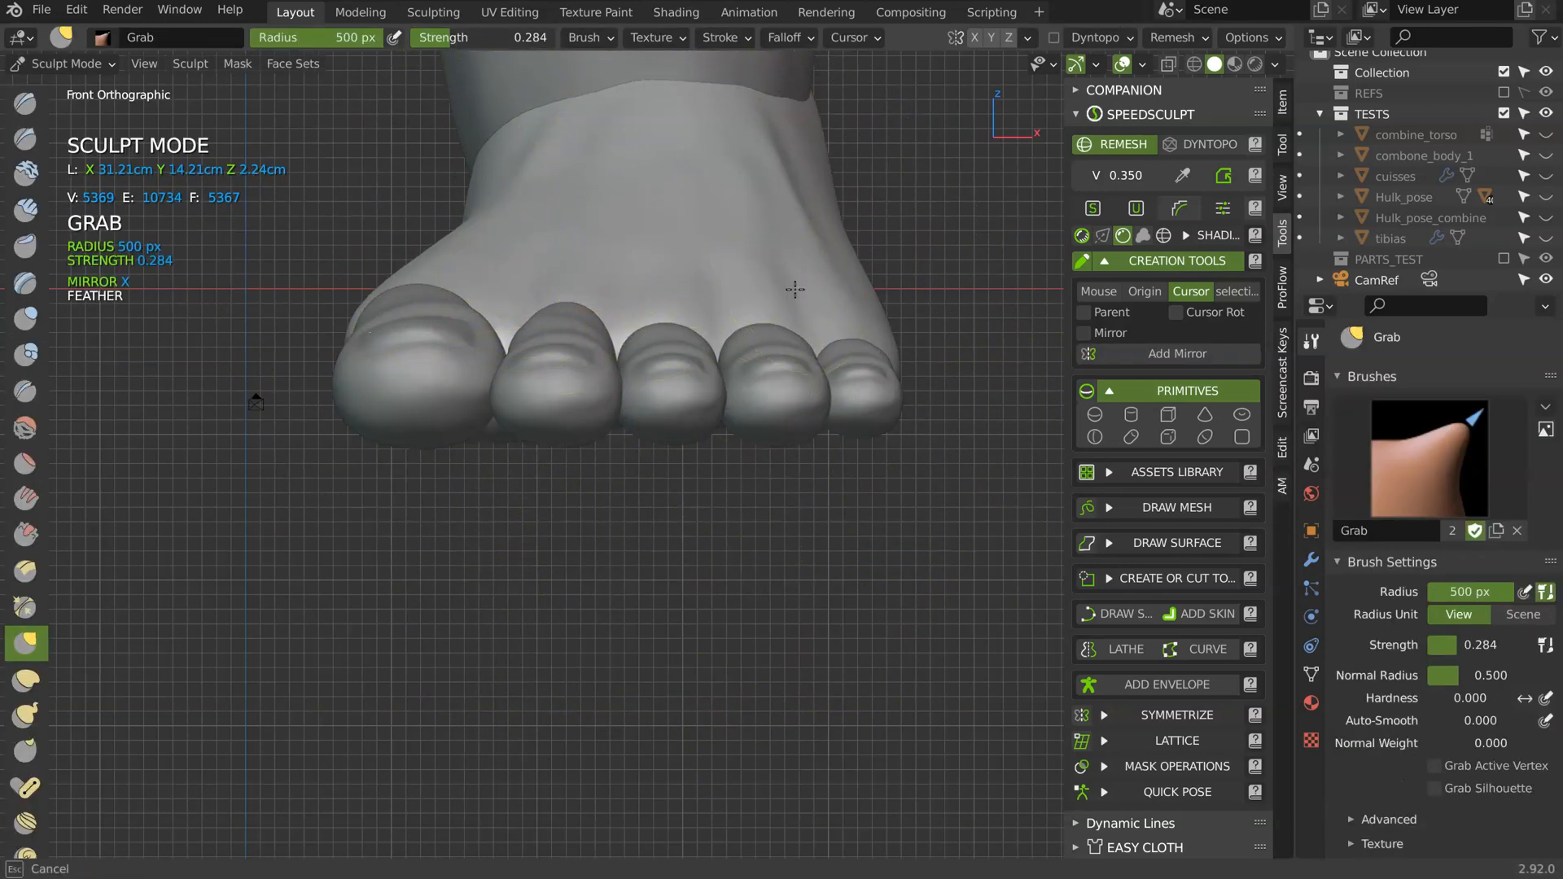
pyautogui.scroll(-6, 715, 233)
pyautogui.moveTo(715, 233)
pyautogui.mouseDown(button='middle')
pyautogui.moveTo(611, 378)
pyautogui.moveTo(670, 394)
pyautogui.moveTo(724, 378)
pyautogui.mouseUp(button='middle')
pyautogui.press('f')
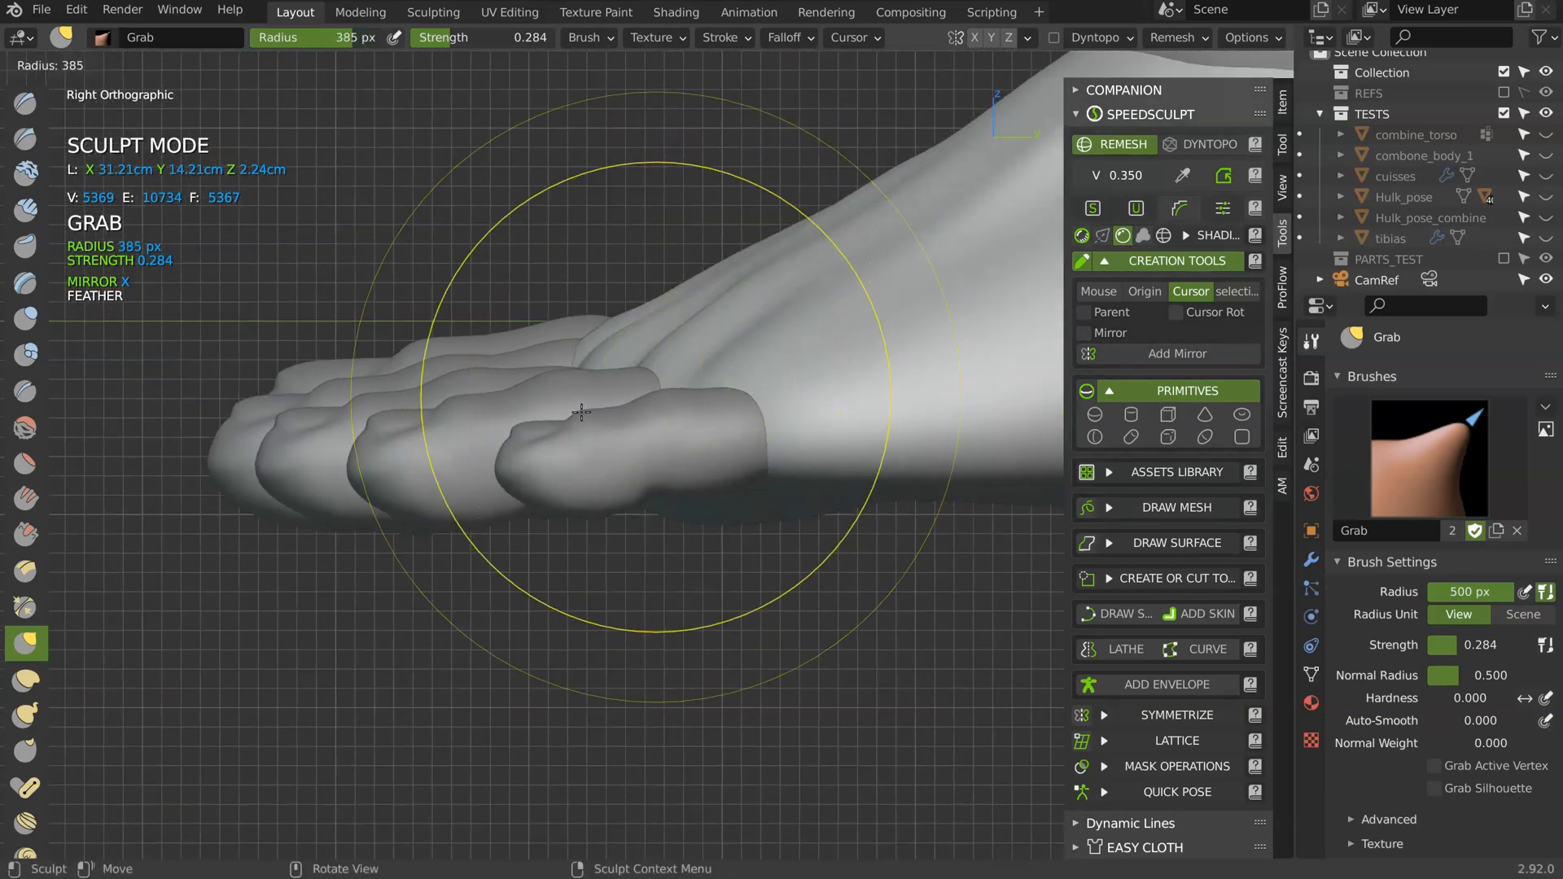
pyautogui.click(511, 440)
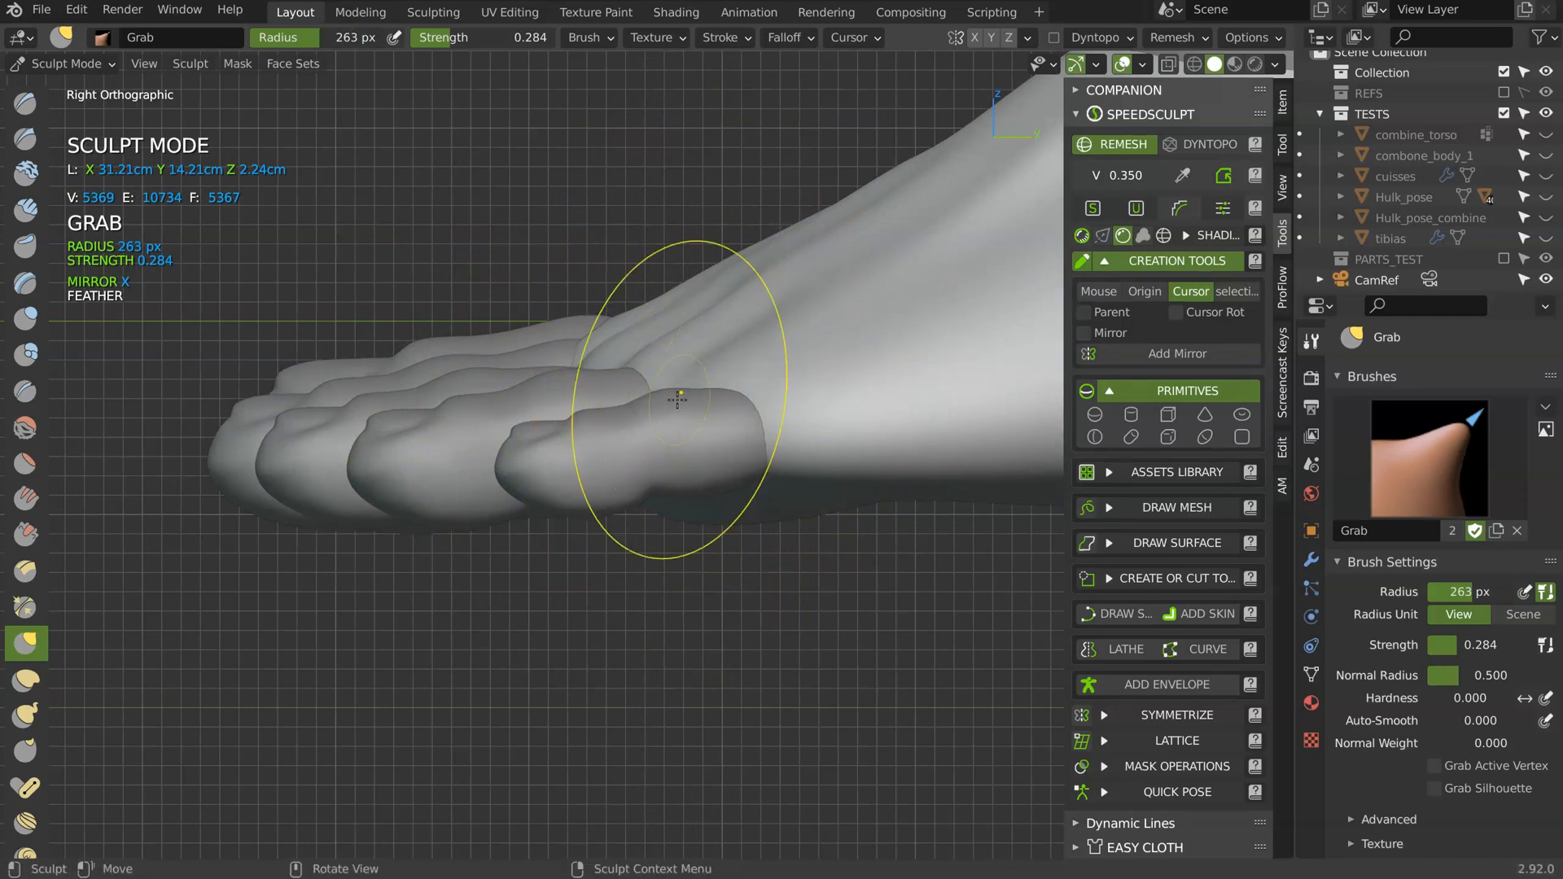
# - Reshape the little toe's base where it meets the foot, reducing the Grab brush radius to 162 px
pyautogui.hotkey('ctrl', 'Tab')
pyautogui.click(684, 437)
pyautogui.hotkey('ctrl', 'Tab')
pyautogui.moveTo(774, 401); pyautogui.dragTo(786, 357)
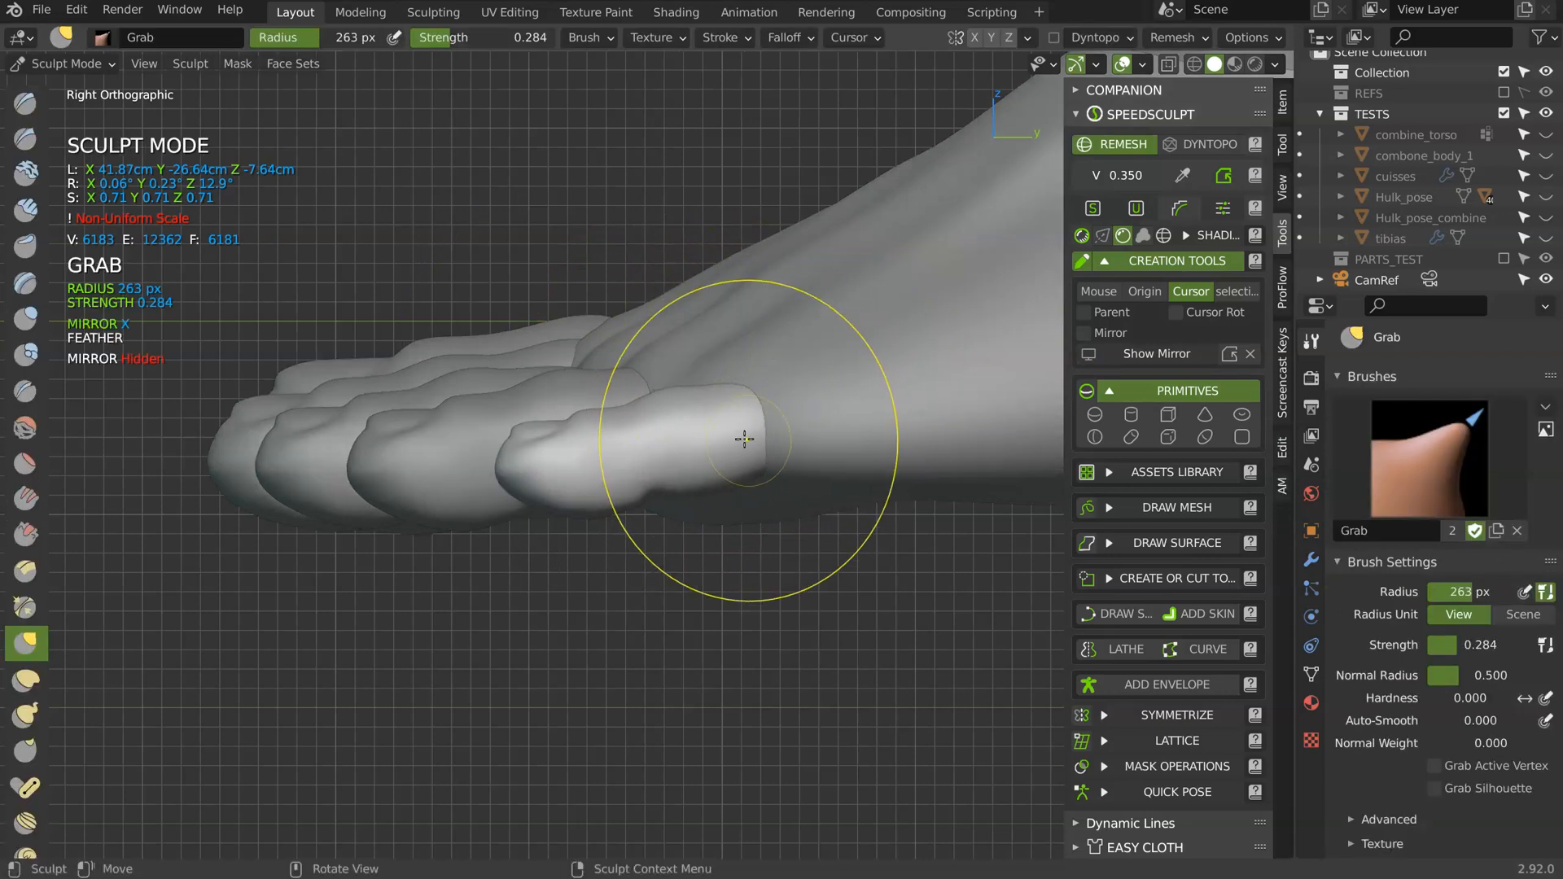
pyautogui.press('f')
pyautogui.click(616, 432)
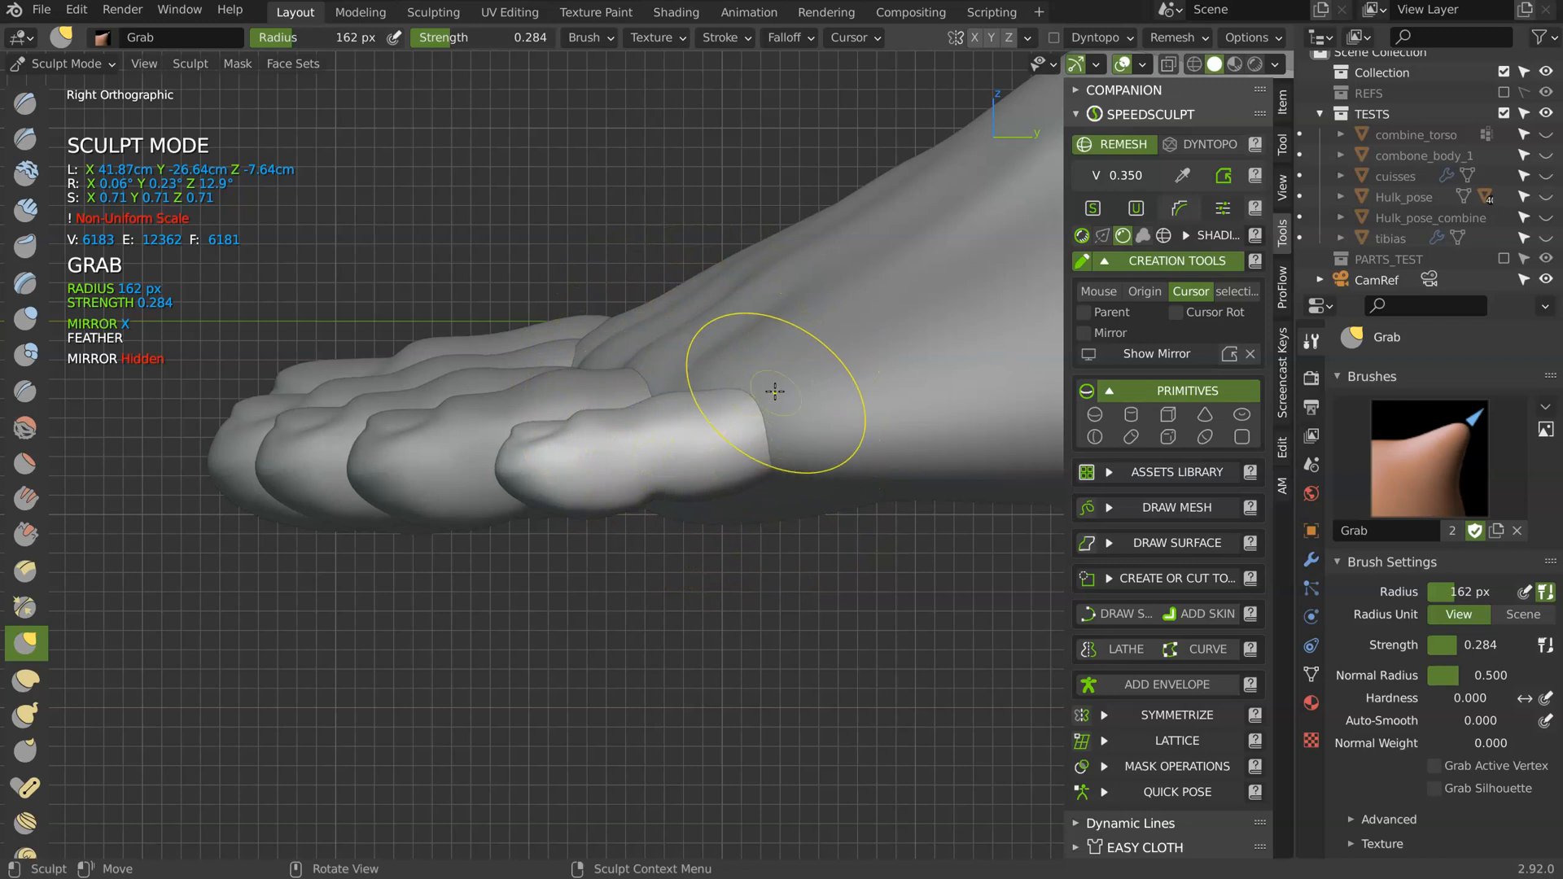
# - Adjust the fourth and third toes where they join the foot using the Grab brush at a 162 px radius
pyautogui.hotkey('ctrl', 'Tab')
pyautogui.click(604, 344)
pyautogui.hotkey('ctrl', 'Tab')
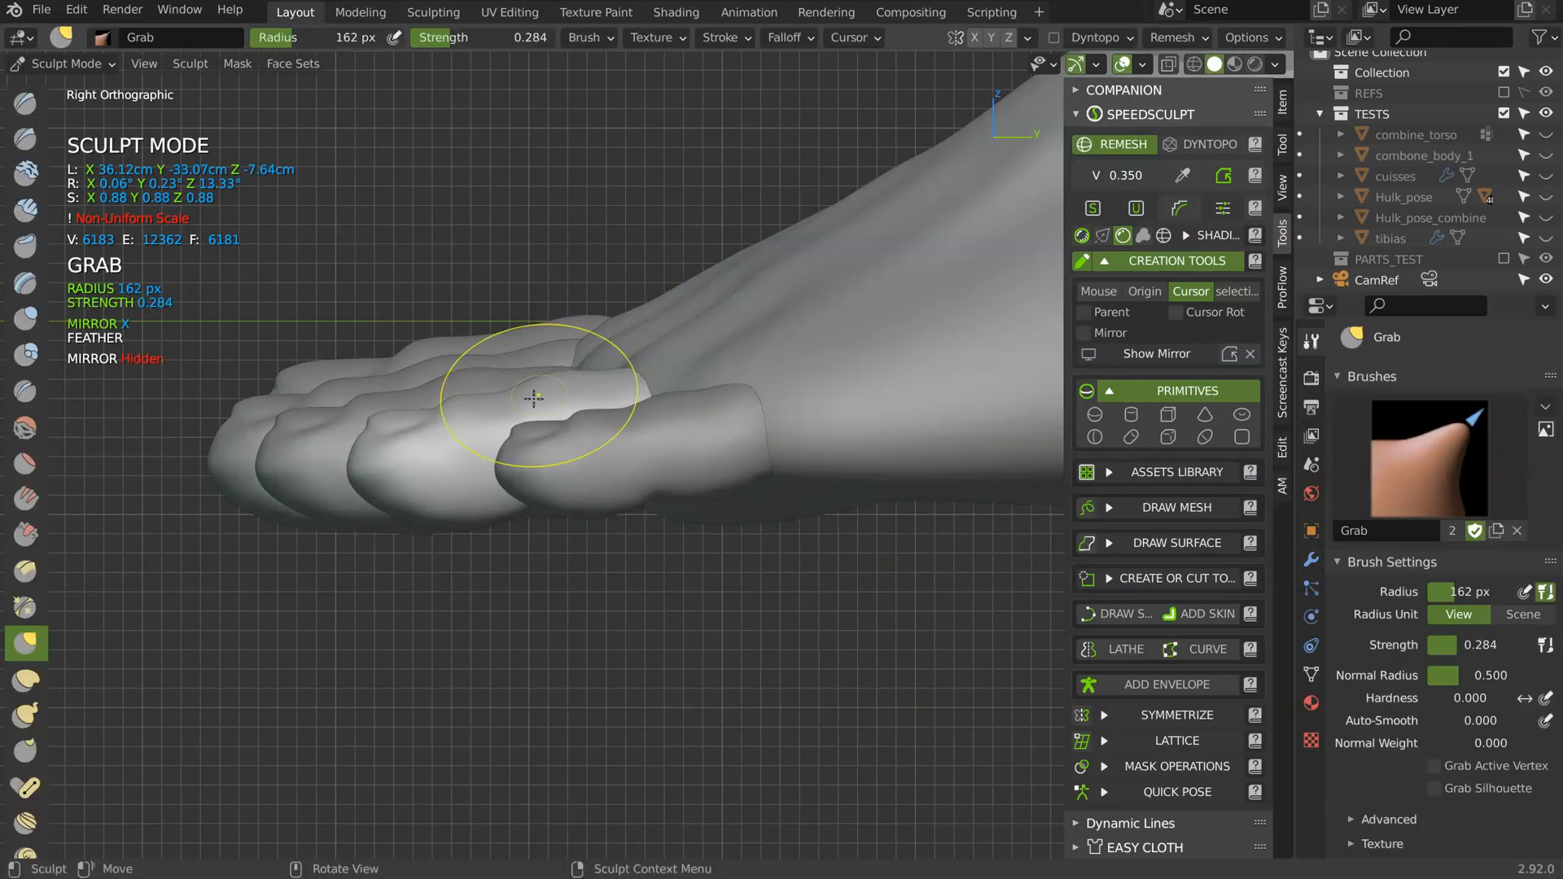
pyautogui.moveTo(693, 385)
pyautogui.mouseDown(button='middle')
pyautogui.moveTo(862, 296)
pyautogui.moveTo(599, 367)
pyautogui.moveTo(619, 384)
pyautogui.moveTo(505, 450)
pyautogui.mouseUp(button='middle')
pyautogui.hotkey('ctrl', 'Tab')
pyautogui.click(454, 412)
pyautogui.hotkey('ctrl', 'Tab')
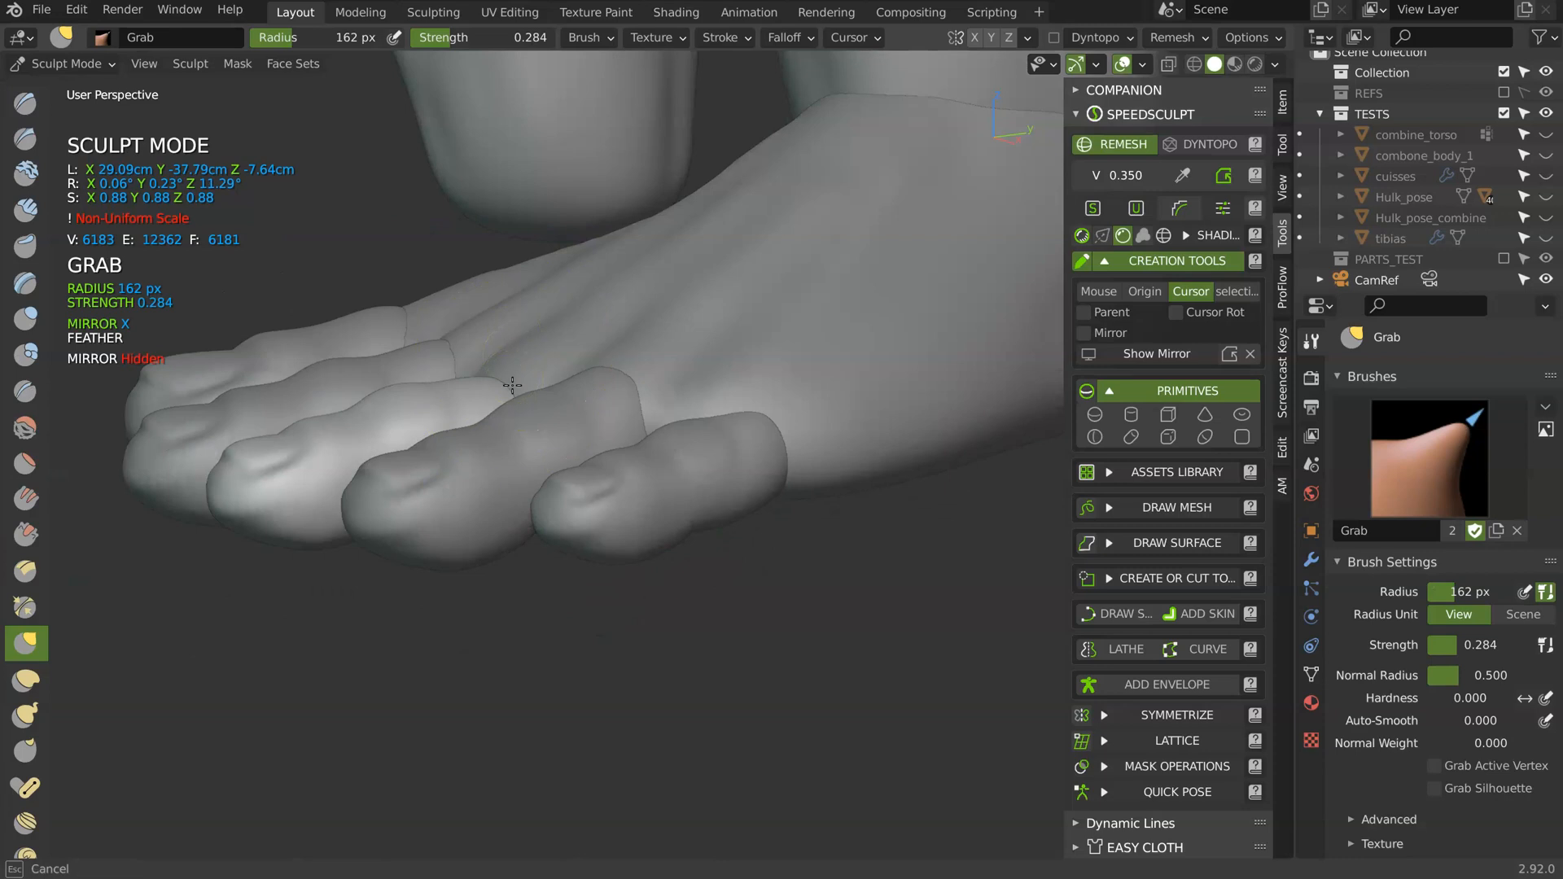
pyautogui.moveTo(526, 365); pyautogui.dragTo(444, 372, button='middle')
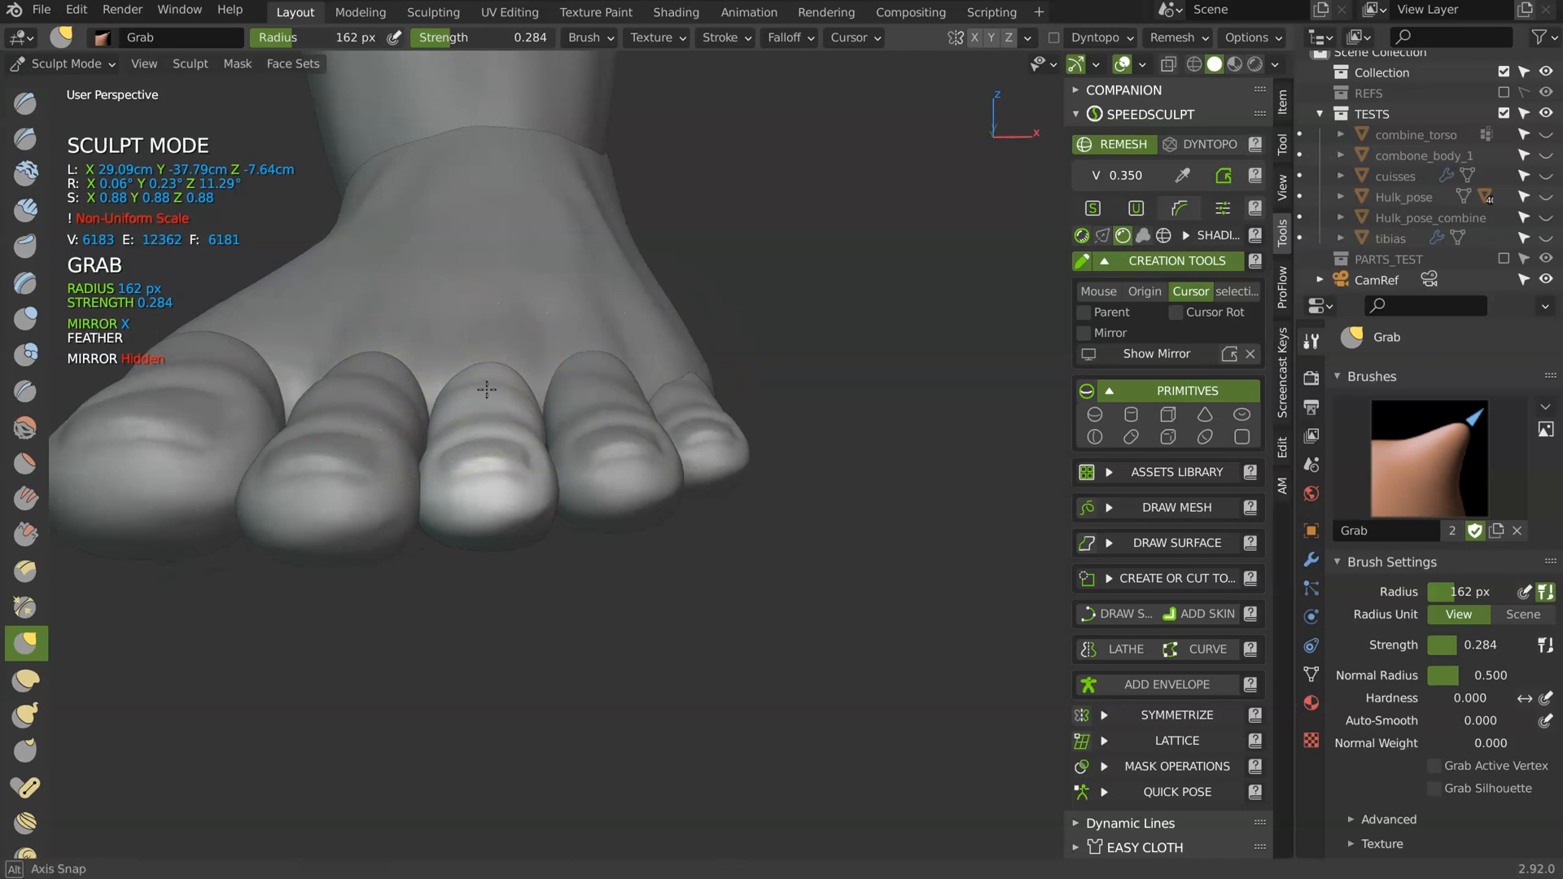
pyautogui.moveTo(487, 389); pyautogui.dragTo(620, 376, button='middle')
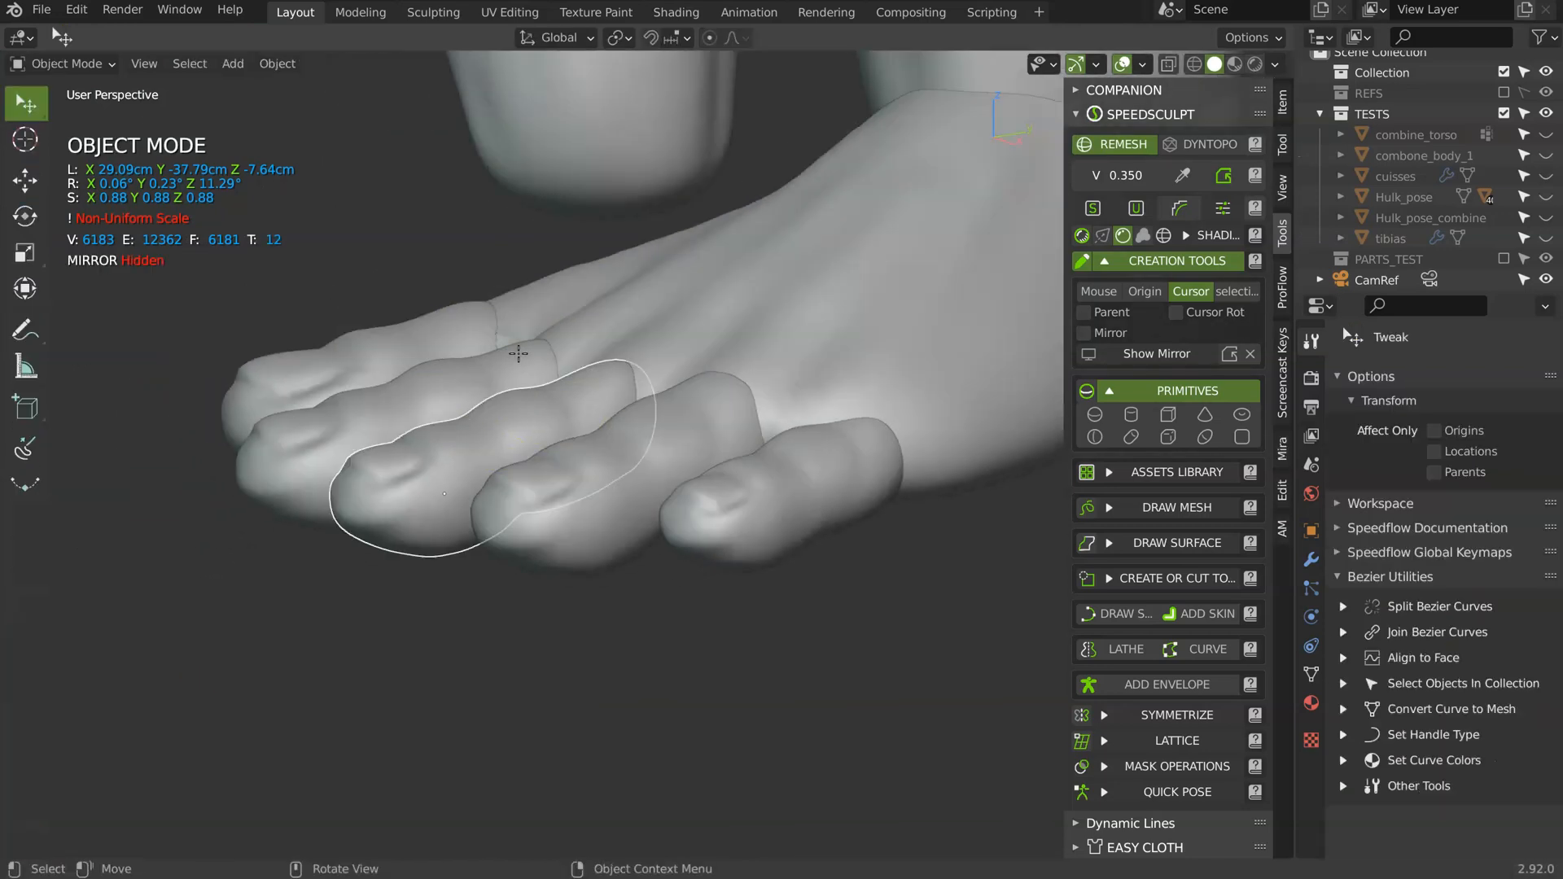
# - Switch to sculpting the second toe and refine its base with the Grab brush
pyautogui.hotkey('ctrl', 'Tab')
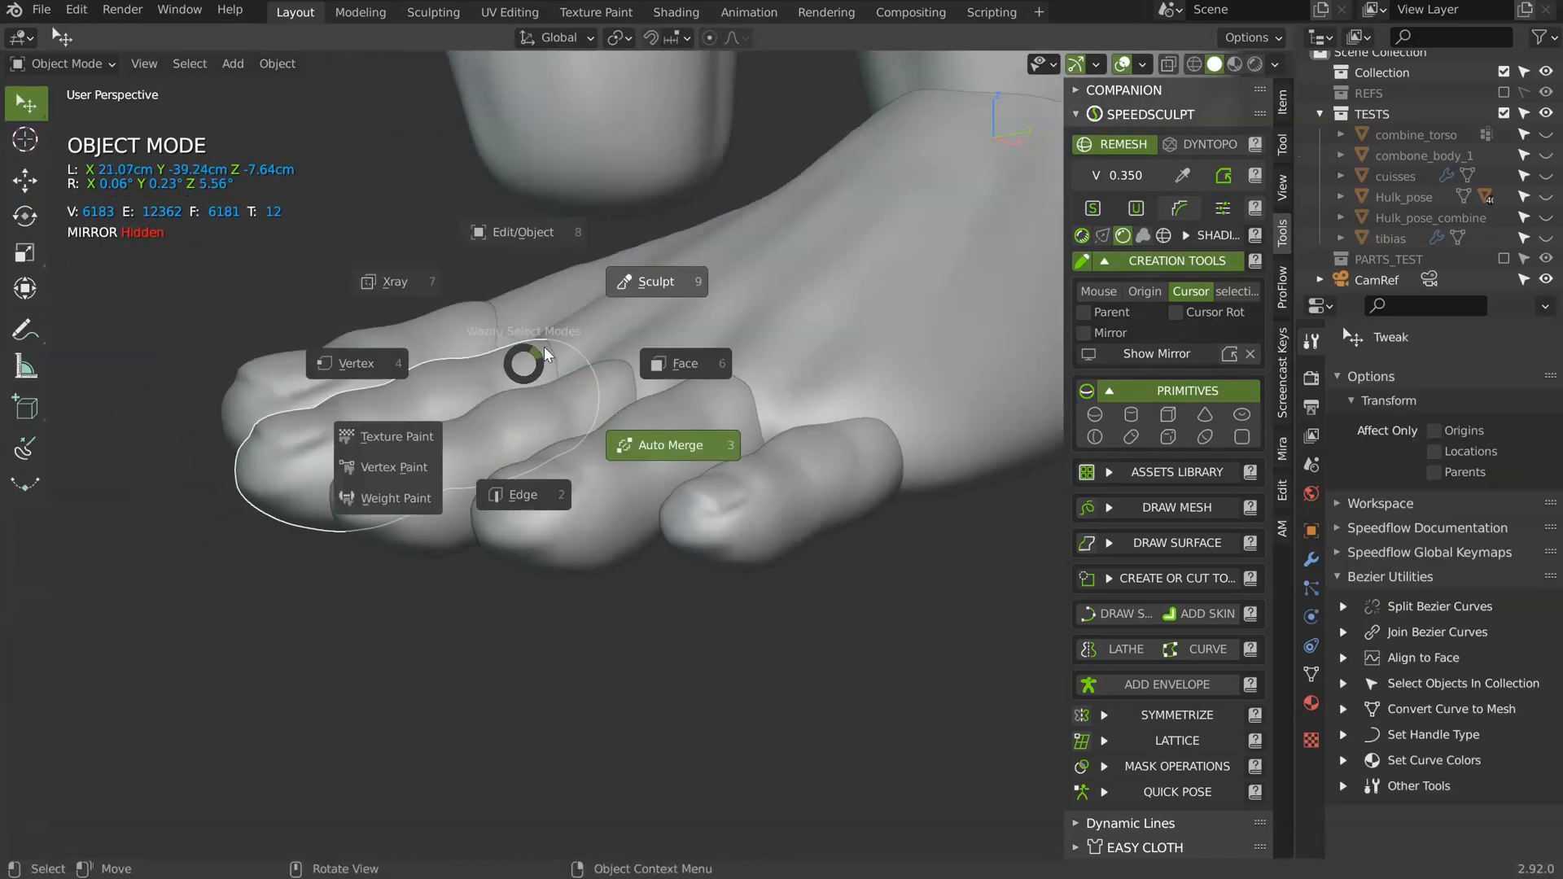
pyautogui.click(569, 328)
pyautogui.moveTo(459, 349); pyautogui.dragTo(655, 344, button='middle')
# - Reshape the lower leg around the back of the ankle using the Grab brush at a 162 px radius
pyautogui.hotkey('ctrl', 'Tab')
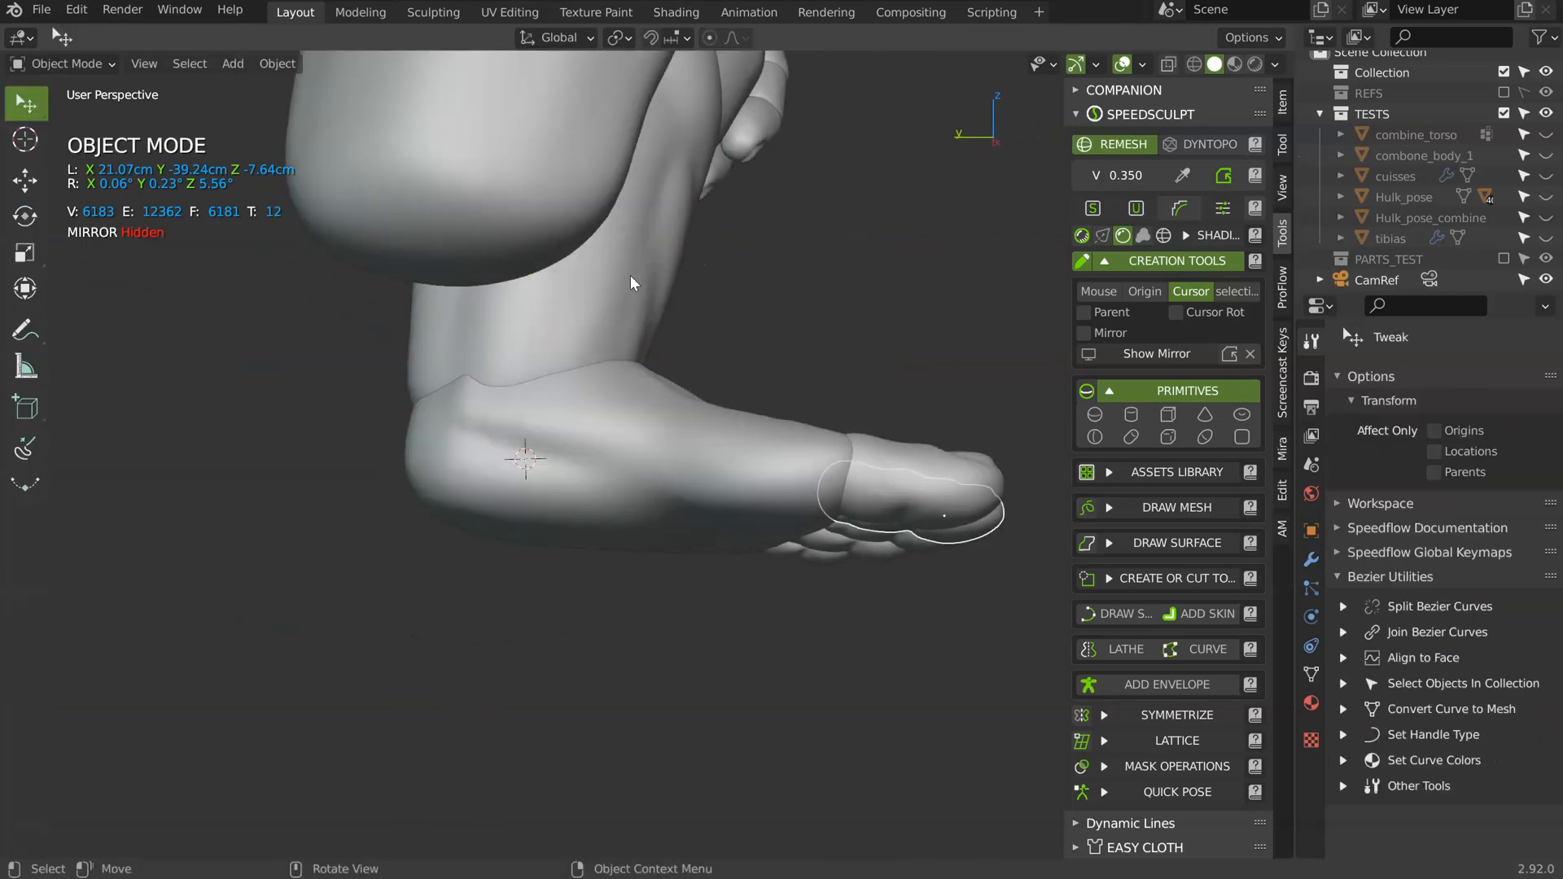
pyautogui.click(467, 367)
pyautogui.hotkey('ctrl', 'Tab')
pyautogui.moveTo(471, 349)
pyautogui.mouseDown(button='middle')
pyautogui.moveTo(663, 391)
pyautogui.moveTo(558, 374)
pyautogui.mouseUp(button='middle')
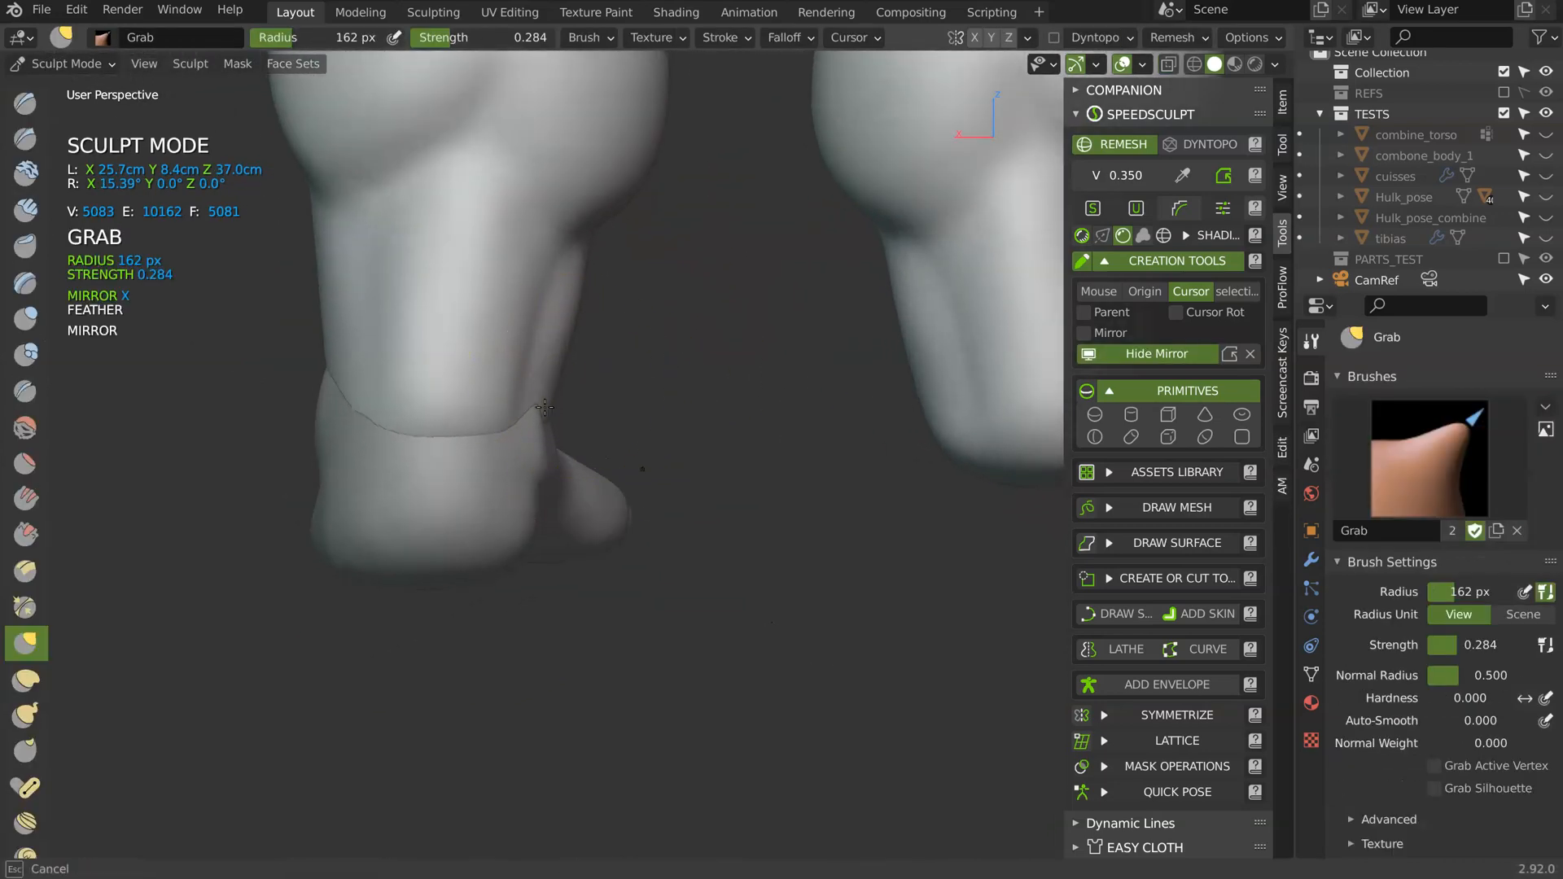
pyautogui.moveTo(558, 336)
pyautogui.mouseDown()
pyautogui.moveTo(321, 379)
pyautogui.moveTo(401, 383)
pyautogui.moveTo(530, 426)
pyautogui.moveTo(479, 397)
pyautogui.mouseUp()
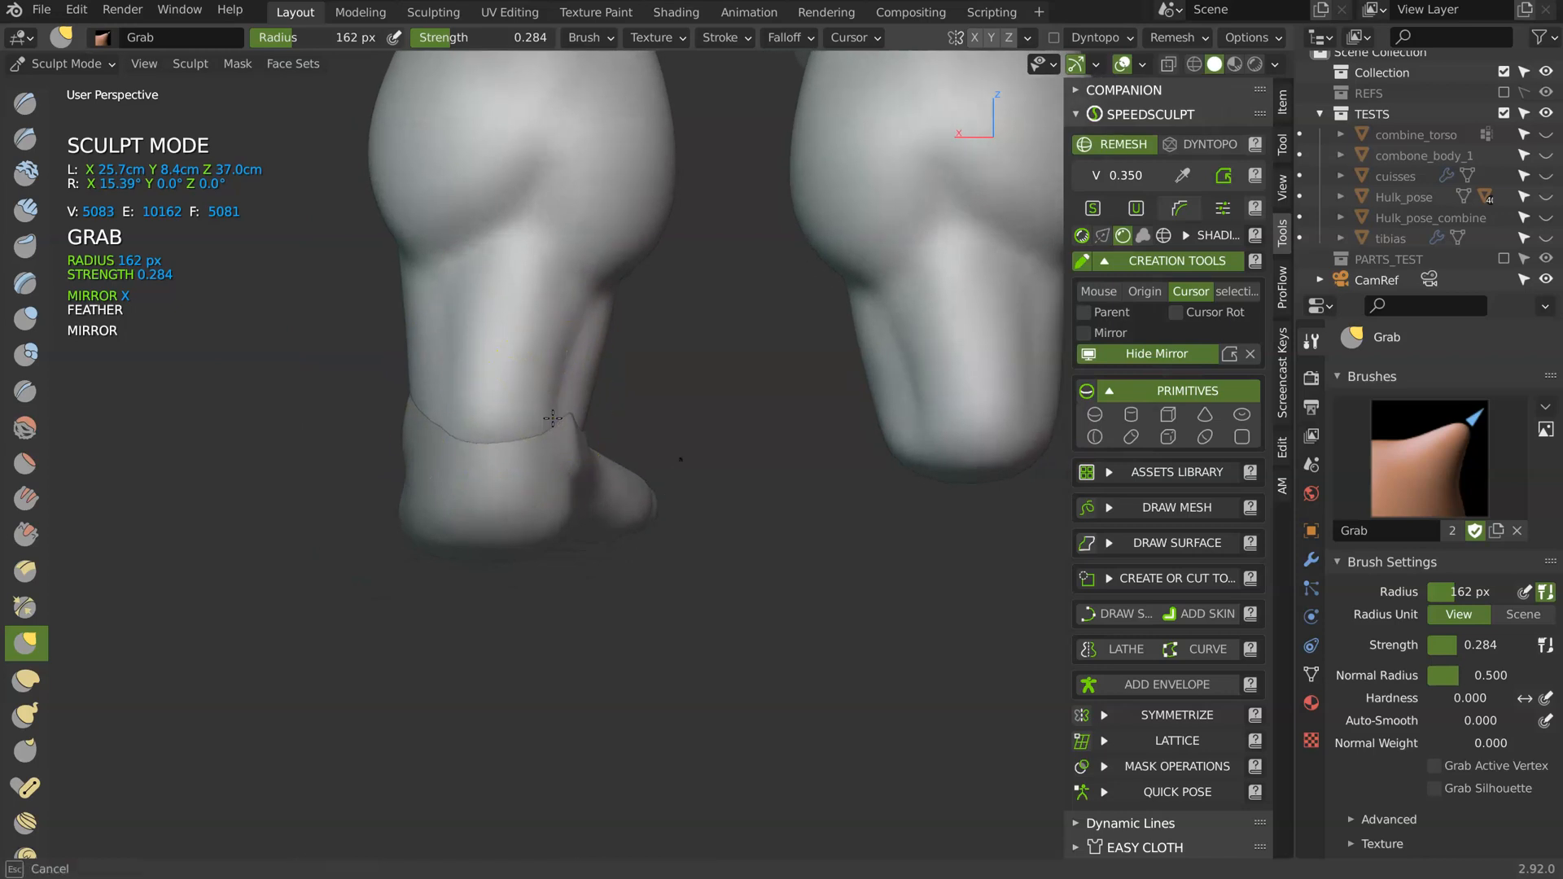
# - Switch to sculpting the foot and reshape the heel's outline from below with the Grab brush at a 288 px radius
pyautogui.moveTo(552, 418); pyautogui.dragTo(553, 244, button='middle')
pyautogui.hotkey('ctrl', 'Tab')
pyautogui.click(475, 478)
pyautogui.hotkey('ctrl', 'Tab')
pyautogui.scroll(-3, 619, 383)
pyautogui.moveTo(619, 382); pyautogui.dragTo(593, 338, button='middle')
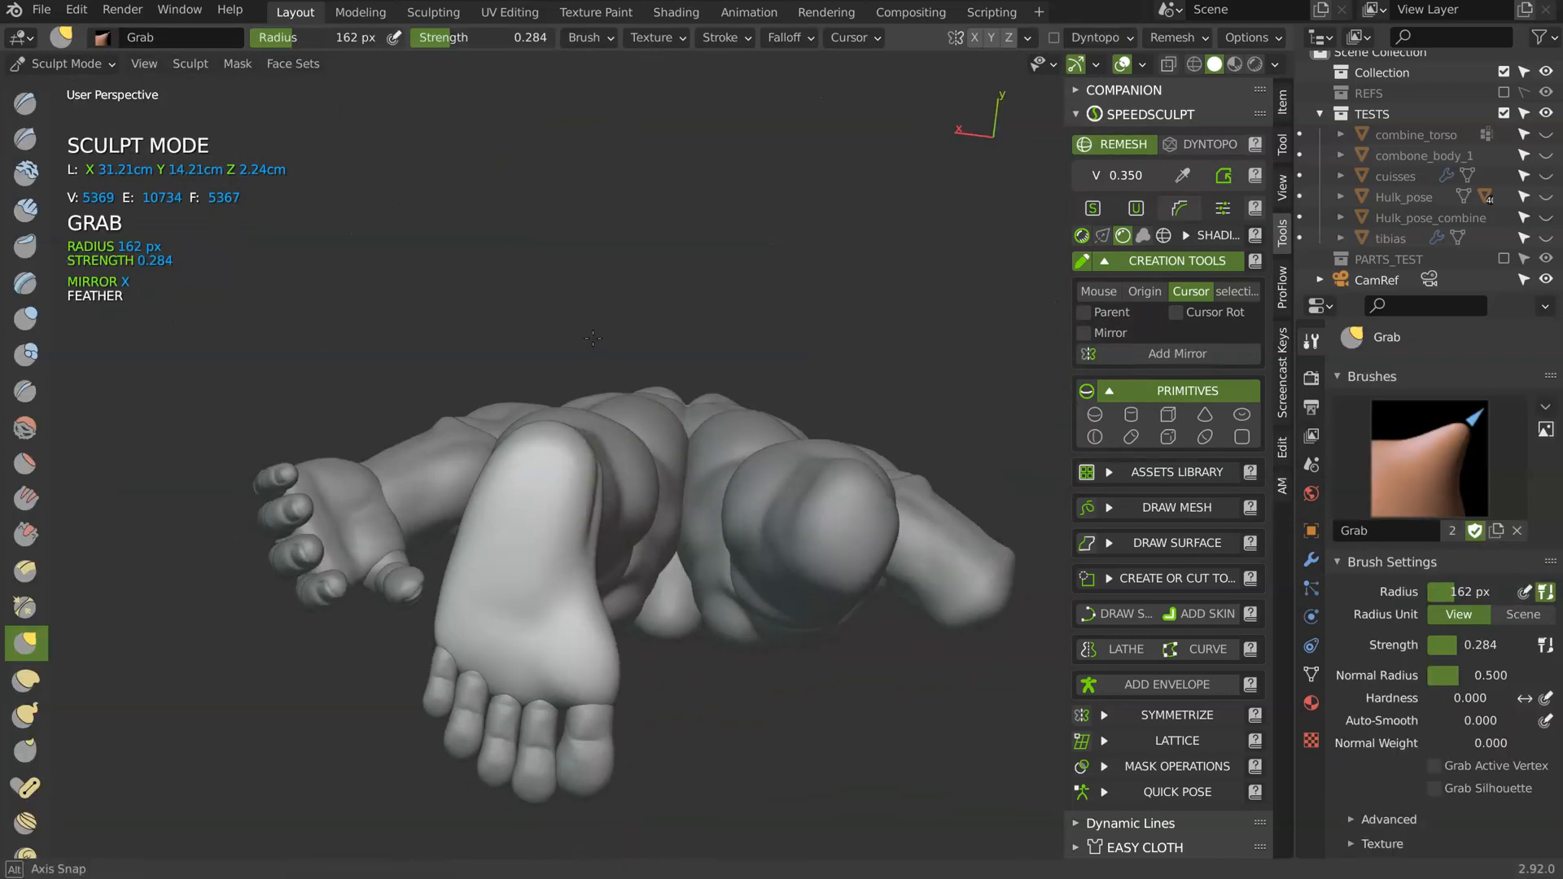
pyautogui.press('ctrl+KP_7')
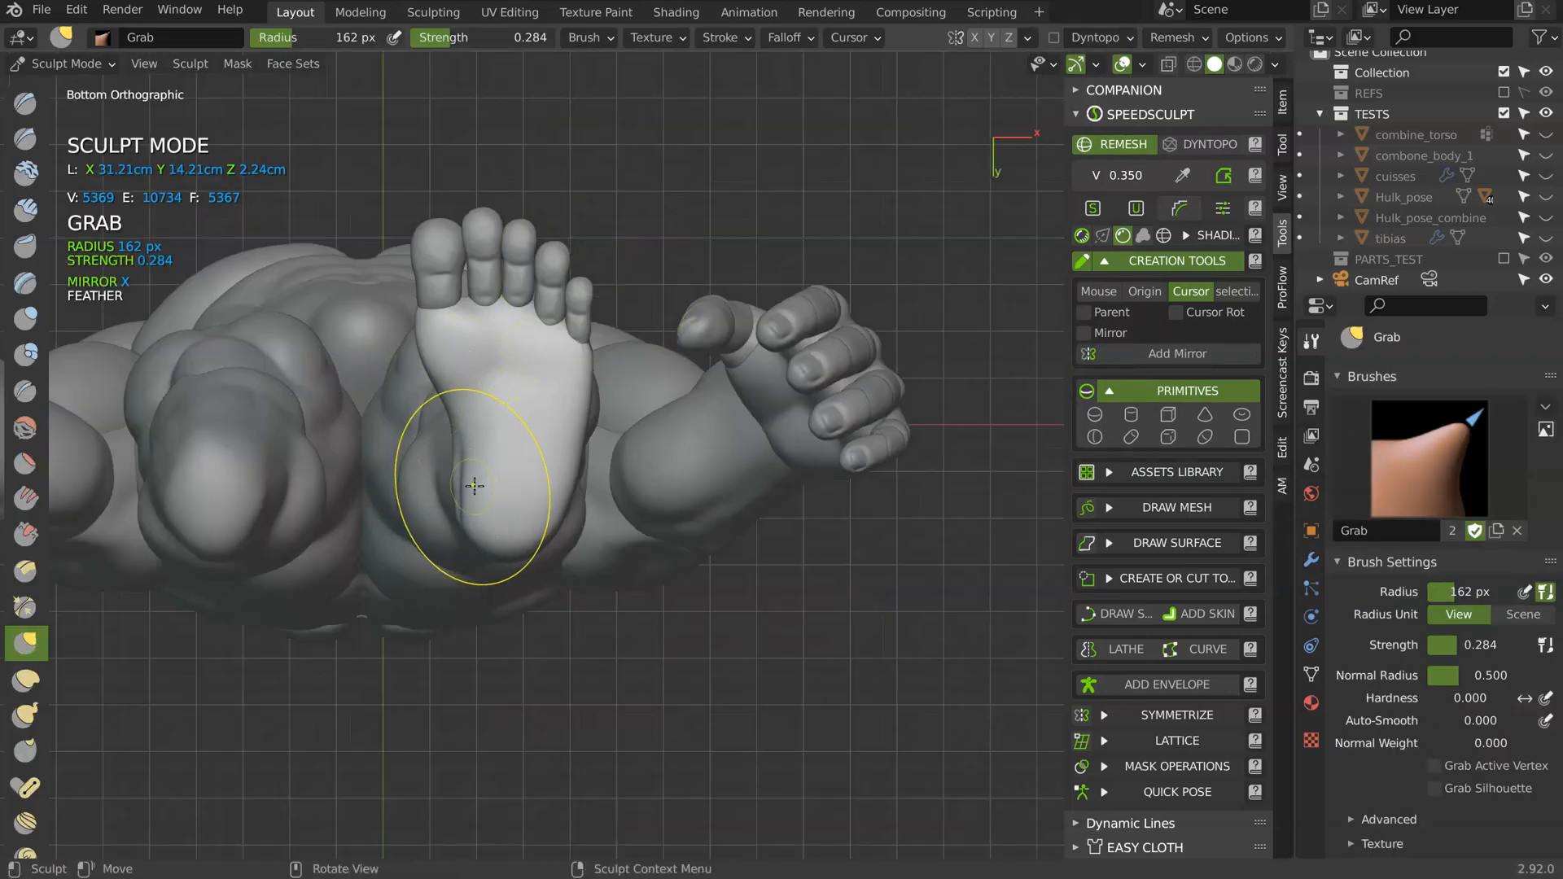
pyautogui.press('f')
pyautogui.click(577, 485)
pyautogui.keyDown('ctrl'); pyautogui.moveTo(463, 444); pyautogui.dragTo(463, 421, button='middle'); pyautogui.keyUp('ctrl')
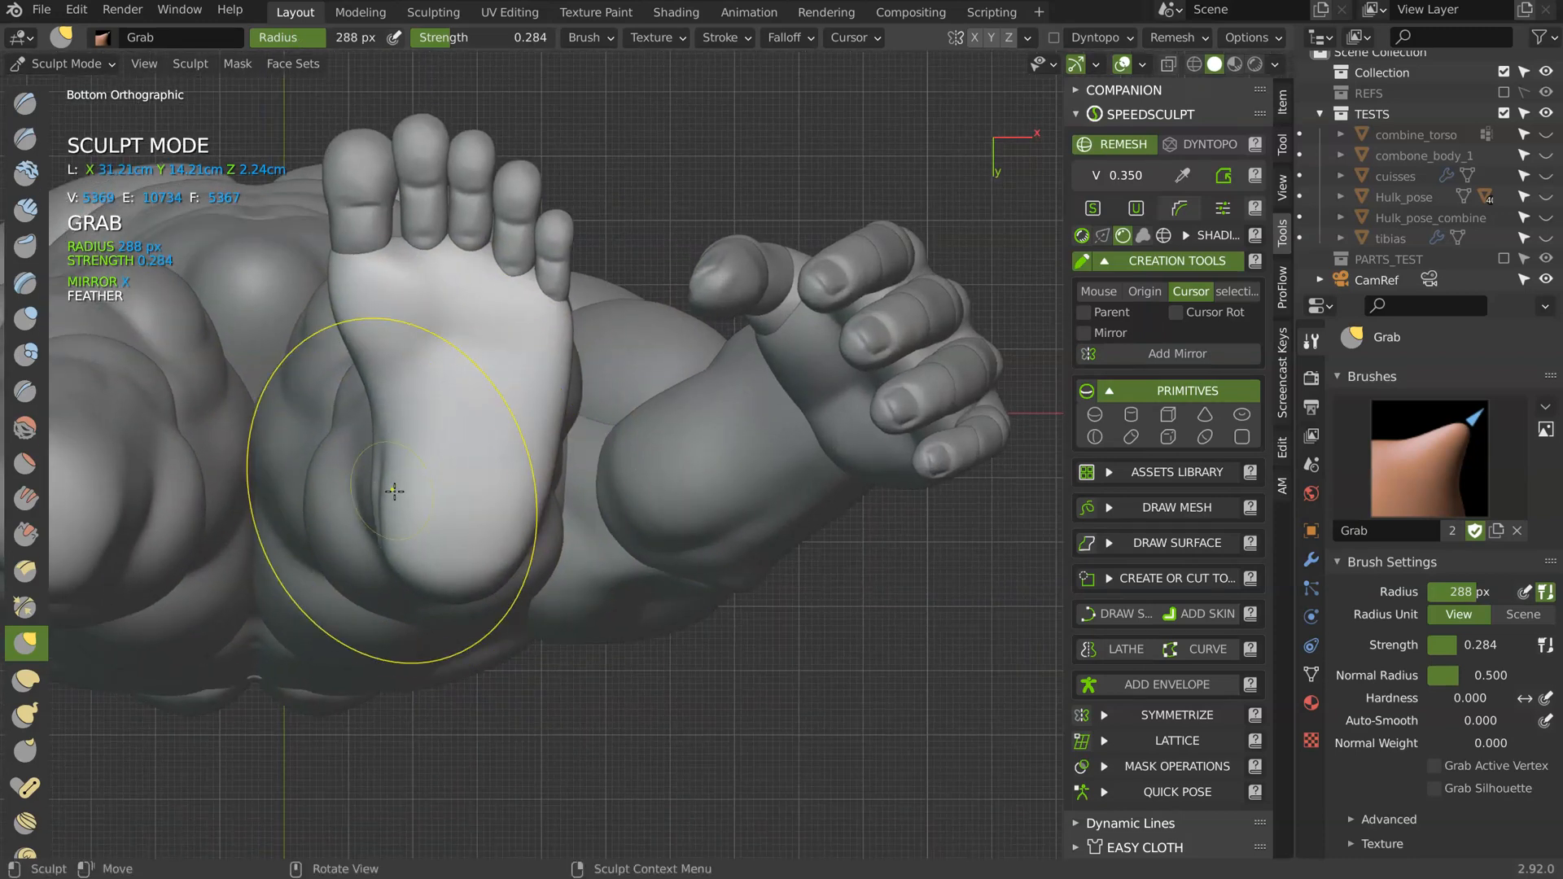
pyautogui.scroll(2, 471, 330)
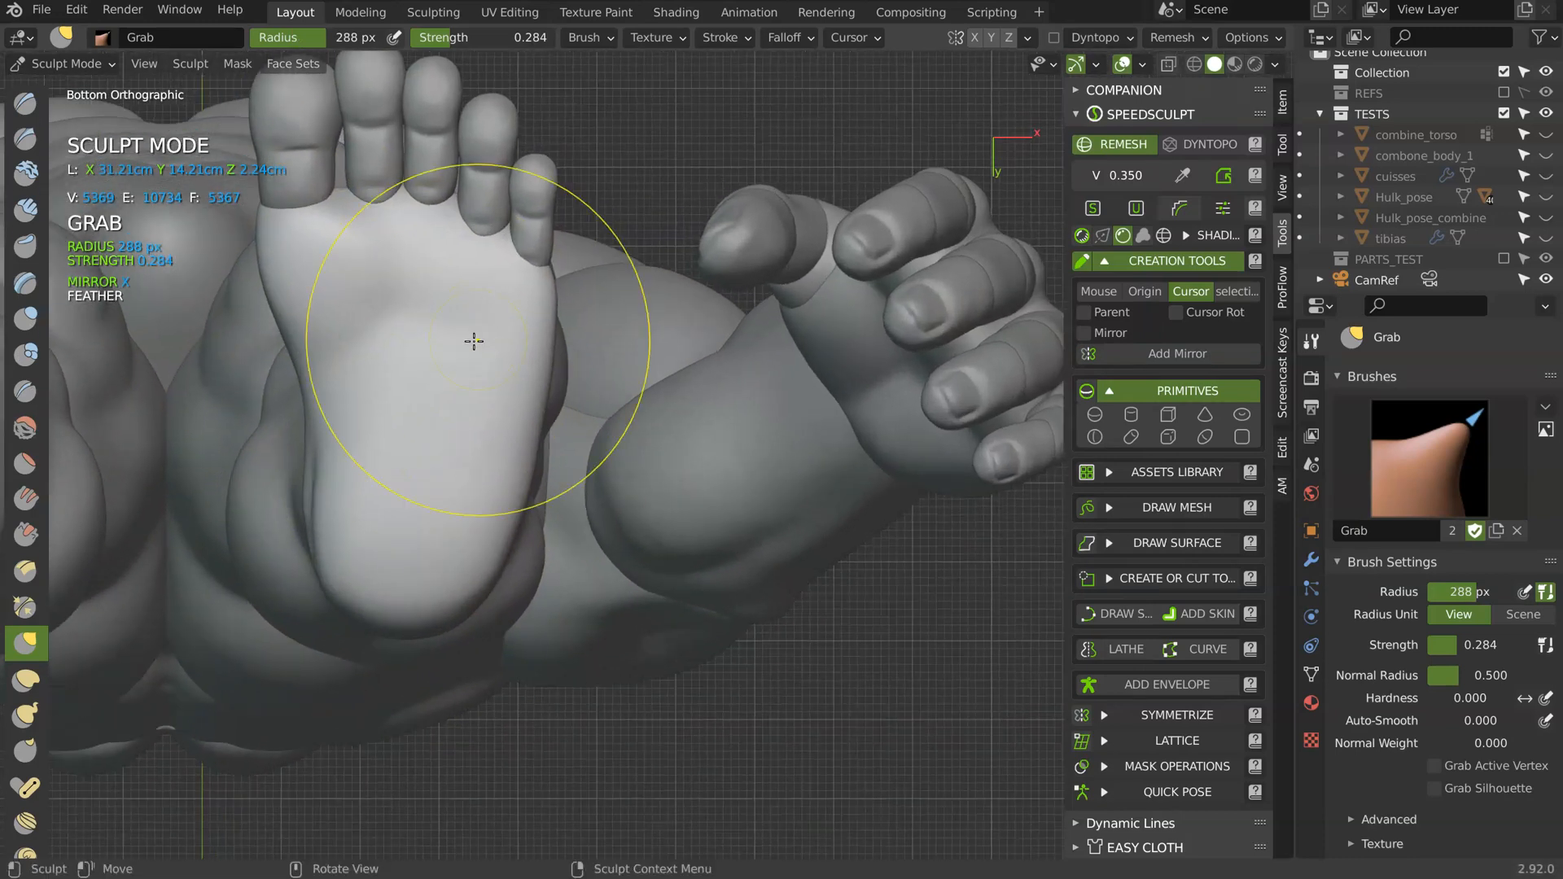
pyautogui.keyDown('shift'); pyautogui.moveTo(436, 359); pyautogui.dragTo(539, 342, button='middle'); pyautogui.keyUp('shift')
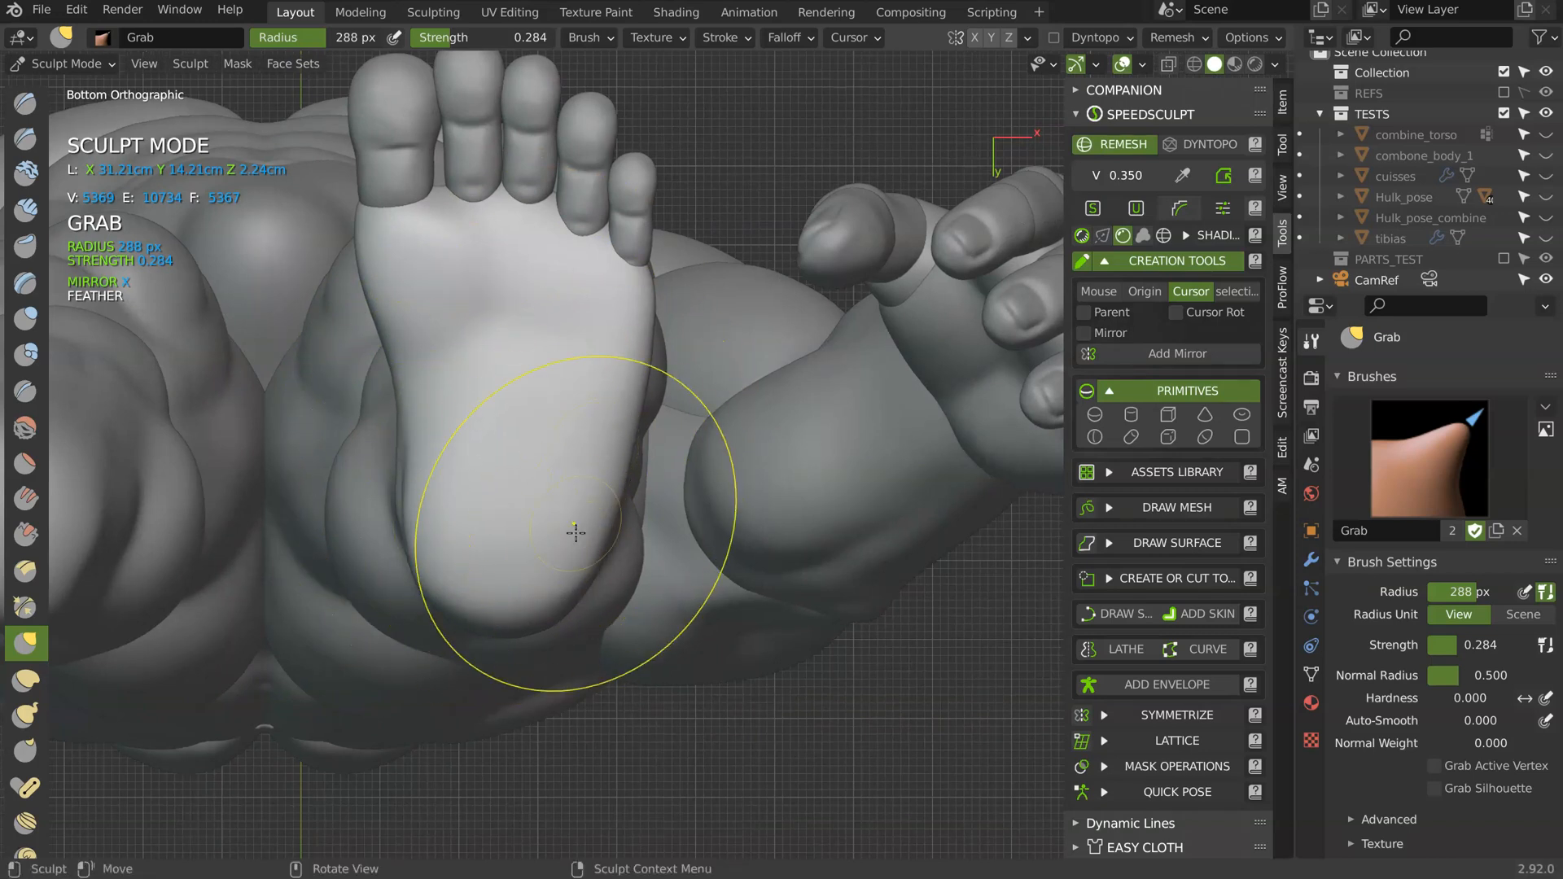
pyautogui.moveTo(651, 464)
pyautogui.keyDown('ctrl'); pyautogui.mouseDown(button='middle')
pyautogui.moveTo(603, 457)
pyautogui.moveTo(520, 506)
pyautogui.moveTo(582, 443)
pyautogui.mouseUp(button='middle'); pyautogui.keyUp('ctrl')
pyautogui.moveTo(593, 539); pyautogui.dragTo(594, 539)
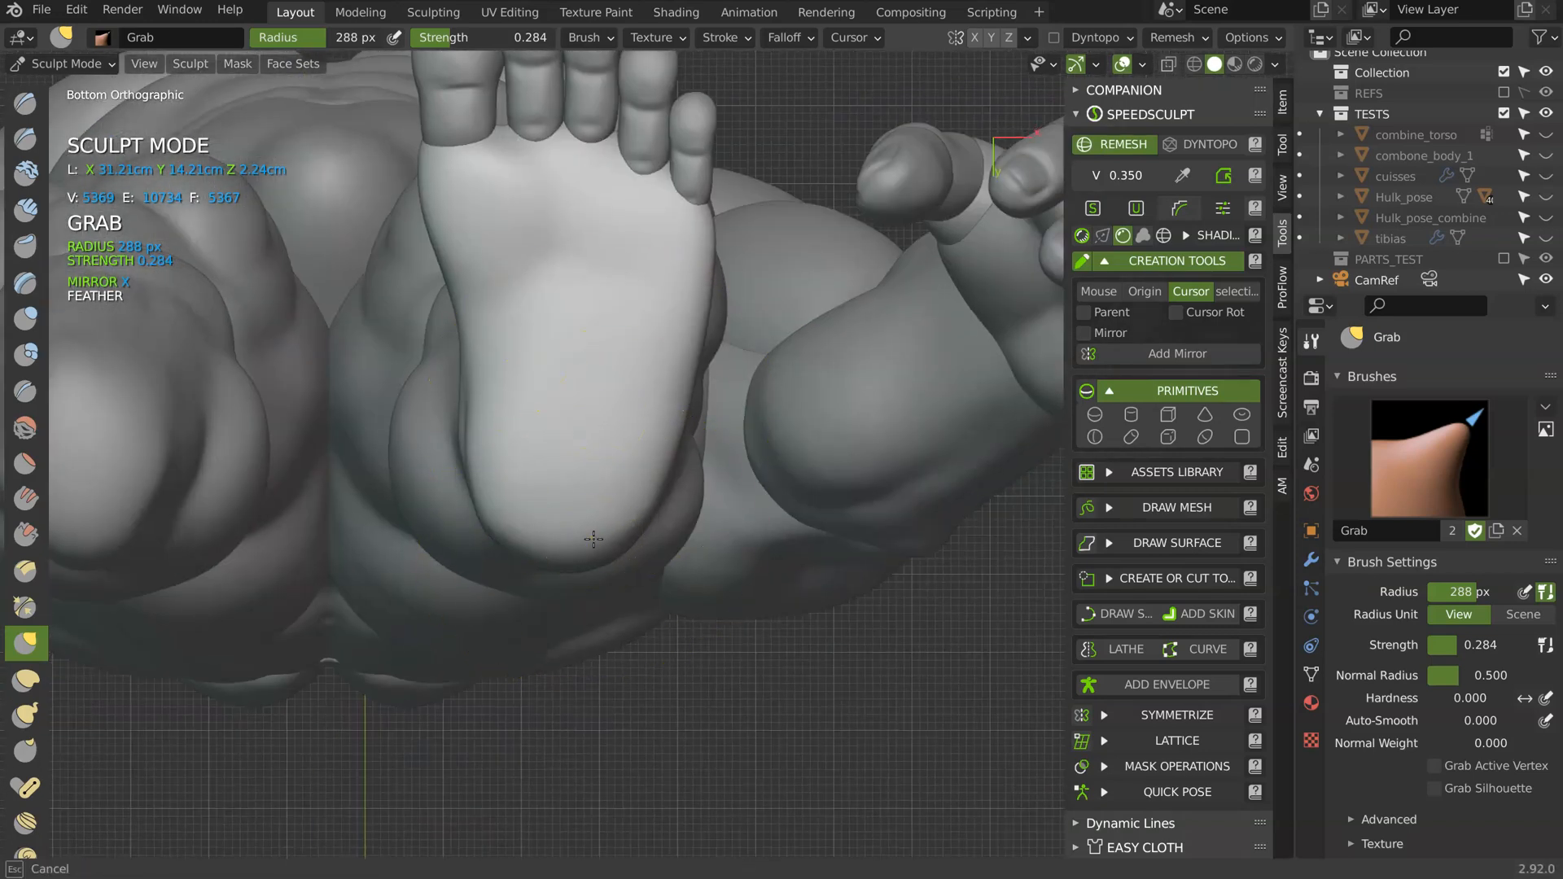
# - Examine the foot's side profile and its join with the lower leg from the side and the back
pyautogui.keyDown('ctrl'); pyautogui.moveTo(506, 503); pyautogui.dragTo(572, 342, button='middle'); pyautogui.keyUp('ctrl')
pyautogui.moveTo(572, 304)
pyautogui.mouseDown(button='middle')
pyautogui.moveTo(601, 456)
pyautogui.moveTo(601, 275)
pyautogui.moveTo(657, 390)
pyautogui.mouseUp(button='middle')
pyautogui.keyDown('shift'); pyautogui.moveTo(657, 389); pyautogui.dragTo(666, 437, button='middle'); pyautogui.keyUp('shift')
pyautogui.keyDown('ctrl'); pyautogui.moveTo(602, 299); pyautogui.dragTo(625, 396, button='middle'); pyautogui.keyUp('ctrl')
pyautogui.moveTo(648, 487)
pyautogui.mouseDown(button='middle')
pyautogui.moveTo(654, 444)
pyautogui.moveTo(656, 486)
pyautogui.mouseUp(button='middle')
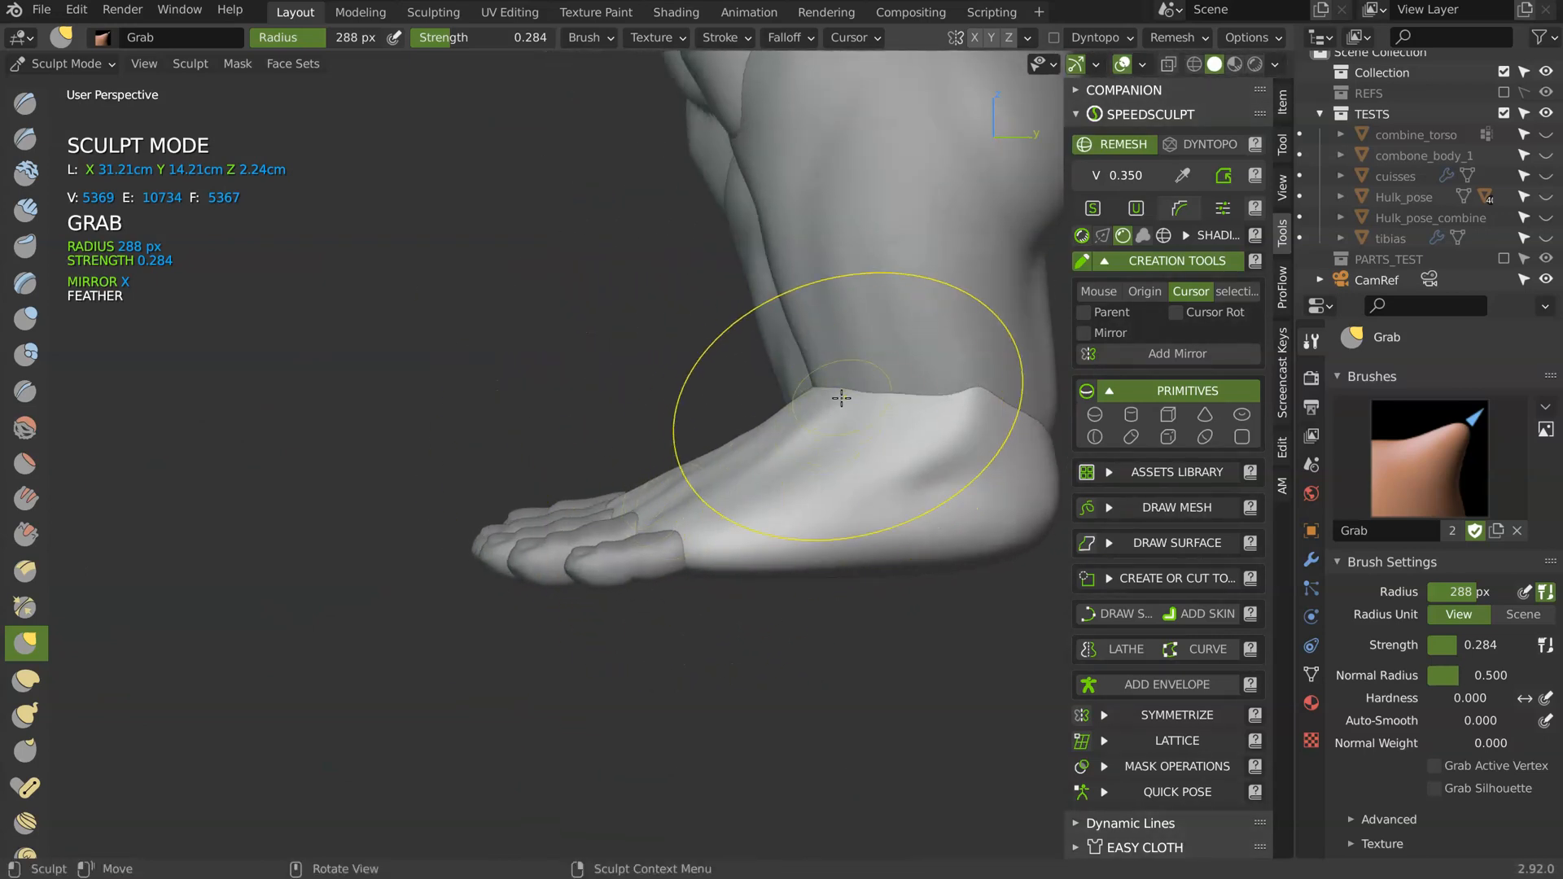
pyautogui.moveTo(861, 395); pyautogui.dragTo(575, 520, button='middle')
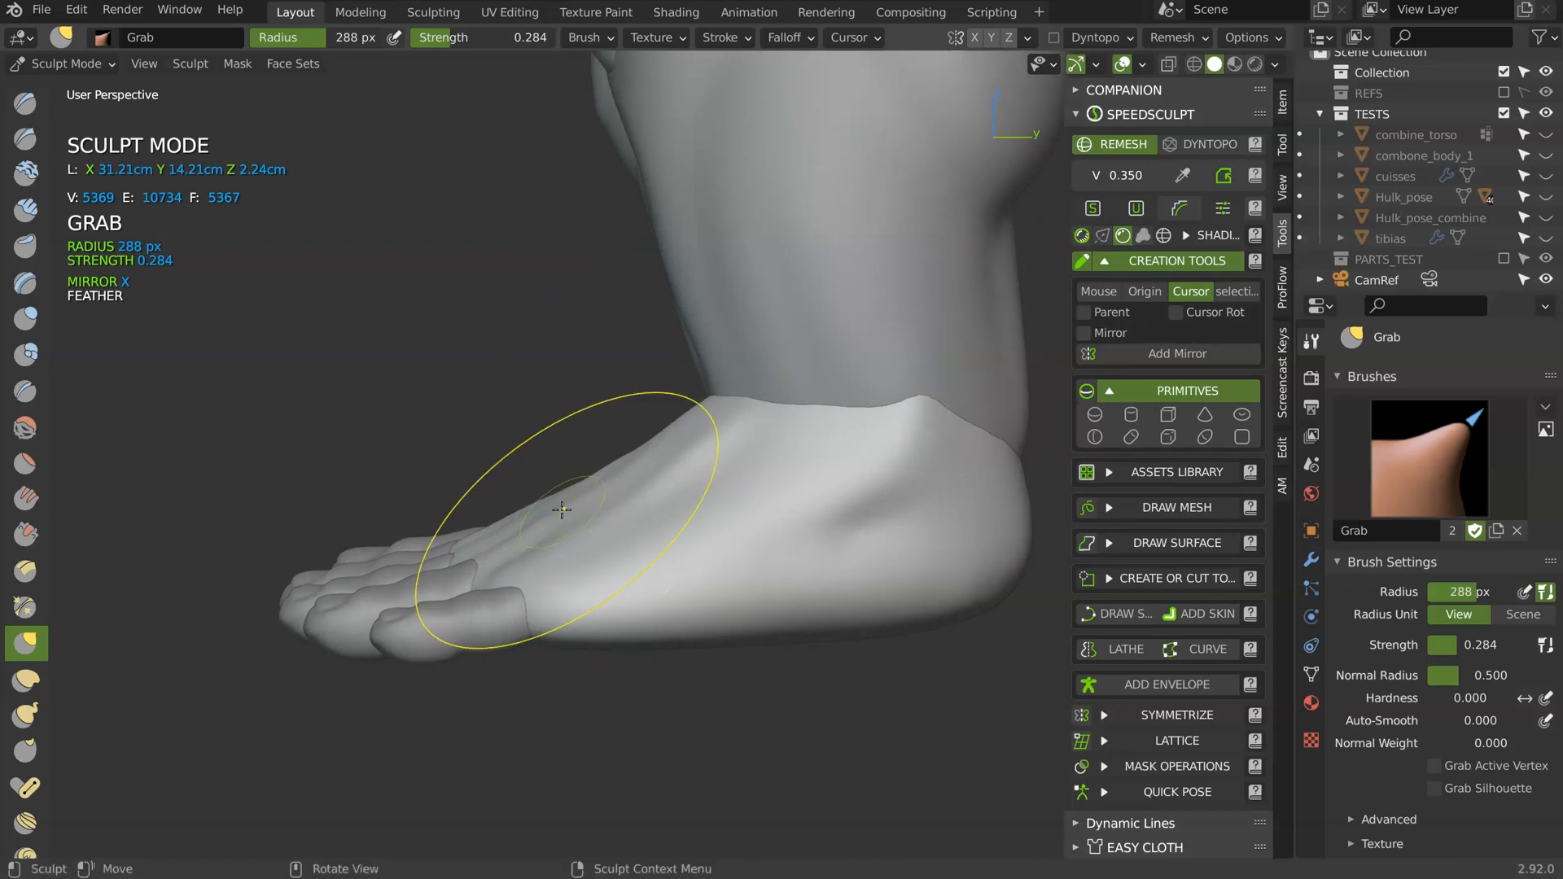
pyautogui.moveTo(635, 473)
pyautogui.mouseDown(button='middle')
pyautogui.moveTo(732, 401)
pyautogui.moveTo(710, 487)
pyautogui.mouseUp(button='middle')
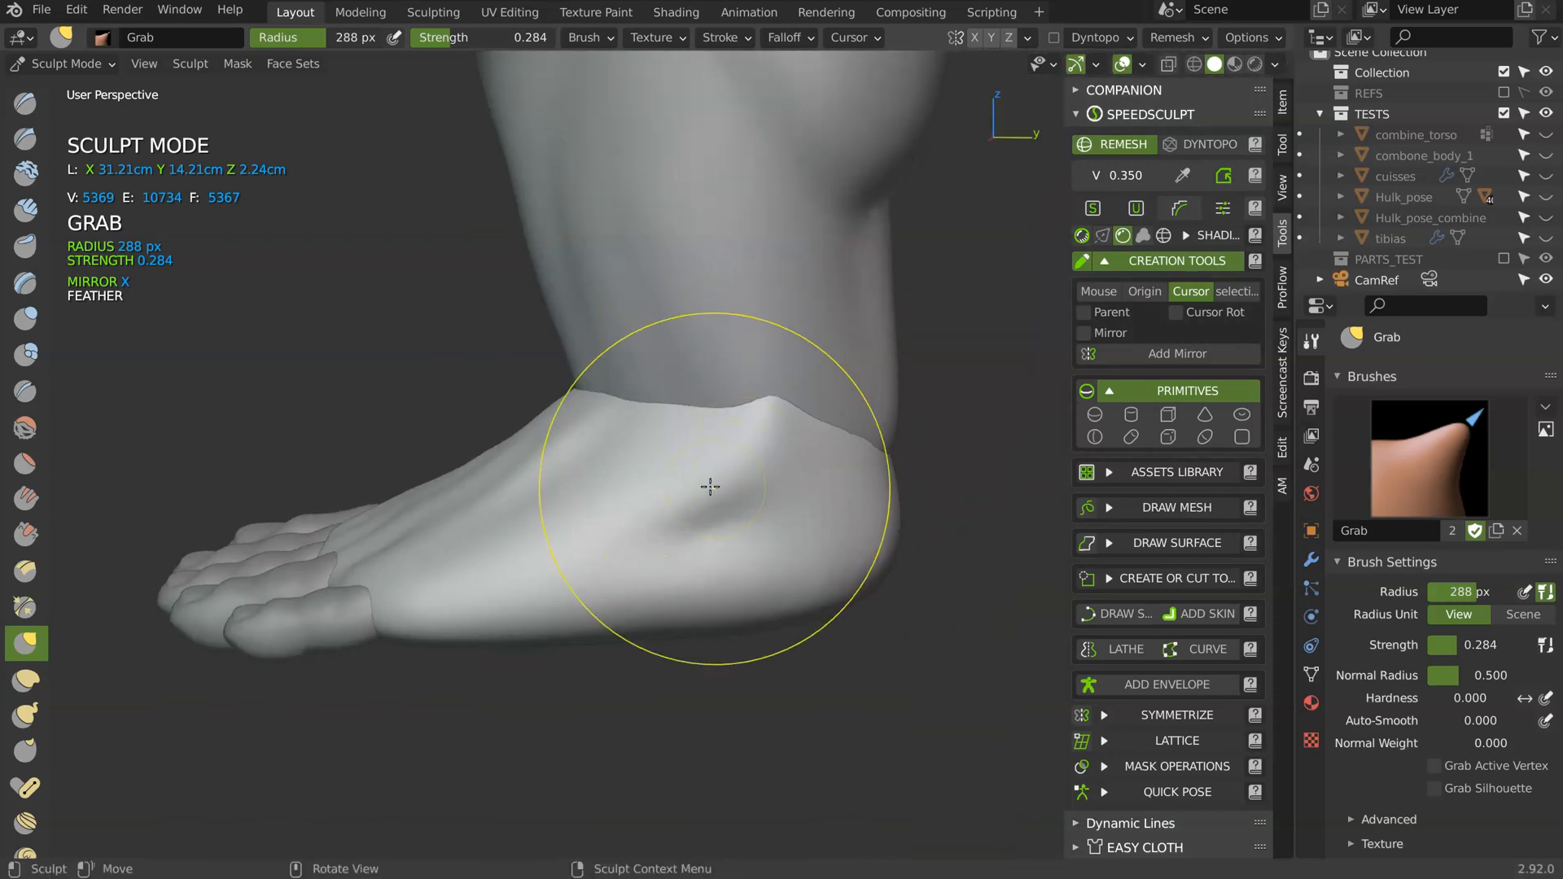
pyautogui.moveTo(767, 379); pyautogui.dragTo(611, 383, button='middle')
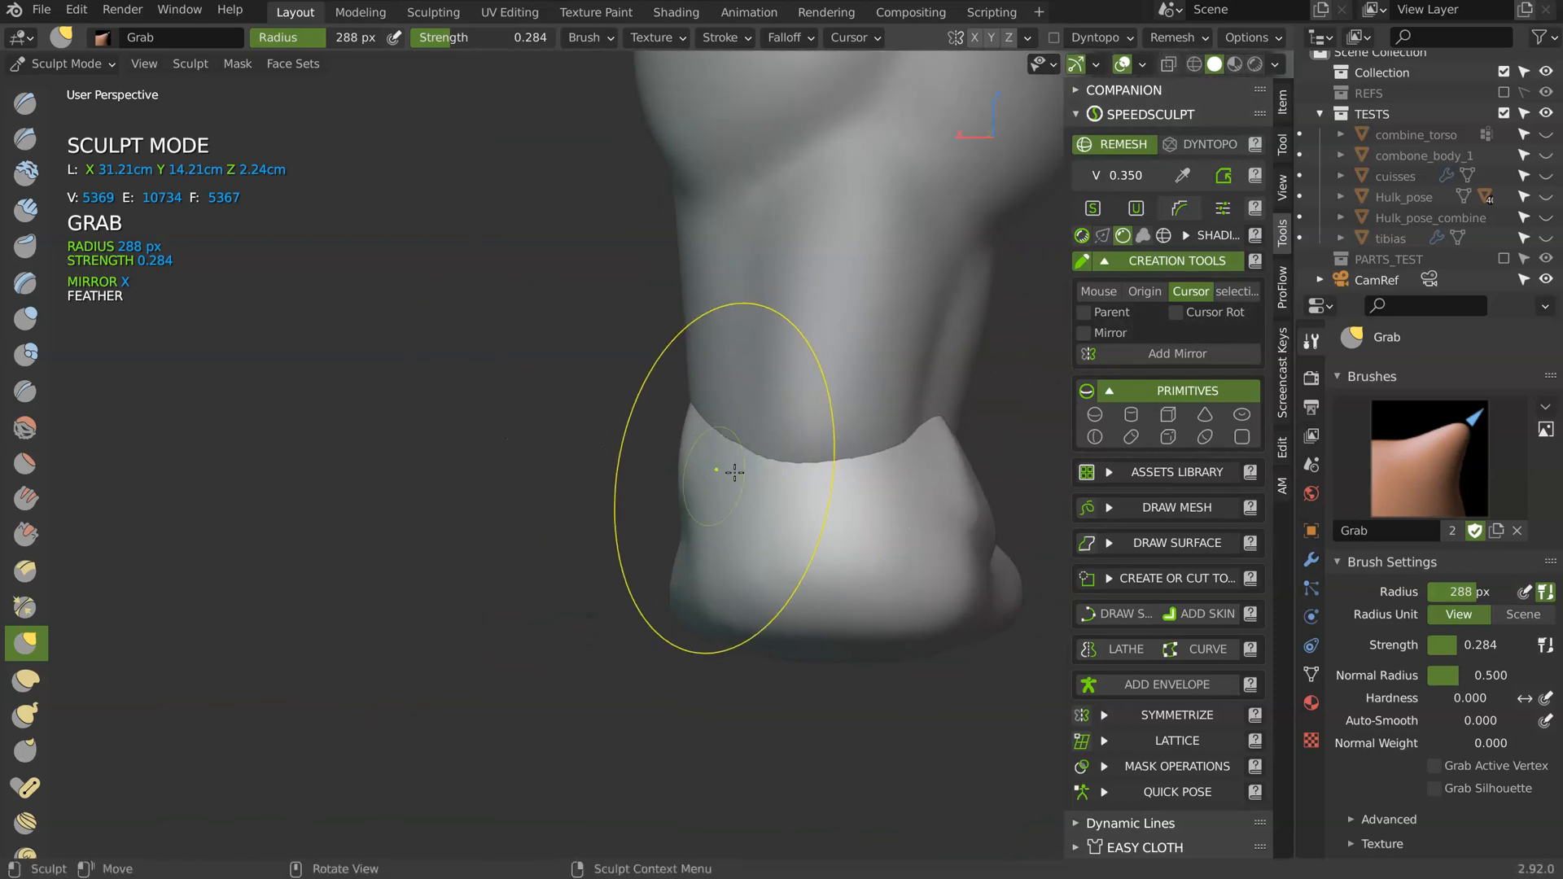
# - Carve the sides of the heel below the lower leg with the Crease brush at a 113 px radius and smooth the area
pyautogui.keyDown('shift'); pyautogui.moveTo(846, 523); pyautogui.dragTo(736, 450, button='middle'); pyautogui.keyUp('shift')
pyautogui.hotkey('shift', 'c')
pyautogui.press('f')
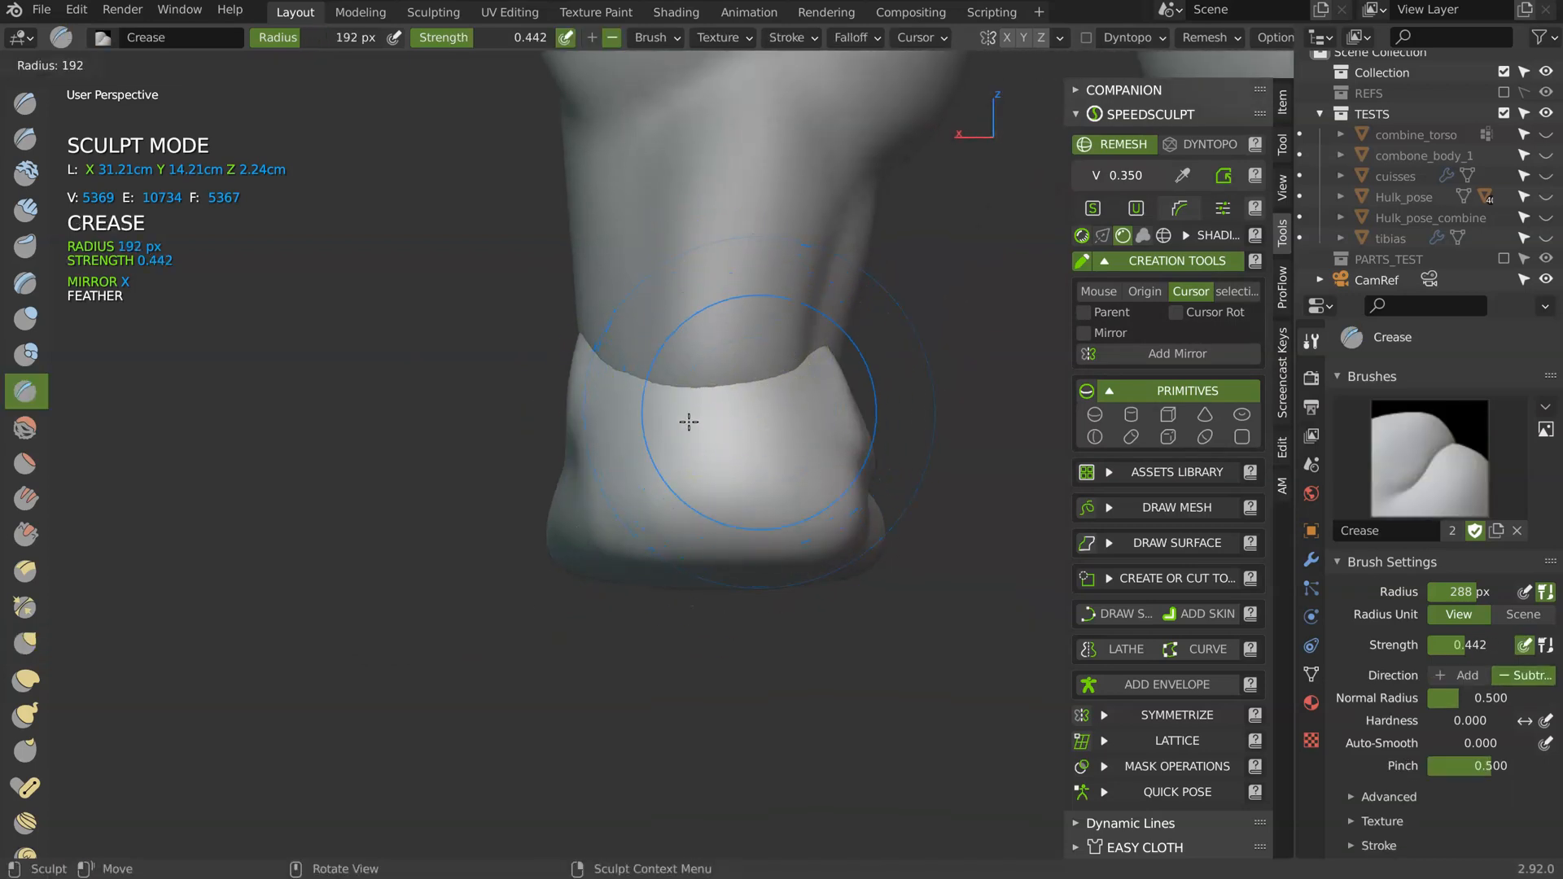
pyautogui.click(659, 417)
pyautogui.moveTo(711, 448); pyautogui.dragTo(807, 371, button='middle')
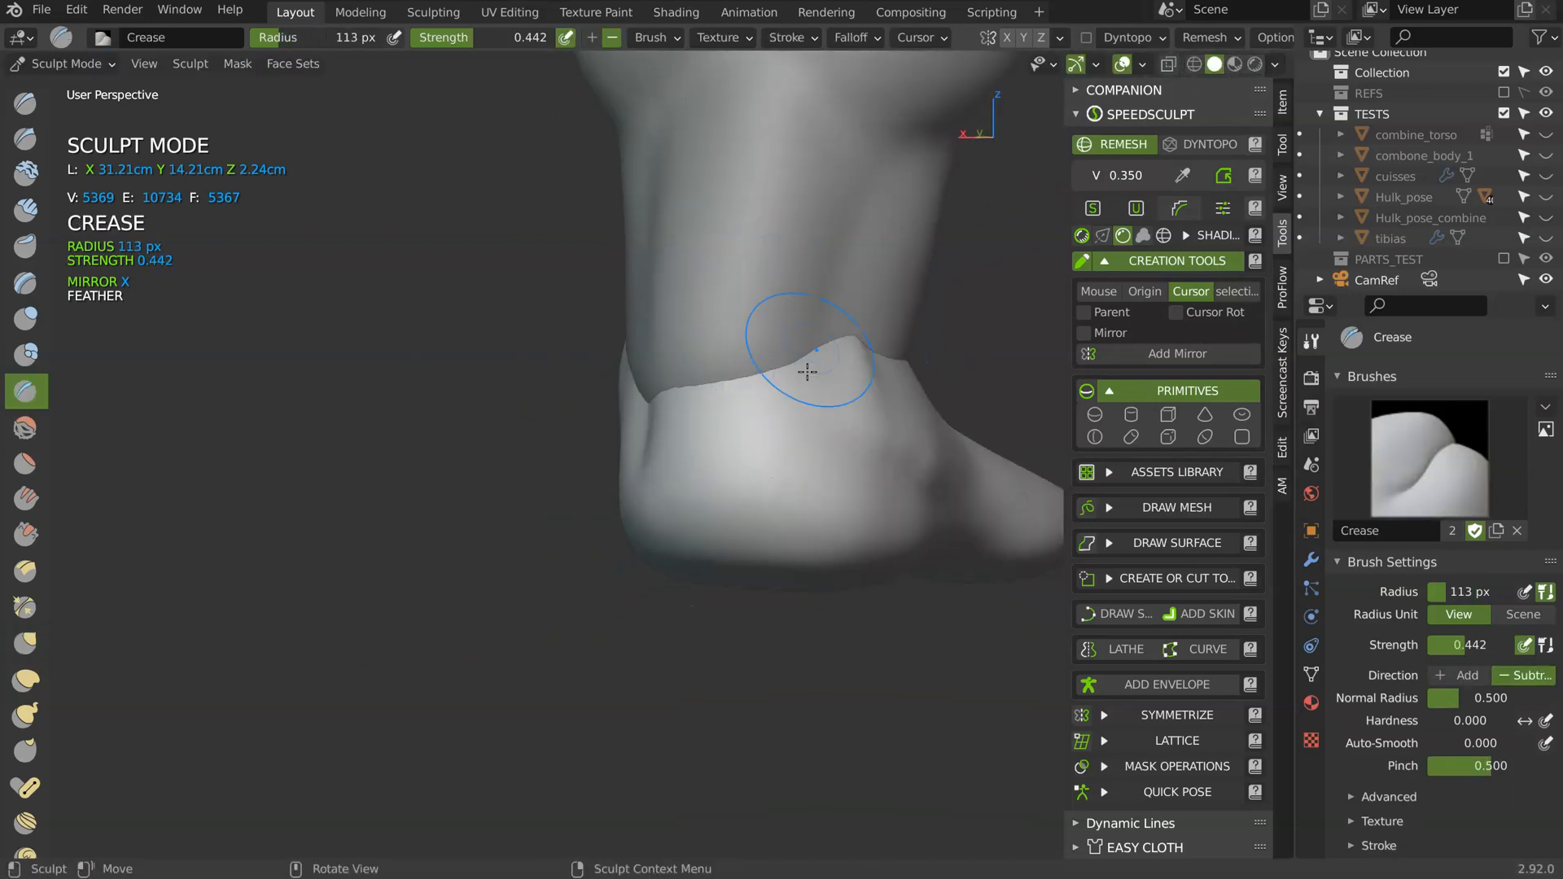
pyautogui.moveTo(839, 436); pyautogui.dragTo(757, 420, button='middle')
pyautogui.keyDown('shift'); pyautogui.moveTo(623, 480); pyautogui.dragTo(605, 482); pyautogui.keyUp('shift')
# - Smooth and refine the foot's surface around the ankle
pyautogui.moveTo(835, 473)
pyautogui.mouseDown(button='middle')
pyautogui.moveTo(802, 460)
pyautogui.moveTo(753, 504)
pyautogui.moveTo(619, 381)
pyautogui.mouseUp(button='middle')
pyautogui.moveTo(670, 346)
pyautogui.keyDown('shift'); pyautogui.mouseDown()
pyautogui.moveTo(699, 403)
pyautogui.moveTo(697, 377)
pyautogui.moveTo(701, 419)
pyautogui.moveTo(633, 432)
pyautogui.mouseUp(); pyautogui.keyUp('shift')
pyautogui.moveTo(621, 439); pyautogui.dragTo(607, 396, button='middle')
pyautogui.click(784, 386)
pyautogui.moveTo(623, 381); pyautogui.dragTo(616, 372)
pyautogui.moveTo(585, 422)
pyautogui.mouseDown(button='middle')
pyautogui.moveTo(619, 391)
pyautogui.moveTo(637, 446)
pyautogui.moveTo(575, 359)
pyautogui.moveTo(639, 374)
pyautogui.mouseUp(button='middle')
pyautogui.moveTo(363, 476)
pyautogui.mouseDown(button='middle')
pyautogui.moveTo(342, 471)
pyautogui.moveTo(356, 304)
pyautogui.moveTo(409, 382)
pyautogui.moveTo(467, 356)
pyautogui.moveTo(432, 356)
pyautogui.moveTo(435, 318)
pyautogui.mouseUp(button='middle')
# - Switch to sculpting the lower leg and reshape its end around the ankle with the Grab brush at a 296 px radius
pyautogui.press('Tab')
pyautogui.click(496, 316)
pyautogui.press('Tab')
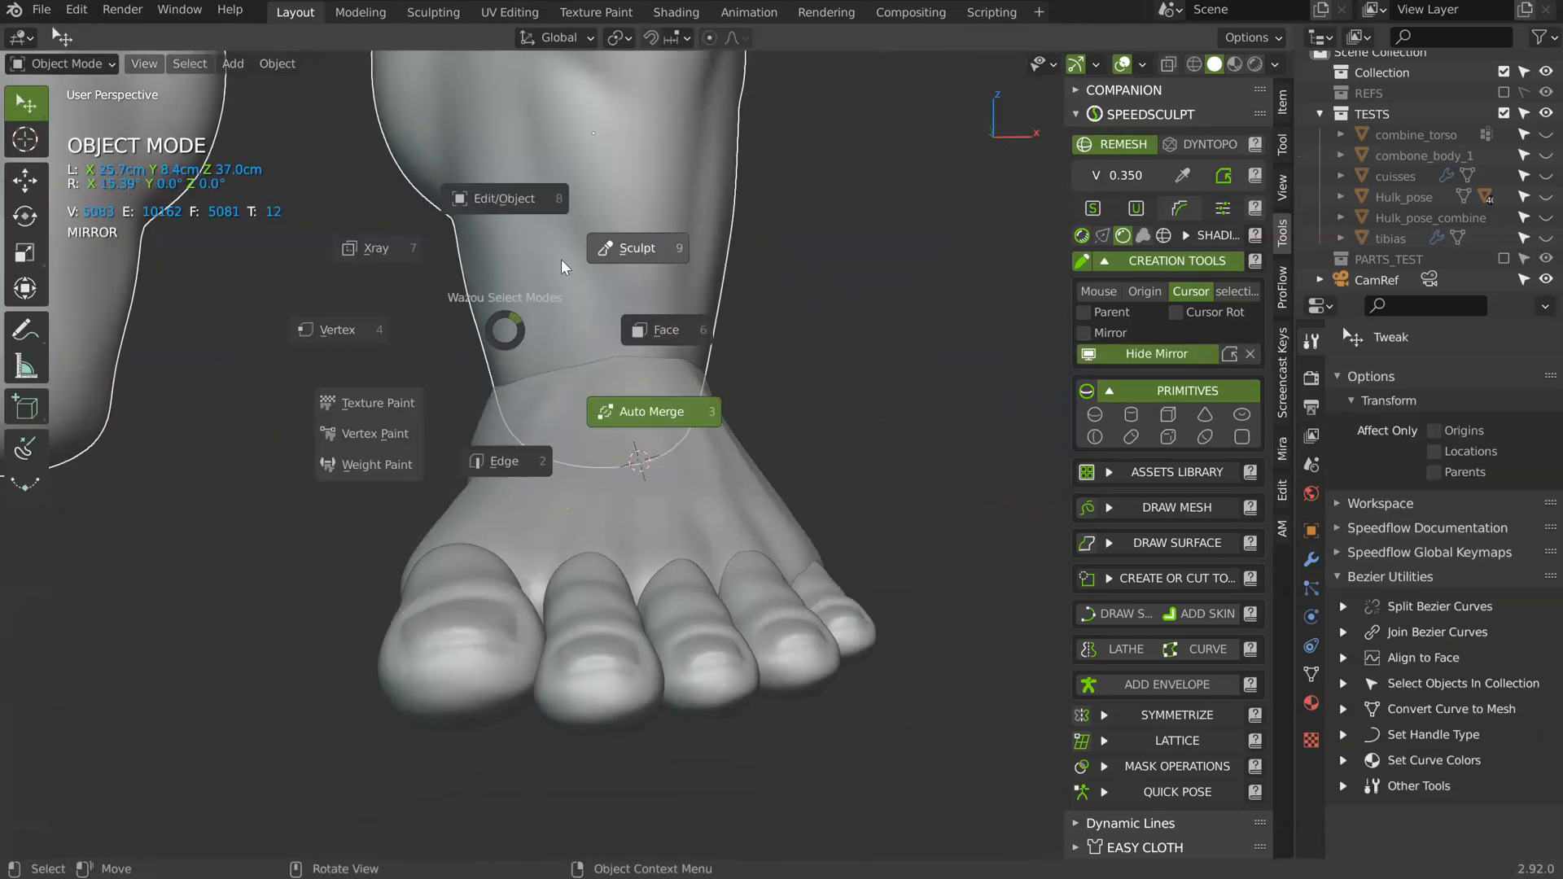
pyautogui.click(626, 249)
pyautogui.keyDown('ctrl'); pyautogui.moveTo(569, 309); pyautogui.dragTo(503, 406, button='middle'); pyautogui.keyUp('ctrl')
pyautogui.moveTo(514, 438); pyautogui.dragTo(461, 442)
pyautogui.moveTo(462, 338); pyautogui.dragTo(456, 338)
pyautogui.moveTo(461, 340); pyautogui.dragTo(651, 345, button='middle')
pyautogui.moveTo(493, 404)
pyautogui.mouseDown()
pyautogui.moveTo(454, 394)
pyautogui.moveTo(269, 434)
pyautogui.mouseUp()
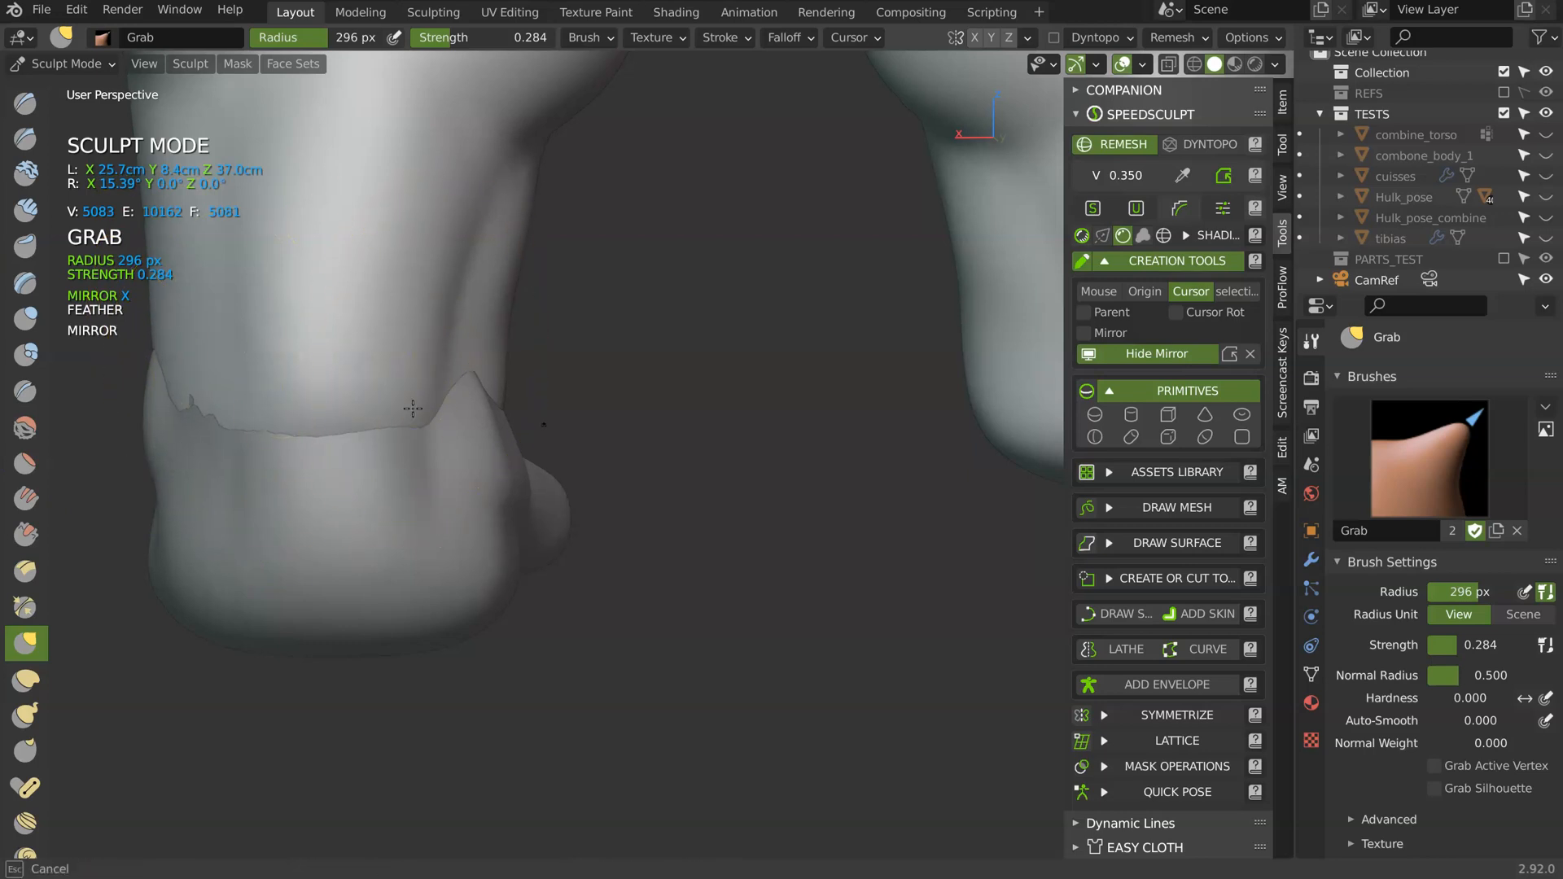
pyautogui.moveTo(496, 409); pyautogui.dragTo(508, 407)
# - Switch back to the foot and pull up its inner ankle area with the Grab brush at a 202 px radius
pyautogui.press('Tab')
pyautogui.click(450, 467)
pyautogui.press('Tab')
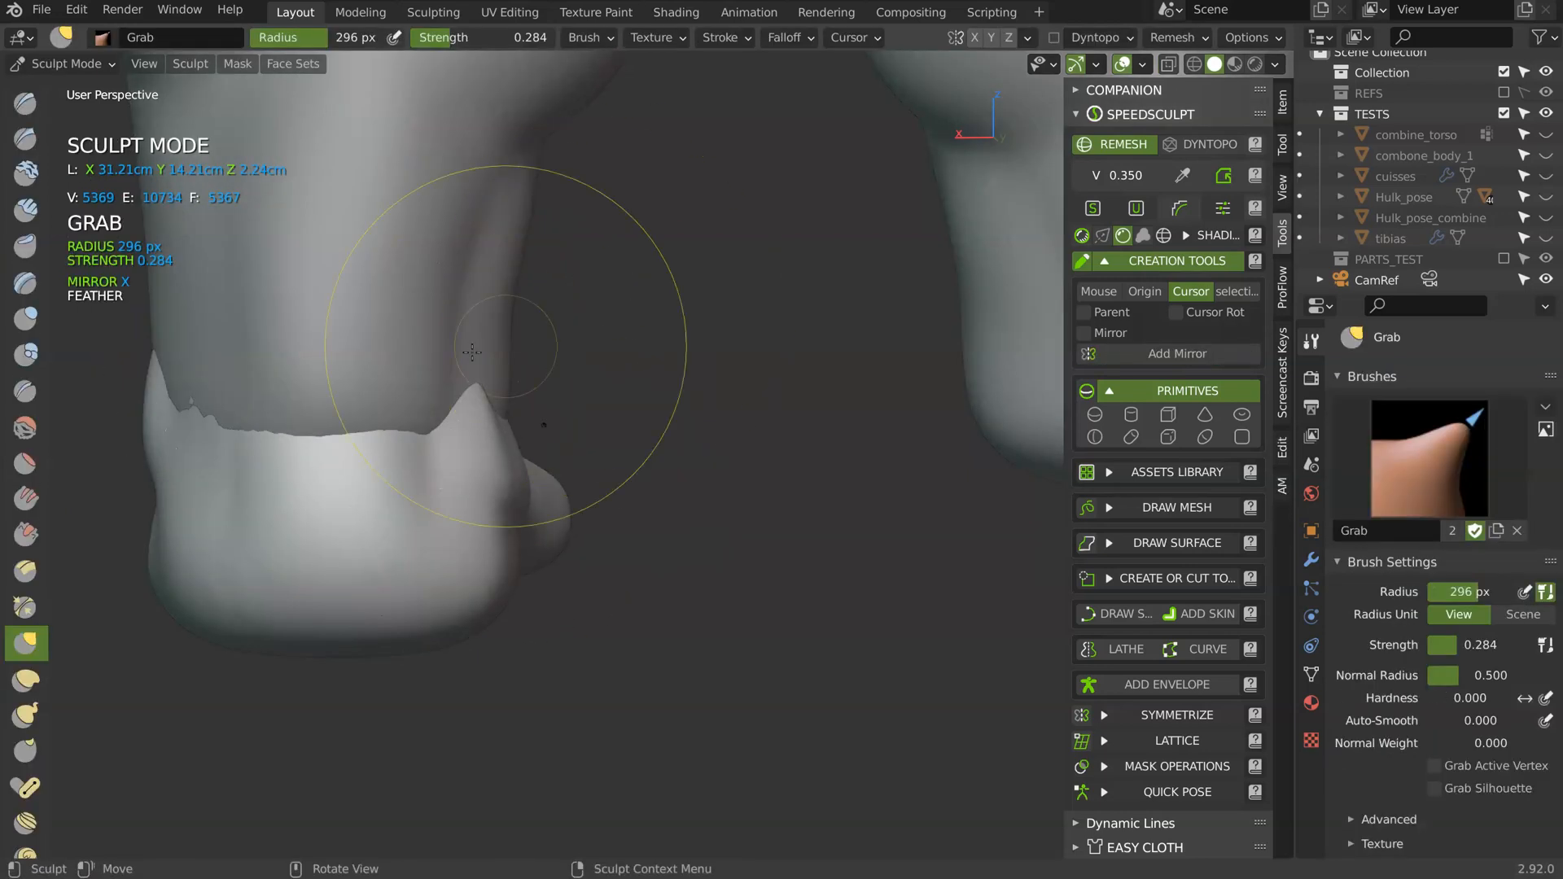
pyautogui.moveTo(521, 383)
pyautogui.mouseDown(button='middle')
pyautogui.moveTo(402, 336)
pyautogui.moveTo(500, 428)
pyautogui.mouseUp(button='middle')
pyautogui.press('f')
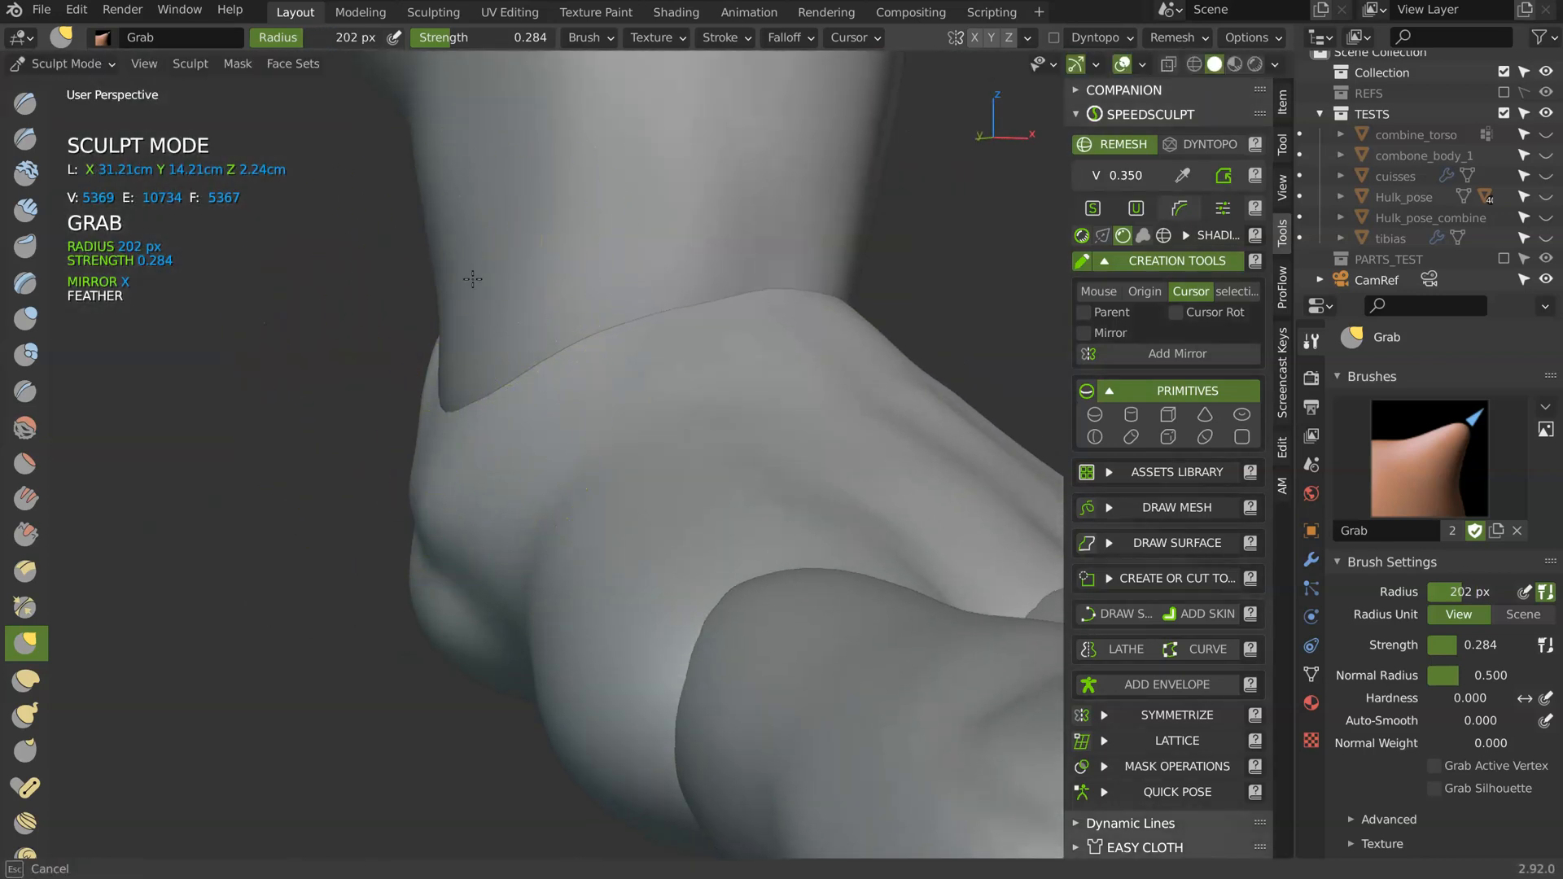
pyautogui.moveTo(450, 416); pyautogui.dragTo(448, 425)
pyautogui.moveTo(479, 400); pyautogui.dragTo(442, 454, button='middle')
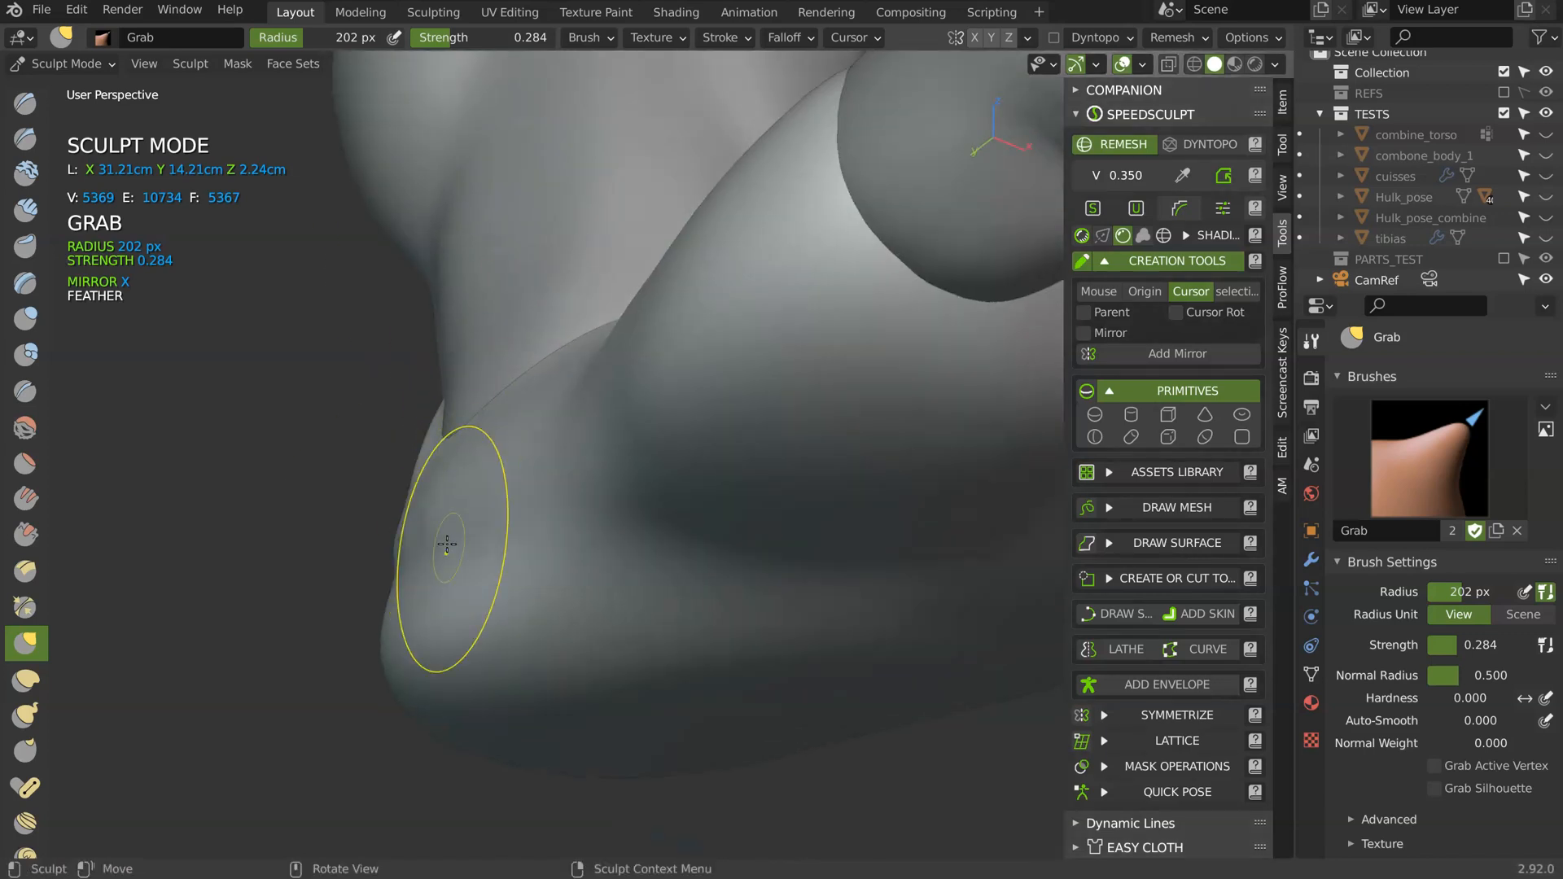
pyautogui.moveTo(525, 507); pyautogui.dragTo(546, 542, button='middle')
pyautogui.moveTo(488, 628)
pyautogui.mouseDown(button='middle')
pyautogui.moveTo(453, 401)
pyautogui.moveTo(749, 383)
pyautogui.moveTo(518, 437)
pyautogui.moveTo(471, 337)
pyautogui.mouseUp(button='middle')
# - Smooth the raised inner ankle and adjust the foot's upper edge with the Grab brush
pyautogui.hotkey('shift', 's')
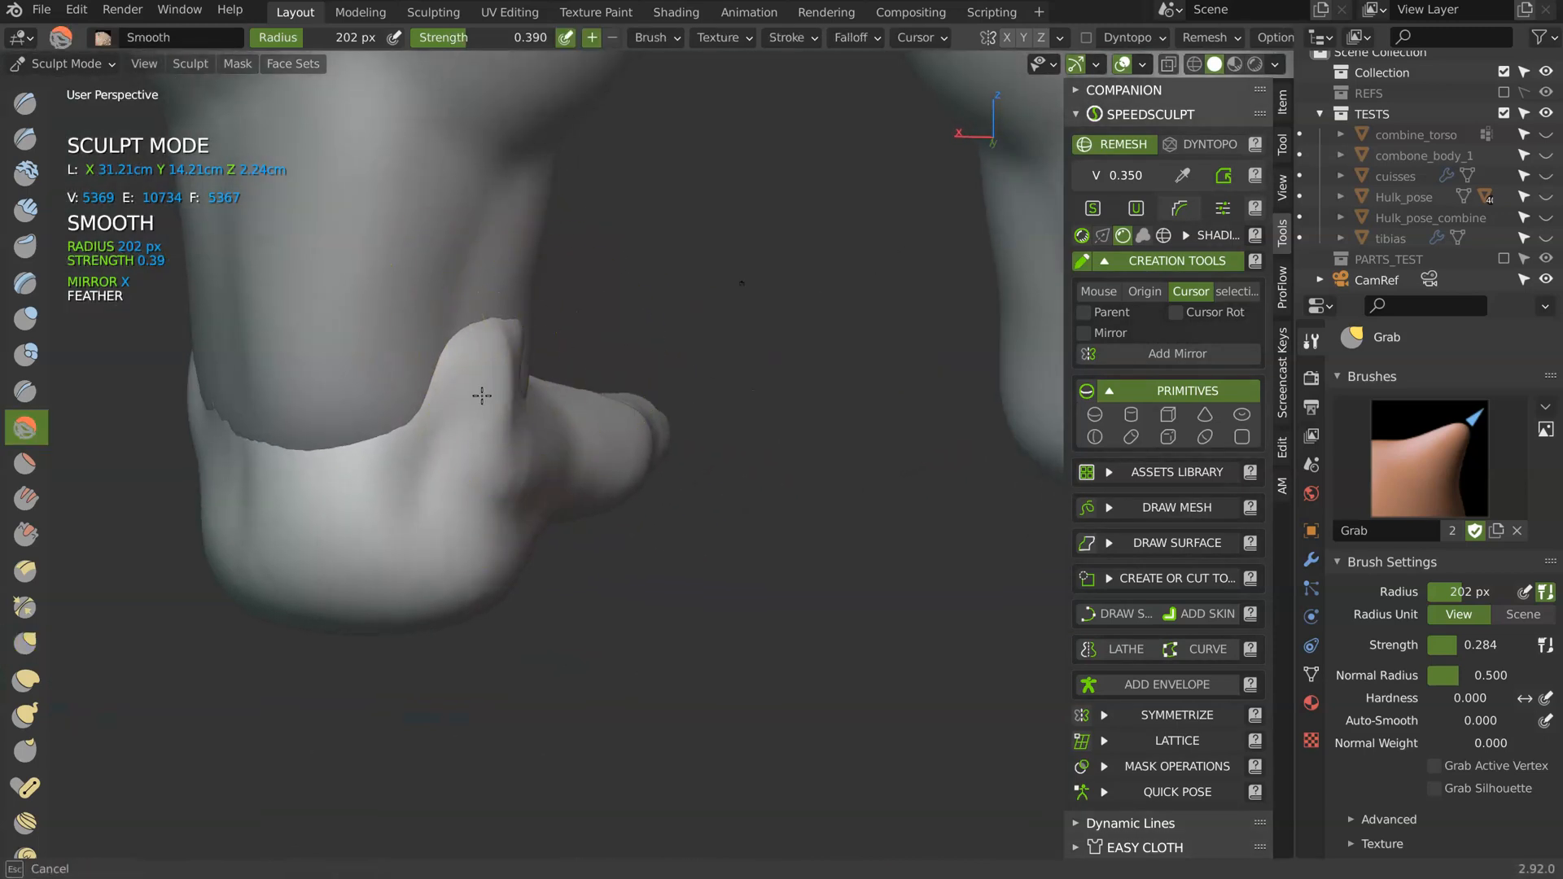
pyautogui.keyDown('shift'); pyautogui.moveTo(499, 390); pyautogui.dragTo(516, 431); pyautogui.keyUp('shift')
pyautogui.moveTo(425, 467); pyautogui.dragTo(453, 448, button='middle')
pyautogui.keyDown('shift'); pyautogui.moveTo(454, 449); pyautogui.dragTo(437, 486); pyautogui.keyUp('shift')
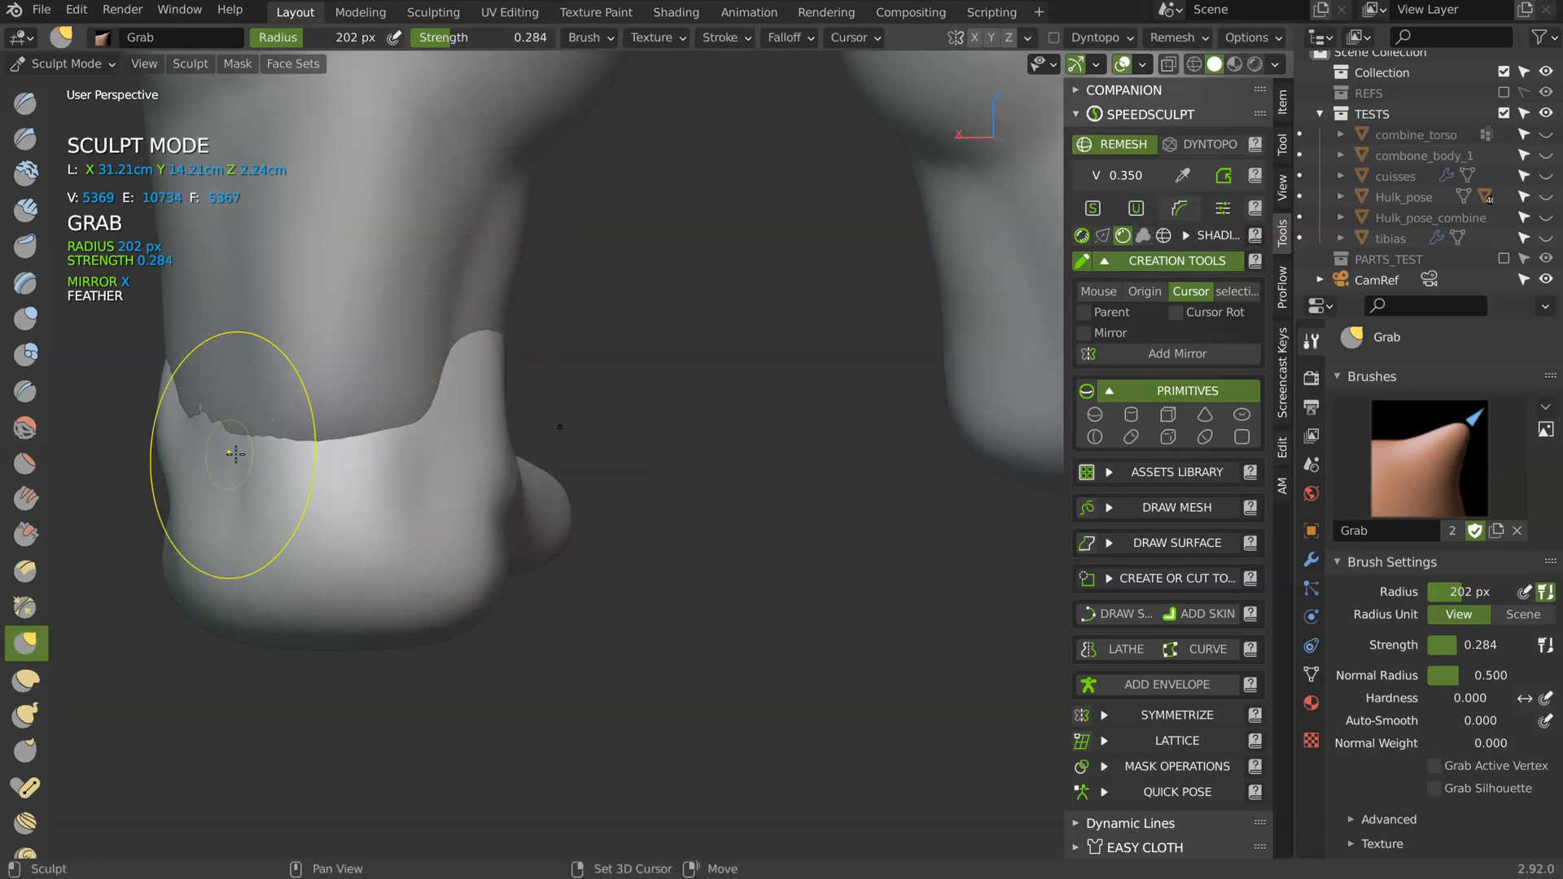
pyautogui.keyDown('shift'); pyautogui.moveTo(240, 397); pyautogui.dragTo(418, 350, button='middle'); pyautogui.keyUp('shift')
pyautogui.moveTo(423, 349); pyautogui.dragTo(376, 345)
# - Deepen the hollow below the outer ankle with the Crease brush at a 106 px radius and smooth the foot's outer side
pyautogui.moveTo(376, 350)
pyautogui.mouseDown(button='middle')
pyautogui.moveTo(564, 375)
pyautogui.moveTo(846, 371)
pyautogui.mouseUp(button='middle')
pyautogui.moveTo(611, 351); pyautogui.dragTo(562, 332, button='middle')
pyautogui.moveTo(673, 461); pyautogui.dragTo(645, 518, button='middle')
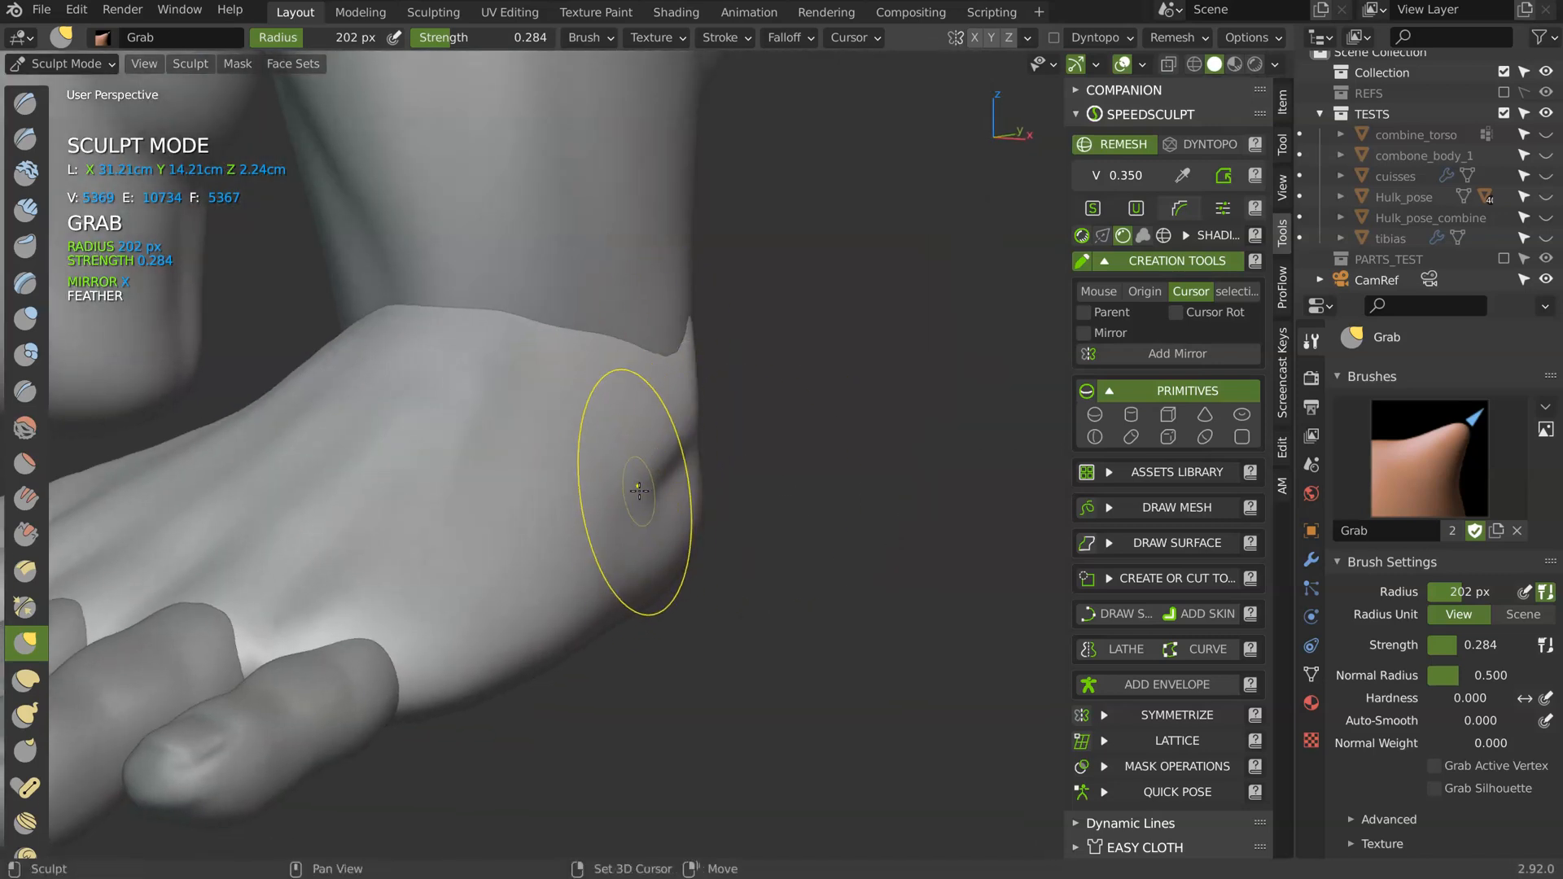
pyautogui.hotkey('shift', 'c')
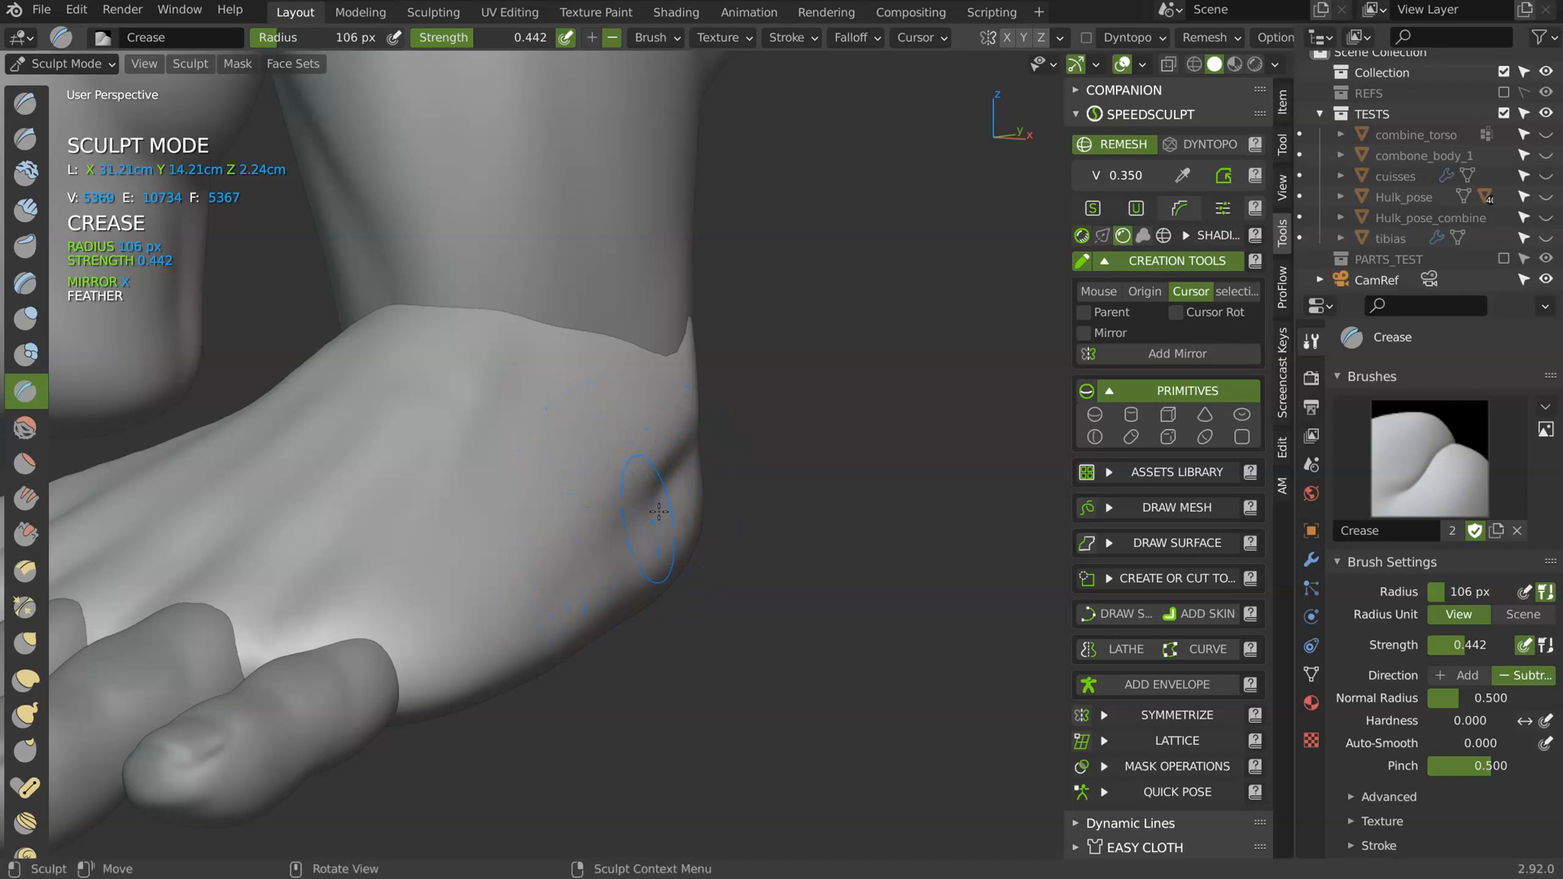
pyautogui.hotkey('shift', 's')
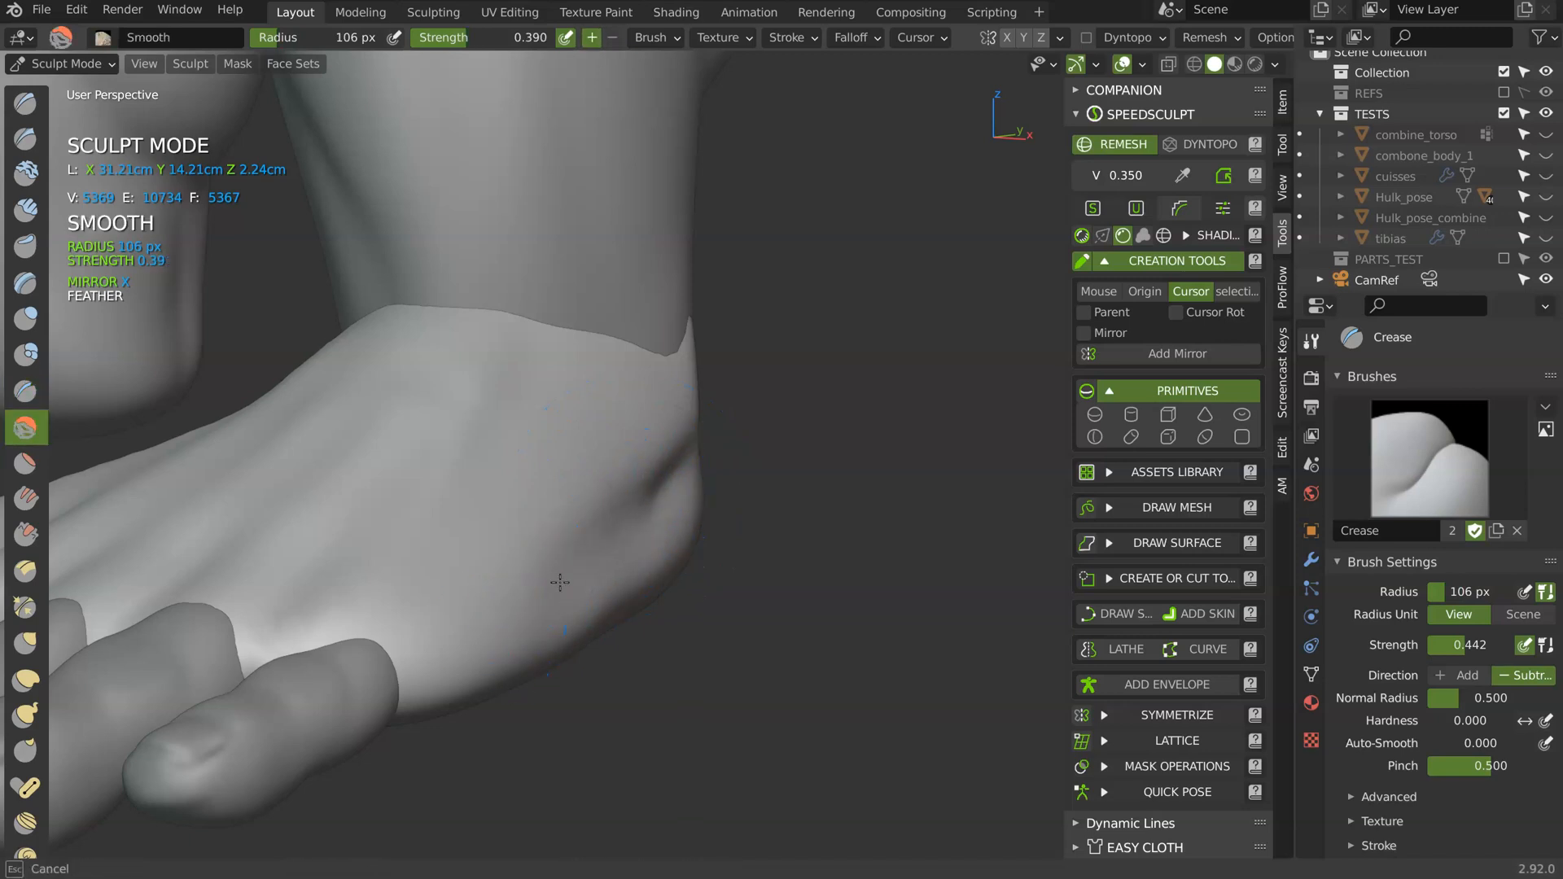
pyautogui.hotkey('shift', 'c')
pyautogui.moveTo(589, 583)
pyautogui.mouseDown(button='middle')
pyautogui.moveTo(558, 401)
pyautogui.moveTo(537, 371)
pyautogui.moveTo(632, 353)
pyautogui.moveTo(444, 352)
pyautogui.mouseUp(button='middle')
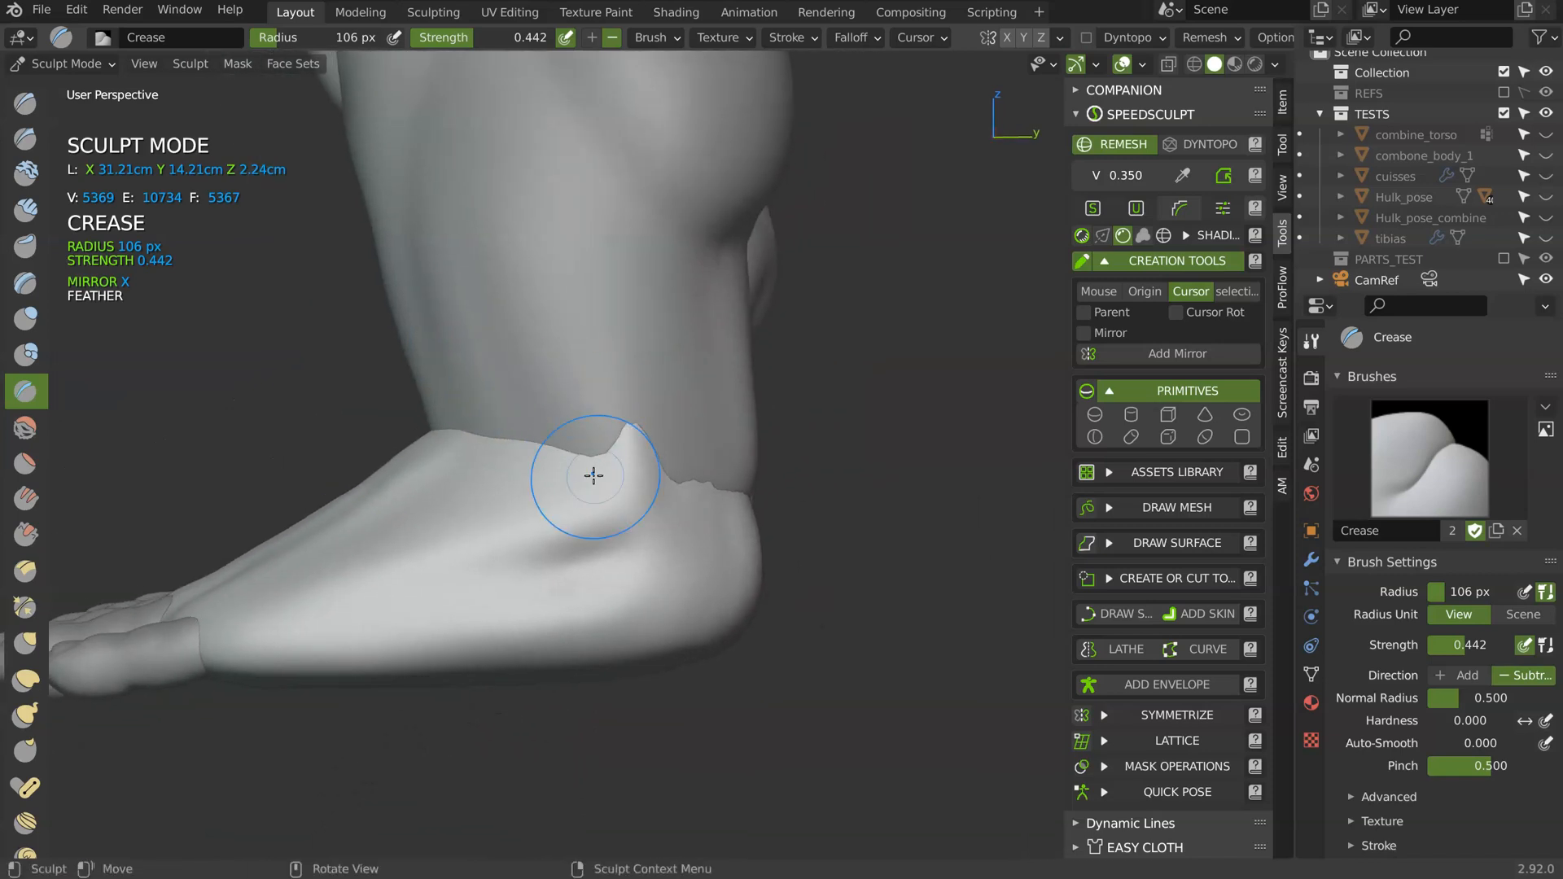
# - Switch to sculpting the lower leg and carve a groove above the outer ankle with the Crease brush at a 106 px radius
pyautogui.hotkey('ctrl', 'Tab')
pyautogui.click(573, 392)
pyautogui.hotkey('ctrl', 'Tab')
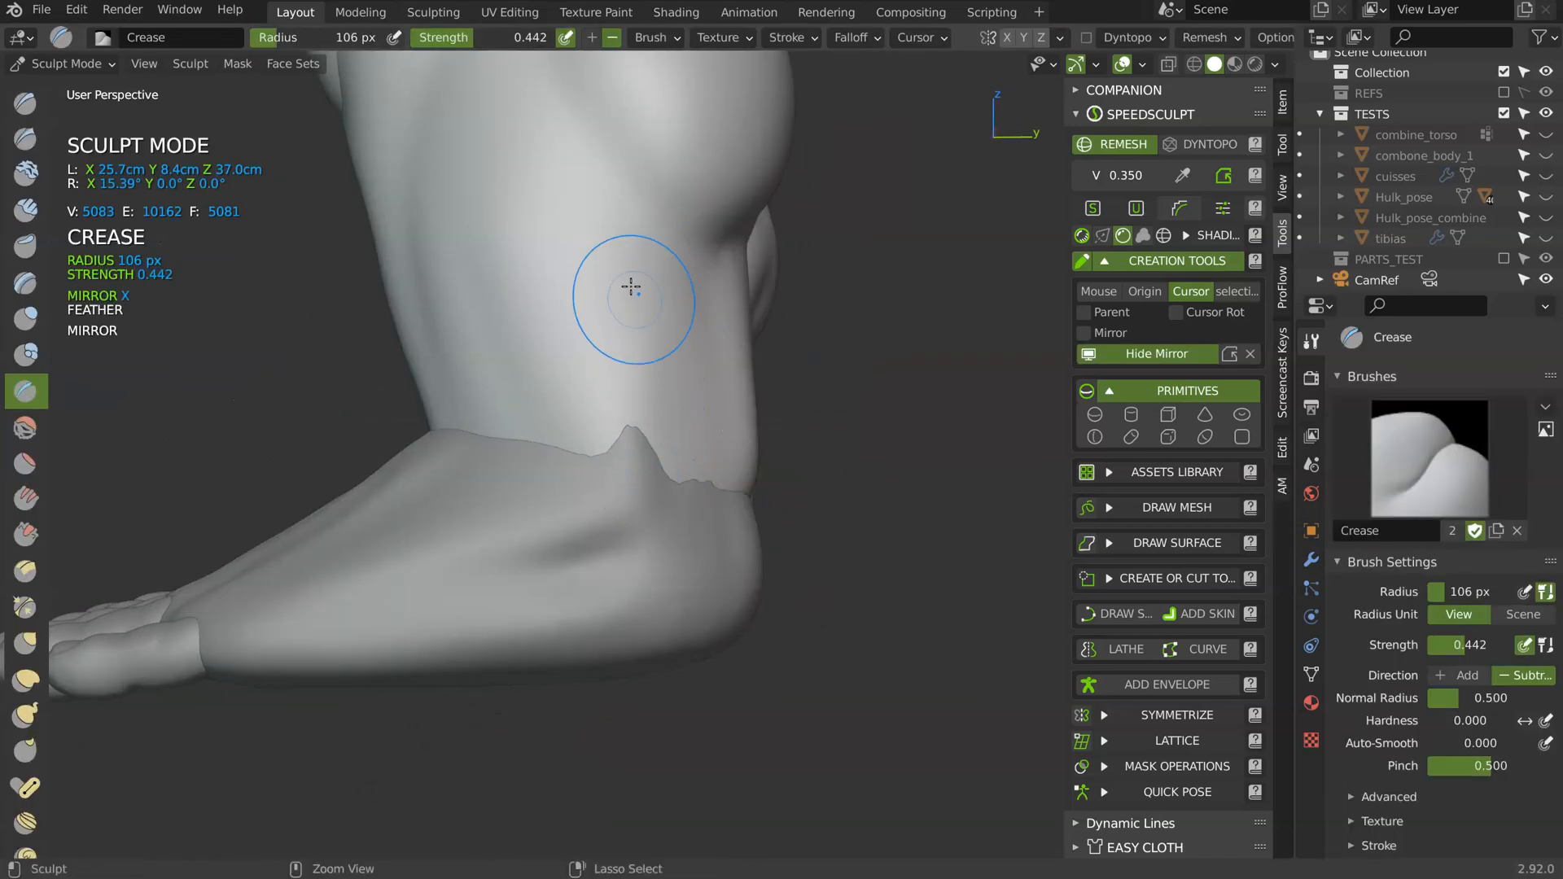
pyautogui.moveTo(659, 426); pyautogui.dragTo(727, 341, button='middle')
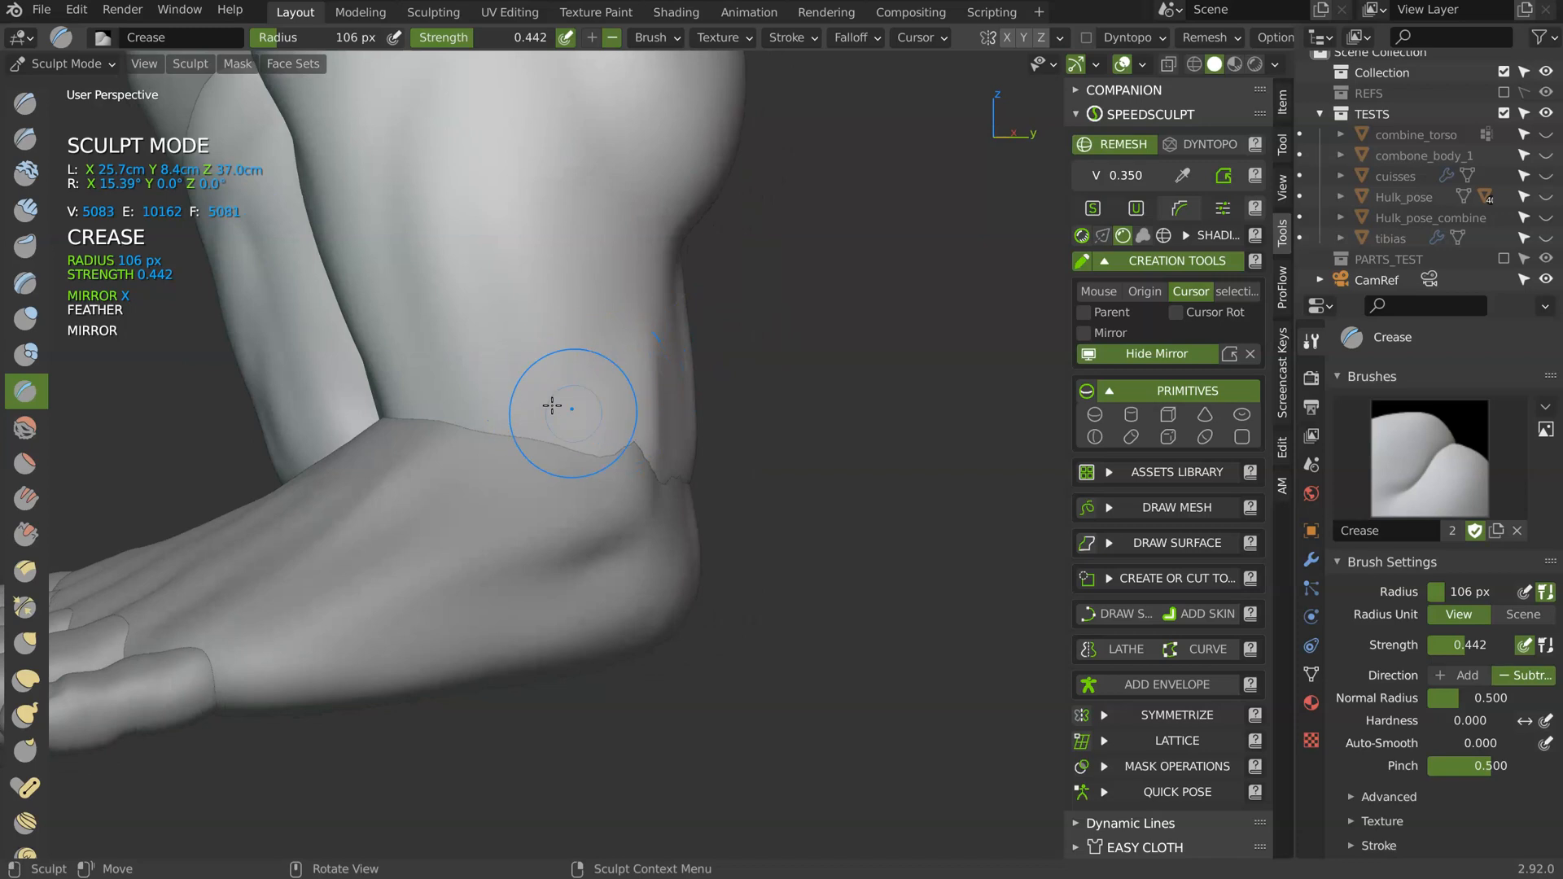
pyautogui.moveTo(638, 467); pyautogui.dragTo(633, 533, button='middle')
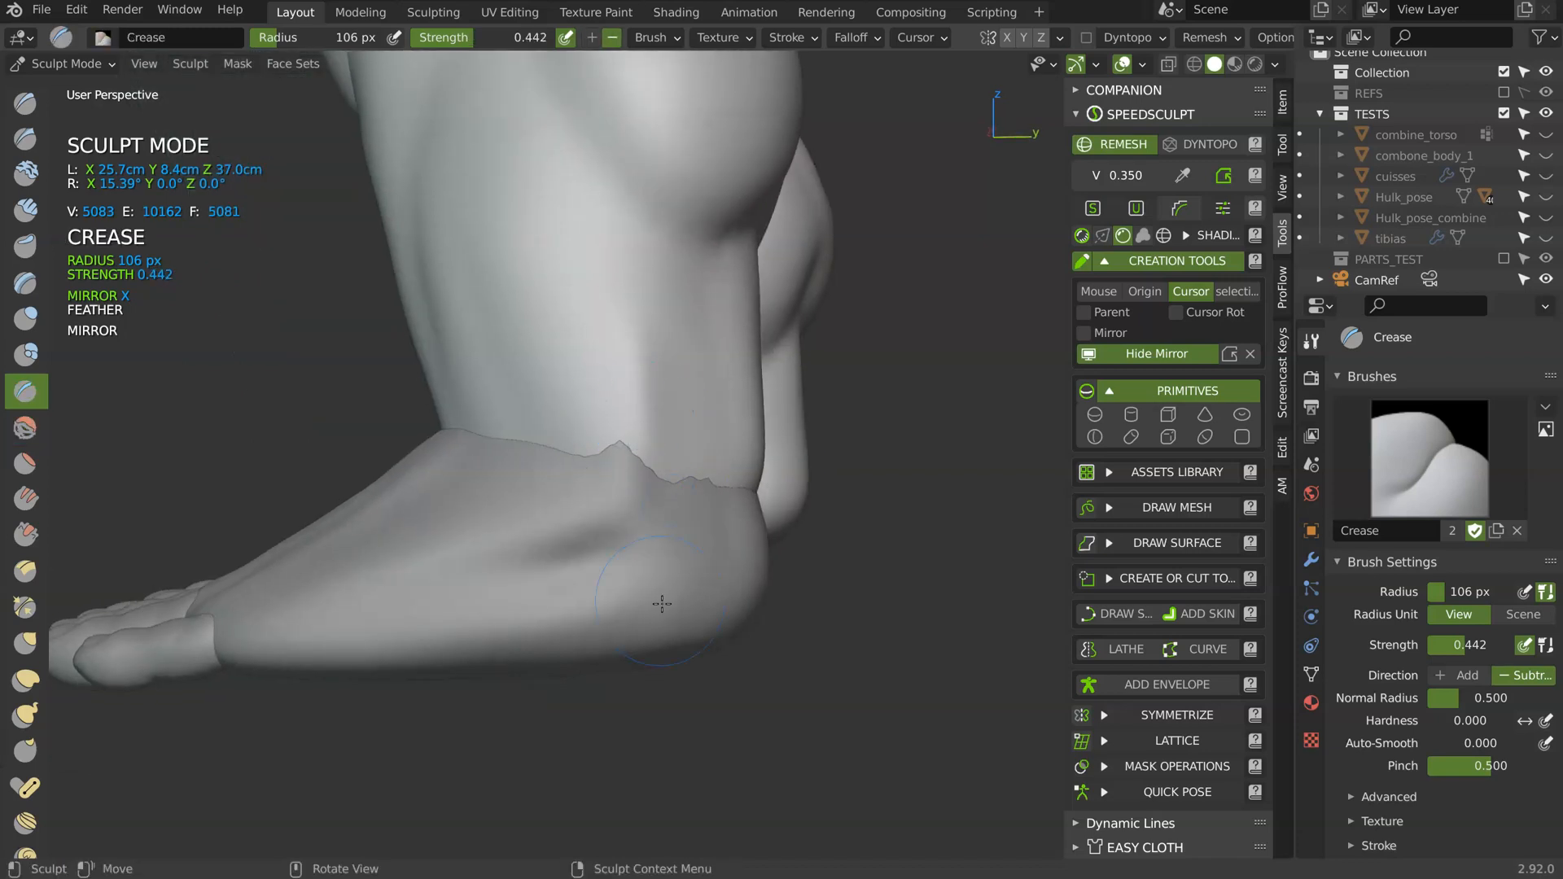
# - Try to reshape the lower leg behind the outer ankle with the Grab brush at a 246 px radius
pyautogui.hotkey('ctrl', 'Tab')
pyautogui.hotkey('ctrl', 'Tab')
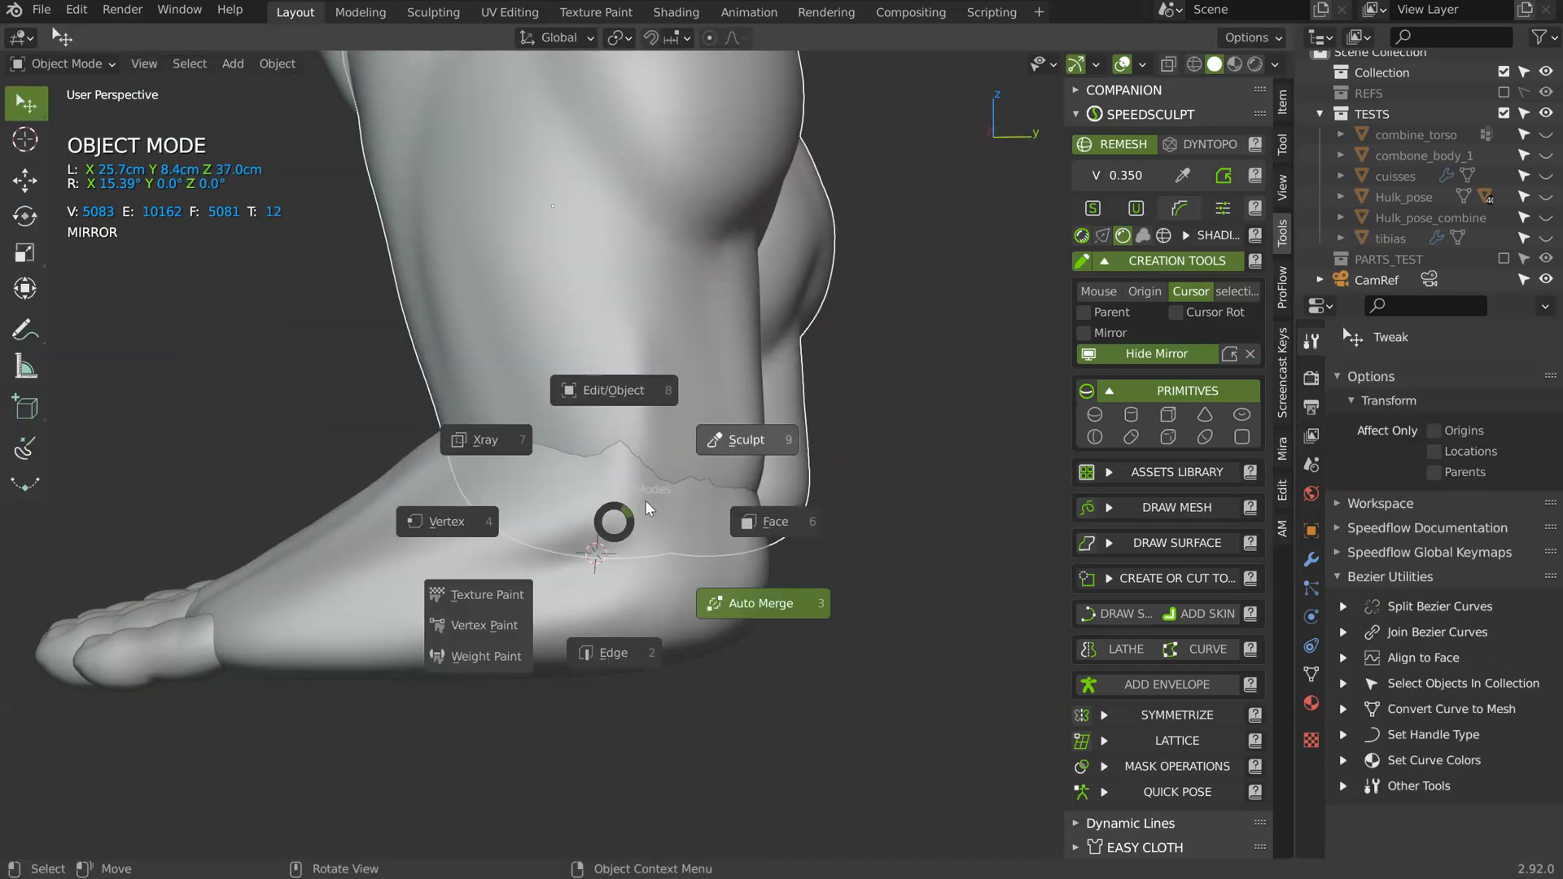
pyautogui.press('g')
pyautogui.moveTo(693, 477); pyautogui.dragTo(614, 492)
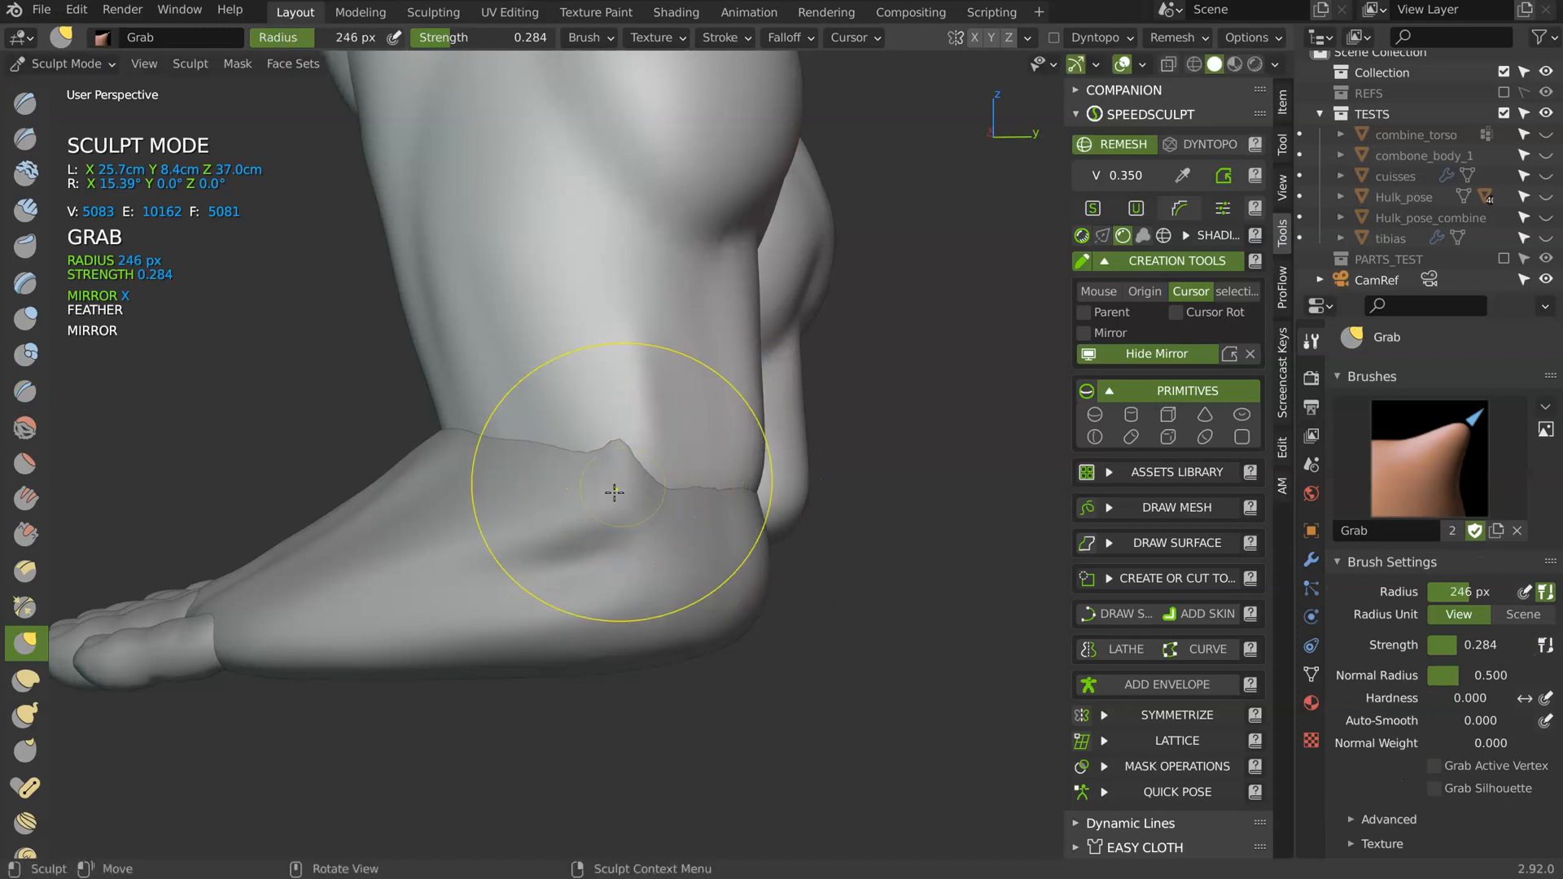
pyautogui.hotkey('ctrl', 'z')
# - Switch to sculpting the foot and reshape the outer ankle bone and the area behind it with the Grab brush
pyautogui.hotkey('ctrl', 'Tab')
pyautogui.click(591, 533)
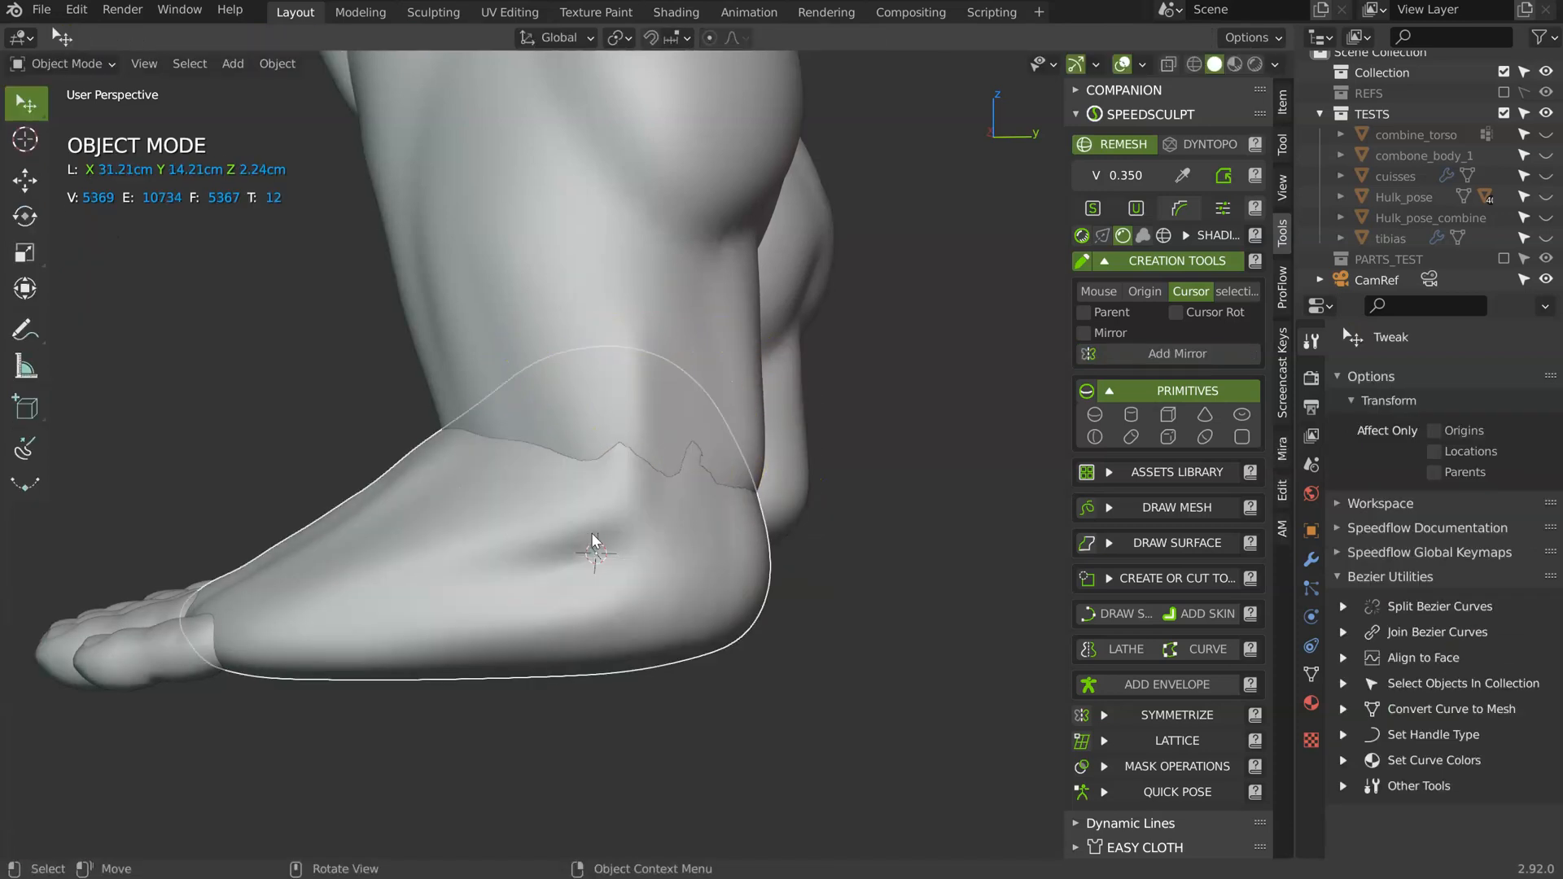
pyautogui.hotkey('ctrl', 'Tab')
pyautogui.moveTo(619, 530); pyautogui.dragTo(618, 518)
pyautogui.moveTo(623, 511); pyautogui.dragTo(687, 458, button='middle')
pyautogui.moveTo(702, 500); pyautogui.dragTo(676, 516)
pyautogui.moveTo(675, 561)
pyautogui.mouseDown(button='middle')
pyautogui.moveTo(632, 569)
pyautogui.moveTo(641, 620)
pyautogui.mouseUp(button='middle')
# - Smooth the foot's lower outer side and refine the ankle area with the Crease brush at a 246 px radius
pyautogui.moveTo(615, 712)
pyautogui.keyDown('shift'); pyautogui.mouseDown()
pyautogui.moveTo(641, 728)
pyautogui.moveTo(652, 708)
pyautogui.moveTo(578, 686)
pyautogui.moveTo(611, 690)
pyautogui.moveTo(518, 713)
pyautogui.mouseUp(); pyautogui.keyUp('shift')
pyautogui.hotkey('shift', 'c')
pyautogui.moveTo(523, 627); pyautogui.dragTo(707, 521, button='middle')
pyautogui.moveTo(706, 521)
pyautogui.keyDown('ctrl'); pyautogui.mouseDown(button='middle')
pyautogui.moveTo(708, 553)
pyautogui.moveTo(846, 591)
pyautogui.moveTo(949, 588)
pyautogui.mouseUp(button='middle'); pyautogui.keyUp('ctrl')
pyautogui.moveTo(753, 371)
pyautogui.mouseDown(button='middle')
pyautogui.moveTo(645, 412)
pyautogui.moveTo(624, 467)
pyautogui.moveTo(687, 412)
pyautogui.moveTo(597, 363)
pyautogui.moveTo(620, 366)
pyautogui.mouseUp(button='middle')
pyautogui.moveTo(596, 350); pyautogui.dragTo(575, 336)
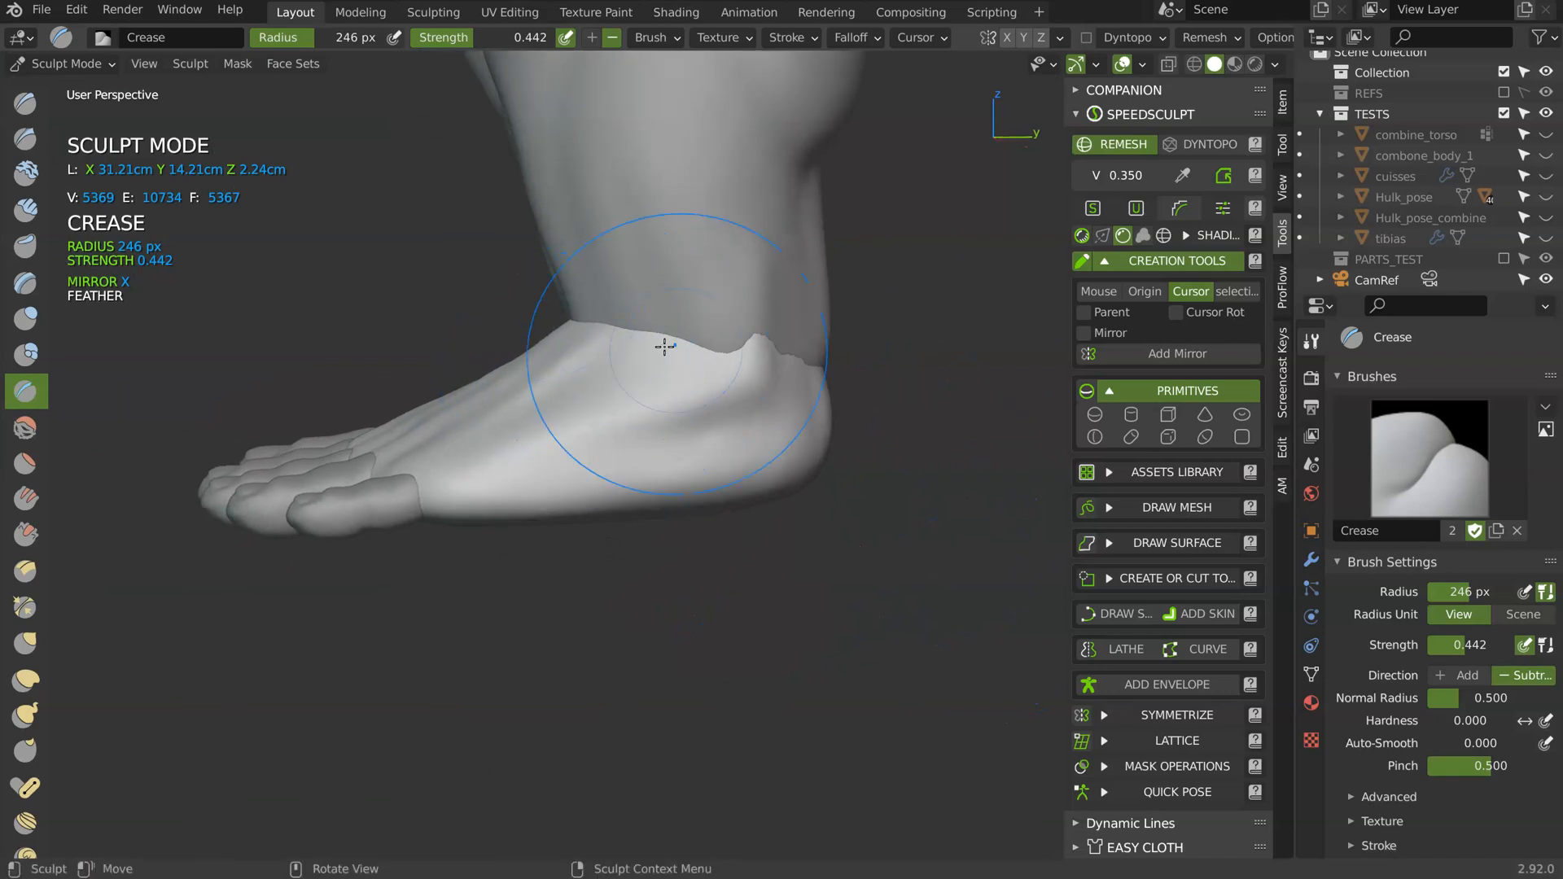
pyautogui.moveTo(664, 347); pyautogui.dragTo(656, 332, button='middle')
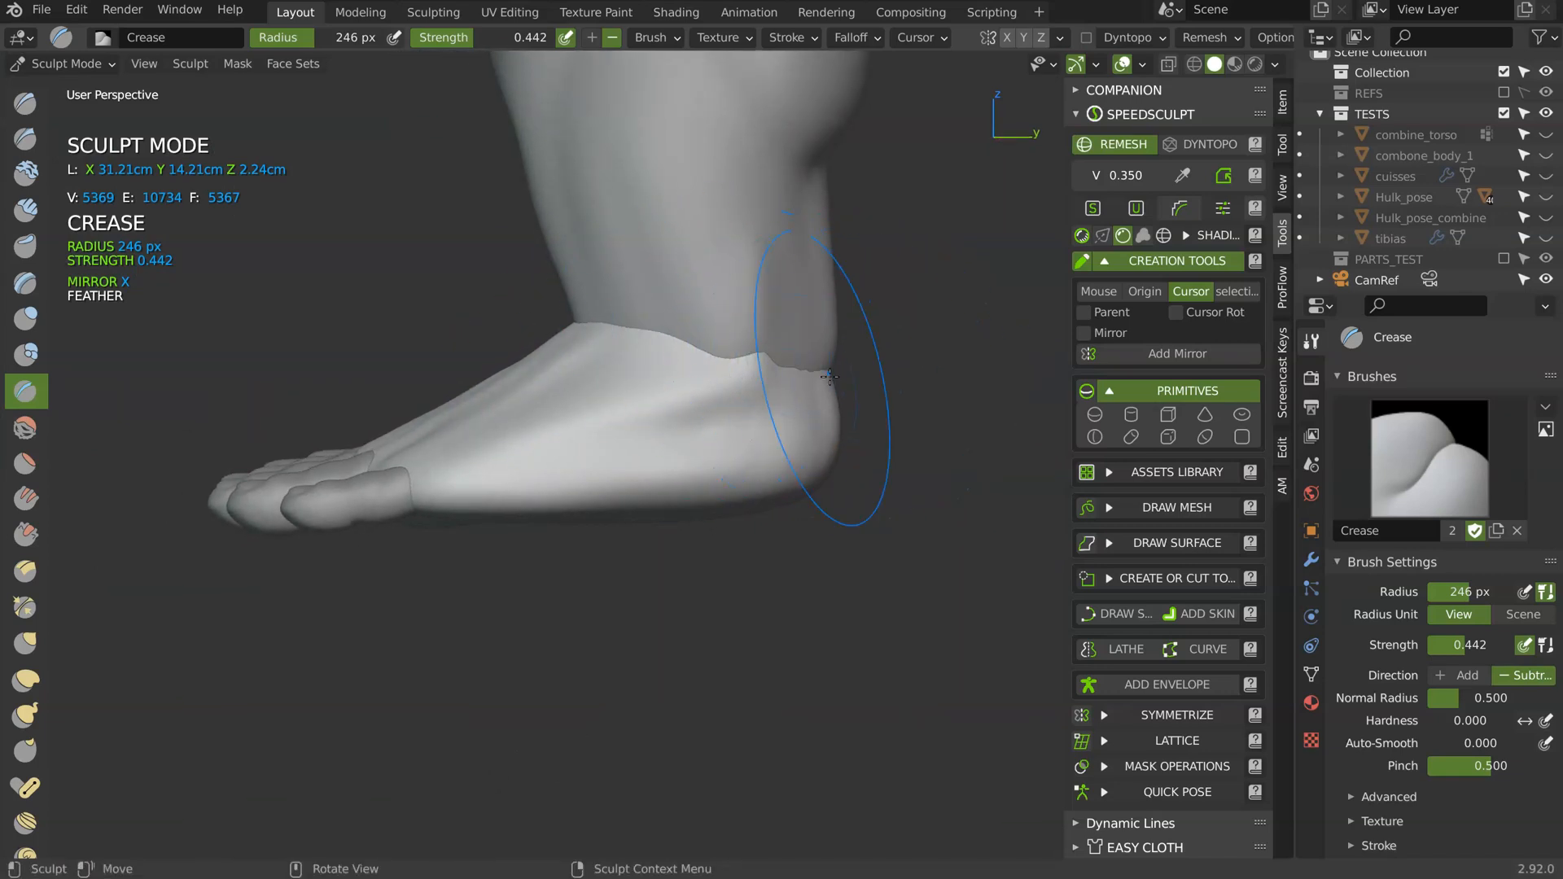
# - Adjust the foot's upper edge at the back of the ankle with the Grab brush at a 246 px radius
pyautogui.press('g')
pyautogui.moveTo(754, 349)
pyautogui.mouseDown(button='middle')
pyautogui.moveTo(684, 359)
pyautogui.moveTo(769, 354)
pyautogui.mouseUp(button='middle')
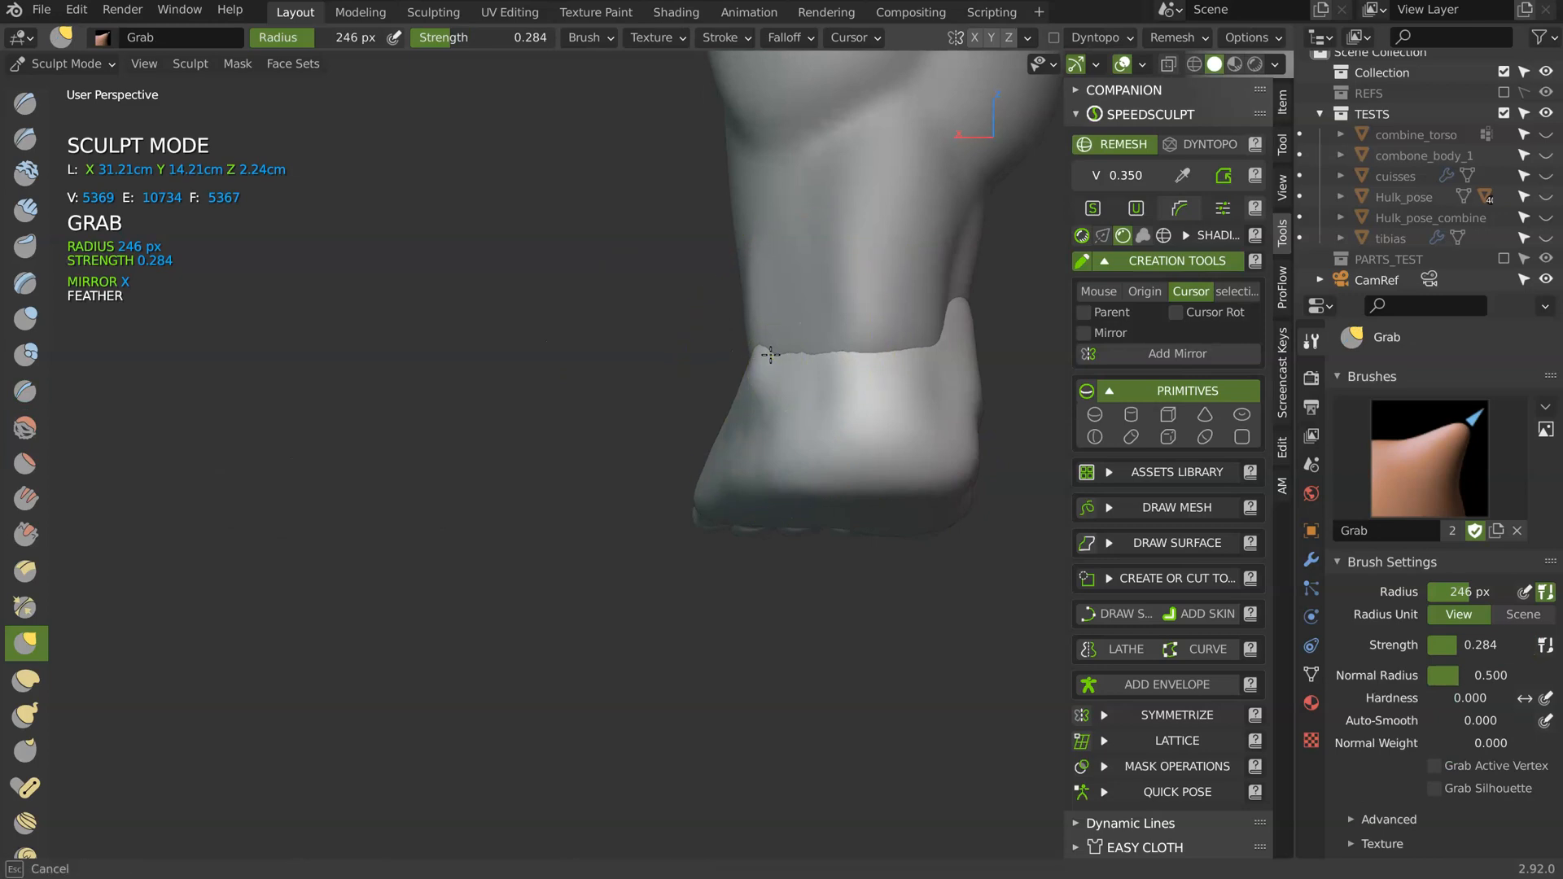
pyautogui.moveTo(770, 355); pyautogui.dragTo(777, 355)
pyautogui.keyDown('shift'); pyautogui.moveTo(907, 324); pyautogui.dragTo(768, 392, button='middle'); pyautogui.keyUp('shift')
# - Reshape the foot's underside from the heel to the arch with the Grab brush and smooth the arch
pyautogui.moveTo(813, 506)
pyautogui.mouseDown(button='middle')
pyautogui.moveTo(807, 527)
pyautogui.moveTo(662, 349)
pyautogui.moveTo(700, 244)
pyautogui.mouseUp(button='middle')
pyautogui.moveTo(586, 223); pyautogui.dragTo(570, 210)
pyautogui.moveTo(617, 342)
pyautogui.keyDown('ctrl'); pyautogui.mouseDown(button='middle')
pyautogui.moveTo(619, 480)
pyautogui.moveTo(698, 412)
pyautogui.moveTo(625, 472)
pyautogui.mouseUp(button='middle'); pyautogui.keyUp('ctrl')
pyautogui.moveTo(625, 472); pyautogui.dragTo(599, 570)
pyautogui.keyDown('ctrl'); pyautogui.moveTo(652, 534); pyautogui.dragTo(645, 547, button='middle'); pyautogui.keyUp('ctrl')
pyautogui.moveTo(643, 547)
pyautogui.keyDown('shift'); pyautogui.mouseDown()
pyautogui.moveTo(561, 627)
pyautogui.moveTo(680, 593)
pyautogui.mouseUp(); pyautogui.keyUp('shift')
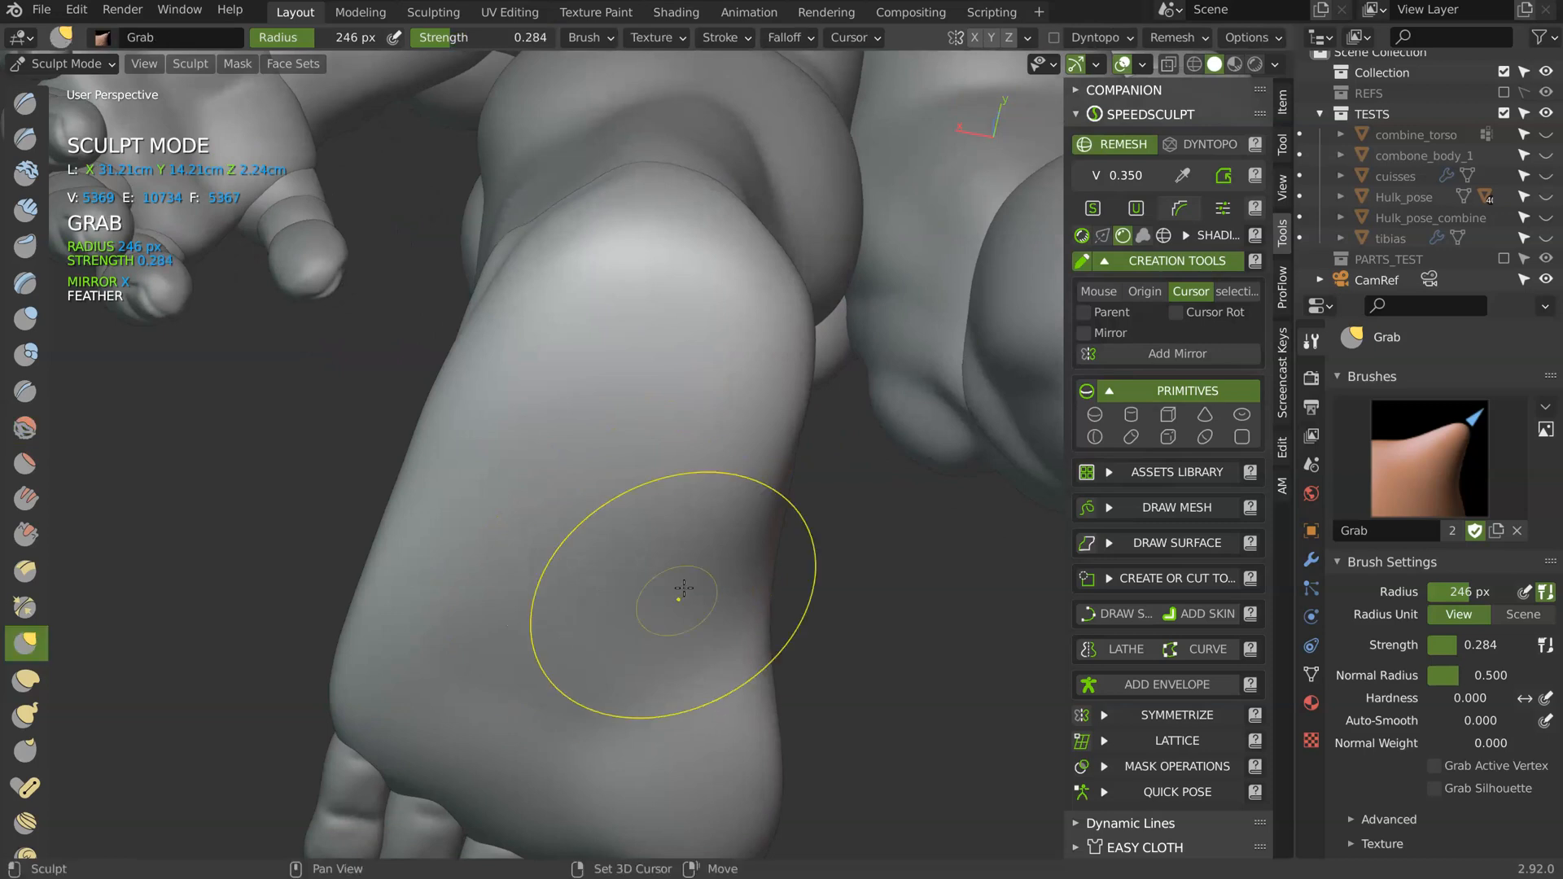
# - Build up the ball and sole of the foot with the Clay brush at a 178 px radius
pyautogui.keyDown('shift'); pyautogui.moveTo(607, 765); pyautogui.dragTo(640, 452, button='middle'); pyautogui.keyUp('shift')
pyautogui.press('c')
pyautogui.press('f')
pyautogui.click(472, 455)
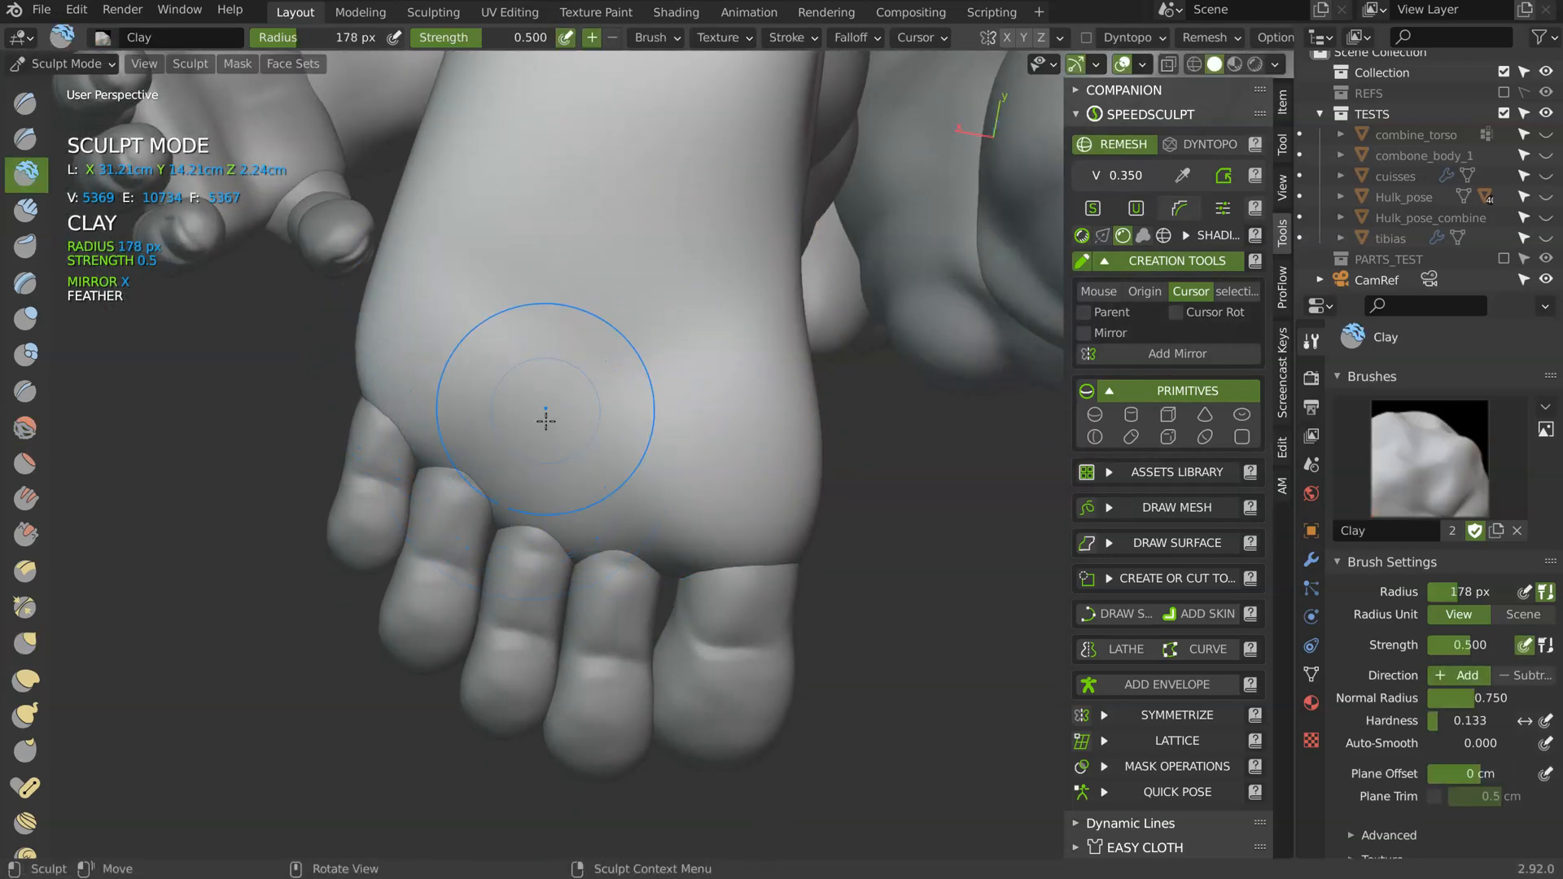
pyautogui.moveTo(670, 432)
pyautogui.mouseDown(button='middle')
pyautogui.moveTo(722, 408)
pyautogui.moveTo(743, 290)
pyautogui.mouseUp(button='middle')
pyautogui.moveTo(824, 359); pyautogui.dragTo(777, 366, button='middle')
pyautogui.moveTo(778, 272)
pyautogui.mouseDown(button='middle')
pyautogui.moveTo(896, 293)
pyautogui.moveTo(807, 325)
pyautogui.moveTo(814, 293)
pyautogui.mouseUp(button='middle')
pyautogui.moveTo(764, 366)
pyautogui.mouseDown(button='middle')
pyautogui.moveTo(804, 350)
pyautogui.moveTo(805, 411)
pyautogui.mouseUp(button='middle')
pyautogui.moveTo(708, 478); pyautogui.dragTo(685, 378, button='middle')
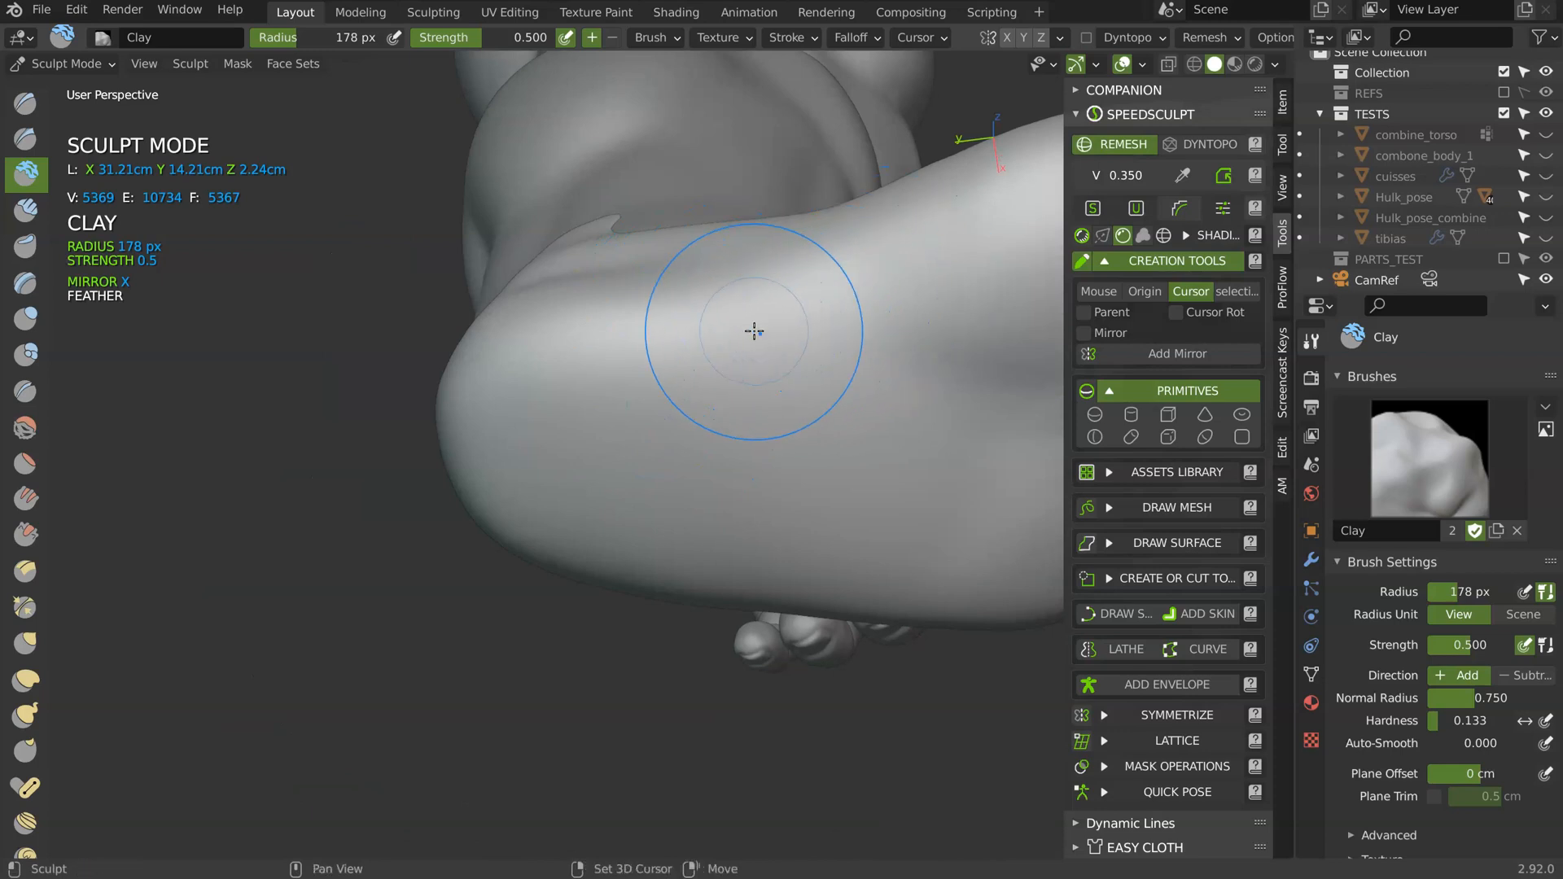
# - Refine the inner side of the heel with the Crease brush at a 178 px radius and smooth it
pyautogui.hotkey('shift', 'c')
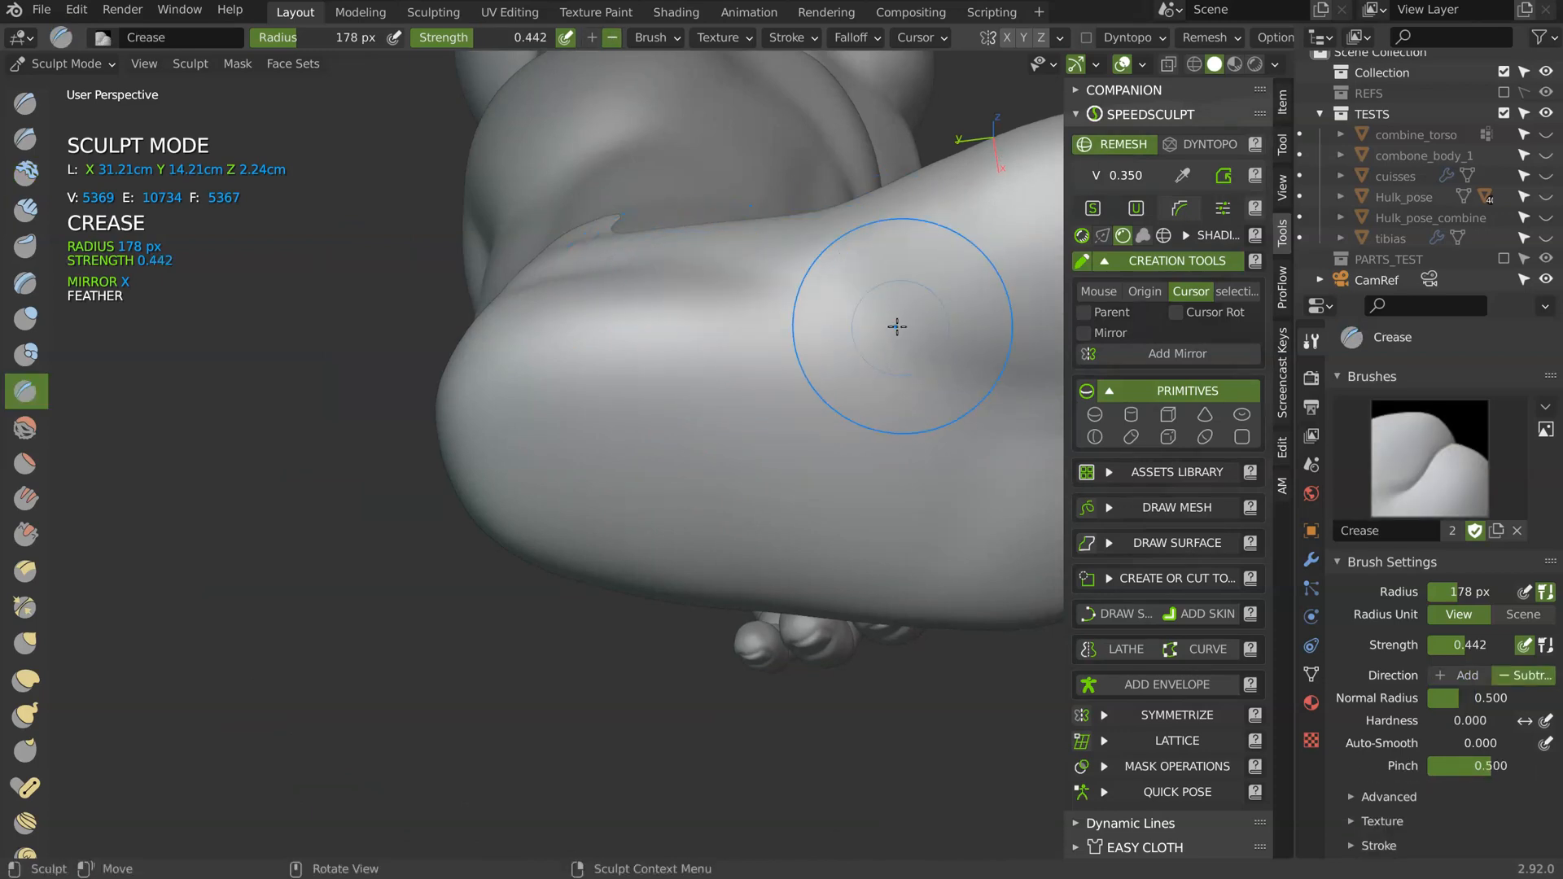
pyautogui.press('s')
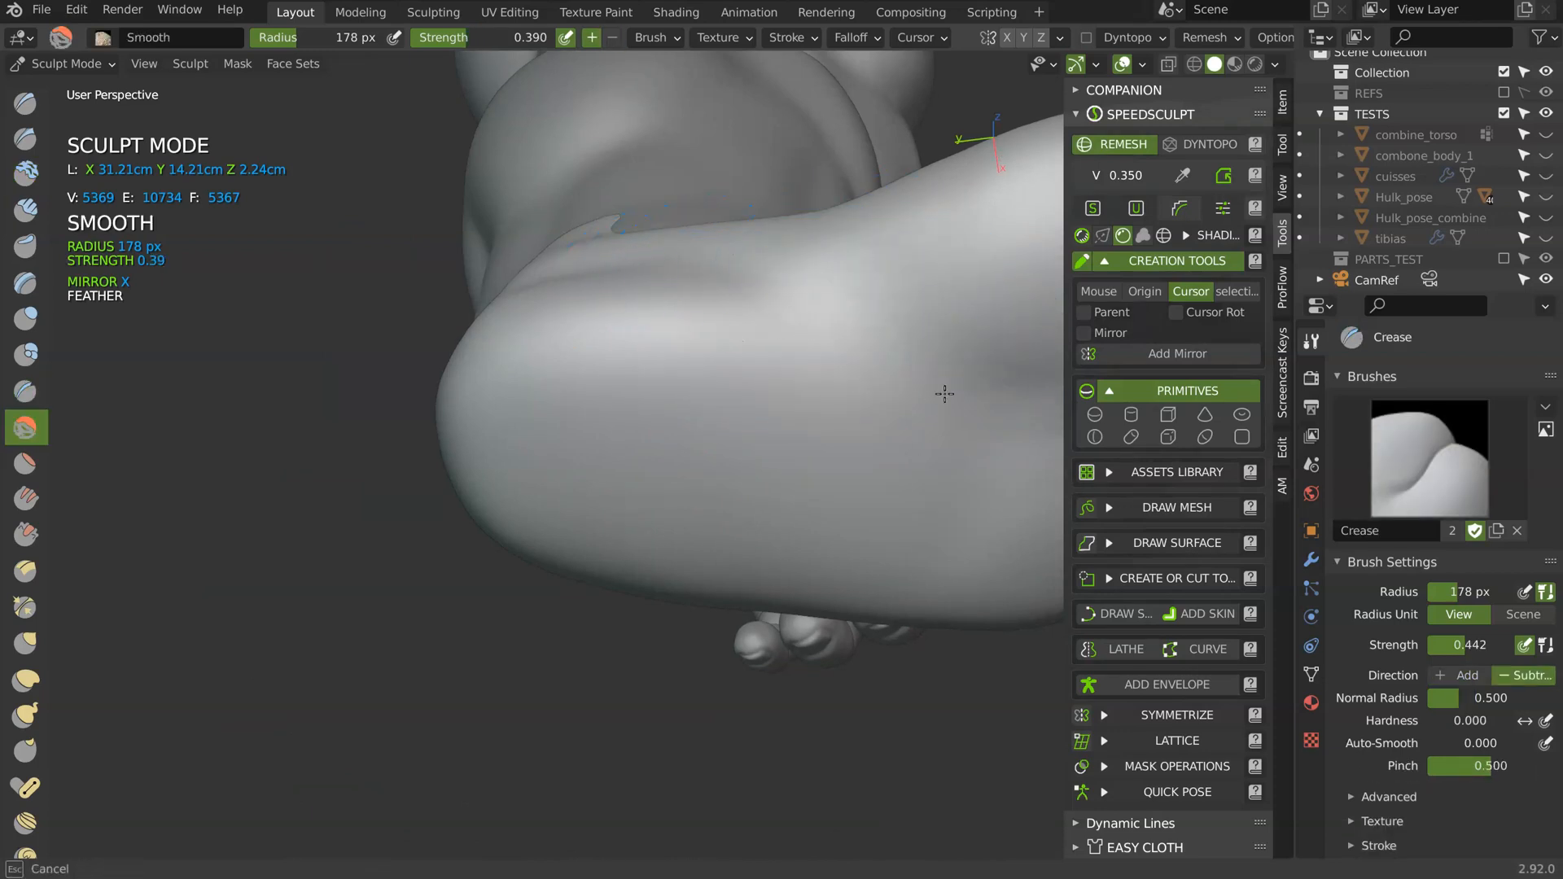
pyautogui.keyDown('shift'); pyautogui.moveTo(720, 294); pyautogui.dragTo(724, 297); pyautogui.keyUp('shift')
pyautogui.moveTo(724, 297)
pyautogui.mouseDown(button='middle')
pyautogui.moveTo(774, 437)
pyautogui.moveTo(690, 407)
pyautogui.mouseUp(button='middle')
# - Carve the hollow below and behind the inner ankle bone with the Crease brush at a 118 px radius and smooth its transitions
pyautogui.press('f')
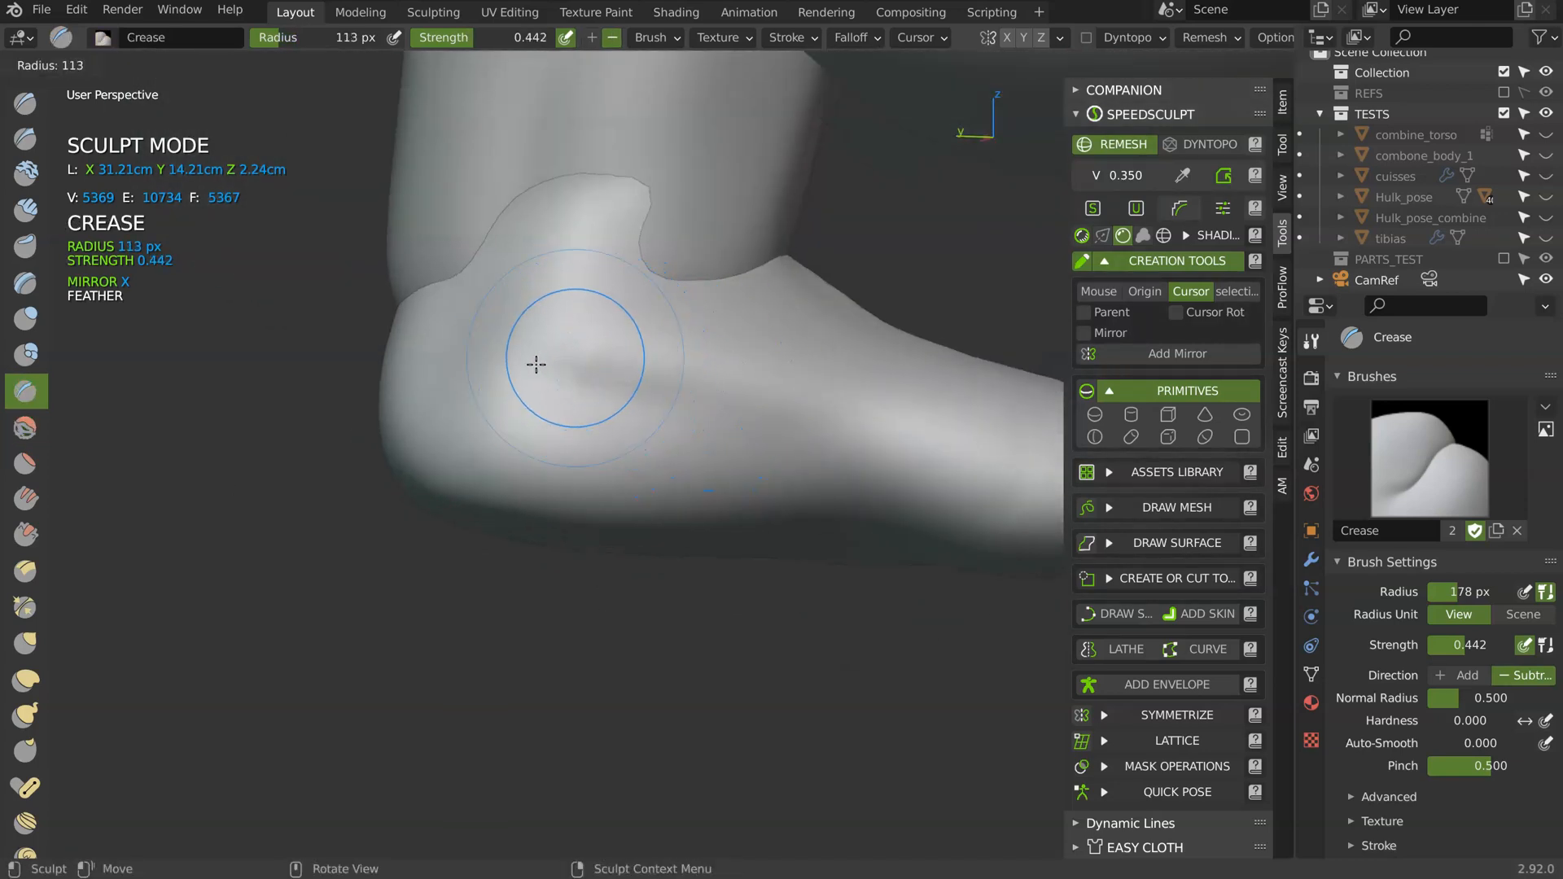
pyautogui.click(523, 338)
pyautogui.moveTo(524, 339)
pyautogui.mouseDown(button='middle')
pyautogui.moveTo(588, 353)
pyautogui.moveTo(552, 188)
pyautogui.mouseUp(button='middle')
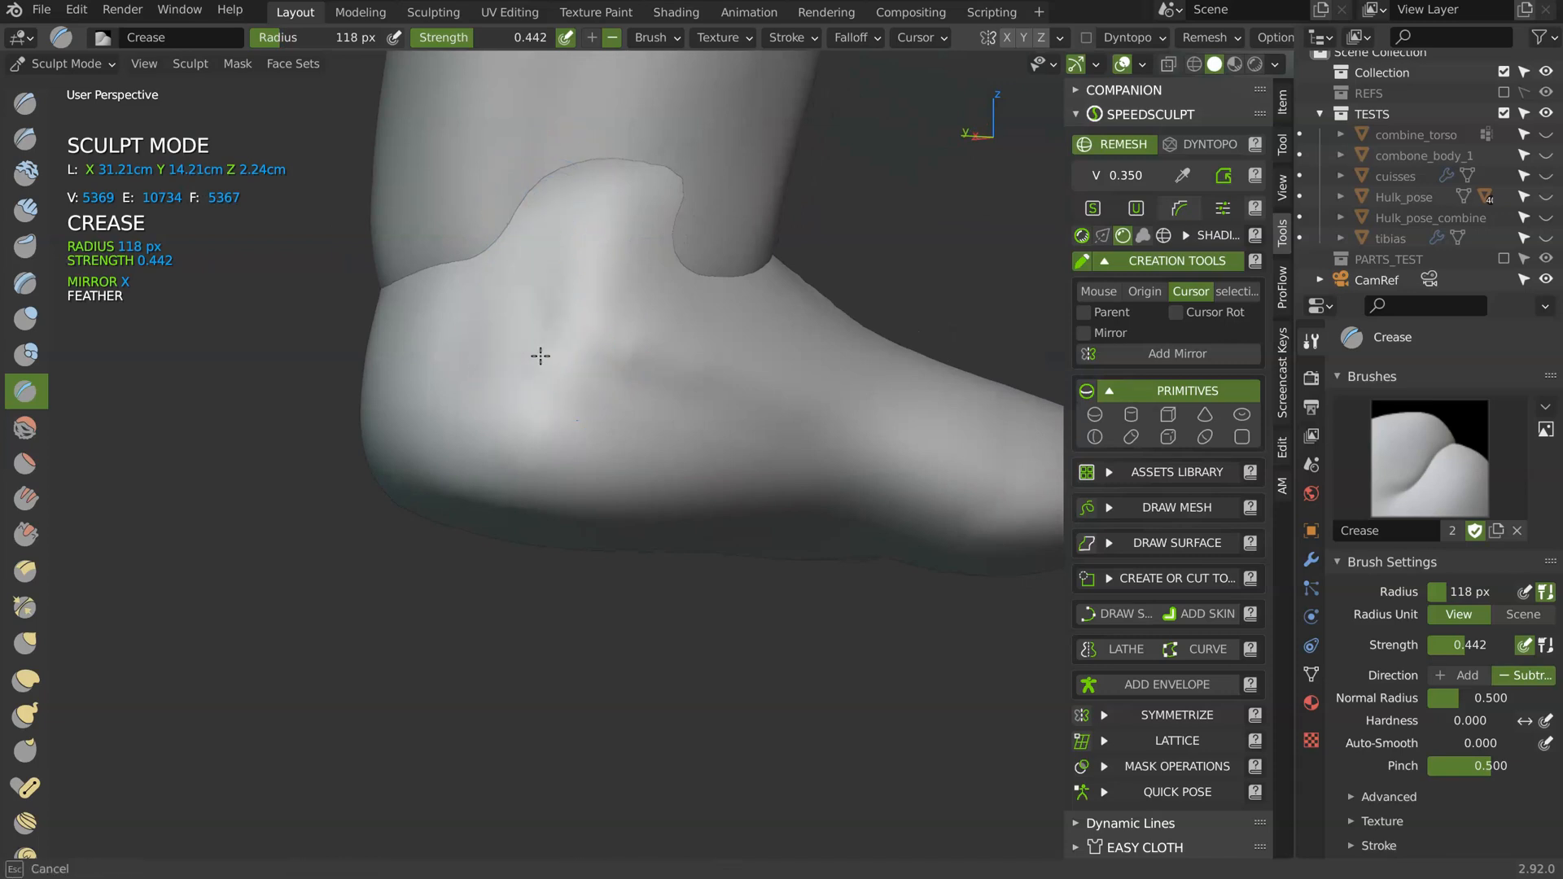
pyautogui.moveTo(511, 346); pyautogui.dragTo(728, 447)
pyautogui.moveTo(511, 328)
pyautogui.keyDown('shift'); pyautogui.mouseDown()
pyautogui.moveTo(555, 398)
pyautogui.moveTo(676, 415)
pyautogui.moveTo(489, 427)
pyautogui.mouseUp(); pyautogui.keyUp('shift')
pyautogui.moveTo(561, 352)
pyautogui.mouseDown(button='middle')
pyautogui.moveTo(505, 365)
pyautogui.moveTo(534, 320)
pyautogui.mouseUp(button='middle')
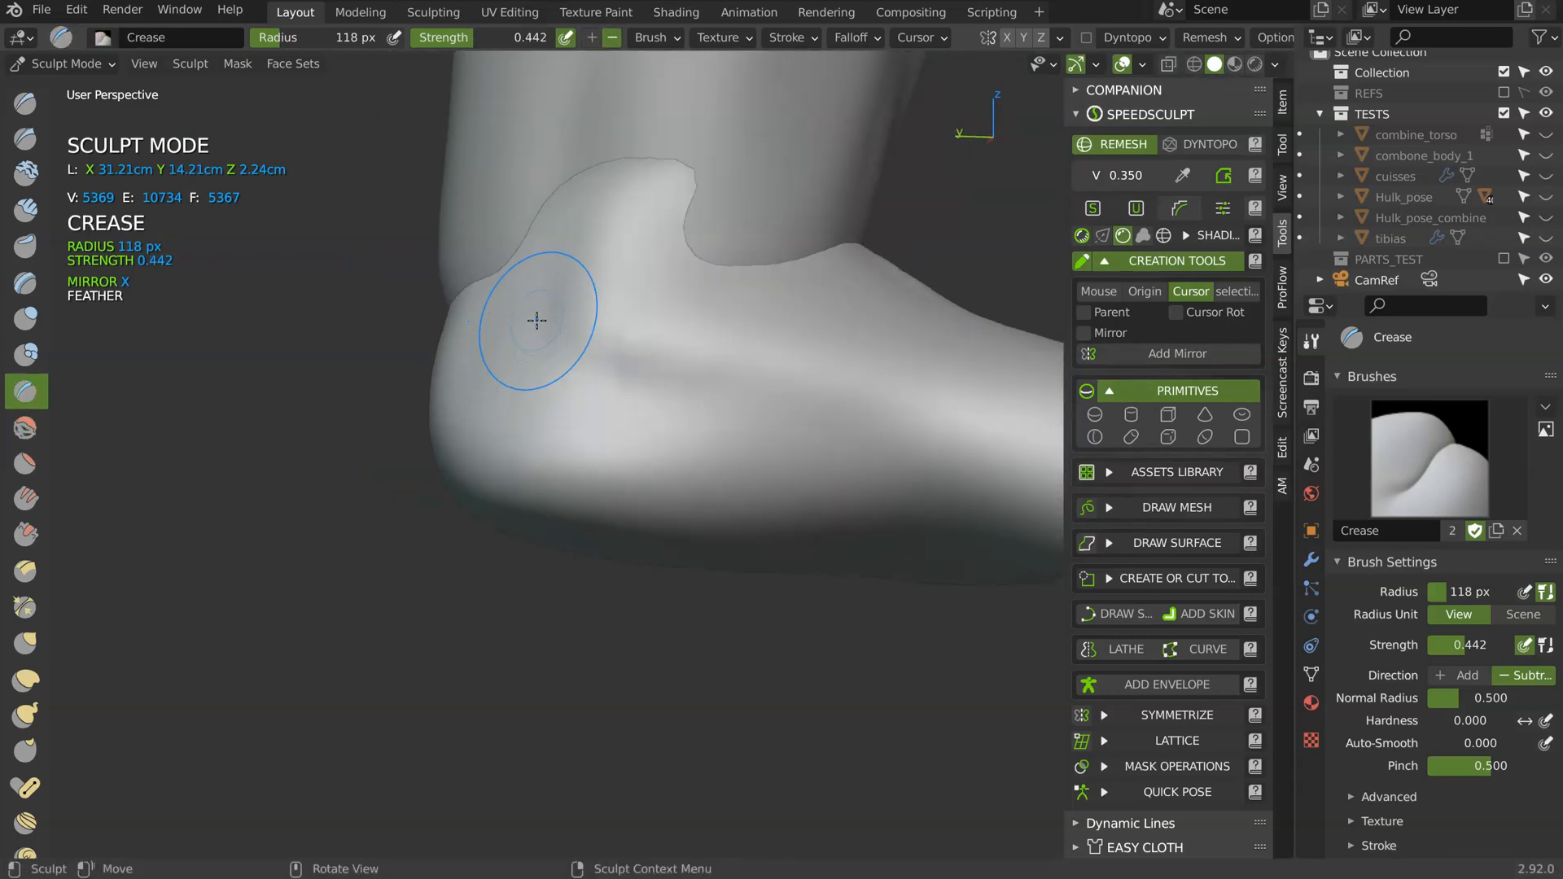
pyautogui.moveTo(551, 374)
pyautogui.mouseDown(button='middle')
pyautogui.moveTo(767, 401)
pyautogui.moveTo(636, 407)
pyautogui.mouseUp(button='middle')
pyautogui.moveTo(636, 407); pyautogui.dragTo(920, 439)
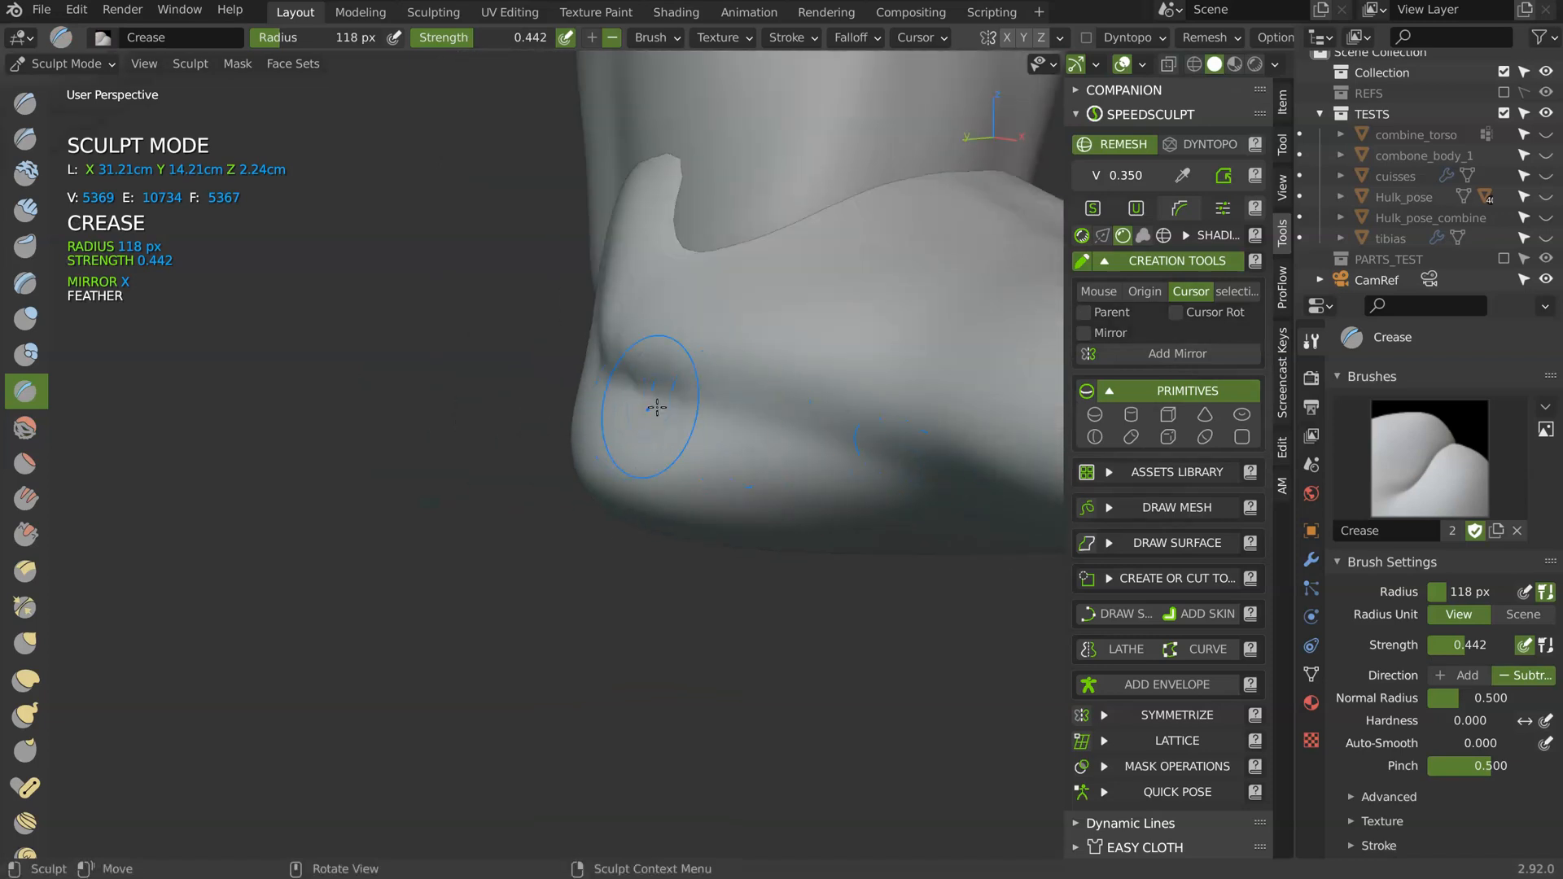
pyautogui.moveTo(746, 428)
pyautogui.keyDown('shift'); pyautogui.mouseDown()
pyautogui.moveTo(795, 426)
pyautogui.moveTo(743, 429)
pyautogui.mouseUp(); pyautogui.keyUp('shift')
pyautogui.moveTo(743, 429); pyautogui.dragTo(615, 439, button='middle')
# - Refine the tendon grooves across the top of the foot with the Crease brush and smooth them toward the ankle
pyautogui.keyDown('shift'); pyautogui.moveTo(793, 269); pyautogui.dragTo(911, 232); pyautogui.keyUp('shift')
pyautogui.moveTo(912, 232)
pyautogui.mouseDown(button='middle')
pyautogui.moveTo(691, 377)
pyautogui.moveTo(660, 326)
pyautogui.moveTo(694, 310)
pyautogui.mouseUp(button='middle')
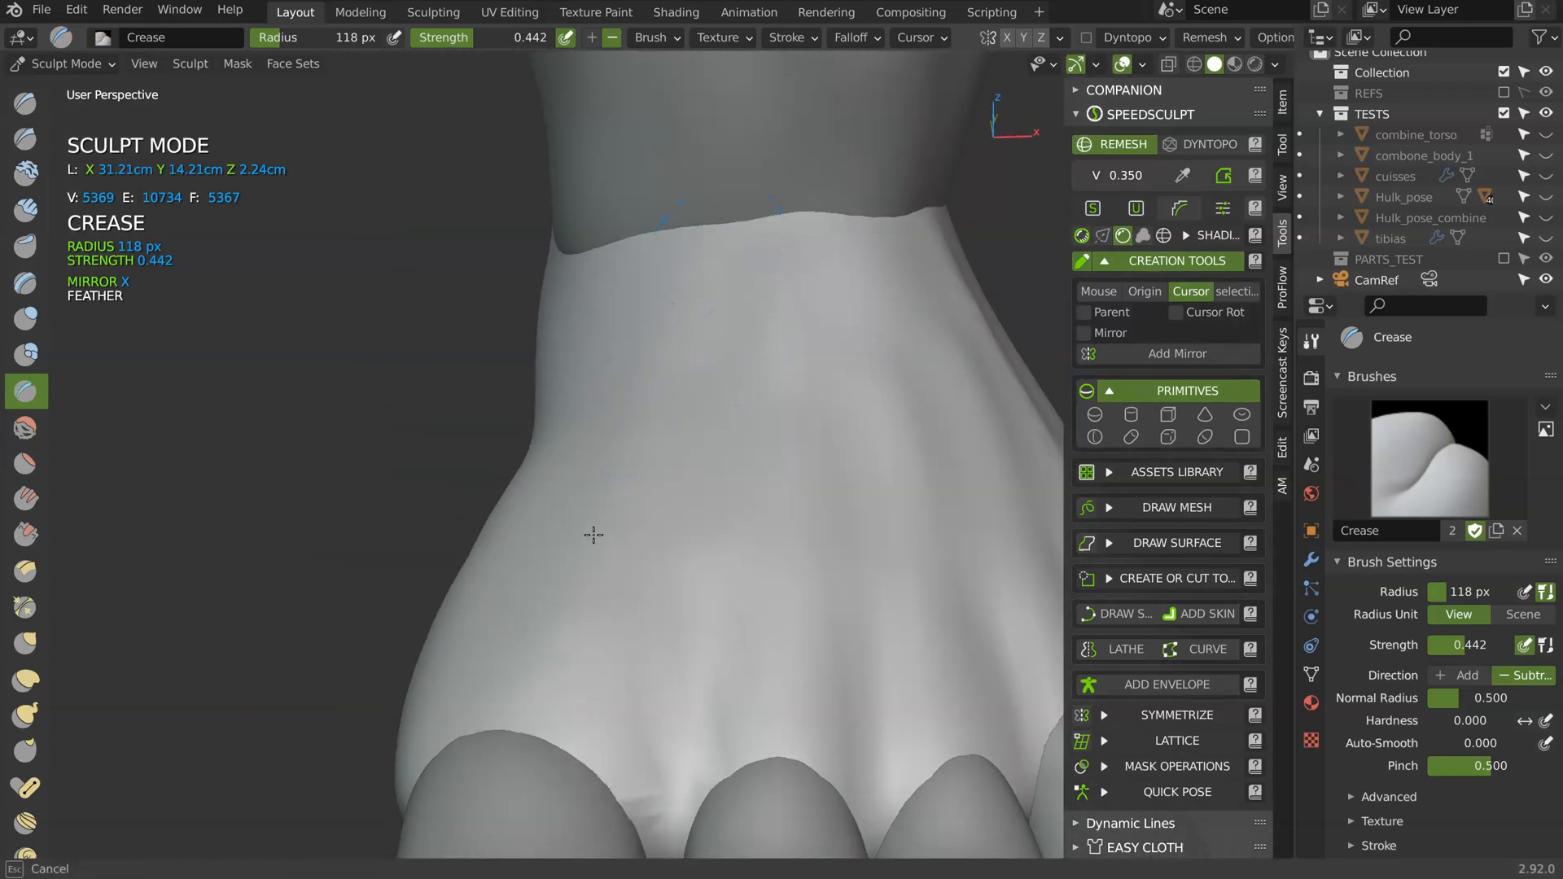
pyautogui.moveTo(673, 375)
pyautogui.mouseDown(button='middle')
pyautogui.moveTo(687, 412)
pyautogui.moveTo(646, 282)
pyautogui.moveTo(682, 175)
pyautogui.moveTo(715, 293)
pyautogui.moveTo(863, 200)
pyautogui.mouseUp(button='middle')
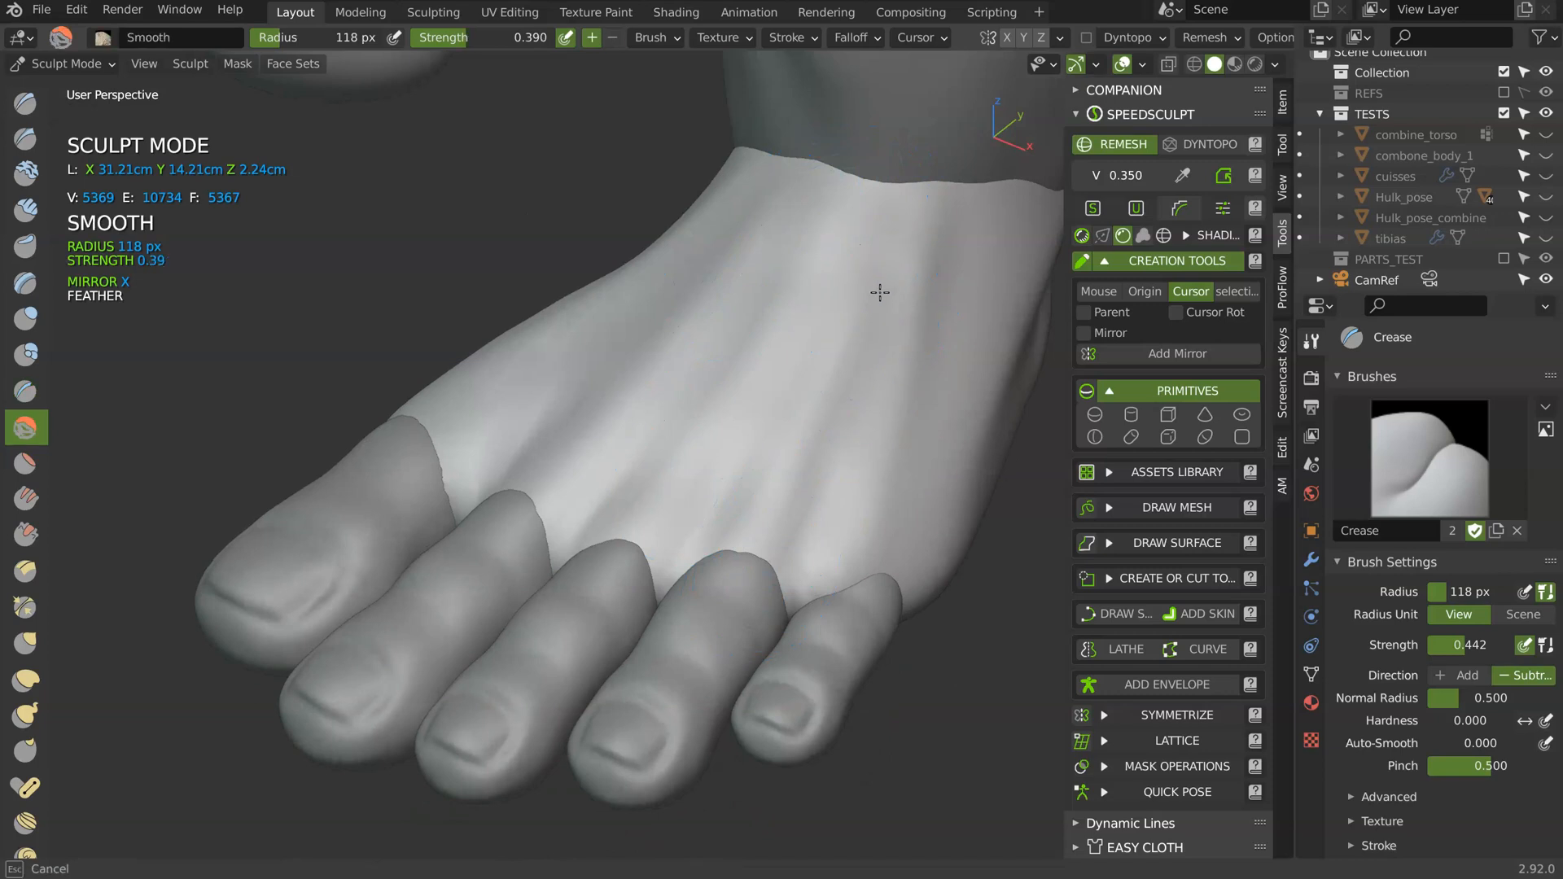
pyautogui.moveTo(830, 464)
pyautogui.mouseDown(button='middle')
pyautogui.moveTo(876, 377)
pyautogui.moveTo(850, 265)
pyautogui.mouseUp(button='middle')
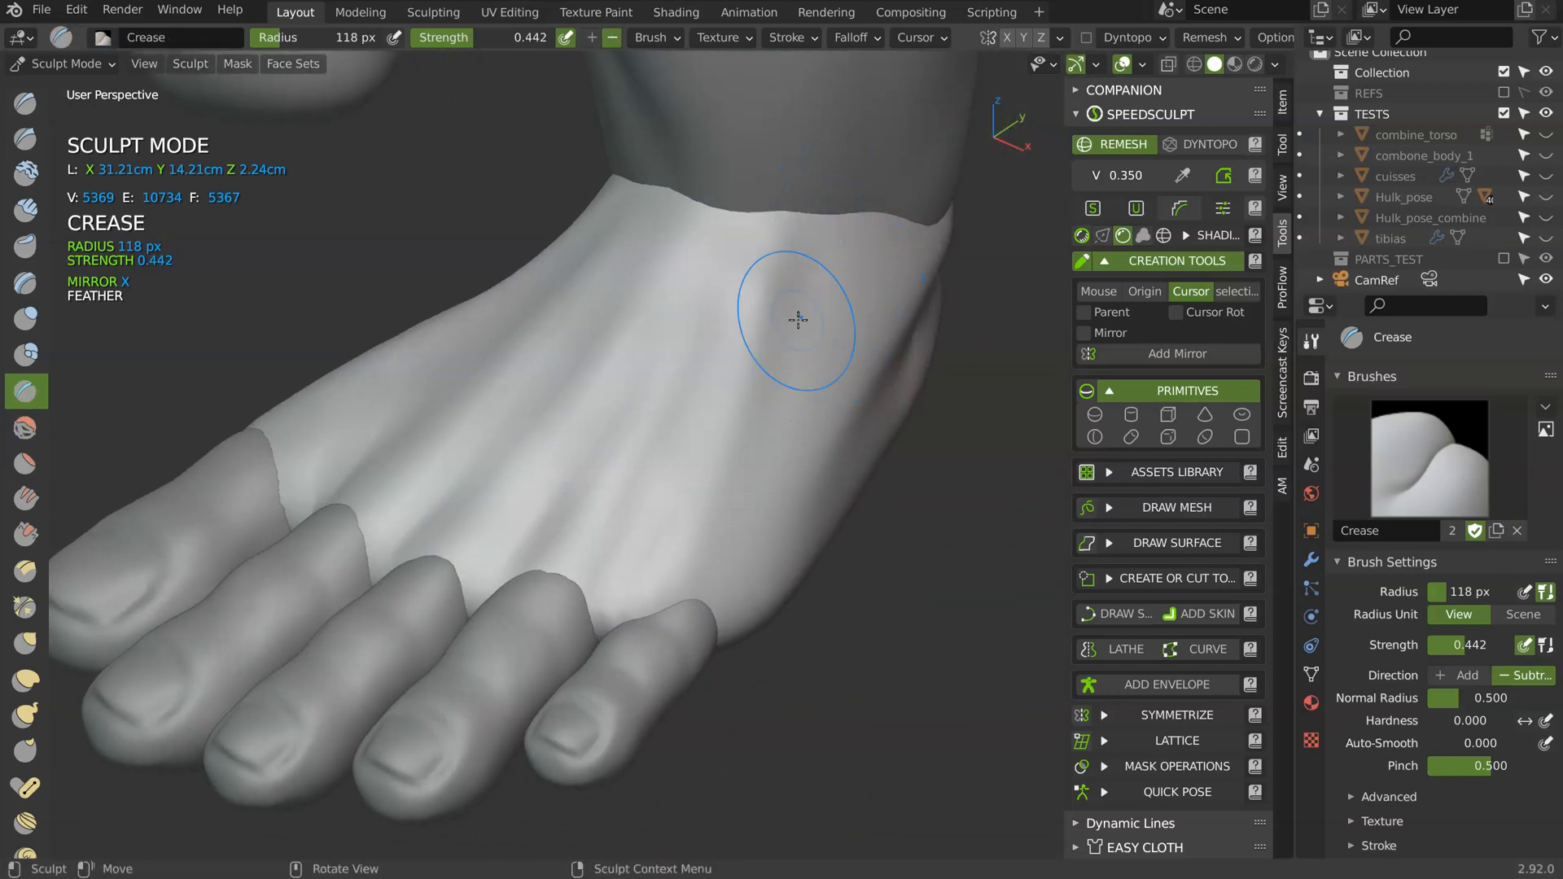
pyautogui.moveTo(786, 428); pyautogui.dragTo(691, 339, button='middle')
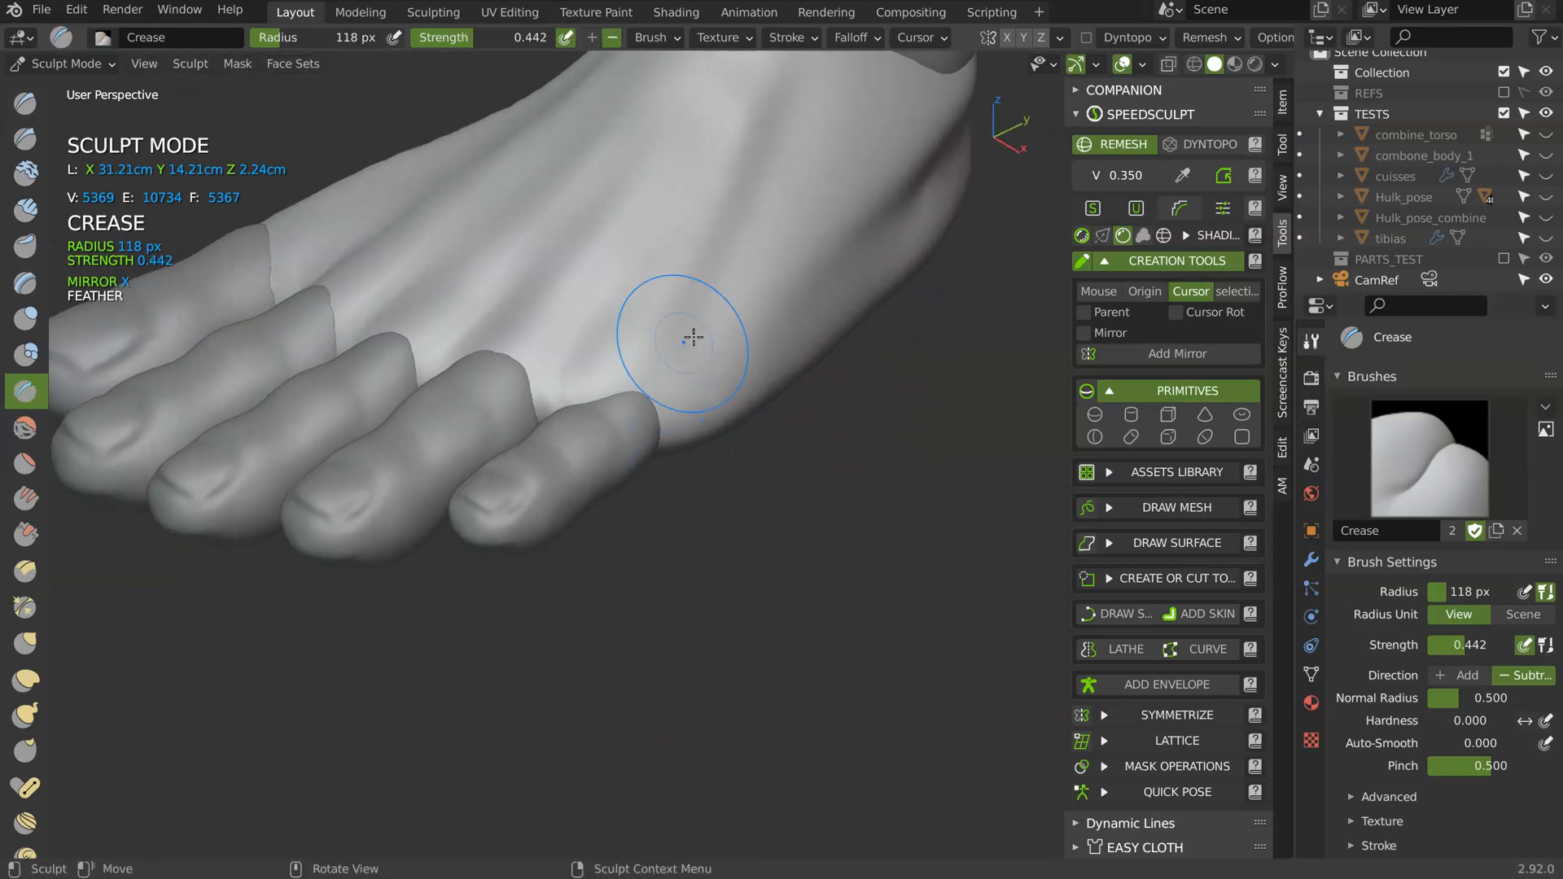
# - Add volume around the base of the little toe and the foot's outer edge with the Clay brush at a 77 px radius
pyautogui.press('c')
pyautogui.press('f')
pyautogui.click(641, 433)
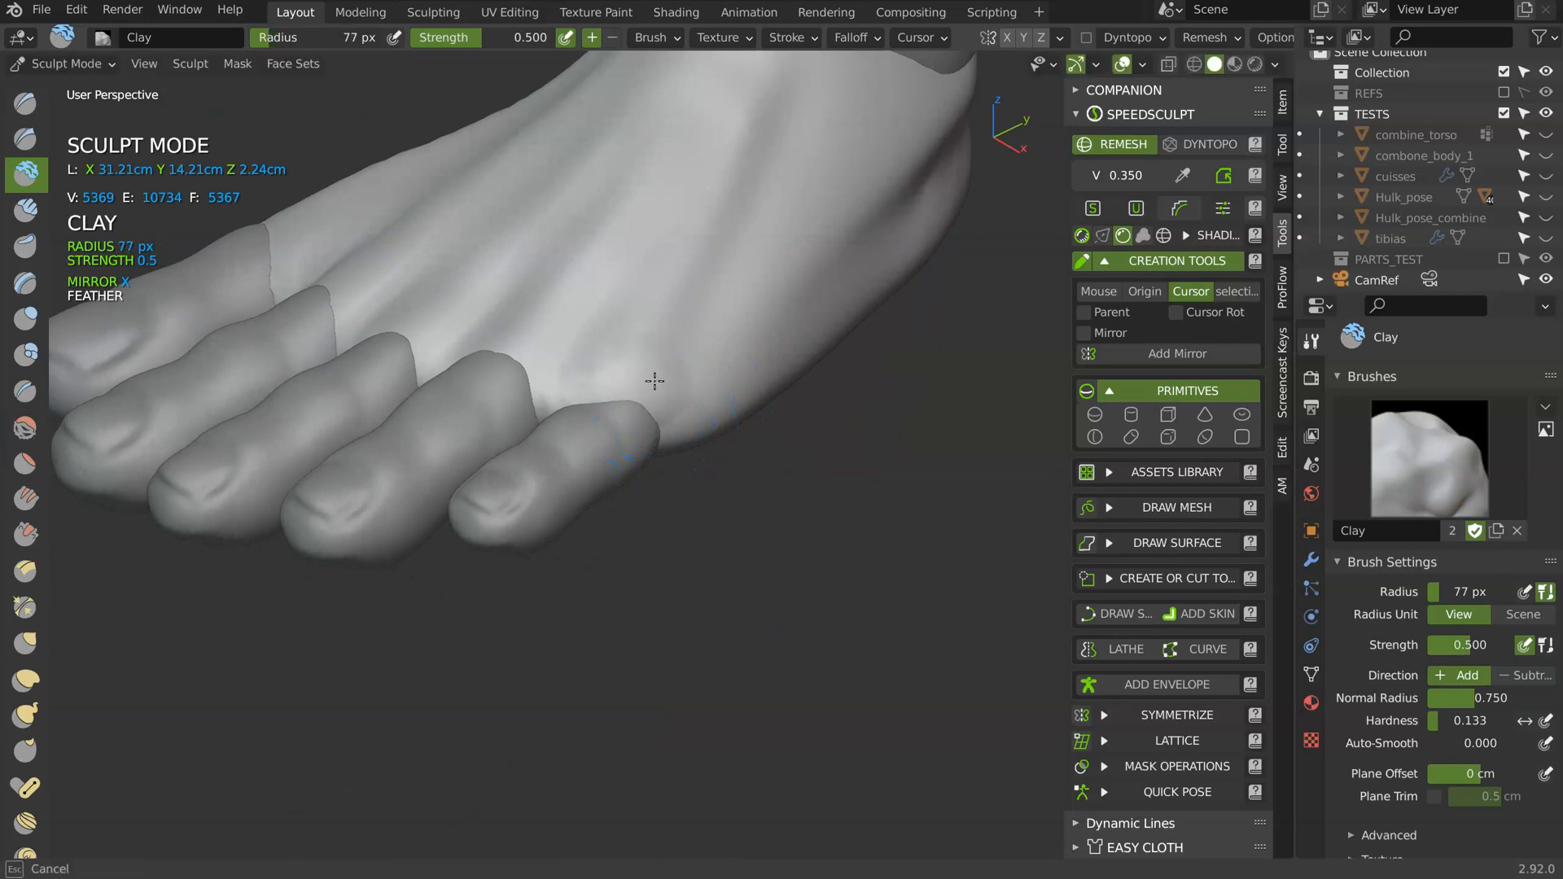
pyautogui.moveTo(669, 418)
pyautogui.mouseDown(button='middle')
pyautogui.moveTo(701, 401)
pyautogui.moveTo(706, 452)
pyautogui.moveTo(688, 449)
pyautogui.moveTo(722, 432)
pyautogui.moveTo(529, 480)
pyautogui.mouseUp(button='middle')
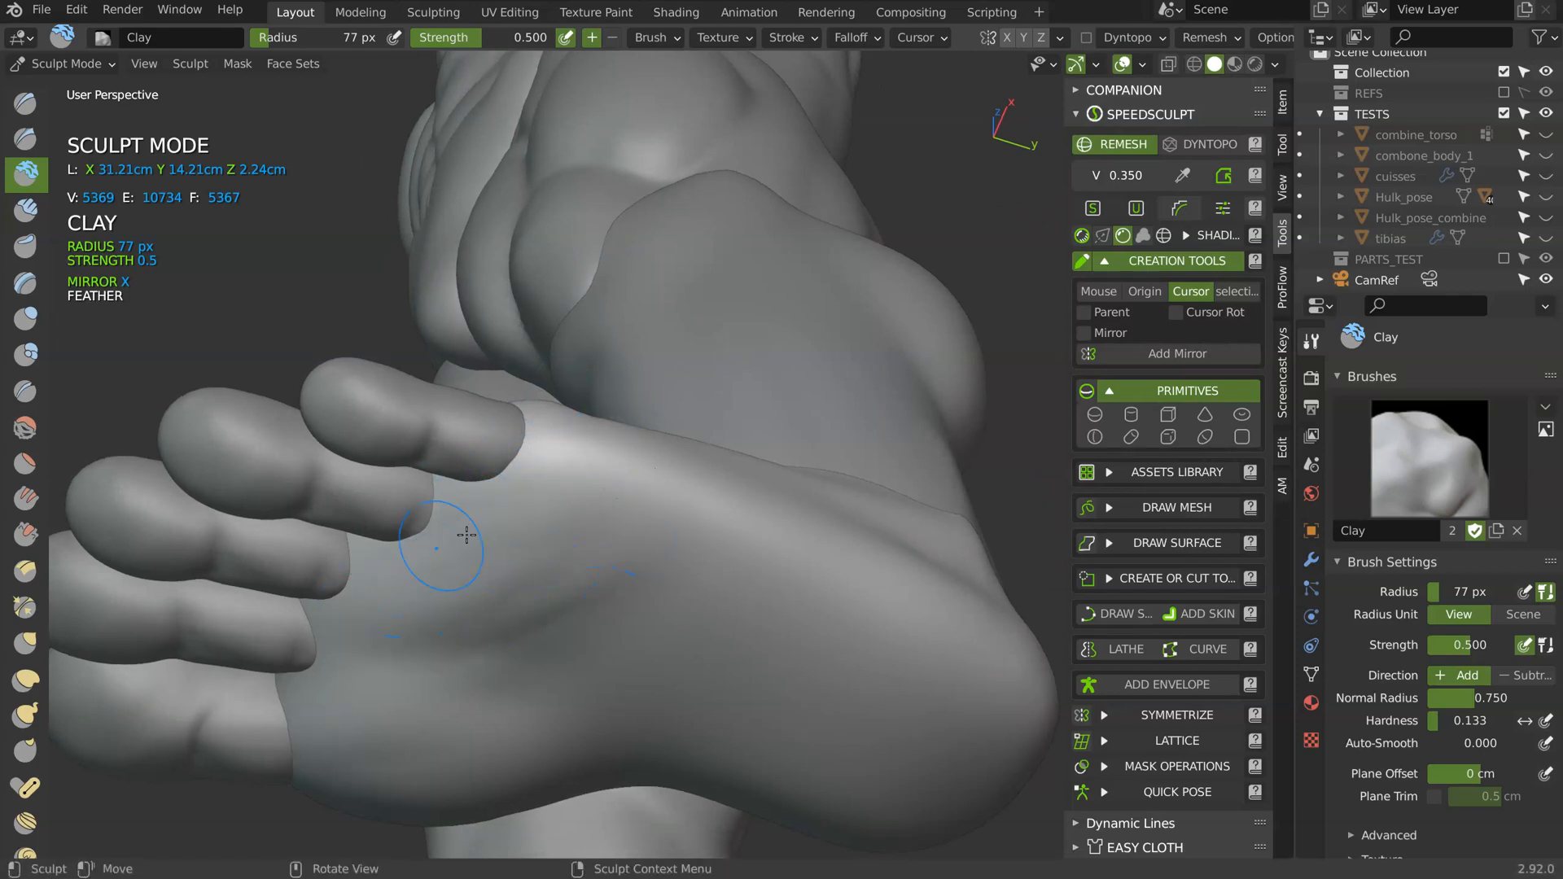
pyautogui.moveTo(531, 643)
pyautogui.mouseDown(button='middle')
pyautogui.moveTo(757, 447)
pyautogui.moveTo(872, 456)
pyautogui.moveTo(827, 447)
pyautogui.moveTo(789, 517)
pyautogui.mouseUp(button='middle')
pyautogui.moveTo(938, 493); pyautogui.dragTo(799, 415, button='middle')
pyautogui.moveTo(887, 446); pyautogui.dragTo(703, 442, button='middle')
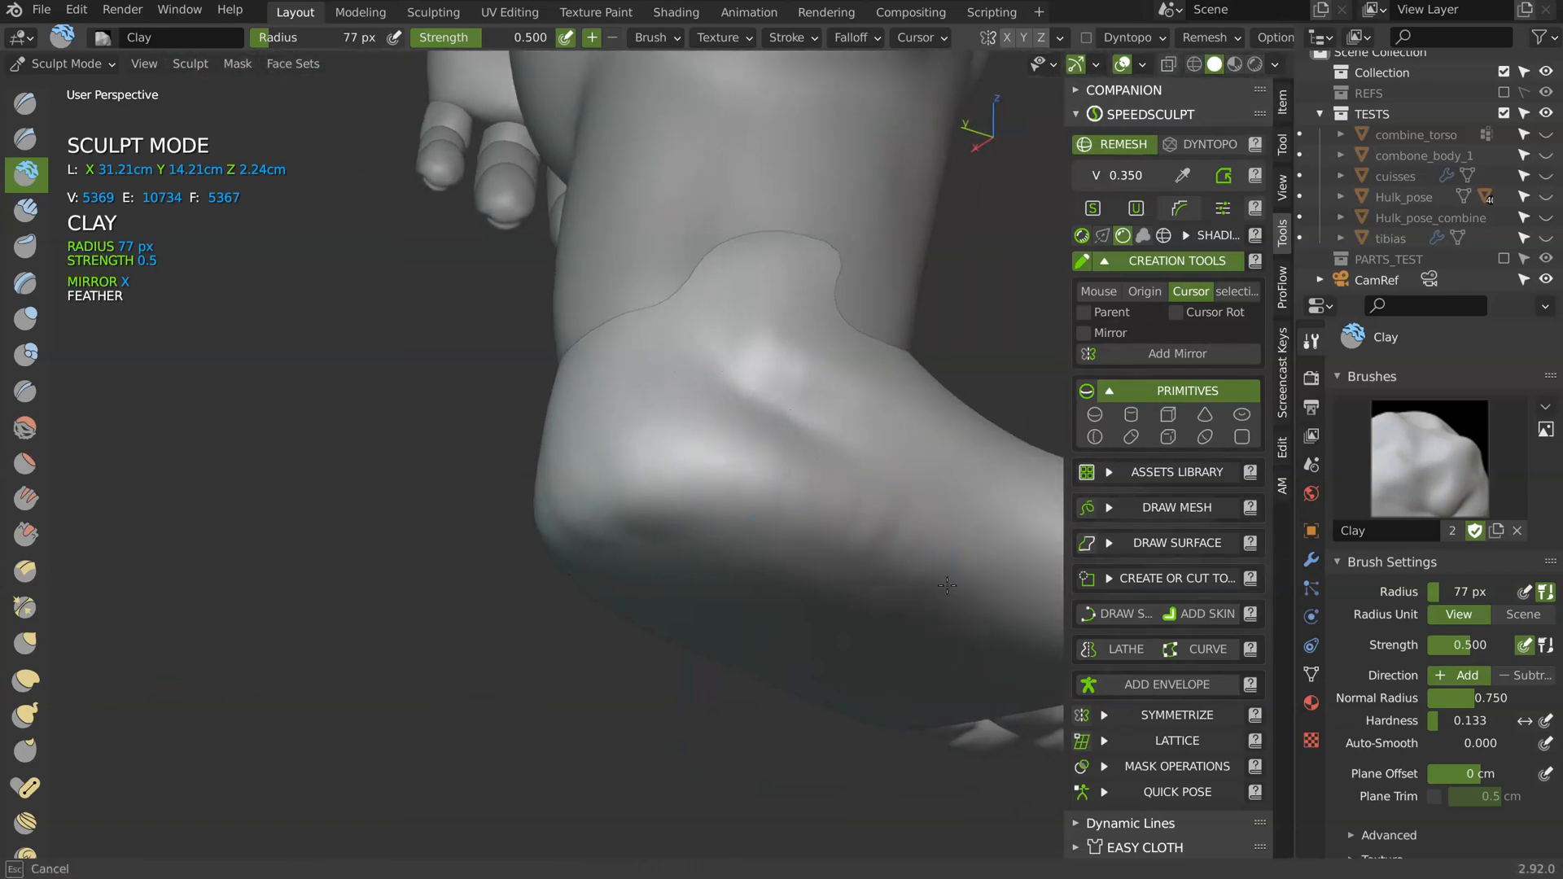
# - Build up the inner ankle bone and the adjacent heel with the Clay brush at a 77 px radius
pyautogui.hotkey('shift', 's')
pyautogui.press('c')
pyautogui.moveTo(869, 579); pyautogui.dragTo(839, 405, button='middle')
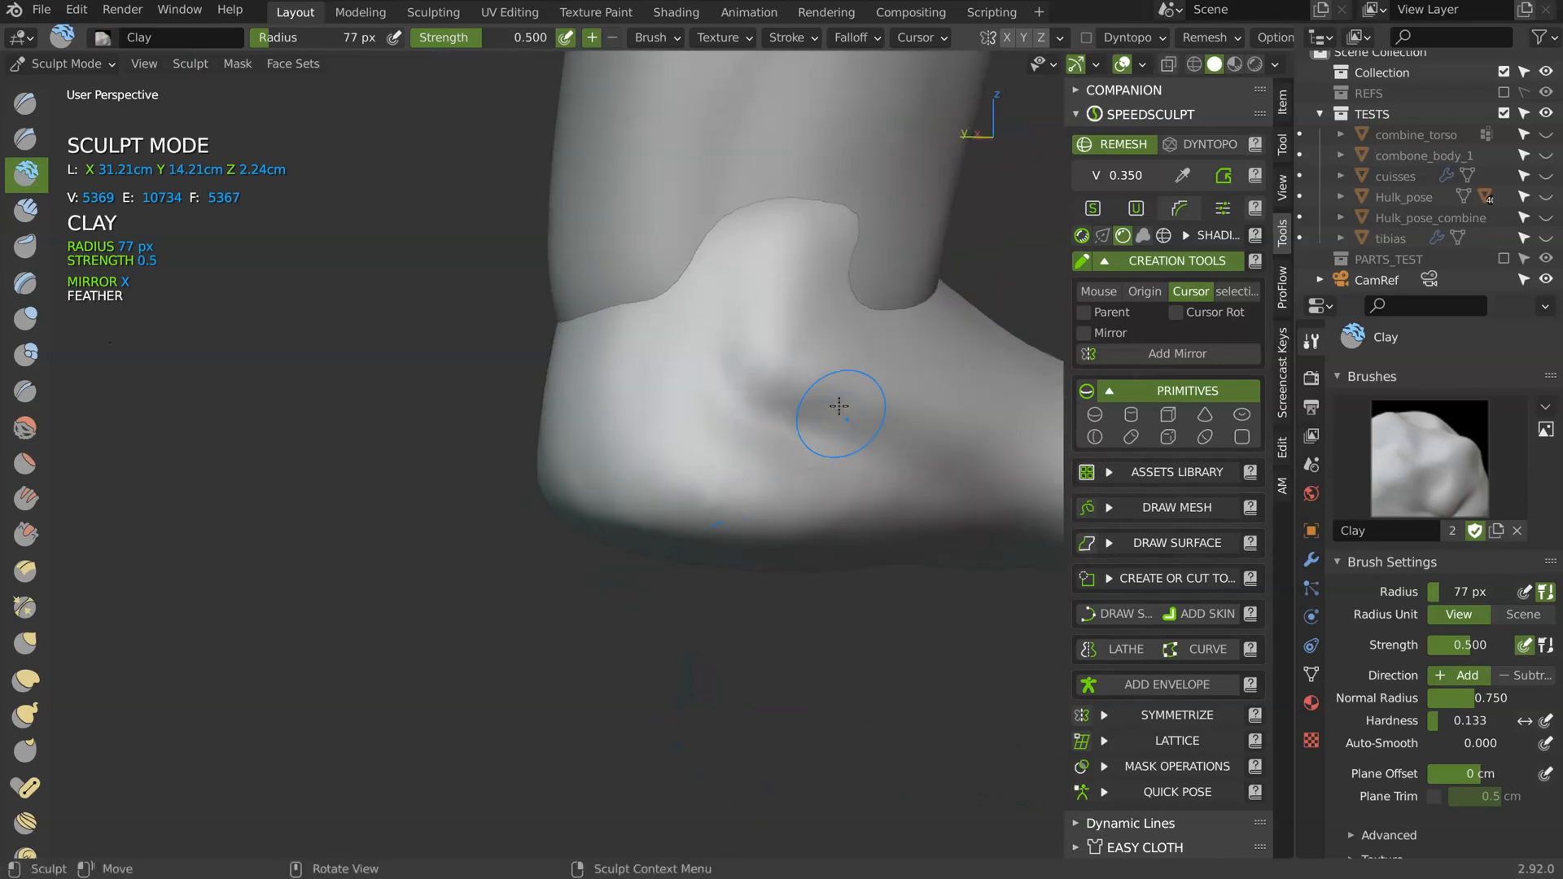
pyautogui.moveTo(334, 353)
pyautogui.mouseDown(button='middle')
pyautogui.moveTo(643, 370)
pyautogui.moveTo(848, 453)
pyautogui.moveTo(681, 431)
pyautogui.moveTo(662, 540)
pyautogui.moveTo(670, 464)
pyautogui.moveTo(592, 480)
pyautogui.moveTo(540, 614)
pyautogui.mouseUp(button='middle')
pyautogui.moveTo(610, 496)
pyautogui.mouseDown(button='middle')
pyautogui.moveTo(561, 559)
pyautogui.moveTo(628, 513)
pyautogui.mouseUp(button='middle')
# - Return to sculpting the foot from below and reshape the ball's edge at the toes with the Grab brush at a 174 px radius
pyautogui.press('Tab')
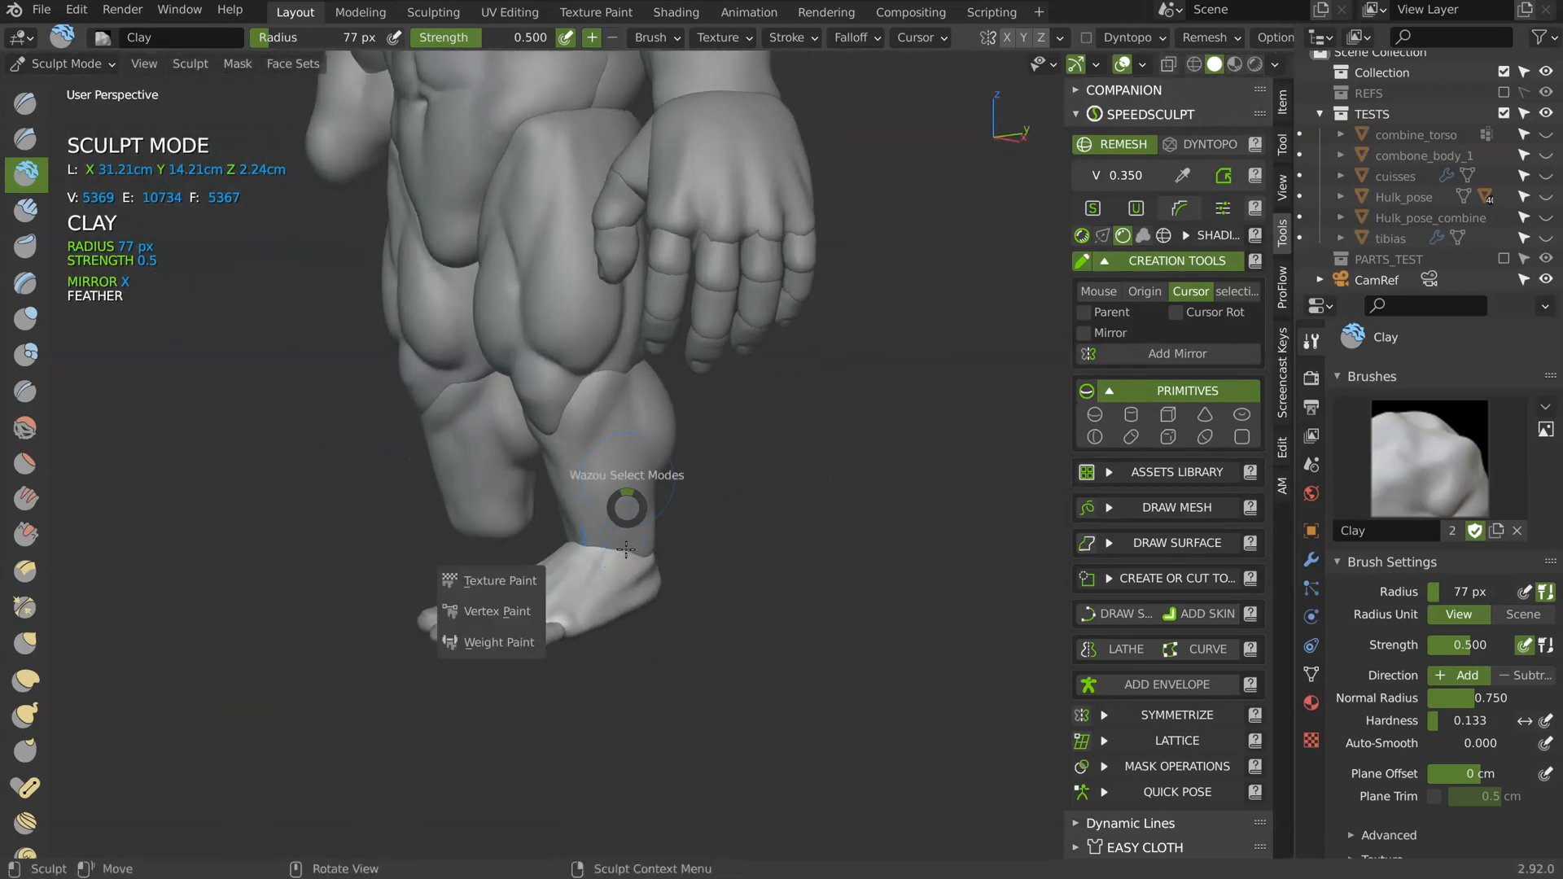
pyautogui.click(796, 576)
pyautogui.moveTo(796, 575); pyautogui.dragTo(739, 241, button='middle')
pyautogui.moveTo(700, 360)
pyautogui.keyDown('shift'); pyautogui.mouseDown(button='middle')
pyautogui.moveTo(695, 398)
pyautogui.moveTo(694, 333)
pyautogui.moveTo(725, 265)
pyautogui.mouseUp(button='middle'); pyautogui.keyUp('shift')
pyautogui.scroll(8, 716, 375)
pyautogui.scroll(-5, 785, 310)
pyautogui.click(694, 333)
pyautogui.scroll(1, 695, 317)
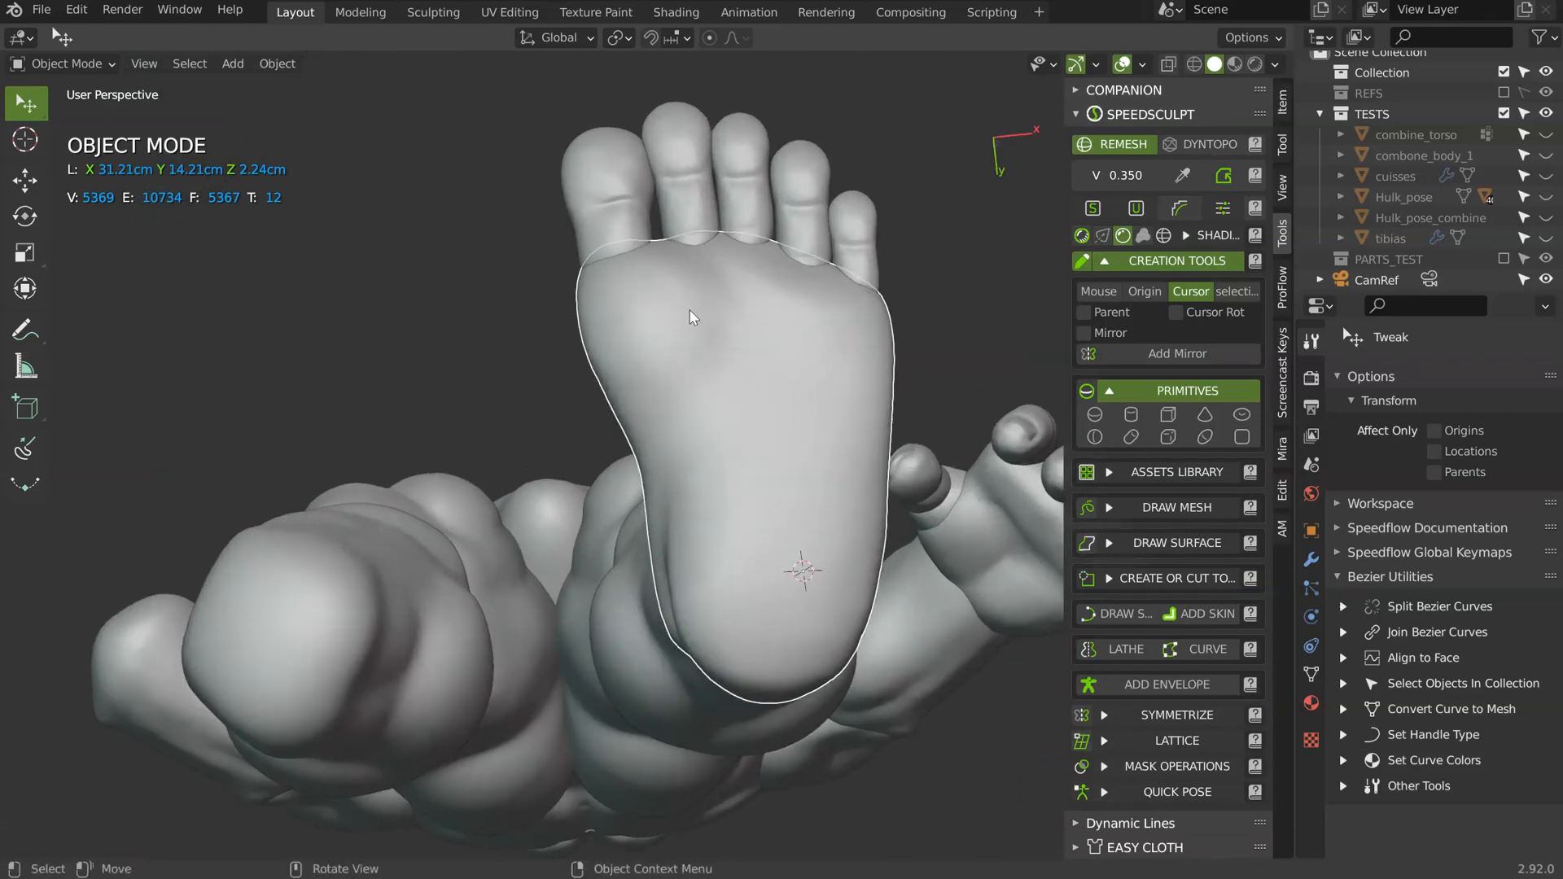
pyautogui.hotkey('ctrl', 'Tab')
pyautogui.press('g')
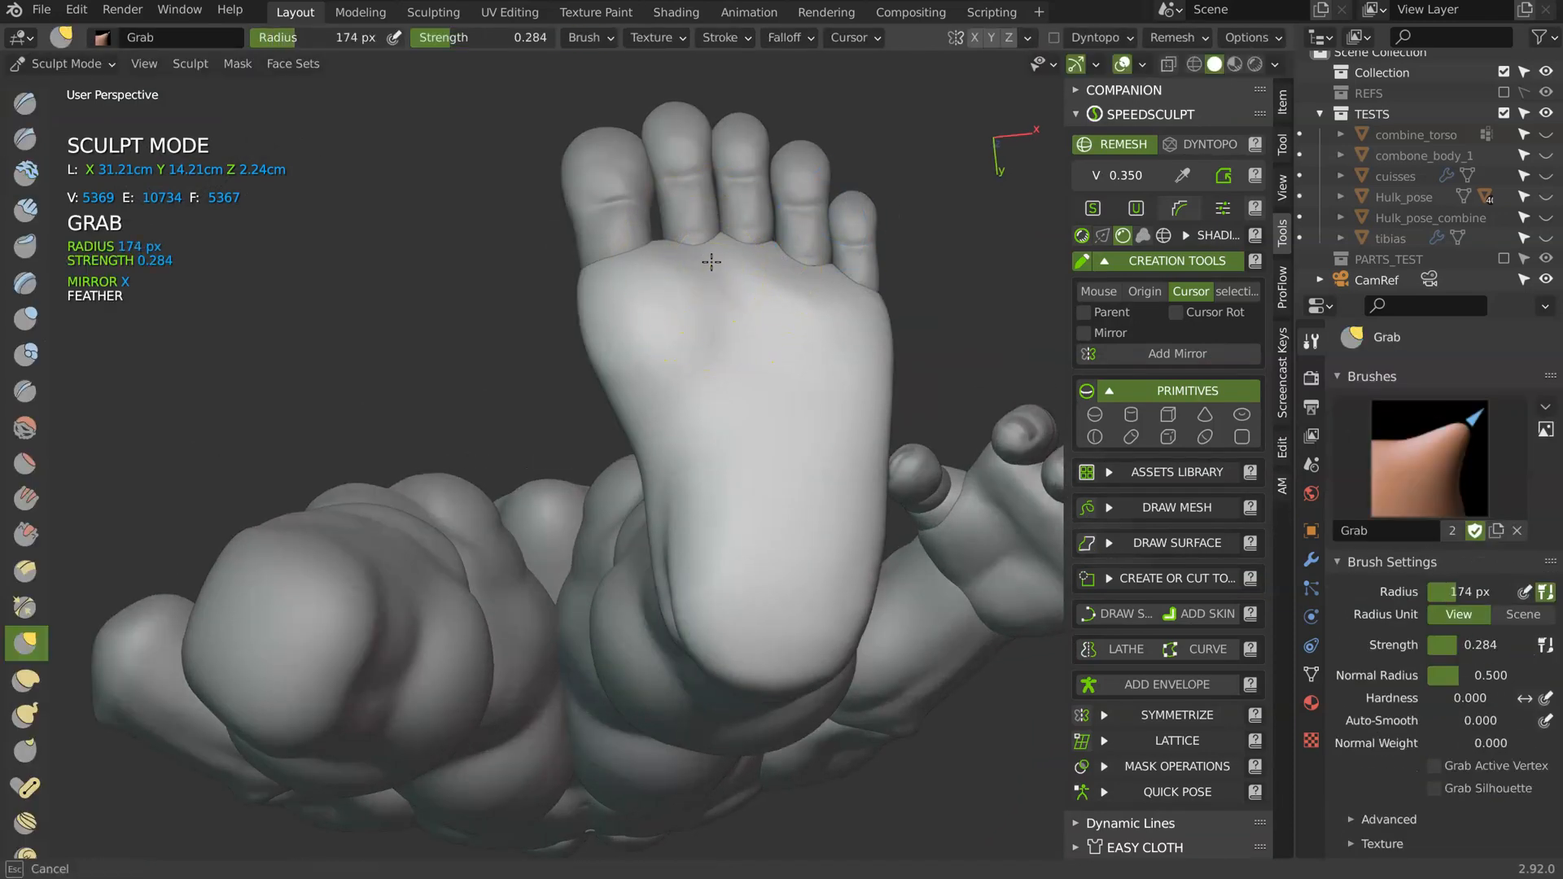
pyautogui.moveTo(855, 270); pyautogui.dragTo(674, 263, button='middle')
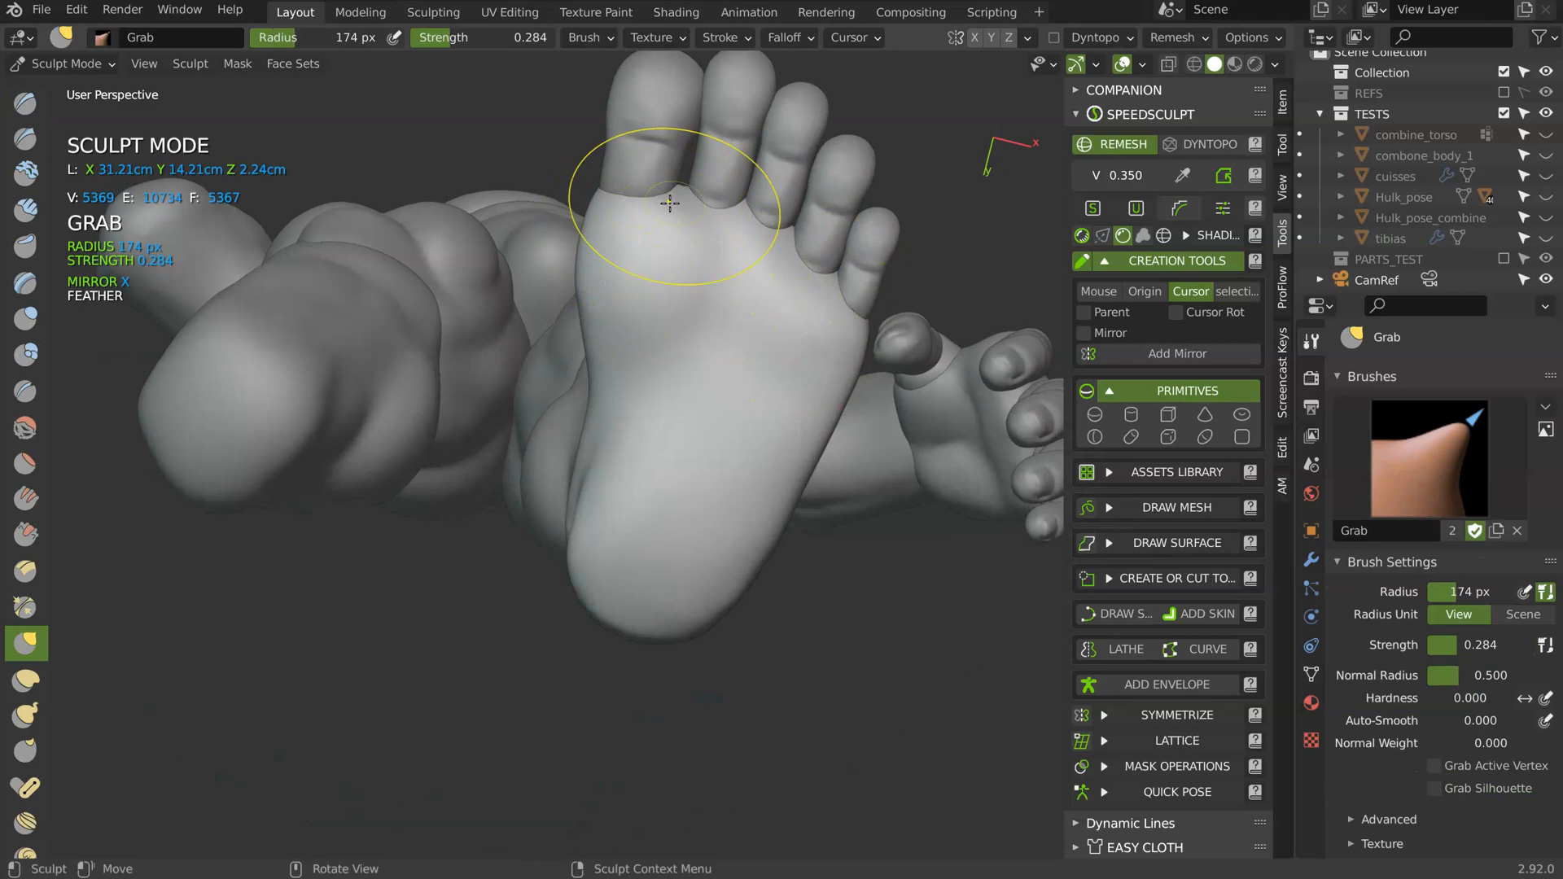
# - Reposition the little toe along the Z and Y axes and adjust its shape in Sculpt Mode
pyautogui.hotkey('ctrl', 'Tab')
pyautogui.moveTo(764, 199); pyautogui.dragTo(745, 285, button='middle')
pyautogui.click(763, 403)
pyautogui.moveTo(765, 397)
pyautogui.mouseDown(button='middle')
pyautogui.moveTo(770, 359)
pyautogui.moveTo(774, 437)
pyautogui.moveTo(756, 398)
pyautogui.moveTo(871, 431)
pyautogui.moveTo(755, 407)
pyautogui.moveTo(843, 414)
pyautogui.mouseUp(button='middle')
pyautogui.press('g')
pyautogui.press('z')
pyautogui.click(787, 433)
pyautogui.press('g')
pyautogui.press('y')
pyautogui.click(774, 397)
pyautogui.hotkey('ctrl', 'Tab')
pyautogui.moveTo(769, 470); pyautogui.dragTo(762, 462)
pyautogui.moveTo(778, 365)
pyautogui.mouseDown(button='middle')
pyautogui.moveTo(757, 433)
pyautogui.moveTo(783, 473)
pyautogui.moveTo(773, 488)
pyautogui.mouseUp(button='middle')
pyautogui.press('Tab')
pyautogui.moveTo(819, 436); pyautogui.dragTo(829, 379, button='middle')
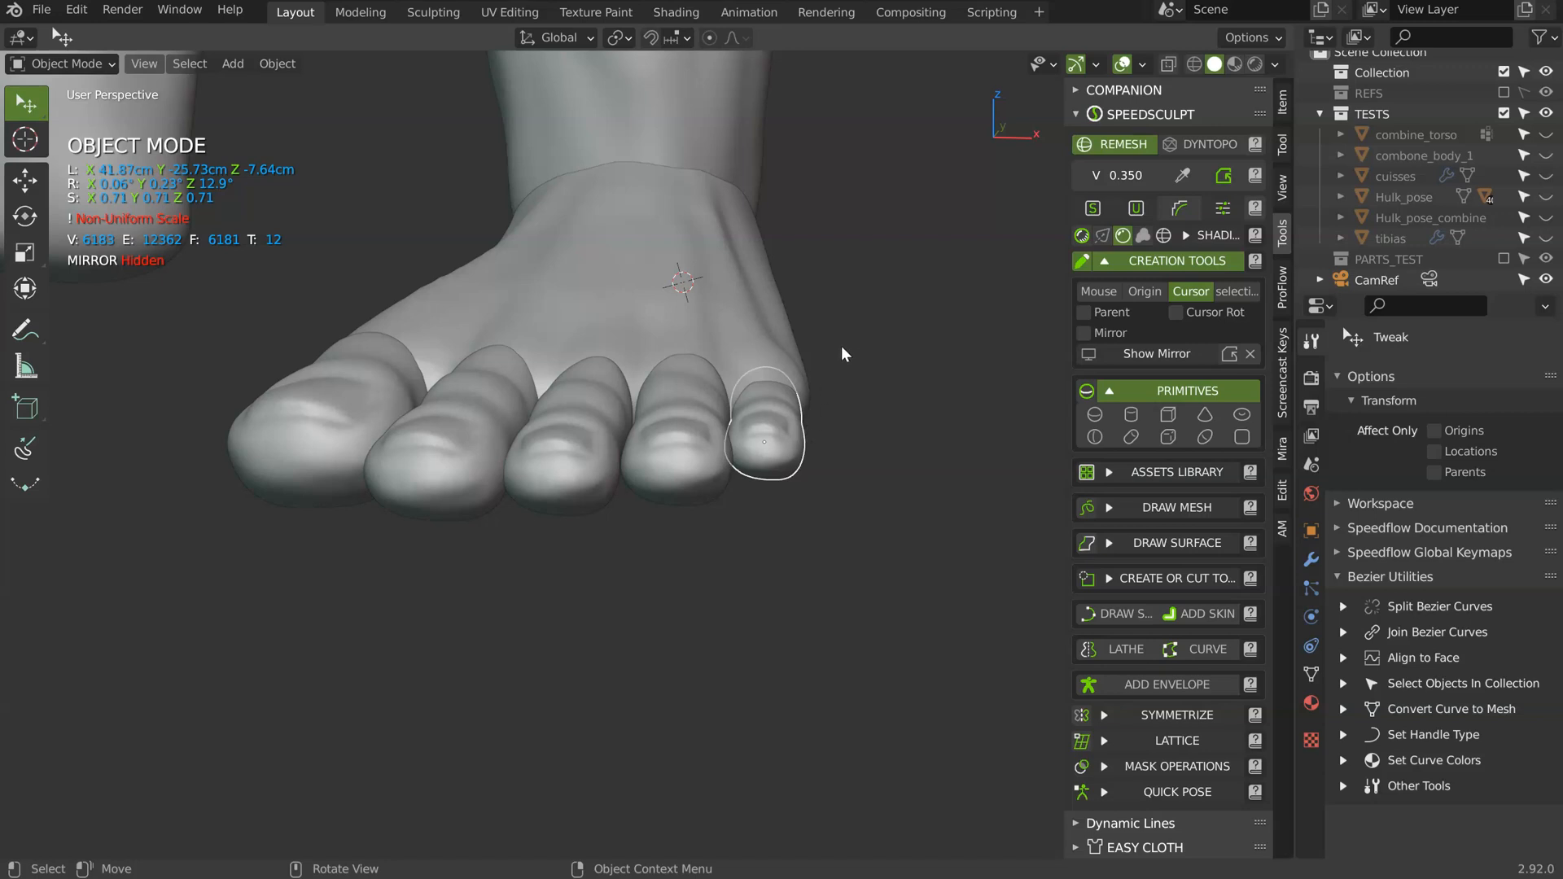
# - Rotate the little toe to follow the foot and reshape the two outermost toes with the Grab brush at a 174 px radius
pyautogui.press('r')
pyautogui.click(863, 358)
pyautogui.moveTo(863, 358); pyautogui.dragTo(863, 316, button='middle')
pyautogui.press('r')
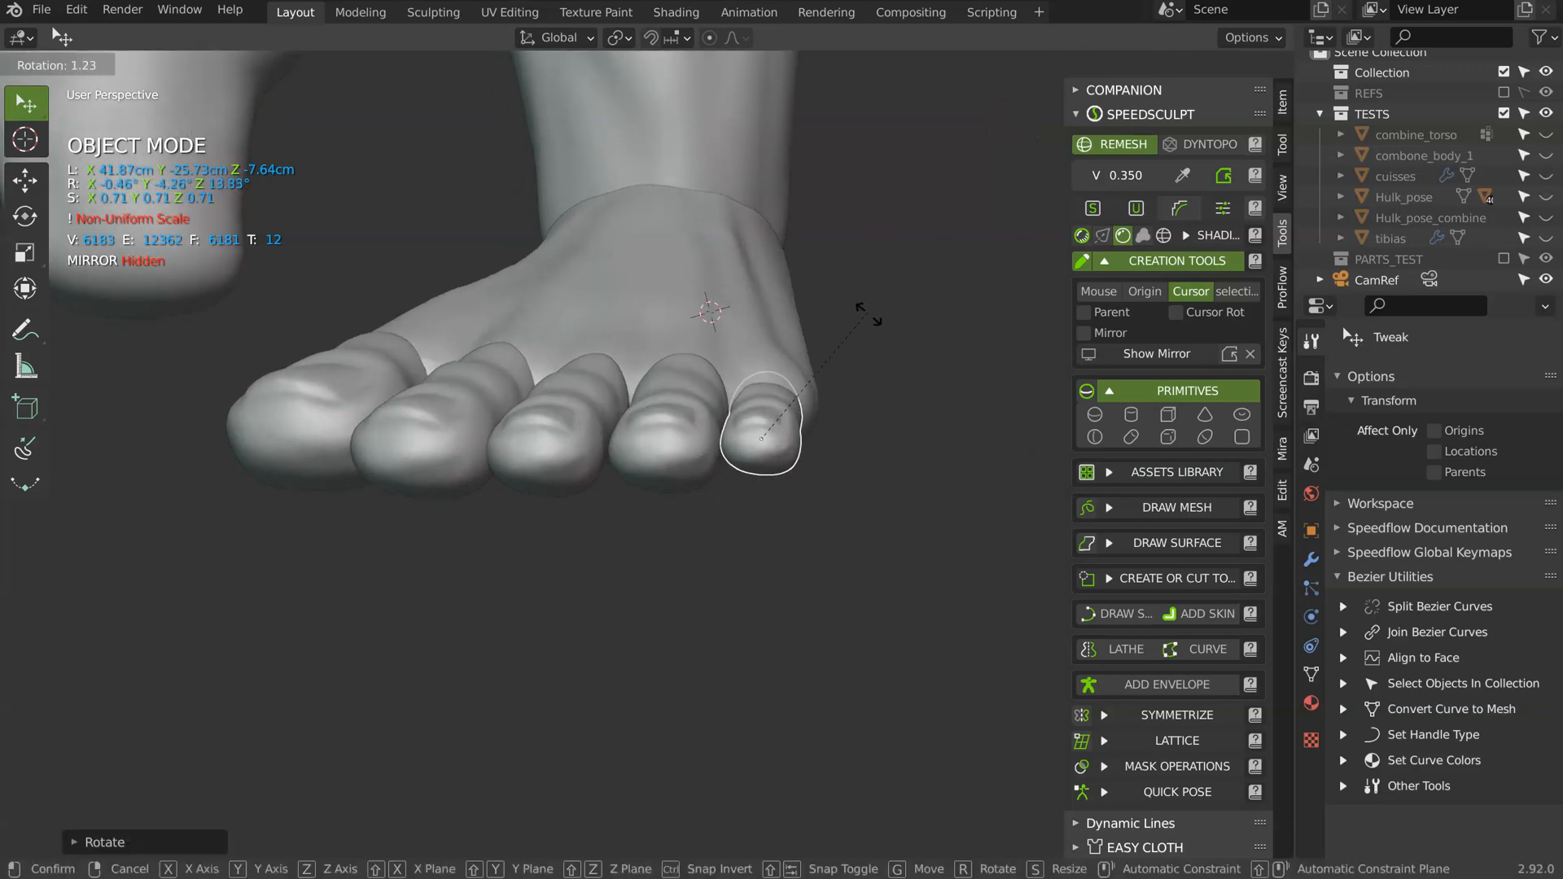
pyautogui.click(876, 328)
pyautogui.scroll(4, 806, 379)
pyautogui.press('Tab')
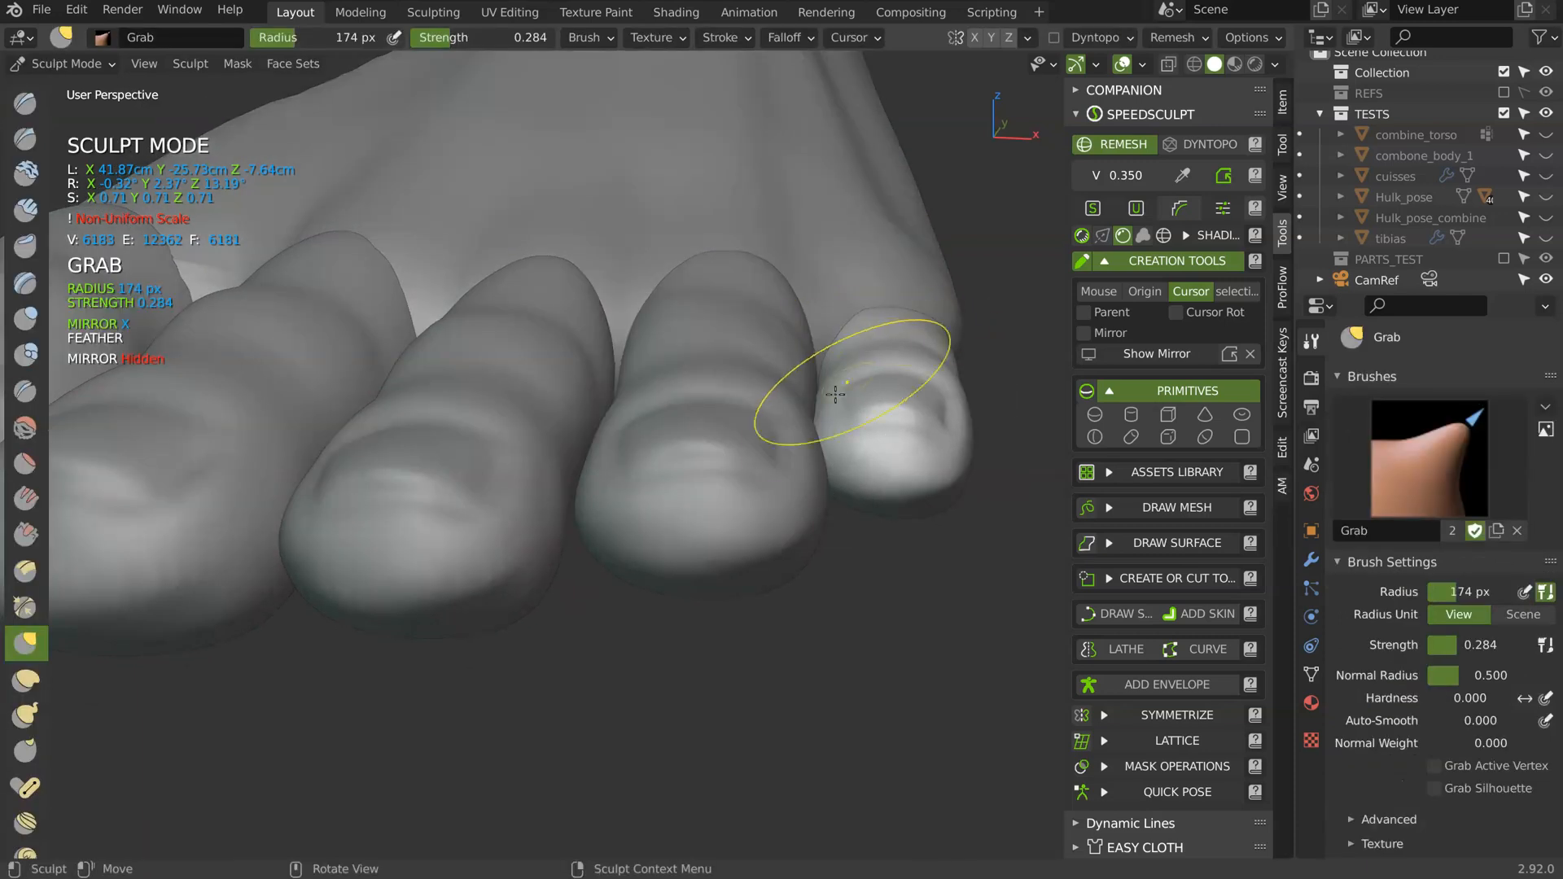
pyautogui.moveTo(948, 389); pyautogui.dragTo(724, 568, button='middle')
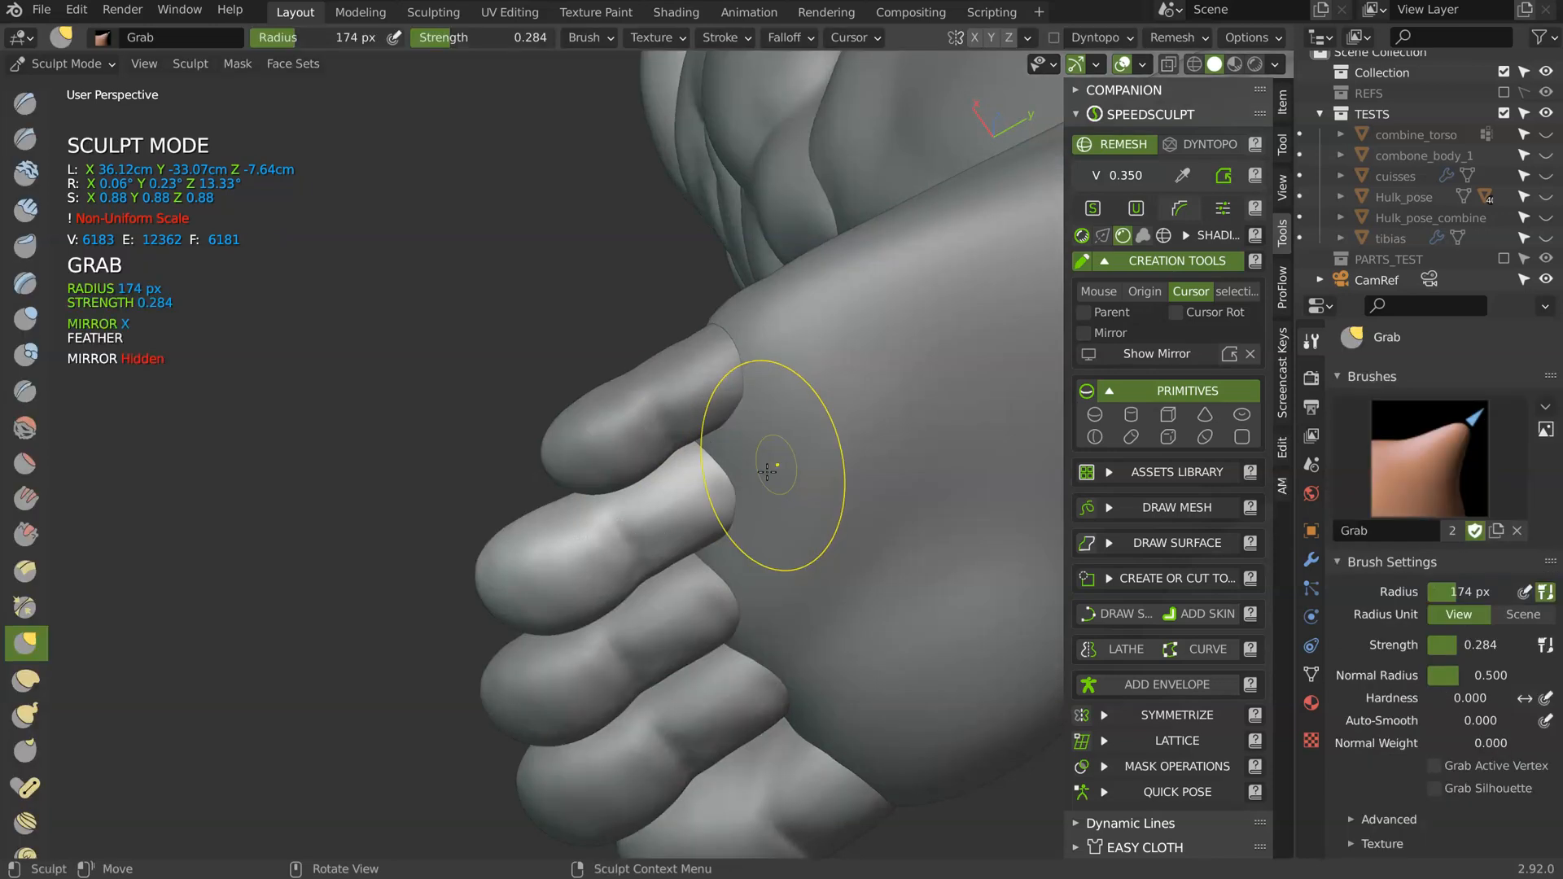
pyautogui.moveTo(719, 519)
pyautogui.mouseDown(button='middle')
pyautogui.moveTo(740, 404)
pyautogui.moveTo(812, 468)
pyautogui.moveTo(783, 496)
pyautogui.moveTo(586, 541)
pyautogui.mouseUp(button='middle')
# - Switch to sculpting the big toe, reshape its underside with the Grab brush at a 174 px radius and smooth it
pyautogui.press('Tab')
pyautogui.click(597, 537)
pyautogui.press('Tab')
pyautogui.keyDown('ctrl'); pyautogui.moveTo(647, 480); pyautogui.dragTo(568, 539, button='middle'); pyautogui.keyUp('ctrl')
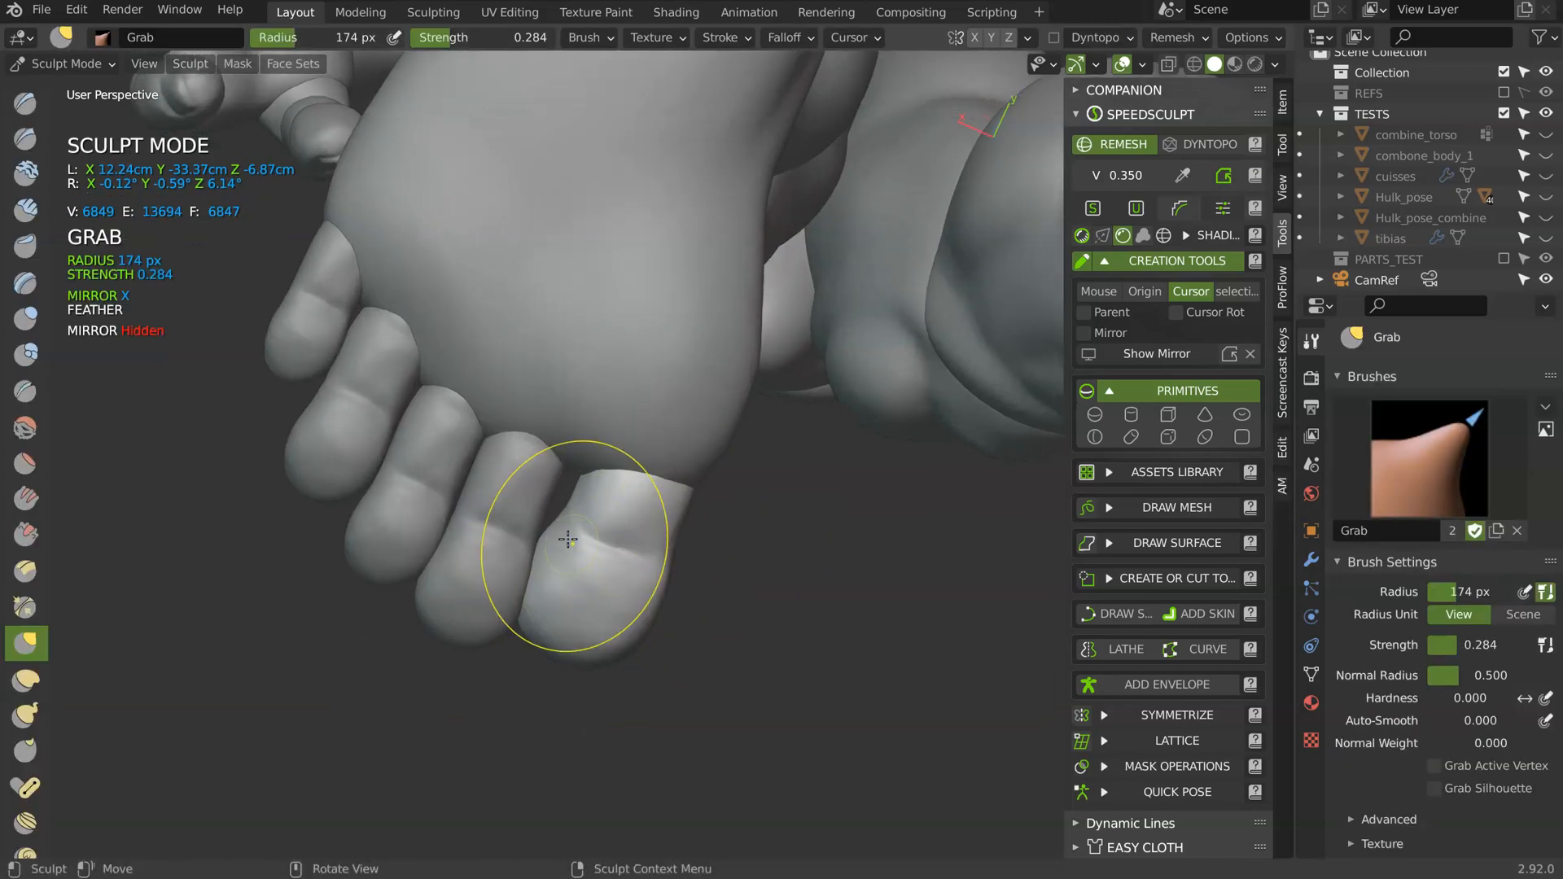
pyautogui.moveTo(618, 569)
pyautogui.keyDown('shift'); pyautogui.mouseDown()
pyautogui.moveTo(563, 560)
pyautogui.moveTo(630, 558)
pyautogui.mouseUp(); pyautogui.keyUp('shift')
pyautogui.moveTo(656, 523); pyautogui.dragTo(618, 544, button='middle')
pyautogui.moveTo(618, 544)
pyautogui.keyDown('ctrl'); pyautogui.mouseDown(button='middle')
pyautogui.moveTo(641, 519)
pyautogui.moveTo(641, 439)
pyautogui.mouseUp(button='middle'); pyautogui.keyUp('ctrl')
pyautogui.keyDown('shift'); pyautogui.moveTo(641, 439); pyautogui.dragTo(691, 367, button='middle'); pyautogui.keyUp('shift')
# - Carve the joint fold around the big toe's underside and inner side with the Crease brush at a 106 px radius
pyautogui.hotkey('shift', 'c')
pyautogui.press('f')
pyautogui.click(649, 492)
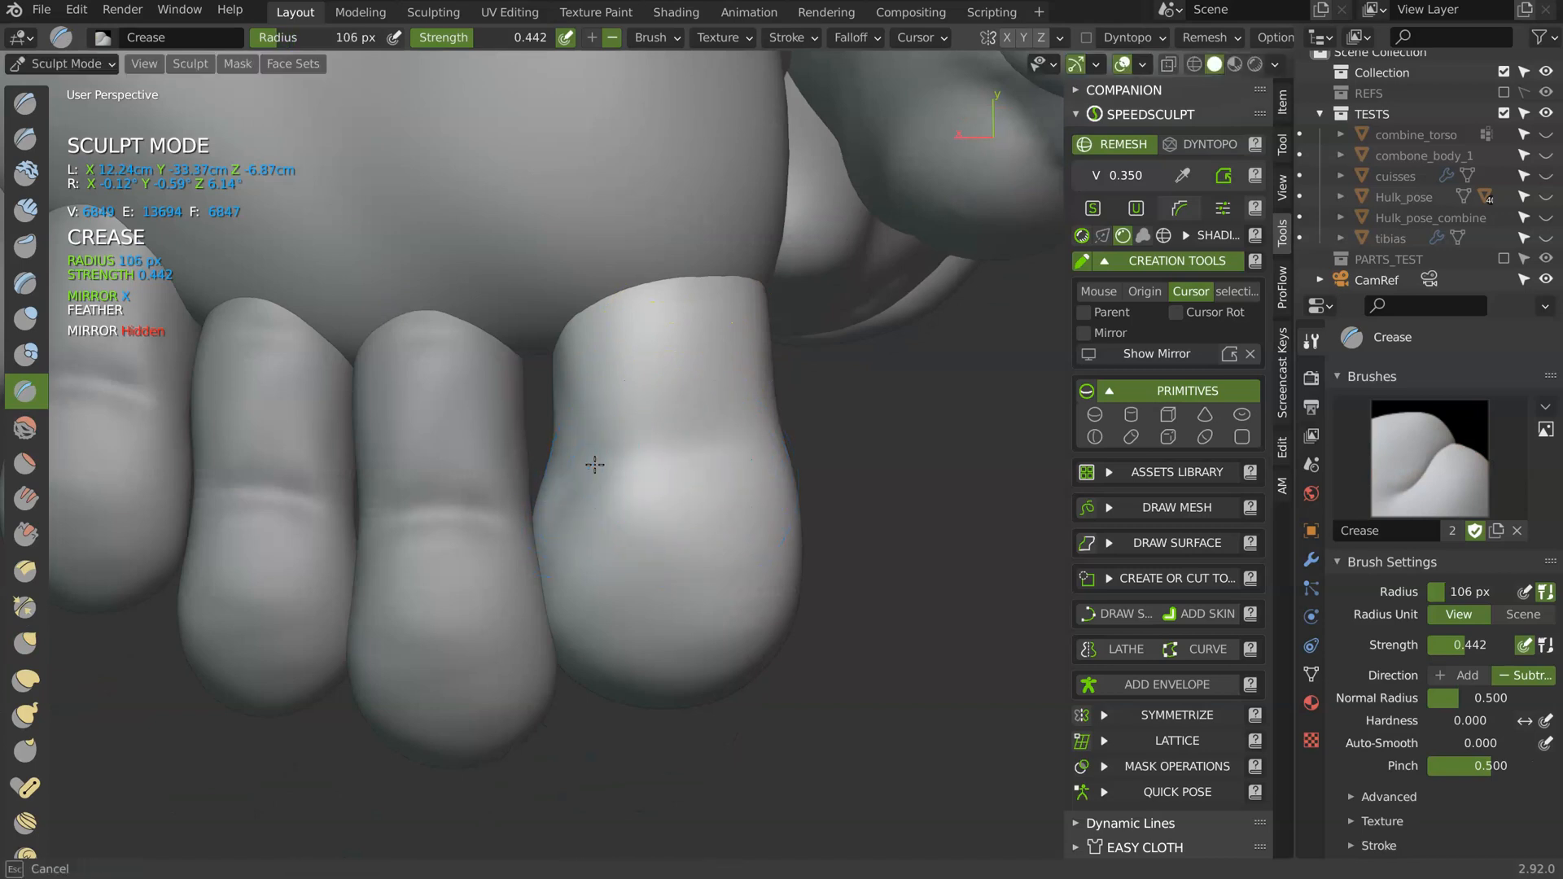
pyautogui.moveTo(595, 464); pyautogui.dragTo(694, 459, button='middle')
pyautogui.moveTo(532, 631); pyautogui.dragTo(713, 420, button='middle')
pyautogui.moveTo(747, 342); pyautogui.dragTo(718, 442, button='middle')
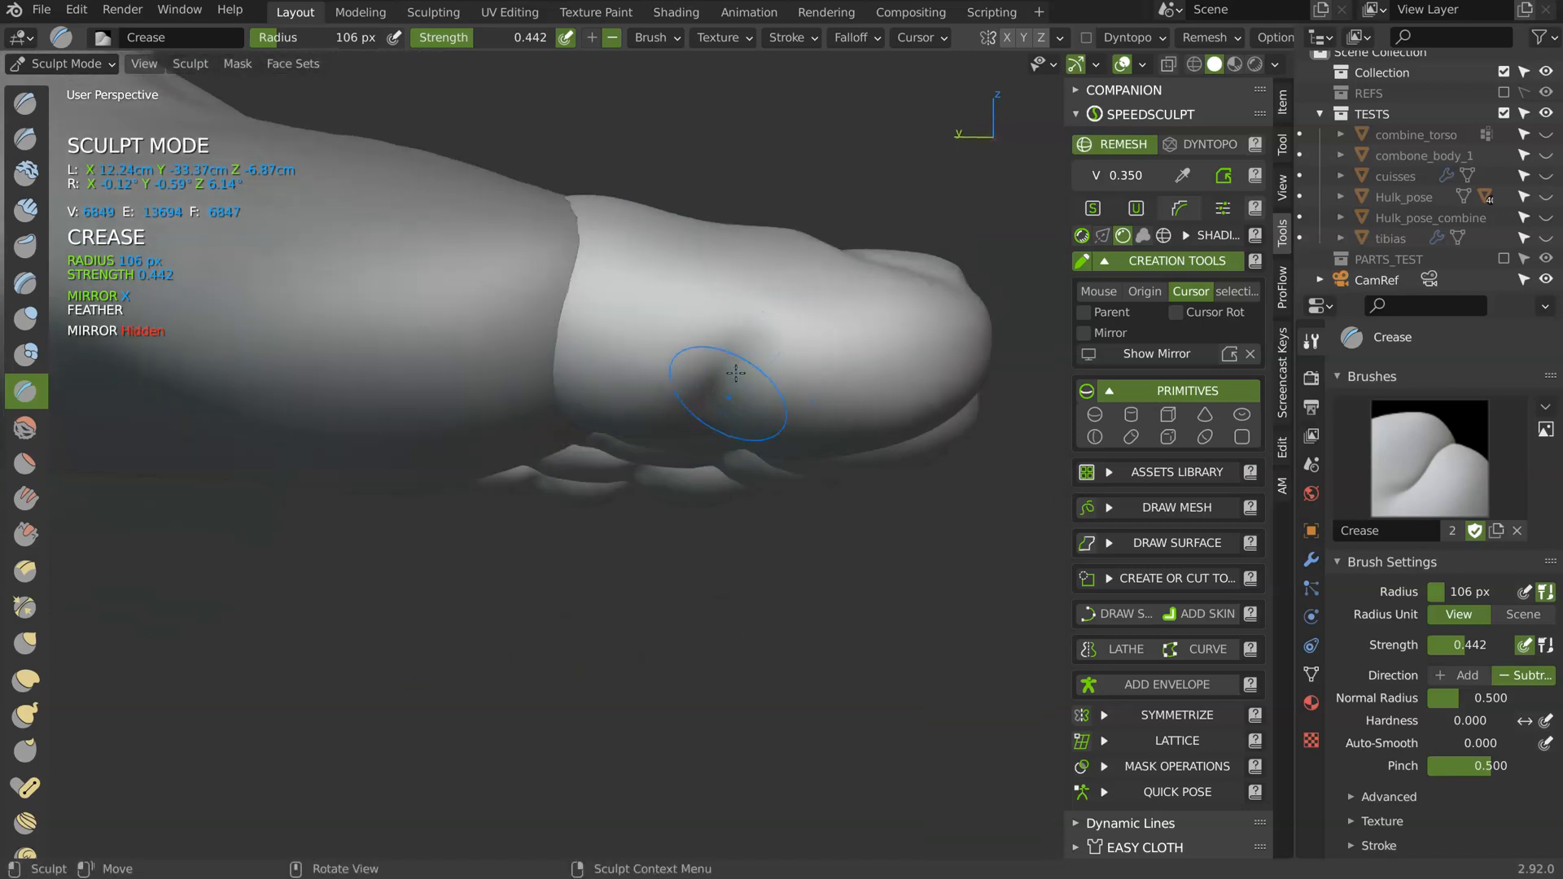
pyautogui.moveTo(568, 369); pyautogui.dragTo(543, 380, button='middle')
pyautogui.moveTo(539, 469); pyautogui.dragTo(527, 466, button='middle')
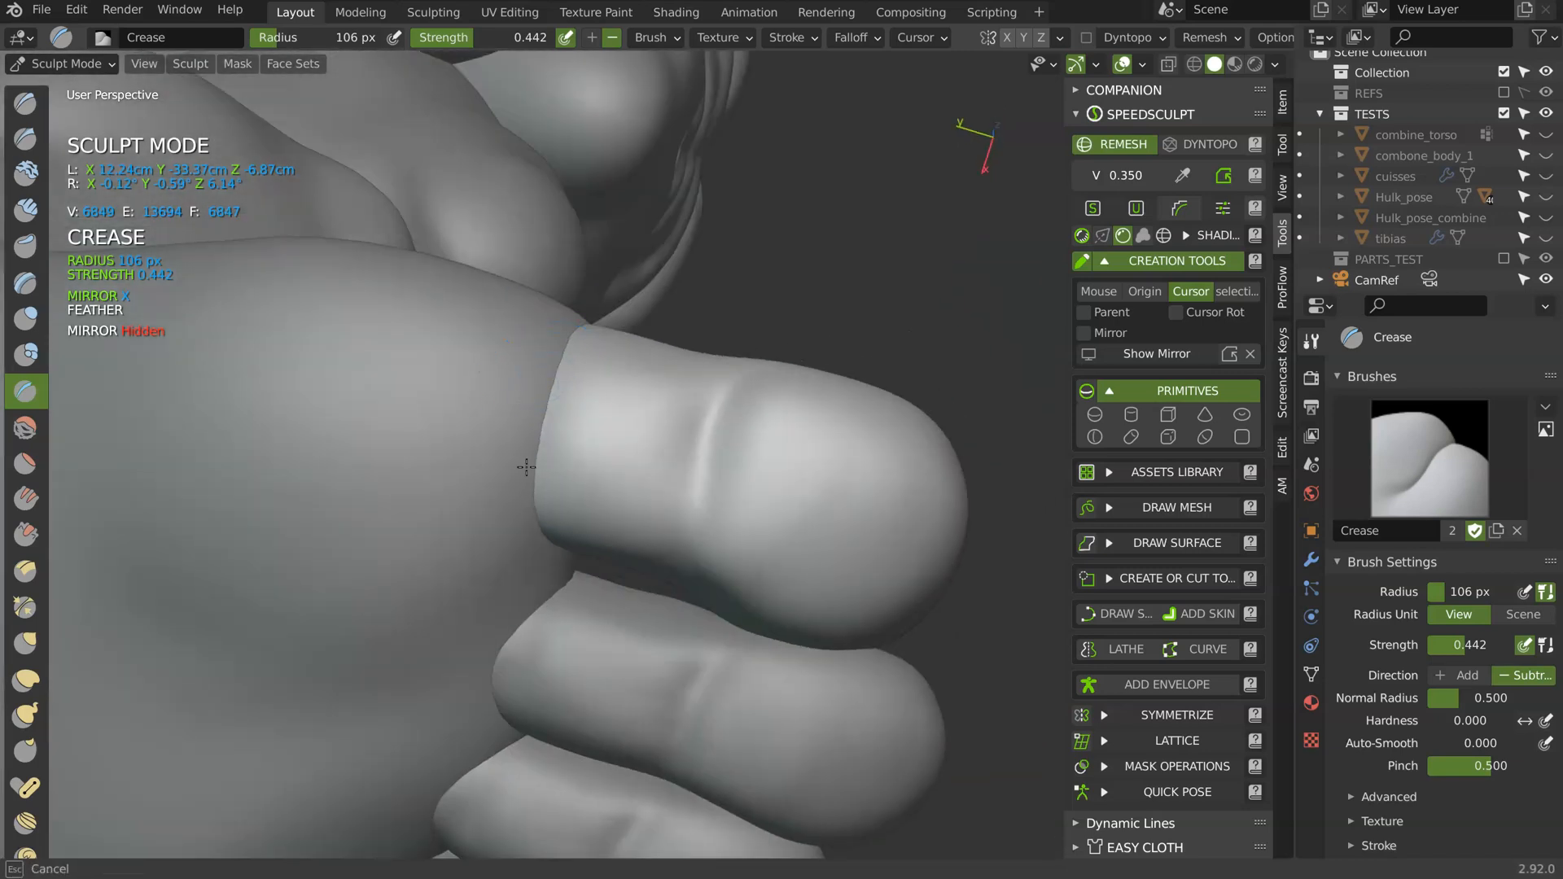
pyautogui.moveTo(613, 504)
pyautogui.mouseDown(button='middle')
pyautogui.moveTo(669, 496)
pyautogui.moveTo(694, 534)
pyautogui.moveTo(698, 475)
pyautogui.moveTo(455, 508)
pyautogui.moveTo(715, 419)
pyautogui.moveTo(683, 419)
pyautogui.moveTo(636, 489)
pyautogui.moveTo(680, 412)
pyautogui.moveTo(631, 426)
pyautogui.mouseUp(button='middle')
pyautogui.scroll(-5, 670, 495)
# - Adjust the big toe and the foot's adjoining edge with the Grab brush at a 165 px radius to improve their junction
pyautogui.press('g')
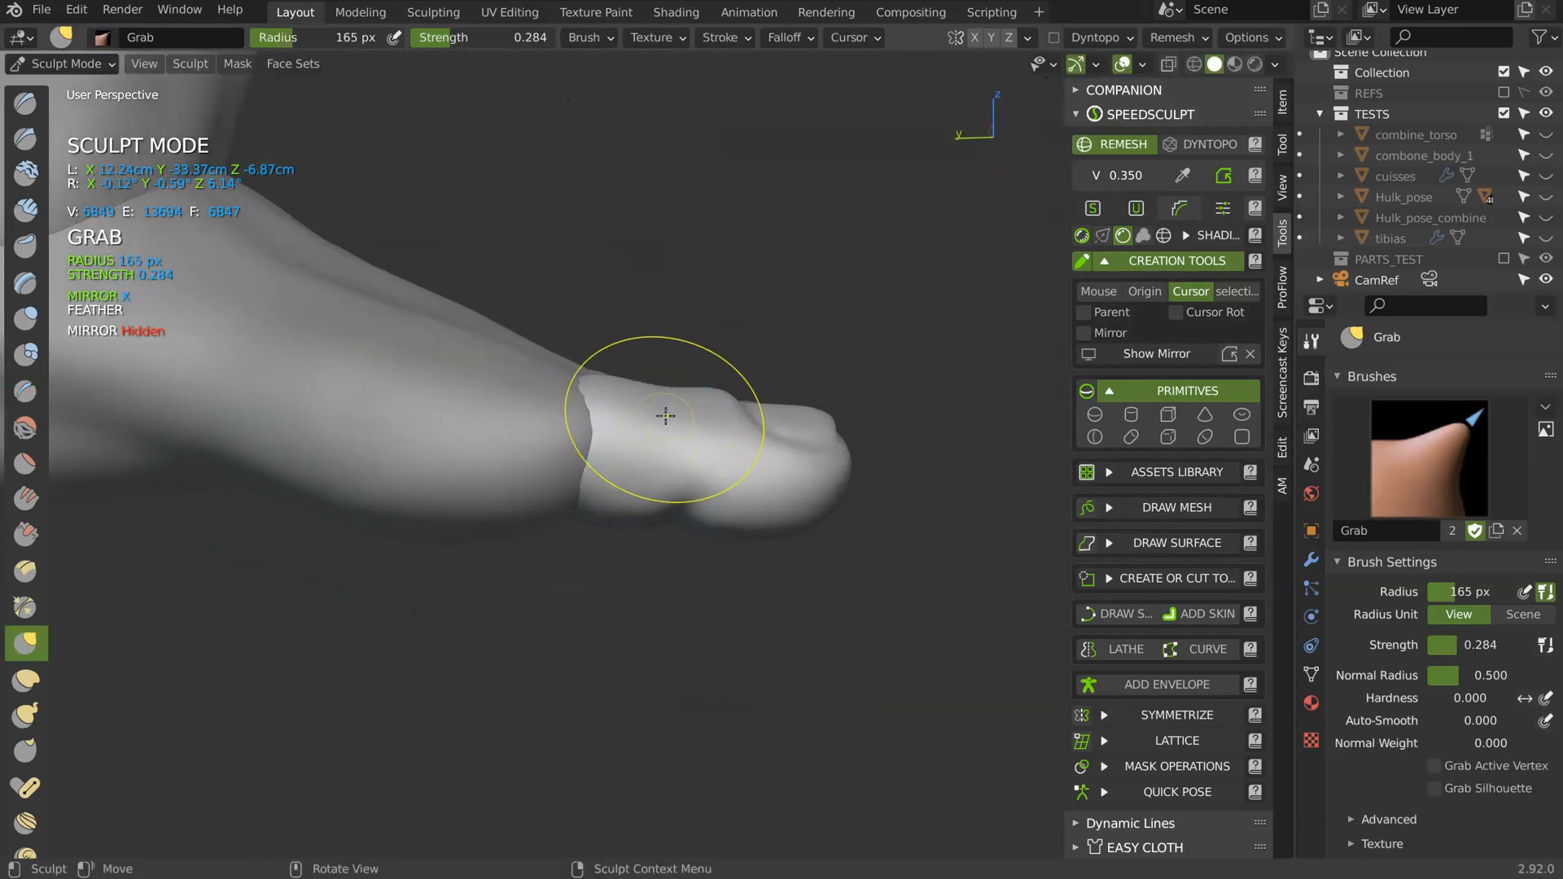
pyautogui.press('Tab')
pyautogui.click(505, 399)
pyautogui.press('Tab')
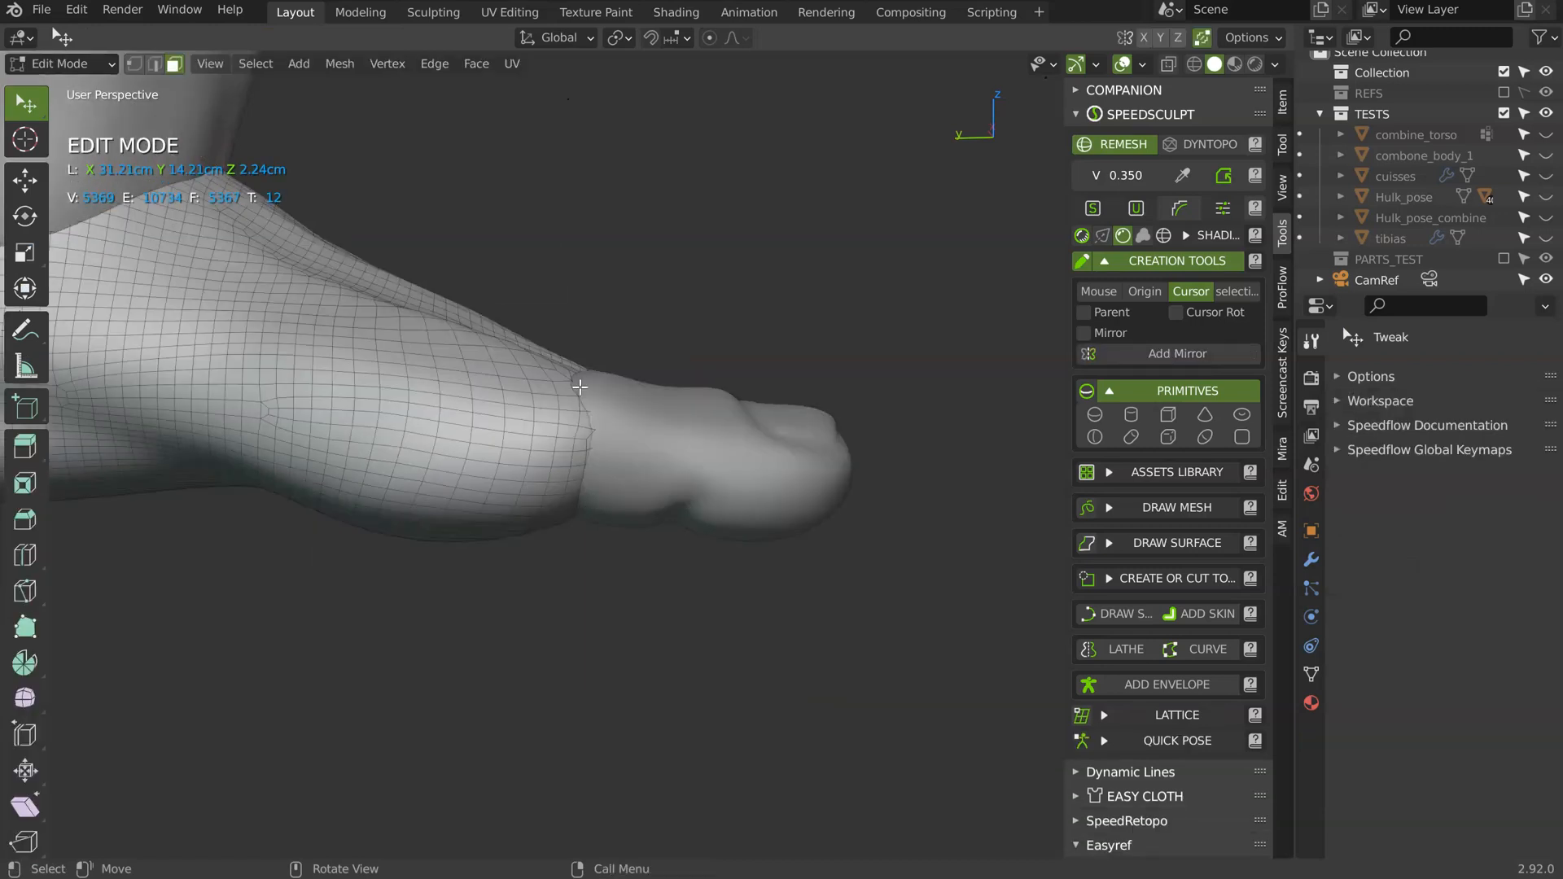
pyautogui.moveTo(560, 388); pyautogui.dragTo(576, 378)
pyautogui.press('Tab')
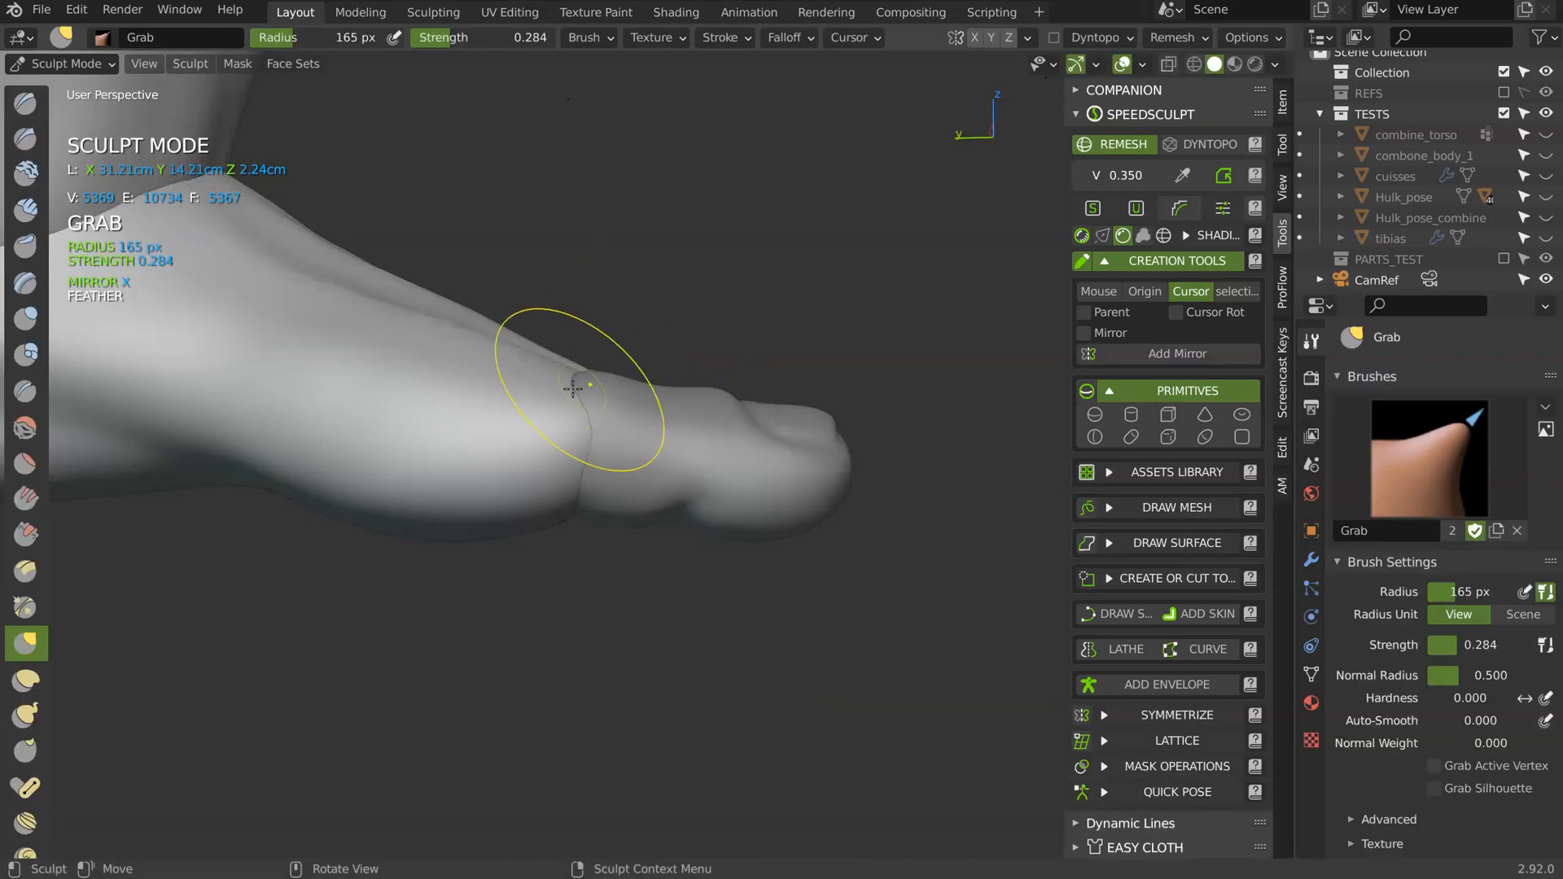
pyautogui.moveTo(580, 368)
pyautogui.mouseDown(button='middle')
pyautogui.moveTo(562, 342)
pyautogui.moveTo(576, 363)
pyautogui.moveTo(507, 419)
pyautogui.moveTo(505, 382)
pyautogui.moveTo(663, 377)
pyautogui.moveTo(638, 303)
pyautogui.moveTo(544, 339)
pyautogui.moveTo(726, 347)
pyautogui.moveTo(583, 456)
pyautogui.moveTo(618, 382)
pyautogui.moveTo(679, 409)
pyautogui.moveTo(651, 407)
pyautogui.mouseUp(button='middle')
# - Smooth the foot's inner side along the arch, below the ankle bone and over the heel
pyautogui.keyDown('shift'); pyautogui.moveTo(479, 400); pyautogui.dragTo(574, 480, button='middle'); pyautogui.keyUp('shift')
pyautogui.keyDown('ctrl'); pyautogui.moveTo(492, 451); pyautogui.dragTo(561, 519, button='middle'); pyautogui.keyUp('ctrl')
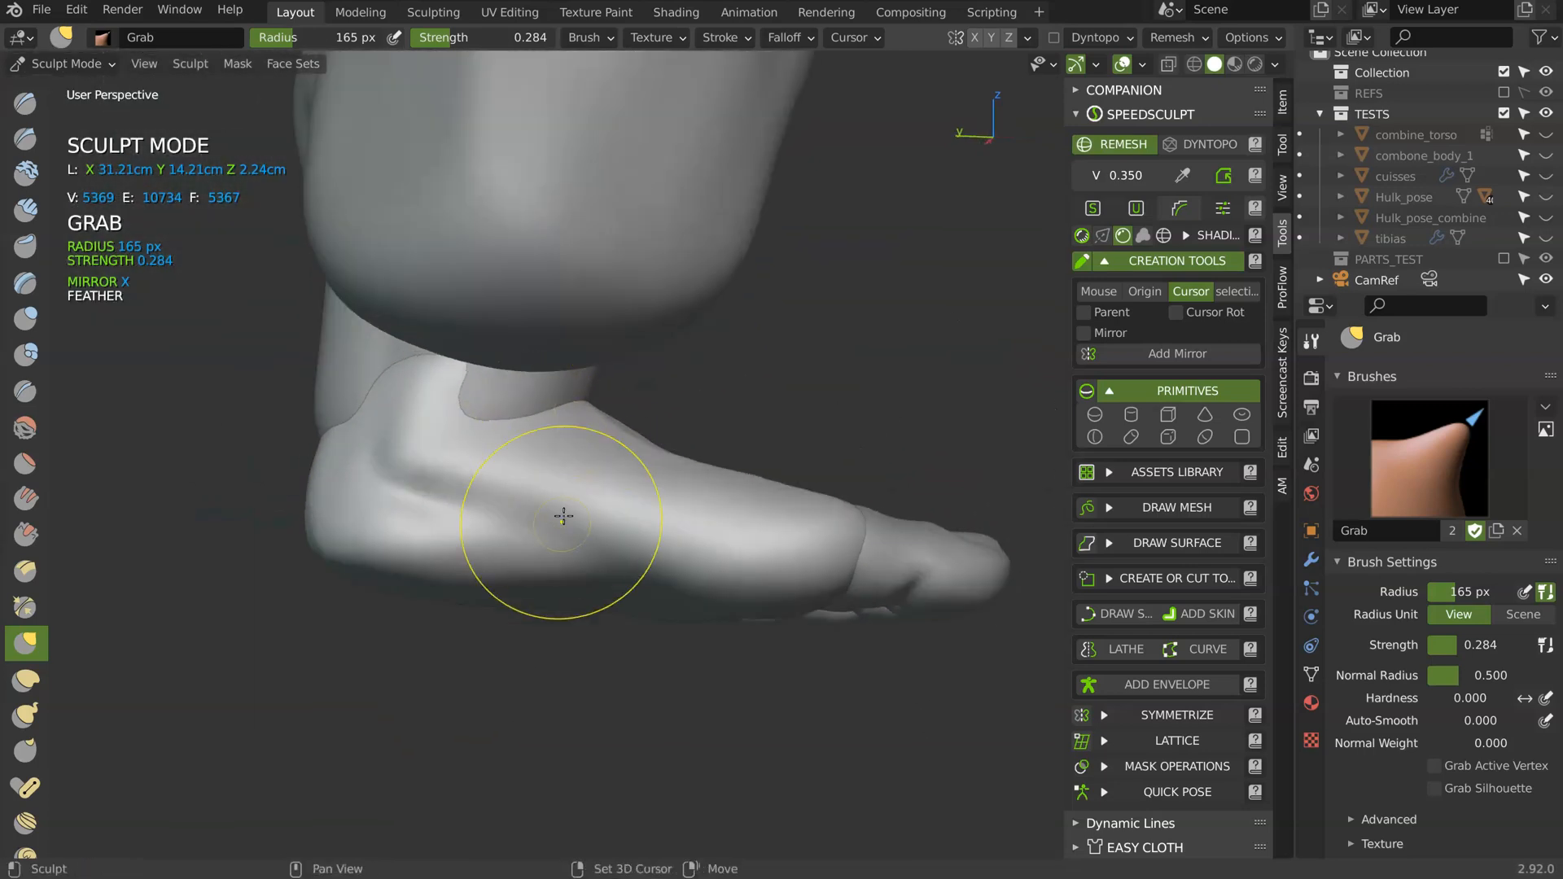
pyautogui.keyDown('shift'); pyautogui.moveTo(562, 516); pyautogui.dragTo(582, 496); pyautogui.keyUp('shift')
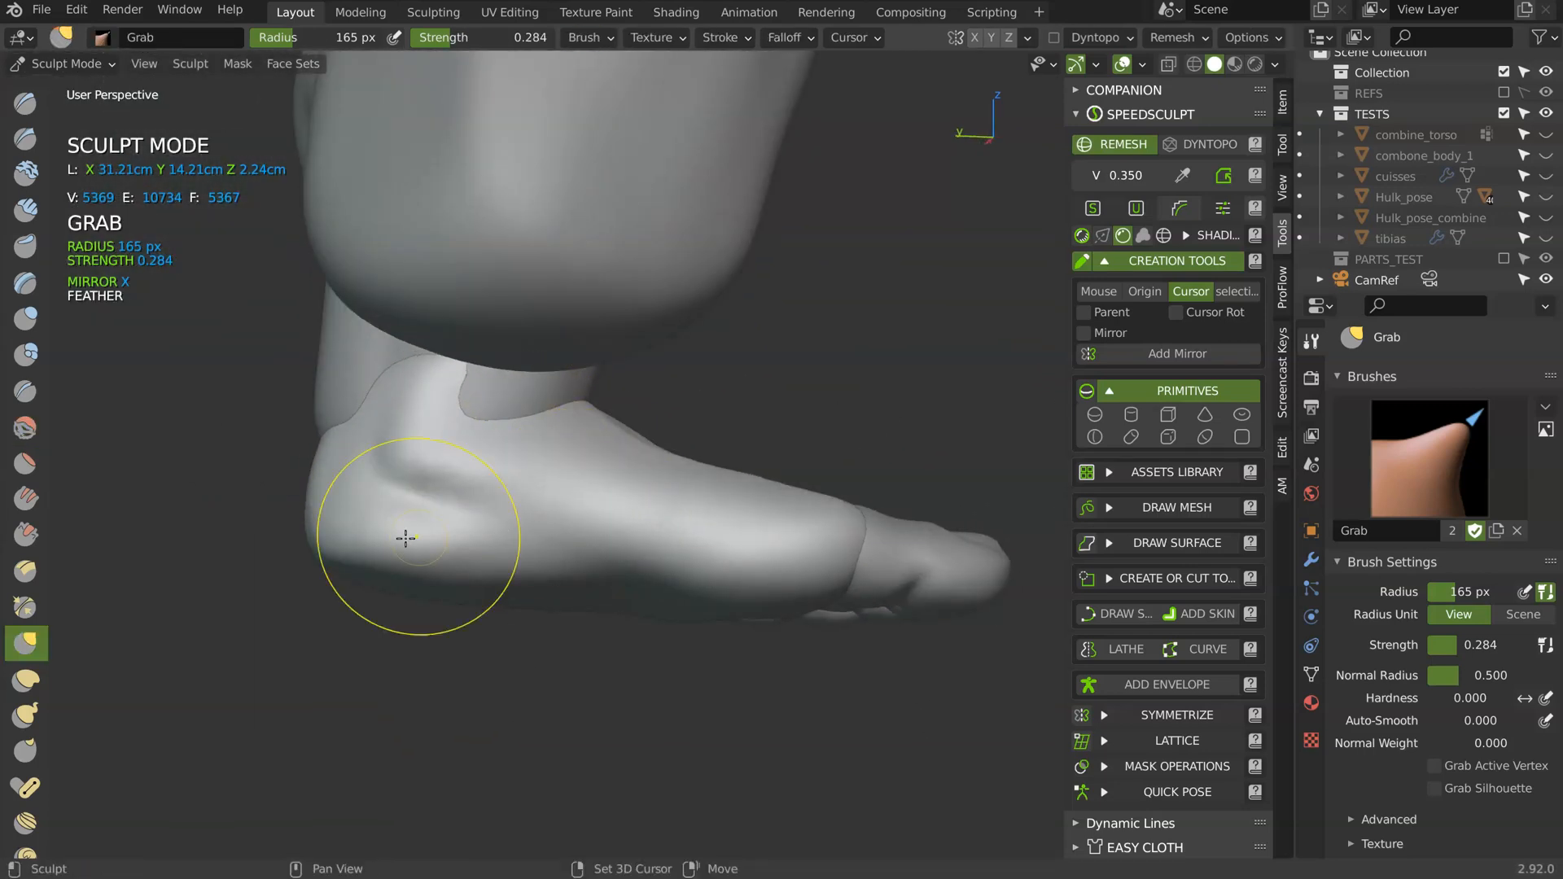
pyautogui.moveTo(547, 524); pyautogui.dragTo(447, 464, button='middle')
pyautogui.keyDown('shift'); pyautogui.moveTo(416, 550); pyautogui.dragTo(328, 474); pyautogui.keyUp('shift')
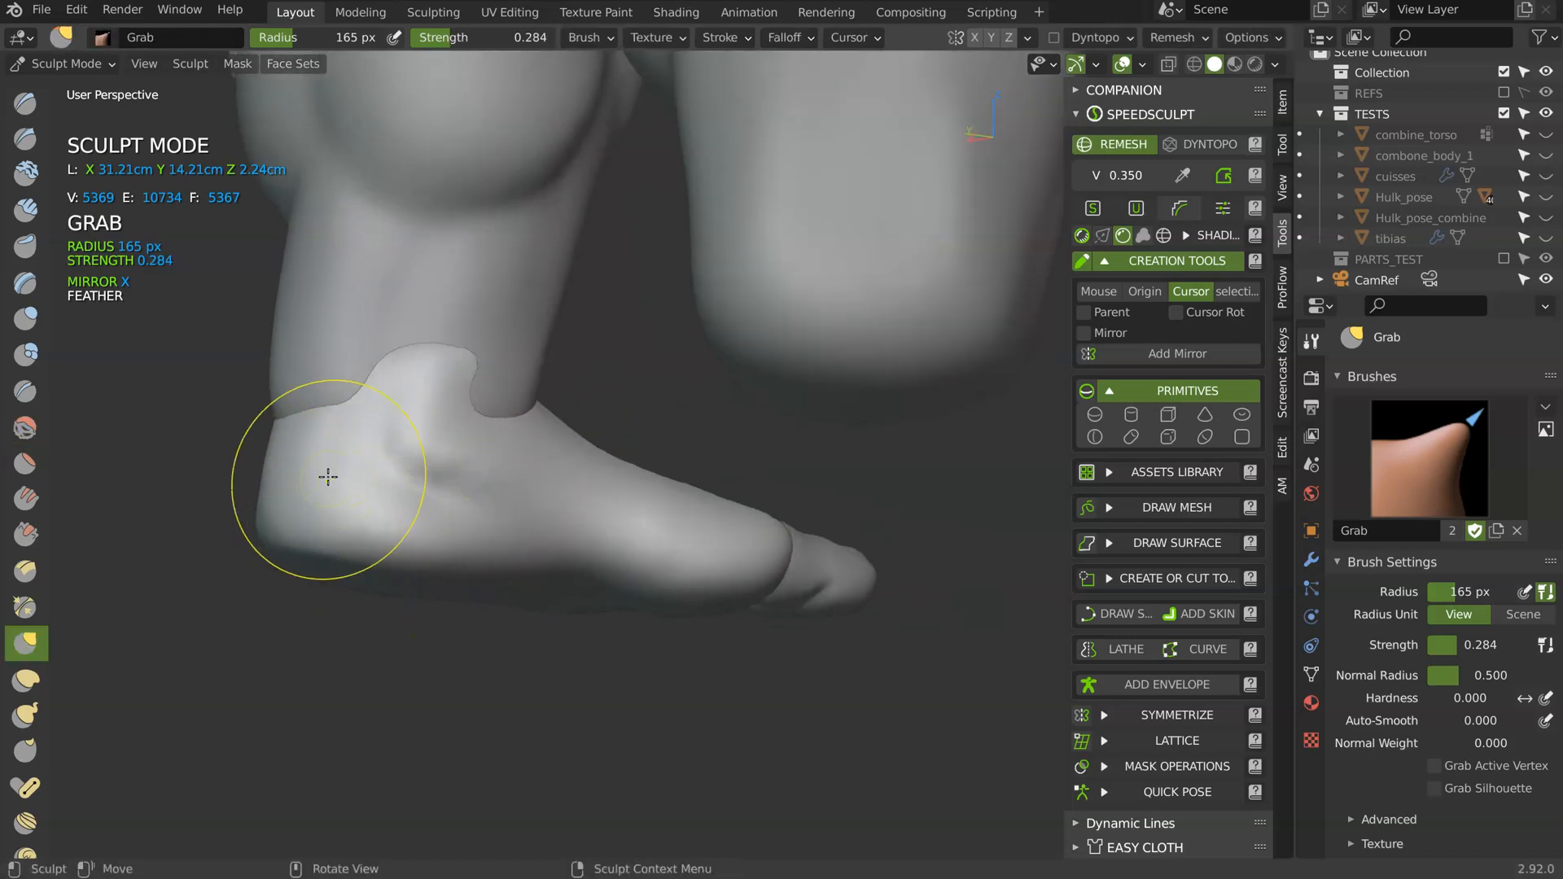
# - Return to Object Mode and examine the foot's shape and proportions against the whole character
pyautogui.moveTo(328, 475); pyautogui.dragTo(740, 505, button='middle')
pyautogui.moveTo(385, 388)
pyautogui.mouseDown(button='middle')
pyautogui.moveTo(609, 440)
pyautogui.moveTo(620, 588)
pyautogui.mouseUp(button='middle')
pyautogui.scroll(-9, 374, 444)
pyautogui.press('Tab')
pyautogui.moveTo(627, 440); pyautogui.dragTo(617, 414, button='middle')
pyautogui.keyDown('shift'); pyautogui.moveTo(695, 486); pyautogui.dragTo(710, 357, button='middle'); pyautogui.keyUp('shift')
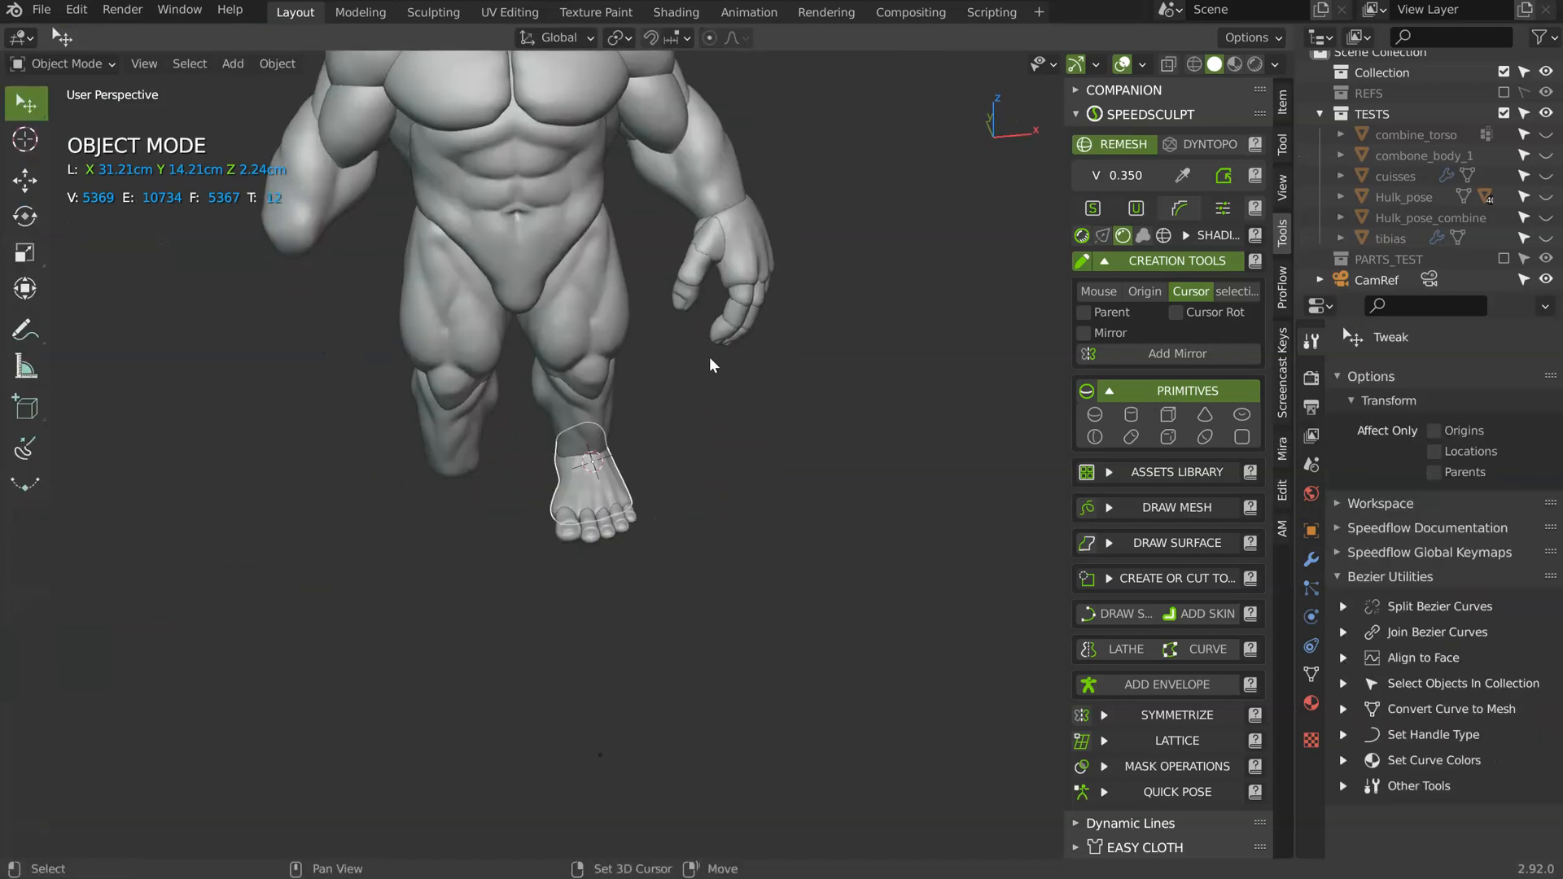
# - Inspect the foot from below and rotate the second toe slightly in the bottom orthographic view
pyautogui.scroll(3, 655, 436)
pyautogui.moveTo(654, 436); pyautogui.dragTo(627, 474, button='middle')
pyautogui.scroll(2, 525, 495)
pyautogui.keyDown('shift'); pyautogui.moveTo(525, 494); pyautogui.dragTo(724, 402, button='middle'); pyautogui.keyUp('shift')
pyautogui.scroll(-2, 724, 360)
pyautogui.scroll(-1, 724, 402)
pyautogui.keyDown('shift'); pyautogui.moveTo(700, 269); pyautogui.dragTo(691, 368, button='middle'); pyautogui.keyUp('shift')
pyautogui.moveTo(666, 480); pyautogui.dragTo(638, 399, button='middle')
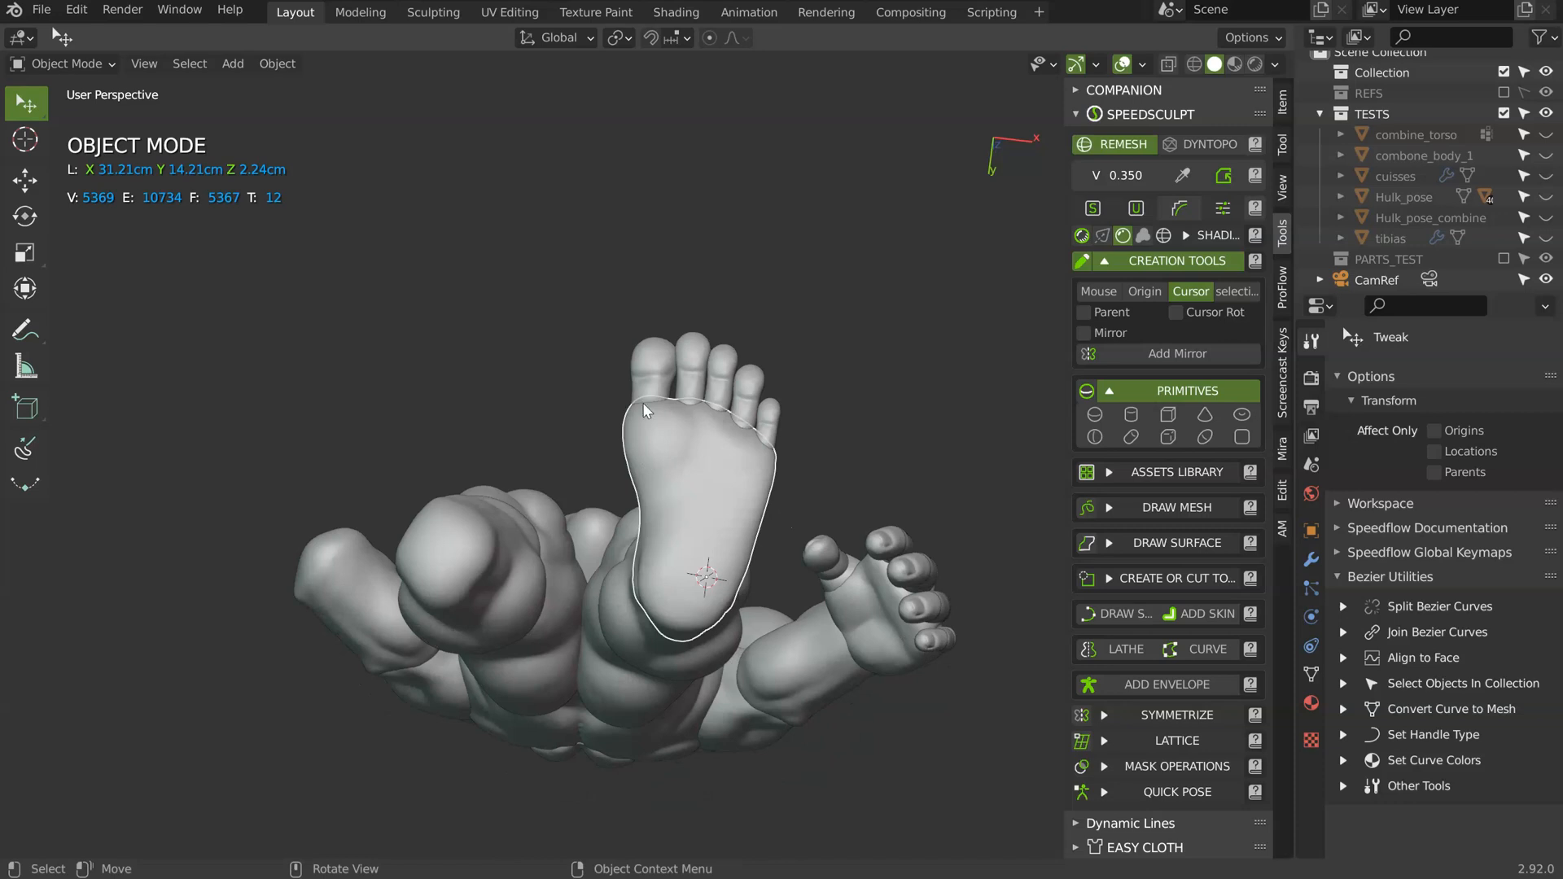
pyautogui.keyDown('ctrl'); pyautogui.moveTo(682, 534); pyautogui.dragTo(811, 445, button='middle'); pyautogui.keyUp('ctrl')
pyautogui.press('ctrl+KP_7')
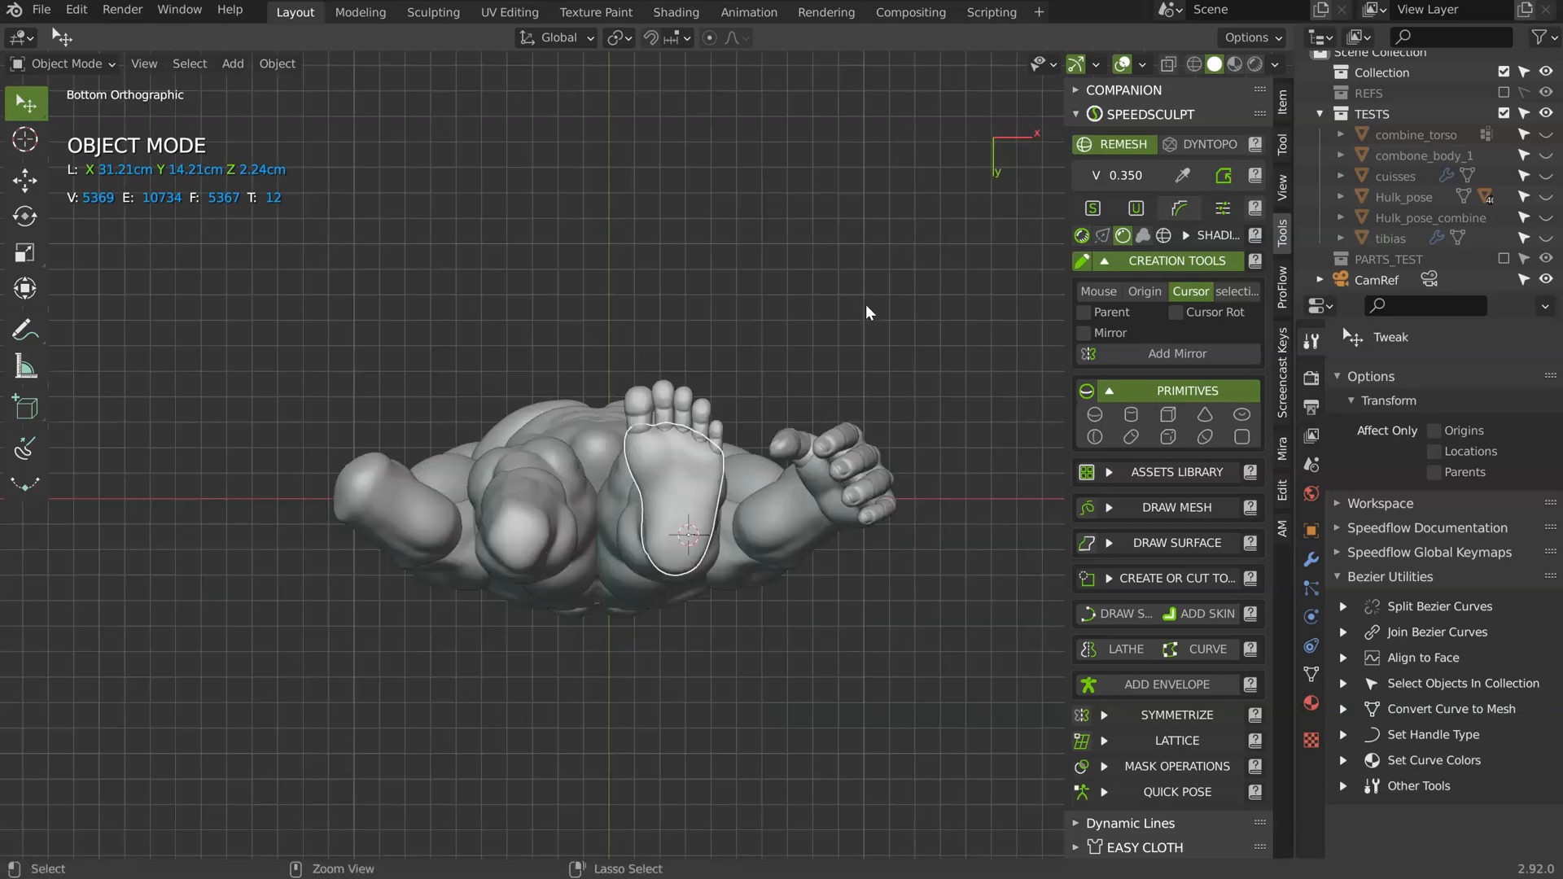
pyautogui.keyDown('ctrl'); pyautogui.moveTo(340, 238); pyautogui.dragTo(697, 249, button='middle'); pyautogui.keyUp('ctrl')
pyautogui.click(700, 248)
pyautogui.press('r')
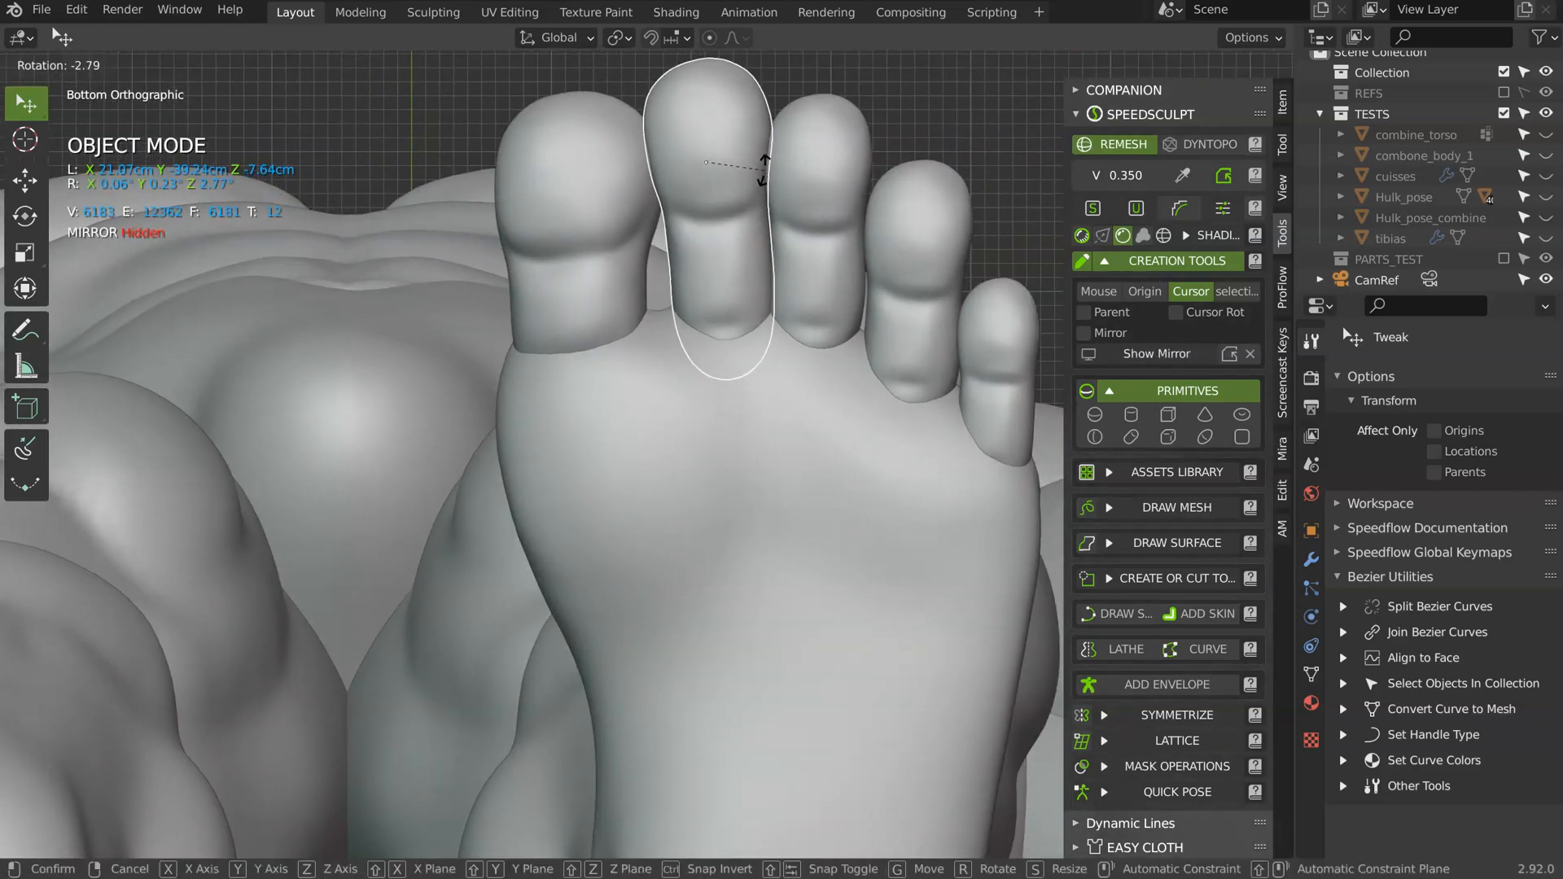
pyautogui.click(769, 172)
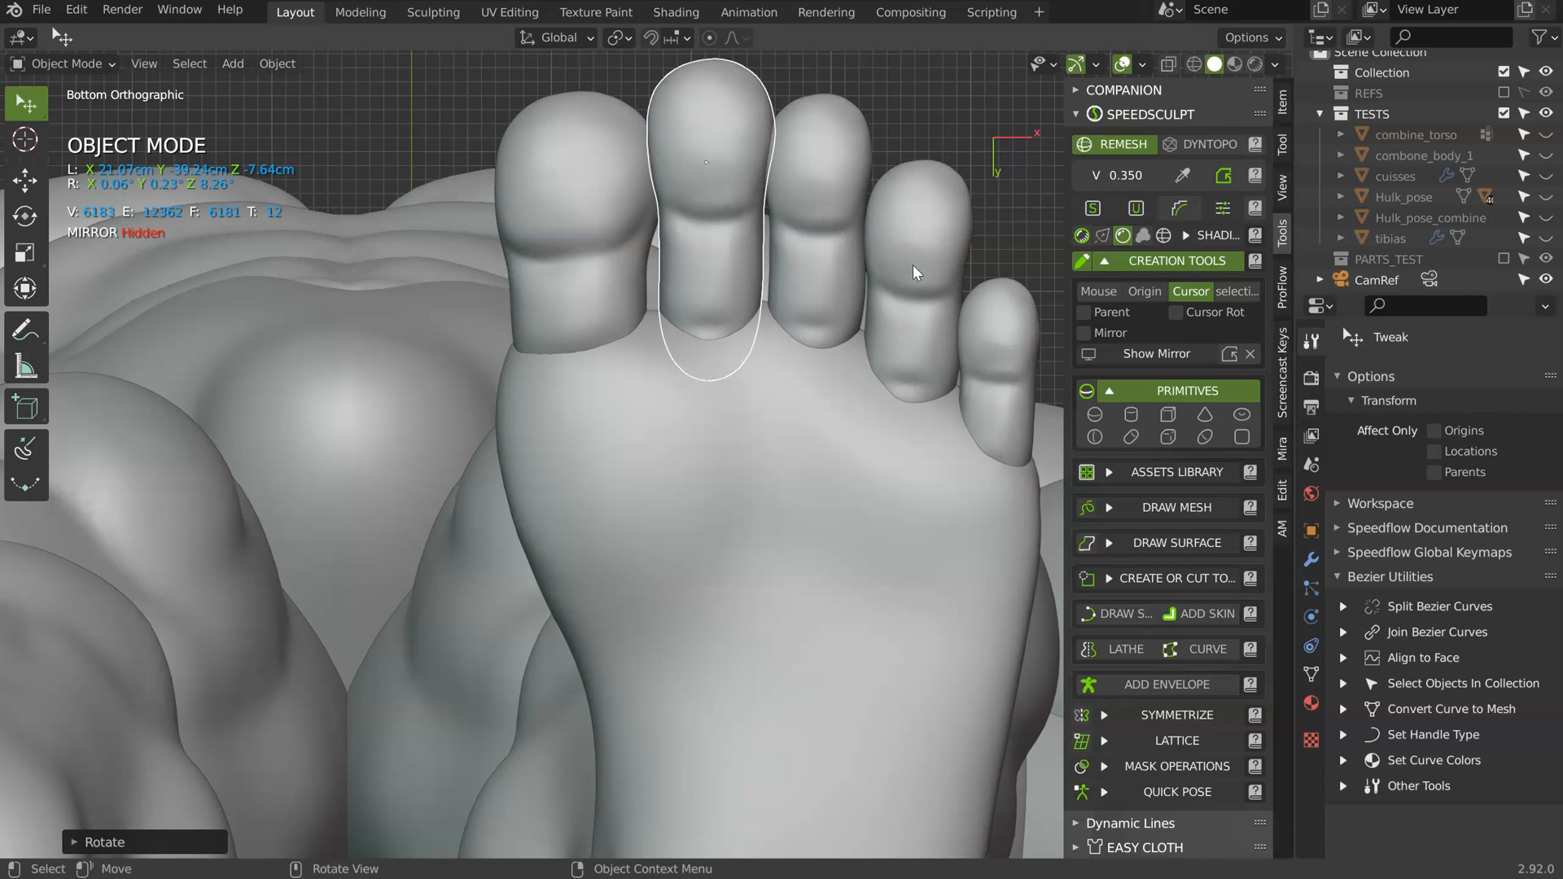
# - Scale the fourth toe and shift the little toe slightly inward toward it
pyautogui.click(901, 341)
pyautogui.press('s')
pyautogui.click(993, 343)
pyautogui.click(1014, 397)
pyautogui.press('g')
pyautogui.click(1000, 395)
# - Reshape the sole's outline along its inner and outer sides with the Grab brush at a 310 px radius
pyautogui.scroll(-2, 988, 307)
pyautogui.click(696, 477)
pyautogui.hotkey('ctrl', 'Tab')
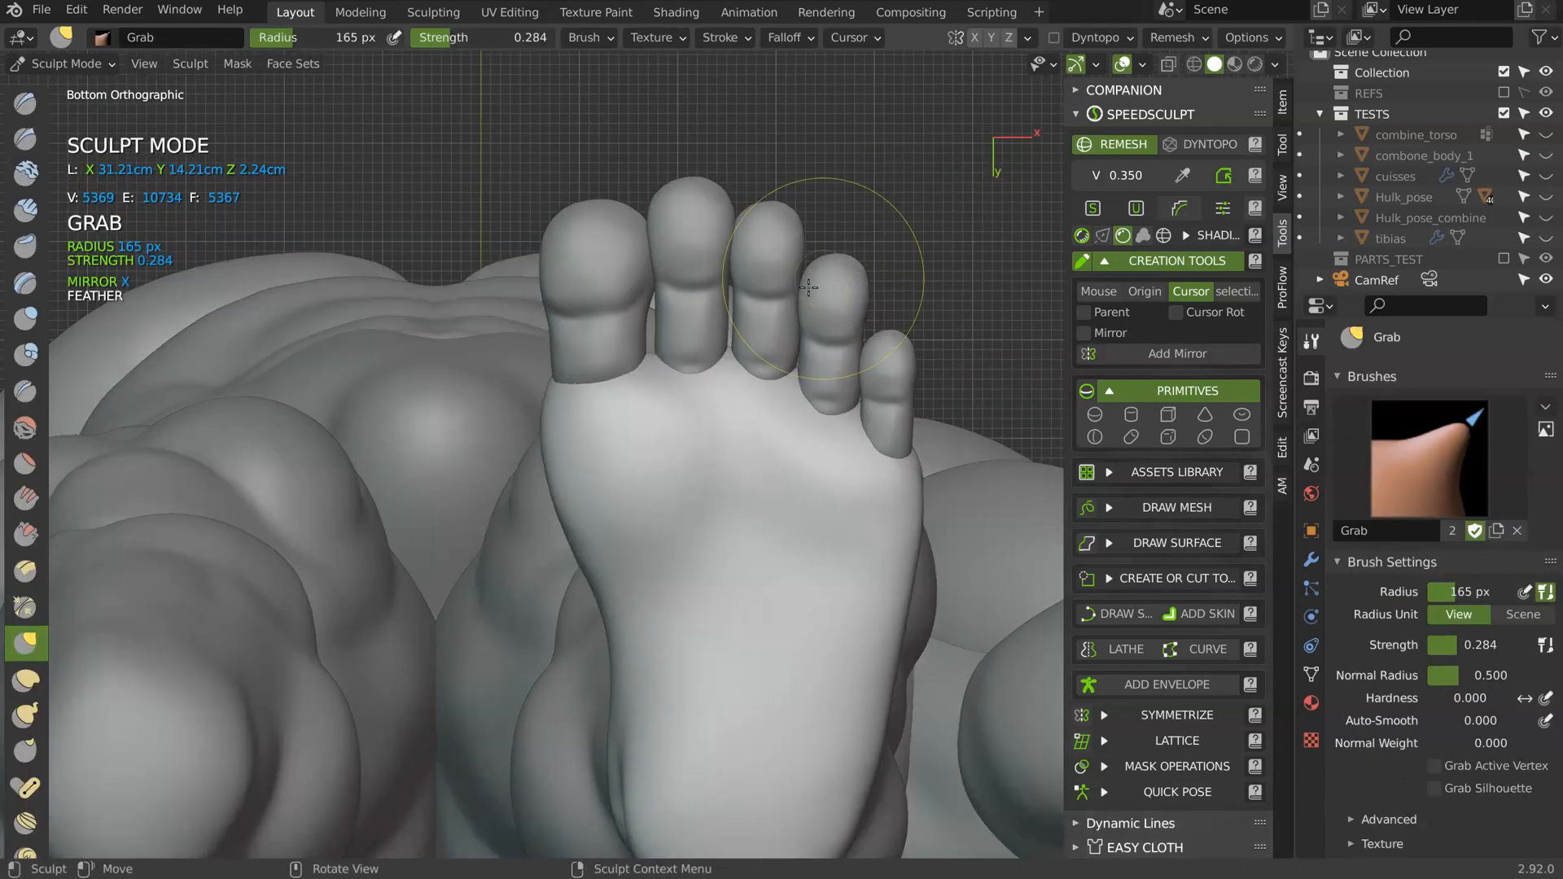
pyautogui.press('f')
pyautogui.click(761, 439)
pyautogui.moveTo(558, 438)
pyautogui.mouseDown()
pyautogui.moveTo(588, 456)
pyautogui.moveTo(603, 545)
pyautogui.moveTo(635, 597)
pyautogui.moveTo(668, 600)
pyautogui.mouseUp()
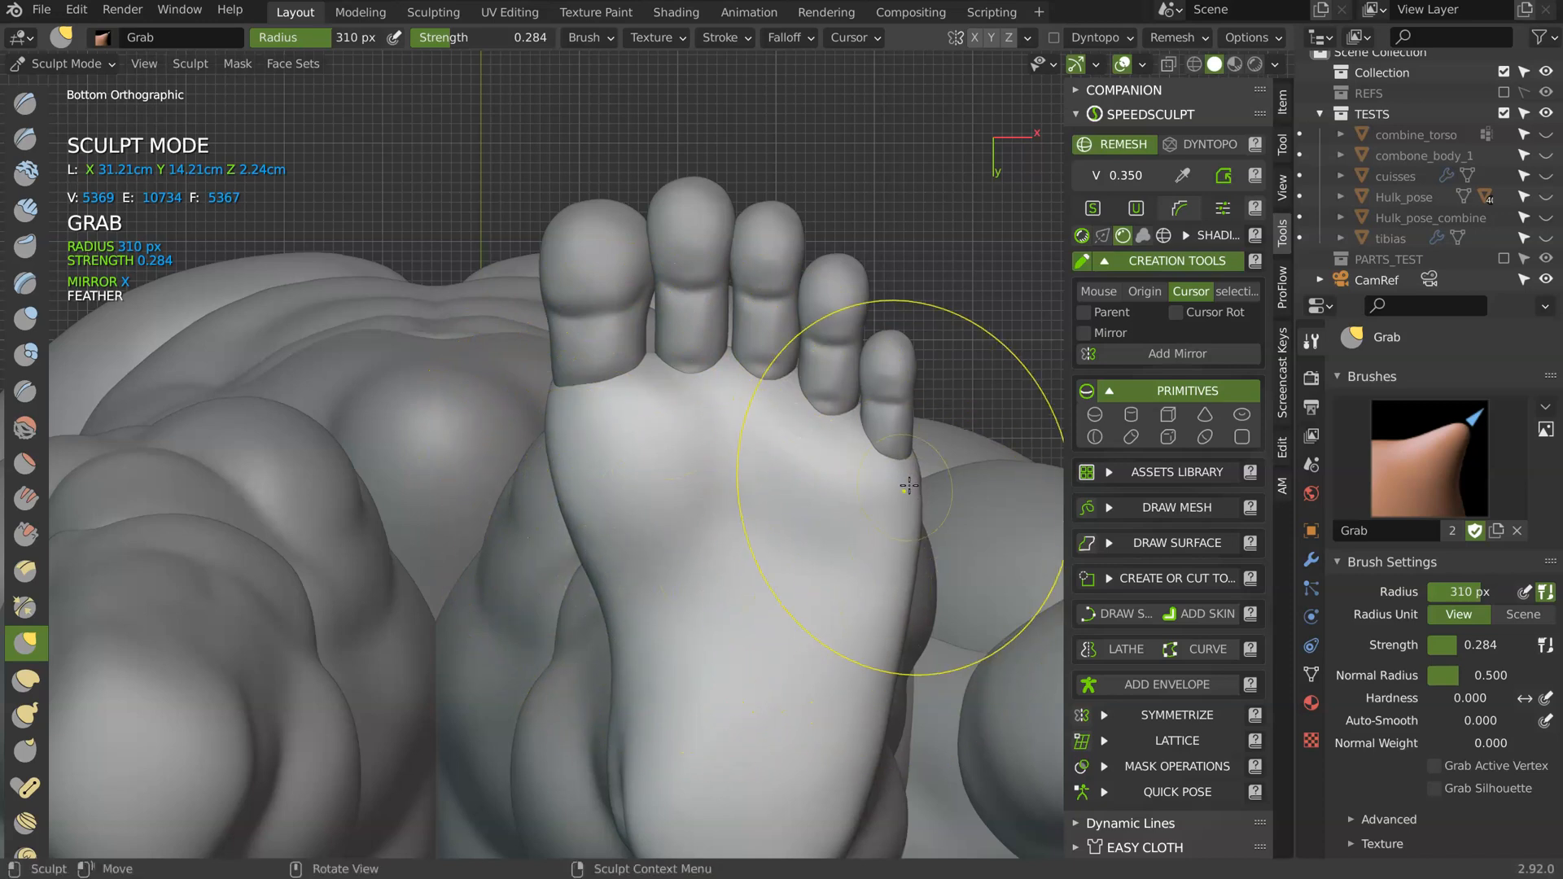
pyautogui.keyDown('shift'); pyautogui.moveTo(900, 523); pyautogui.dragTo(887, 407, button='middle'); pyautogui.keyUp('shift')
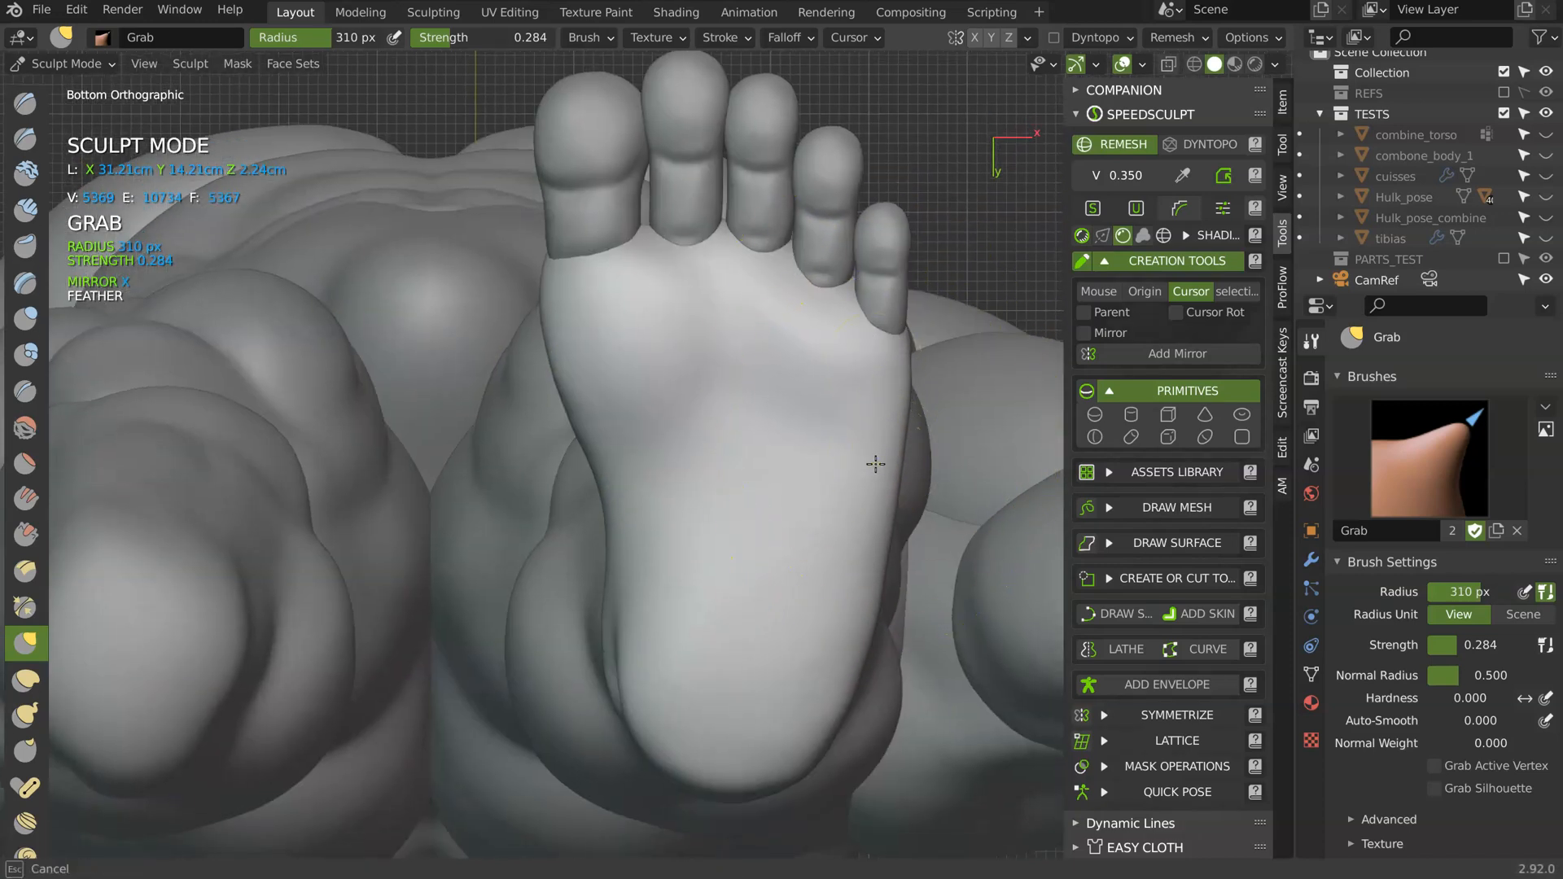
pyautogui.keyDown('shift'); pyautogui.moveTo(670, 514); pyautogui.dragTo(676, 363, button='middle'); pyautogui.keyUp('shift')
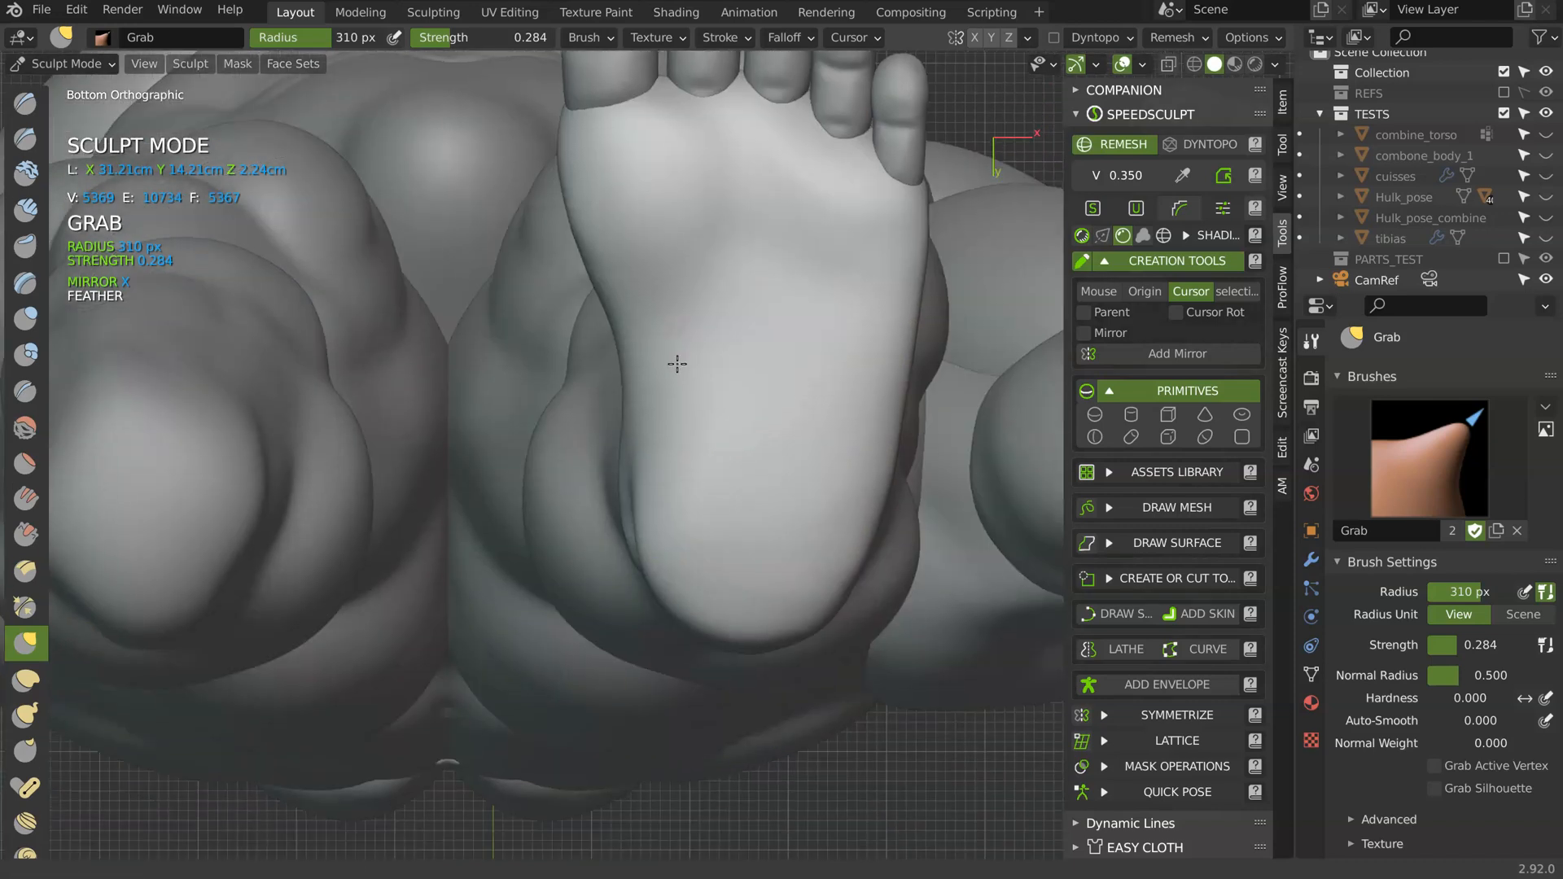
pyautogui.keyDown('ctrl'); pyautogui.moveTo(682, 547); pyautogui.dragTo(685, 704, button='middle'); pyautogui.keyUp('ctrl')
pyautogui.keyDown('ctrl'); pyautogui.moveTo(1017, 594); pyautogui.dragTo(708, 701, button='middle'); pyautogui.keyUp('ctrl')
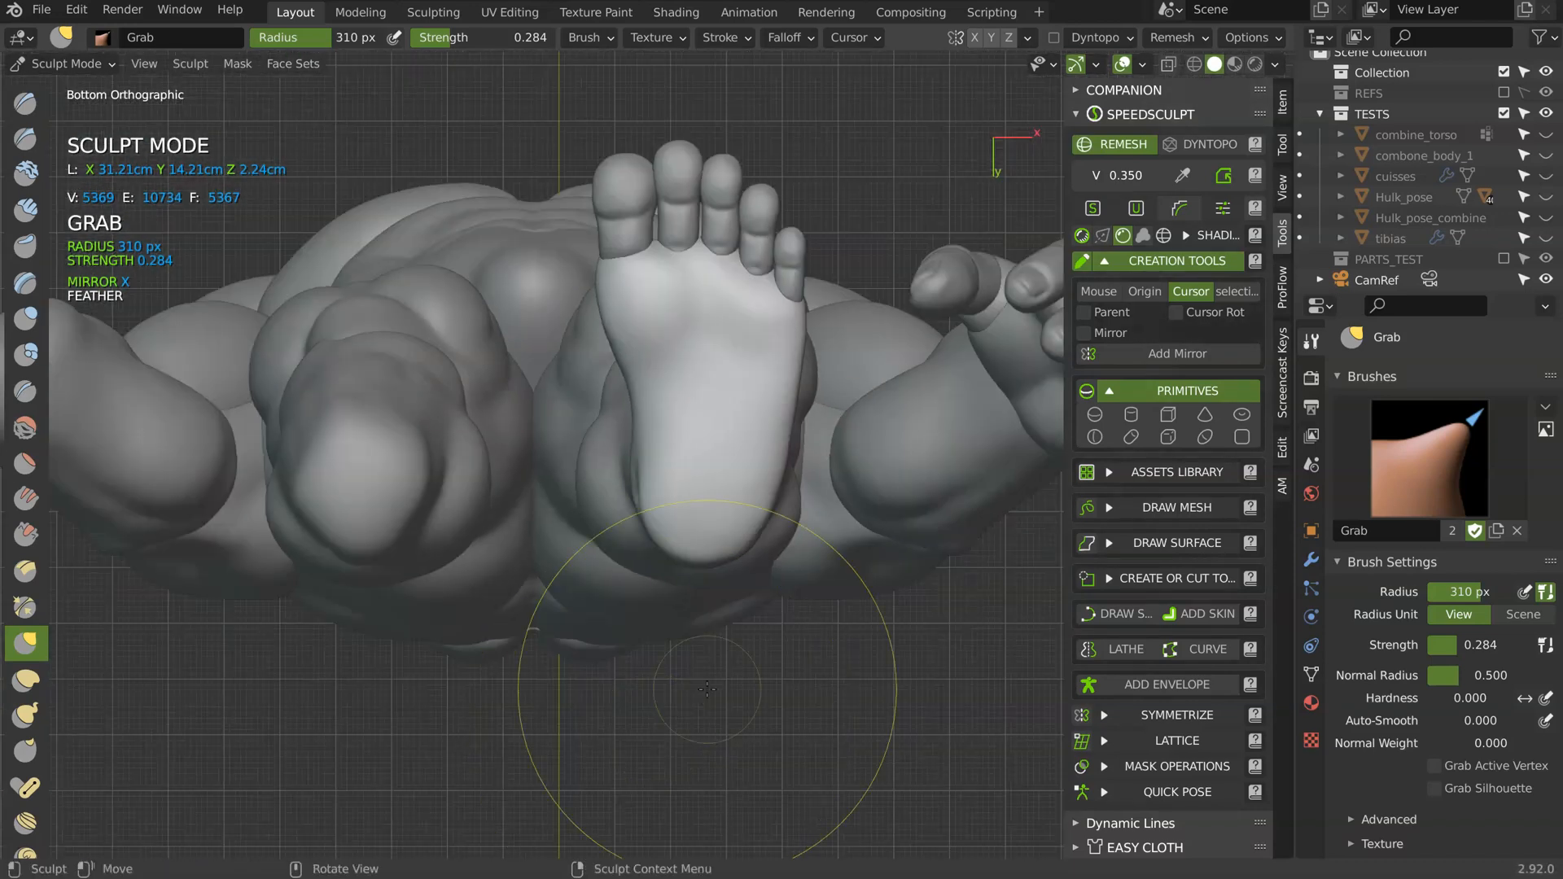
# - Rotate the foot together with its toes by about 5.7° in the bottom view and move them outward under the leg
pyautogui.press('Tab')
pyautogui.keyDown('shift'); pyautogui.click(624, 218); pyautogui.keyUp('shift')
pyautogui.keyDown('shift'); pyautogui.click(764, 325); pyautogui.keyUp('shift')
pyautogui.press('r')
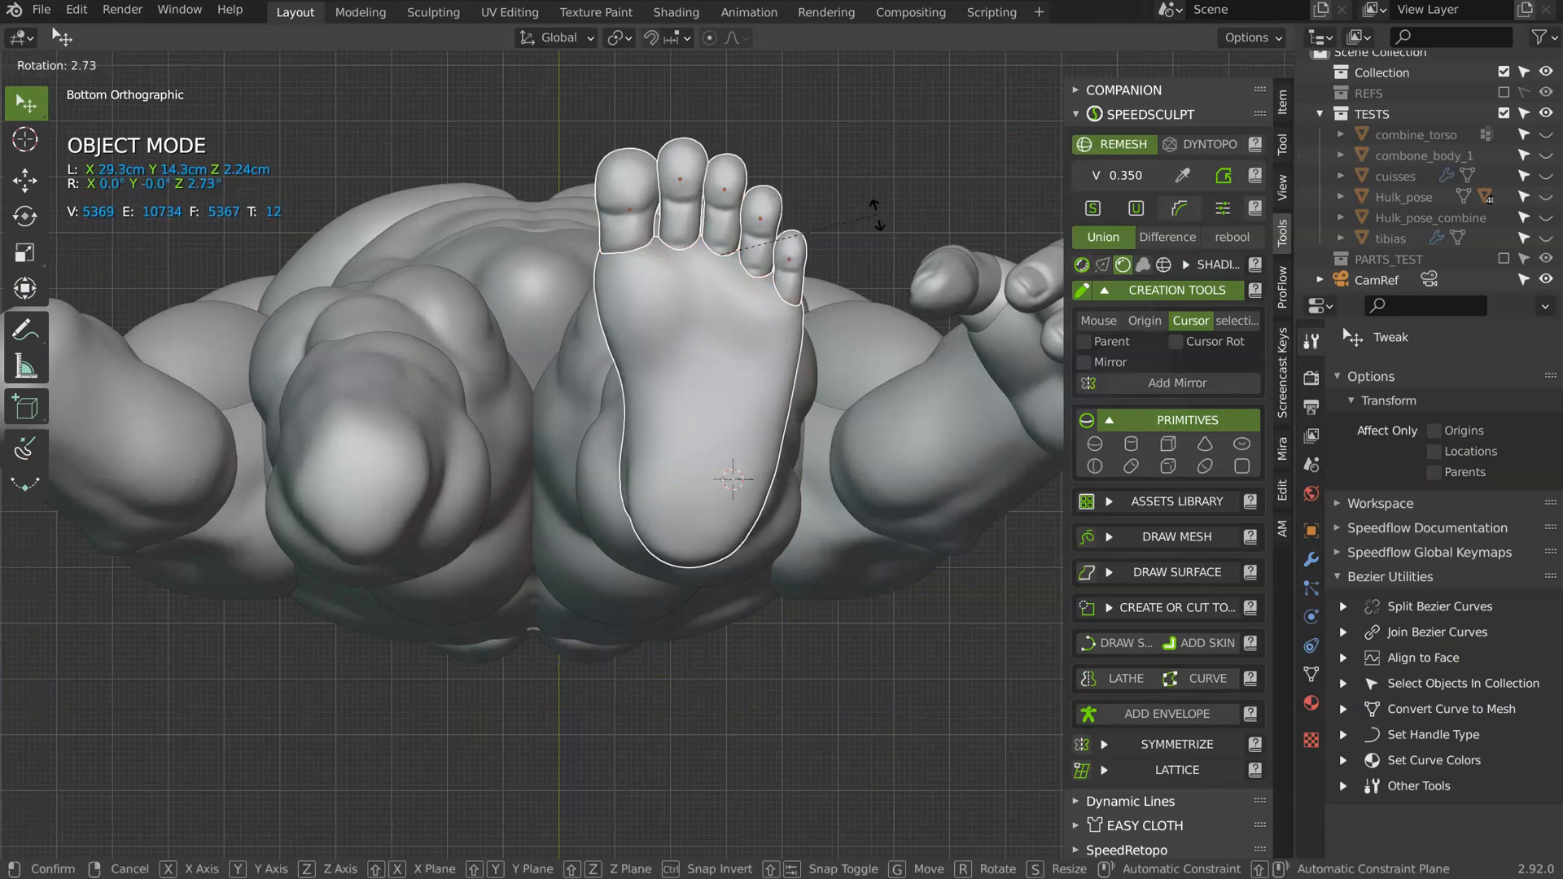
pyautogui.click(881, 220)
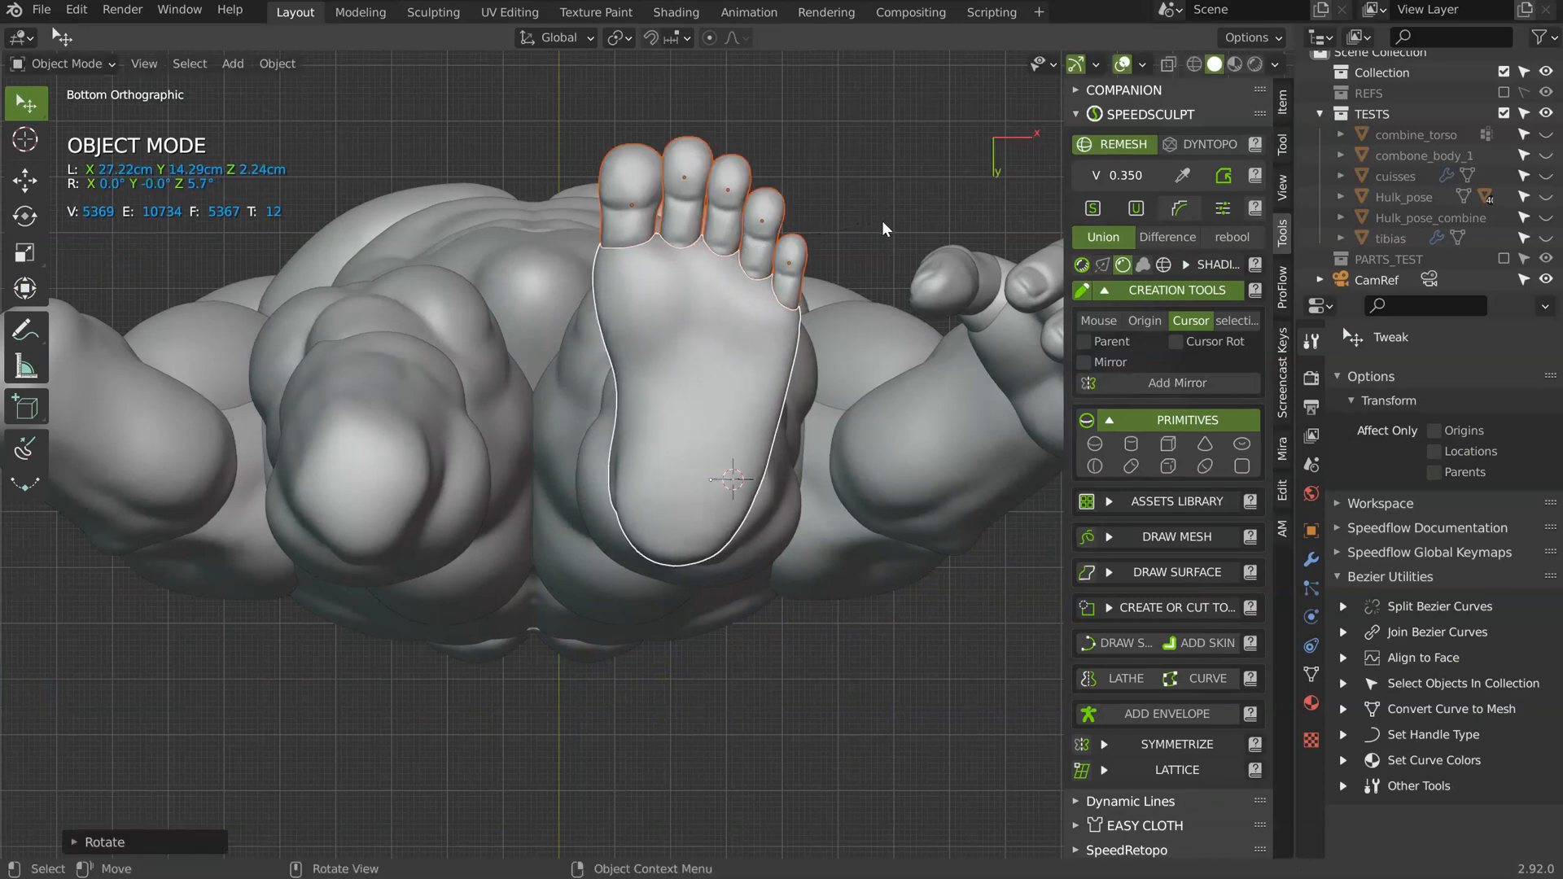
pyautogui.press('g')
pyautogui.click(818, 230)
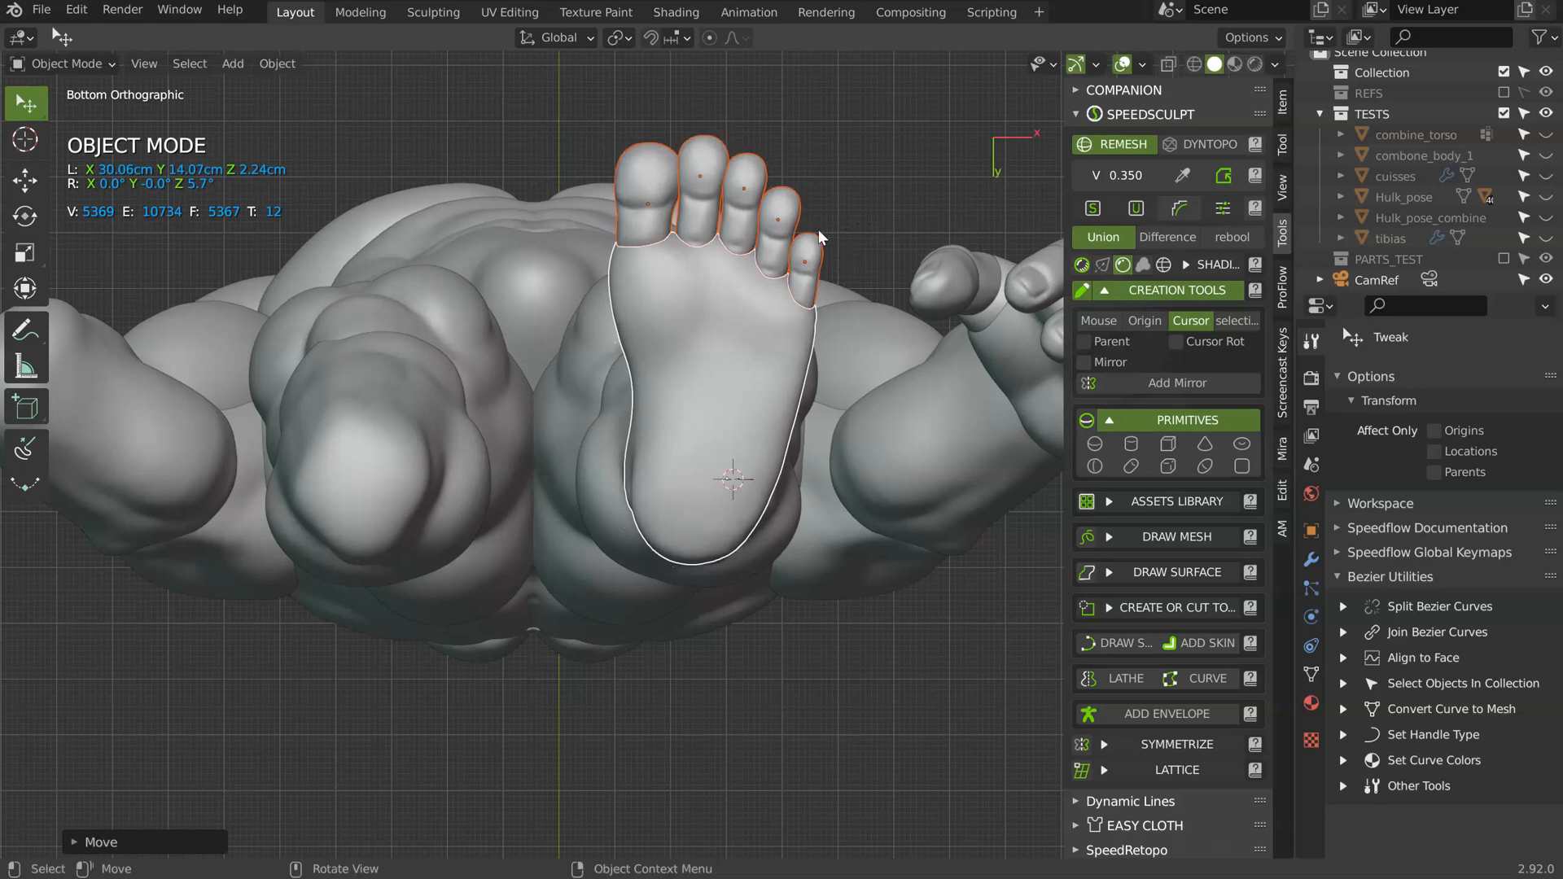
# - Reshape the big toe's sides and joint in Sculpt Mode with the Grab brush at a 173 px radius
pyautogui.moveTo(664, 181)
pyautogui.keyDown('shift'); pyautogui.mouseDown(button='middle')
pyautogui.moveTo(682, 310)
pyautogui.moveTo(741, 201)
pyautogui.mouseUp(button='middle'); pyautogui.keyUp('shift')
pyautogui.click(747, 193)
pyautogui.press('Tab')
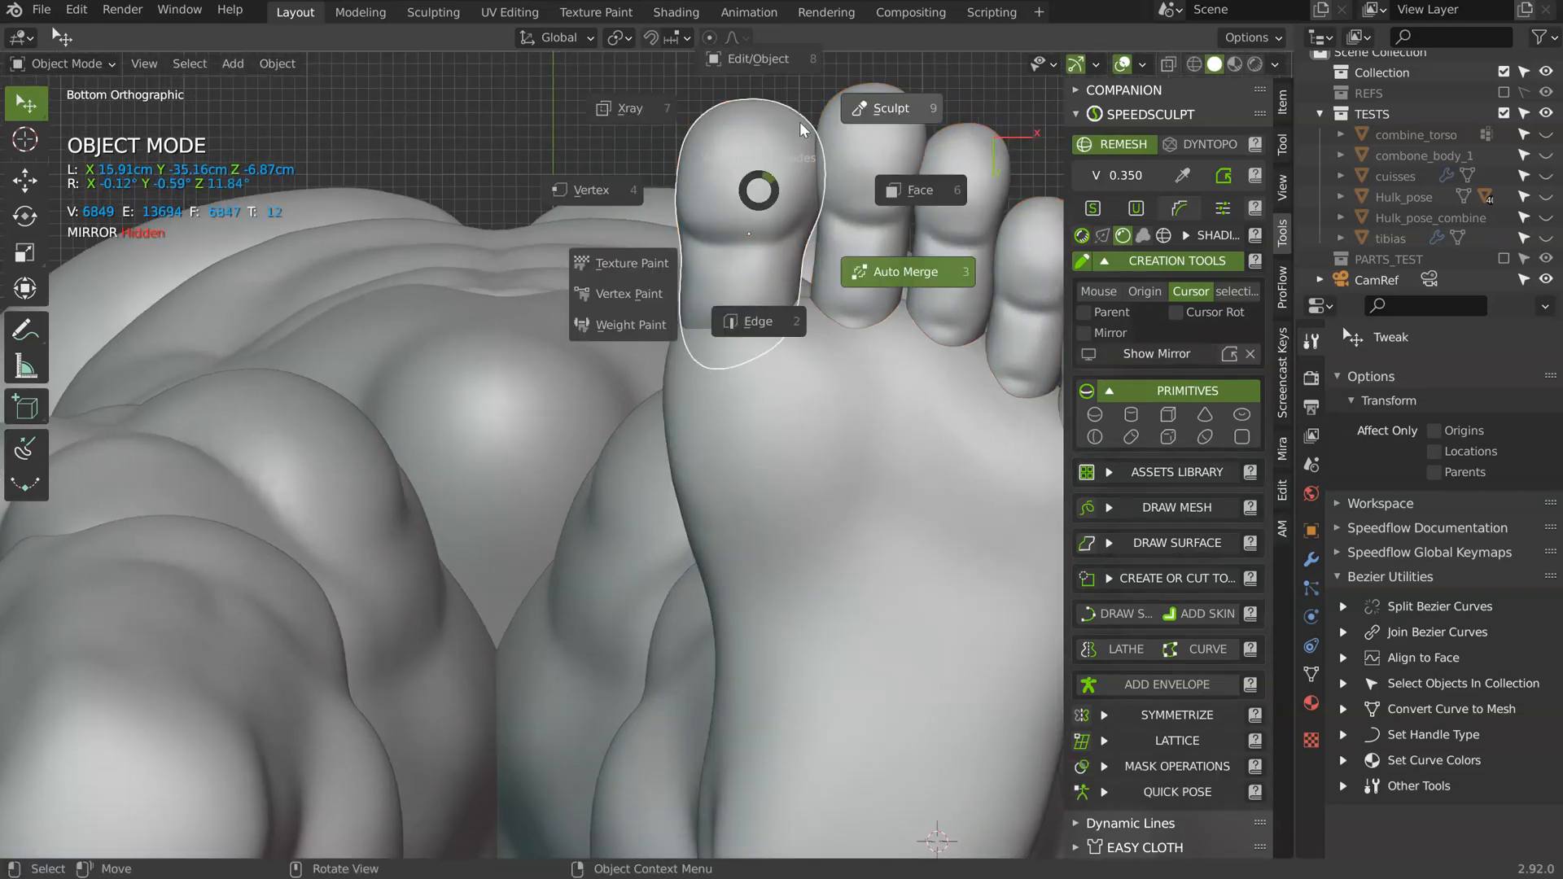
pyautogui.click(803, 127)
pyautogui.press('f')
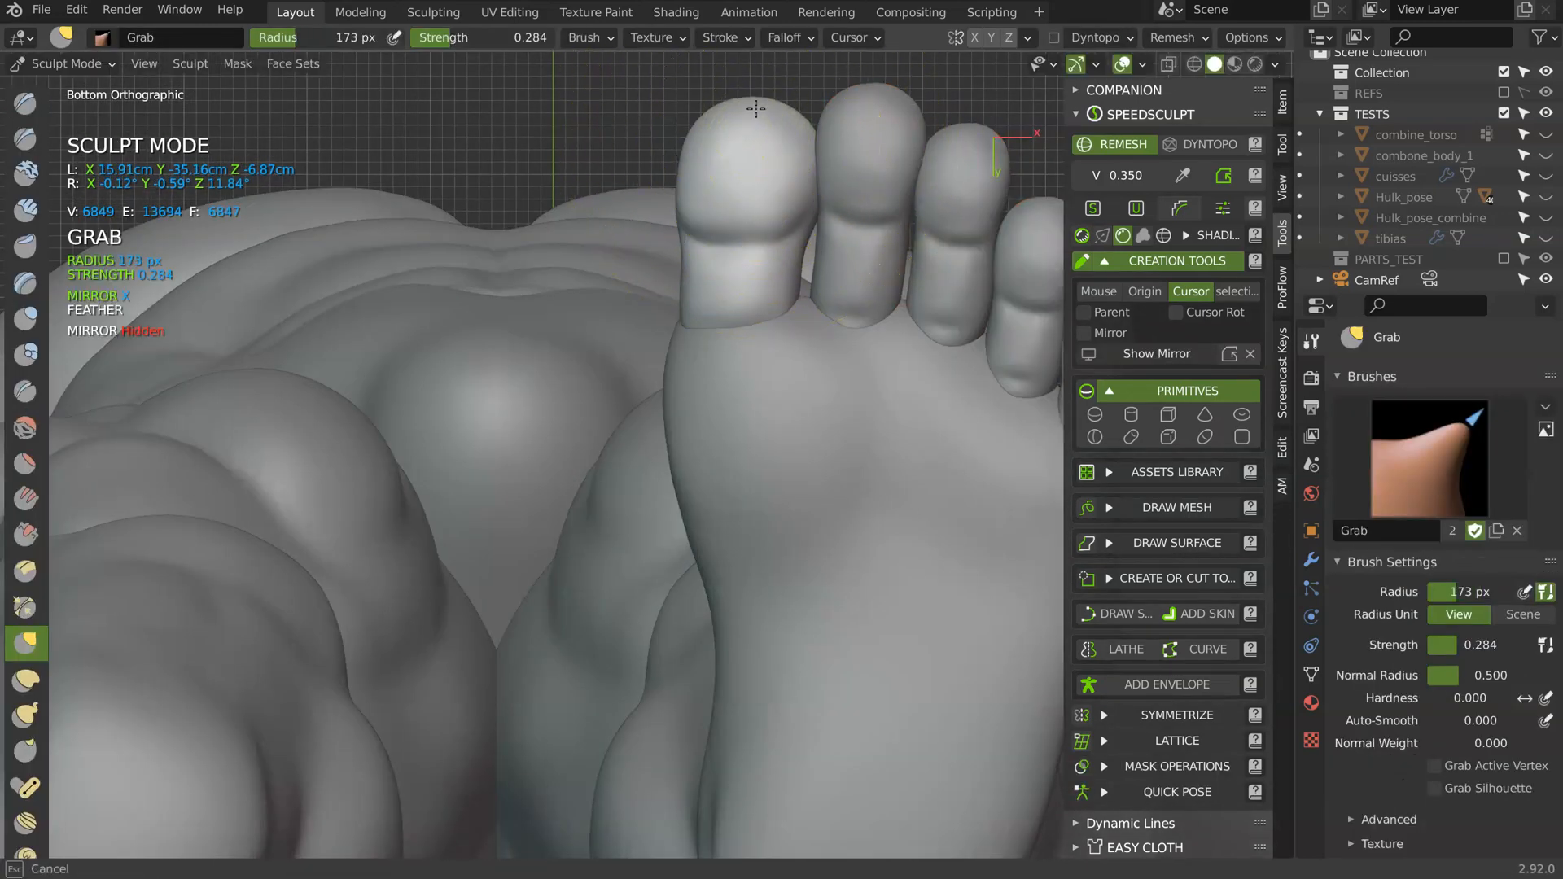
pyautogui.click(760, 112)
pyautogui.moveTo(687, 175); pyautogui.dragTo(677, 206)
pyautogui.moveTo(798, 225); pyautogui.dragTo(761, 240)
pyautogui.moveTo(697, 167); pyautogui.dragTo(688, 158)
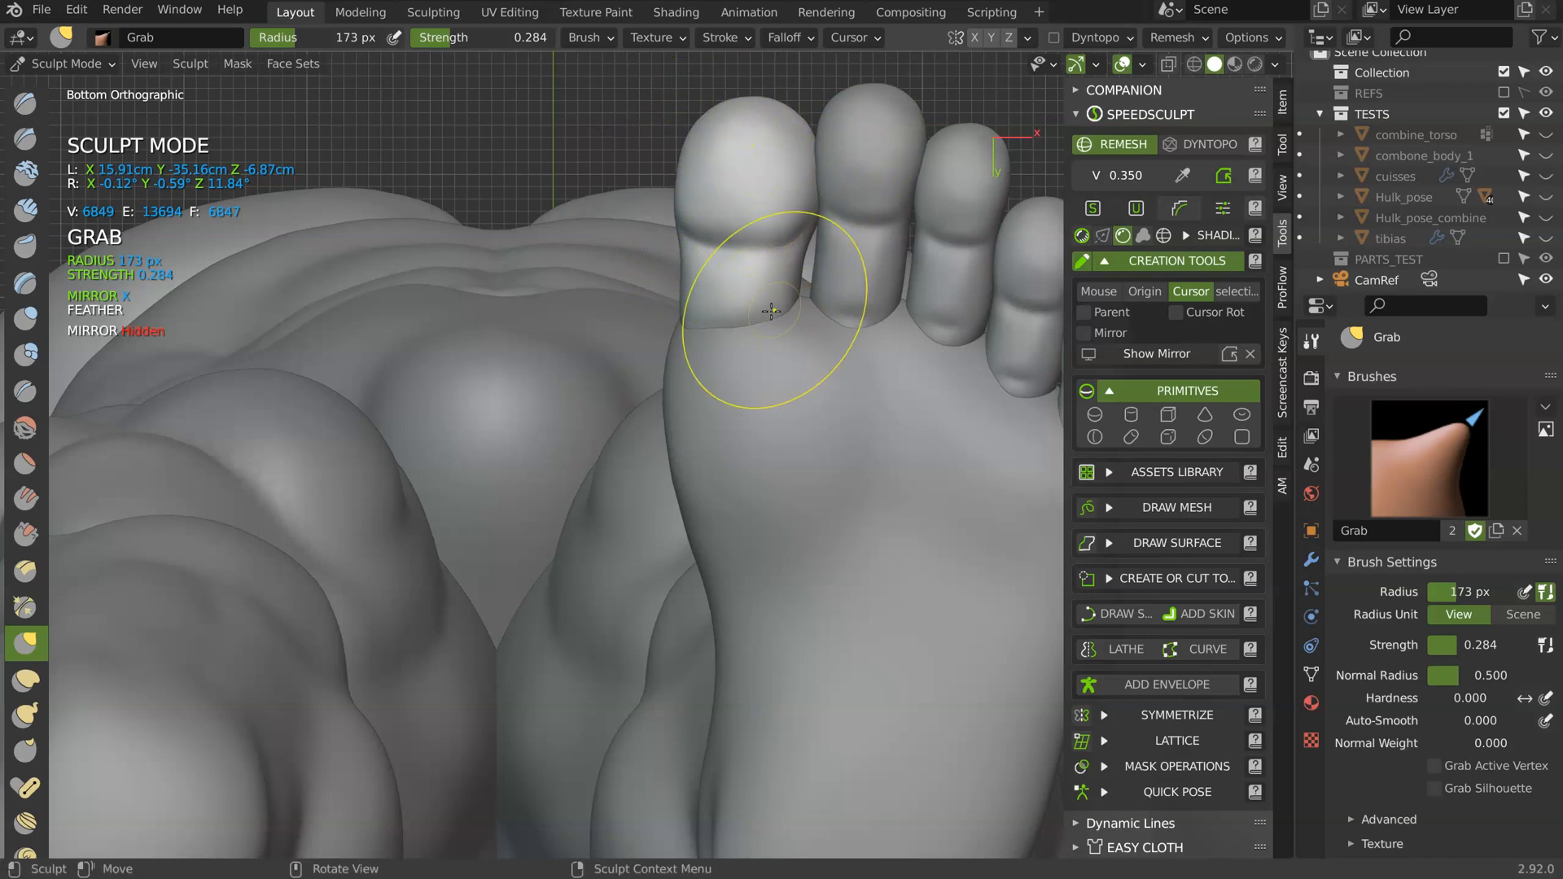
# - Return to Object Mode, select the torso and enable the X-axis Mirror option with the Hulk body as reference
pyautogui.scroll(-8, 656, 404)
pyautogui.scroll(6, 726, 347)
pyautogui.moveTo(656, 404)
pyautogui.mouseDown(button='middle')
pyautogui.moveTo(725, 347)
pyautogui.moveTo(788, 480)
pyautogui.moveTo(735, 501)
pyautogui.moveTo(680, 461)
pyautogui.moveTo(769, 334)
pyautogui.moveTo(886, 300)
pyautogui.moveTo(720, 461)
pyautogui.moveTo(734, 384)
pyautogui.moveTo(661, 407)
pyautogui.mouseUp(button='middle')
pyautogui.scroll(-4, 680, 462)
pyautogui.hotkey('ctrl', 'Tab')
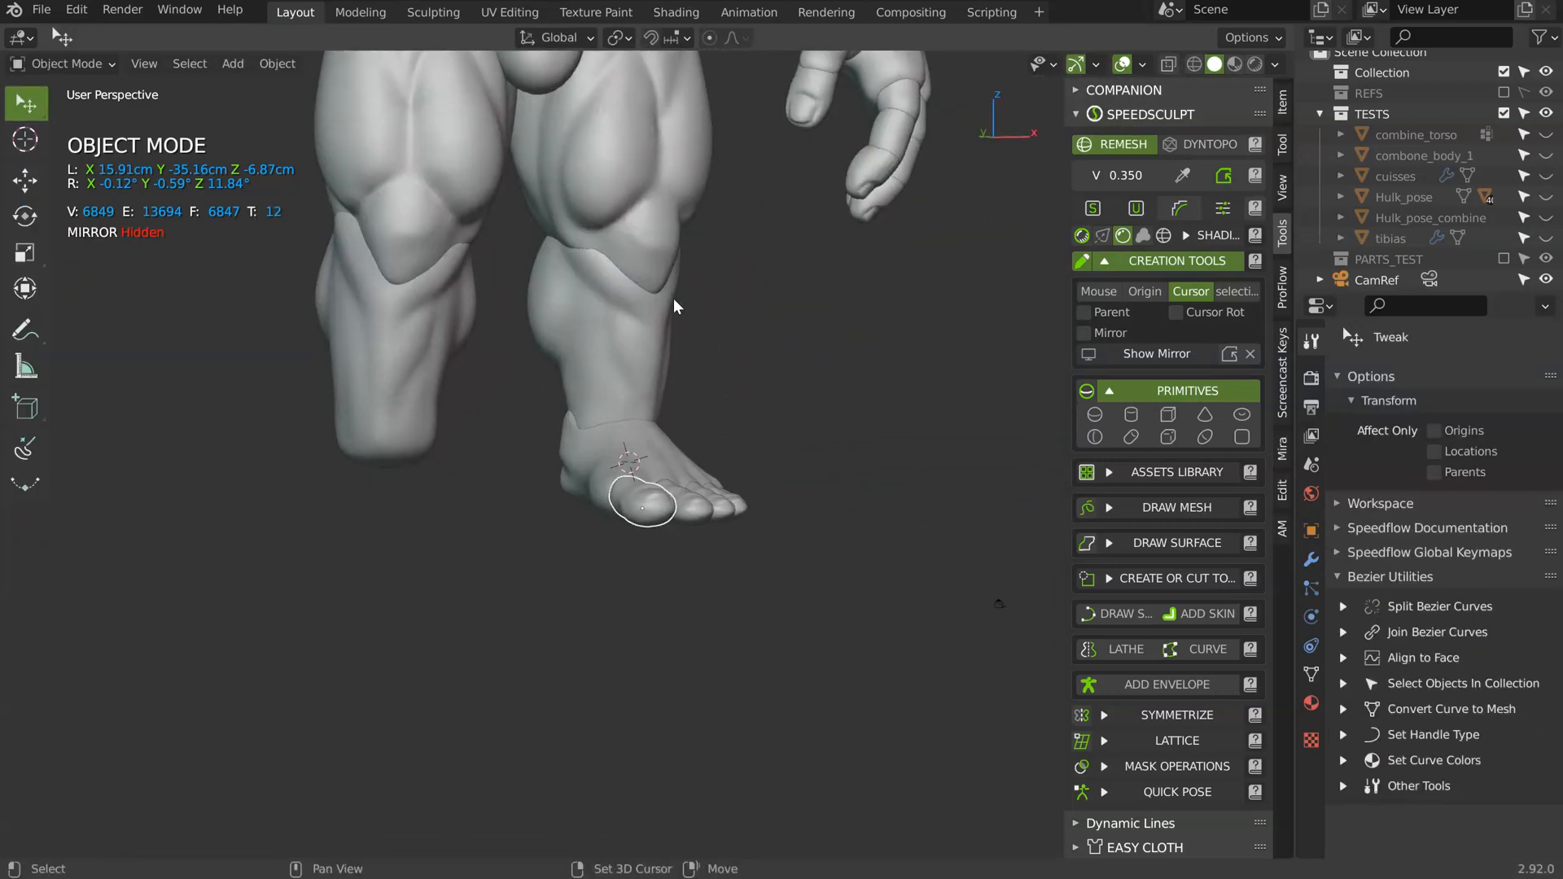
pyautogui.keyDown('shift'); pyautogui.moveTo(672, 306); pyautogui.dragTo(944, 177, button='middle'); pyautogui.keyUp('shift')
pyautogui.keyDown('shift'); pyautogui.moveTo(691, 114); pyautogui.dragTo(672, 355, button='middle'); pyautogui.keyUp('shift')
pyautogui.click(572, 292)
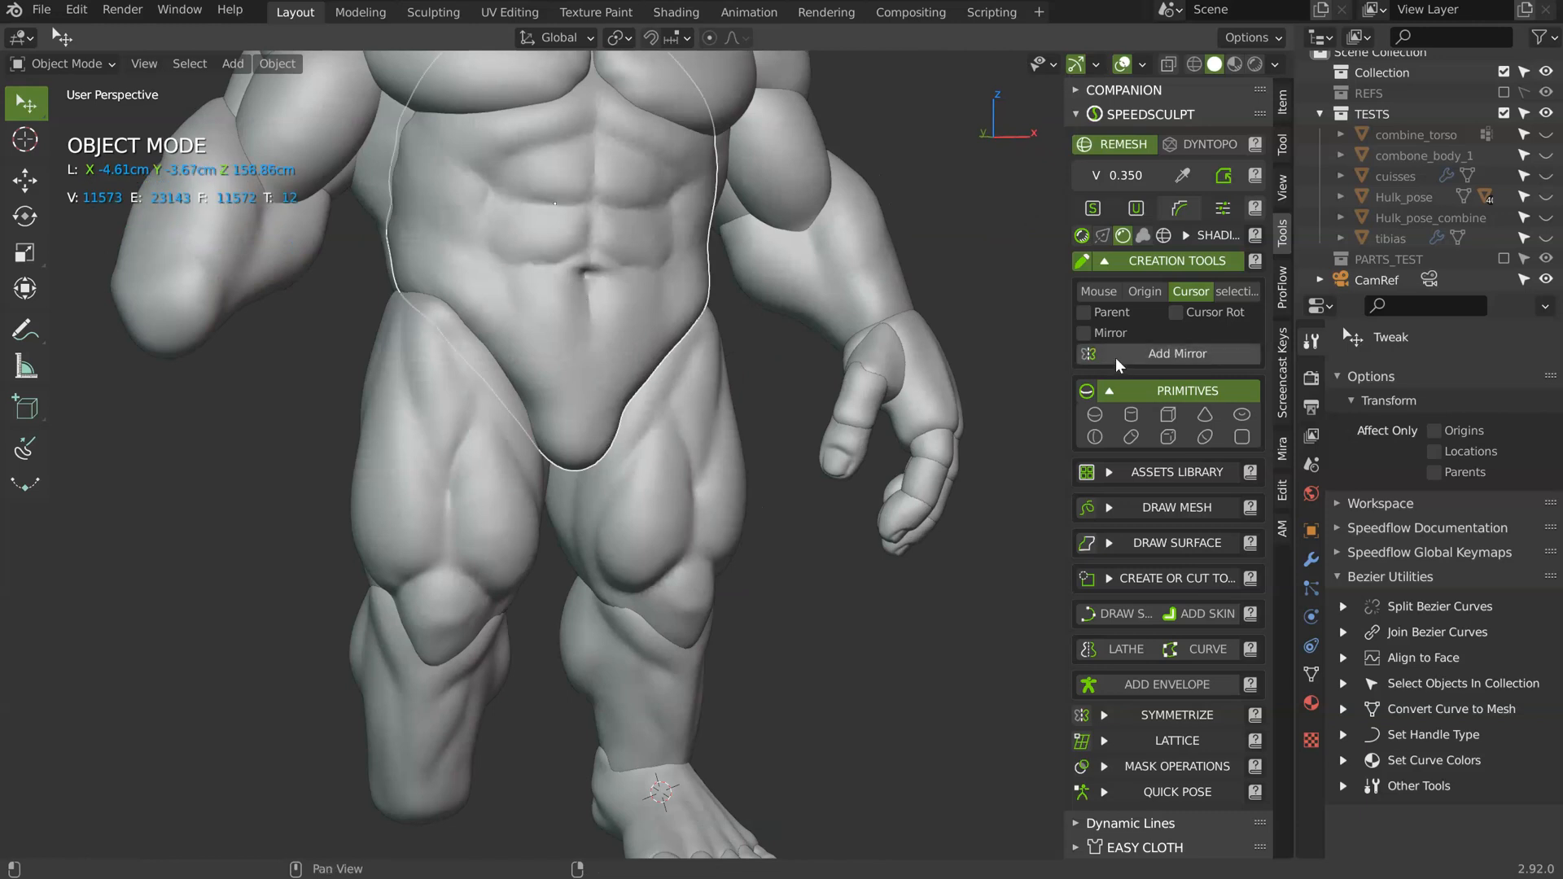
pyautogui.click(1086, 333)
# - Mirror the foot and show the mirror of each of its five toes on the other leg
pyautogui.keyDown('shift'); pyautogui.moveTo(804, 479); pyautogui.dragTo(795, 262, button='middle'); pyautogui.keyUp('shift')
pyautogui.click(707, 423)
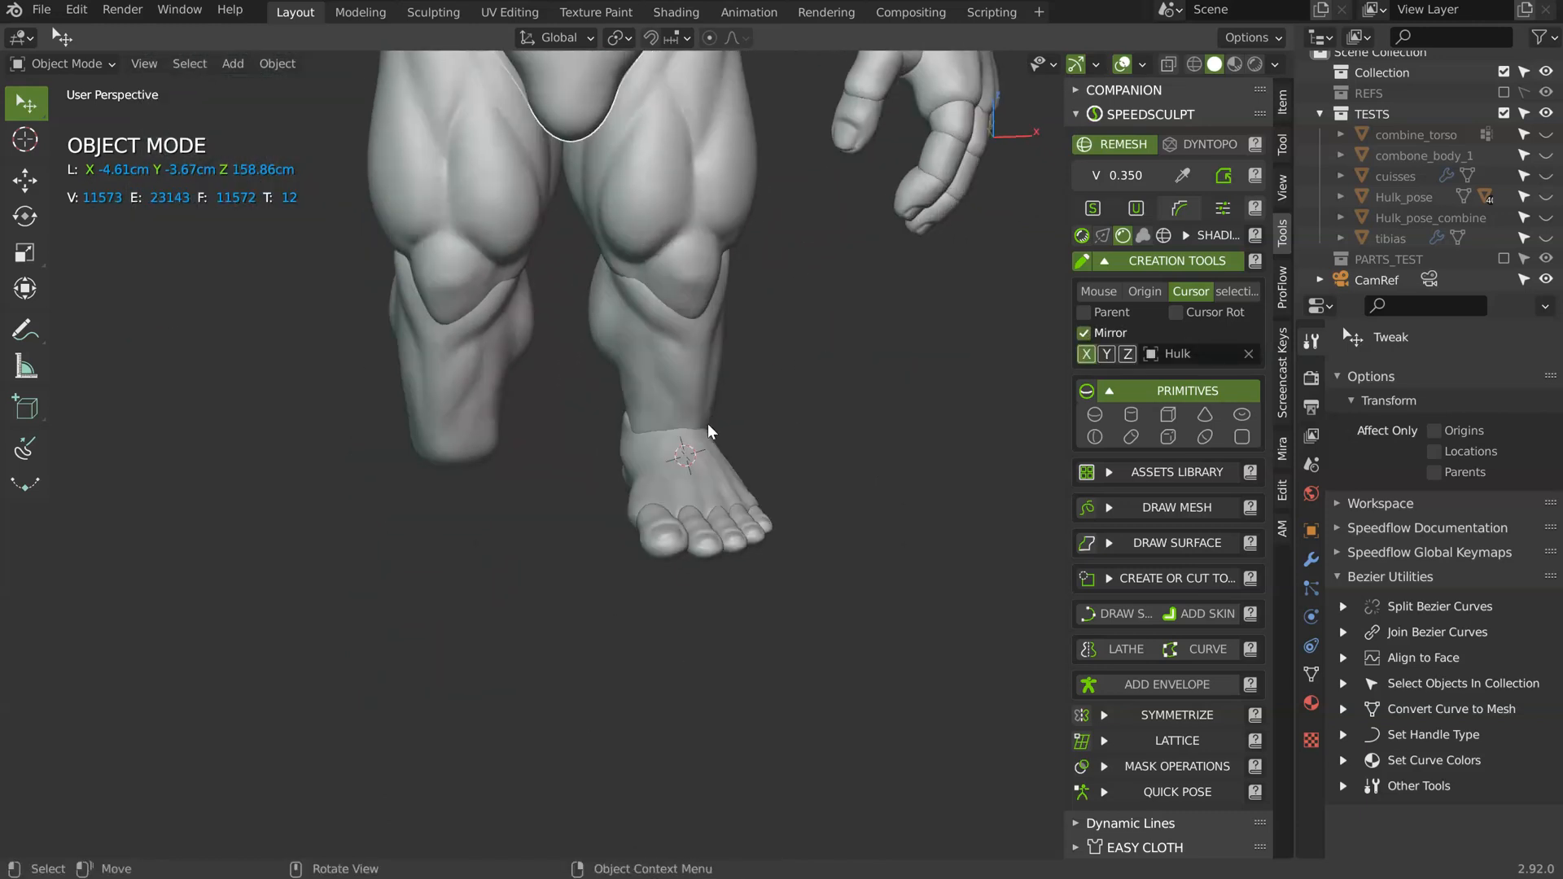
pyautogui.click(1153, 375)
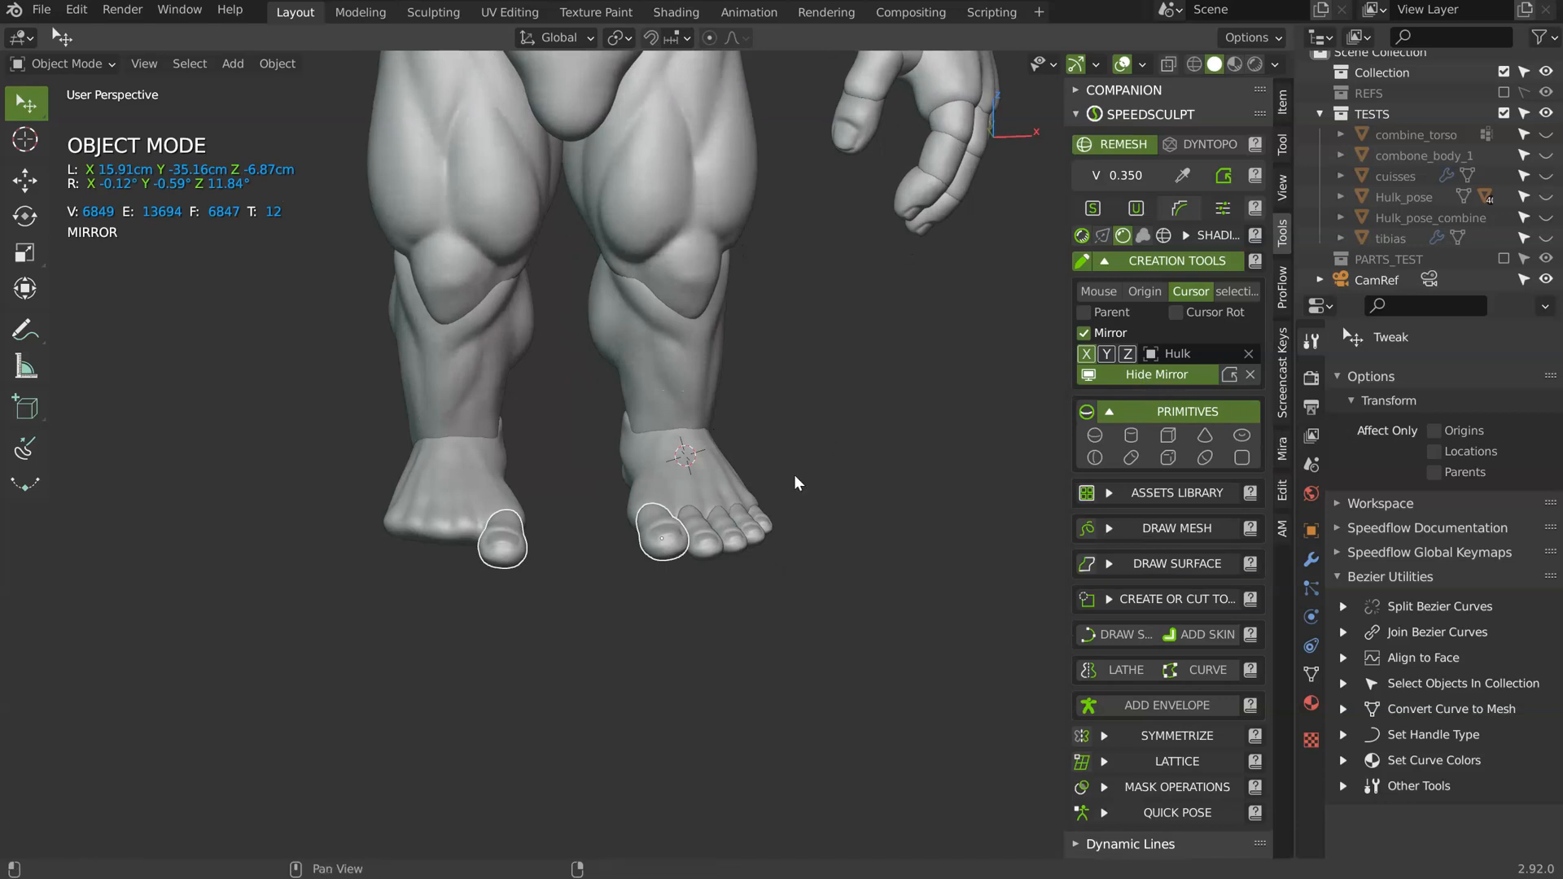
pyautogui.click(706, 545)
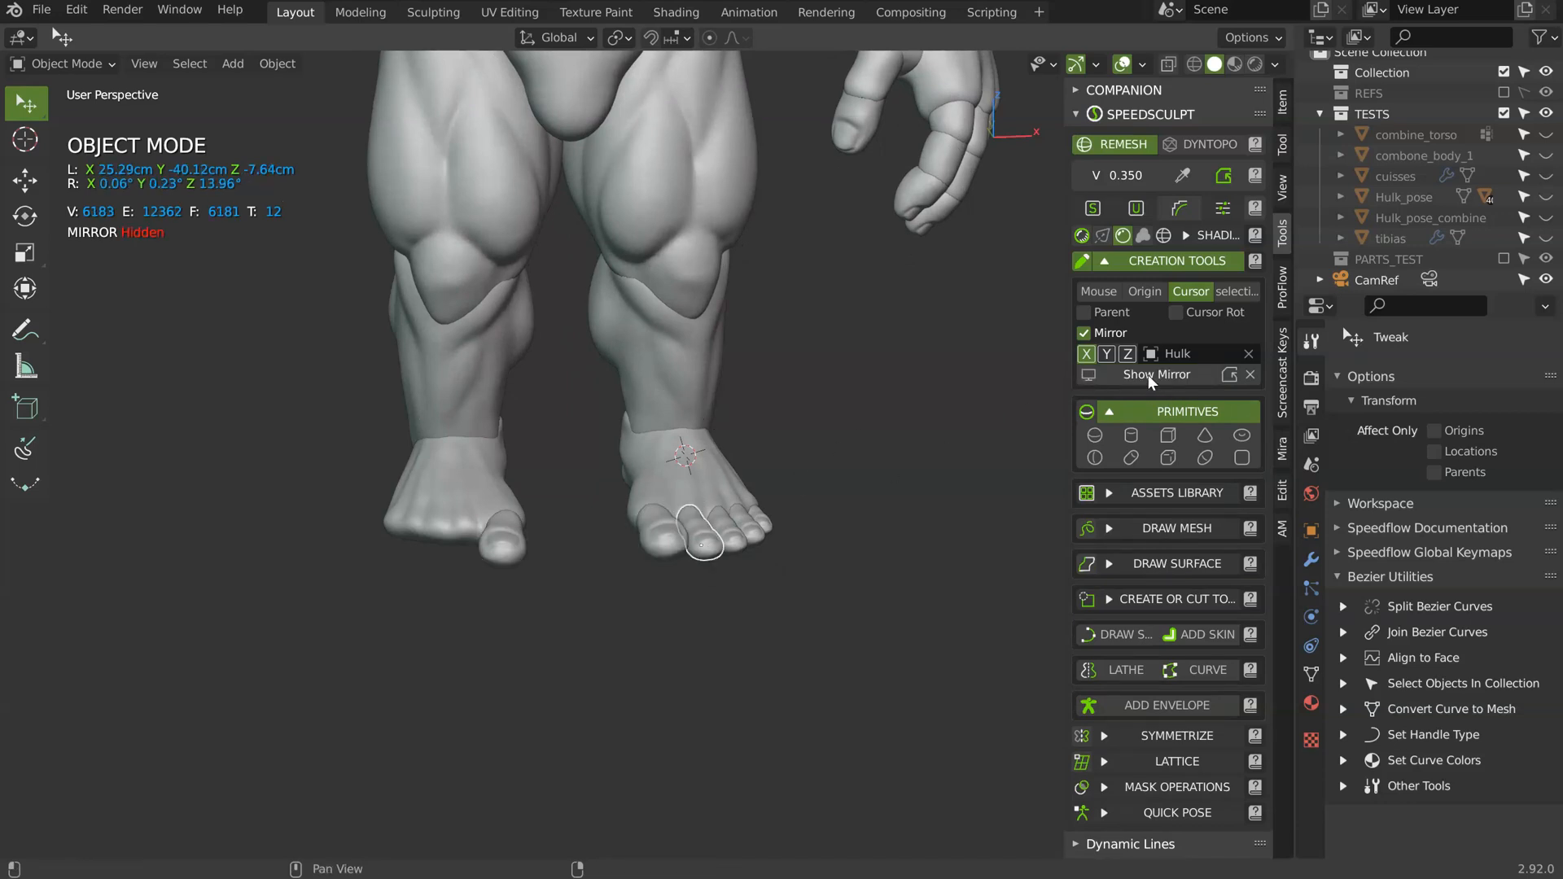
pyautogui.click(1151, 374)
pyautogui.click(729, 525)
pyautogui.click(760, 534)
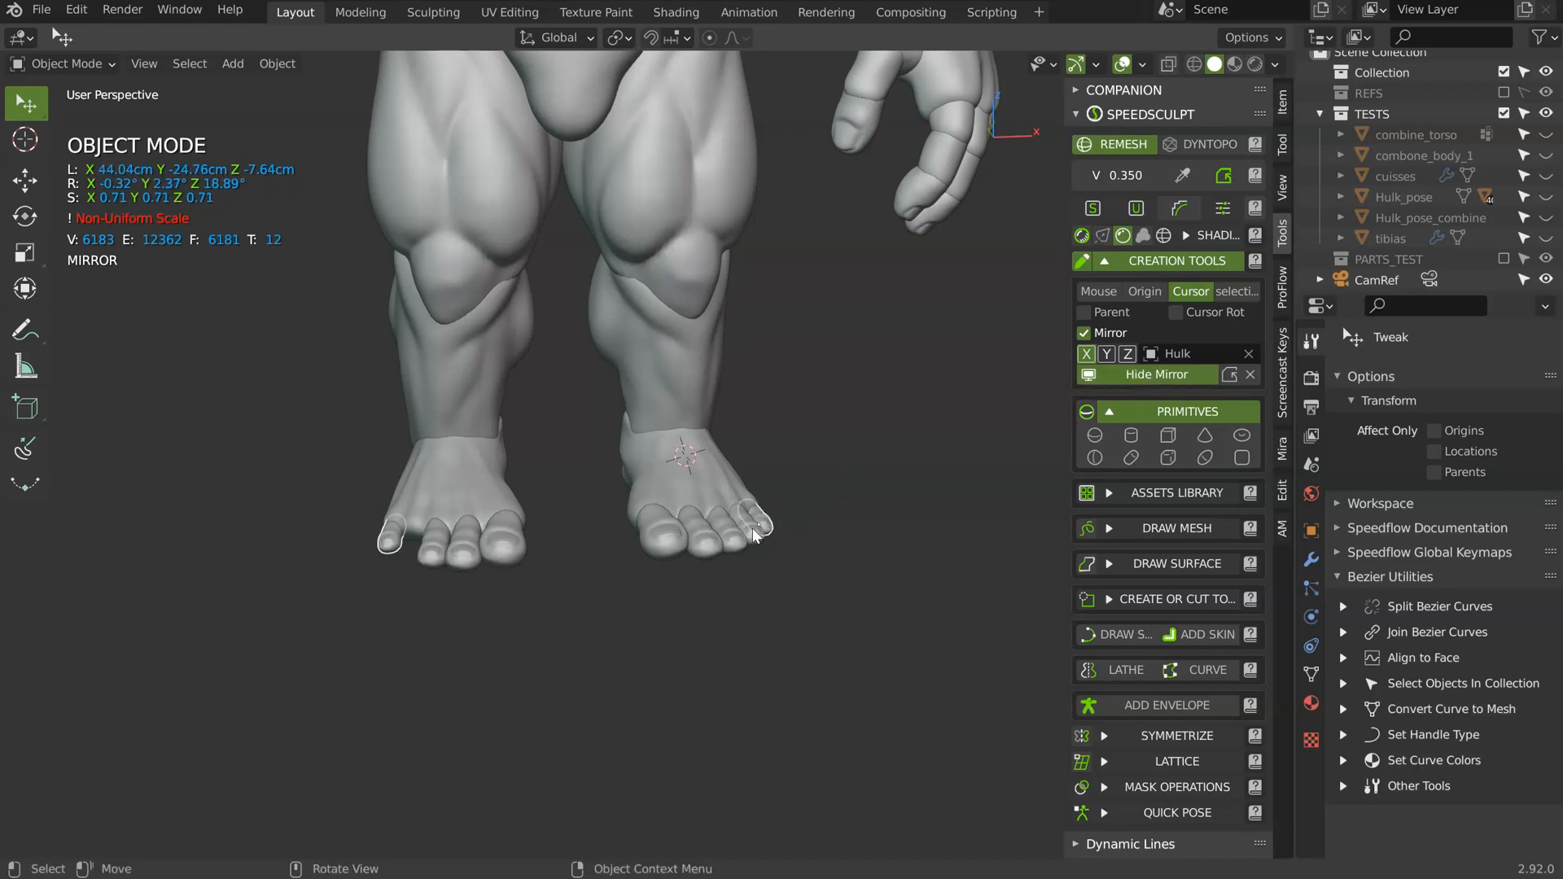
pyautogui.click(750, 539)
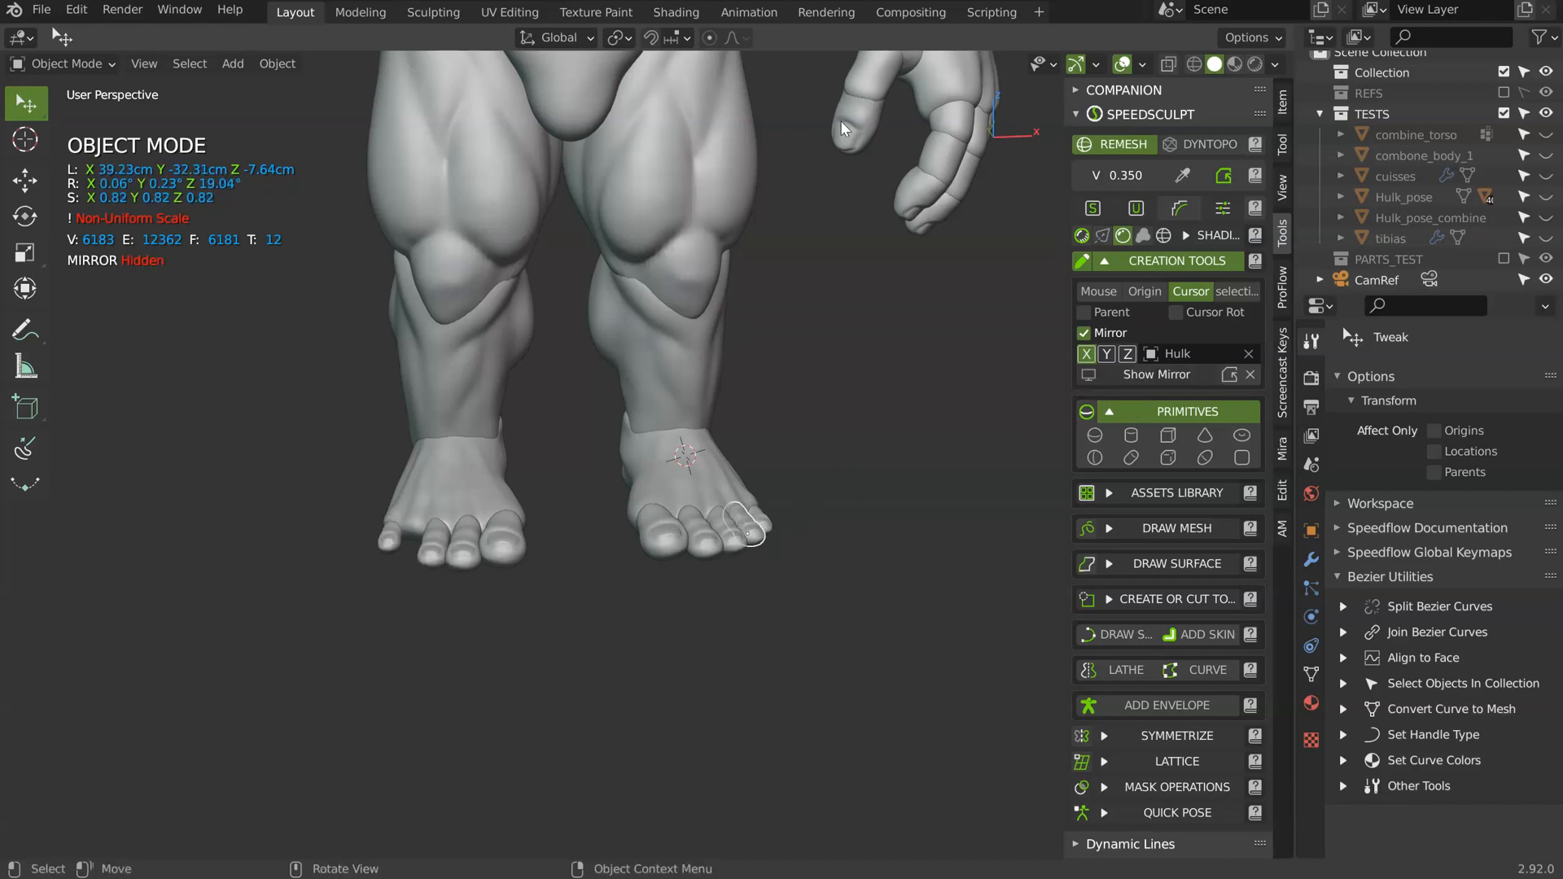
pyautogui.keyDown('shift'); pyautogui.moveTo(796, 344); pyautogui.dragTo(742, 425, button='middle'); pyautogui.keyUp('shift')
pyautogui.keyDown('shift'); pyautogui.moveTo(757, 343); pyautogui.dragTo(761, 407, button='middle'); pyautogui.keyUp('shift')
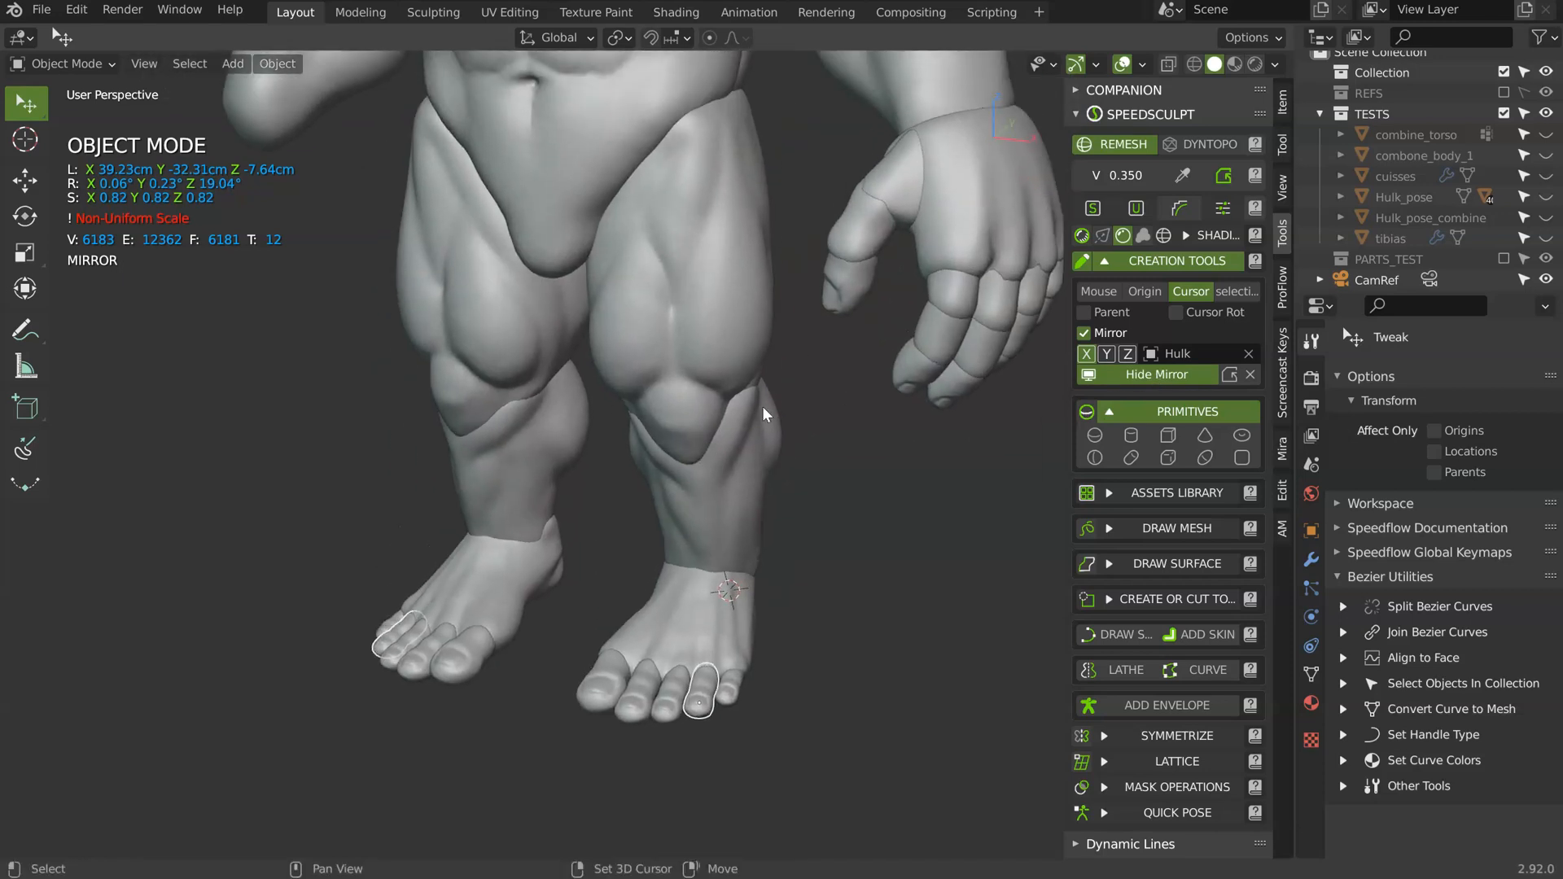
# - Select the thumb and finger segments together and show the mirror for the selection
pyautogui.click(842, 306)
pyautogui.keyDown('shift'); pyautogui.moveTo(853, 282); pyautogui.dragTo(840, 334, button='middle'); pyautogui.keyUp('shift')
pyautogui.keyDown('shift'); pyautogui.click(842, 306); pyautogui.keyUp('shift')
pyautogui.keyDown('shift'); pyautogui.click(910, 397); pyautogui.keyUp('shift')
pyautogui.keyDown('shift'); pyautogui.click(900, 425); pyautogui.keyUp('shift')
pyautogui.keyDown('shift'); pyautogui.click(1010, 362); pyautogui.keyUp('shift')
pyautogui.keyDown('shift'); pyautogui.click(998, 402); pyautogui.keyUp('shift')
pyautogui.moveTo(998, 402); pyautogui.dragTo(884, 427, button='middle')
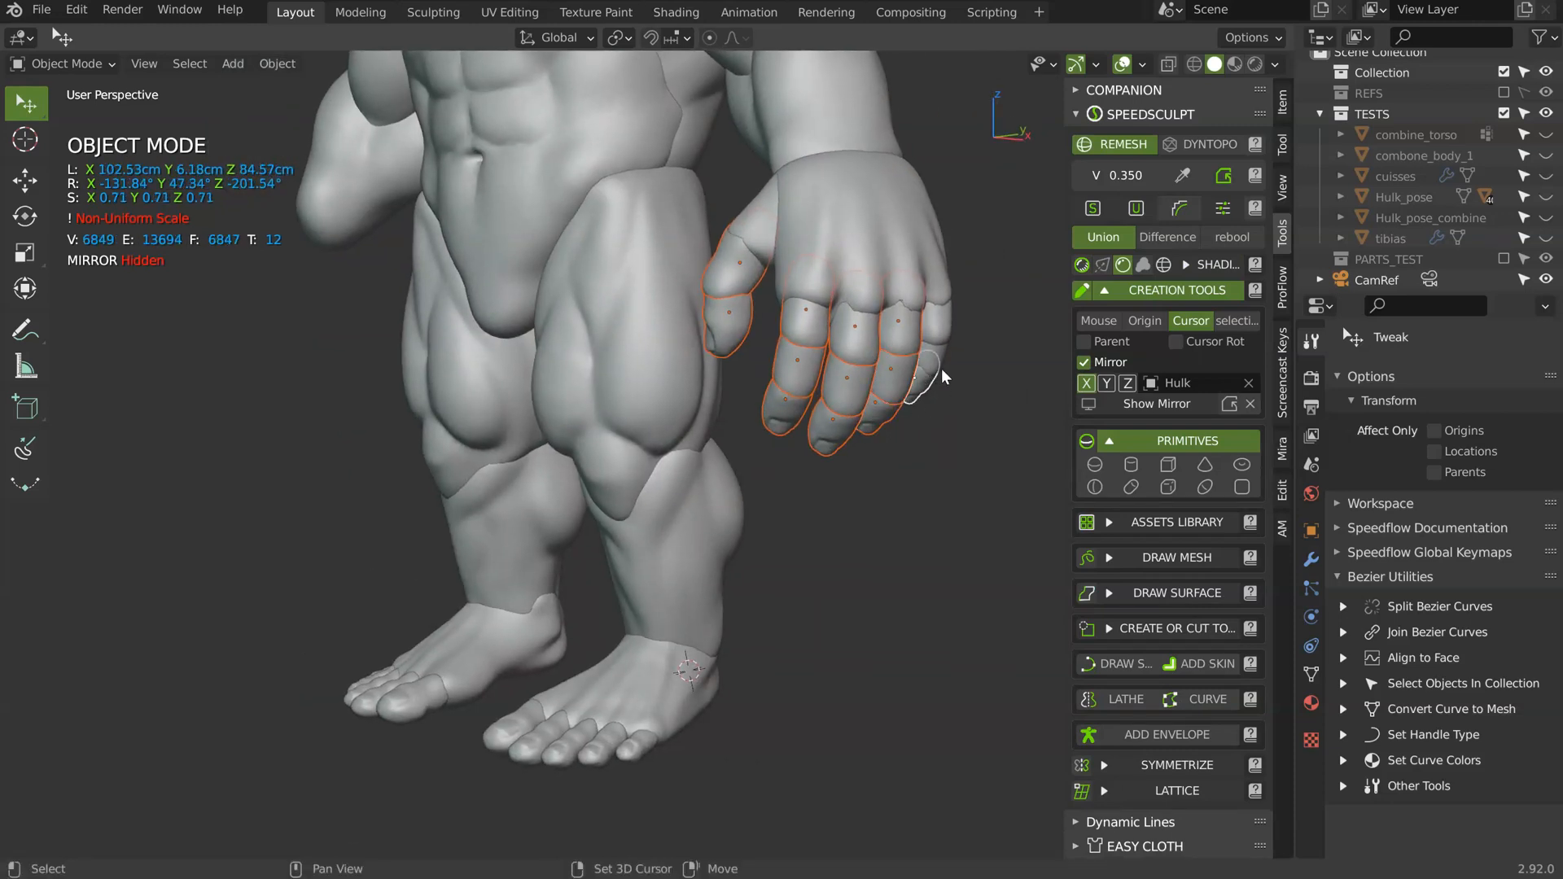
pyautogui.click(1165, 400)
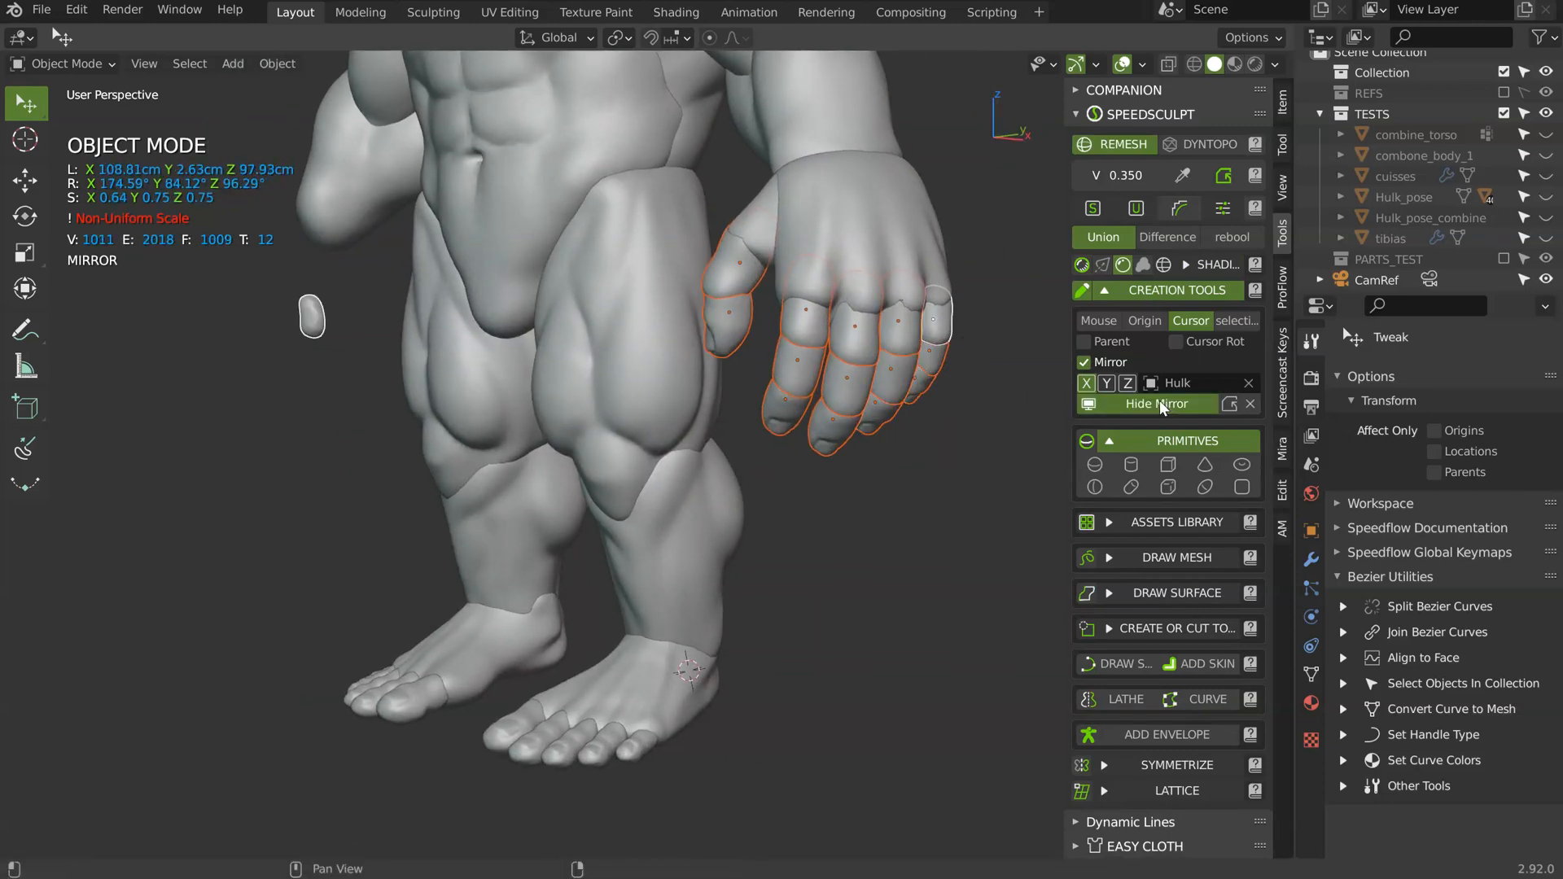
# - Show the mirror for the thumb segments and the index finger segments one by one
pyautogui.click(730, 275)
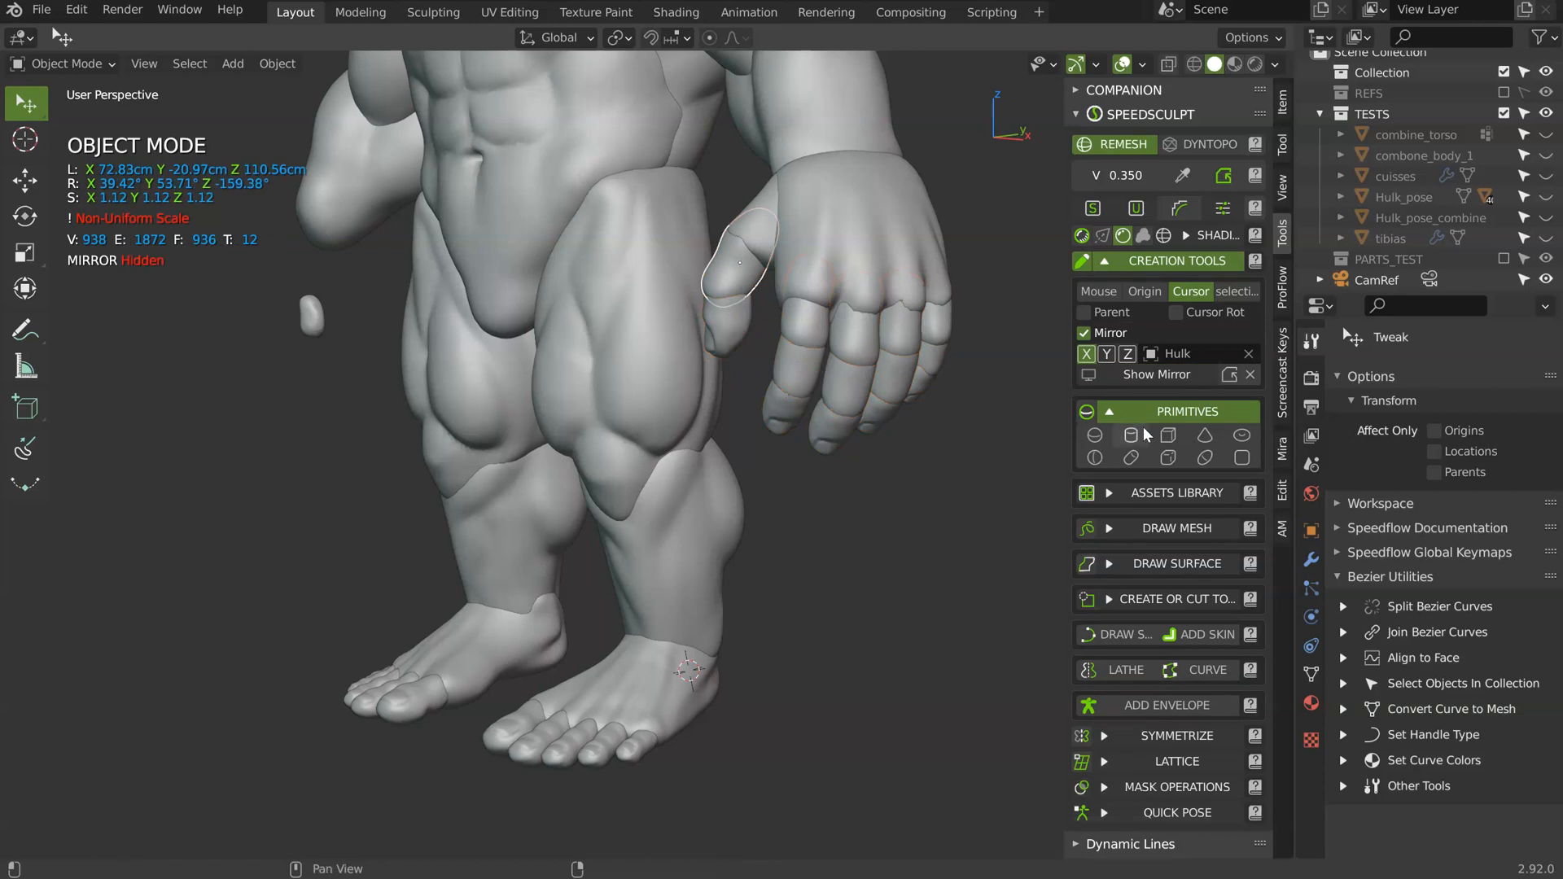
pyautogui.click(1148, 380)
pyautogui.click(736, 327)
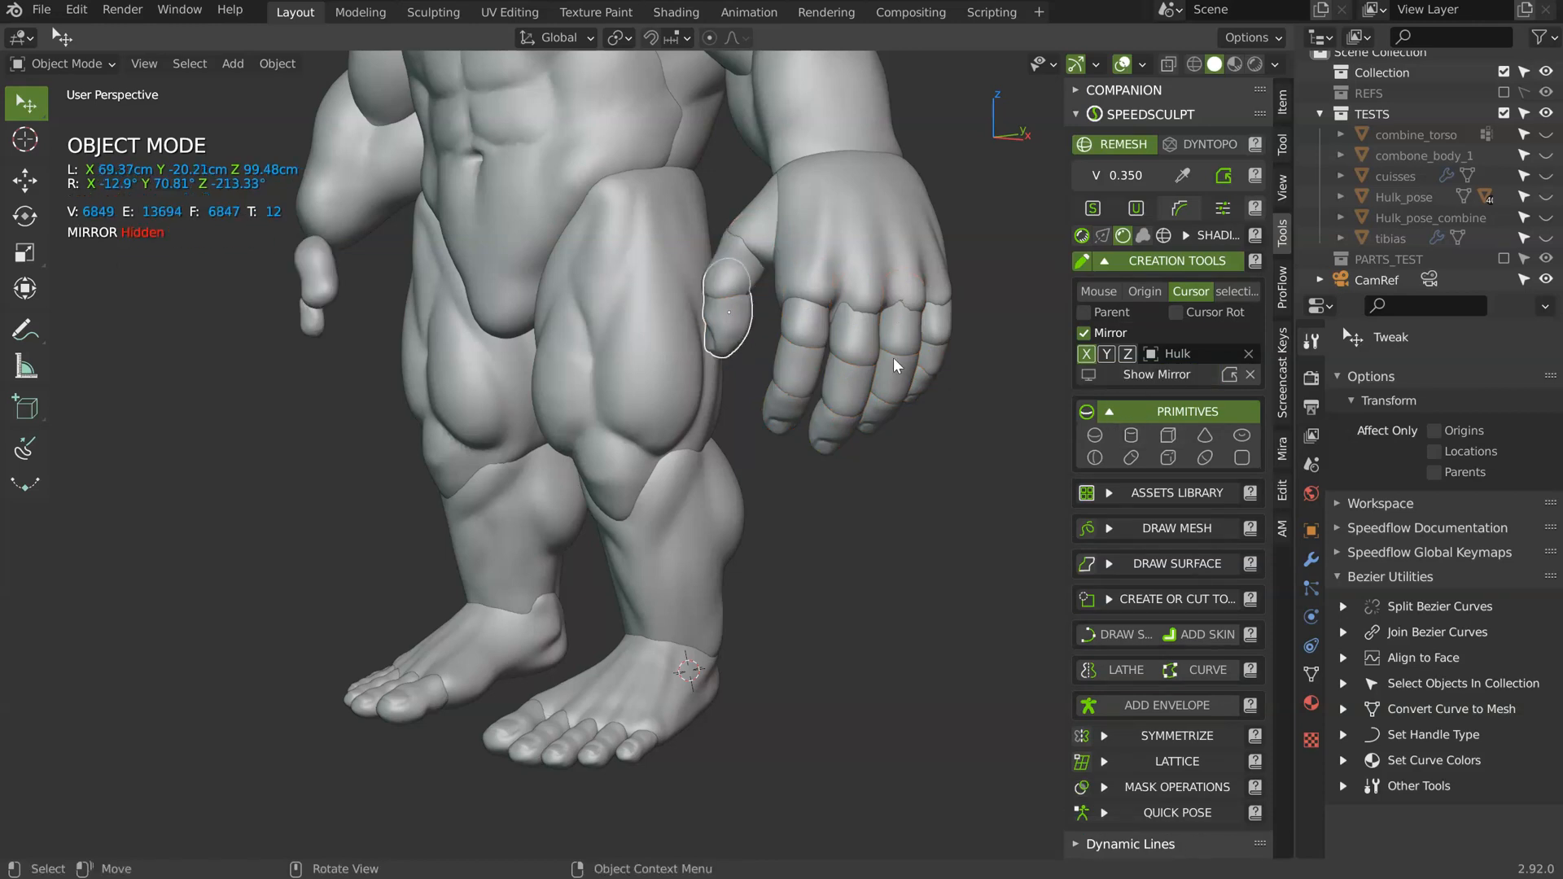
pyautogui.click(1134, 378)
pyautogui.click(794, 318)
pyautogui.click(796, 360)
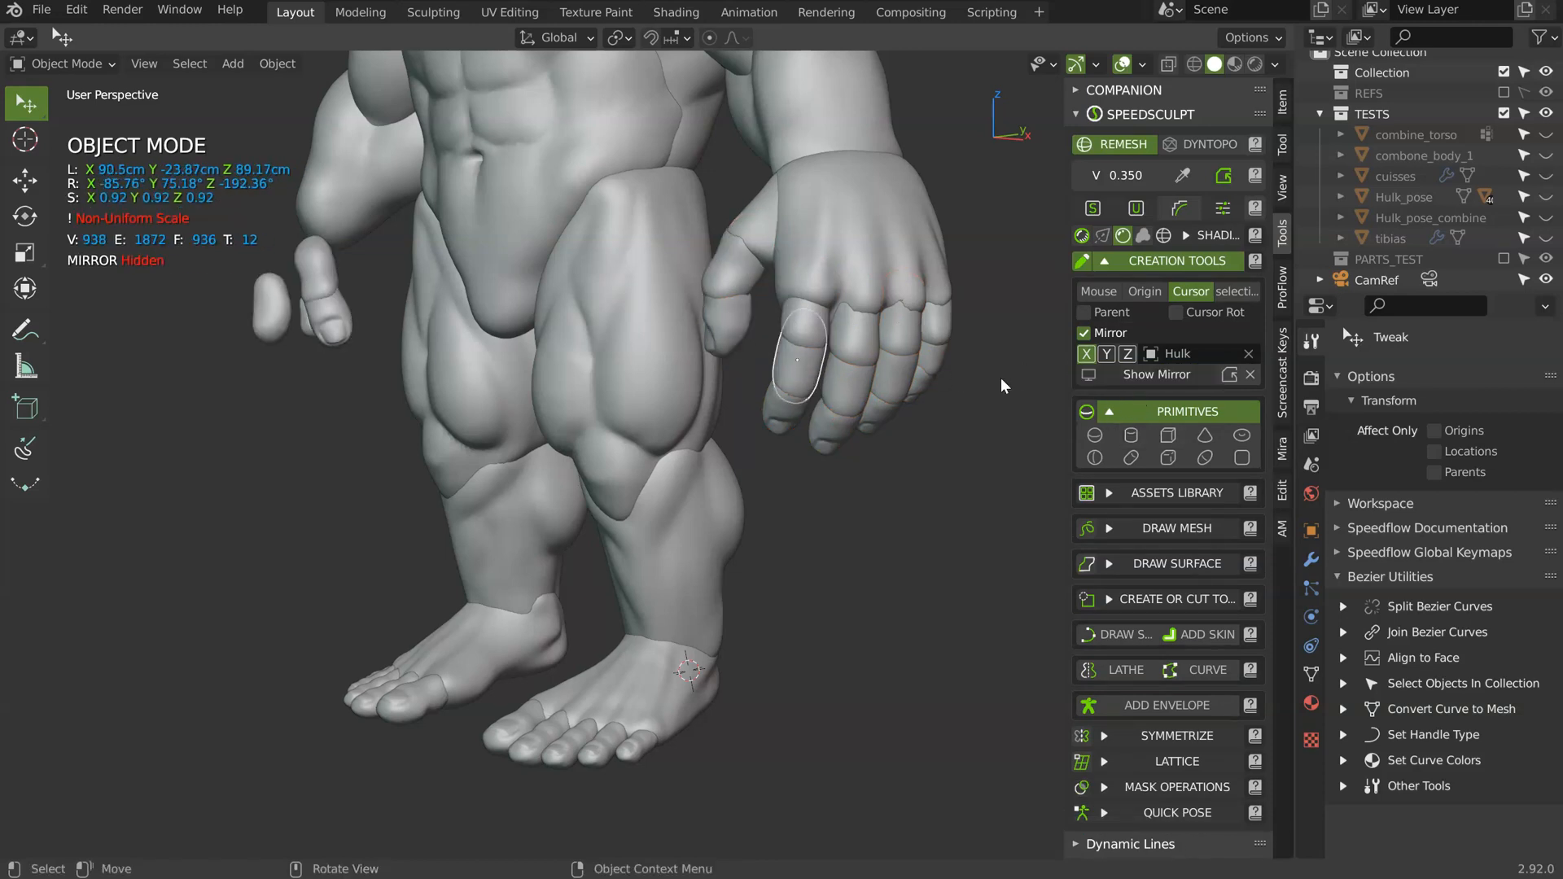
pyautogui.click(786, 407)
pyautogui.click(1136, 375)
# - Show the mirror for each of the middle finger's segments
pyautogui.click(836, 393)
pyautogui.click(868, 344)
pyautogui.click(1158, 377)
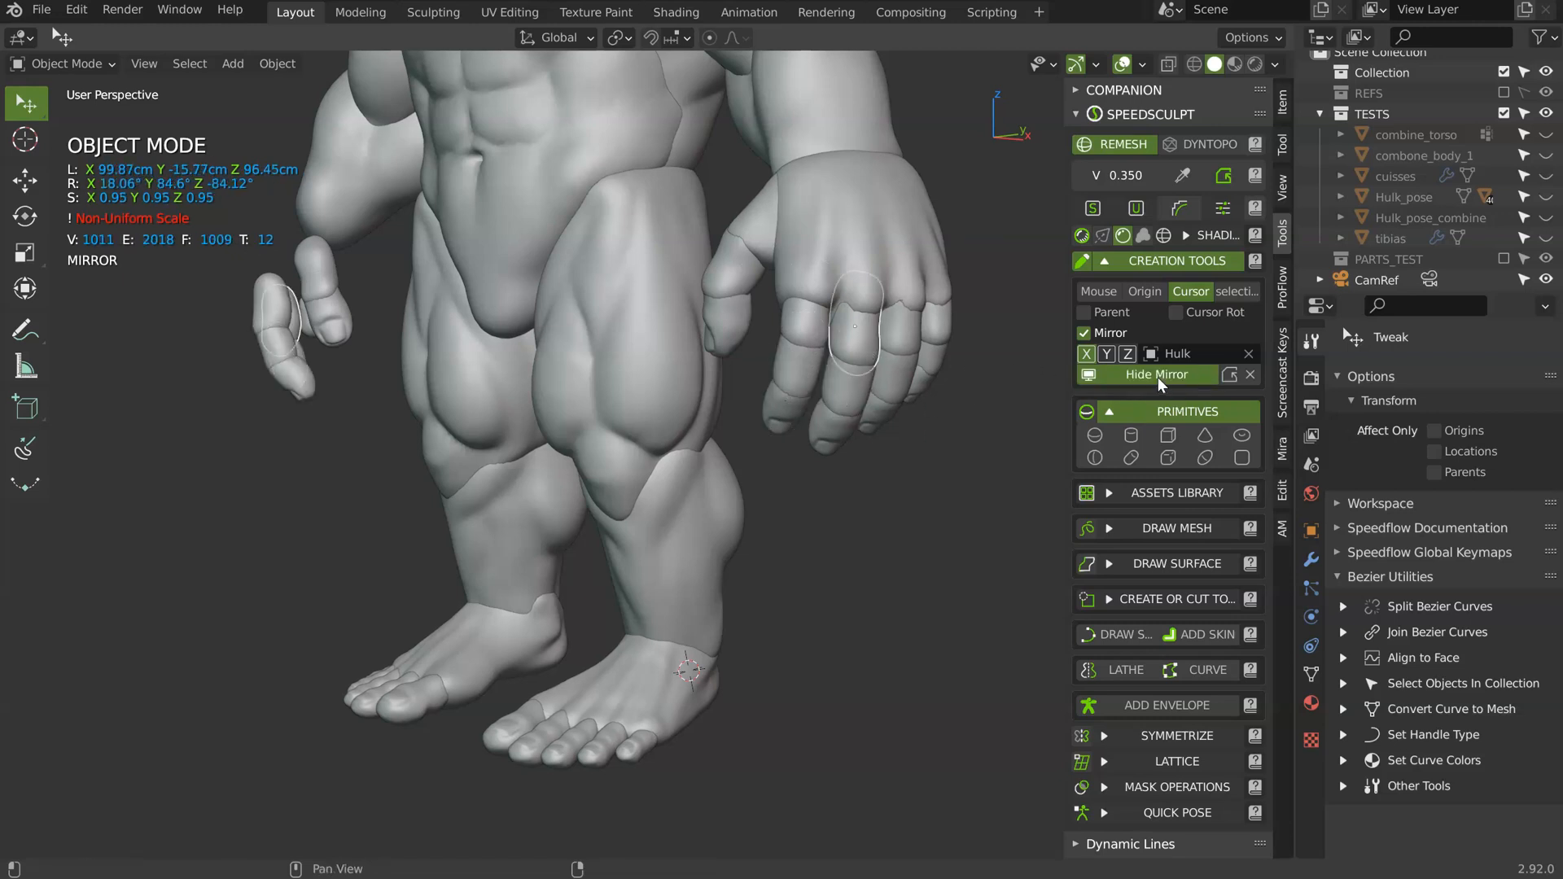
pyautogui.click(830, 417)
pyautogui.click(1140, 379)
pyautogui.click(850, 382)
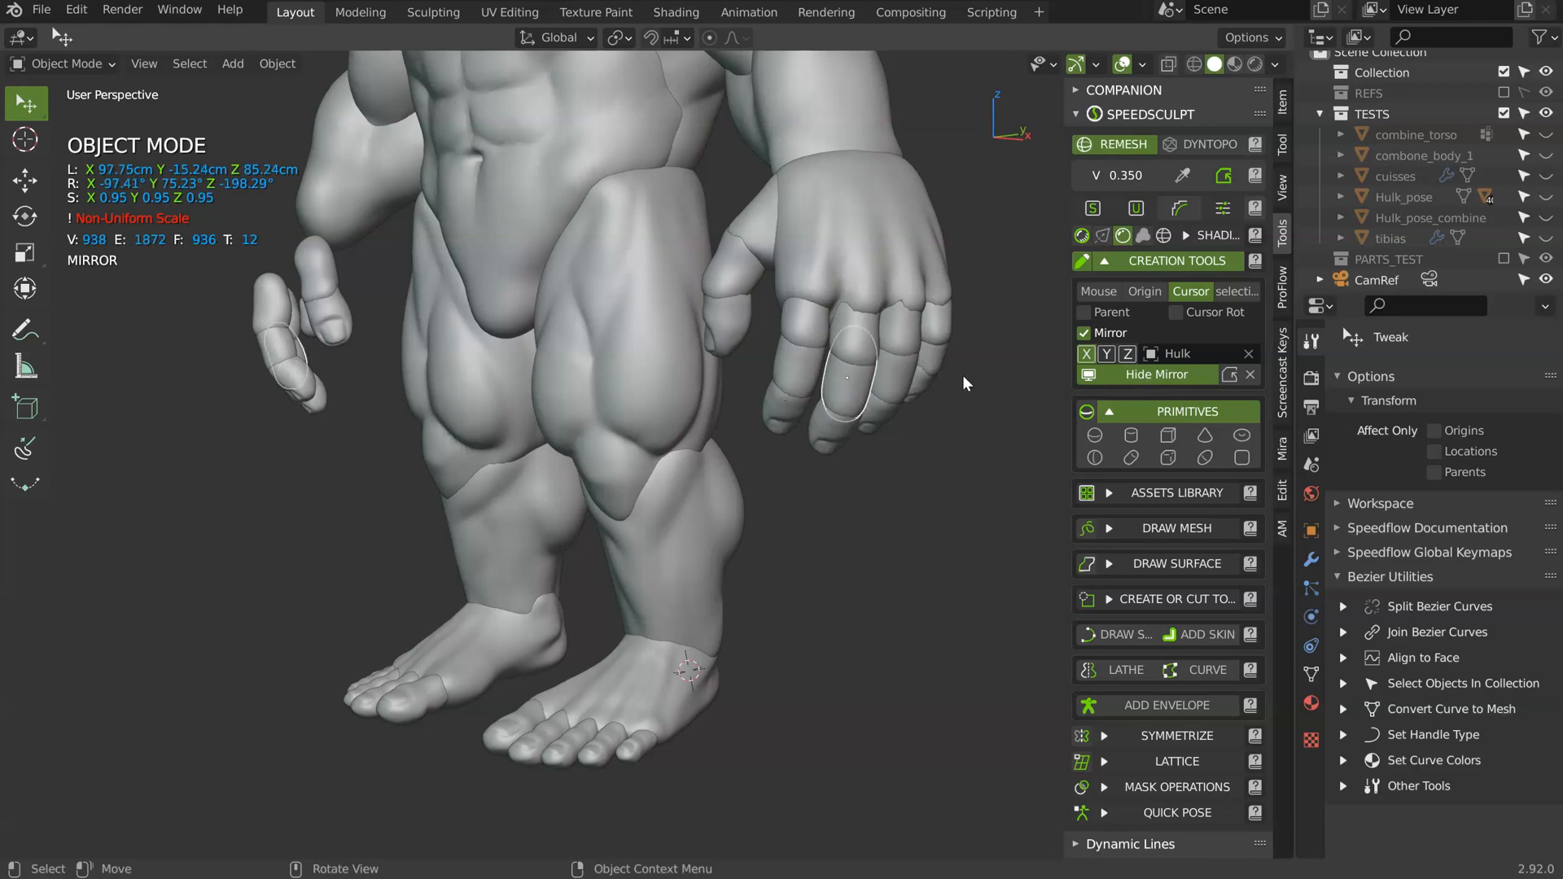
# - Show the mirror for the ring finger's segments and the remaining little finger segments
pyautogui.click(898, 321)
pyautogui.click(882, 407)
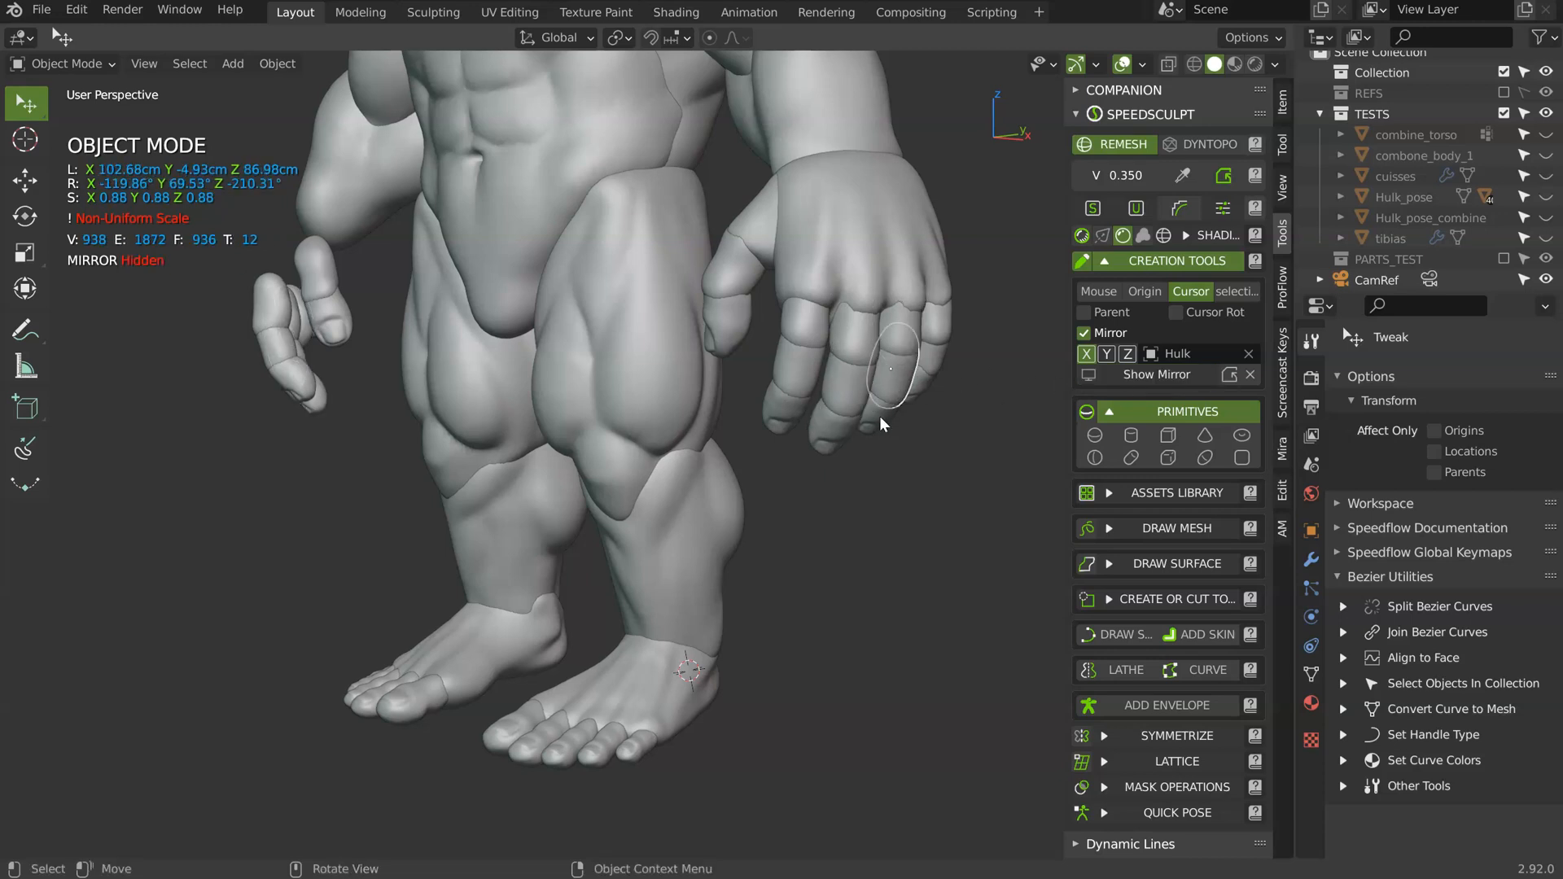
pyautogui.click(868, 420)
pyautogui.click(1151, 370)
pyautogui.click(1146, 376)
pyautogui.moveTo(988, 402); pyautogui.dragTo(926, 398, button='middle')
pyautogui.click(1172, 374)
pyautogui.click(936, 351)
pyautogui.click(1117, 376)
# - Mirror the palm and the thumb's base piece onto the other arm and shift the thumb base slightly toward the palm
pyautogui.moveTo(961, 350)
pyautogui.mouseDown(button='middle')
pyautogui.moveTo(866, 328)
pyautogui.moveTo(940, 378)
pyautogui.moveTo(926, 310)
pyautogui.moveTo(963, 346)
pyautogui.mouseUp(button='middle')
pyautogui.click(963, 345)
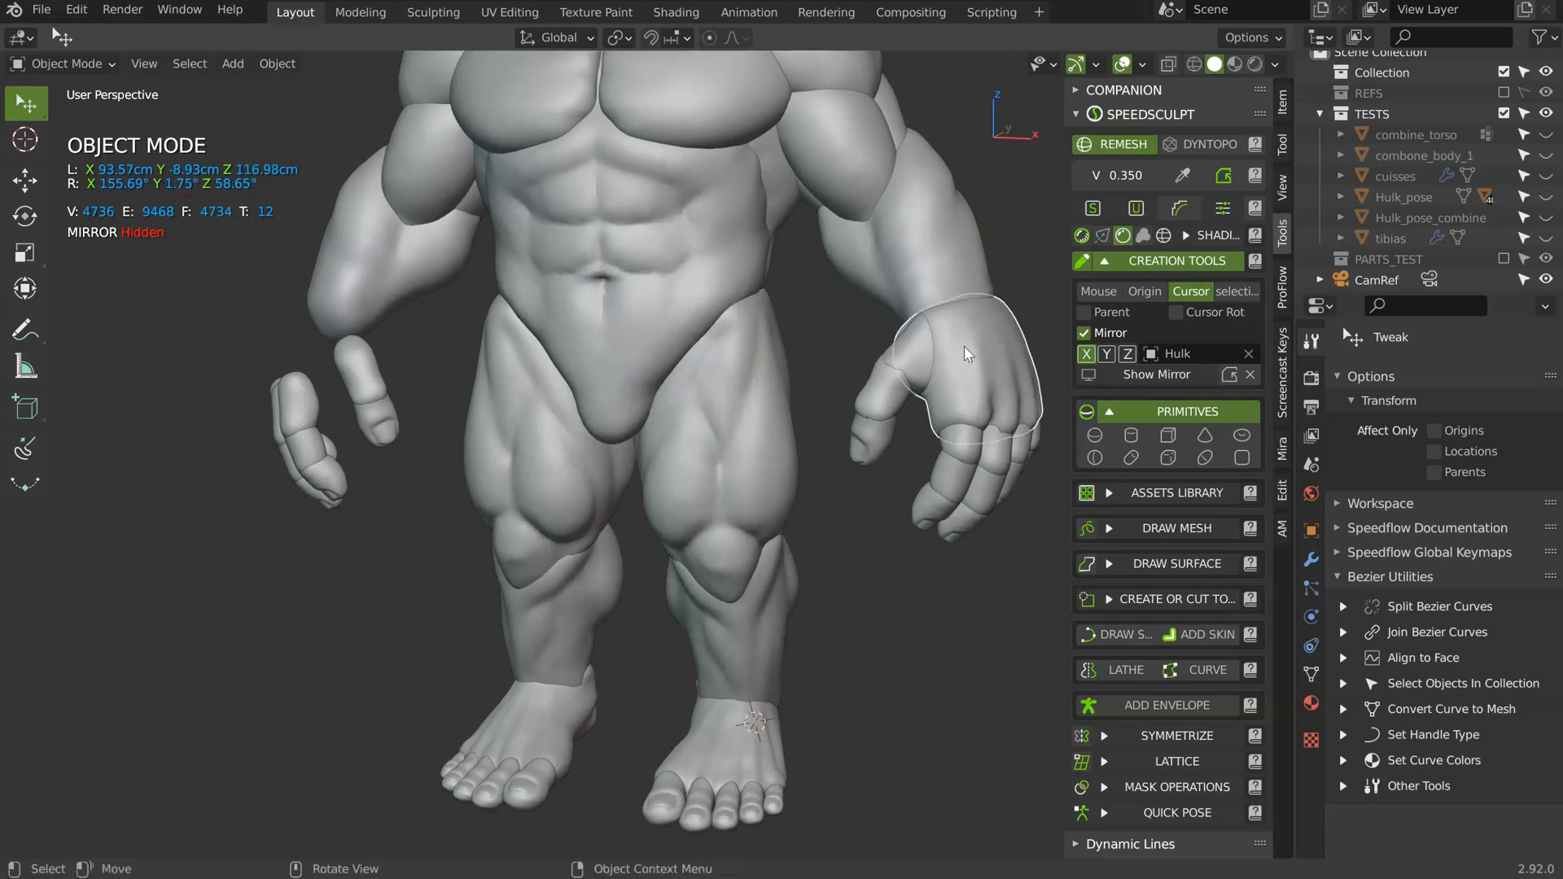
pyautogui.click(1160, 377)
pyautogui.click(925, 342)
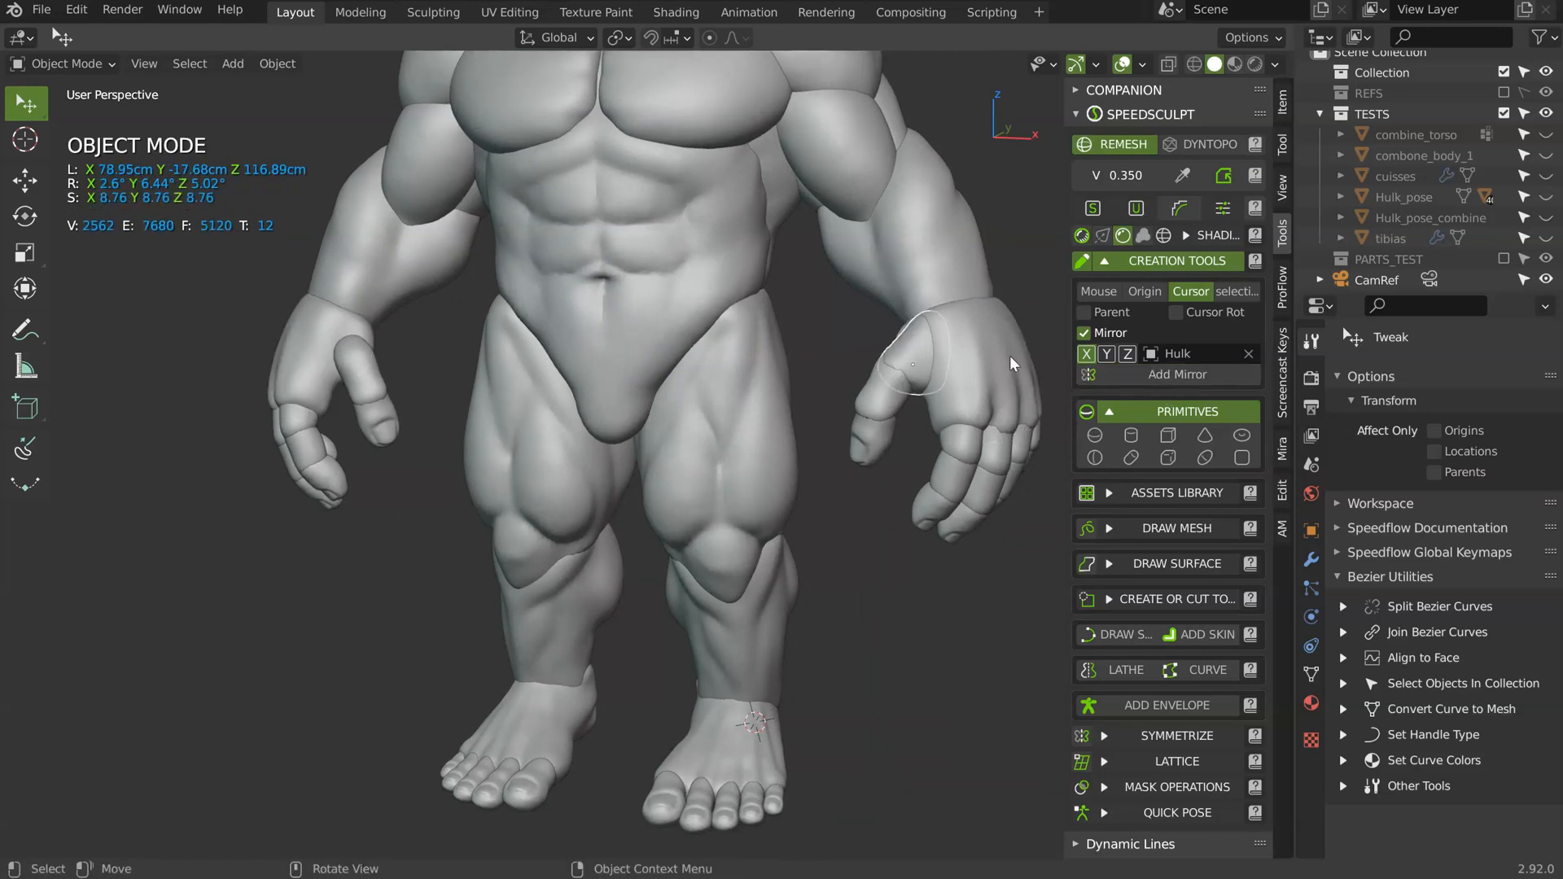
pyautogui.click(1136, 375)
pyautogui.moveTo(814, 358); pyautogui.dragTo(667, 468, button='middle')
pyautogui.click(968, 319)
pyautogui.scroll(-3, 791, 356)
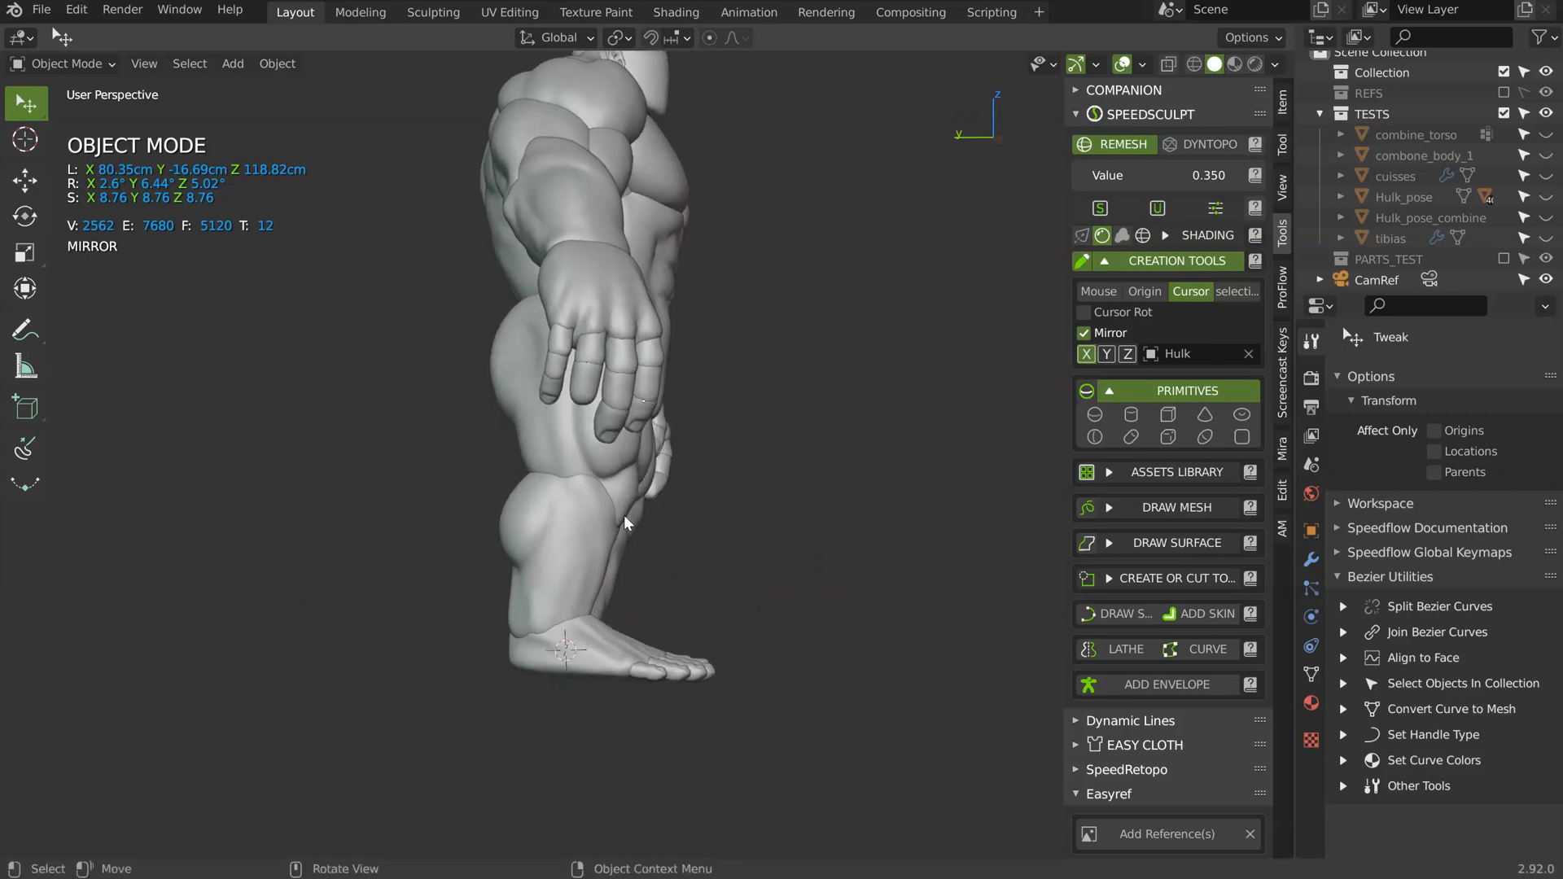
# - Select all hand pieces with the palm active, set the pivot to Active Element and scale the hand down to about 0.93
pyautogui.moveTo(650, 631); pyautogui.dragTo(724, 389, button='middle')
pyautogui.click(737, 344)
pyautogui.keyDown('shift'); pyautogui.click(682, 353); pyautogui.keyUp('shift')
pyautogui.keyDown('ctrl'); pyautogui.moveTo(725, 387); pyautogui.dragTo(869, 378, button='right'); pyautogui.keyUp('ctrl')
pyautogui.keyDown('shift'); pyautogui.click(835, 389); pyautogui.keyUp('shift')
pyautogui.moveTo(856, 378); pyautogui.dragTo(764, 329, button='middle')
pyautogui.click(619, 37)
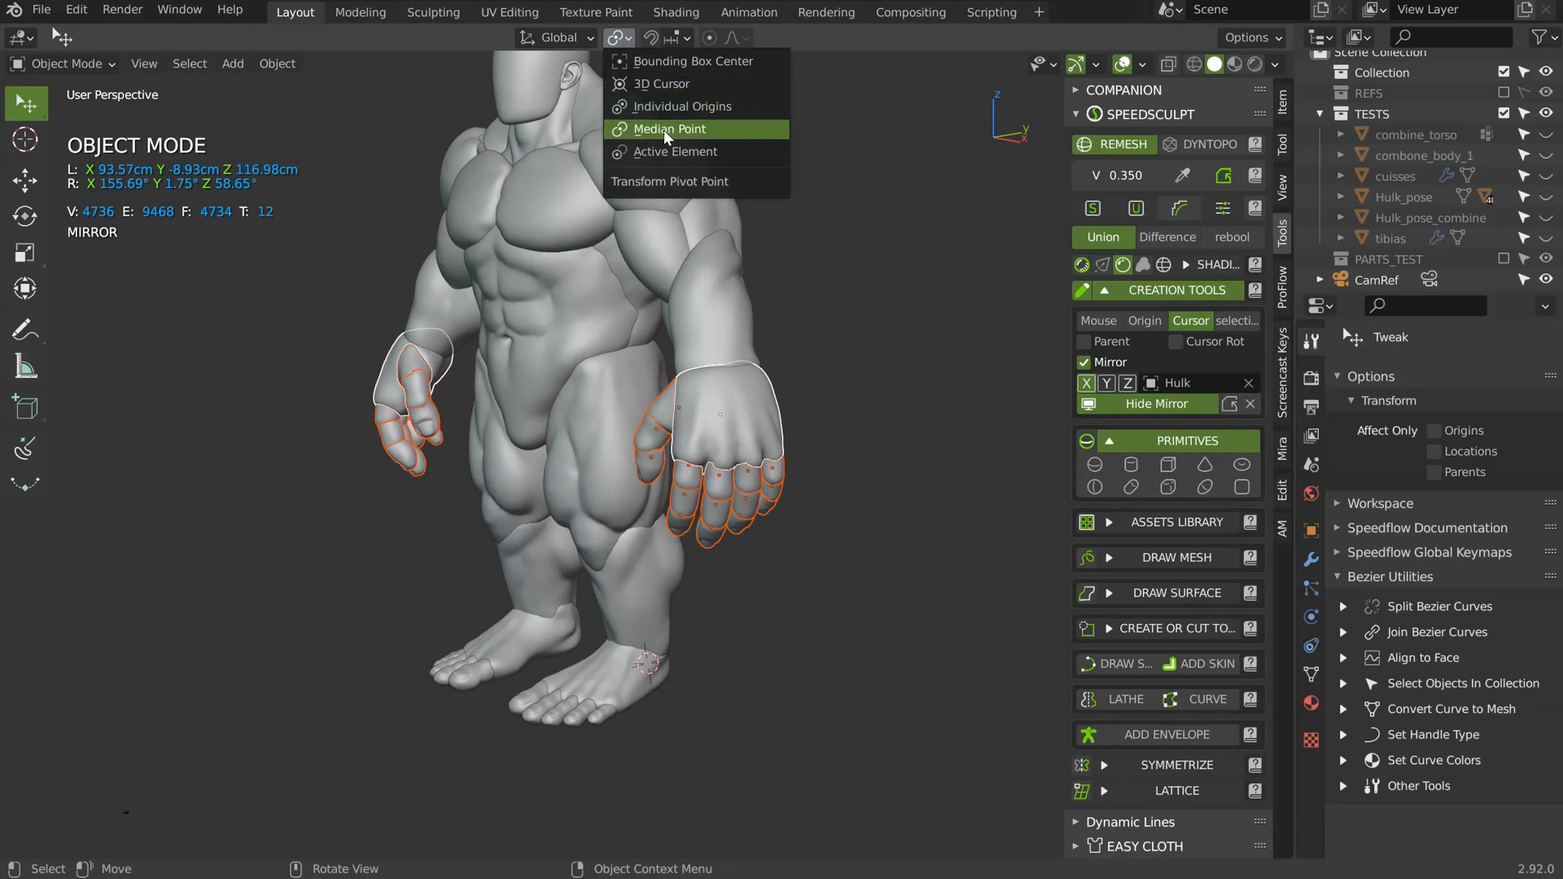
pyautogui.click(654, 153)
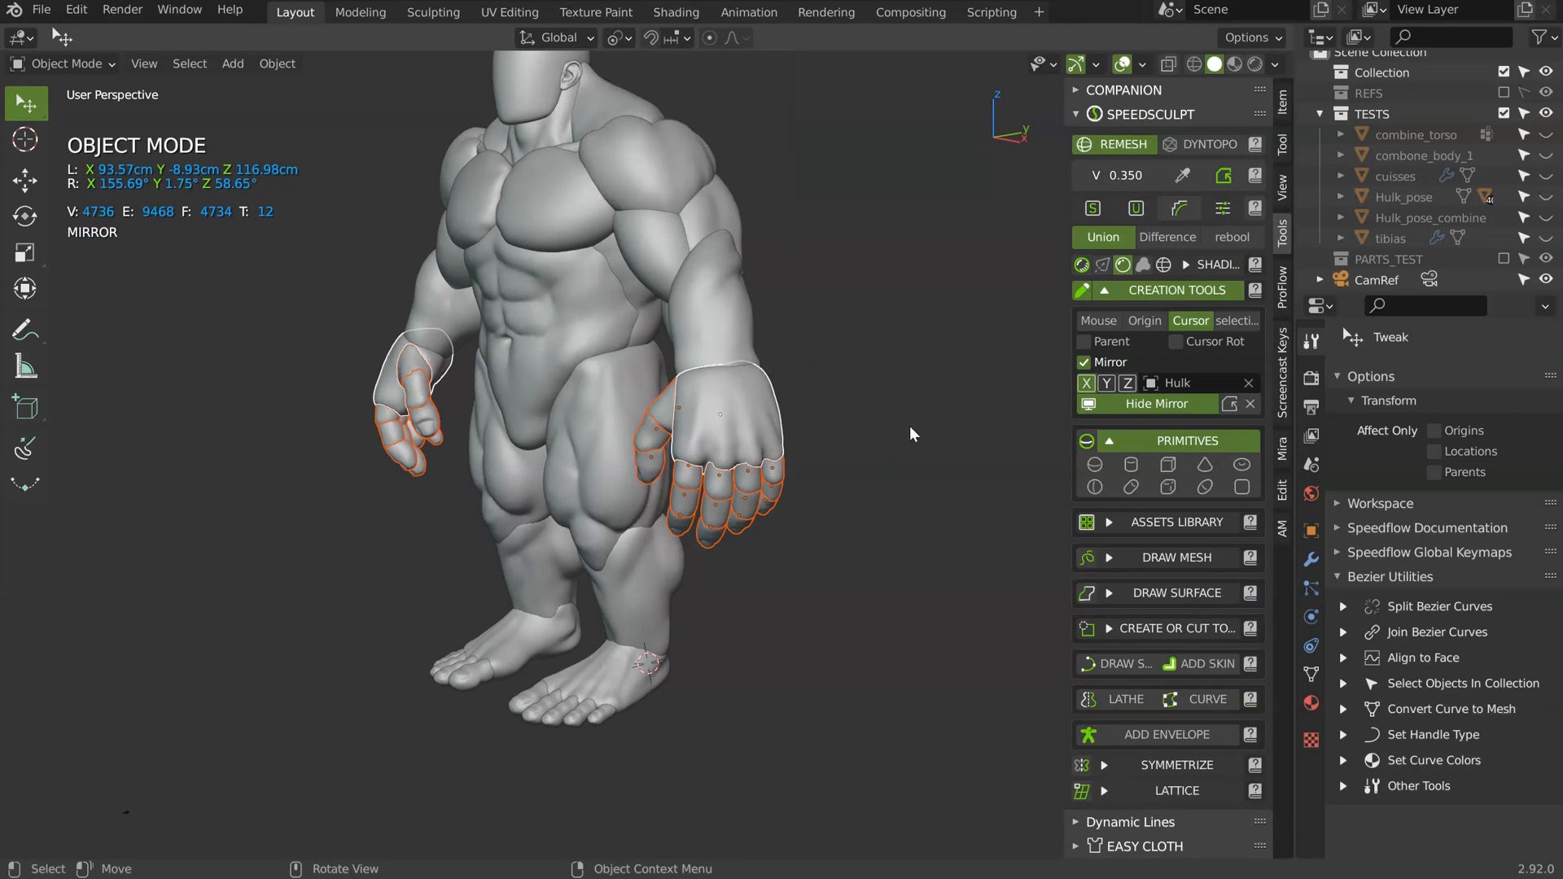
pyautogui.press('s')
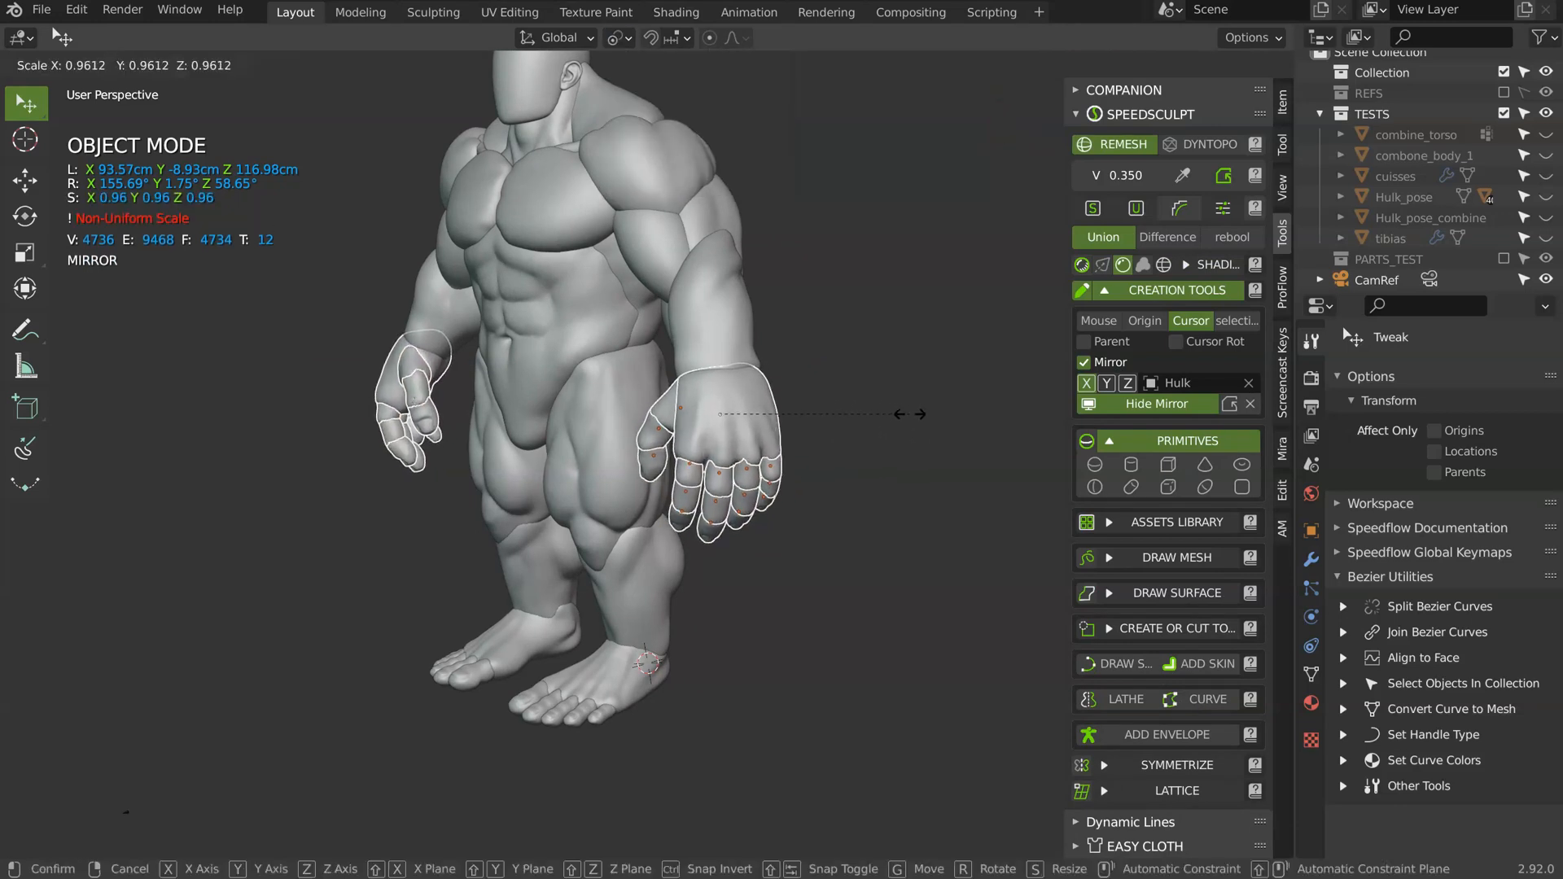
pyautogui.click(902, 416)
# - Rotate the whole hand slightly around the palm to line it up with the forearm
pyautogui.moveTo(684, 426)
pyautogui.mouseDown(button='middle')
pyautogui.moveTo(892, 414)
pyautogui.moveTo(887, 399)
pyautogui.moveTo(639, 369)
pyautogui.moveTo(808, 223)
pyautogui.moveTo(866, 389)
pyautogui.moveTo(681, 344)
pyautogui.moveTo(736, 350)
pyautogui.moveTo(725, 368)
pyautogui.mouseUp(button='middle')
pyautogui.press('r')
pyautogui.click(809, 218)
pyautogui.click(861, 346)
pyautogui.scroll(3, 683, 344)
# - Inspect the palm's fit with the forearm in Sculpt Mode with the Grab brush and return to Object Mode
pyautogui.click(724, 368)
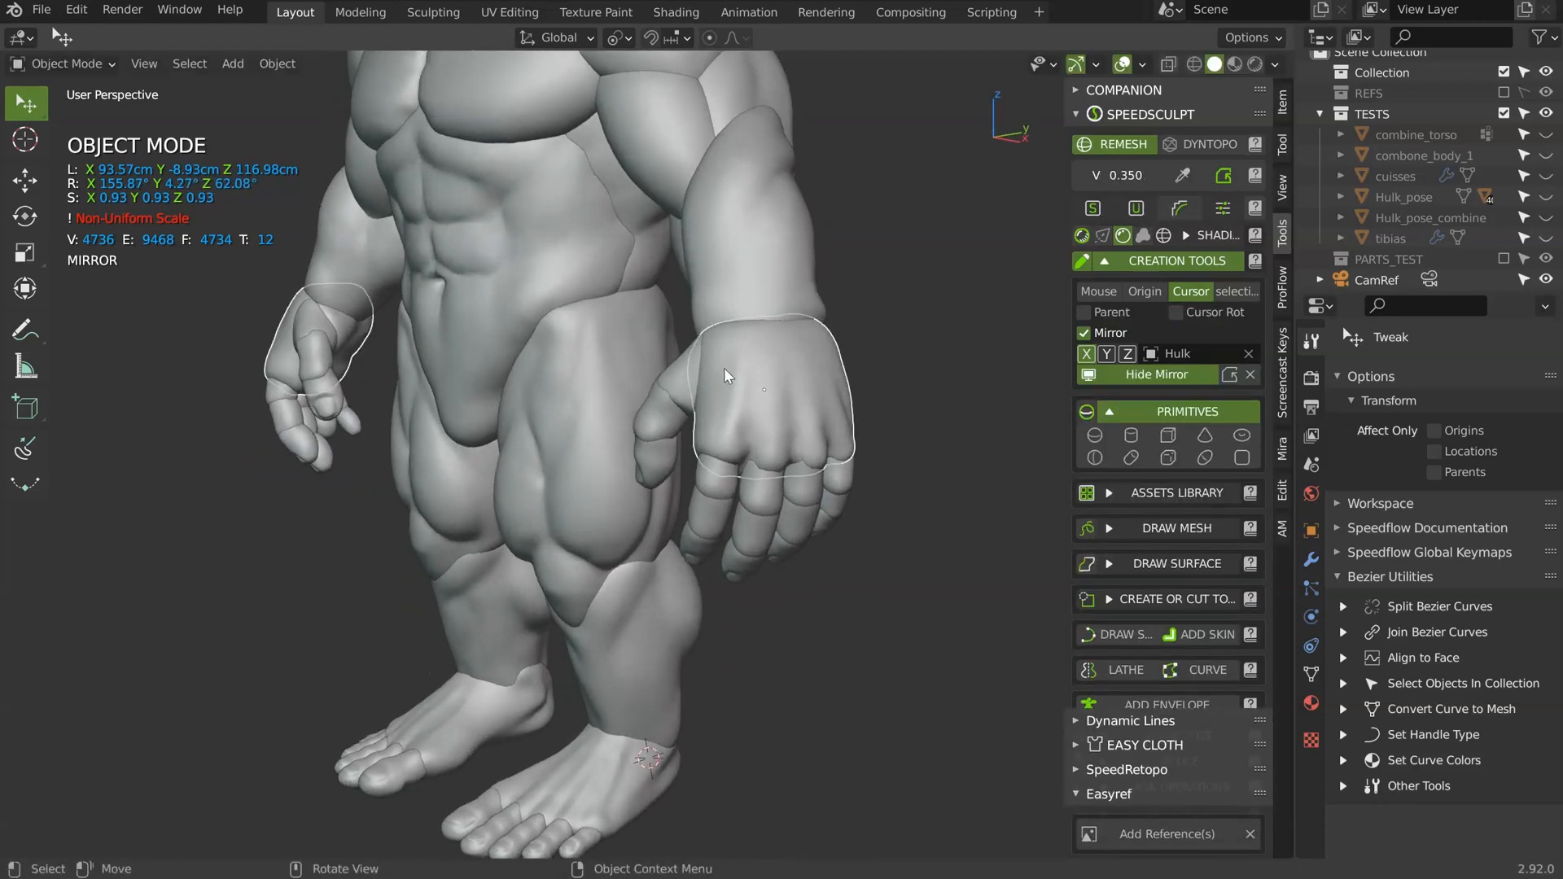
pyautogui.scroll(2, 705, 349)
pyautogui.hotkey('ctrl', 'Tab')
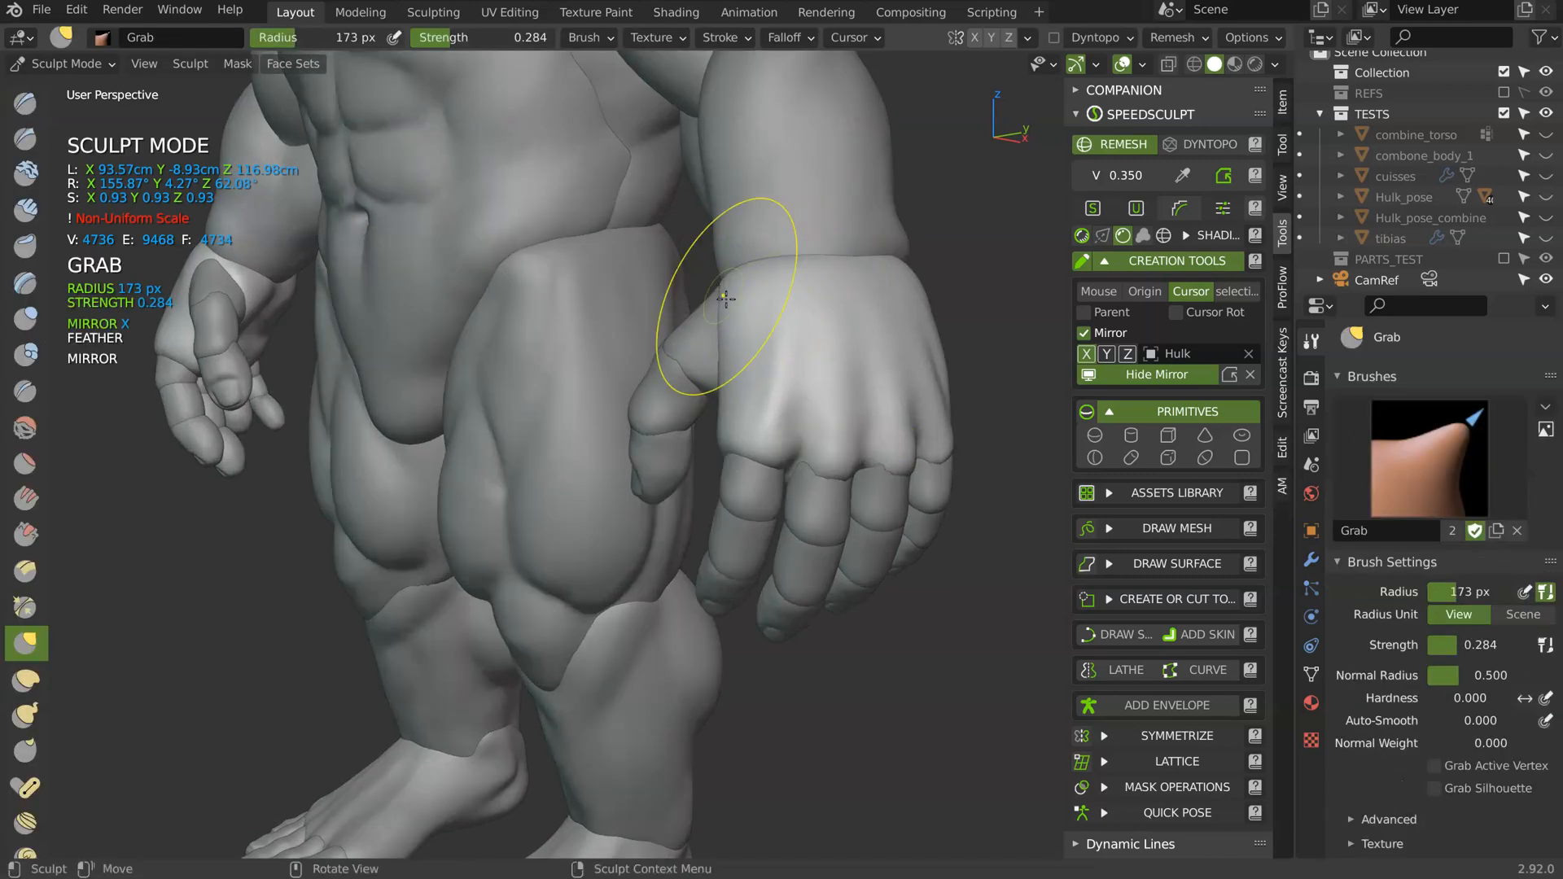
pyautogui.moveTo(760, 304)
pyautogui.mouseDown(button='middle')
pyautogui.moveTo(758, 349)
pyautogui.moveTo(798, 333)
pyautogui.moveTo(806, 310)
pyautogui.moveTo(694, 307)
pyautogui.moveTo(930, 313)
pyautogui.moveTo(901, 238)
pyautogui.moveTo(802, 361)
pyautogui.moveTo(795, 404)
pyautogui.moveTo(841, 407)
pyautogui.moveTo(753, 402)
pyautogui.moveTo(898, 401)
pyautogui.mouseUp(button='middle')
pyautogui.hotkey('ctrl', 'Tab')
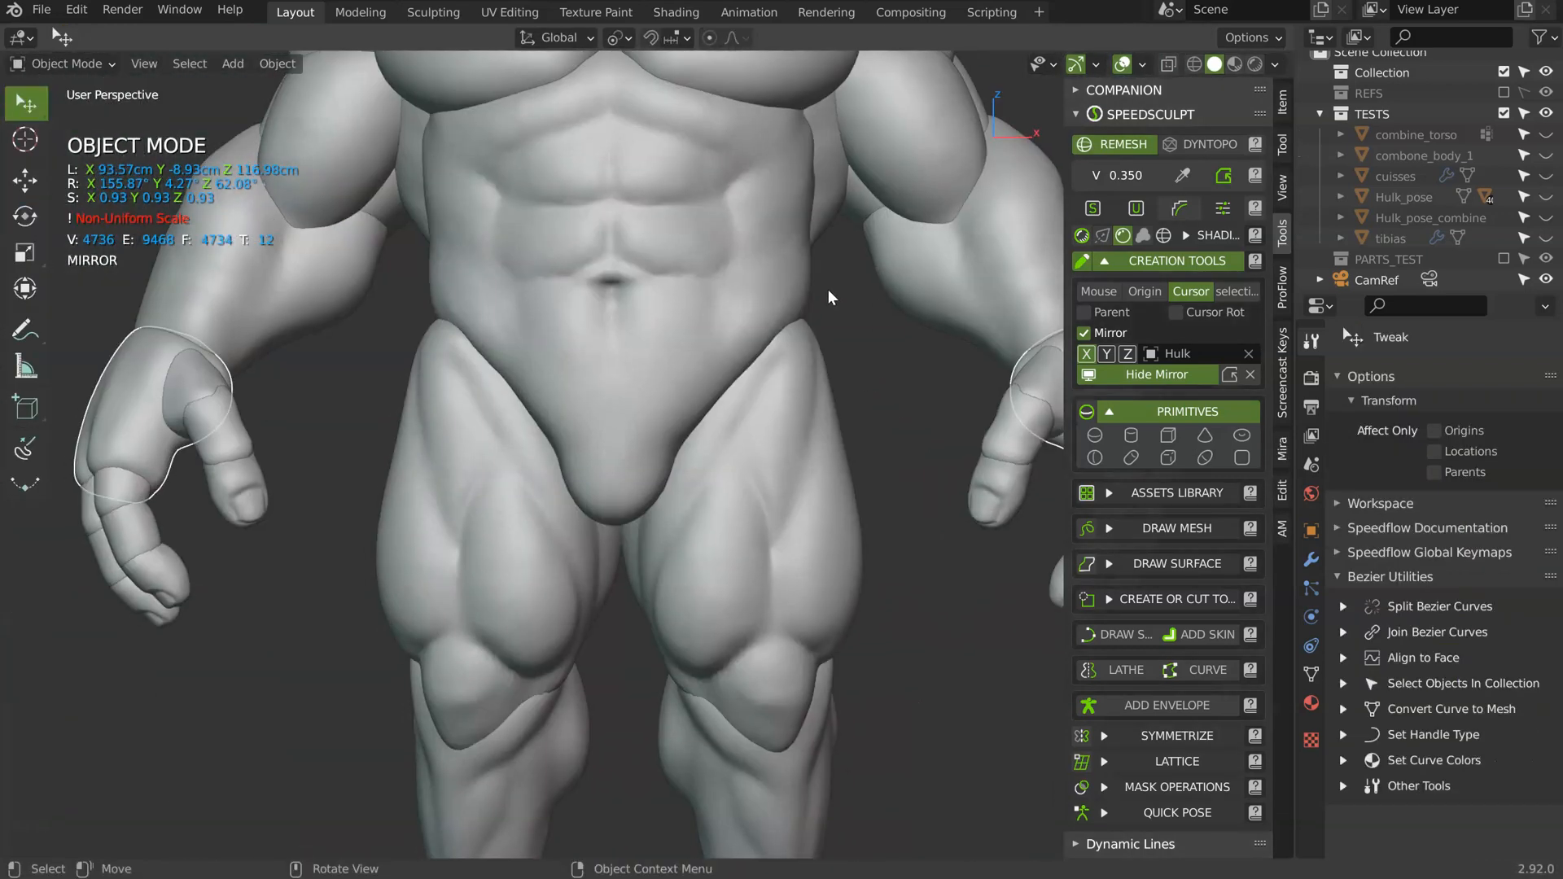
pyautogui.scroll(-6, 657, 442)
pyautogui.moveTo(604, 392); pyautogui.dragTo(508, 339, button='middle')
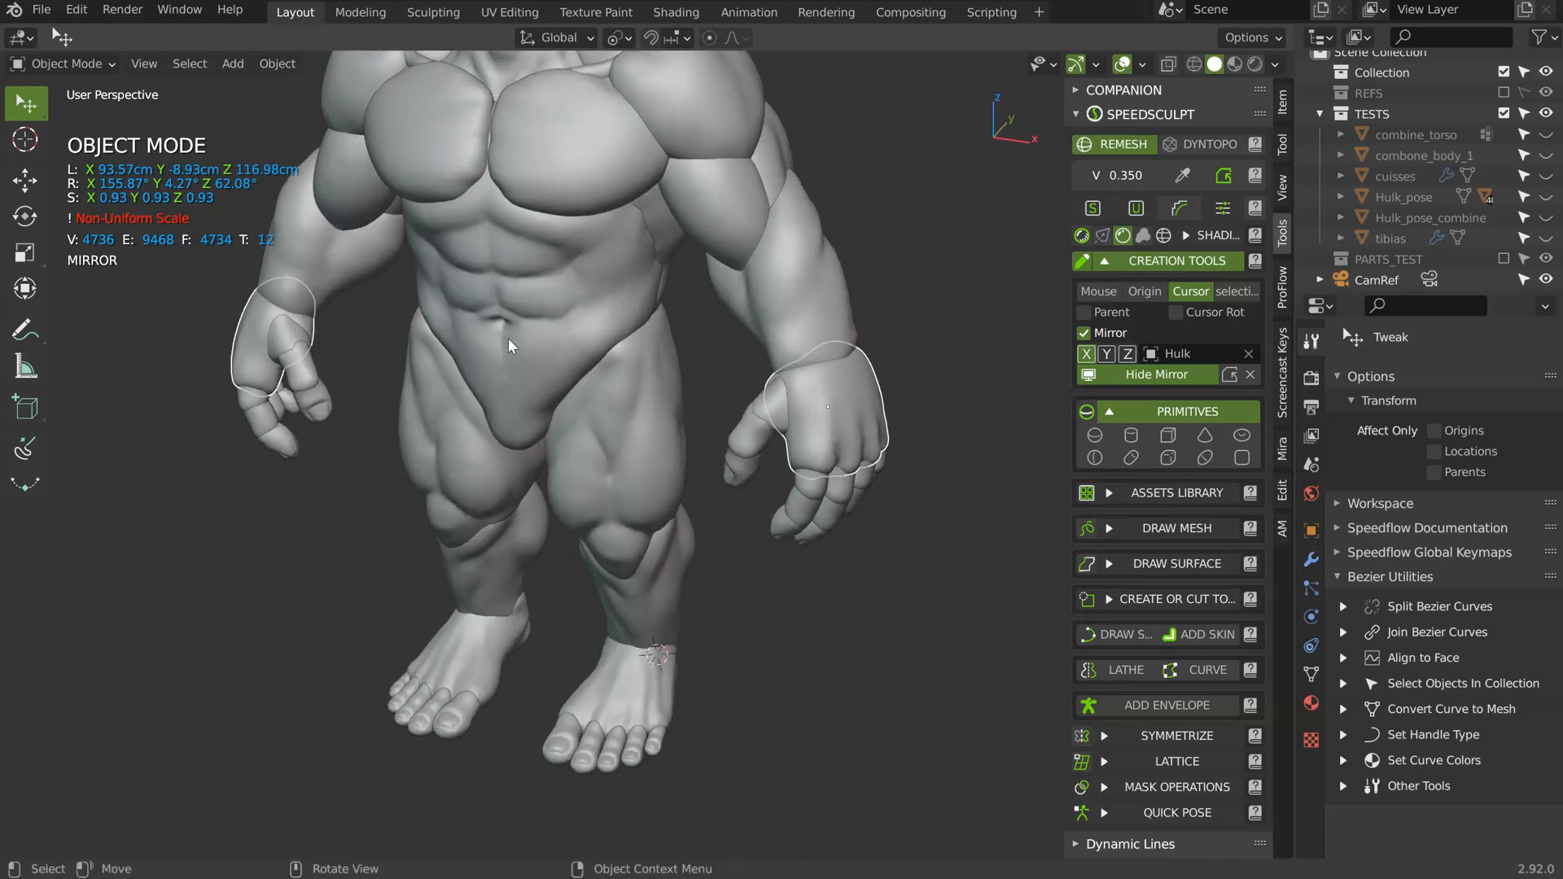
# - Save the scene as a new file with an incremented version number
pyautogui.click(41, 10)
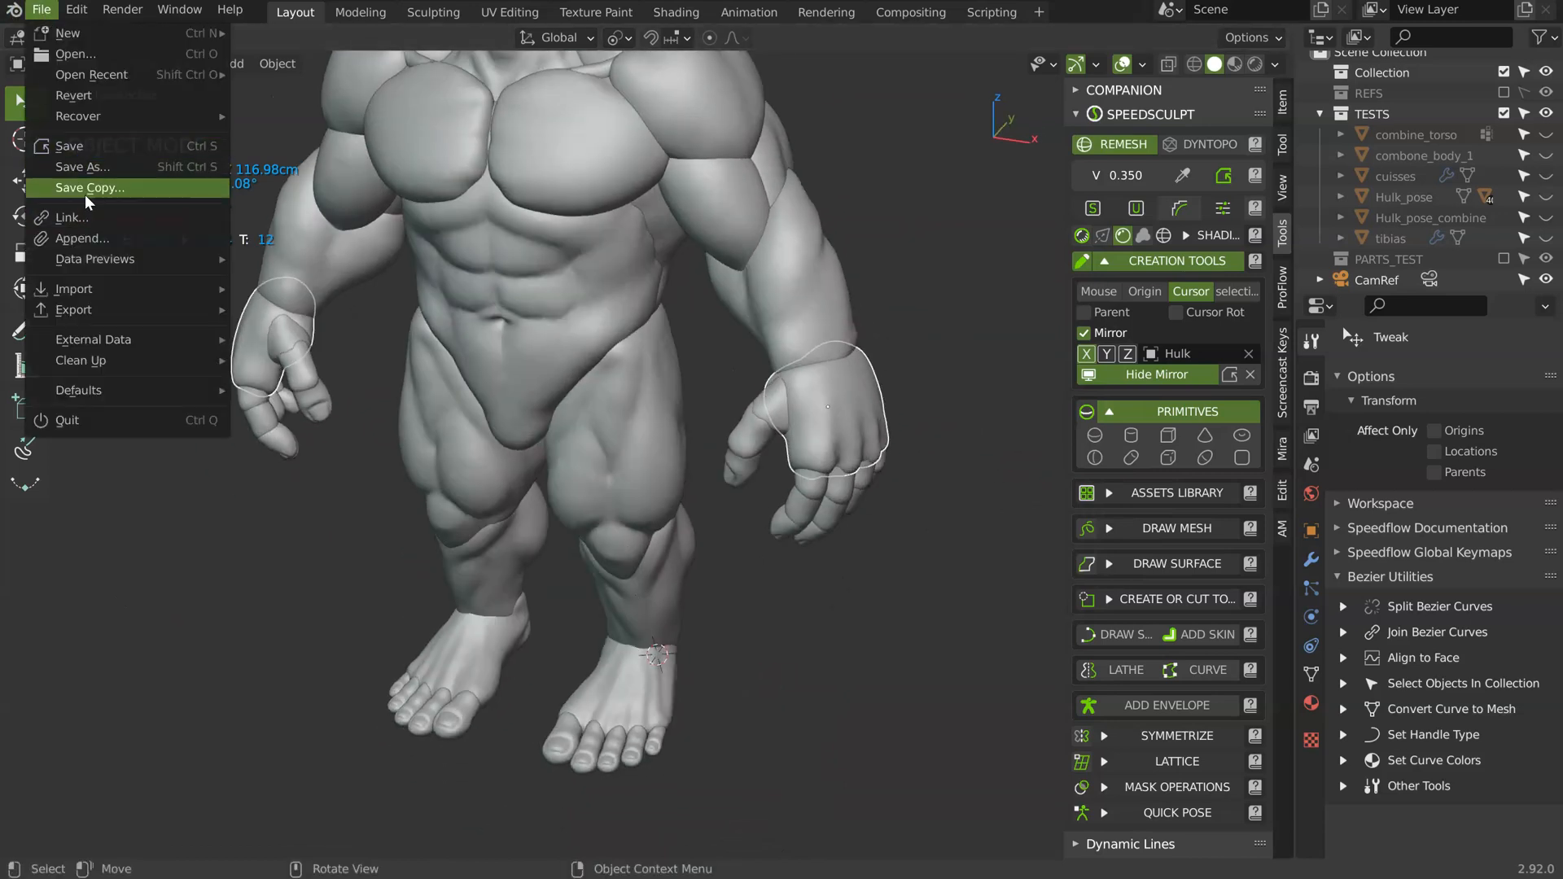
pyautogui.click(82, 168)
pyautogui.click(1014, 861)
pyautogui.click(1091, 860)
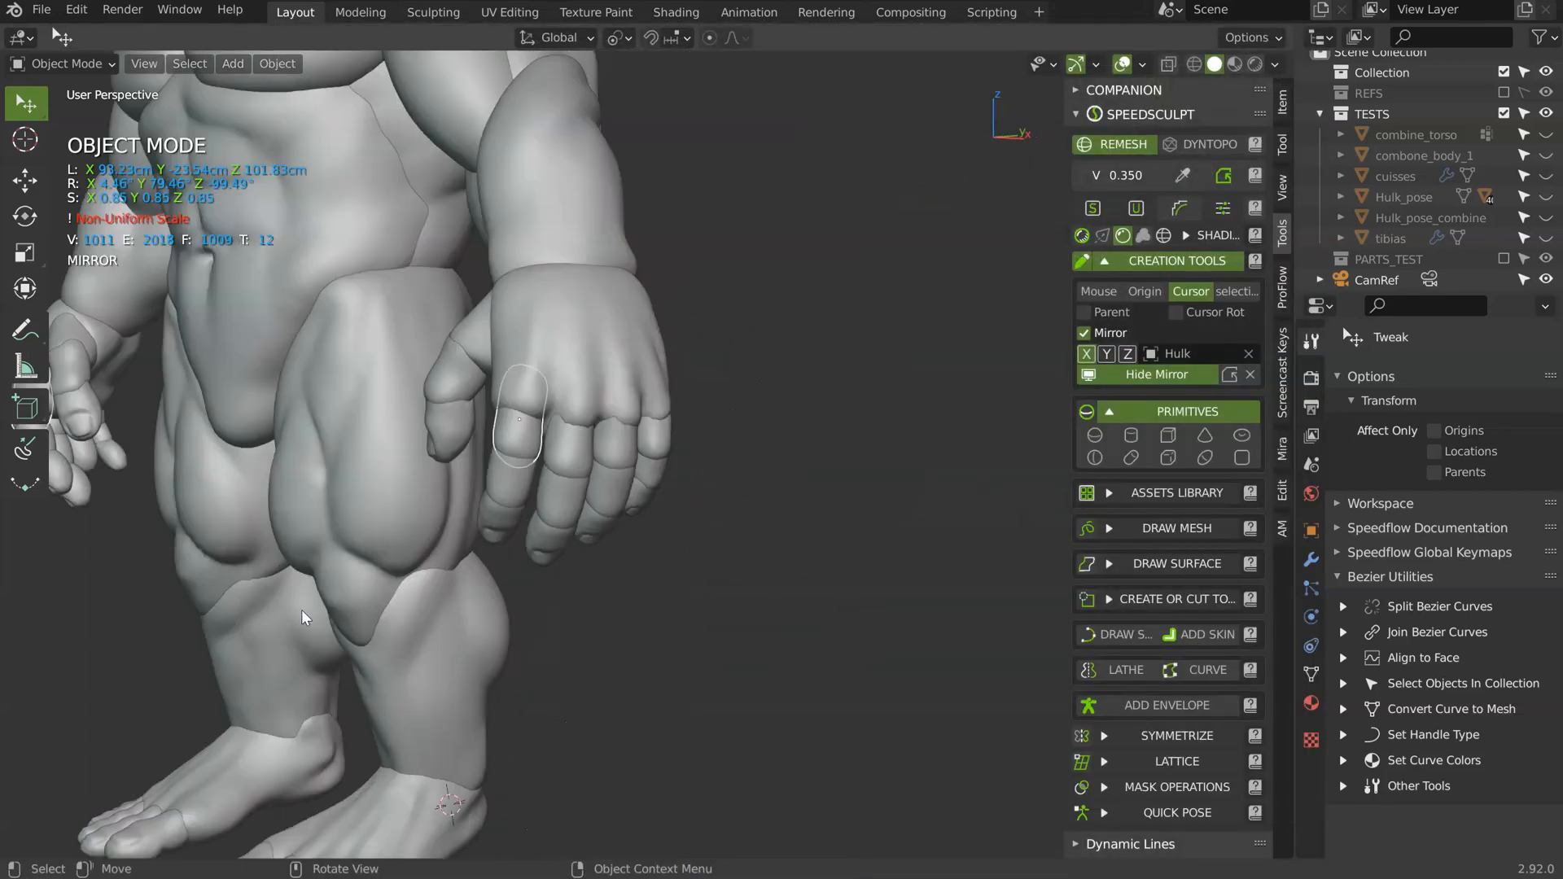
# - Select the middle, ring and little finger segments and make them single user with the Object & Data option
pyautogui.moveTo(302, 609); pyautogui.dragTo(778, 319, button='middle')
pyautogui.moveTo(864, 490); pyautogui.dragTo(794, 441, button='middle')
pyautogui.click(785, 491)
pyautogui.moveTo(775, 535); pyautogui.dragTo(775, 446, button='middle')
pyautogui.keyDown('shift'); pyautogui.moveTo(748, 368); pyautogui.dragTo(777, 374, button='middle'); pyautogui.keyUp('shift')
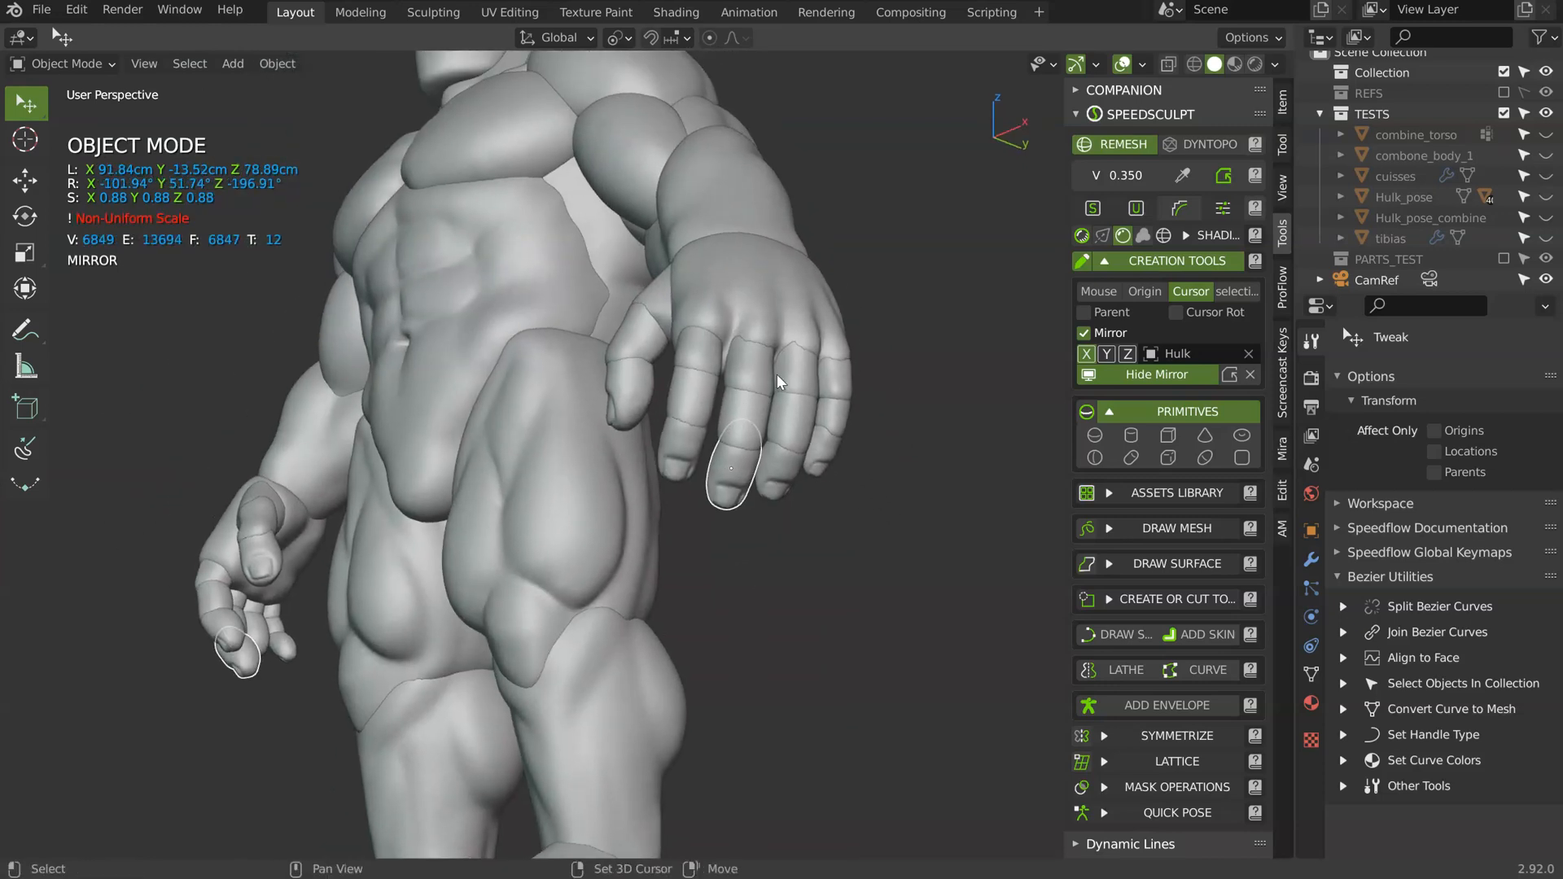
pyautogui.keyDown('shift'); pyautogui.click(741, 431); pyautogui.keyUp('shift')
pyautogui.keyDown('shift'); pyautogui.click(747, 374); pyautogui.keyUp('shift')
pyautogui.keyDown('shift'); pyautogui.click(794, 371); pyautogui.keyUp('shift')
pyautogui.keyDown('shift'); pyautogui.click(798, 425); pyautogui.keyUp('shift')
pyautogui.keyDown('shift'); pyautogui.click(783, 466); pyautogui.keyUp('shift')
pyautogui.keyDown('shift'); pyautogui.click(819, 451); pyautogui.keyUp('shift')
pyautogui.keyDown('shift'); pyautogui.click(831, 413); pyautogui.keyUp('shift')
pyautogui.keyDown('shift'); pyautogui.click(835, 377); pyautogui.keyUp('shift')
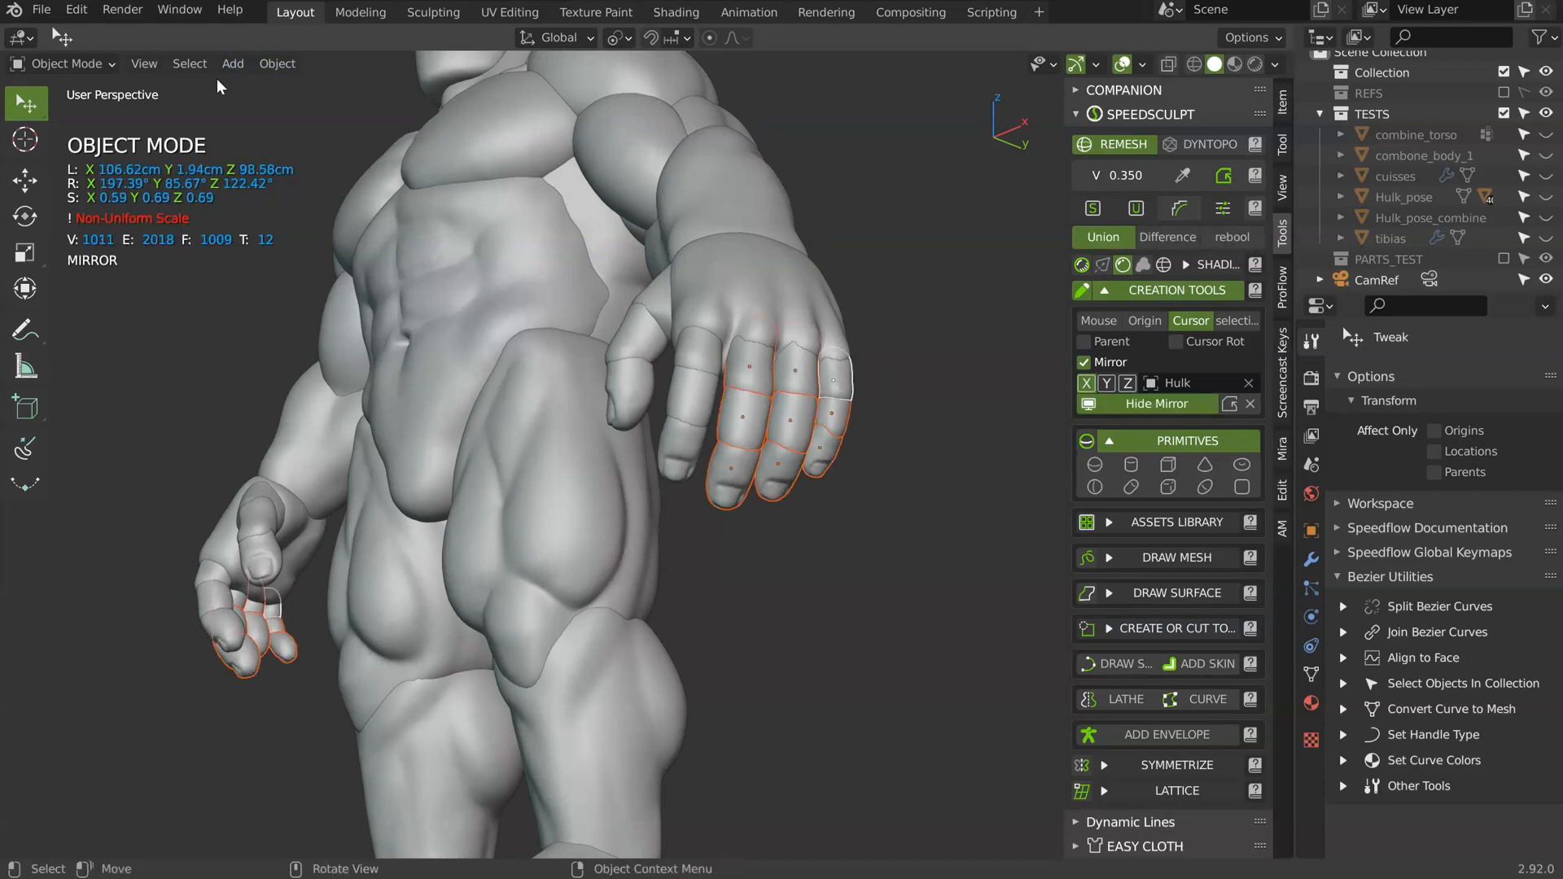
pyautogui.click(277, 64)
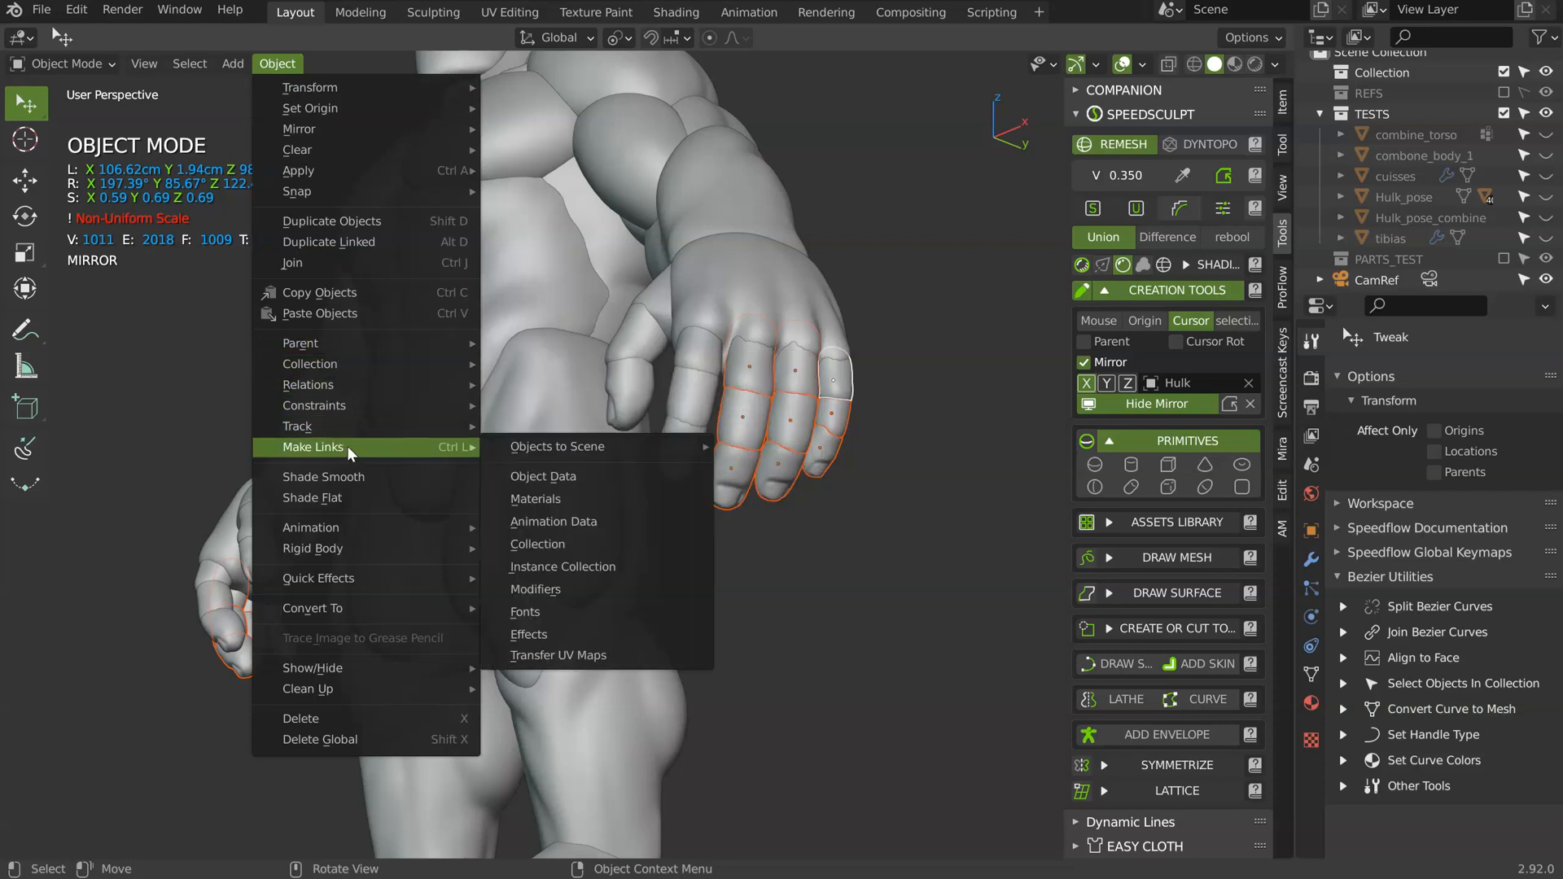
pyautogui.moveTo(338, 432)
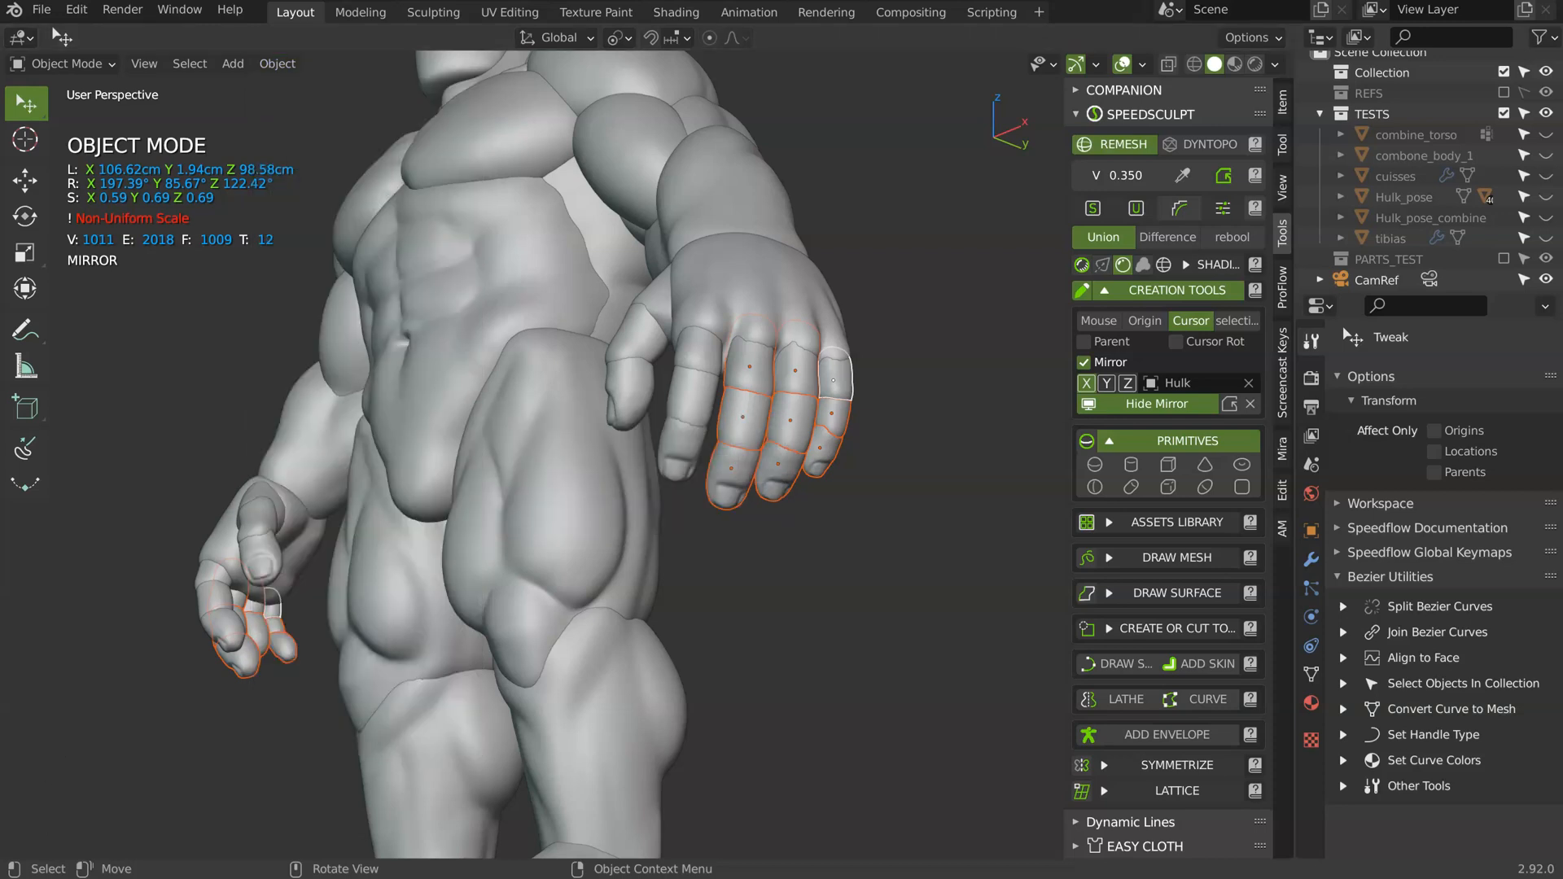
pyautogui.click(283, 65)
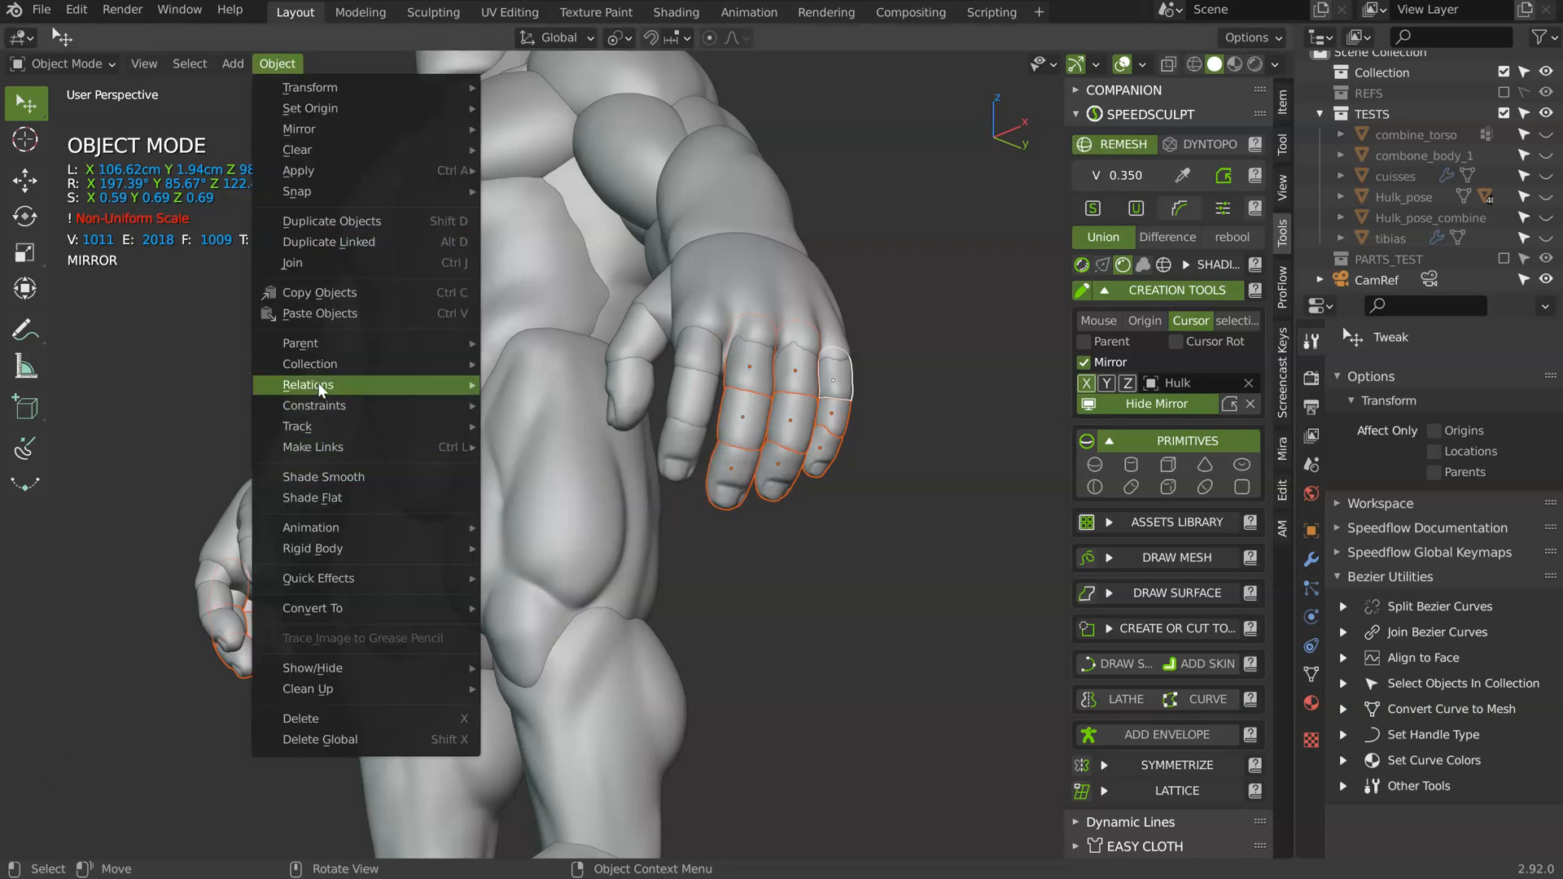
pyautogui.moveTo(317, 383)
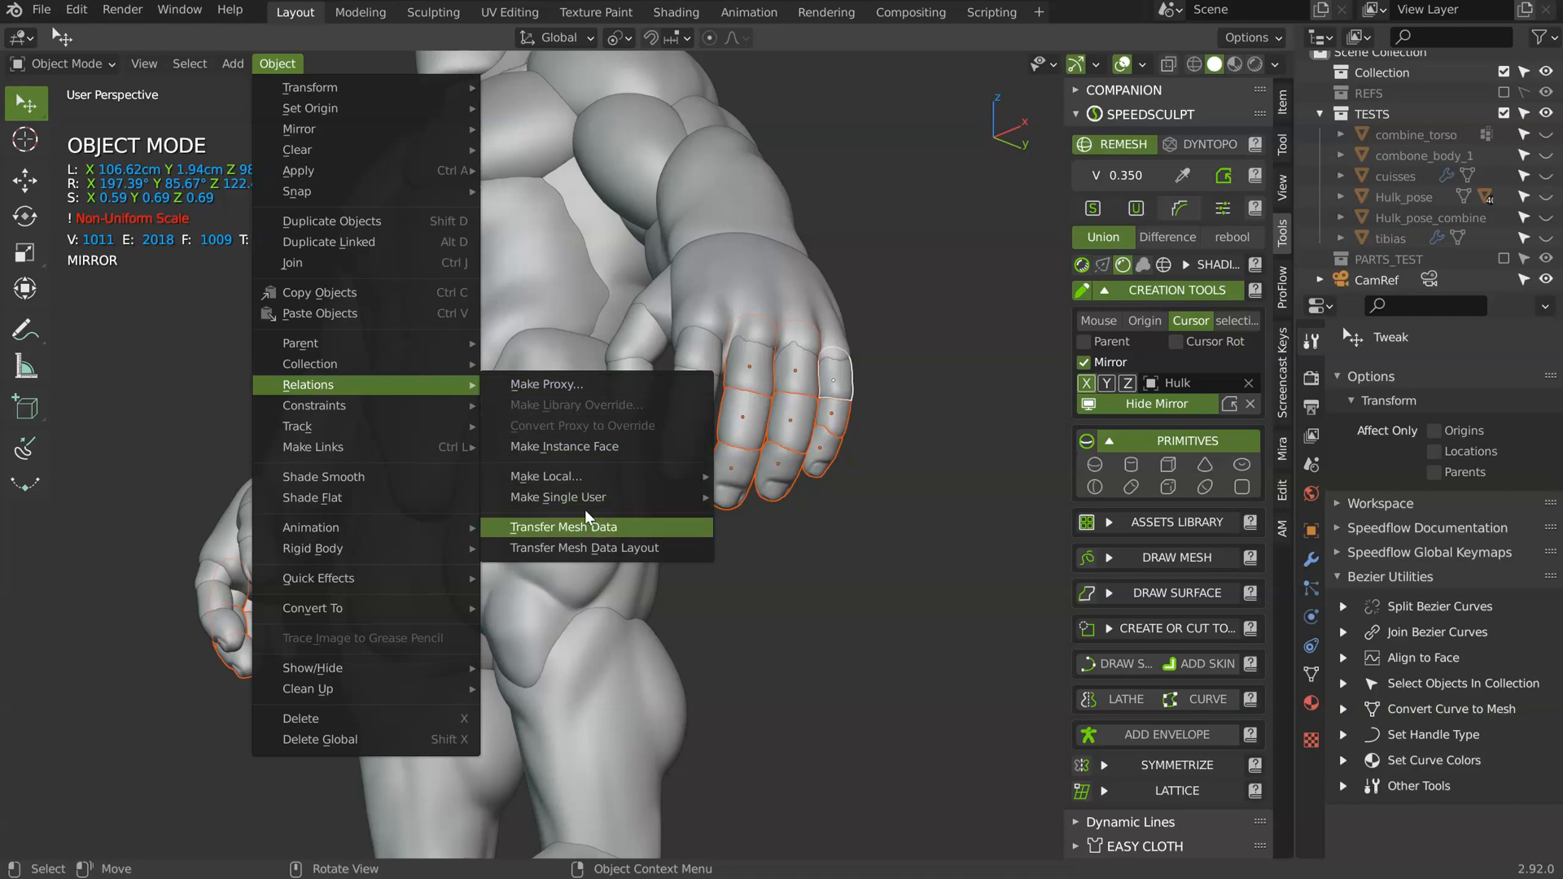
pyautogui.moveTo(586, 500)
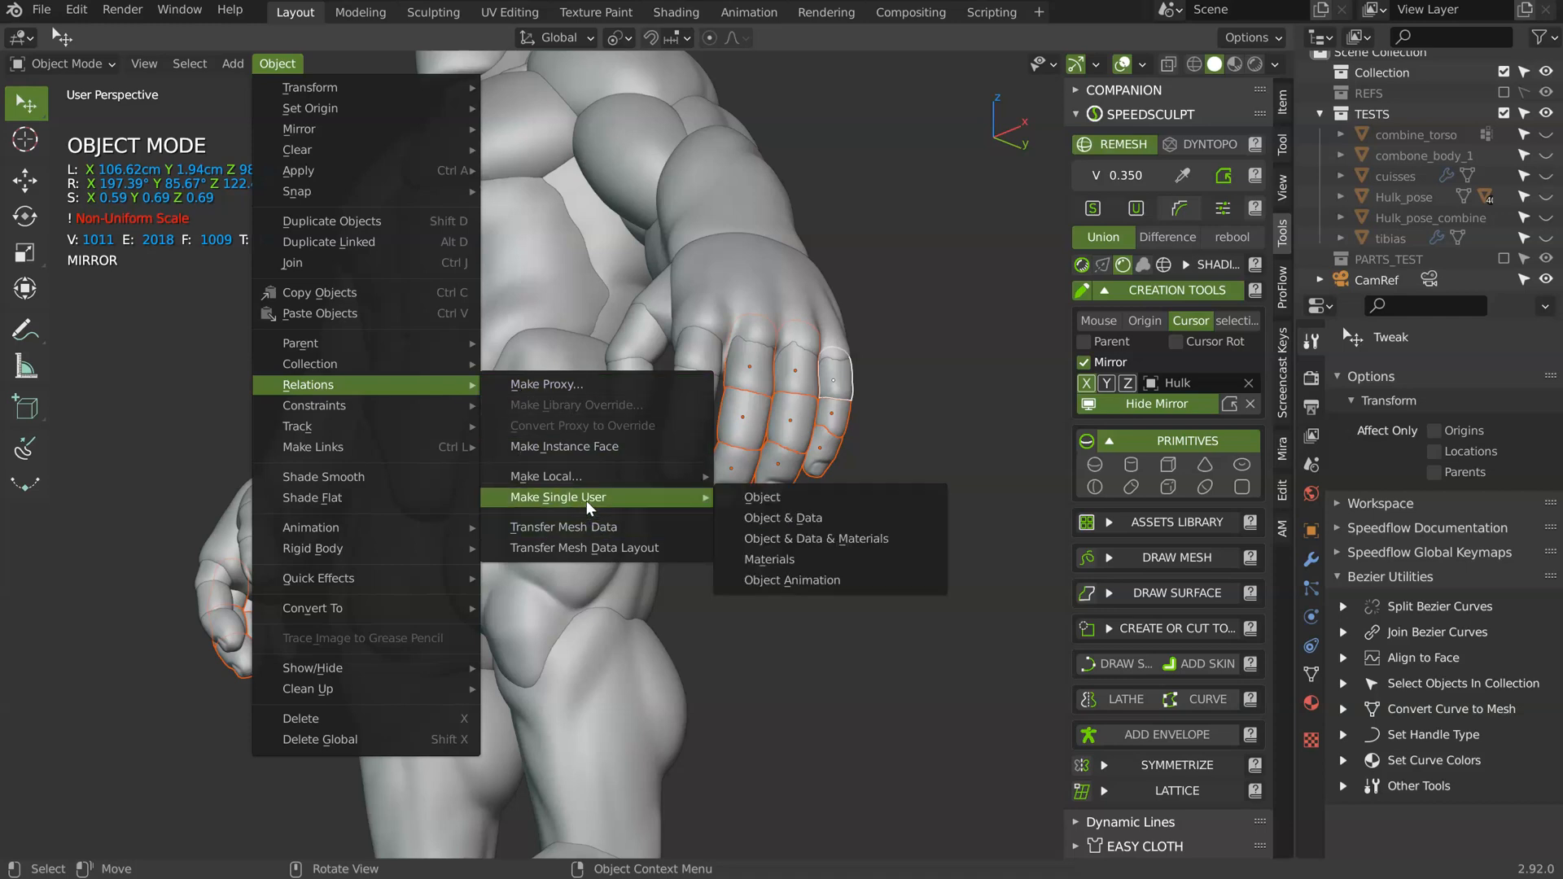
pyautogui.click(780, 518)
# - Adjust the base segments of the middle and ring fingers with the Grab brush in Sculpt Mode
pyautogui.hotkey('ctrl', 'Tab')
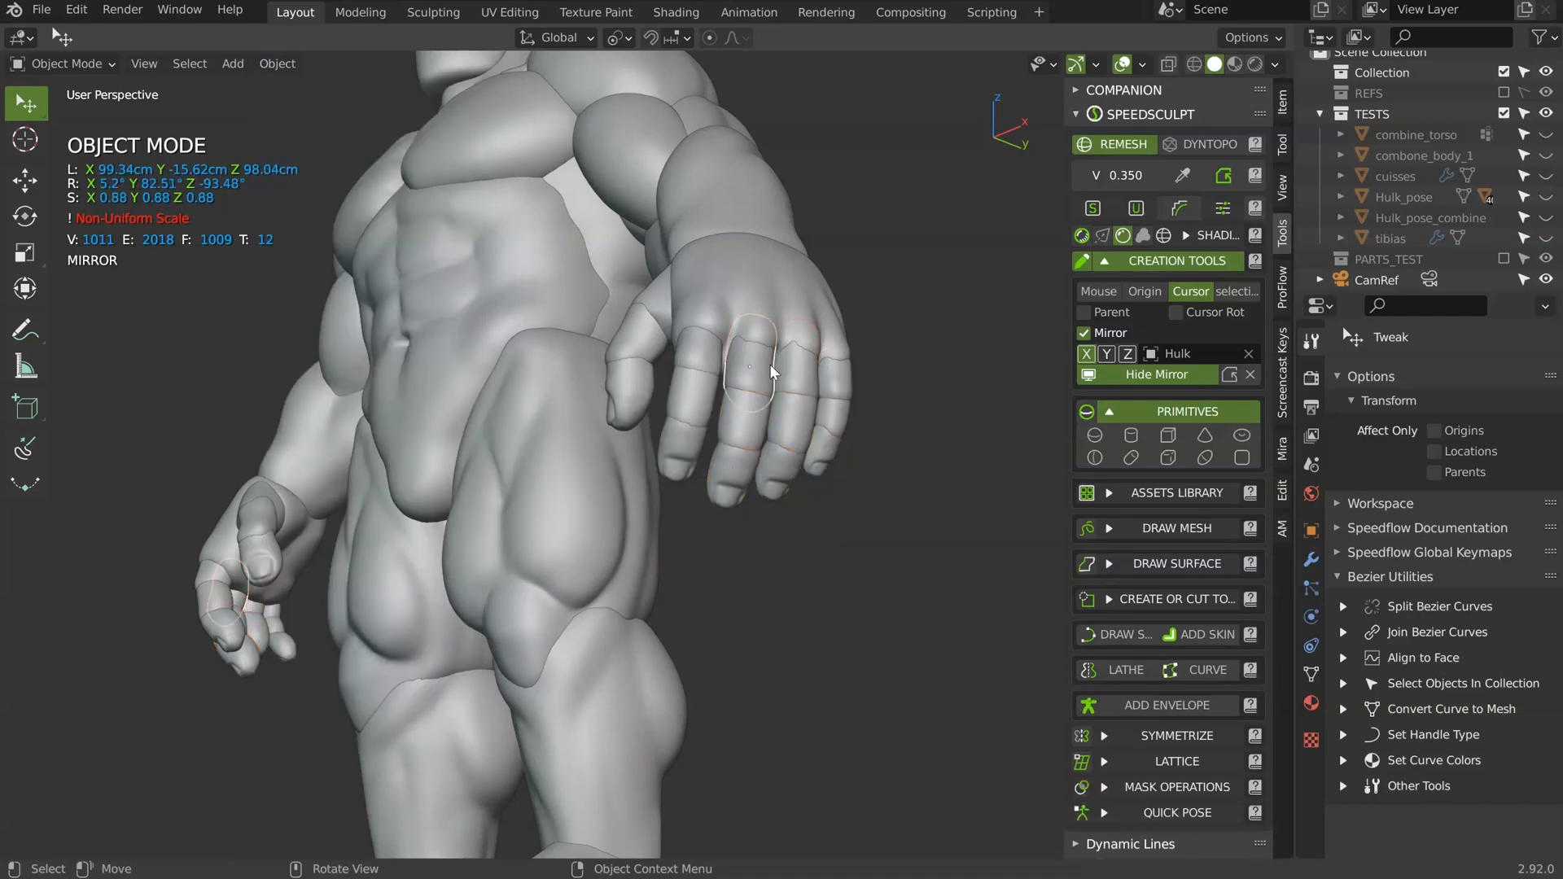
pyautogui.moveTo(779, 394); pyautogui.dragTo(740, 436)
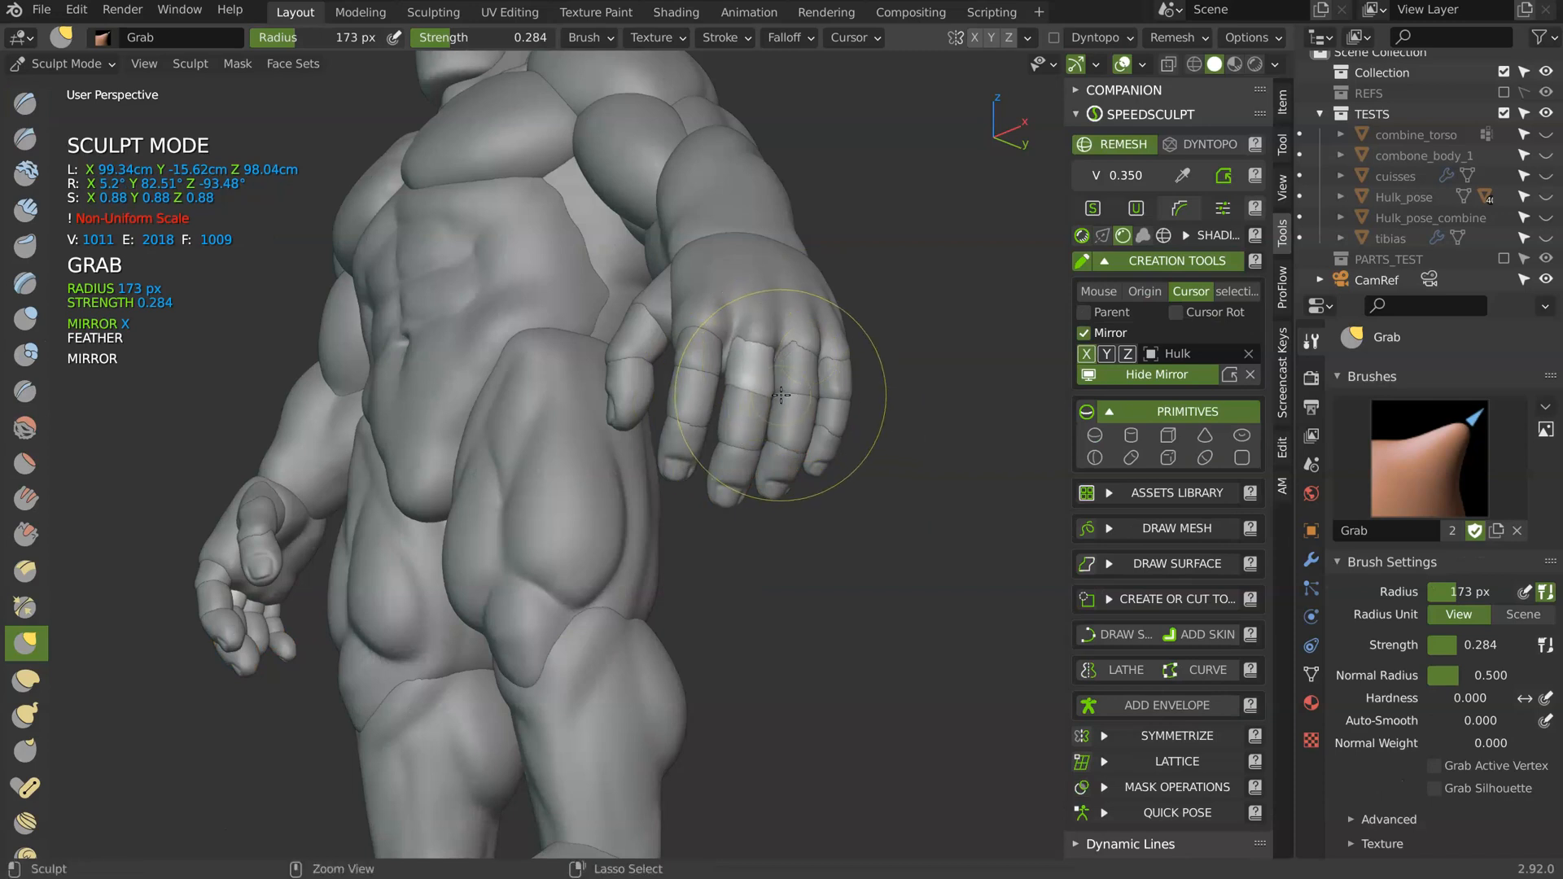
pyautogui.hotkey('ctrl', 'Tab')
pyautogui.click(804, 371)
pyautogui.hotkey('ctrl', 'Tab')
pyautogui.moveTo(786, 403)
pyautogui.mouseDown()
pyautogui.moveTo(815, 393)
pyautogui.moveTo(798, 393)
pyautogui.mouseUp()
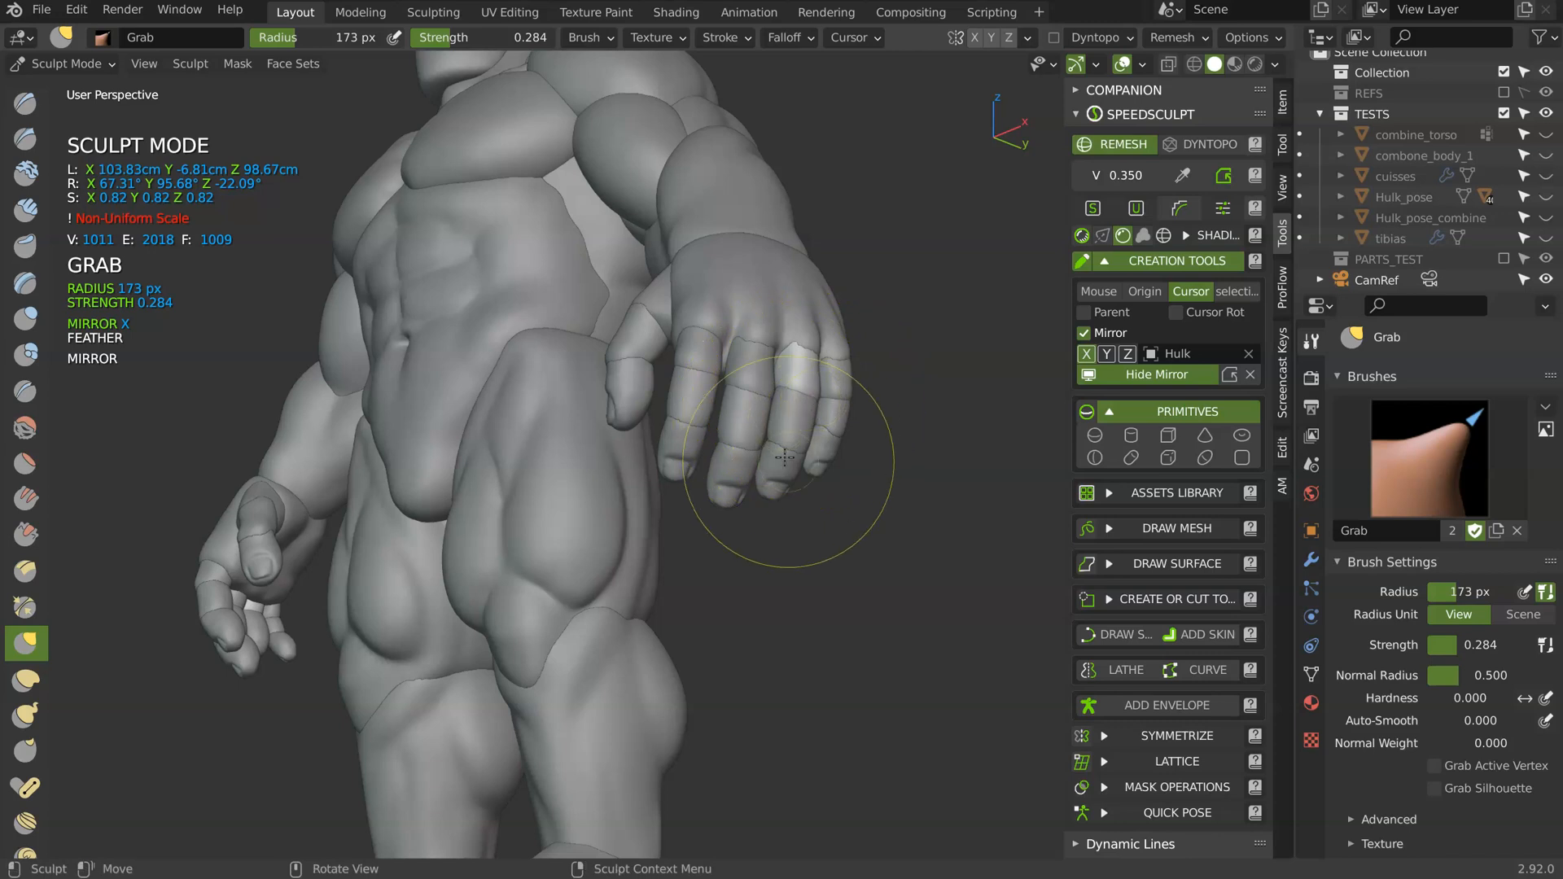
pyautogui.hotkey('ctrl', 'Tab')
# - Apply the scale to all segments of the index, middle, ring and little fingers
pyautogui.hotkey('ctrl', 'a')
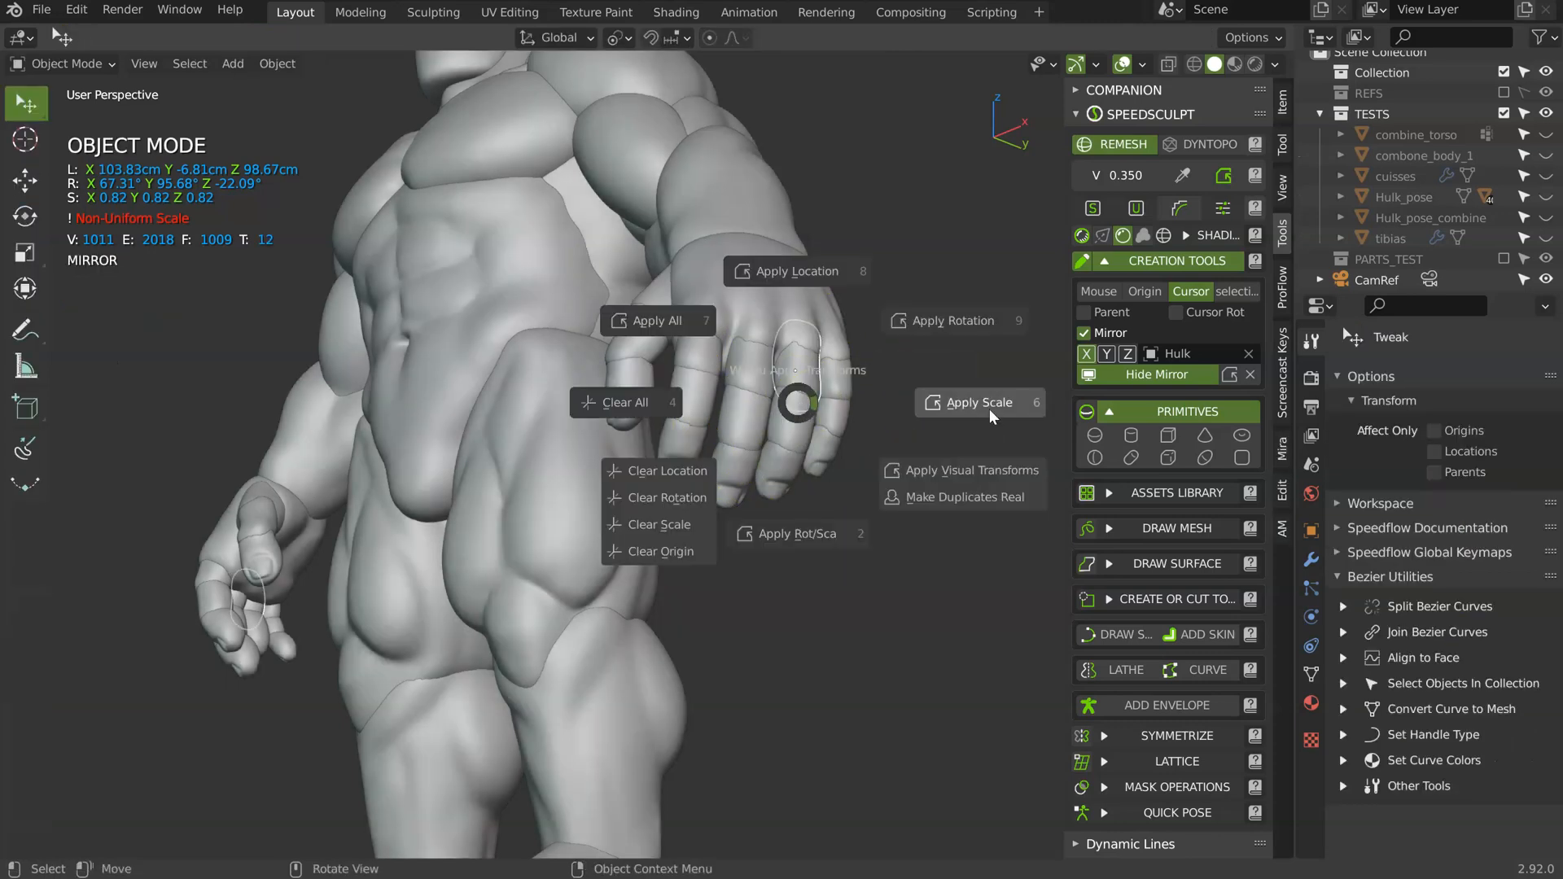
pyautogui.click(900, 402)
pyautogui.keyDown('shift'); pyautogui.click(838, 406); pyautogui.keyUp('shift')
pyautogui.keyDown('shift'); pyautogui.click(733, 469); pyautogui.keyUp('shift')
pyautogui.keyDown('shift'); pyautogui.click(726, 360); pyautogui.keyUp('shift')
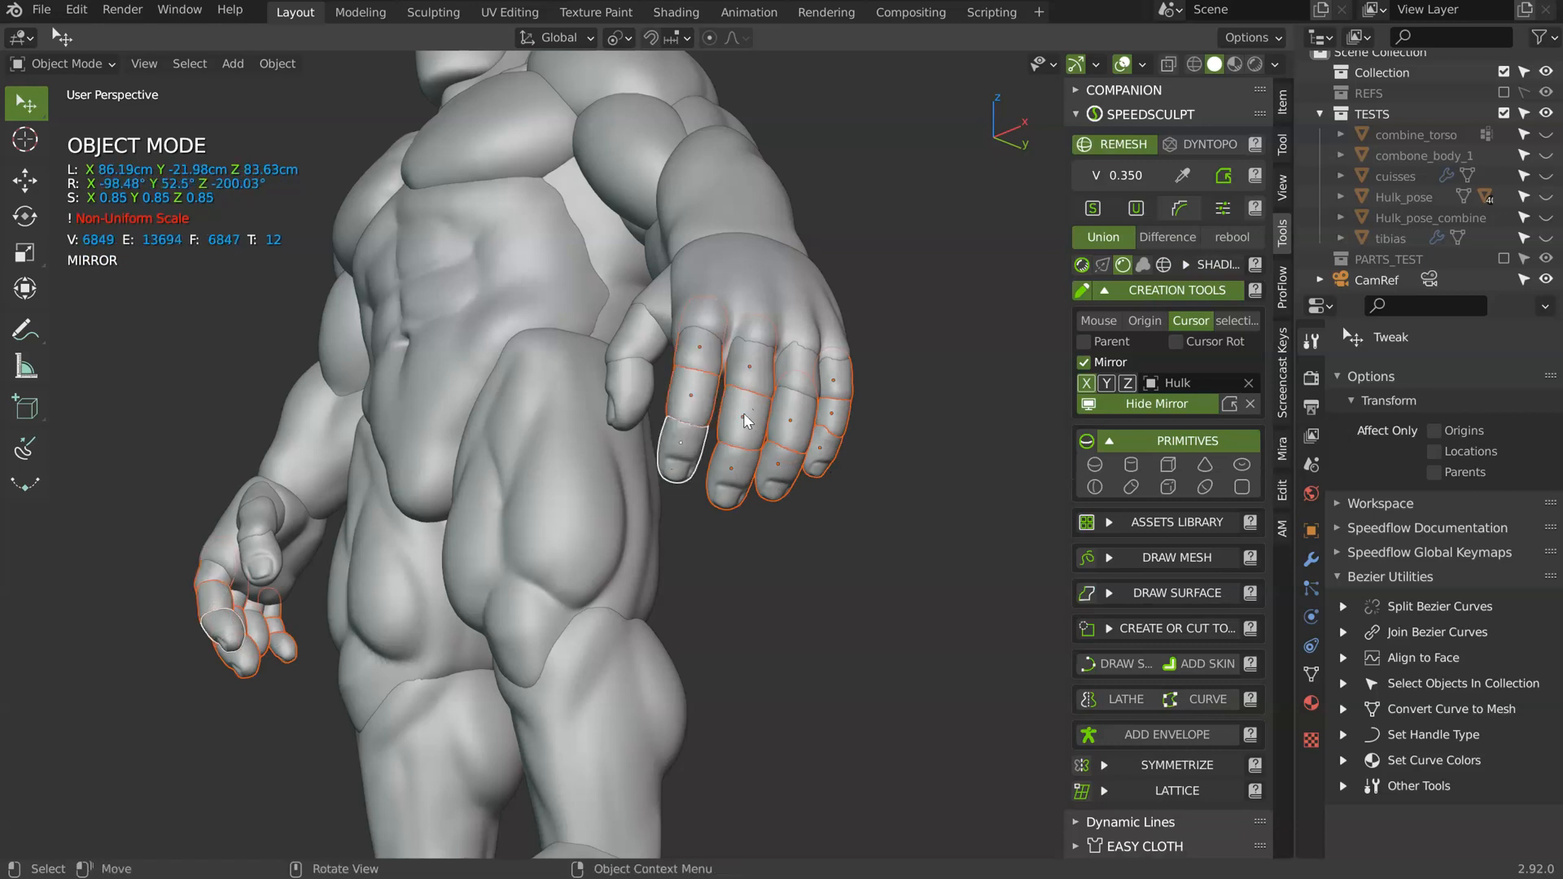
pyautogui.hotkey('ctrl', 'a')
pyautogui.click(910, 416)
pyautogui.moveTo(911, 412); pyautogui.dragTo(732, 417, button='middle')
pyautogui.click(722, 396)
# - Thicken the little finger's middle segment slightly in Edit Mode with Shrink/Fatten
pyautogui.moveTo(740, 480); pyautogui.dragTo(783, 321, button='middle')
pyautogui.moveTo(911, 293)
pyautogui.mouseDown(button='middle')
pyautogui.moveTo(792, 378)
pyautogui.moveTo(613, 391)
pyautogui.mouseUp(button='middle')
pyautogui.click(537, 436)
pyautogui.hotkey('ctrl', 'Tab')
pyautogui.hotkey('ctrl', 'Tab')
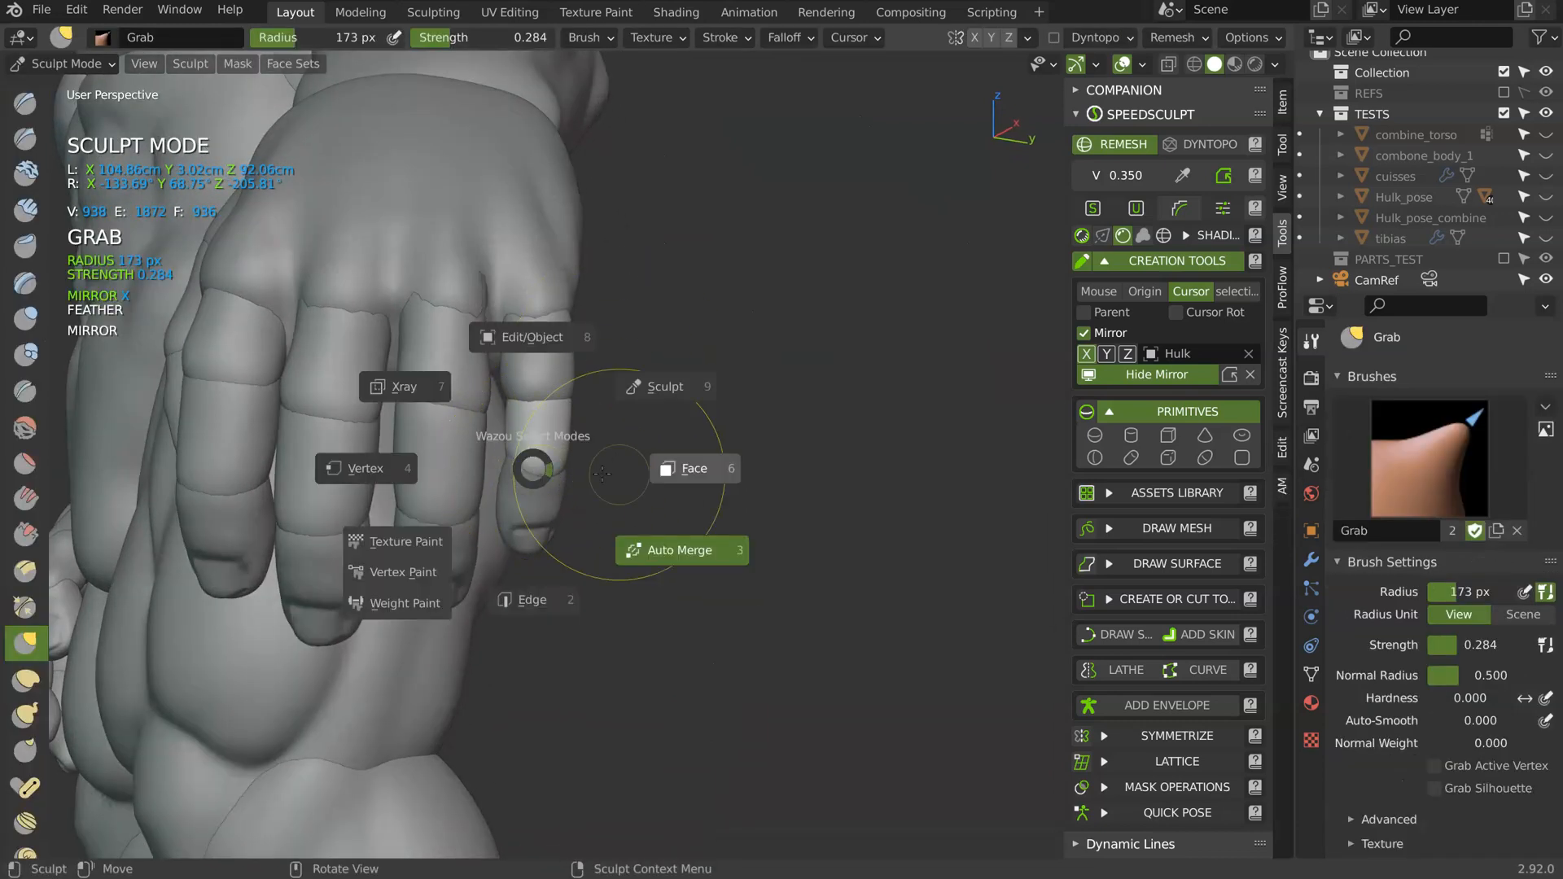
pyautogui.click(683, 548)
pyautogui.hotkey('alt', 's')
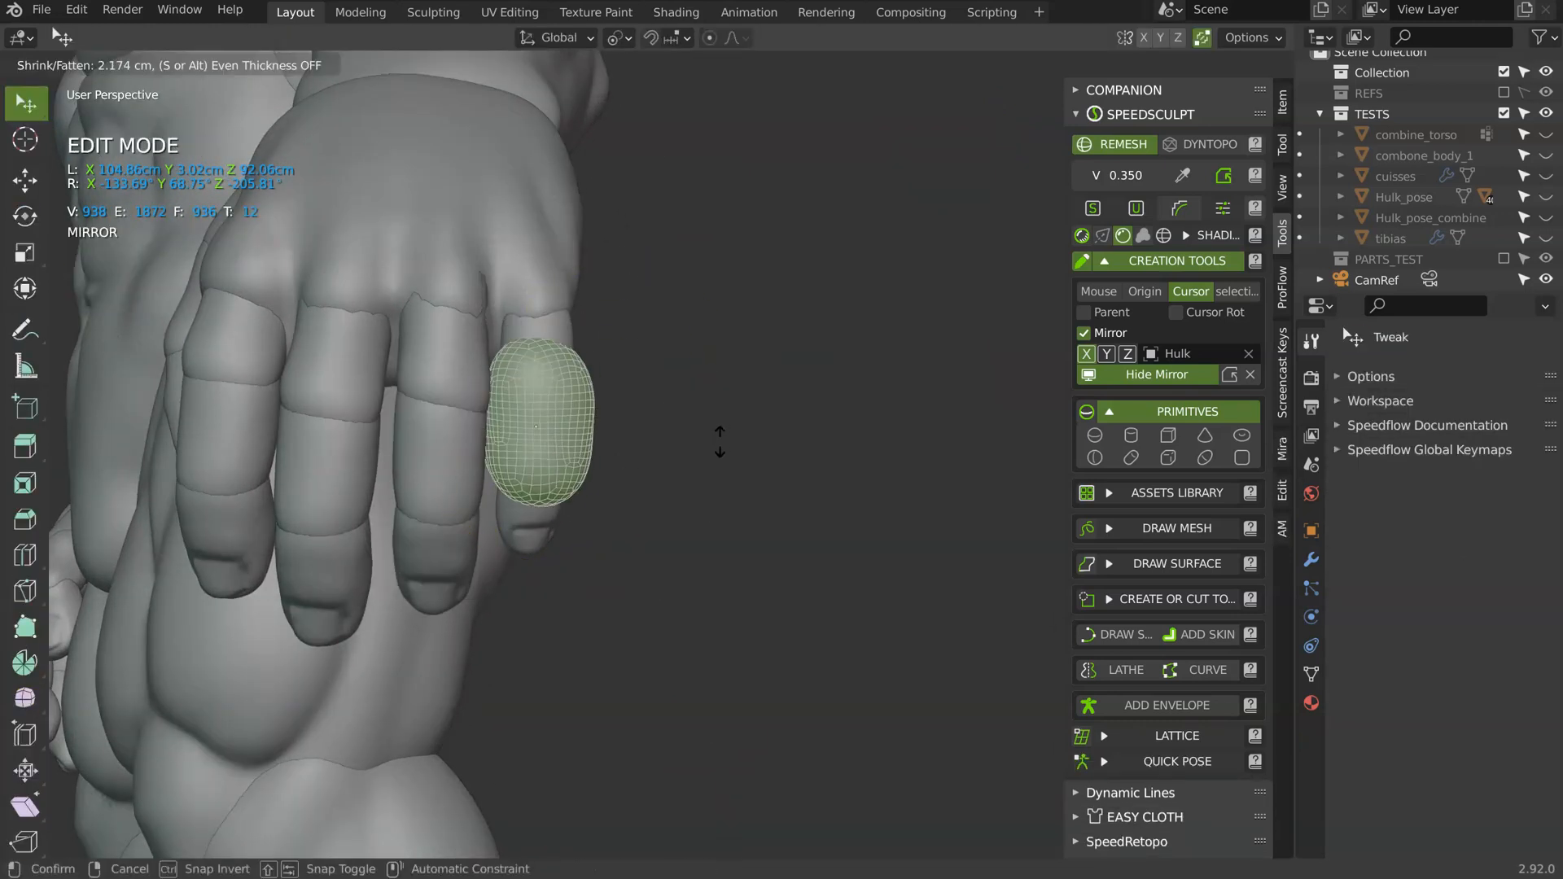
pyautogui.click(711, 449)
pyautogui.moveTo(711, 449); pyautogui.dragTo(602, 395, button='middle')
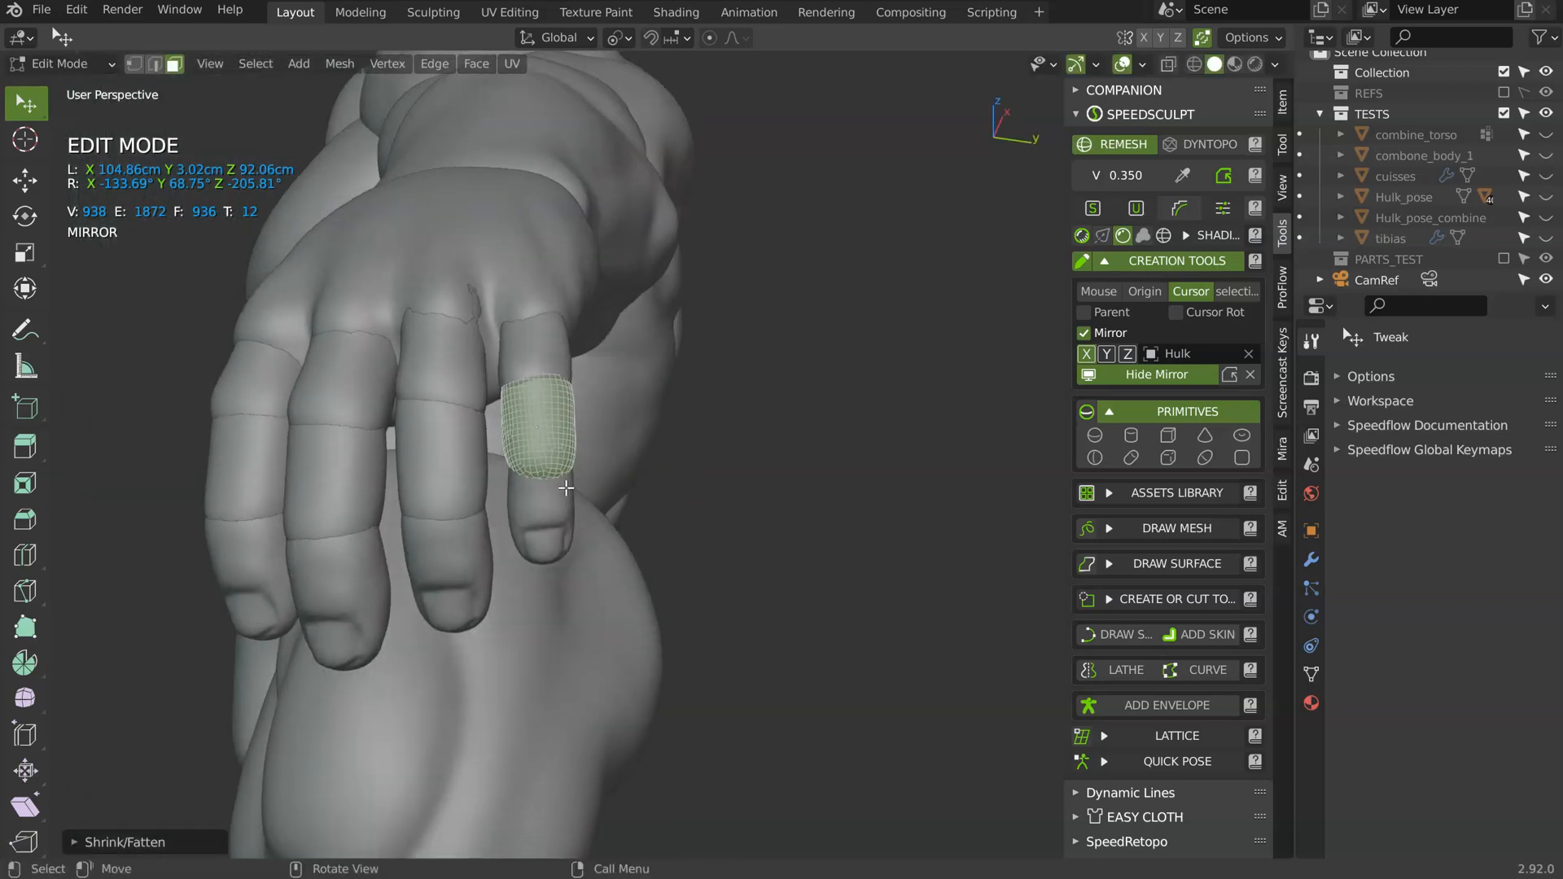
pyautogui.press('Tab')
# - Thicken the whole little fingertip segment by about 0.45 cm in Edit Mode with Shrink/Fatten
pyautogui.click(544, 492)
pyautogui.press('Tab')
pyautogui.click(669, 431)
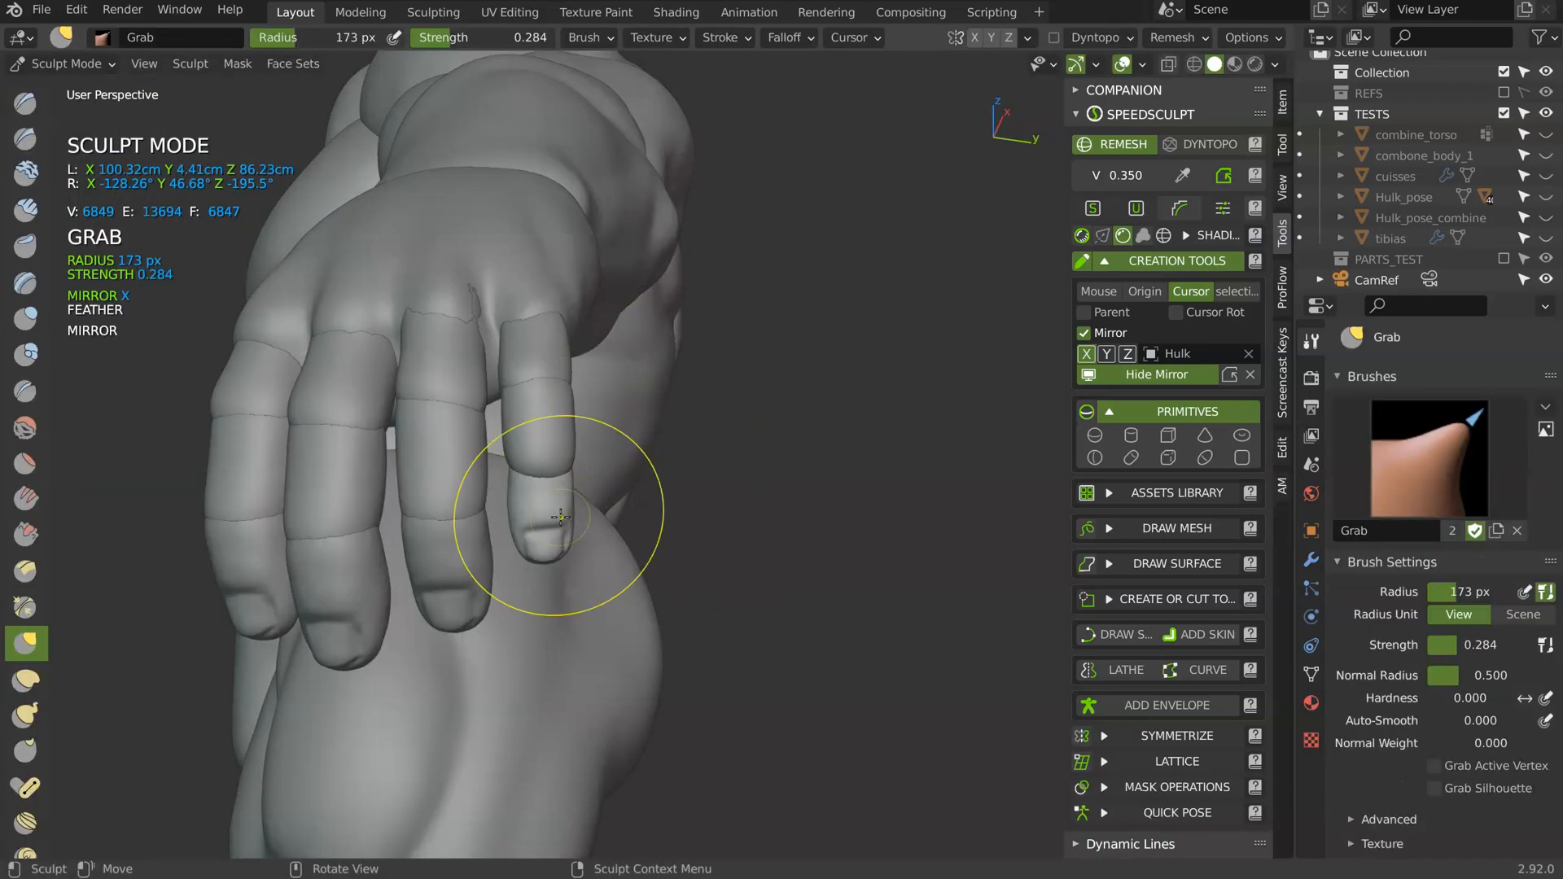
pyautogui.press('Tab')
pyautogui.click(691, 518)
pyautogui.press('a')
pyautogui.click(572, 462)
pyautogui.hotkey('alt', 's')
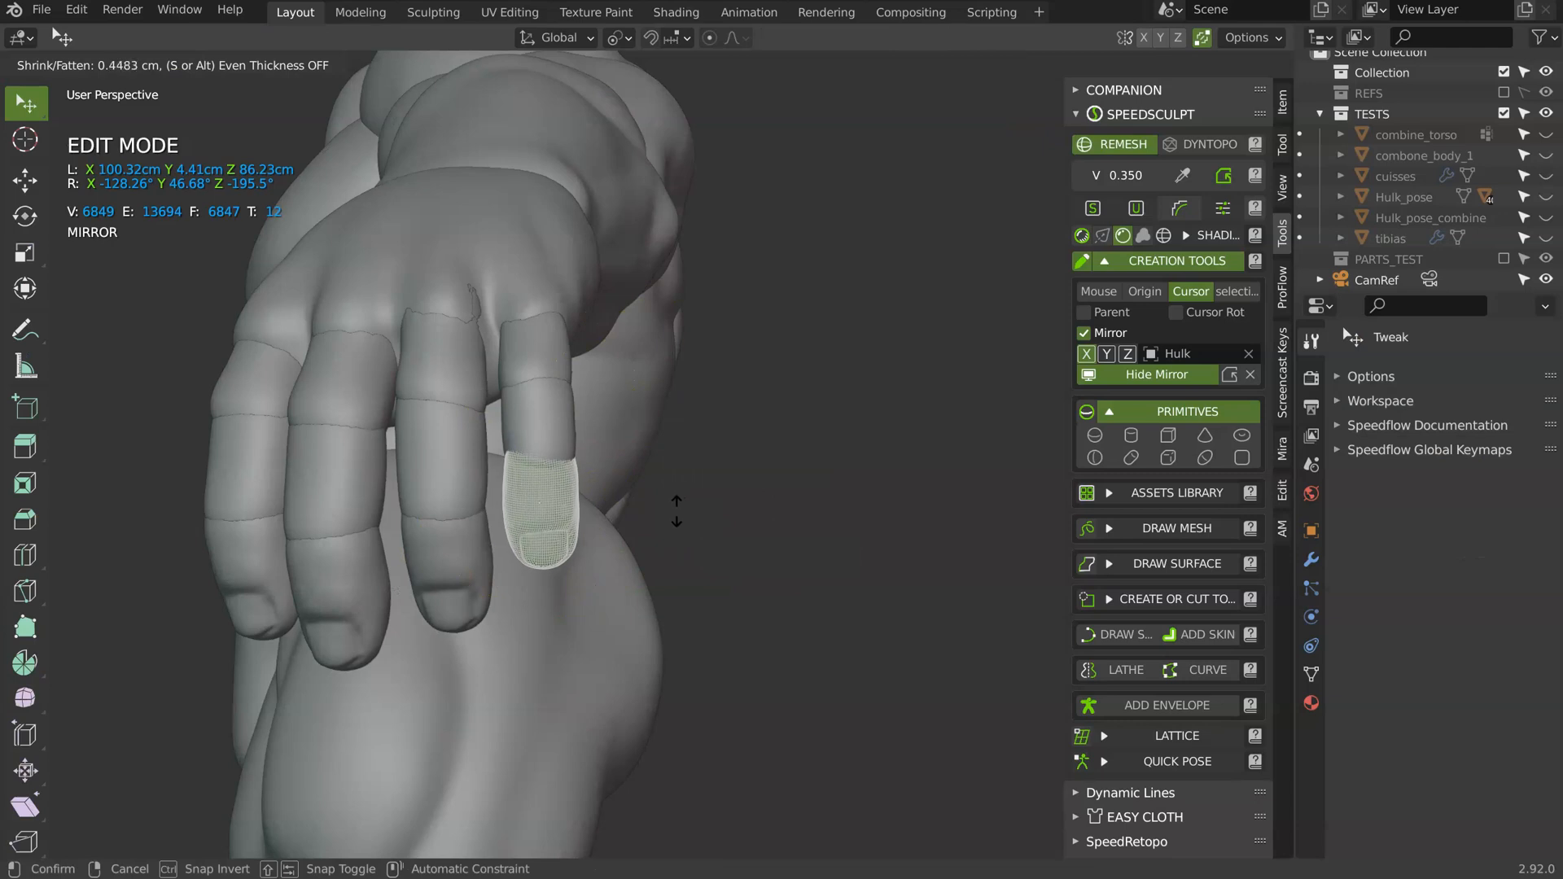
pyautogui.click(676, 511)
pyautogui.press('Tab')
# - Examine the thickened little finger and the proportions of both hands against the body
pyautogui.moveTo(573, 368); pyautogui.dragTo(599, 394, button='middle')
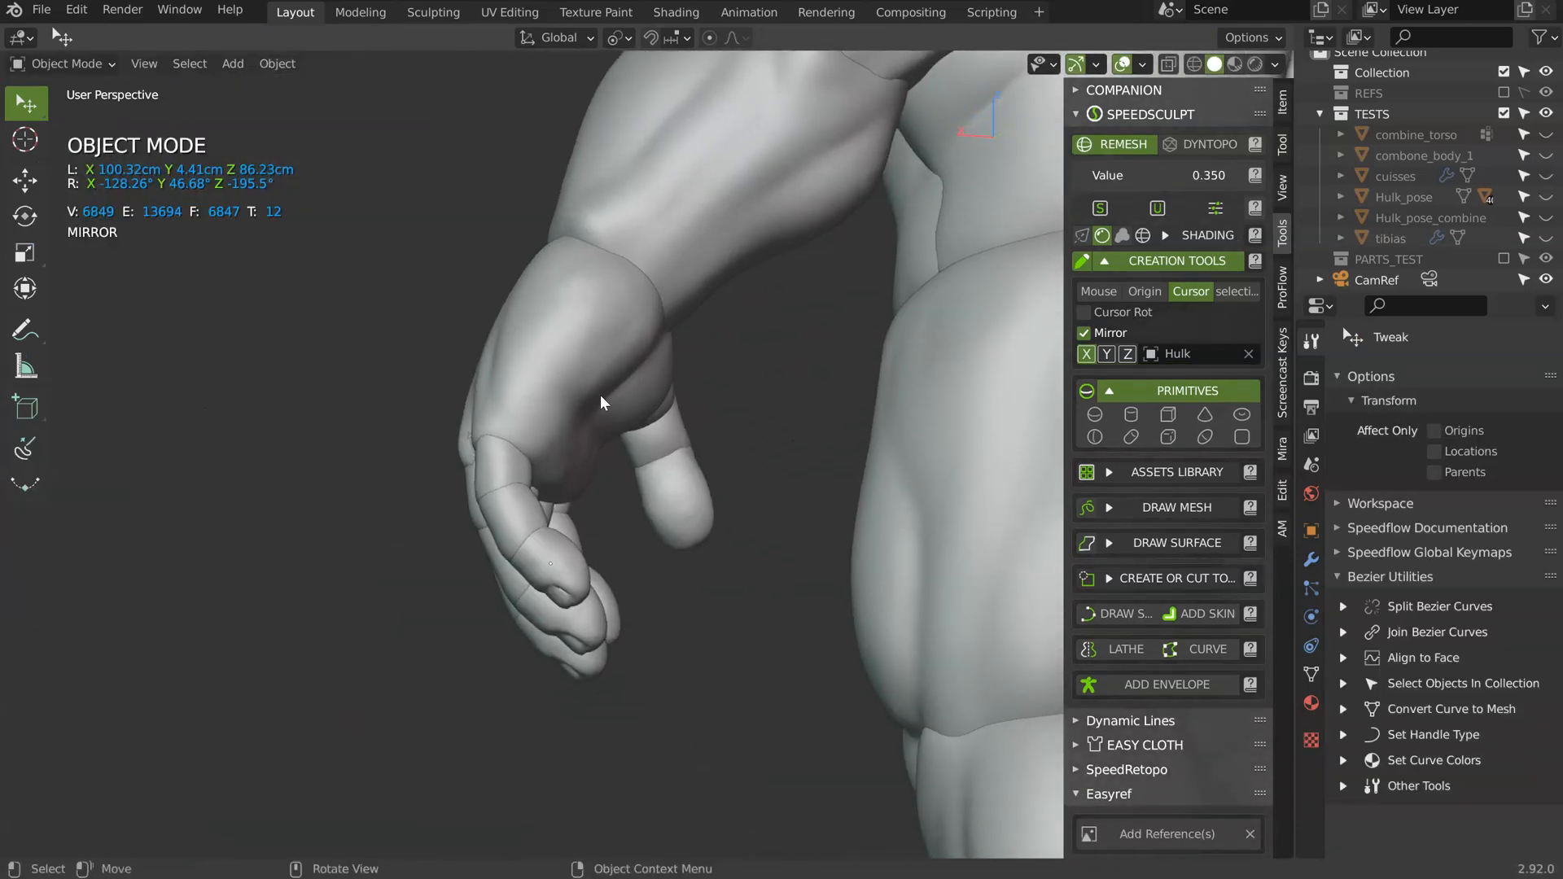
pyautogui.click(506, 471)
pyautogui.moveTo(506, 474); pyautogui.dragTo(765, 407, button='middle')
pyautogui.scroll(-3, 862, 289)
pyautogui.keyDown('shift'); pyautogui.moveTo(794, 333); pyautogui.dragTo(724, 356, button='middle'); pyautogui.keyUp('shift')
pyautogui.scroll(1, 765, 383)
pyautogui.scroll(1, 744, 373)
pyautogui.click(795, 404)
pyautogui.scroll(1, 705, 402)
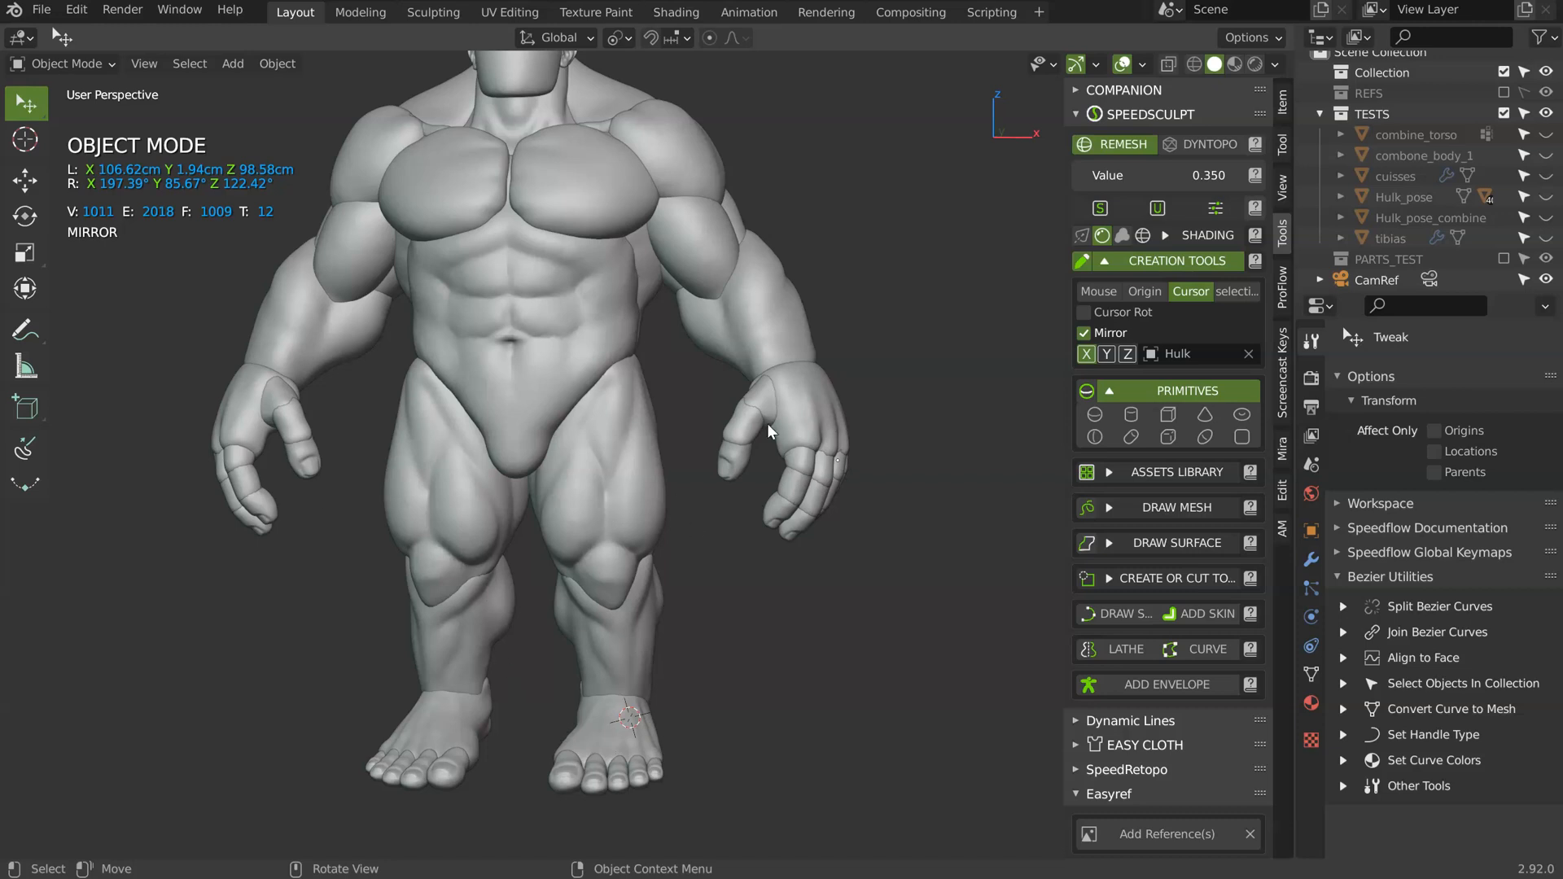
# - Save the current scene
pyautogui.moveTo(823, 433); pyautogui.dragTo(778, 480, button='middle')
pyautogui.scroll(1, 714, 456)
pyautogui.click(41, 10)
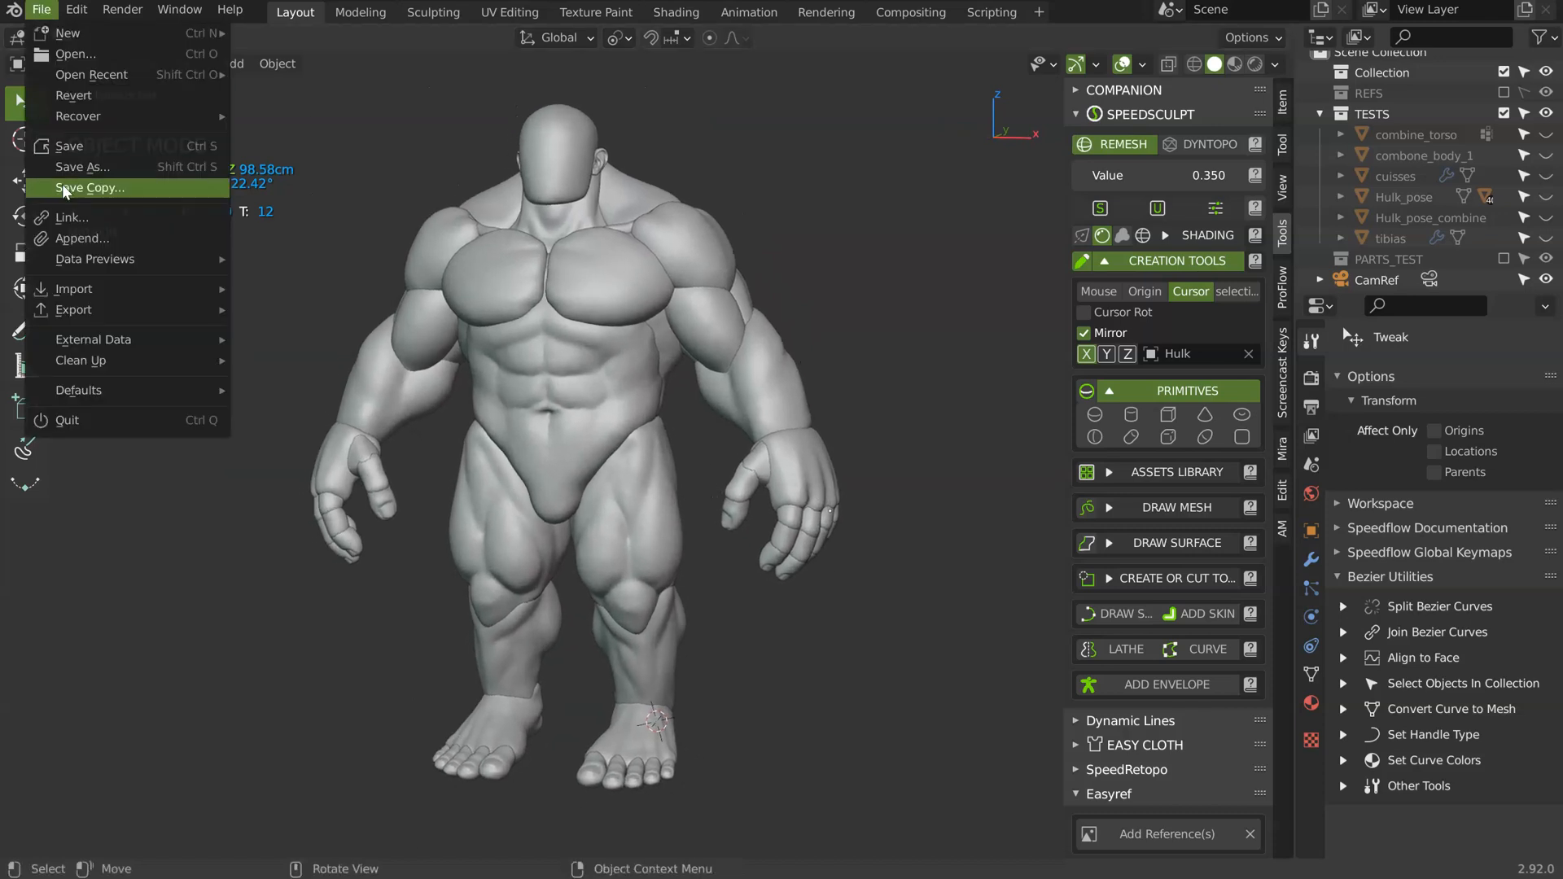
pyautogui.click(70, 145)
# - Select all body parts with the torso active and merge them into one mesh by remeshing at a value of 1.000
pyautogui.moveTo(473, 820)
pyautogui.keyDown('ctrl'); pyautogui.mouseDown(button='right')
pyautogui.moveTo(925, 377)
pyautogui.moveTo(268, 732)
pyautogui.mouseUp(button='right'); pyautogui.keyUp('ctrl')
pyautogui.keyDown('shift'); pyautogui.click(556, 458); pyautogui.keyUp('shift')
pyautogui.moveTo(539, 435); pyautogui.dragTo(610, 430, button='middle')
pyautogui.scroll(1, 597, 433)
pyautogui.moveTo(832, 528); pyautogui.dragTo(822, 514, button='middle')
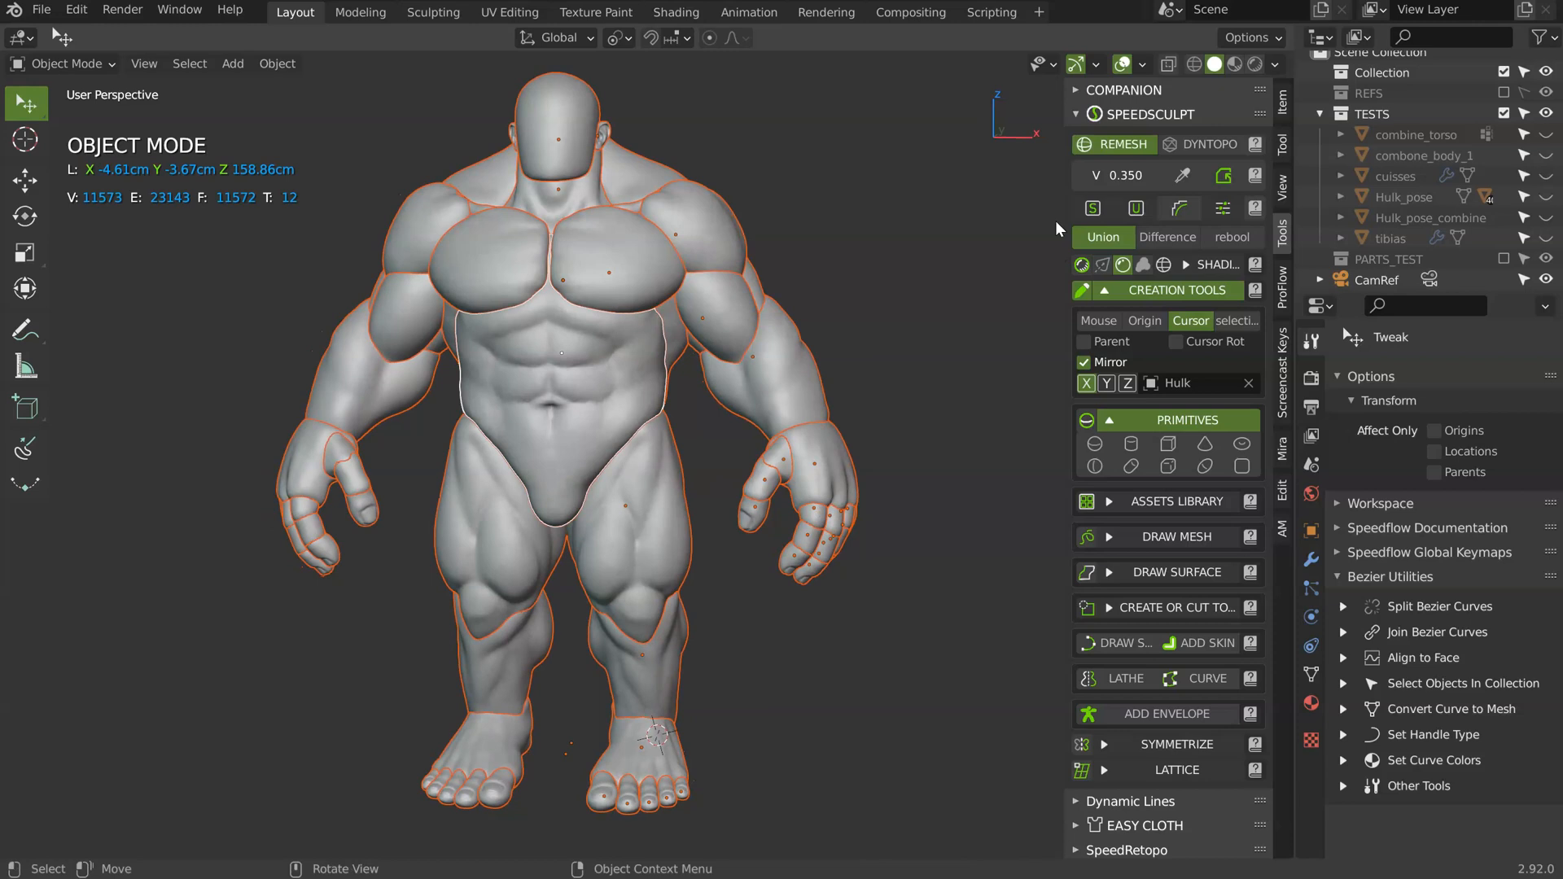
pyautogui.press('Return')
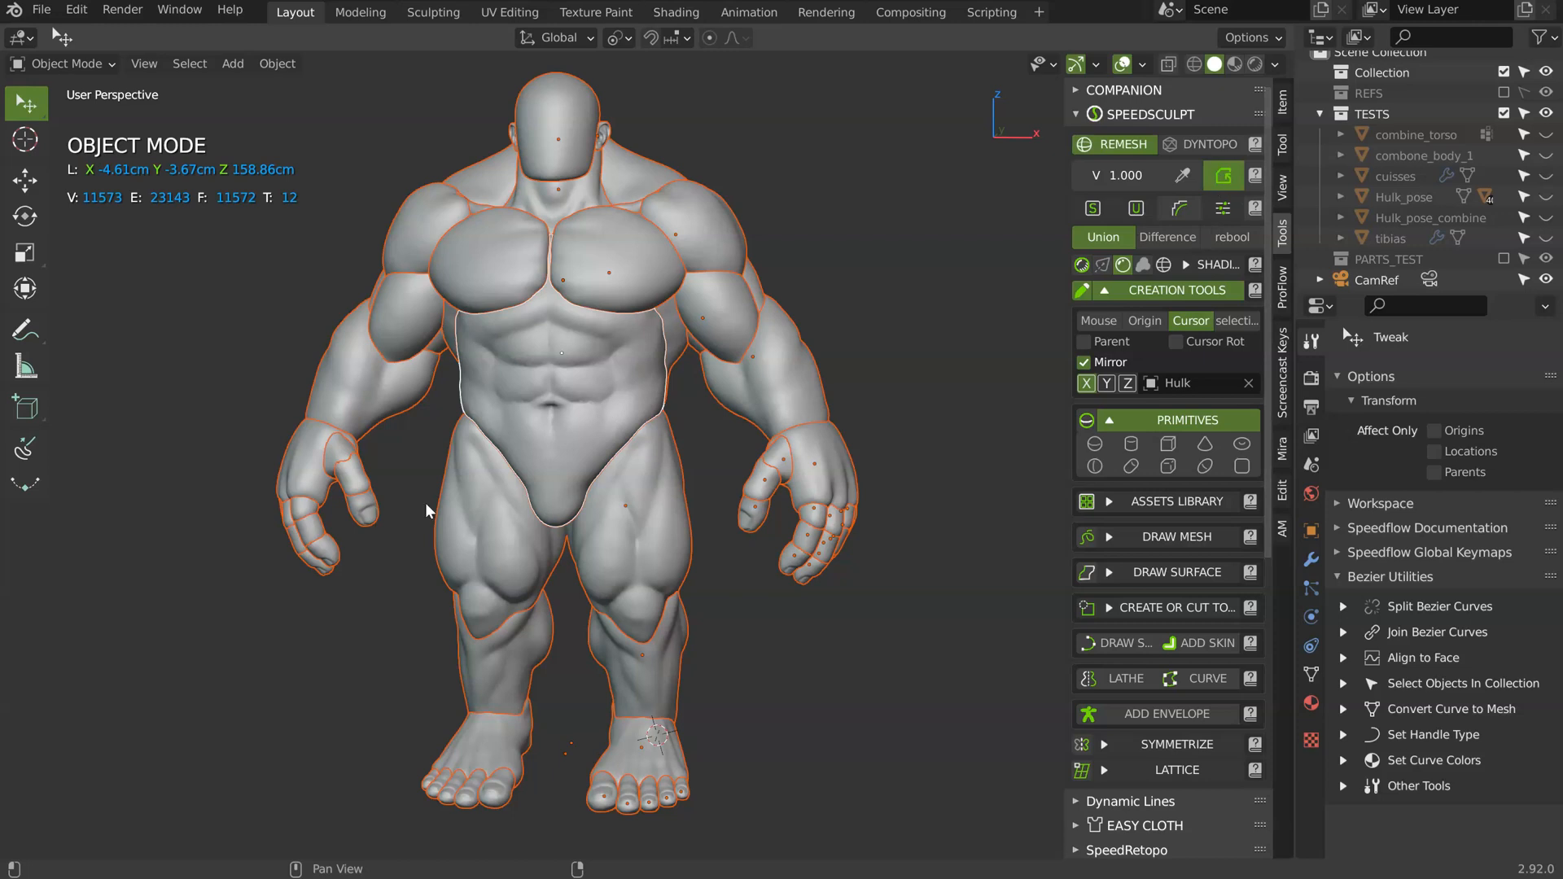
# - Examine the merged mesh around the hands, the feet and the whole body
pyautogui.moveTo(730, 389); pyautogui.dragTo(456, 419, button='middle')
pyautogui.moveTo(619, 468); pyautogui.dragTo(570, 358, button='middle')
pyautogui.keyDown('shift'); pyautogui.moveTo(570, 359); pyautogui.dragTo(597, 397, button='middle'); pyautogui.keyUp('shift')
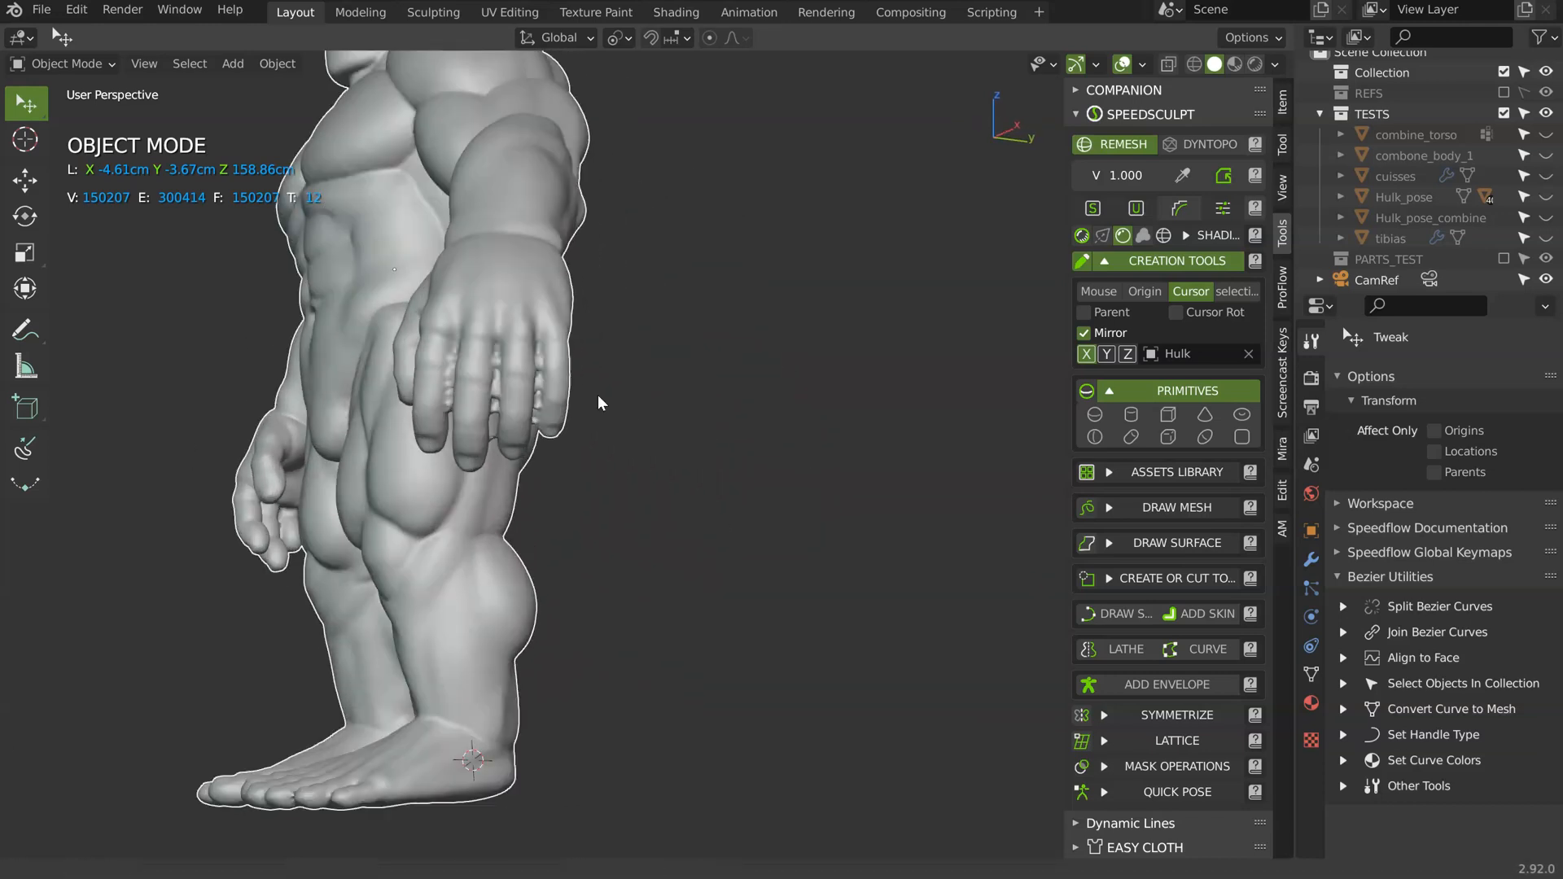
pyautogui.scroll(1, 597, 394)
pyautogui.moveTo(442, 415); pyautogui.dragTo(664, 487, button='middle')
pyautogui.scroll(3, 664, 487)
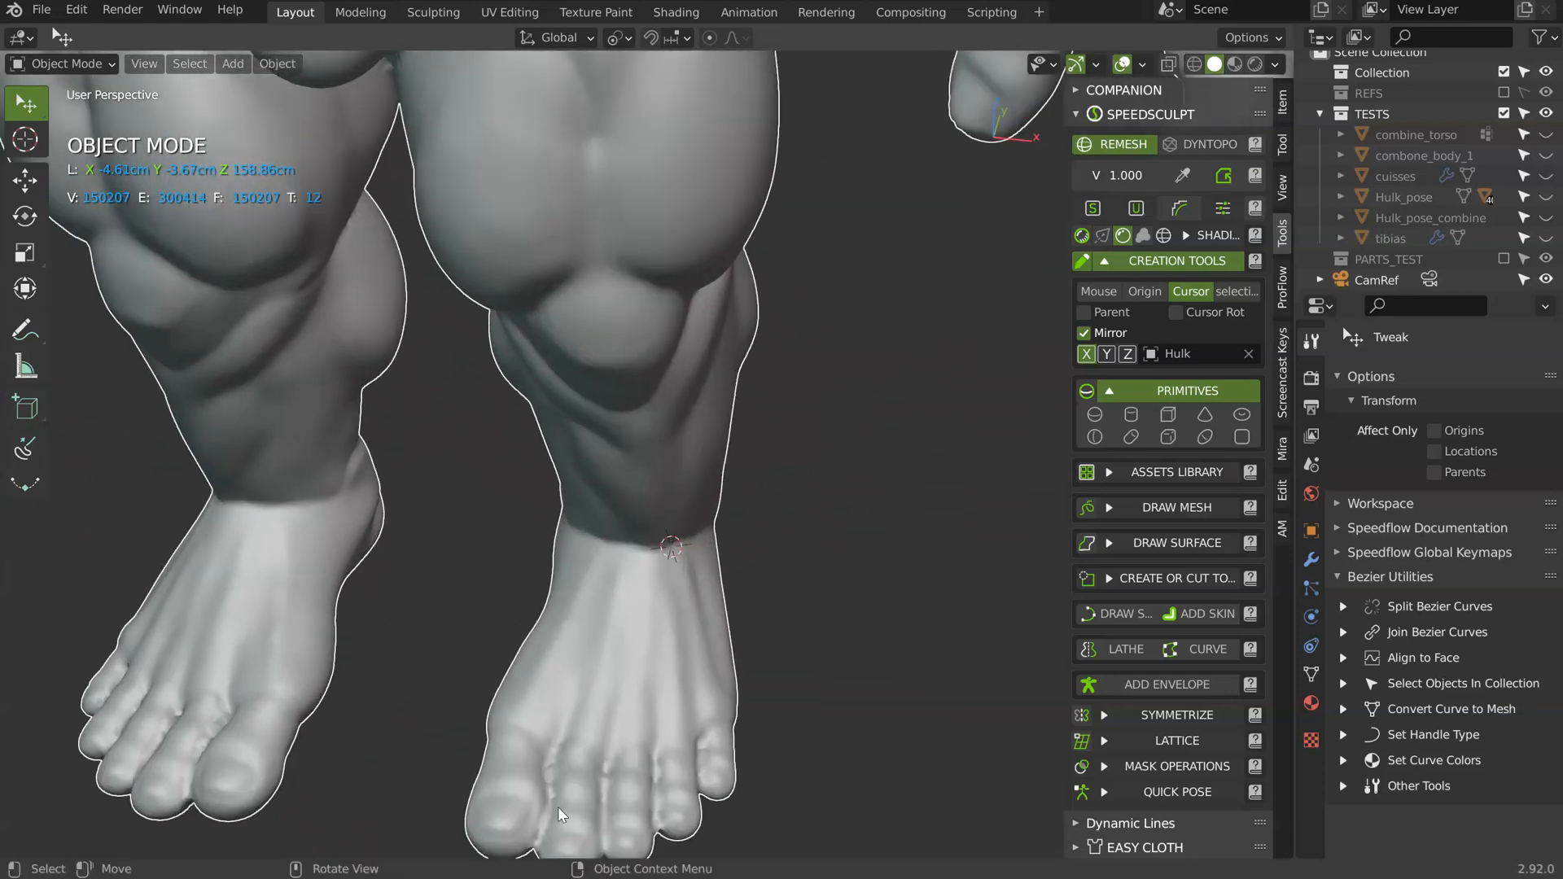
pyautogui.scroll(-3, 762, 675)
pyautogui.moveTo(739, 596); pyautogui.dragTo(646, 437, button='middle')
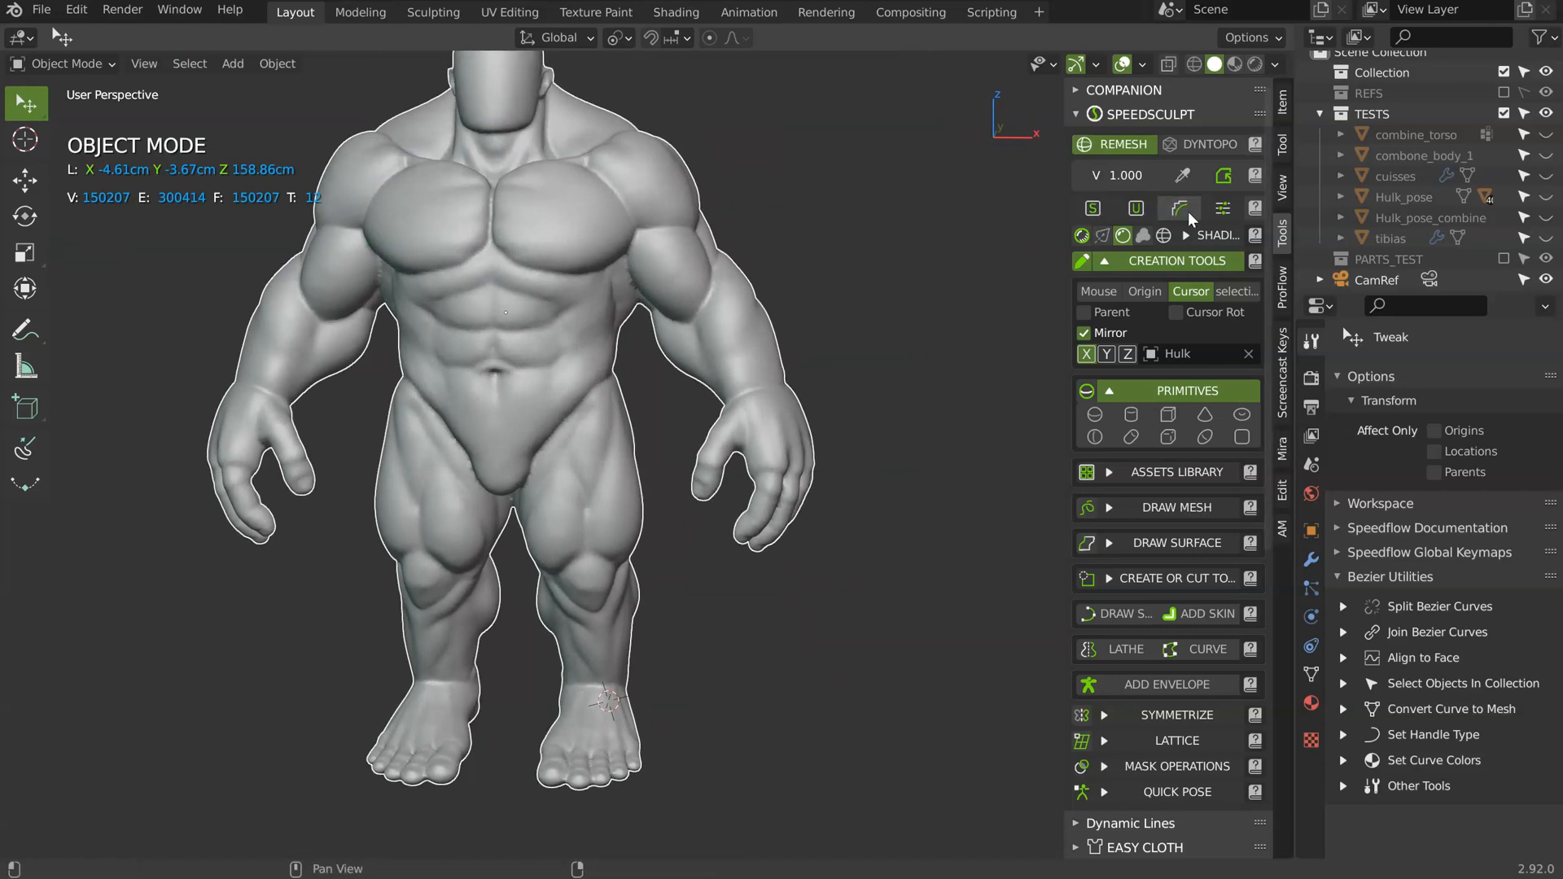
pyautogui.moveTo(702, 415); pyautogui.dragTo(695, 463, button='middle')
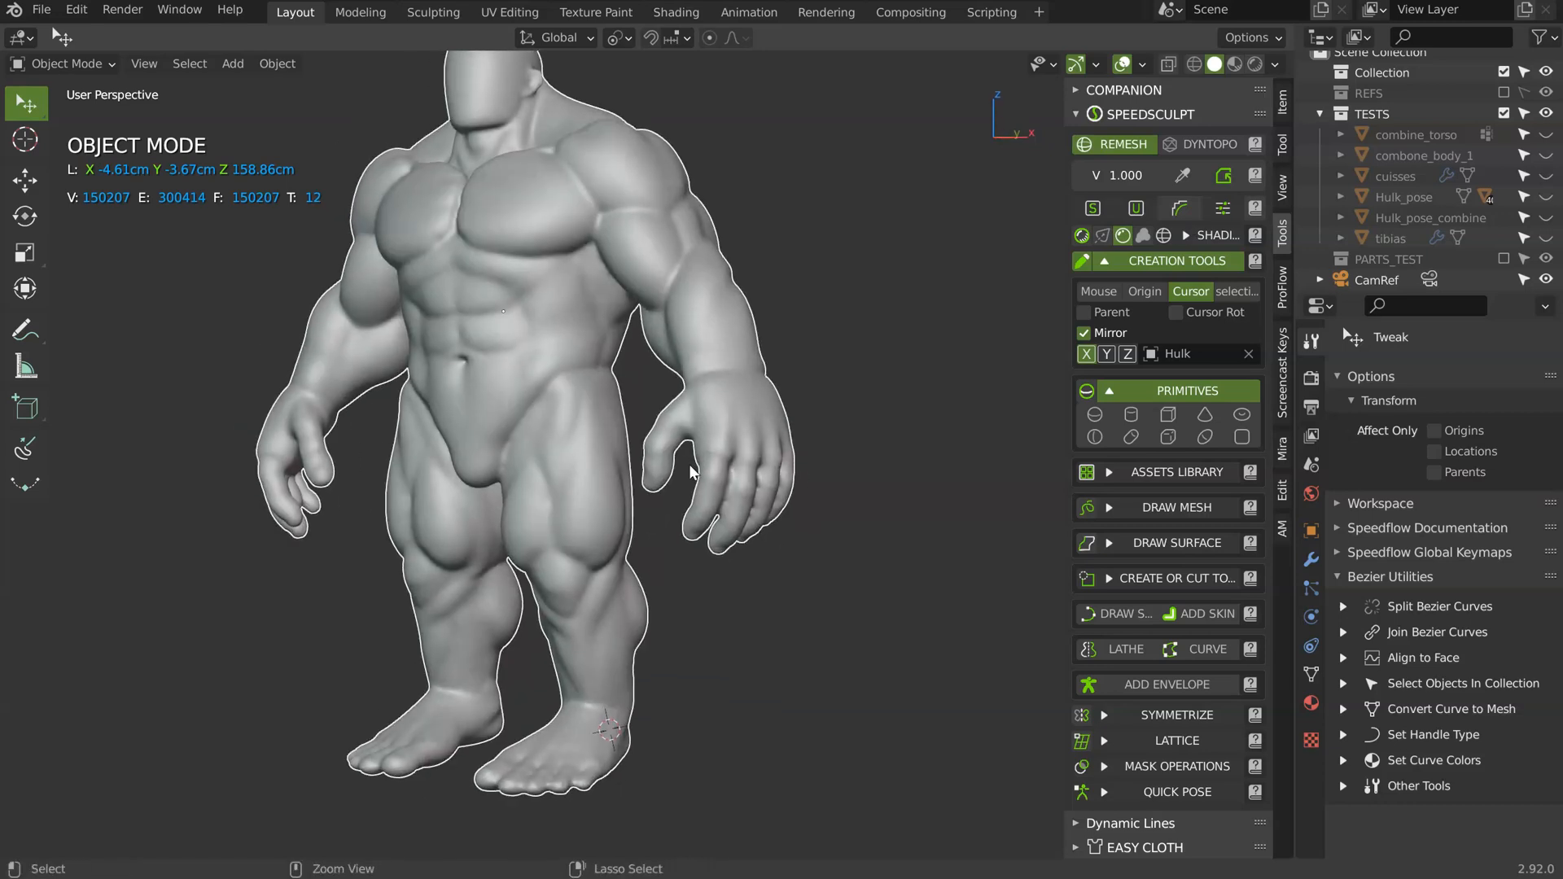
# - Undo the remesh merge of the body parts and clear the selection
pyautogui.hotkey('ctrl', 'z')
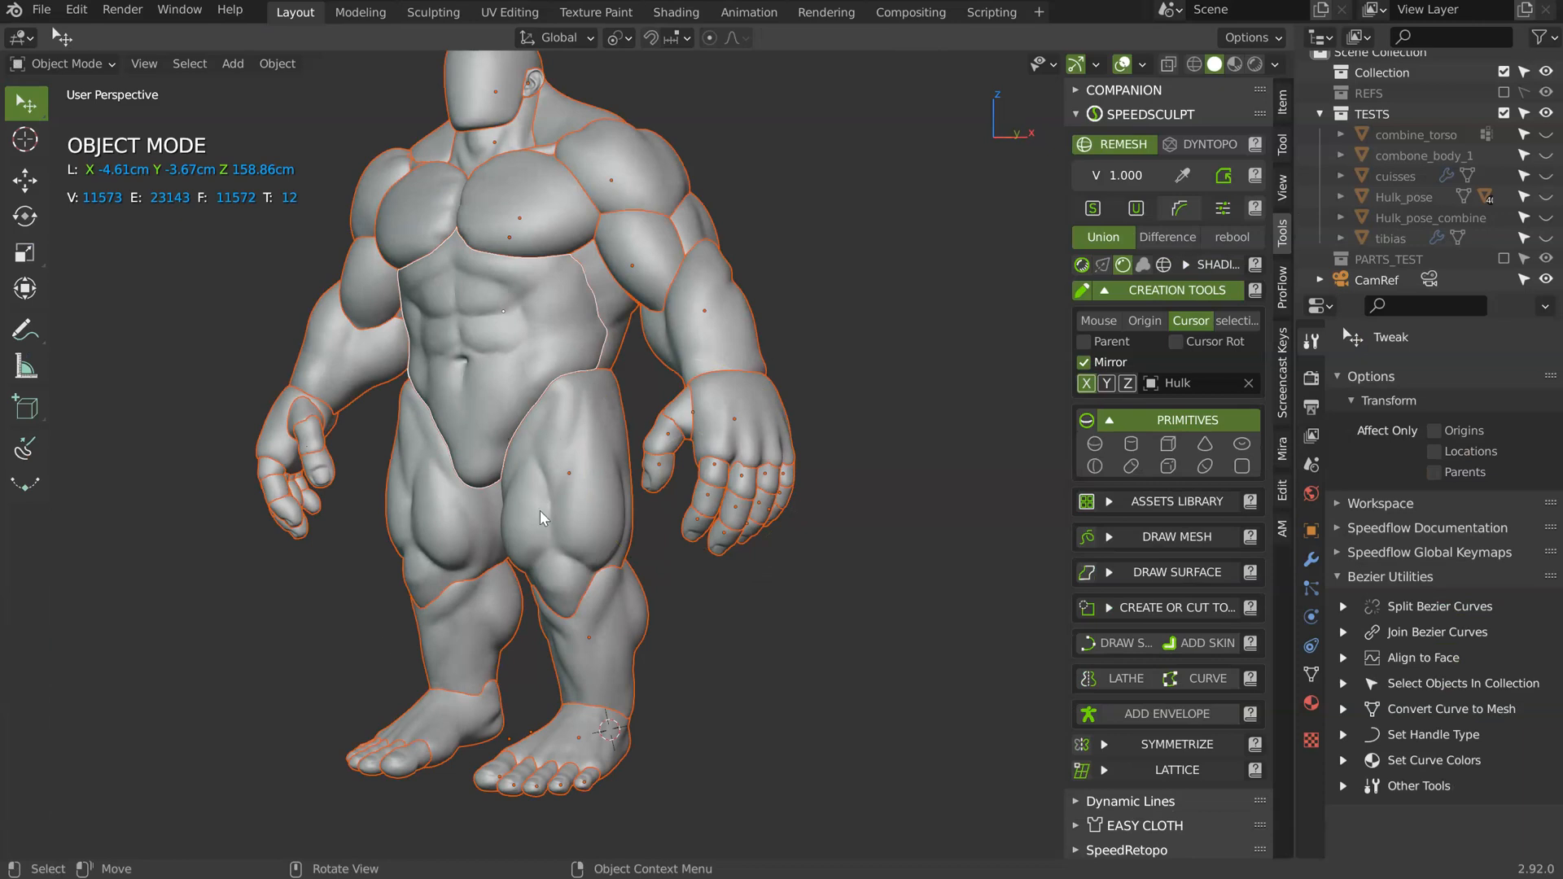
pyautogui.moveTo(450, 507); pyautogui.dragTo(633, 467, button='middle')
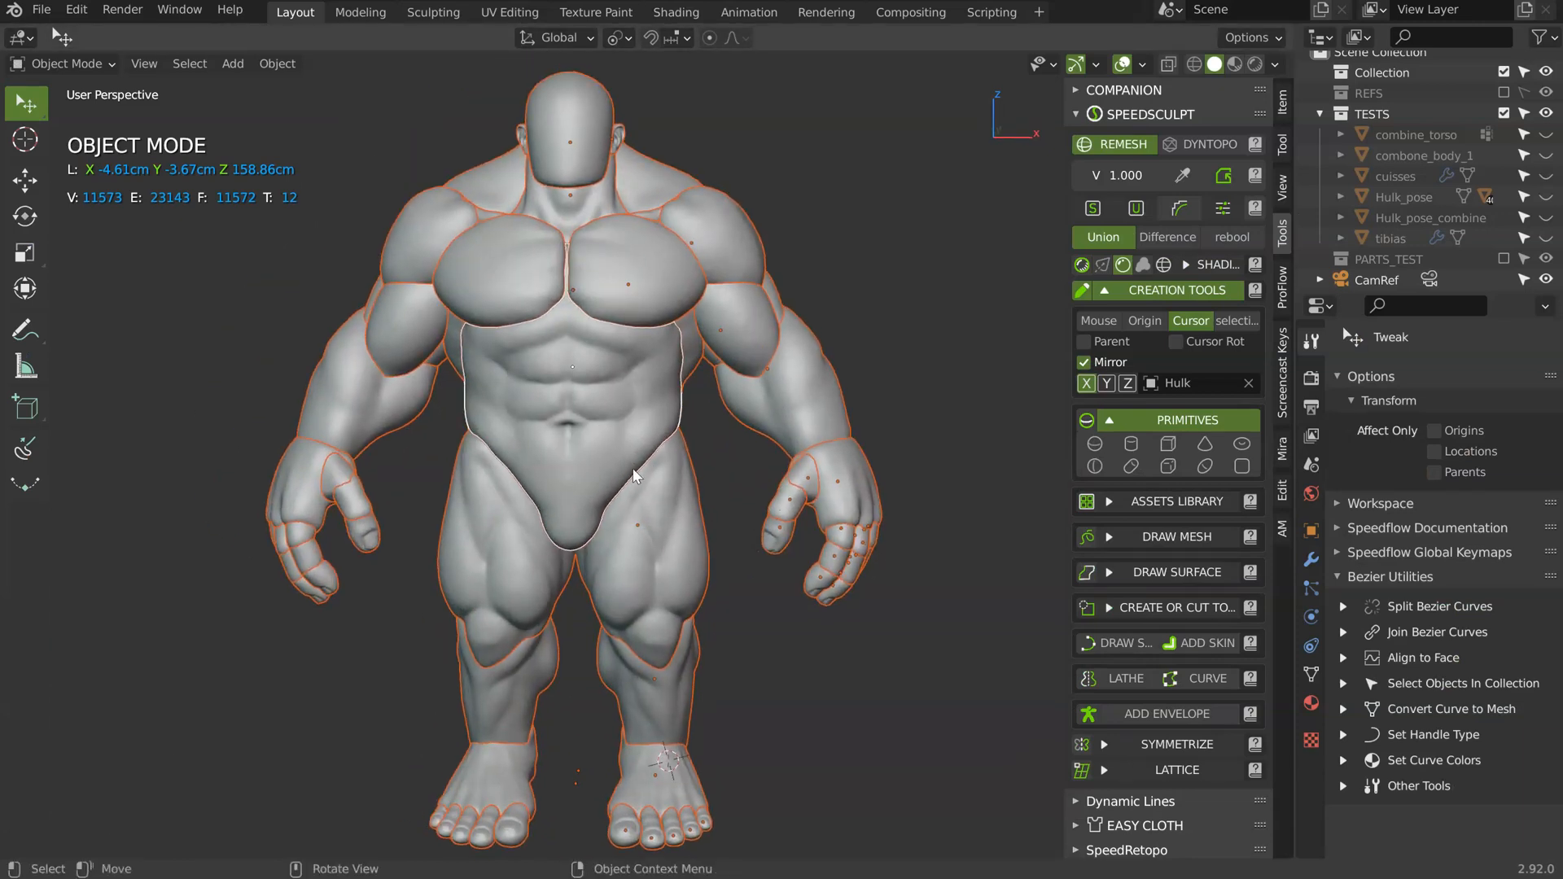
pyautogui.click(948, 364)
pyautogui.moveTo(648, 376); pyautogui.dragTo(638, 369, button='middle')
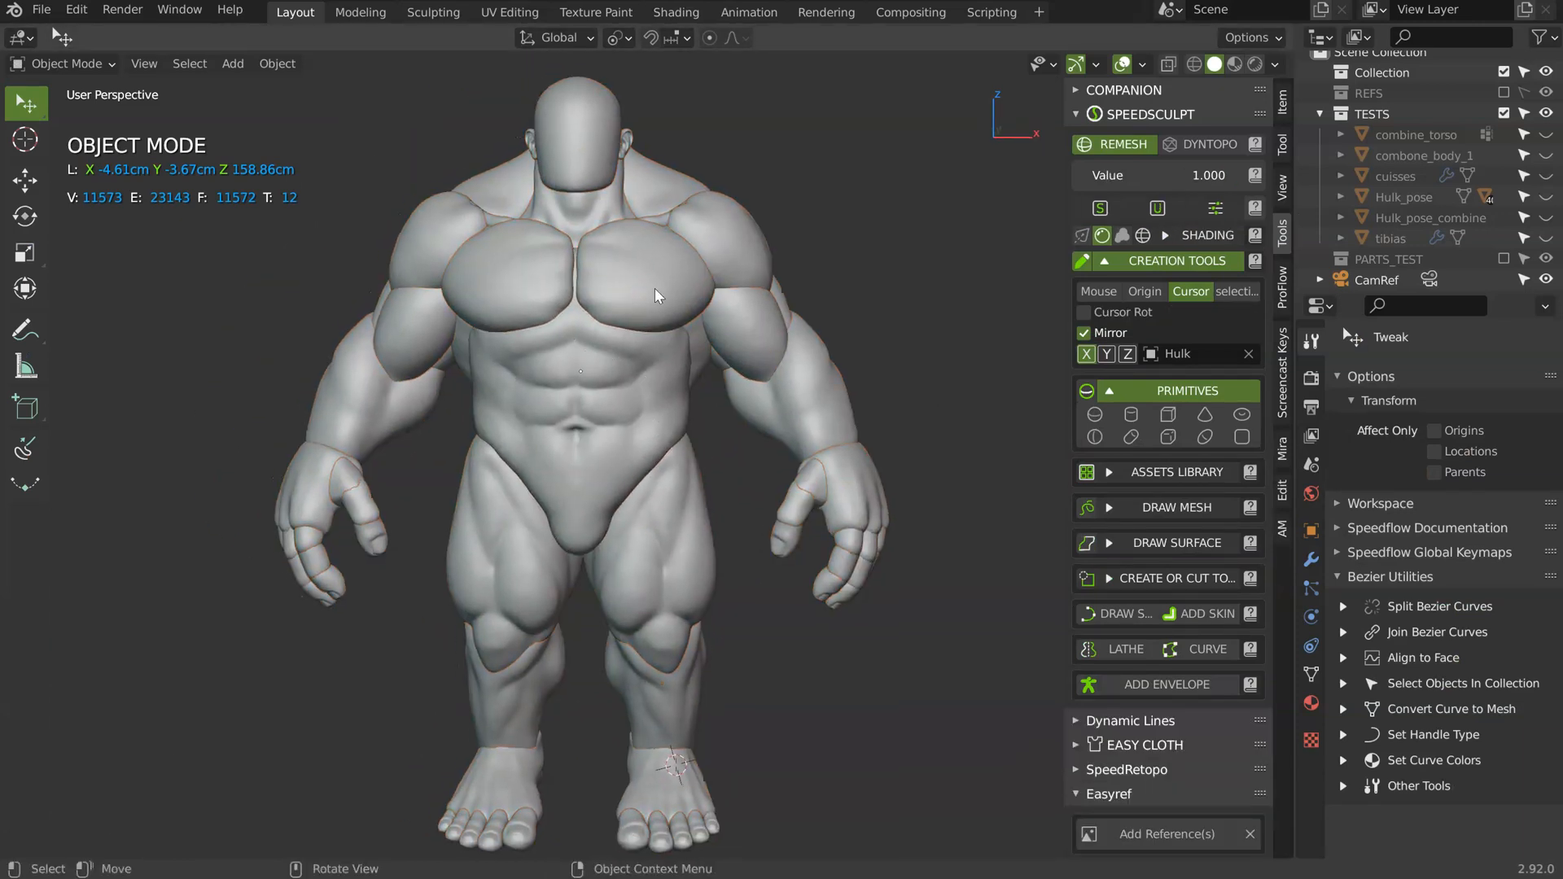
# - Reshape the calves and the lower ends of the mirrored lower legs around the ankles with the Grab brush in Sculpt Mode
pyautogui.moveTo(812, 550); pyautogui.dragTo(651, 493, button='middle')
pyautogui.moveTo(698, 554); pyautogui.dragTo(794, 574, button='middle')
pyautogui.keyDown('shift'); pyautogui.moveTo(794, 574); pyautogui.dragTo(794, 411, button='middle'); pyautogui.keyUp('shift')
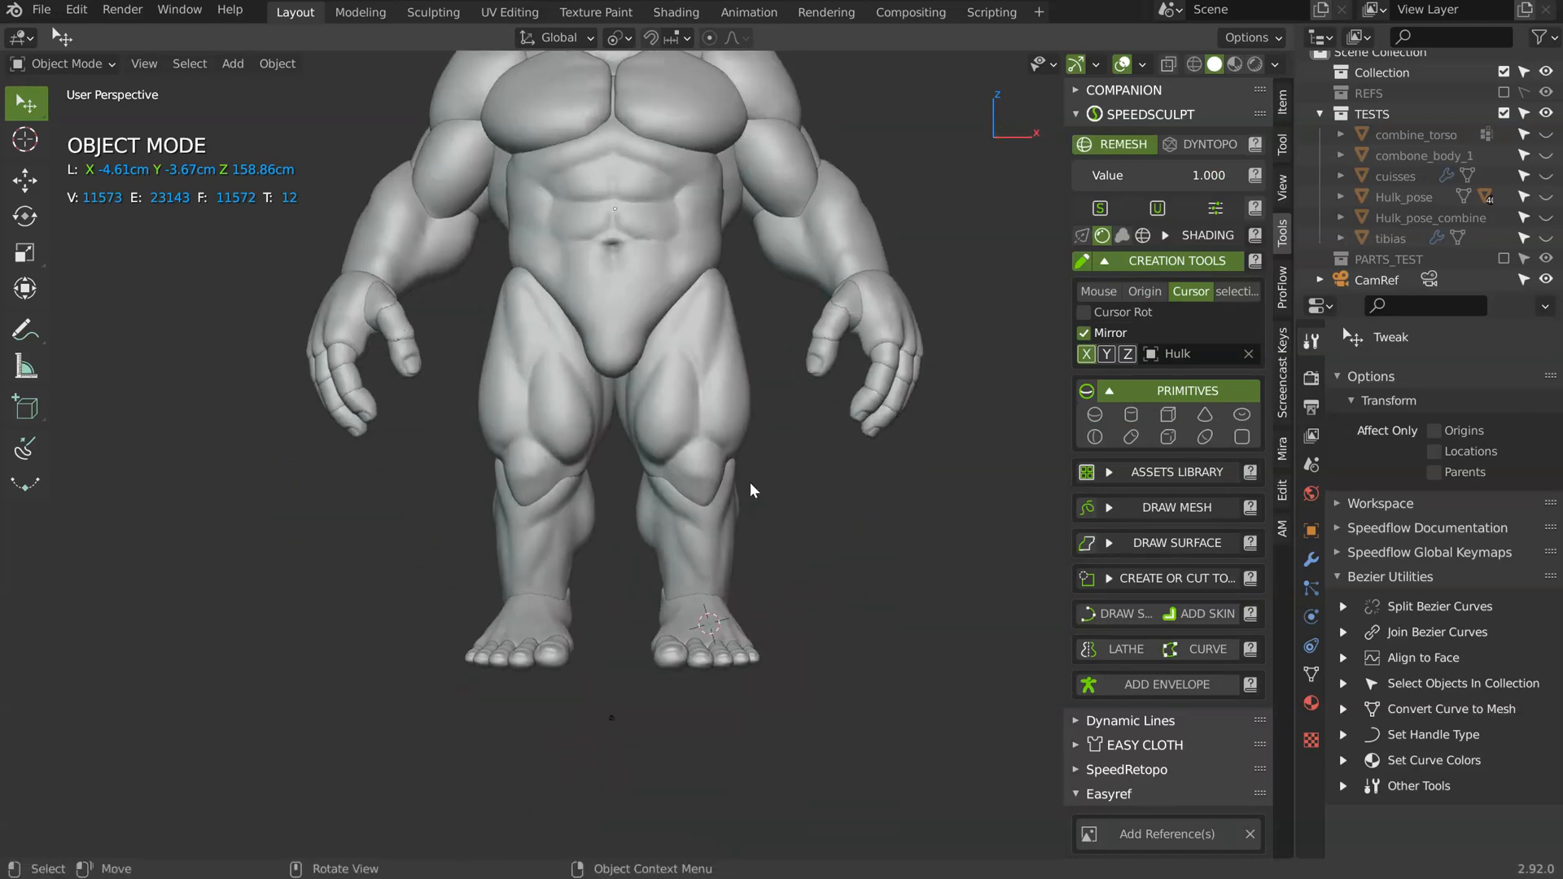
pyautogui.scroll(2, 621, 527)
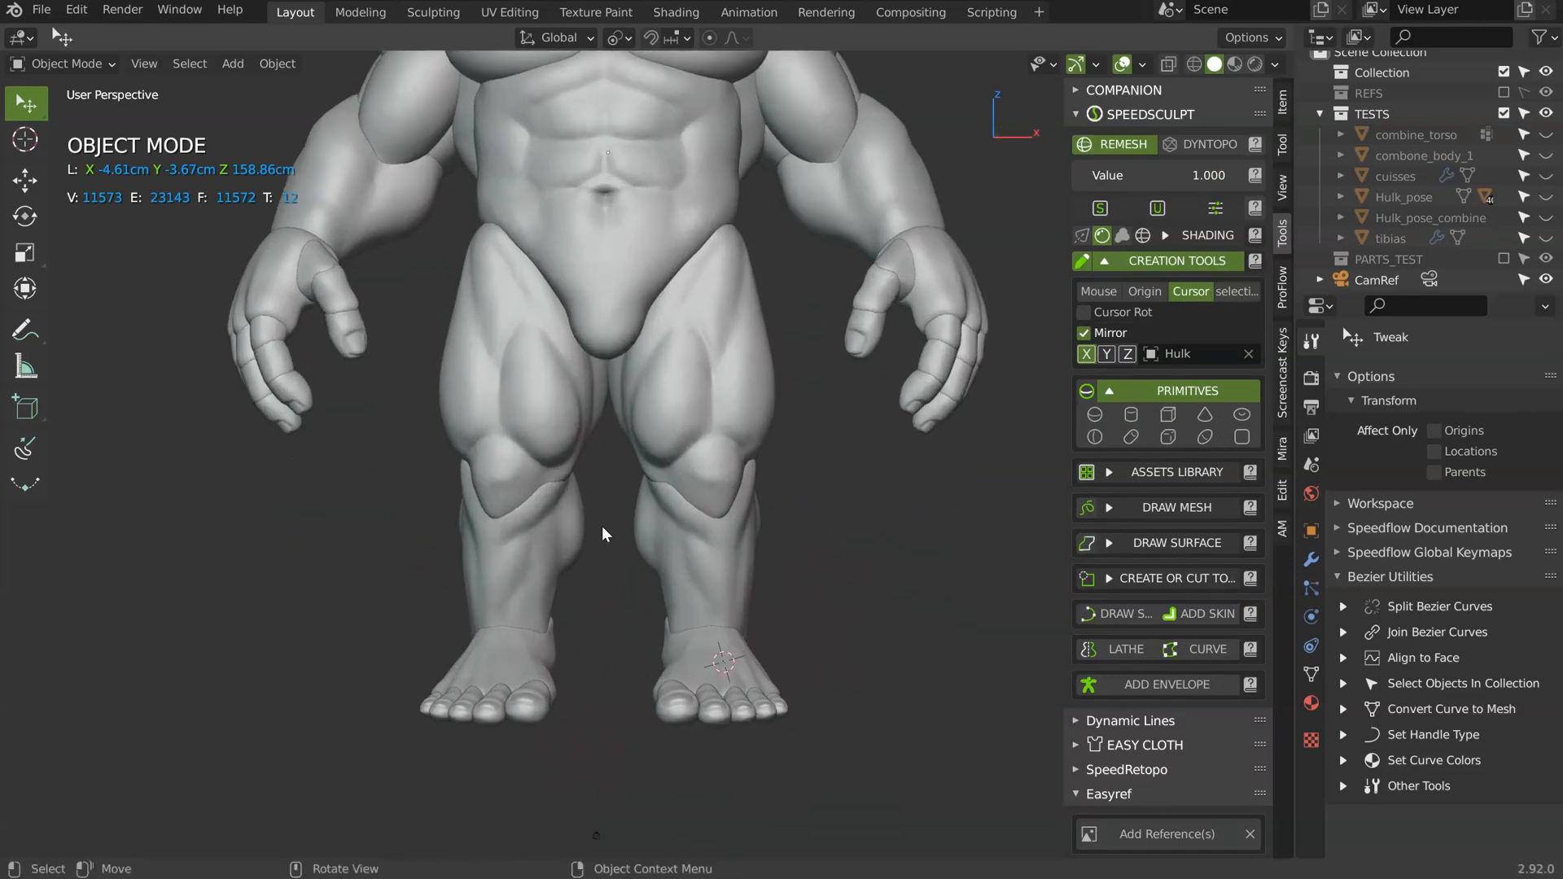
pyautogui.moveTo(805, 528); pyautogui.dragTo(476, 560, button='middle')
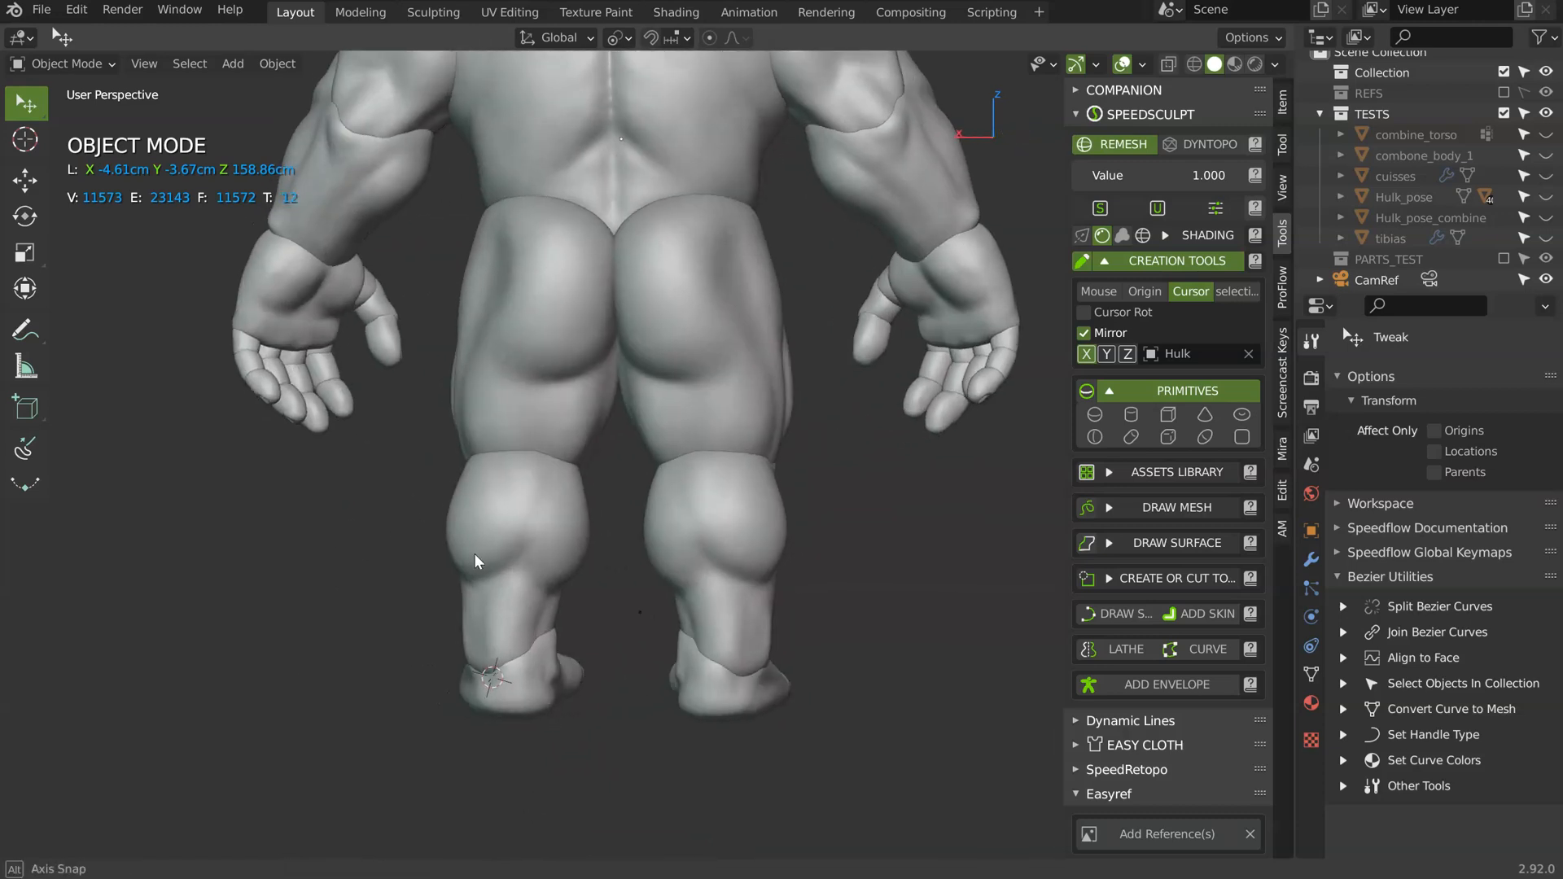
pyautogui.click(503, 677)
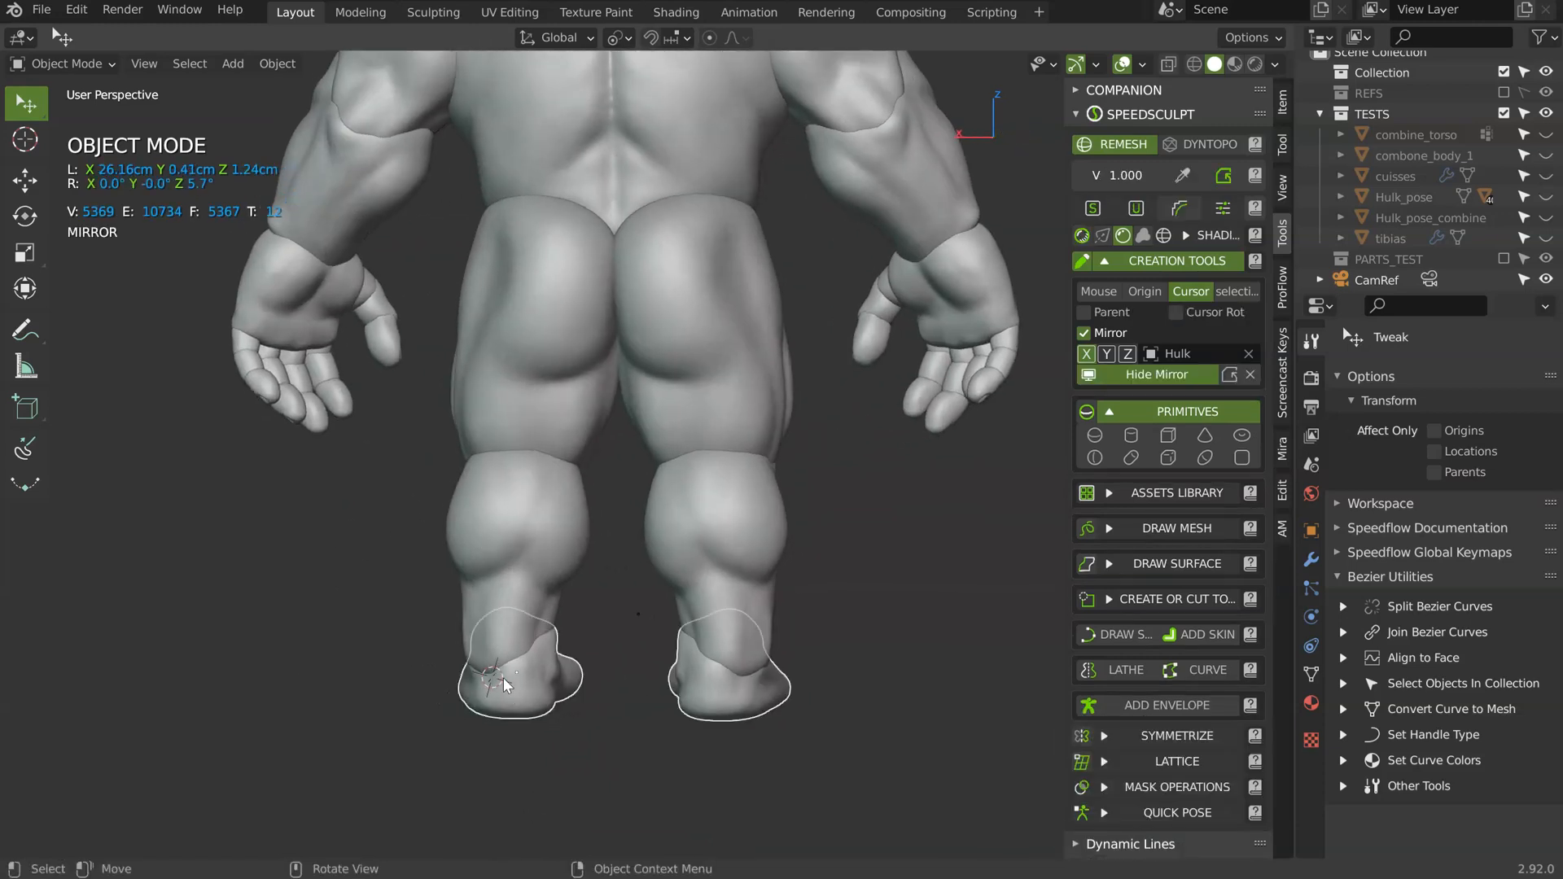
pyautogui.click(493, 625)
pyautogui.hotkey('ctrl', 'Tab')
pyautogui.moveTo(506, 659)
pyautogui.mouseDown()
pyautogui.moveTo(517, 619)
pyautogui.moveTo(479, 604)
pyautogui.mouseUp()
pyautogui.moveTo(466, 542)
pyautogui.mouseDown()
pyautogui.moveTo(501, 578)
pyautogui.moveTo(564, 583)
pyautogui.mouseUp()
pyautogui.moveTo(472, 564); pyautogui.dragTo(513, 635)
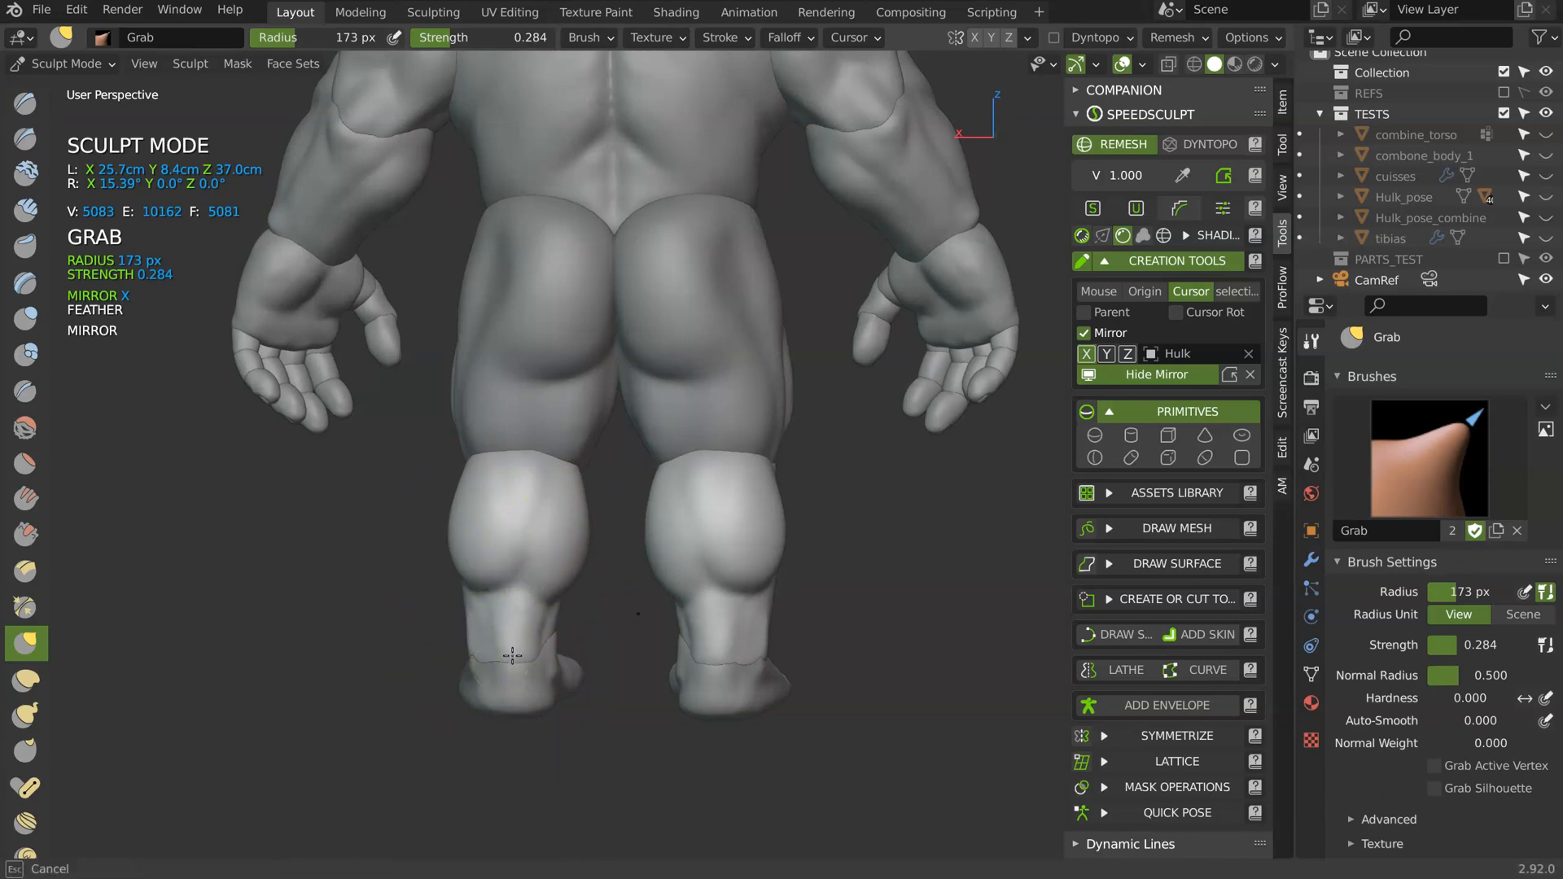
# - Switch sculpting to the foot and pull its upper ankle area into the lower leg with the Grab brush
pyautogui.moveTo(516, 638)
pyautogui.mouseDown(button='middle')
pyautogui.moveTo(660, 537)
pyautogui.moveTo(631, 531)
pyautogui.mouseUp(button='middle')
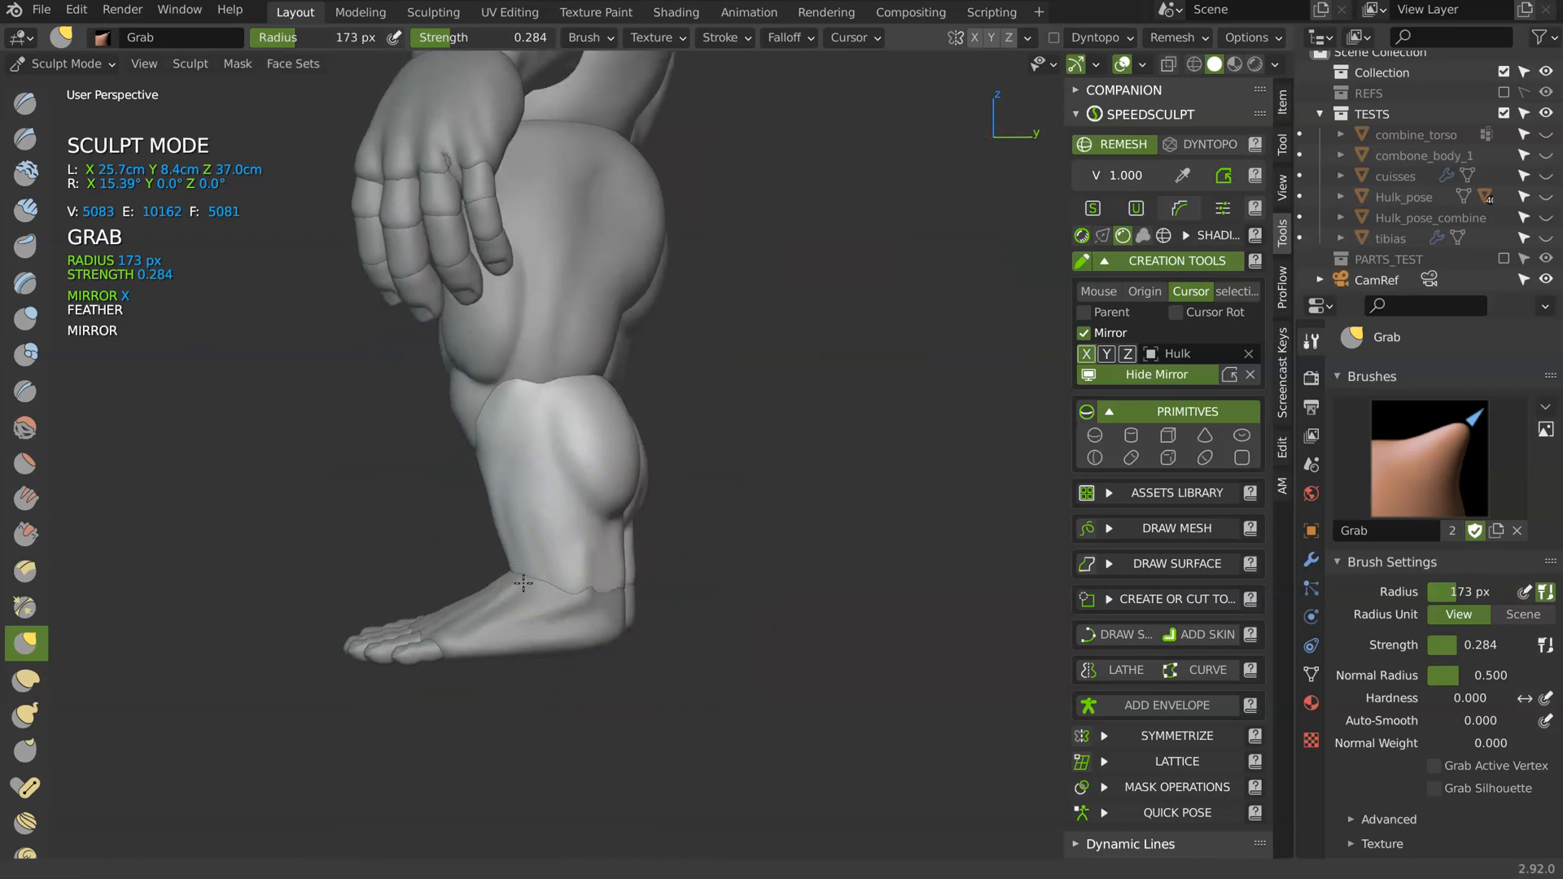
pyautogui.scroll(1, 594, 489)
pyautogui.press('Tab')
pyautogui.click(489, 617)
pyautogui.press('Tab')
pyautogui.click(620, 537)
pyautogui.moveTo(494, 619); pyautogui.dragTo(493, 579)
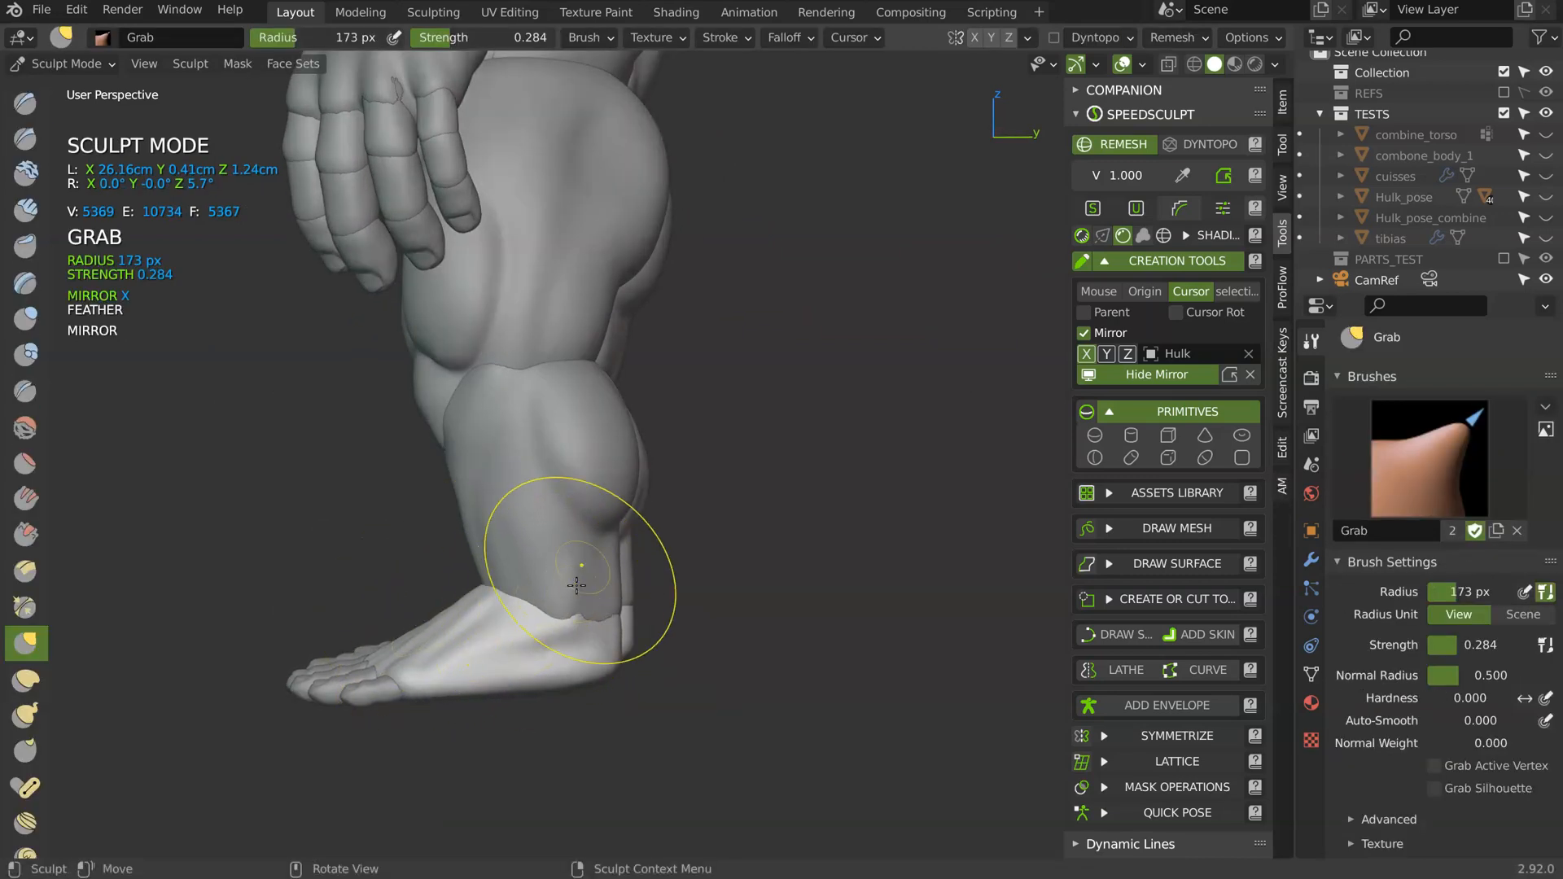
# - Smooth the foot's surface around the outer ankle where it meets the lower leg
pyautogui.moveTo(576, 584); pyautogui.dragTo(573, 599, button='middle')
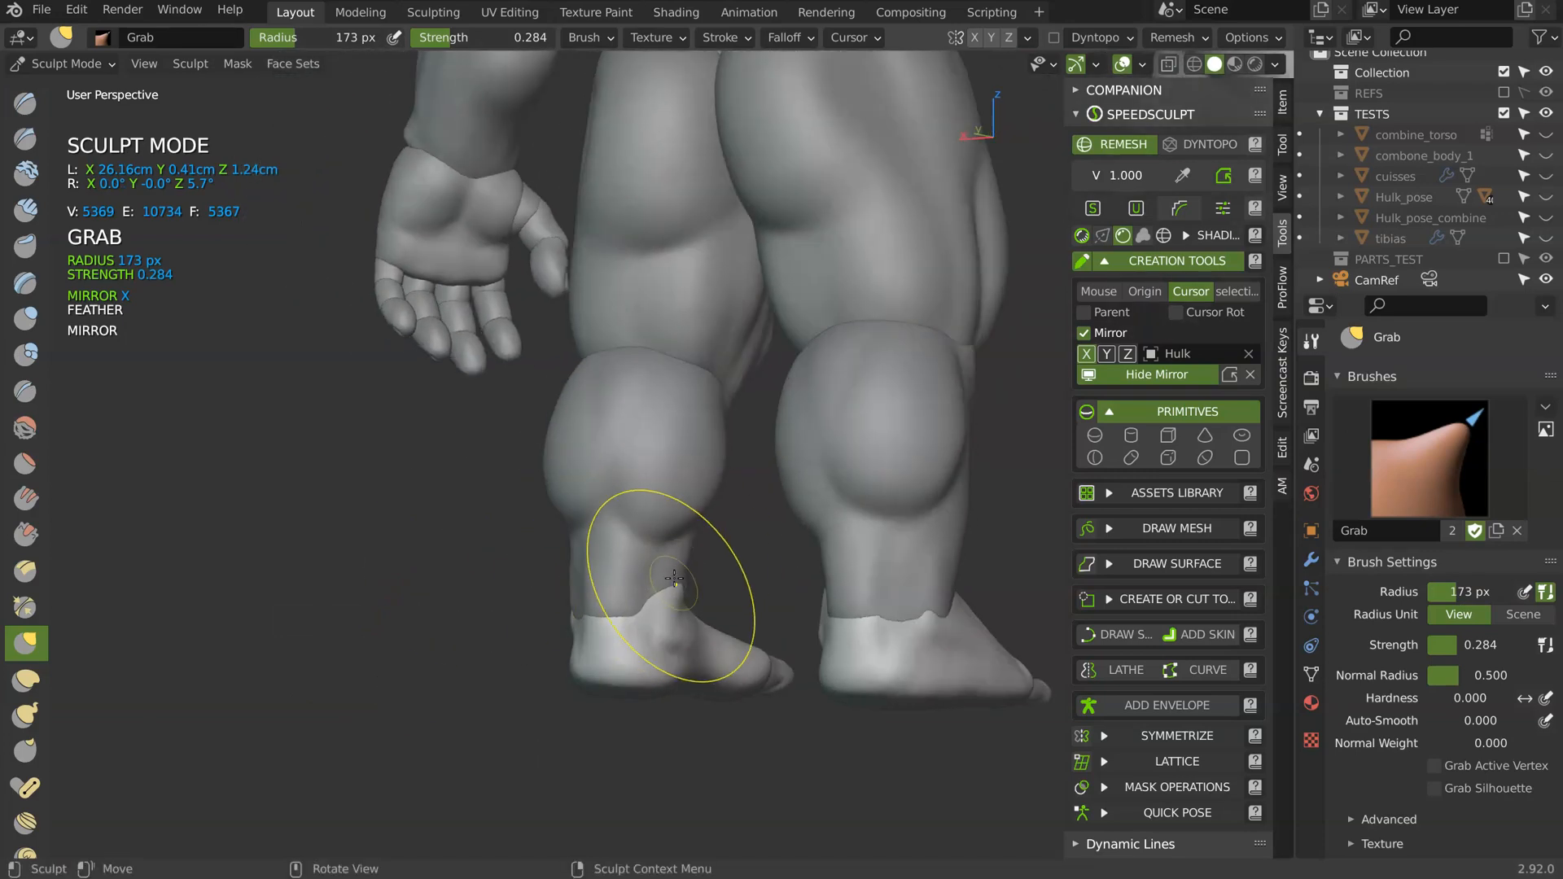
pyautogui.moveTo(674, 578); pyautogui.dragTo(663, 592, button='middle')
pyautogui.scroll(2, 628, 581)
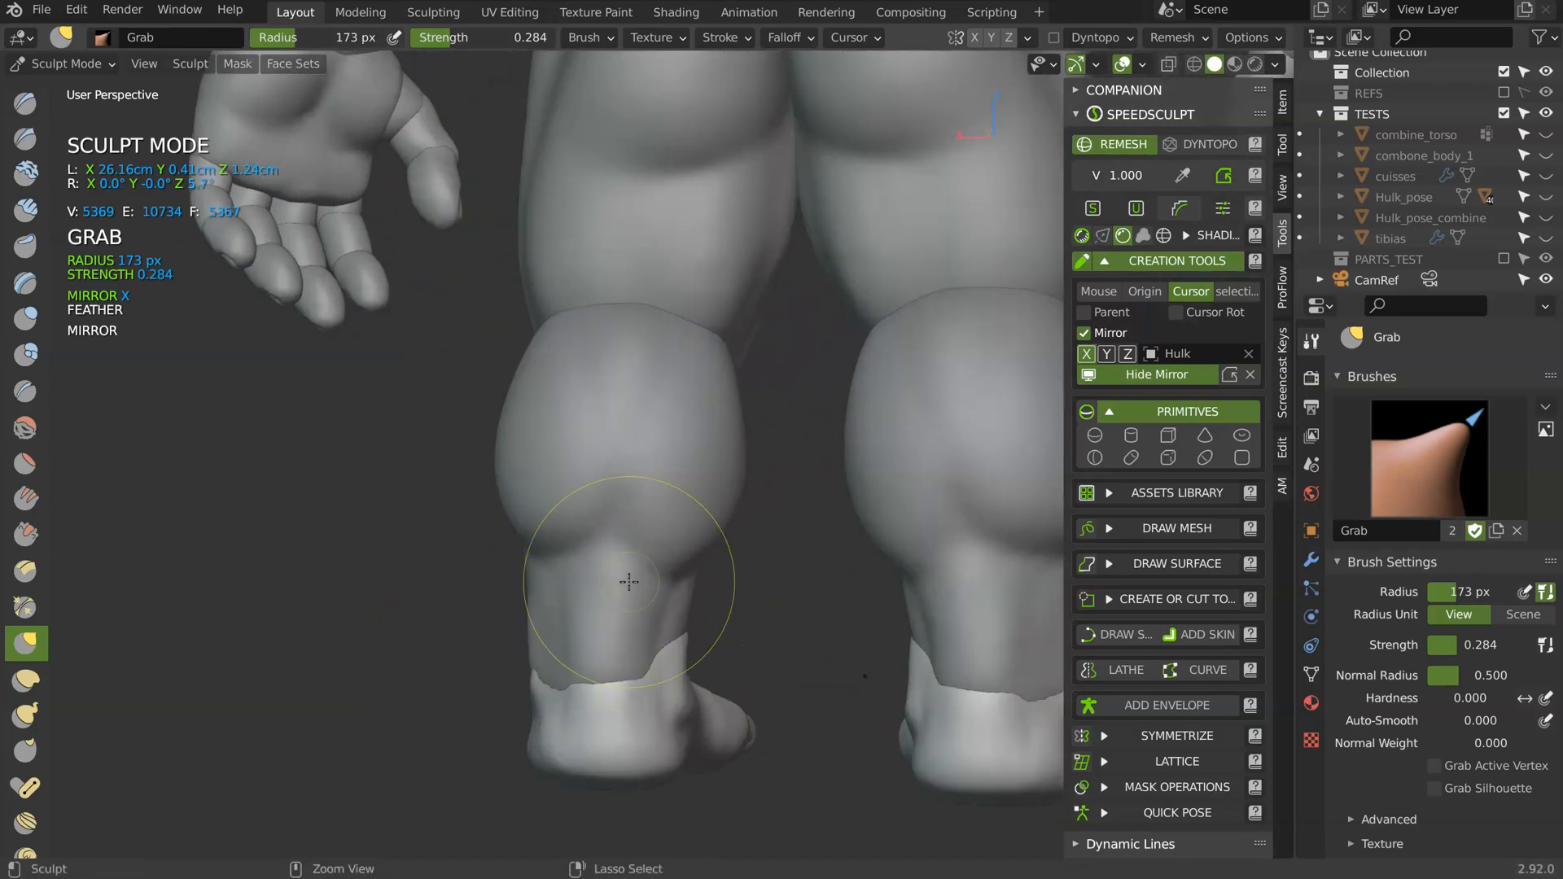
pyautogui.moveTo(512, 634); pyautogui.dragTo(659, 509, button='middle')
pyautogui.moveTo(464, 562)
pyautogui.mouseDown(button='middle')
pyautogui.moveTo(548, 550)
pyautogui.moveTo(570, 604)
pyautogui.moveTo(547, 651)
pyautogui.moveTo(670, 612)
pyautogui.moveTo(561, 663)
pyautogui.mouseUp(button='middle')
pyautogui.scroll(3, 505, 565)
pyautogui.hotkey('shift', 's')
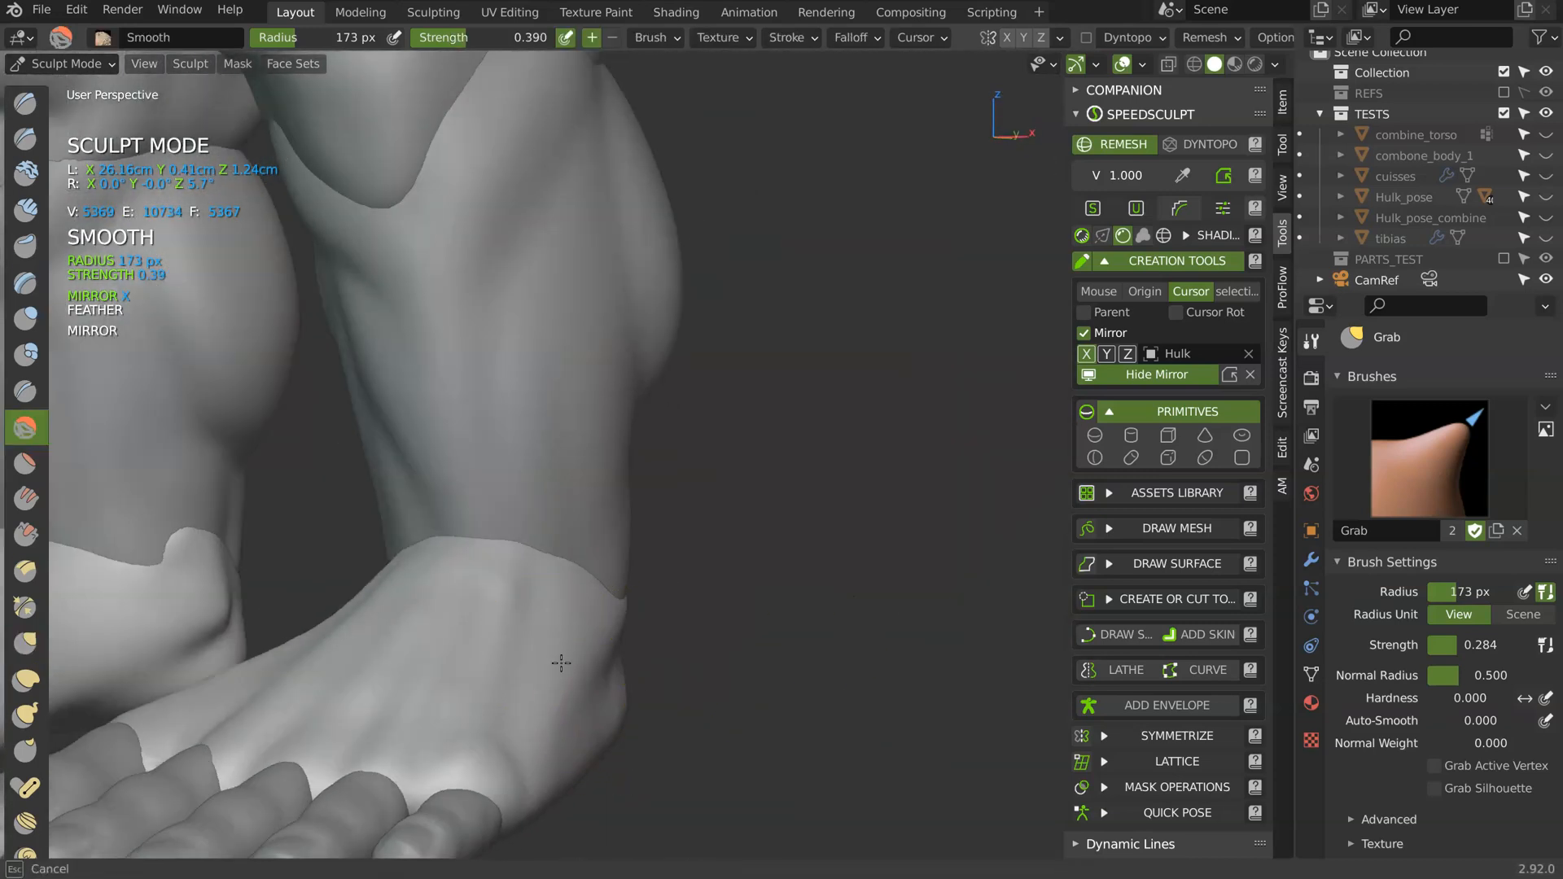
pyautogui.keyDown('shift'); pyautogui.moveTo(590, 639); pyautogui.dragTo(569, 618); pyautogui.keyUp('shift')
# - Return to Object Mode and examine the whole body's proportions and the transitions between its parts
pyautogui.moveTo(569, 618)
pyautogui.mouseDown(button='middle')
pyautogui.moveTo(567, 572)
pyautogui.moveTo(676, 502)
pyautogui.mouseUp(button='middle')
pyautogui.moveTo(669, 309)
pyautogui.keyDown('shift'); pyautogui.mouseDown(button='middle')
pyautogui.moveTo(663, 508)
pyautogui.moveTo(769, 680)
pyautogui.mouseUp(button='middle'); pyautogui.keyUp('shift')
pyautogui.keyDown('ctrl'); pyautogui.moveTo(762, 485); pyautogui.dragTo(720, 499, button='middle'); pyautogui.keyUp('ctrl')
pyautogui.hotkey('ctrl', 'Tab')
pyautogui.click(747, 393)
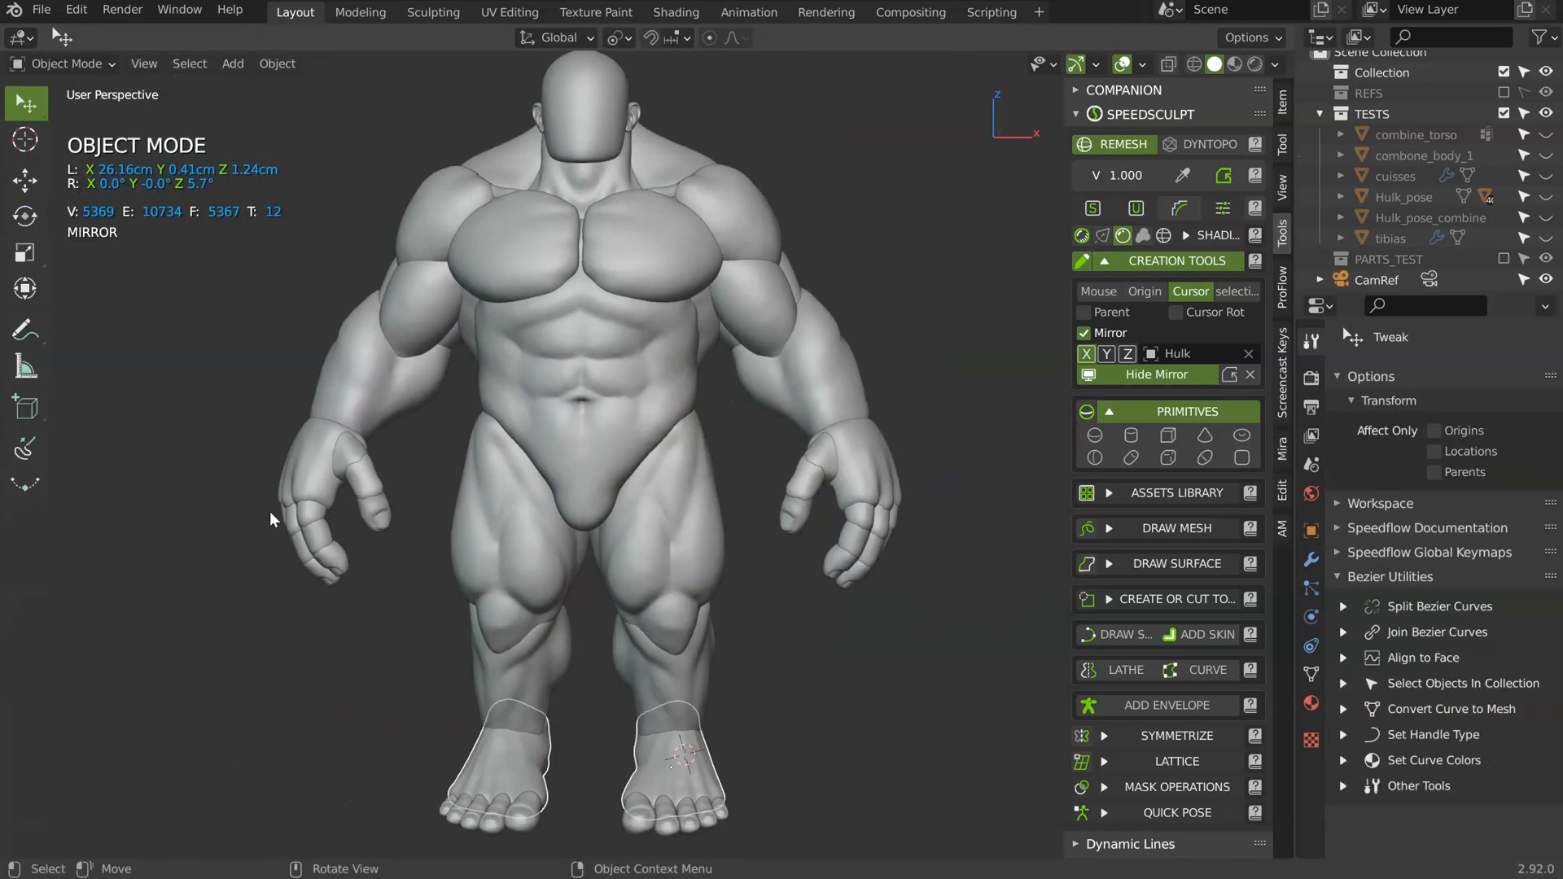
pyautogui.moveTo(735, 496); pyautogui.dragTo(705, 436, button='middle')
pyautogui.keyDown('shift'); pyautogui.moveTo(581, 161); pyautogui.dragTo(625, 304, button='middle'); pyautogui.keyUp('shift')
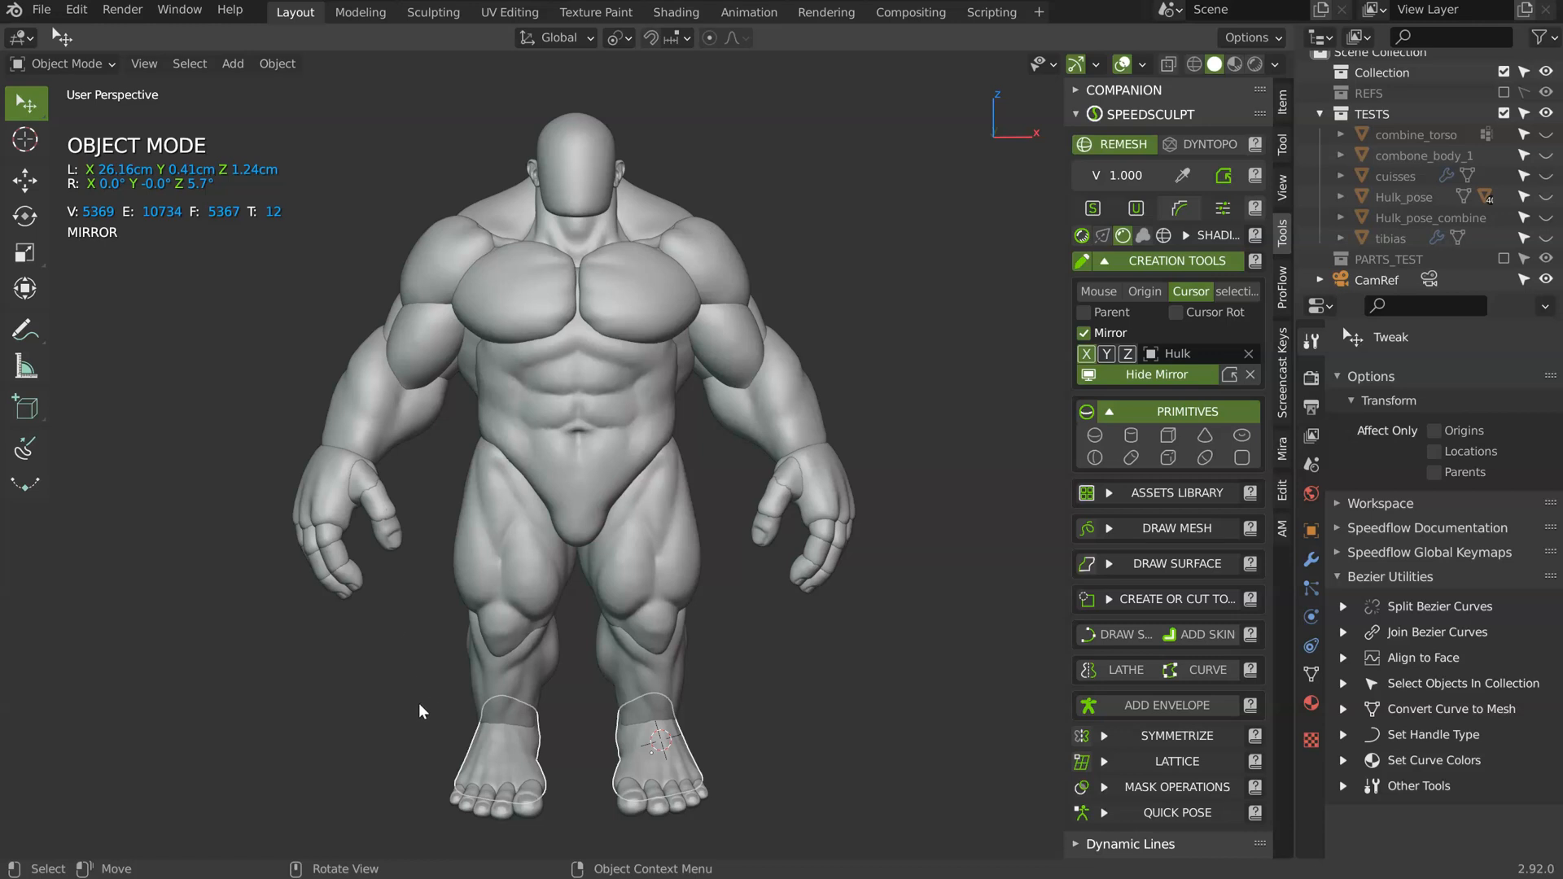
pyautogui.moveTo(493, 386); pyautogui.dragTo(427, 375, button='middle')
pyautogui.scroll(4, 676, 499)
pyautogui.scroll(-5, 677, 498)
pyautogui.moveTo(716, 438); pyautogui.dragTo(716, 483, button='middle')
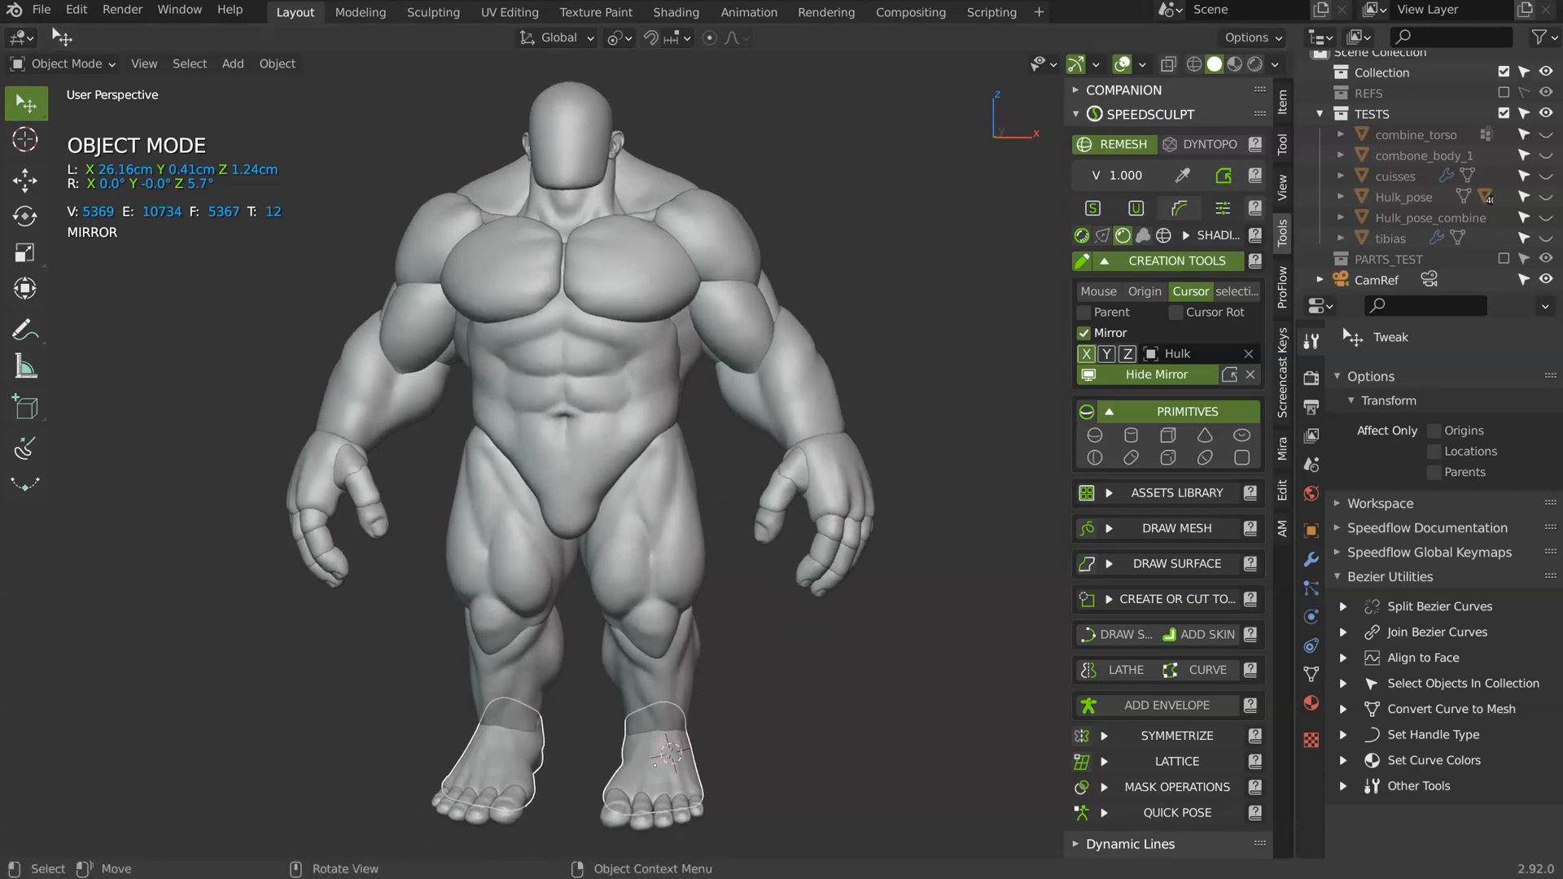